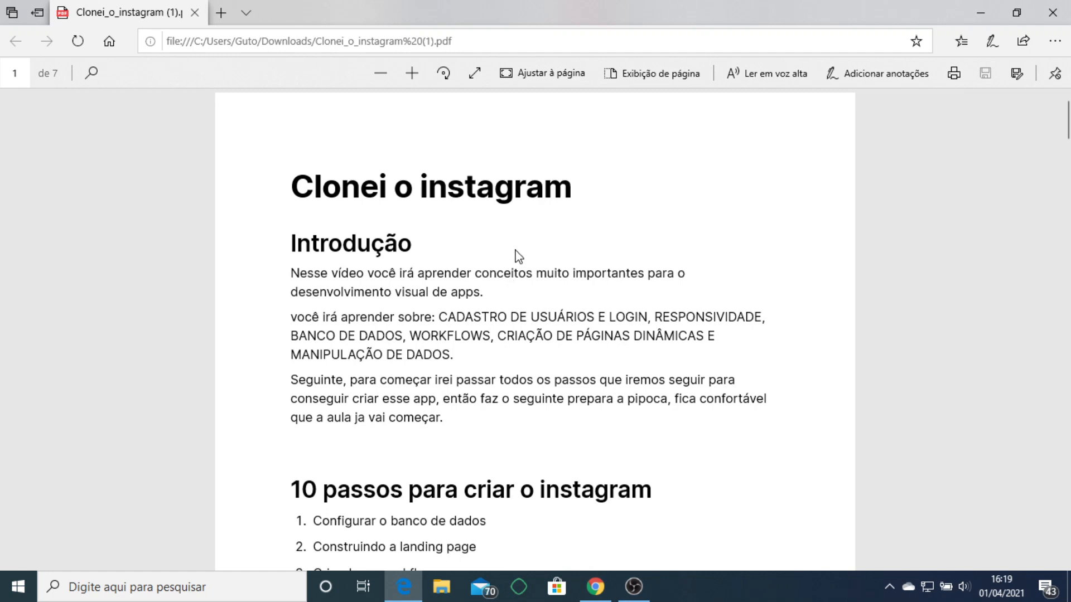
Finish scrolling the PDF, minimize Edge, and select the index page in the Bubble editor.
scroll(518, 256, down, 1)
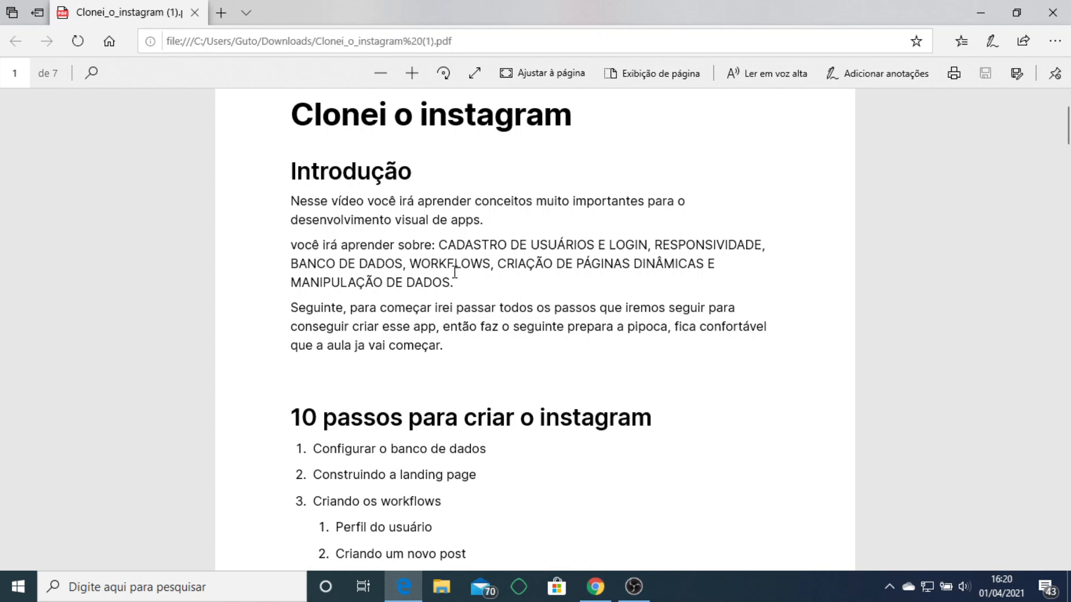
scroll(622, 271, down, 5)
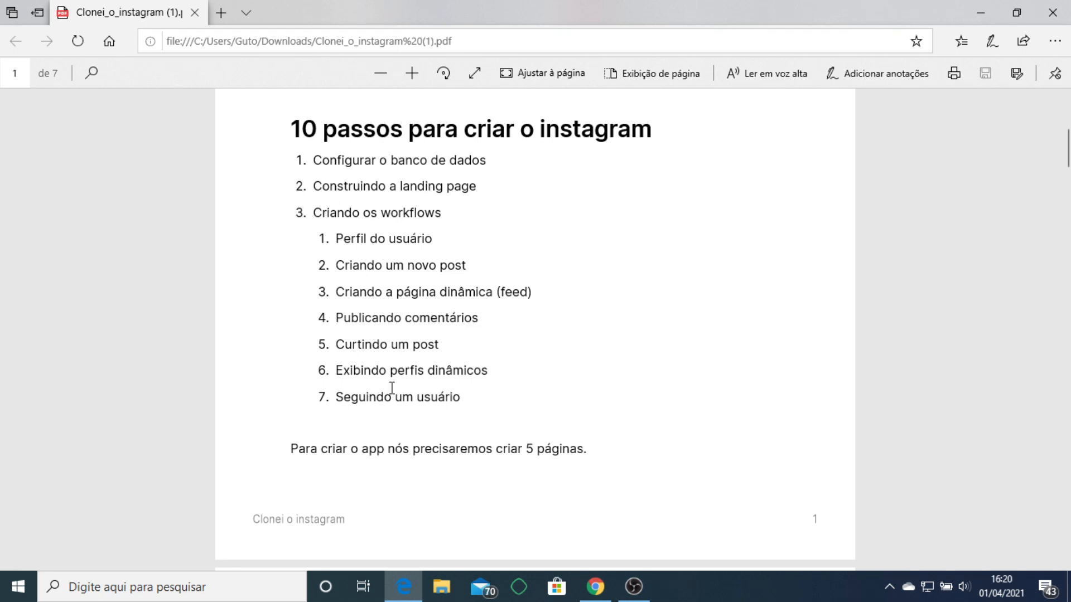
scroll(519, 368, down, 5)
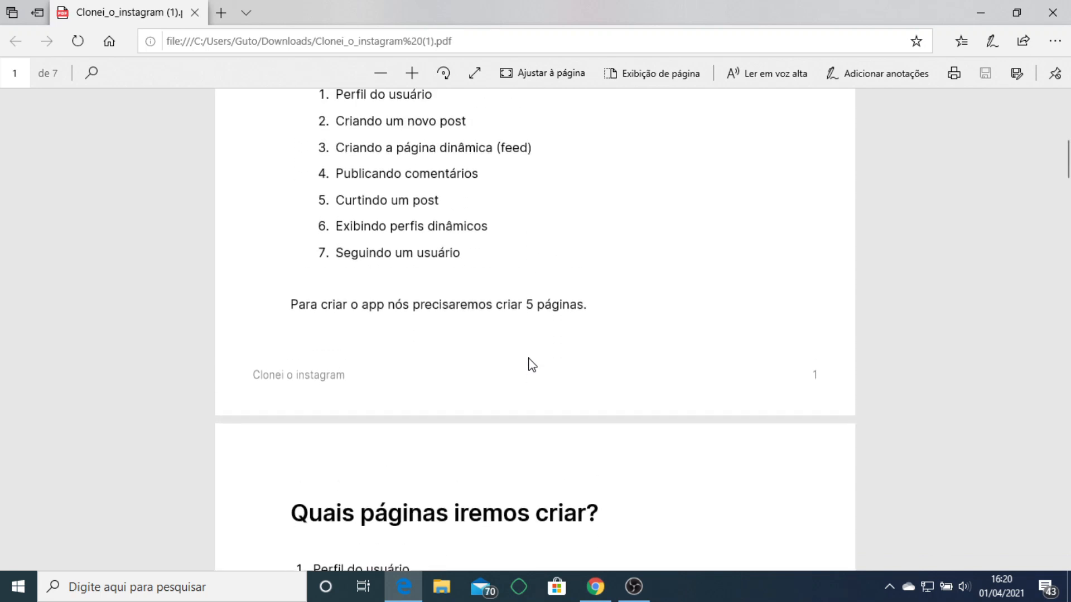
scroll(446, 407, down, 1)
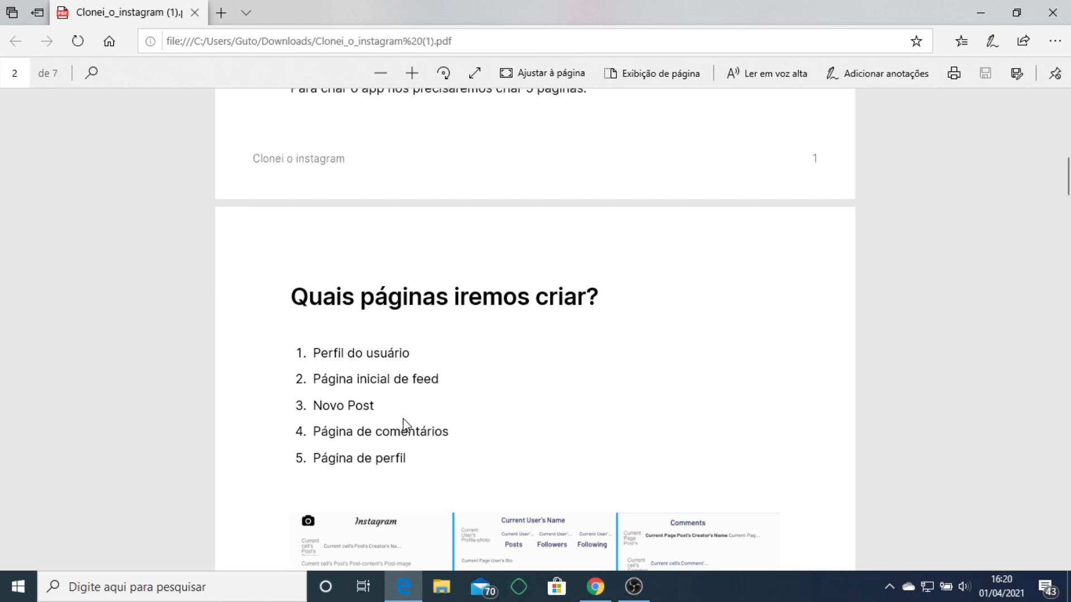
scroll(475, 383, down, 2)
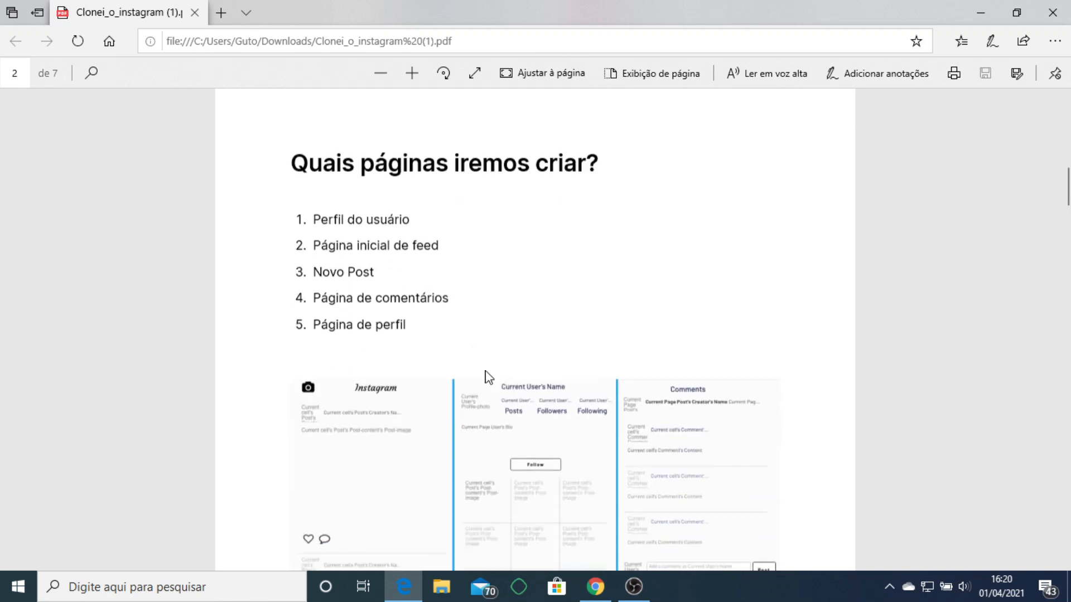
scroll(488, 374, up, 12)
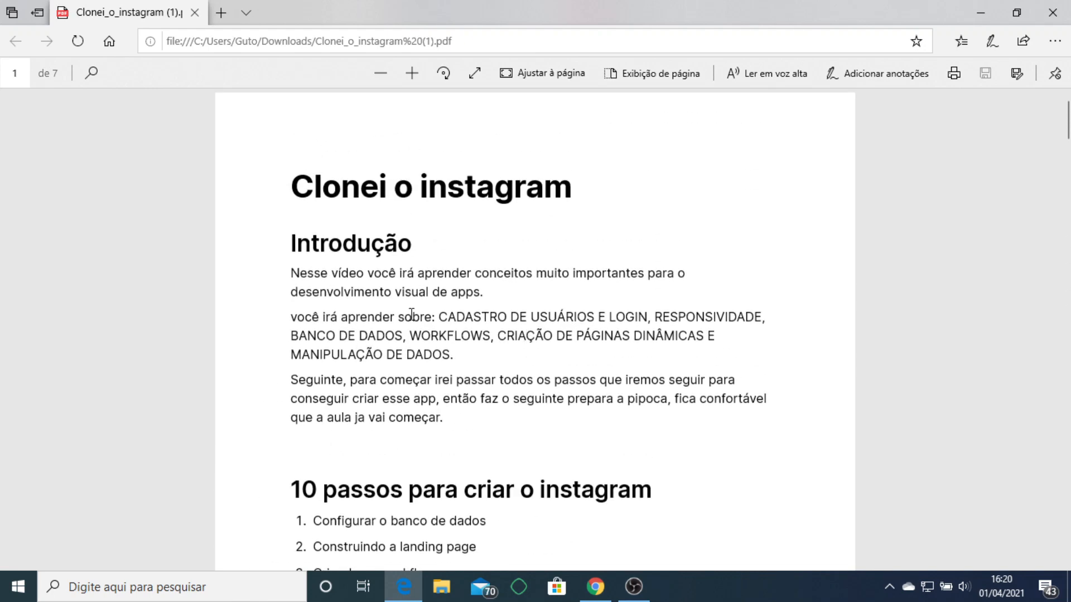
click(982, 11)
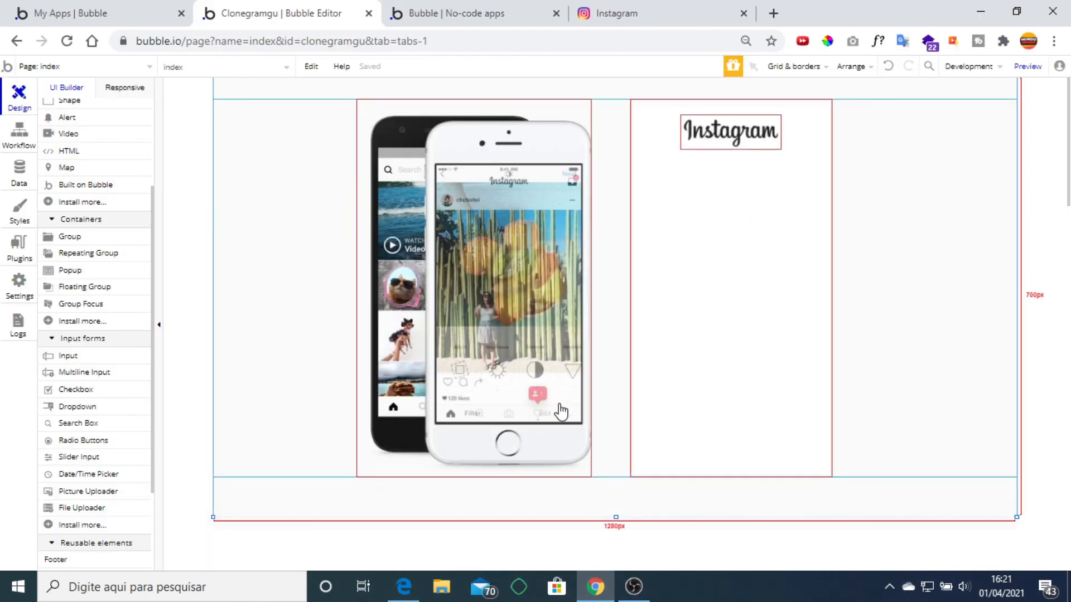
click(584, 503)
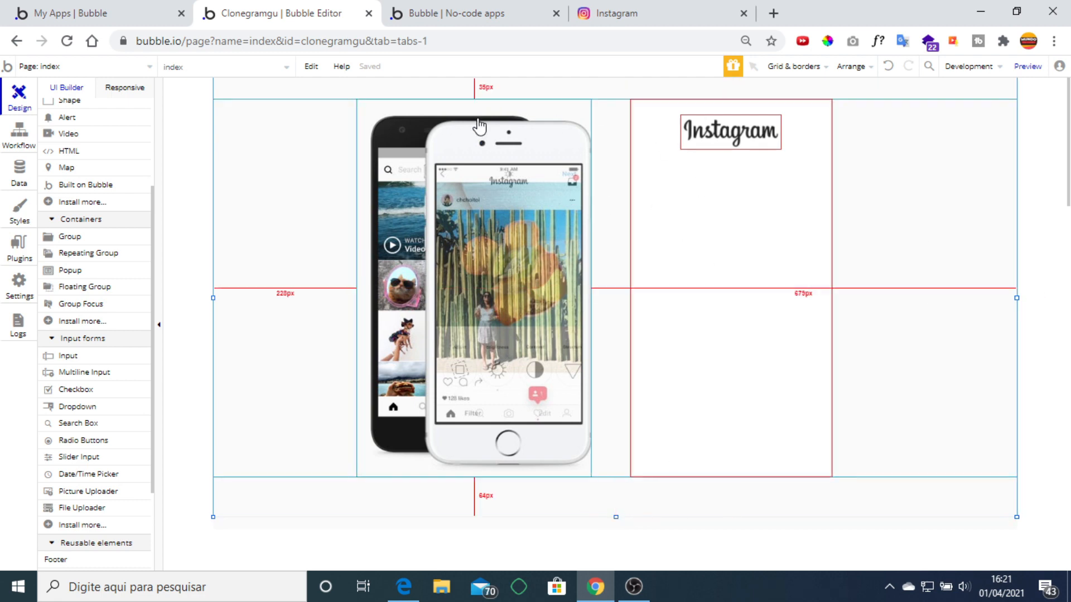
In the preview, try 'Ainda não possui cadastro?' and 'Faça login', then select Group B in the editor.
click(469, 10)
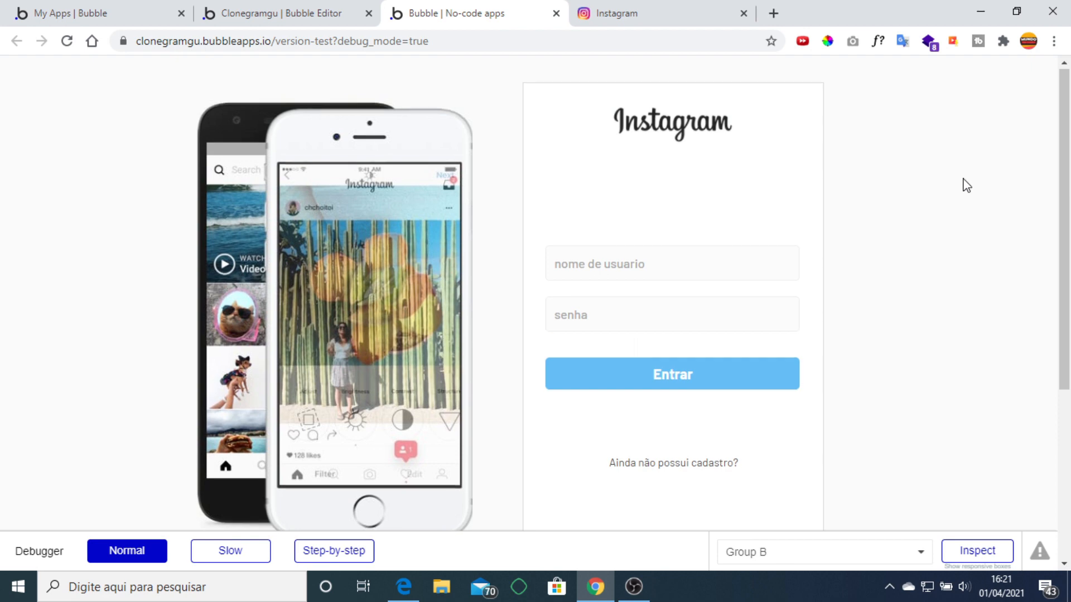
scroll(966, 185, down, 5)
scroll(967, 185, up, 5)
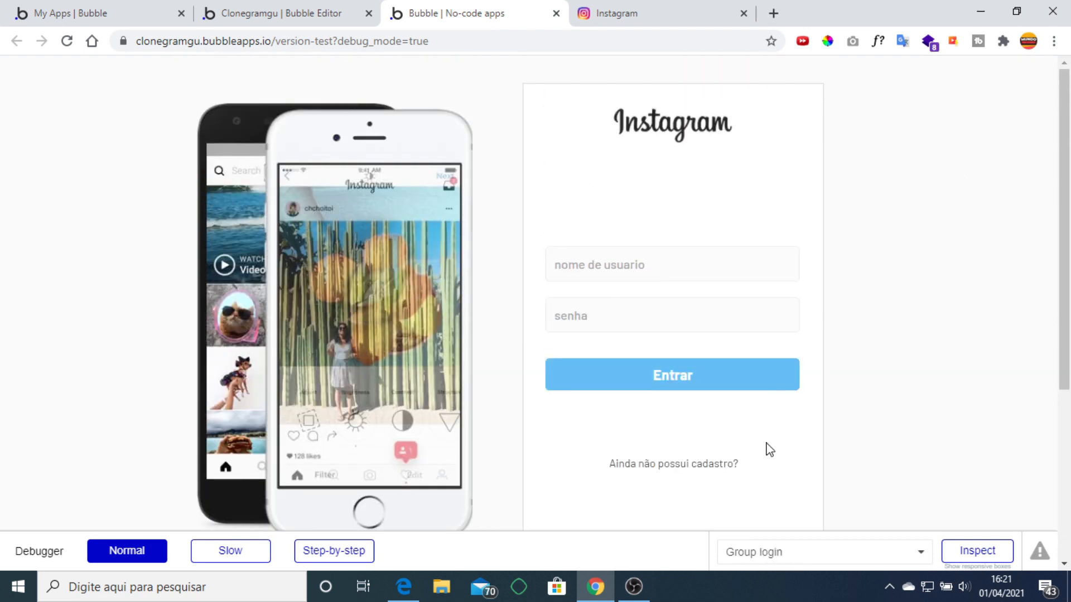
click(719, 464)
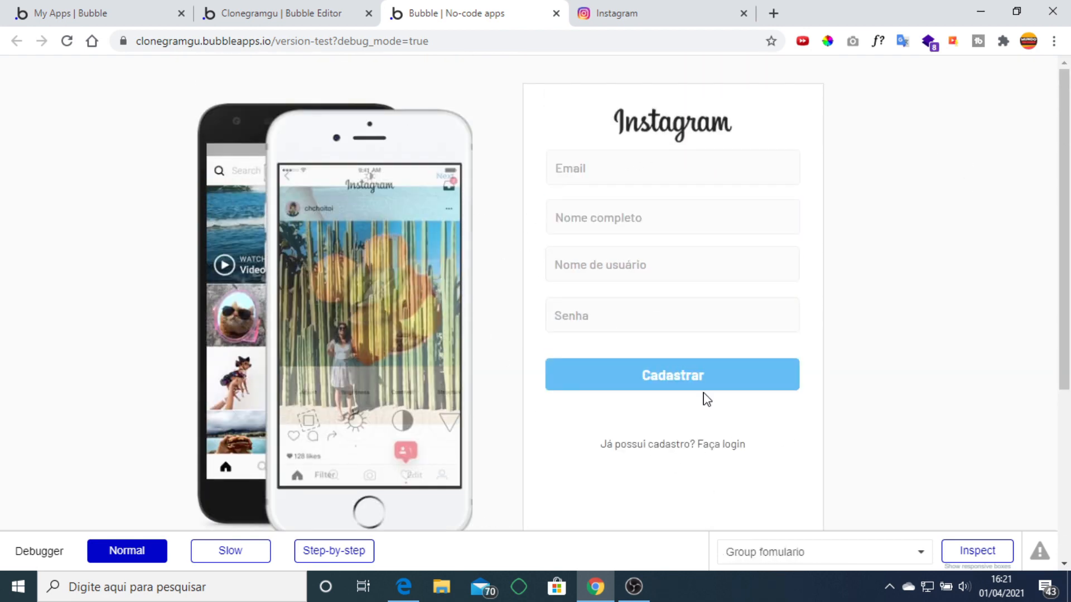
click(695, 448)
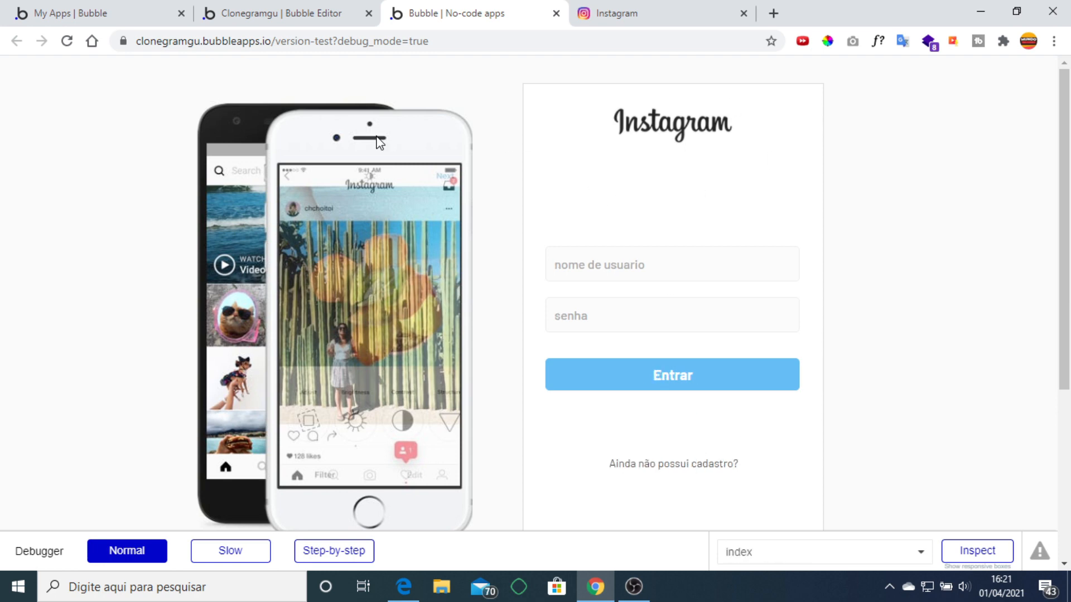
click(272, 14)
click(914, 232)
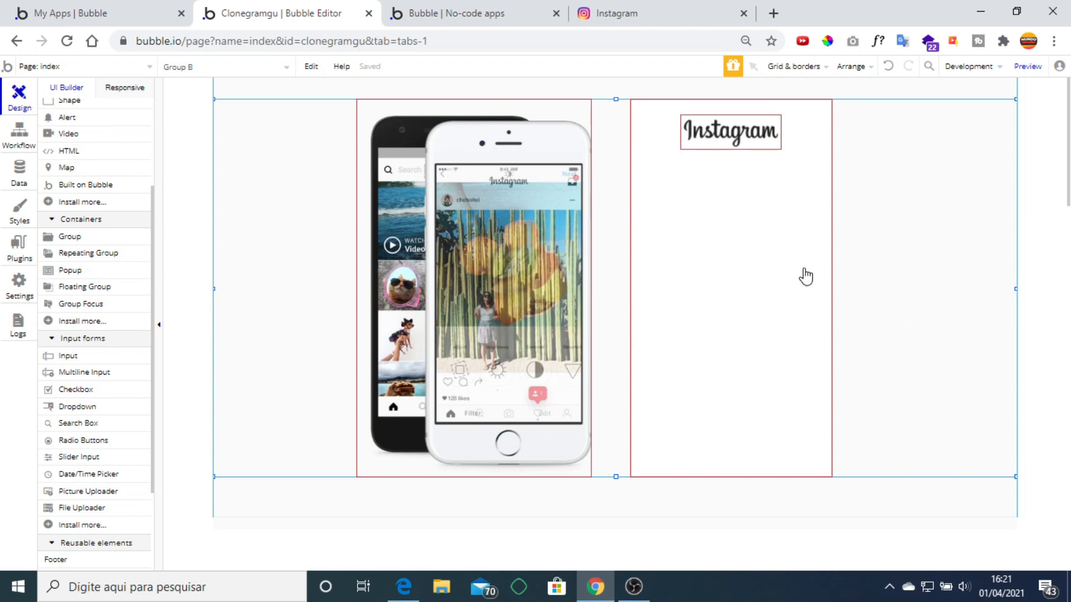
click(490, 118)
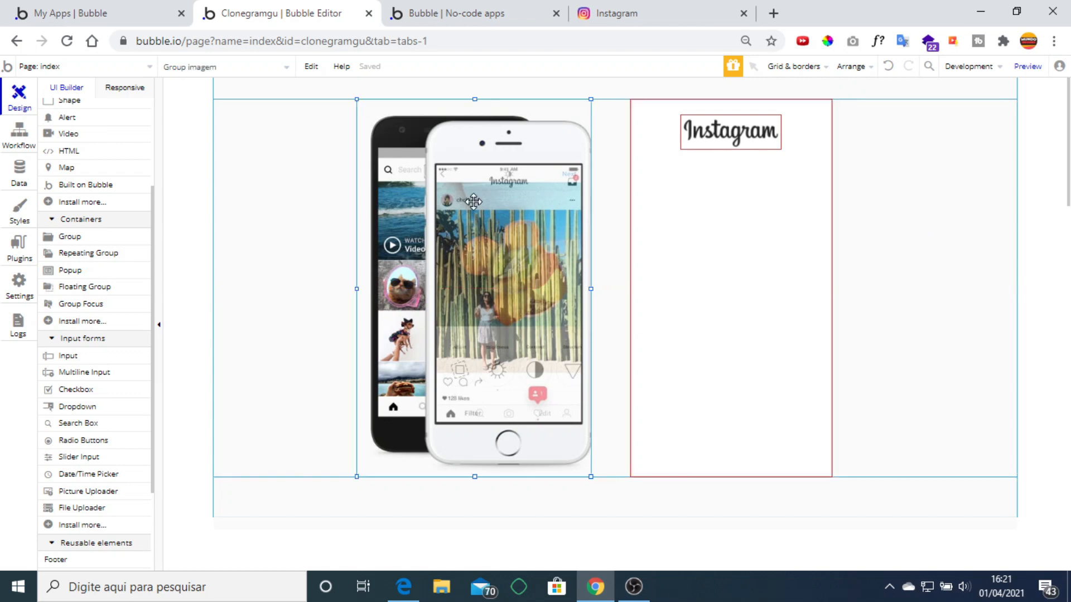
double_click(473, 202)
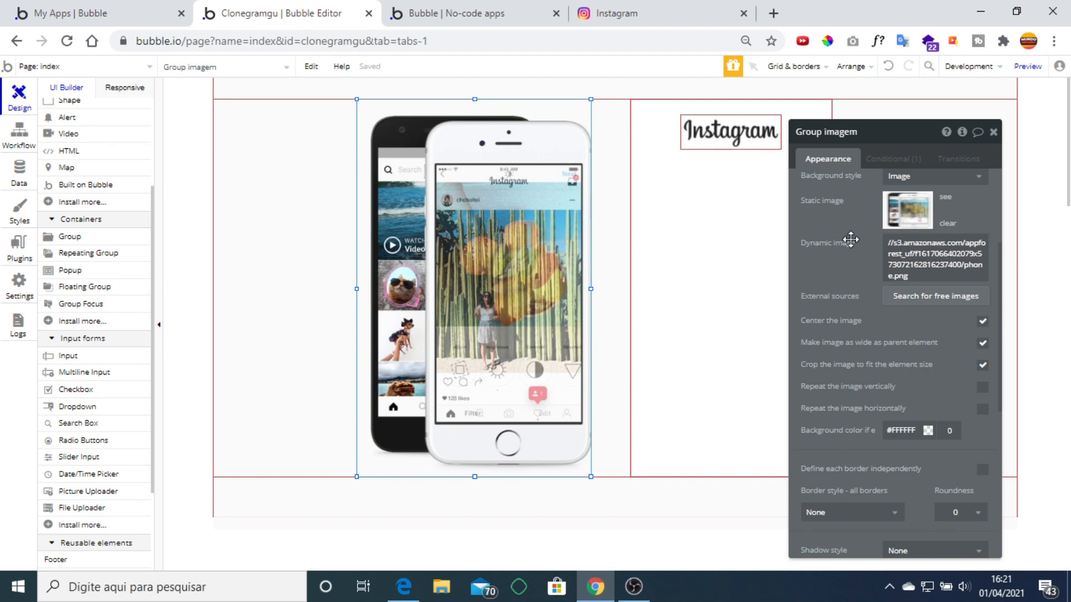
scroll(851, 240, up, 3)
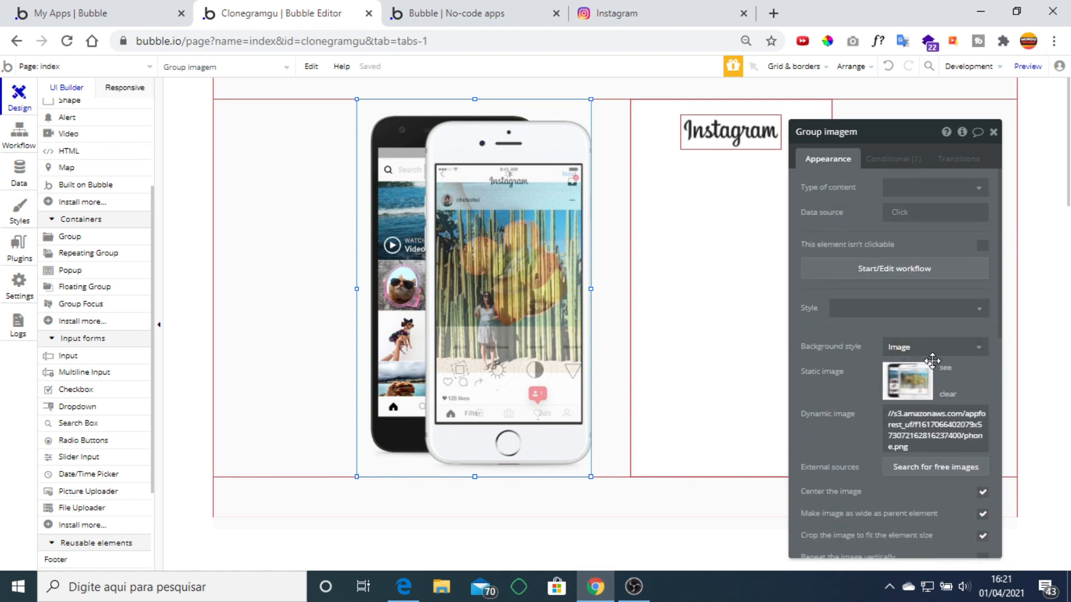
click(980, 310)
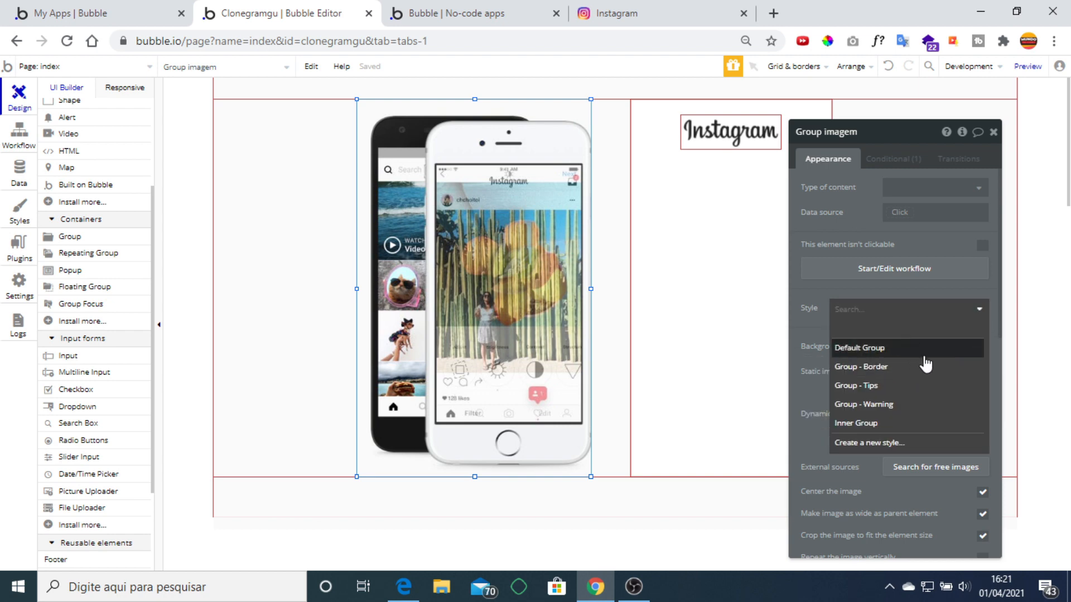
click(980, 292)
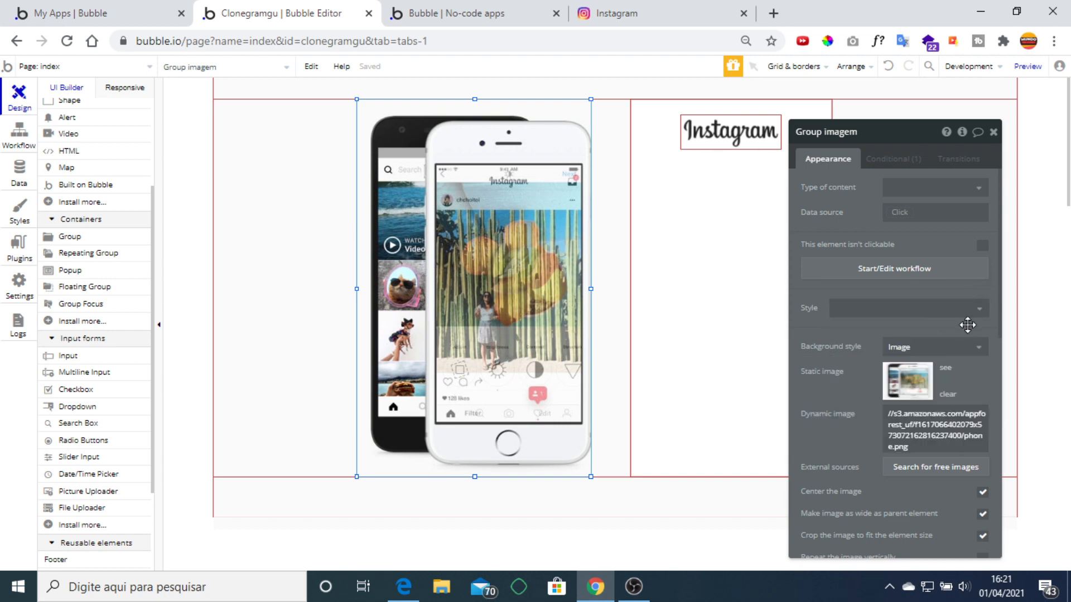
click(893, 348)
click(898, 423)
click(993, 132)
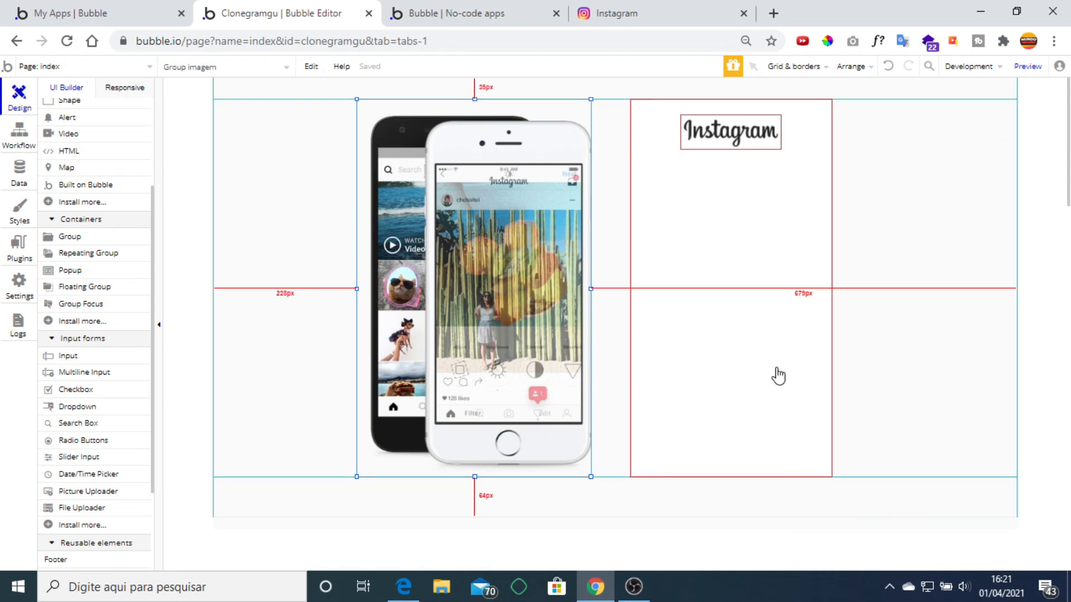
double_click(509, 285)
scroll(887, 322, down, 1)
scroll(887, 322, down, 3)
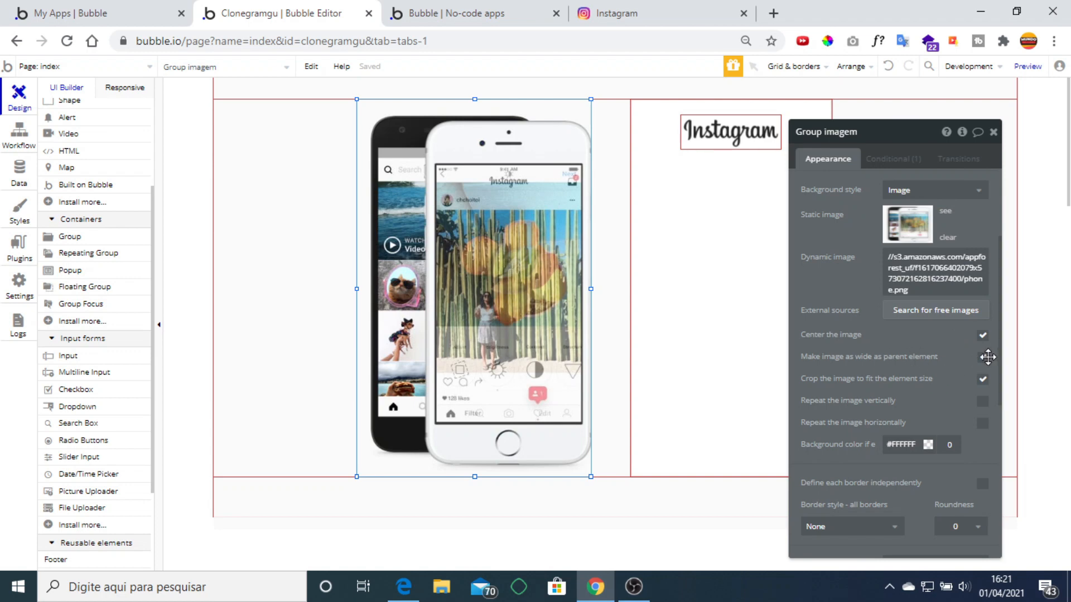
click(993, 132)
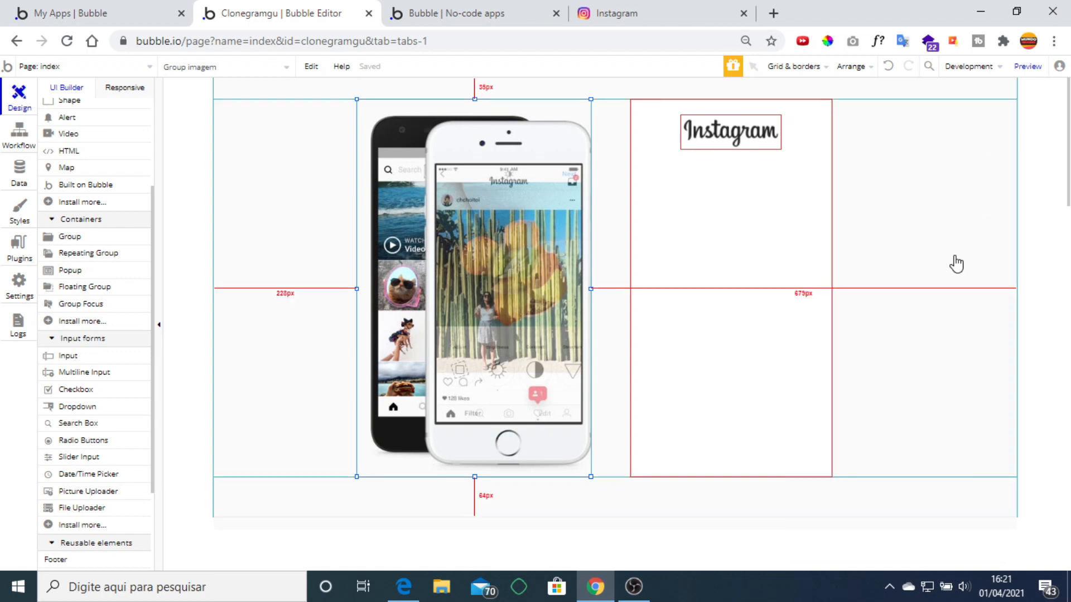
double_click(487, 301)
scroll(844, 333, down, 10)
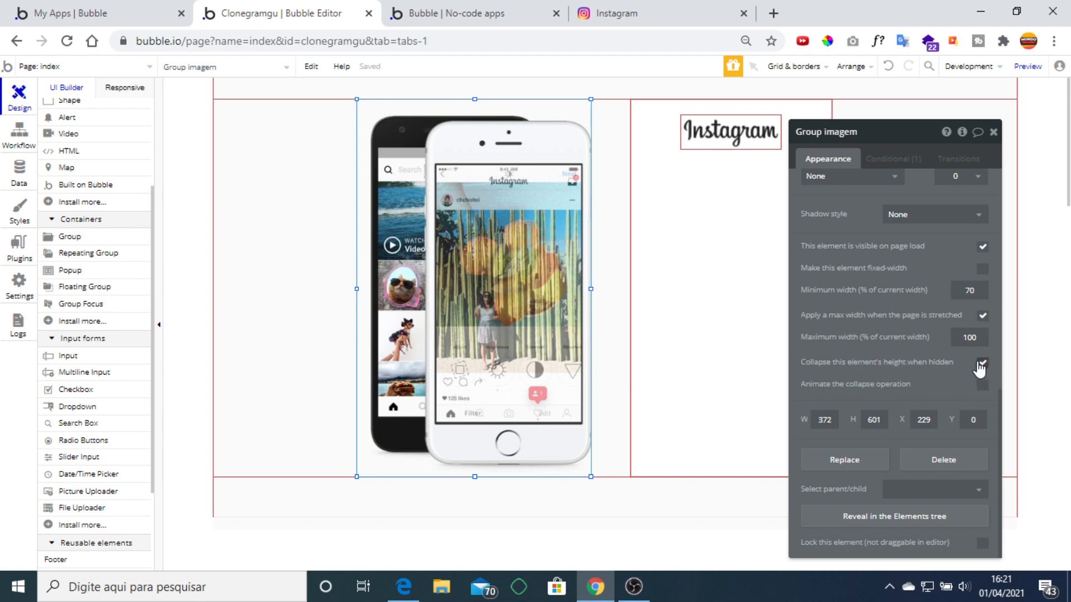
click(993, 132)
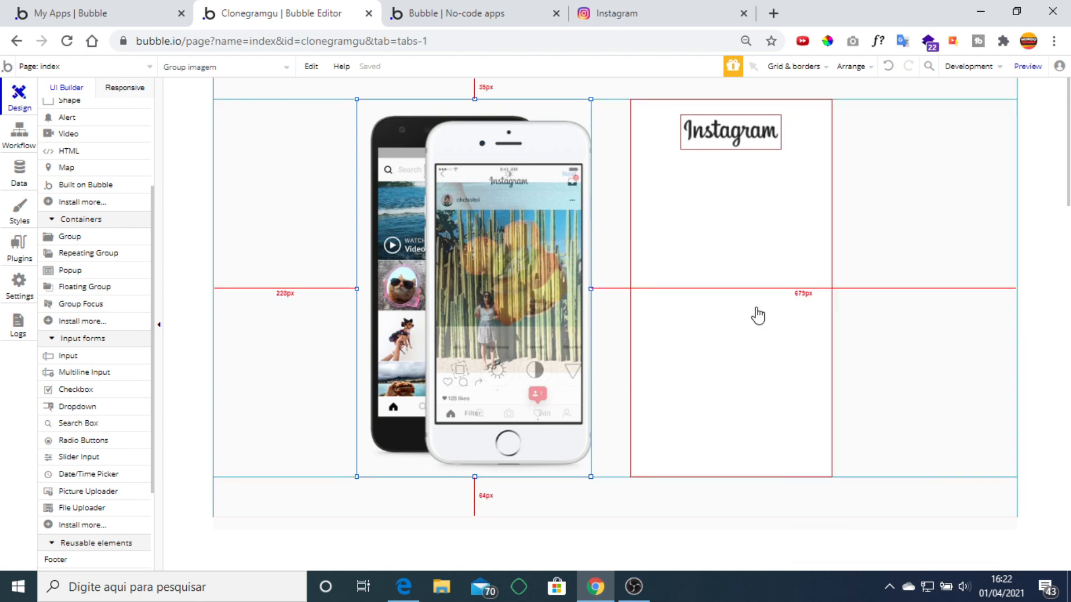
click(745, 317)
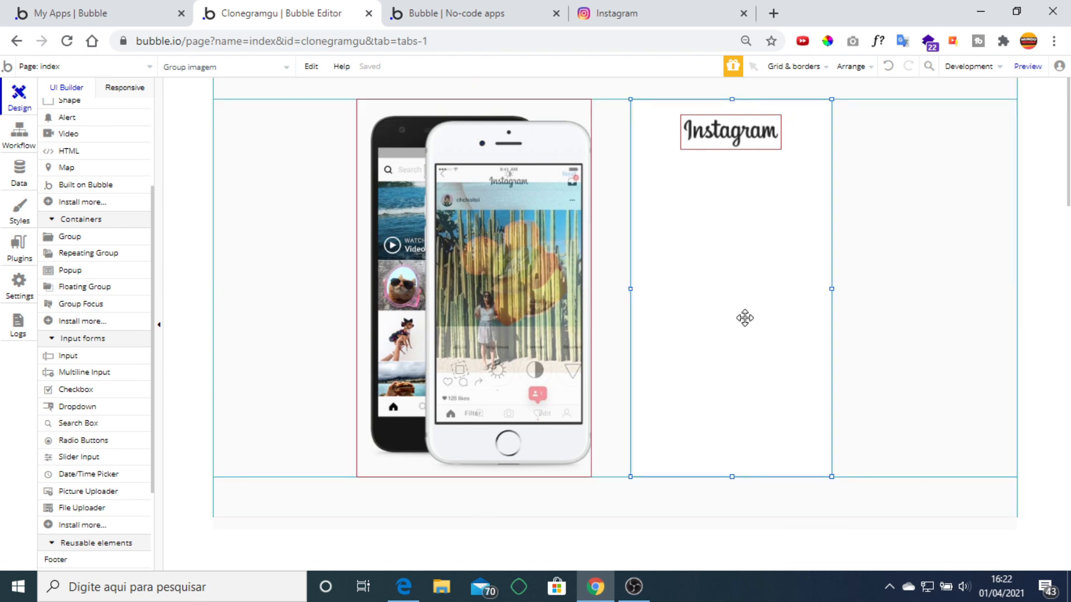
View Group fomulario's 'Current page width ≤ 330' condition, then switch to the preview tab.
double_click(677, 407)
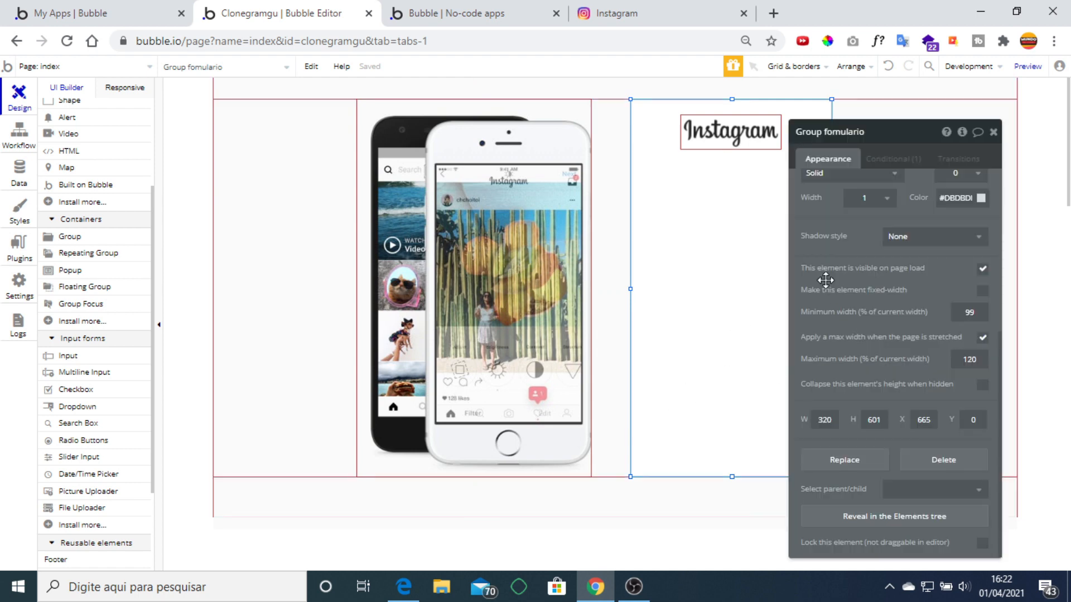
scroll(926, 333, up, 2)
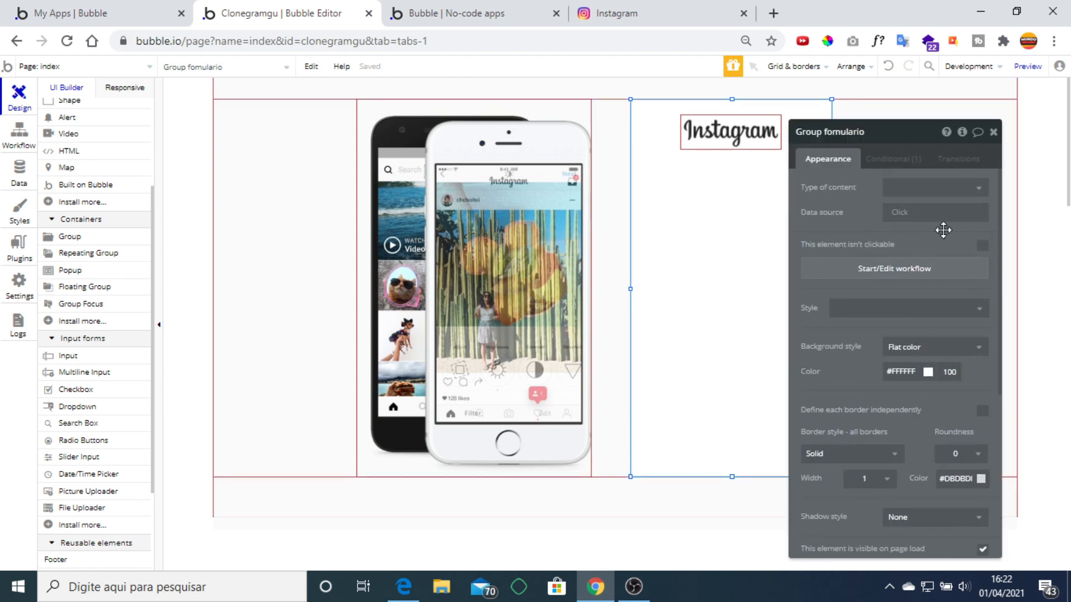
click(897, 157)
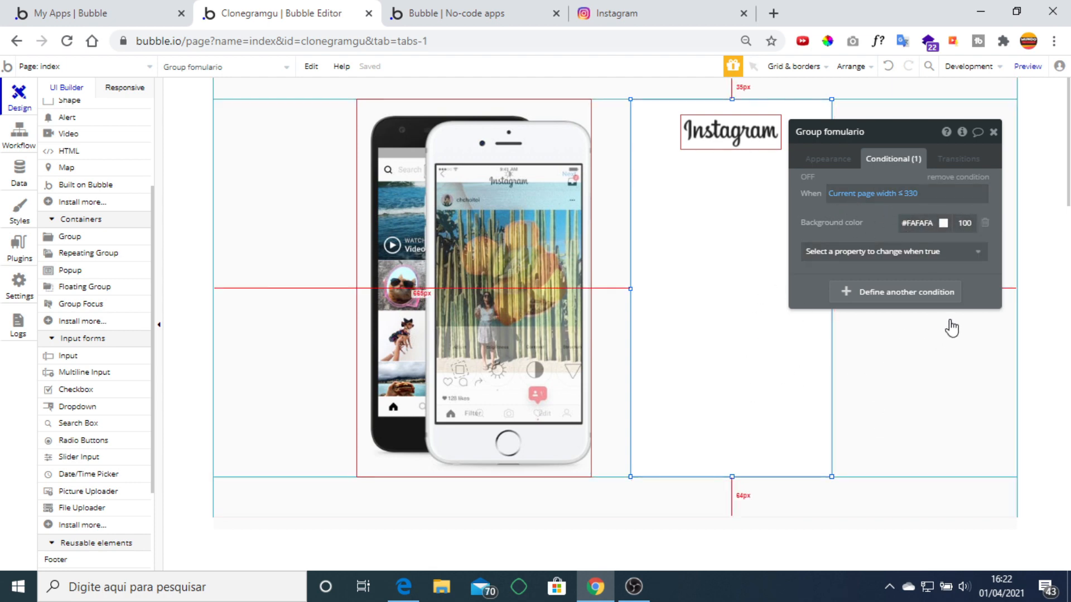
click(410, 11)
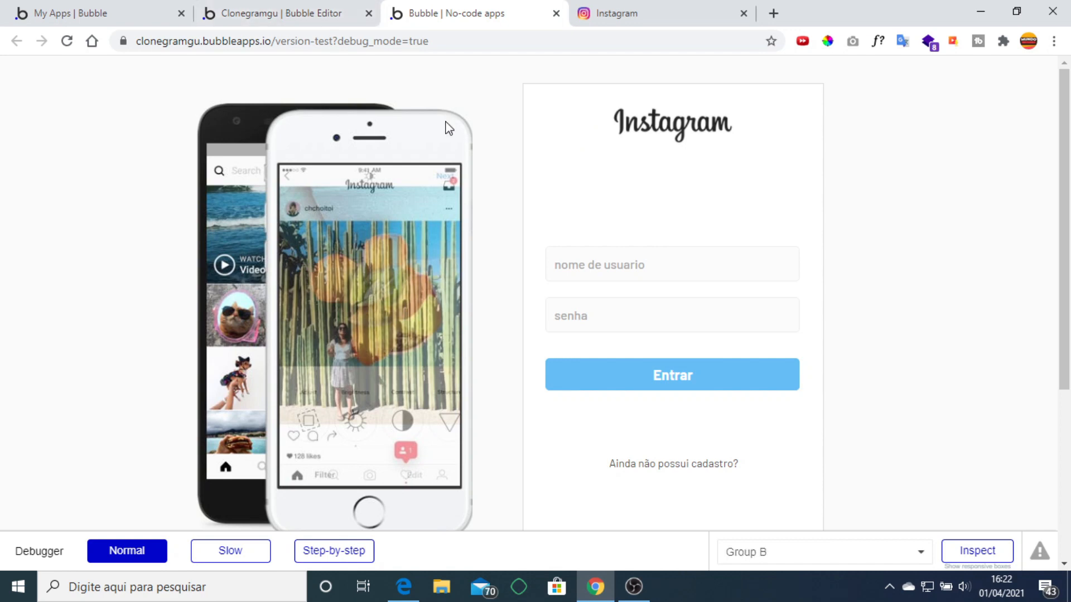
Emulate an iPhone 5/SE in Chrome DevTools and scroll through the login page.
key(ctrl+shift+i)
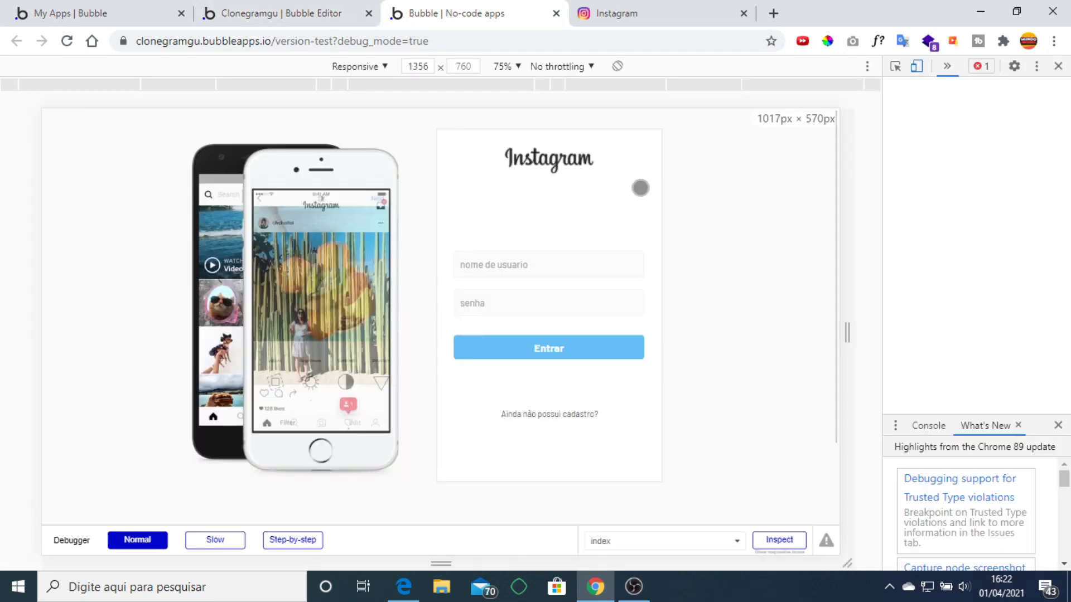
click(372, 66)
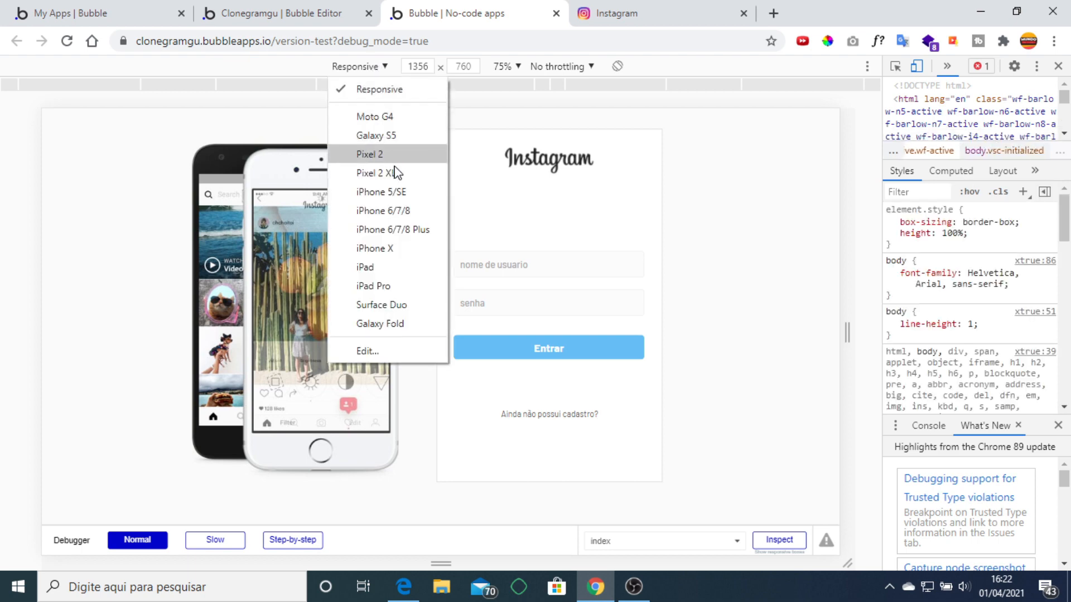
click(409, 194)
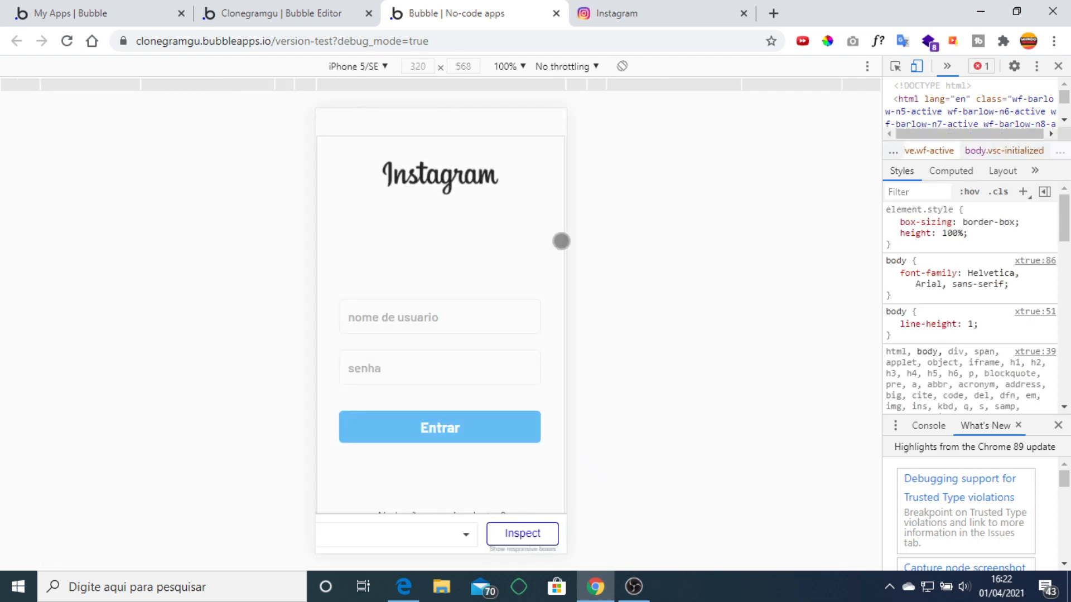
scroll(489, 200, down, 1)
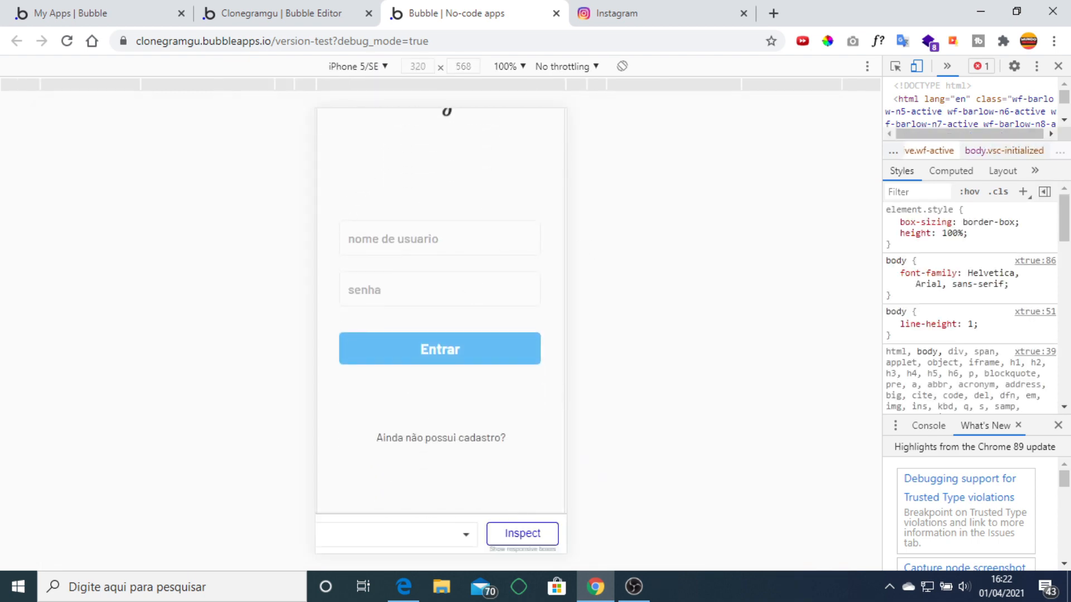
scroll(382, 296, down, 4)
scroll(461, 380, up, 5)
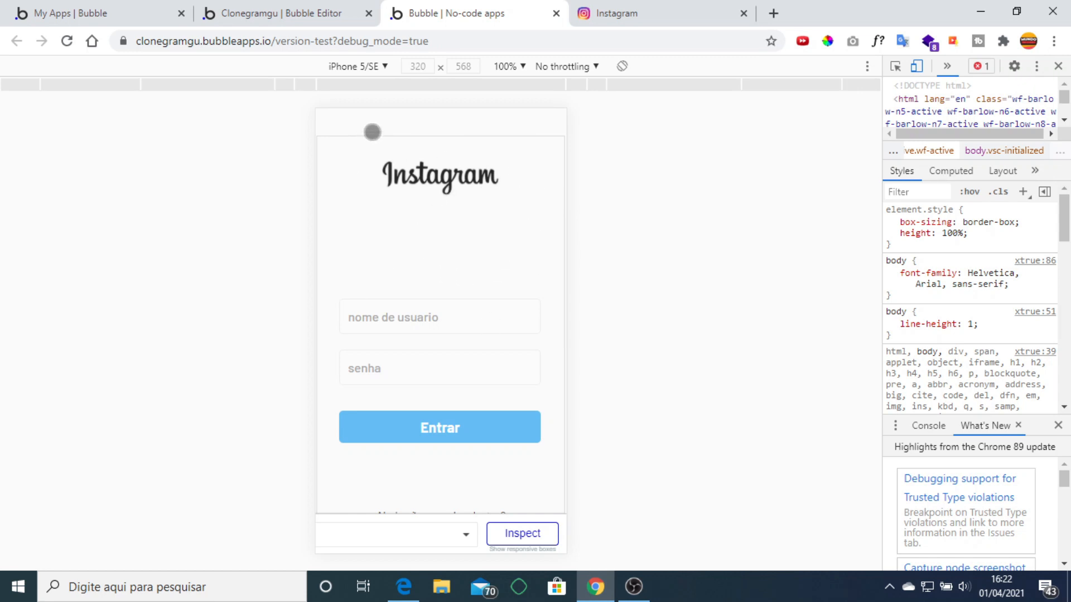
scroll(519, 252, down, 3)
scroll(523, 249, up, 3)
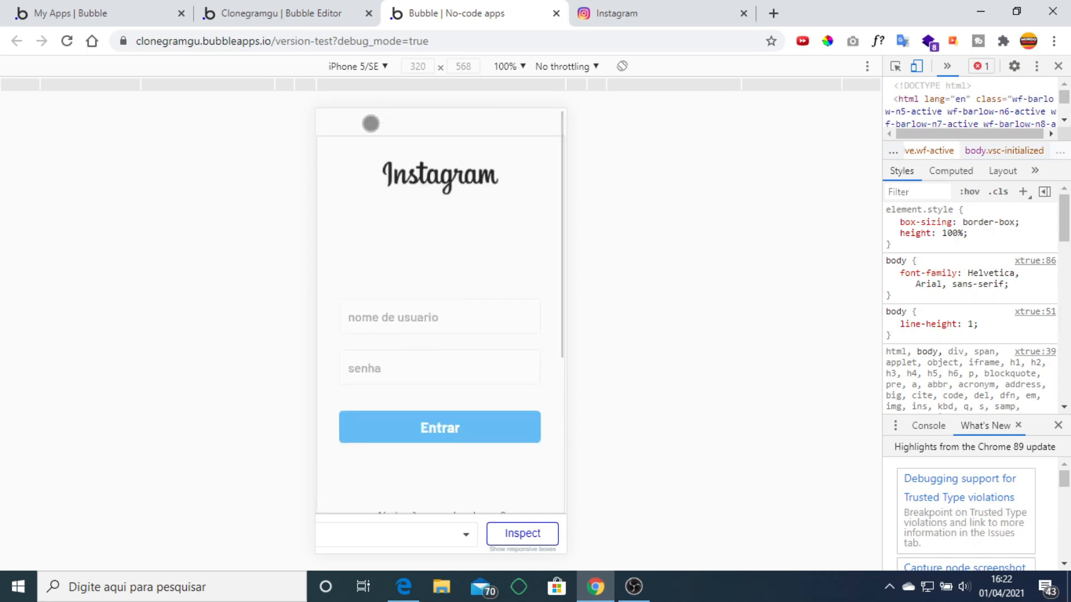
Switch the emulator to Responsive, narrow the viewport to phone width, and return to the editor.
click(375, 71)
click(376, 89)
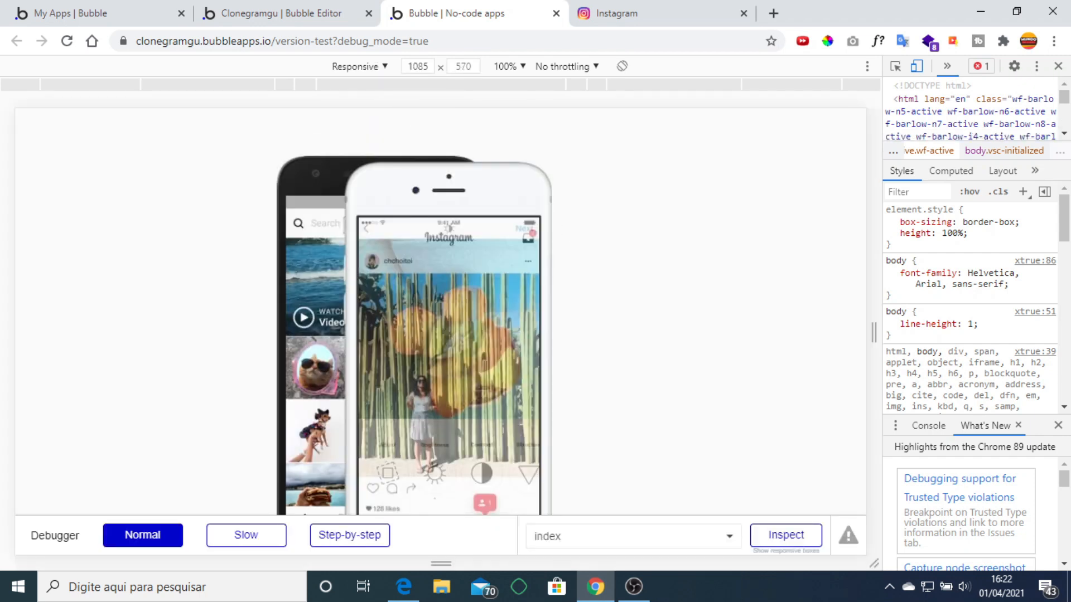
drag(876, 349, 572, 315)
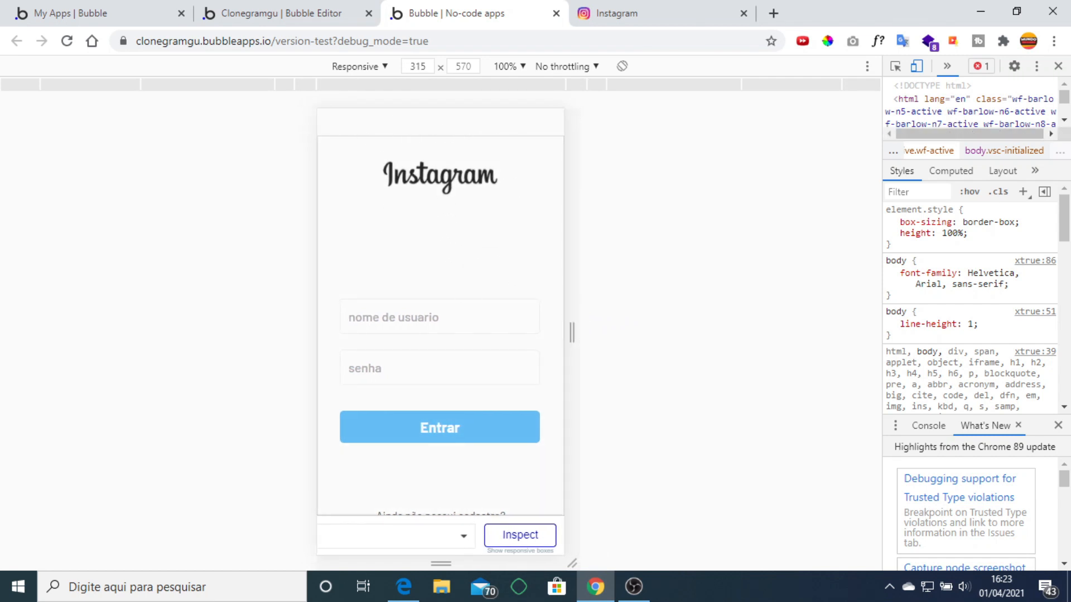
click(275, 7)
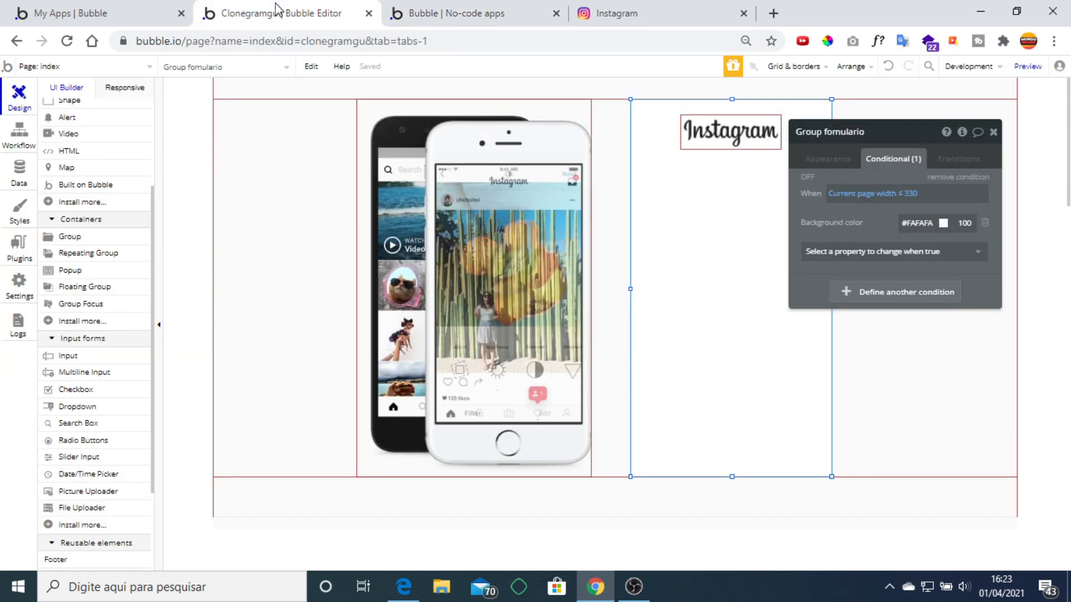
Add Border width 1, a border colour and a #FFFFFF background to the width ≤ 330 condition.
click(866, 254)
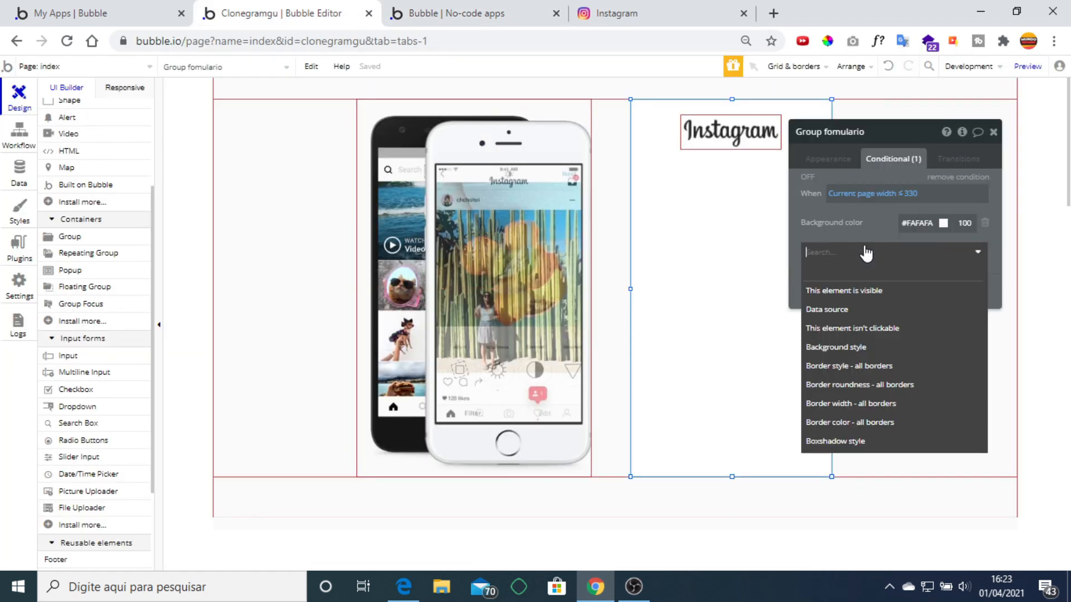
click(914, 409)
click(892, 277)
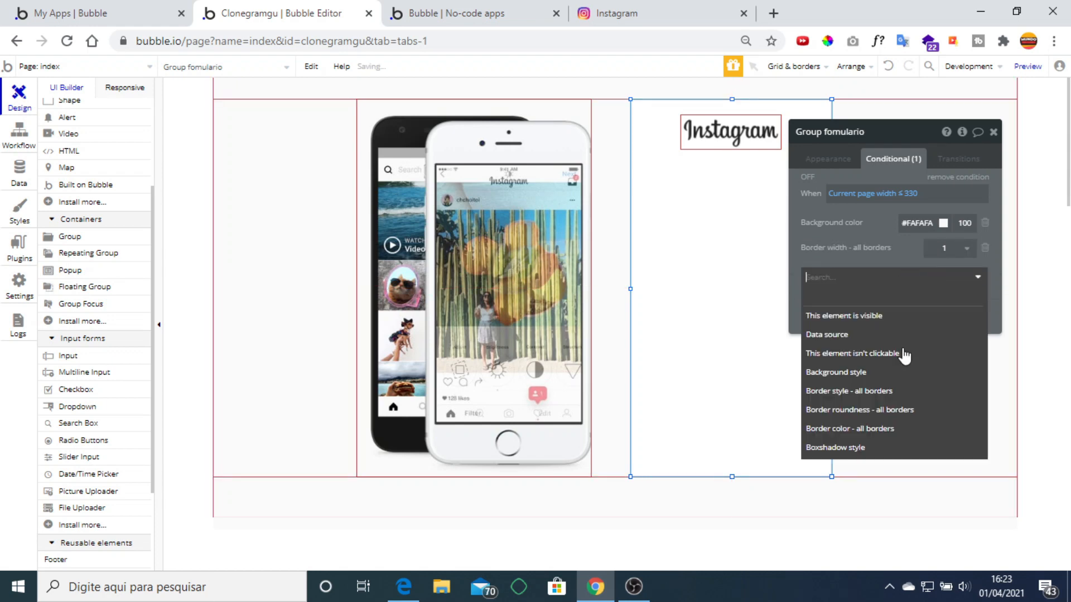
click(899, 429)
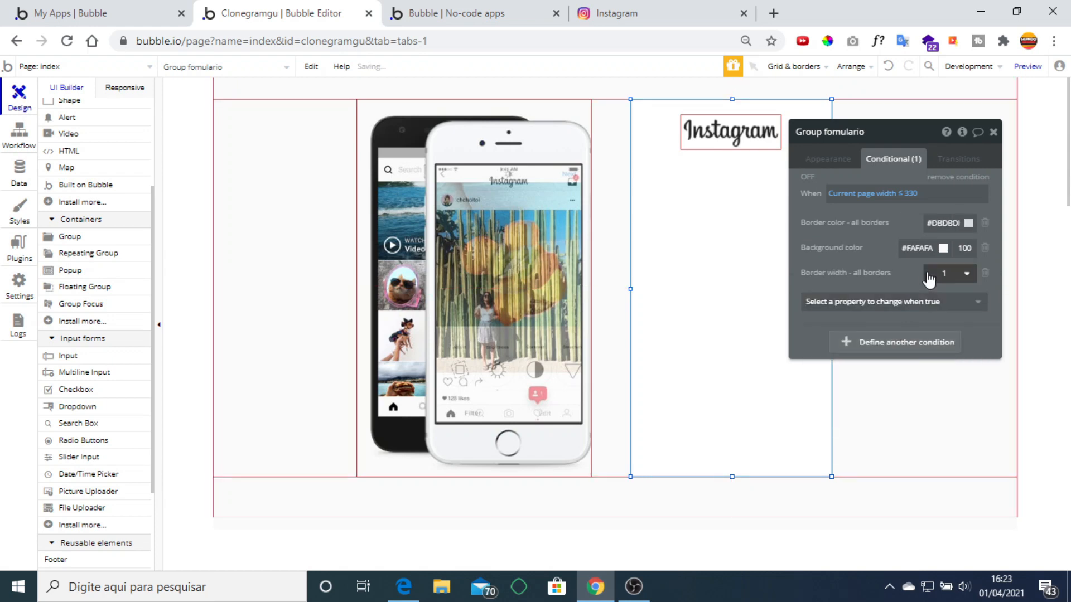
click(923, 246)
drag(913, 261, 847, 232)
click(847, 233)
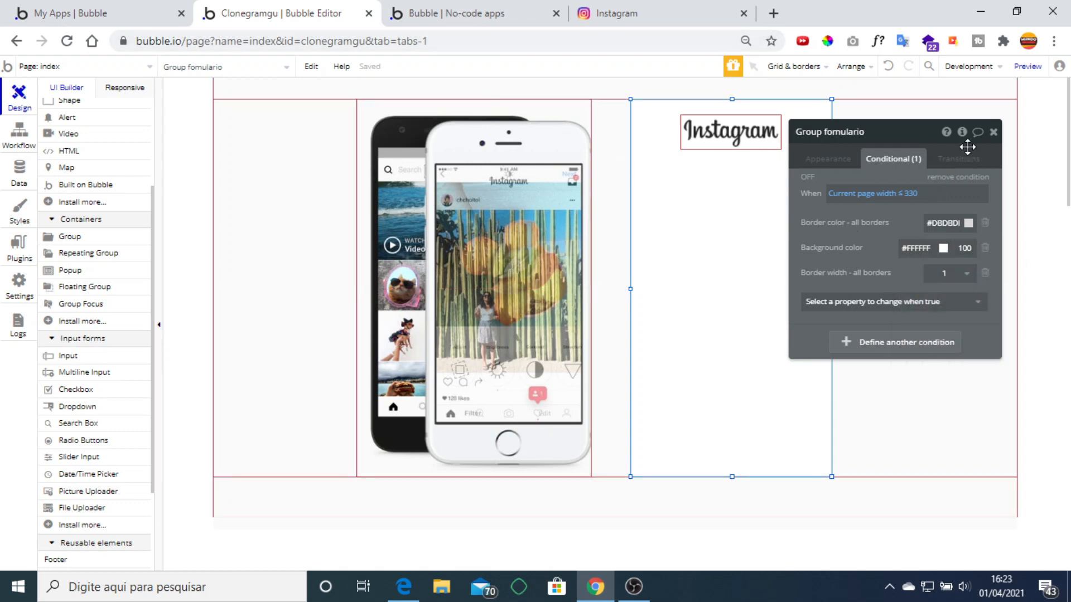
click(992, 134)
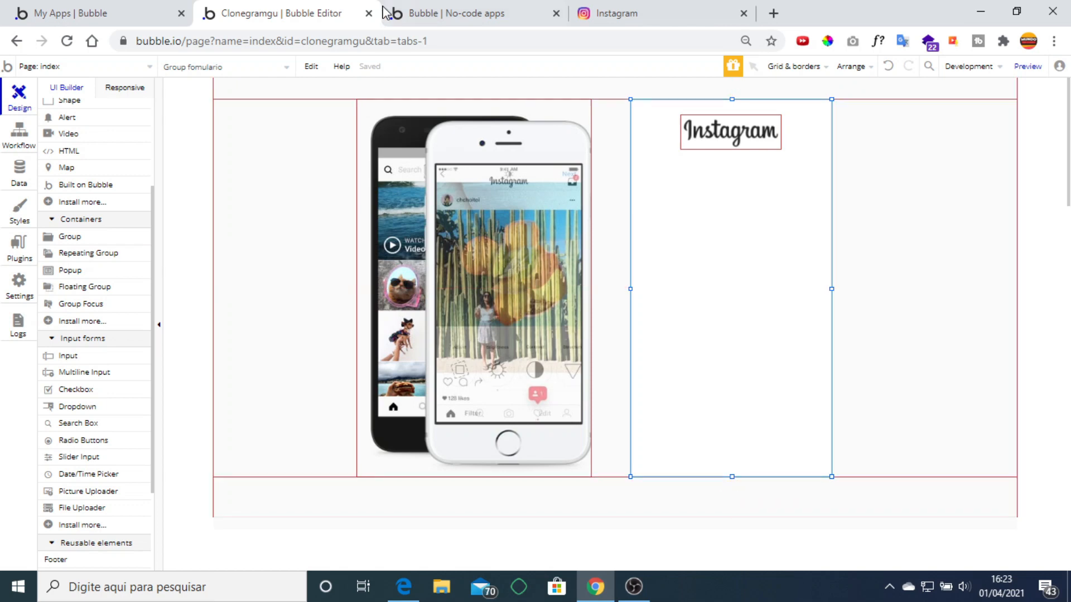
Check the test preview and come back to the Bubble editor.
click(470, 13)
click(277, 12)
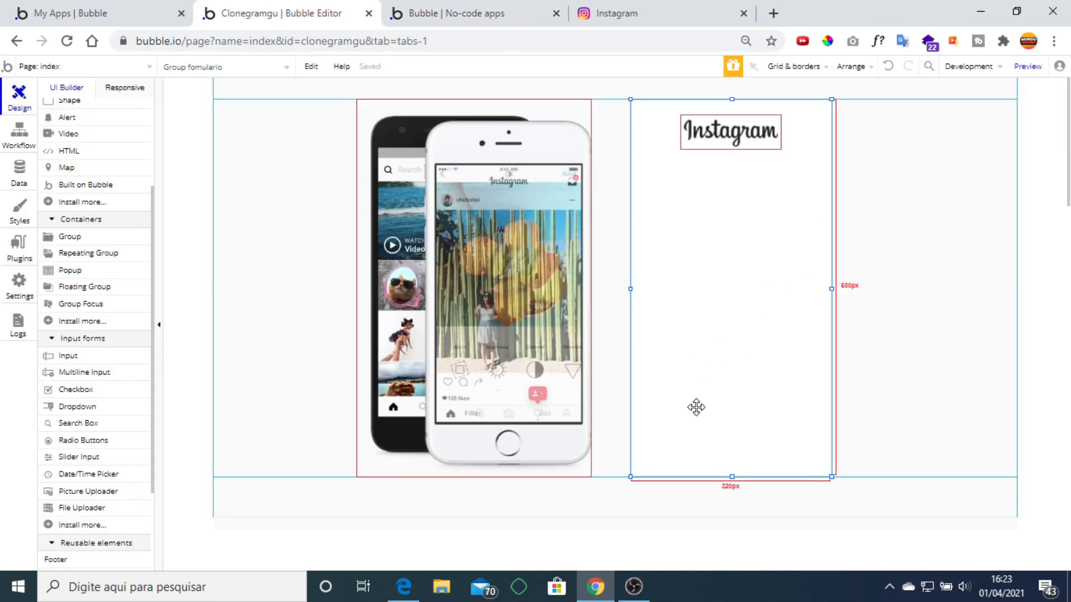
scroll(85, 227, up, 3)
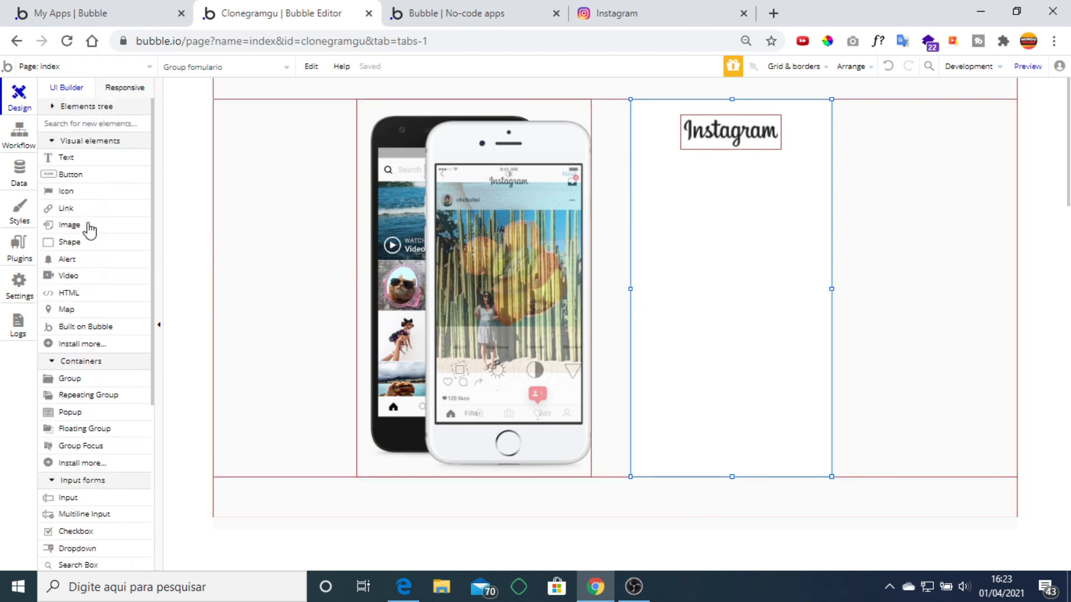
Expand the Elements tree through Group B and Group fomulario and select Group F.
click(100, 107)
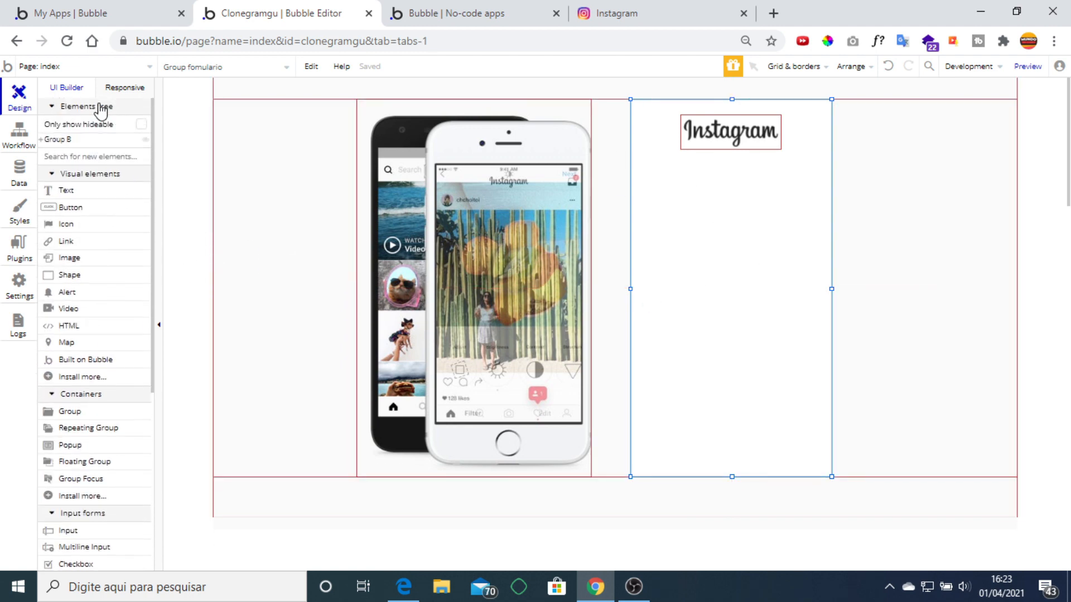
click(44, 141)
click(44, 141)
click(41, 140)
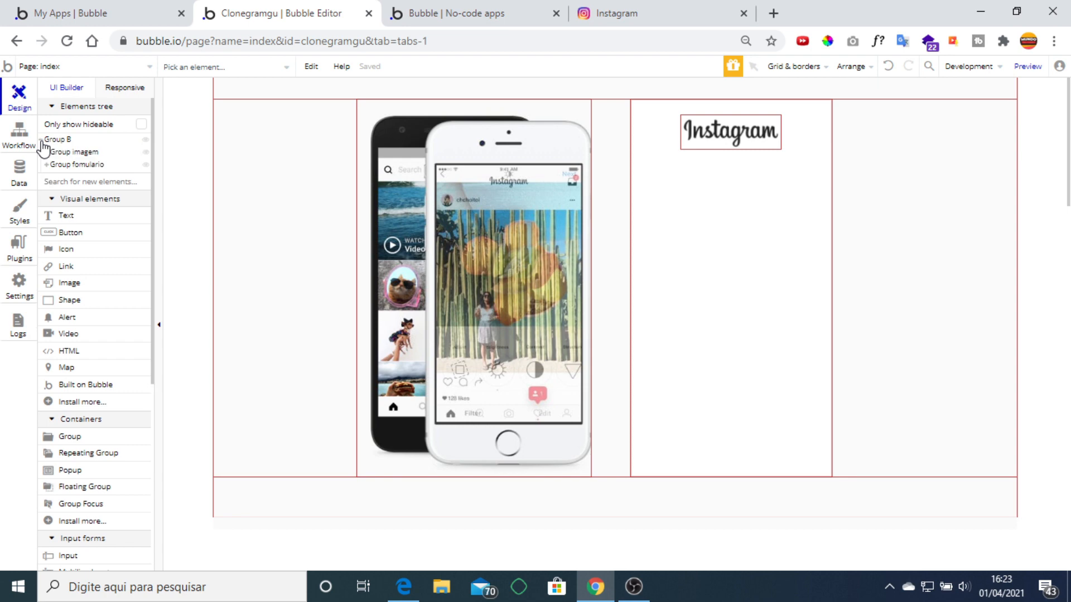
click(51, 165)
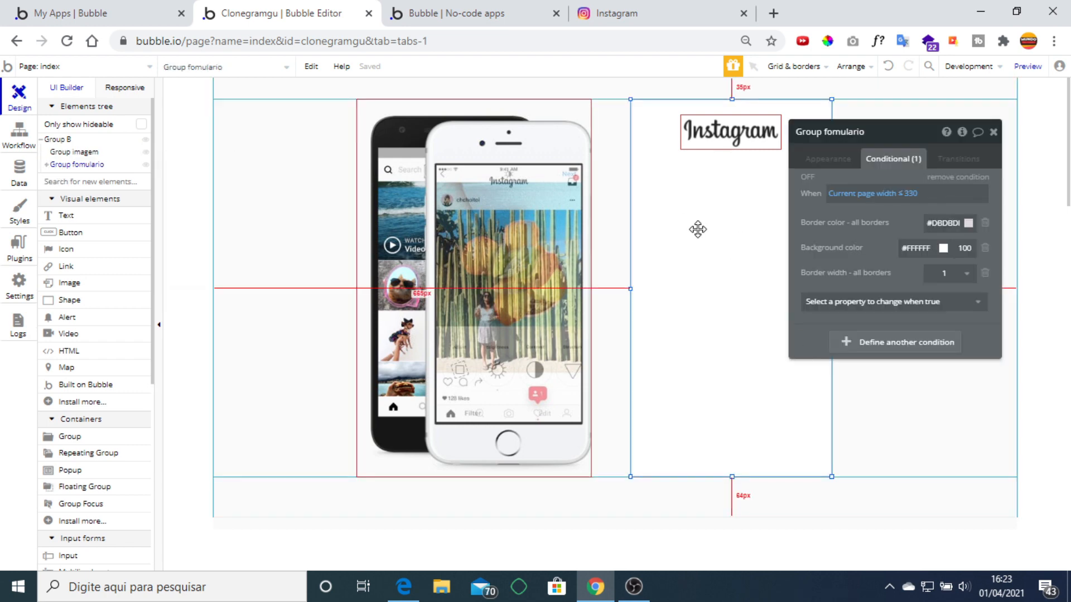
click(47, 166)
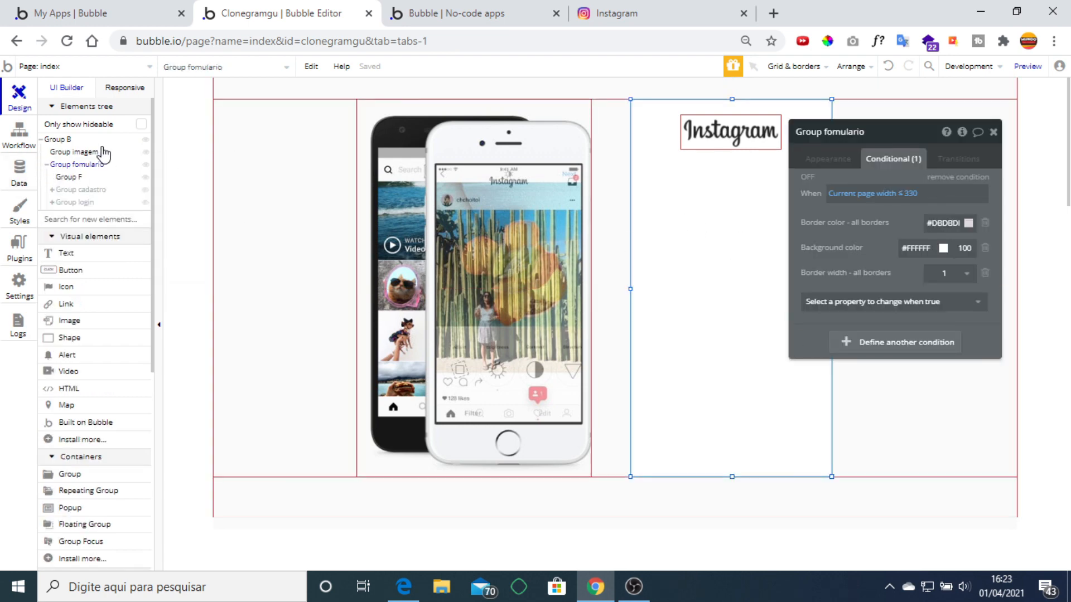
click(76, 179)
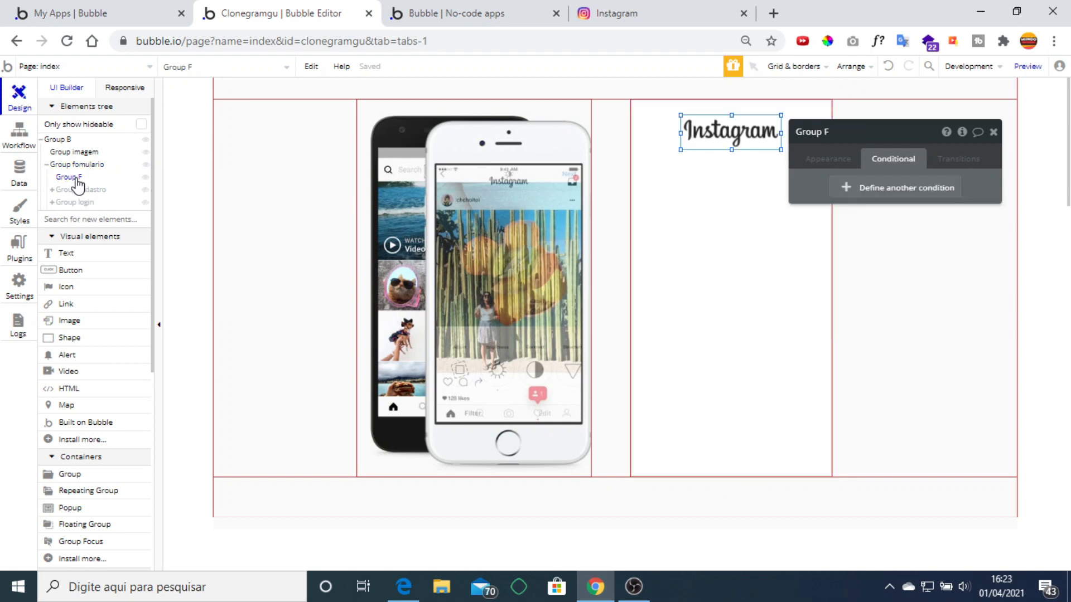
Select Group cadastro and review its appearance settings.
click(78, 190)
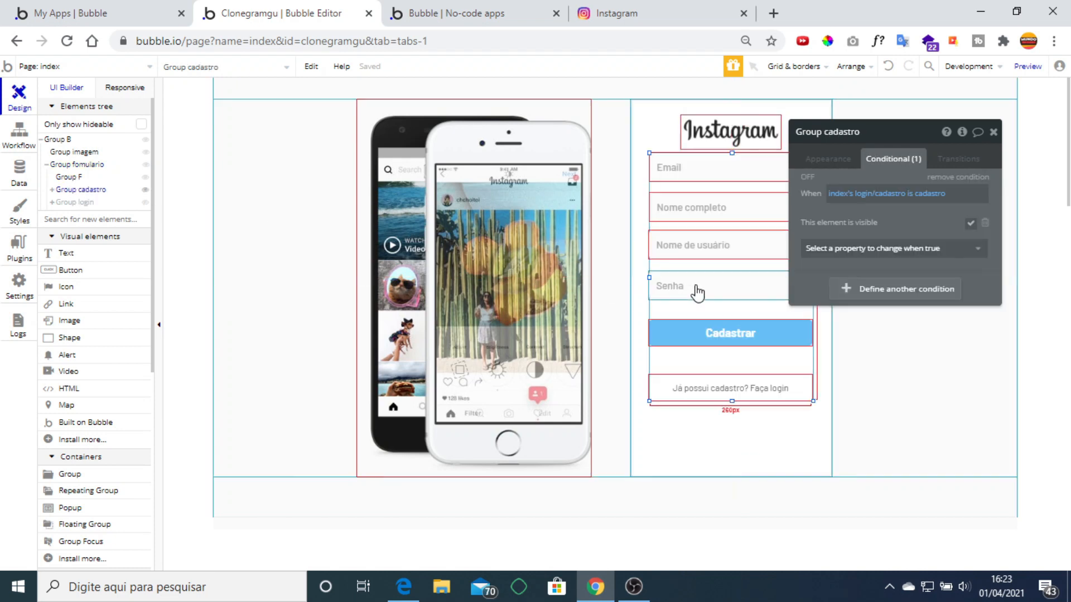
click(829, 159)
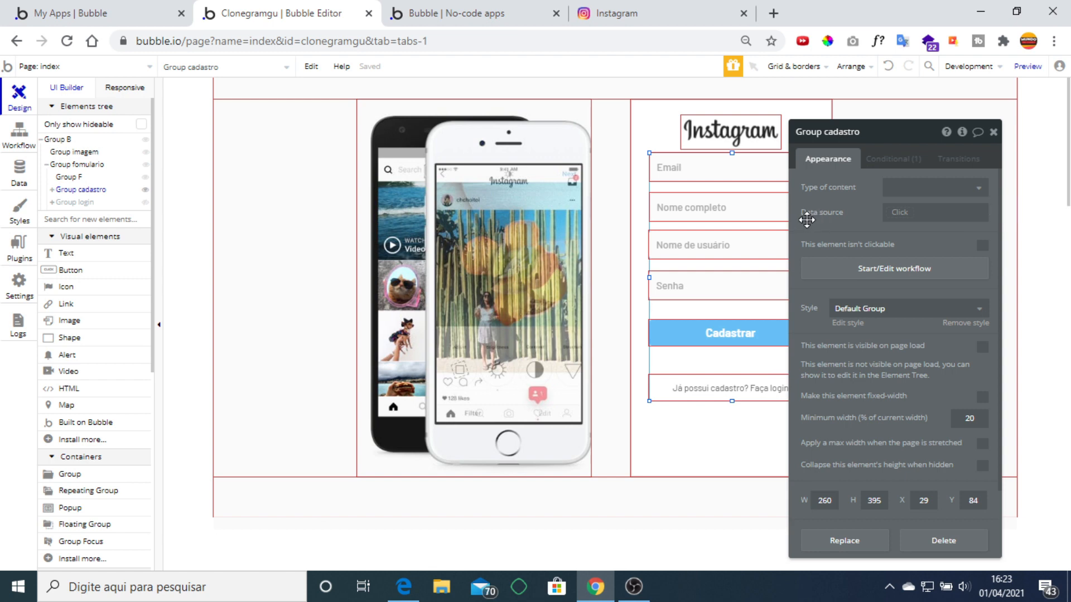
click(721, 335)
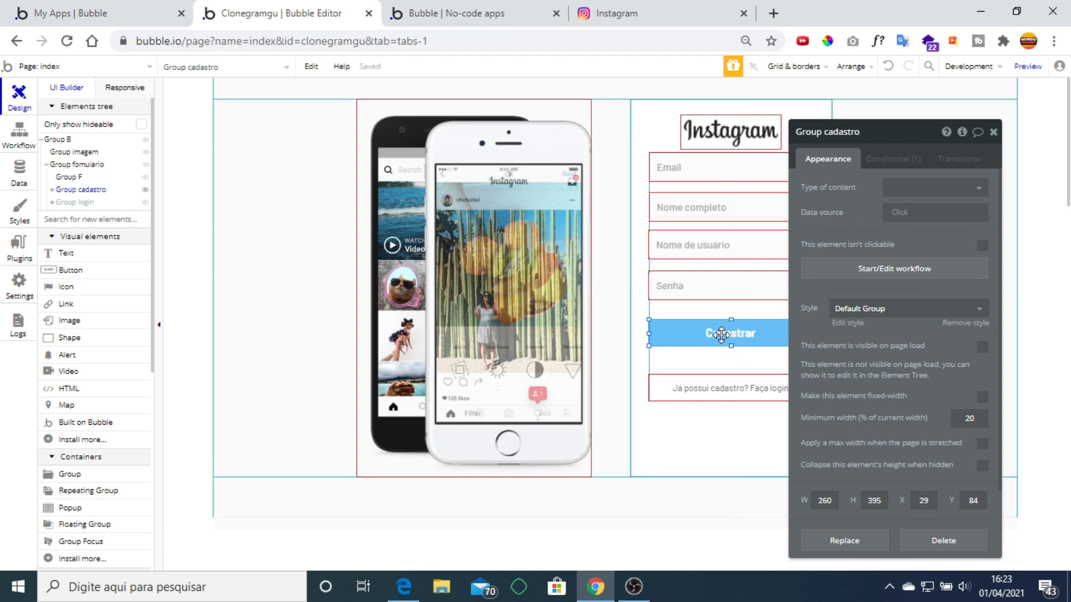
Inspect the Email, Nome completo, Nome de usuário and Senha inputs, then open Cadastrar's properties.
click(721, 172)
click(721, 205)
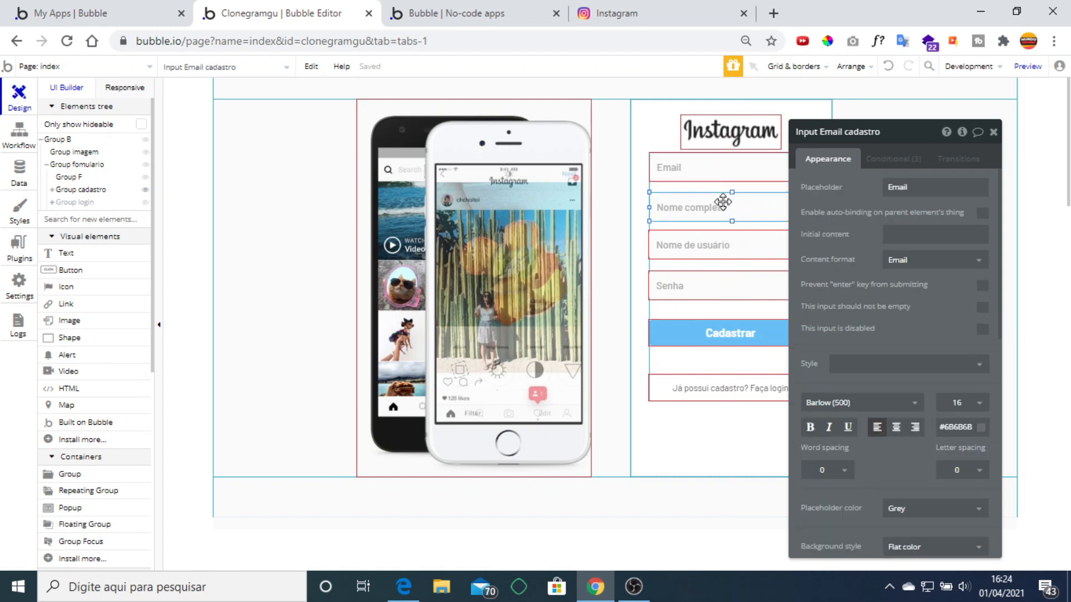
click(722, 258)
click(709, 285)
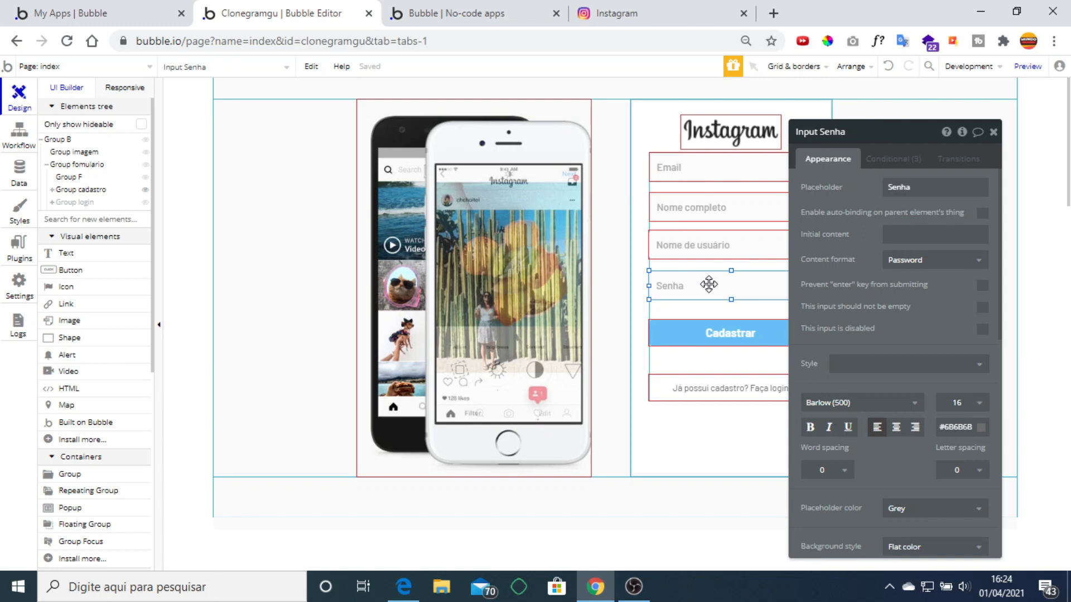
click(712, 175)
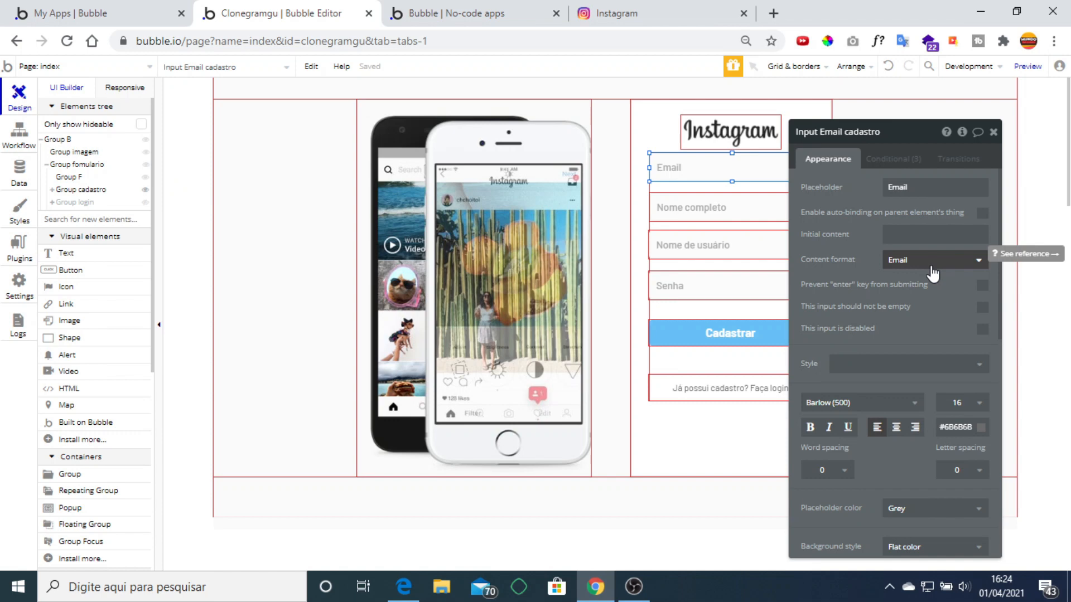
click(739, 203)
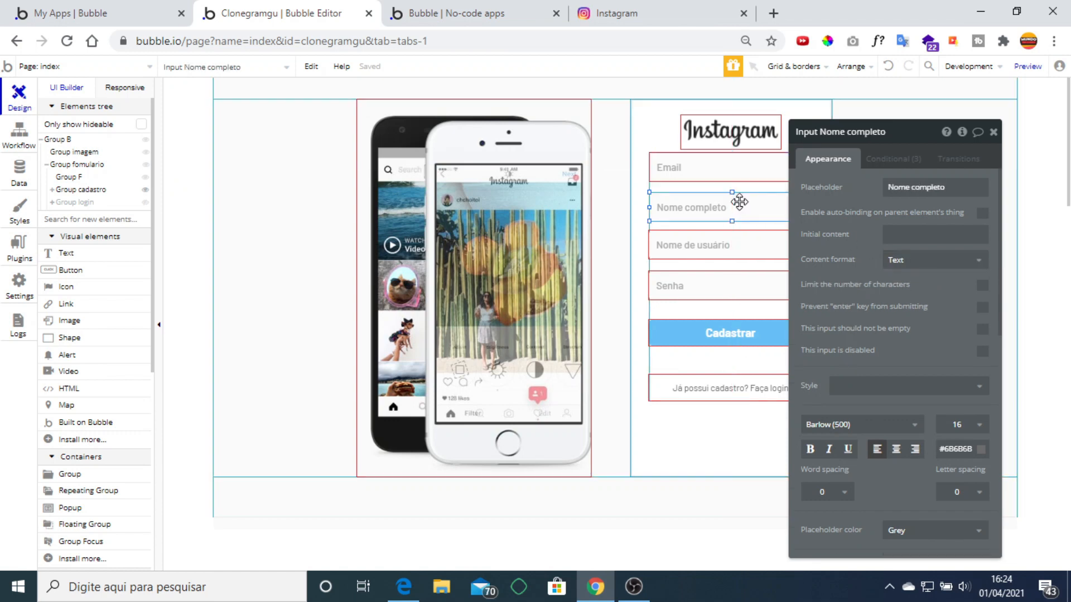
click(738, 243)
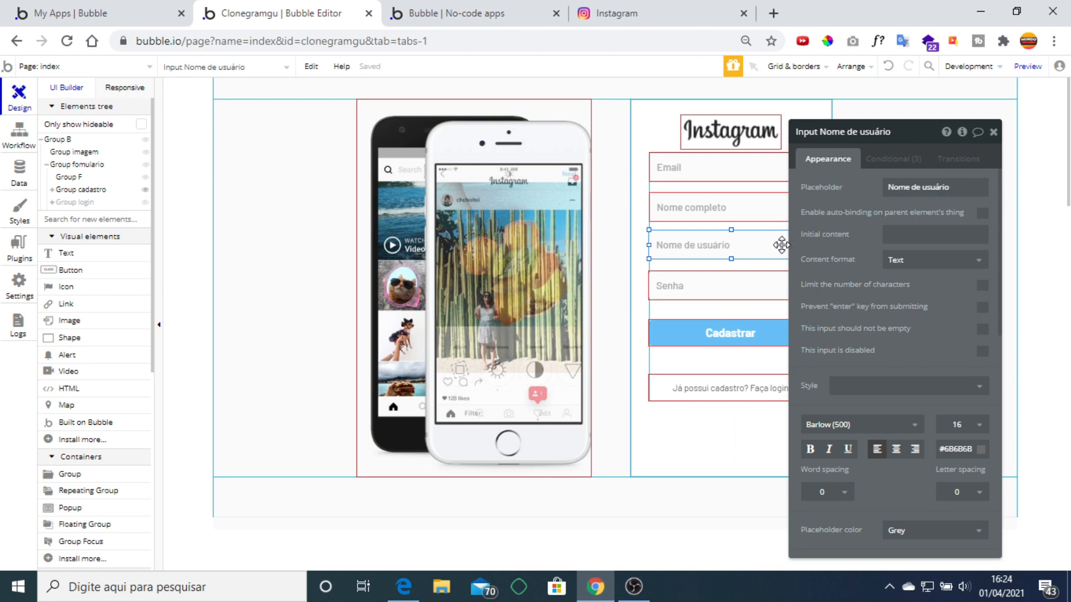
click(701, 286)
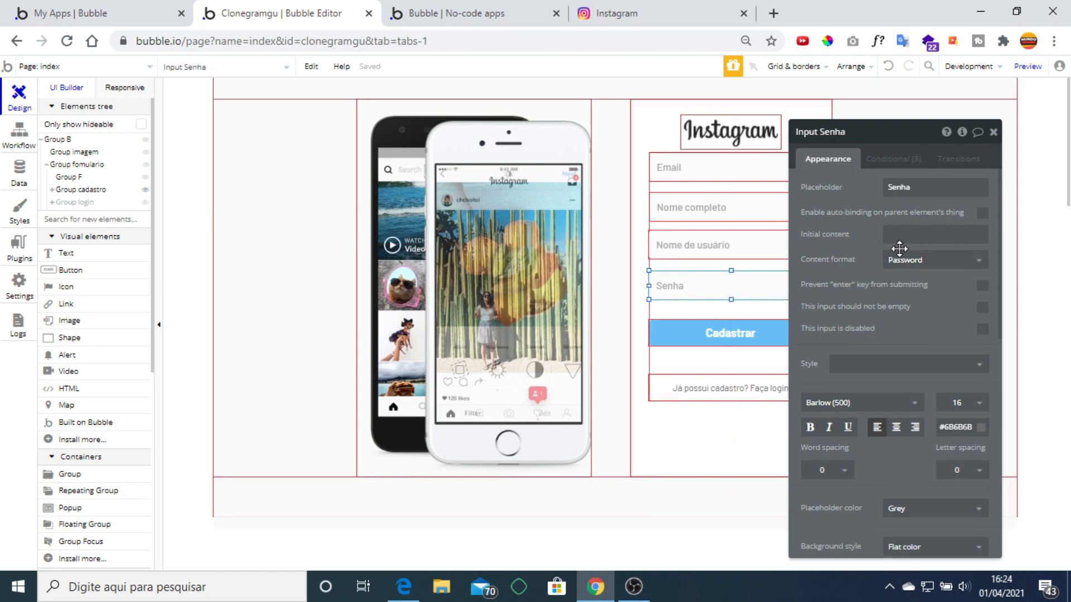
click(994, 132)
click(728, 333)
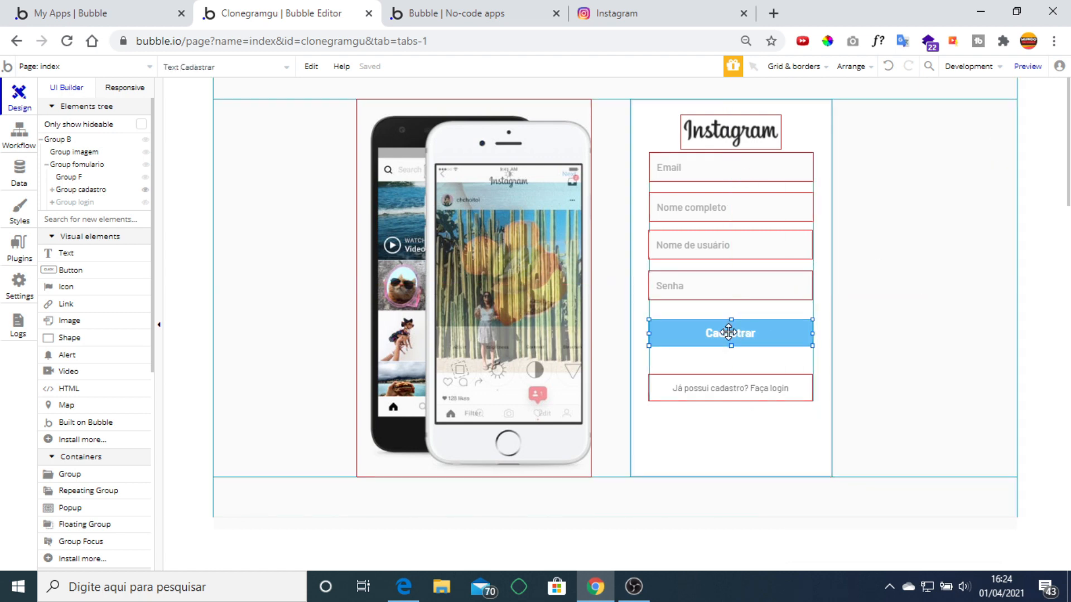
double_click(729, 333)
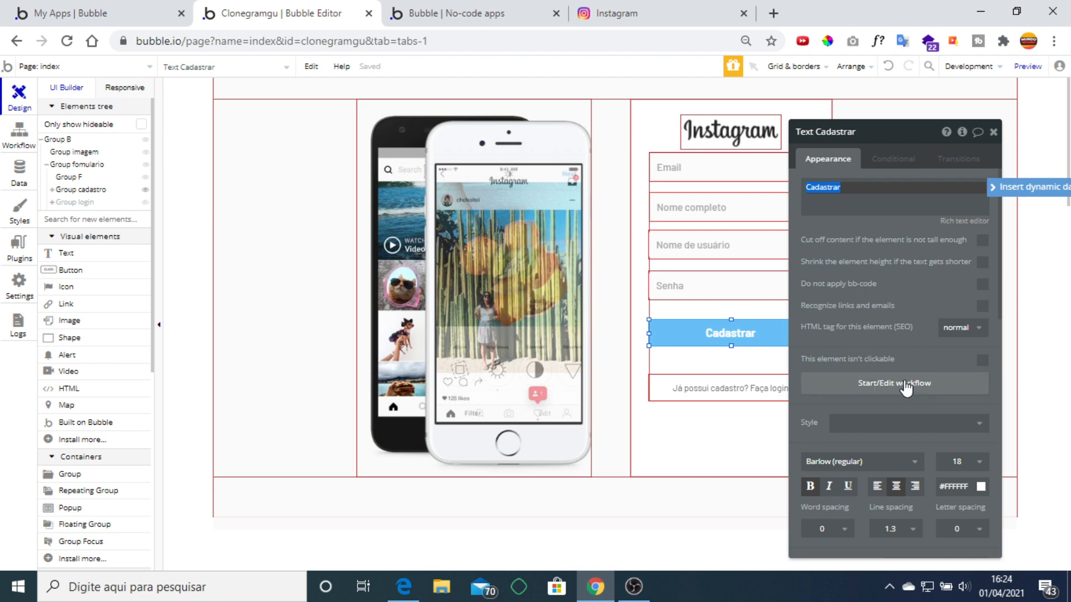
Open the Cadastrar workflow's Sign the user up step and inspect its Email field expression.
click(892, 390)
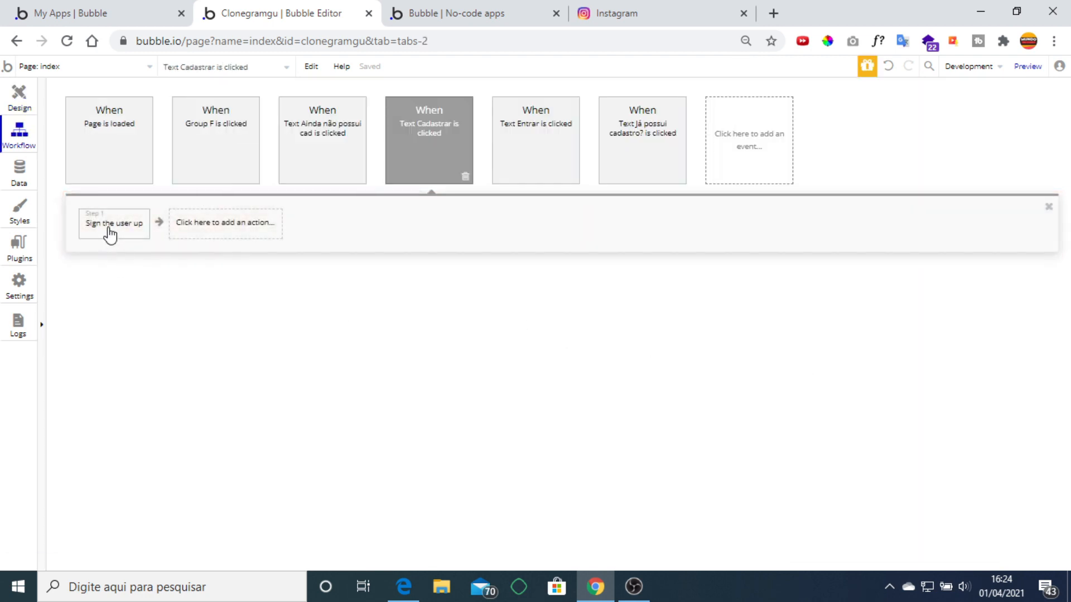
click(235, 237)
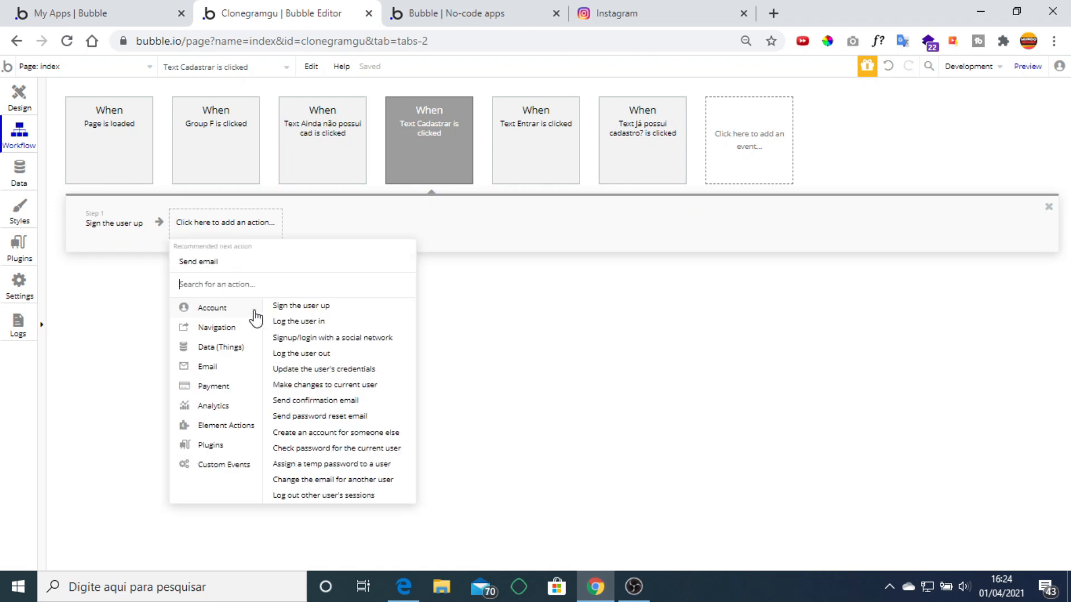
mouse_move(313, 312)
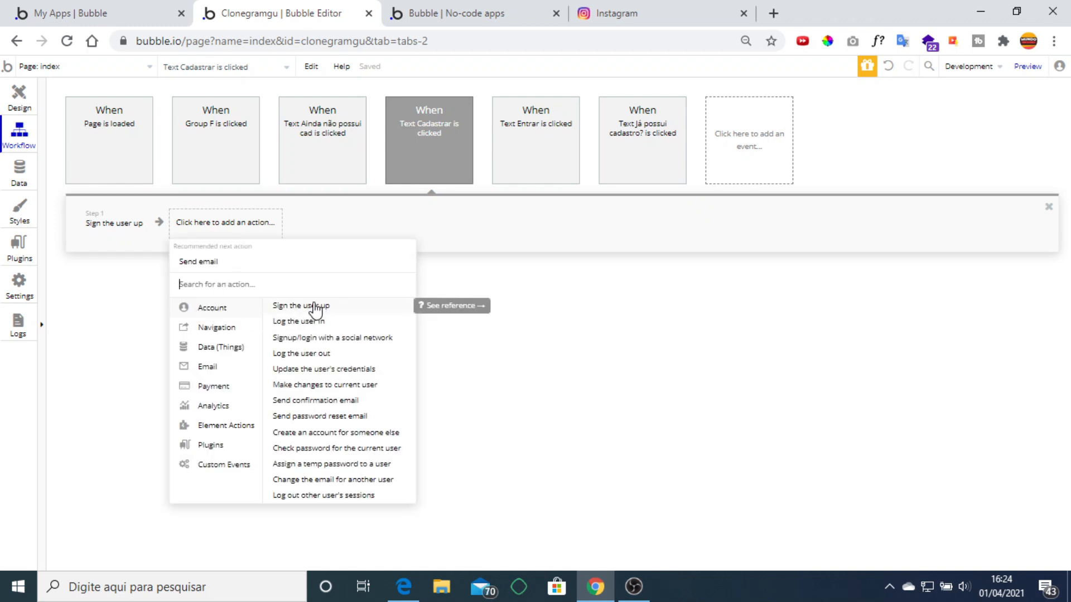
click(108, 228)
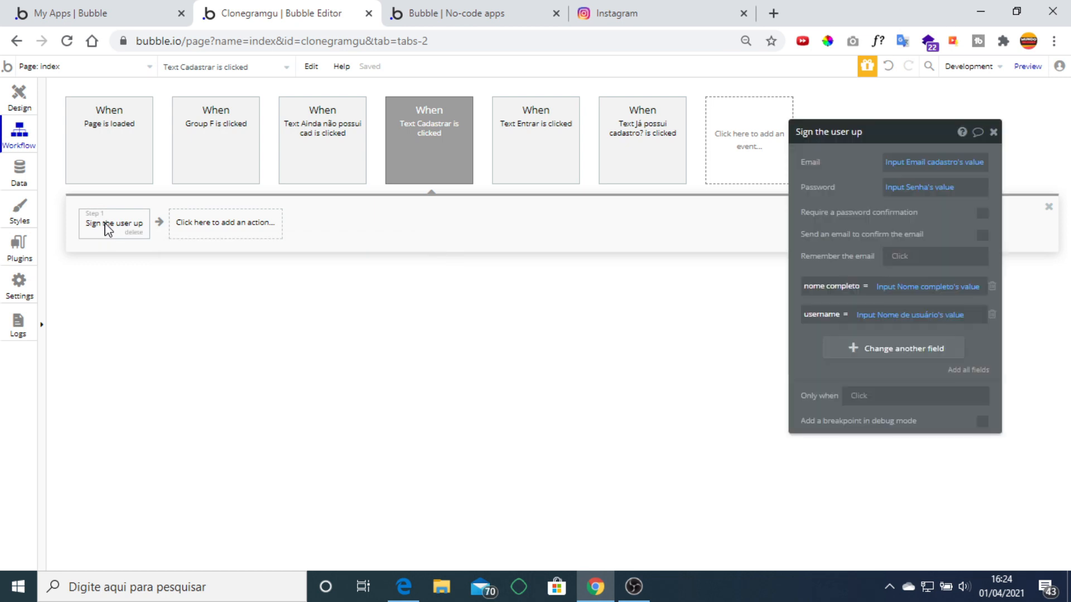
drag(831, 184, 755, 222)
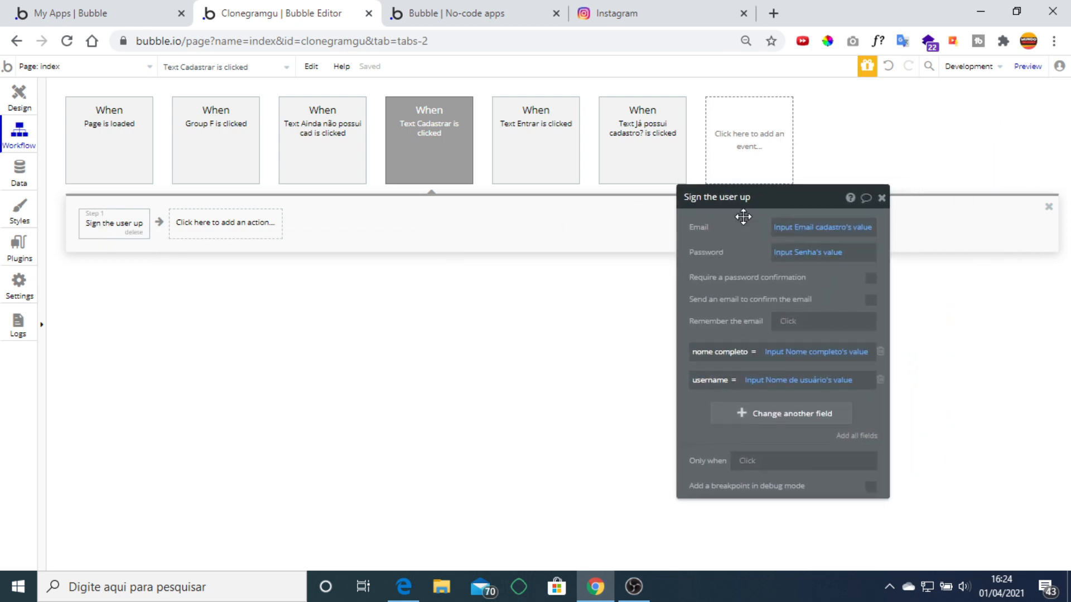
click(791, 228)
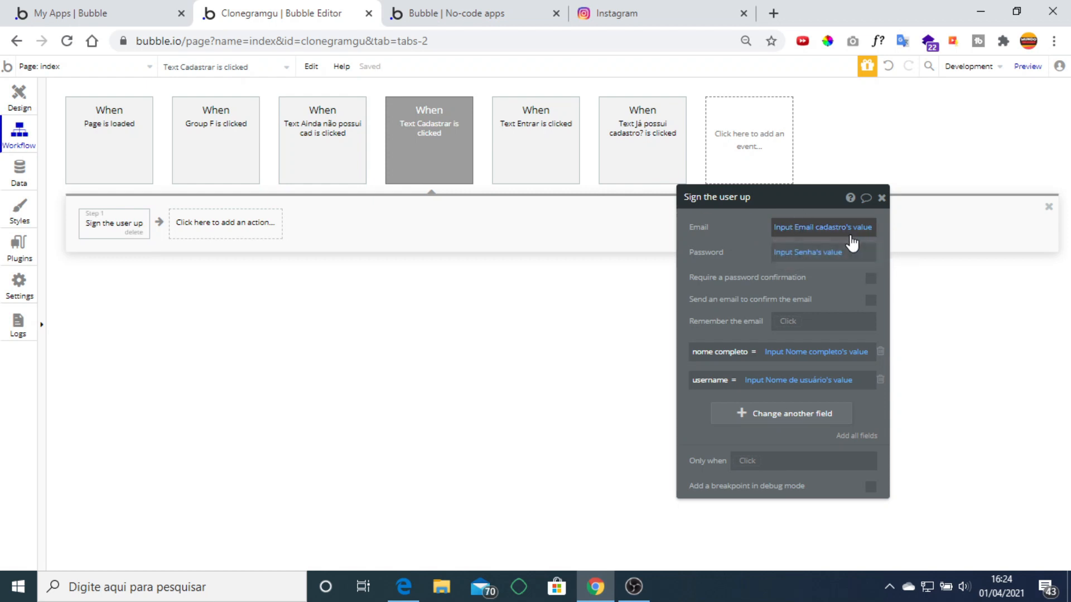
Compare the signup form's Email and Senha inputs with the sign-up step's fields.
click(16, 99)
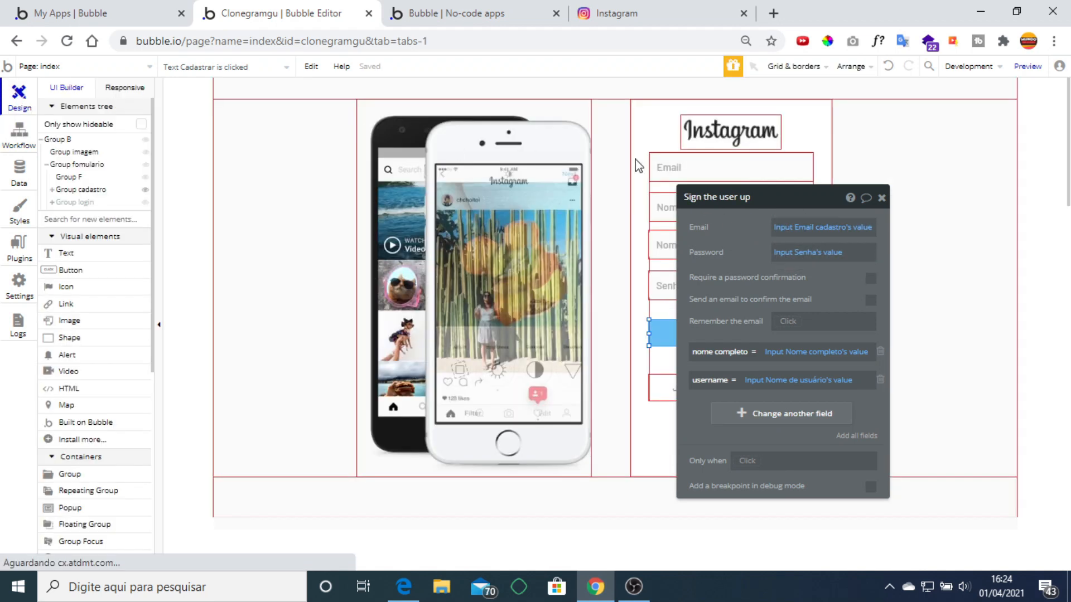
click(663, 167)
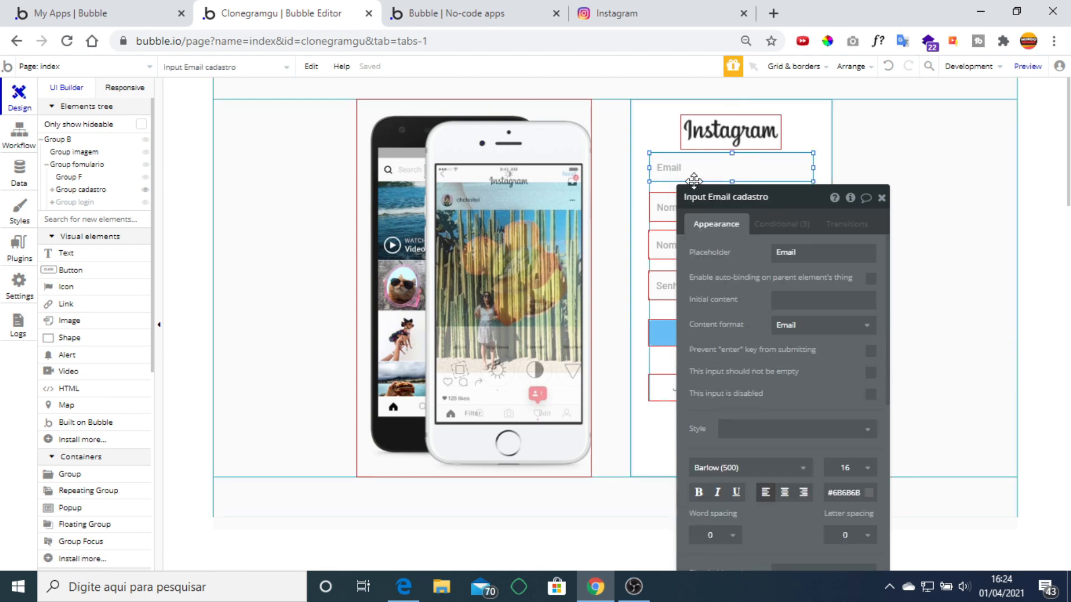
click(19, 132)
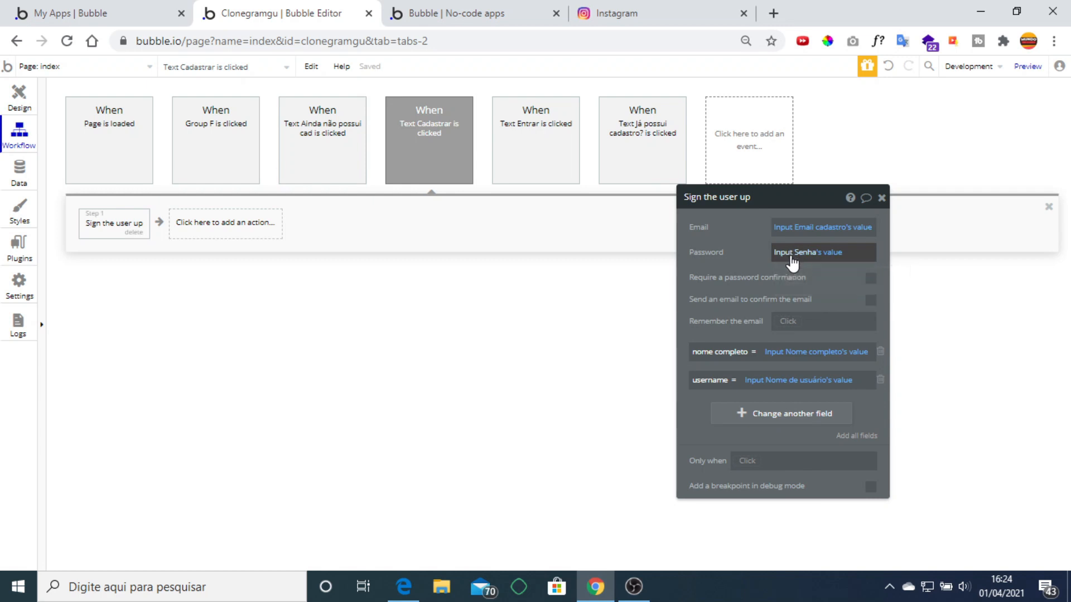
click(12, 115)
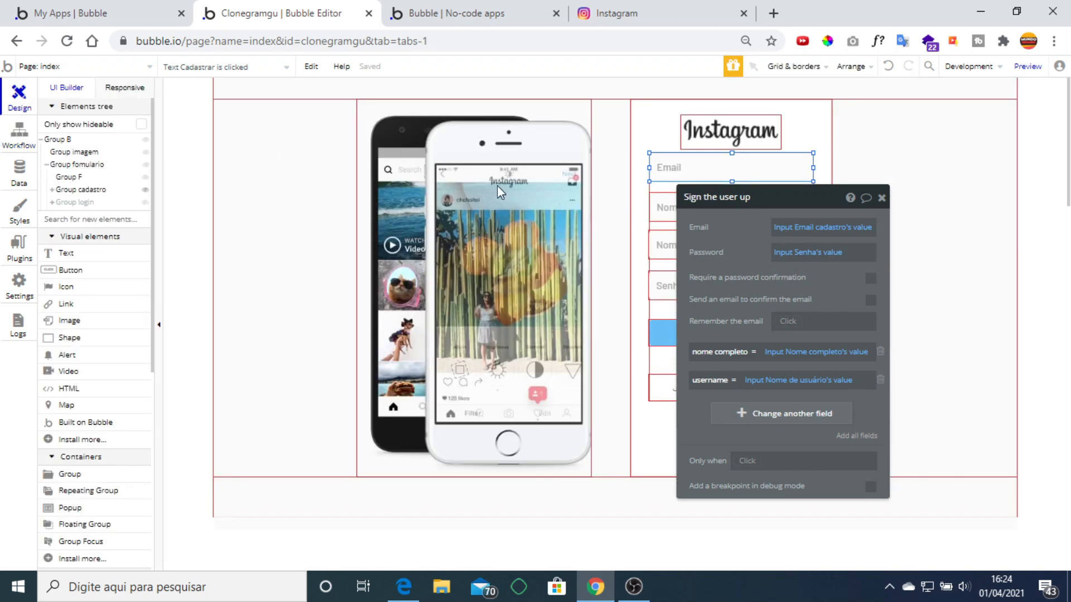
click(660, 288)
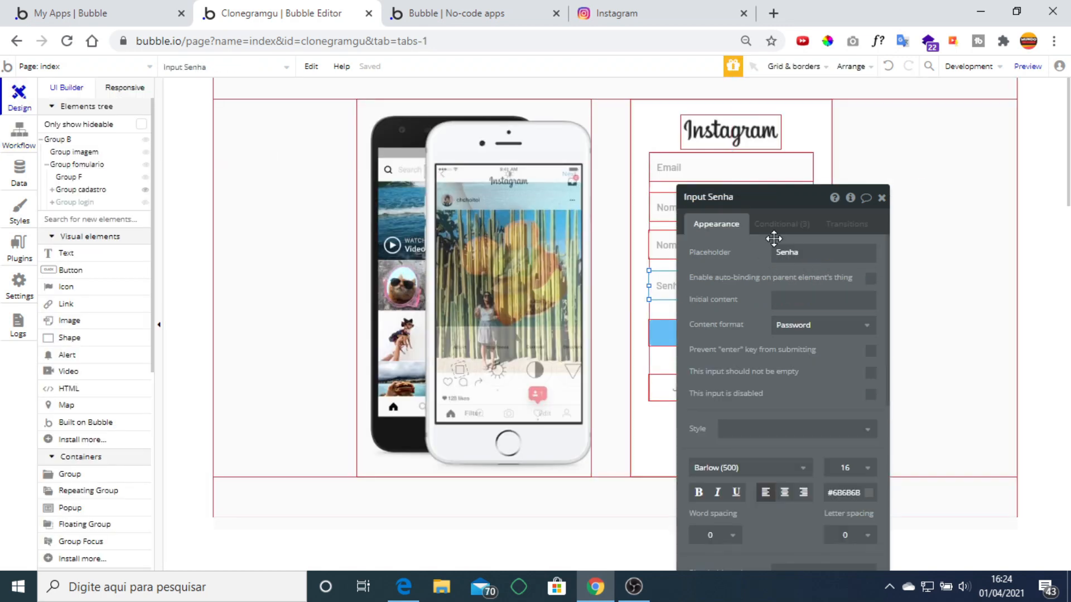
click(18, 136)
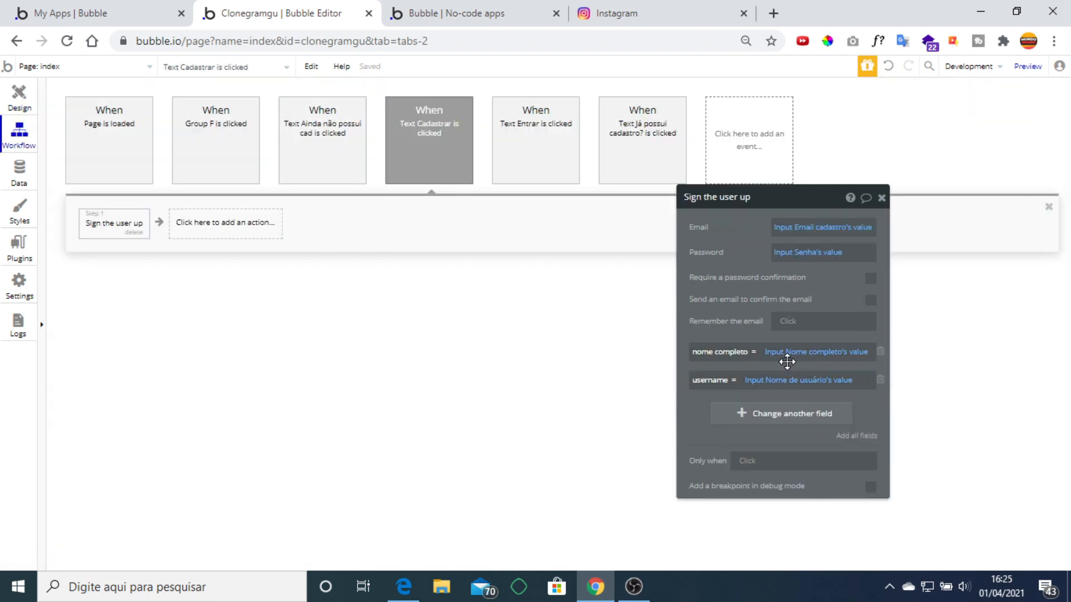
Check the Nome completo and Nome de usuário inputs against the workflow, ending on Nome de usuário.
click(20, 100)
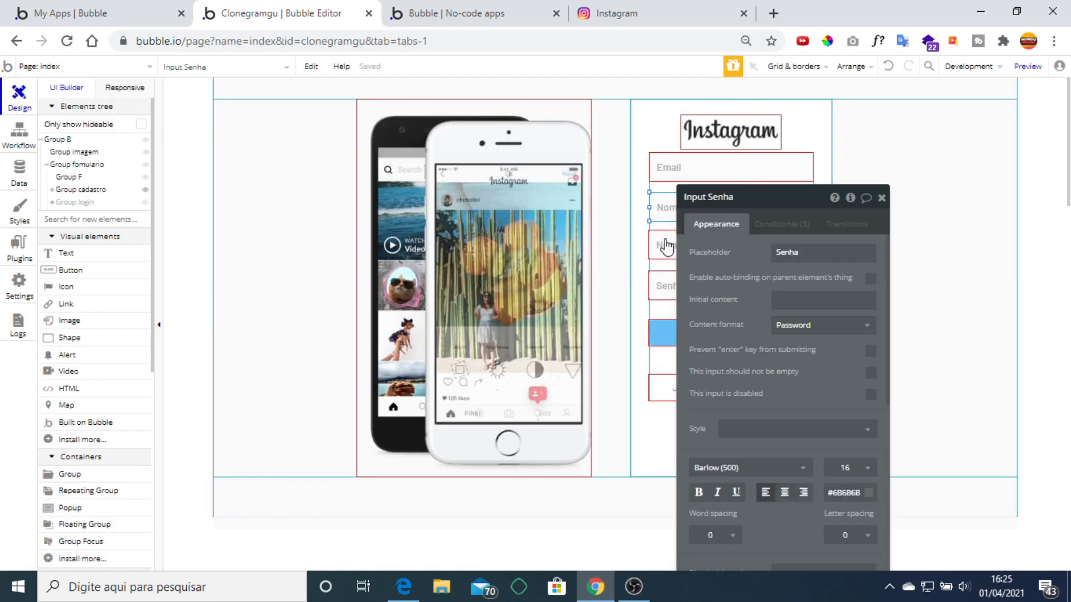
click(664, 214)
click(730, 258)
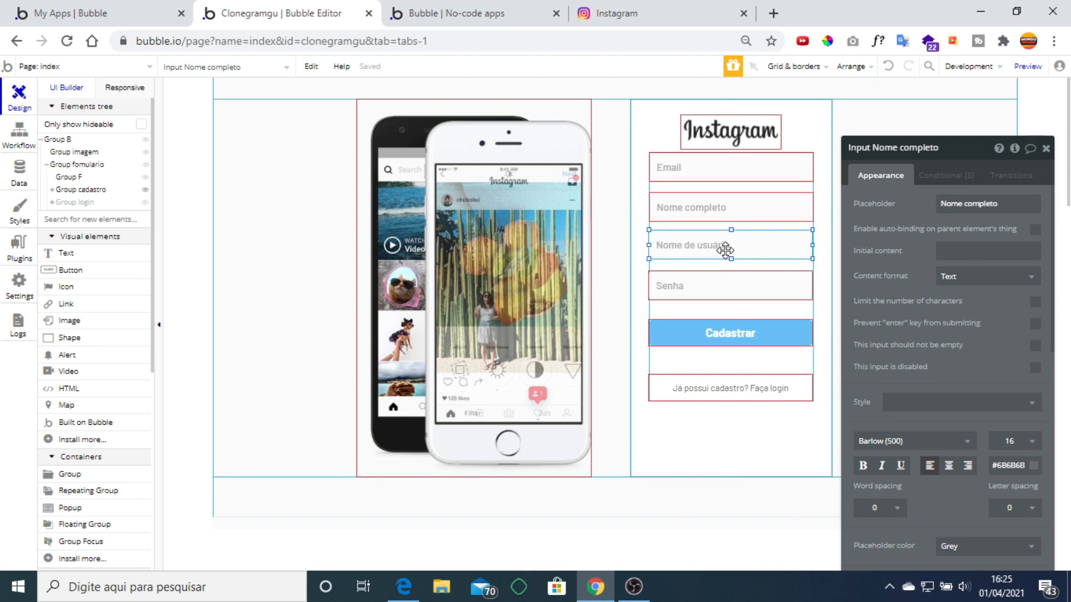
click(19, 134)
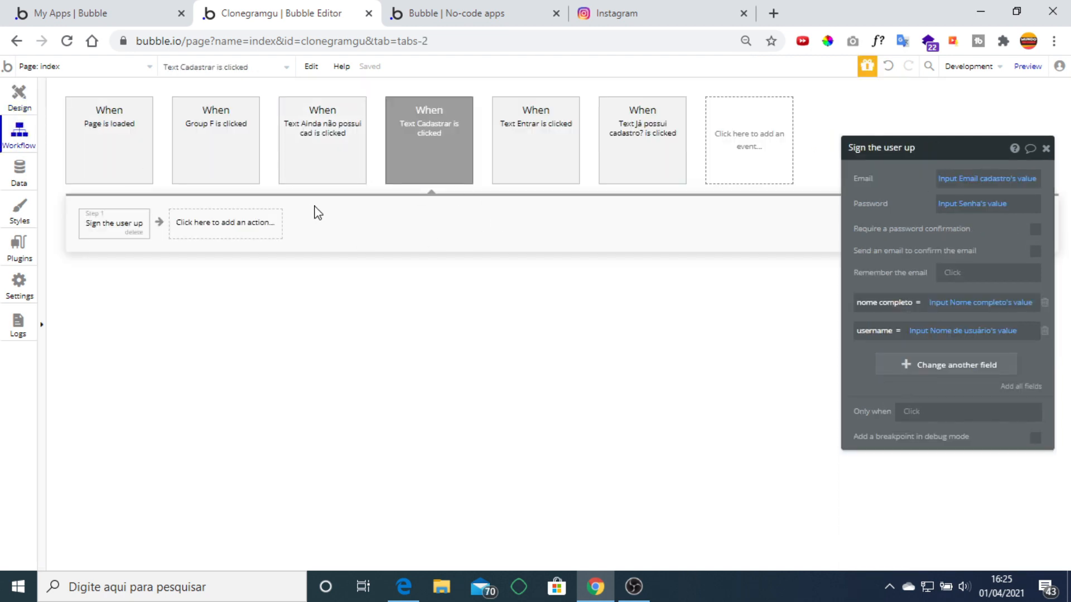
click(21, 99)
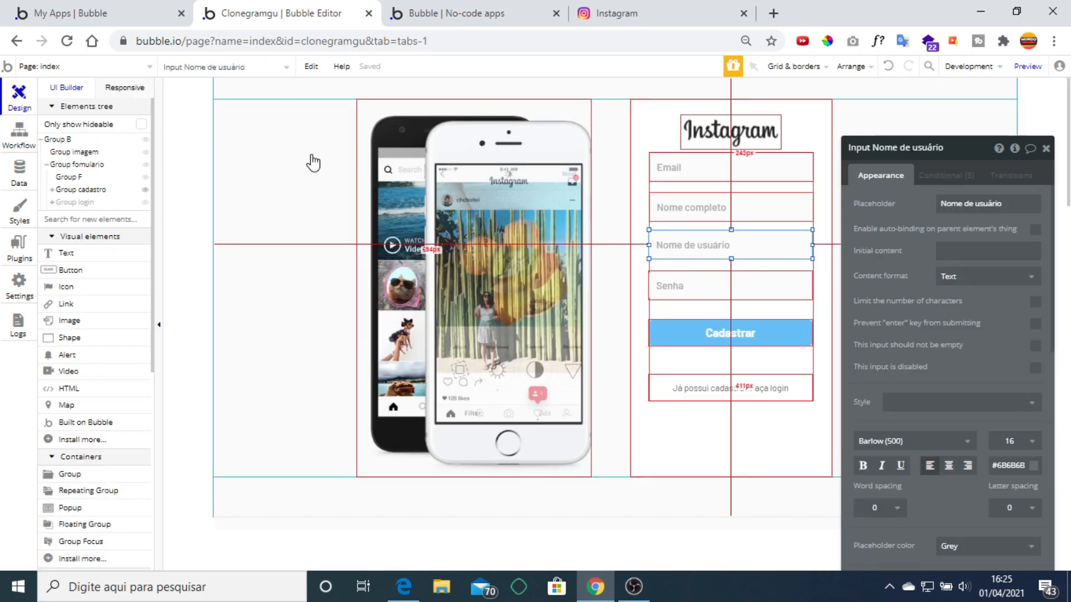
Hide Group cadastro, show Group login, check its inputs and Entrar, then open Entrar's workflow.
click(145, 190)
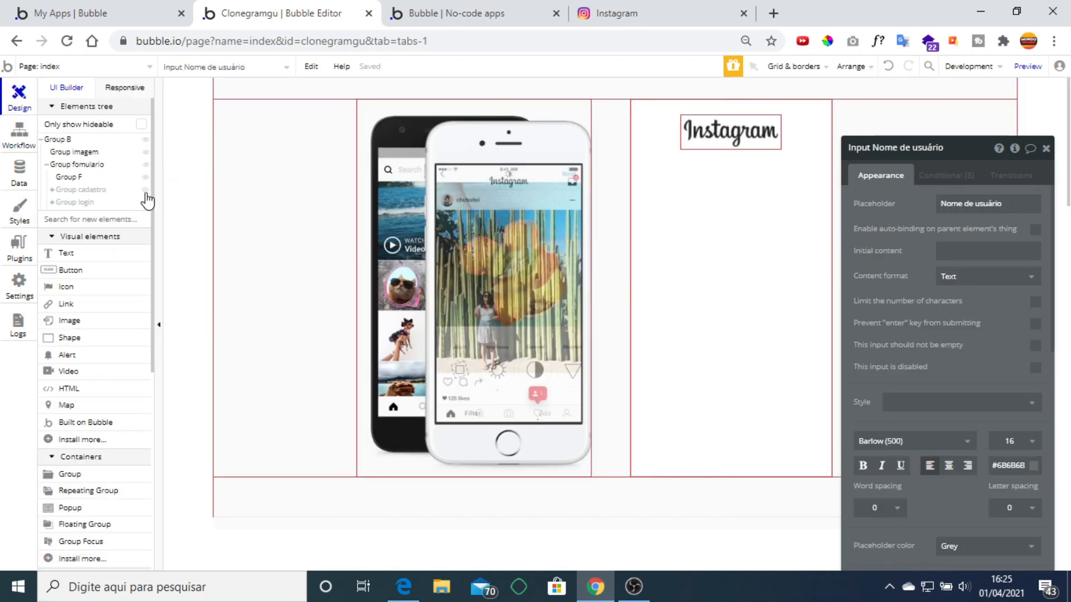
click(78, 202)
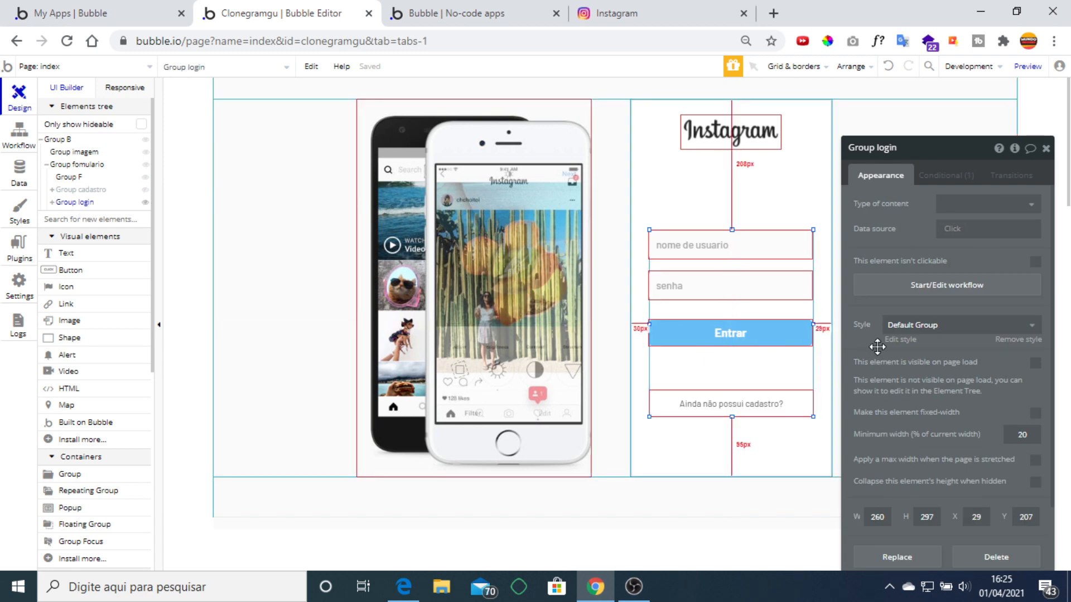
click(729, 254)
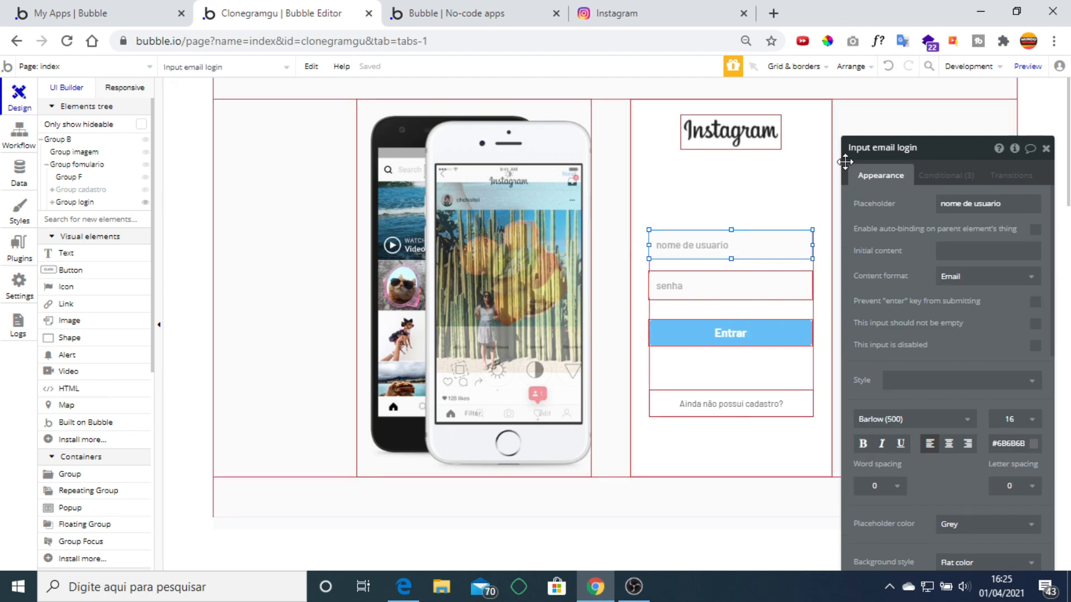
click(749, 276)
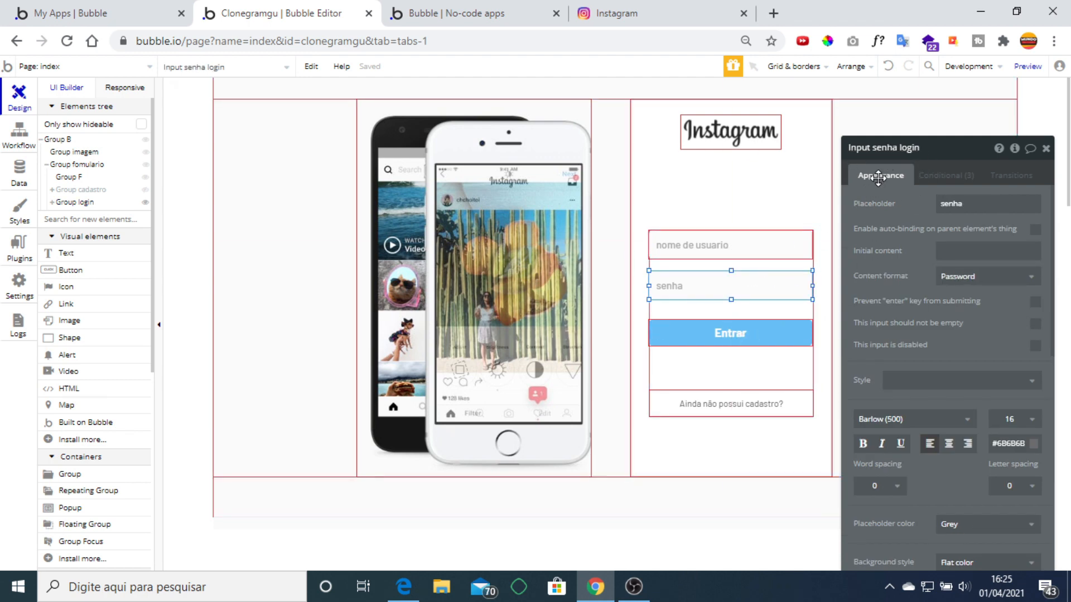
click(737, 331)
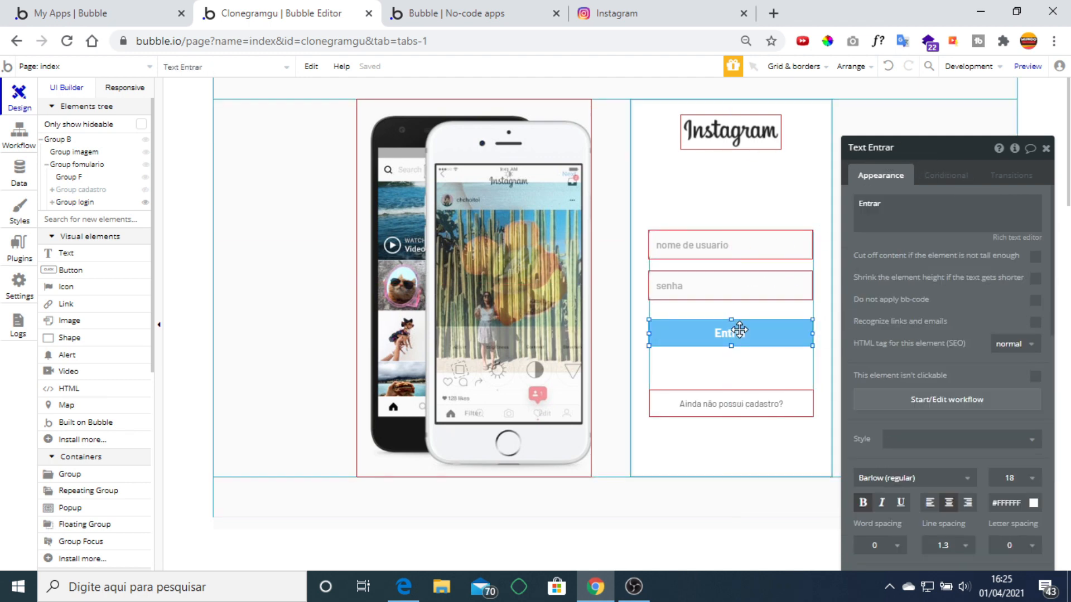
click(959, 399)
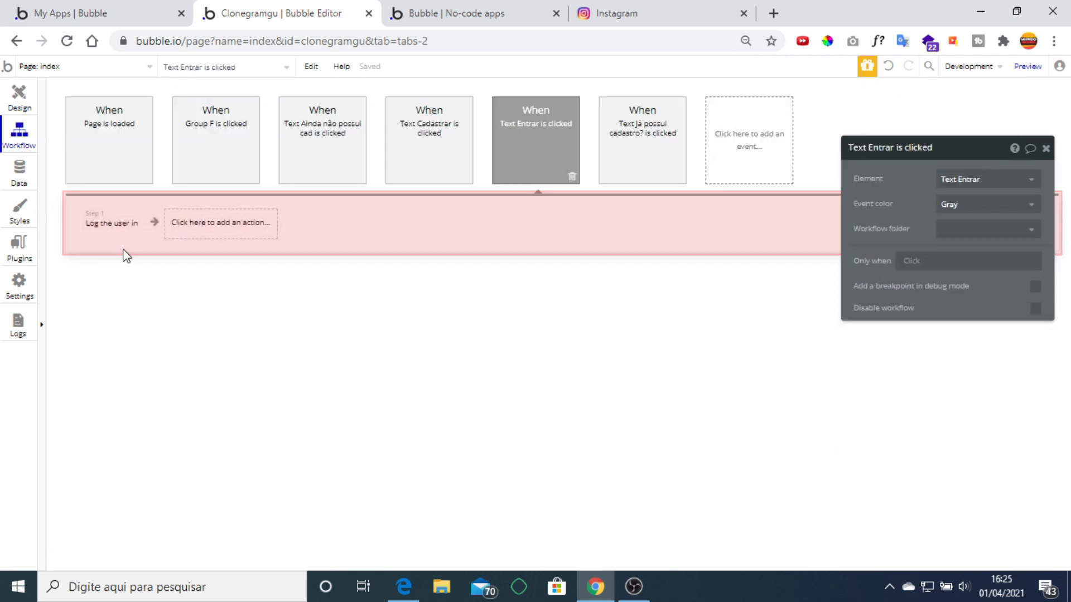
Verify the Log the user in step uses the login form's email and senha inputs.
click(217, 225)
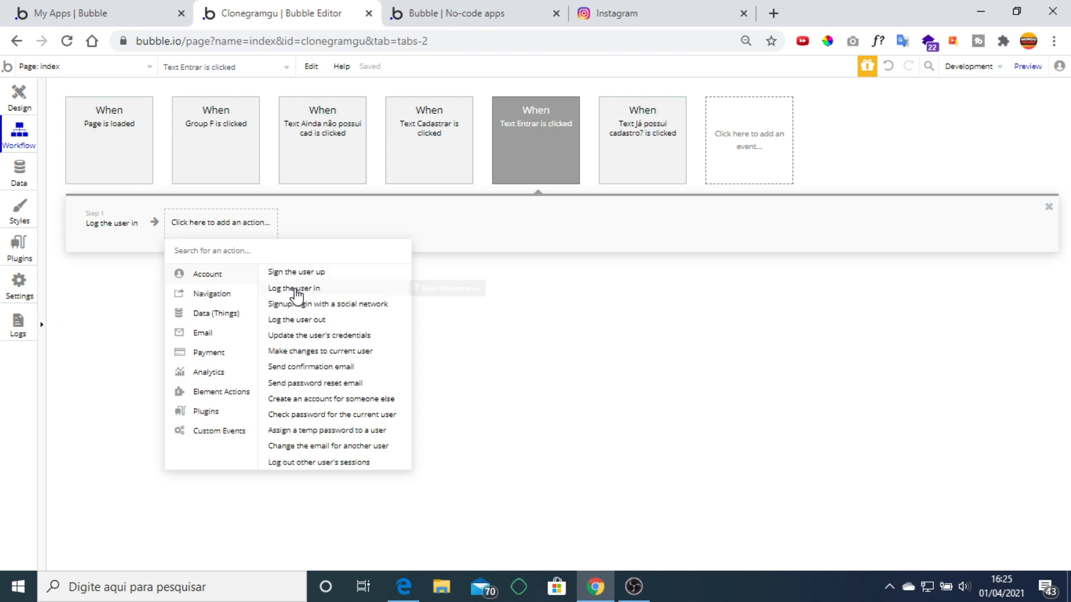
click(320, 215)
click(104, 223)
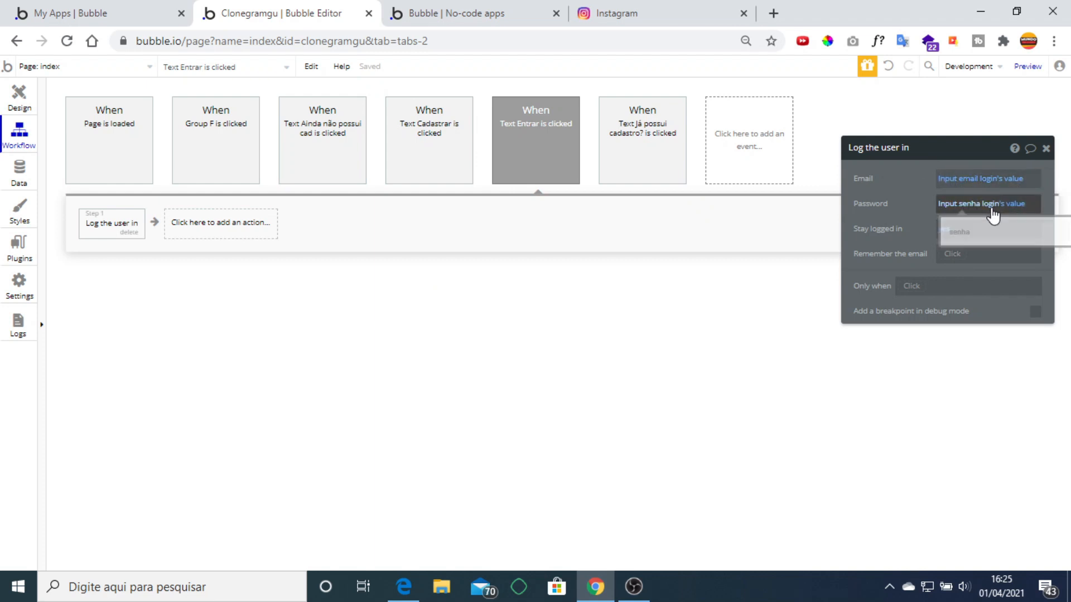
click(19, 100)
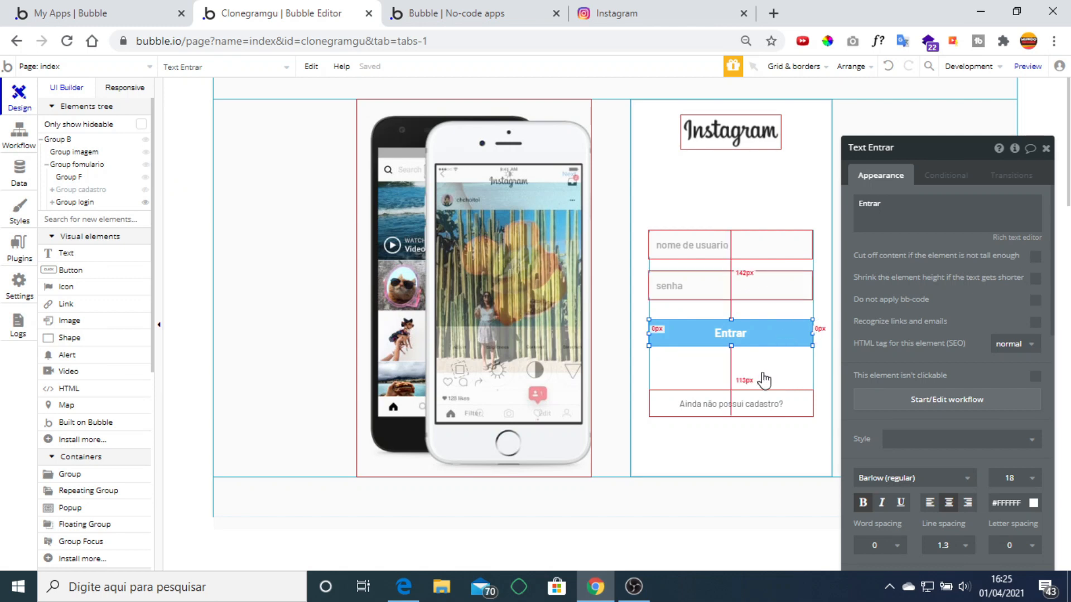
Go from the 'Ainda não possui cadastro?' text and Group B to the index page's properties.
click(741, 410)
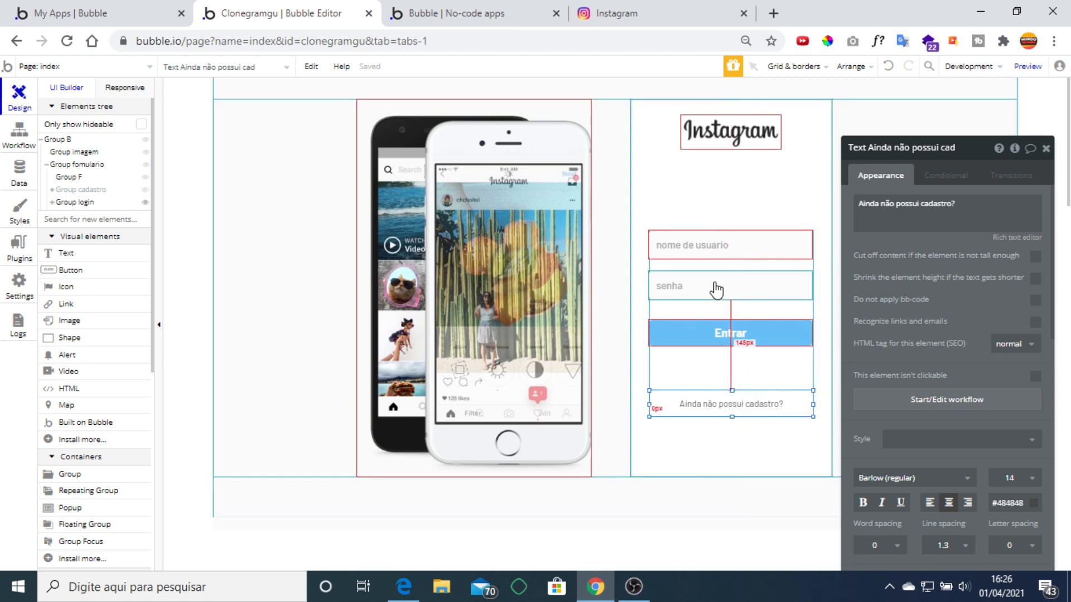
click(255, 335)
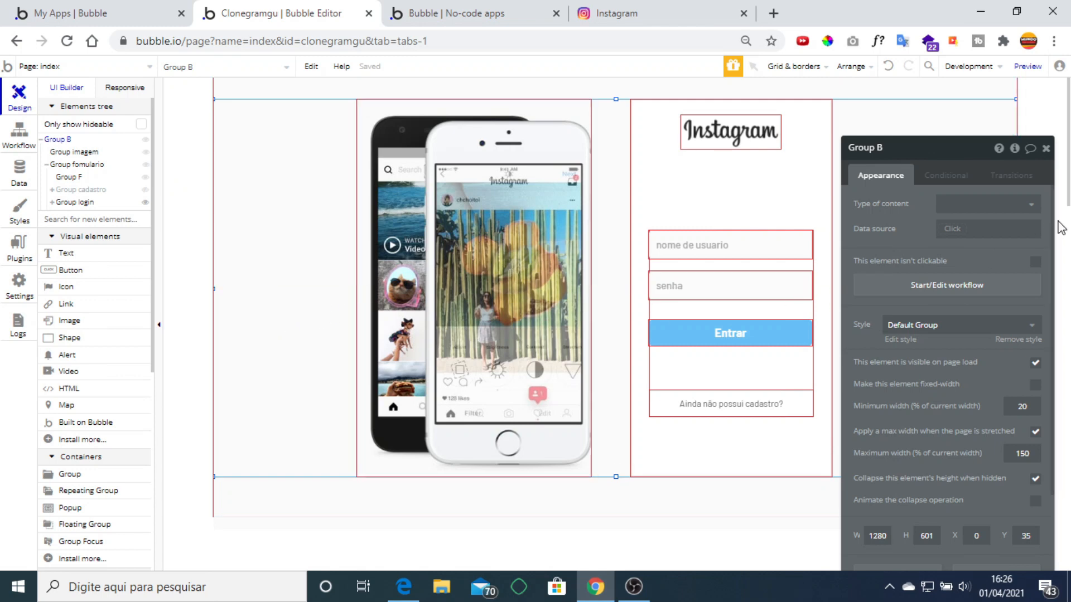
click(1014, 149)
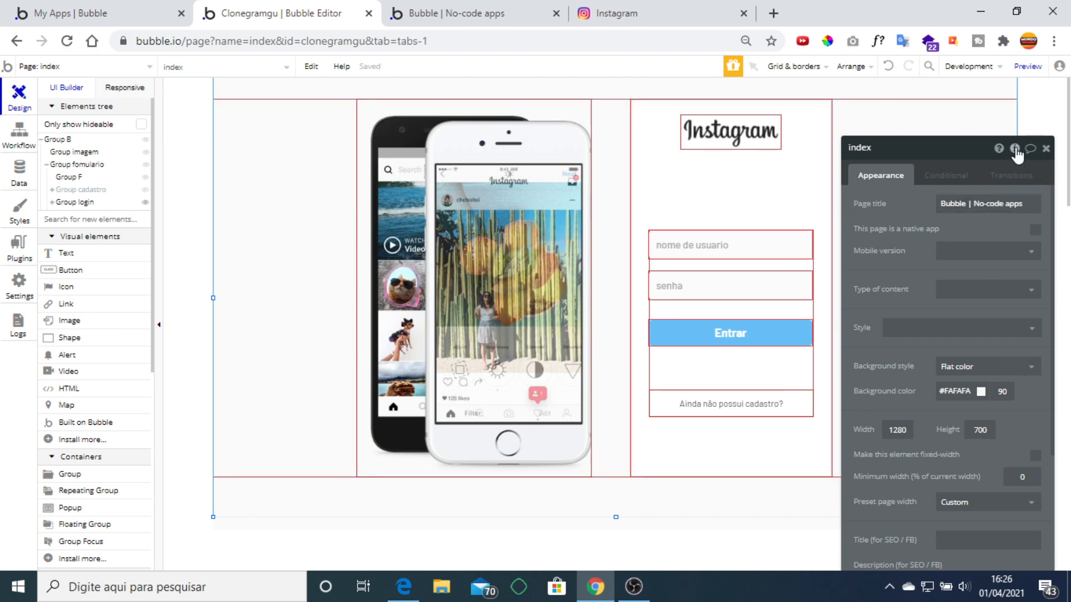
click(1015, 150)
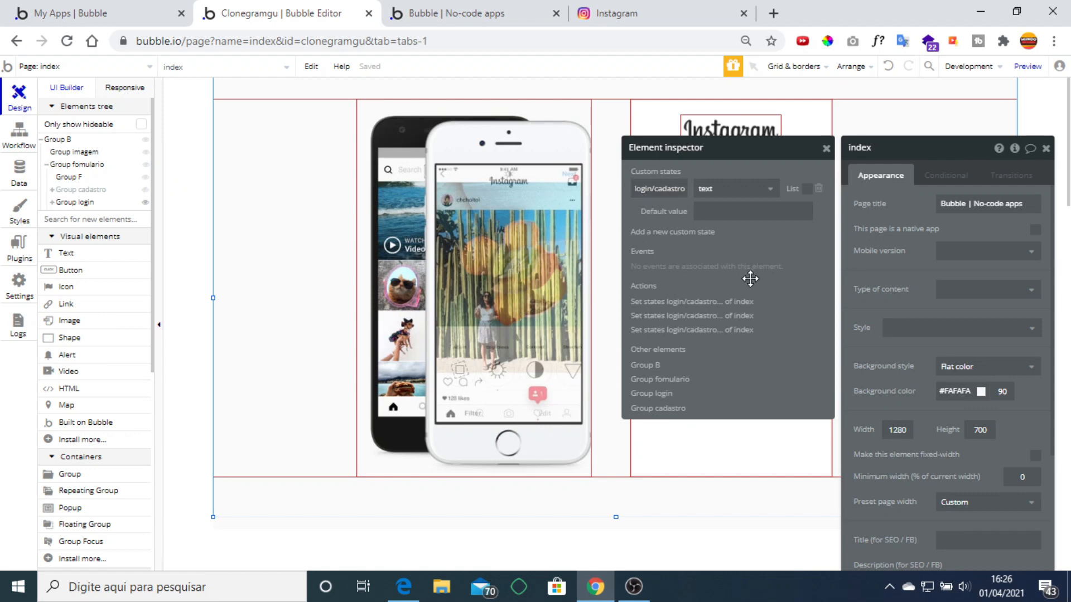
click(679, 237)
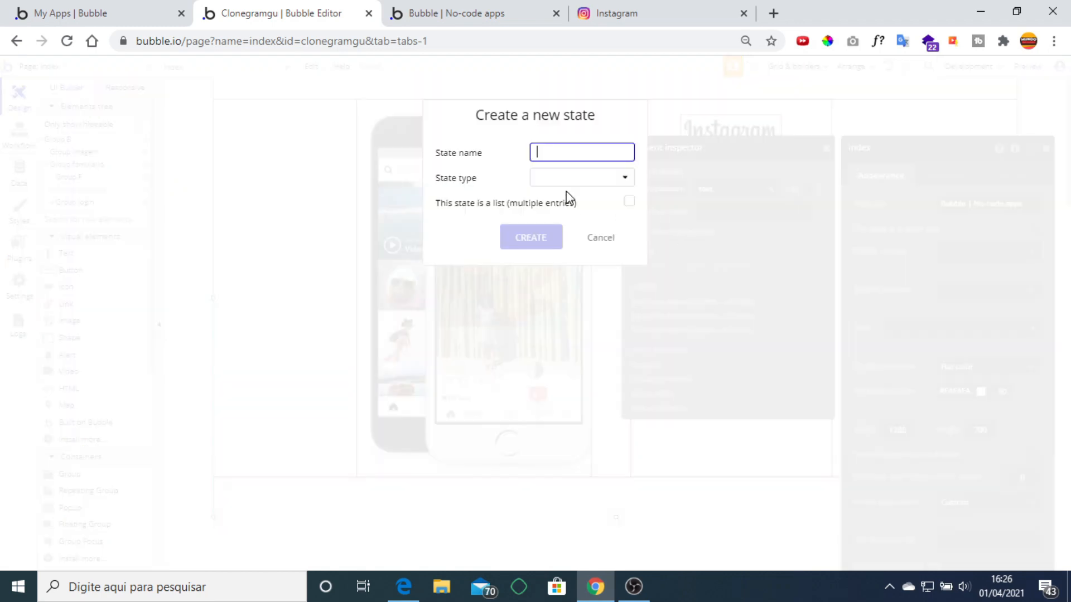
click(594, 178)
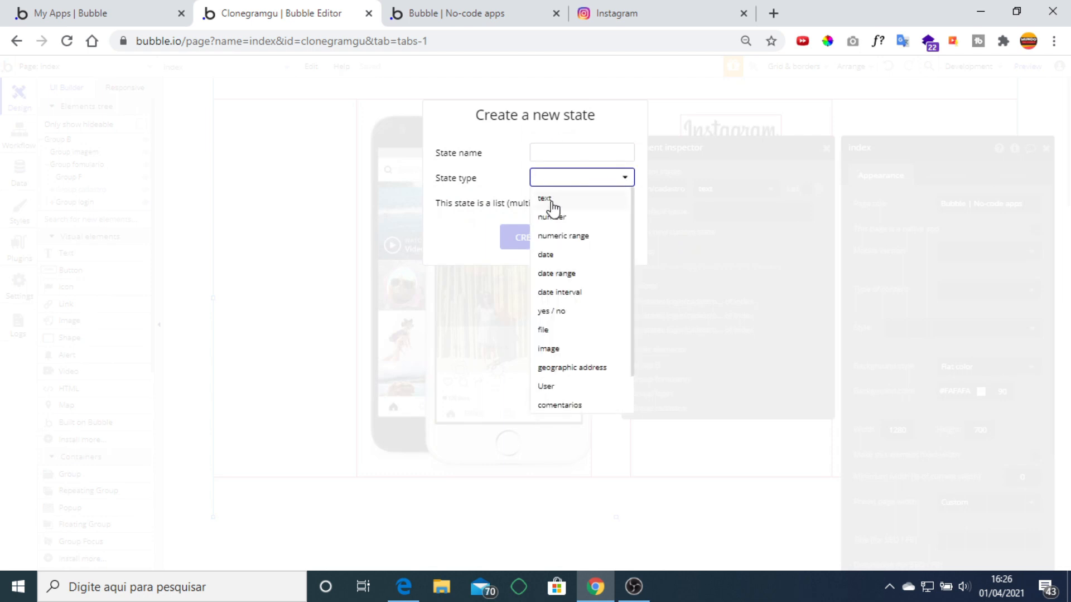
click(514, 172)
click(597, 232)
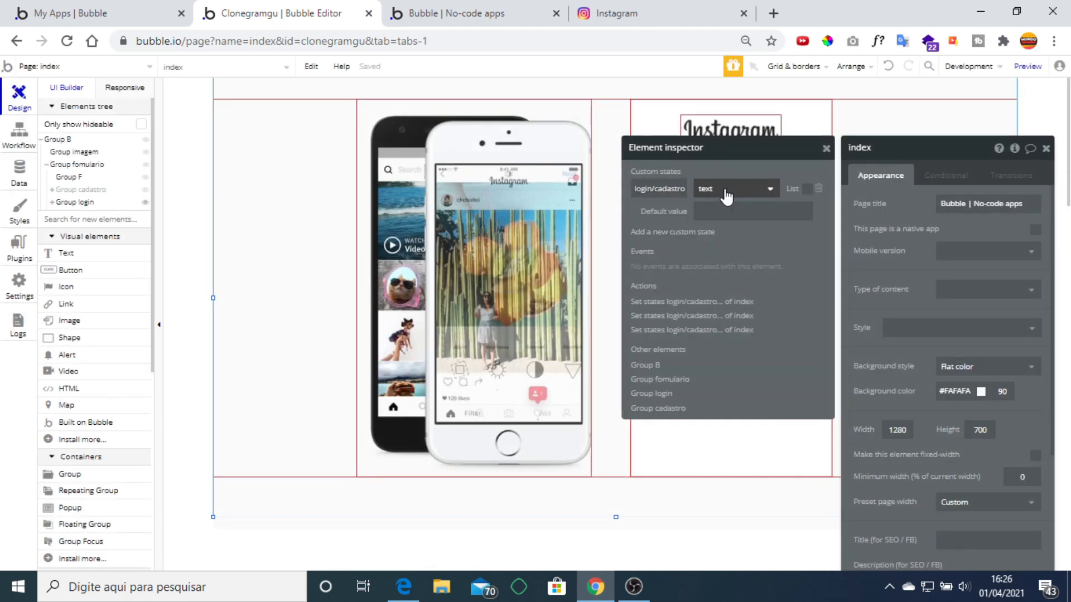
click(1046, 149)
Open the 'Ainda não possui cadastro?' workflow and check its step setting login/cadastro to cadastro.
click(743, 402)
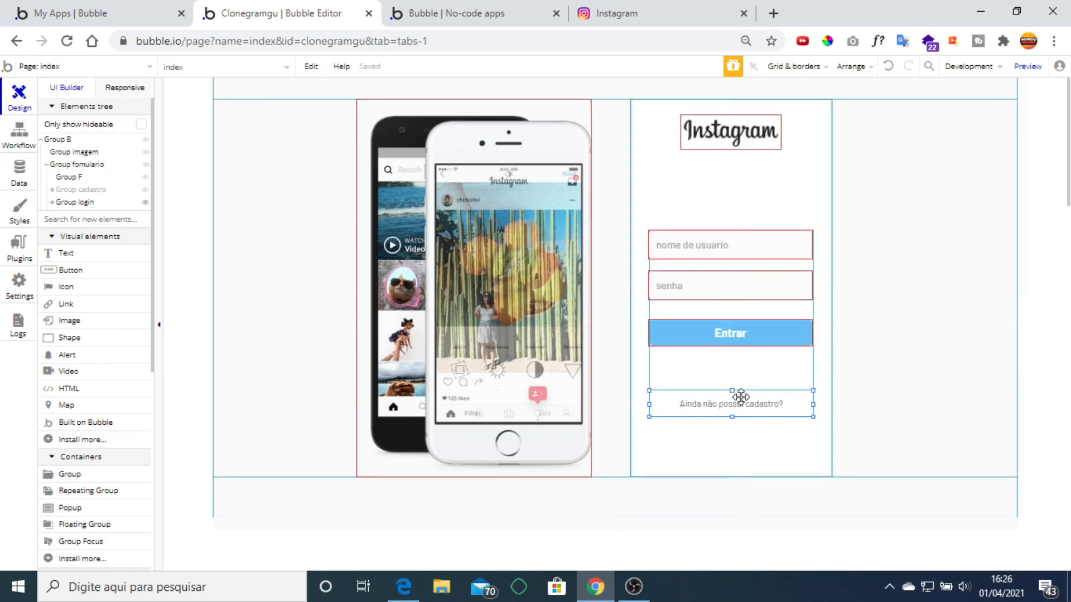
double_click(741, 397)
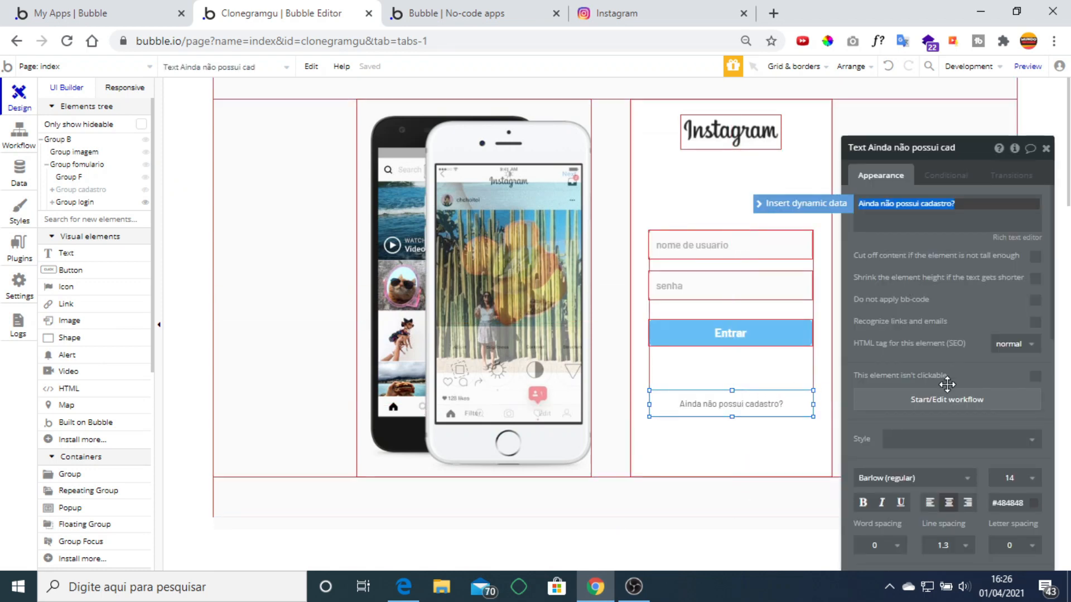
click(932, 401)
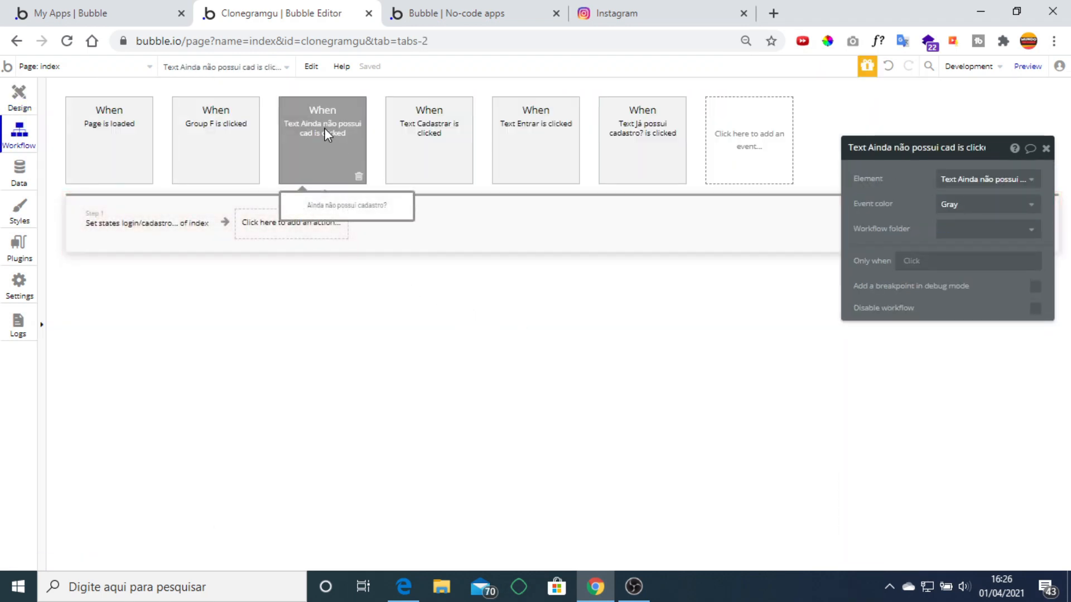
click(119, 225)
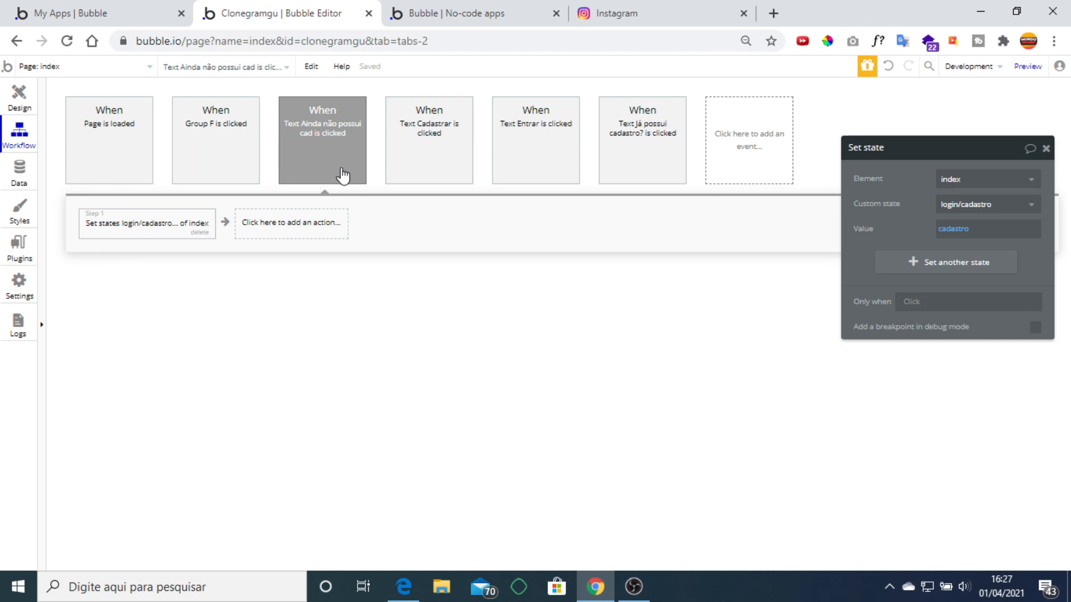
Add a trial Set state step on index's login/cadastro state, then delete it.
click(271, 220)
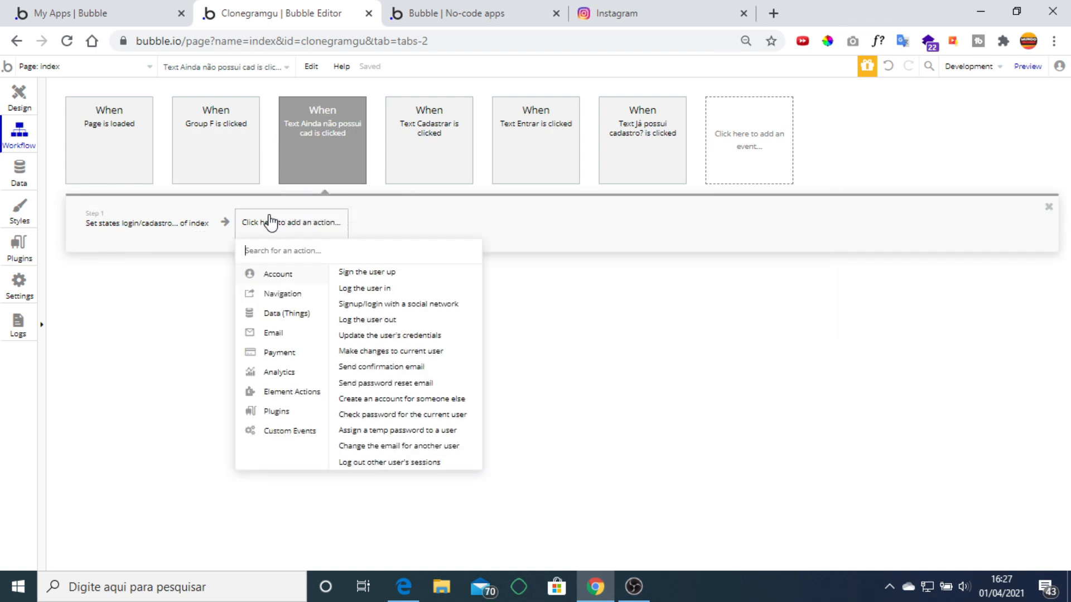
mouse_move(301, 396)
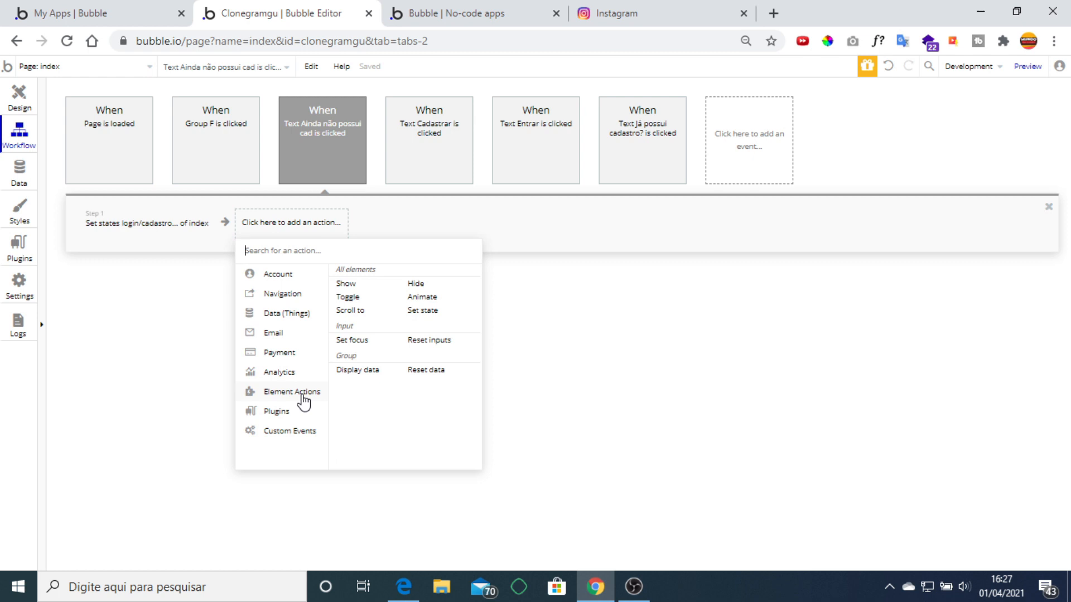
click(431, 313)
click(954, 180)
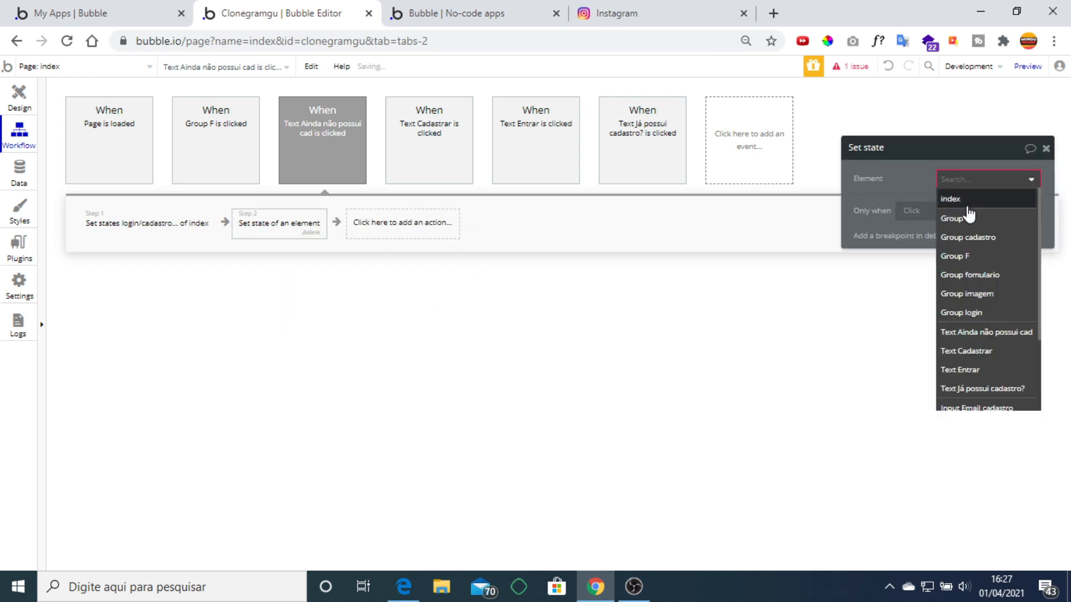
click(955, 199)
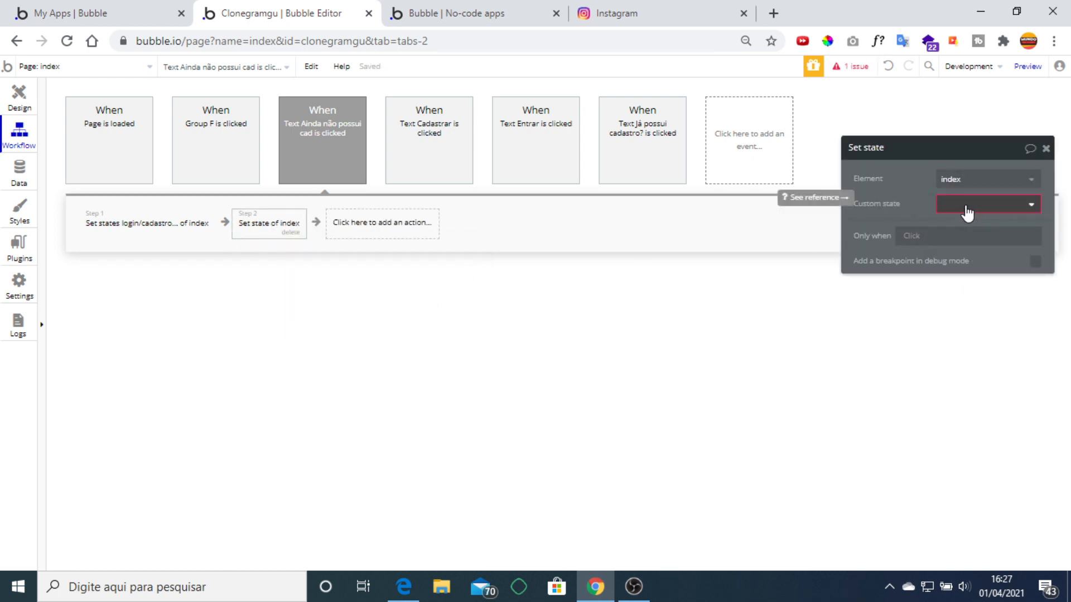
click(967, 211)
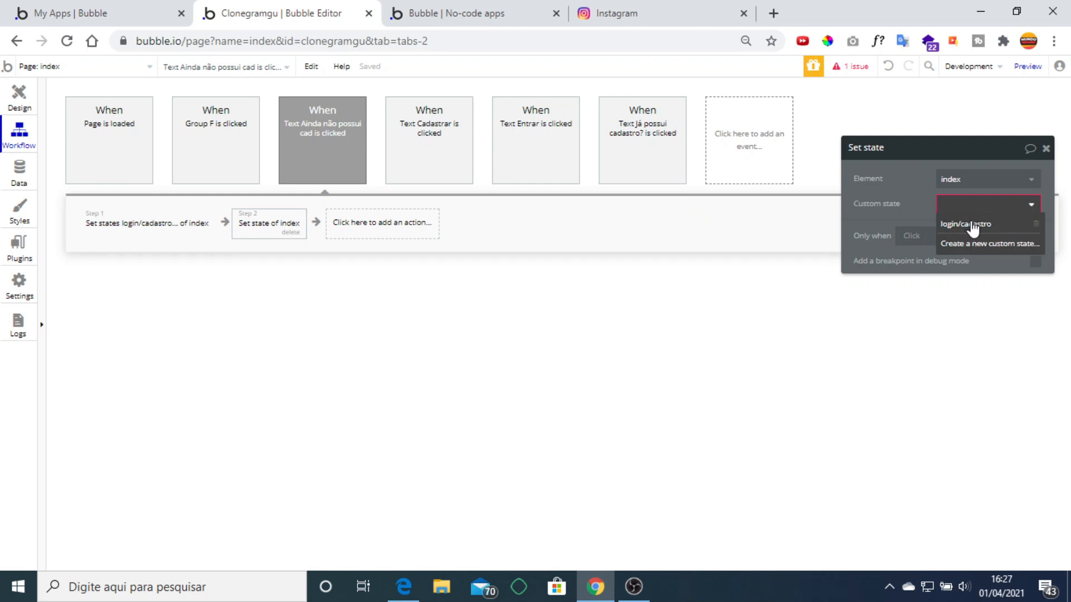
click(972, 226)
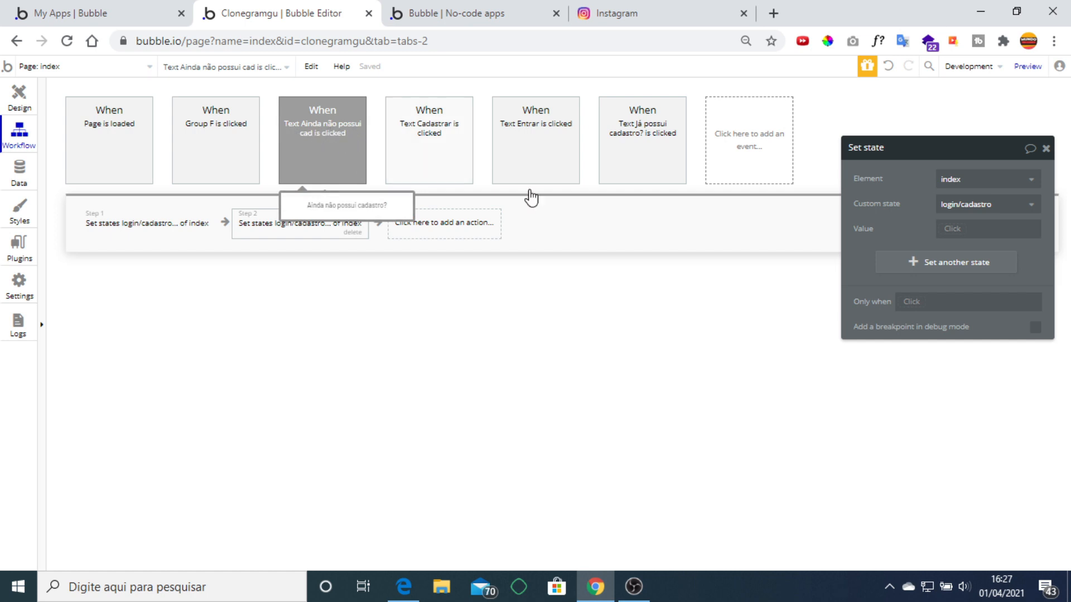
click(954, 230)
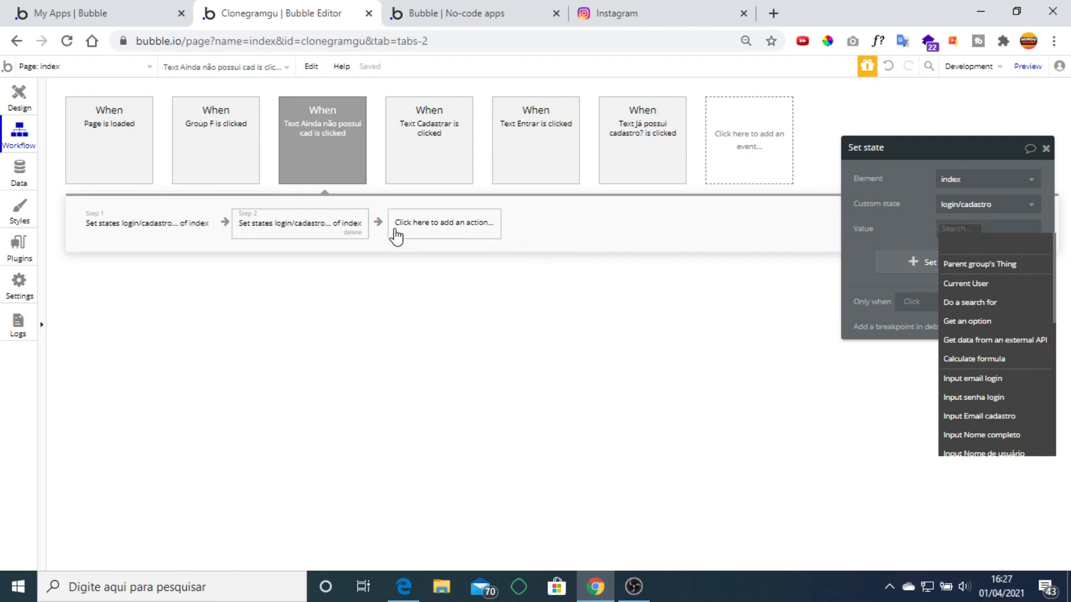
click(353, 232)
click(128, 231)
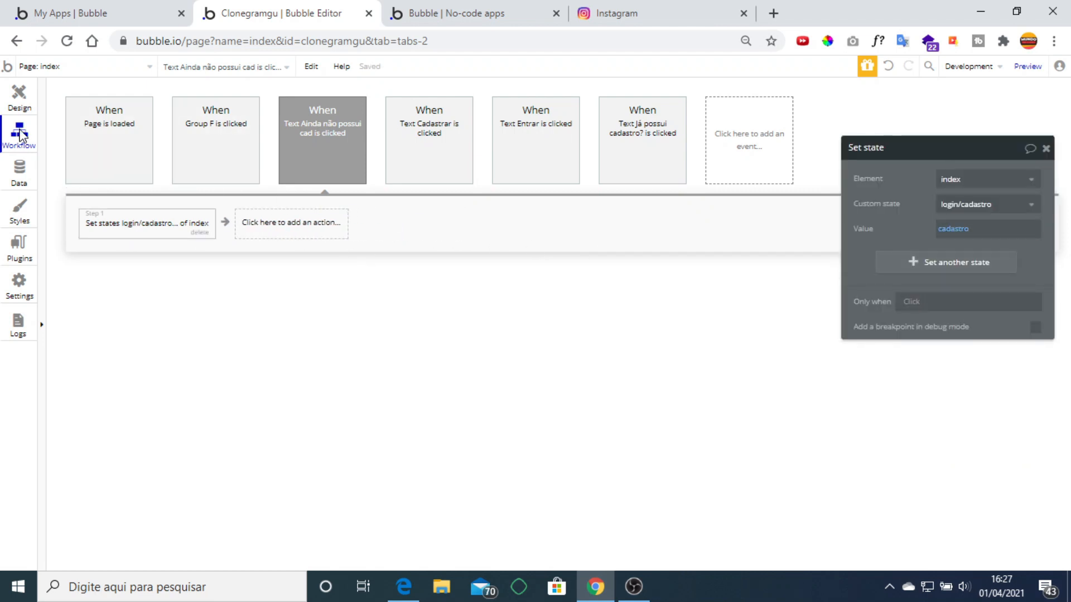
click(20, 93)
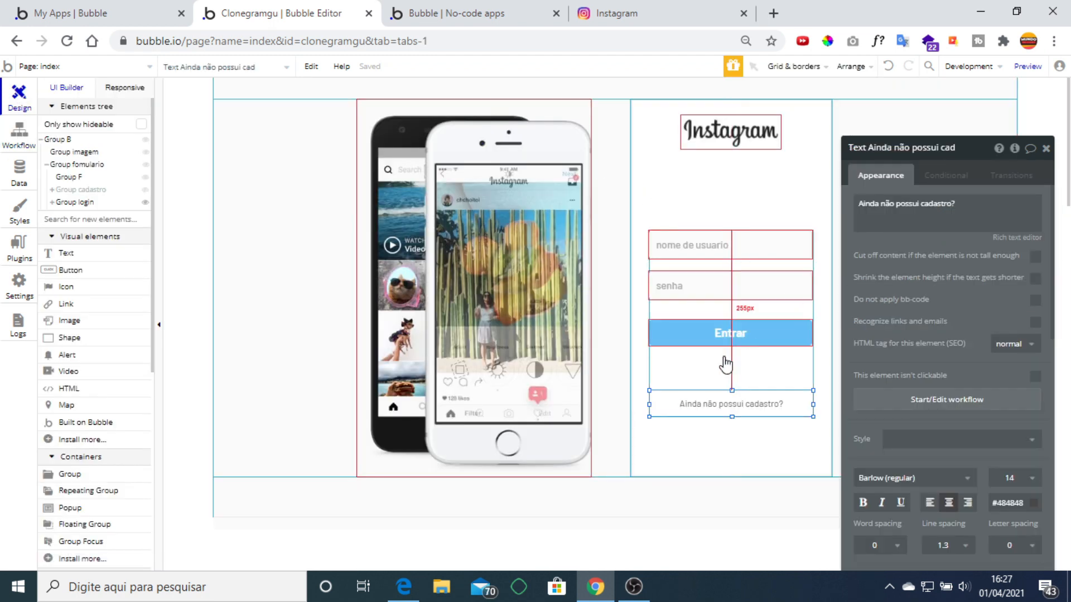
Inspect Group login's visibility condition and its appearance settings.
click(713, 370)
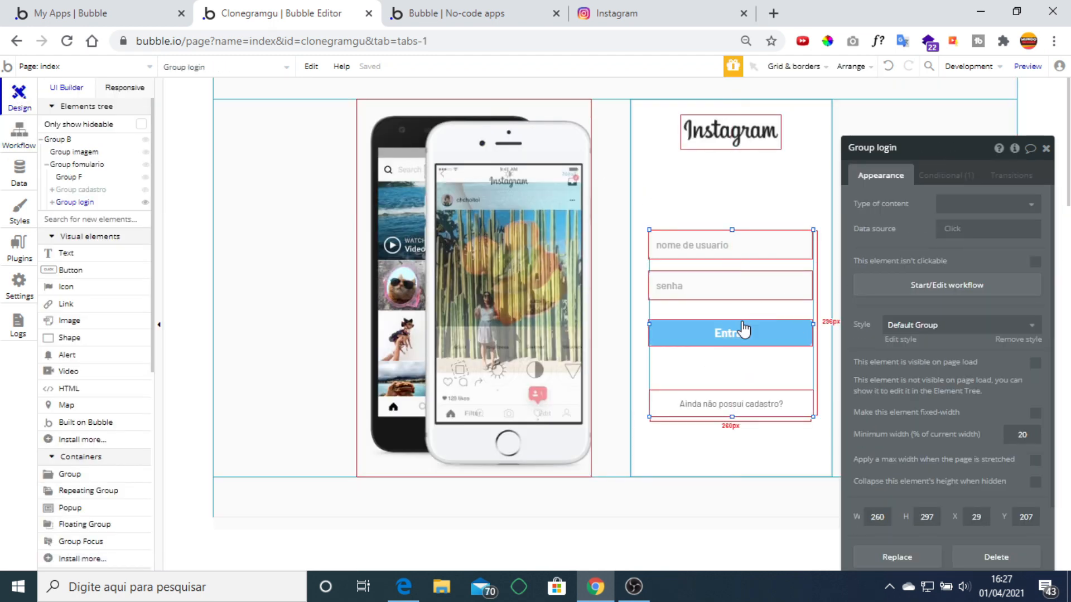
click(949, 176)
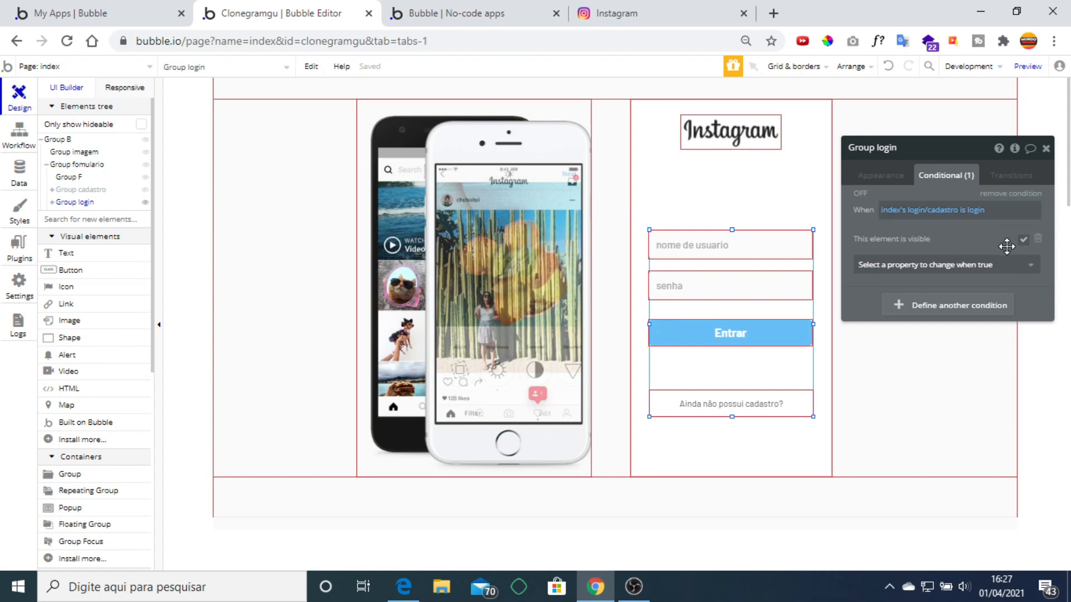
click(892, 182)
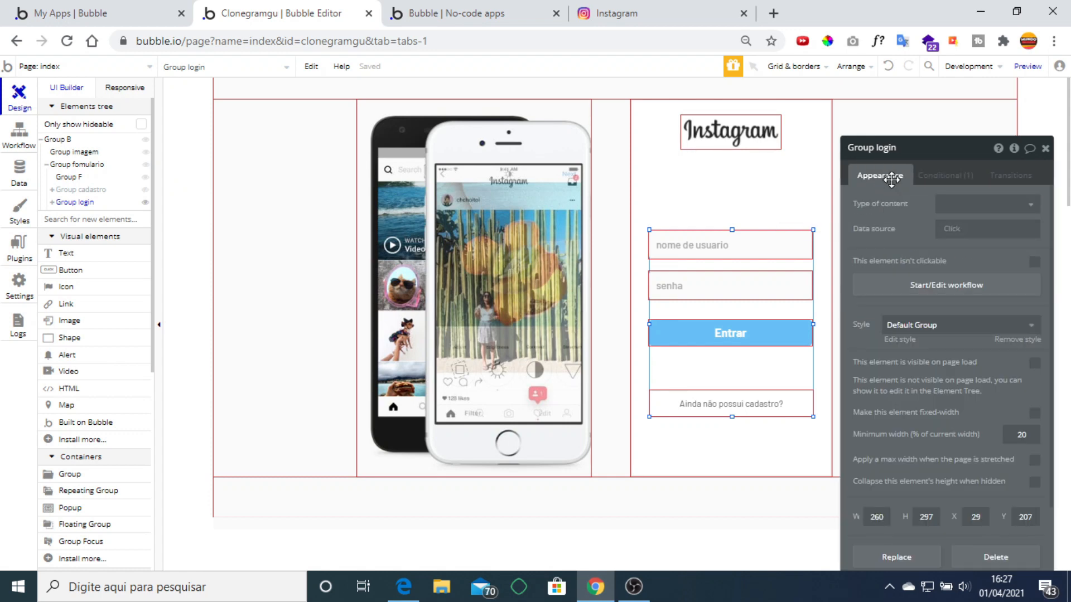
scroll(988, 323, down, 2)
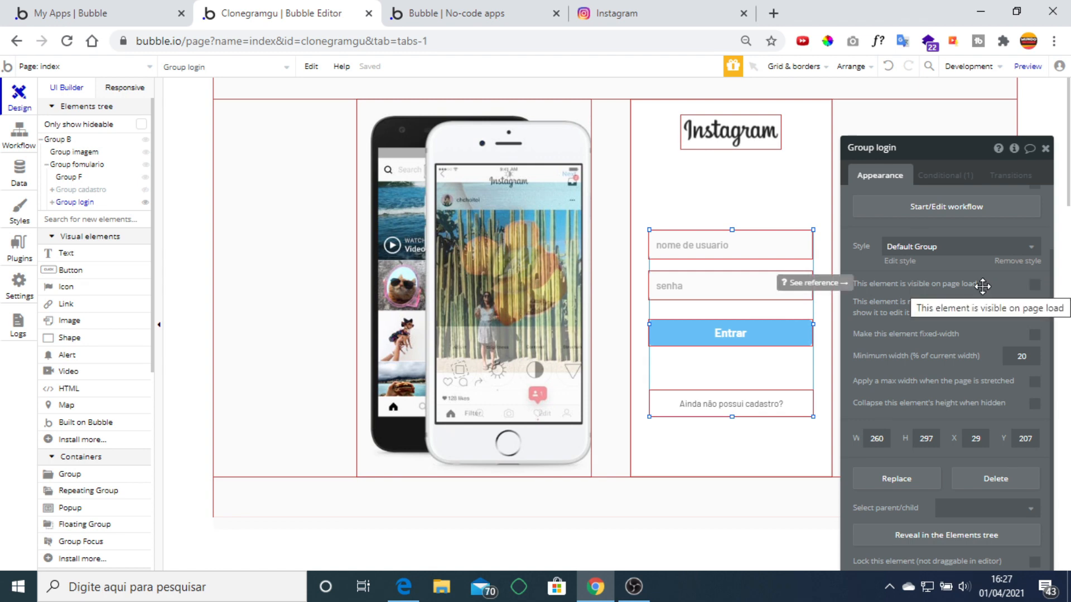
click(956, 176)
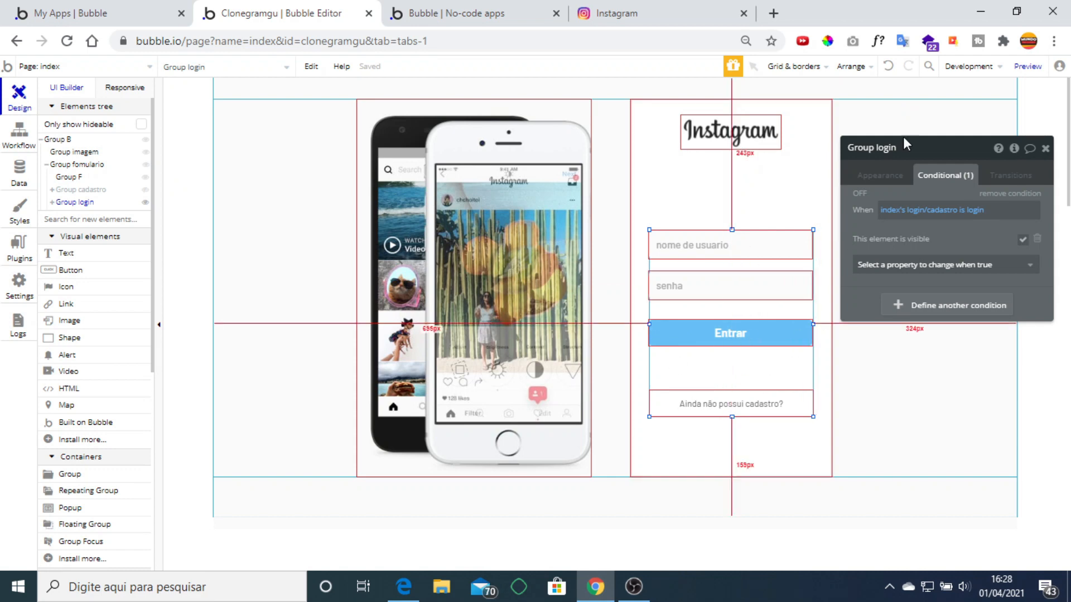
Hide Group login, then select Group cadastro's 'Já possui cadastro? Faça login' text and view its appearance.
click(145, 202)
click(103, 191)
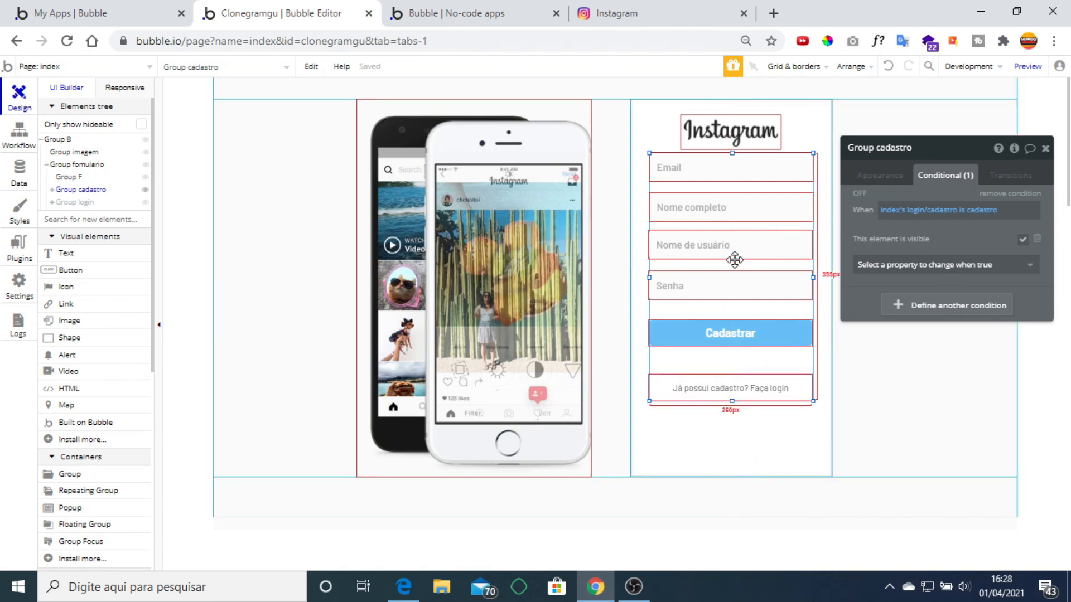
click(729, 383)
click(879, 176)
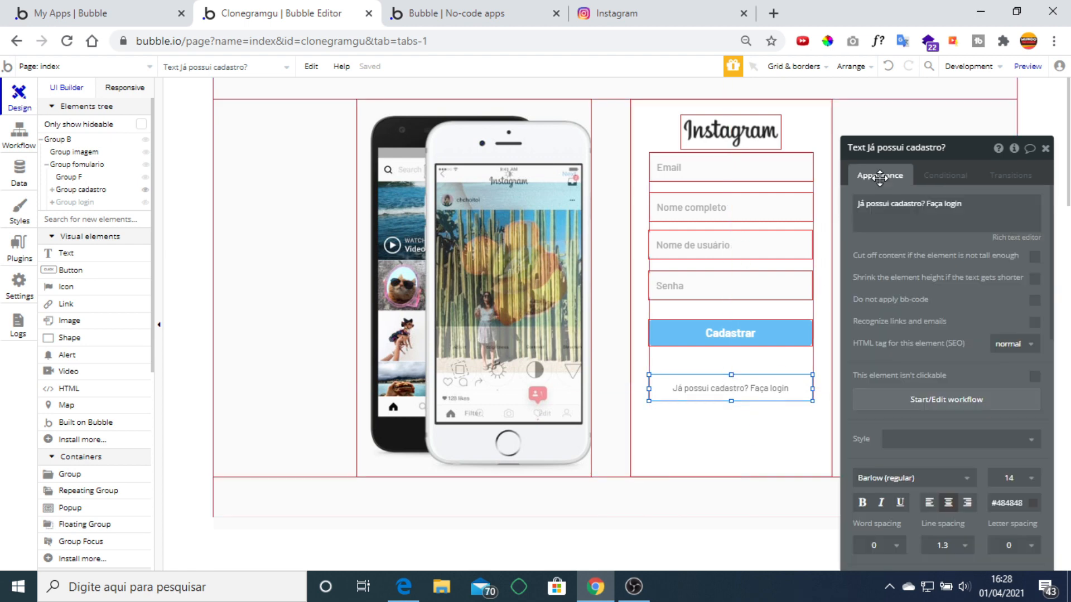
Verify the text's click workflow sets login/cadastro to 'login', then return to the design view.
click(946, 400)
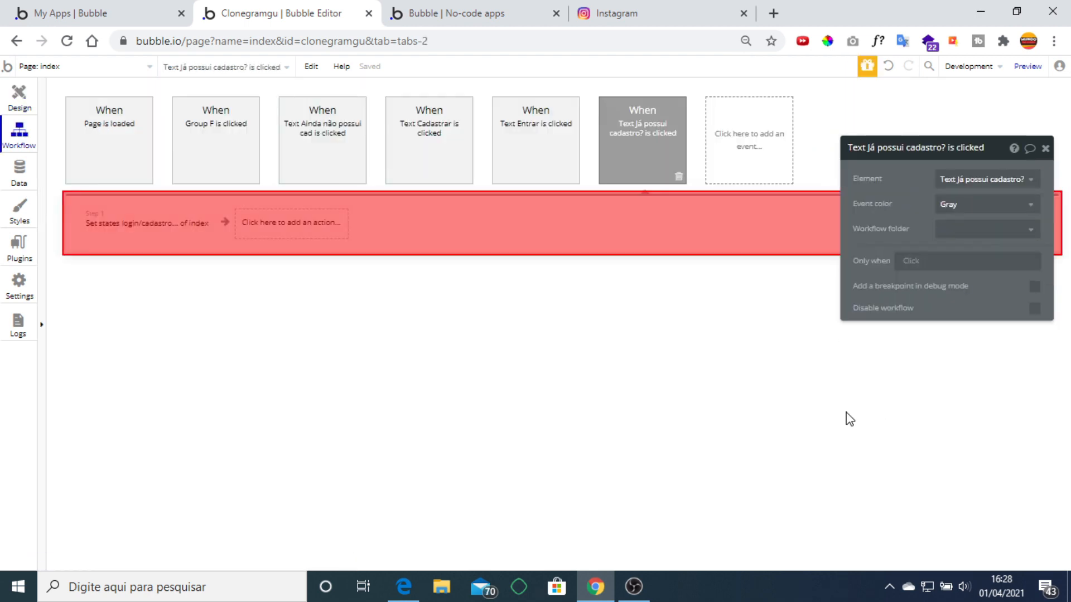
click(123, 225)
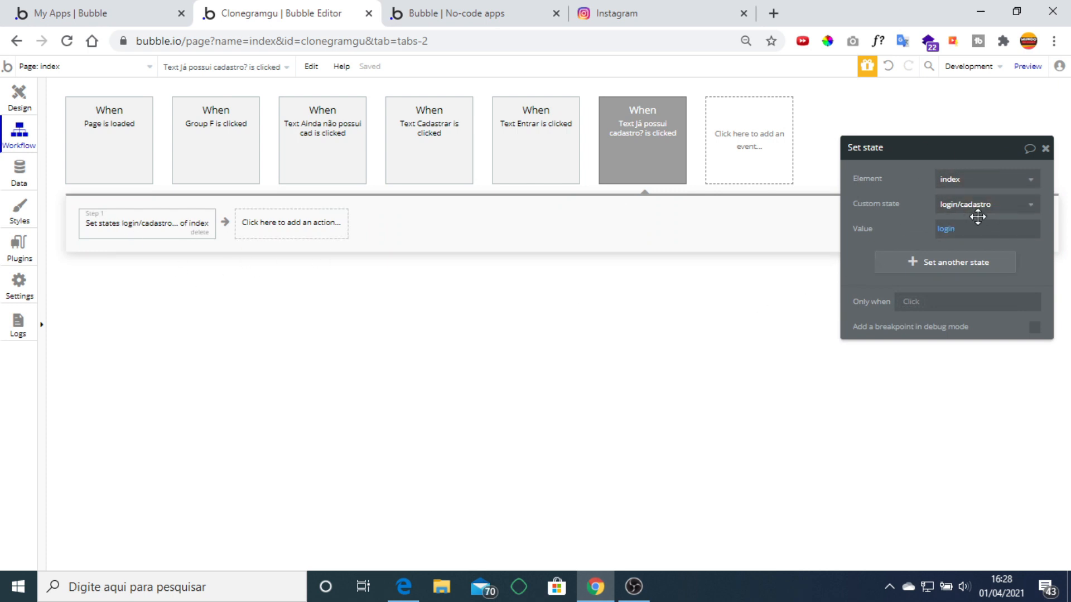
drag(896, 211, 814, 210)
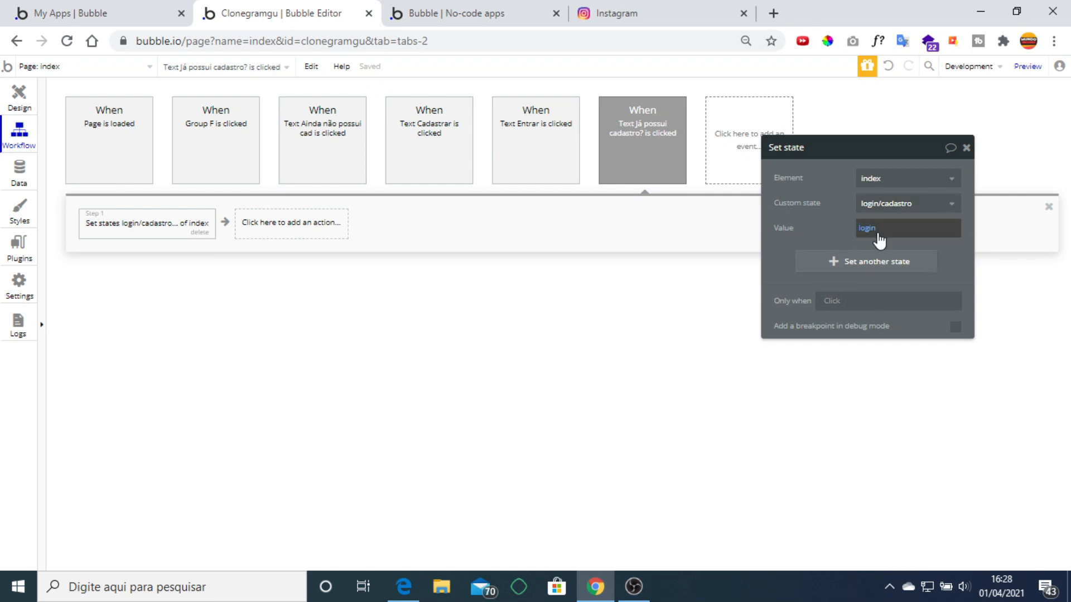
click(20, 100)
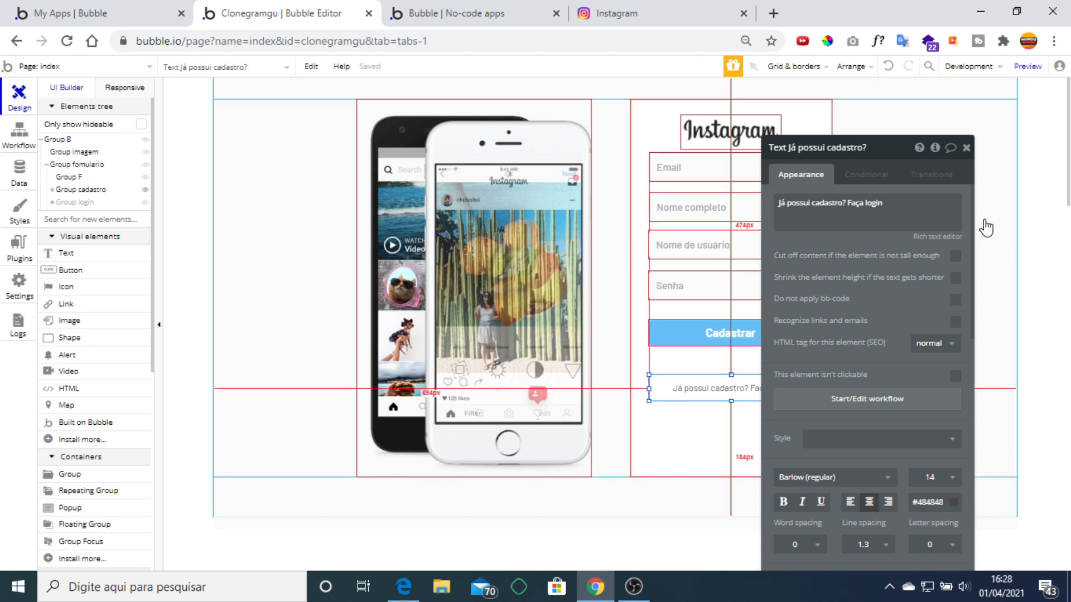
click(966, 148)
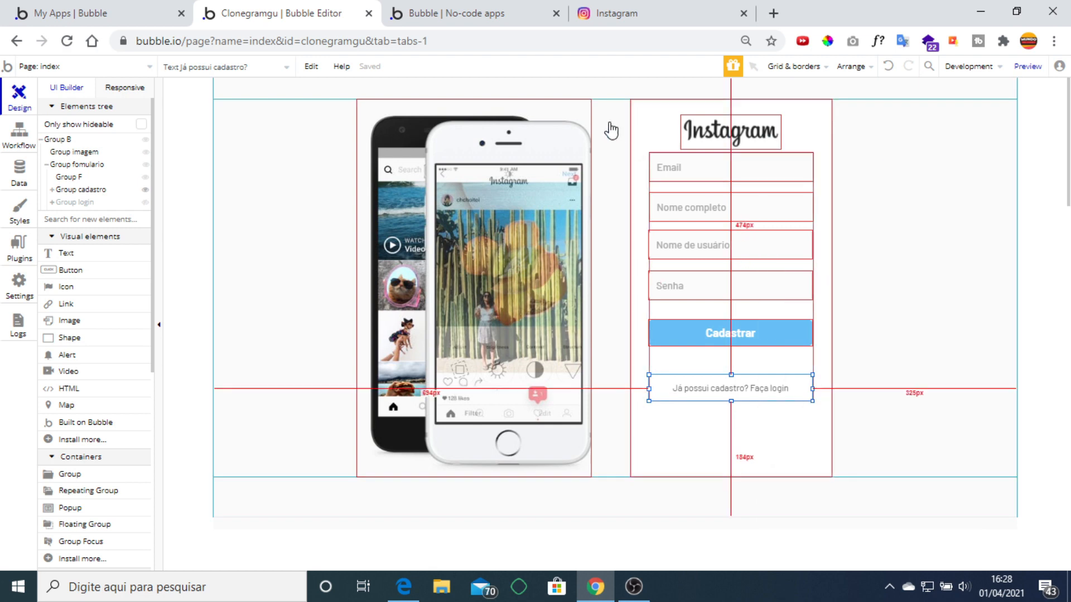
Reload the preview and toggle from the login form to sign-up and back to login.
click(465, 15)
click(532, 163)
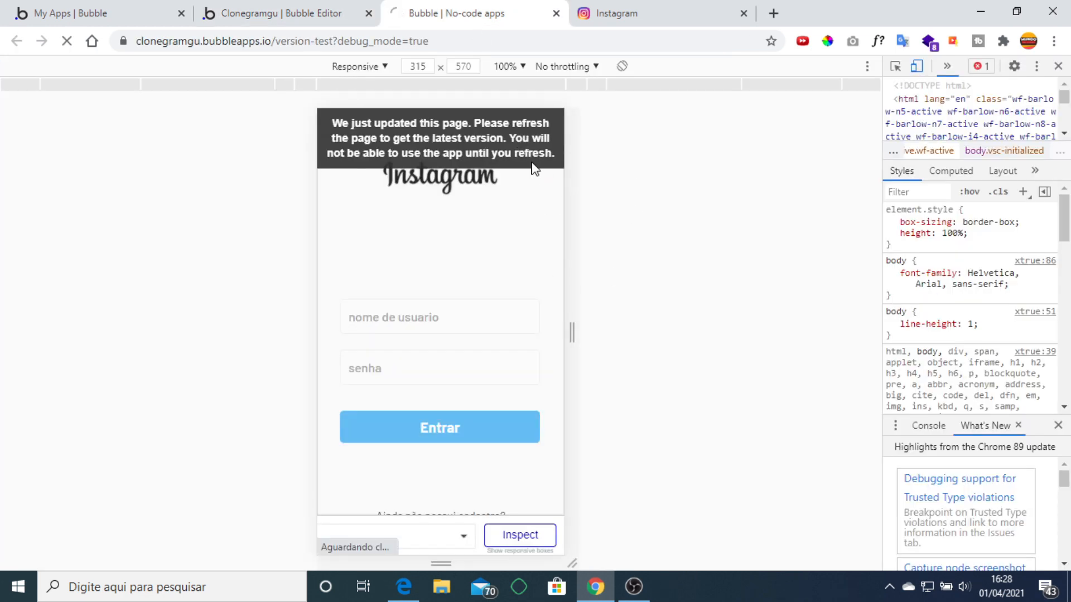
key(F12)
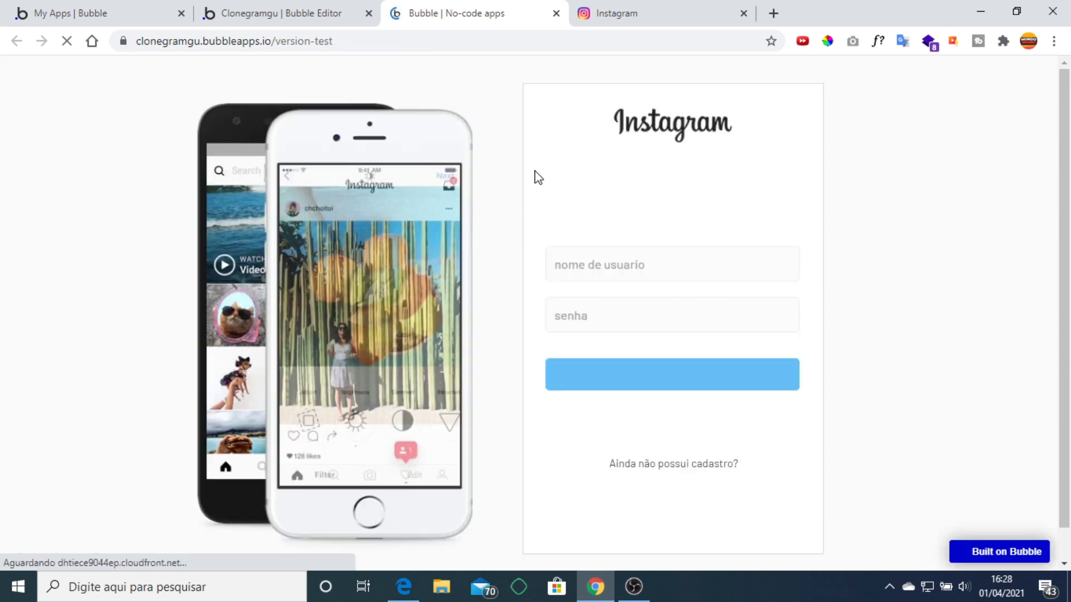
click(694, 466)
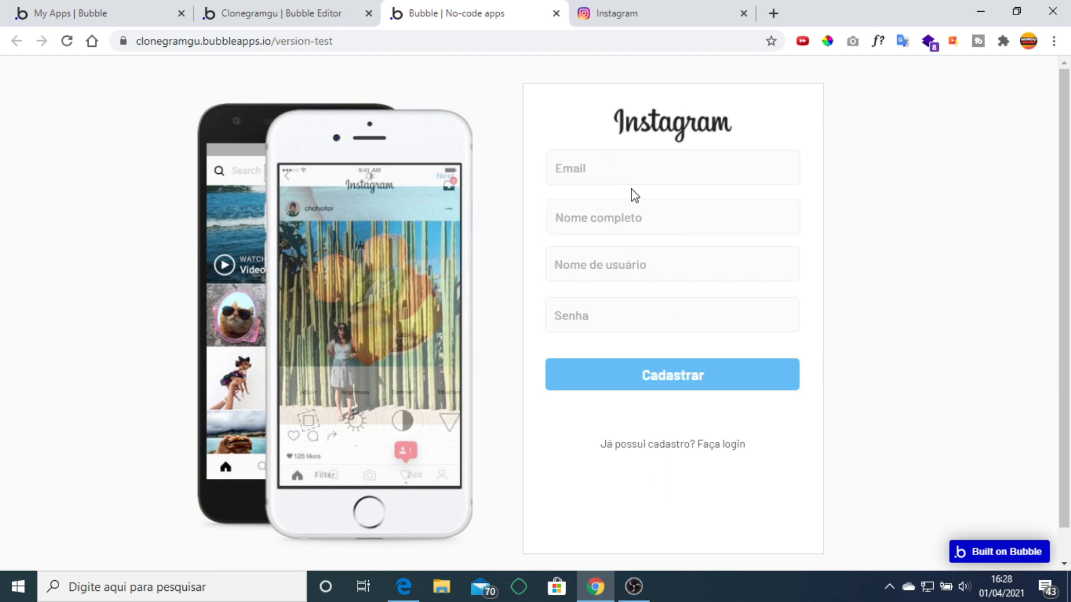
click(715, 175)
click(702, 444)
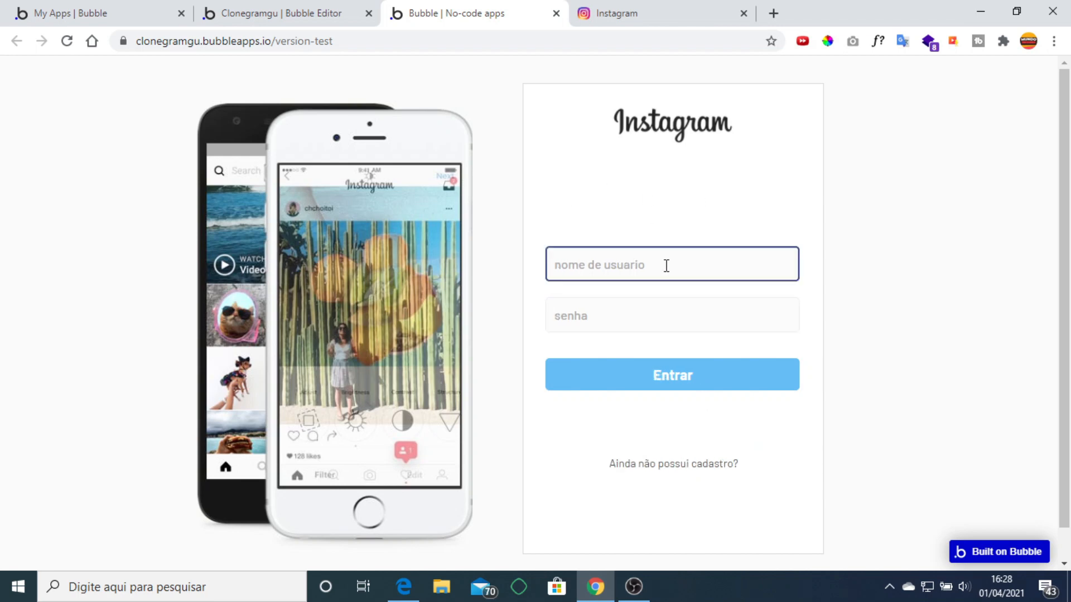
click(285, 9)
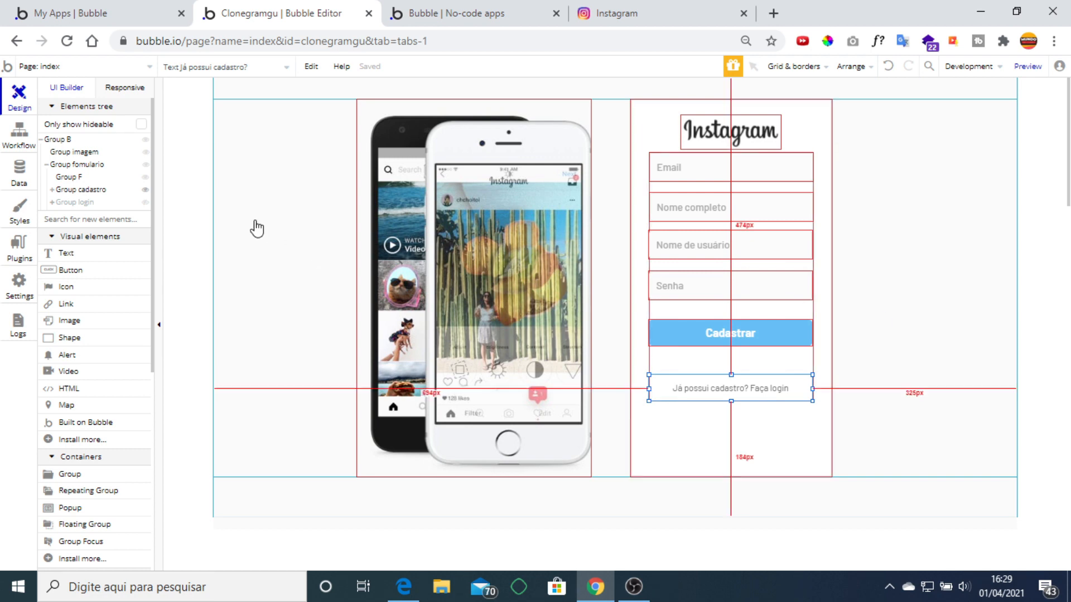
Review the index page's workflows and Group B's properties.
click(19, 134)
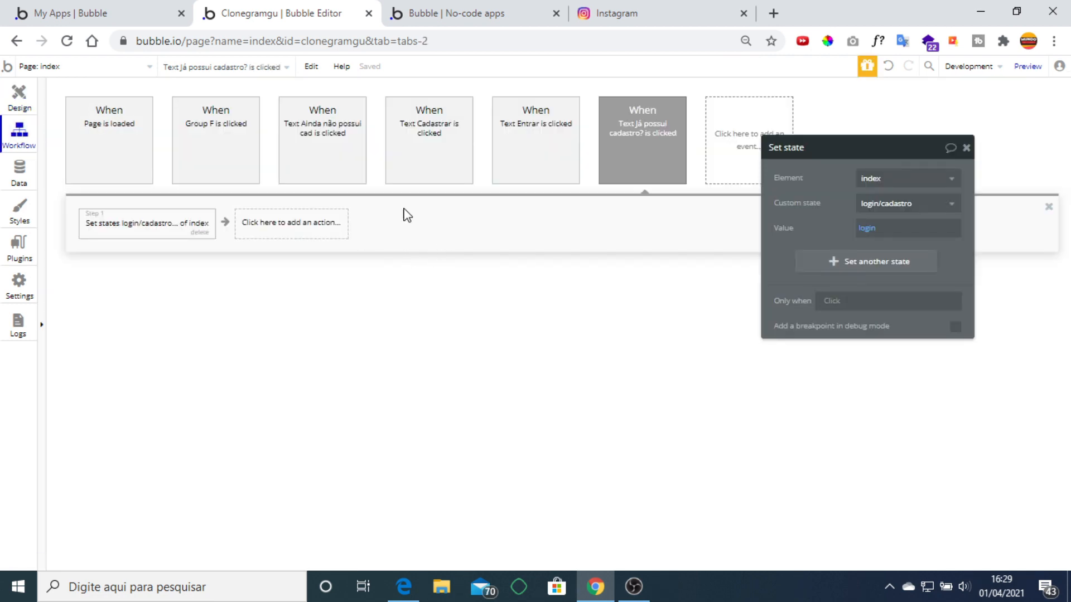
click(19, 96)
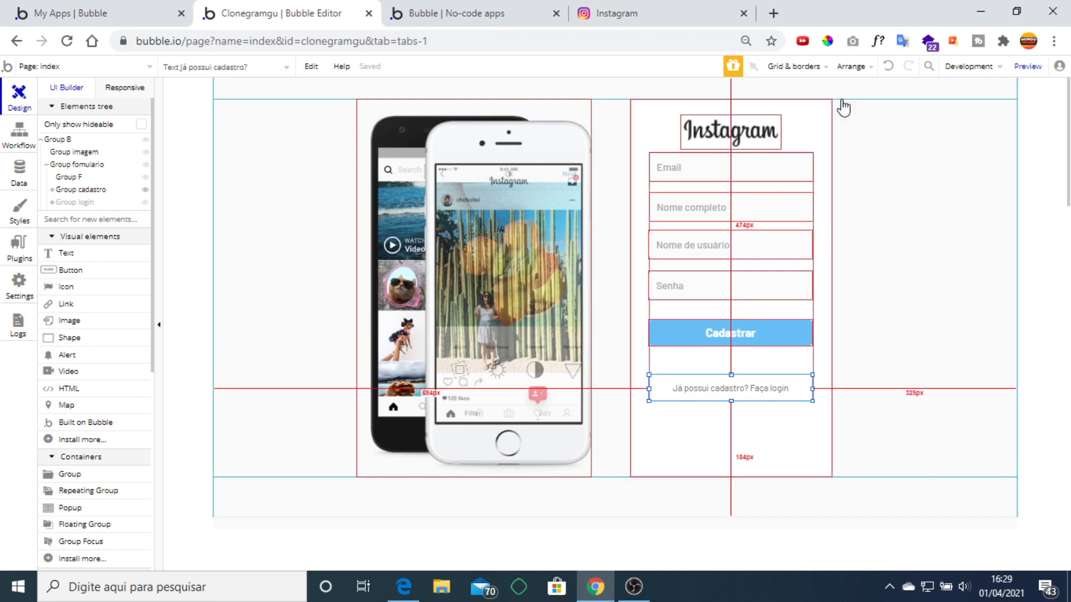
double_click(869, 186)
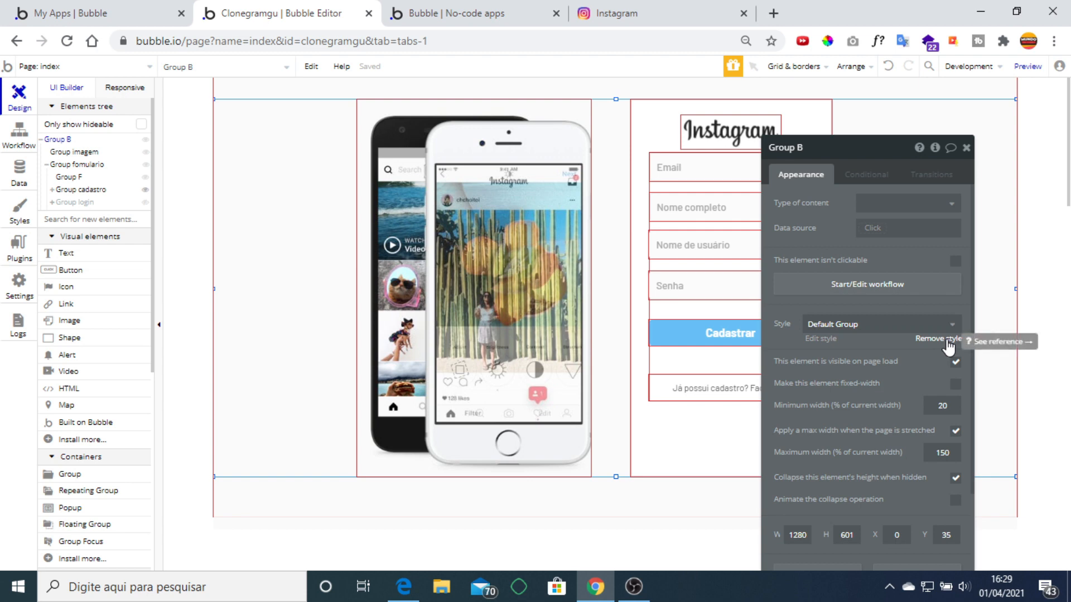
scroll(939, 374, down, 2)
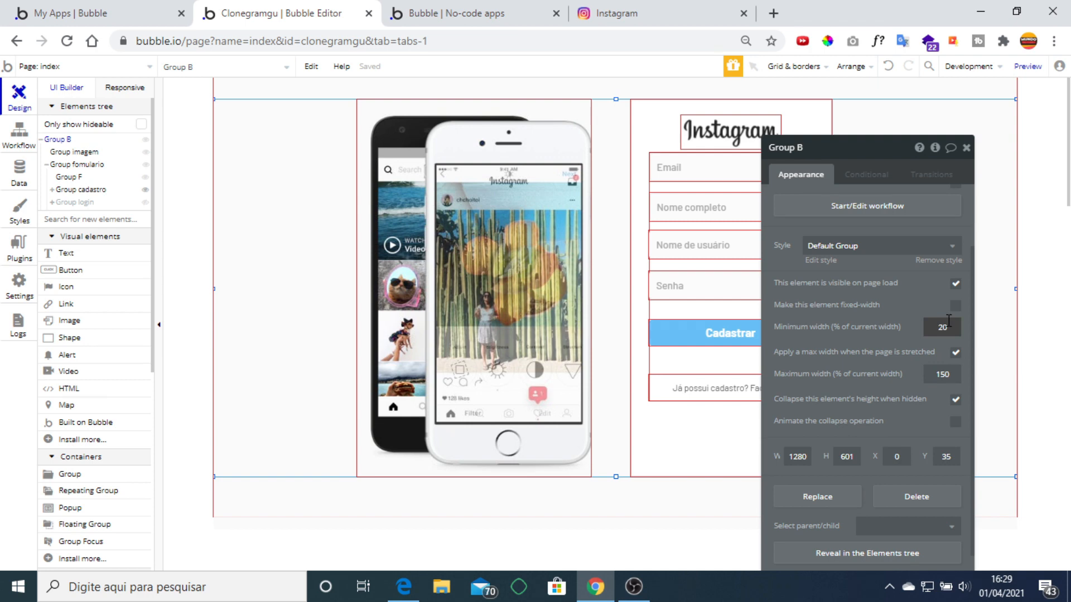
click(966, 148)
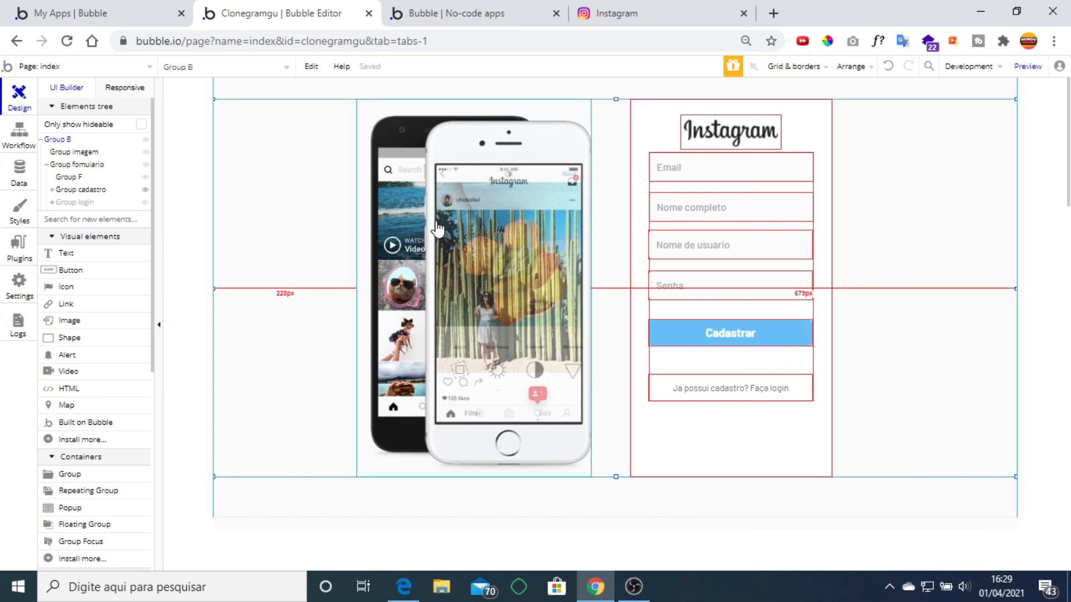
Inspect Group imagem's conditional rule, then bring up the Clonei o instagram PDF guide.
double_click(477, 218)
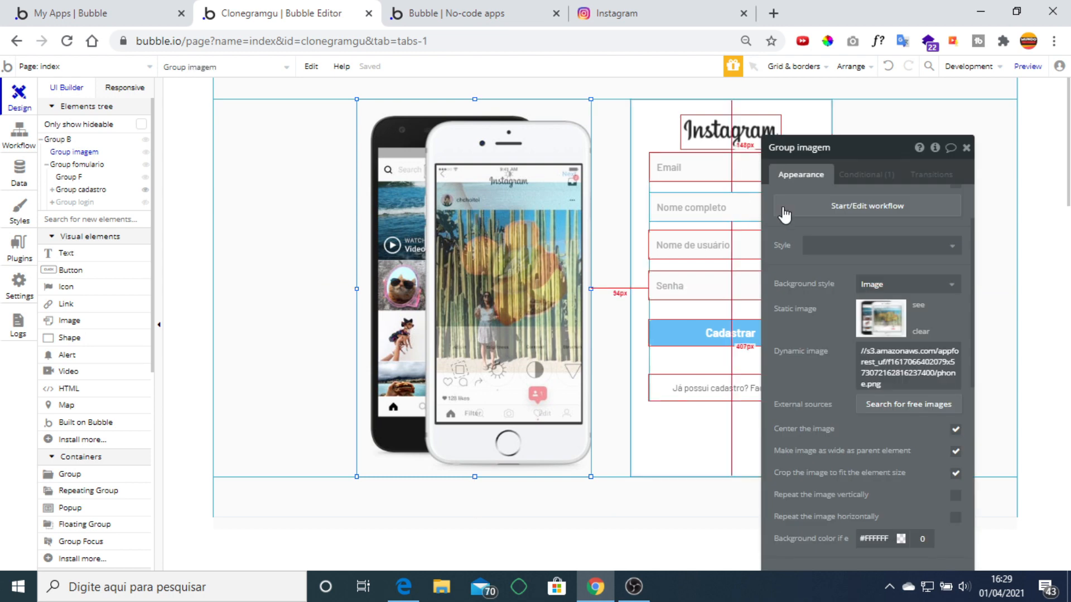
click(875, 173)
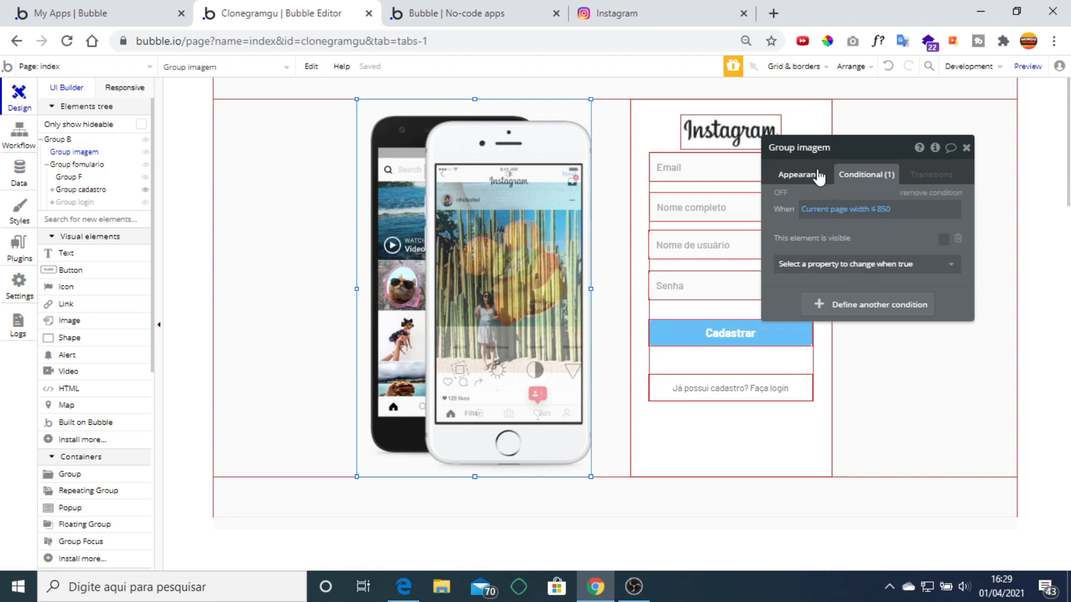
scroll(926, 345, down, 10)
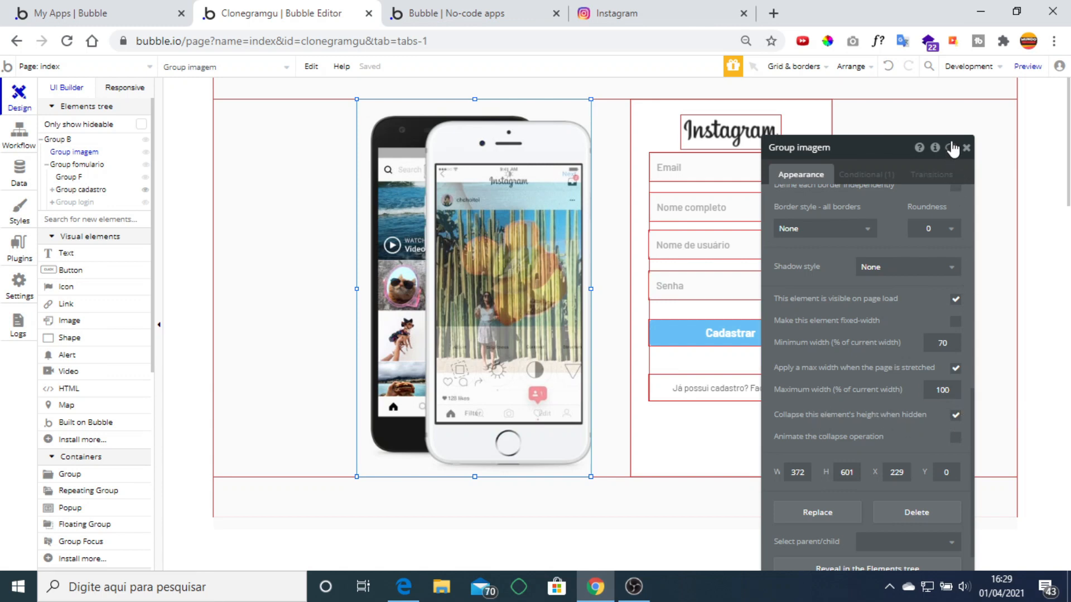
drag(969, 157, 970, 157)
click(477, 7)
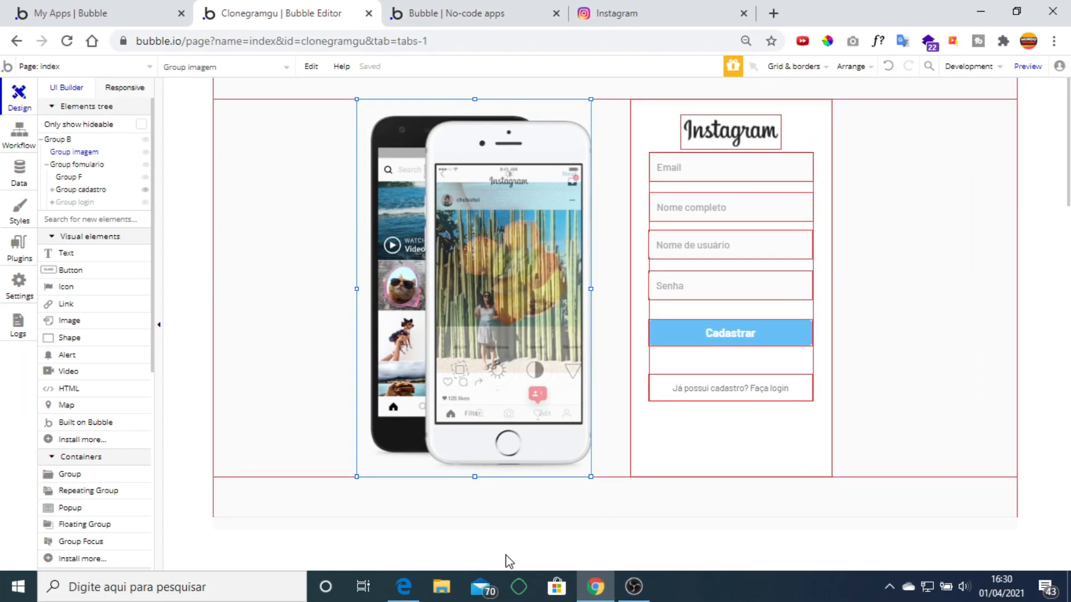
click(403, 586)
scroll(448, 271, down, 2)
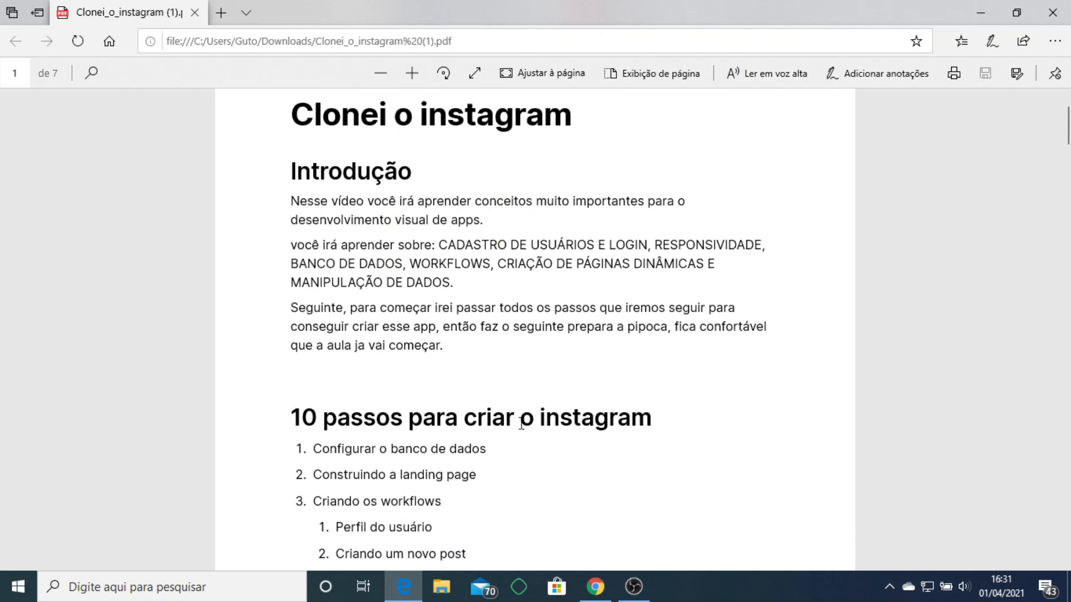
Scroll the PDF to 'Quais páginas iremos criar?' and return to the Bubble editor.
scroll(520, 423, down, 10)
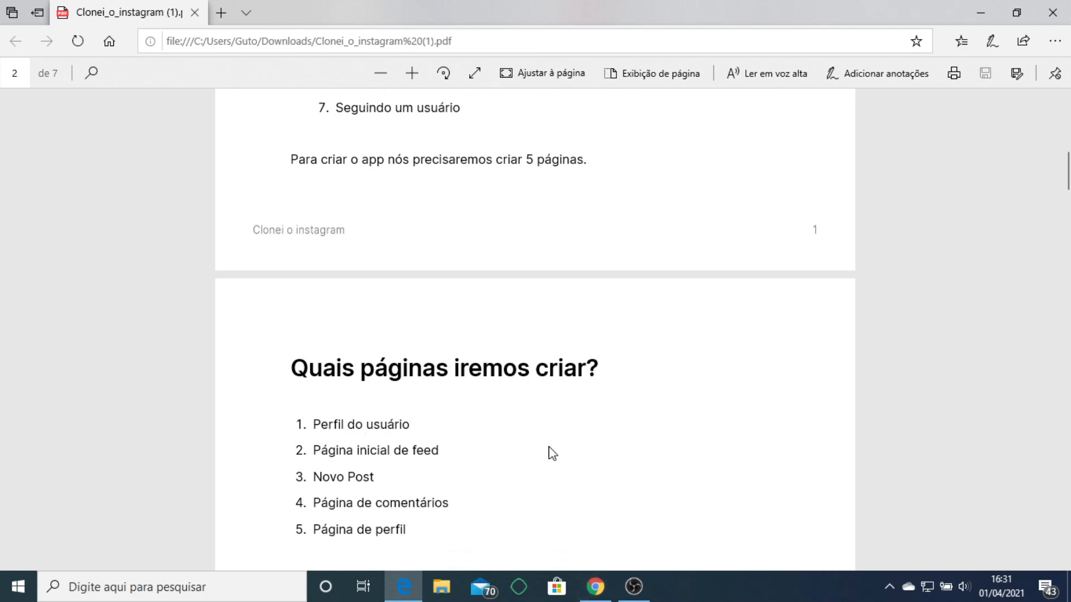
click(595, 587)
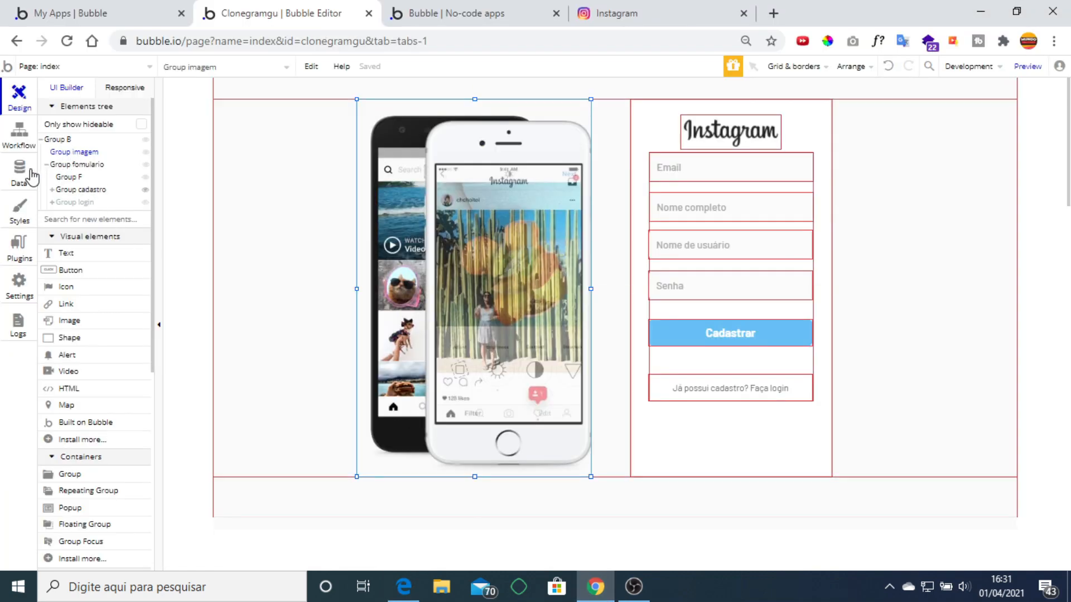
Add a new page named perfil.
click(124, 68)
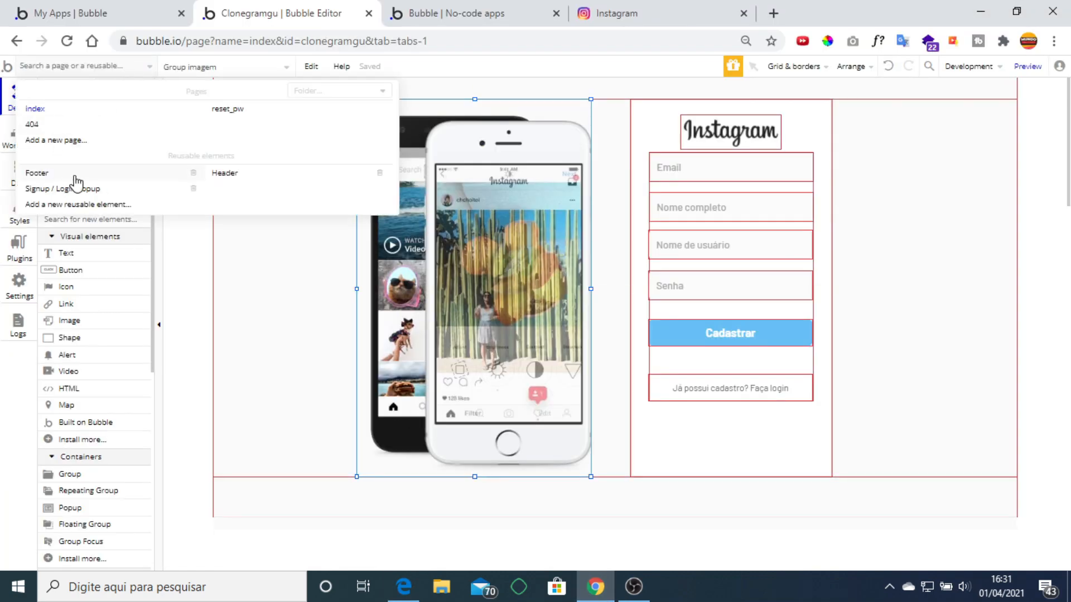
click(72, 146)
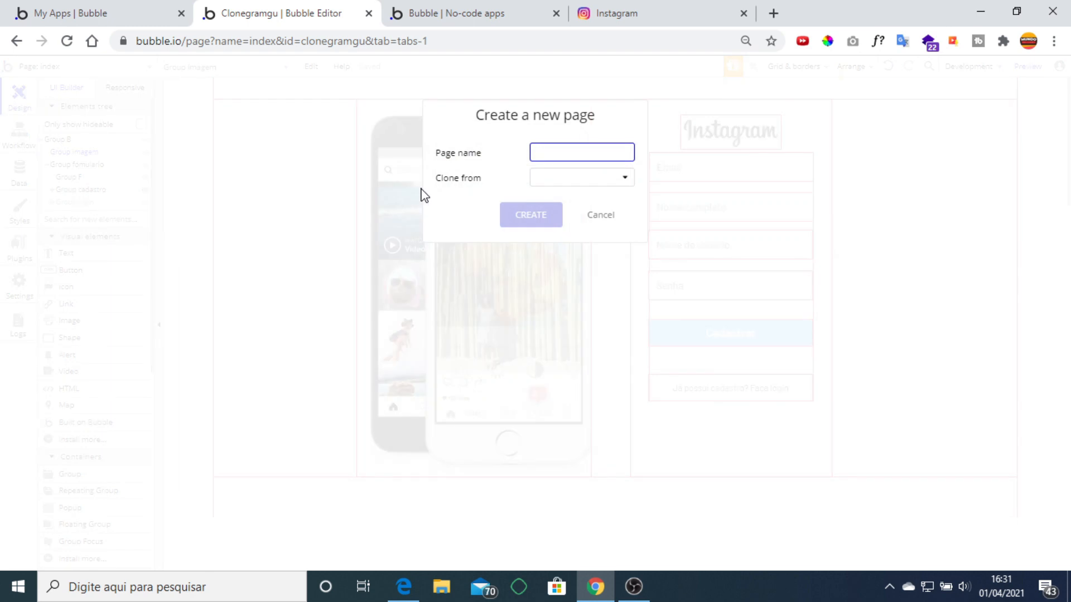
text(perfil)
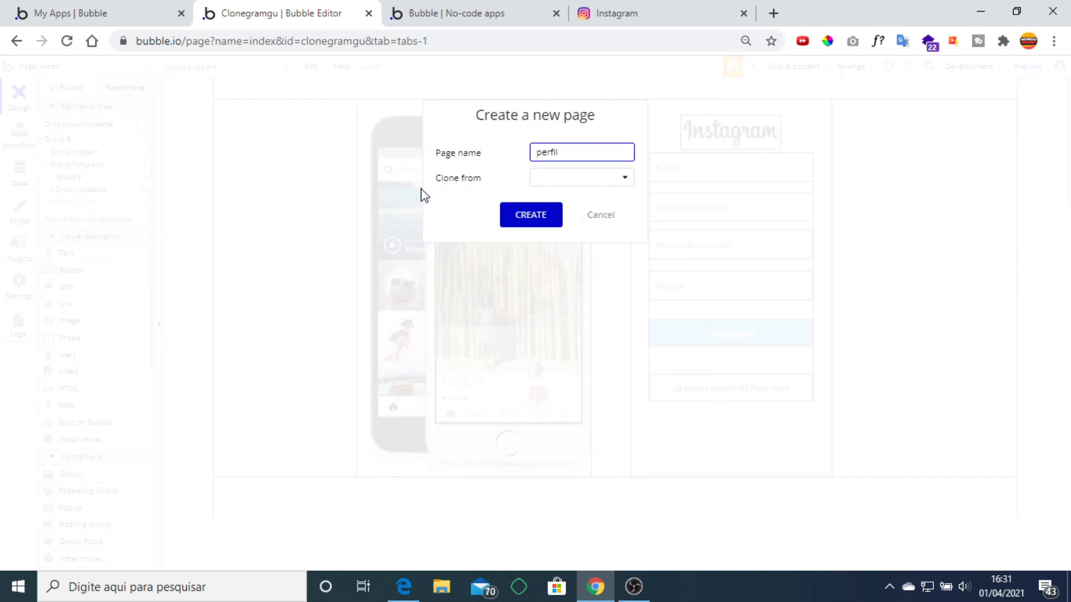
click(539, 216)
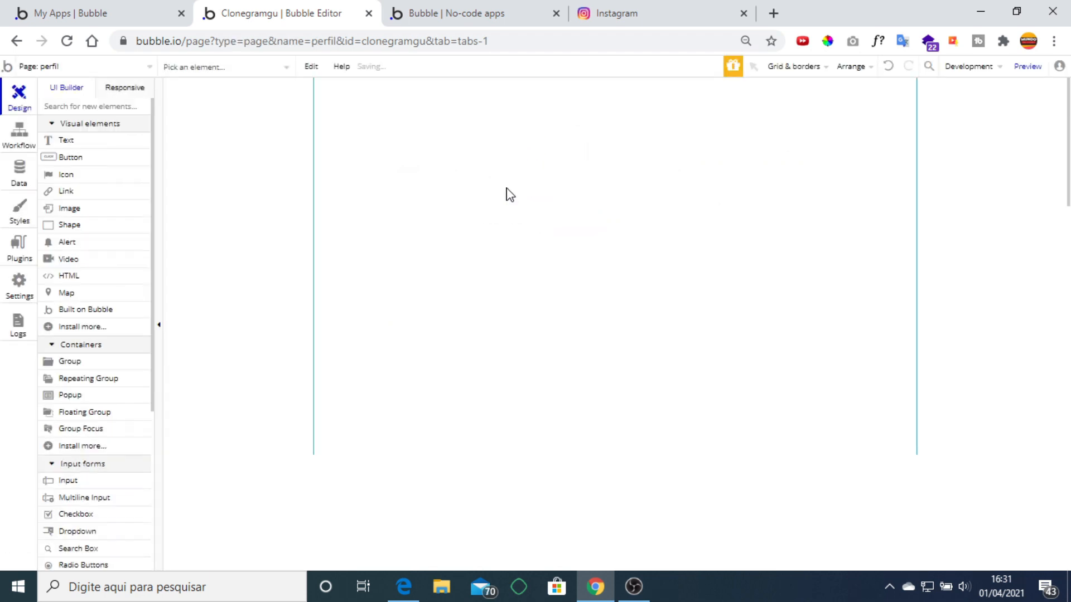
Size the perfil page to 1280 wide by 1000 tall and title it Perfil.
click(509, 350)
drag(617, 454, 616, 555)
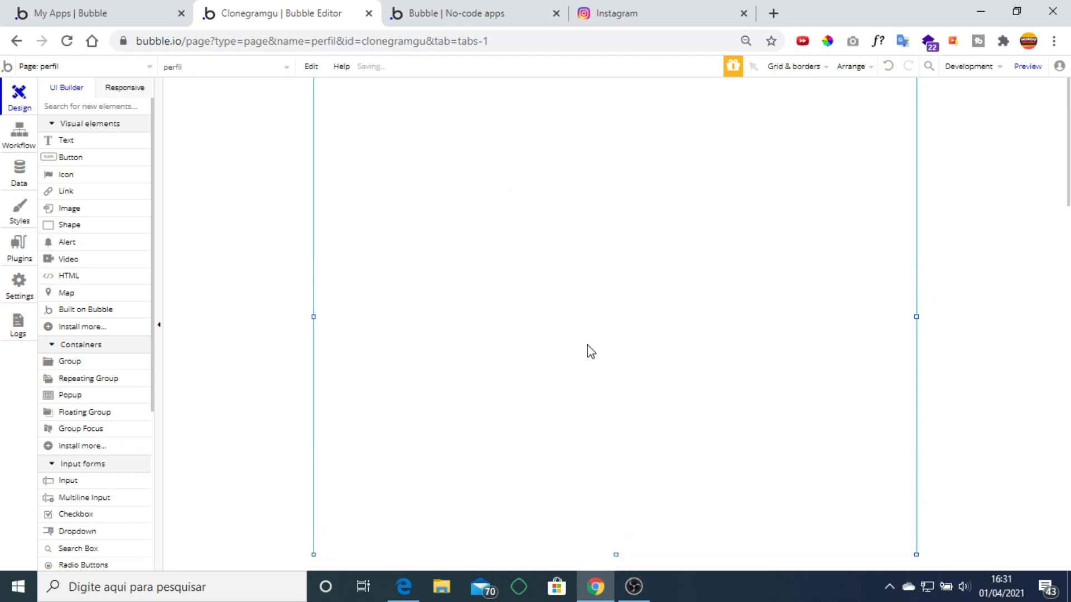
double_click(589, 355)
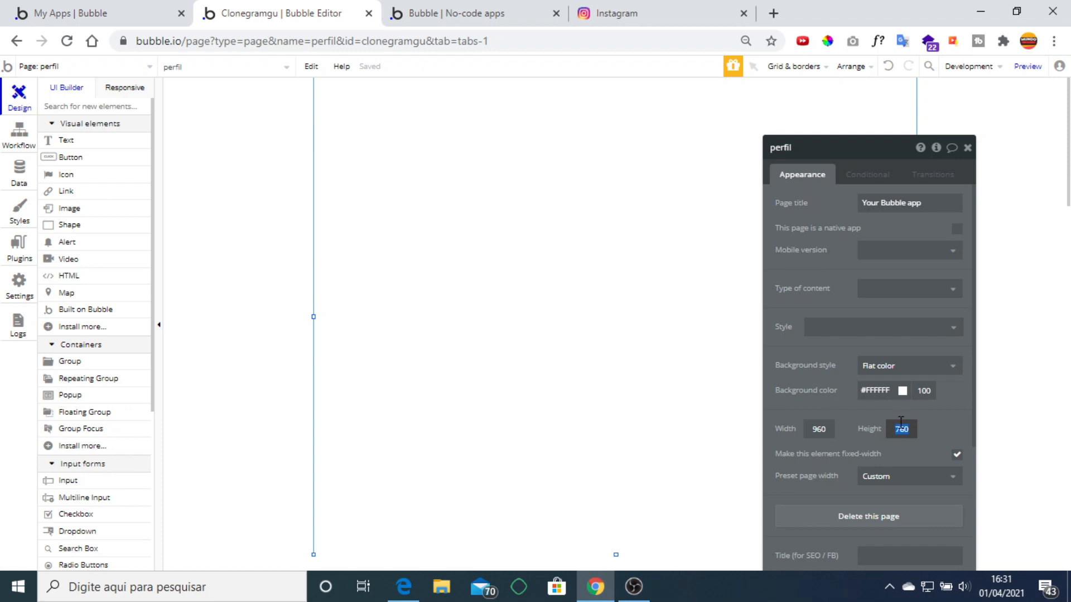
text(1000)
text(1280)
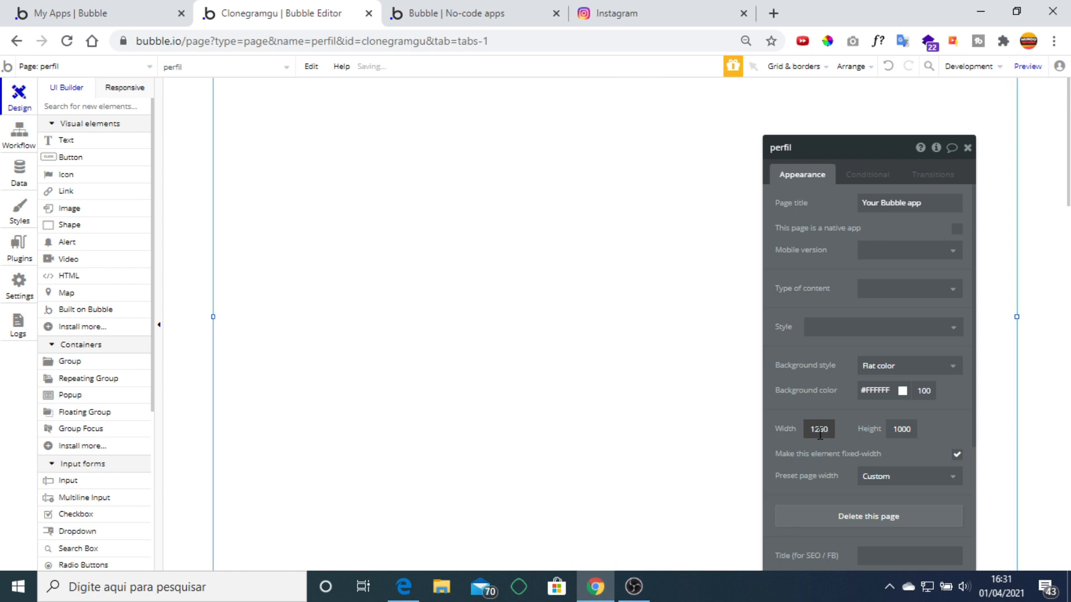
click(886, 203)
text(Perfil)
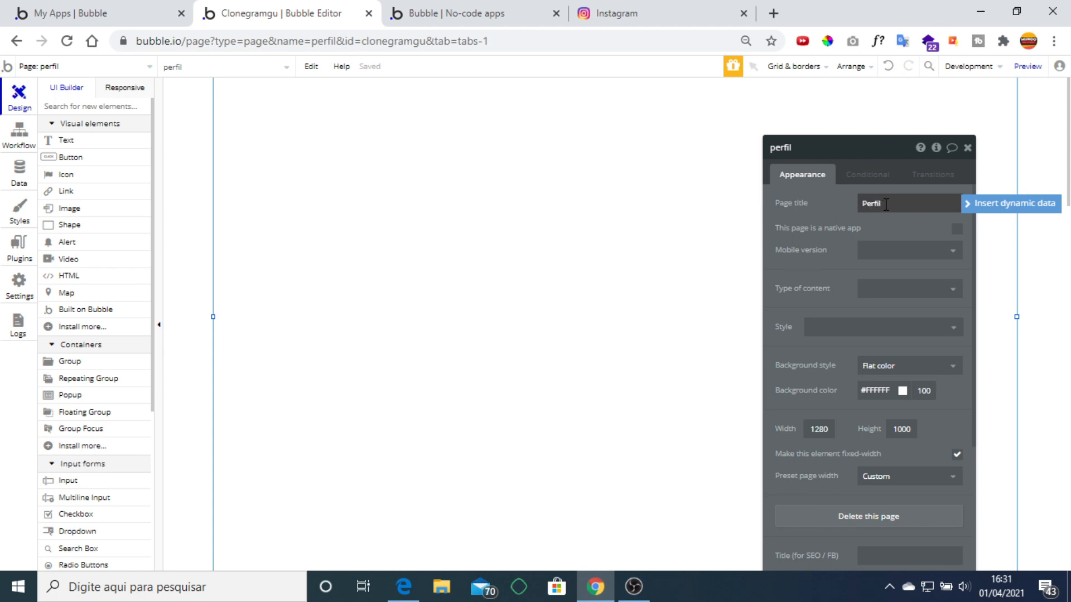
click(751, 239)
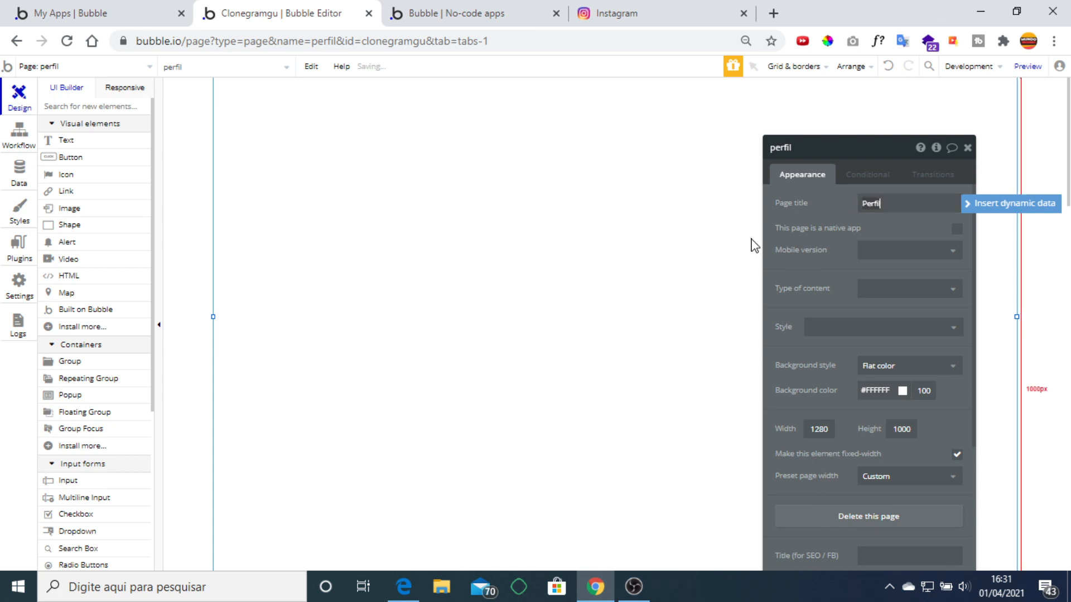
click(968, 147)
click(672, 5)
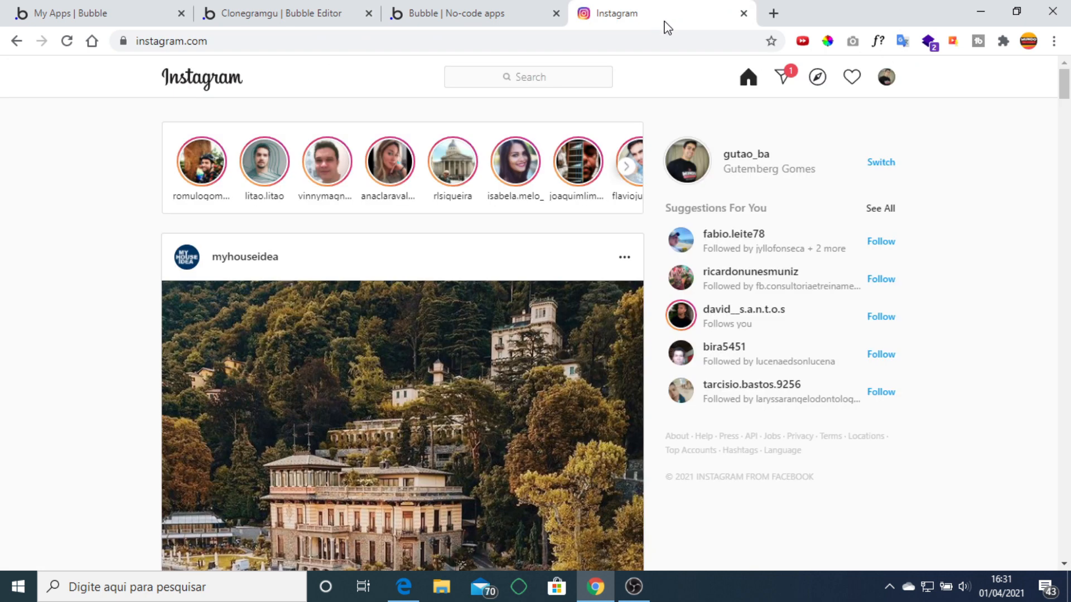
Compare the real Instagram profile layout against the clone app and the empty perfil page.
click(731, 162)
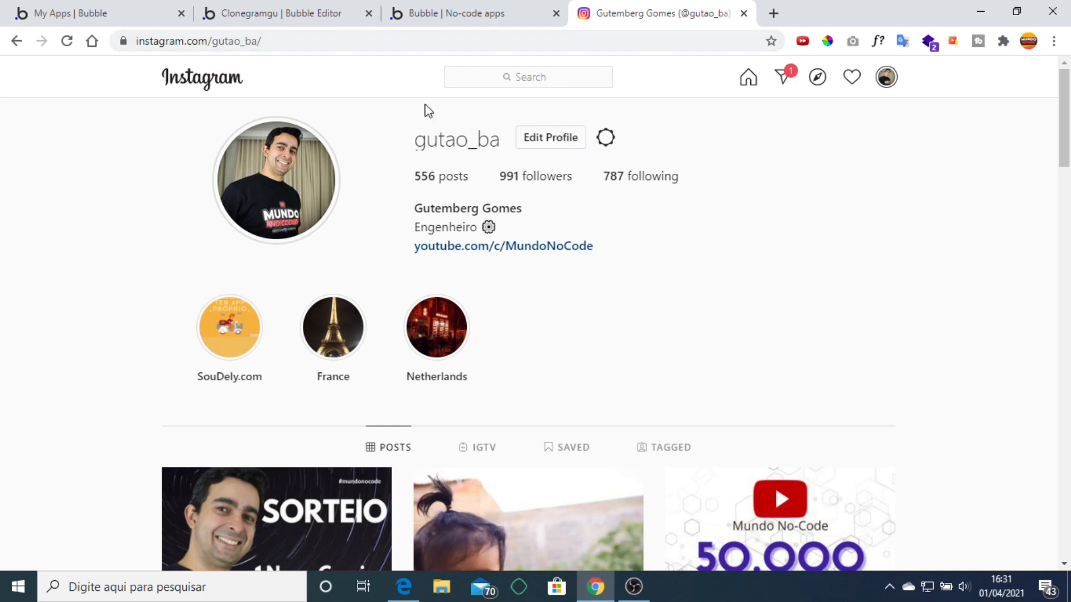
click(483, 22)
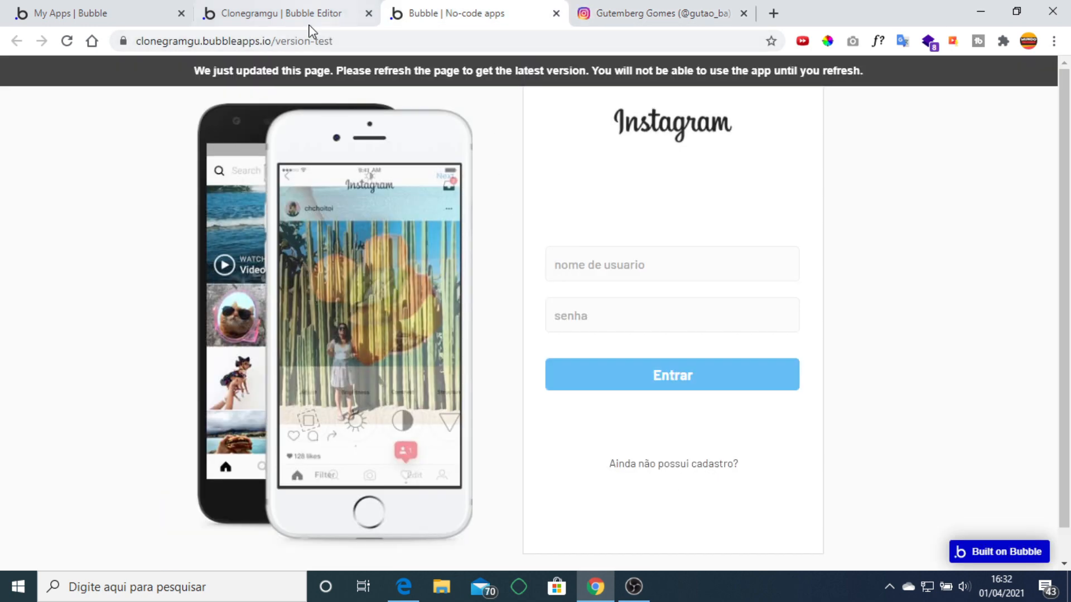
click(287, 25)
click(658, 7)
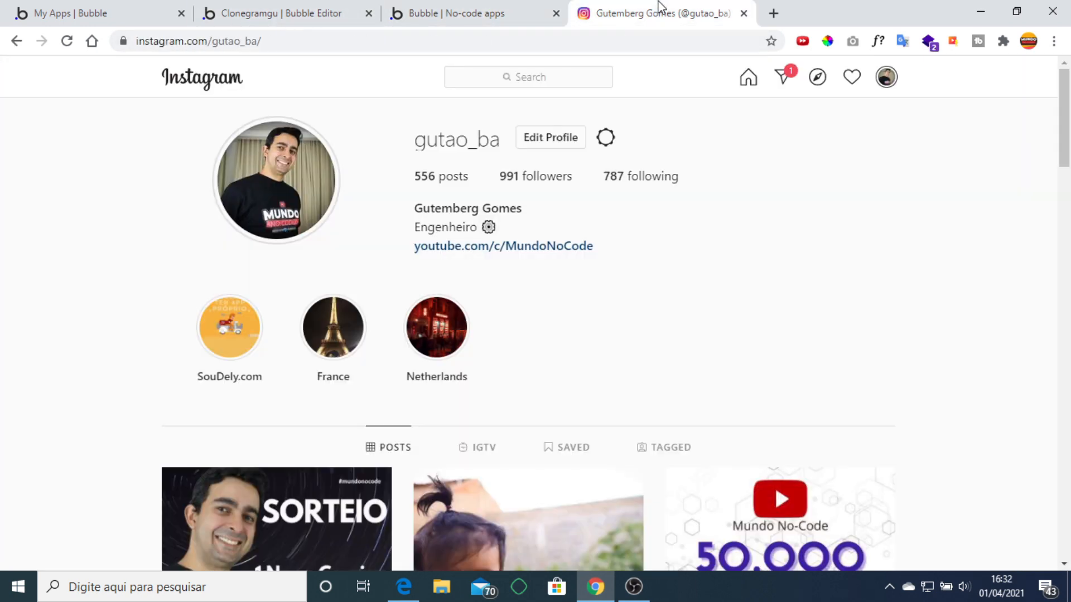
click(286, 8)
scroll(105, 259, down, 3)
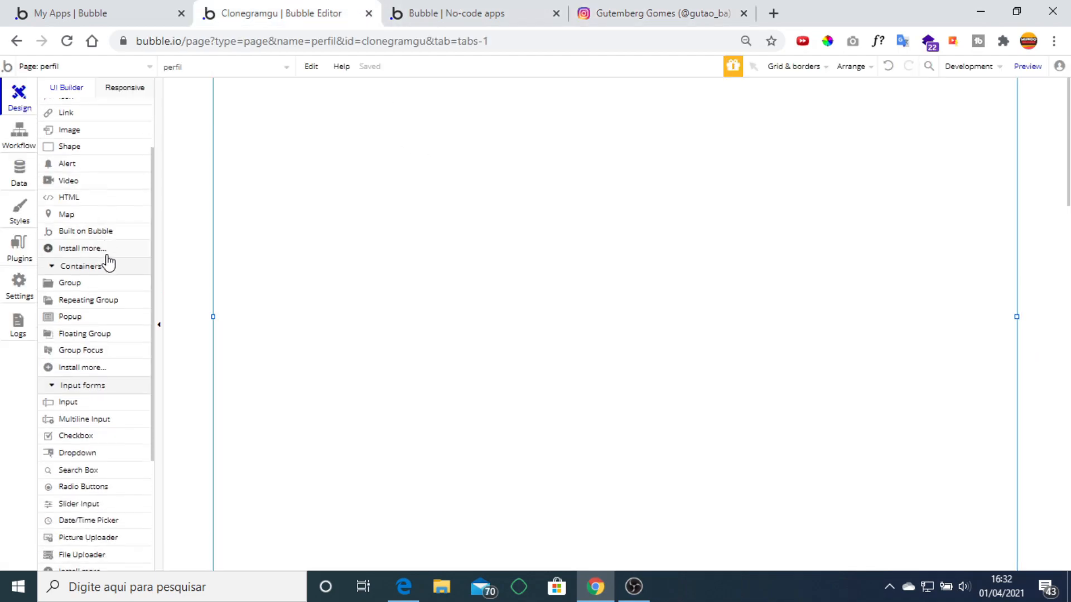
click(611, 10)
scroll(594, 212, down, 5)
scroll(594, 213, up, 5)
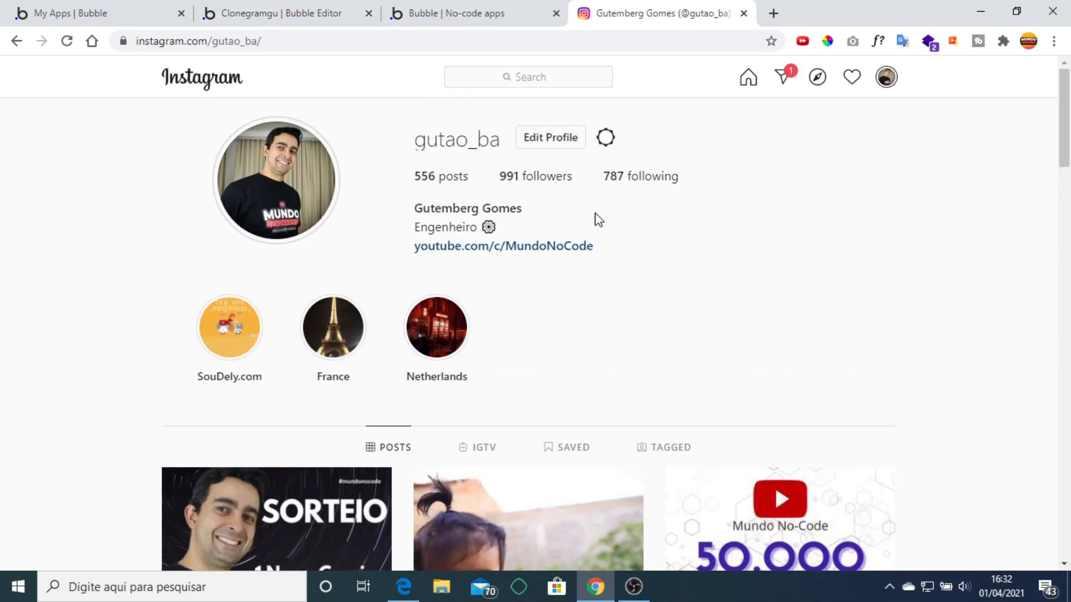
click(480, 11)
click(240, 10)
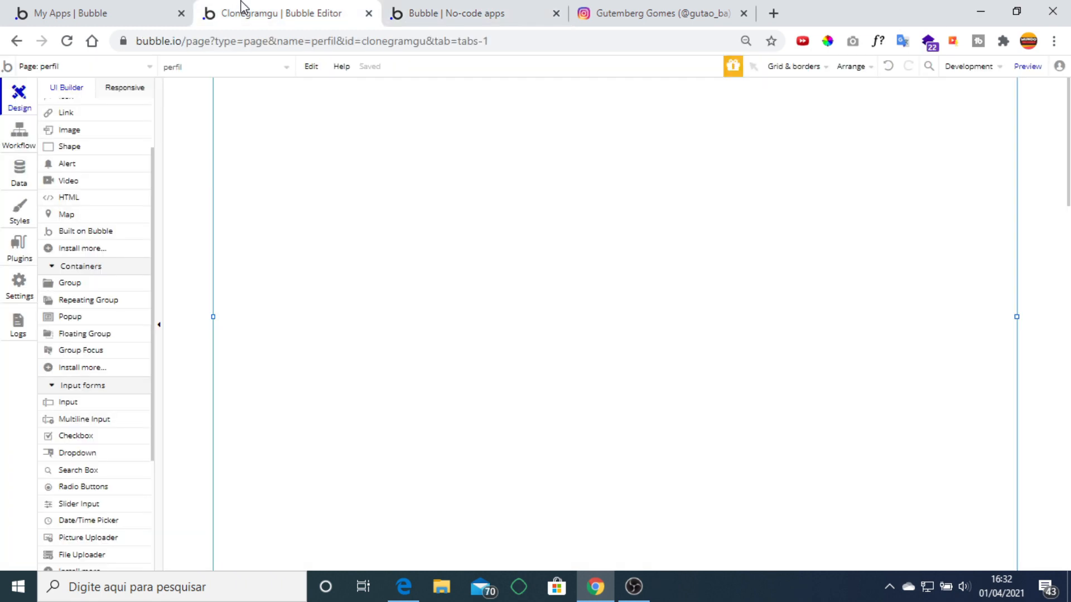
click(111, 335)
Draw an unstyled floating group at X 0, Y 0 with width 1280.
drag(244, 119, 933, 154)
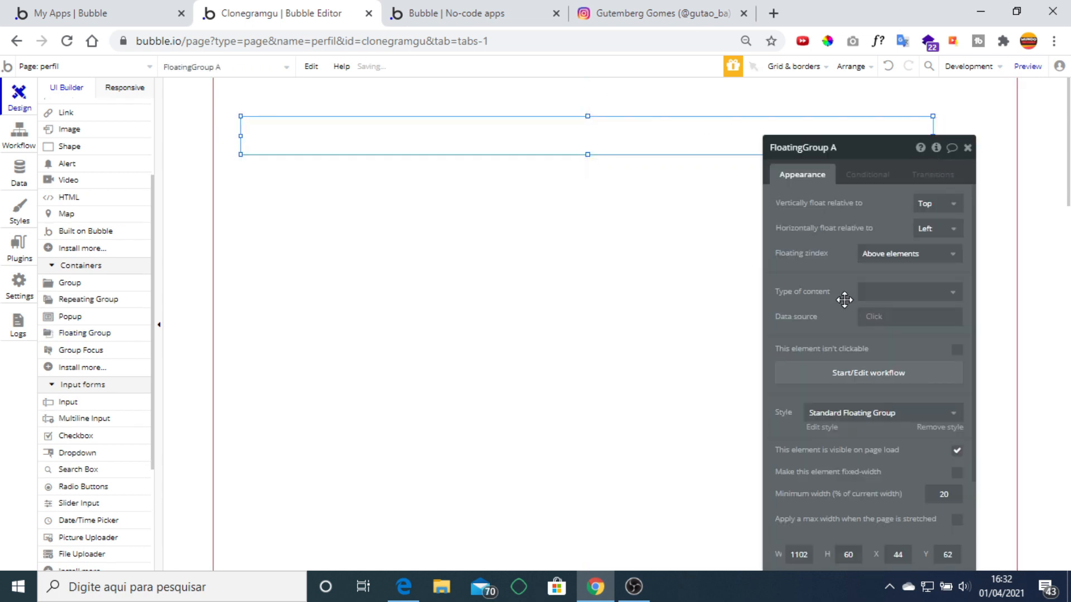
scroll(915, 359, down, 3)
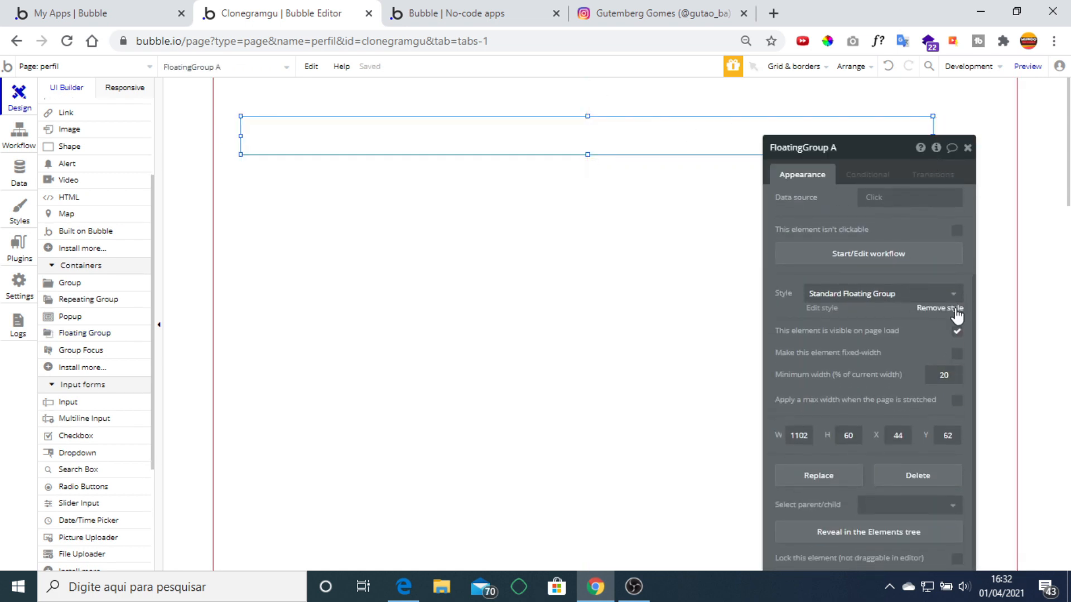
click(957, 316)
scroll(879, 368, down, 3)
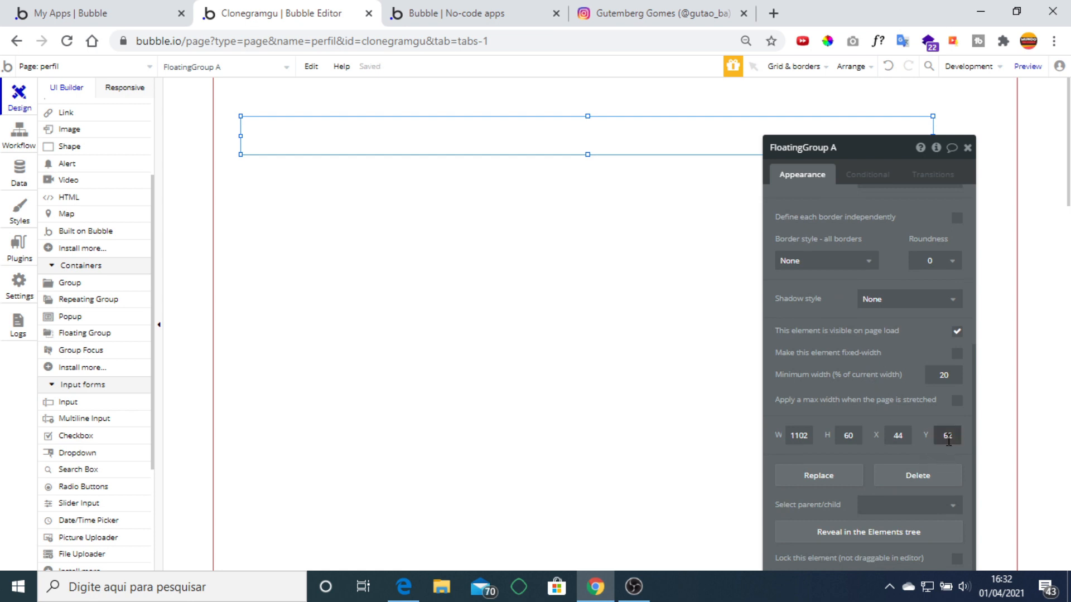
text(0)
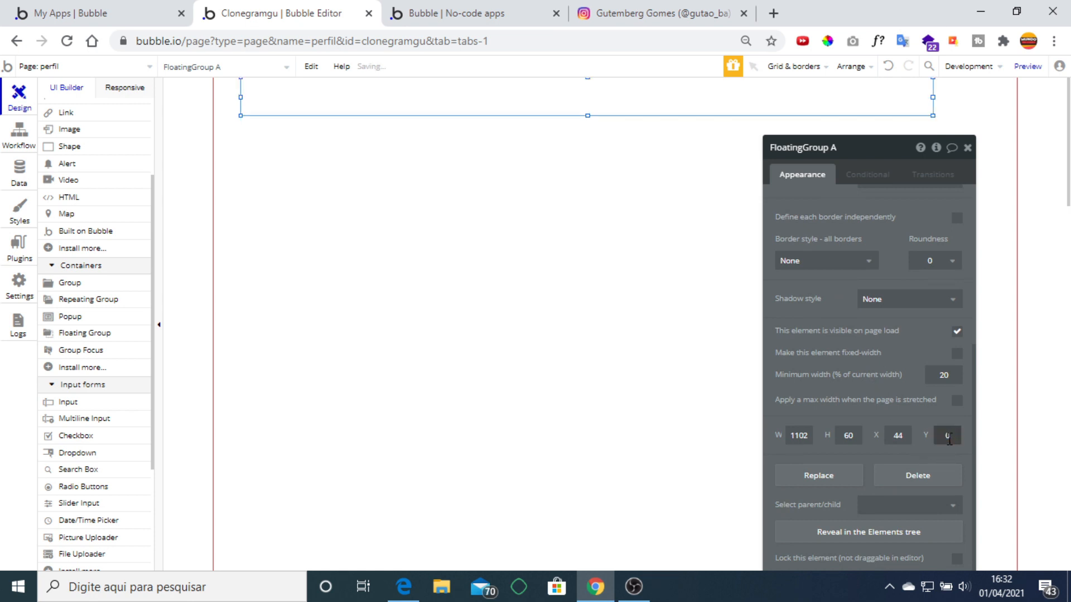
double_click(909, 436)
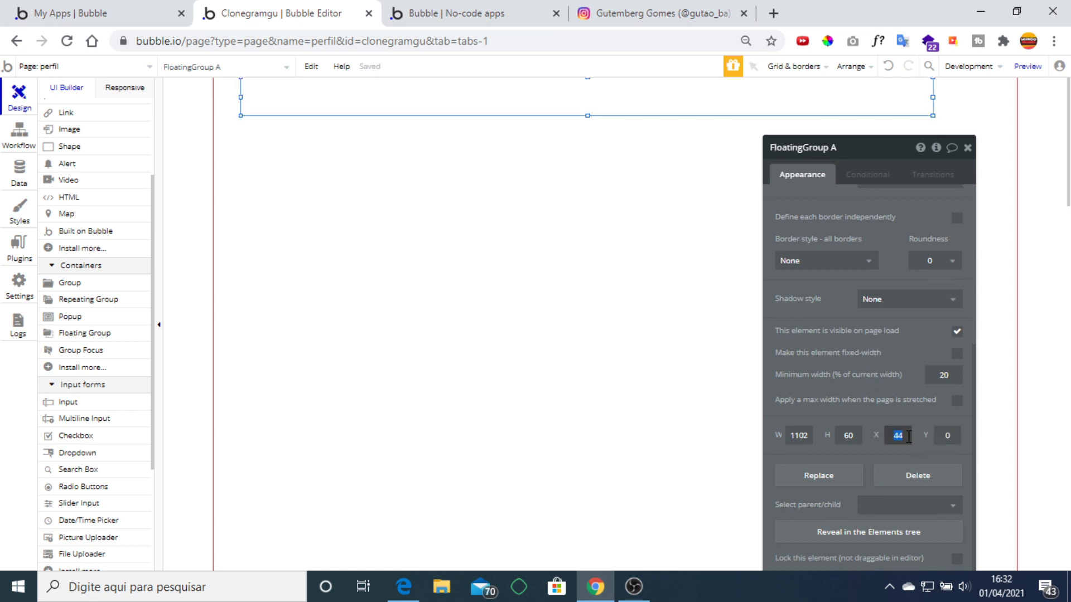
text(0)
click(812, 436)
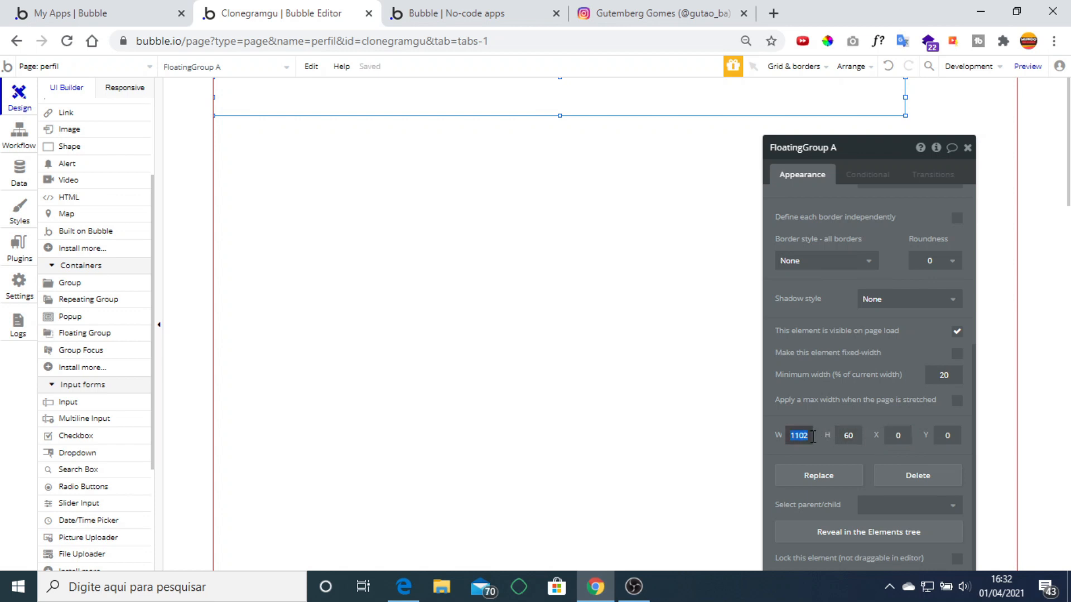
text(1280)
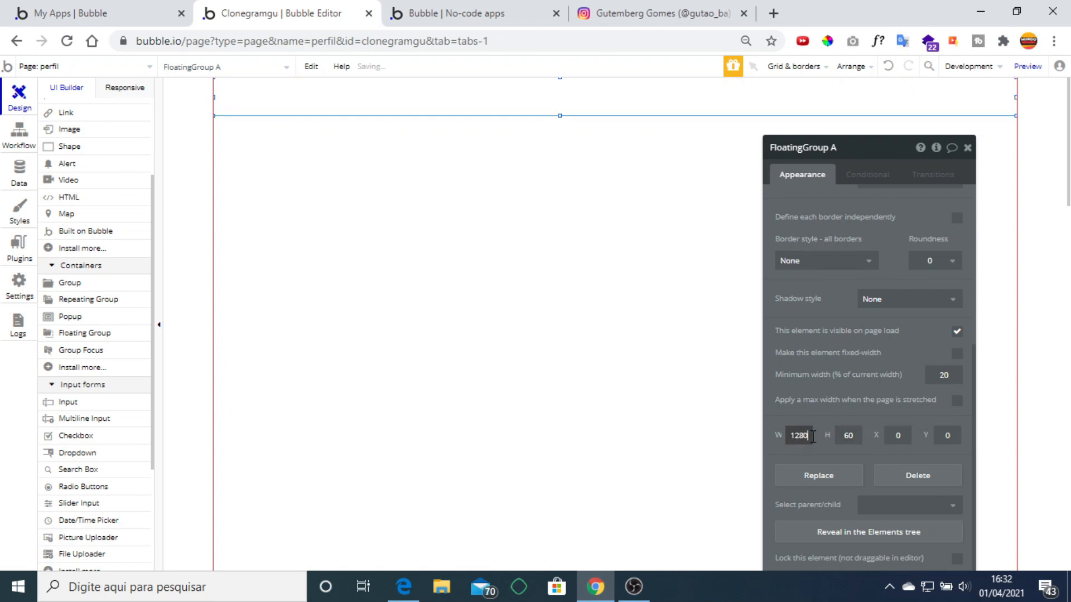
Cap the floating header's maximum width at 1000 and compare it with Instagram.
click(956, 400)
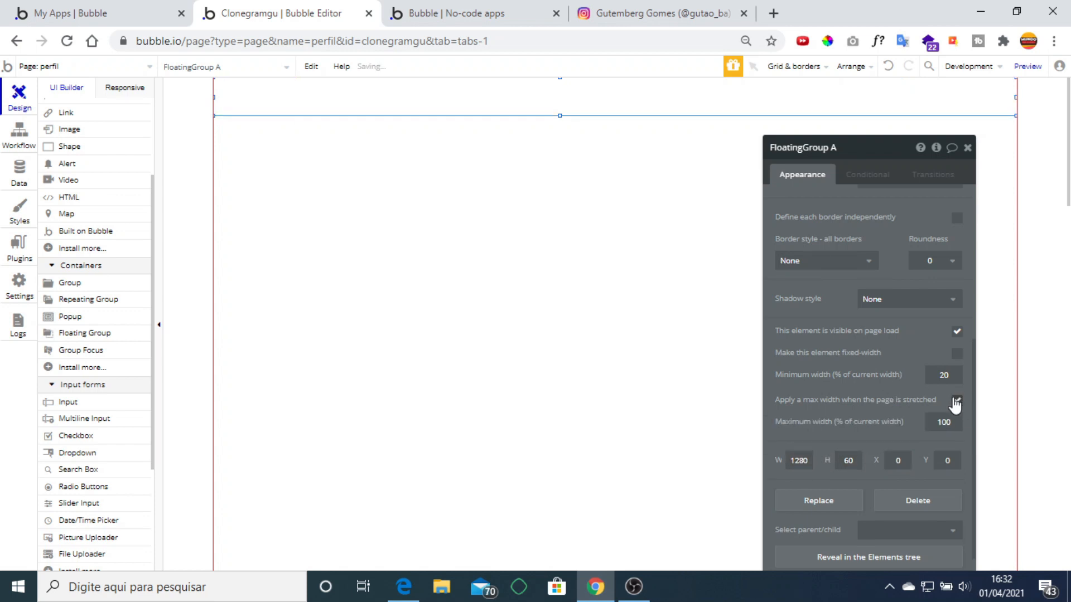
double_click(952, 422)
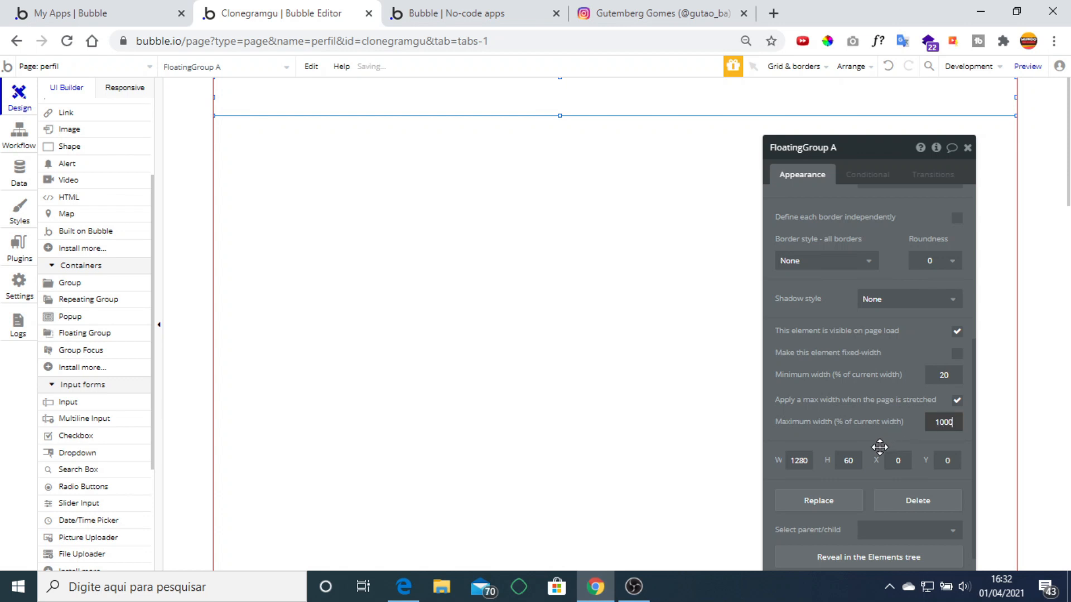
click(909, 441)
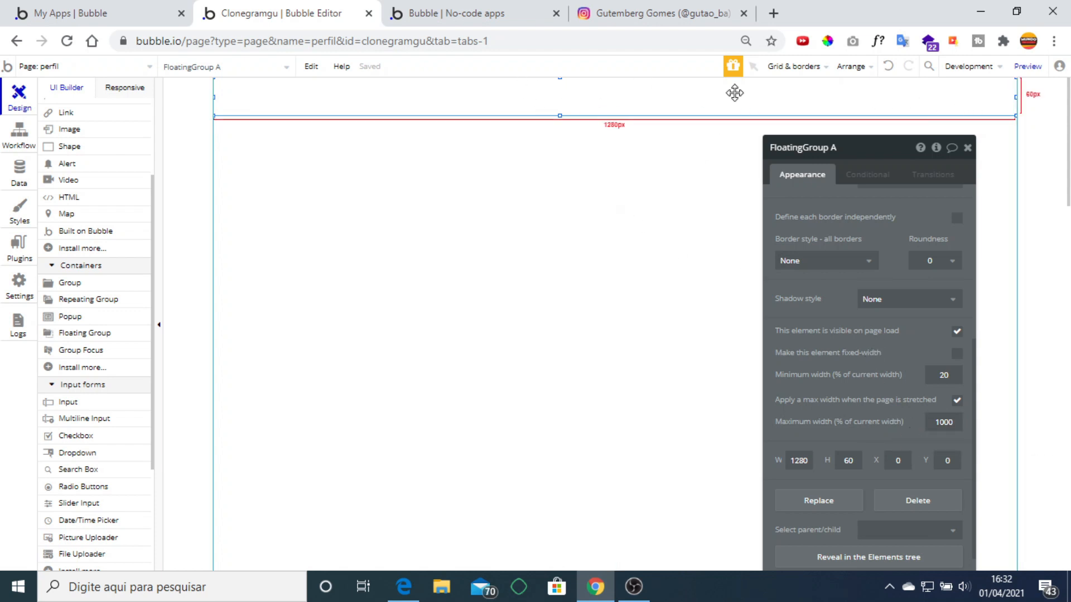
click(622, 8)
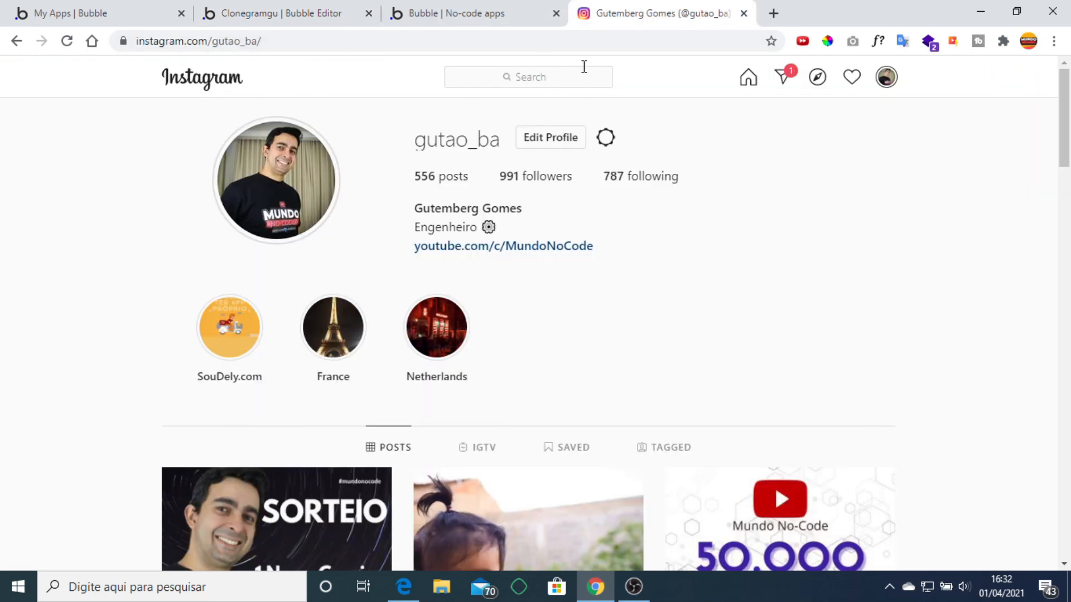
click(284, 14)
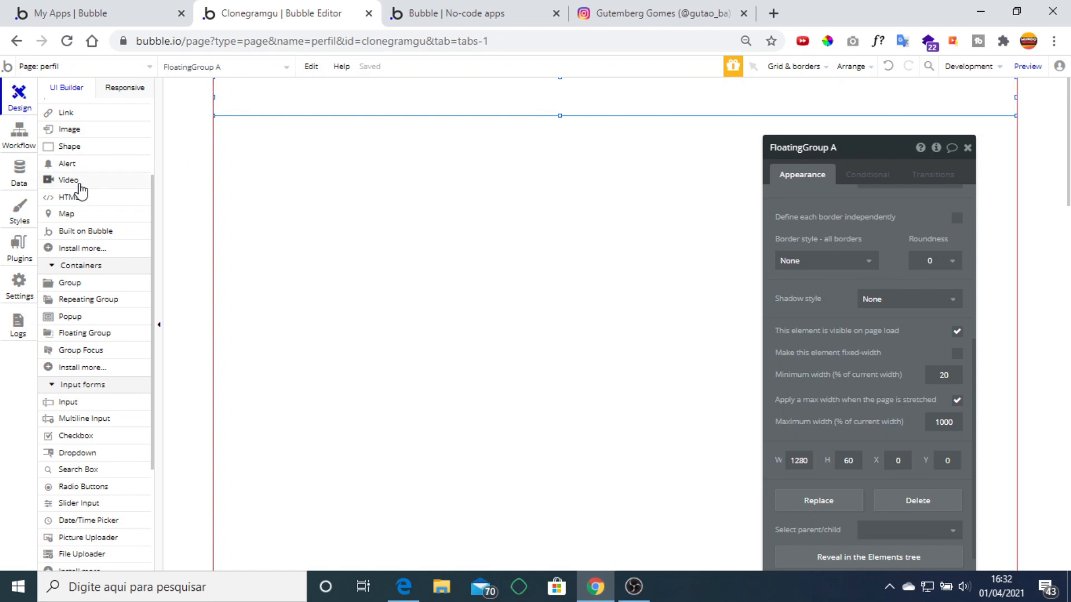
scroll(82, 234, up, 2)
click(78, 258)
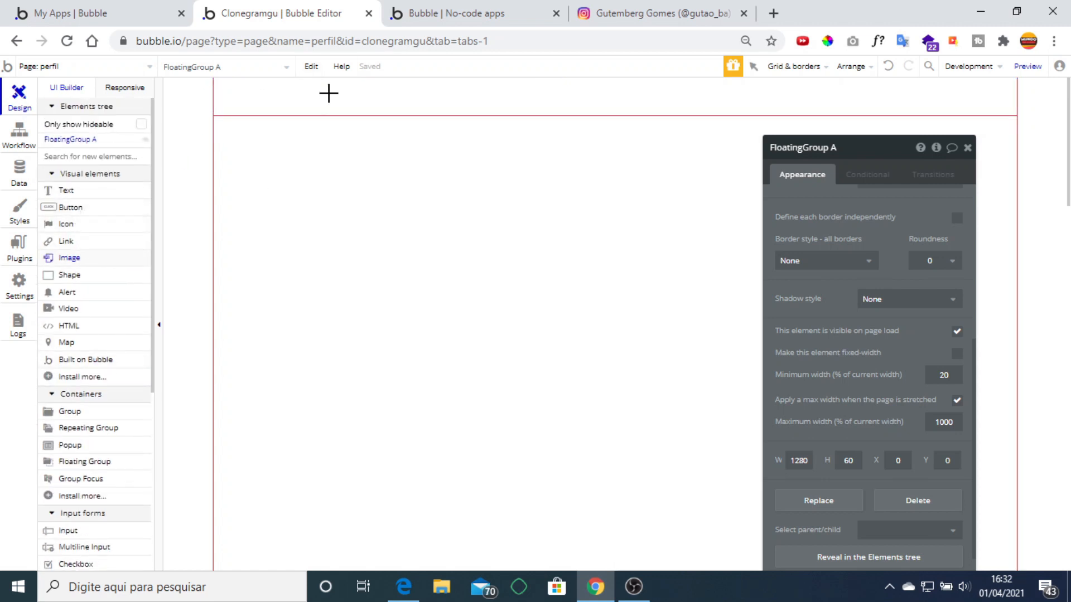
Draw Image A at the header's left end and upload the Instagram logo as its image.
drag(257, 81, 408, 108)
click(887, 212)
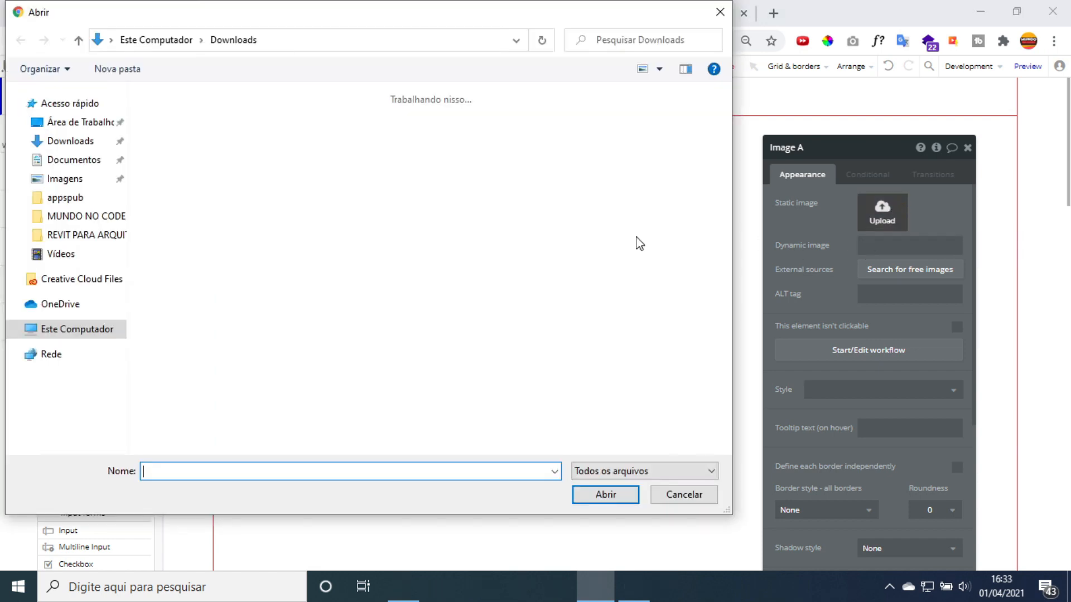
double_click(184, 137)
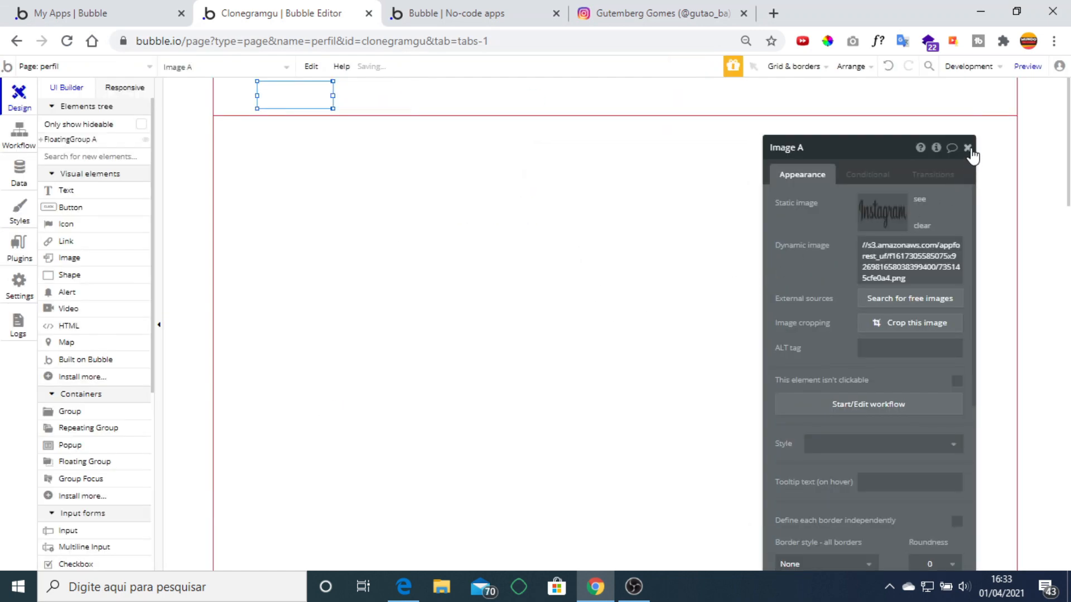
click(968, 148)
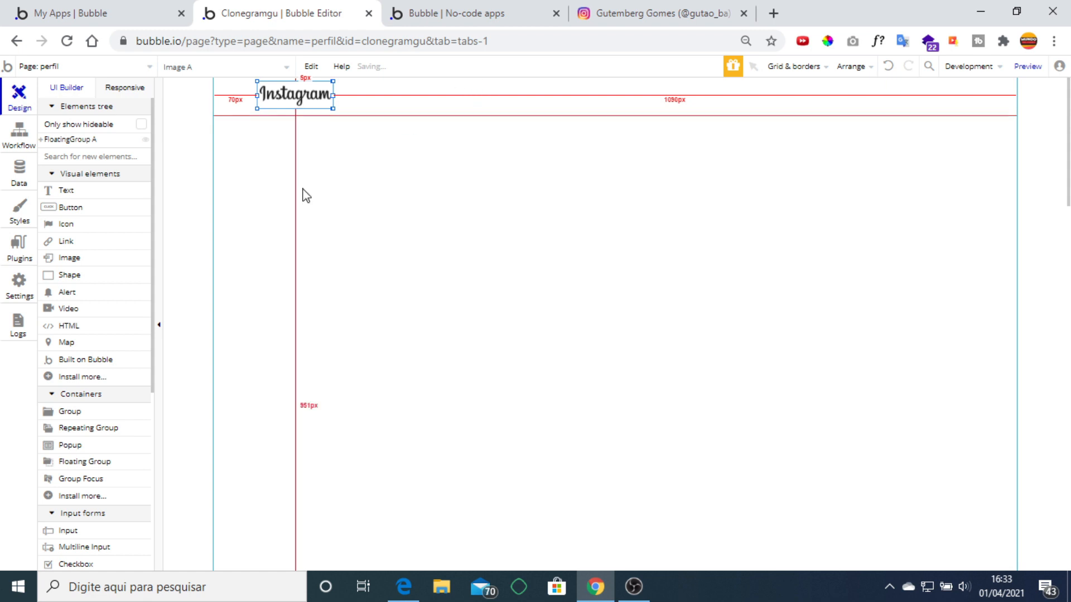
scroll(106, 352, down, 5)
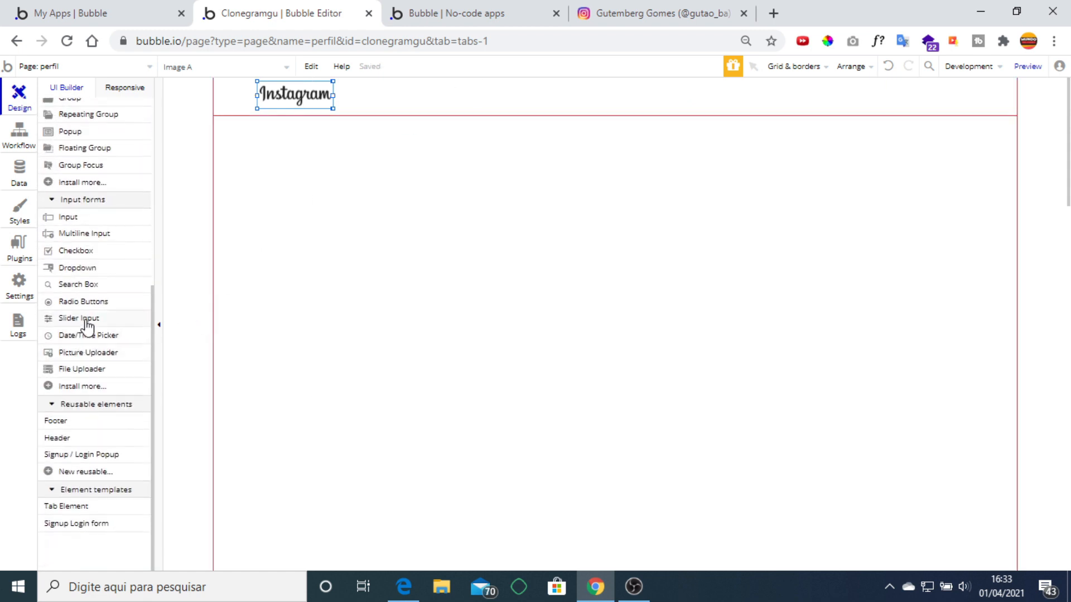
Draw an input mid-header with placeholder 'Buscar', then check it against the Instagram profile.
click(78, 218)
mouse_move(478, 82)
mouse_down()
mouse_move(569, 100)
mouse_move(691, 104)
mouse_up()
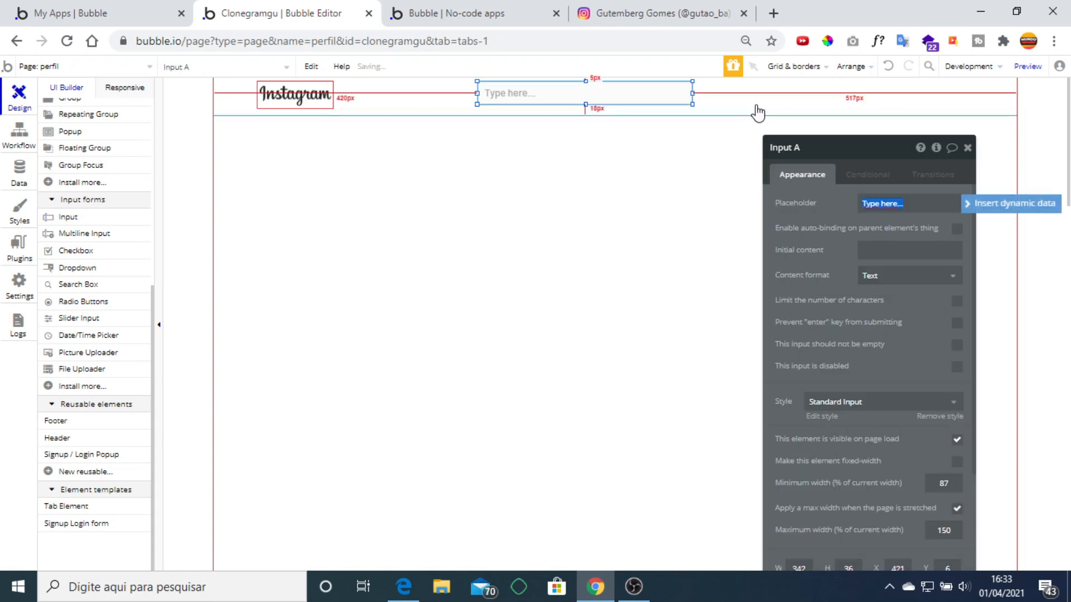
text(Buscar)
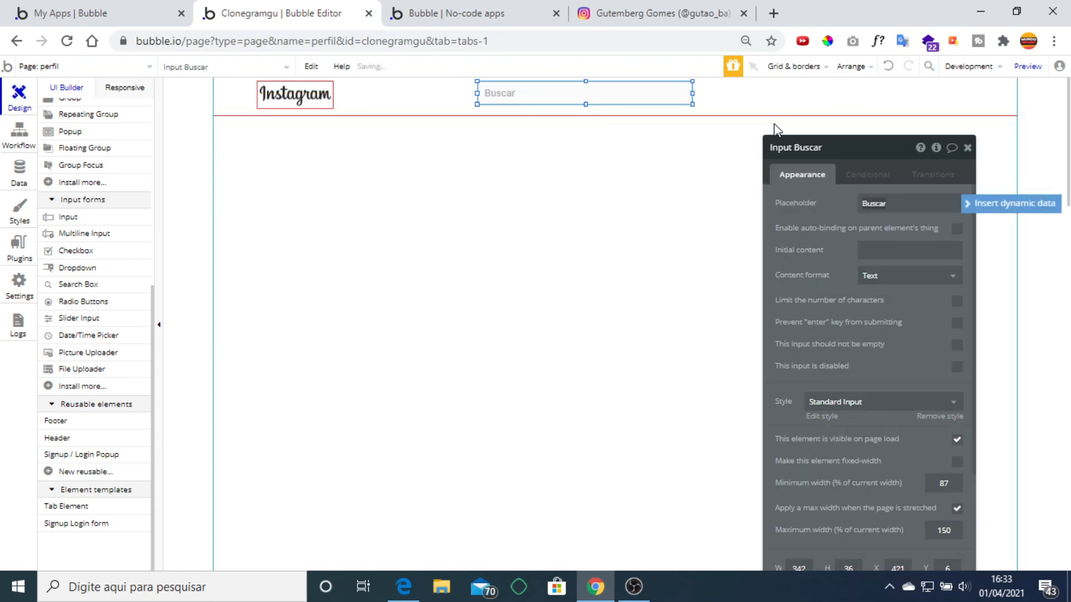
click(809, 203)
click(969, 148)
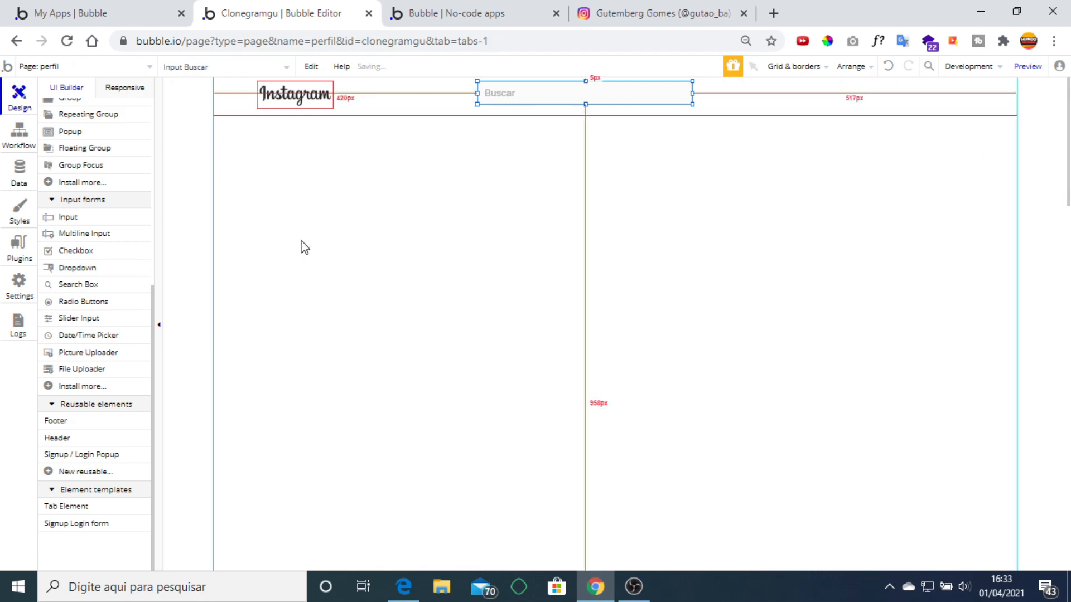
scroll(100, 307, up, 3)
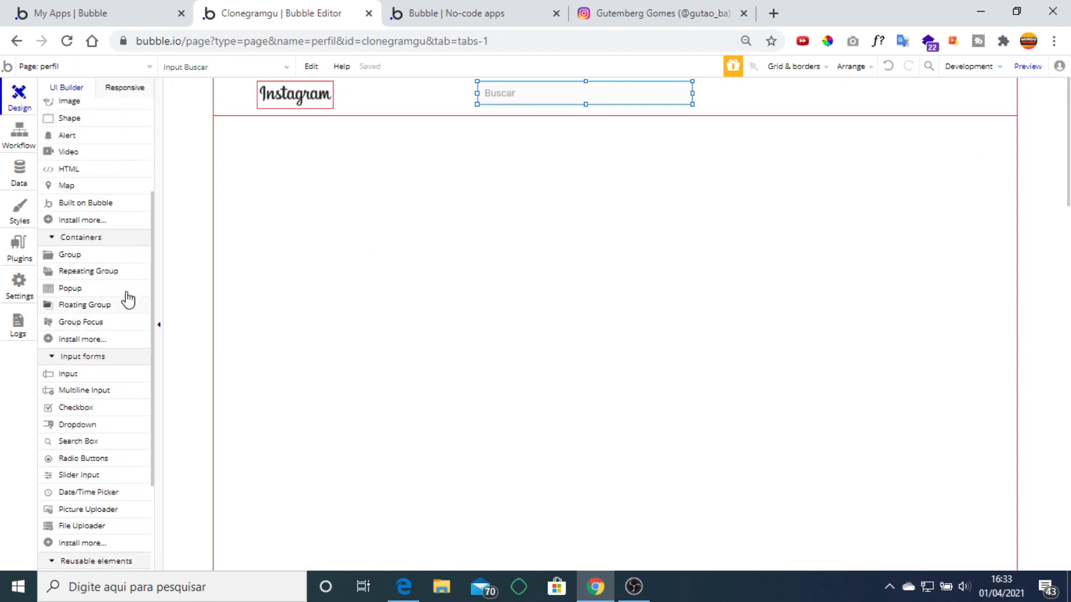
click(627, 6)
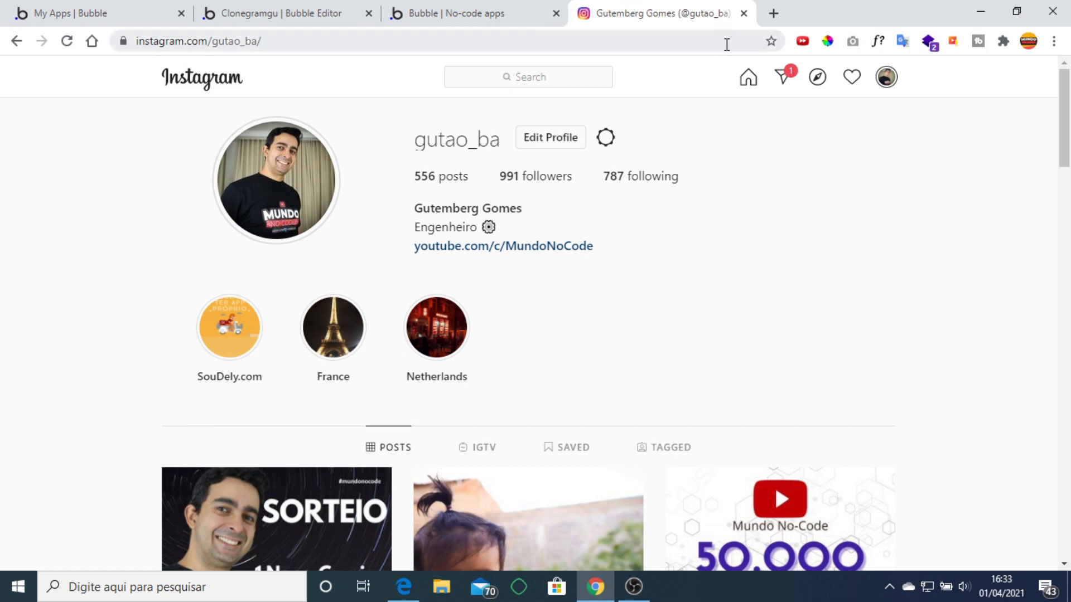
click(262, 12)
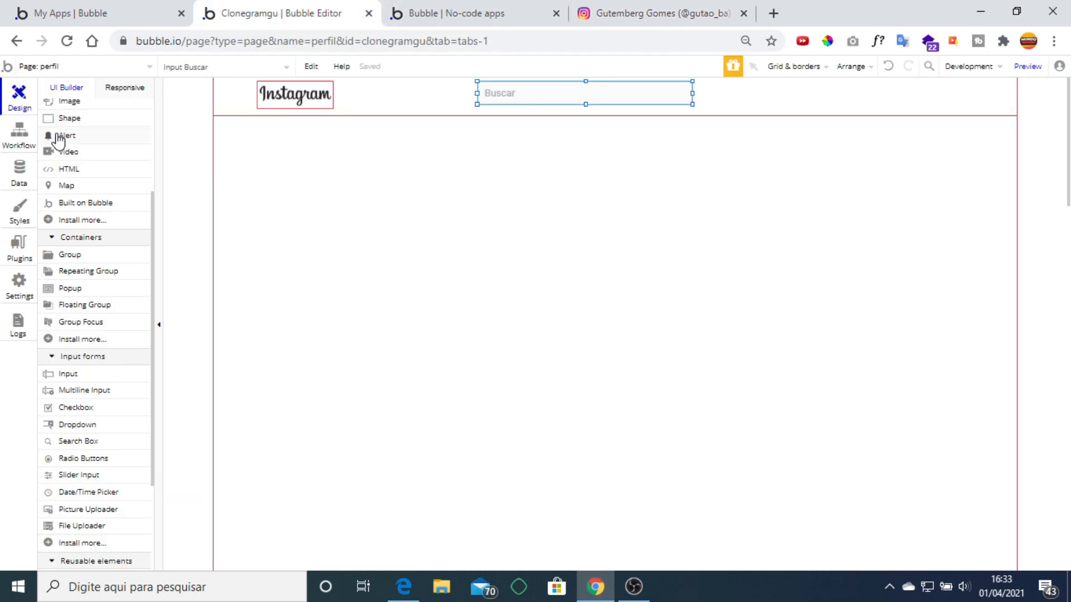
scroll(65, 270, up, 3)
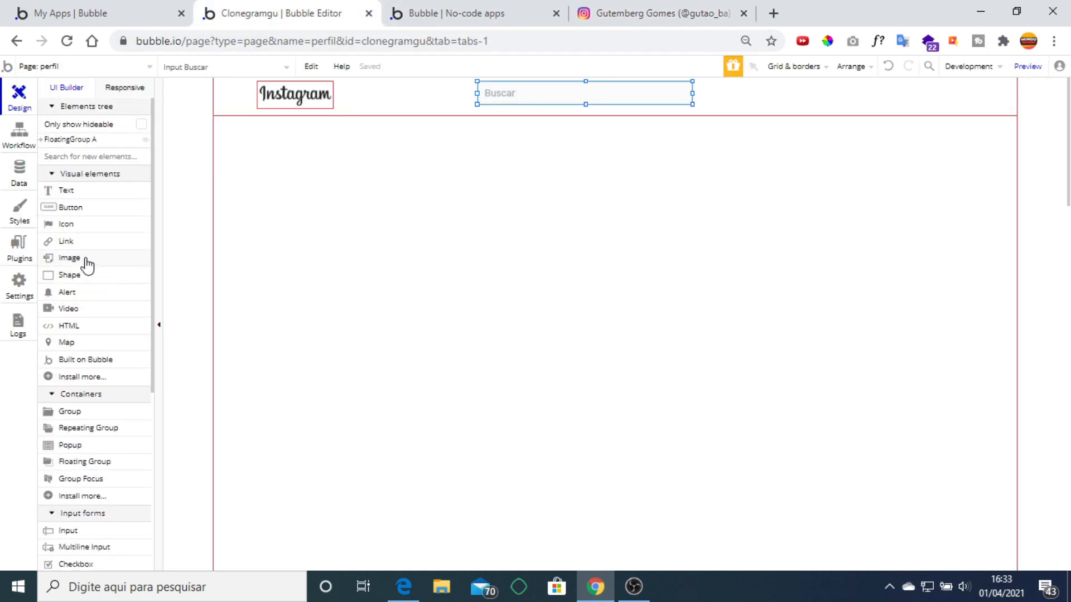
Search the plugin list for 'ionic' and install the Ionic Elements plugin, then return to Design.
click(19, 246)
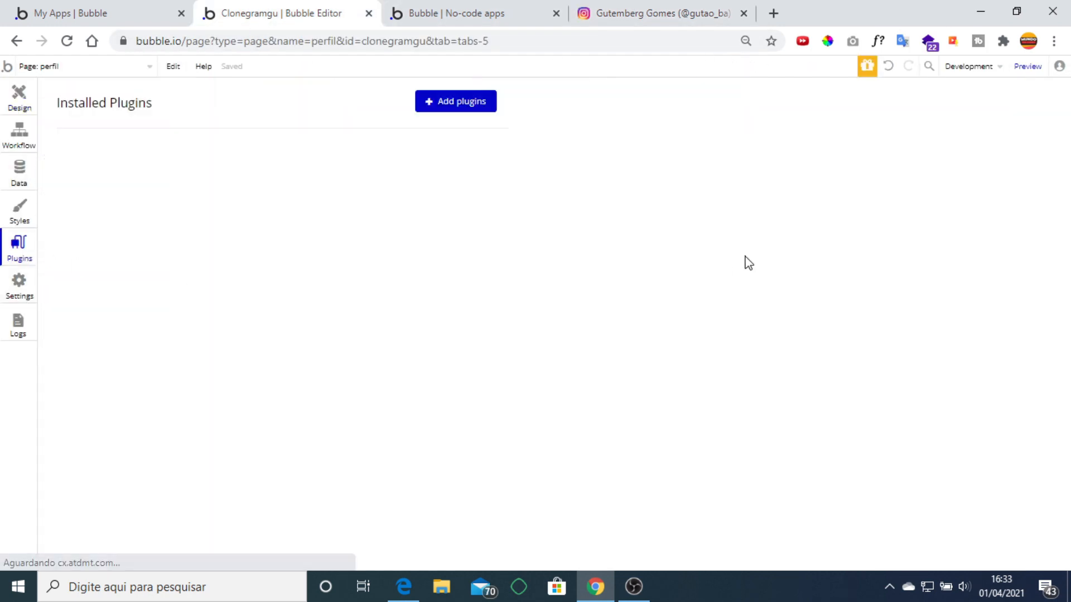
click(477, 112)
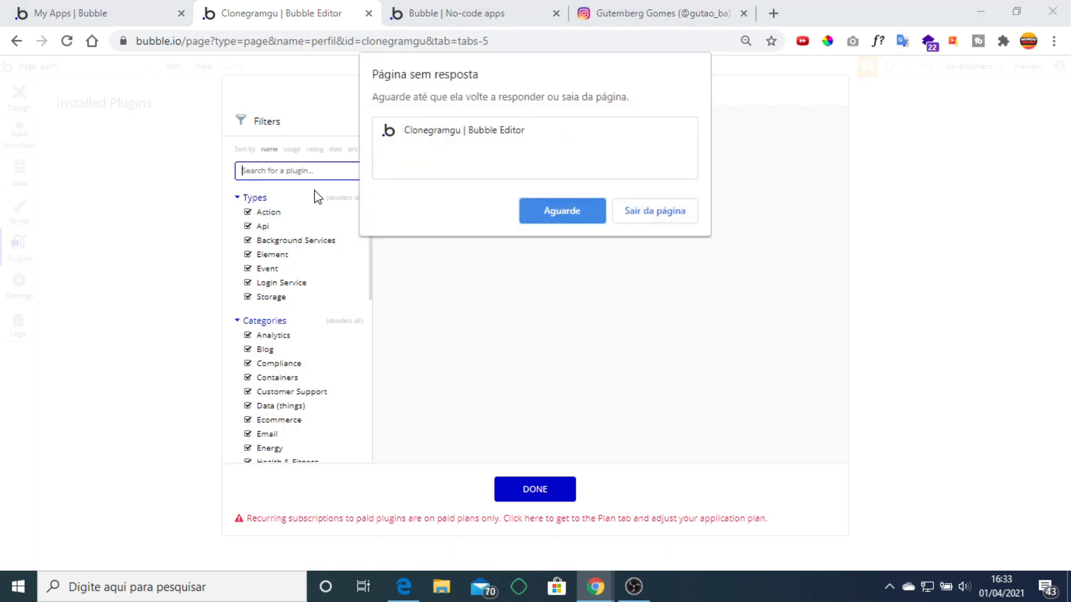
click(562, 210)
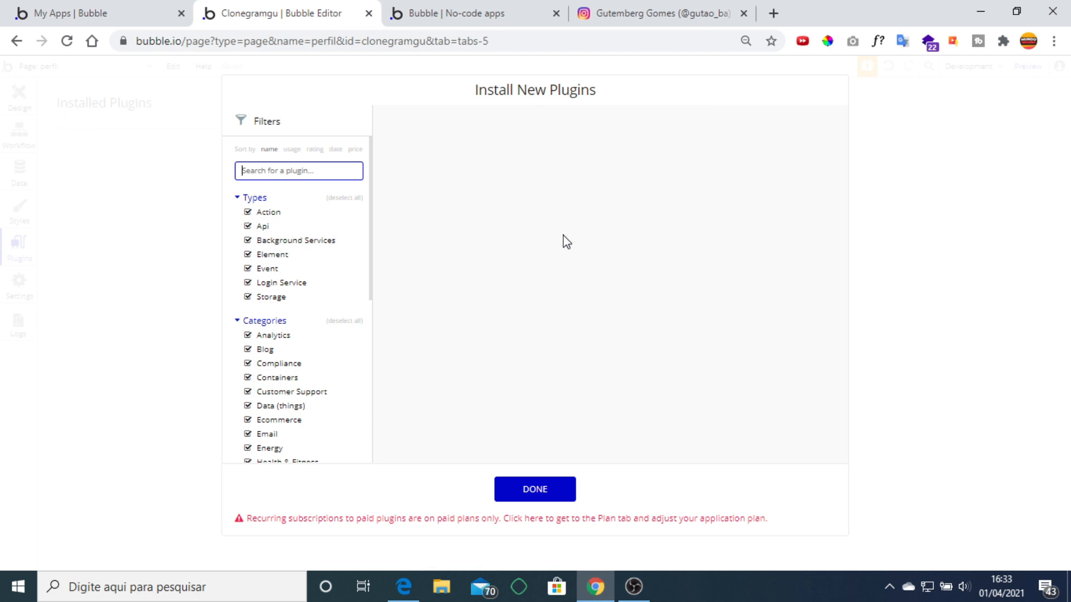
text(ionic)
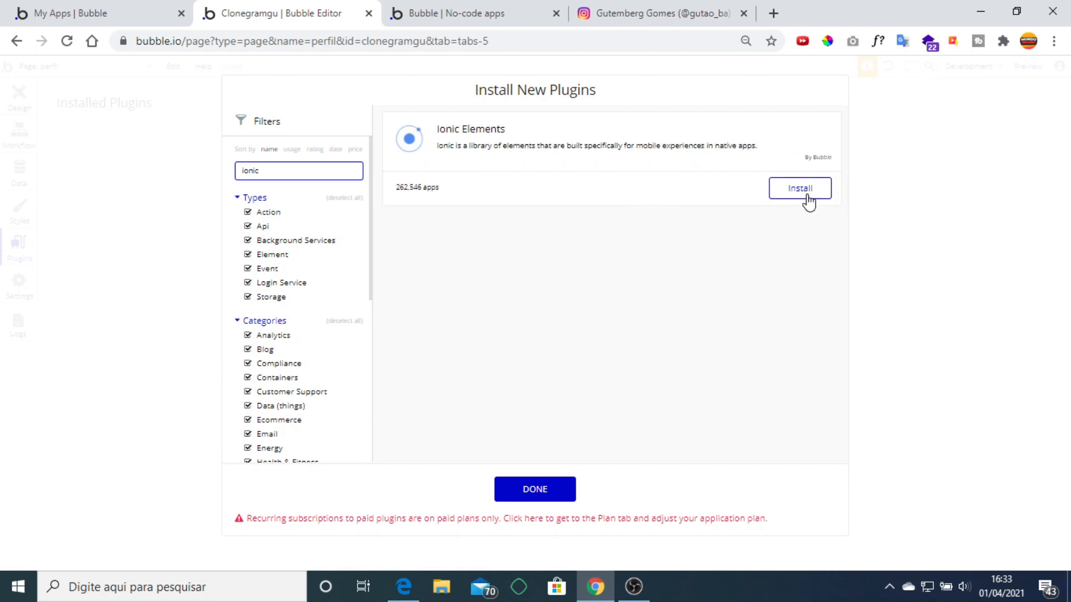
click(803, 198)
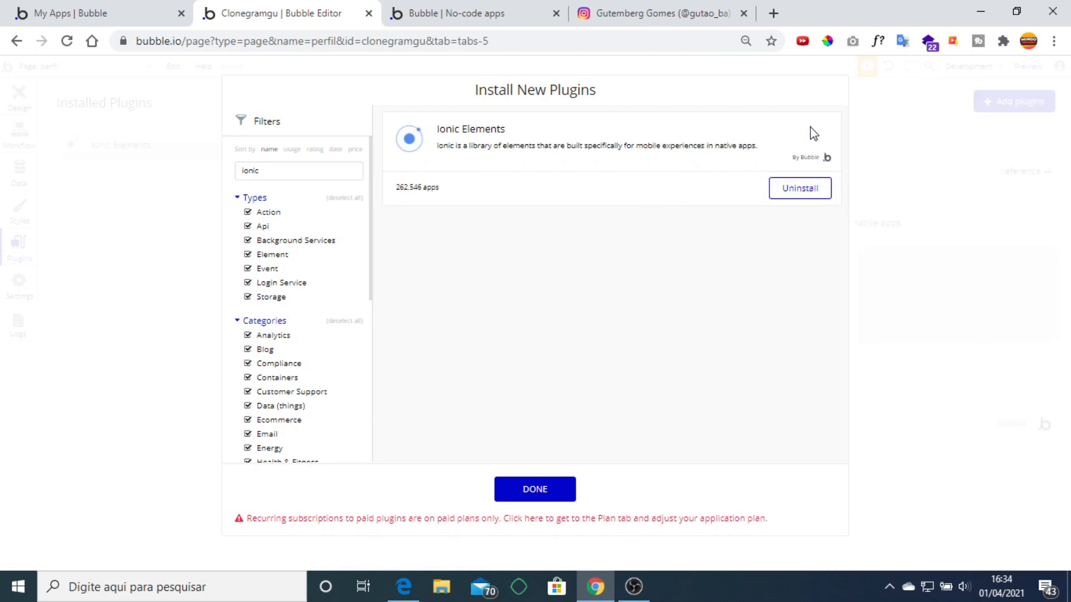
click(890, 174)
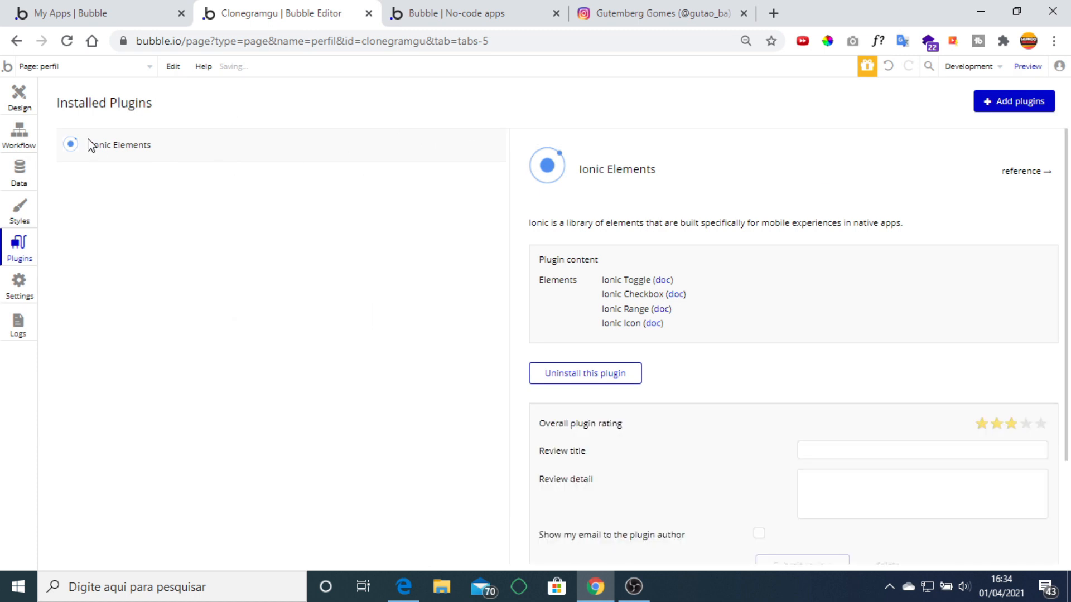
click(25, 106)
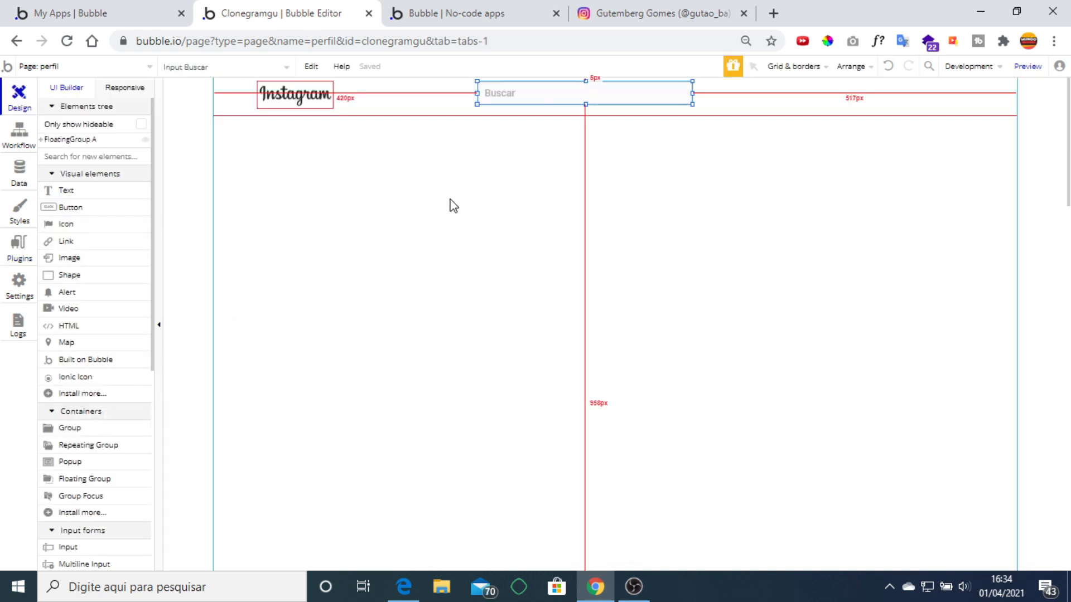
Draw an Ionic icon at the header's right side and set it to the home icon.
click(84, 377)
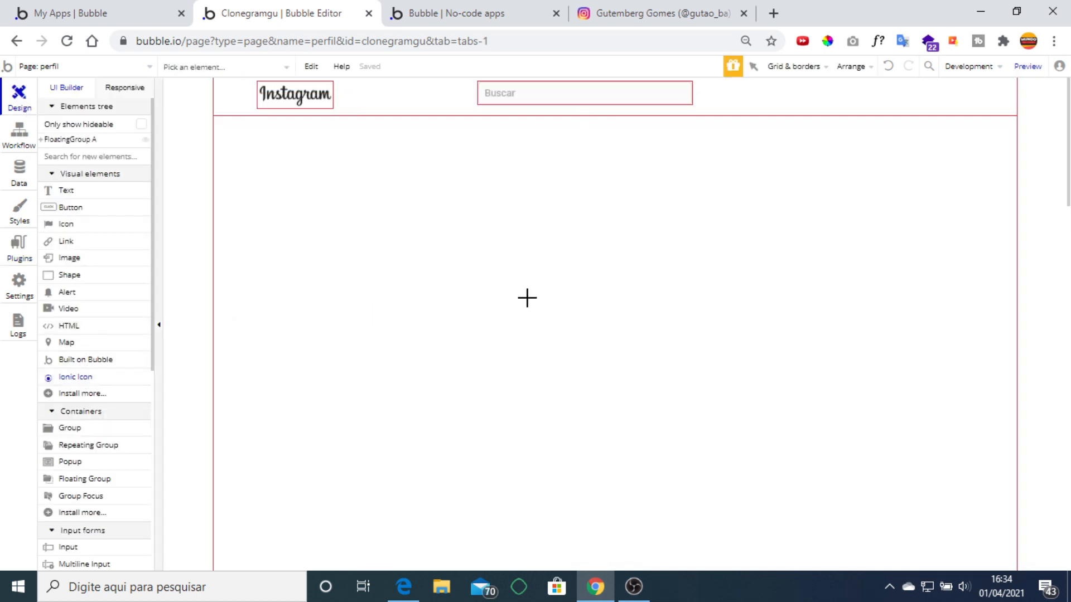
drag(810, 83, 837, 106)
click(629, 7)
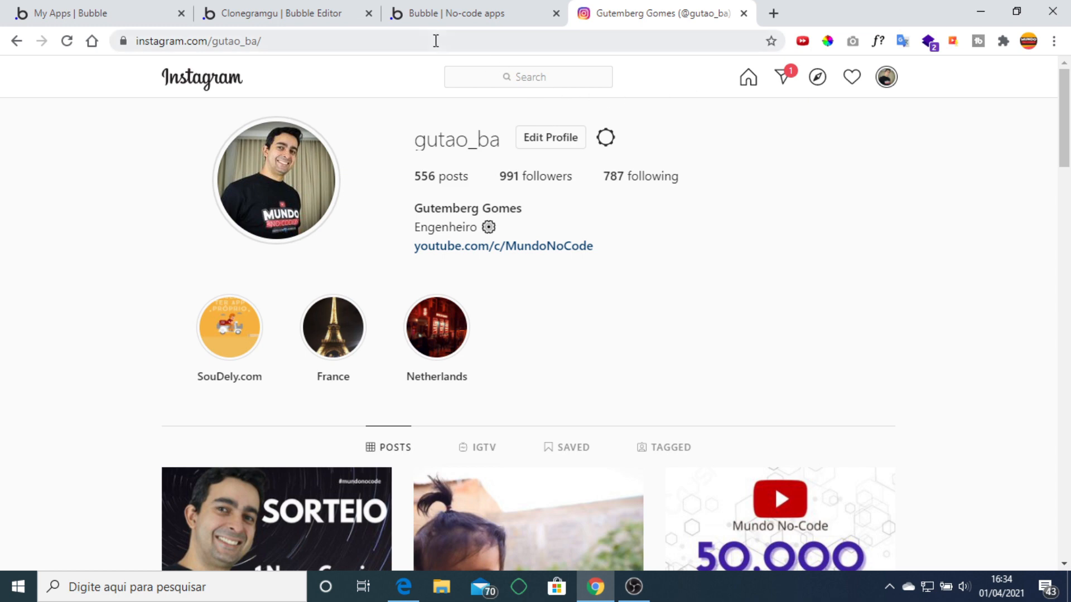
click(267, 15)
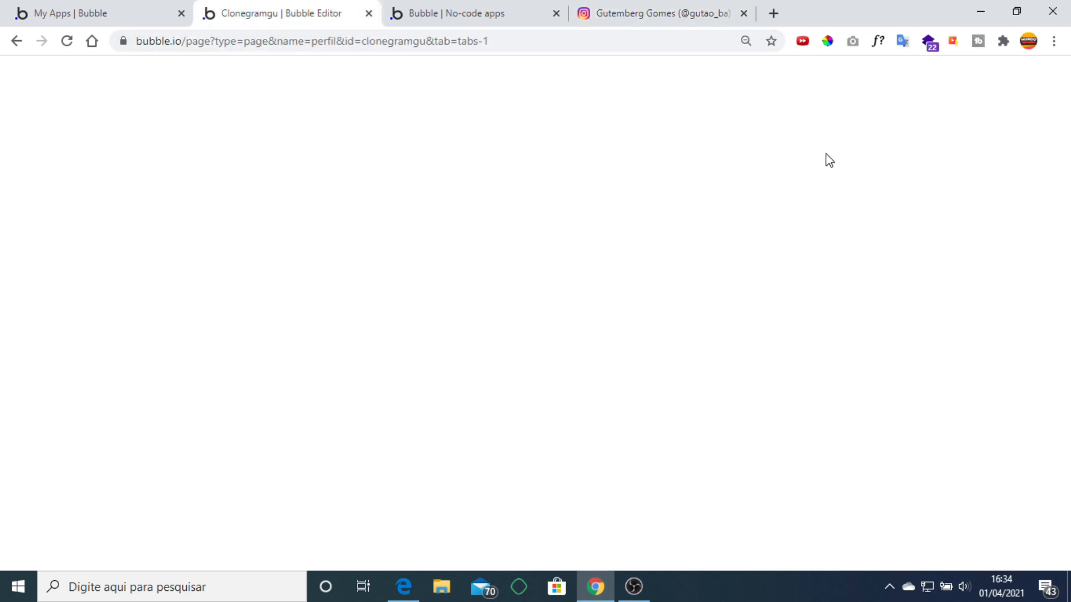
click(872, 206)
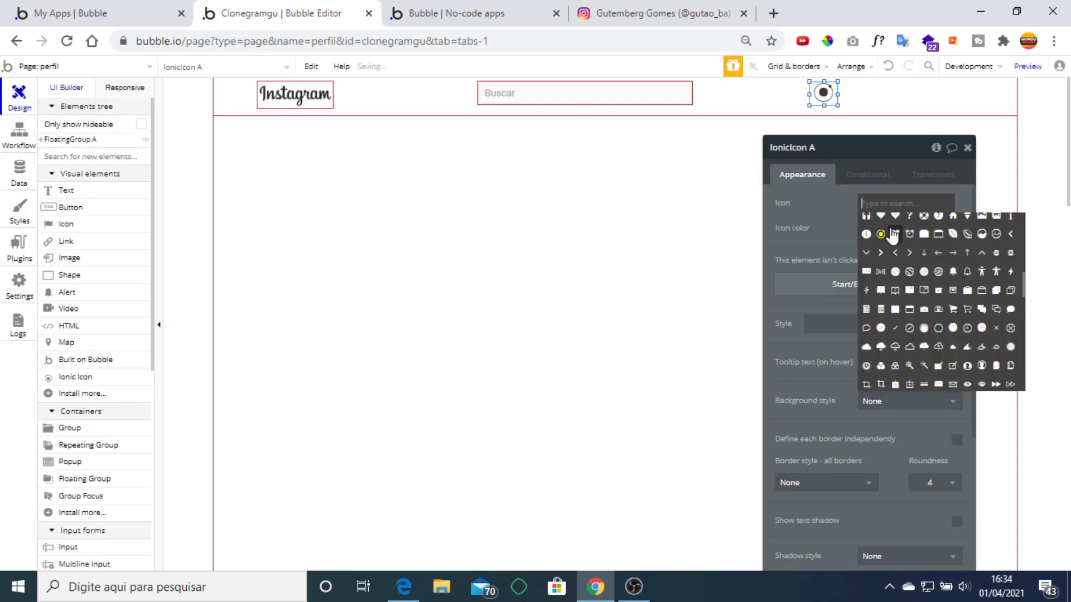
text(hou)
key(BackSpace)
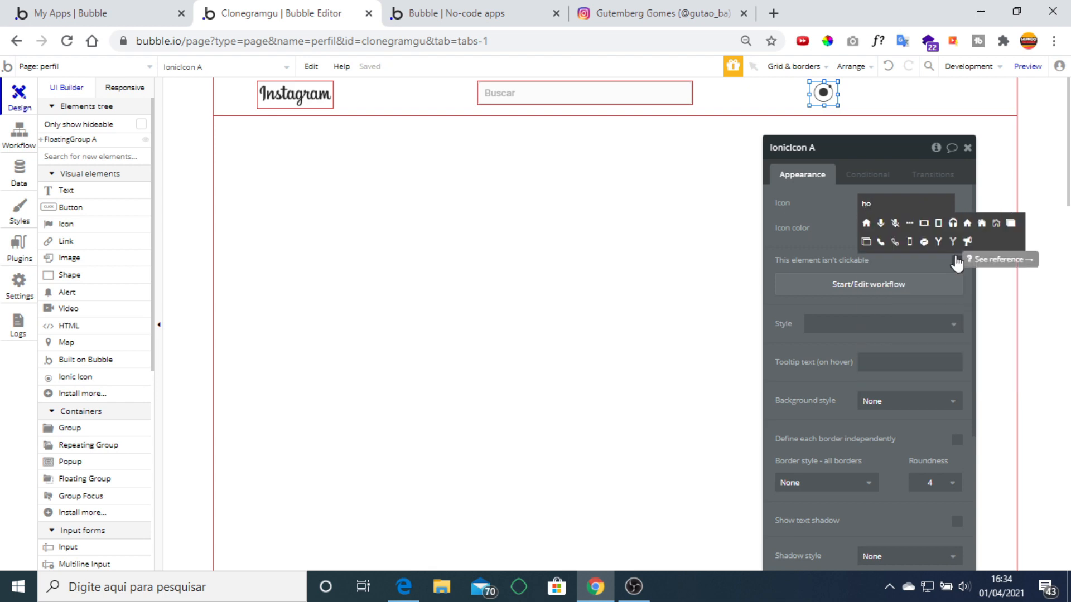
click(867, 224)
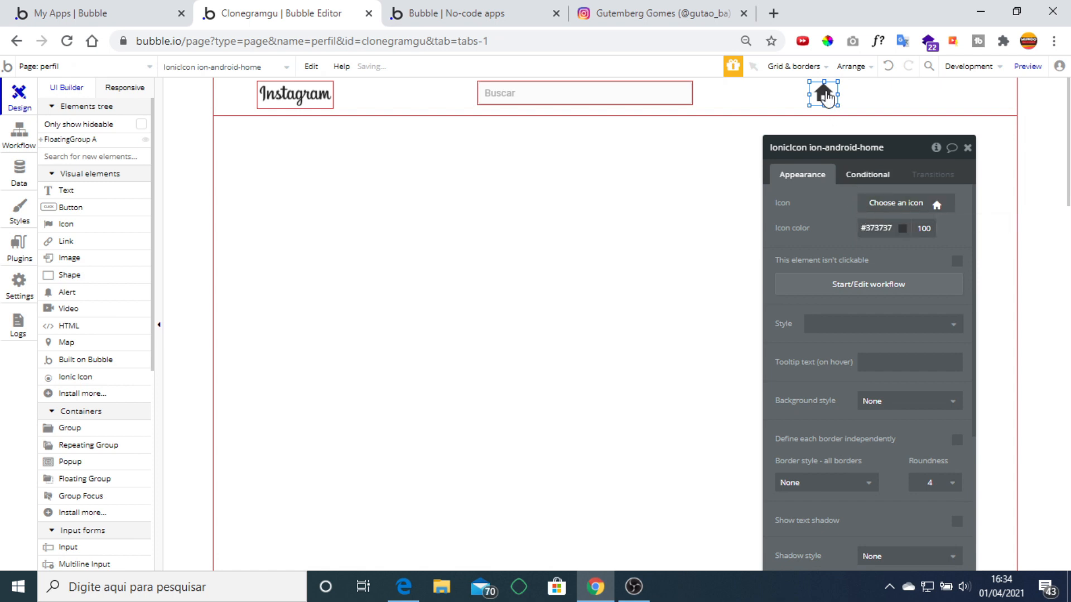
Centre the home icon vertically in the header and compare it with Instagram's header.
right_click(823, 92)
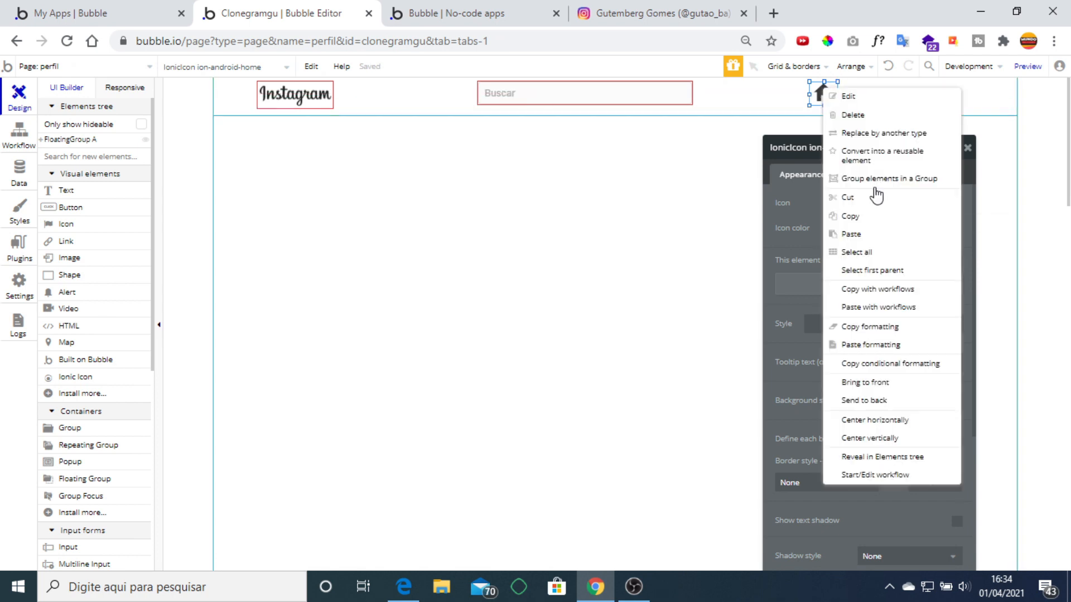
click(874, 438)
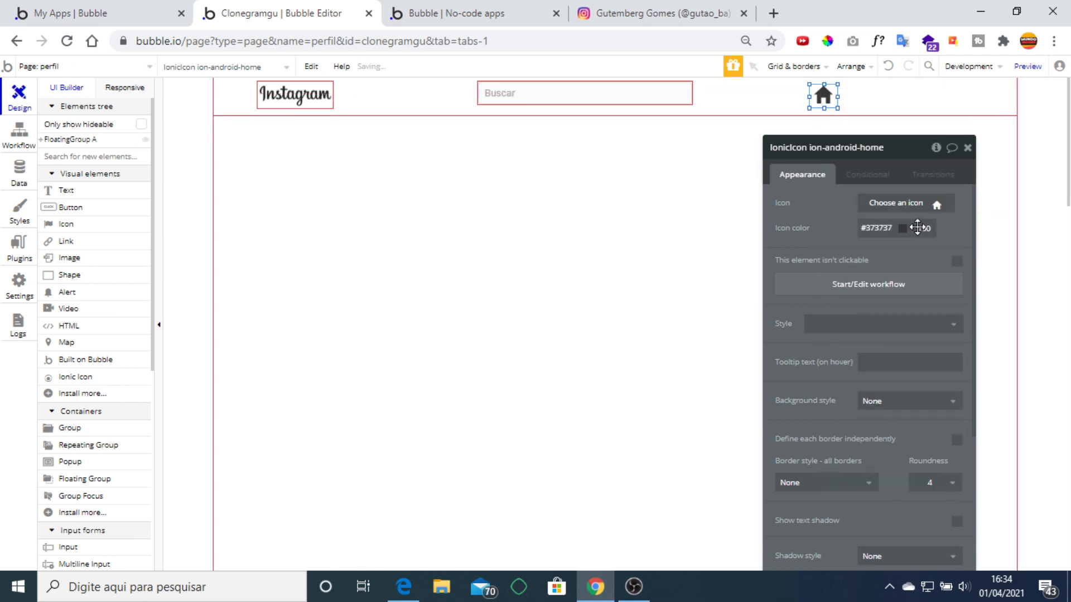
click(969, 148)
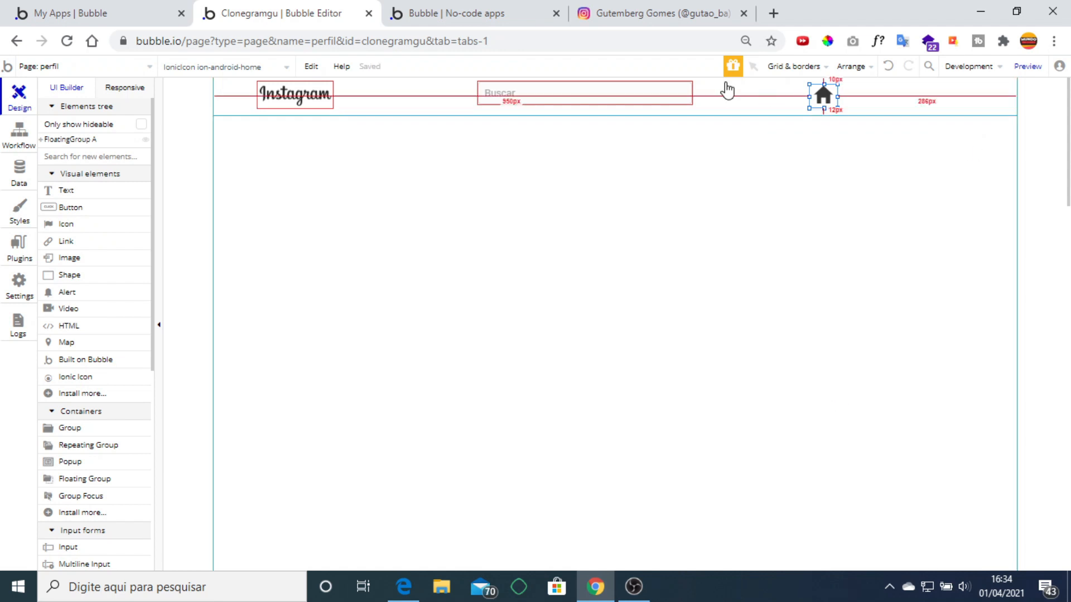
click(641, 8)
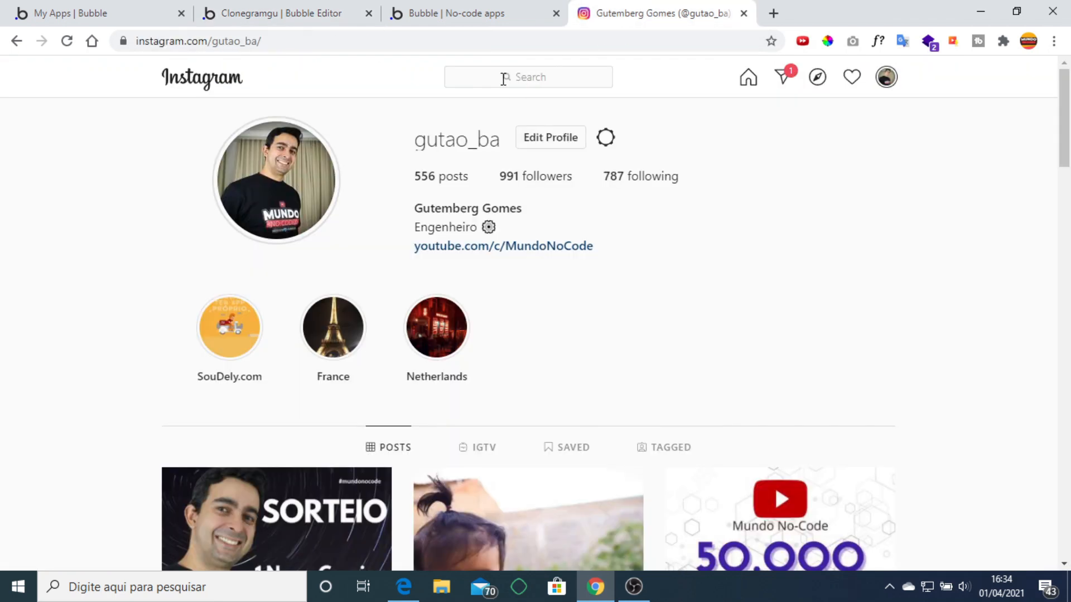
click(285, 13)
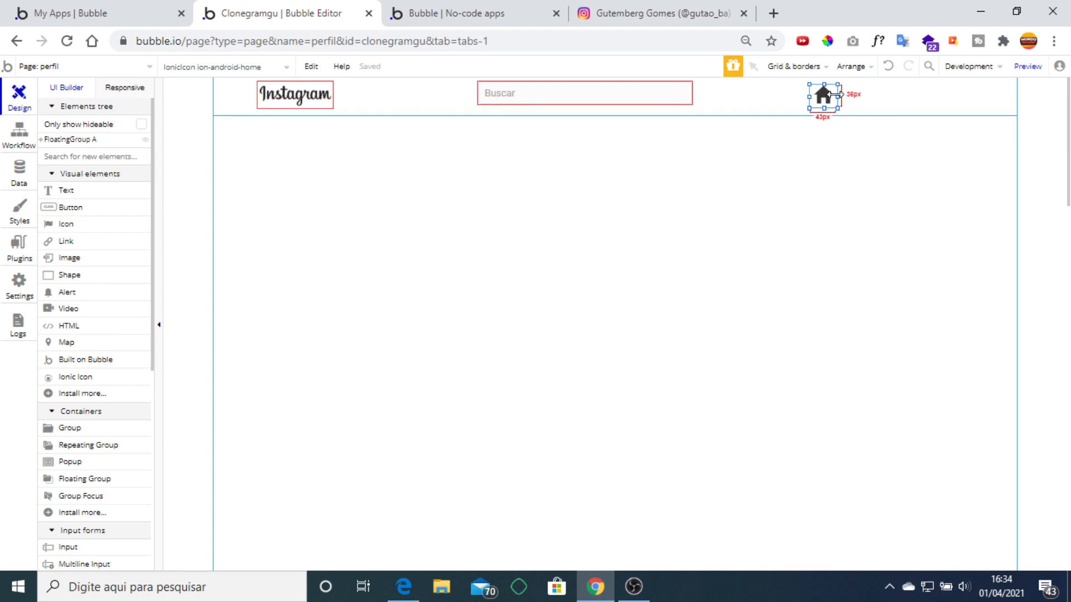
key(ctrl+d)
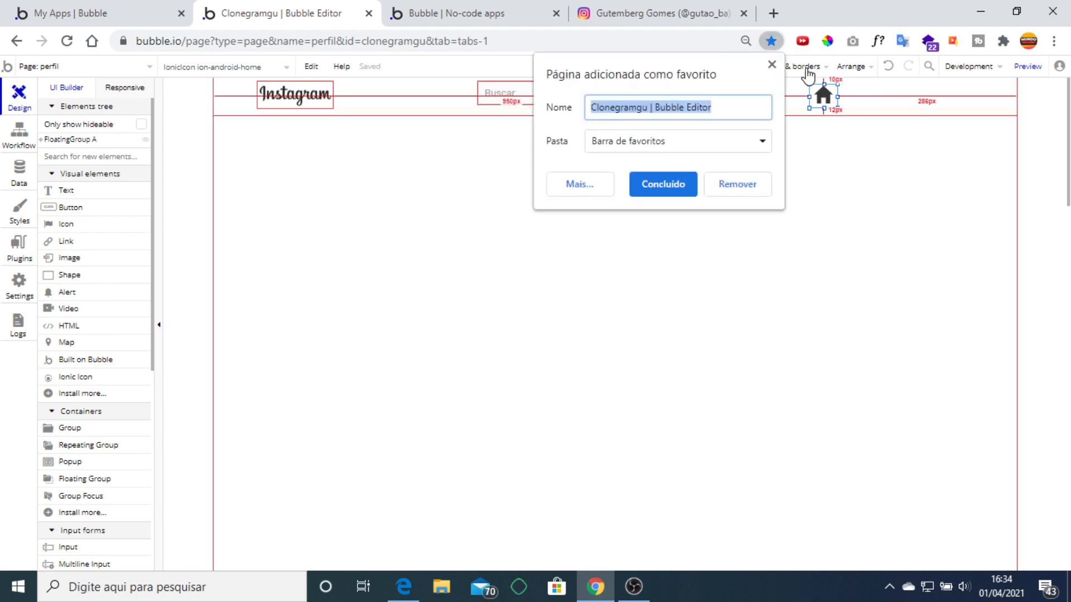
click(771, 65)
click(902, 123)
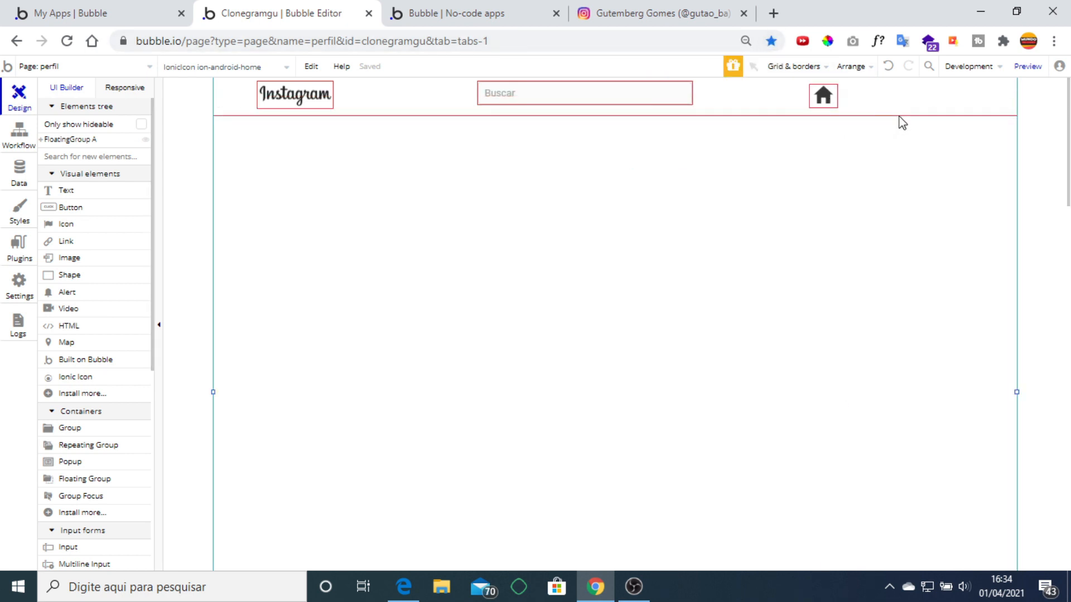
key(ctrl+v)
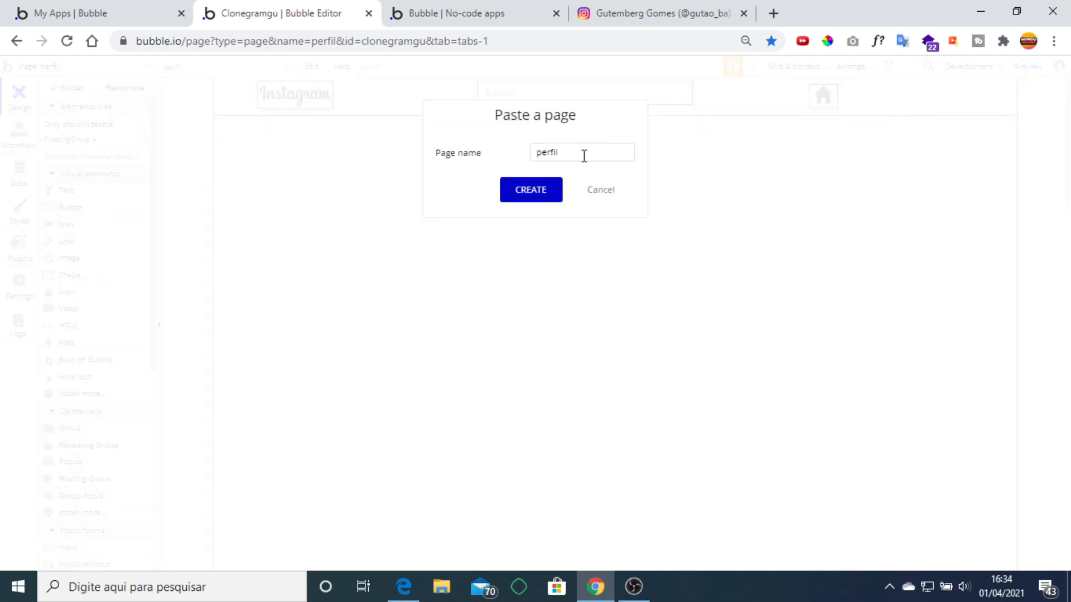
click(600, 191)
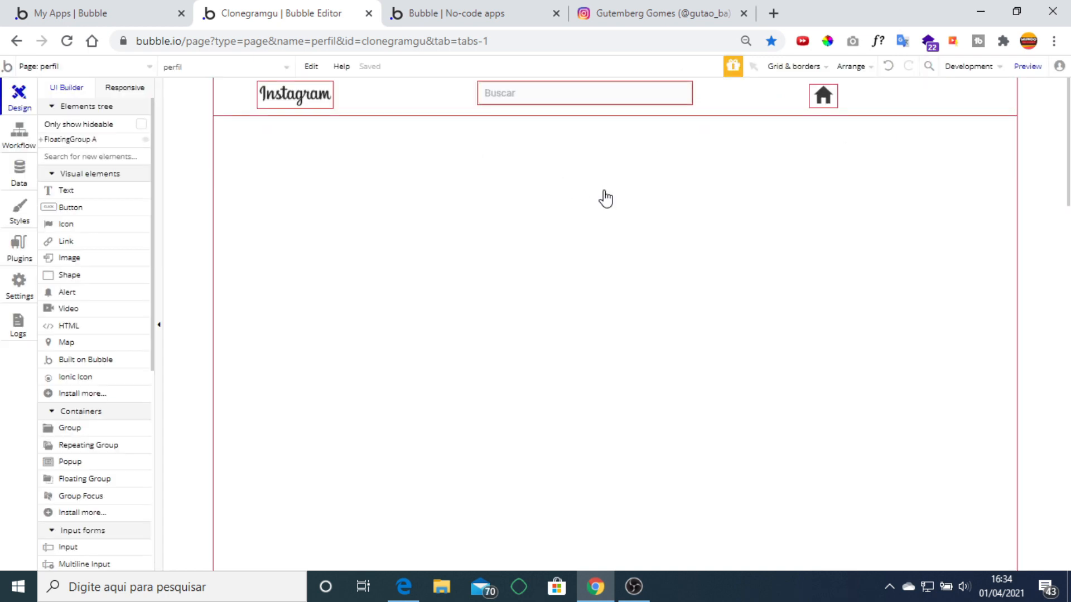
Duplicate the home icon and nudge the copy right beside the original.
click(823, 102)
key(ctrl+v)
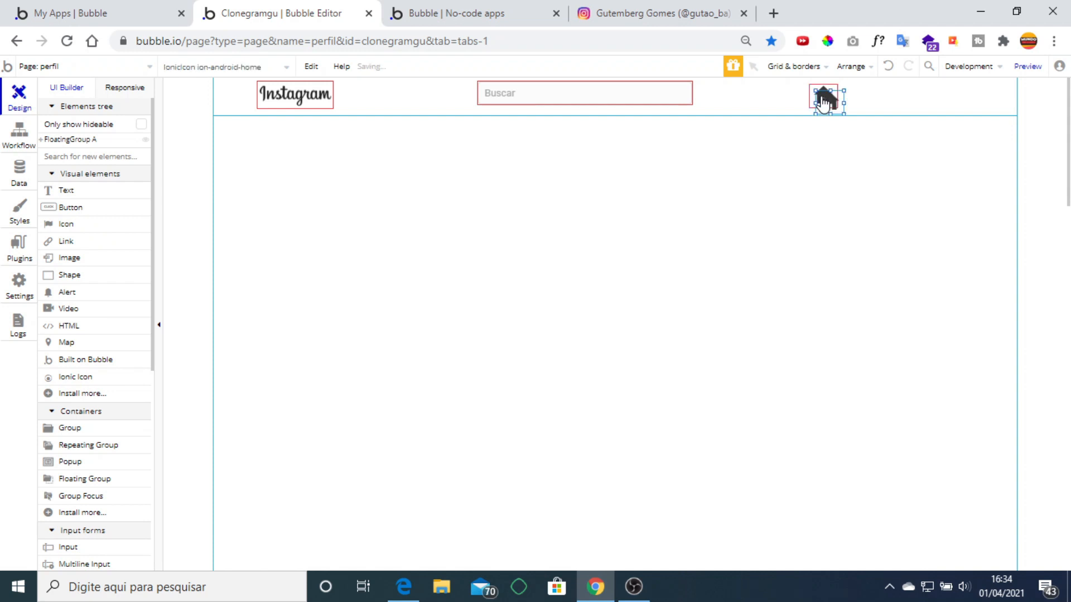
key(Up)
key(Up)
key(Right)
key(Right)
key(Right)
key(Right)
key(Right)
key(Right)
key(Right)
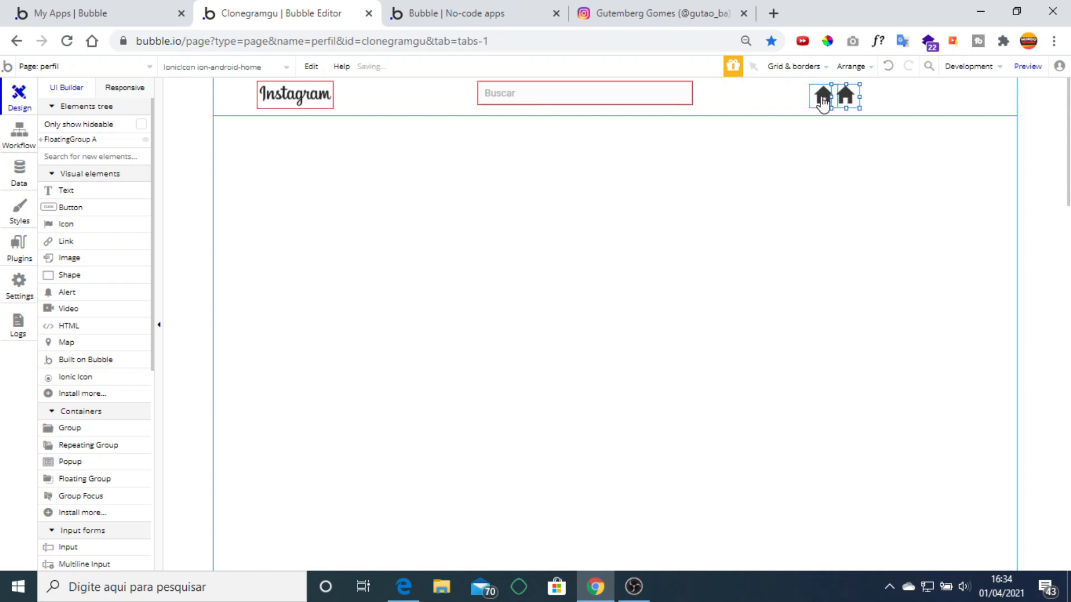
key(Right)
key(Right)
key(Right)
key(Right)
key(Right)
key(Right)
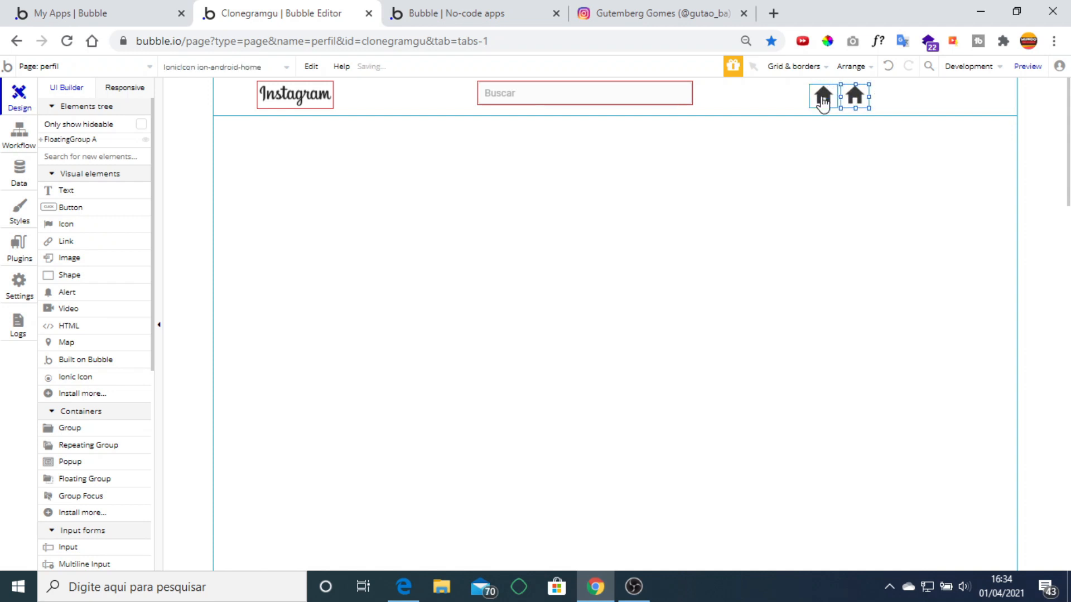
double_click(850, 96)
click(892, 203)
click(629, 11)
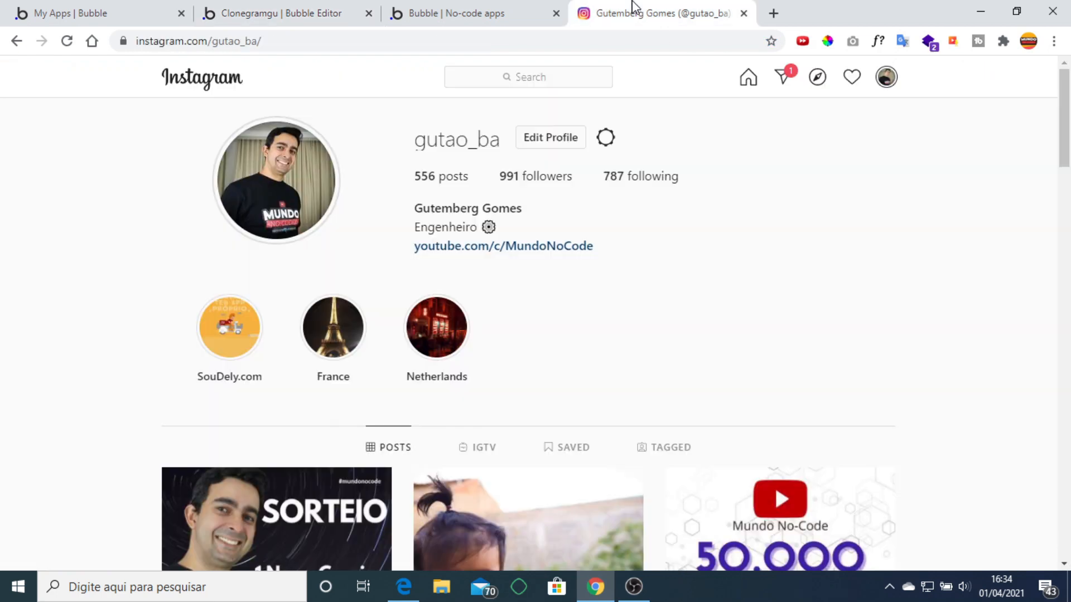
click(296, 12)
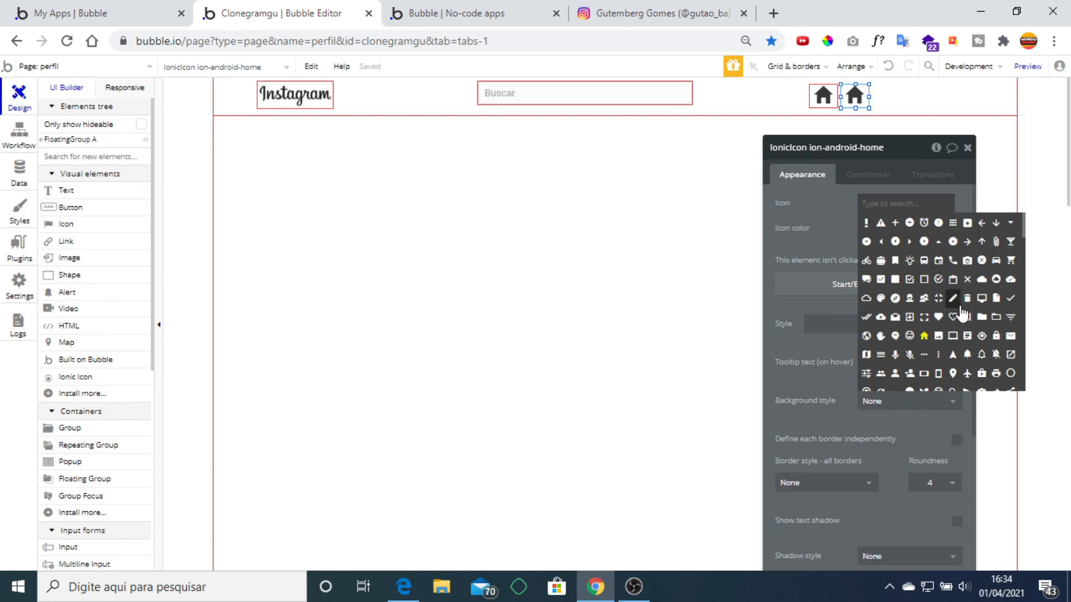
scroll(971, 323, down, 2)
scroll(970, 324, down, 2)
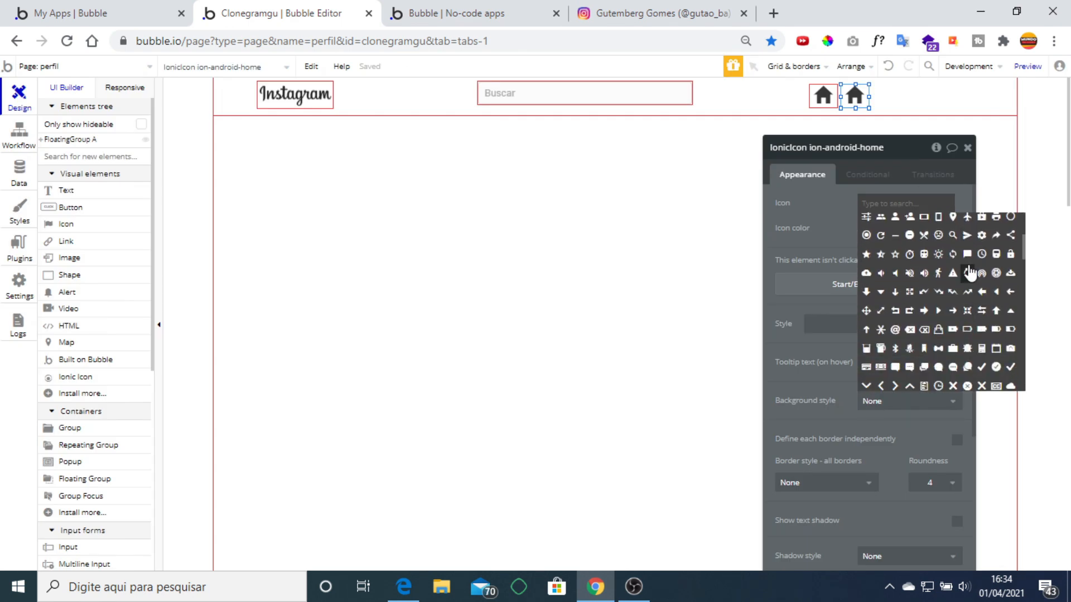
click(967, 234)
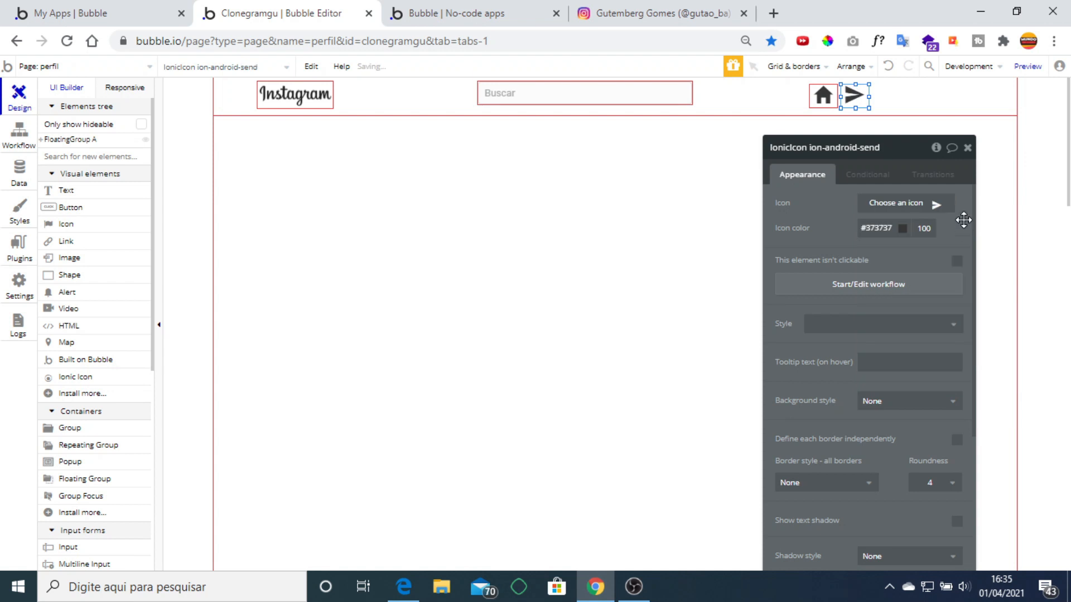
click(967, 147)
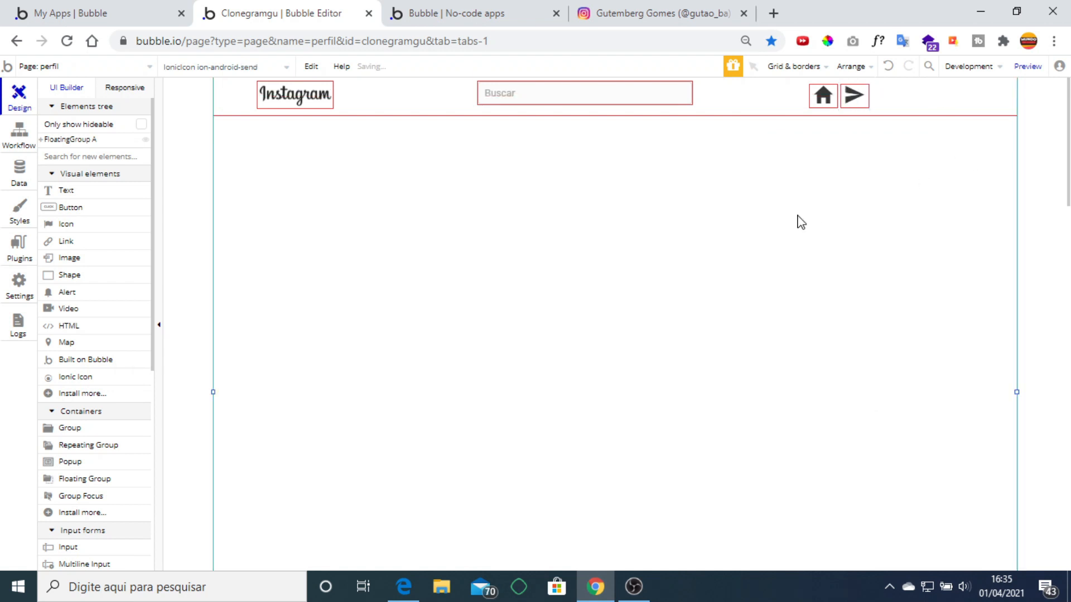
click(659, 168)
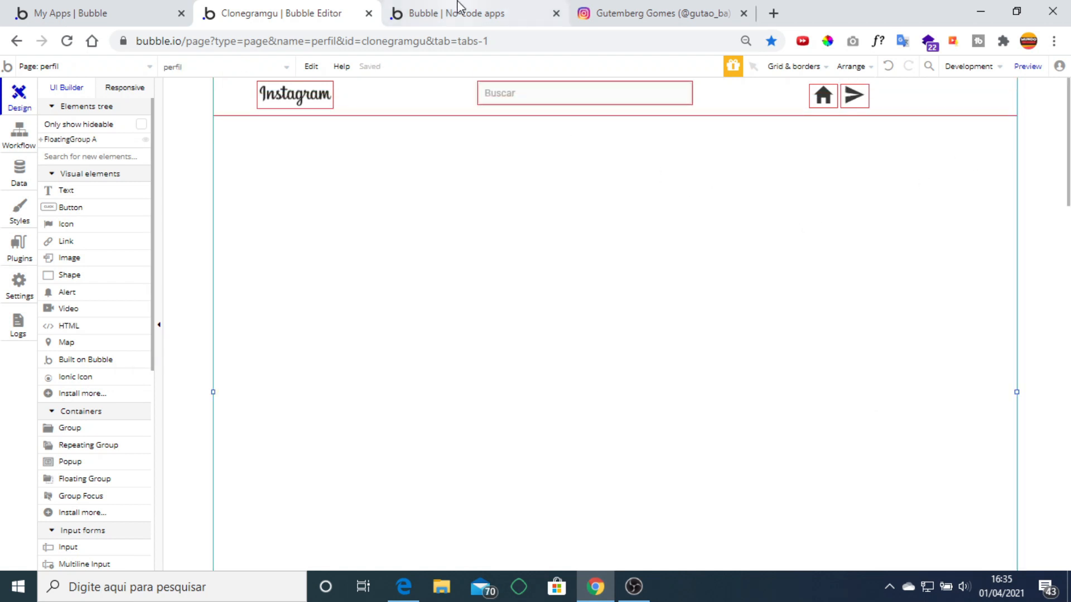
click(467, 13)
click(649, 6)
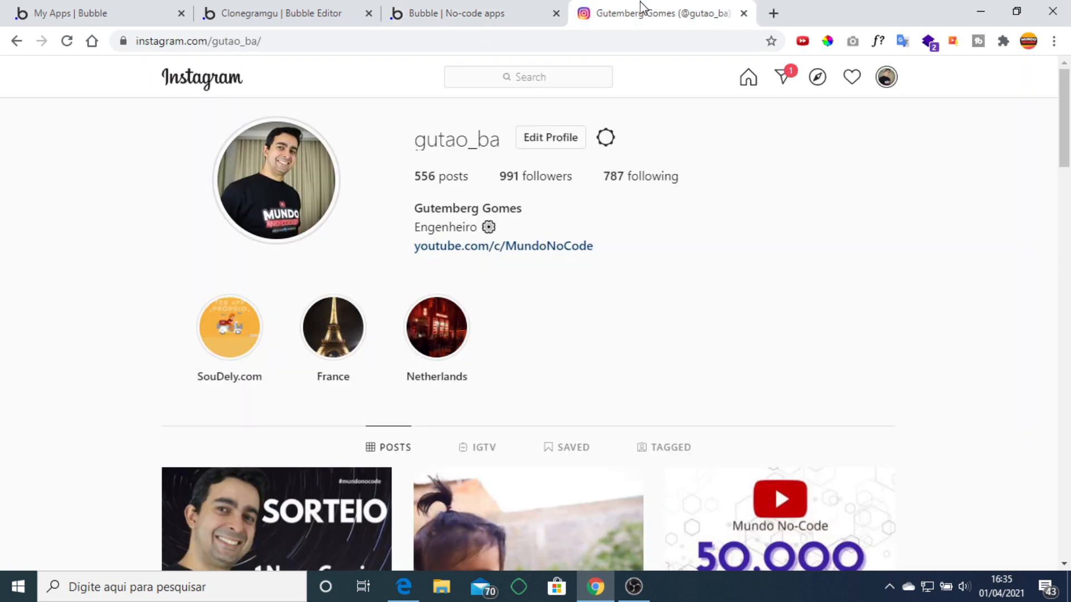
click(311, 16)
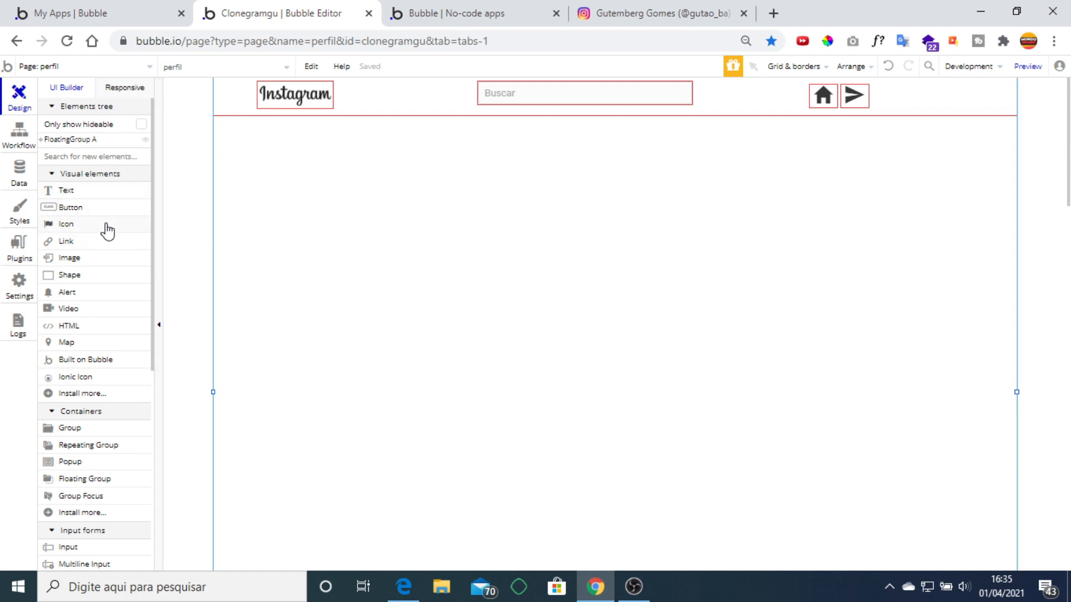
Draw a square image element, Image B, below the header, then bring up the perfil page's settings.
scroll(108, 233, down, 3)
scroll(108, 232, up, 3)
click(94, 259)
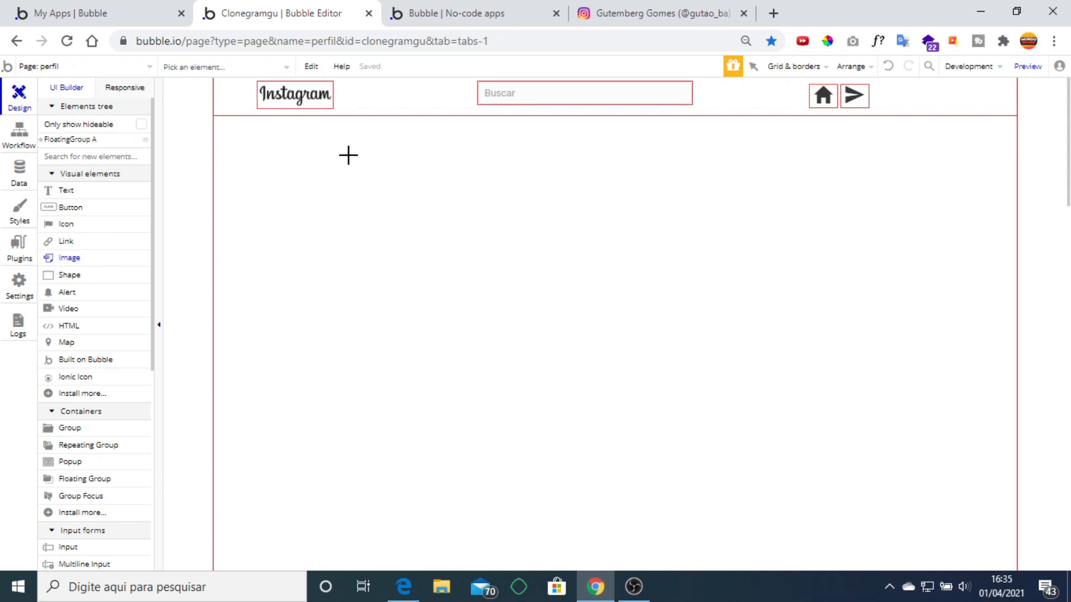
drag(346, 152, 454, 254)
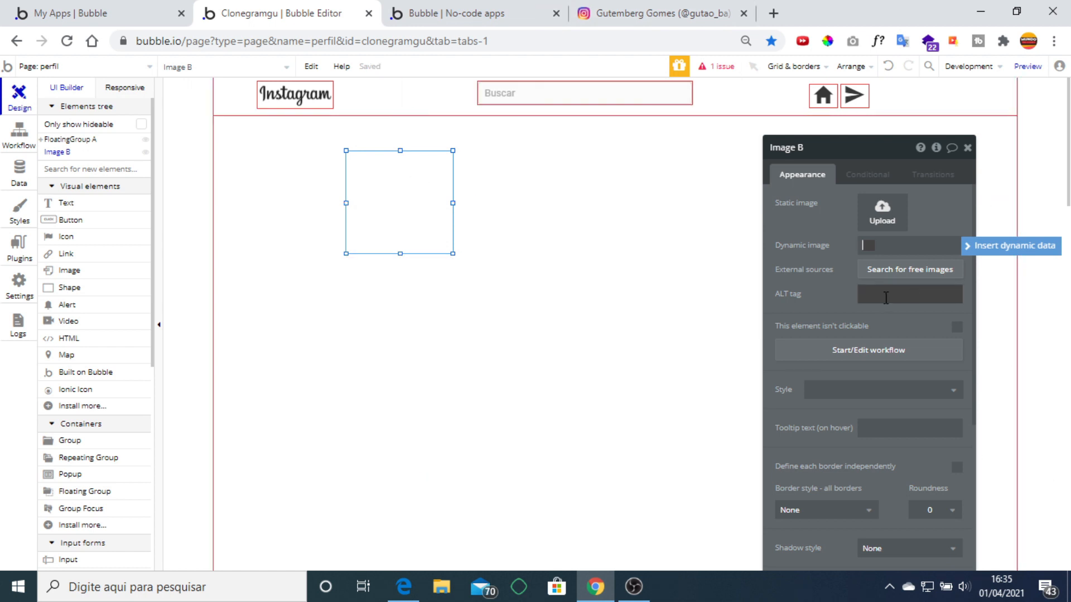
scroll(884, 311, down, 3)
scroll(882, 305, up, 3)
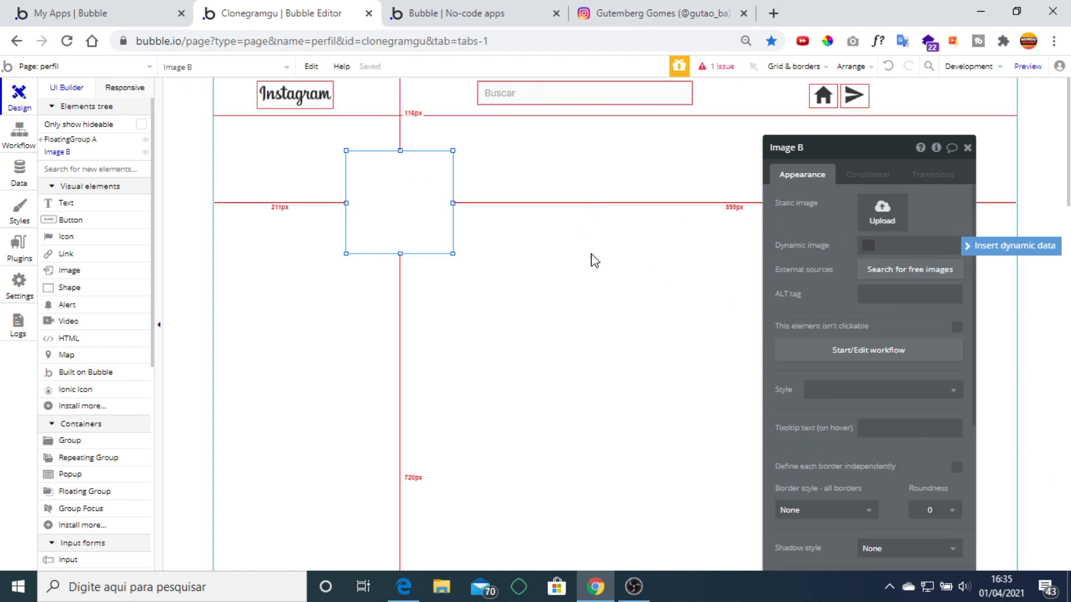
click(264, 340)
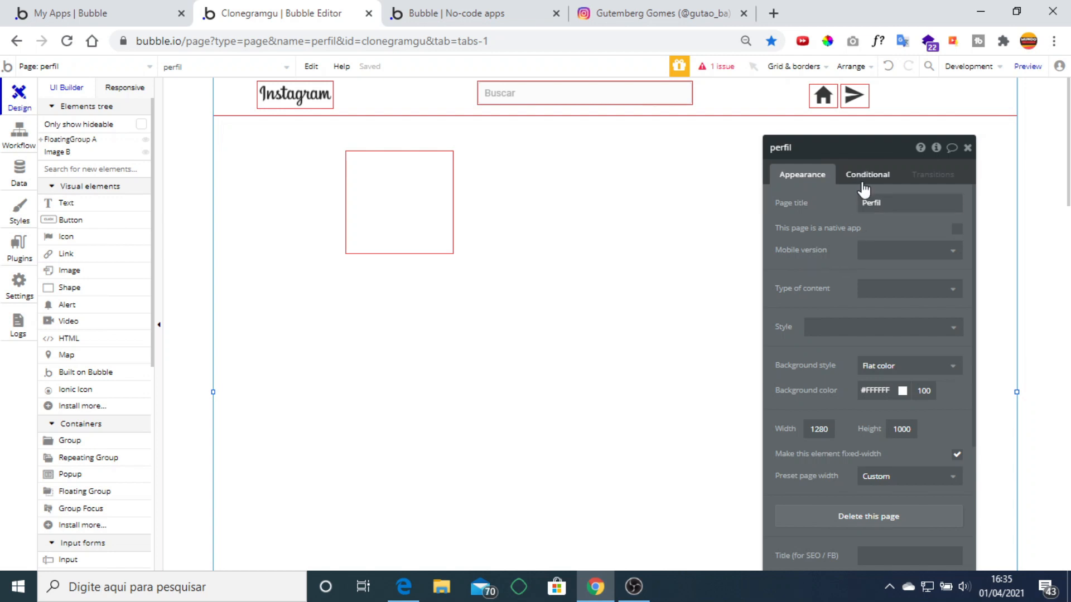
Set the perfil page's Type of content to User, leaving the URL backup field empty.
click(918, 296)
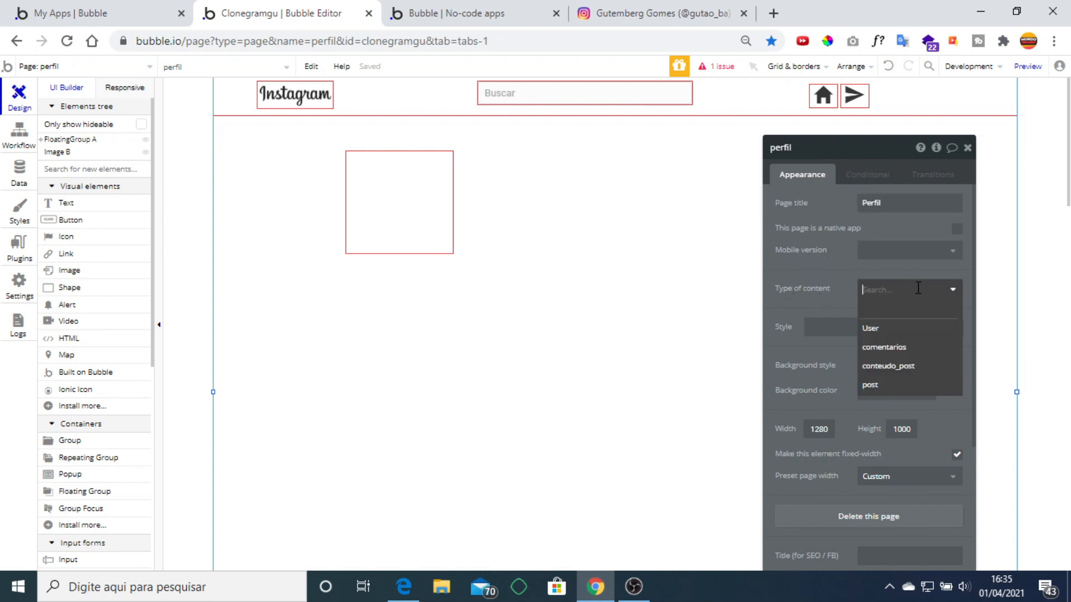
click(909, 330)
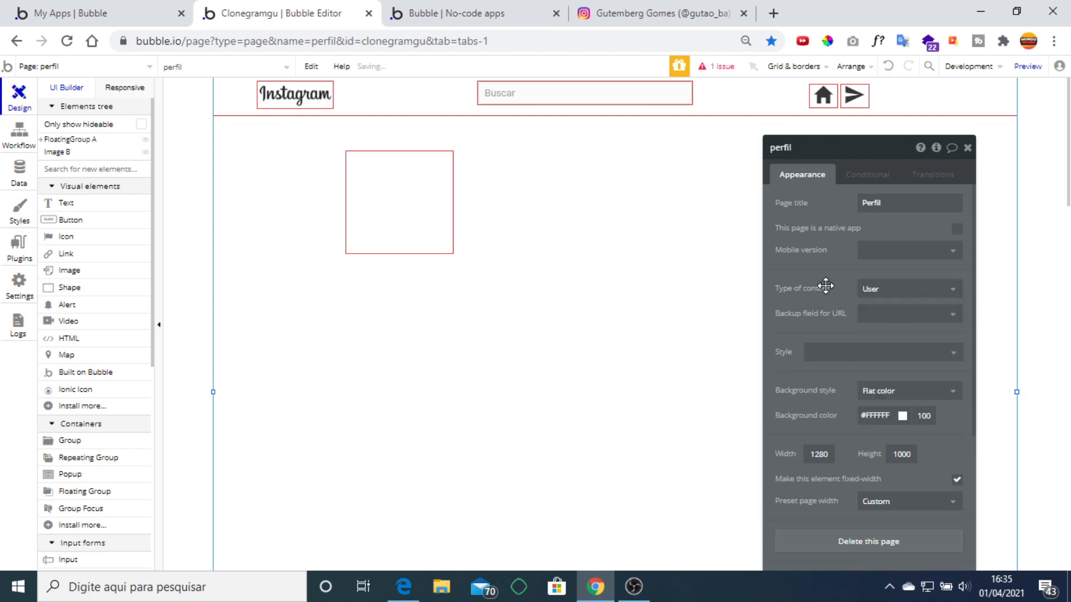
click(890, 315)
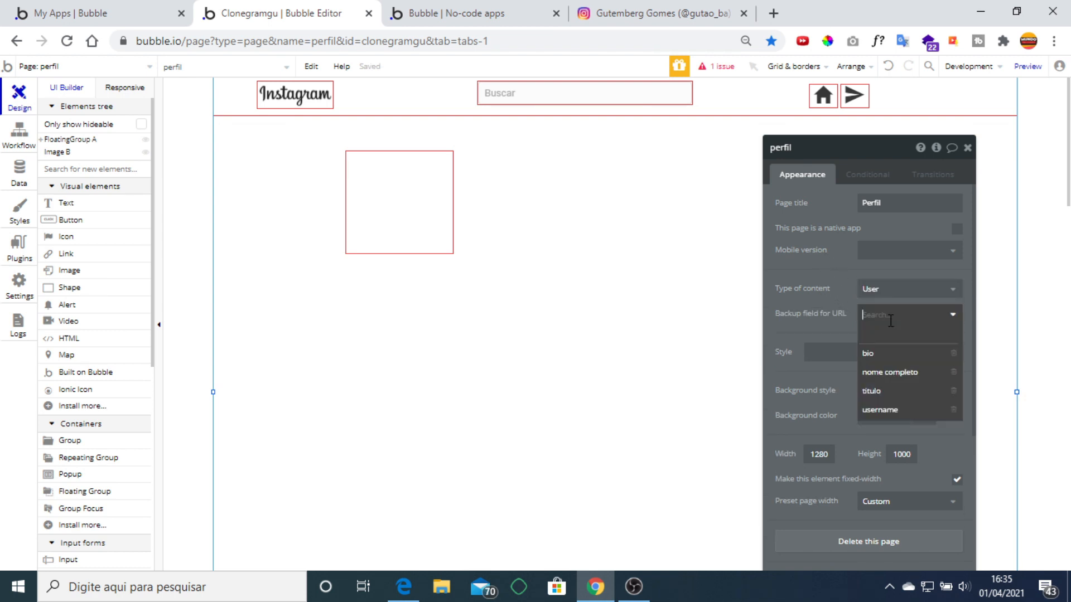
click(819, 273)
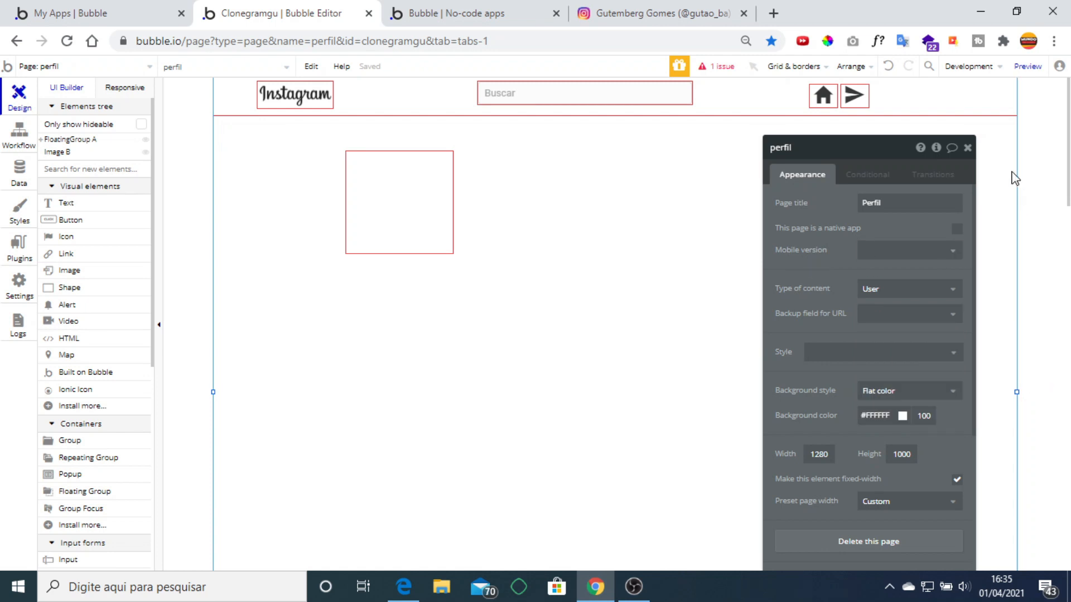
click(967, 149)
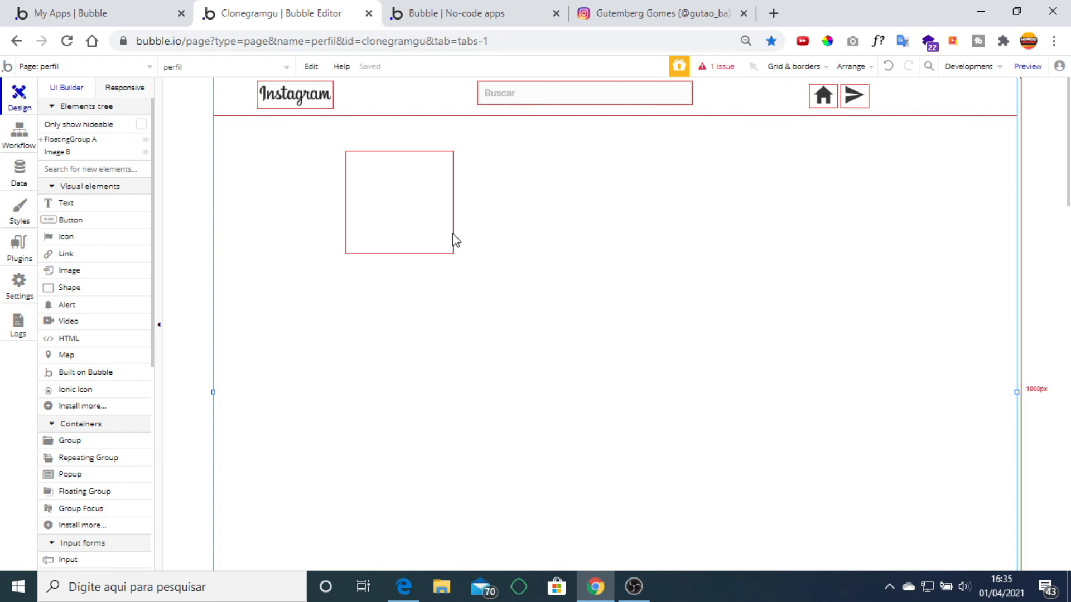
Open Image B's properties to insert dynamic data, leaving the page's mobile version unset.
click(405, 190)
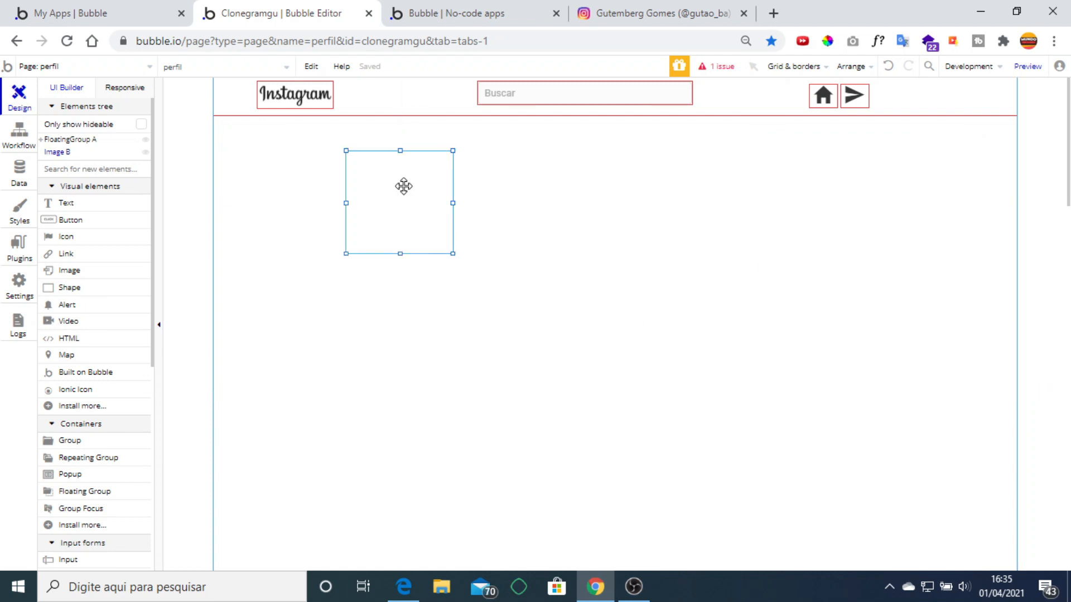
double_click(403, 186)
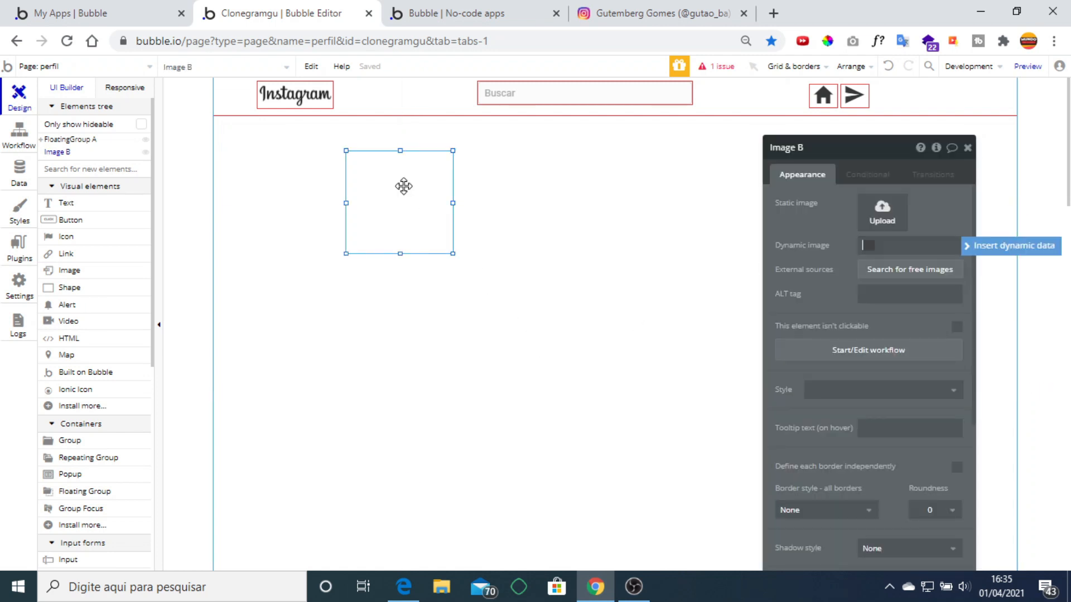
click(975, 255)
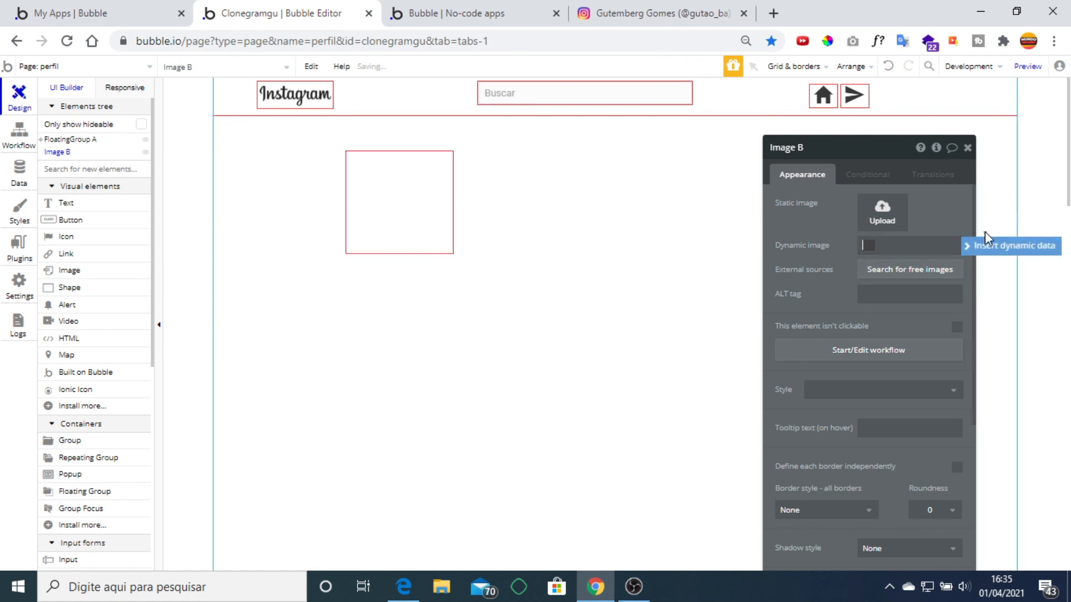
click(983, 249)
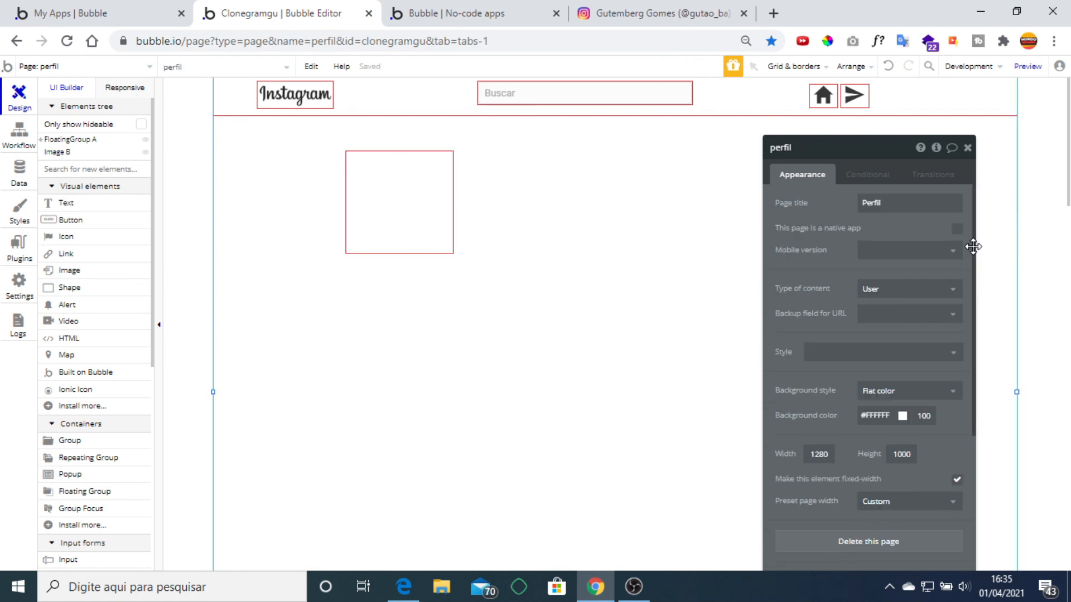
click(942, 254)
click(898, 256)
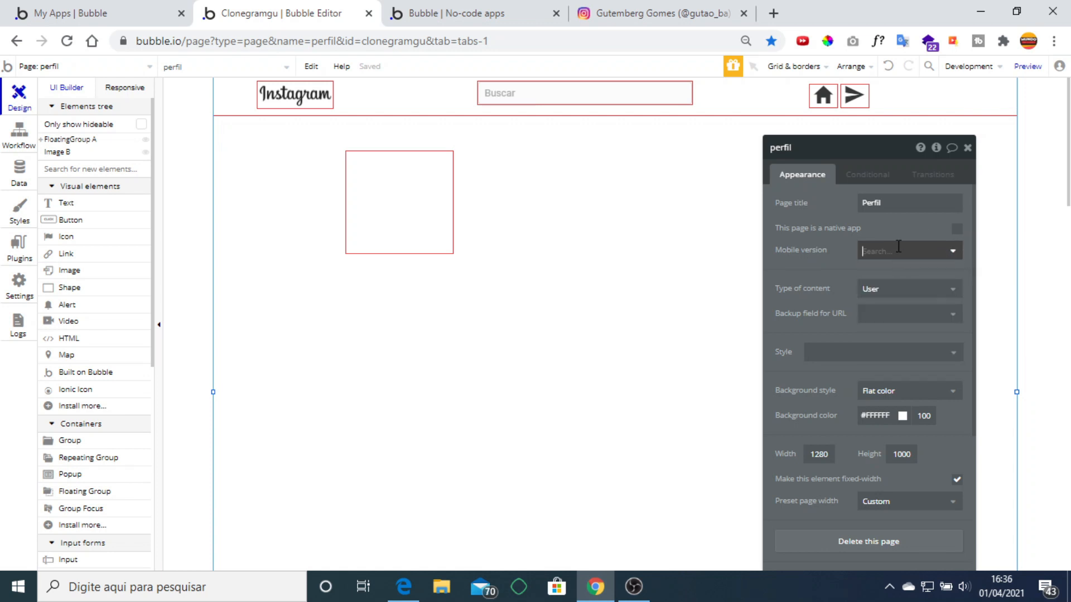
click(897, 253)
click(898, 254)
click(899, 253)
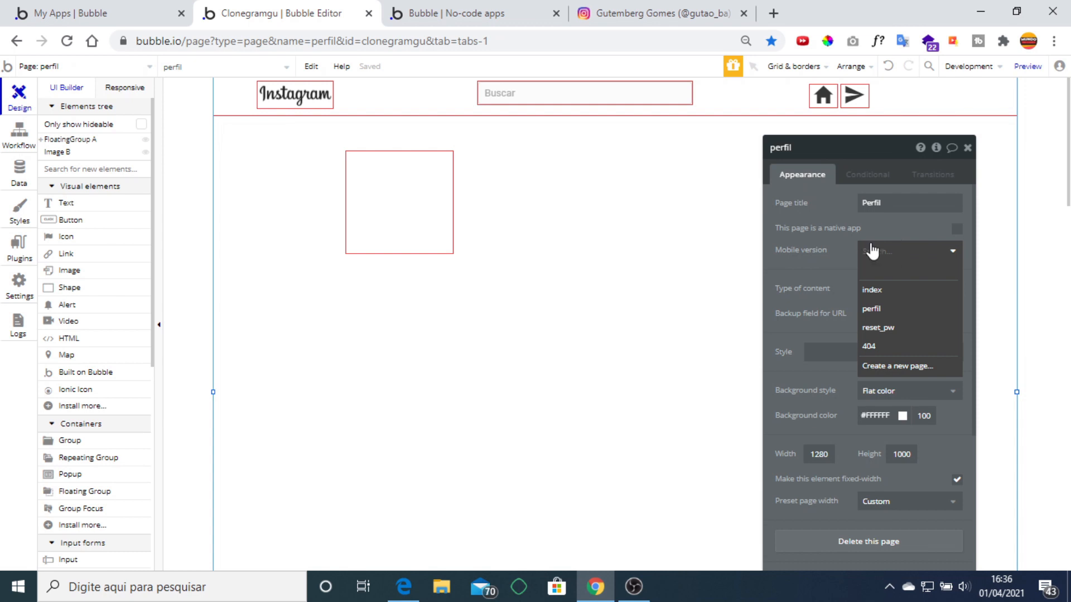
click(392, 224)
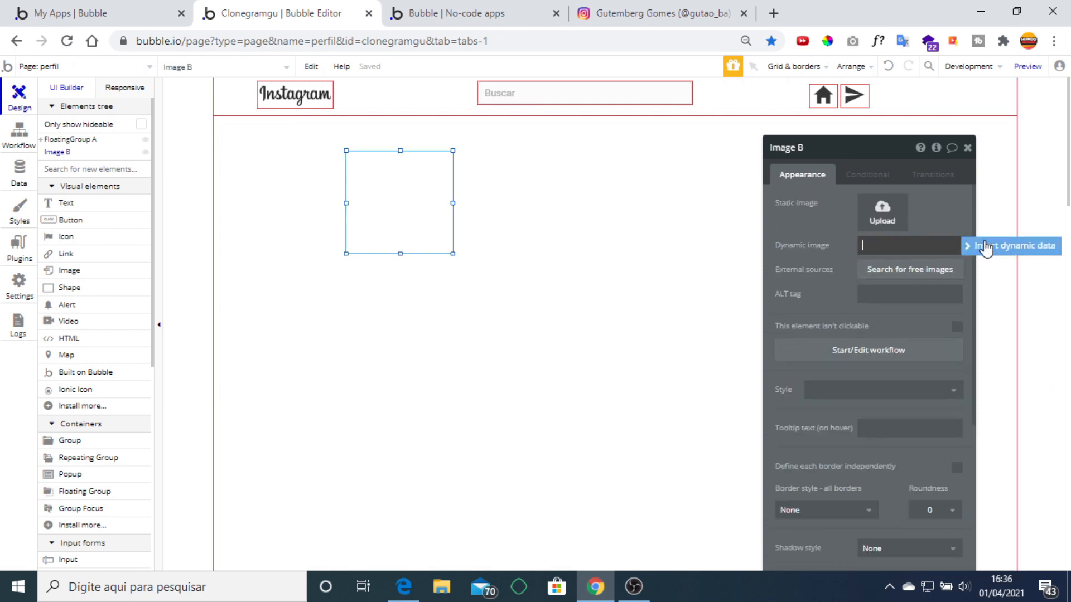
Set Image B's dynamic image to Current Page User's foto do perfil and close its editor.
click(912, 245)
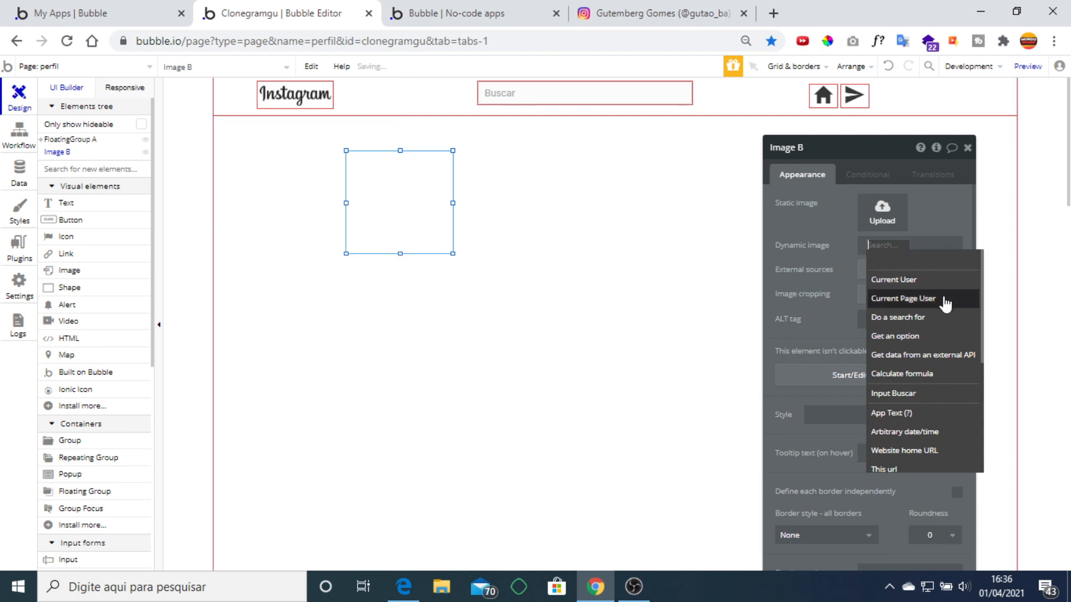
click(946, 301)
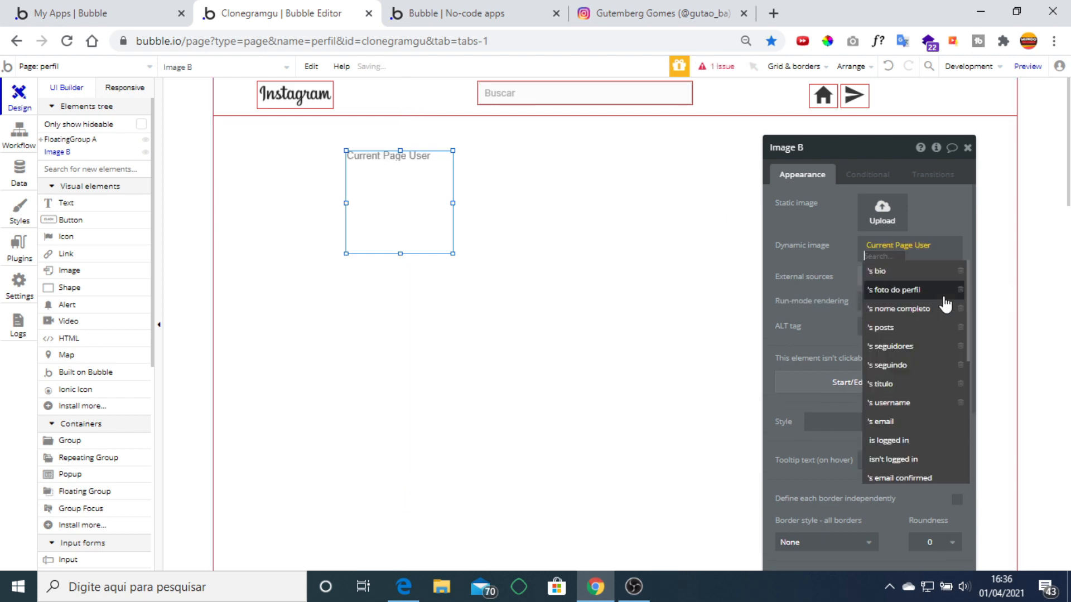
click(933, 290)
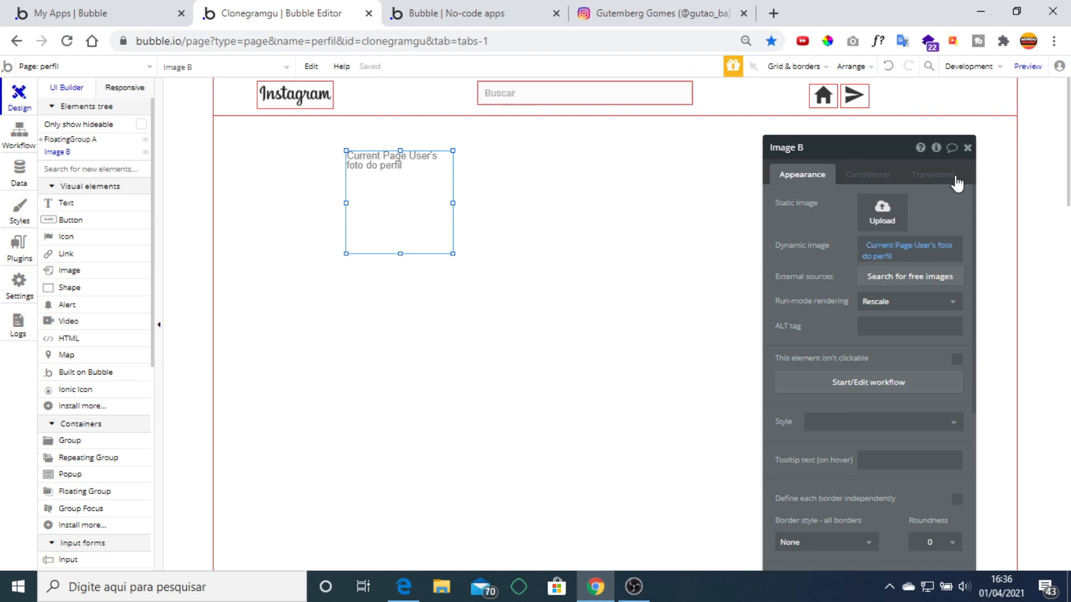
click(967, 148)
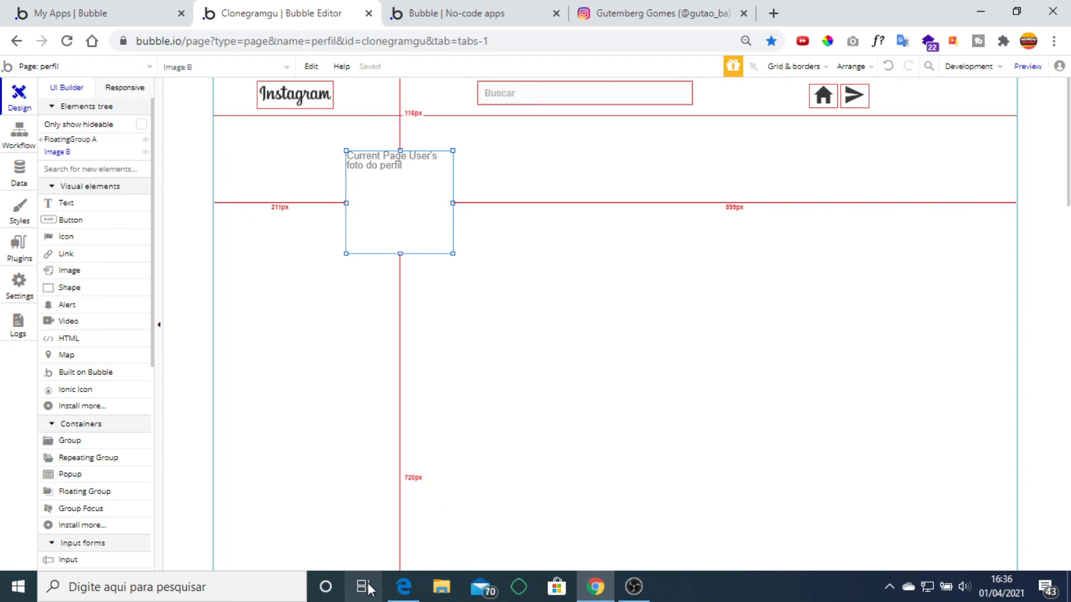
Check the PDF tutorial, then view the User type's fields under Data types.
click(403, 586)
scroll(423, 391, up, 5)
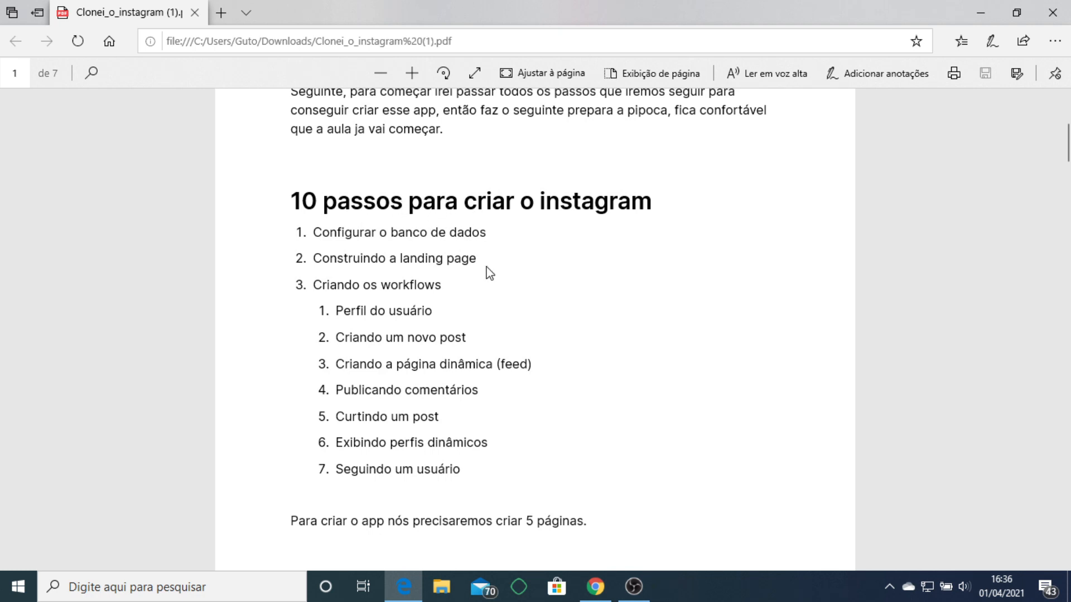
click(605, 581)
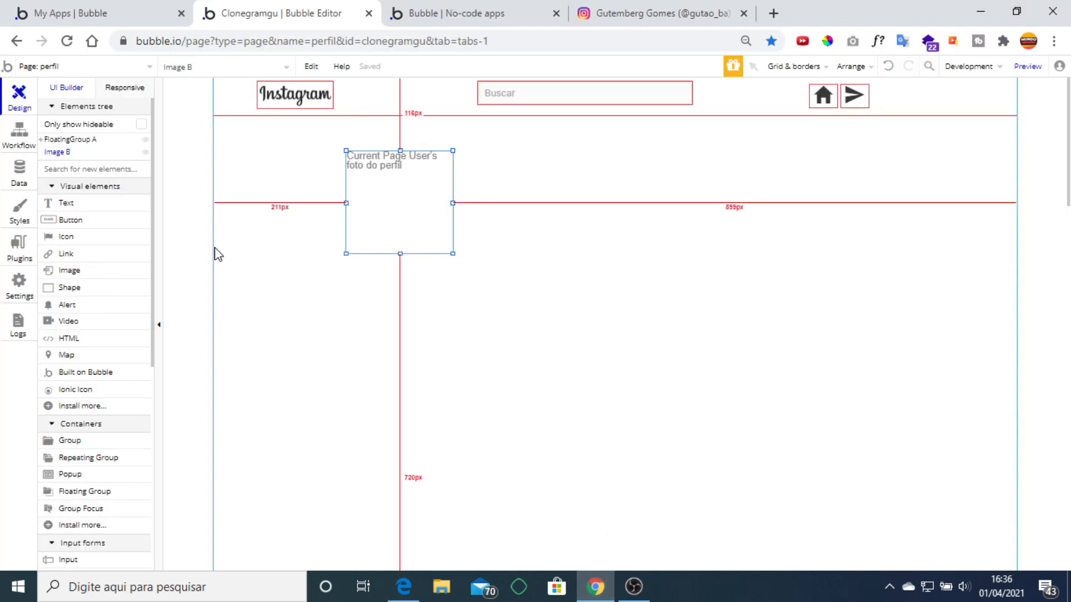
click(26, 180)
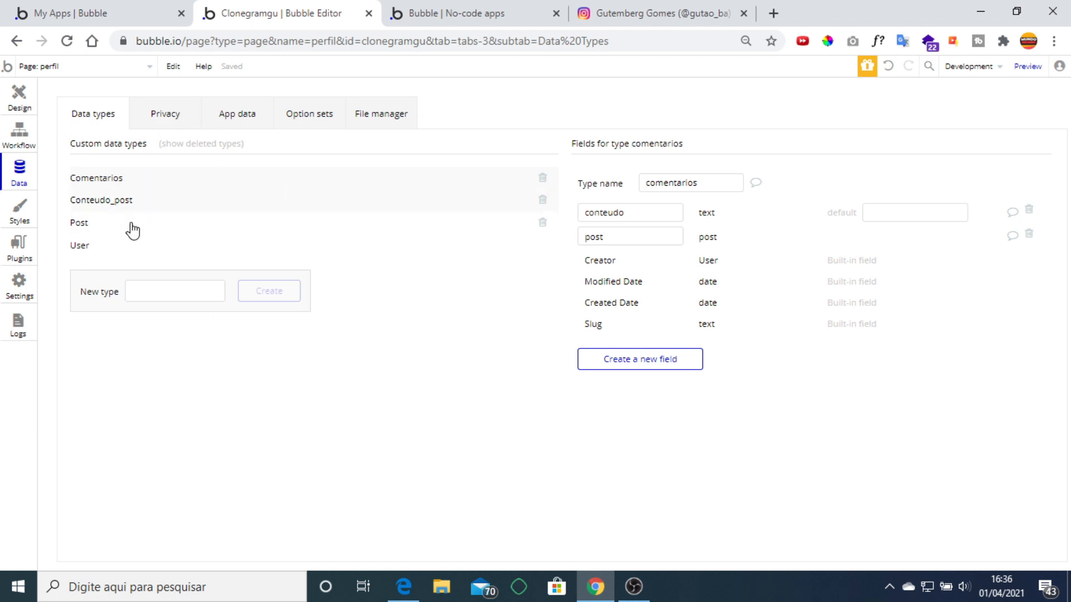
click(87, 251)
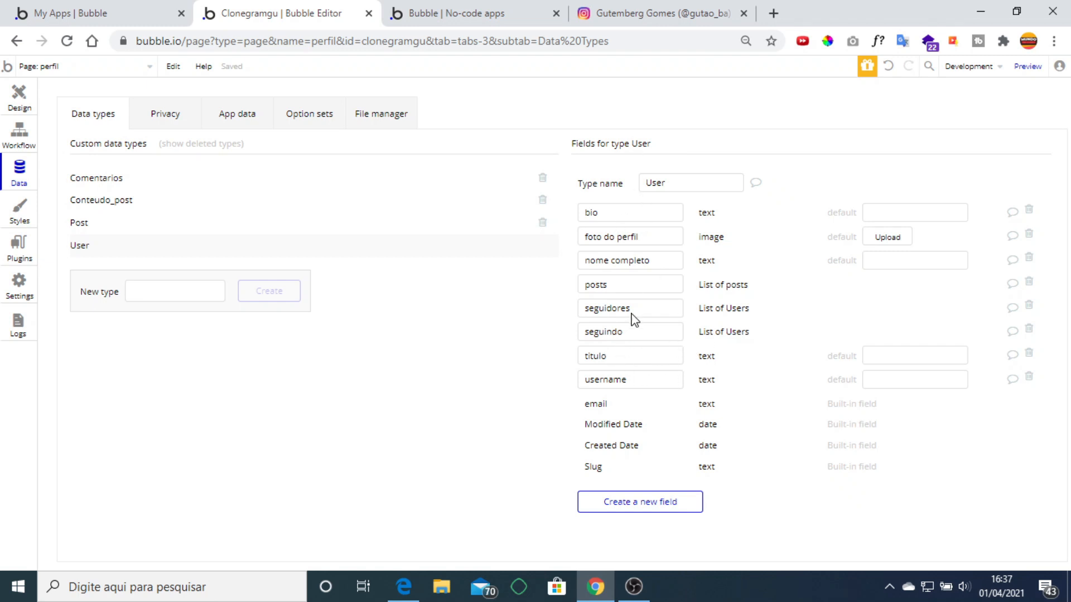
Review the Post, Conteudo_post and Comentarios data type fields, then bring up the Clonei_o_instagram PDF.
click(100, 228)
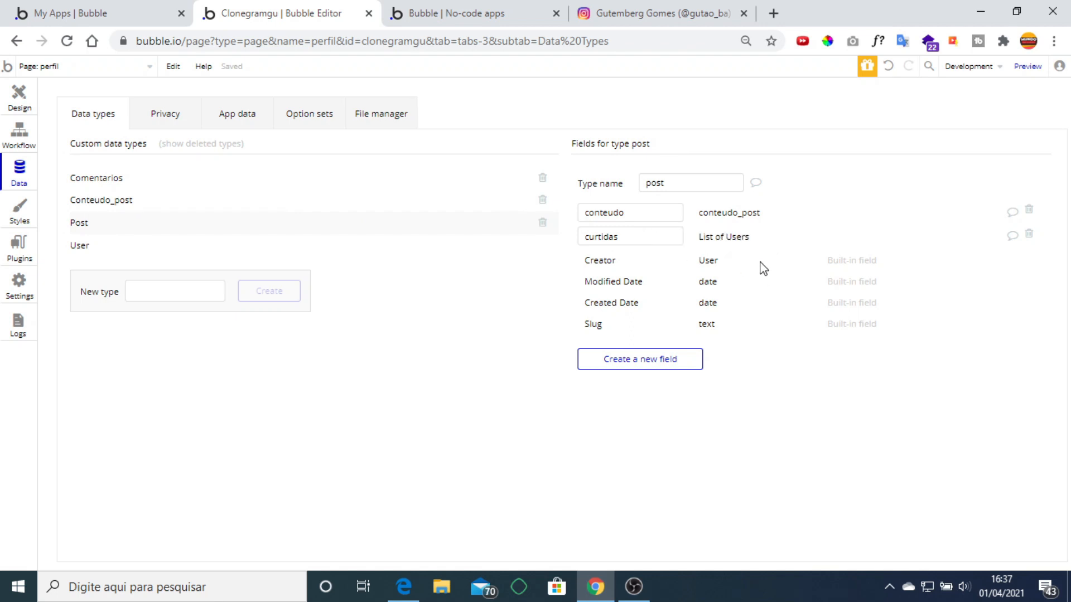
click(120, 205)
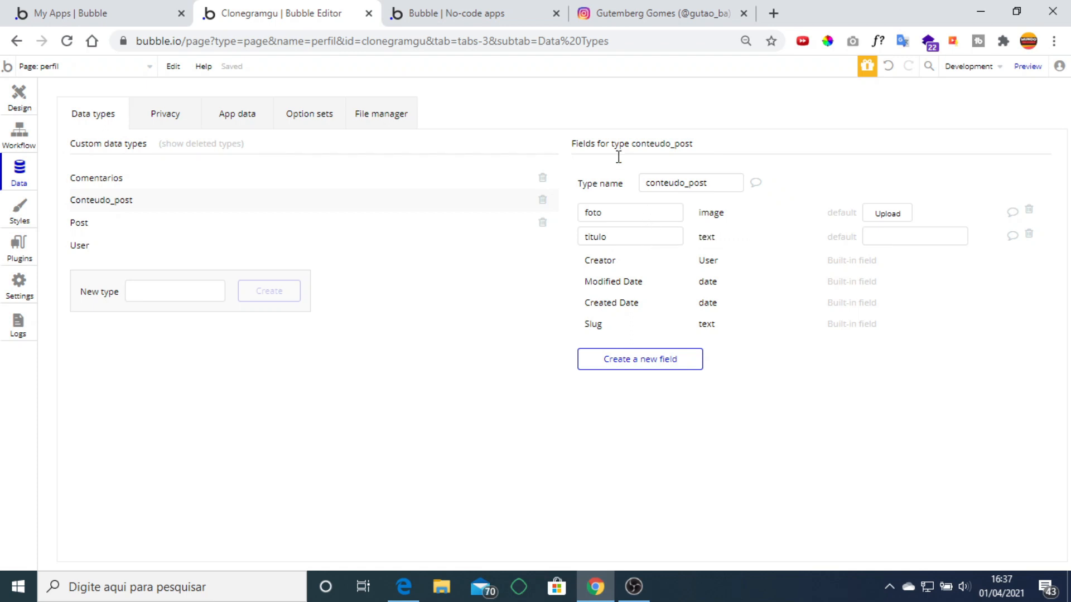
click(89, 223)
click(115, 180)
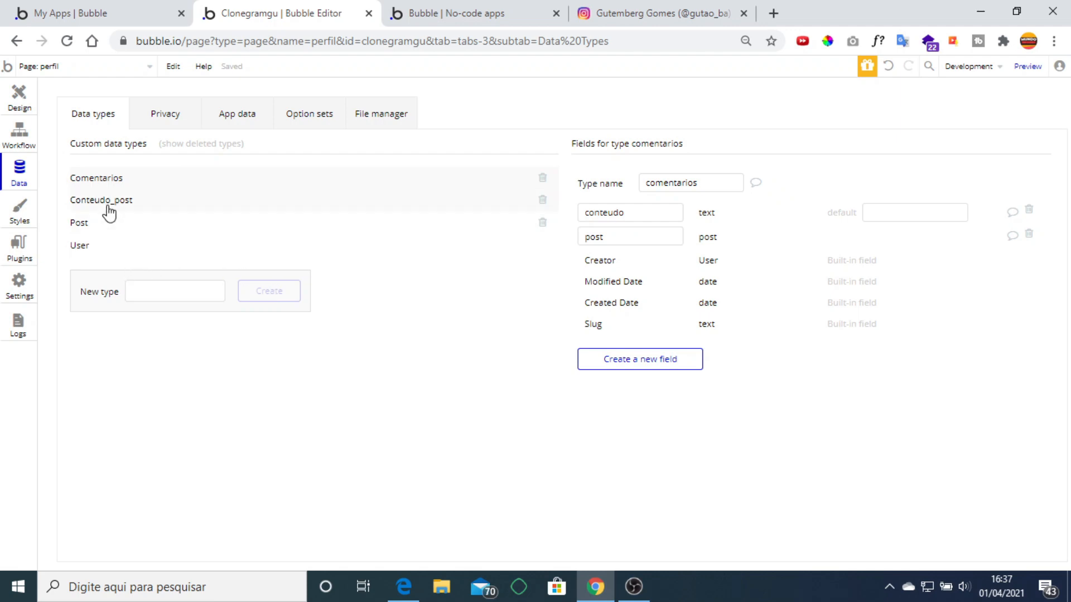
click(403, 587)
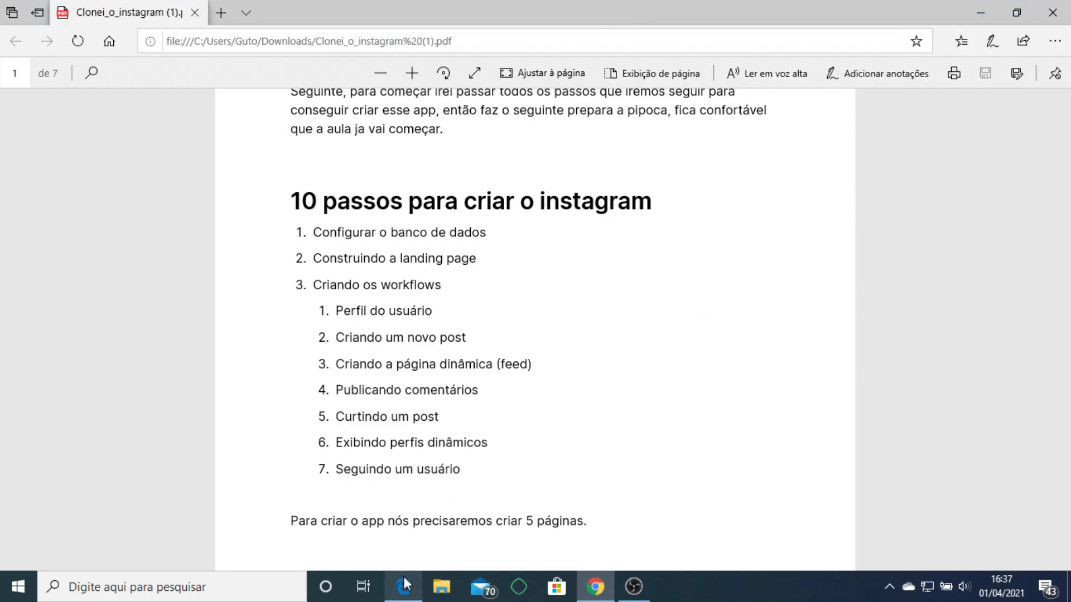
Read the PDF's User, Post, Conteudo_post and Comentários field tables, then go back to Bubble.
scroll(362, 226, down, 20)
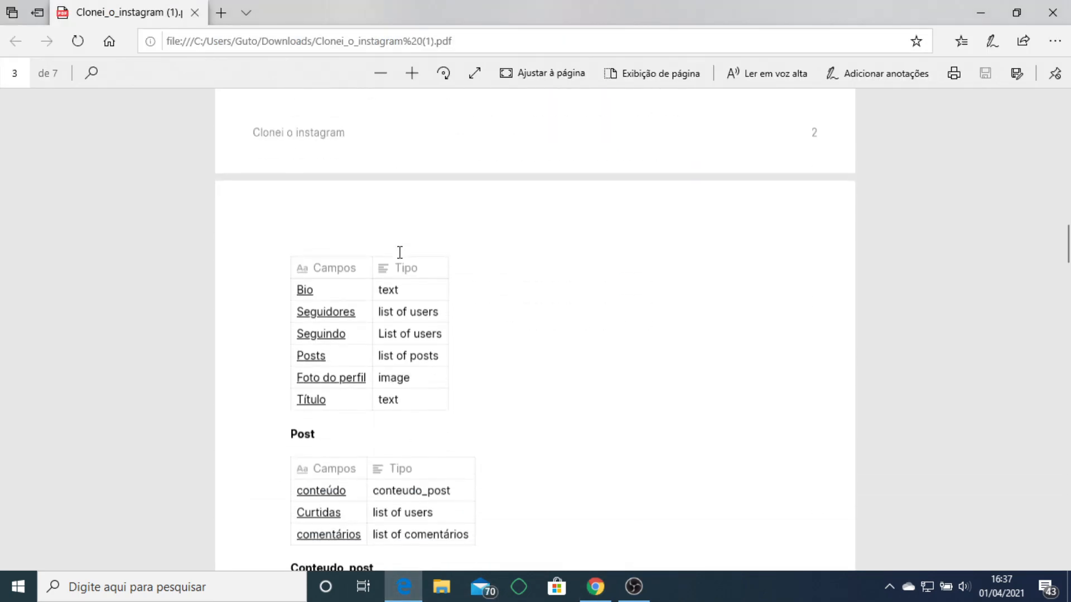
scroll(422, 232, up, 3)
scroll(435, 312, down, 2)
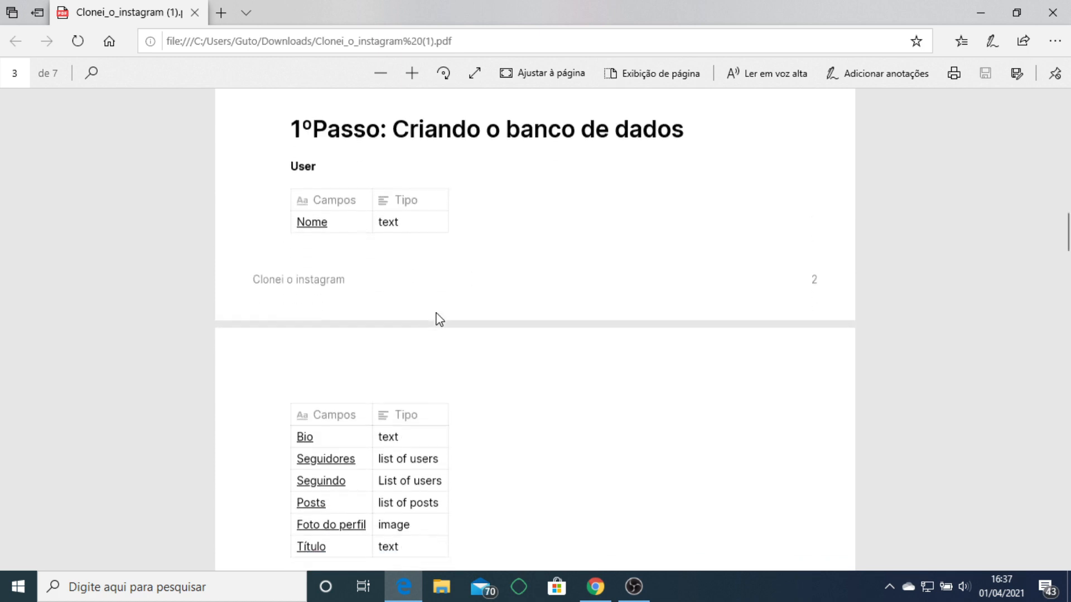
scroll(390, 318, down, 3)
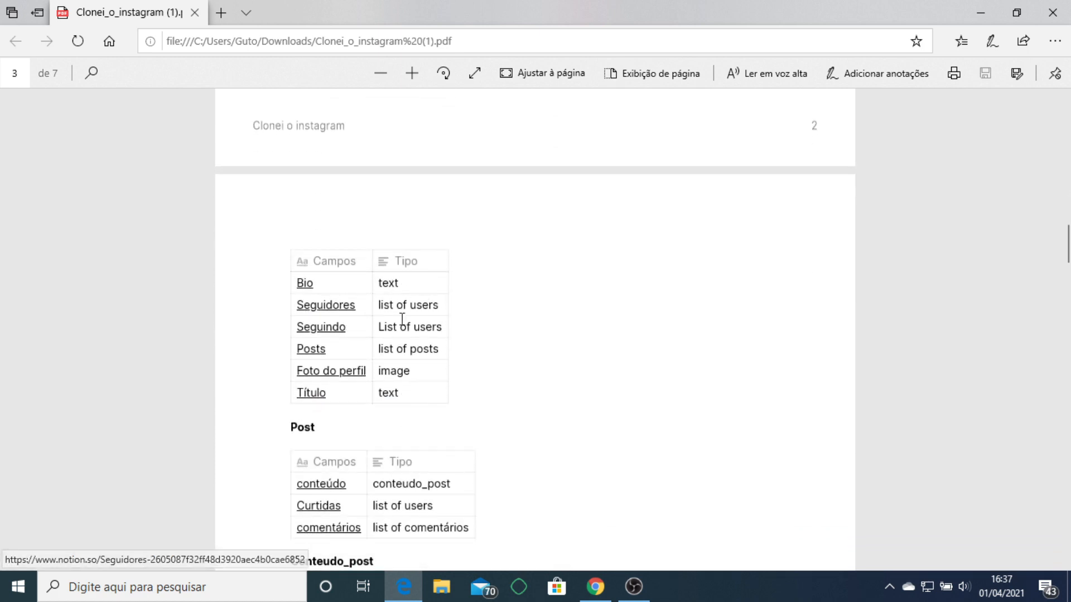
scroll(485, 394, down, 2)
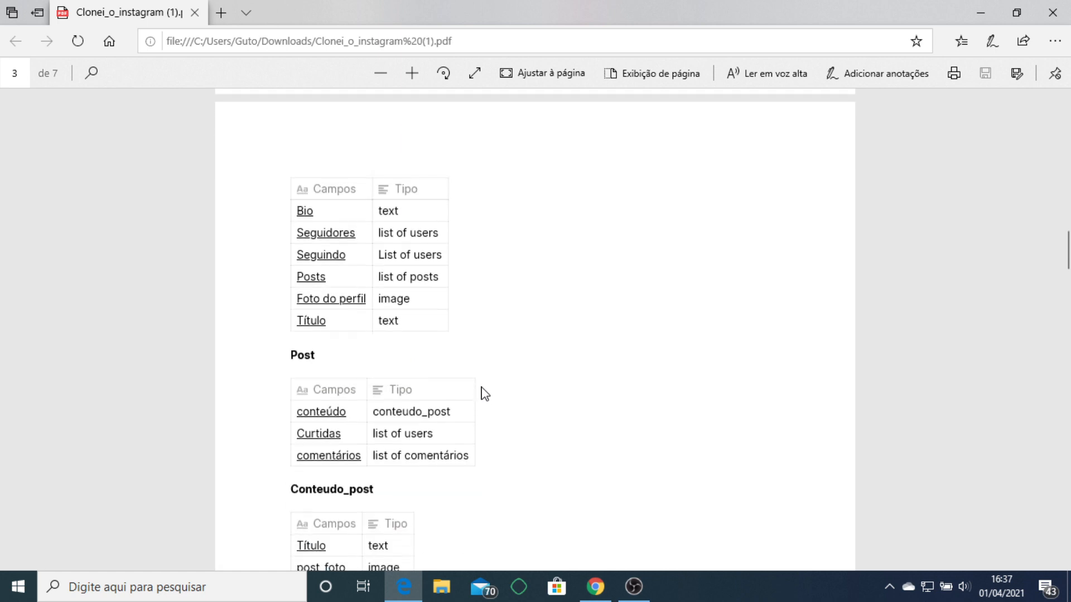
scroll(440, 411, down, 2)
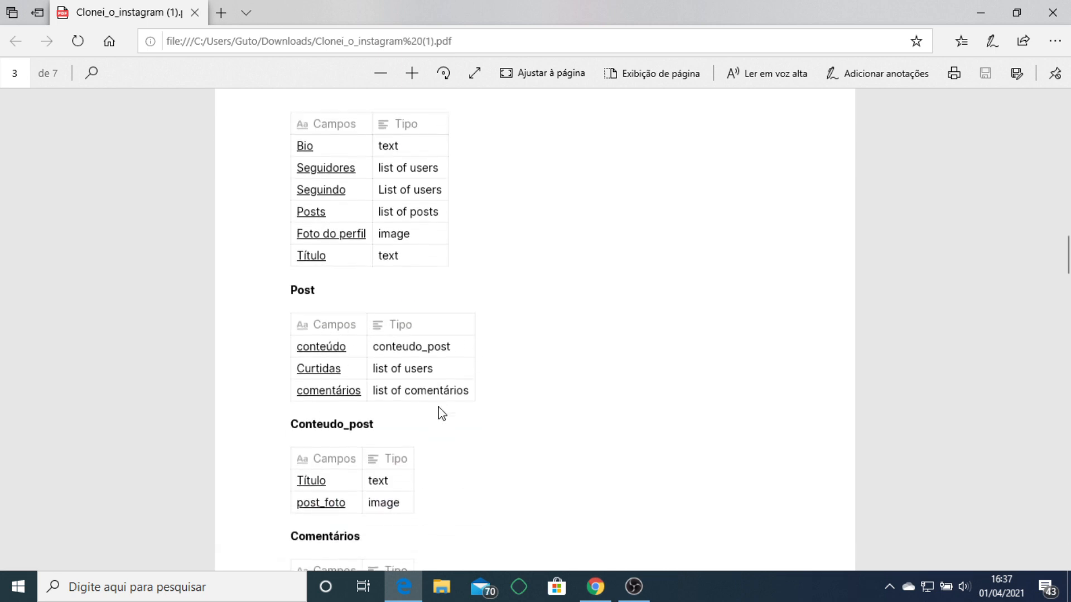
scroll(424, 418, down, 2)
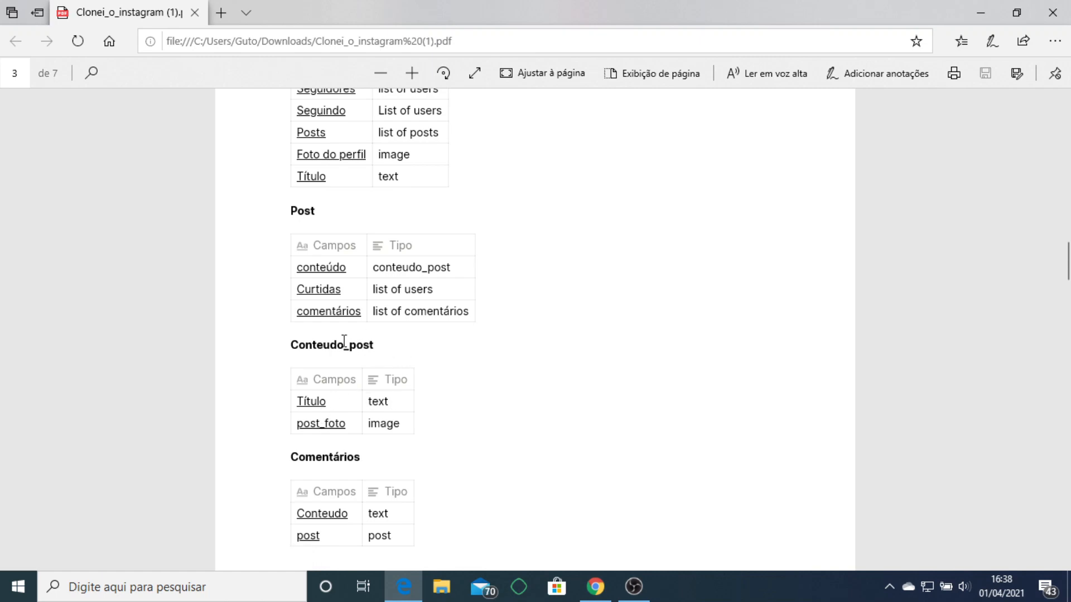
scroll(337, 399, down, 4)
scroll(456, 310, up, 10)
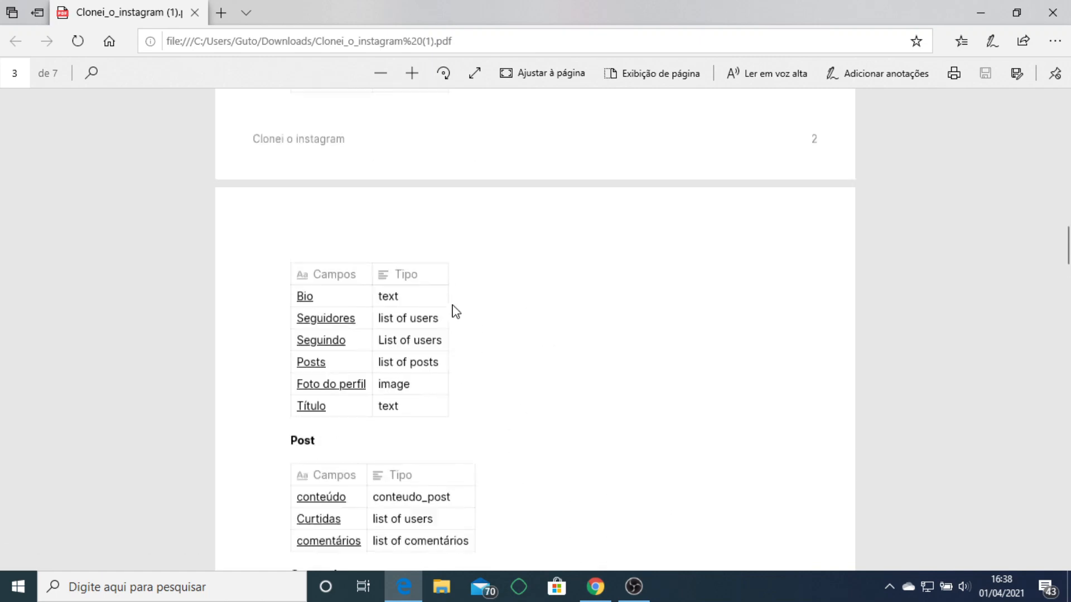
scroll(455, 310, up, 20)
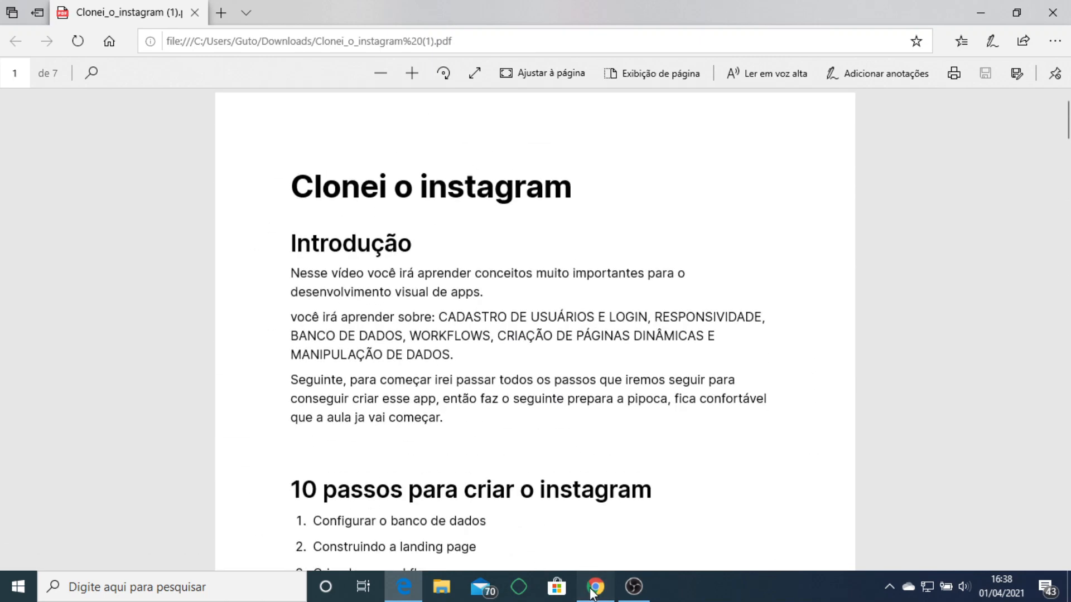
click(592, 593)
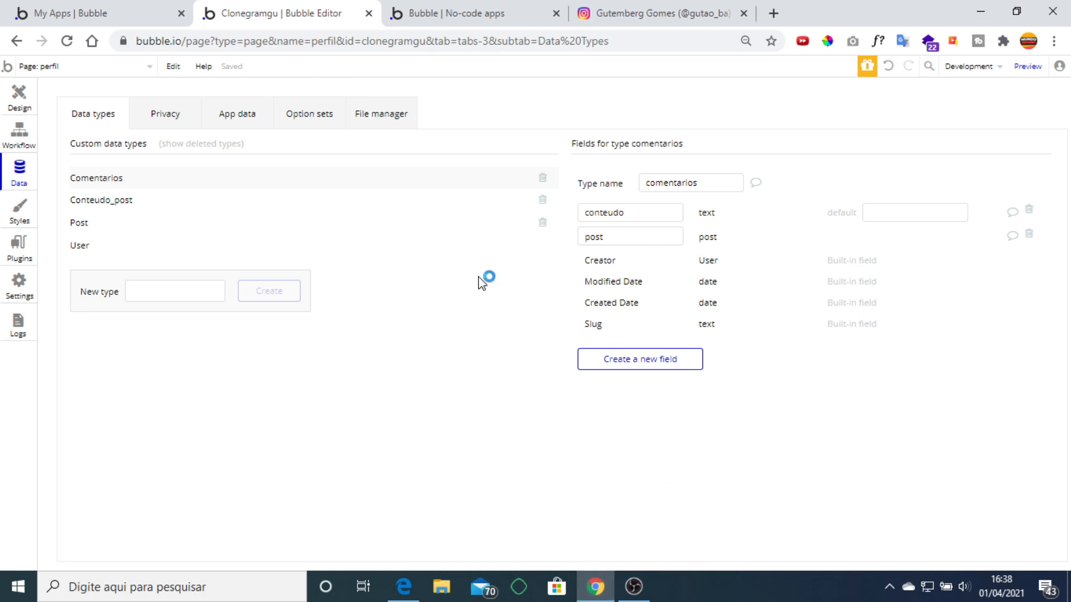
Set Image B's run-mode rendering to Stretch on the perfil page.
click(17, 106)
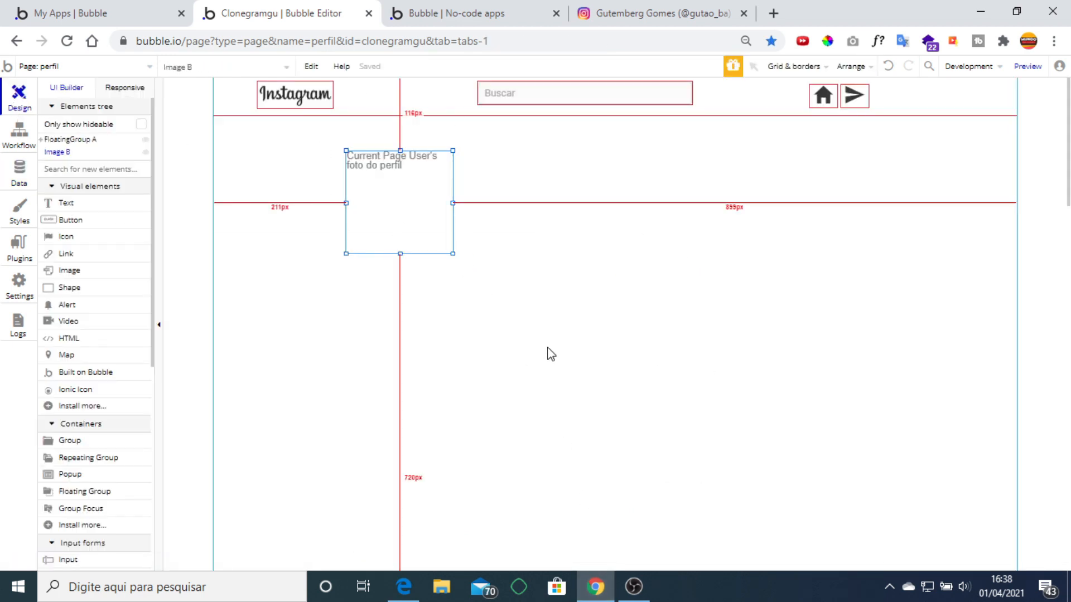
double_click(411, 194)
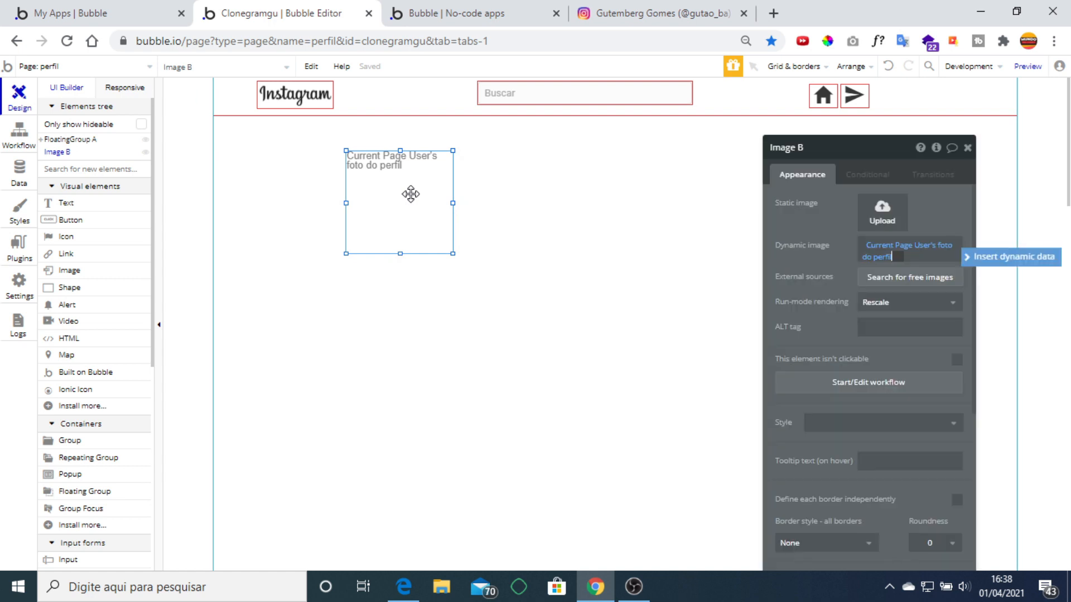
click(822, 244)
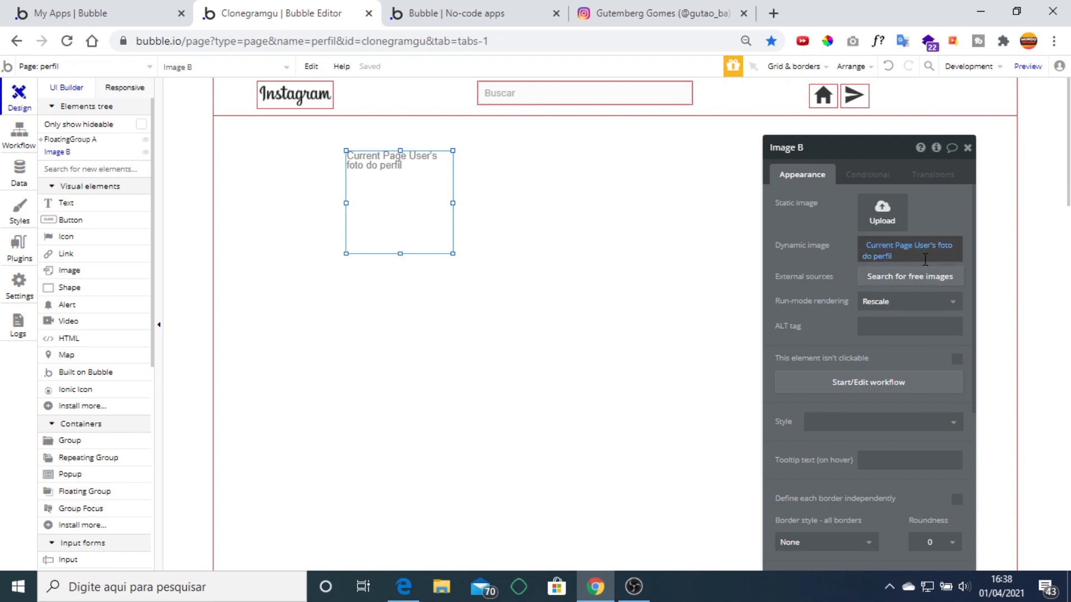
click(881, 302)
click(879, 322)
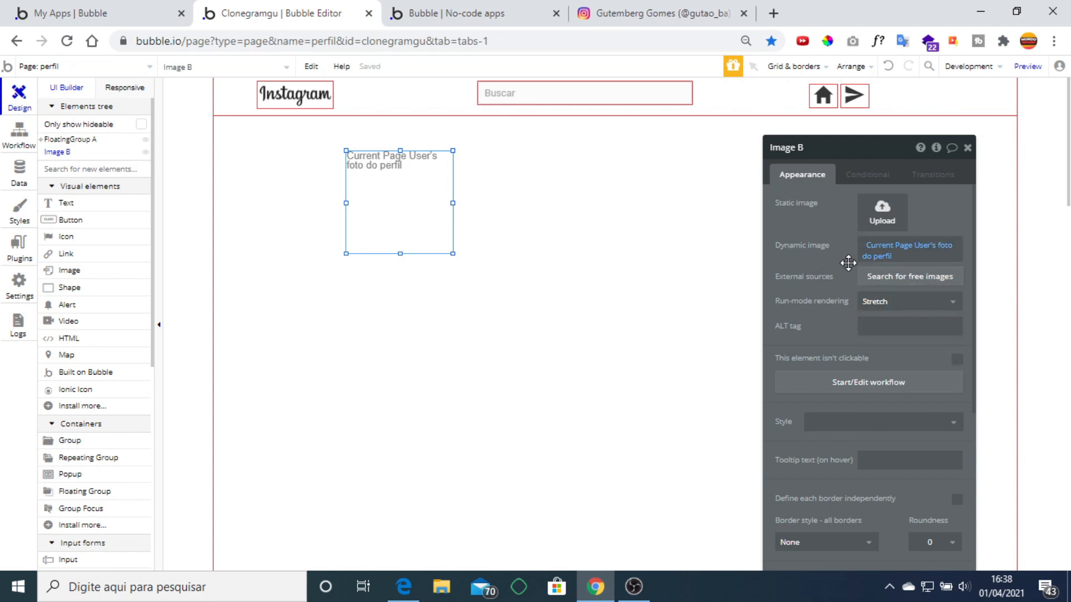
Append :processed with Imgix to the foto do perfil source with Resize by cropping.
click(891, 256)
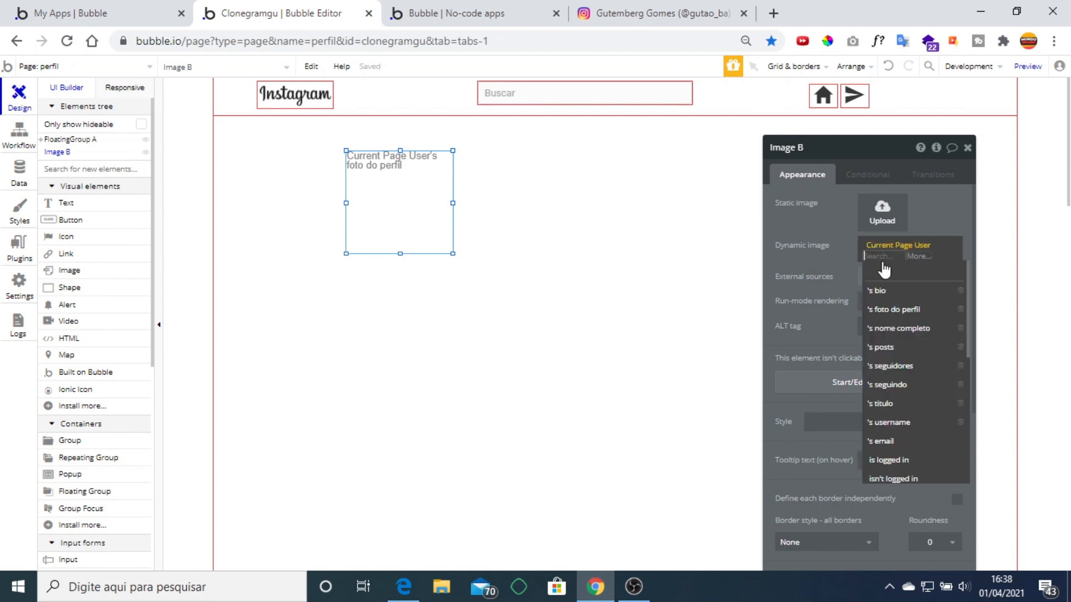
click(919, 258)
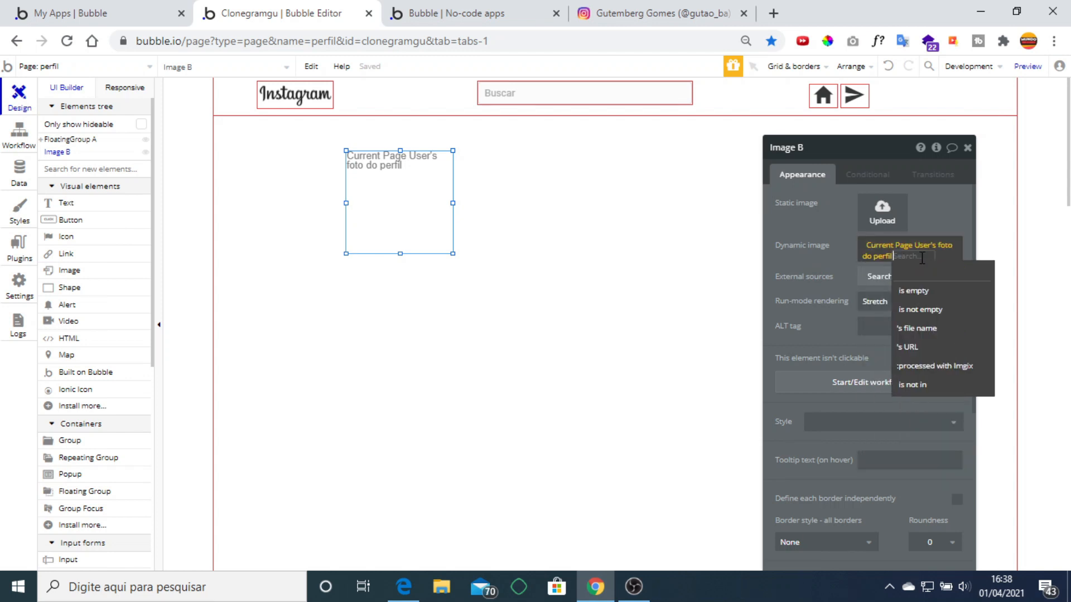
click(962, 368)
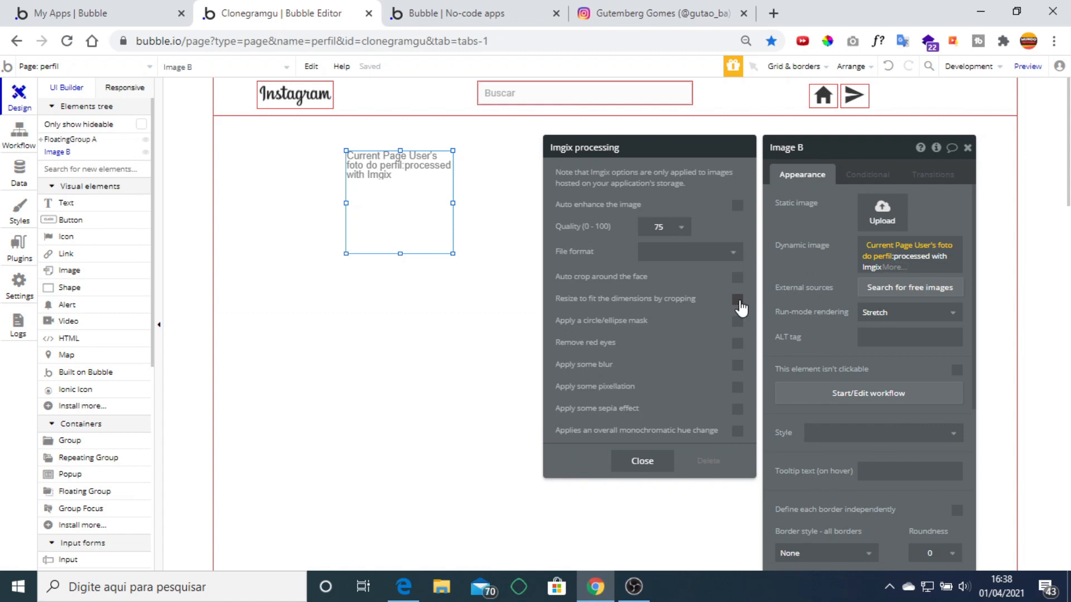
click(739, 302)
click(800, 252)
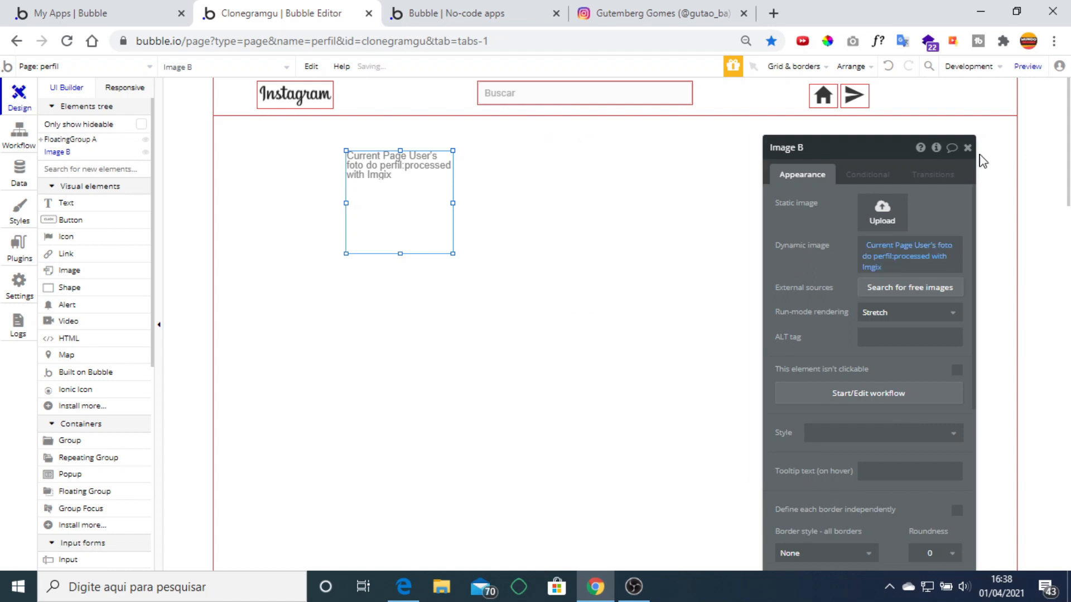
click(967, 148)
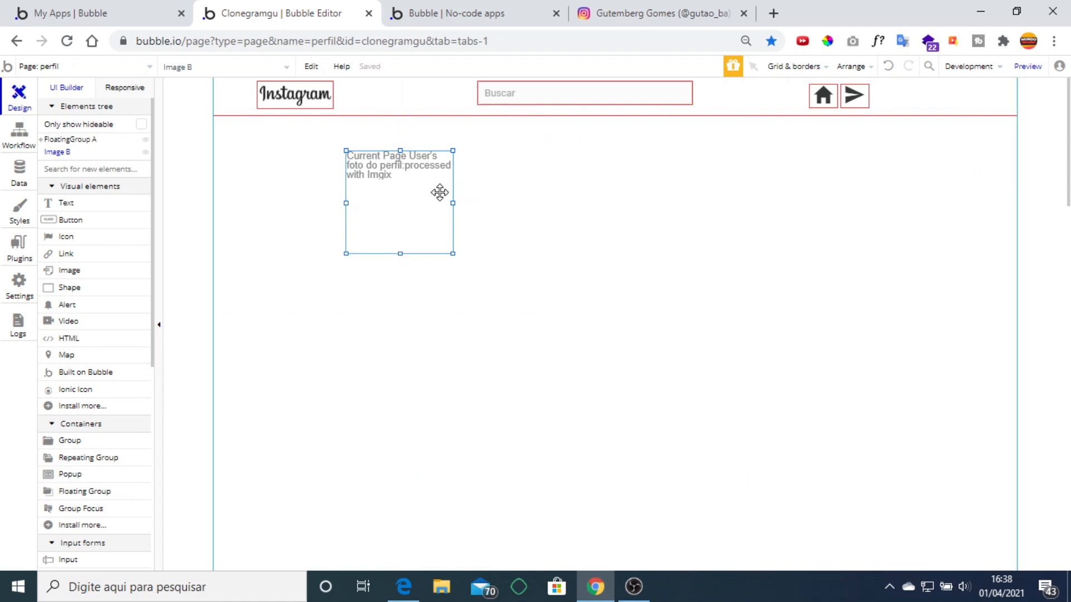
Wrap the profile image in Group A, center it horizontally, and set the group height to 182.
right_click(427, 193)
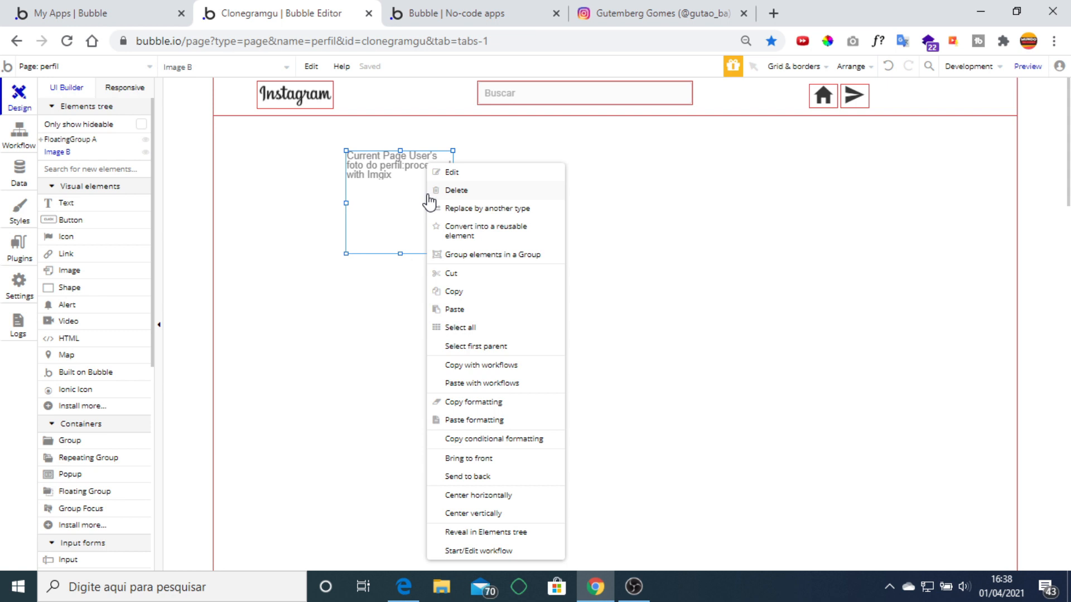
click(515, 269)
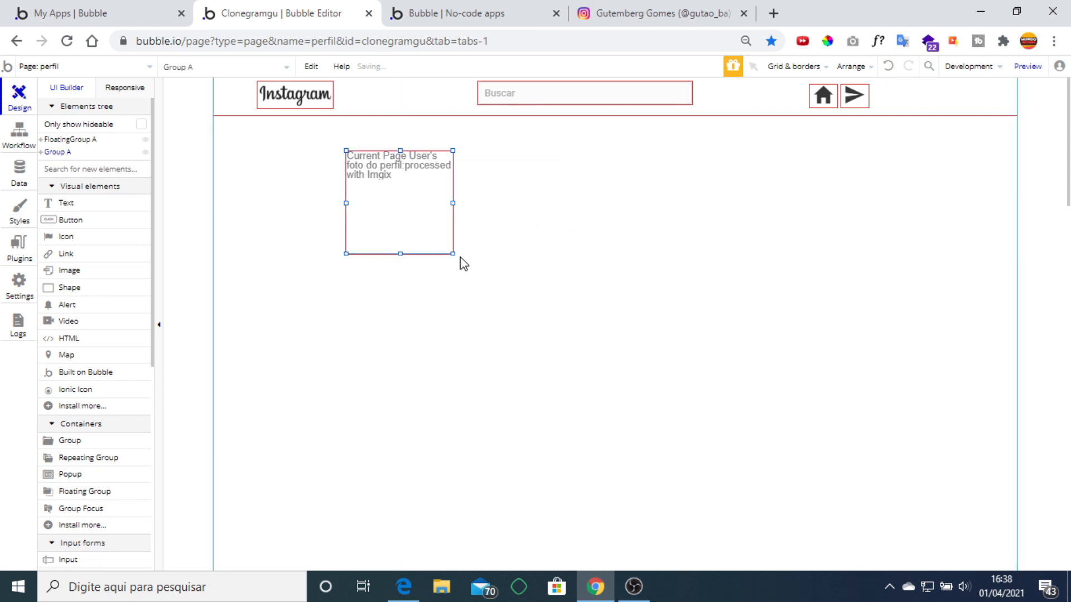
drag(455, 255, 462, 266)
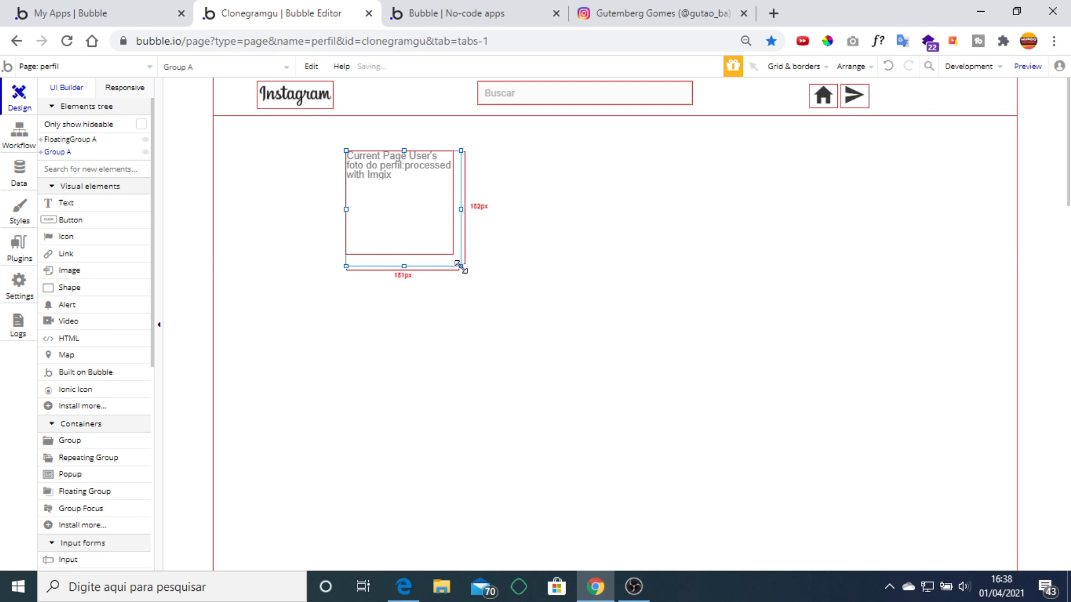
click(427, 223)
right_click(427, 223)
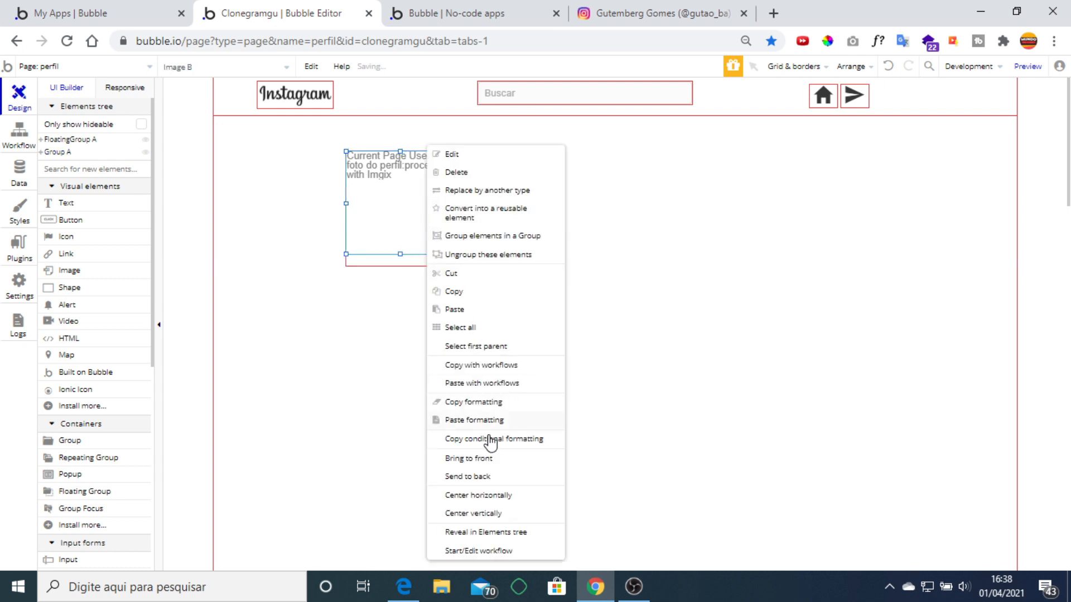
click(506, 504)
click(443, 267)
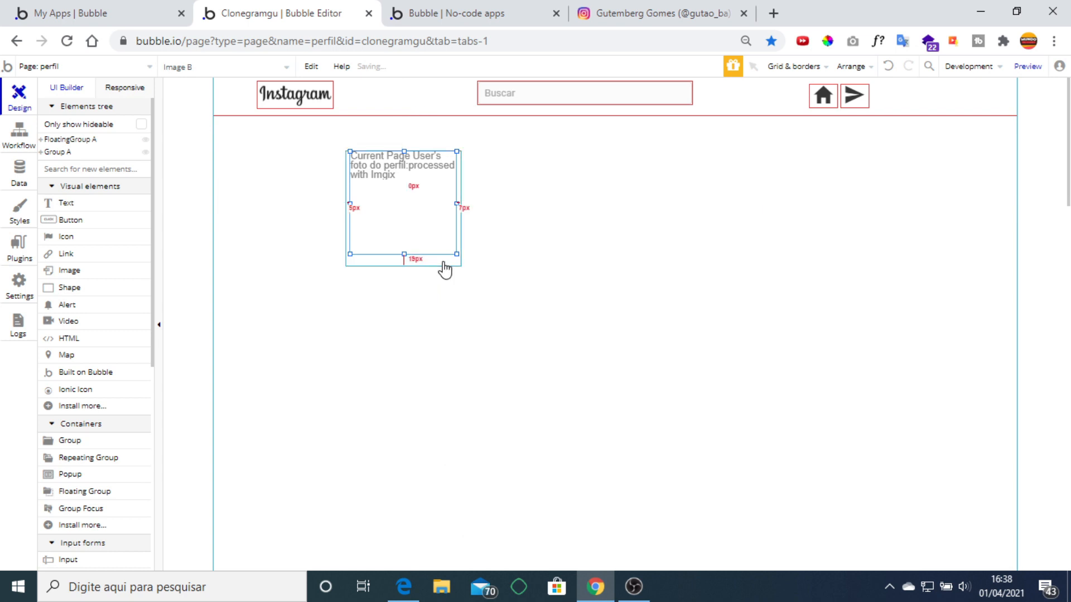
double_click(442, 265)
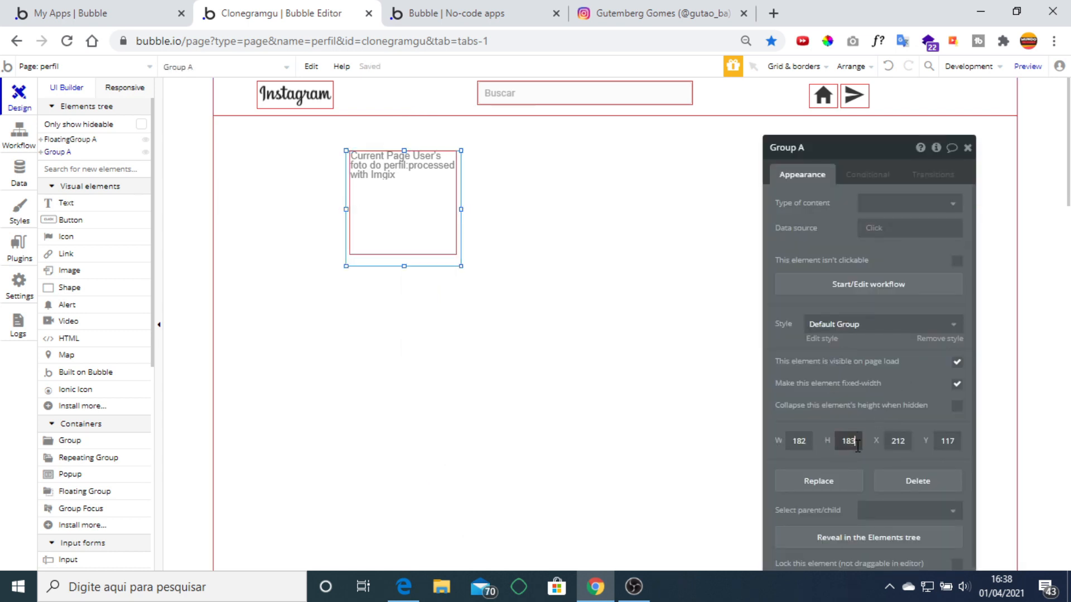
key(BackSpace)
text(2)
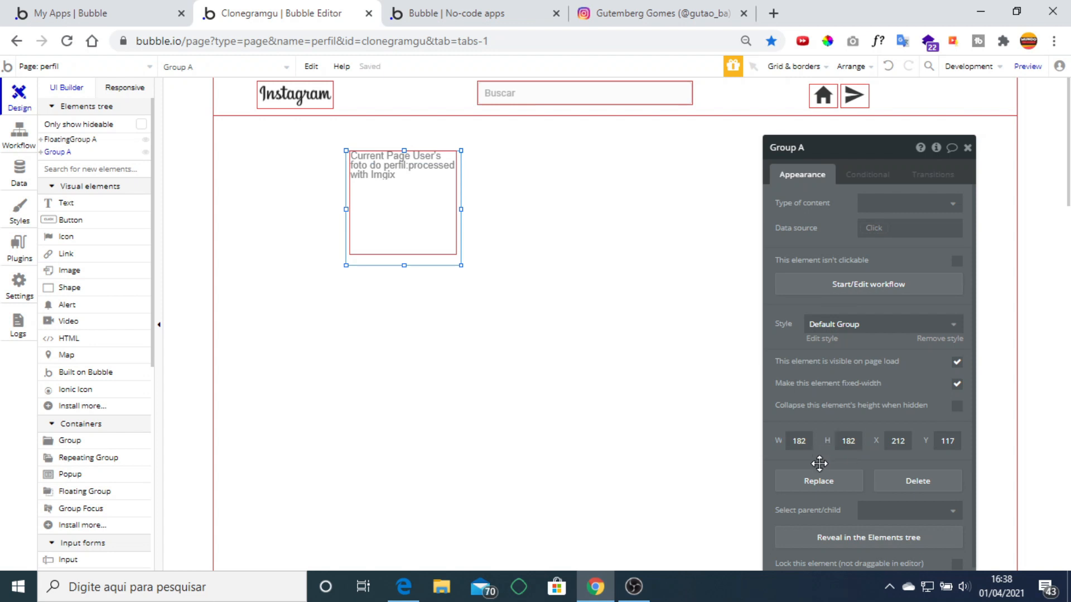
Center the profile photo vertically in its group and give it roundness 200.
right_click(415, 209)
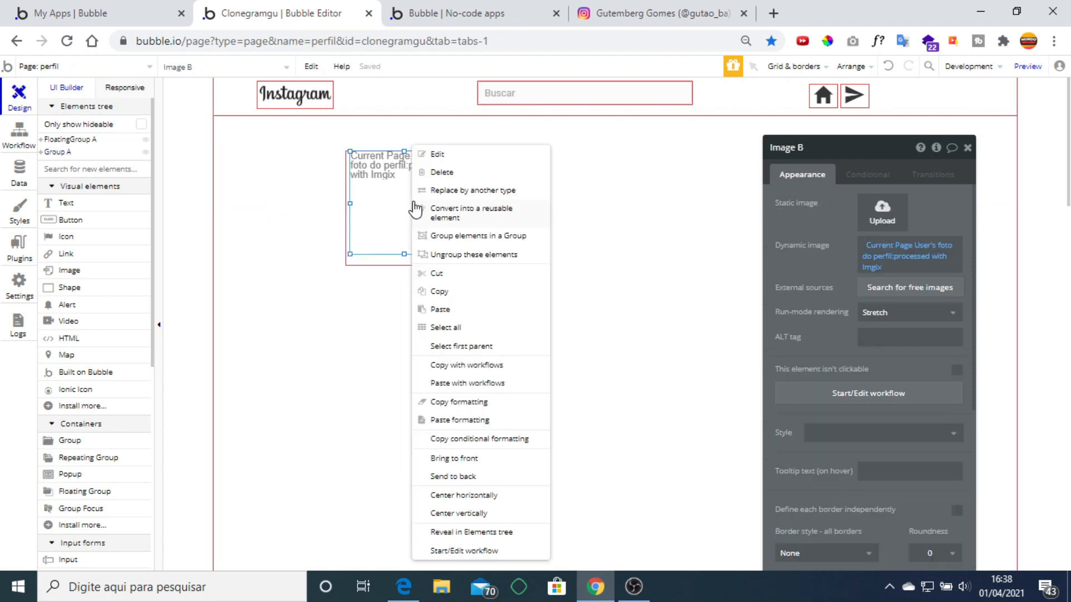
click(490, 503)
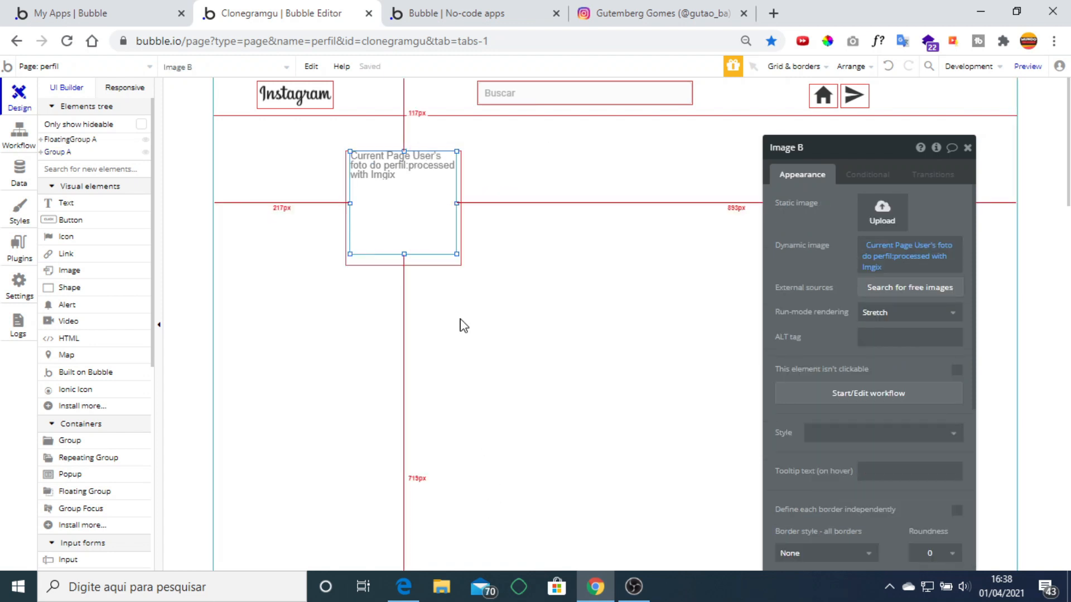
right_click(415, 224)
click(480, 517)
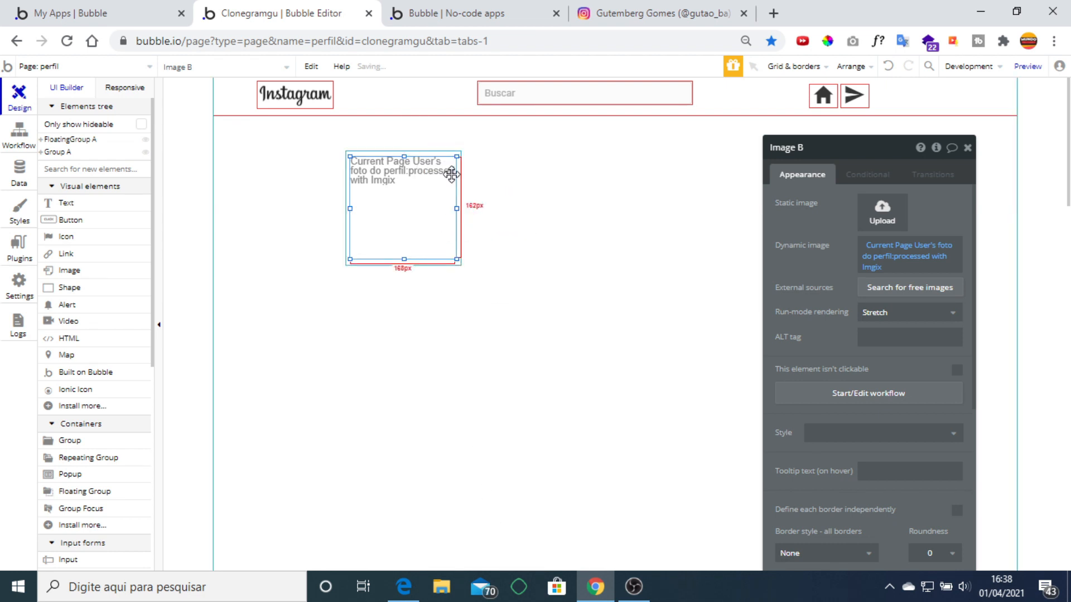
scroll(928, 356, down, 4)
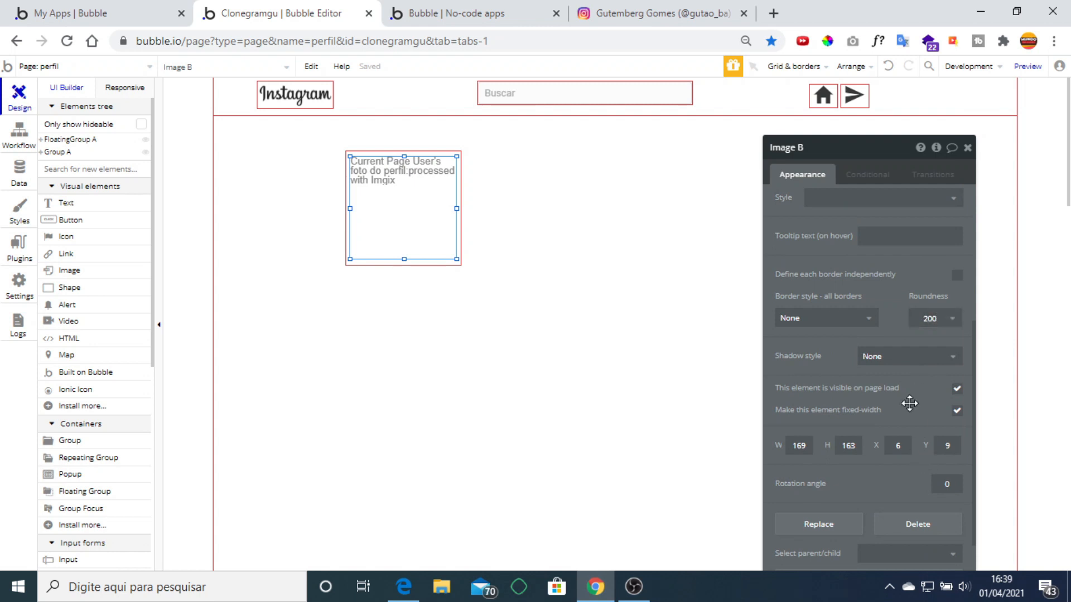
click(896, 262)
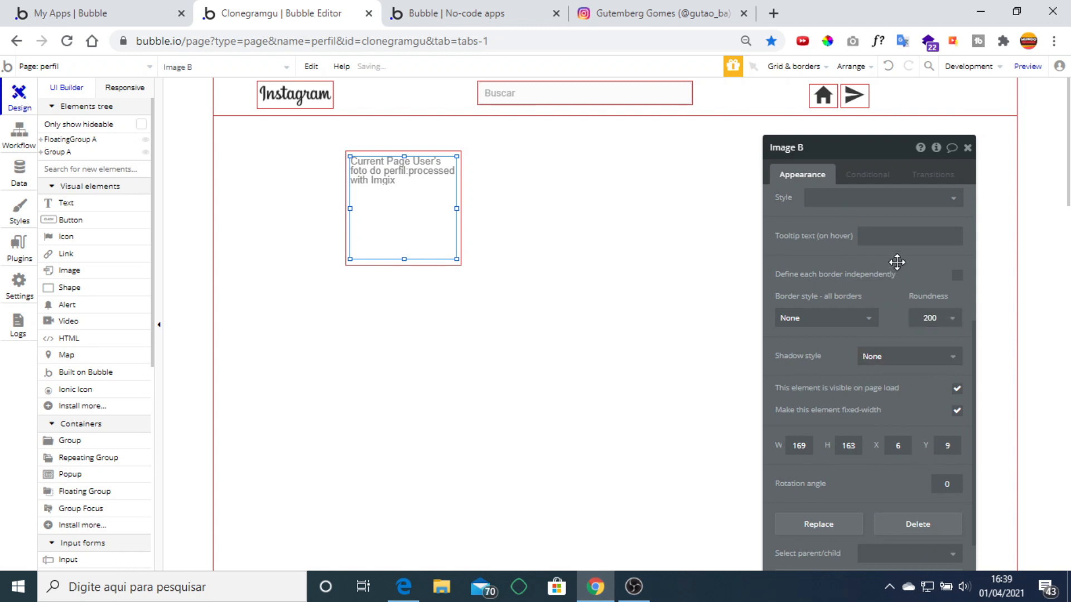
Remove Group A's preset style and set its roundness to 200.
click(449, 151)
click(938, 336)
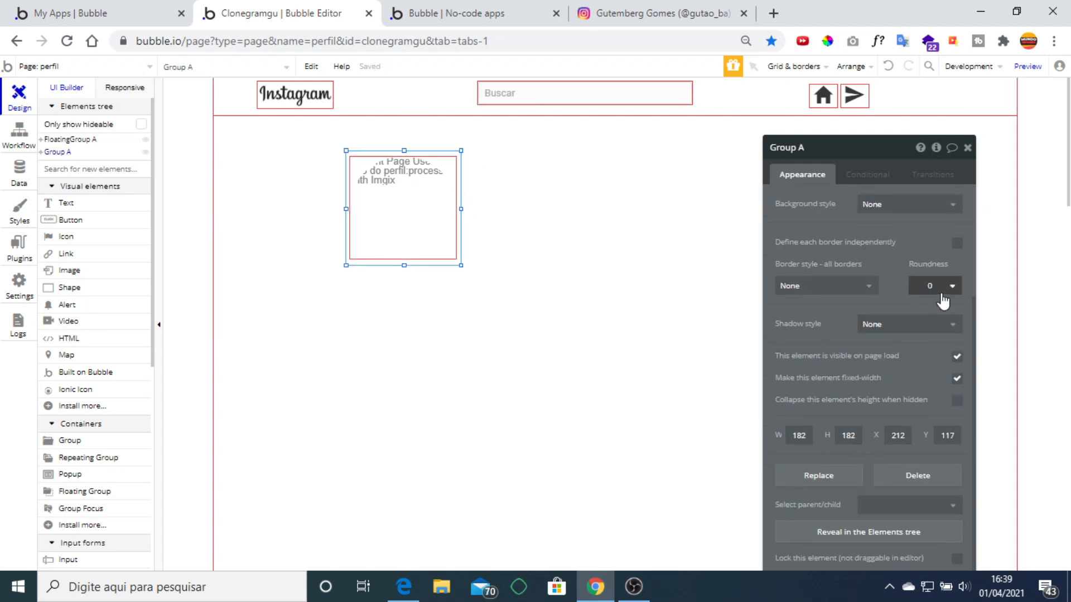
click(941, 287)
click(938, 285)
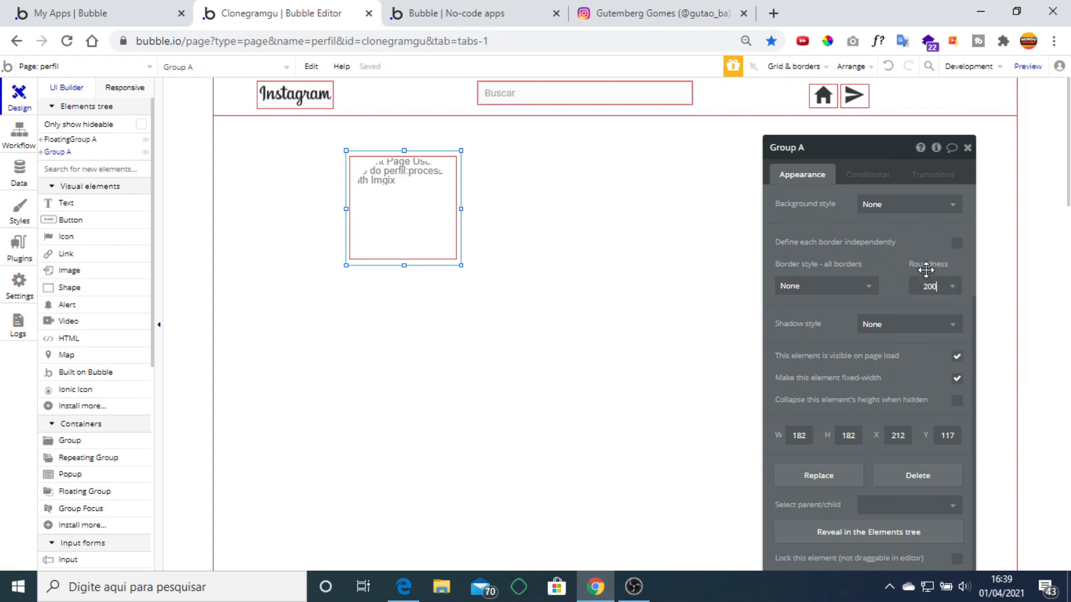
click(900, 269)
click(968, 148)
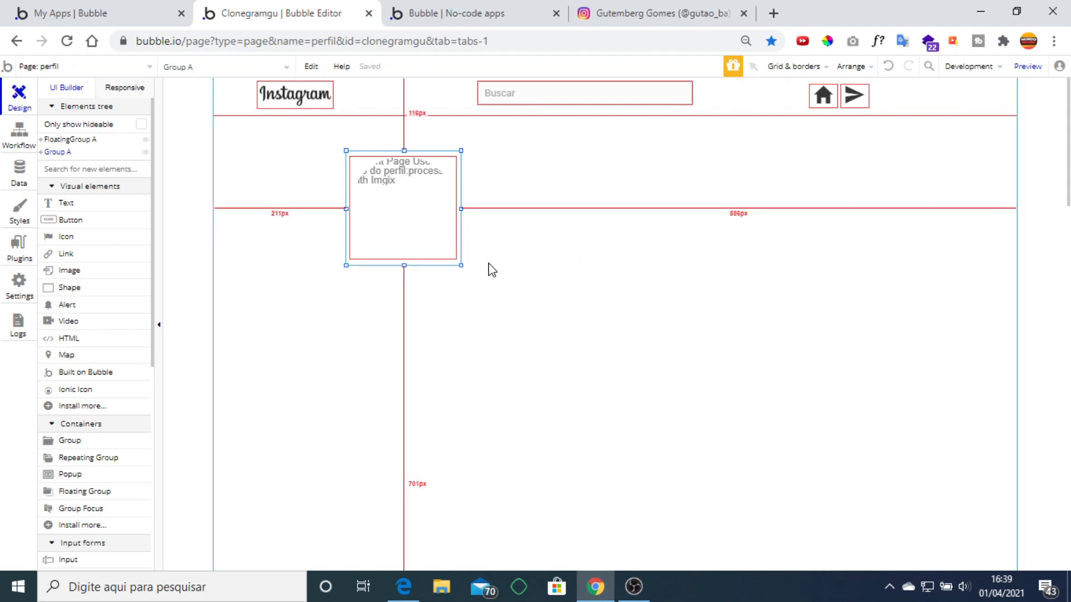
Draw a text box to the right of the avatar, using the Instagram profile as reference.
click(672, 6)
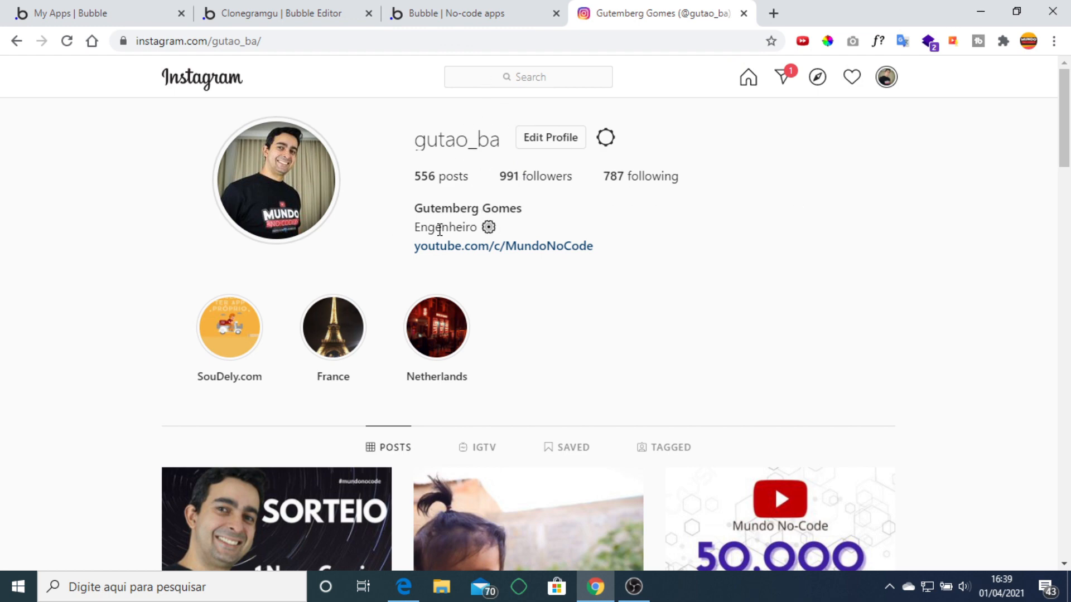
click(276, 12)
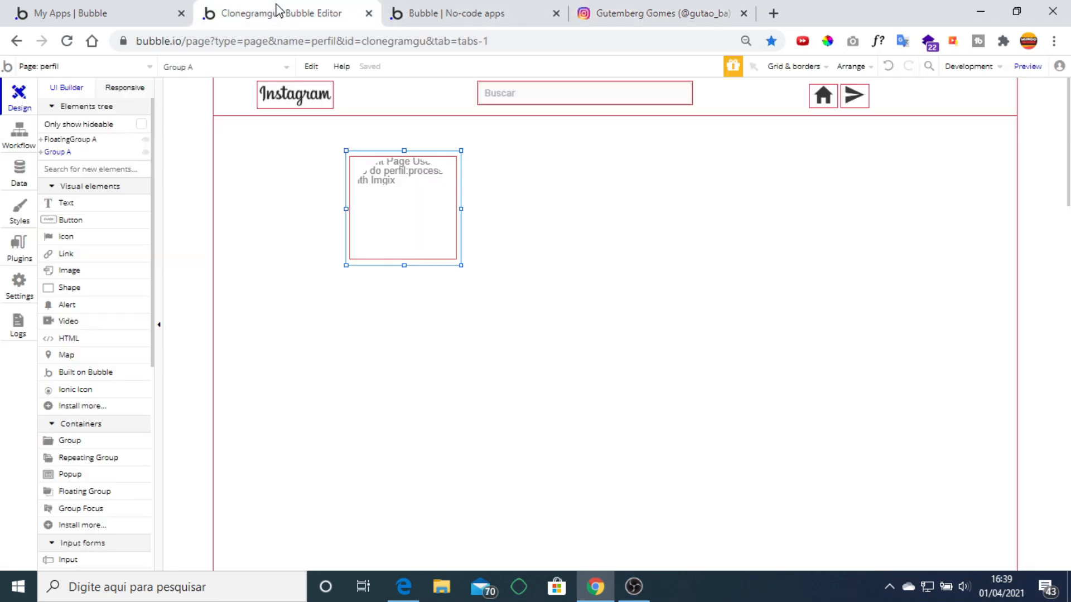
click(91, 204)
drag(509, 150, 664, 179)
click(662, 13)
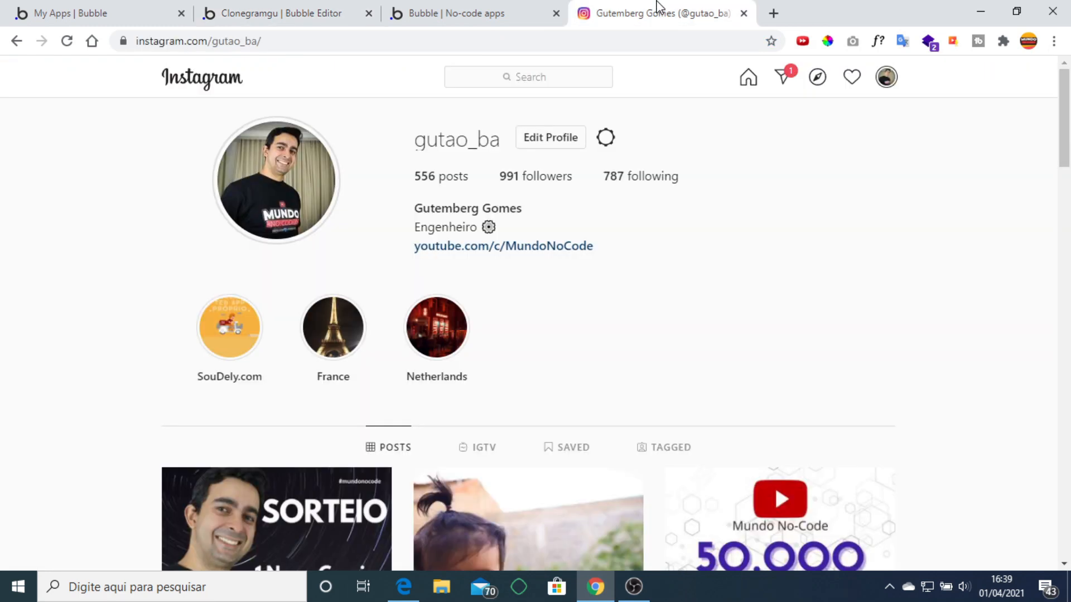
click(318, 13)
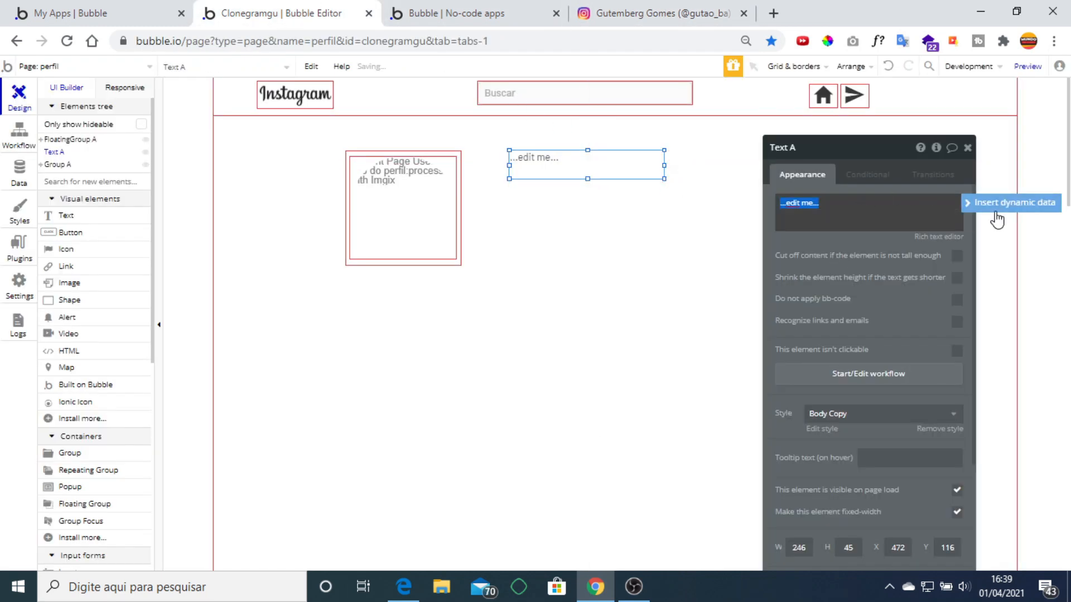
Make the text show Current Page User's username, with no preset style and font size 24.
click(996, 206)
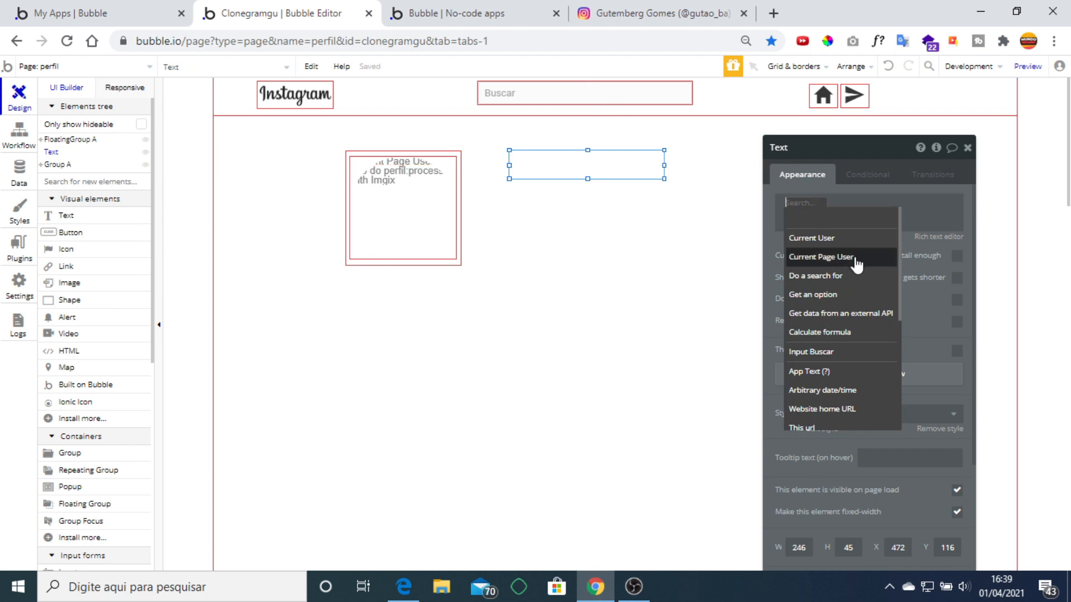
click(856, 258)
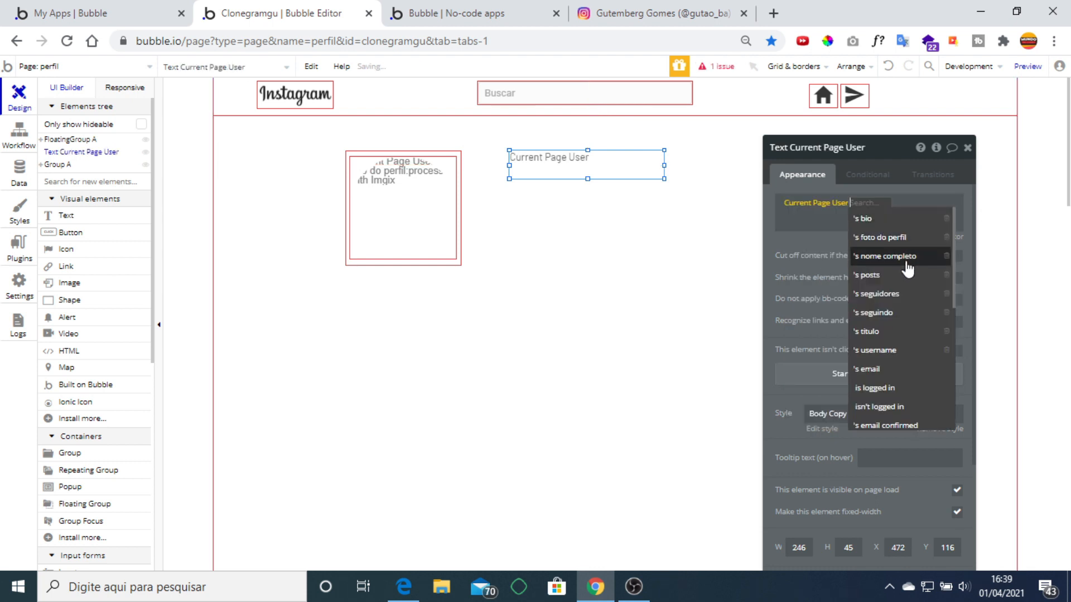
click(895, 350)
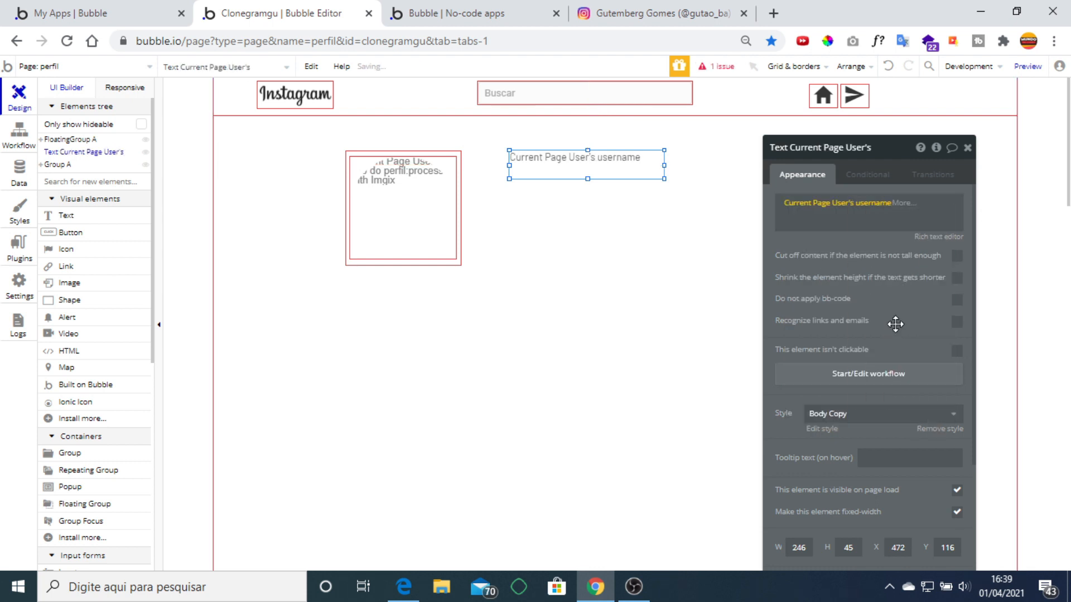
scroll(904, 323, down, 3)
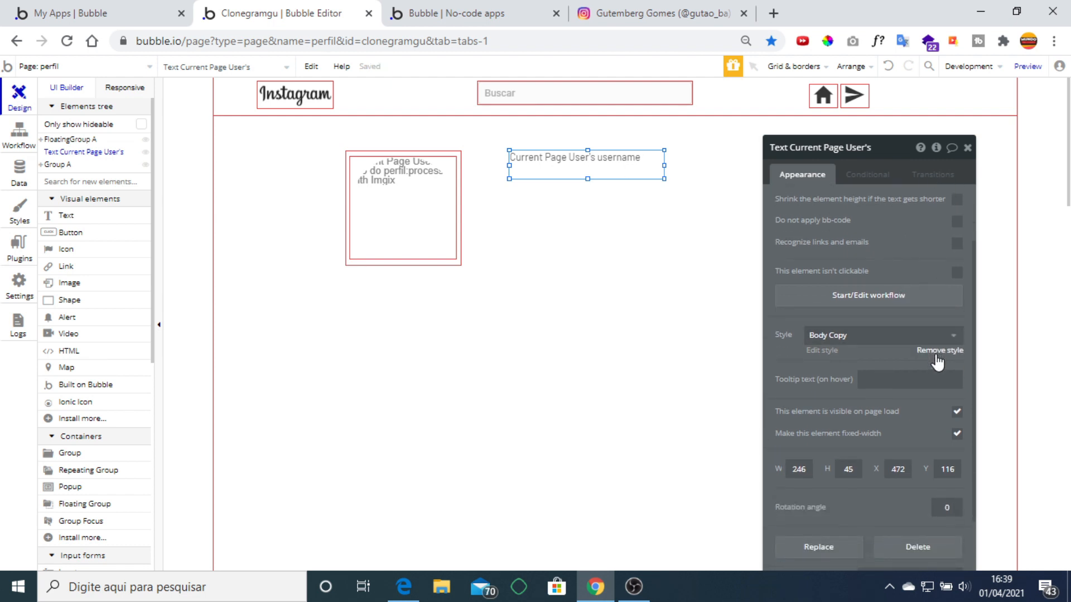
click(935, 355)
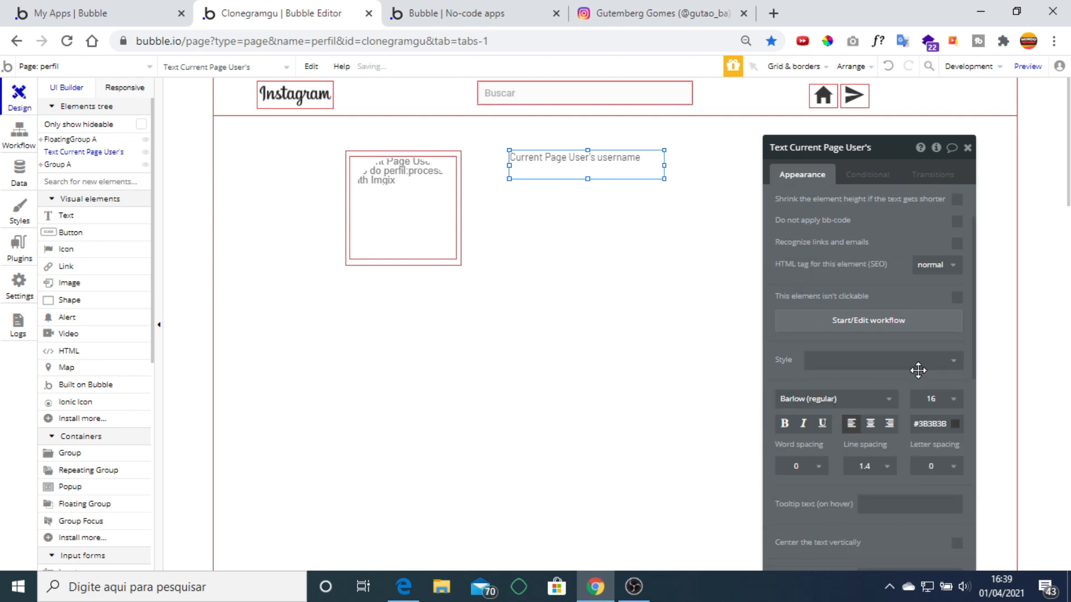
click(932, 400)
scroll(944, 455, down, 2)
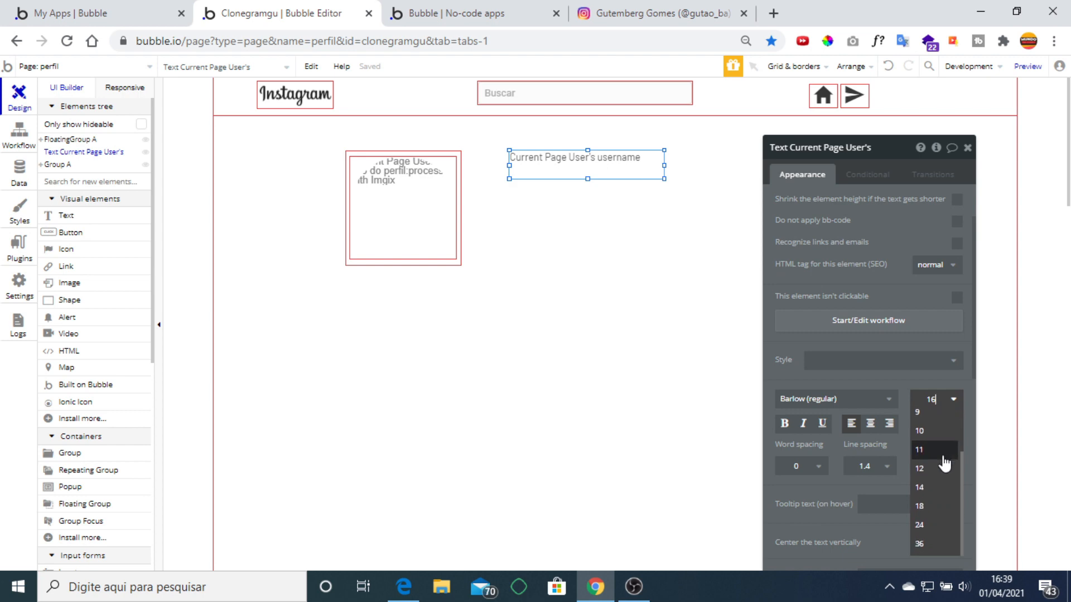
click(920, 525)
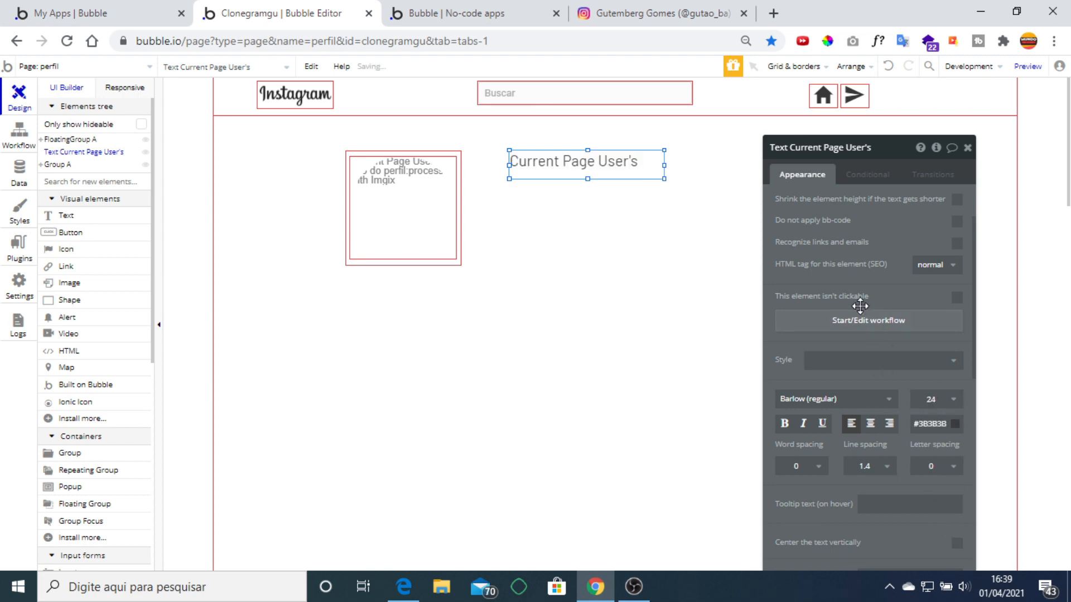
click(968, 147)
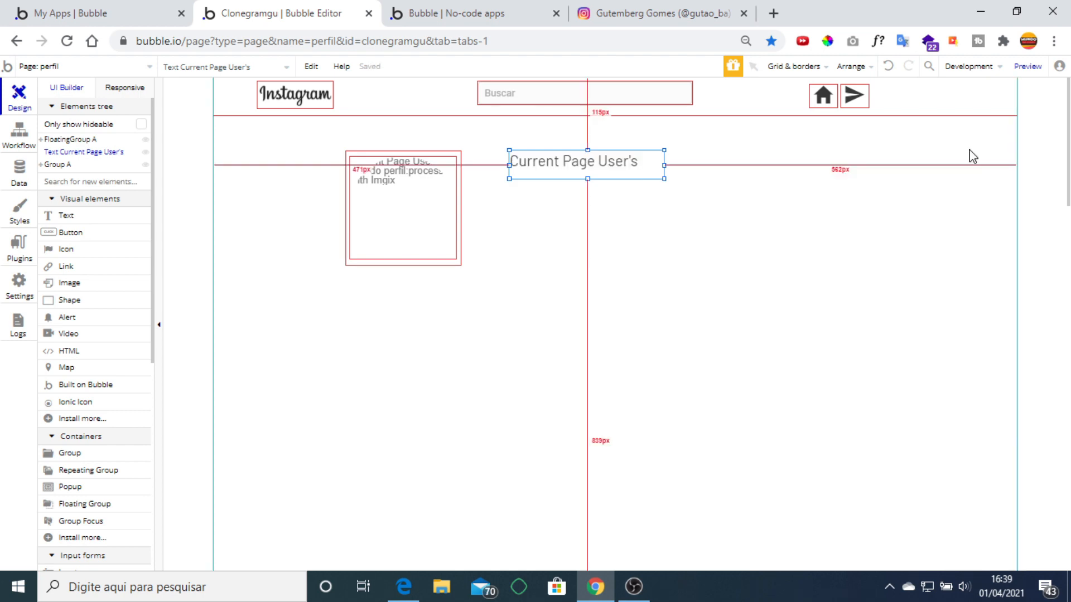
Paste a copy of the username text and place it just below the original.
click(630, 8)
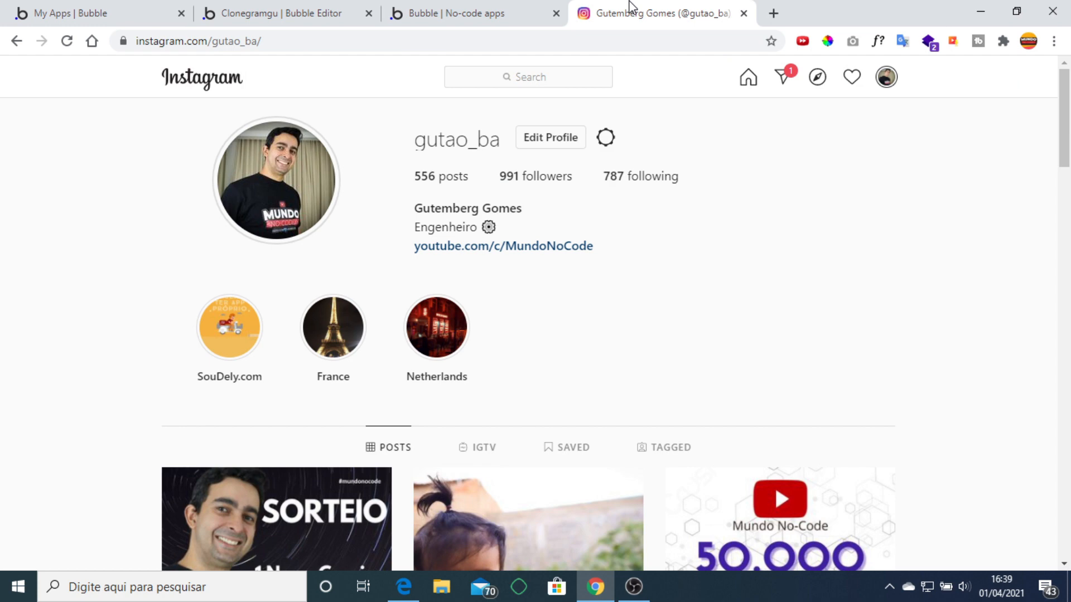
click(289, 13)
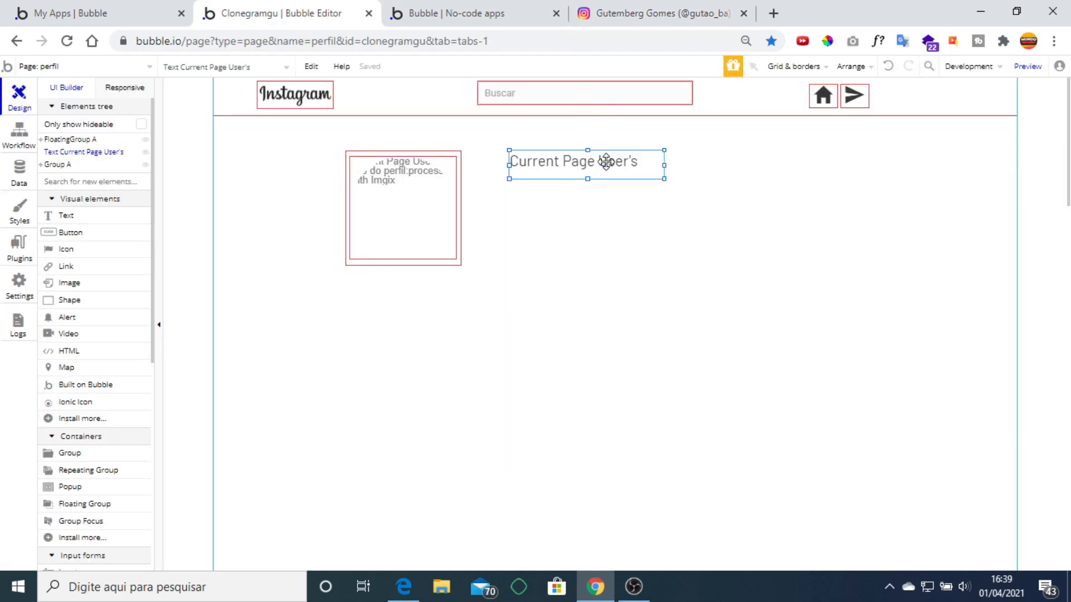
key(ctrl+v)
drag(605, 164, 594, 210)
Shrink the copied text's font size to 14.
double_click(595, 211)
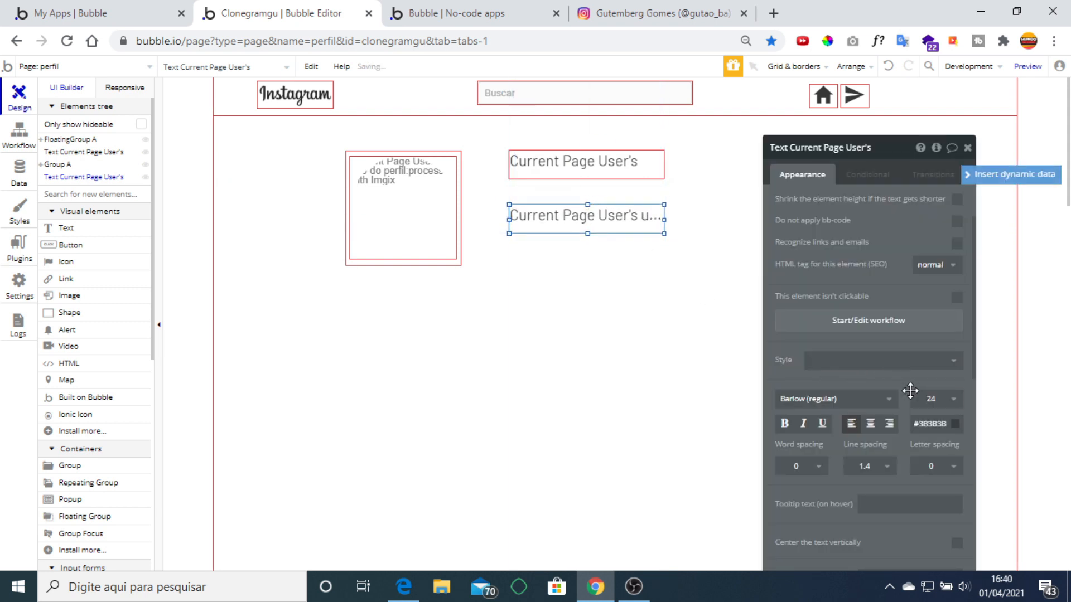
click(929, 399)
click(942, 551)
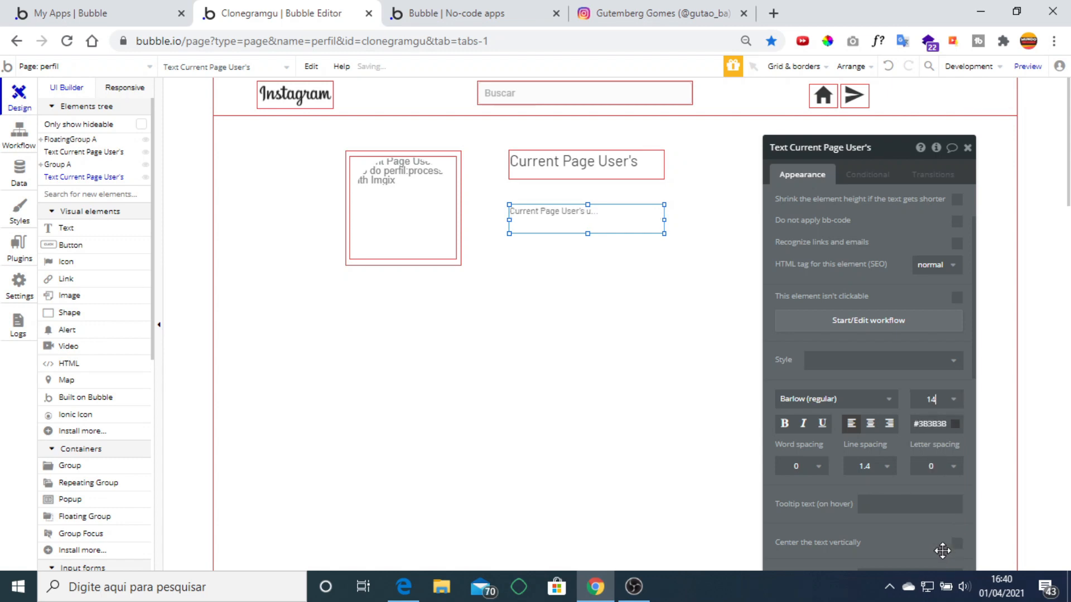
click(658, 13)
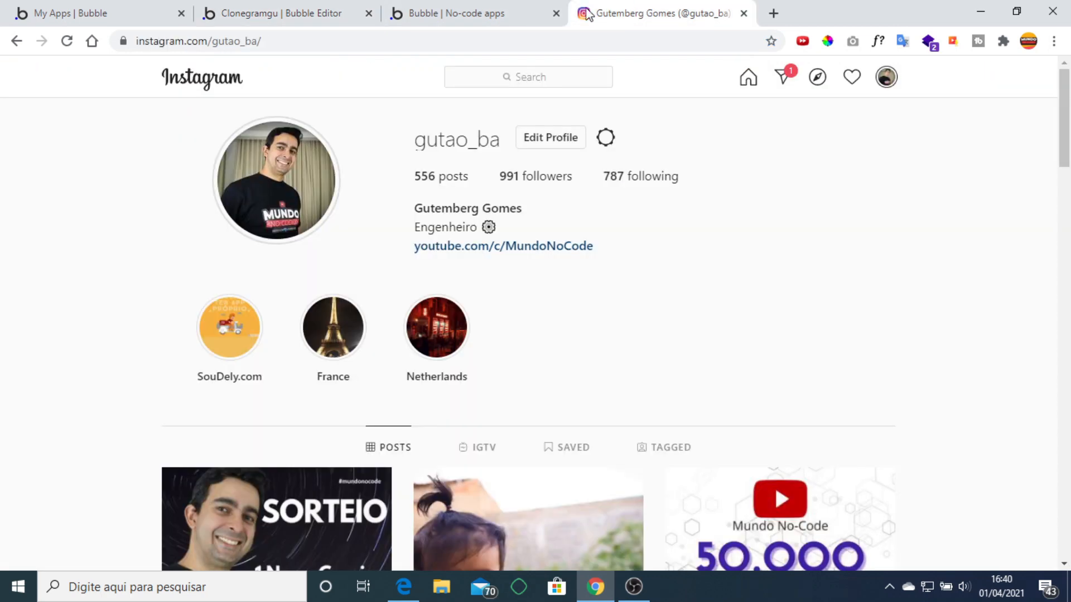
click(281, 8)
Change the copy to display Current Page User's posts:count.
scroll(914, 273, up, 2)
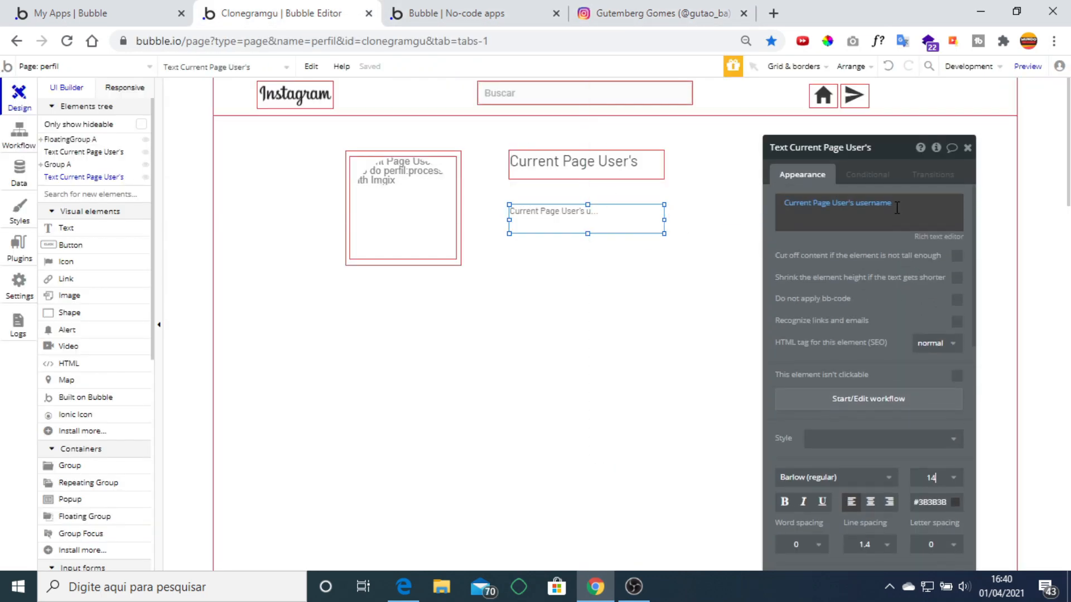
click(870, 204)
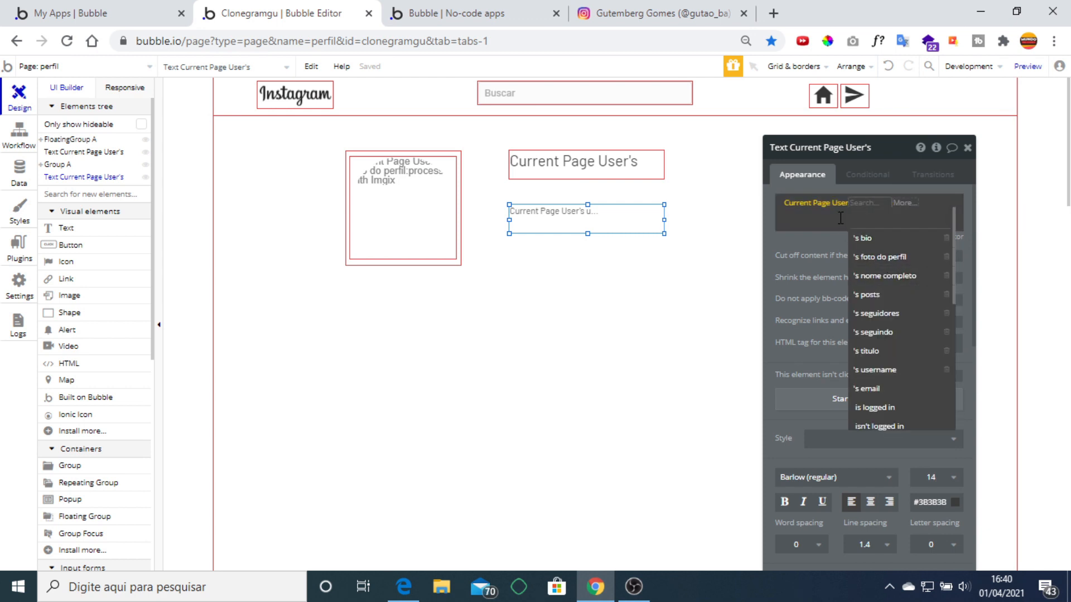
click(887, 295)
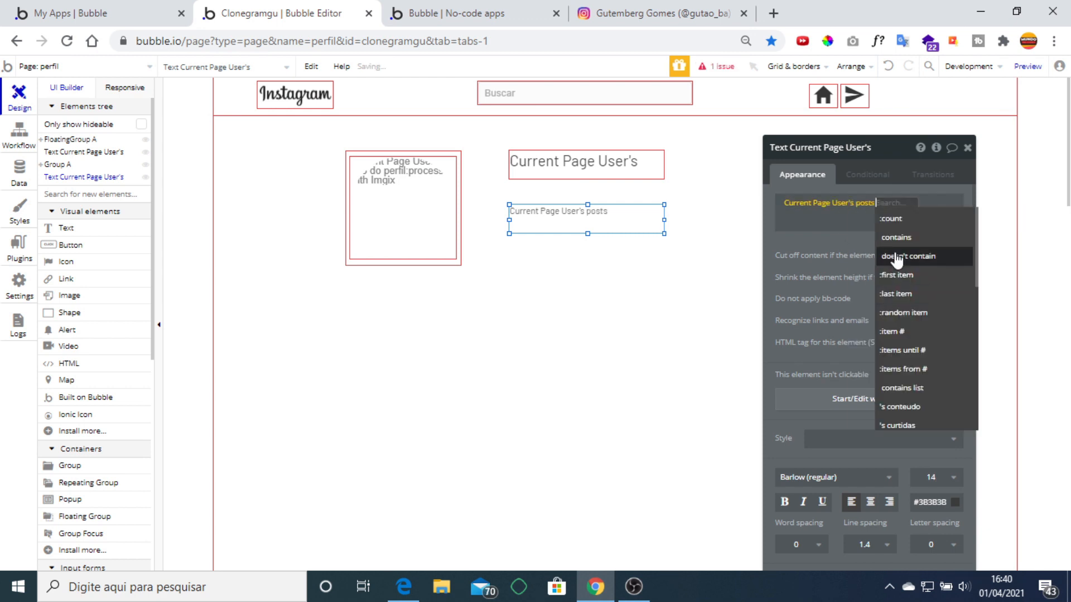
click(895, 218)
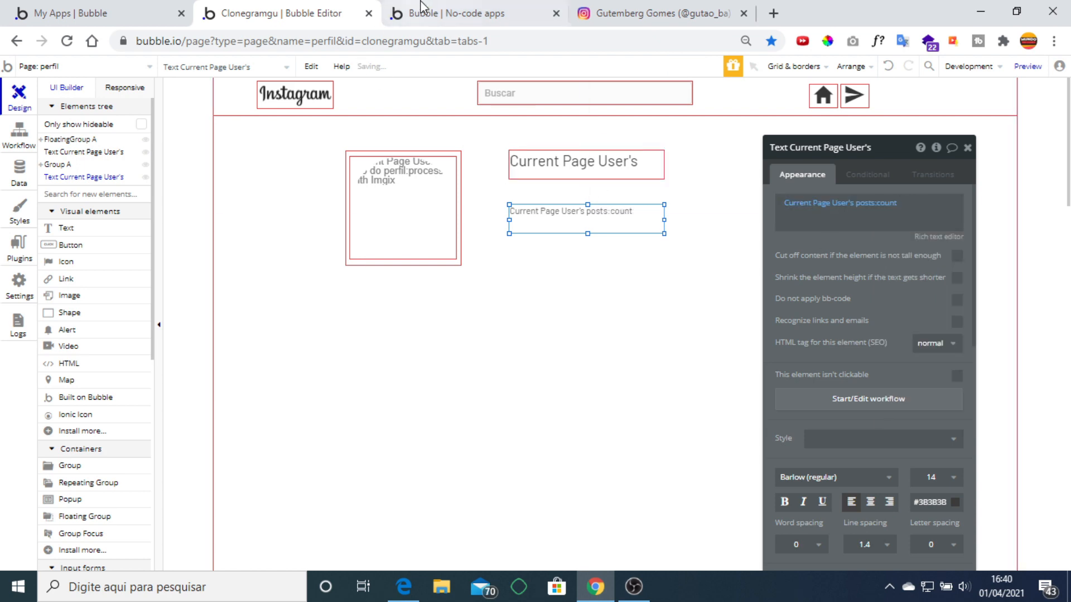
click(641, 11)
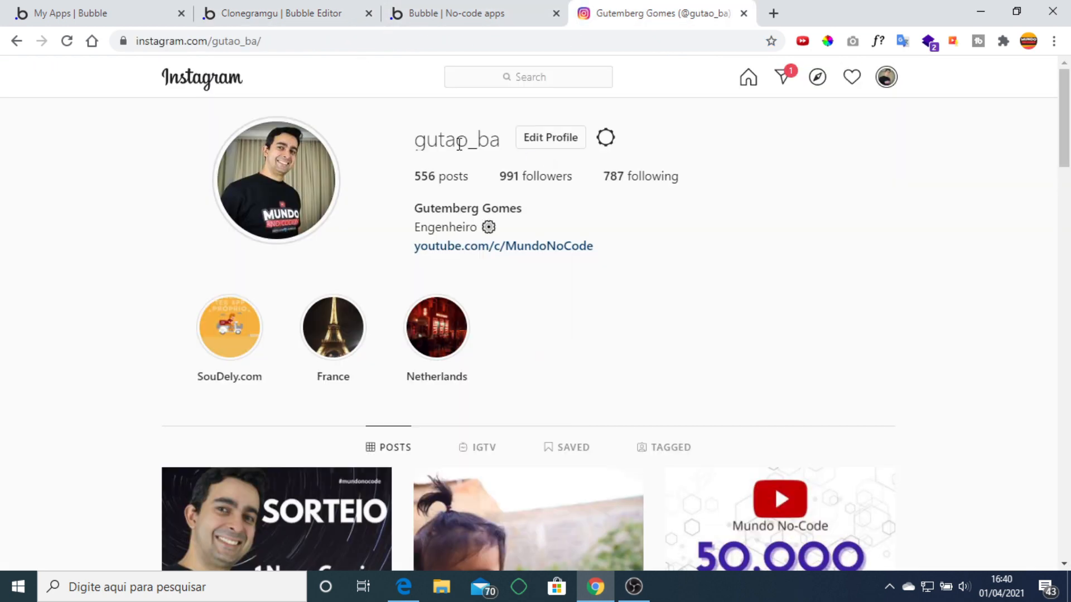
click(306, 9)
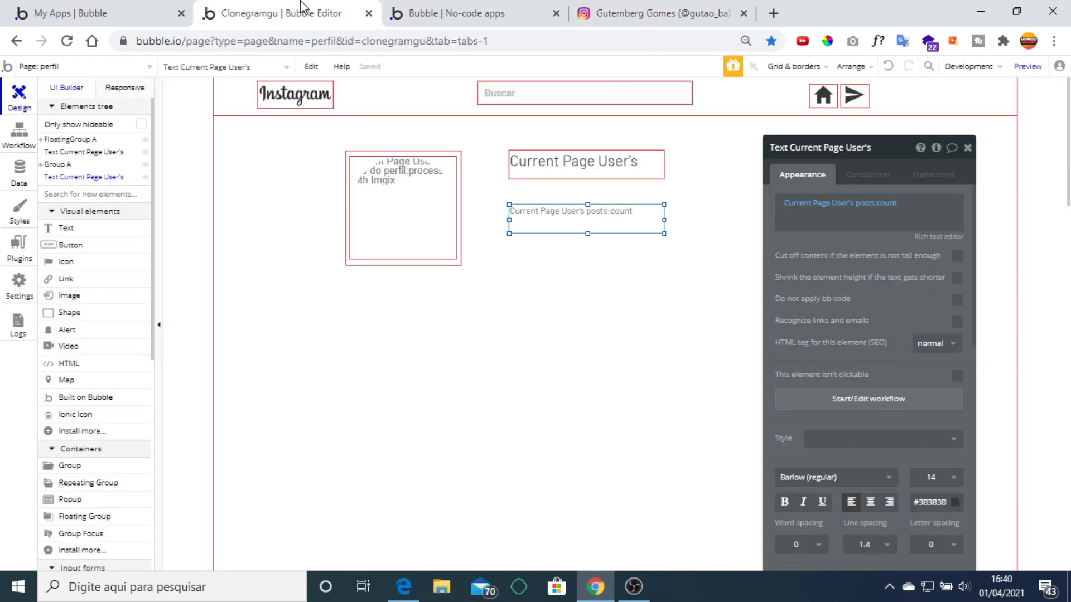
Add the label 'Posts' after the count, save it, and narrow the text to 120px.
click(781, 198)
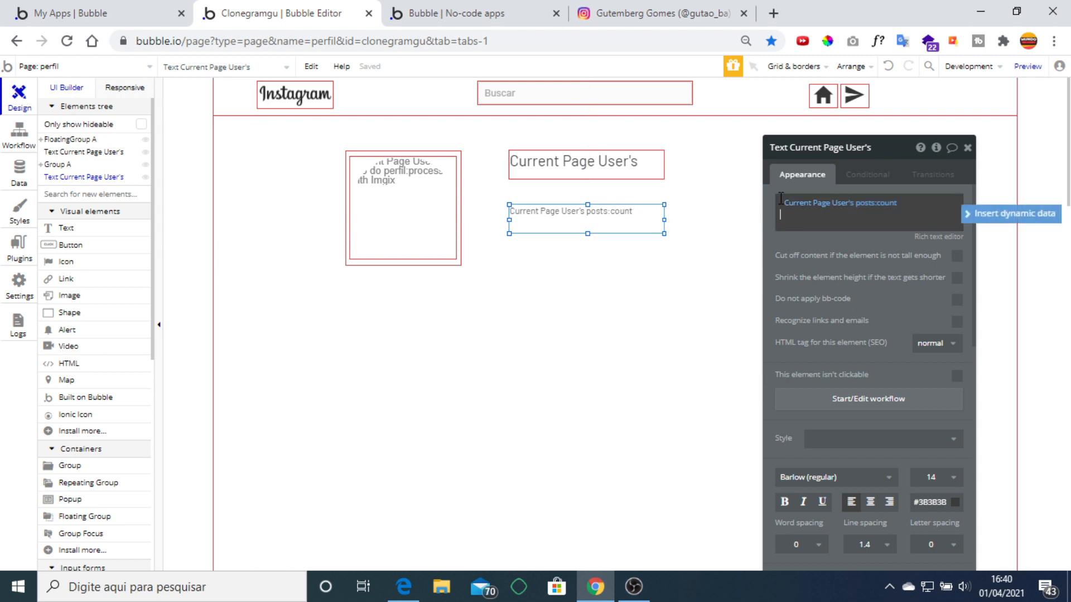
click(926, 203)
click(925, 204)
text(Posts)
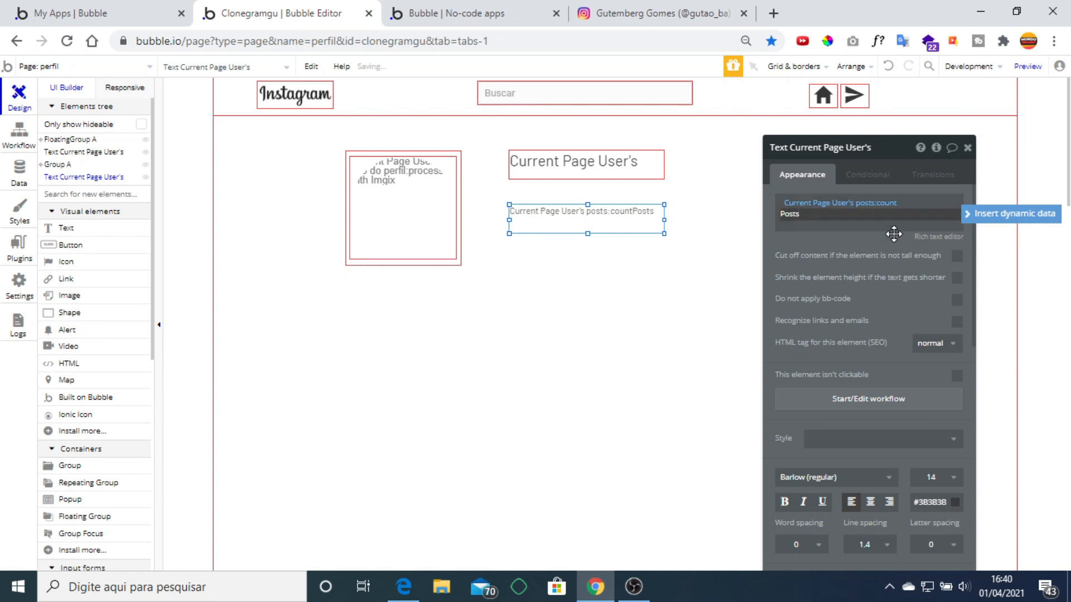
click(887, 241)
click(925, 238)
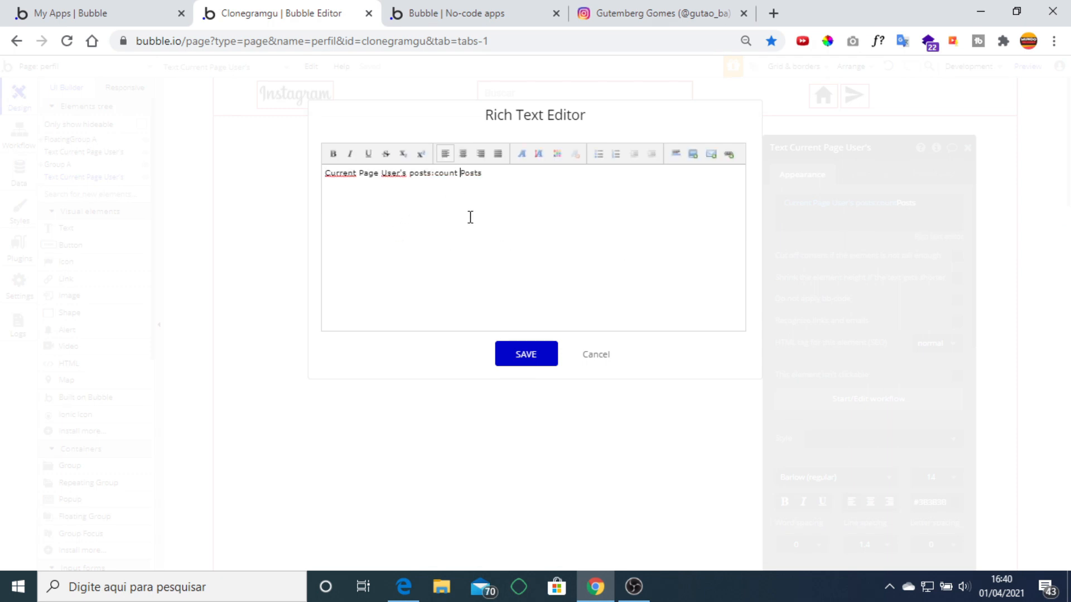
click(519, 365)
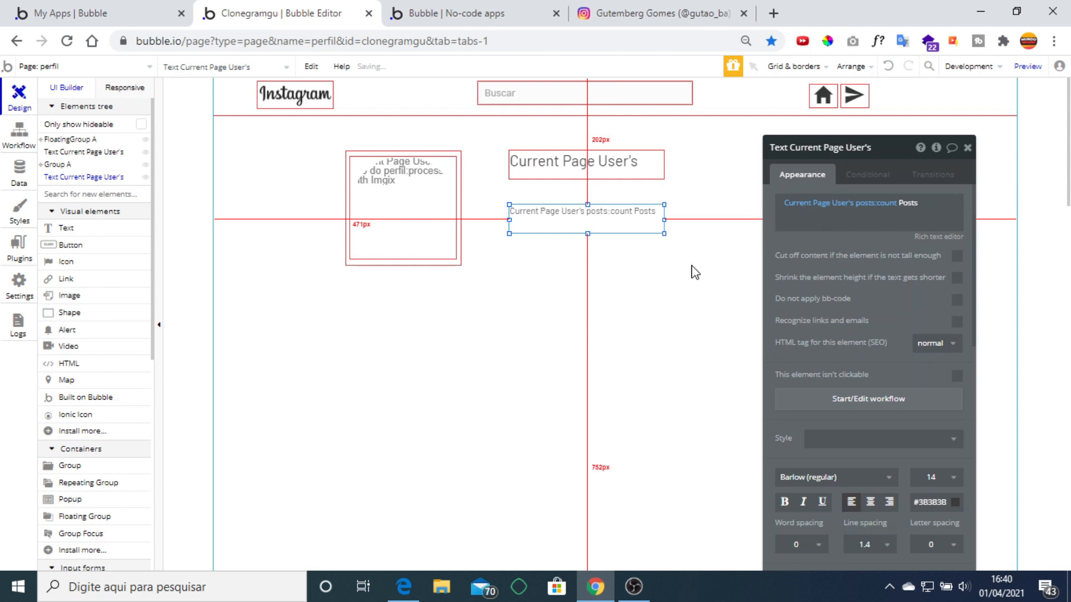
click(967, 147)
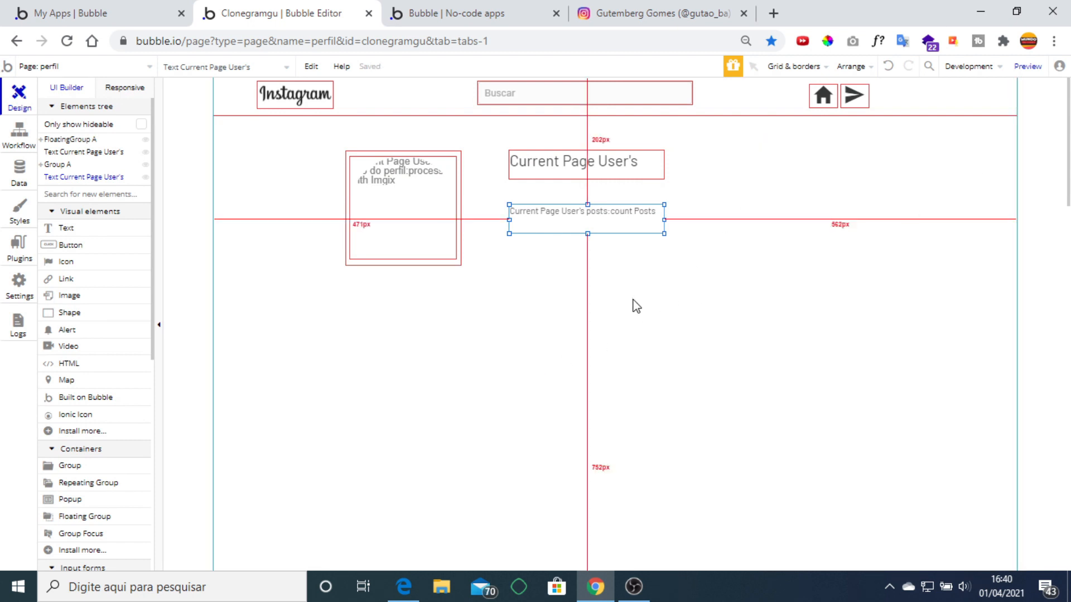
drag(663, 219, 583, 216)
Duplicate the post count to its right as seguidores:count labelled 'Seguidores'.
click(545, 223)
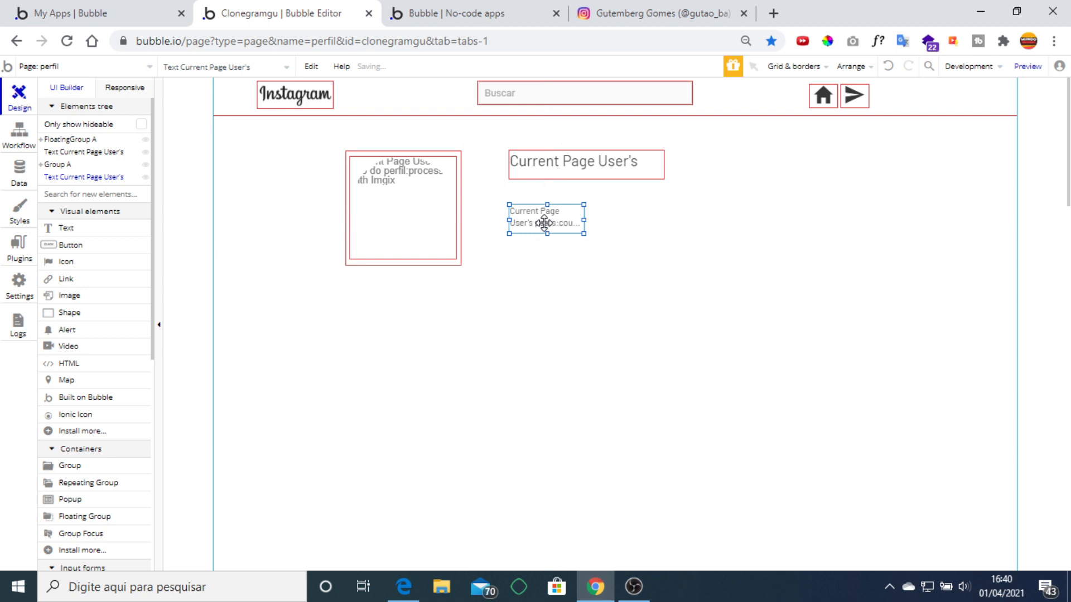
key(ctrl+c)
key(ctrl+v)
drag(545, 223, 647, 220)
double_click(648, 221)
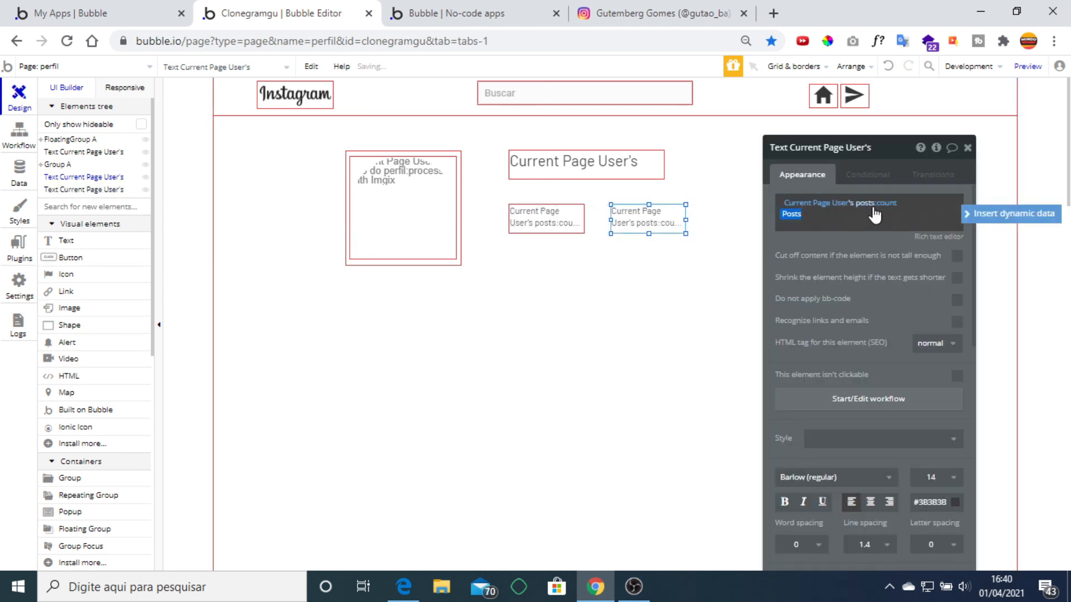
click(662, 18)
click(277, 13)
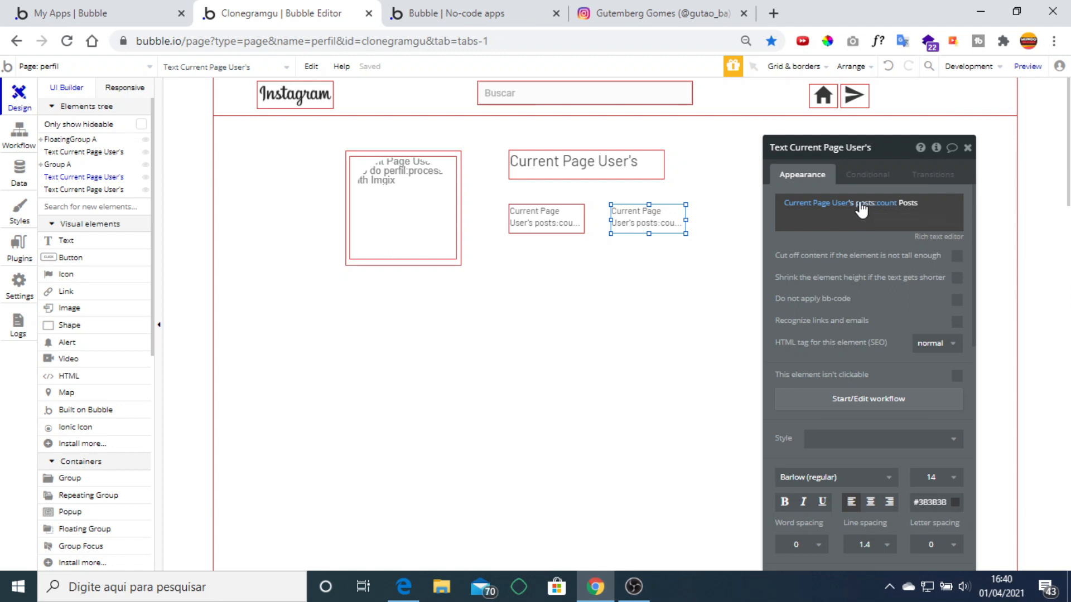
click(862, 202)
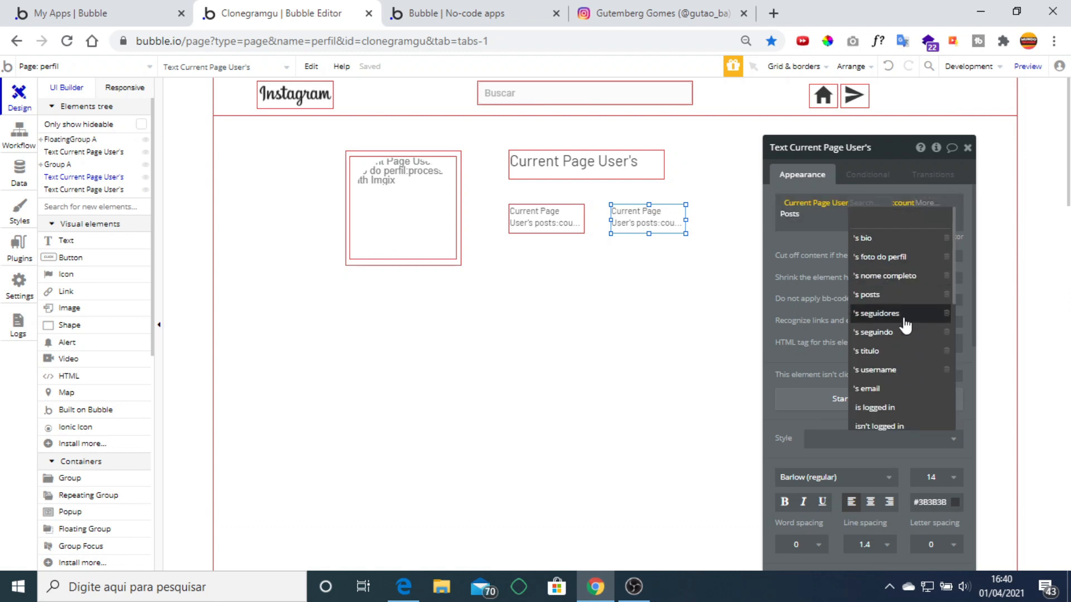
click(887, 313)
double_click(807, 215)
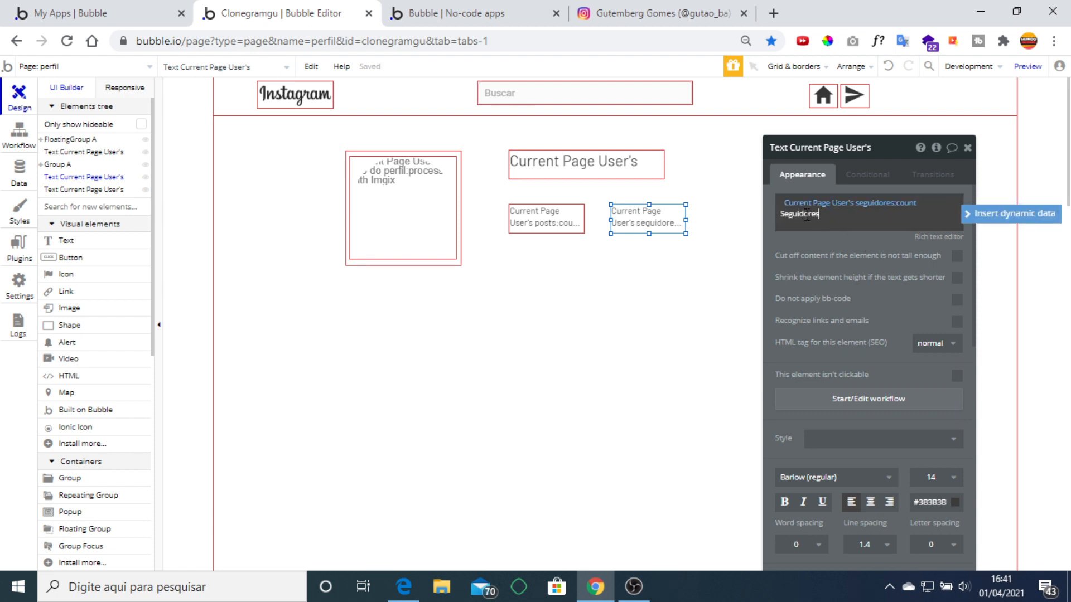
click(826, 245)
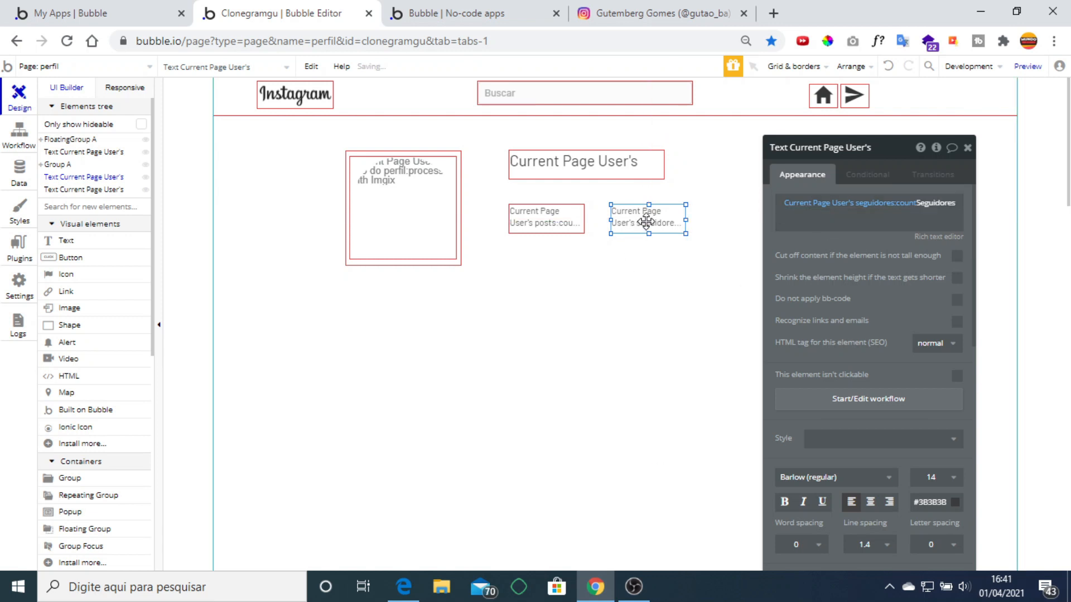
Add another copy further right showing seguindo:count labelled 'Seguindo' and save it.
key(ctrl+c)
key(ctrl+v)
drag(656, 228, 749, 221)
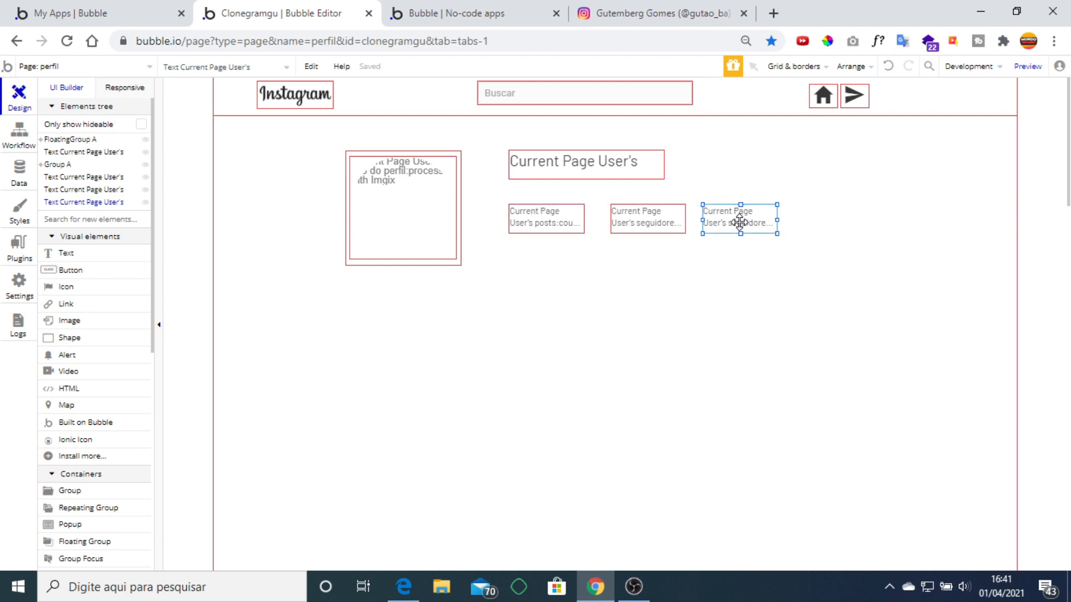
click(883, 207)
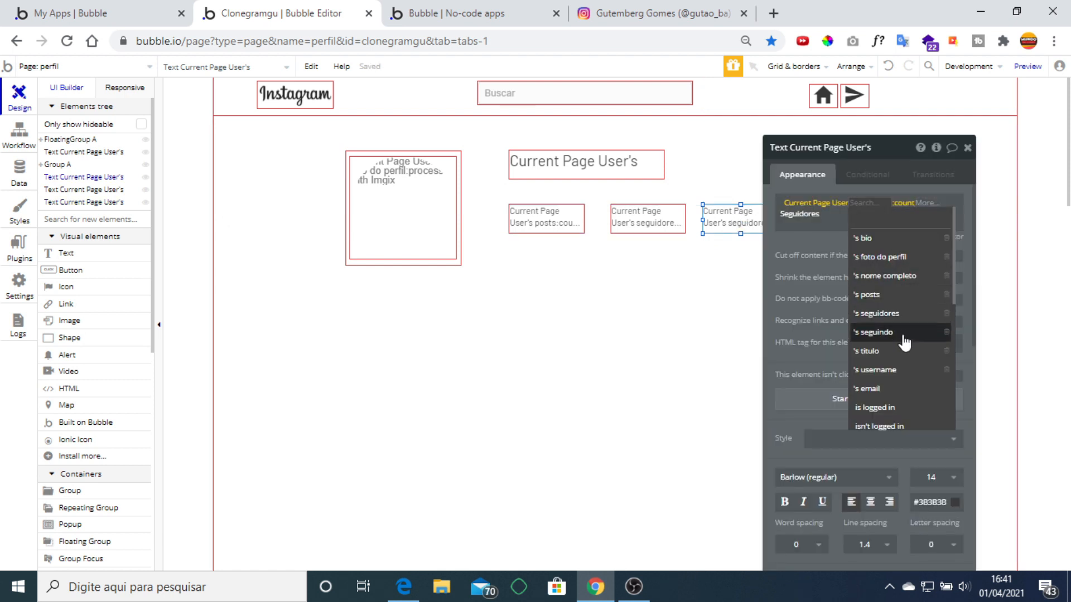
click(901, 333)
double_click(843, 222)
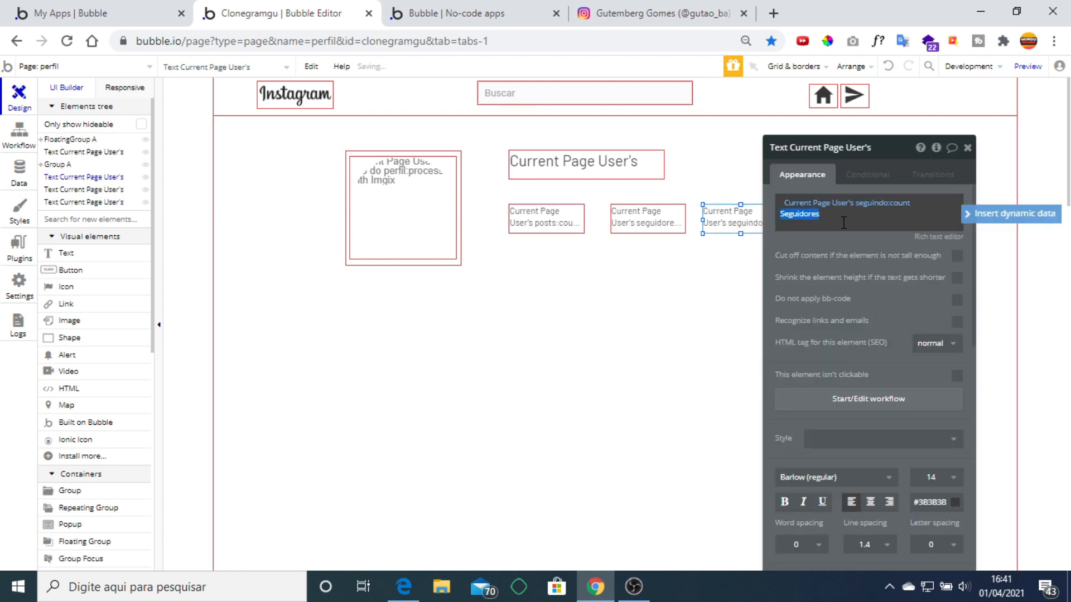
text(Seguindo)
click(804, 271)
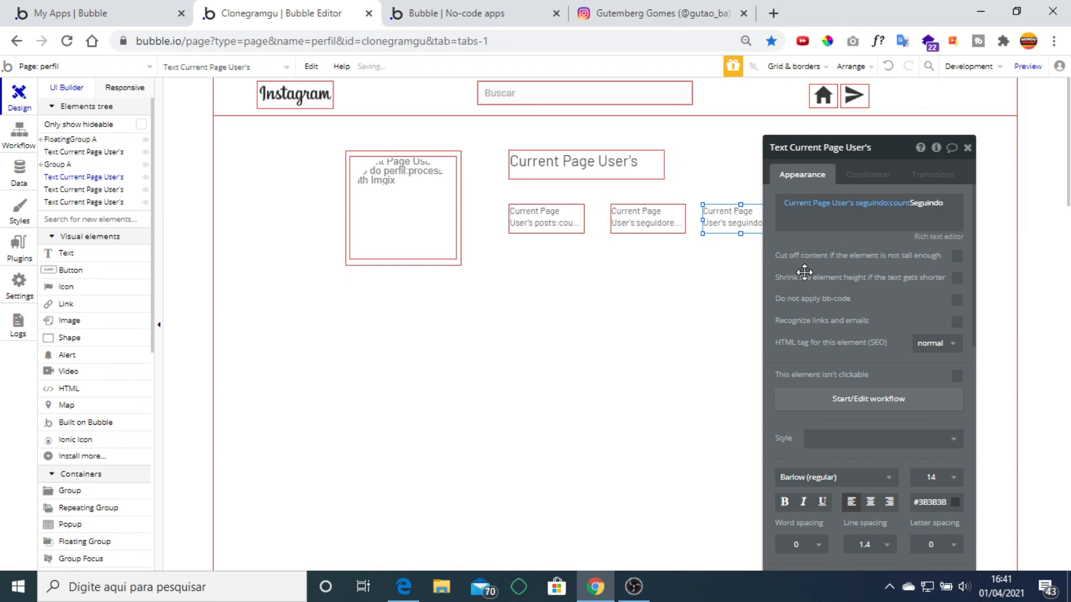
click(941, 237)
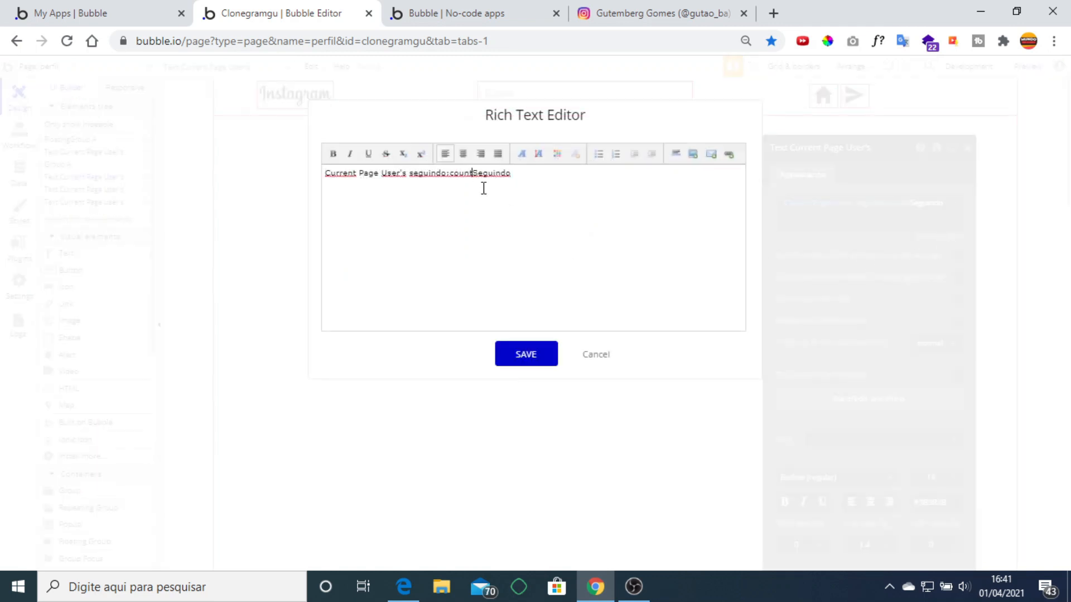
click(524, 354)
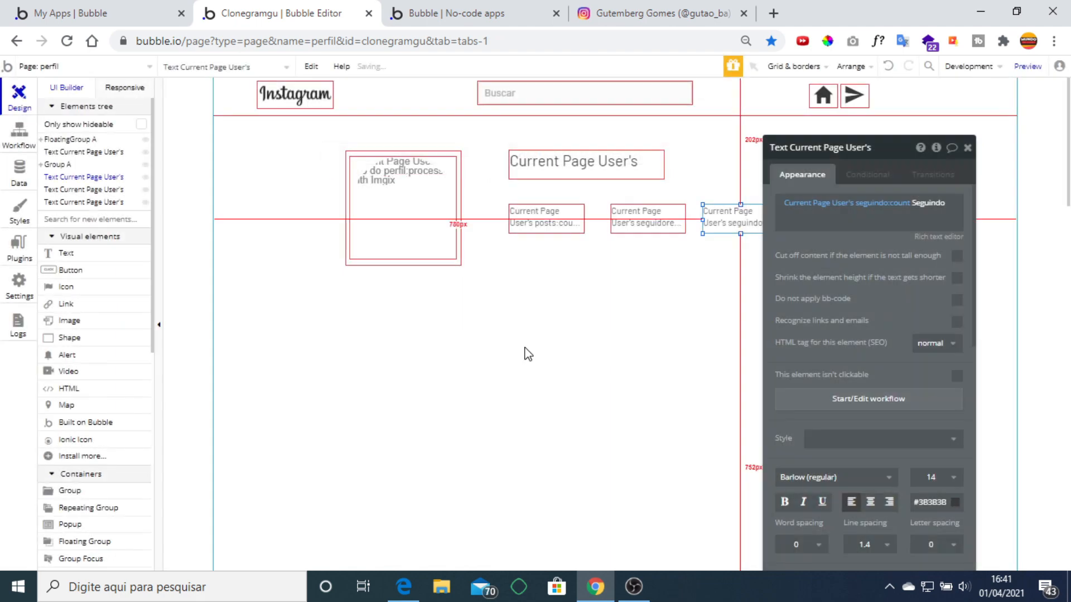
Save the Seguidores text through the rich text editor, then compare with the preview and Instagram.
click(662, 225)
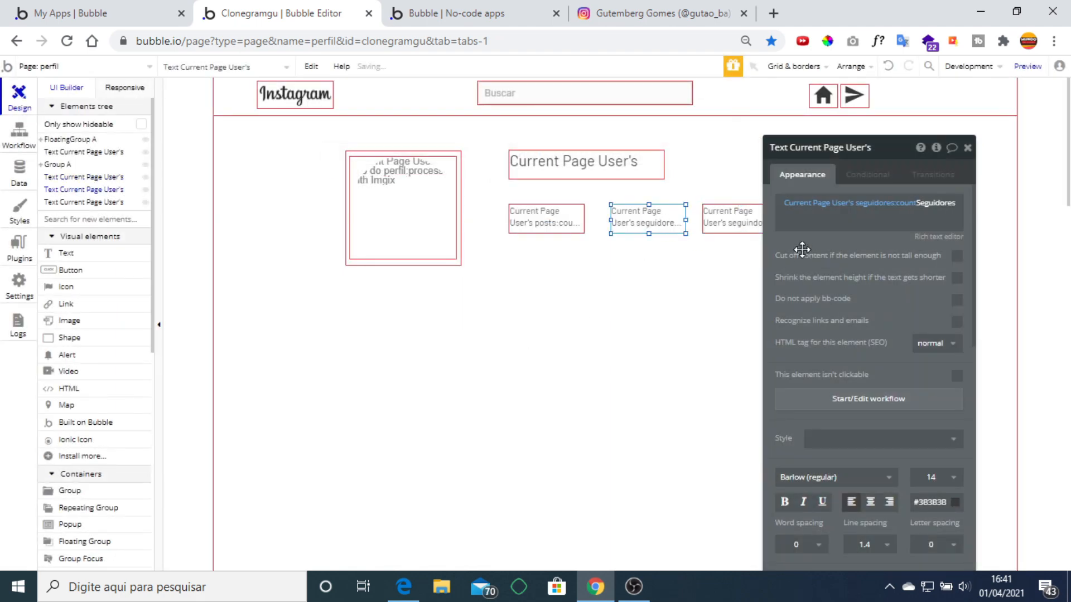
click(938, 237)
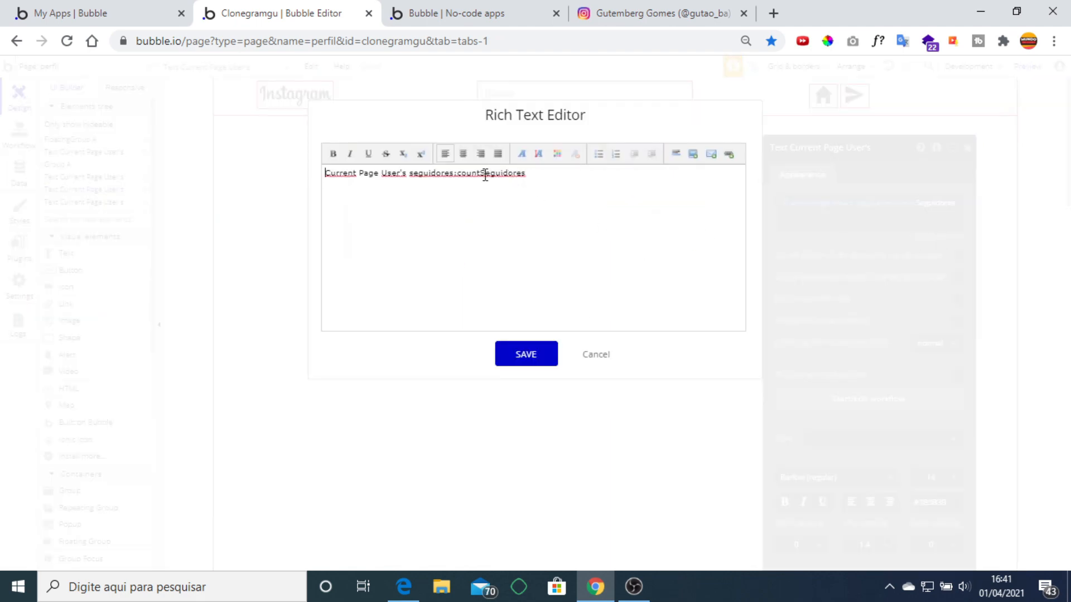
click(512, 357)
click(967, 147)
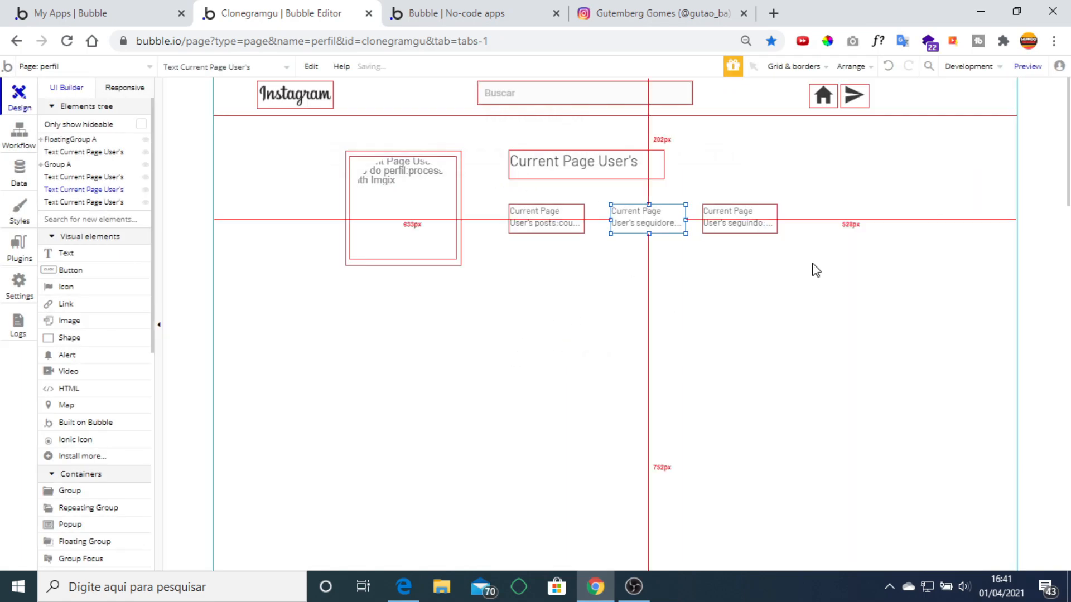
click(437, 16)
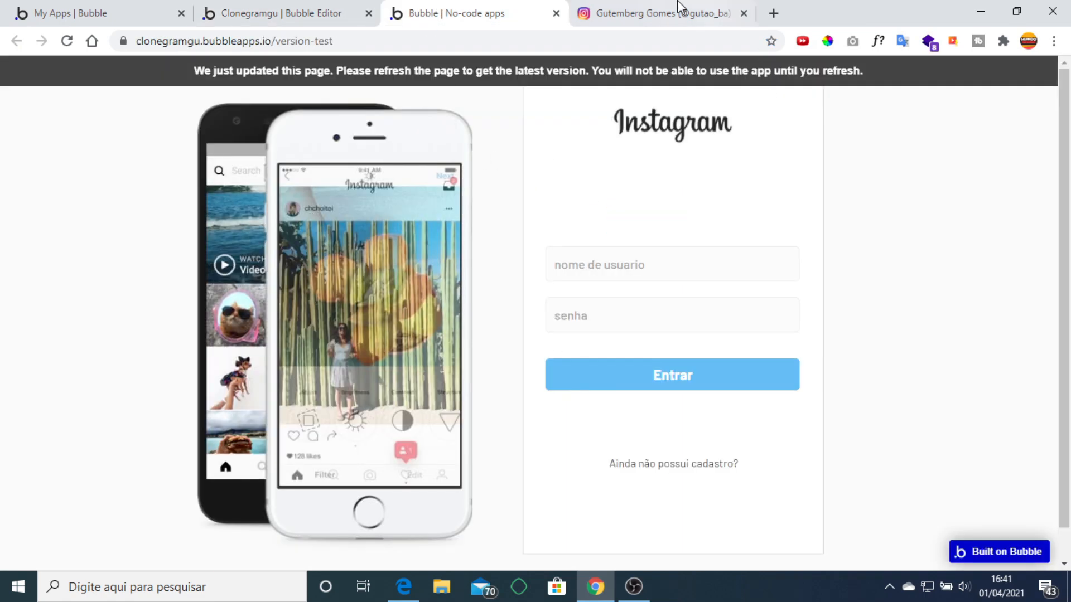
click(666, 13)
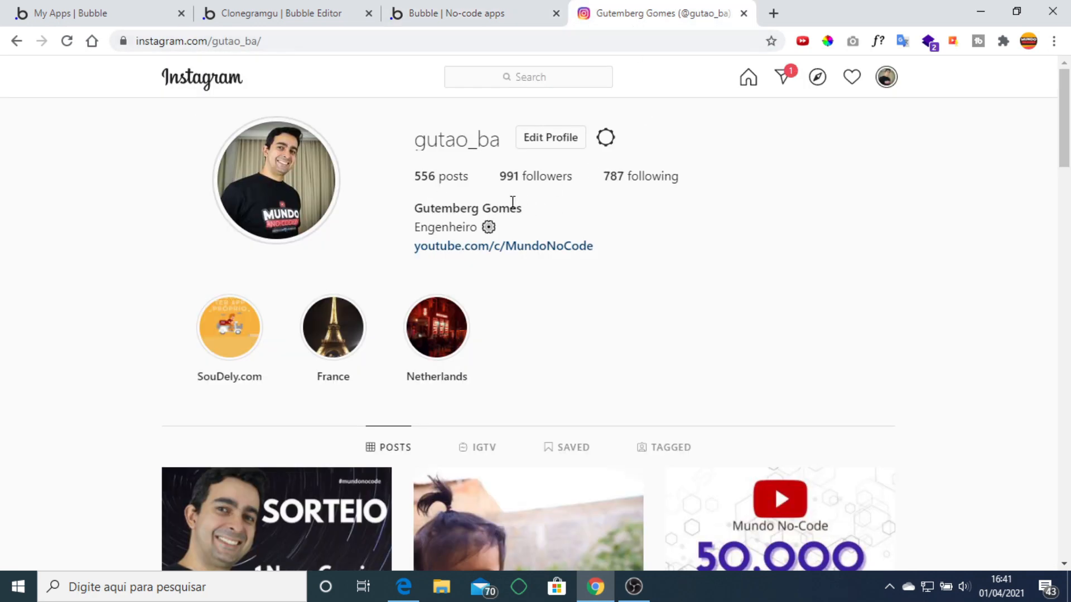
click(283, 11)
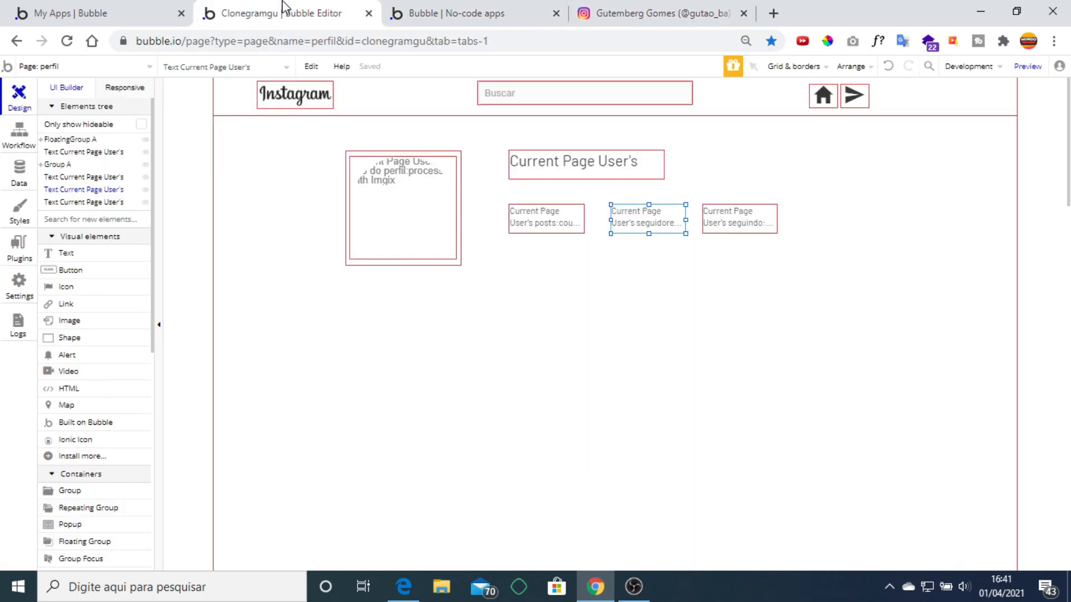
Duplicate the username heading below the counts, make it bold, showing nome completo, and widen it.
click(537, 170)
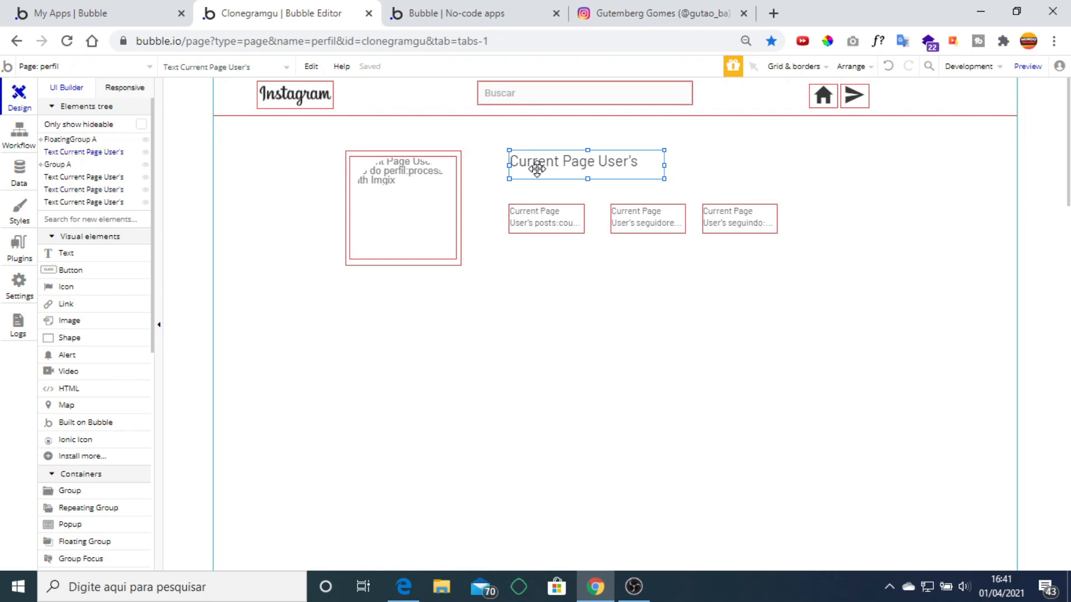
key(ctrl+c)
key(ctrl+v)
drag(538, 162, 533, 260)
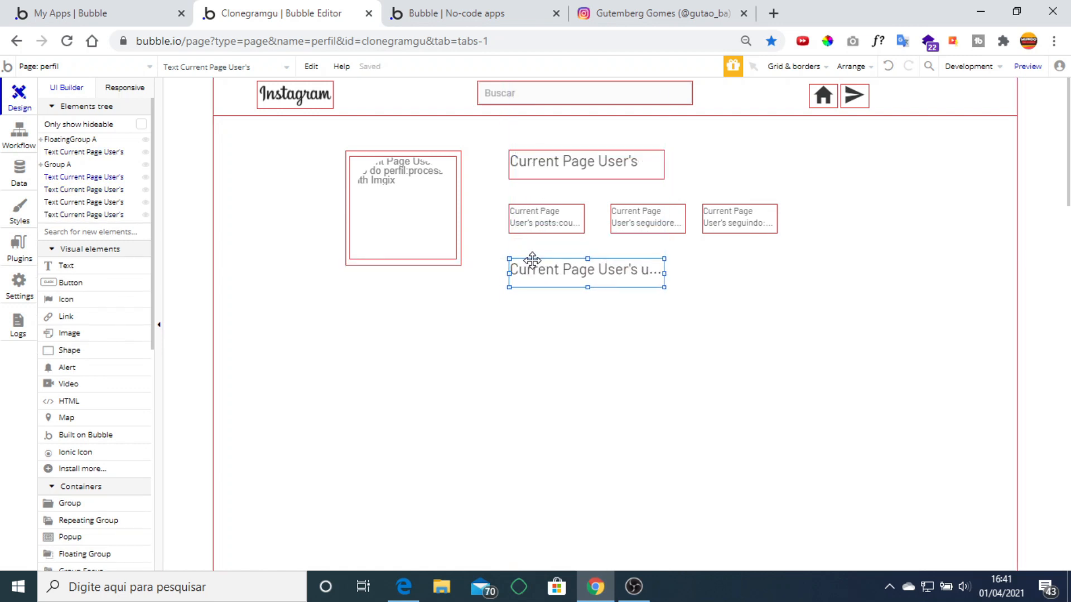
double_click(533, 261)
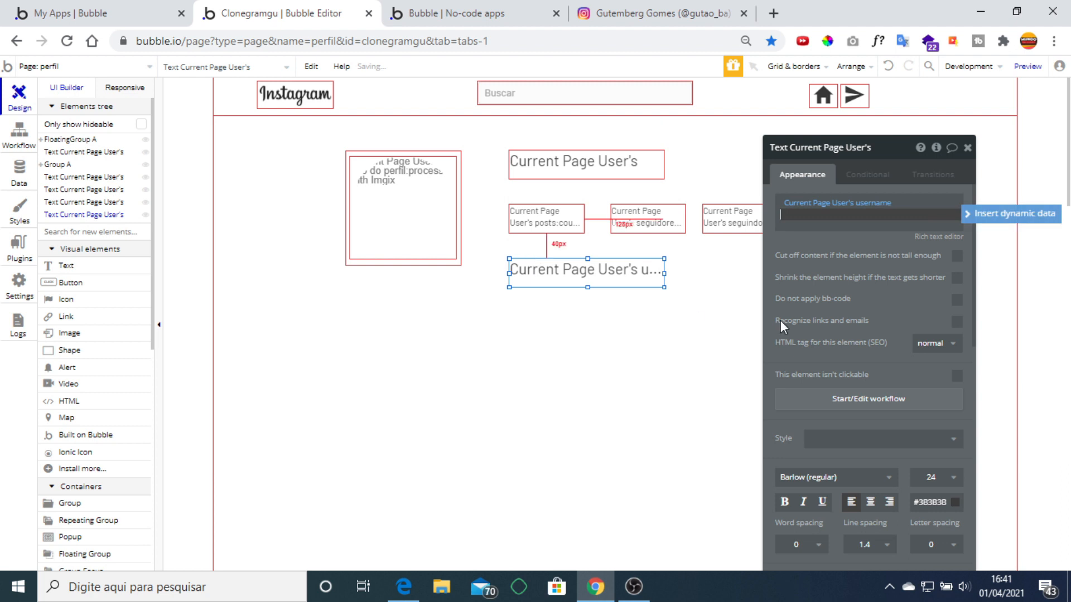
click(784, 501)
click(875, 203)
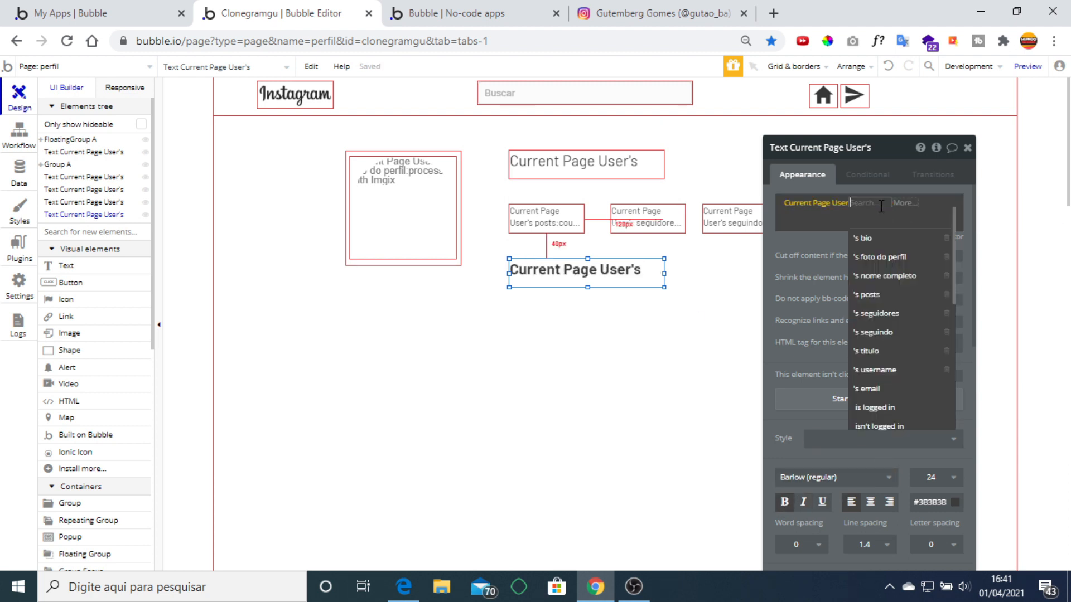
click(896, 275)
drag(665, 273, 776, 279)
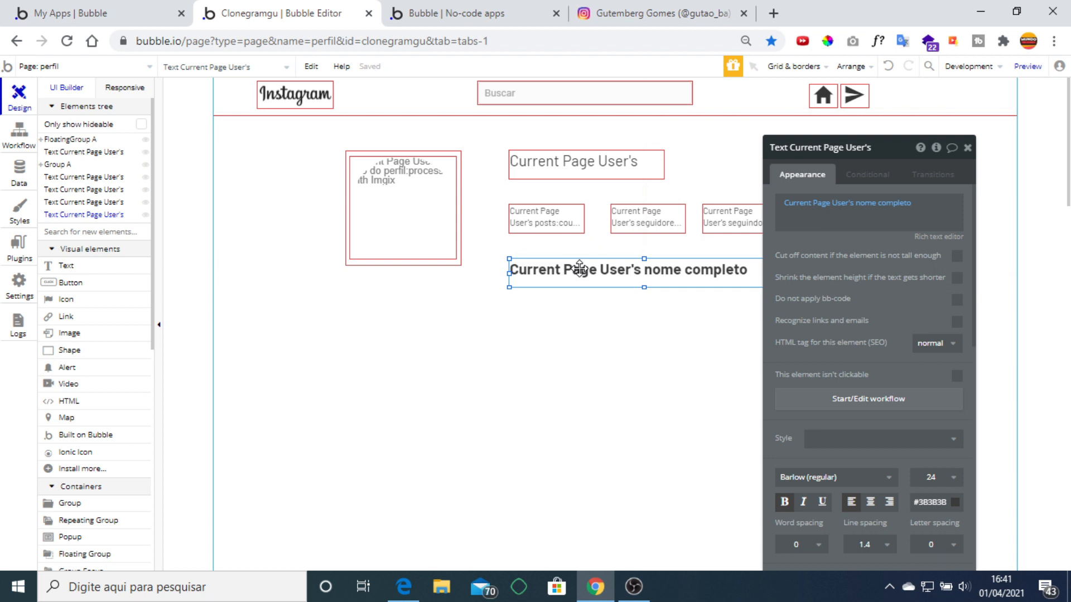
Paste a non-bold copy beneath the full name showing the user's titulo.
key(ctrl+v)
drag(587, 283, 578, 304)
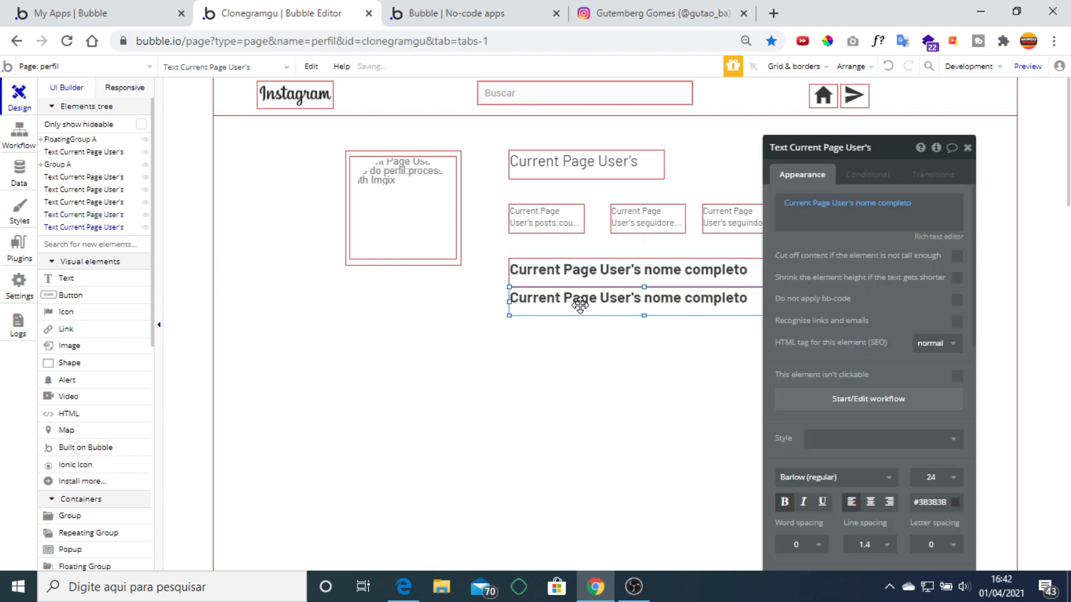
click(885, 205)
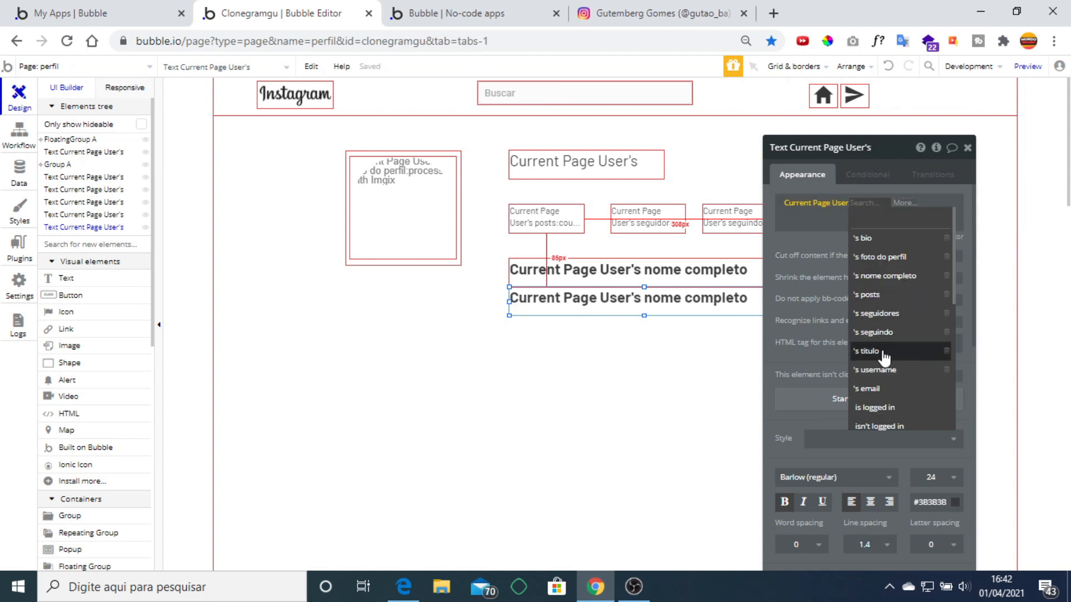
click(885, 353)
click(784, 501)
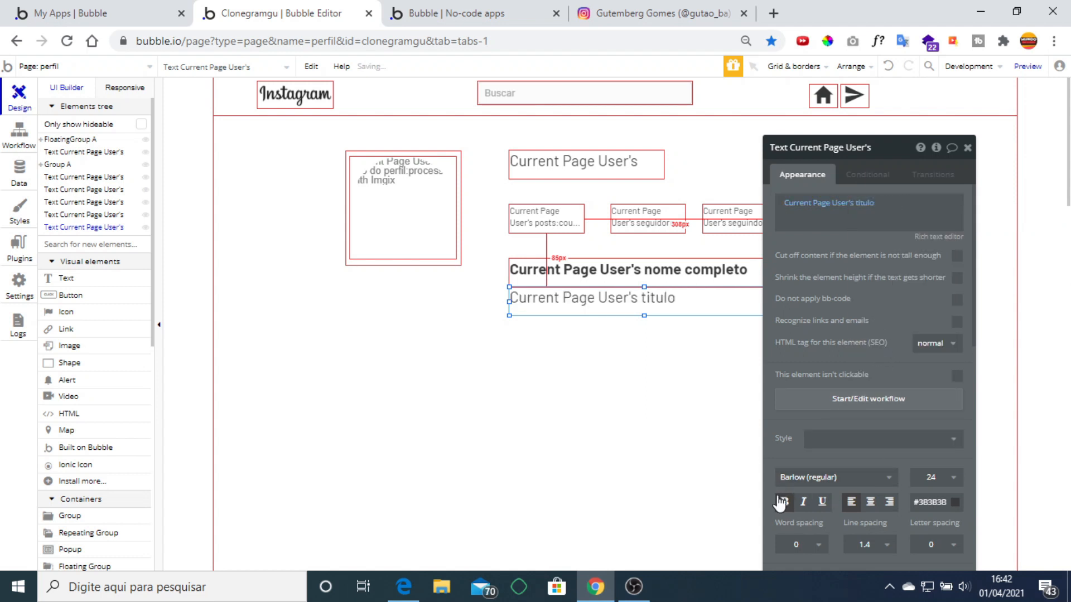
Paste a duplicate of the top username text and move it to the right of the original.
click(968, 148)
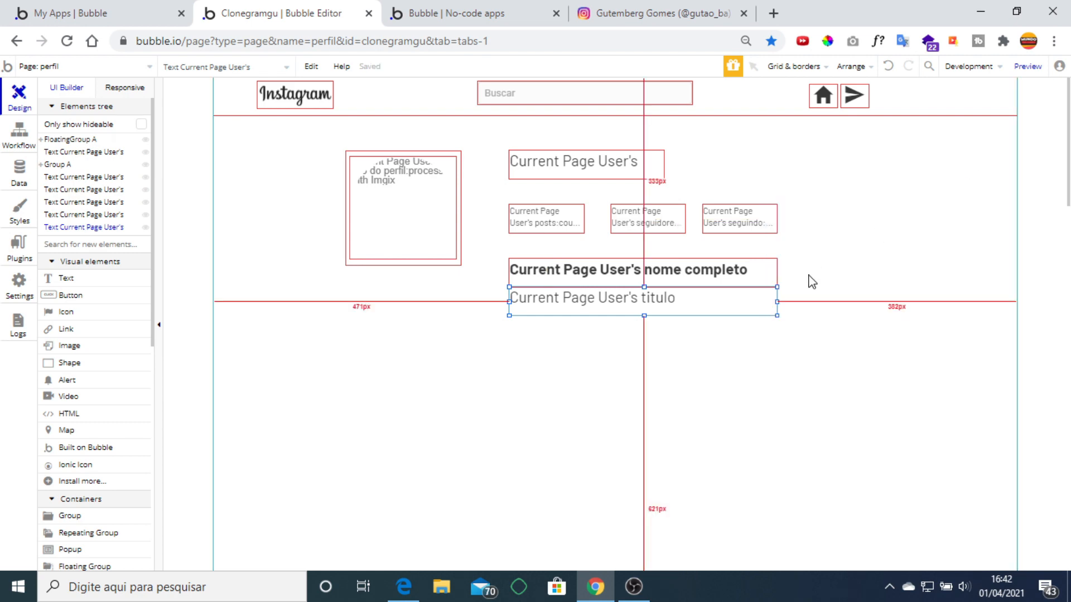
click(638, 10)
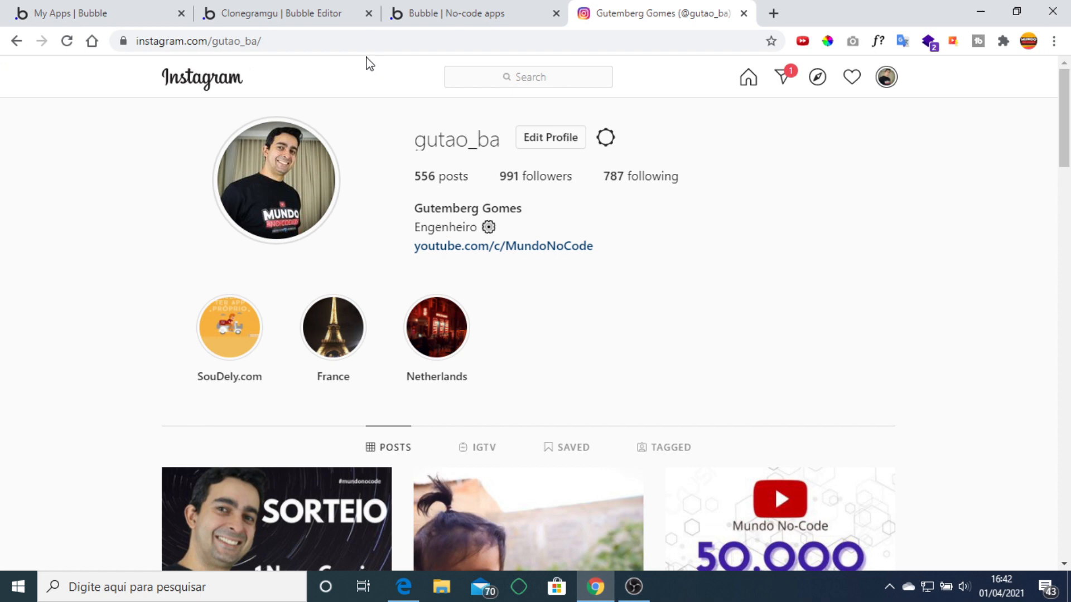
click(303, 22)
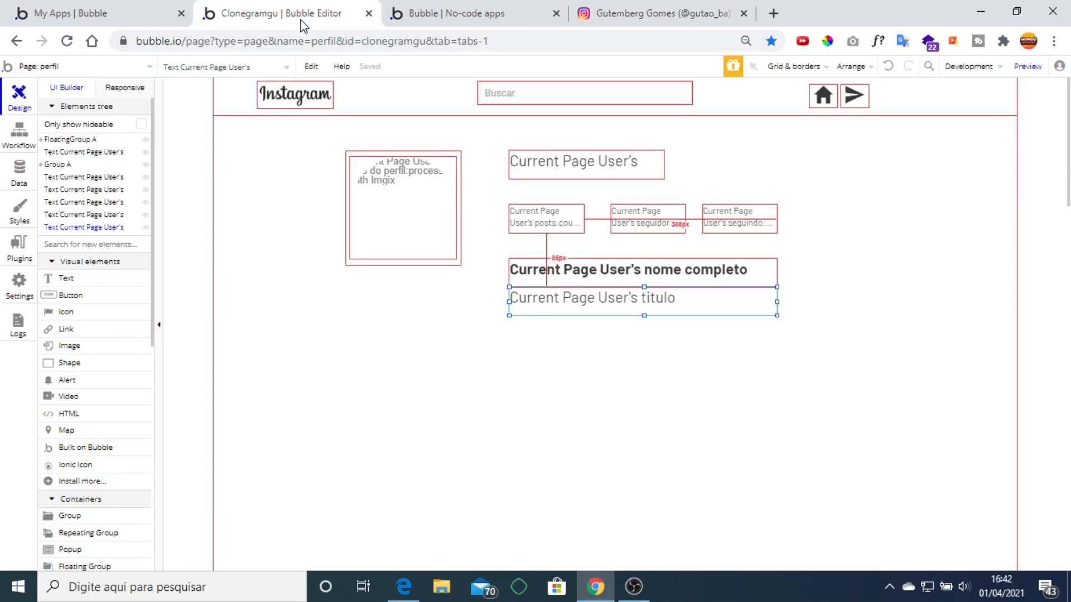
click(635, 176)
key(ctrl+v)
drag(633, 167, 730, 162)
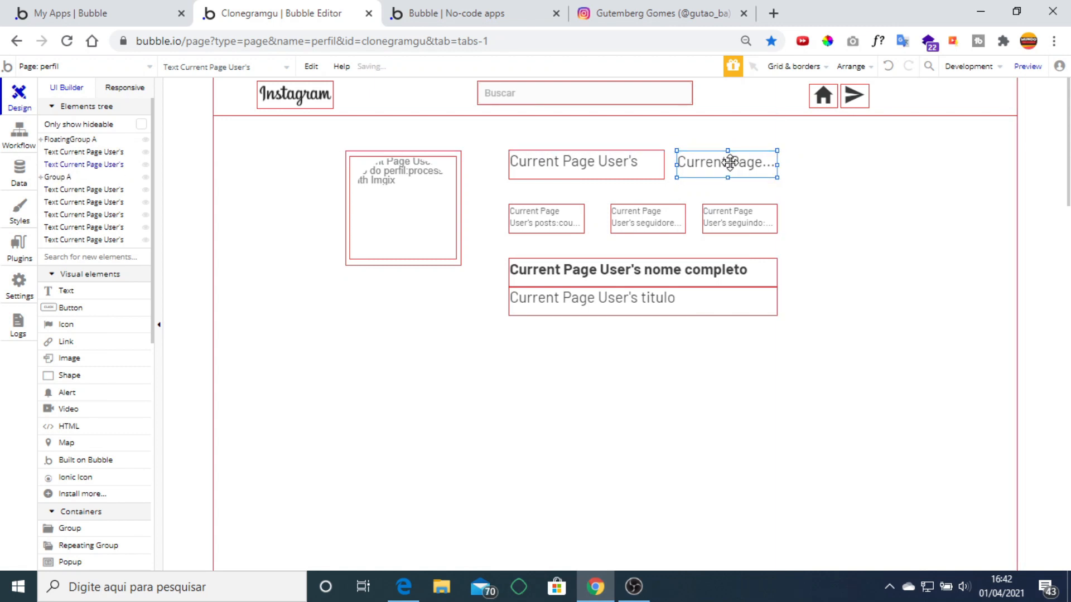
Change the copied text to a fixed 'Editar Perfil' label, then select the avatar and profile texts.
double_click(730, 162)
right_click(867, 214)
click(891, 255)
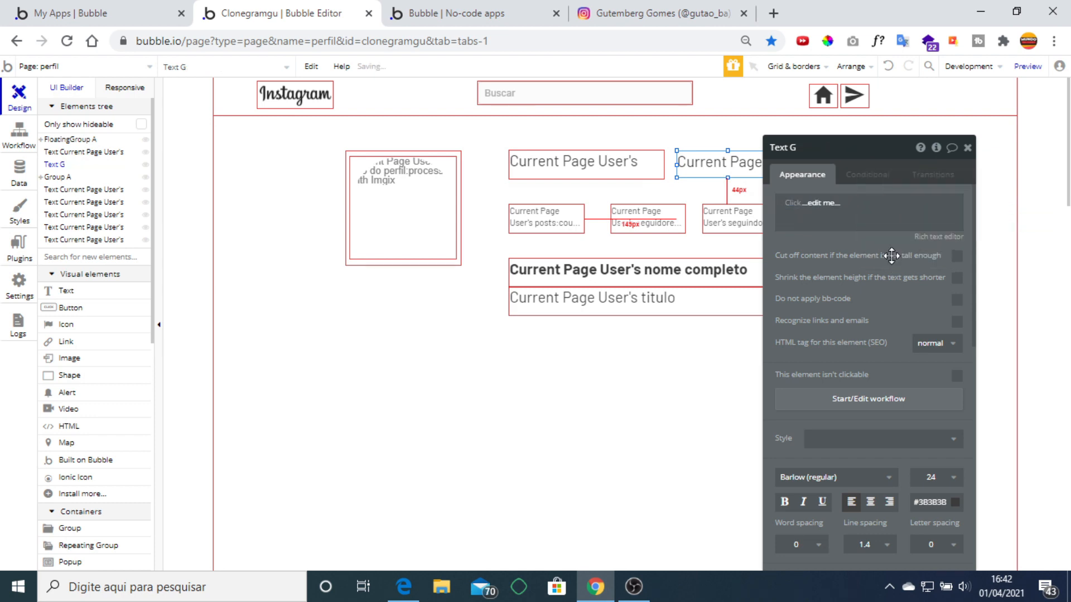
click(832, 199)
text(Editar Perfi)
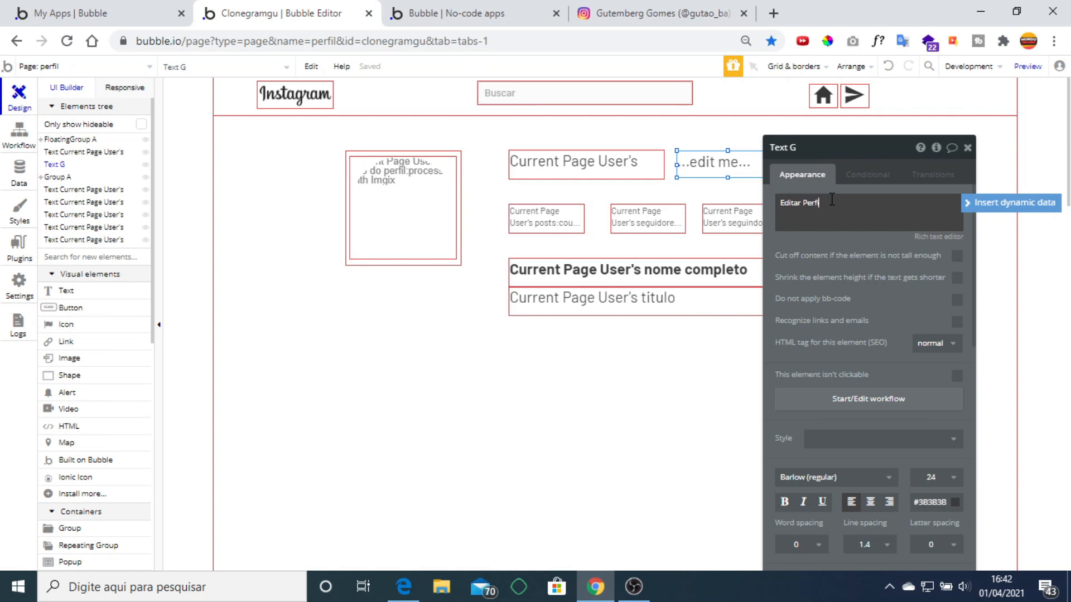
text(l)
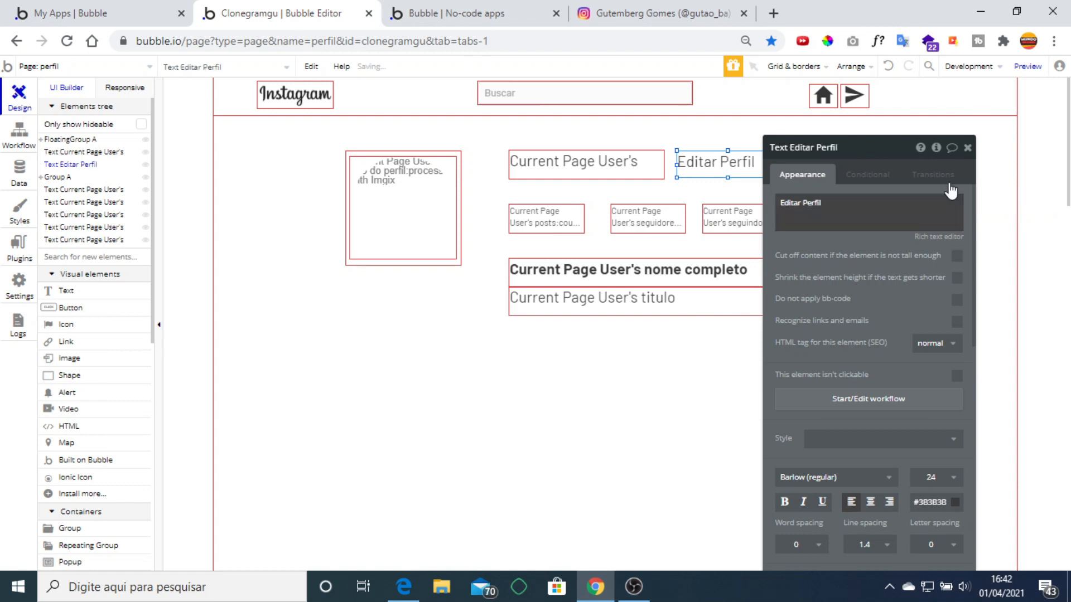
click(966, 147)
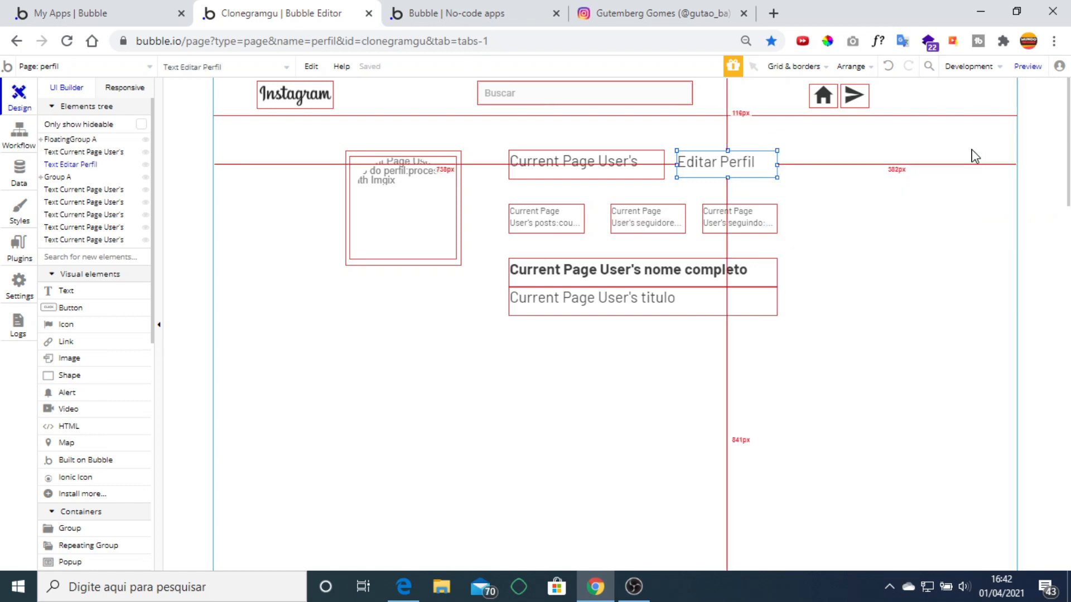
click(820, 315)
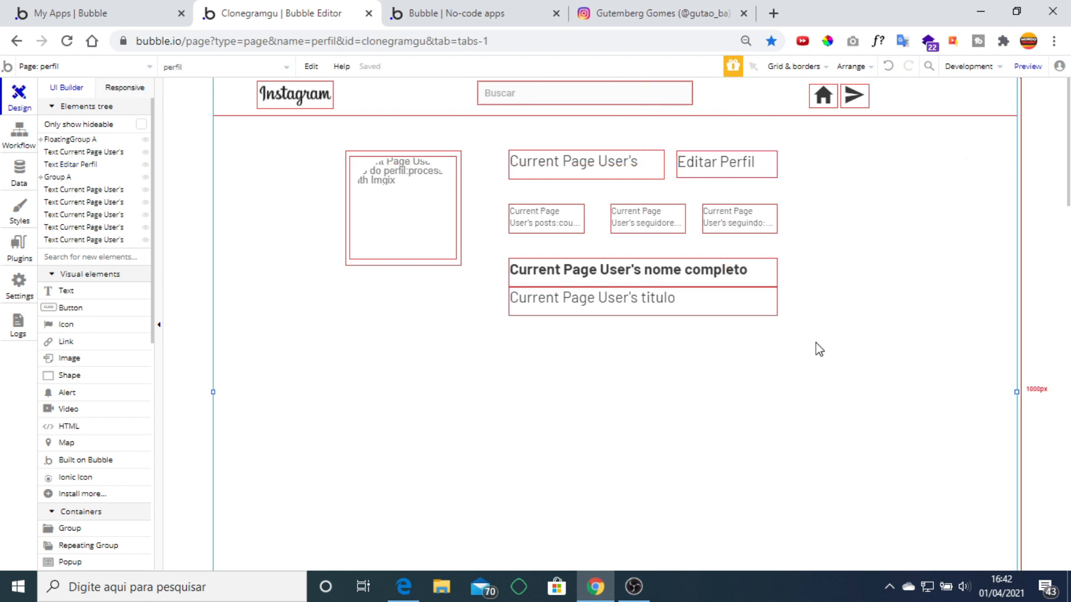
drag(817, 344, 307, 139)
Group the avatar and profile texts into Group B and centre it horizontally.
right_click(457, 213)
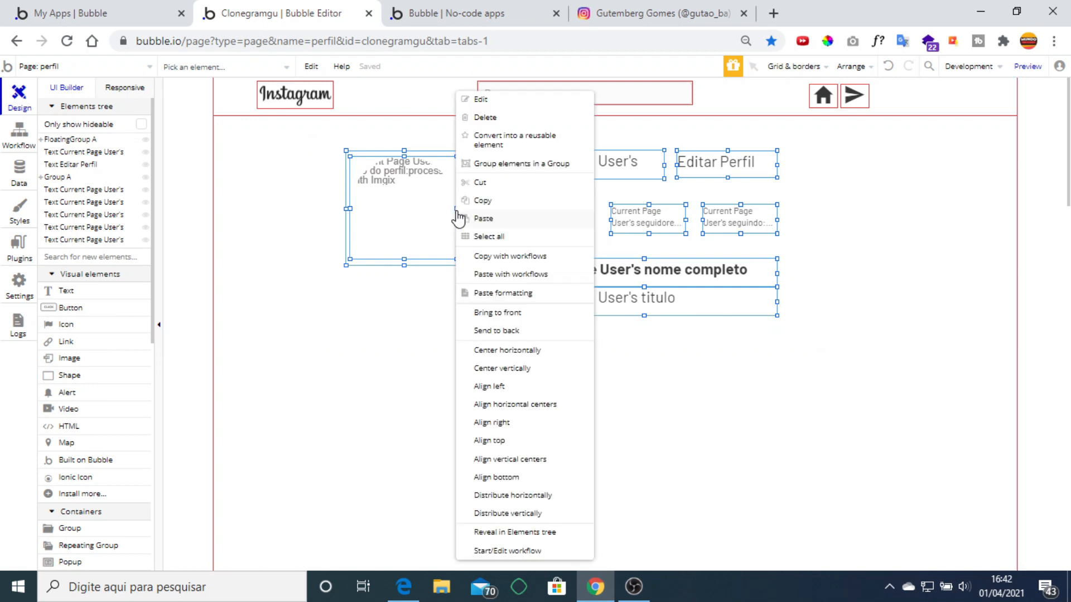
click(516, 164)
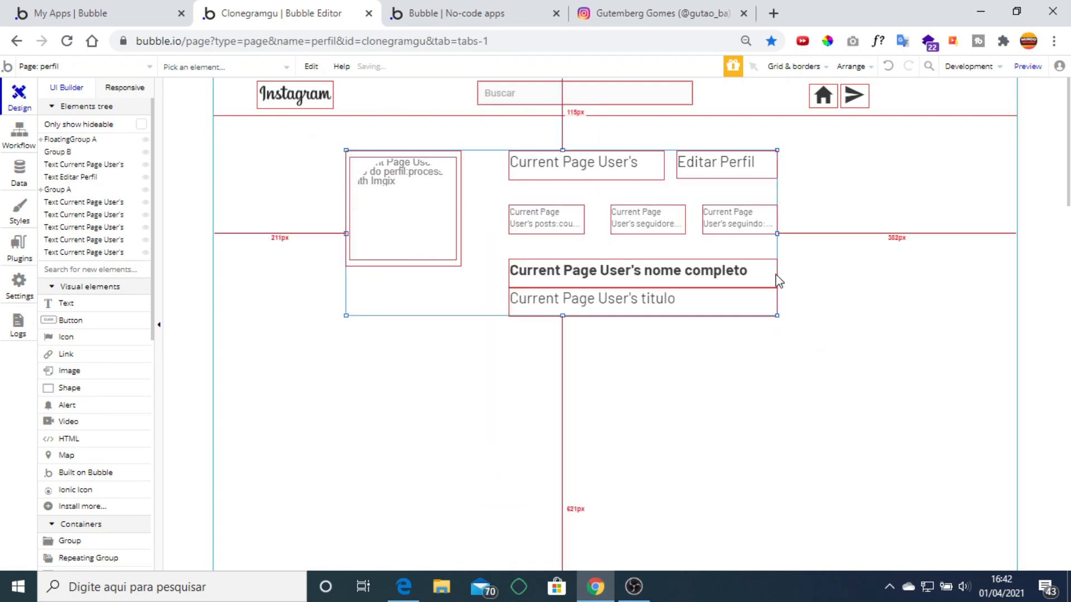
right_click(452, 287)
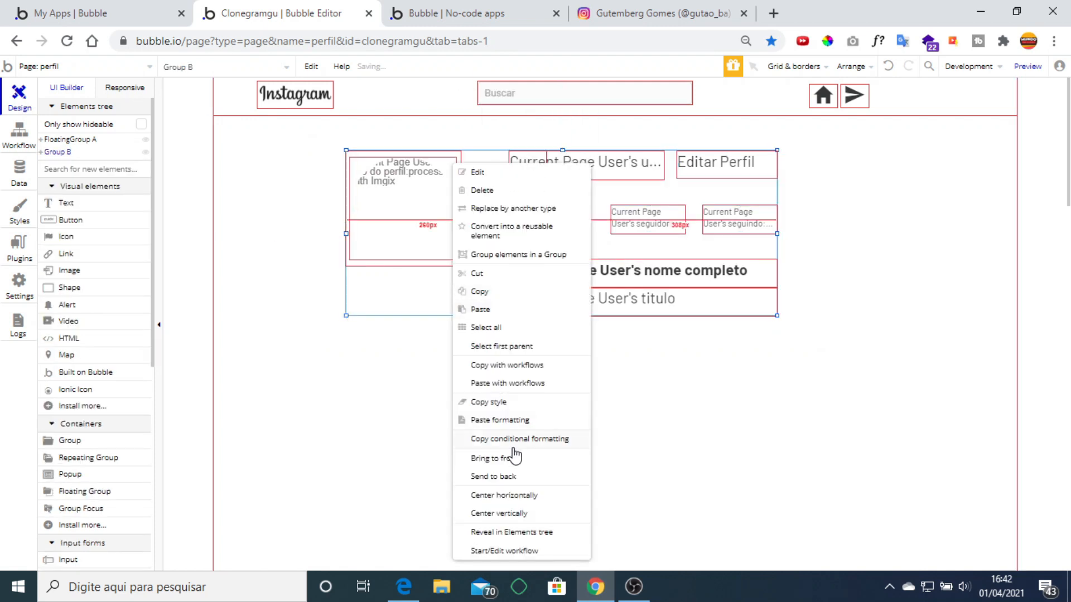
click(517, 496)
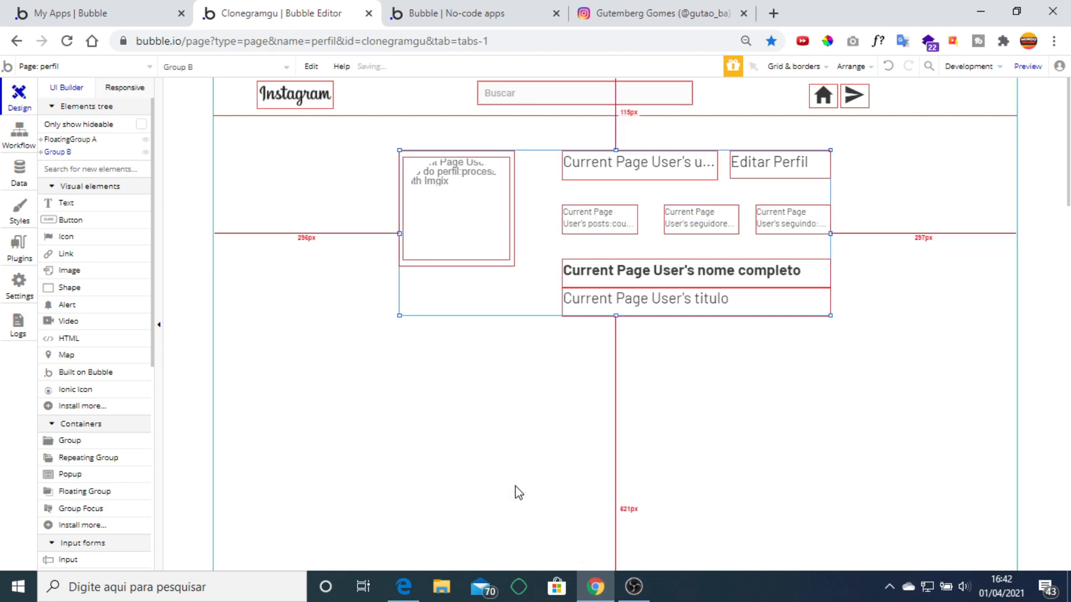
Compare the header against the real Instagram profile and the running app's login page.
click(483, 16)
click(630, 12)
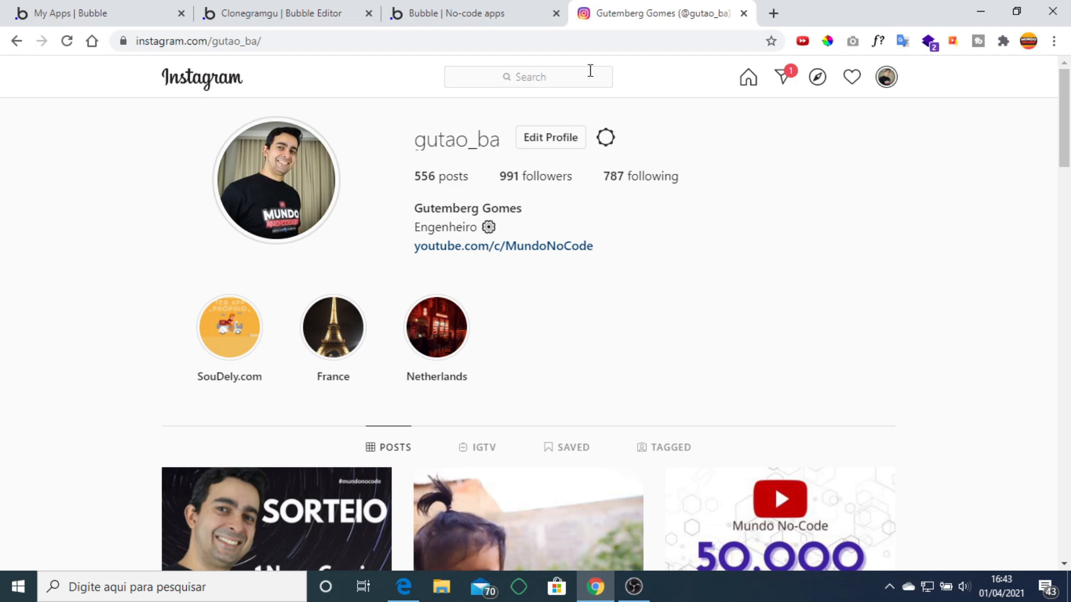
click(294, 12)
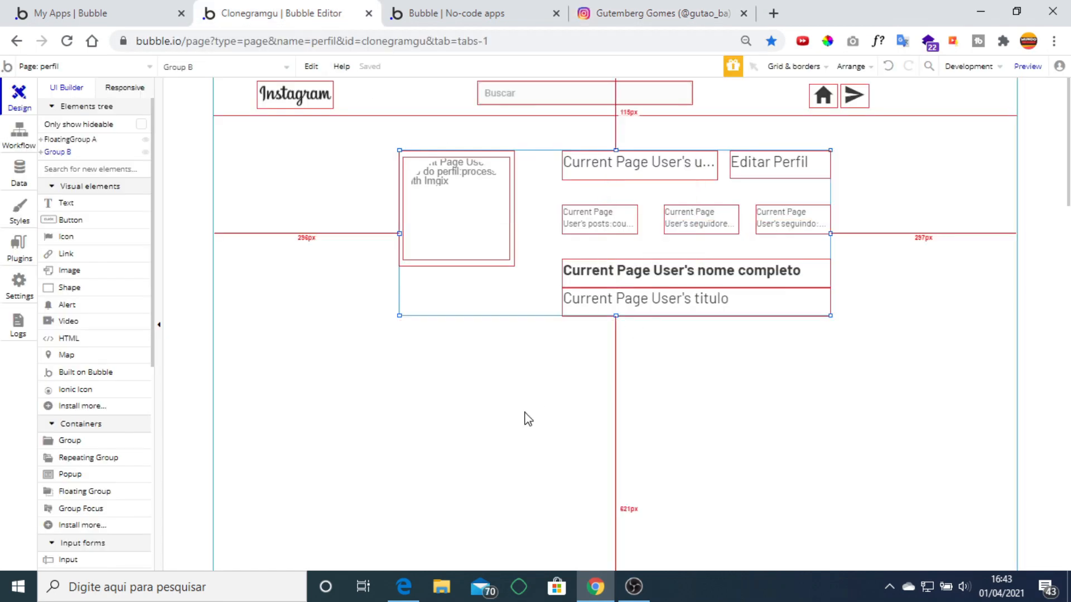
click(658, 10)
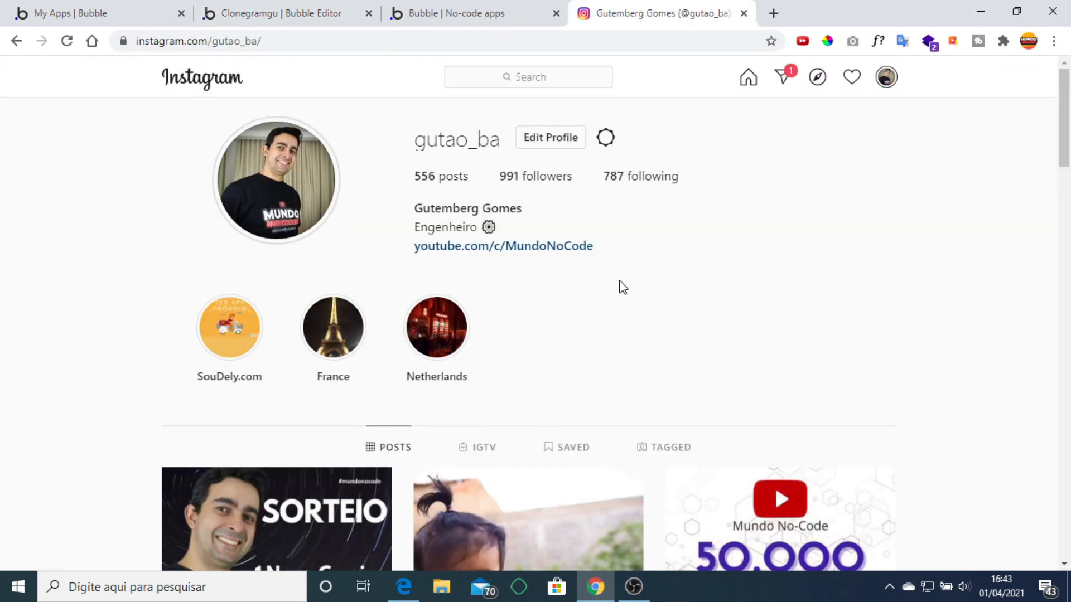
scroll(674, 203, down, 4)
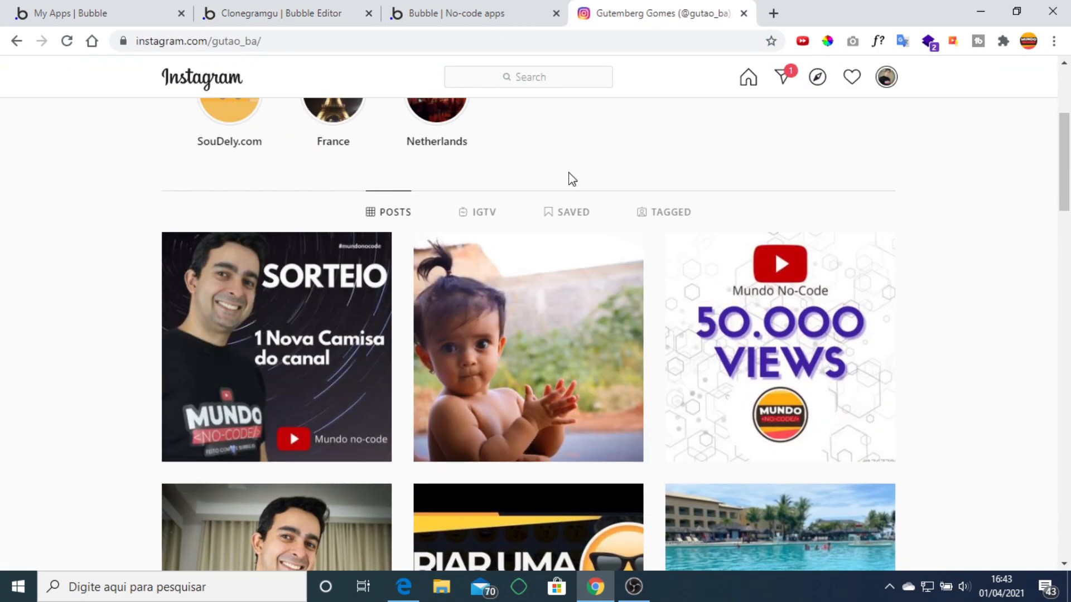
scroll(679, 177, up, 5)
click(456, 8)
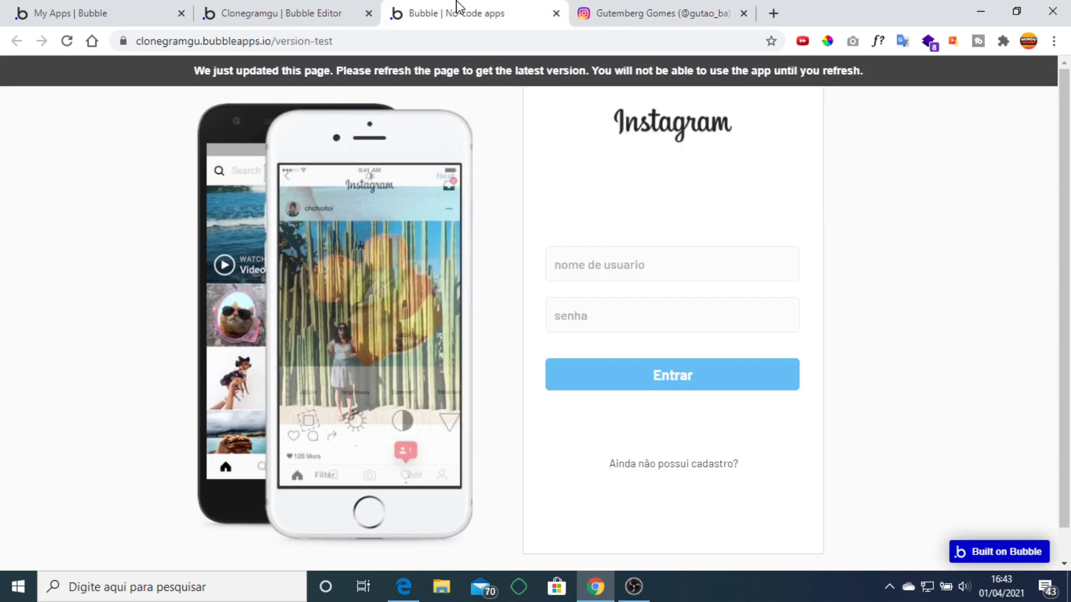
click(268, 12)
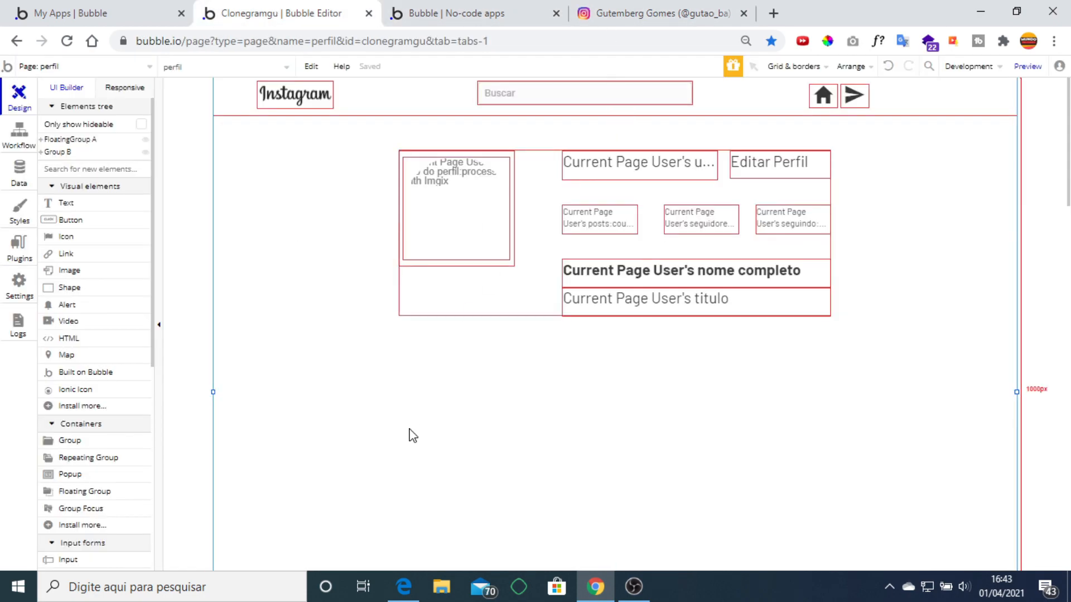
Draw a posts repeating group below the profile header and set it to 2 rows.
click(105, 462)
drag(298, 377, 968, 568)
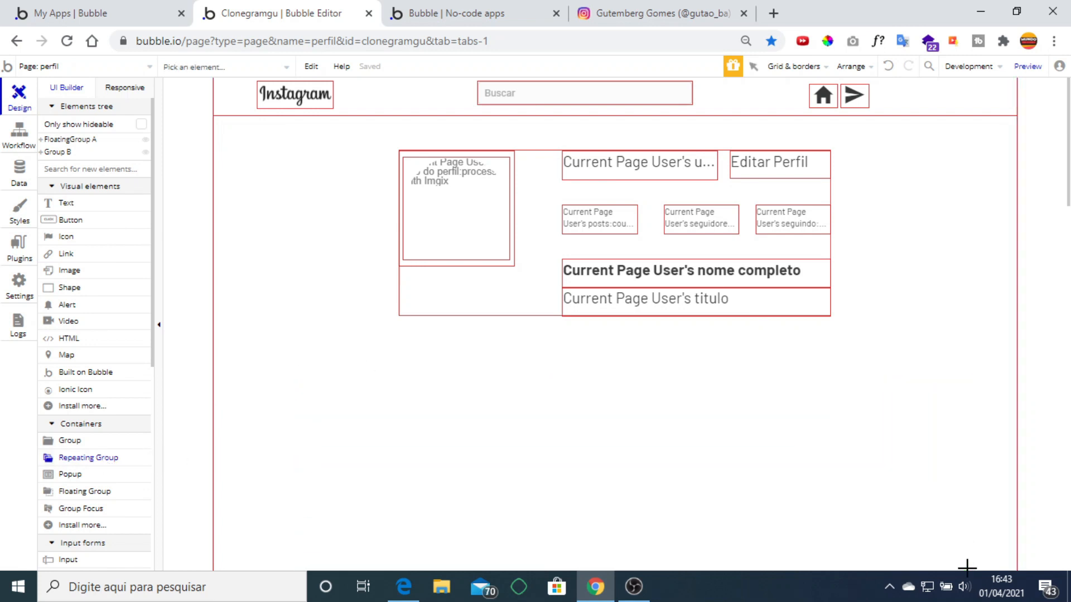
drag(817, 201, 936, 179)
scroll(700, 323, down, 3)
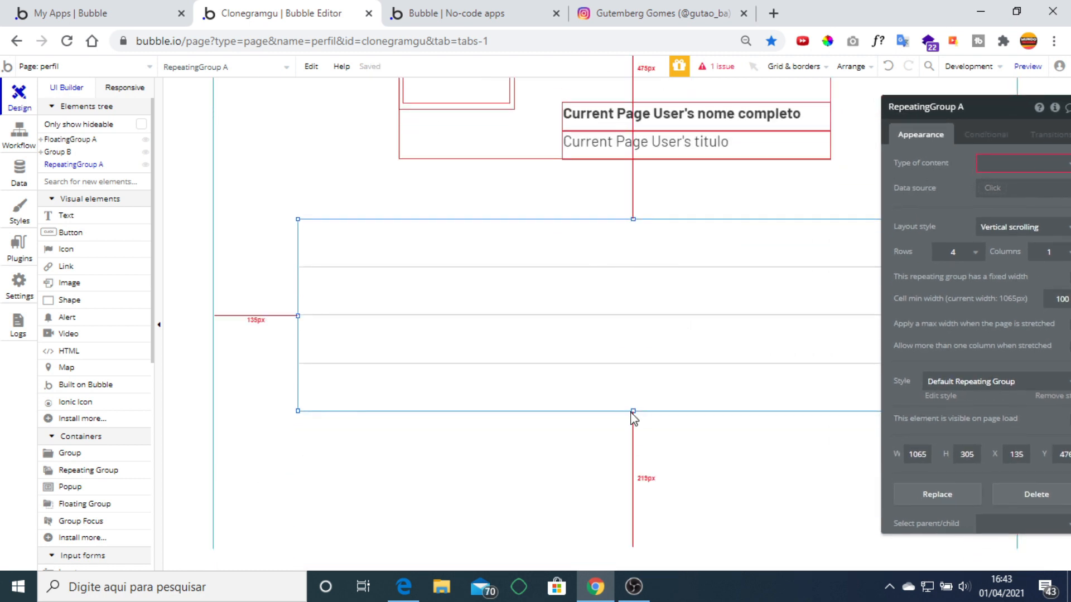
drag(633, 411, 636, 560)
click(941, 251)
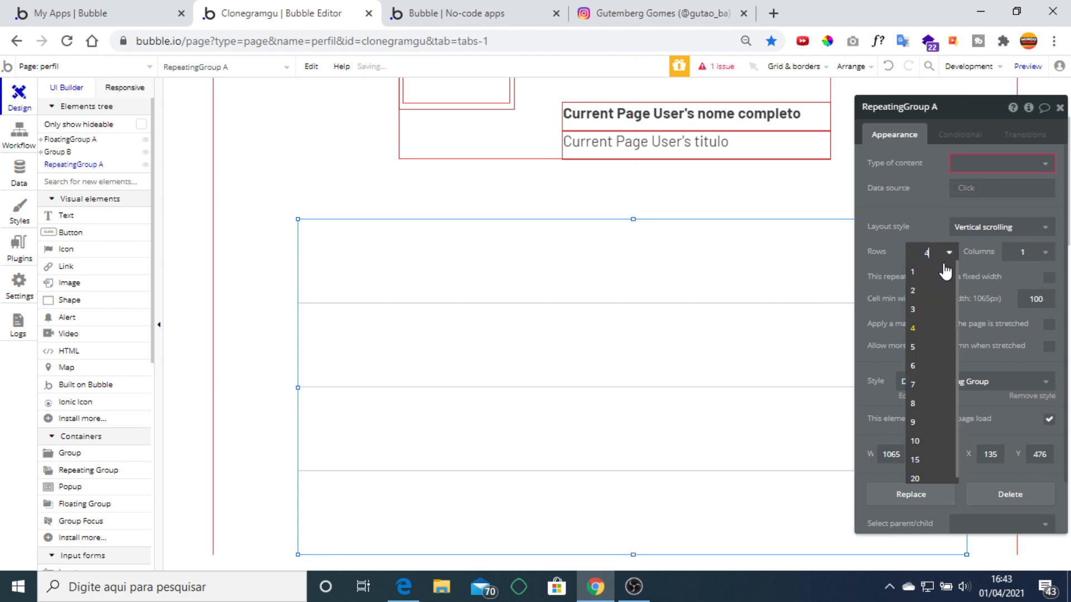
click(938, 312)
click(930, 254)
click(935, 289)
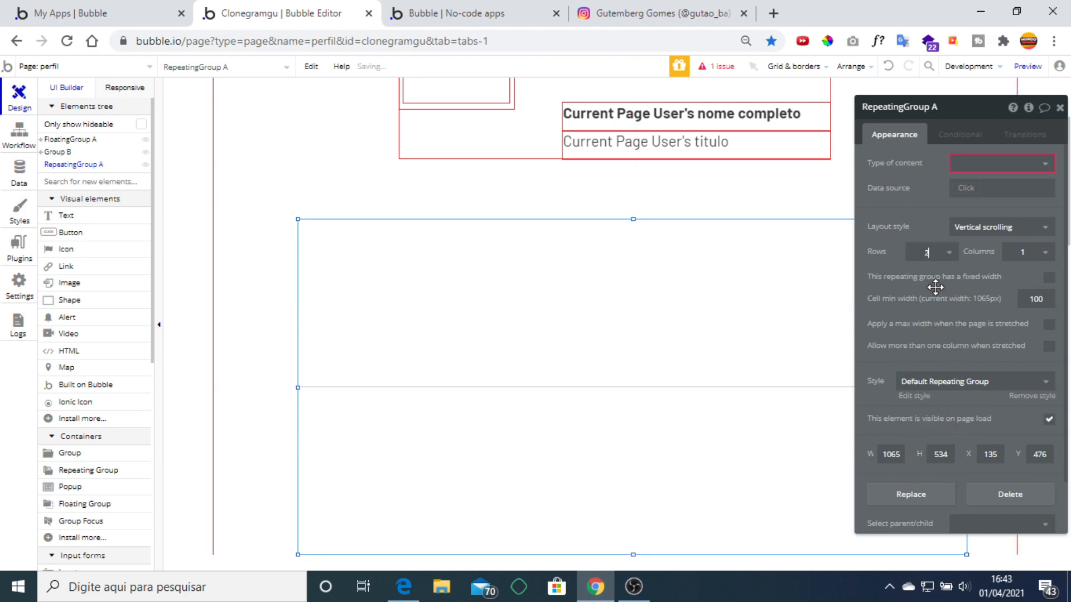
Compare with Instagram's post grid and stretch the repeating group taller.
click(622, 10)
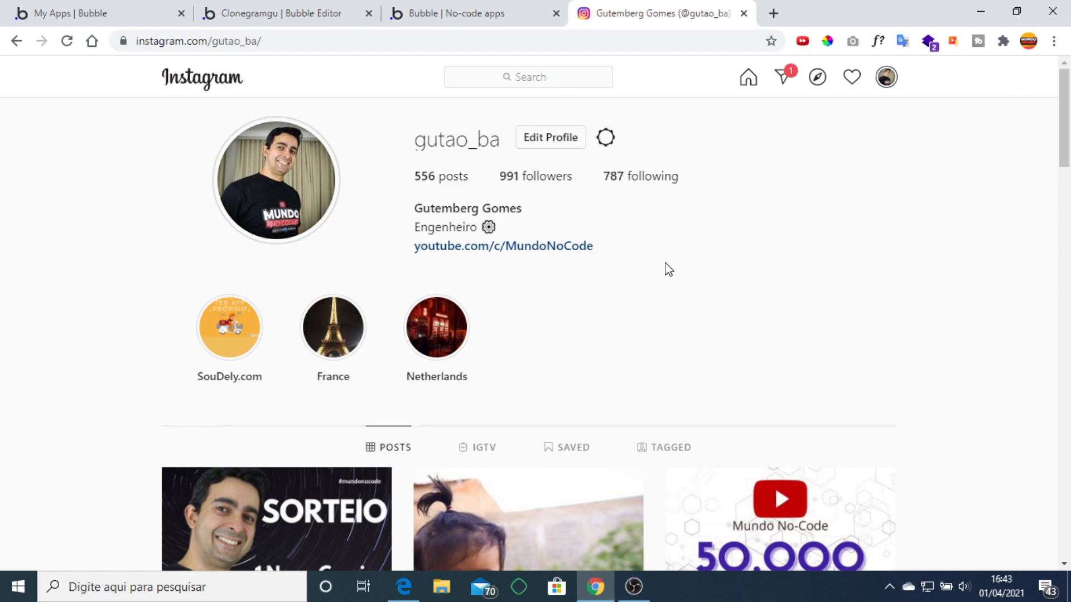
scroll(668, 269, down, 3)
scroll(667, 267, up, 3)
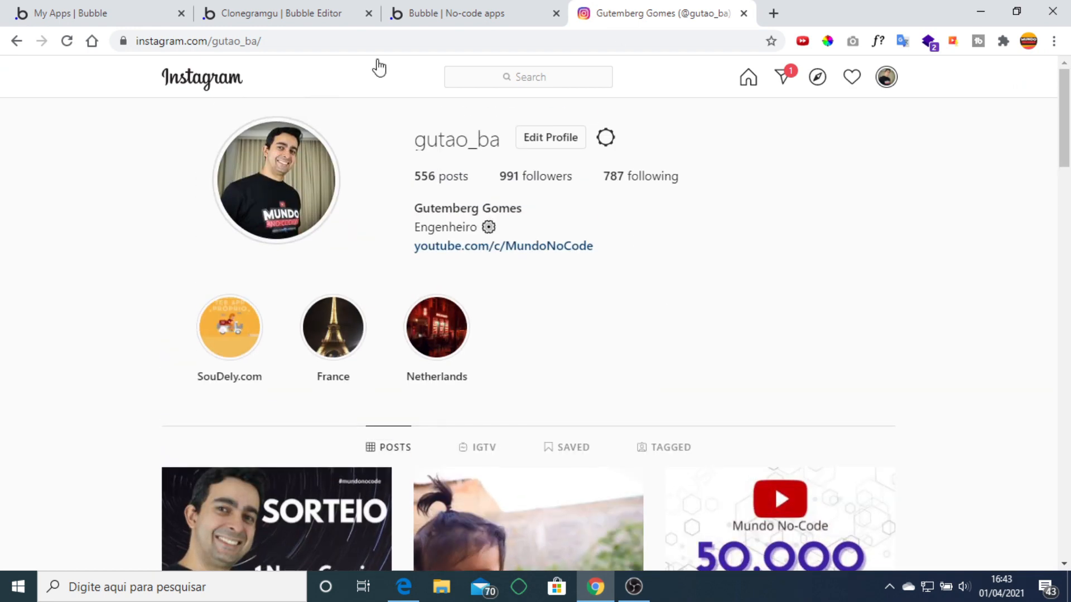
click(286, 11)
scroll(635, 369, down, 3)
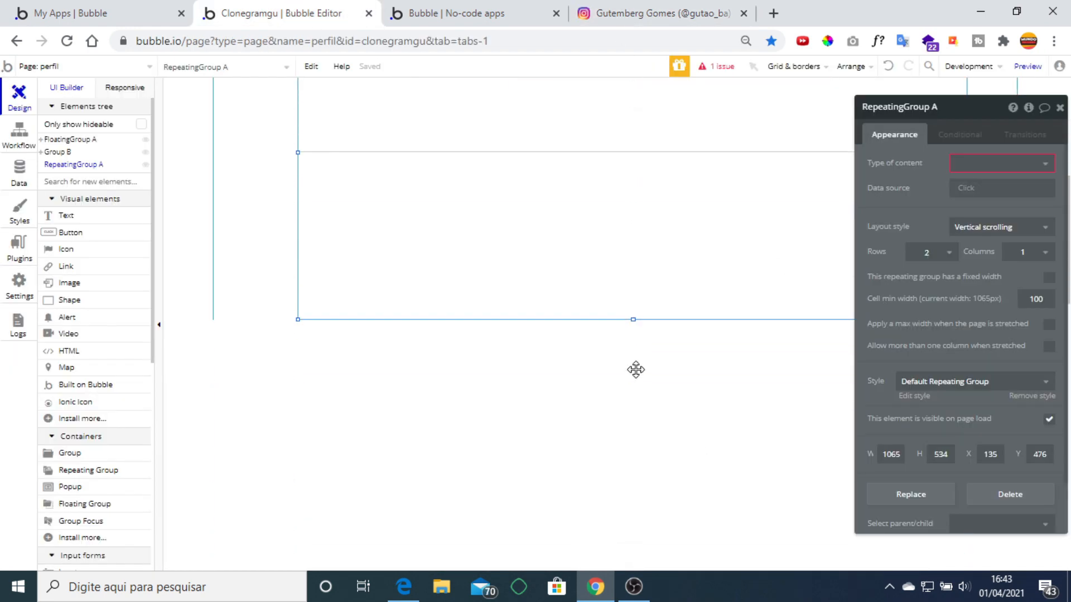
drag(633, 317, 635, 452)
scroll(650, 292, up, 3)
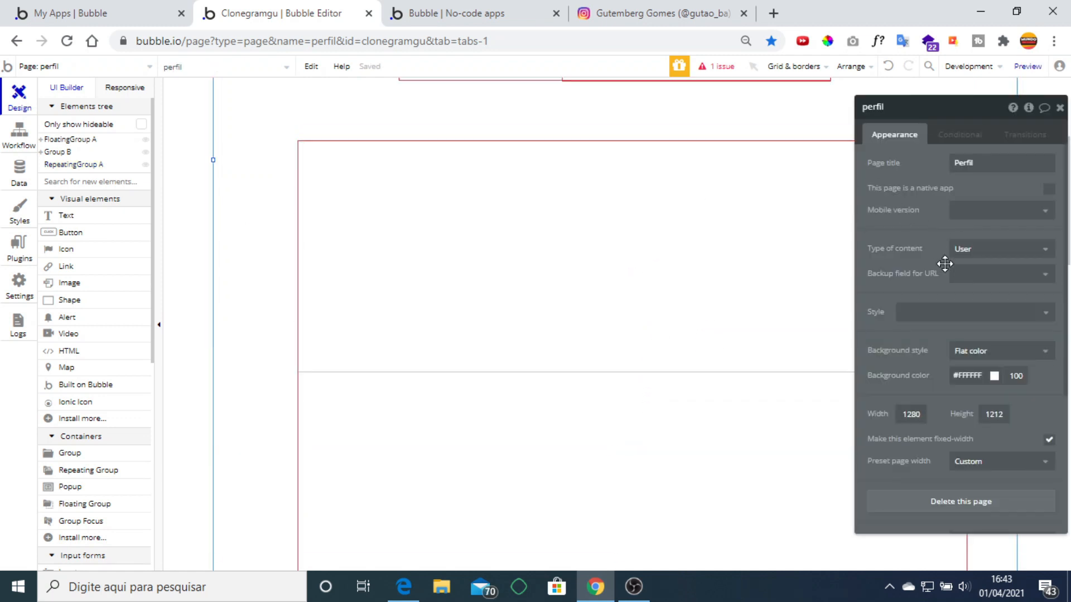
Give the repeating group 3 columns, forming a 2-by-3 grid.
click(775, 275)
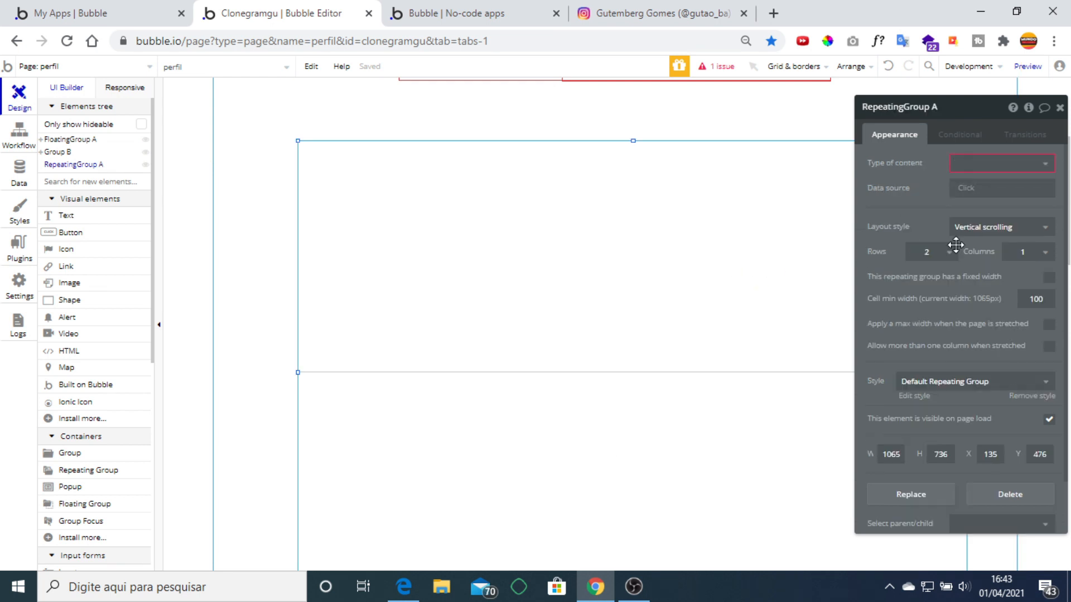
click(1031, 258)
click(1019, 306)
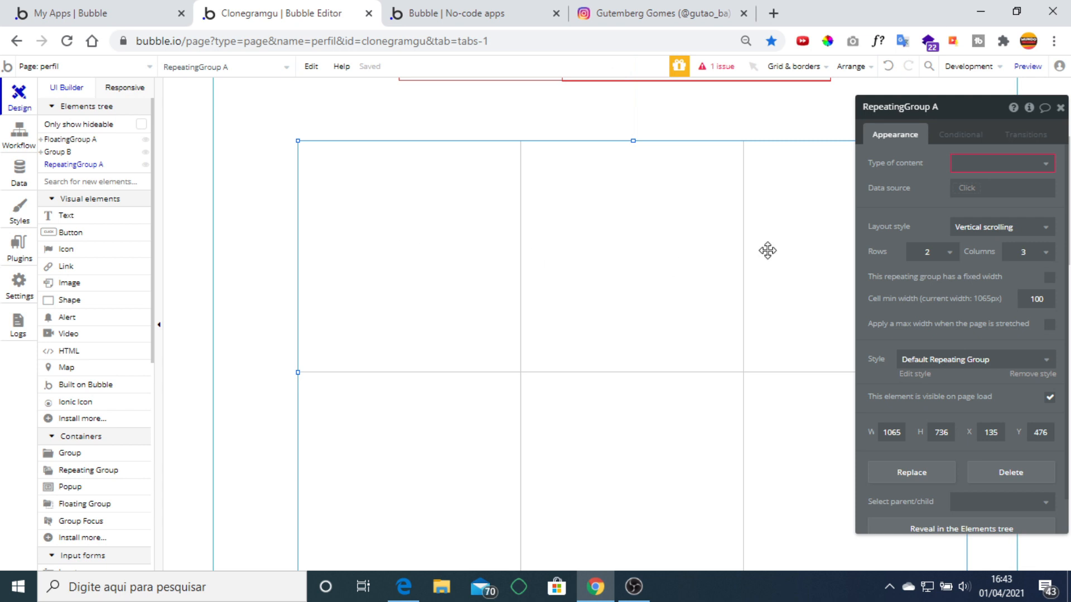
scroll(667, 320, up, 2)
scroll(667, 320, up, 3)
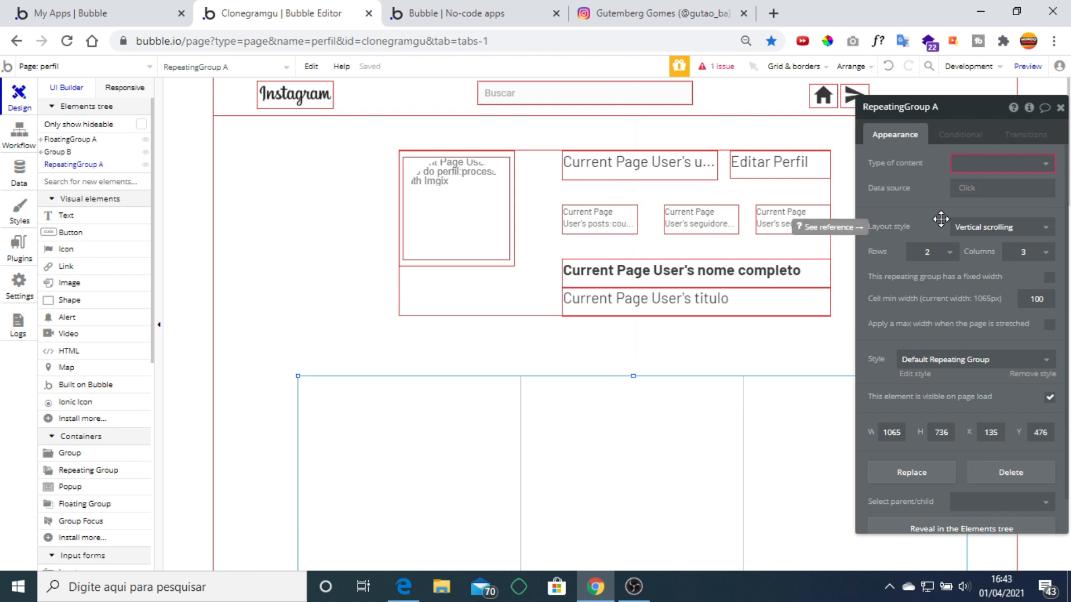
click(985, 164)
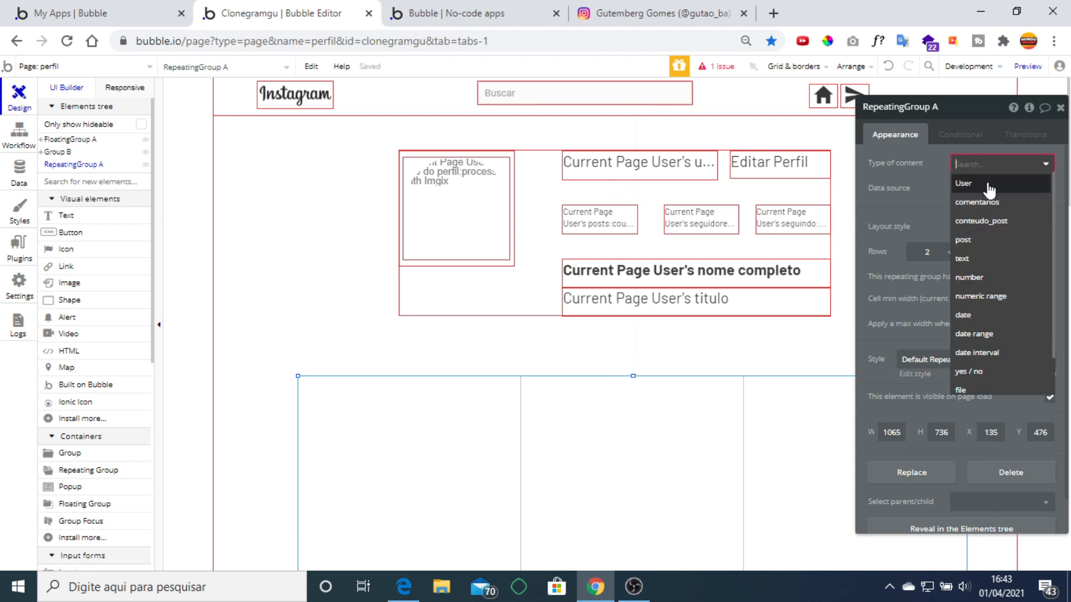
Set the repeating group's content type to post and data source to Current Page User's posts.
click(988, 185)
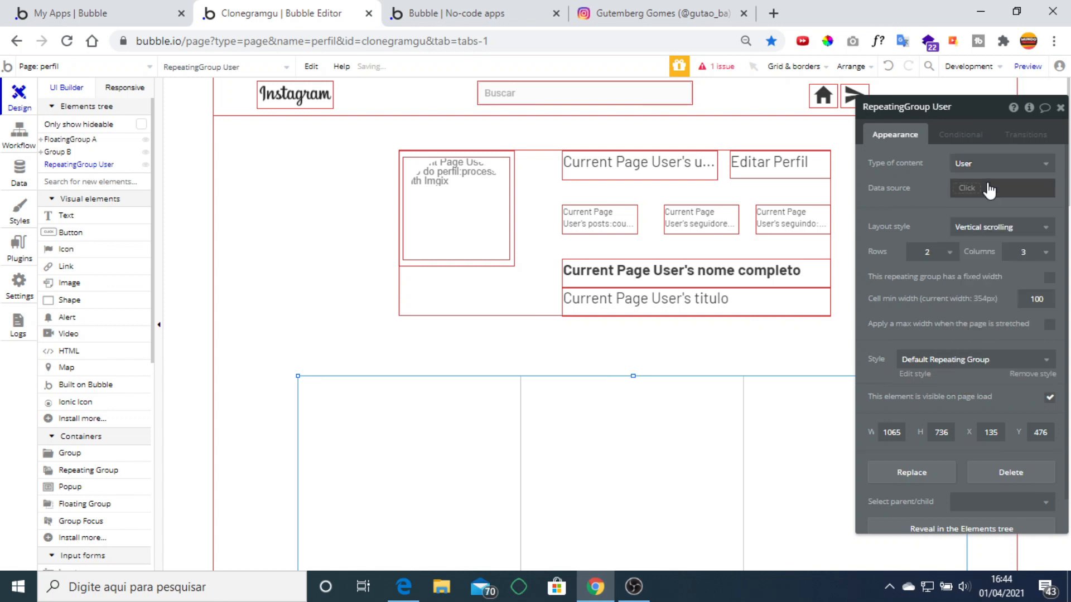
click(972, 167)
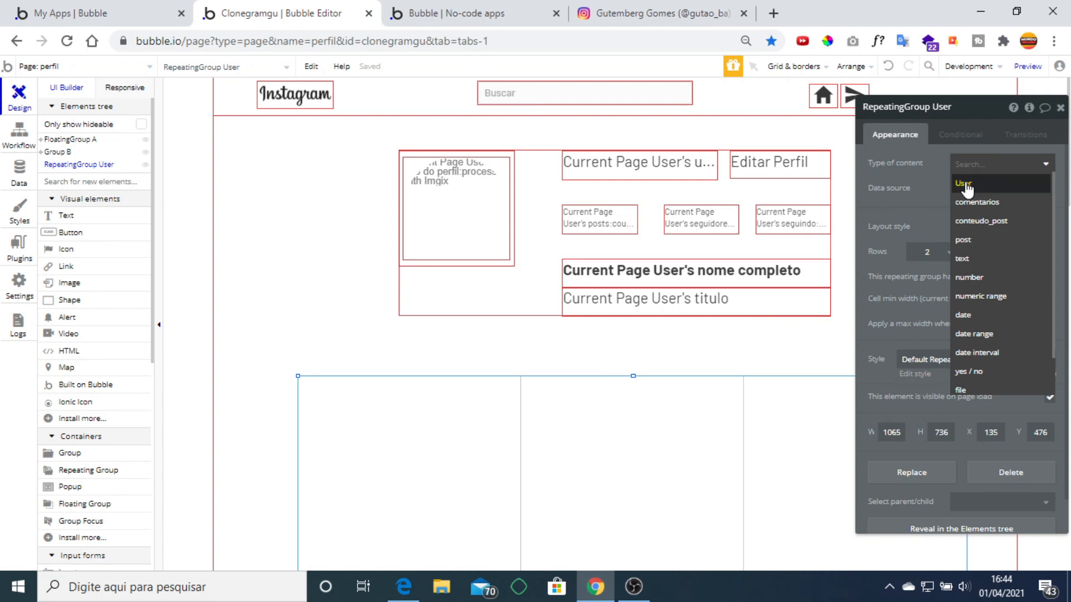
click(964, 184)
click(967, 167)
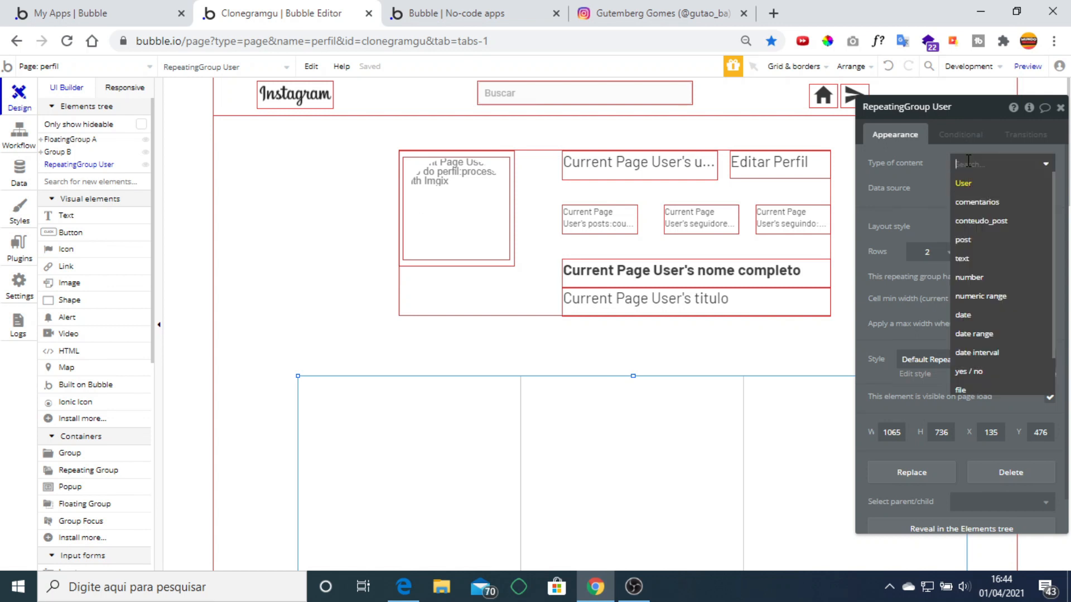
click(980, 234)
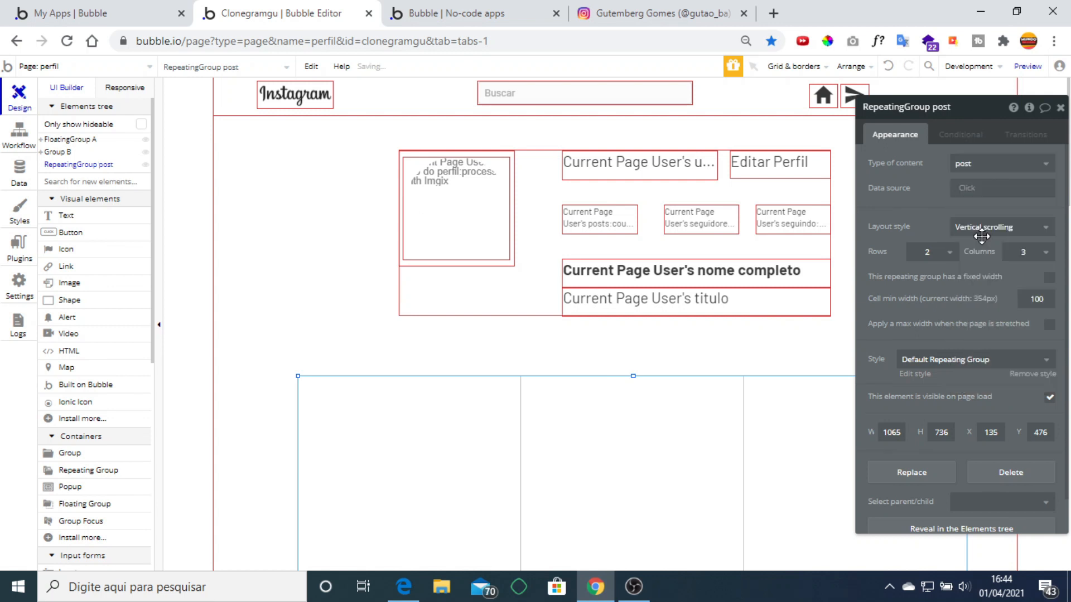
click(974, 190)
click(1024, 241)
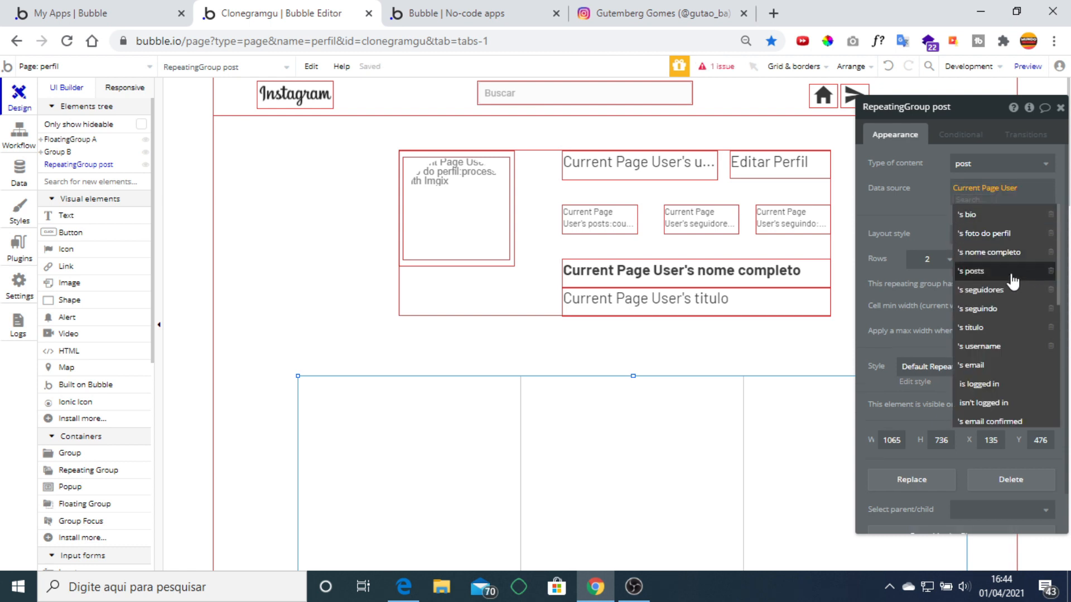
click(1001, 272)
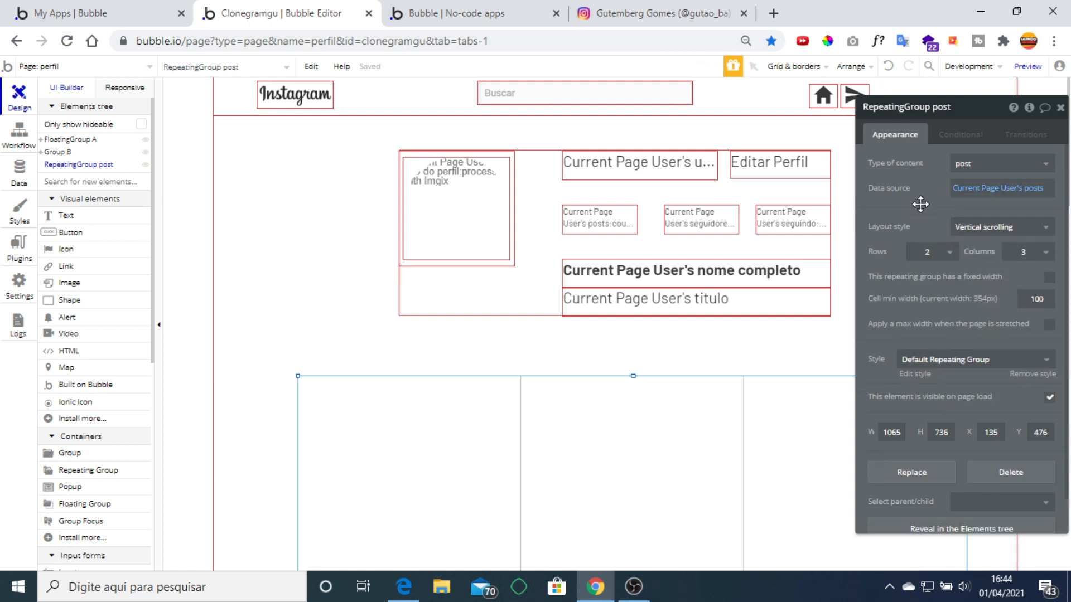
click(1061, 113)
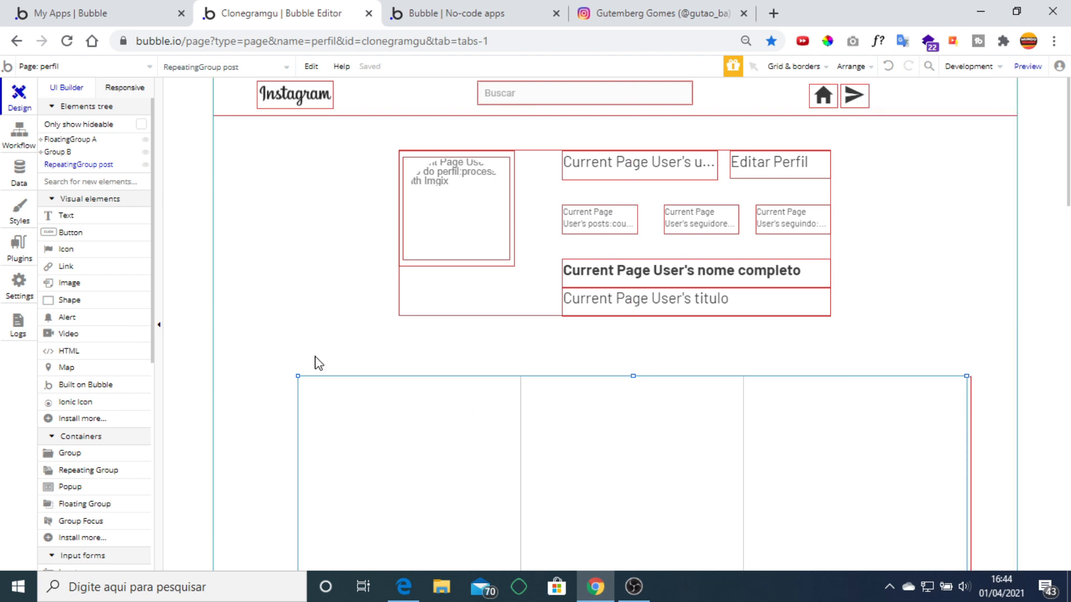
click(302, 439)
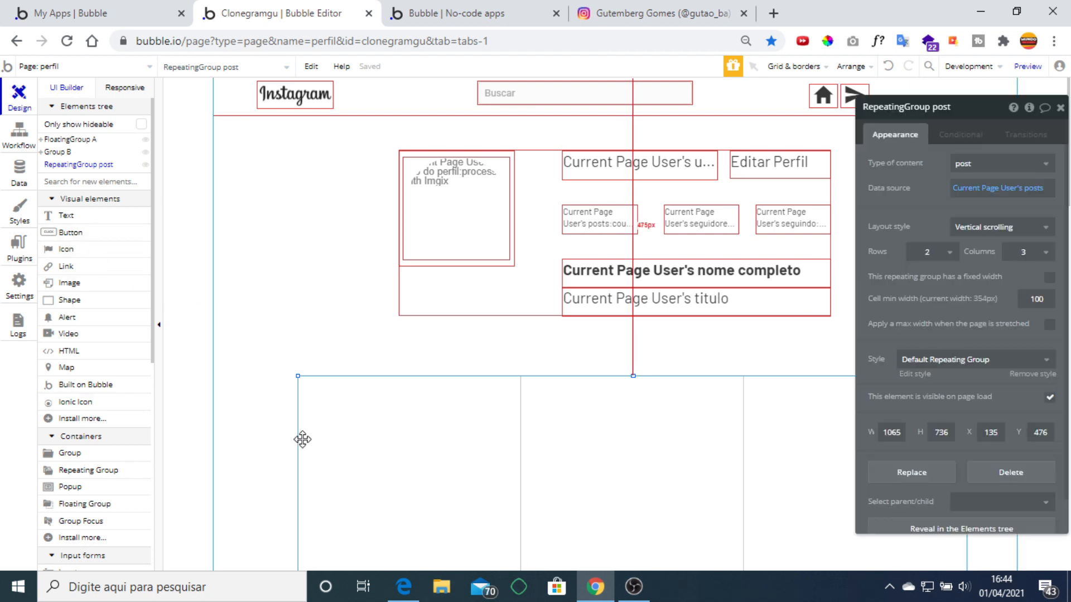
Draw an image in the grid's first cell and centre it horizontally and vertically.
click(76, 286)
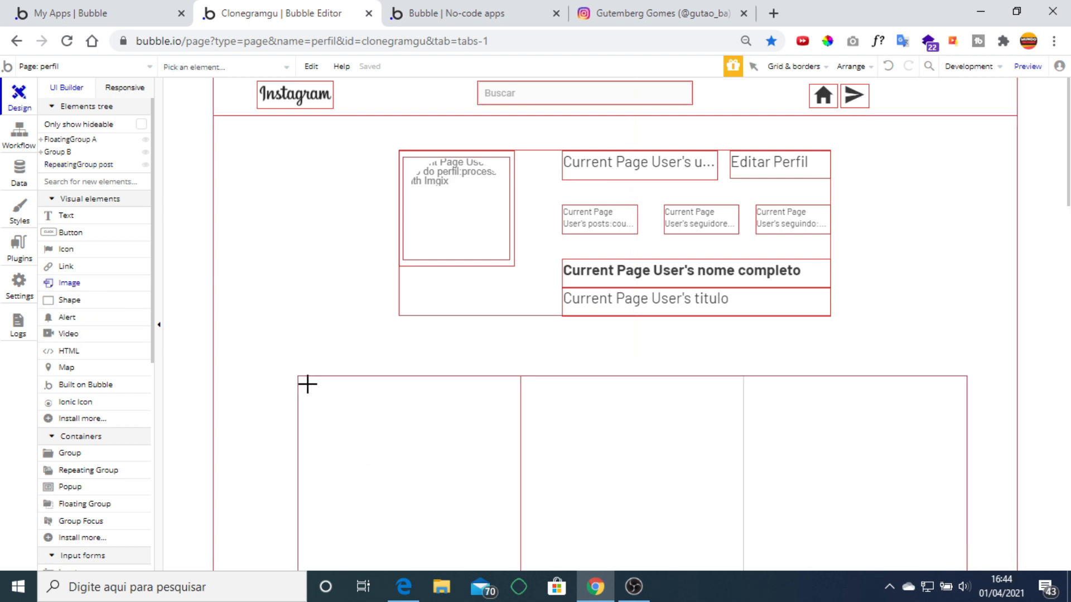
drag(307, 384, 508, 572)
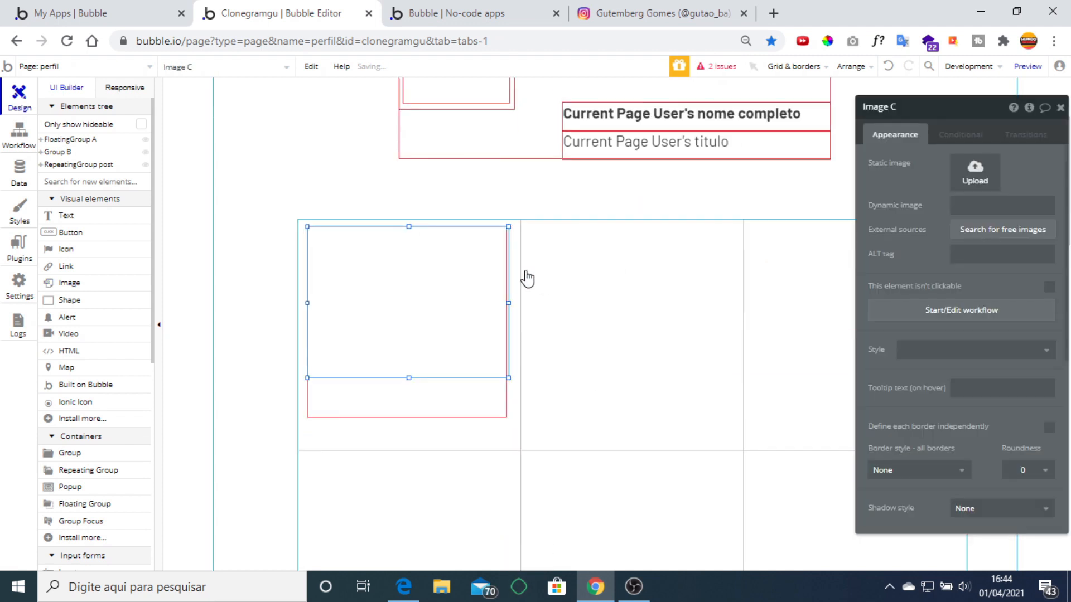
key(Escape)
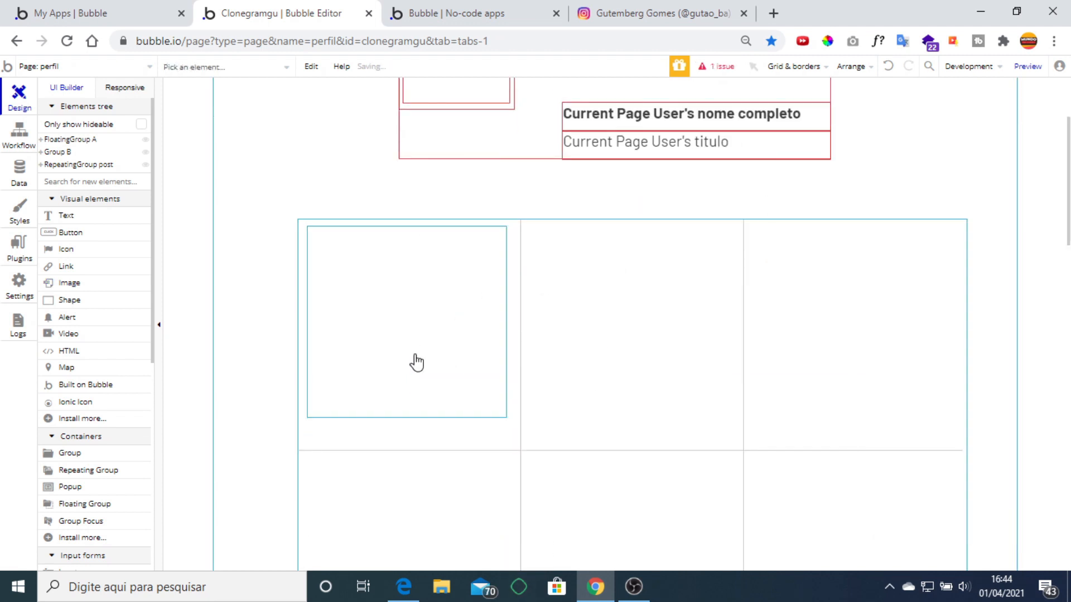
click(414, 354)
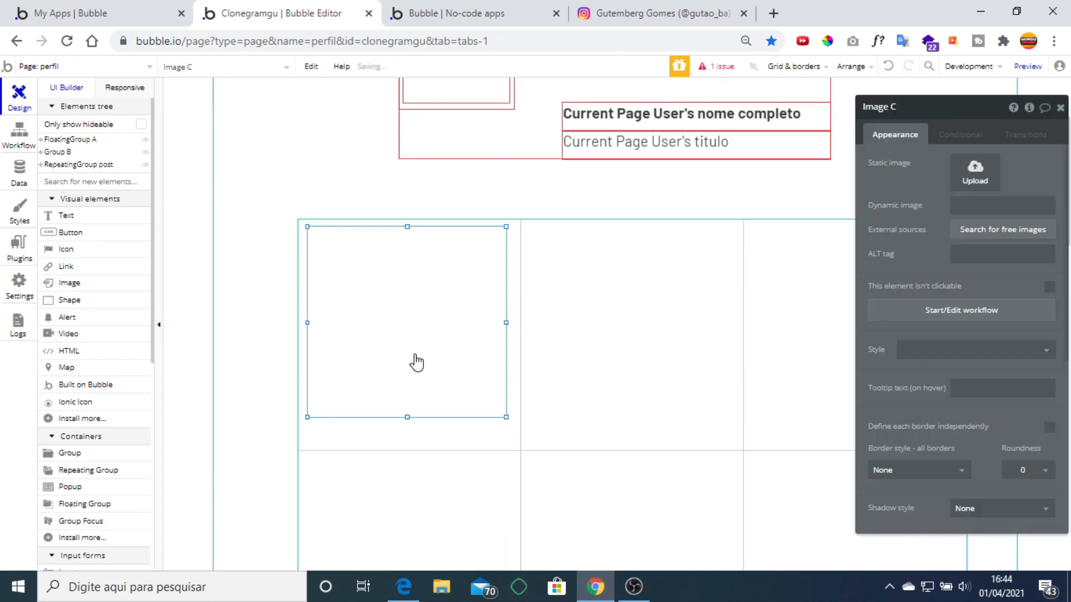
right_click(414, 362)
click(475, 494)
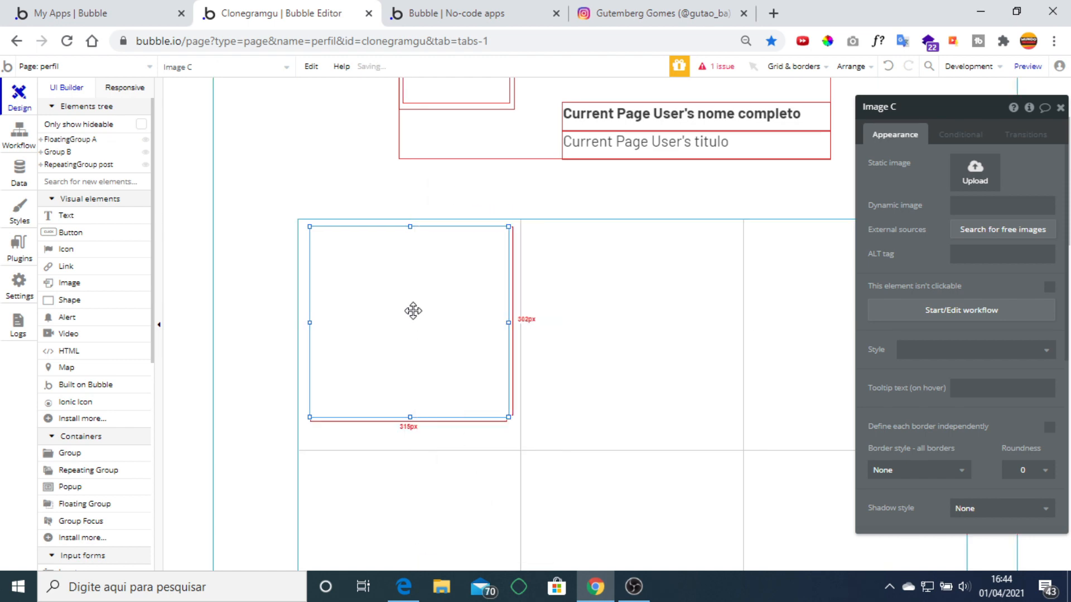
right_click(411, 308)
click(466, 509)
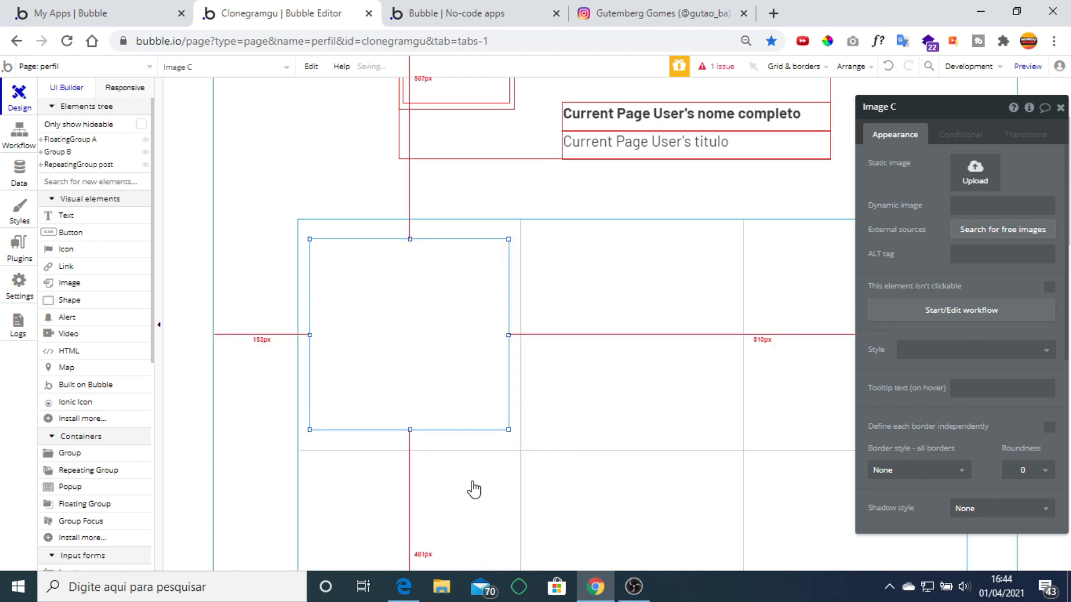
Check the real Instagram profile's post grid for reference.
click(655, 14)
scroll(685, 320, down, 7)
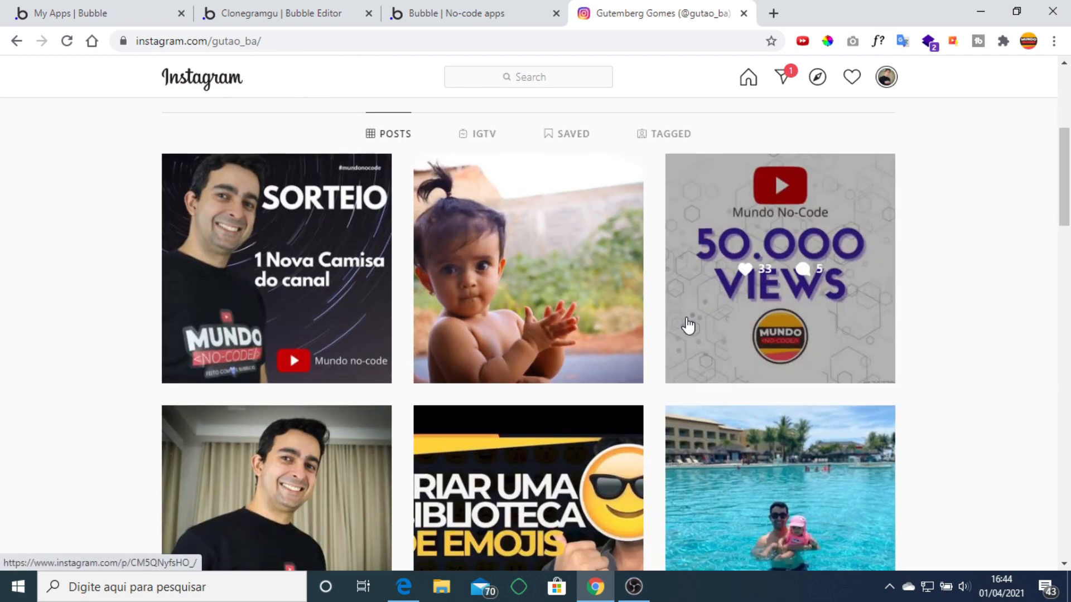
scroll(687, 325, up, 7)
click(334, 8)
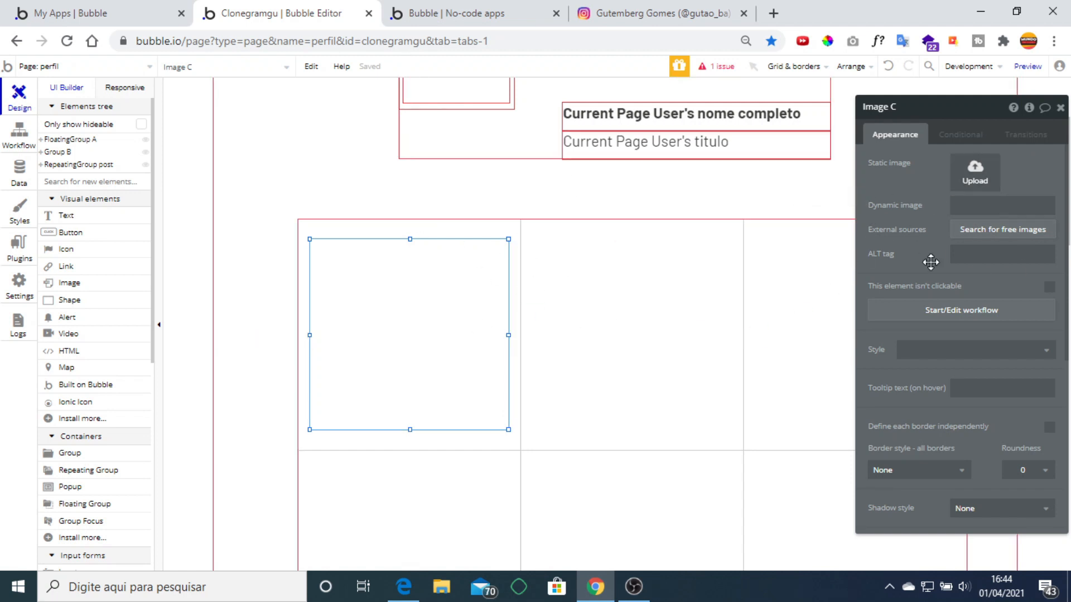
Bind the image to Current cell's post's conteudo's foto and set rendering to Stretch.
click(973, 202)
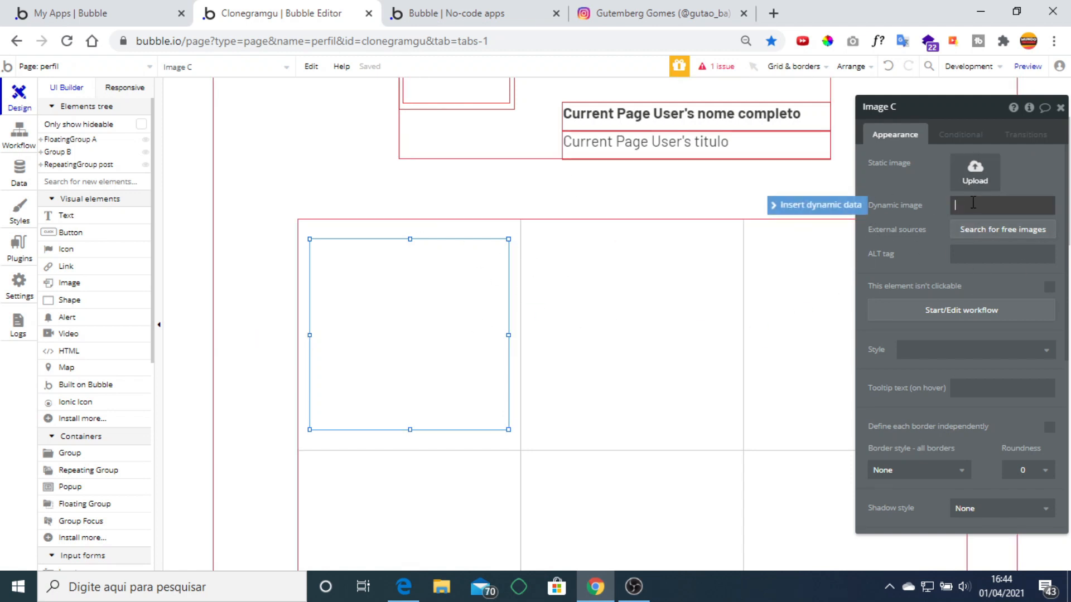
click(843, 207)
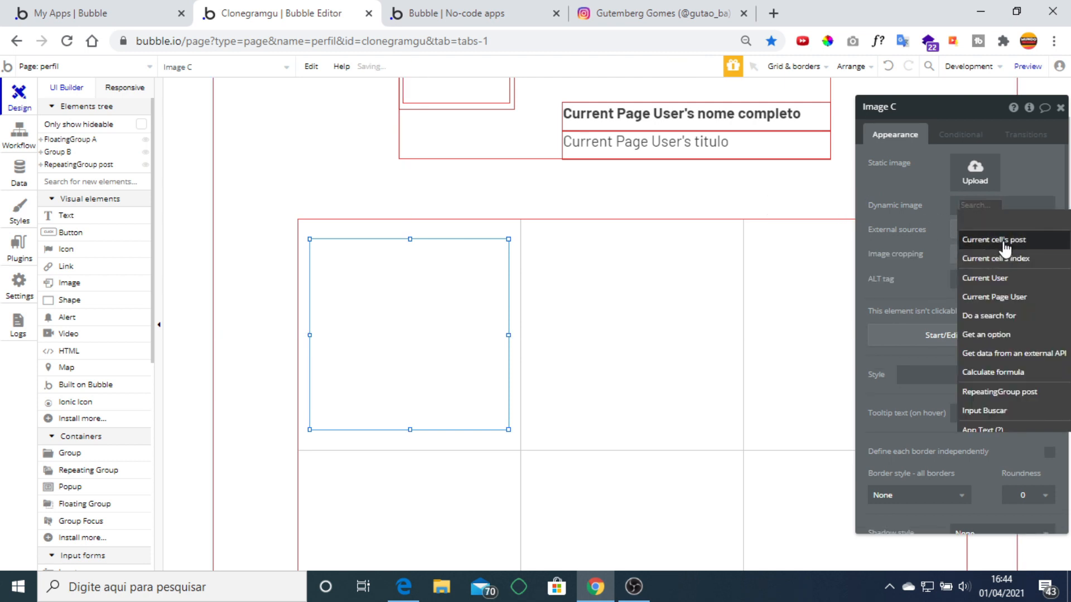
click(1005, 240)
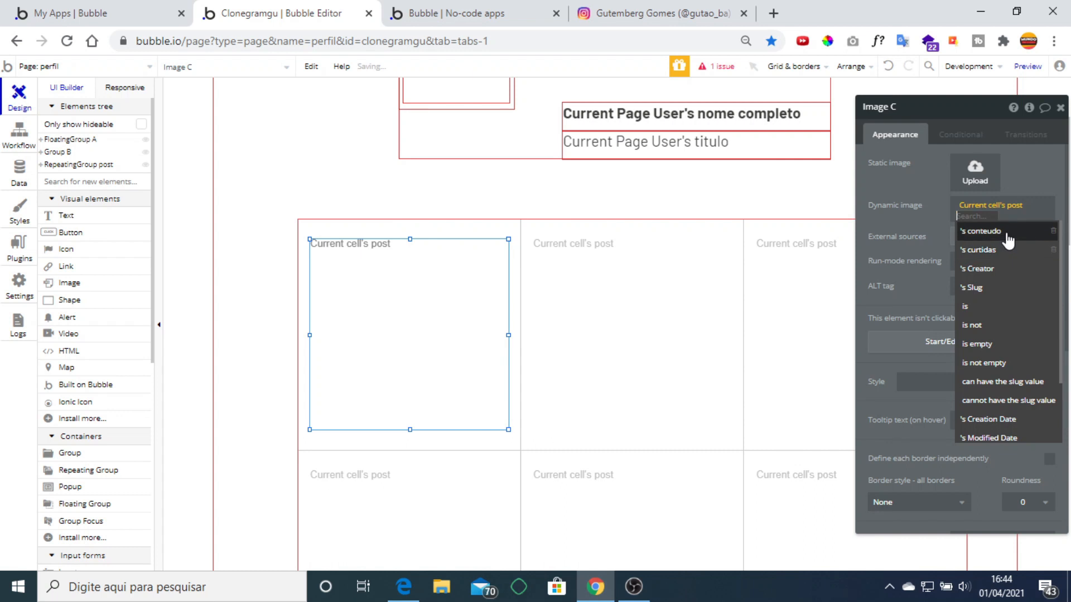
click(1007, 232)
click(1007, 234)
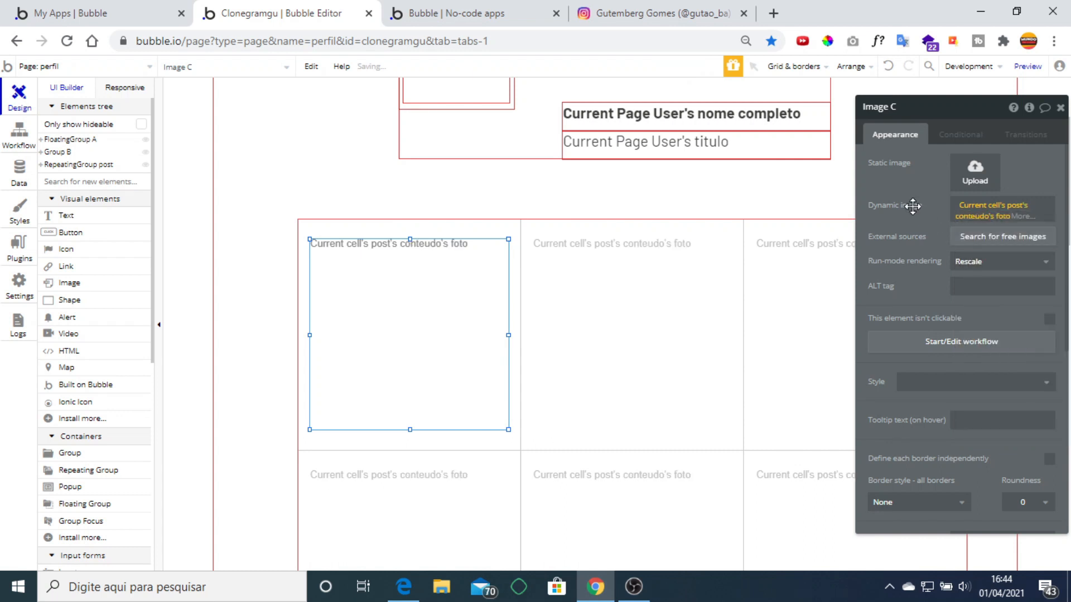
click(975, 273)
click(998, 281)
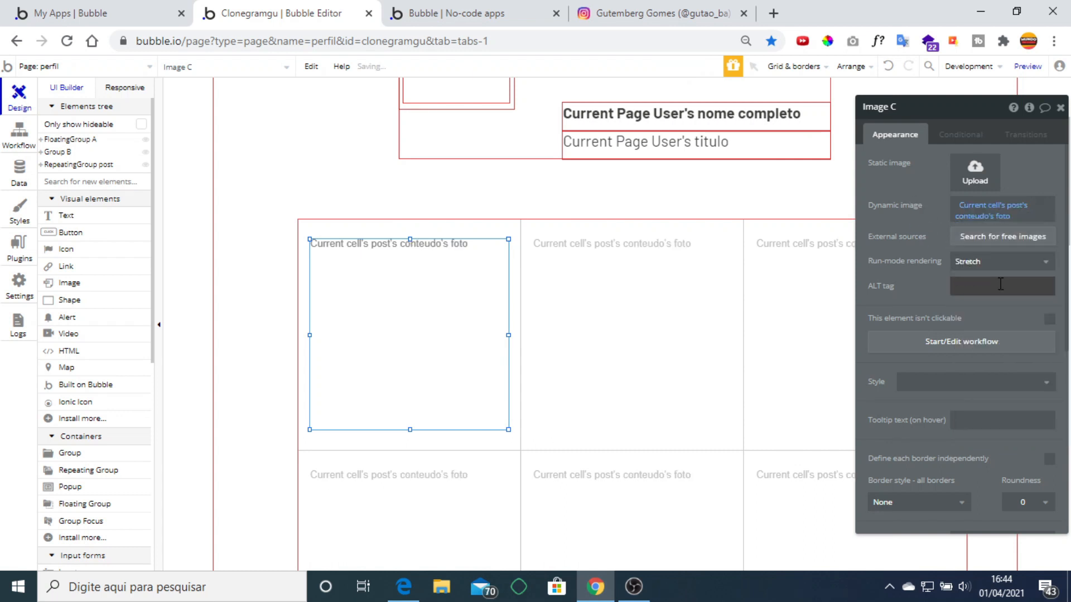
Process the post photo with Imgix, cropping it to fit the image box.
click(1004, 221)
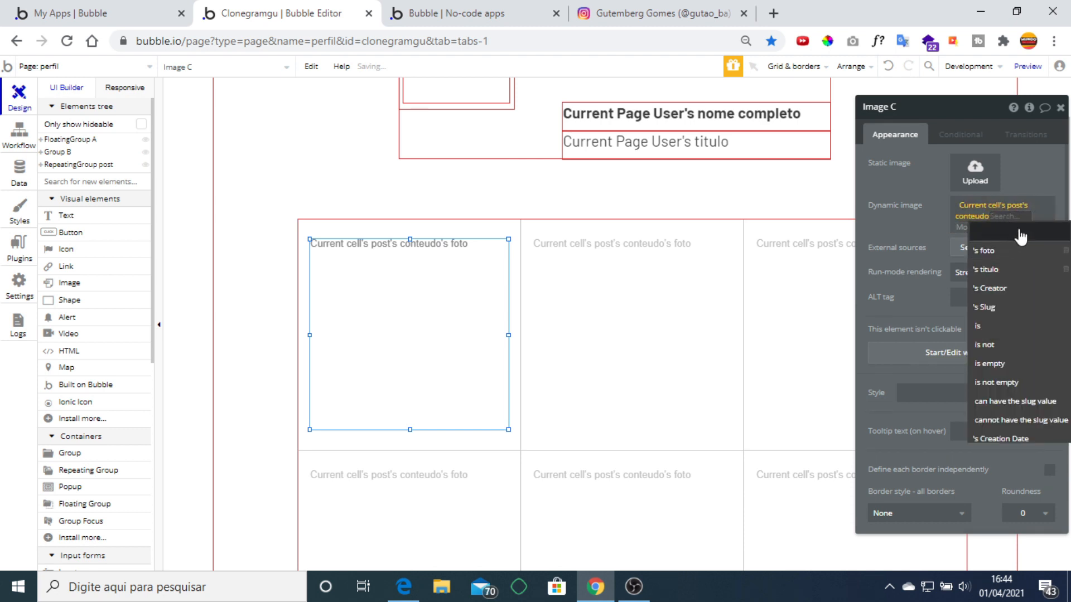
click(985, 251)
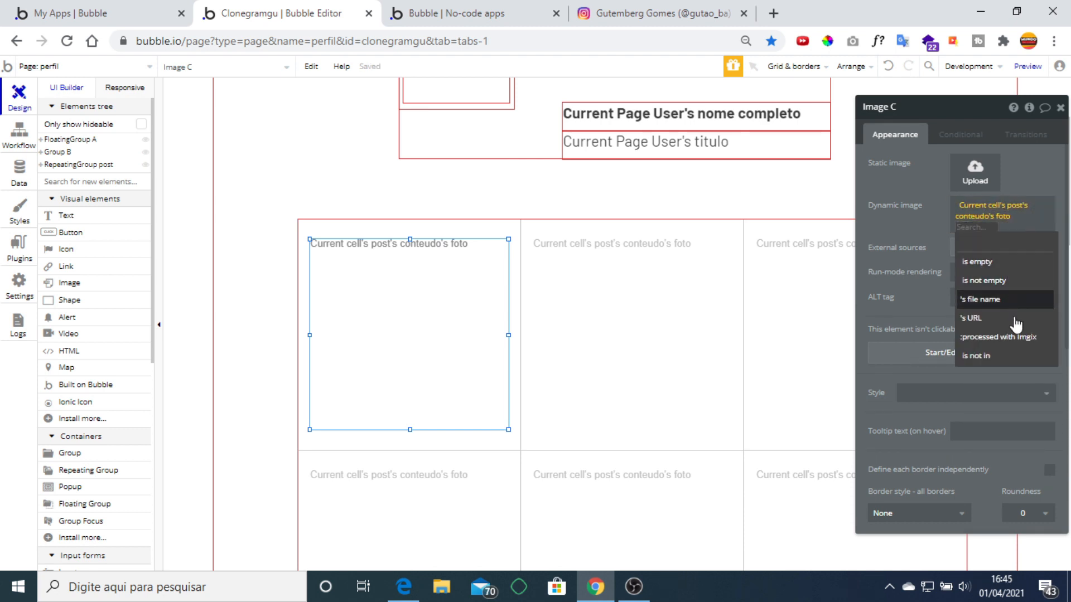
click(1023, 338)
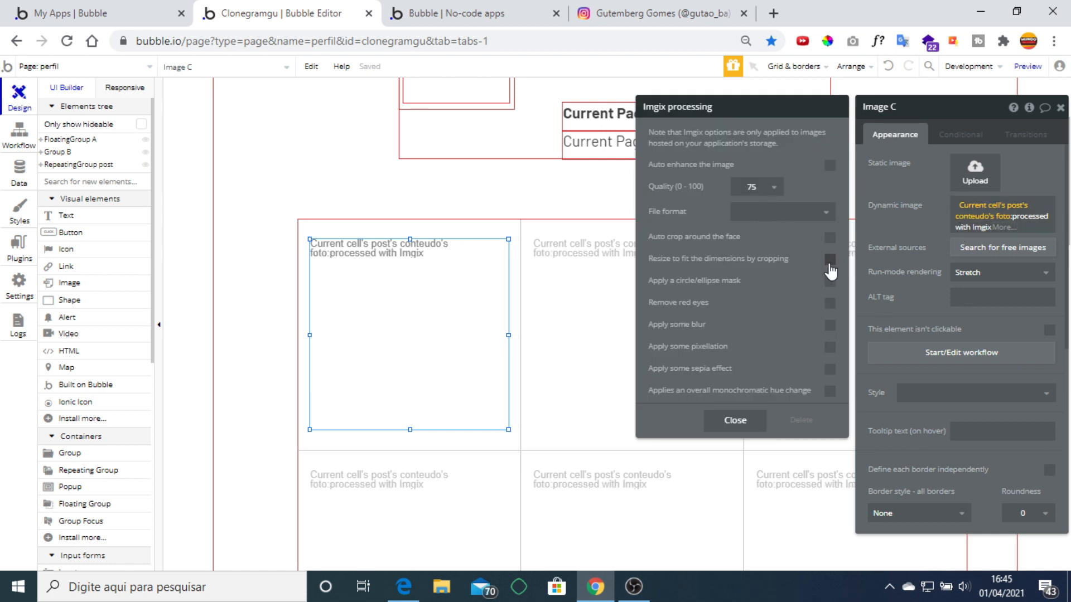
click(829, 263)
click(927, 214)
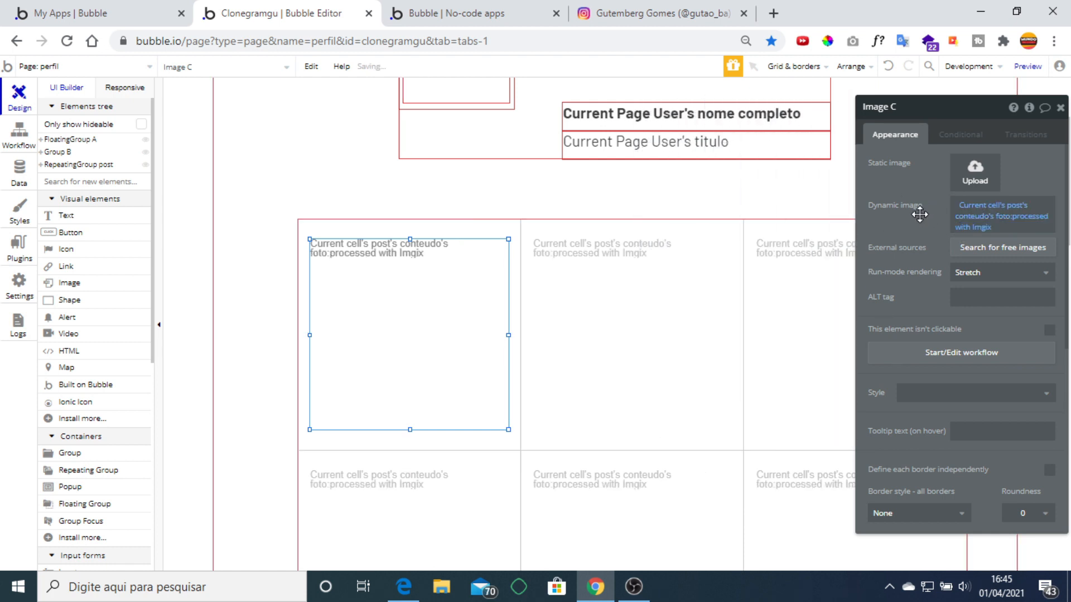
click(1062, 108)
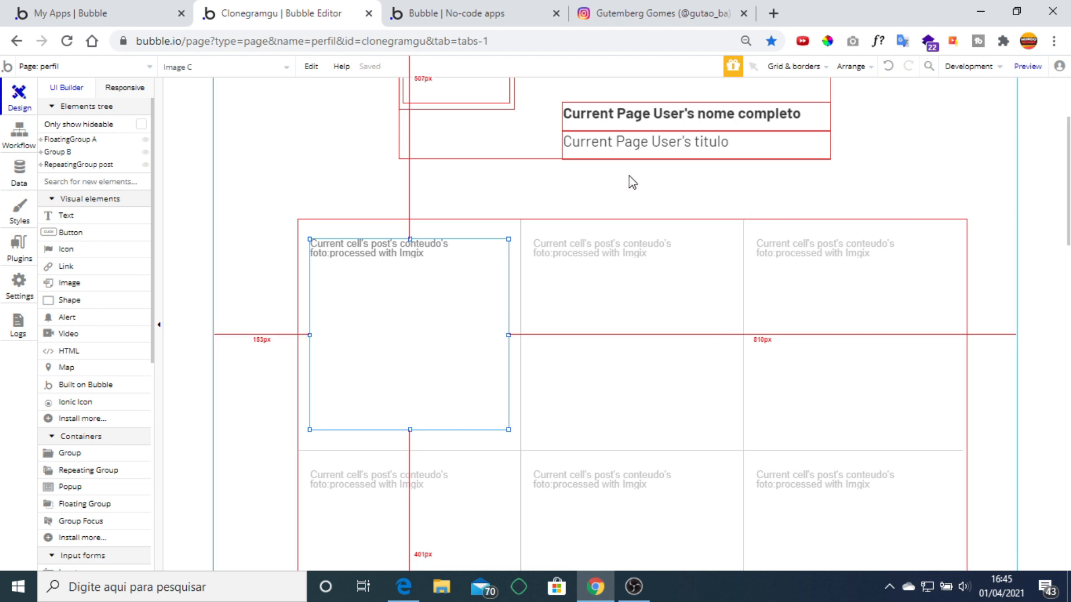
scroll(647, 231, up, 3)
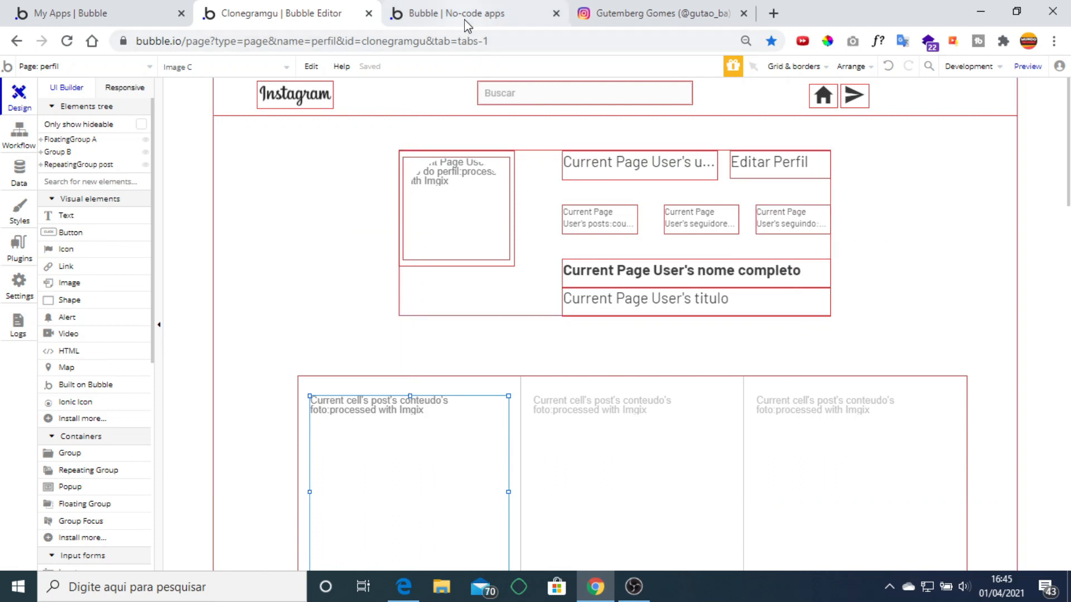
click(625, 13)
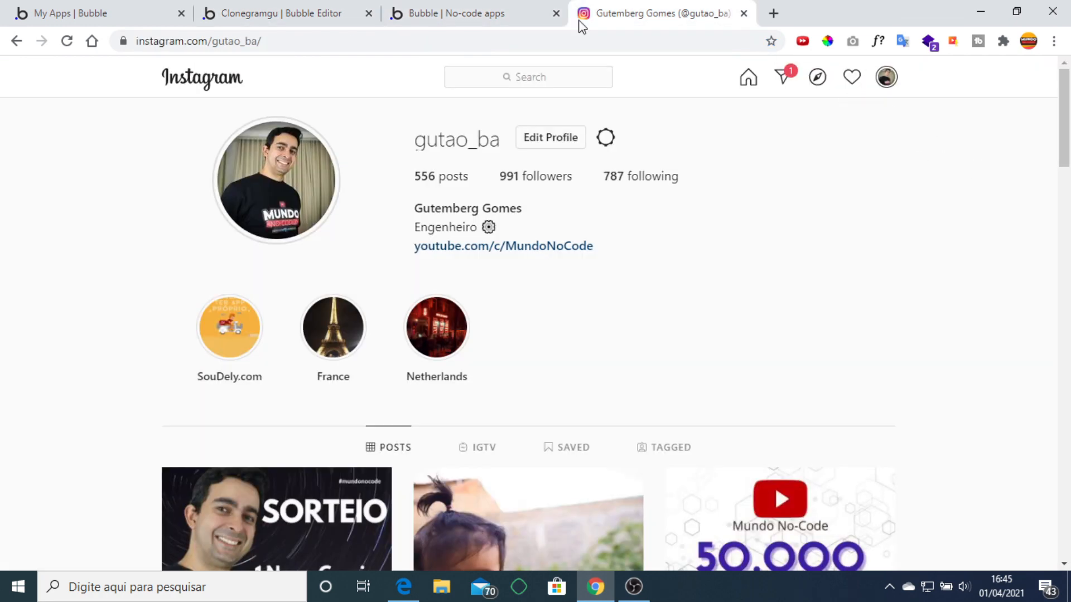
click(285, 13)
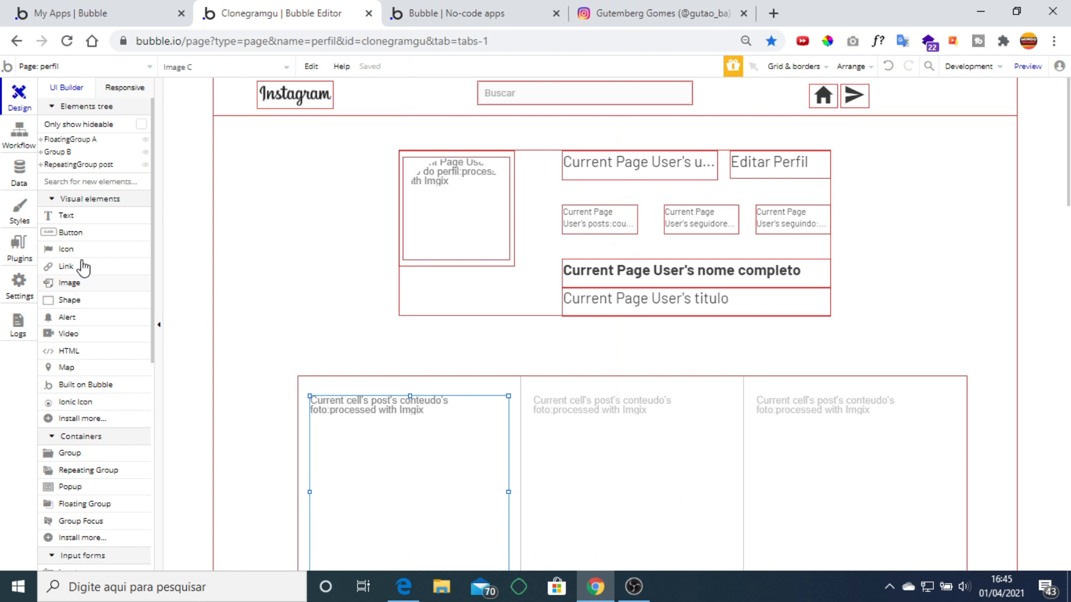
scroll(87, 269, down, 4)
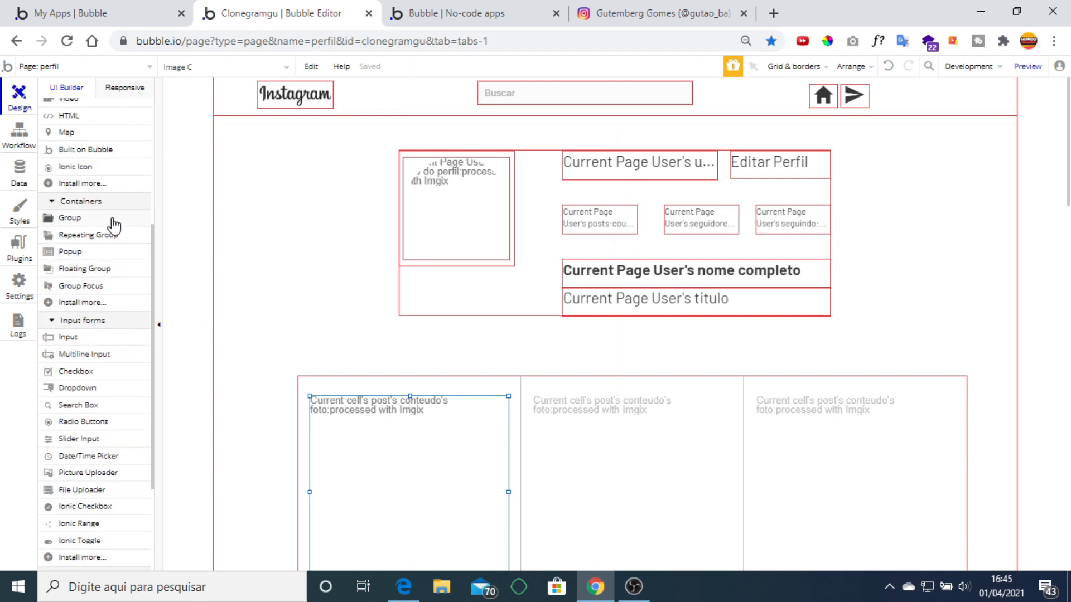
Draw a small group at the header's top-right with no style and an image background.
click(112, 219)
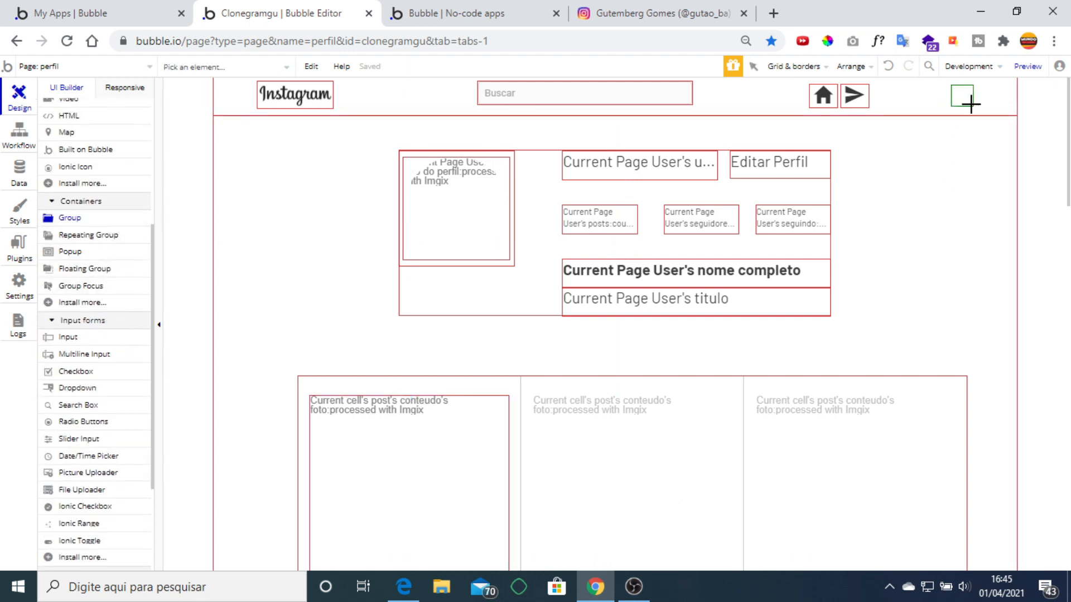
drag(973, 105, 949, 83)
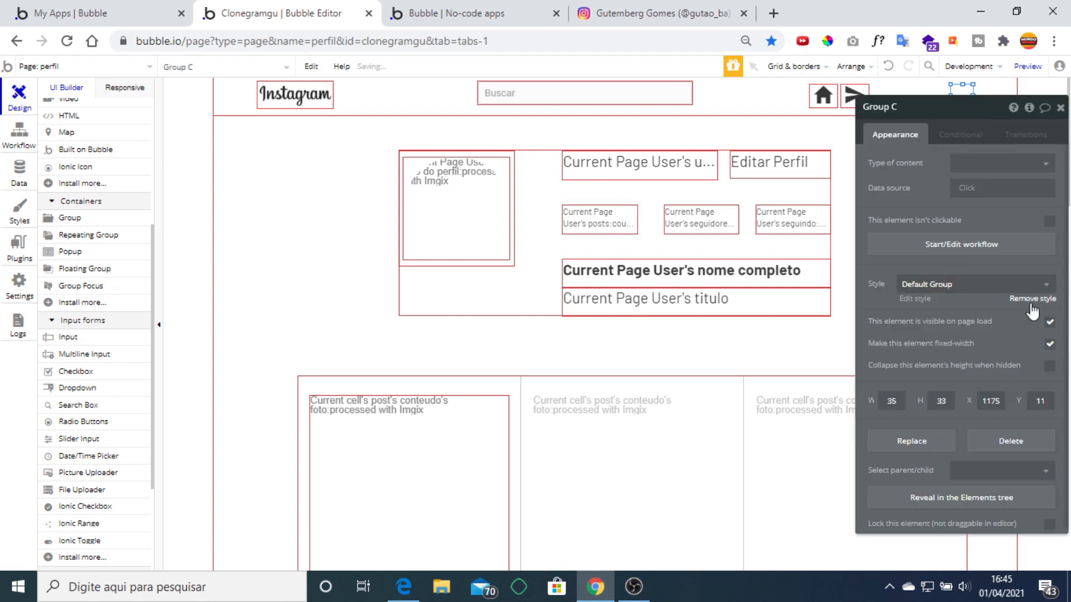
click(1032, 299)
click(955, 329)
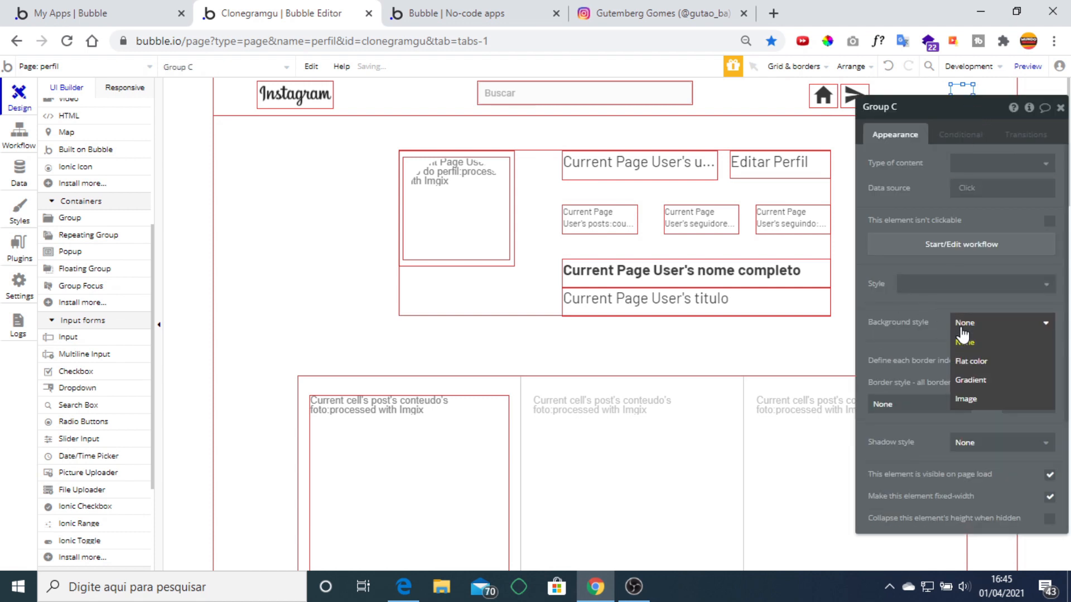
click(990, 399)
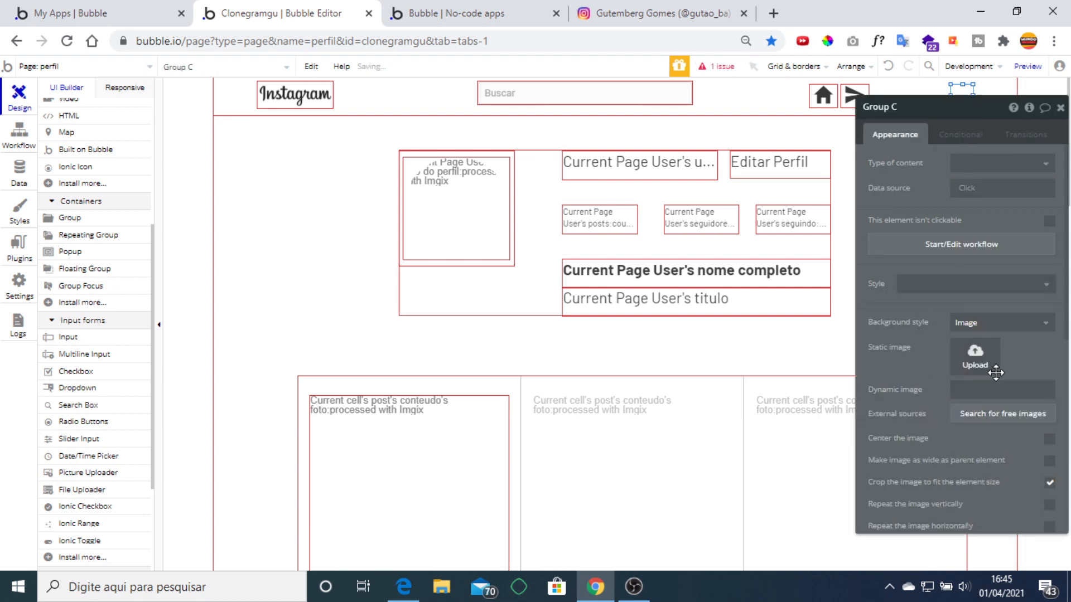
Set its background to Current Page User's foto do perfil, processed with Imgix, cropped and centred.
click(973, 390)
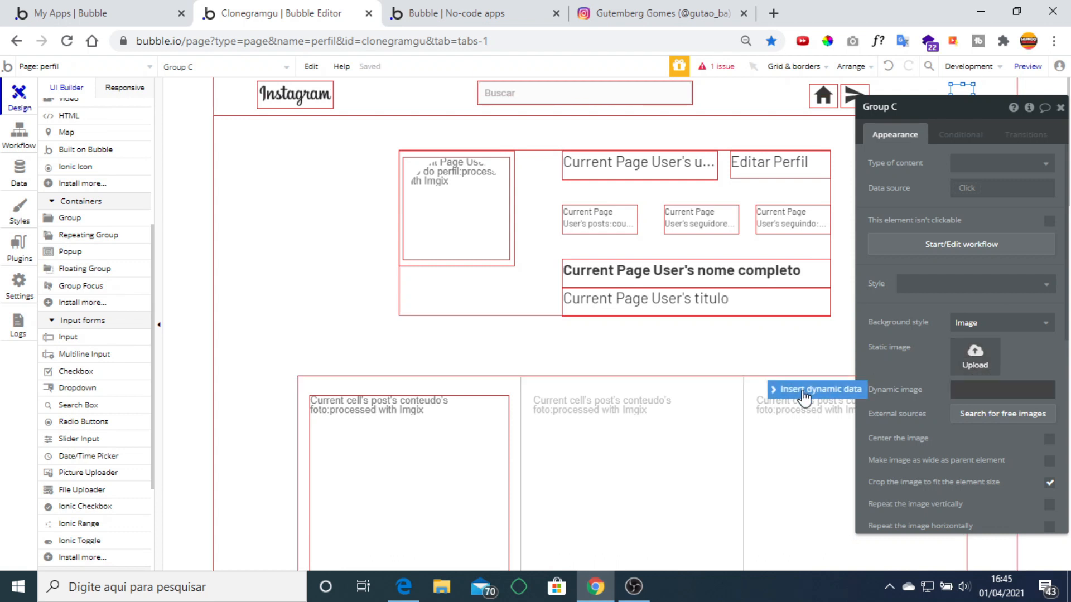
click(802, 392)
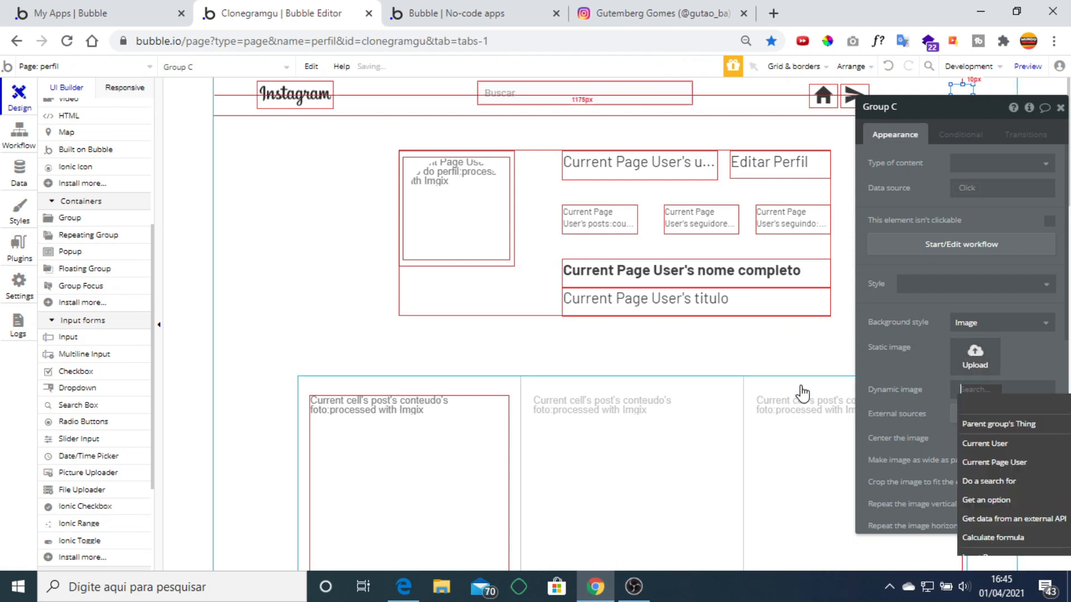
click(962, 462)
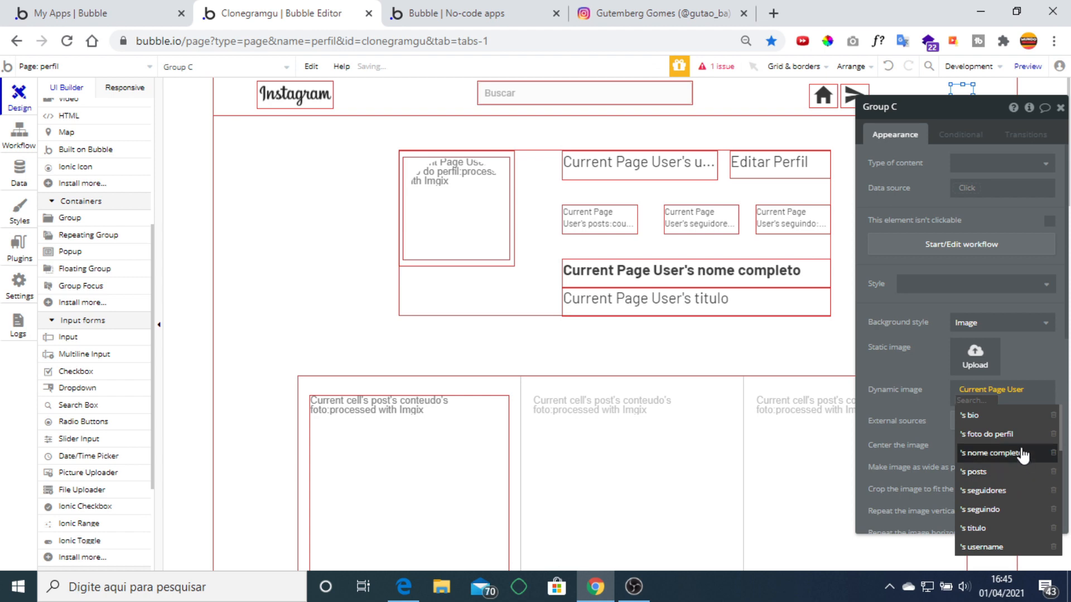
click(1012, 433)
click(1000, 401)
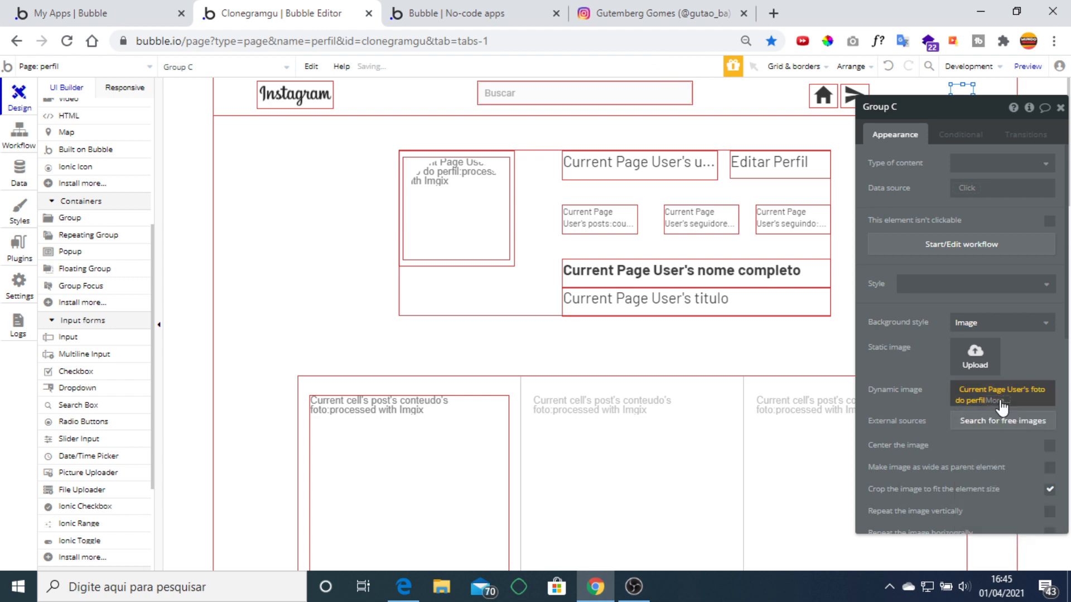
click(1024, 507)
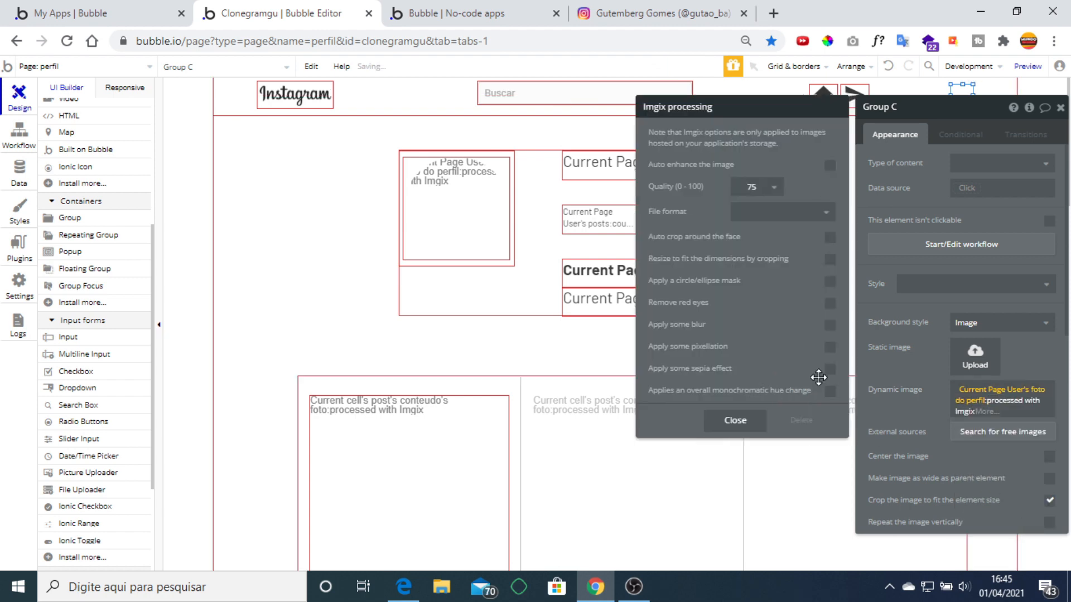
click(830, 260)
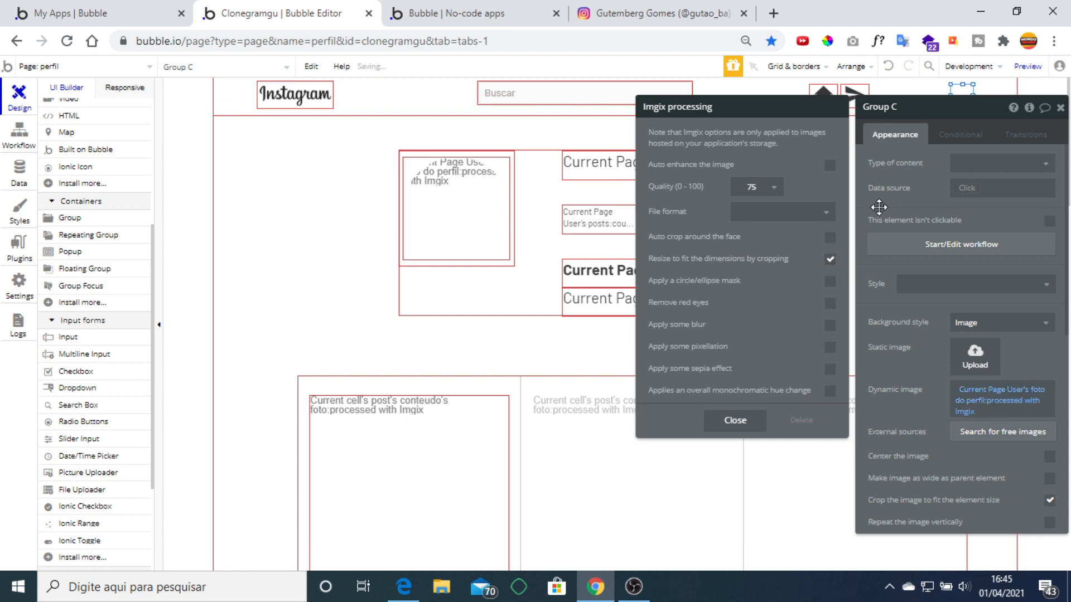
click(879, 207)
drag(880, 401, 714, 329)
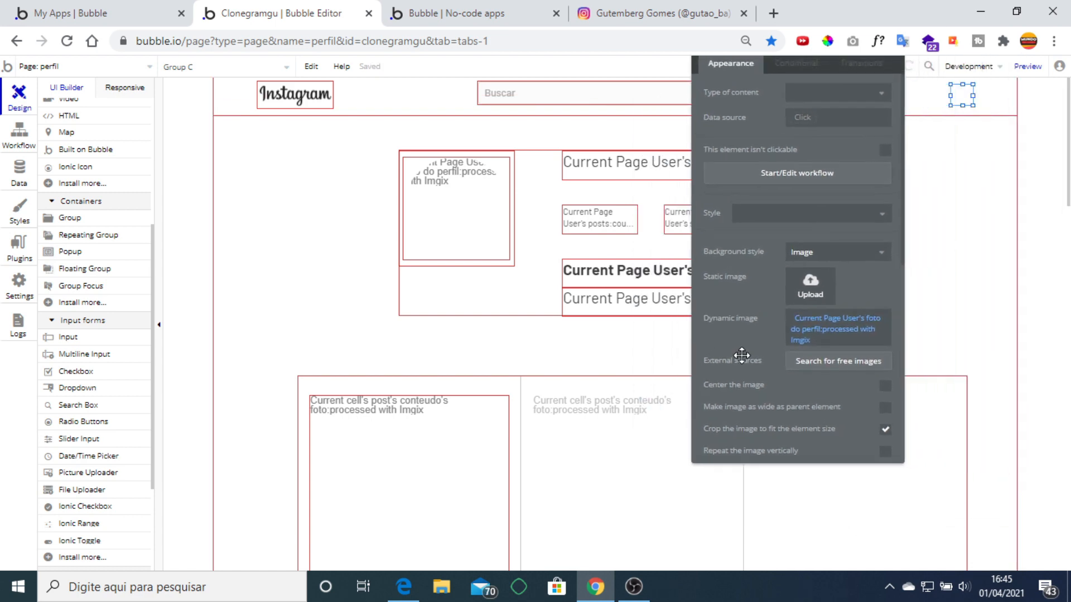
click(885, 390)
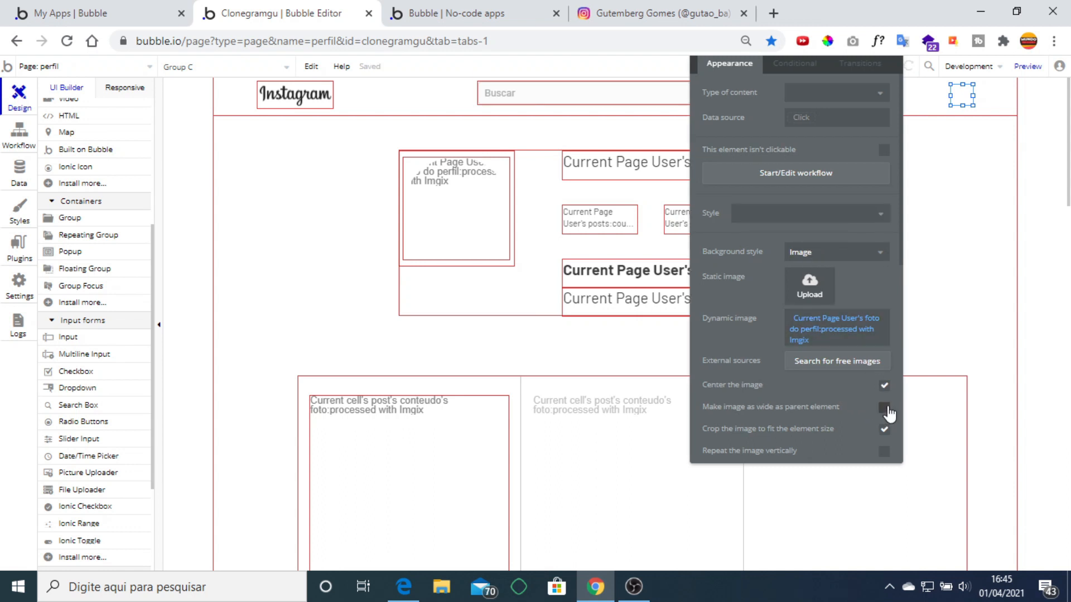
Make the avatar circular with roundness 100 and a solid border.
drag(838, 164, 798, 223)
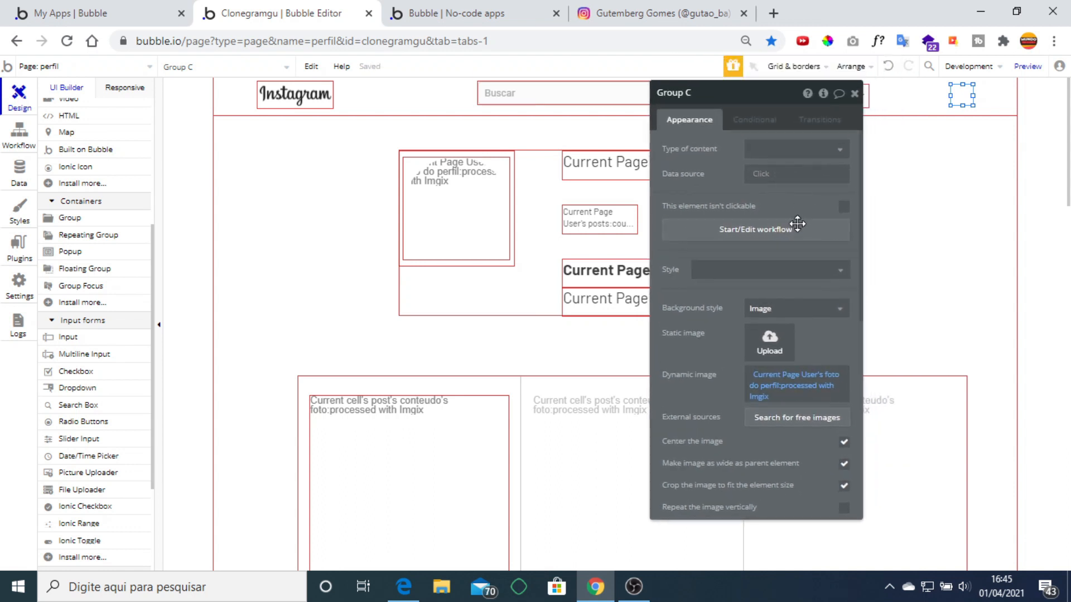
scroll(817, 364, down, 2)
scroll(817, 365, down, 4)
click(820, 321)
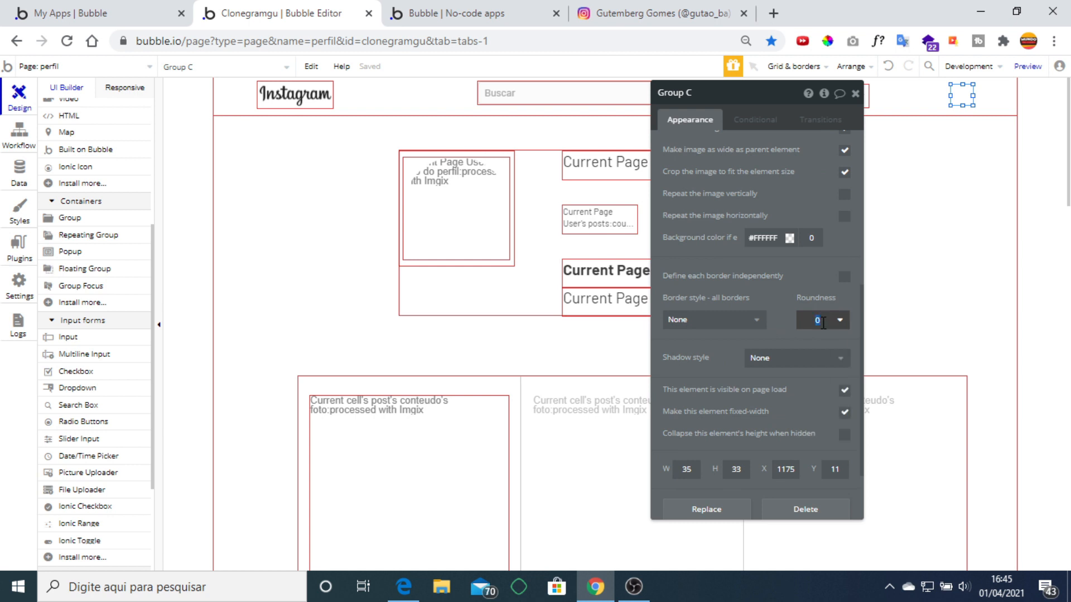
double_click(820, 322)
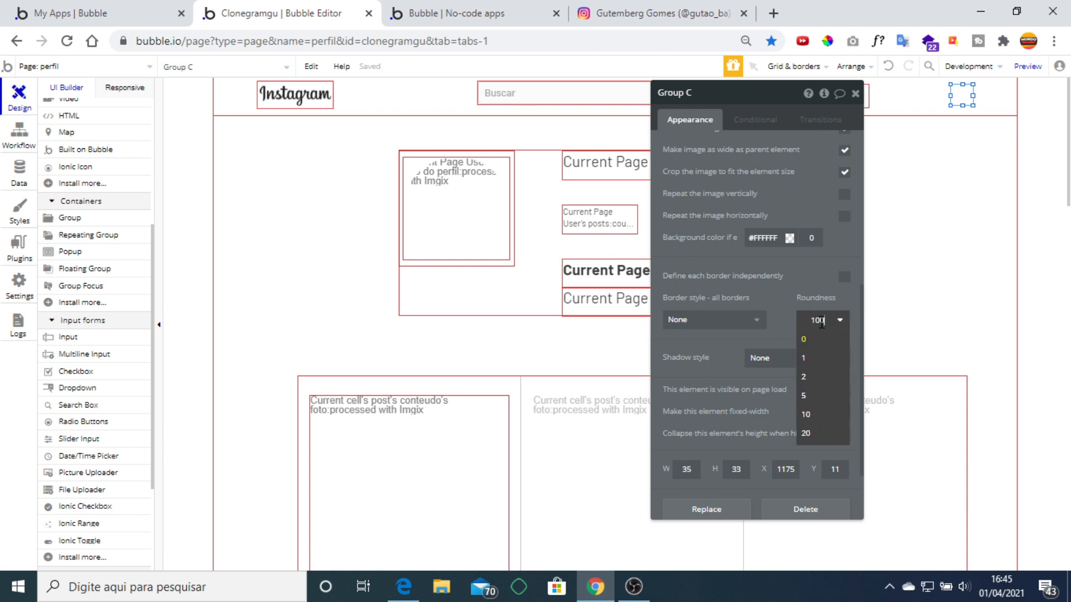
click(780, 282)
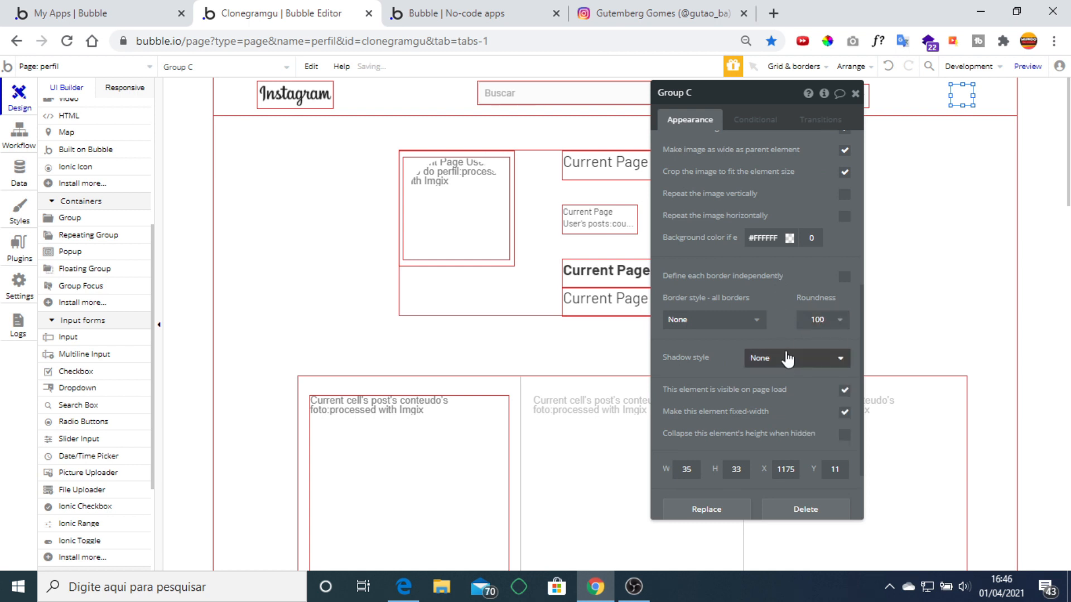
click(742, 322)
click(707, 363)
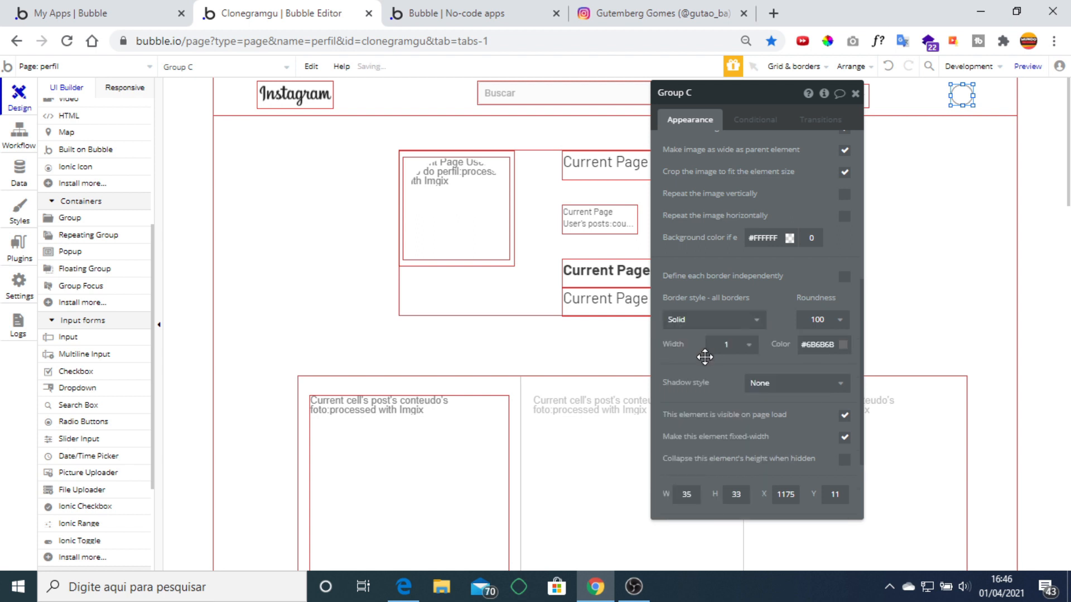
click(854, 93)
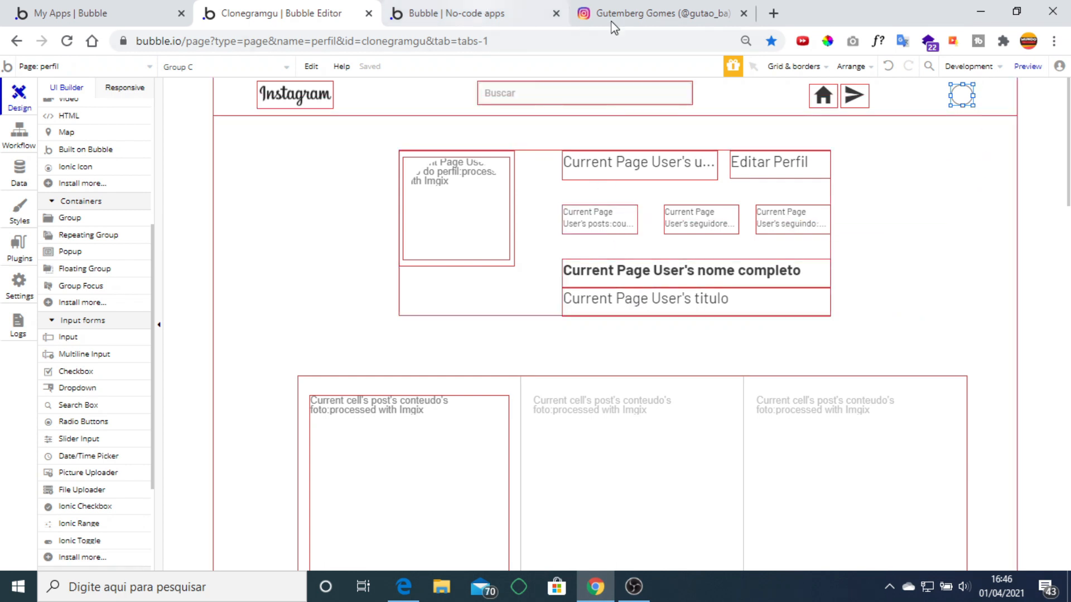
Review Instagram's edit profile form, then return to the perfil page in the Bubble editor.
click(641, 14)
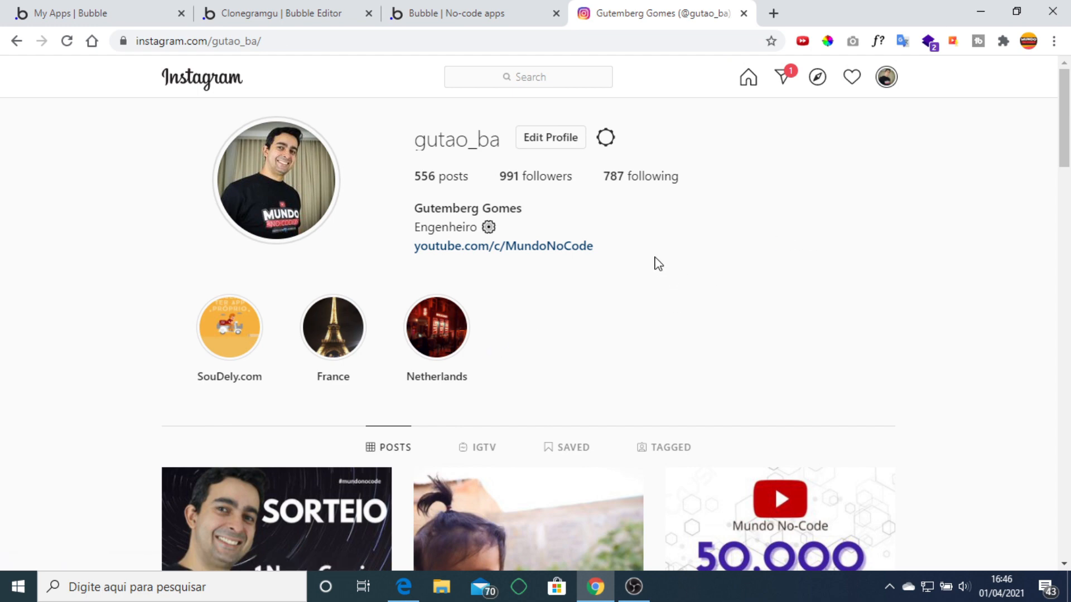
click(555, 147)
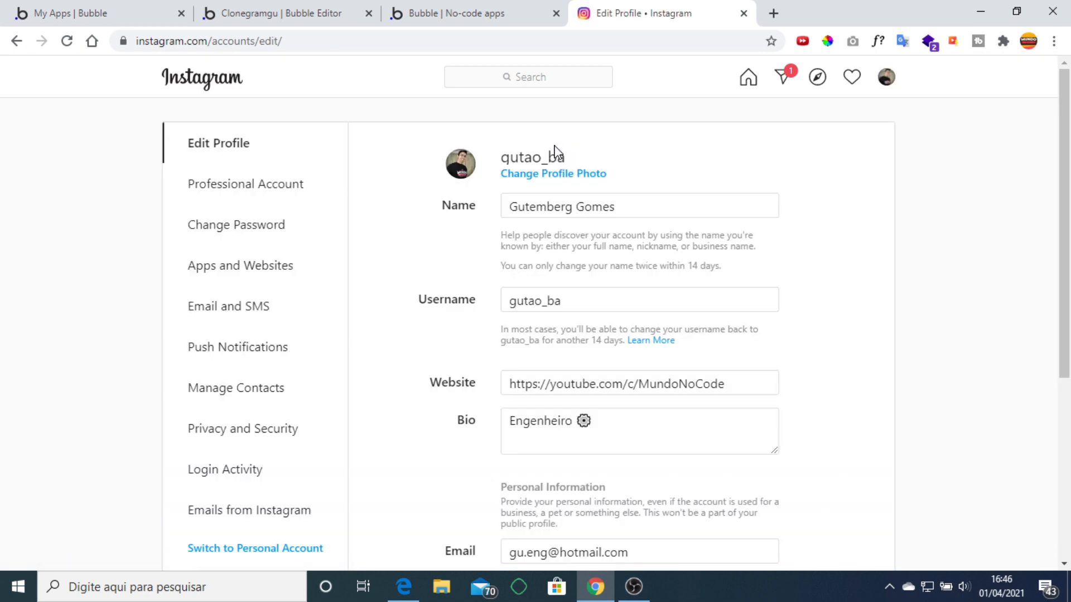
scroll(741, 211, down, 4)
scroll(742, 211, up, 5)
scroll(596, 330, down, 5)
scroll(597, 331, up, 5)
click(8, 41)
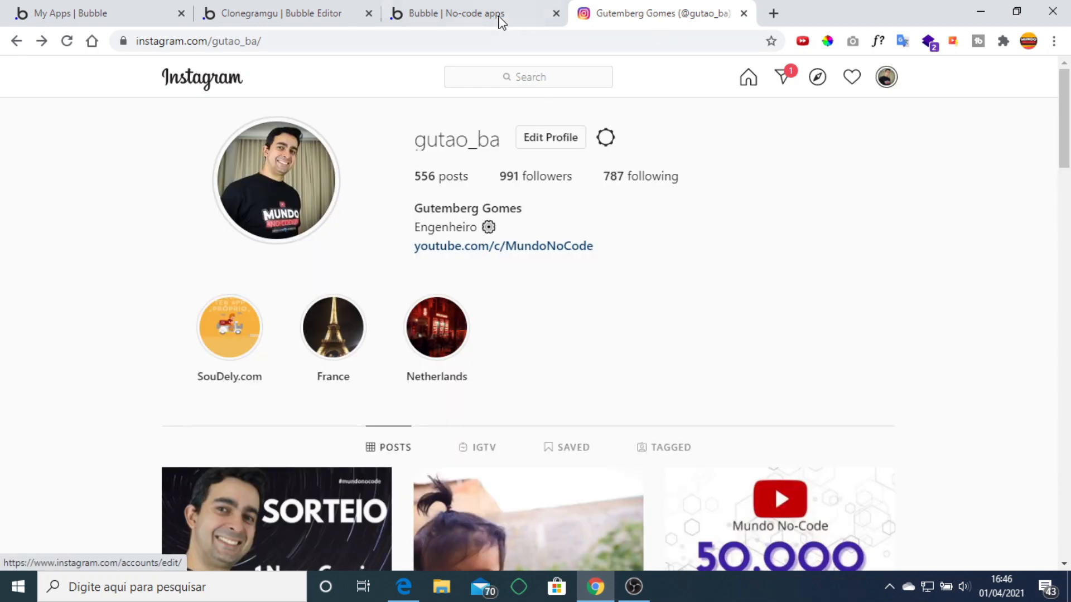
click(497, 15)
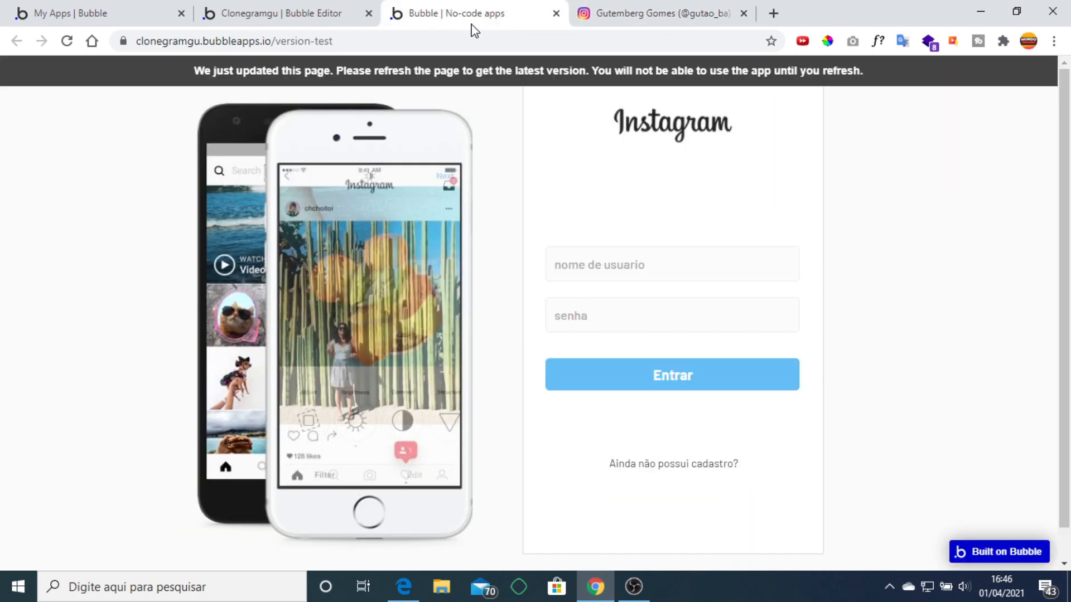
click(279, 15)
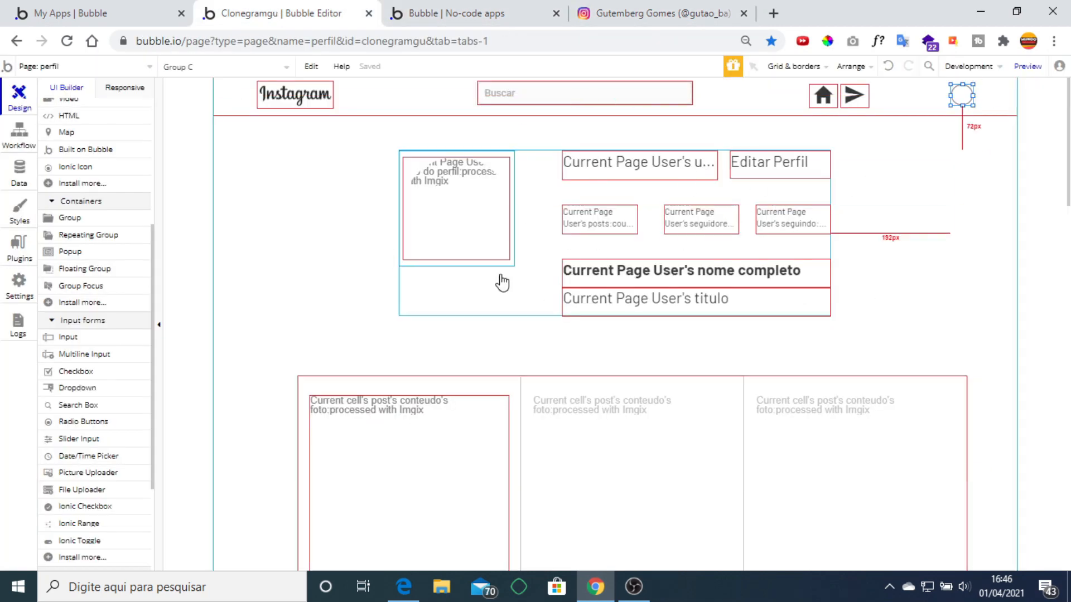
Lengthen the page's outer group by dragging its bottom edge down.
scroll(772, 199, down, 10)
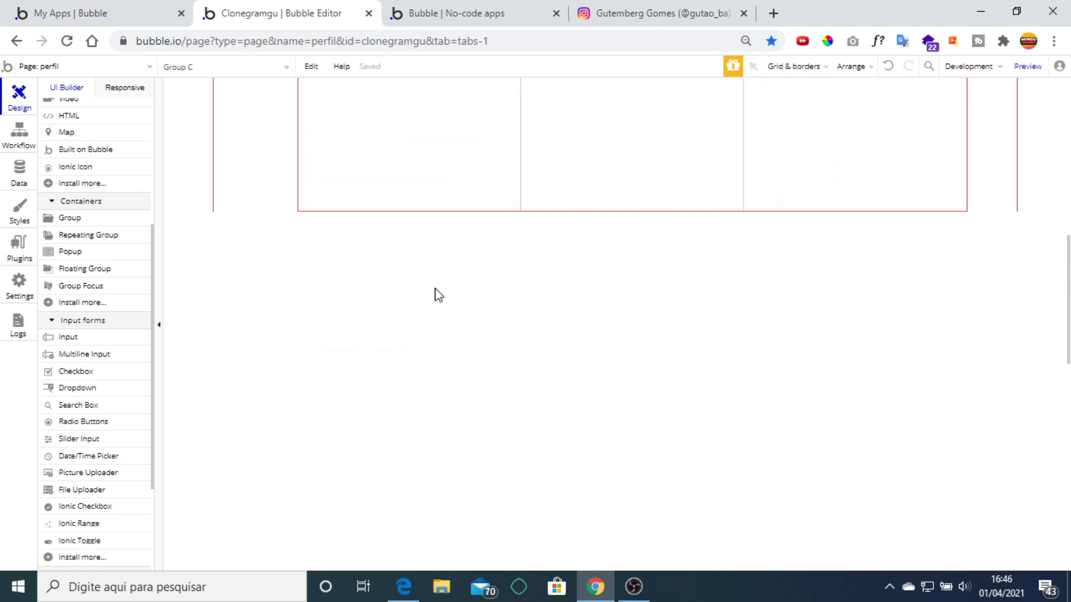
click(270, 203)
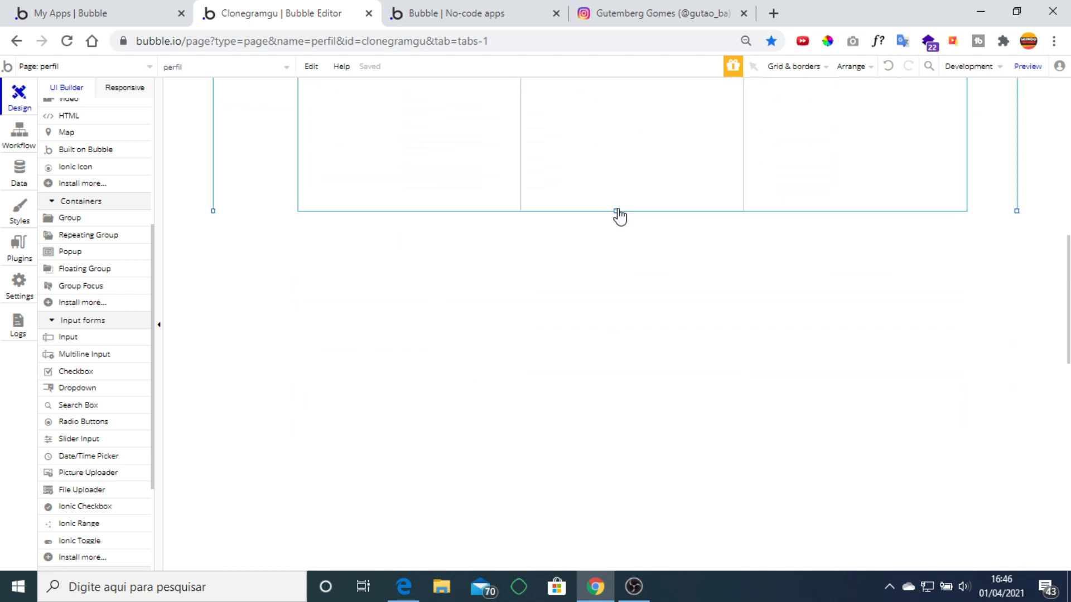
drag(617, 210, 614, 516)
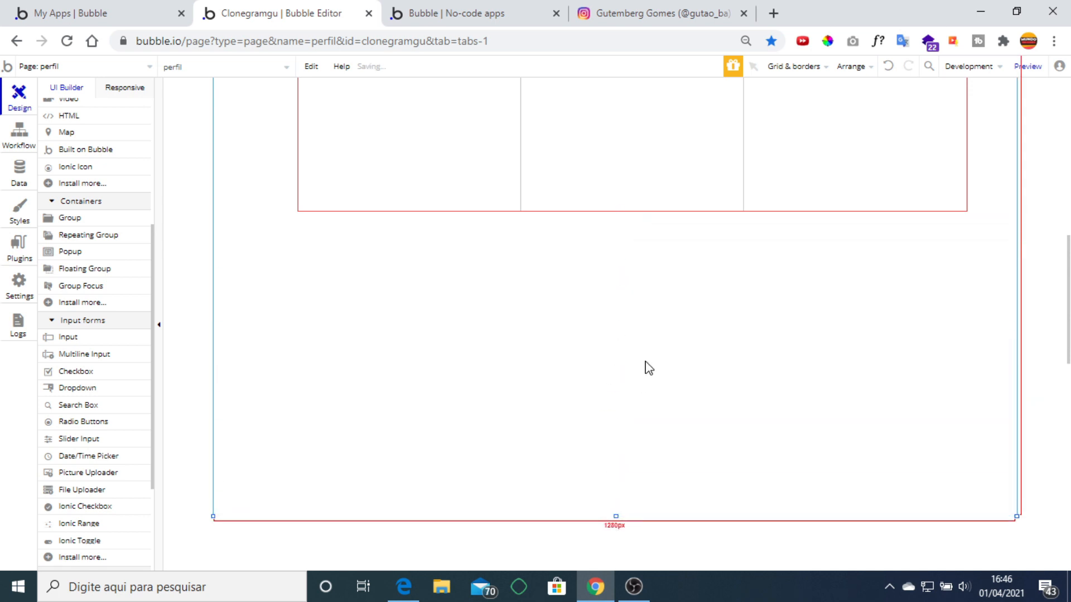
scroll(646, 366, down, 5)
drag(617, 200, 622, 568)
scroll(647, 287, down, 4)
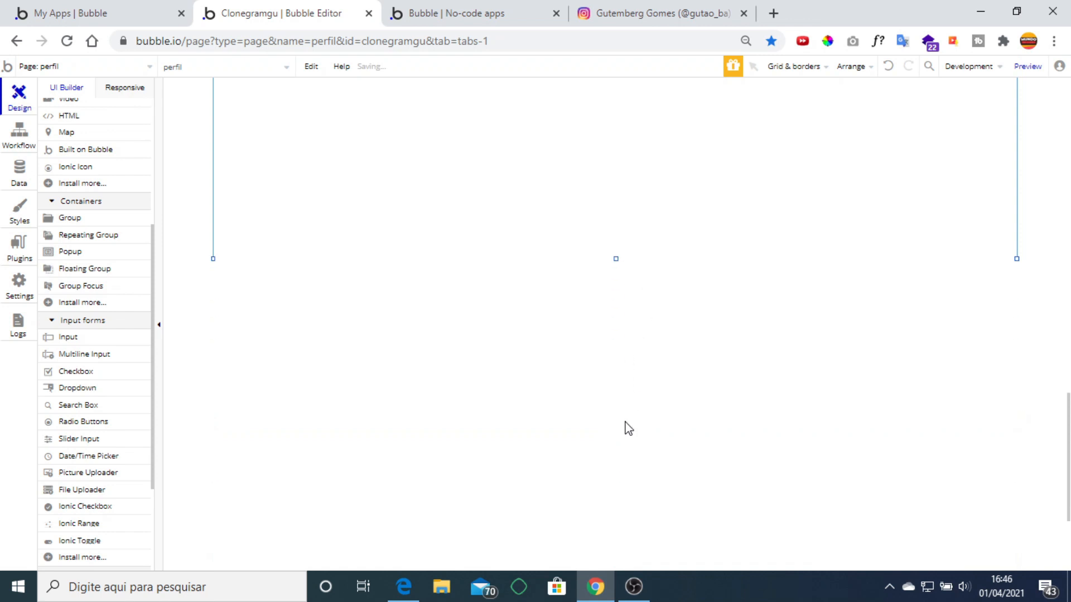
drag(617, 260, 609, 459)
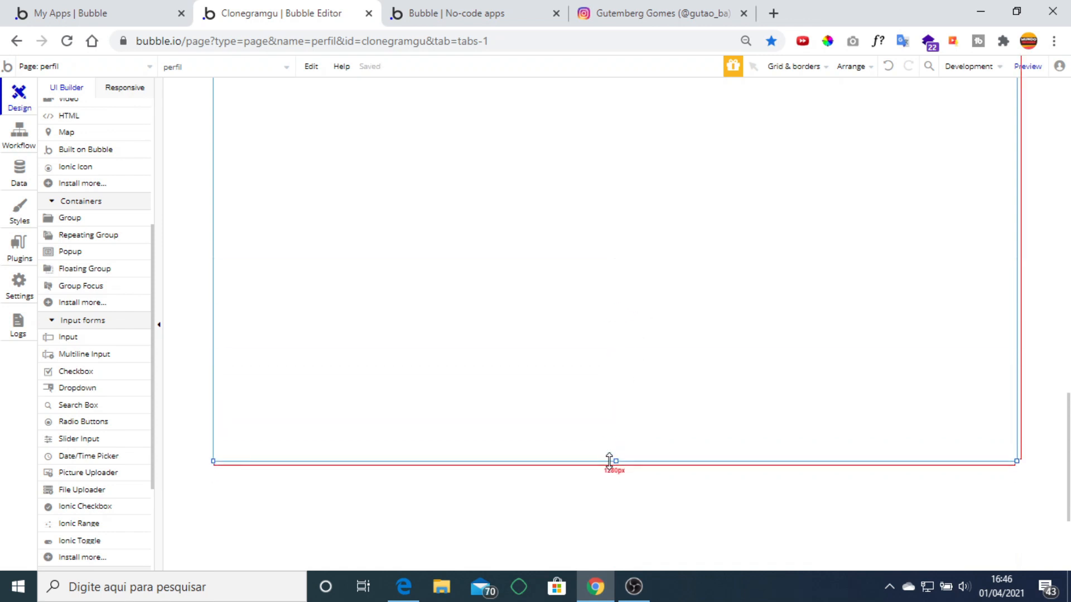
scroll(649, 382, up, 5)
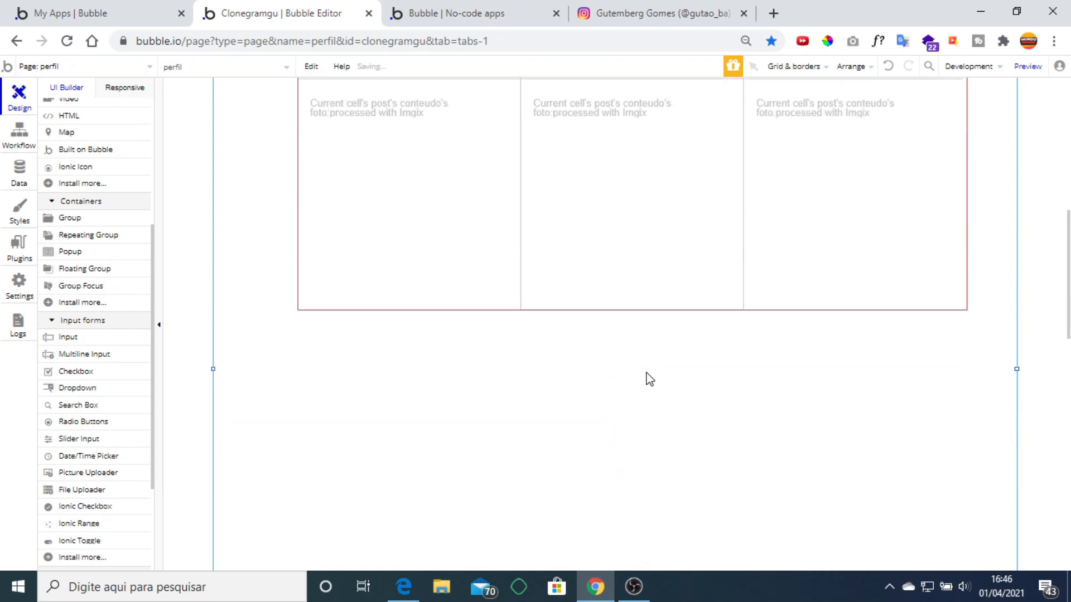
Draw a large Group D below the posts grid, deleting an accidental small group.
click(67, 218)
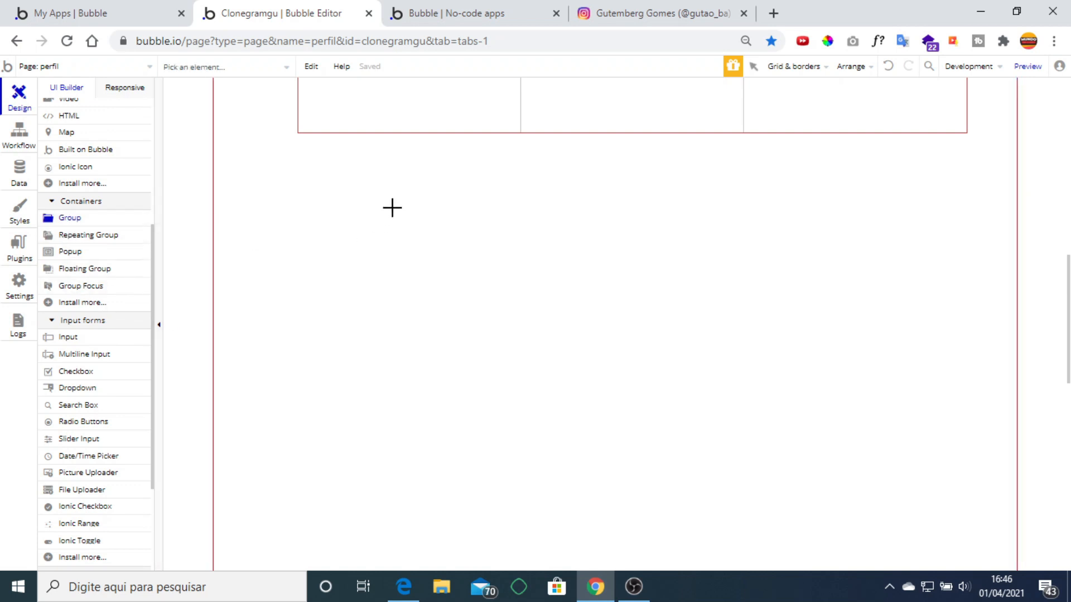
mouse_move(296, 180)
mouse_down()
mouse_move(975, 447)
mouse_move(946, 545)
mouse_move(963, 576)
mouse_up()
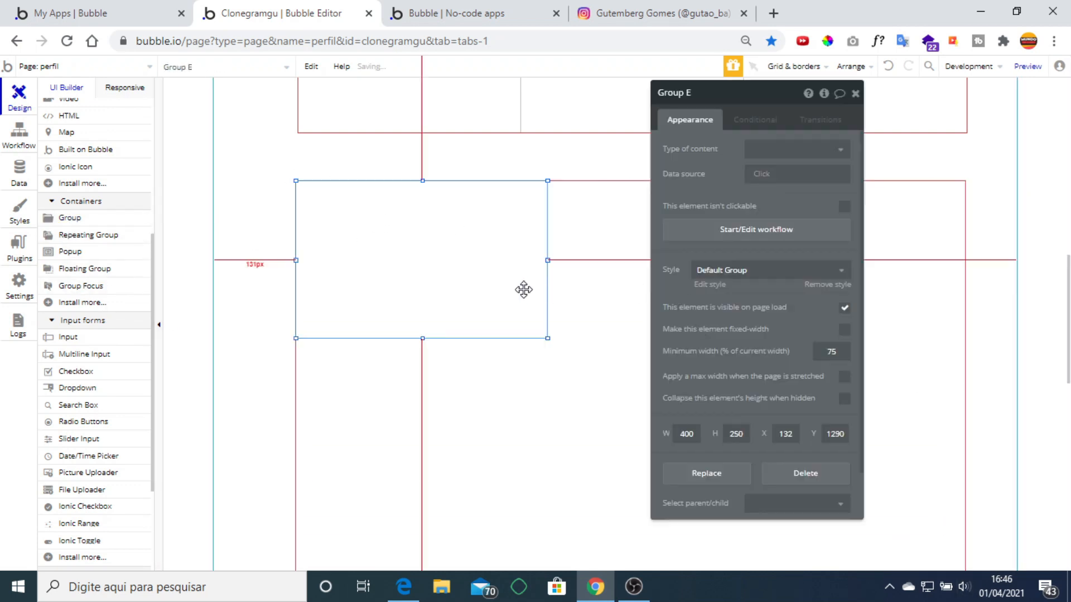
key(Delete)
double_click(522, 290)
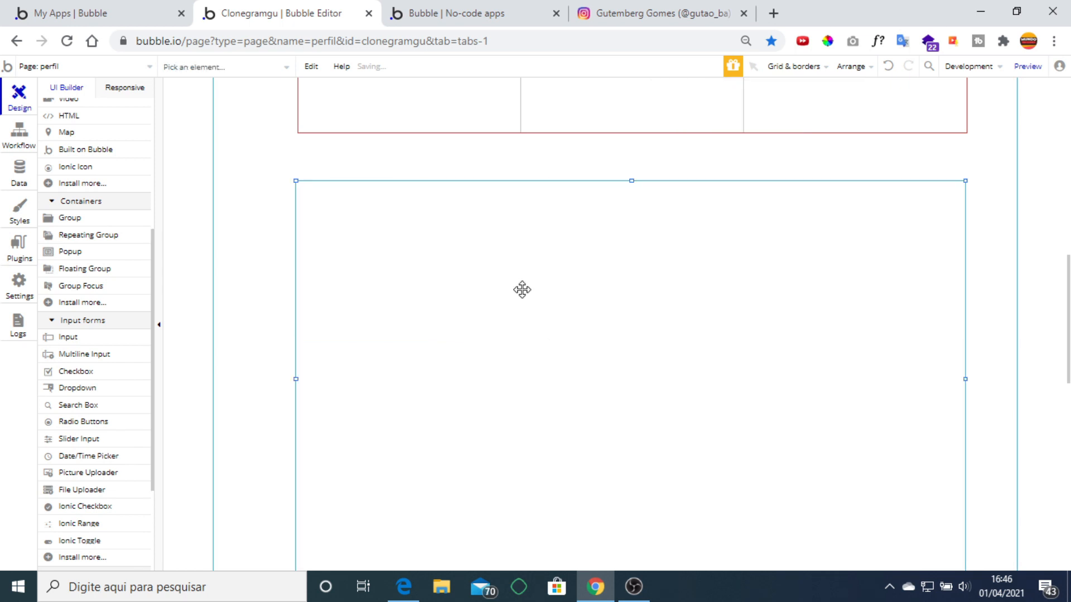
click(854, 93)
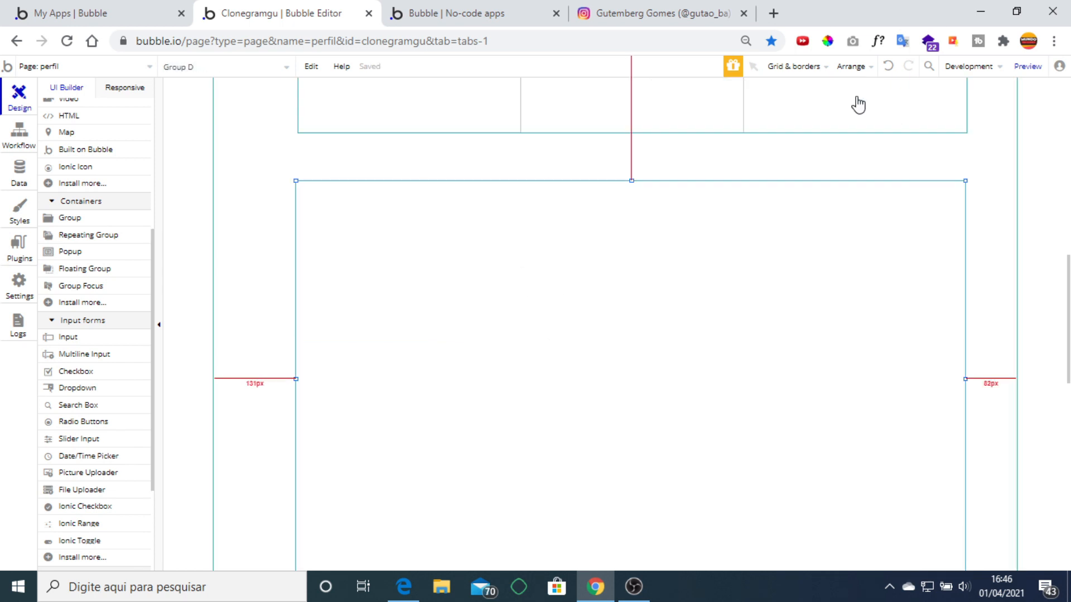
click(675, 9)
click(562, 142)
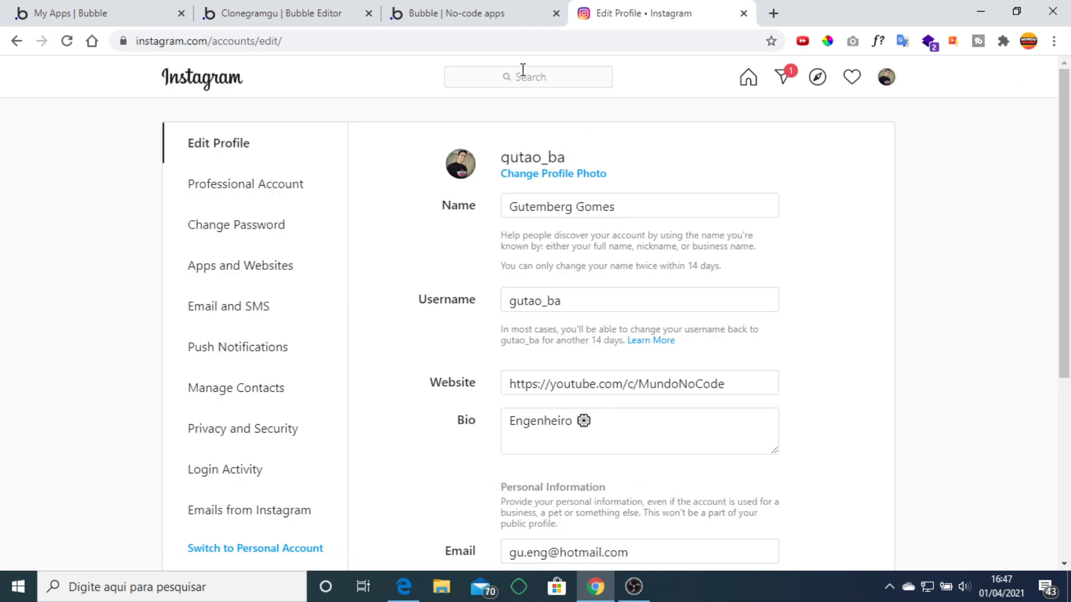
click(477, 11)
click(349, 11)
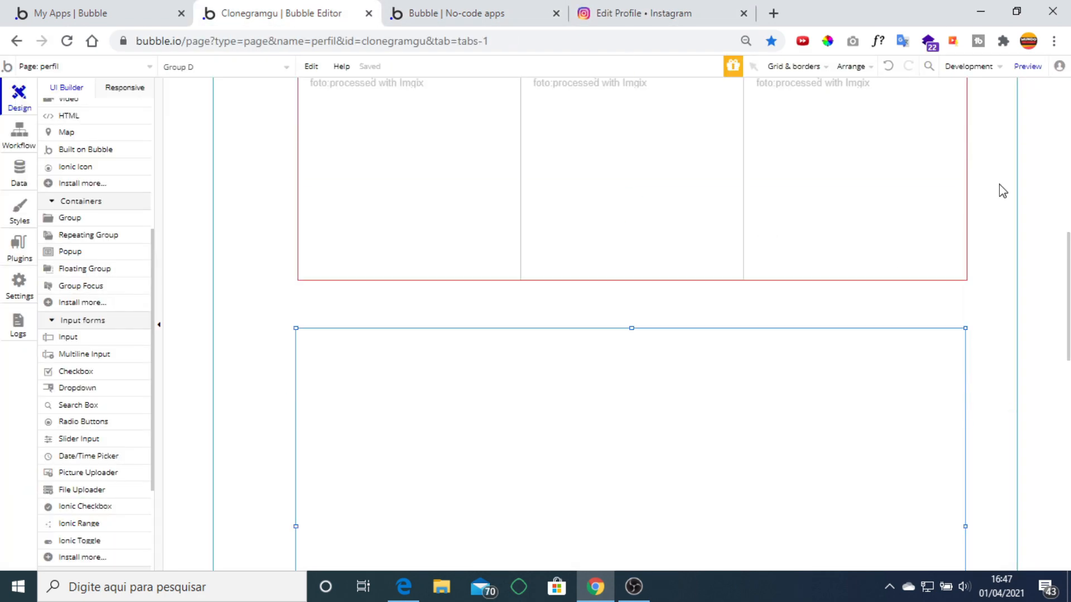
Copy the profile picture and paste it into the new group below the grid.
scroll(1002, 191, up, 5)
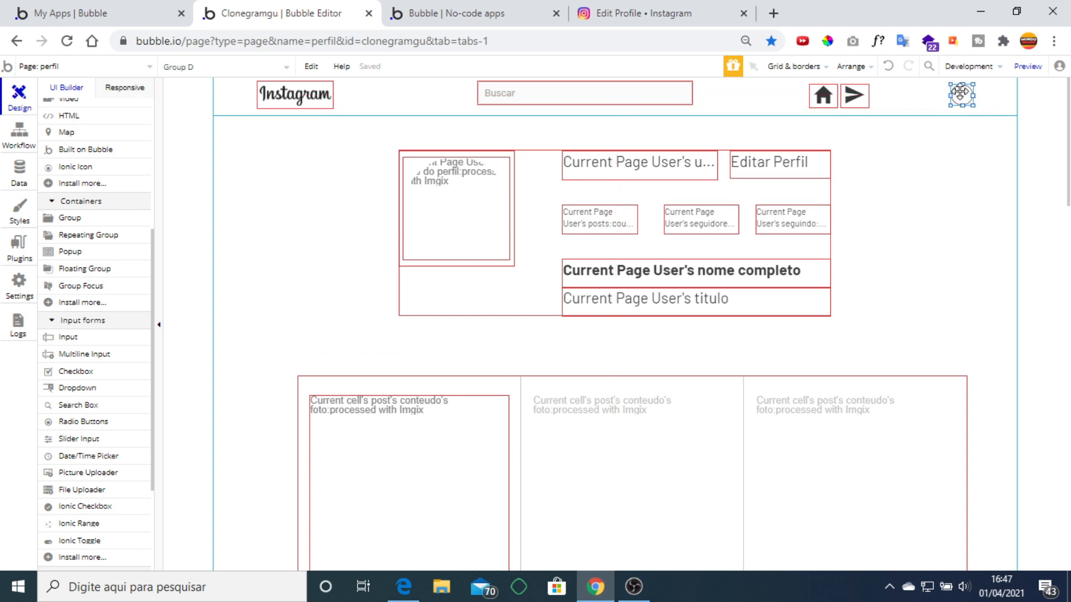
click(471, 182)
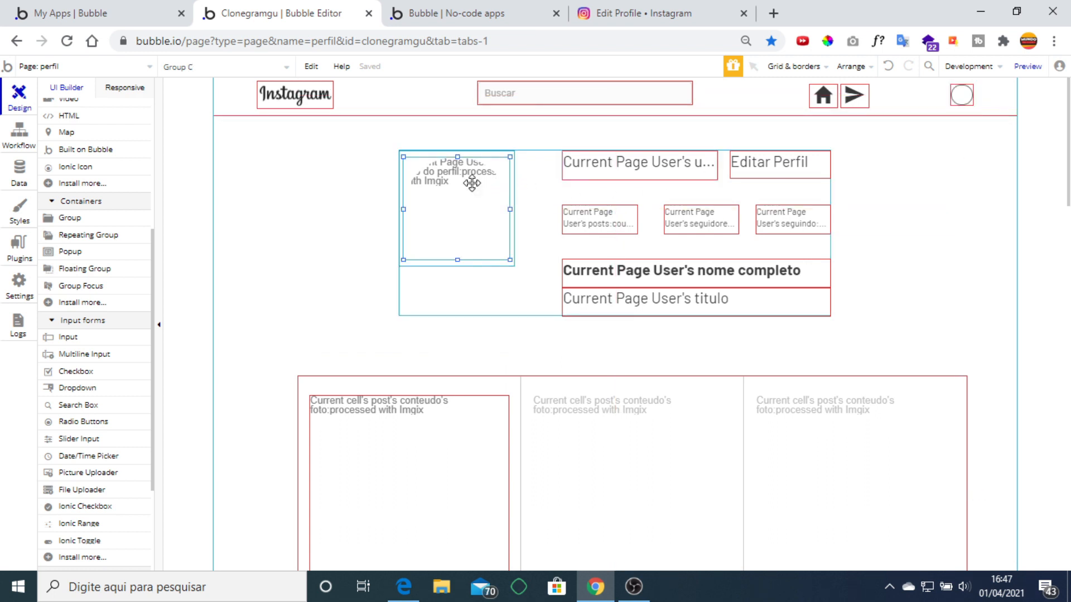
scroll(808, 342, down, 10)
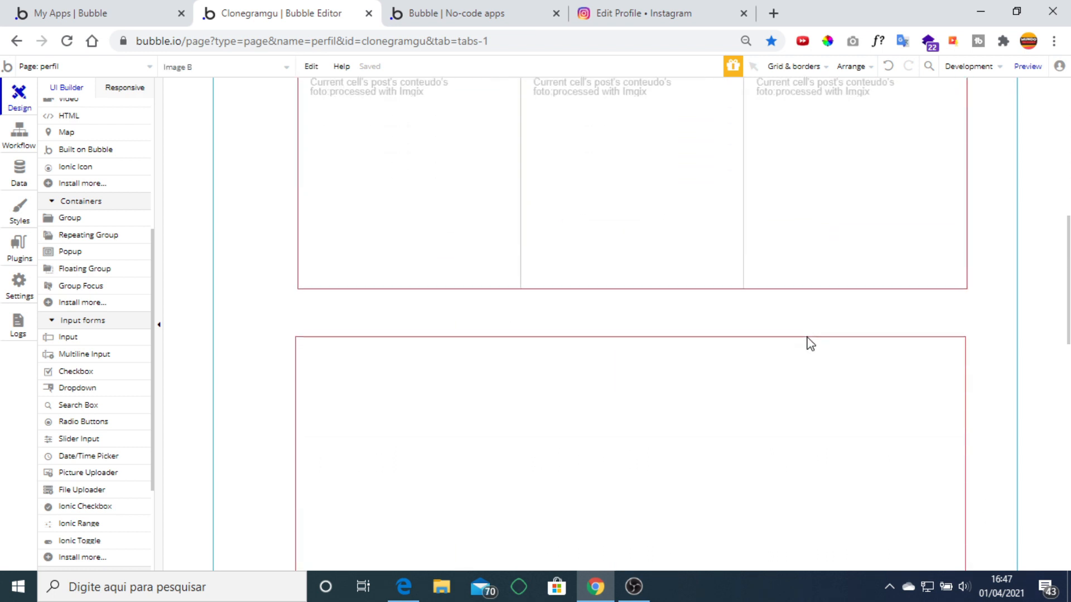
click(456, 226)
key(ctrl+v)
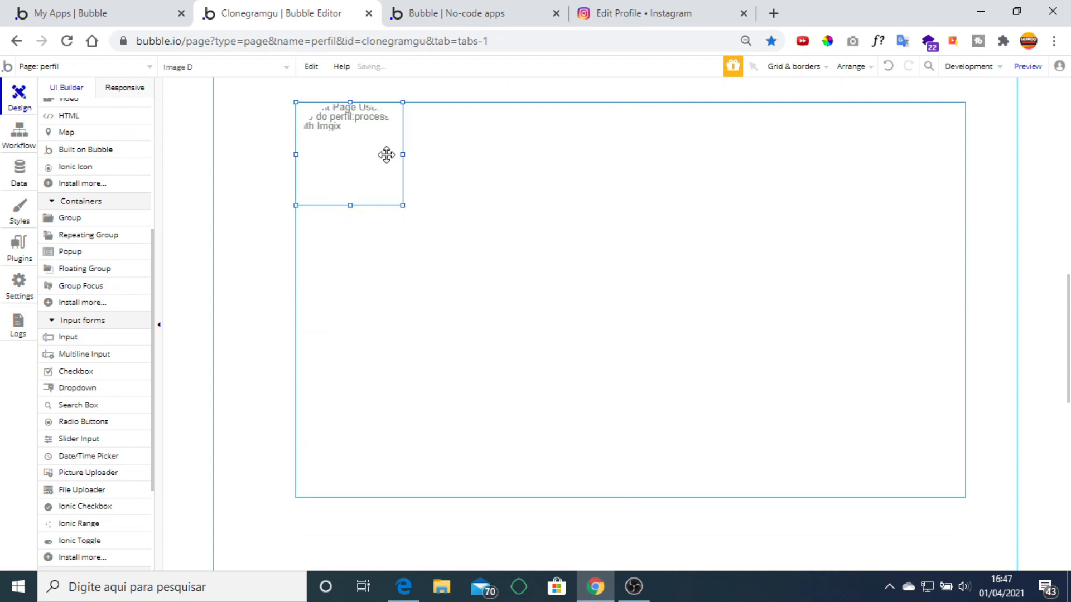
drag(387, 155, 433, 167)
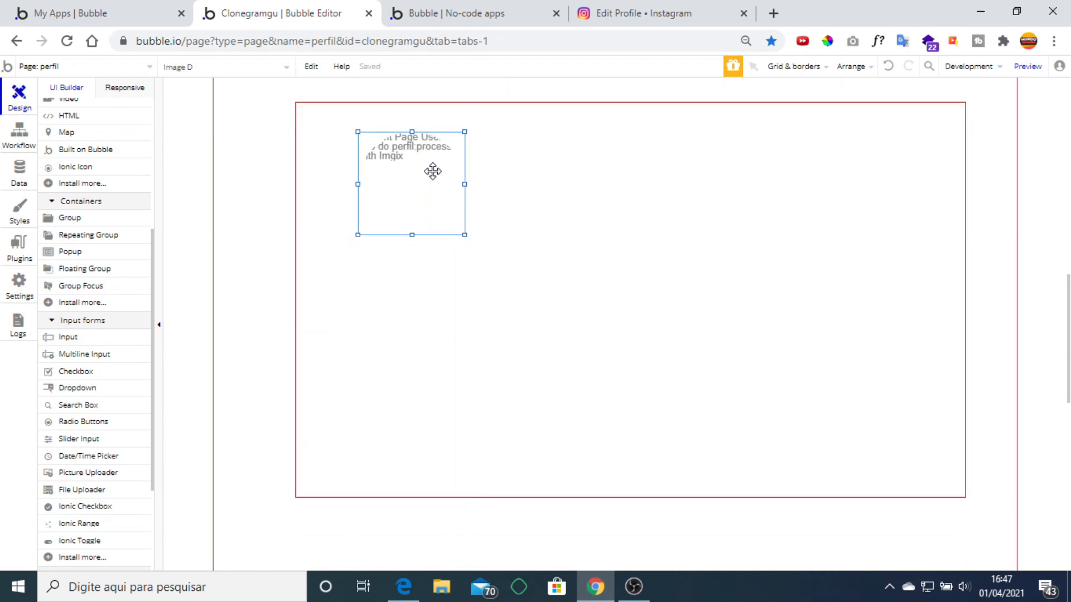
click(491, 239)
scroll(715, 311, up, 3)
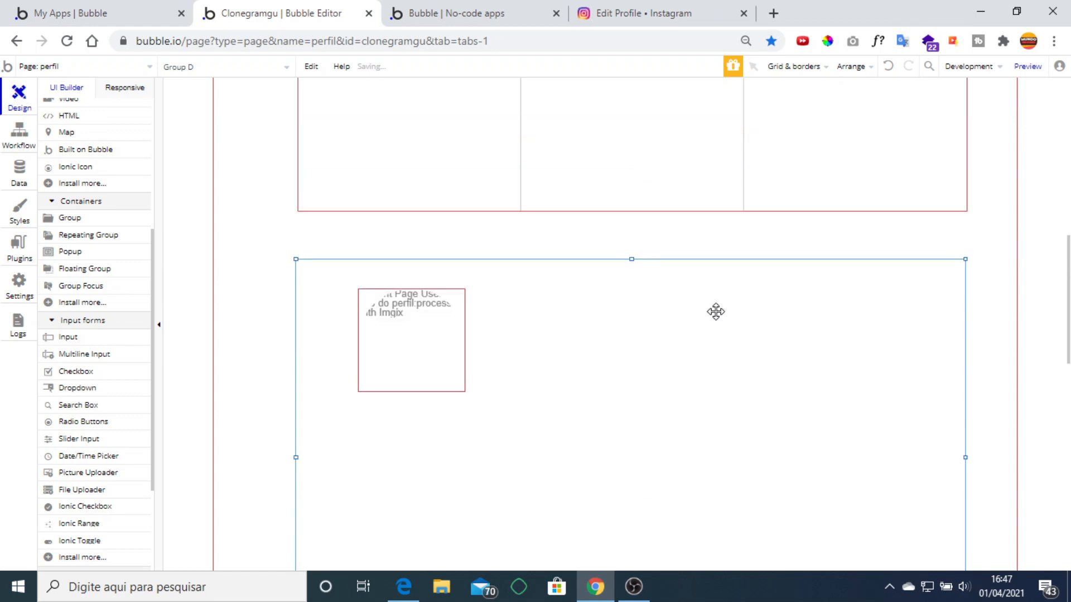
scroll(633, 313, down, 3)
scroll(85, 232, down, 3)
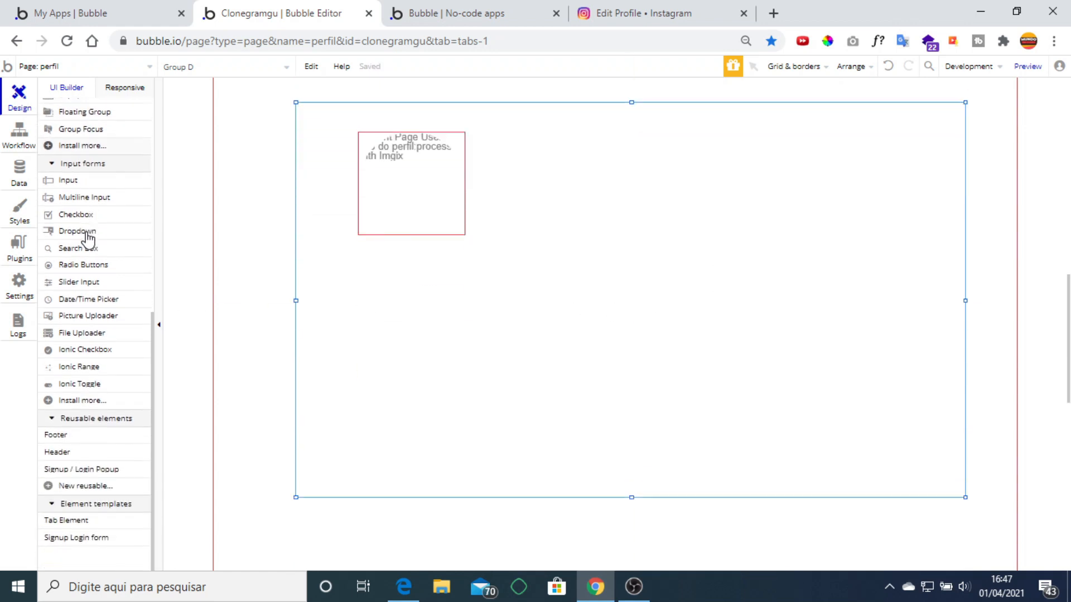
Draw a text input beside the avatar with placeholder 'Nome completo'.
click(88, 184)
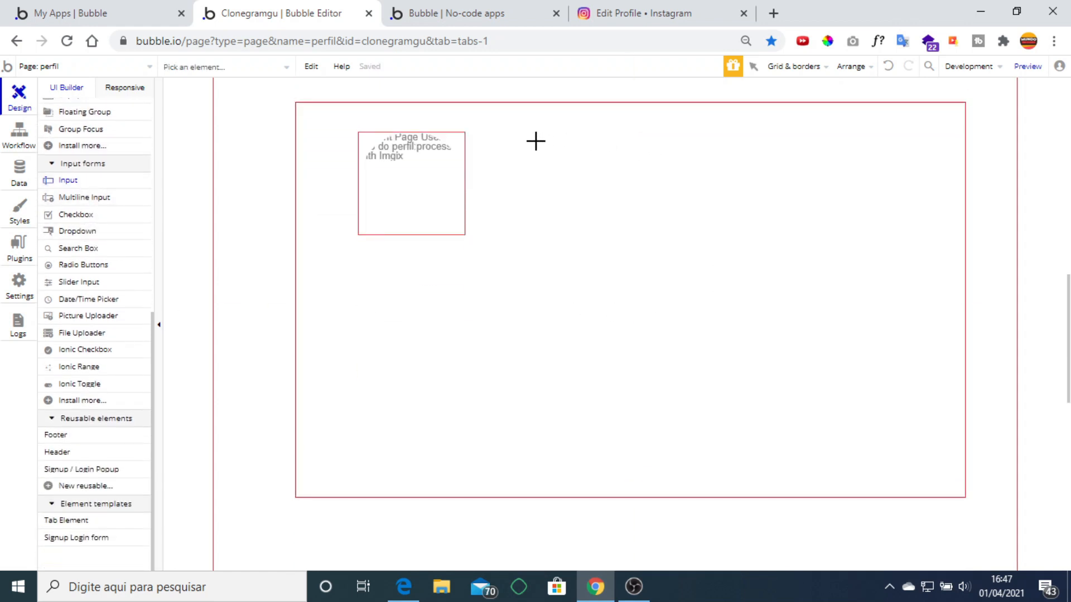
drag(535, 141, 784, 171)
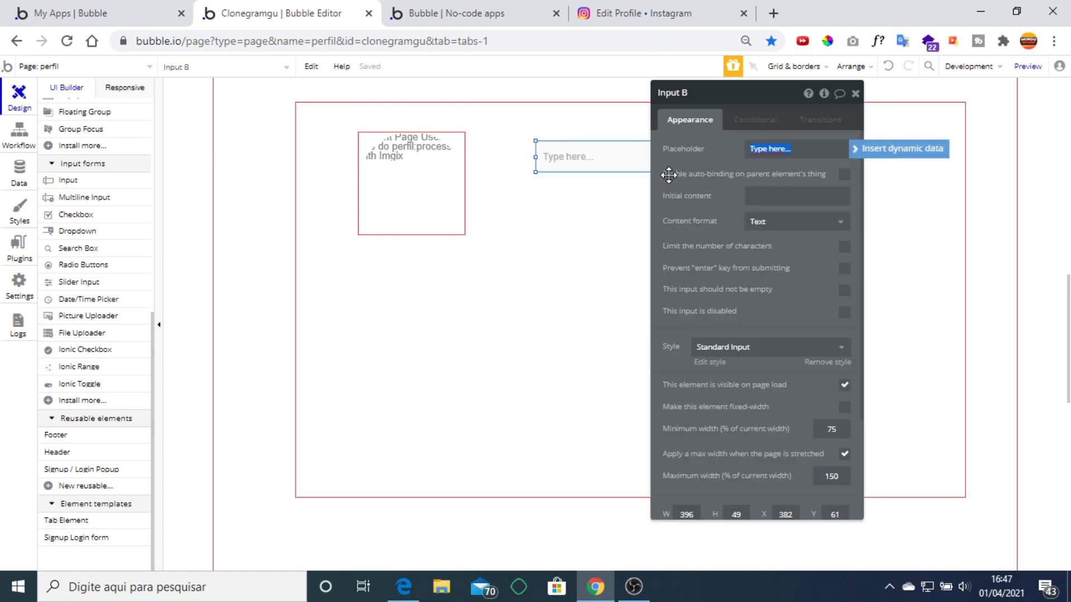
text(Nome completo)
click(708, 143)
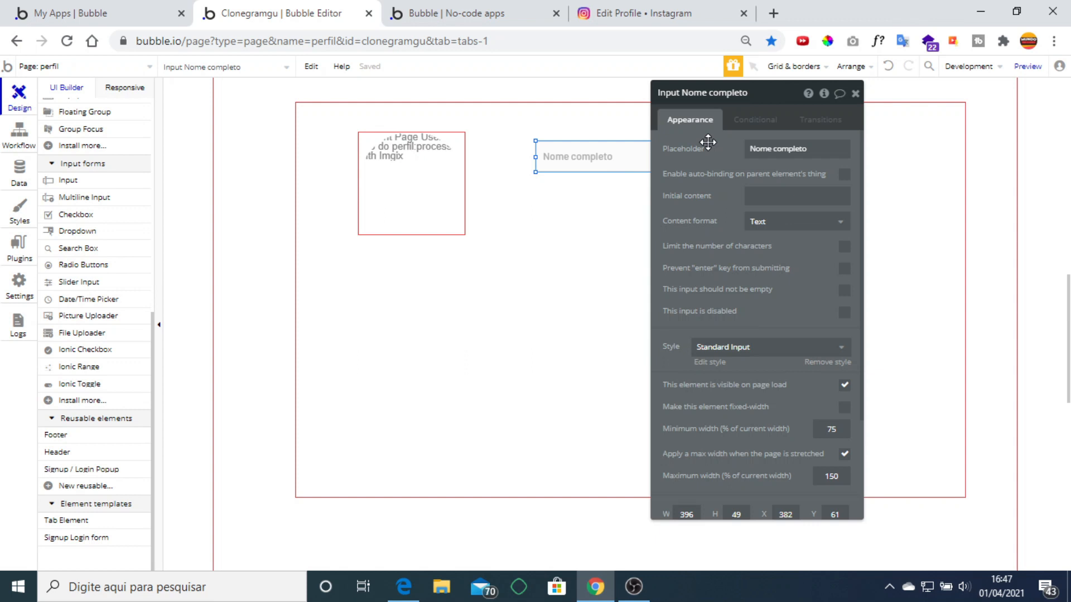
Set the input's initial content to Current Page User's nome completo.
click(752, 204)
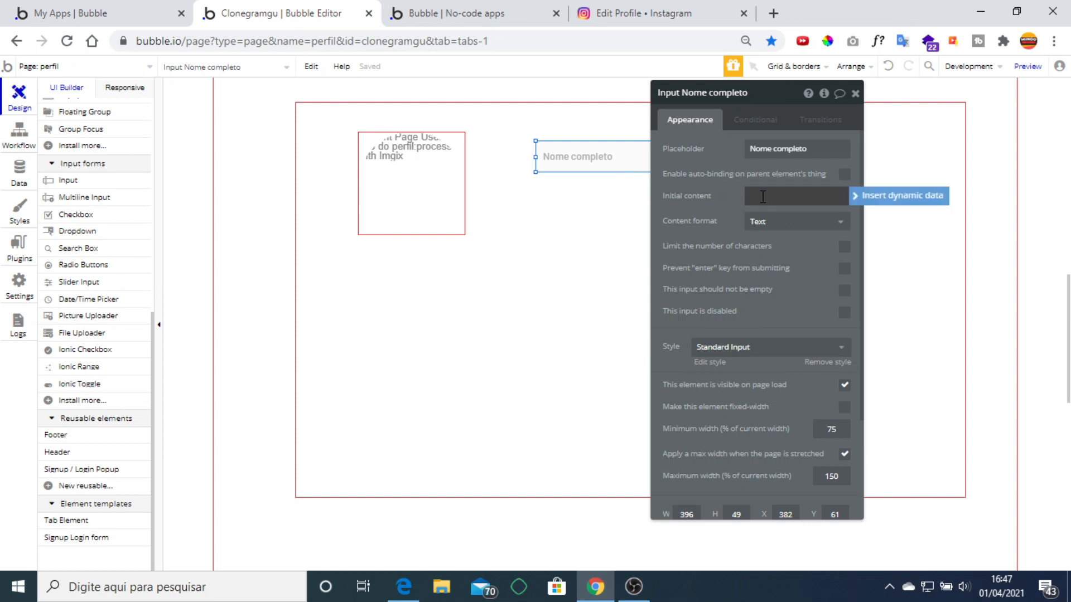
click(869, 196)
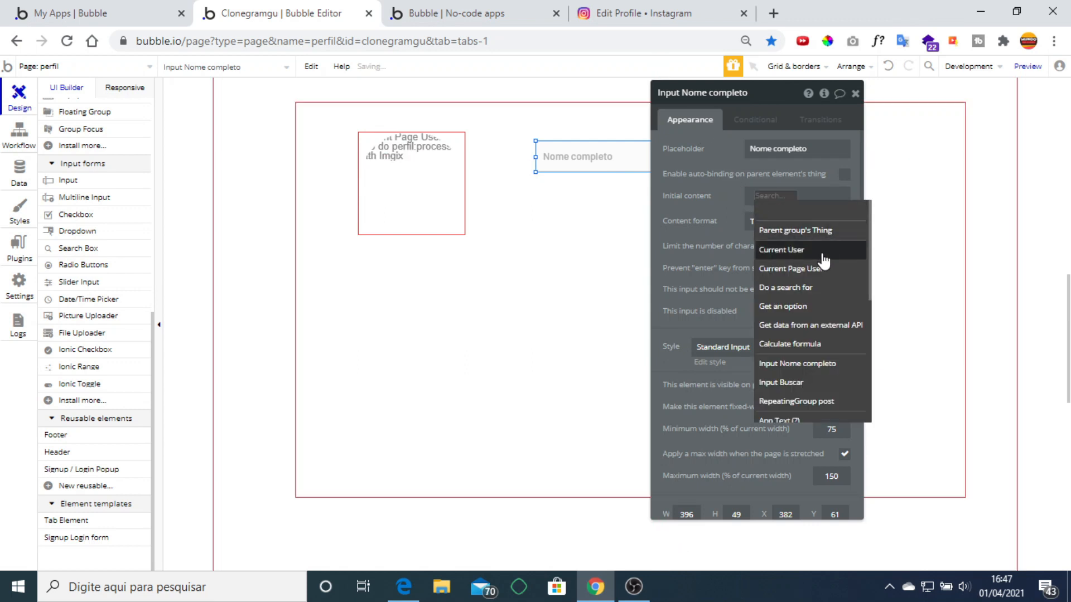
click(803, 268)
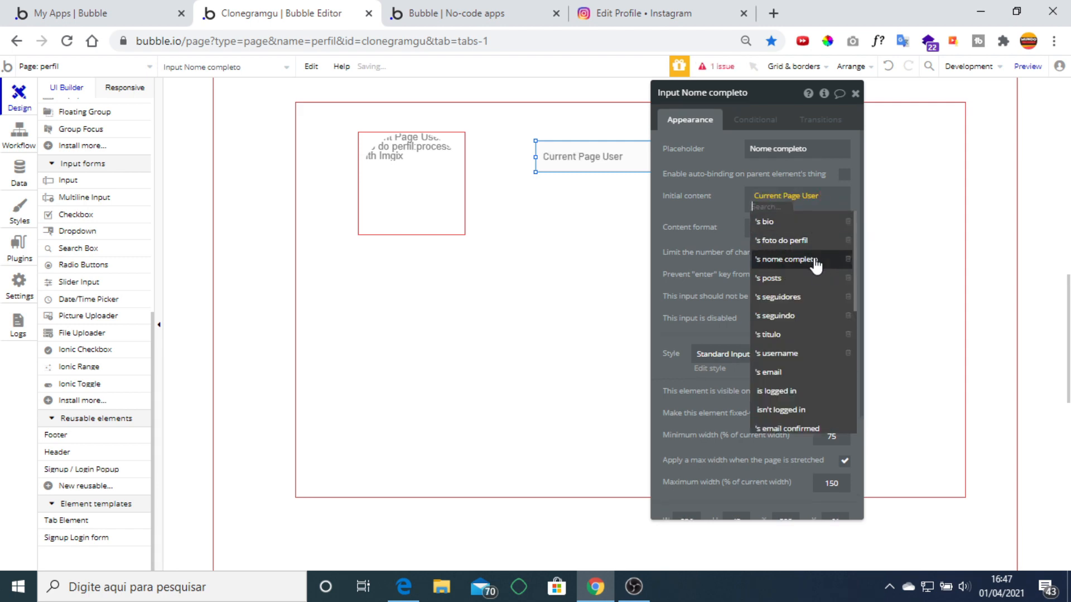
click(815, 262)
click(701, 227)
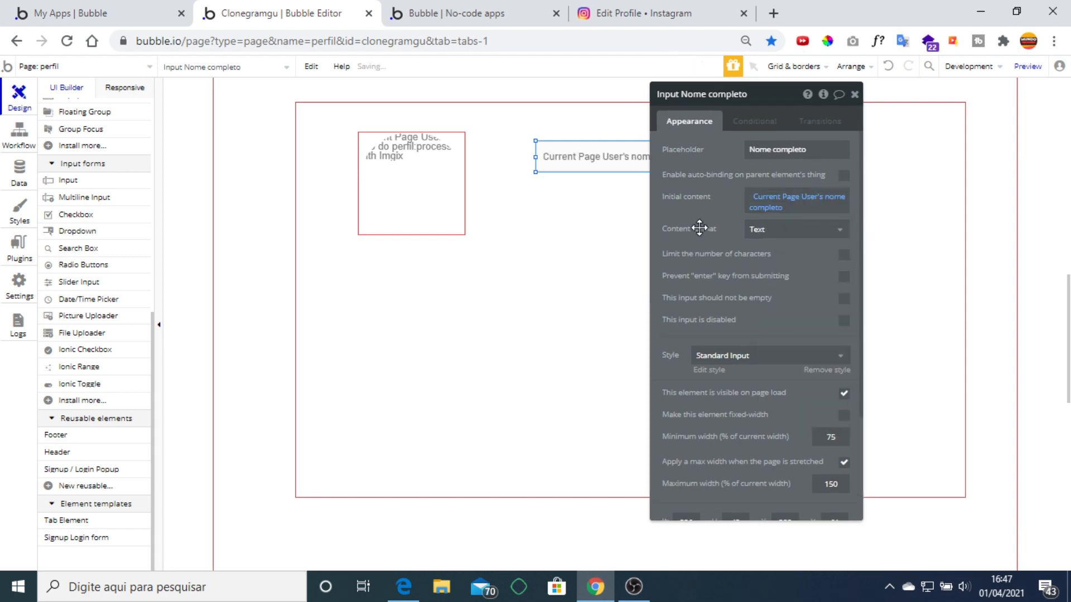
click(856, 95)
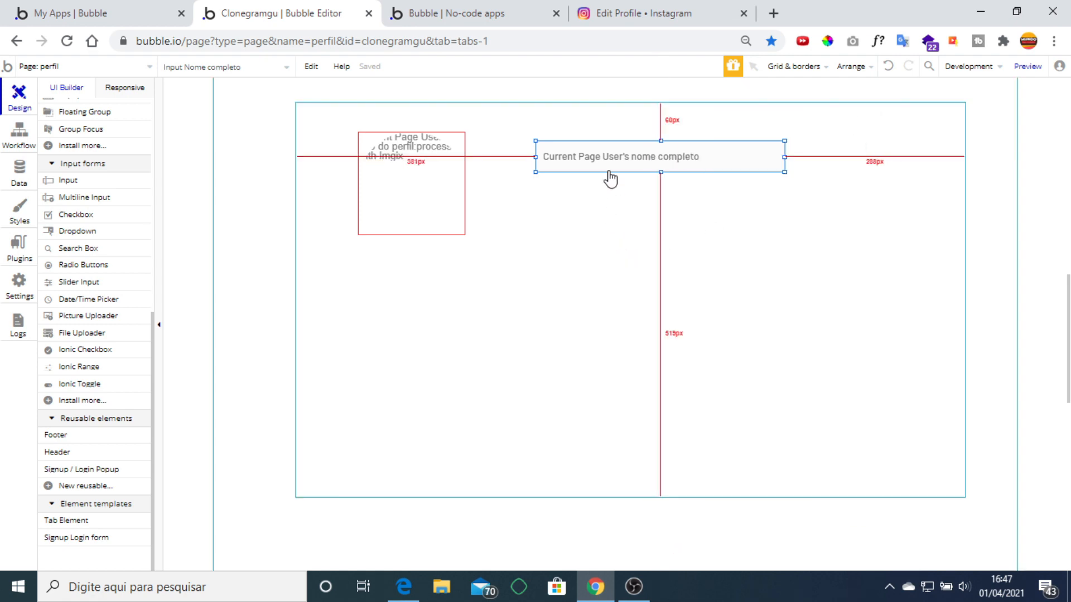
Duplicate the full-name input below it as 'Input username', prefilled with Current Page User's username.
key(ctrl+c)
key(ctrl+v)
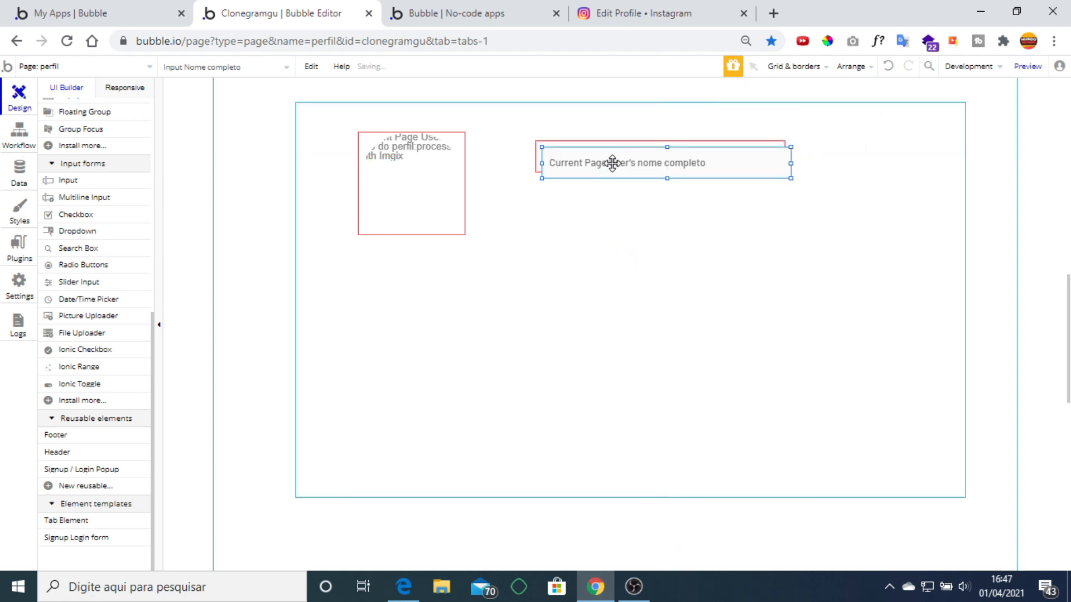
drag(610, 156, 605, 207)
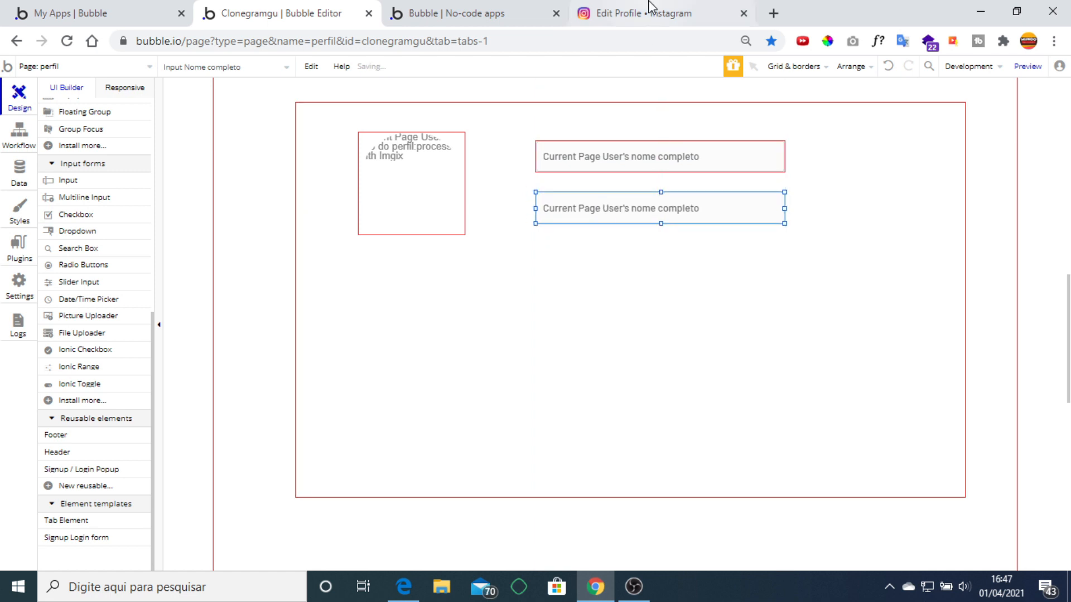
click(649, 8)
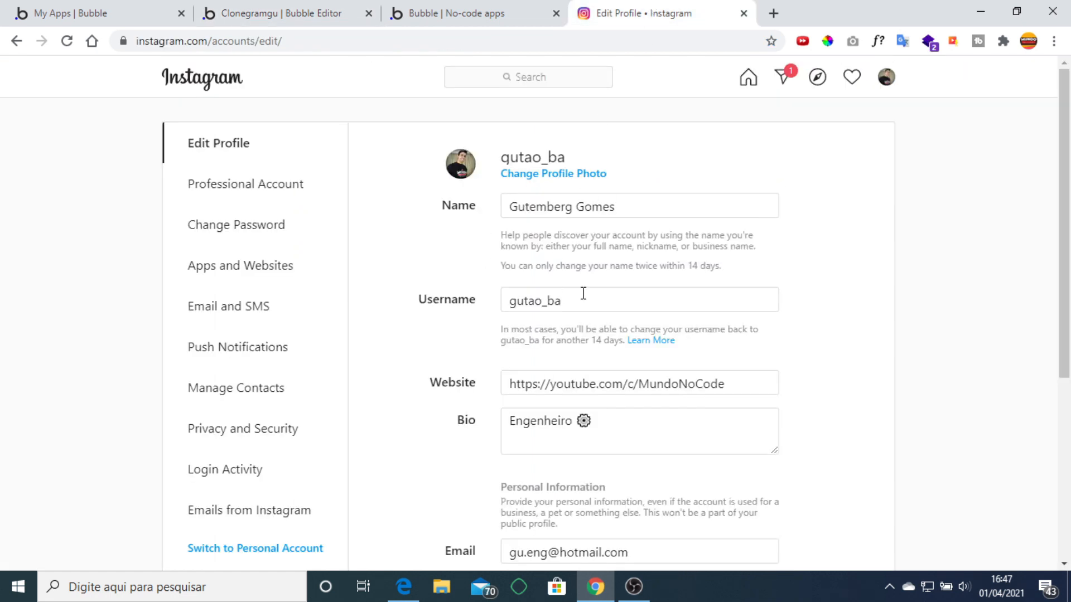
click(312, 12)
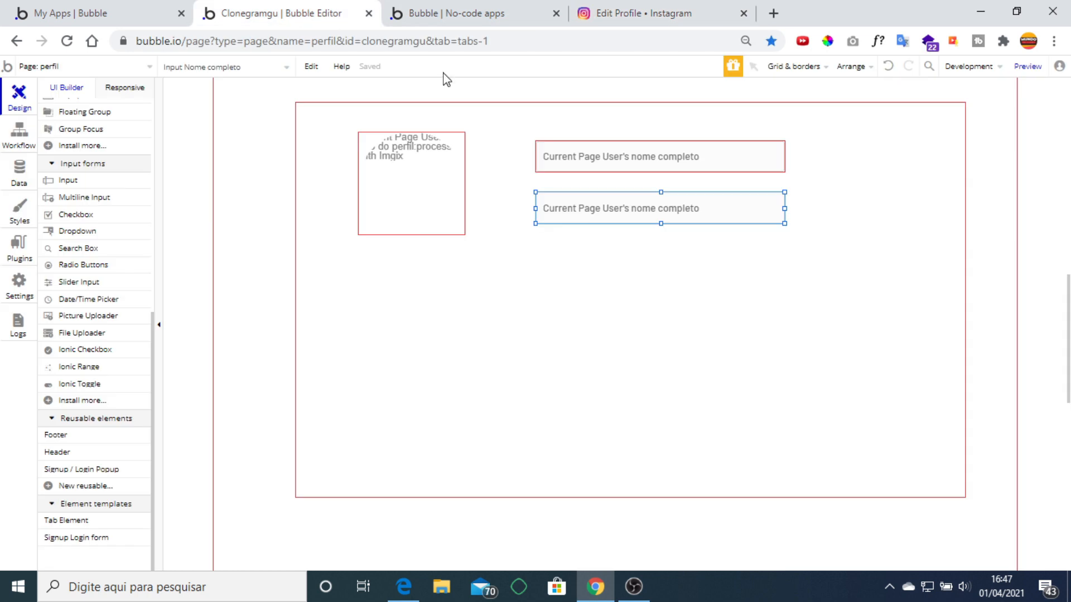
double_click(633, 214)
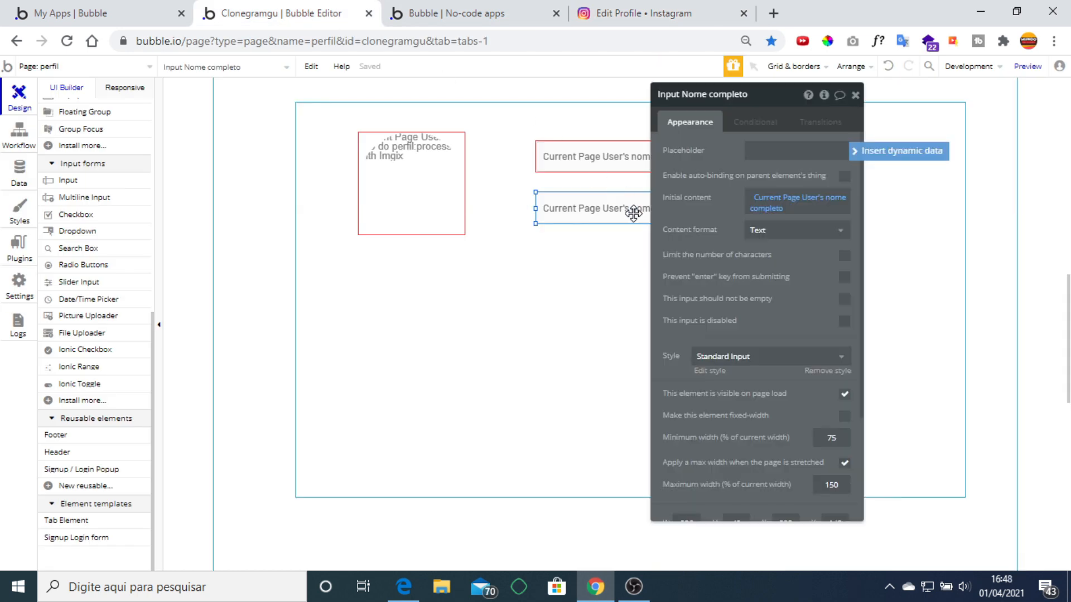
click(764, 96)
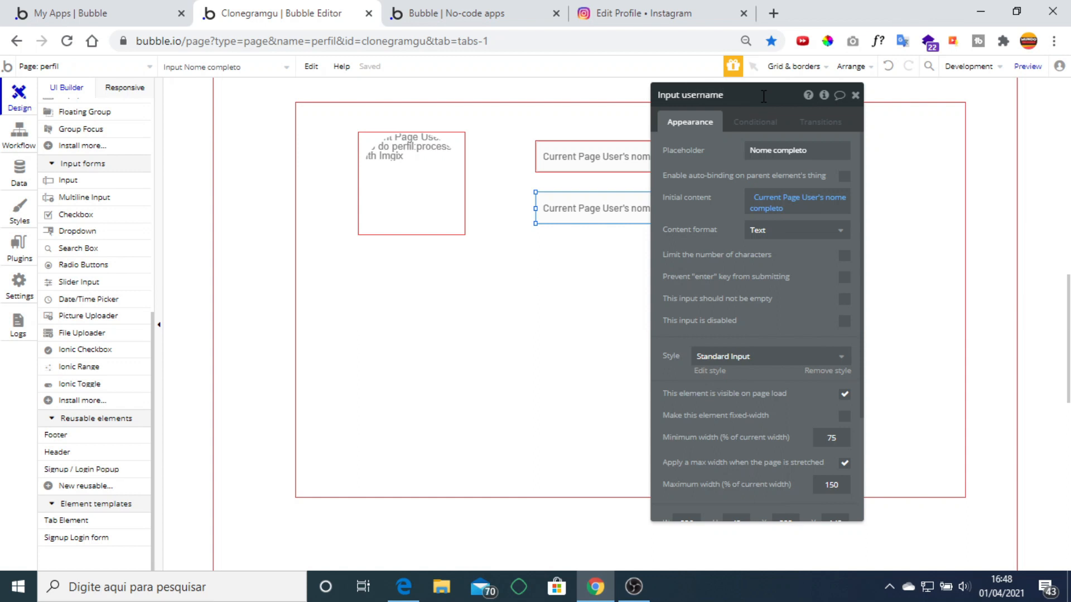
click(762, 204)
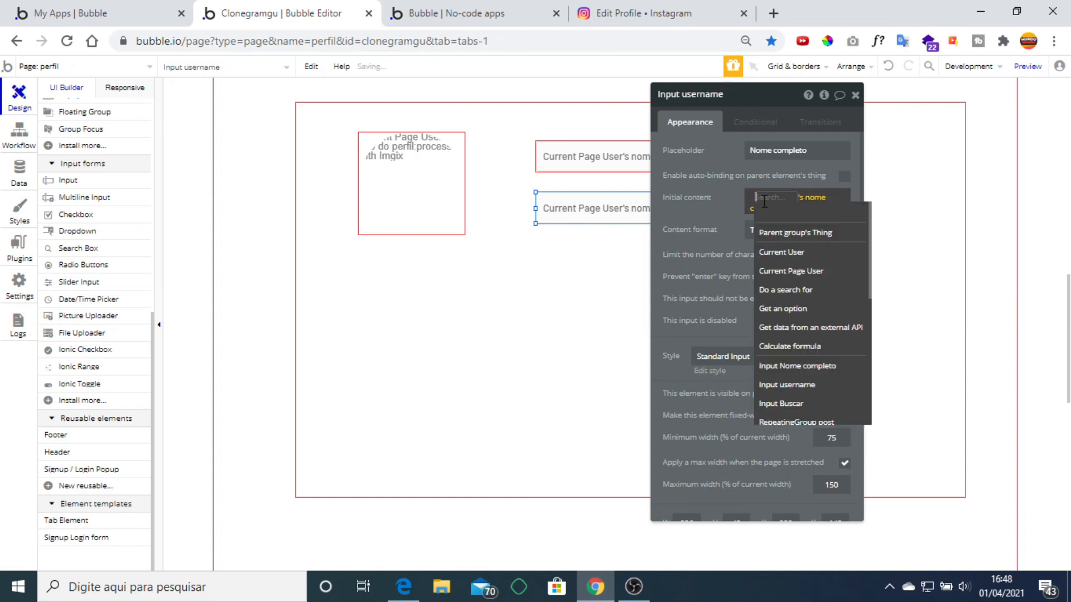
click(734, 205)
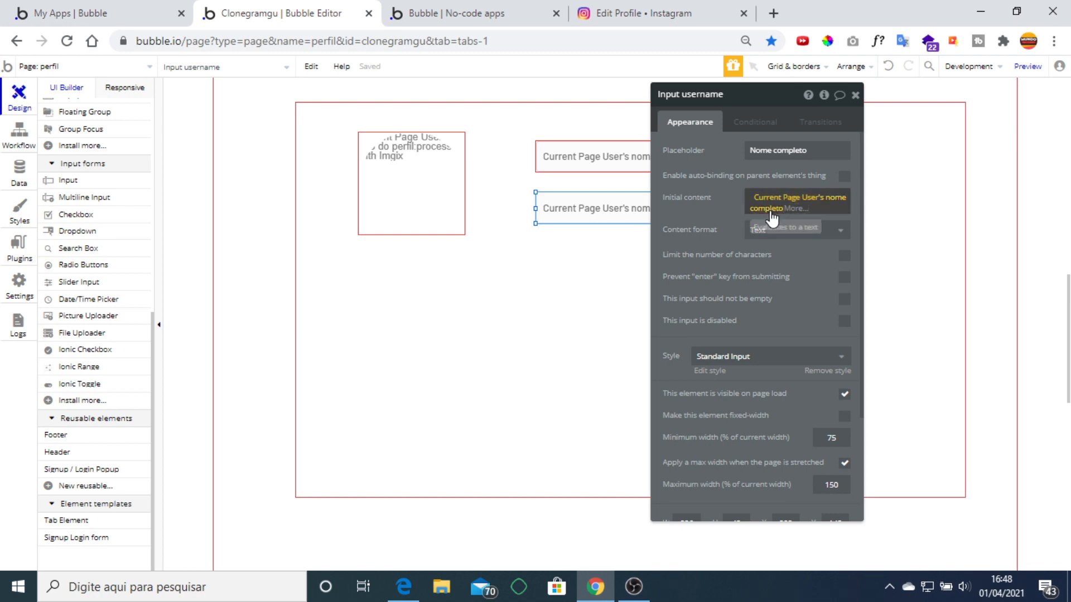
click(771, 211)
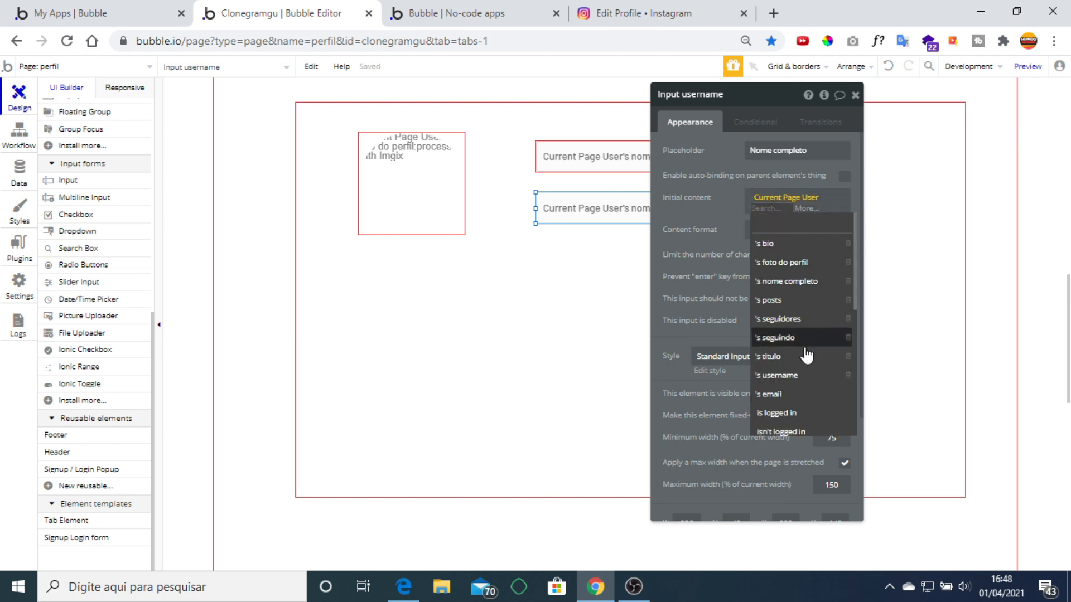
click(806, 376)
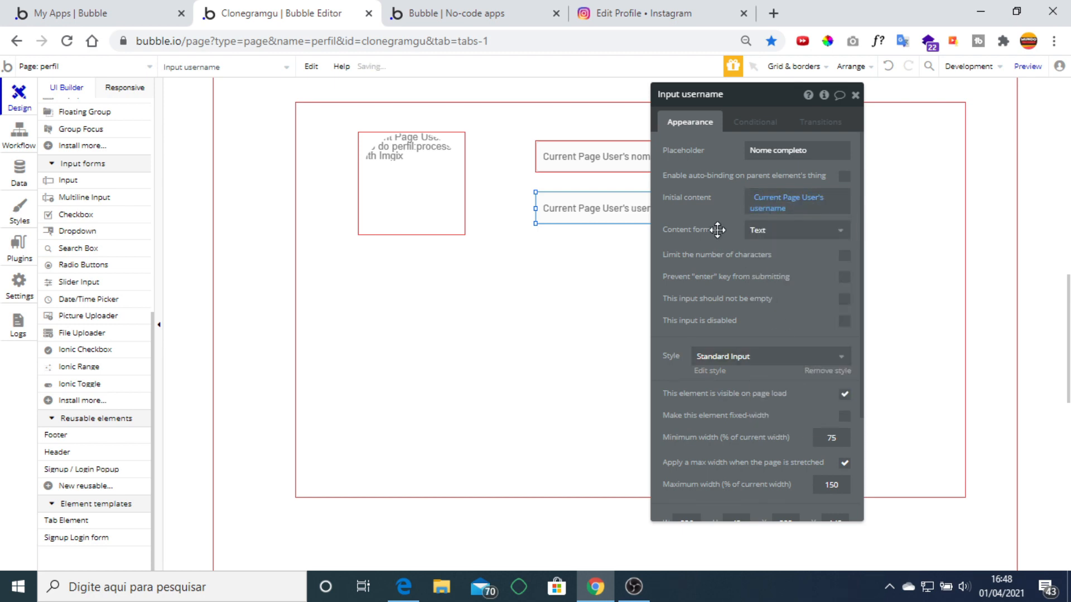
click(856, 95)
Compare the name and username inputs with Instagram's edit-profile page and the live preview.
click(650, 156)
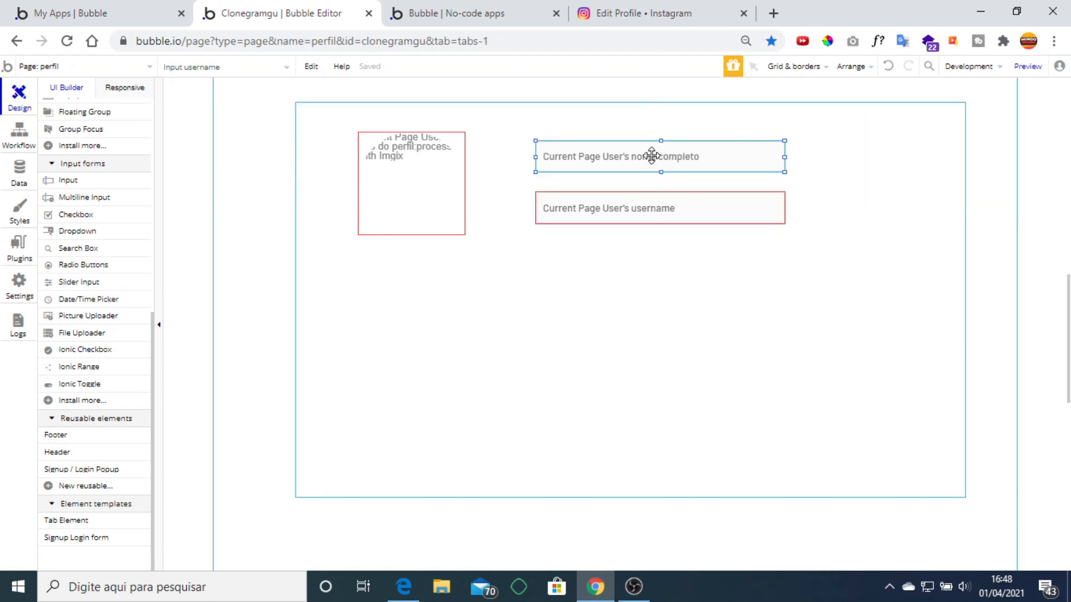
click(657, 208)
click(655, 12)
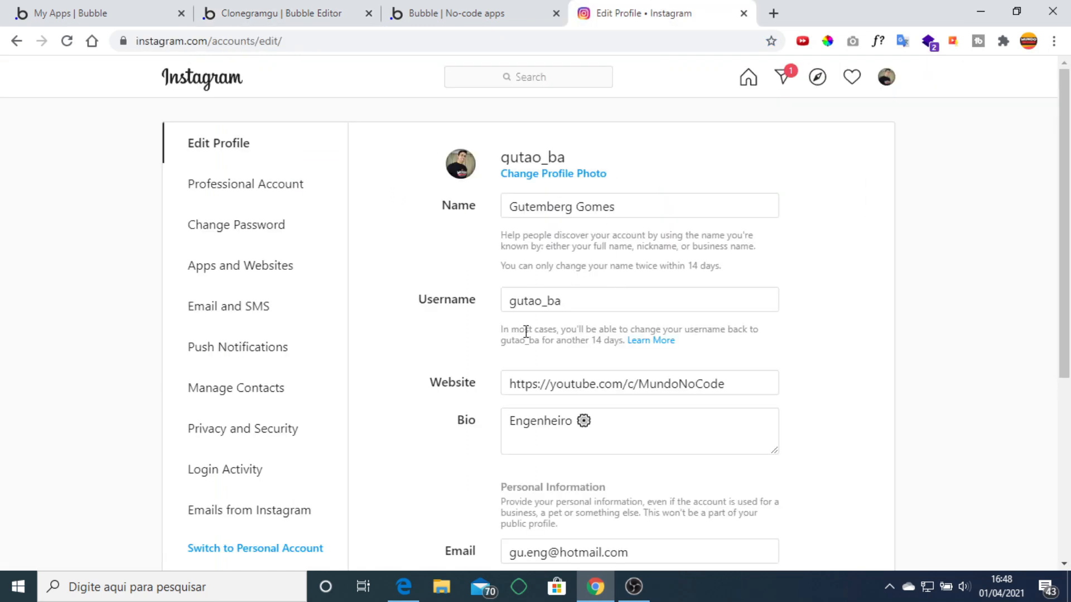
scroll(569, 411, down, 2)
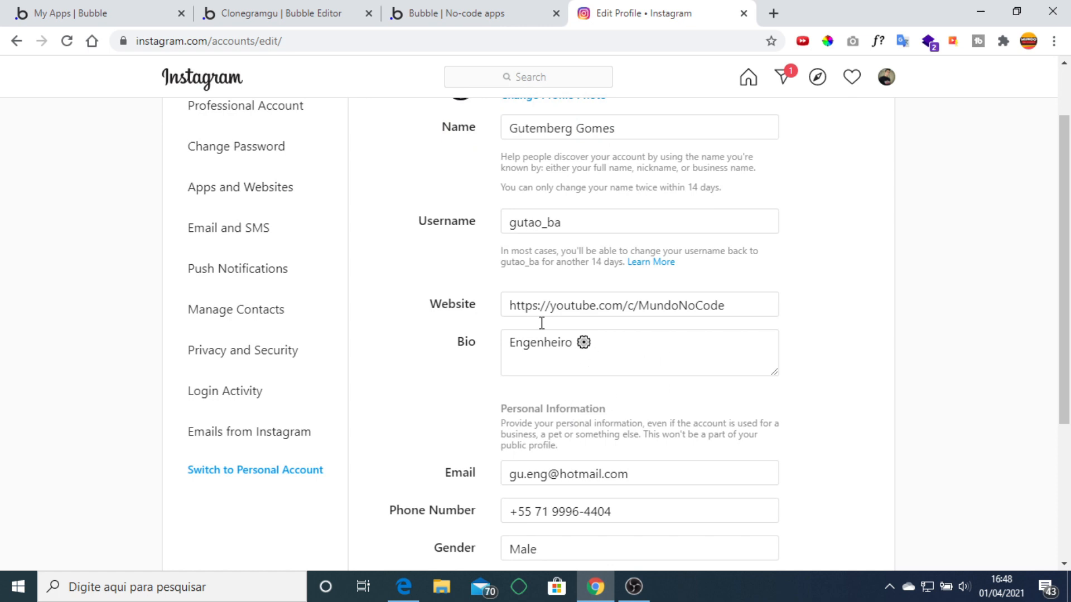
click(456, 13)
click(279, 12)
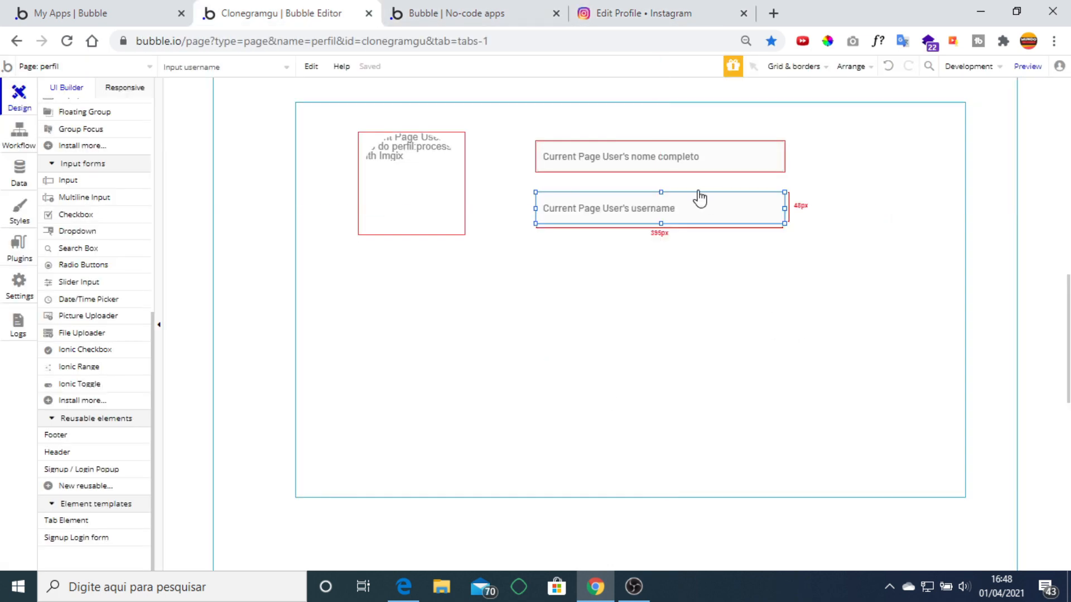
Duplicate the username input below it and prefill it with Current Page User's bio.
key(ctrl+c)
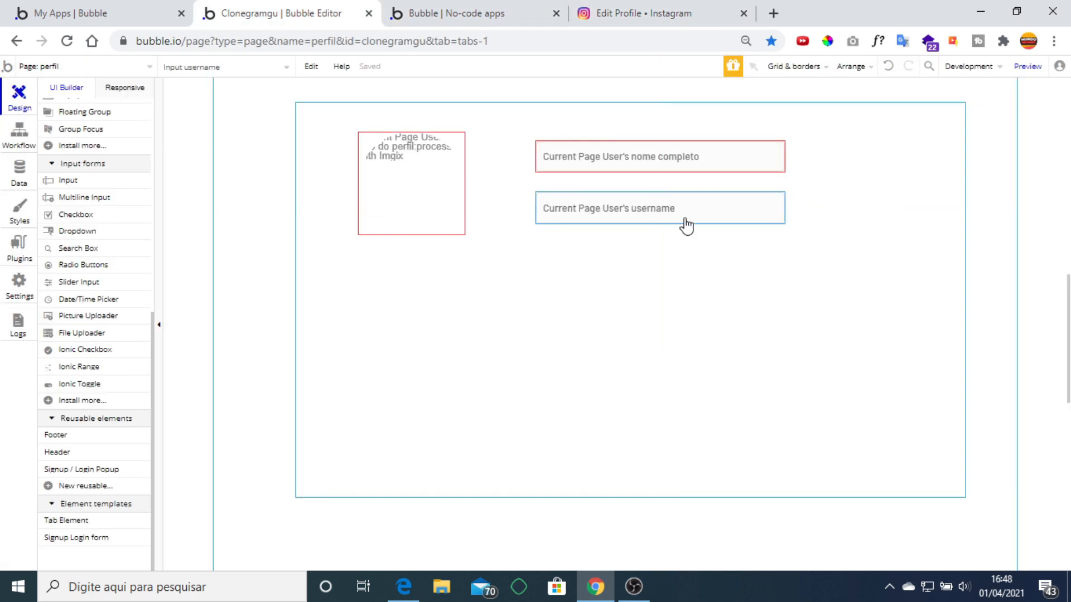
key(ctrl+v)
drag(683, 217, 678, 255)
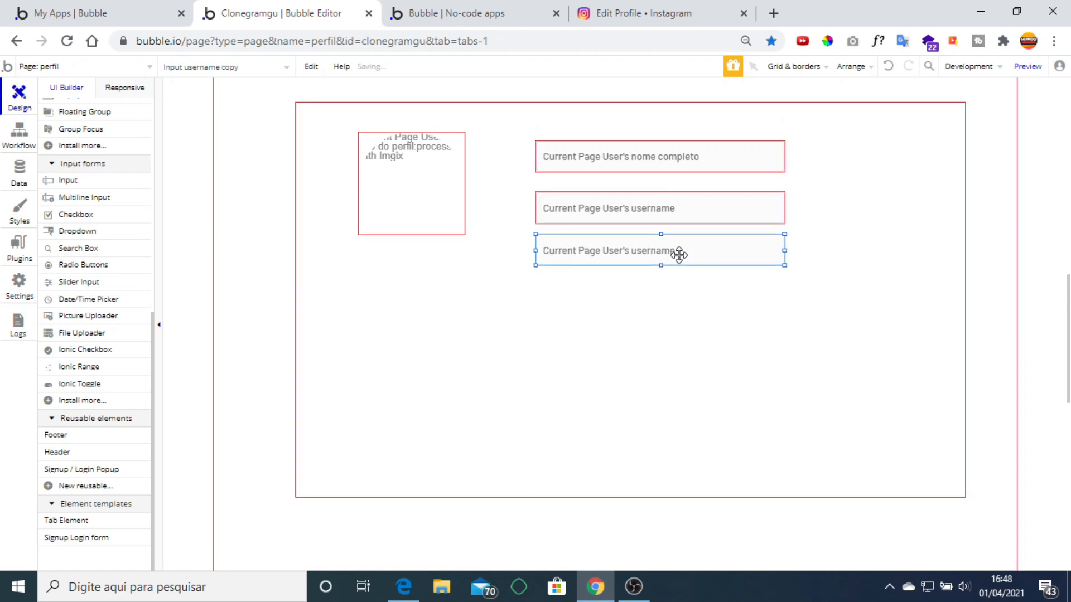
double_click(678, 255)
click(761, 213)
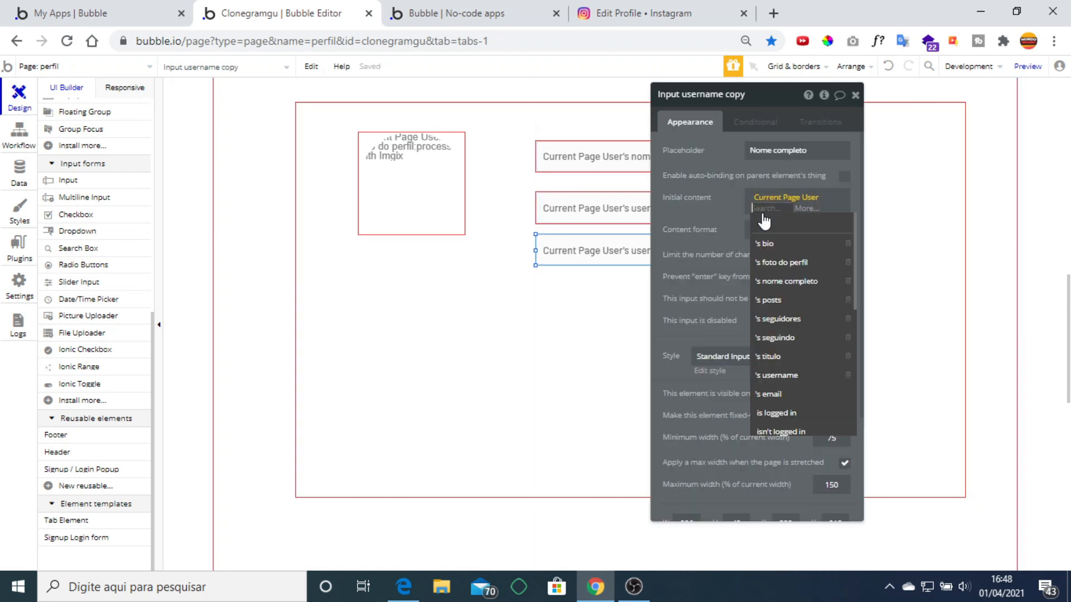
click(777, 240)
Check the bio input against Instagram's edit-profile page and the live preview.
click(631, 8)
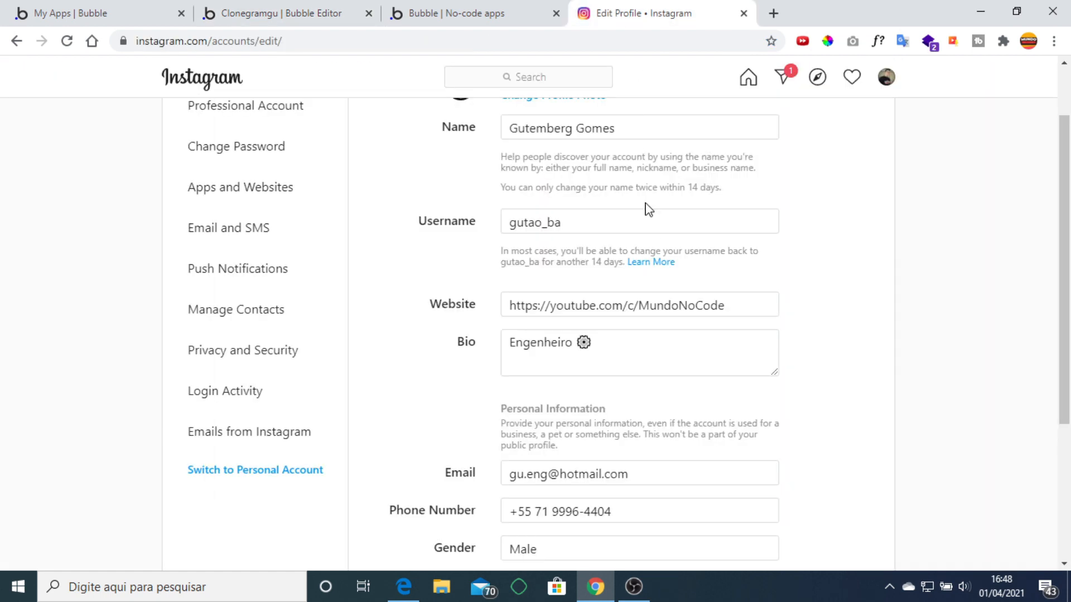
scroll(677, 302, down, 4)
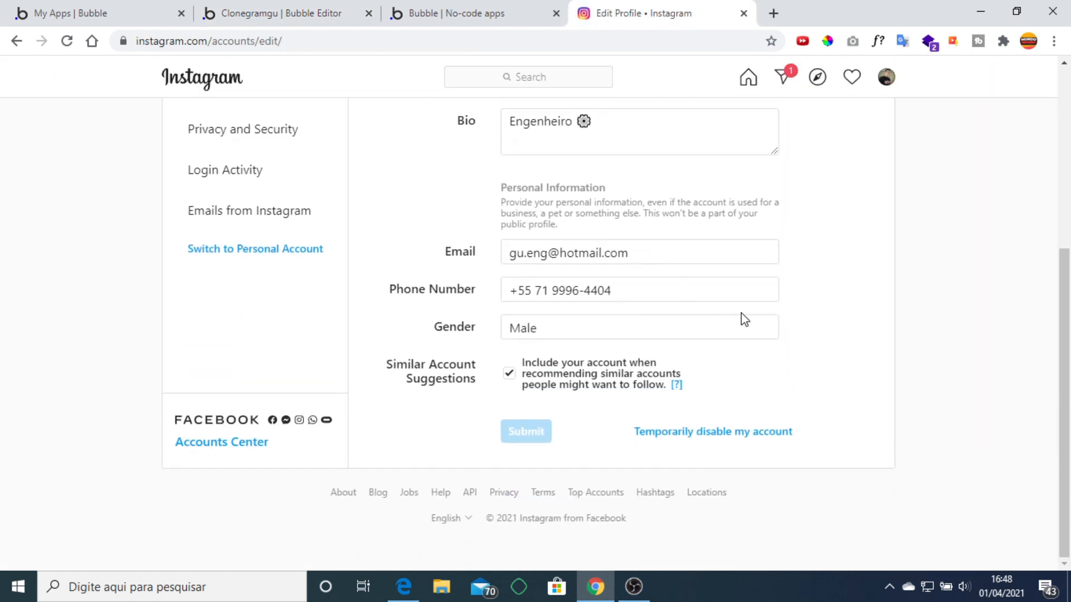
click(474, 12)
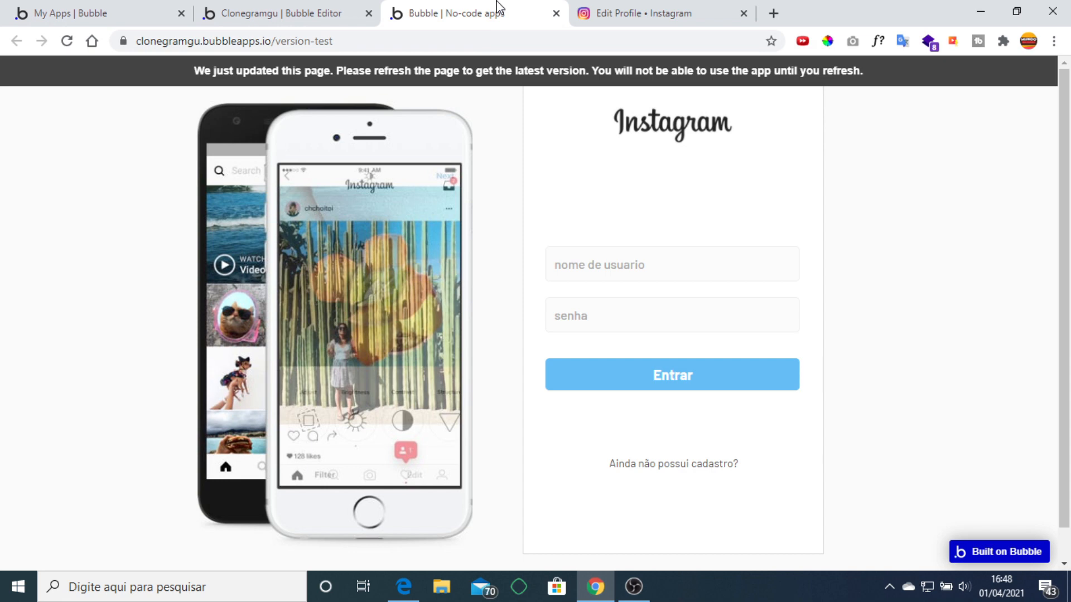
click(311, 7)
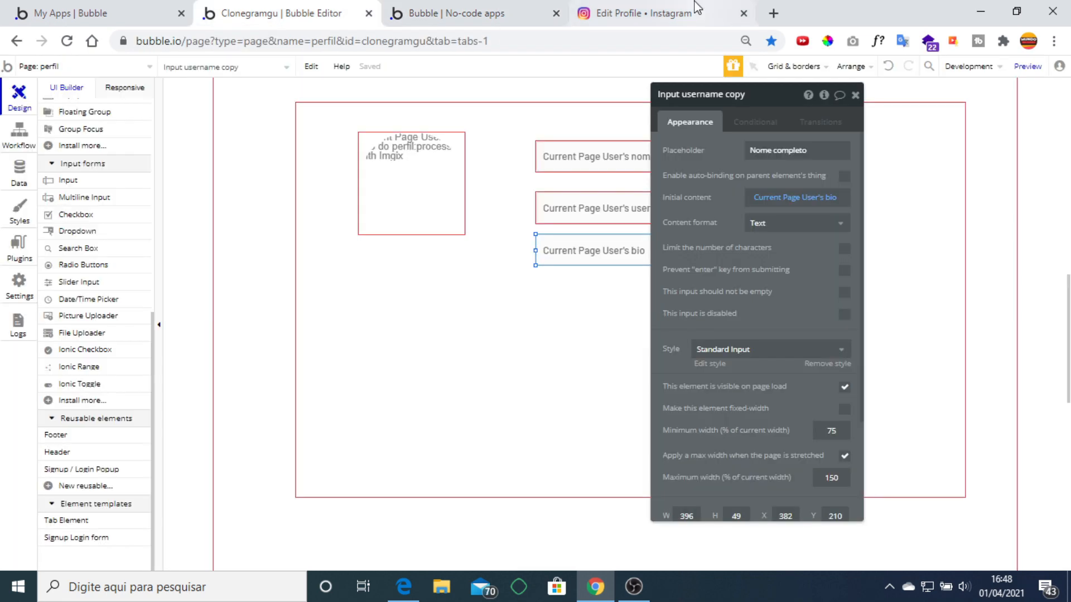
click(641, 12)
scroll(646, 260, up, 5)
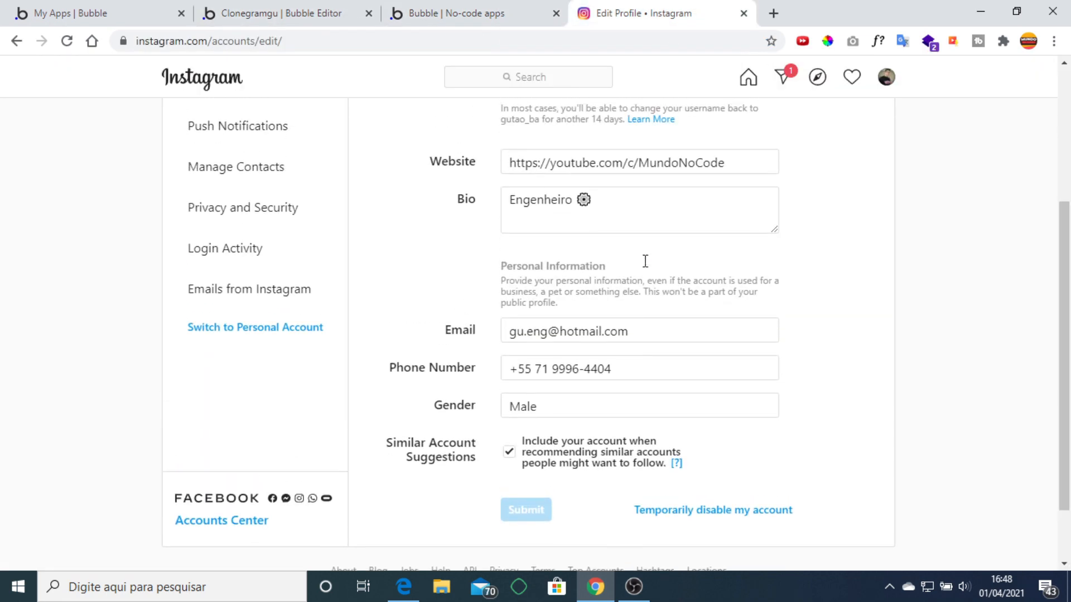
click(251, 12)
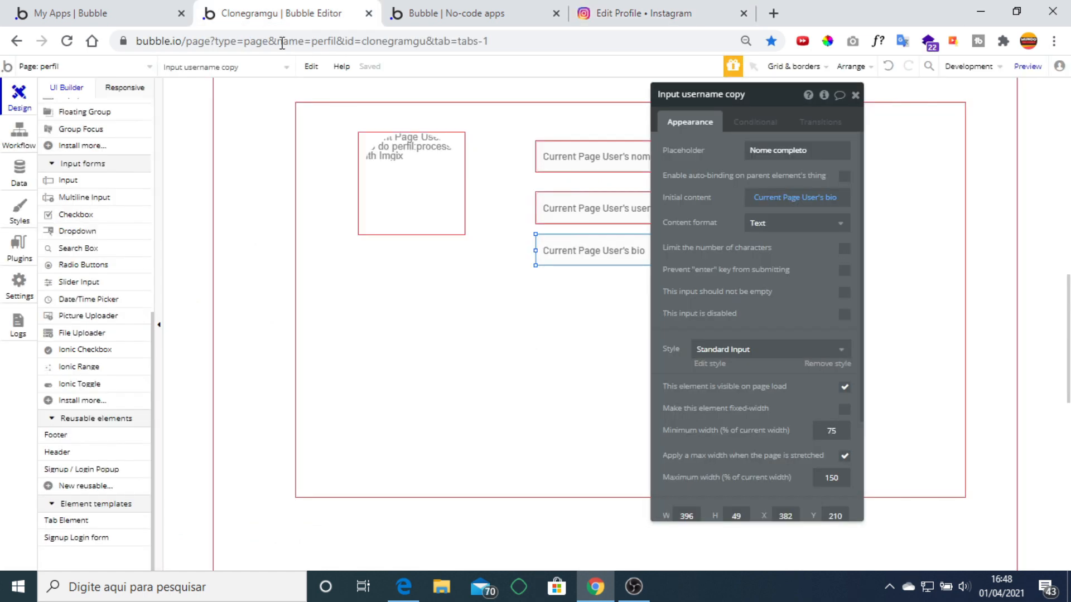
click(855, 95)
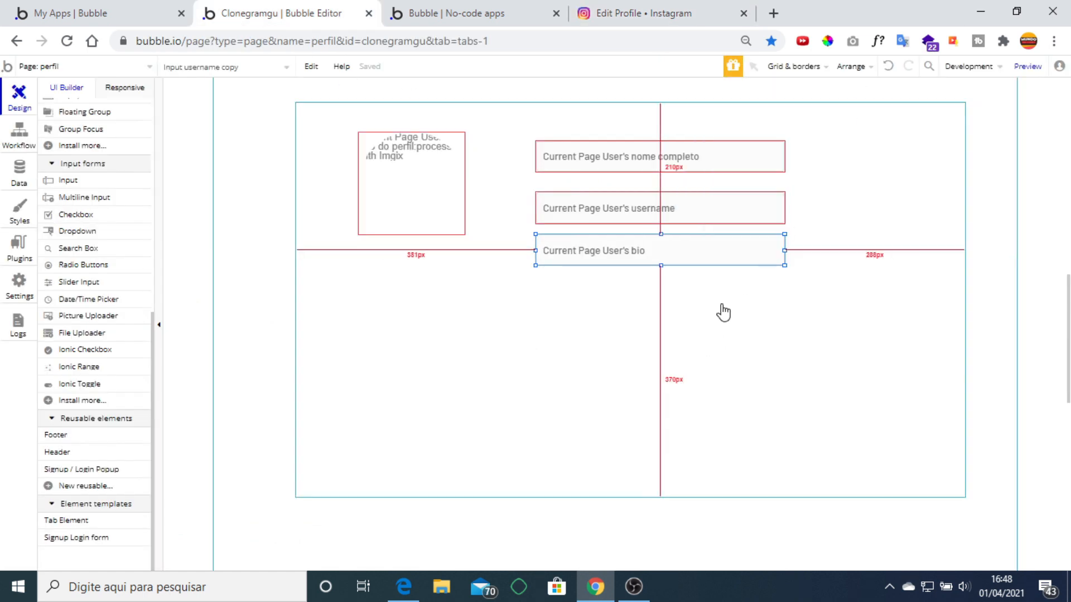
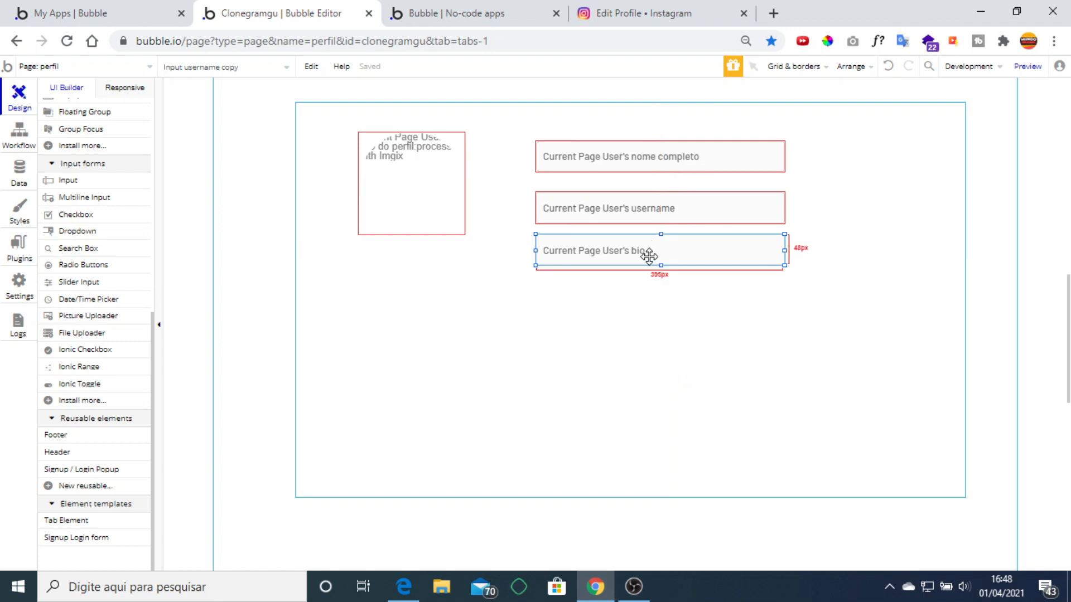
Shorten the profile group from the bottom and rename it 'Group editar perfil'.
click(631, 480)
drag(628, 497, 623, 365)
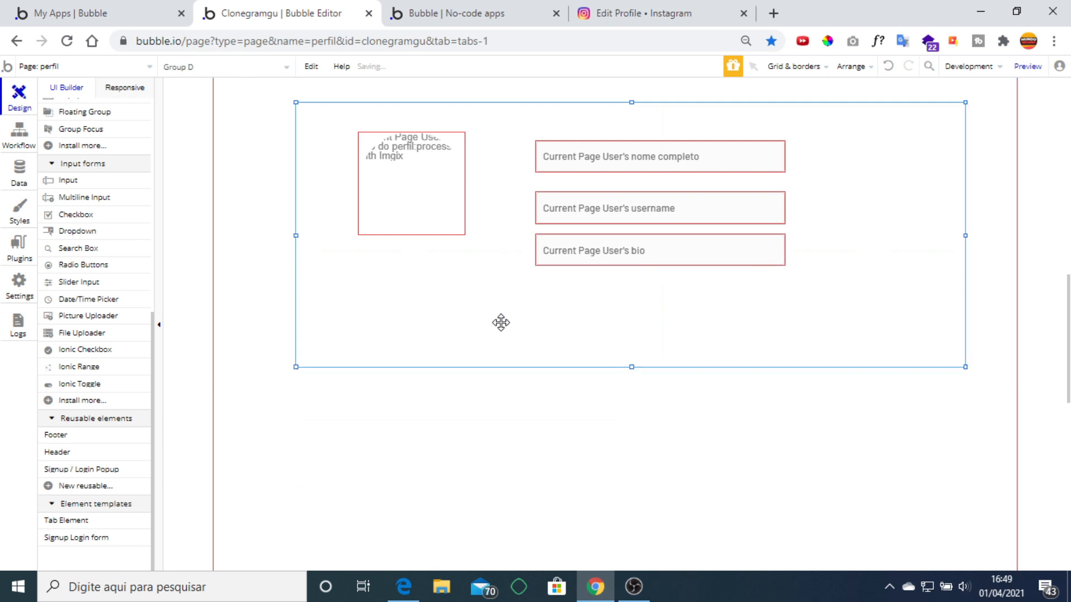
double_click(501, 322)
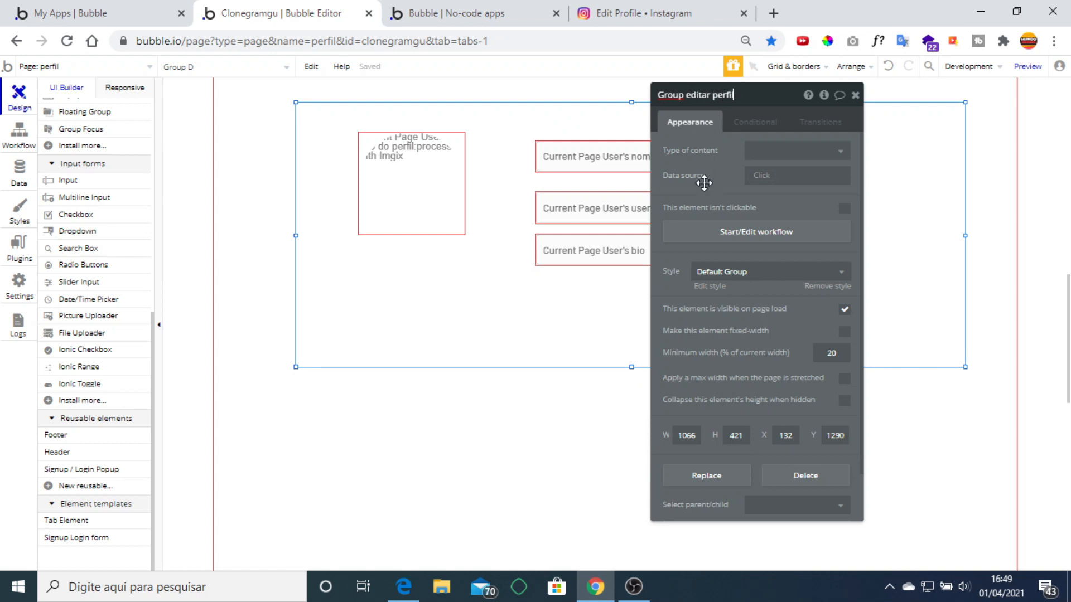
click(855, 95)
Duplicate the bio input, place the copy below the original and narrow it.
click(673, 248)
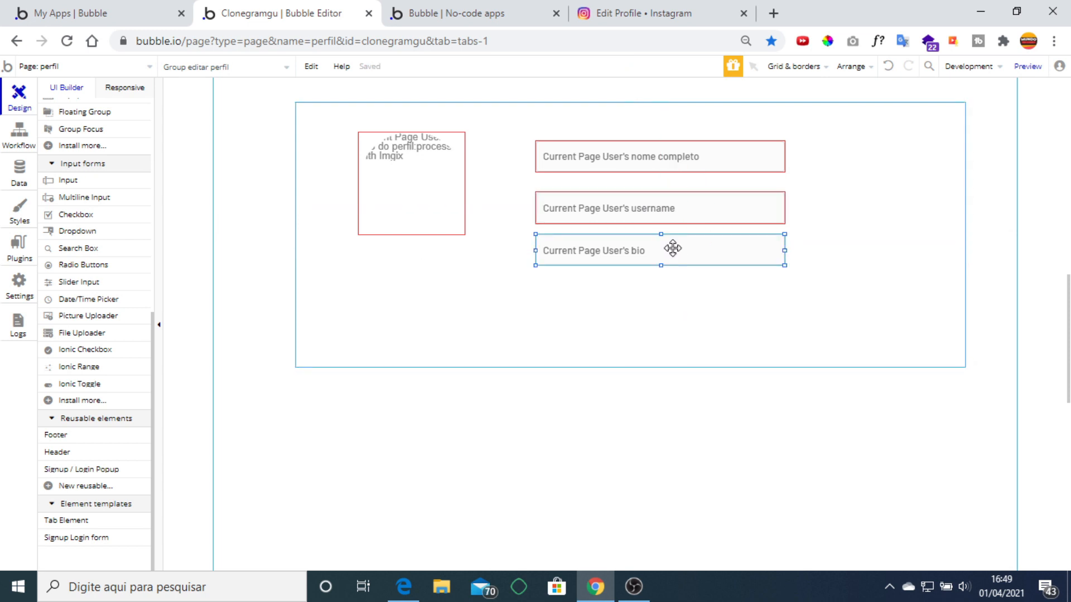
key(ctrl+c)
key(ctrl+v)
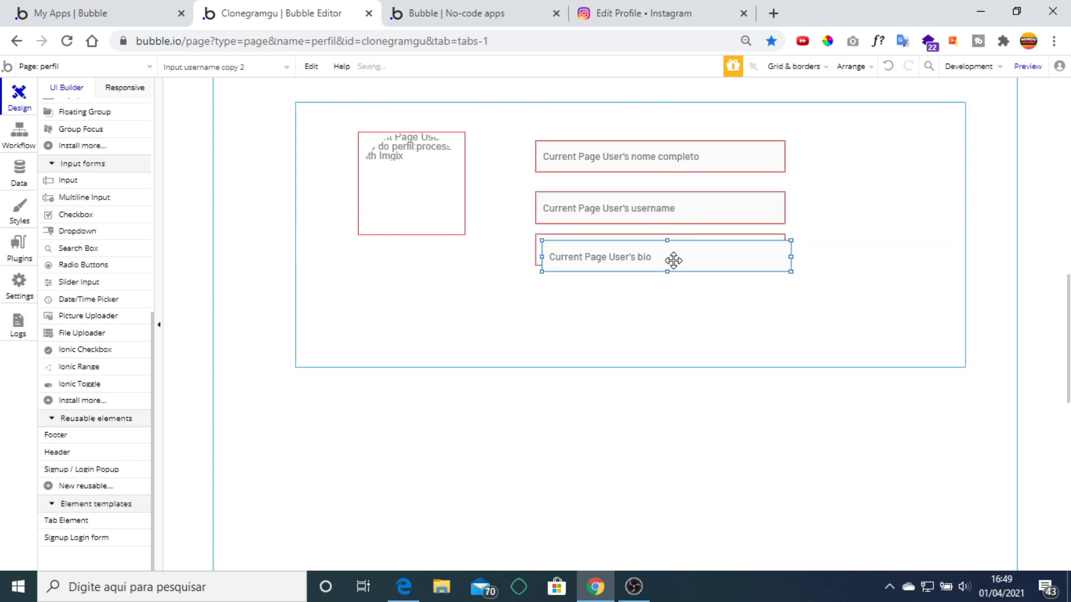
drag(673, 251, 670, 297)
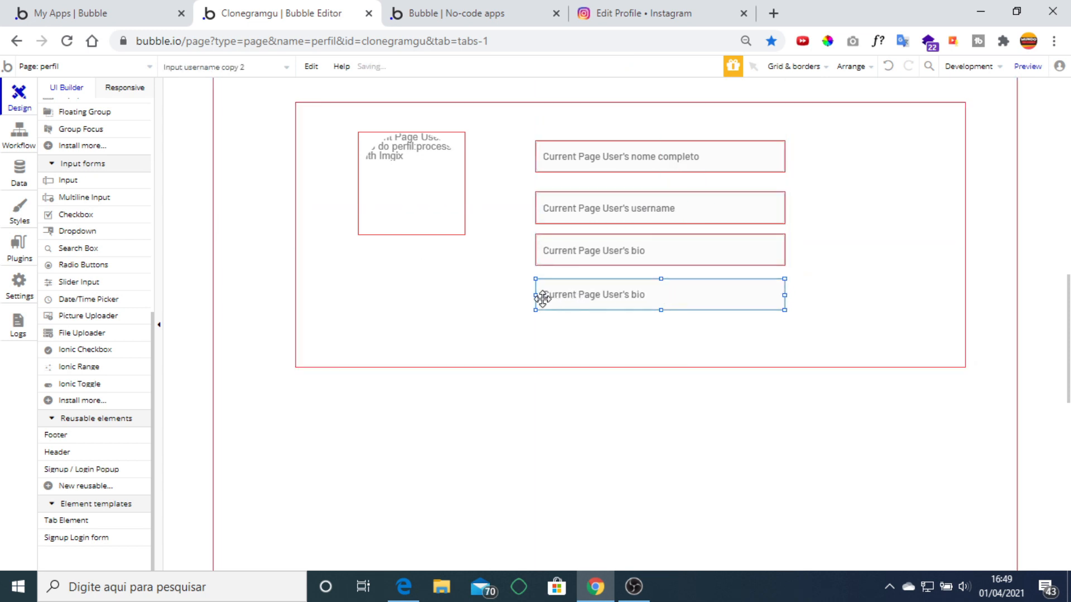
drag(536, 295, 702, 295)
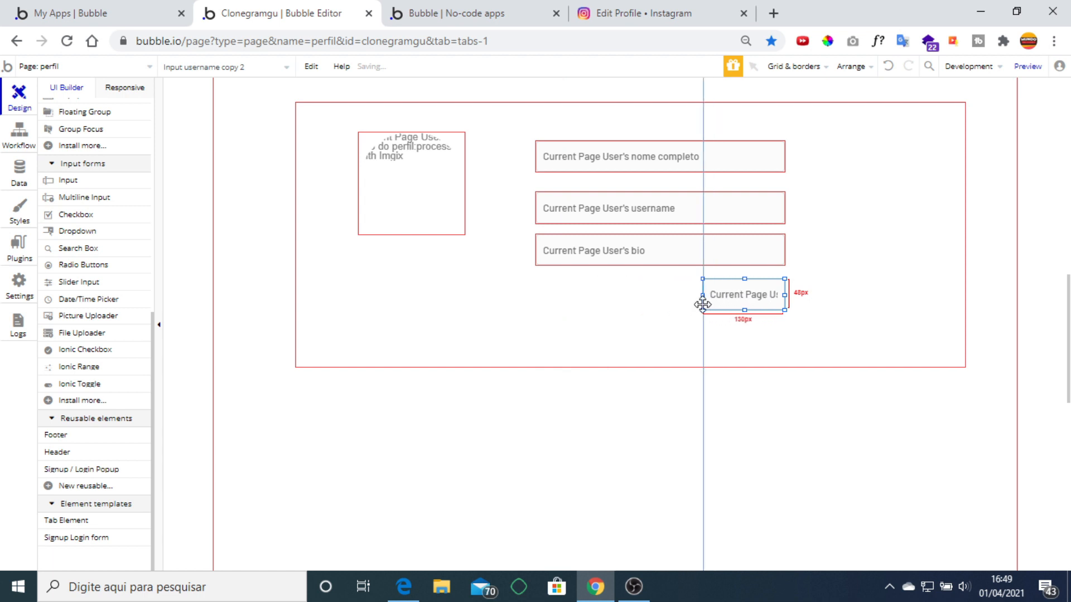
double_click(722, 300)
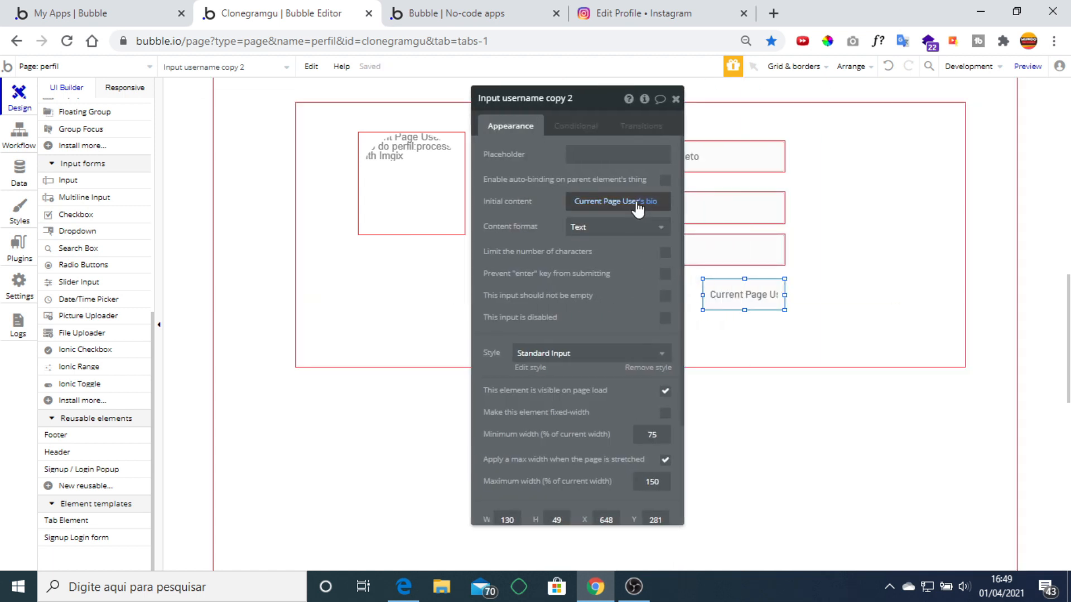
Clear the copied input's initial content, restoring the username's, then delete the copy.
right_click(637, 208)
click(705, 216)
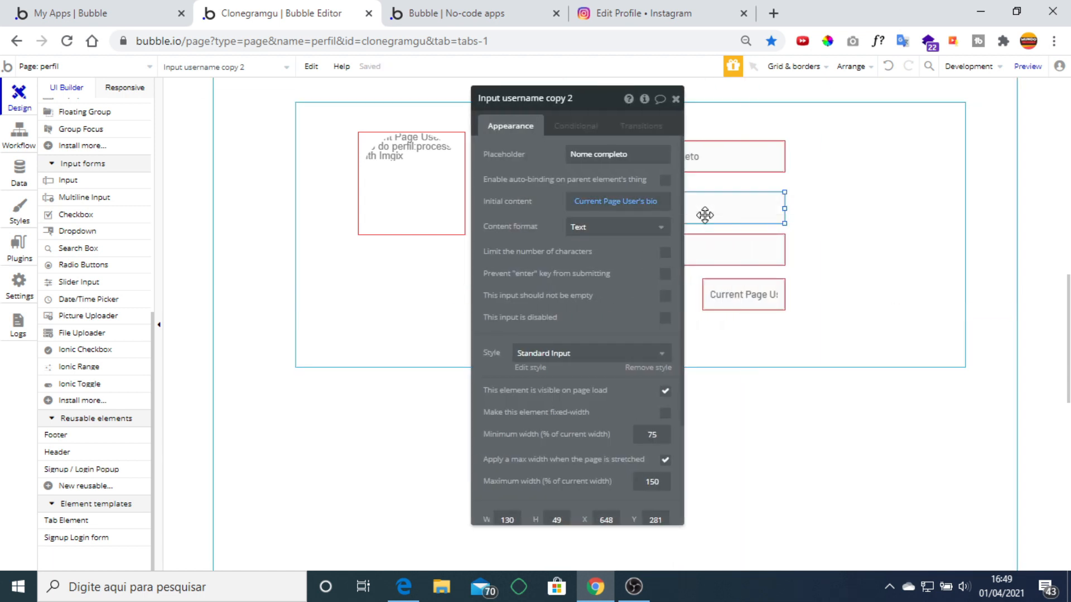
right_click(612, 207)
click(681, 200)
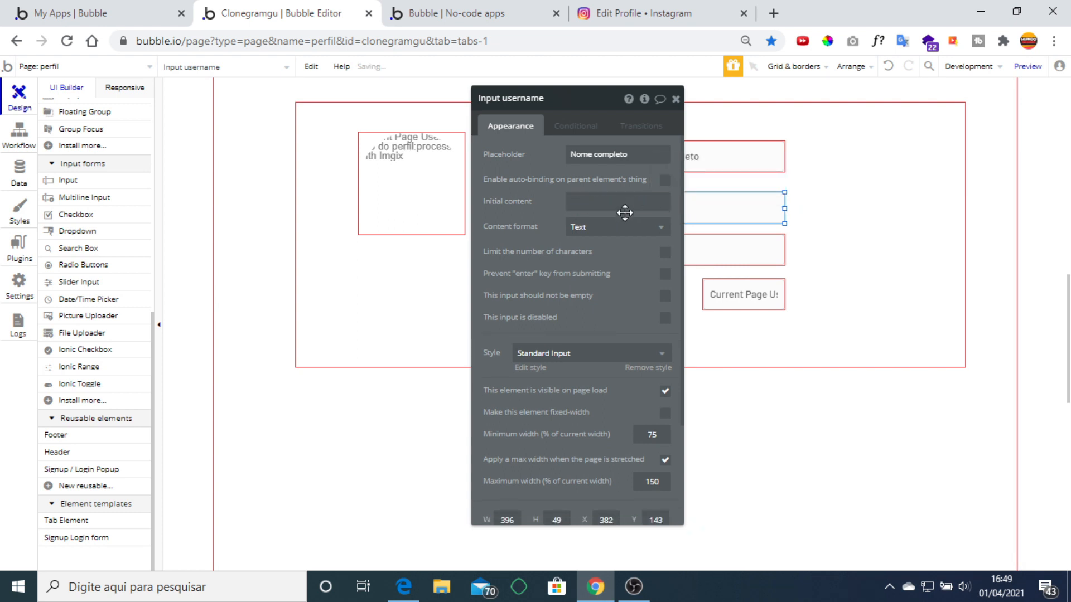
click(606, 150)
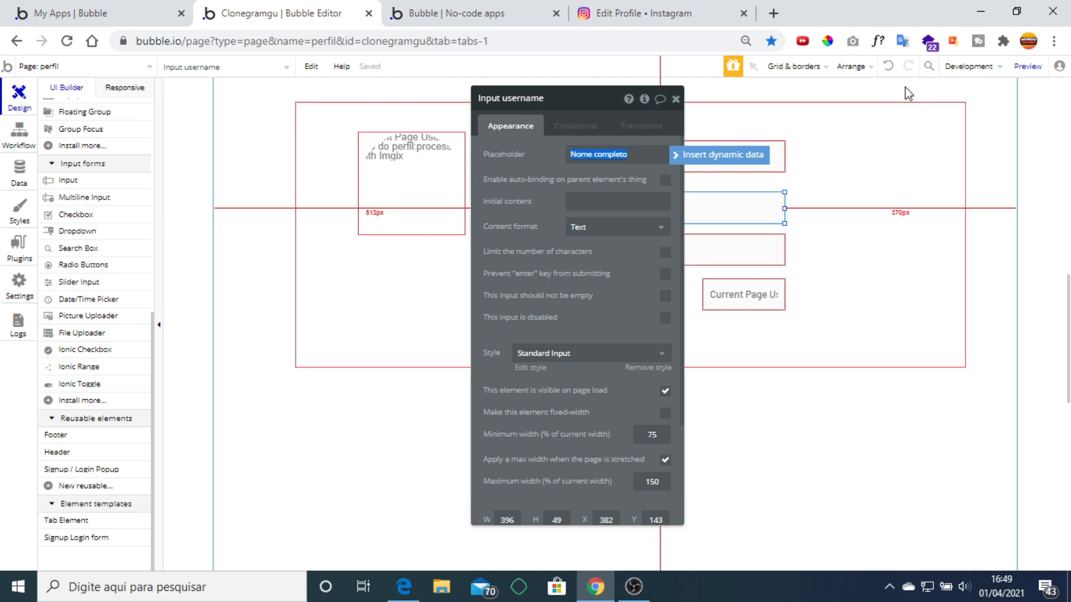
click(888, 68)
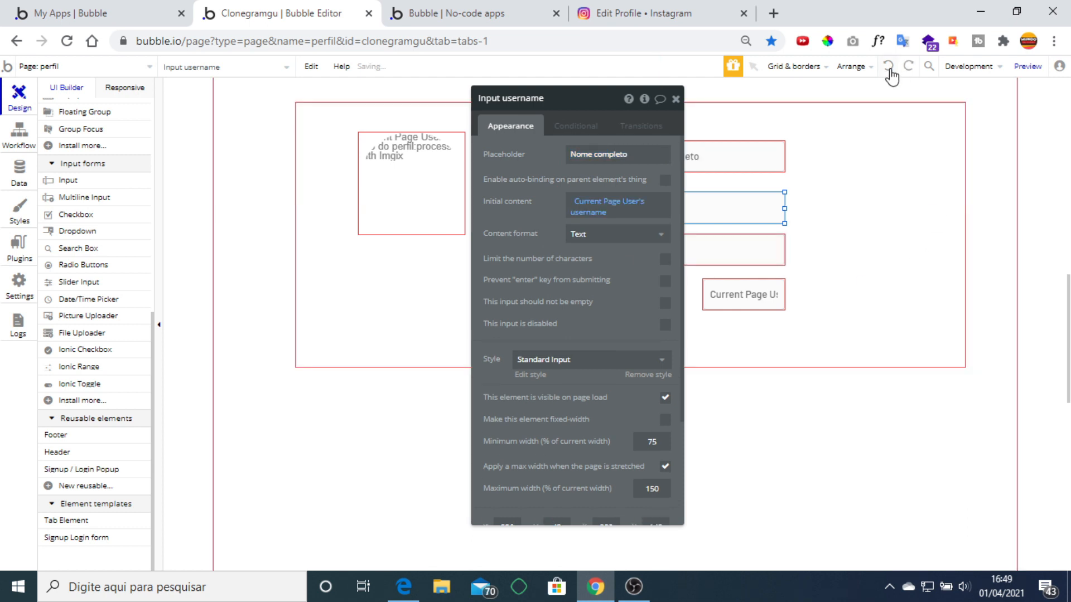
click(735, 296)
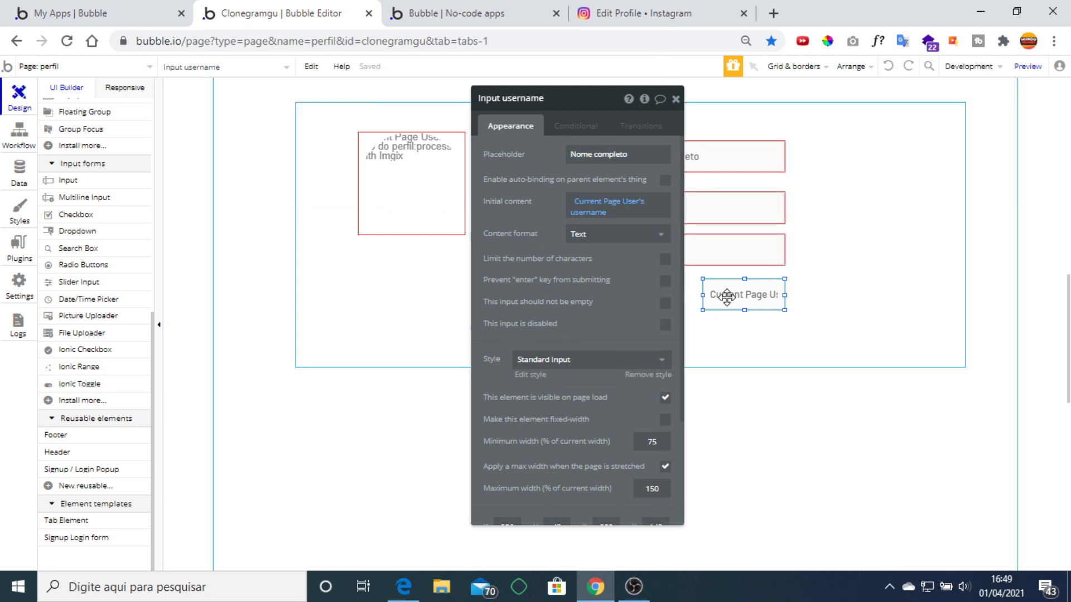
right_click(598, 210)
click(747, 205)
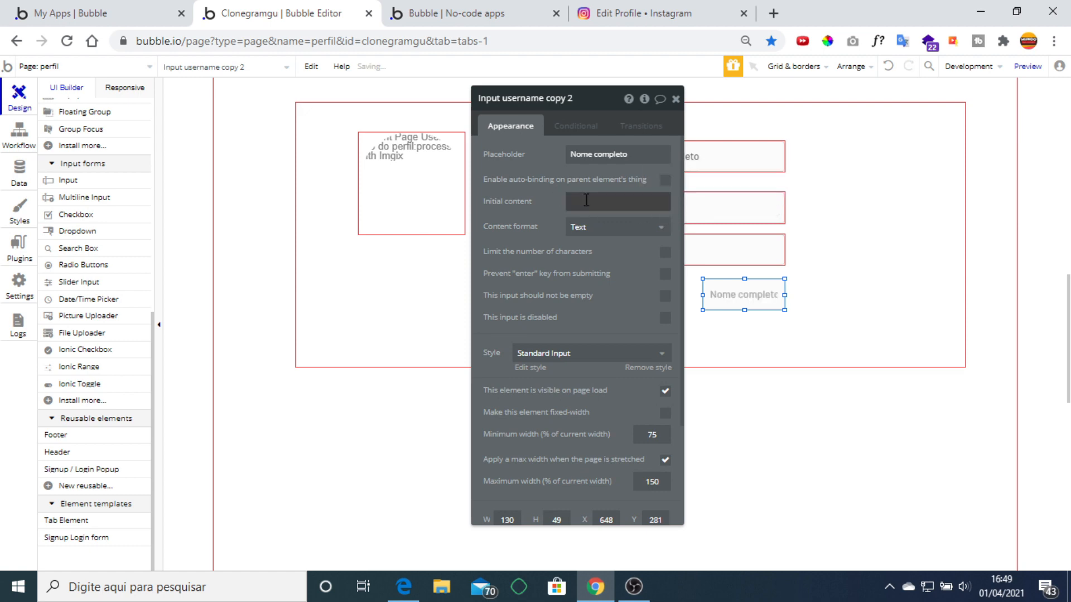
click(596, 159)
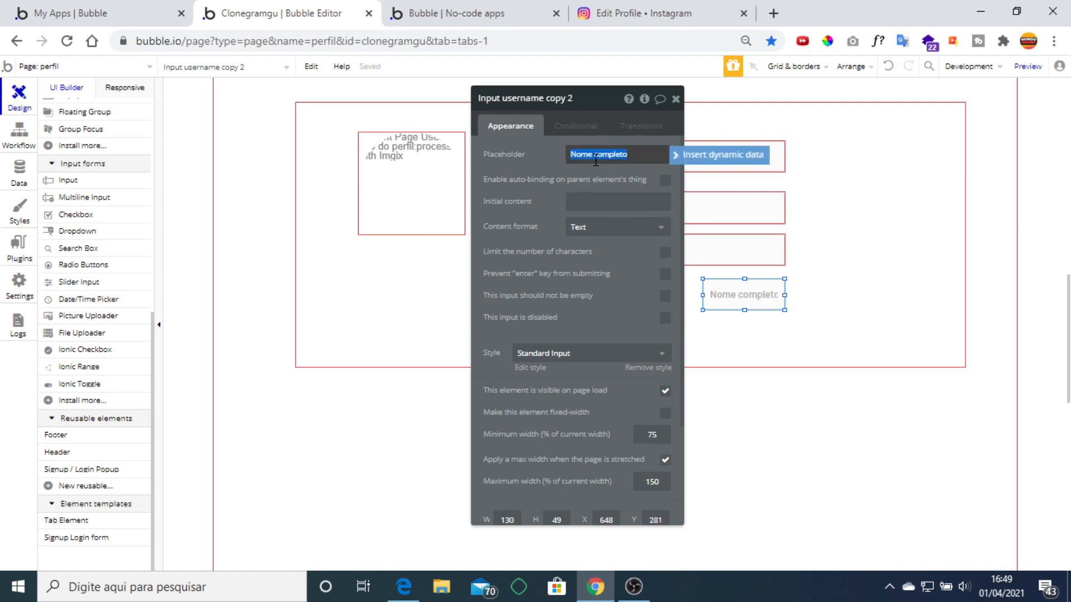
click(754, 294)
key(Delete)
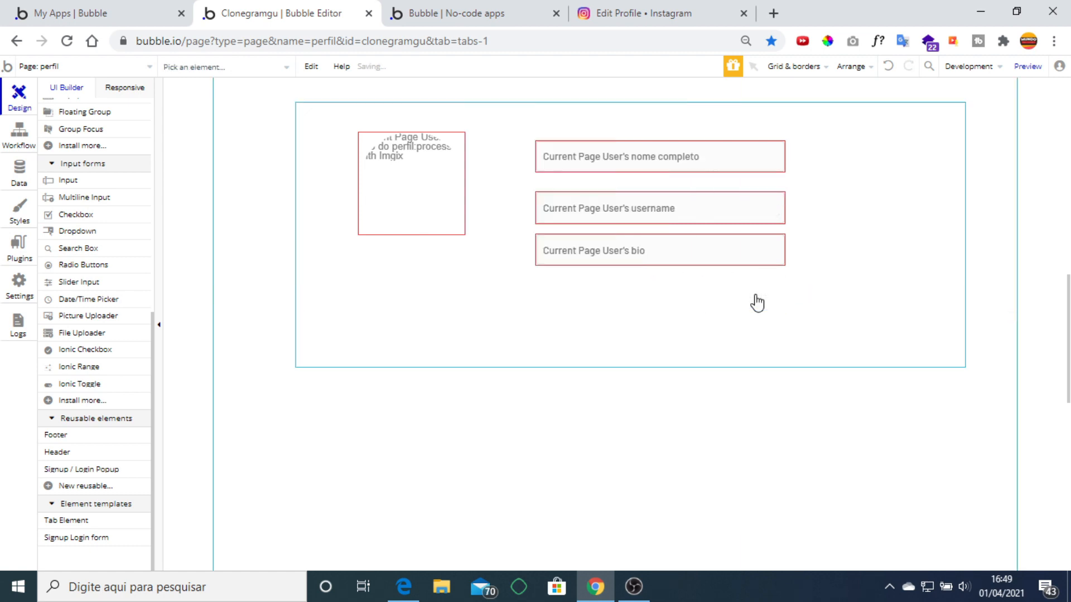
scroll(112, 365, up, 8)
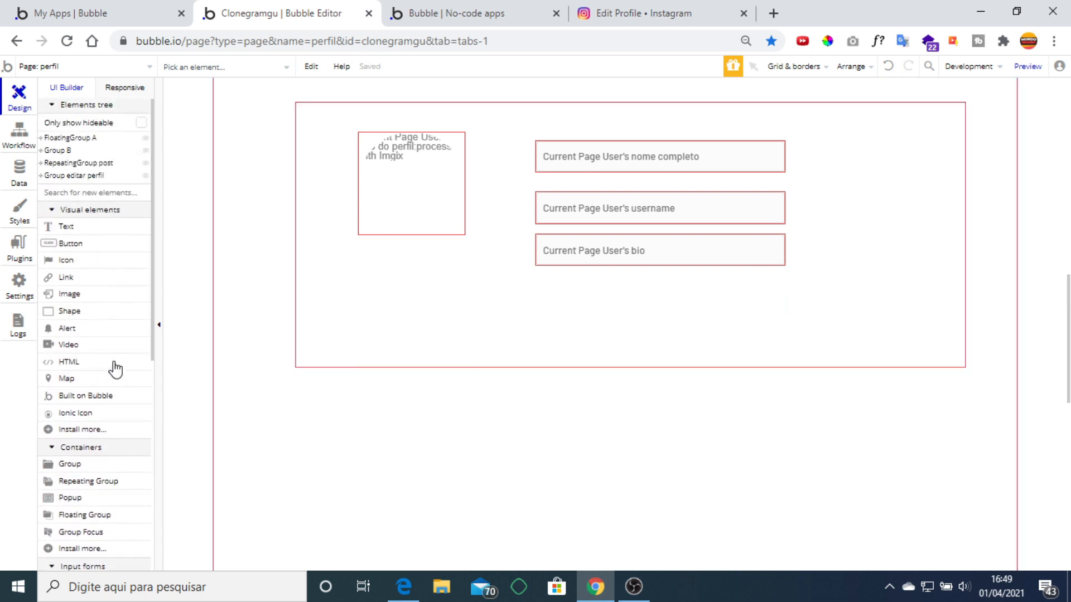
click(97, 233)
Draw an unstyled text 'Salvar' below the bio field, size 24, centred horizontally and vertically.
drag(685, 273, 779, 313)
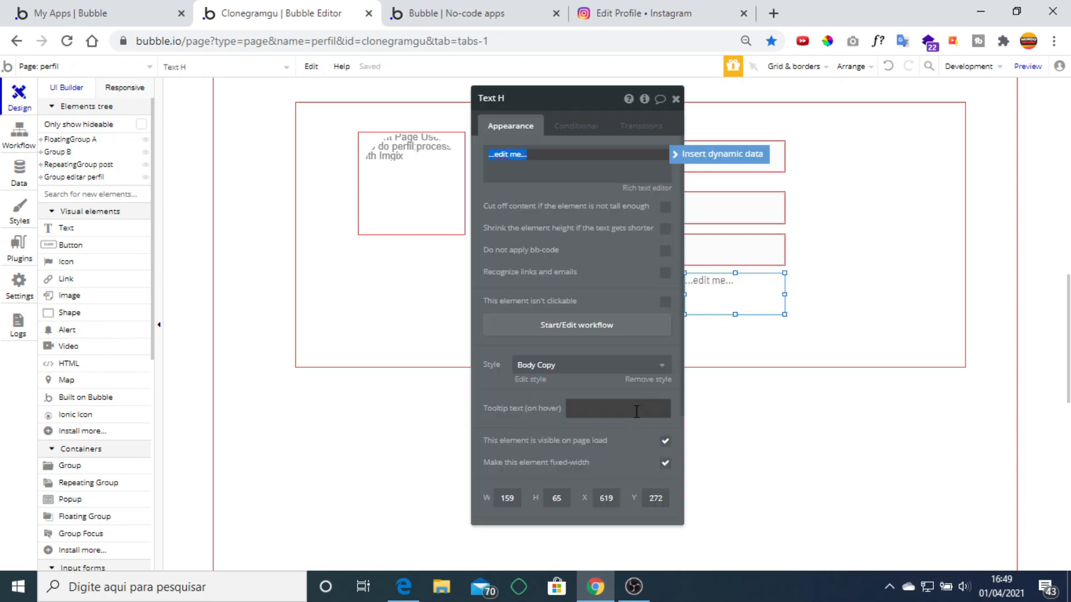
click(645, 381)
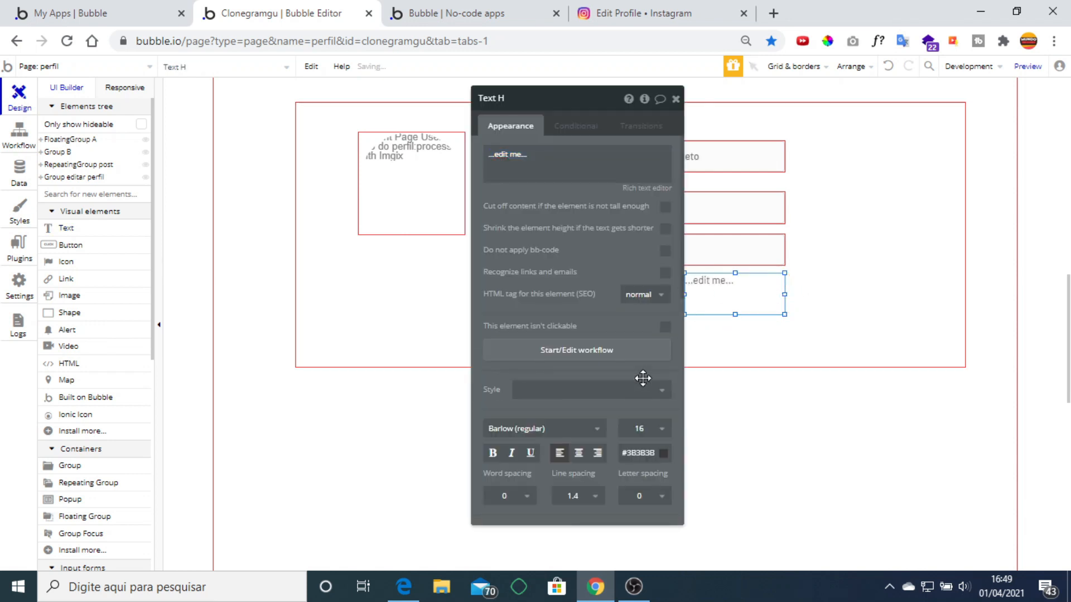
click(641, 429)
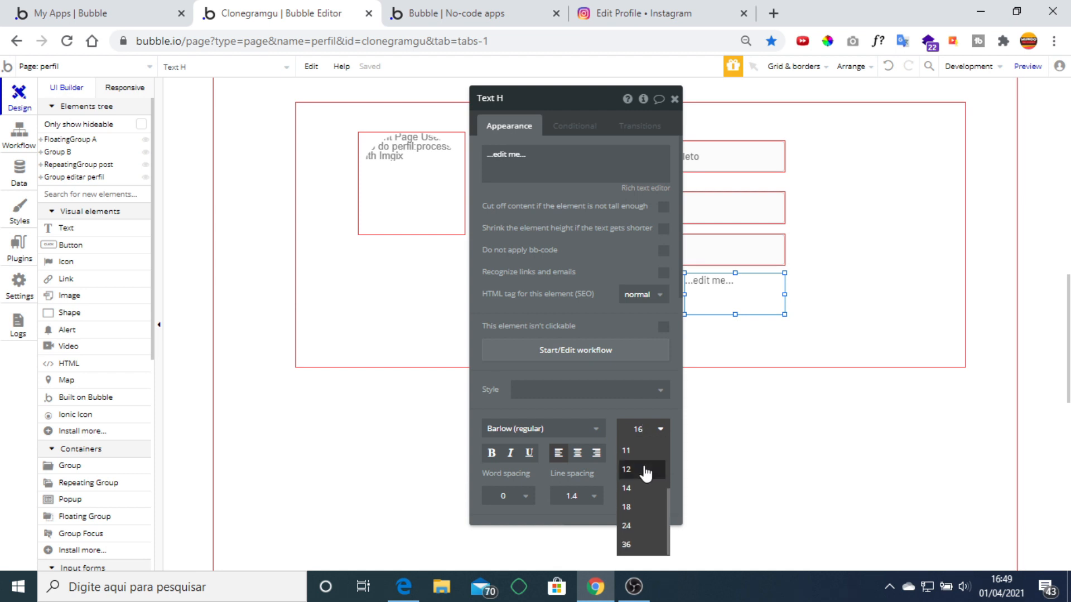
click(640, 525)
click(579, 453)
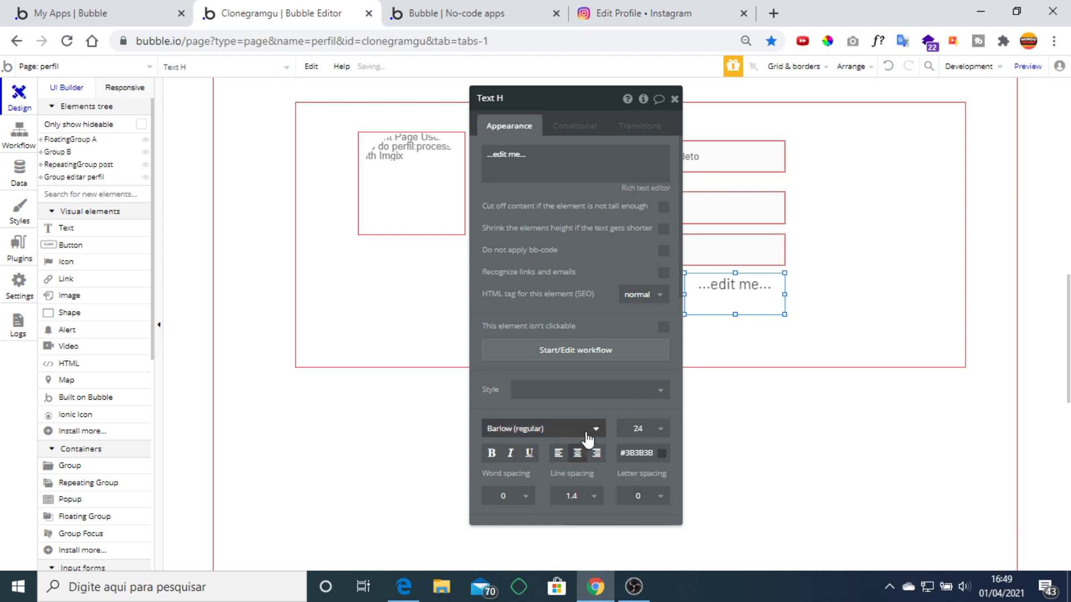
triple_click(562, 151)
text(Salvar)
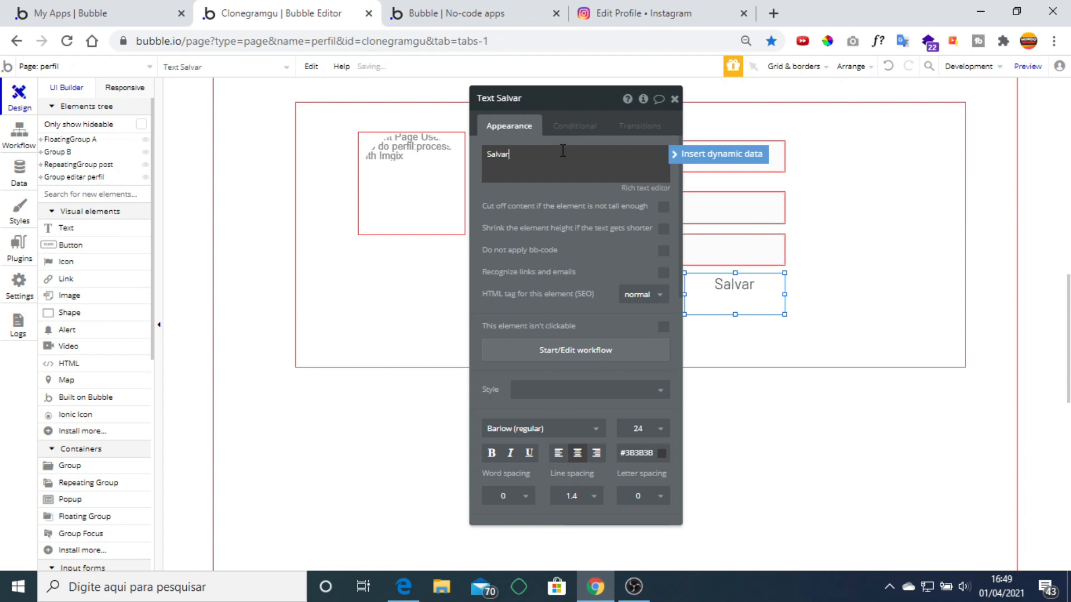
scroll(609, 366, down, 5)
click(663, 337)
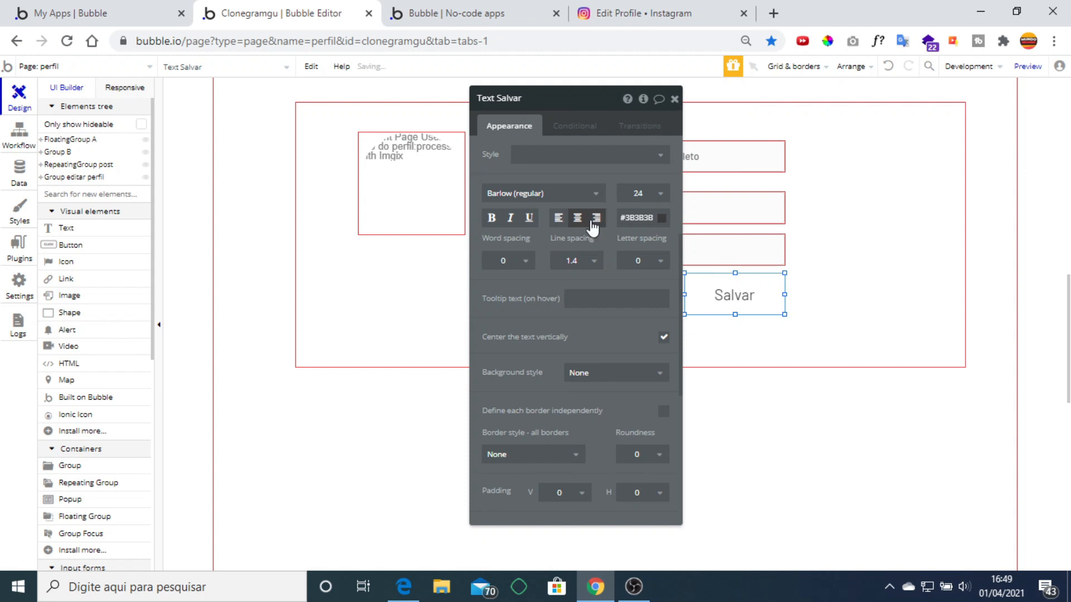
Give the Salvar text a flat light green #8FE6A0 background with roundness 5.
scroll(599, 287, down, 2)
click(597, 294)
click(603, 334)
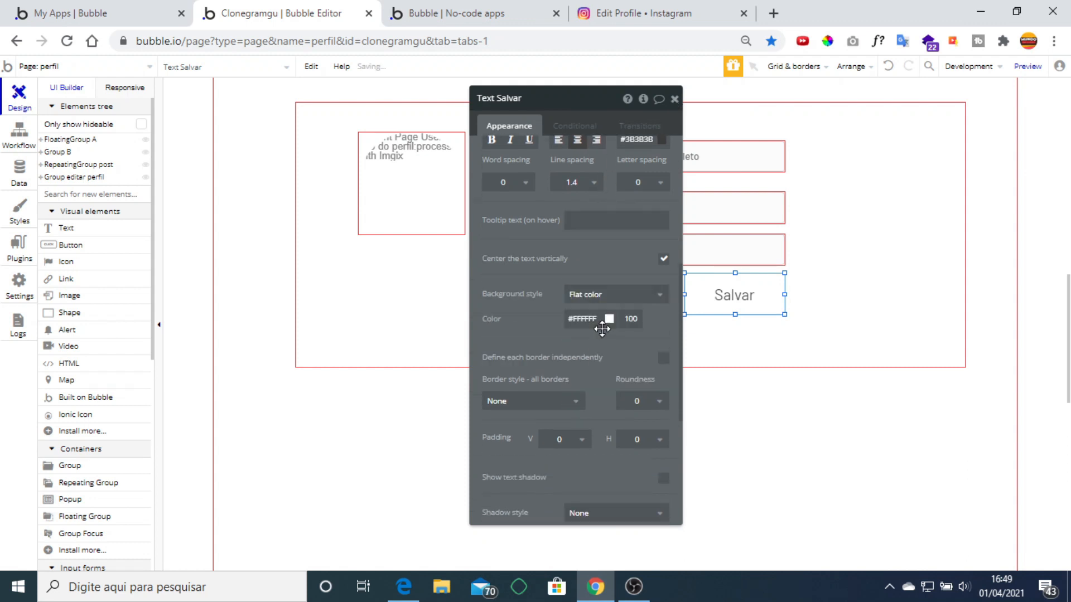
click(582, 318)
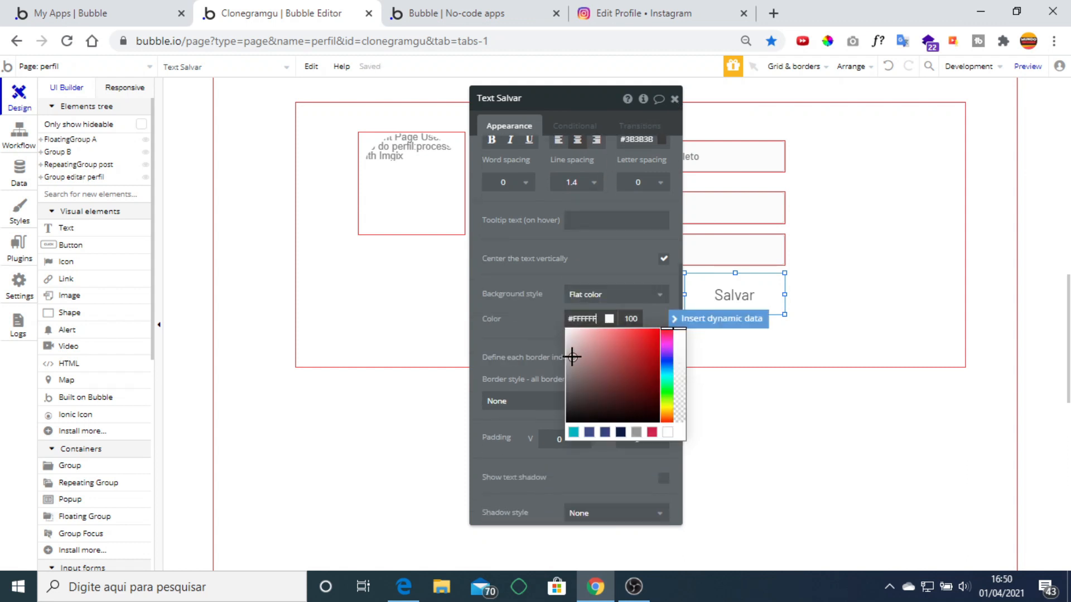
click(571, 357)
click(534, 331)
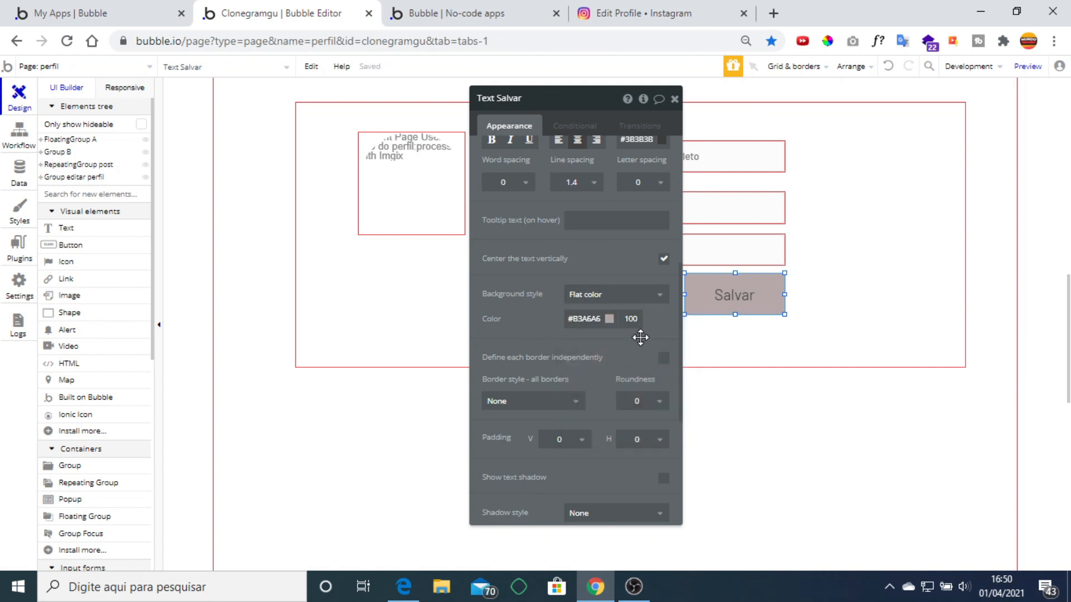
click(608, 316)
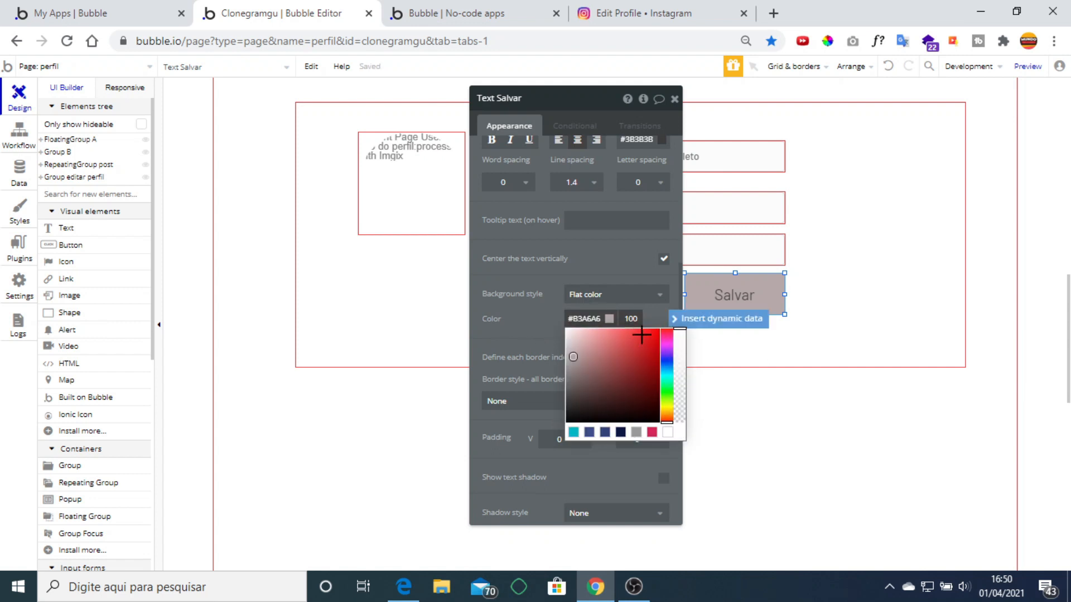
click(668, 389)
click(609, 349)
click(601, 338)
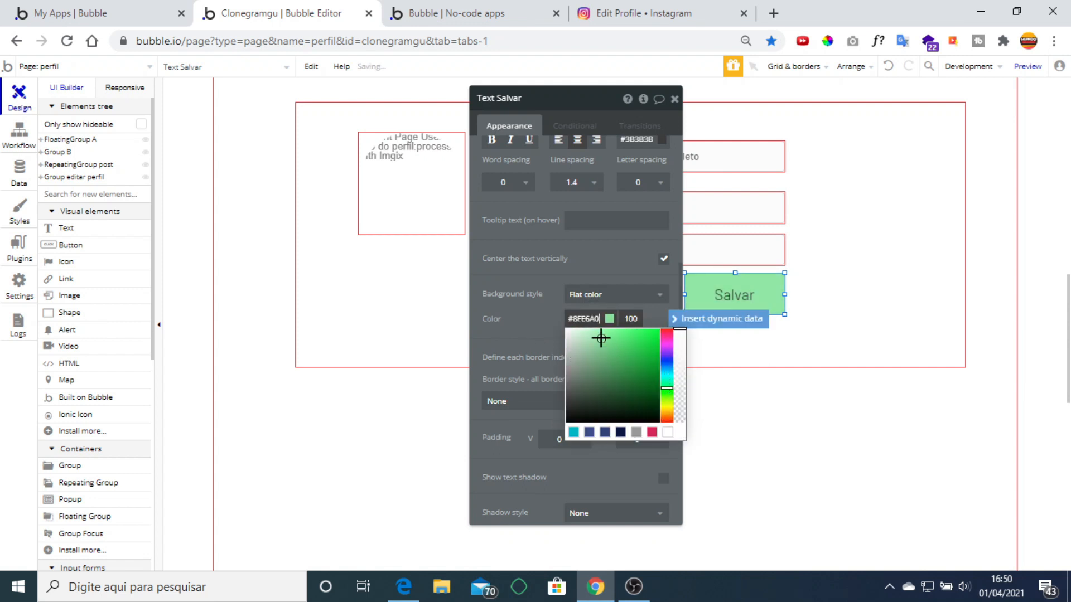
click(532, 303)
click(650, 405)
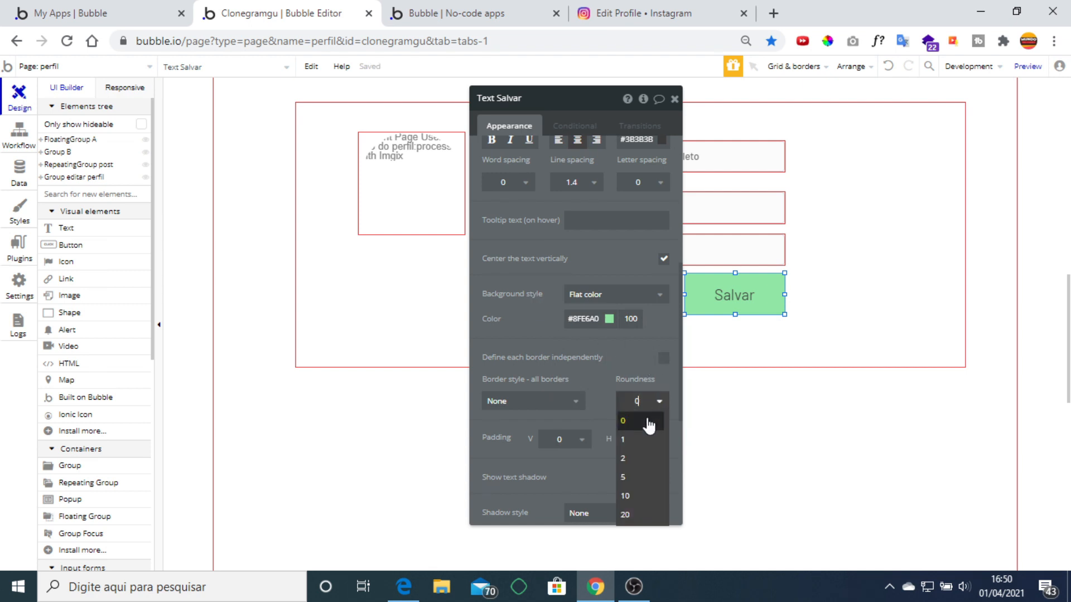
click(641, 485)
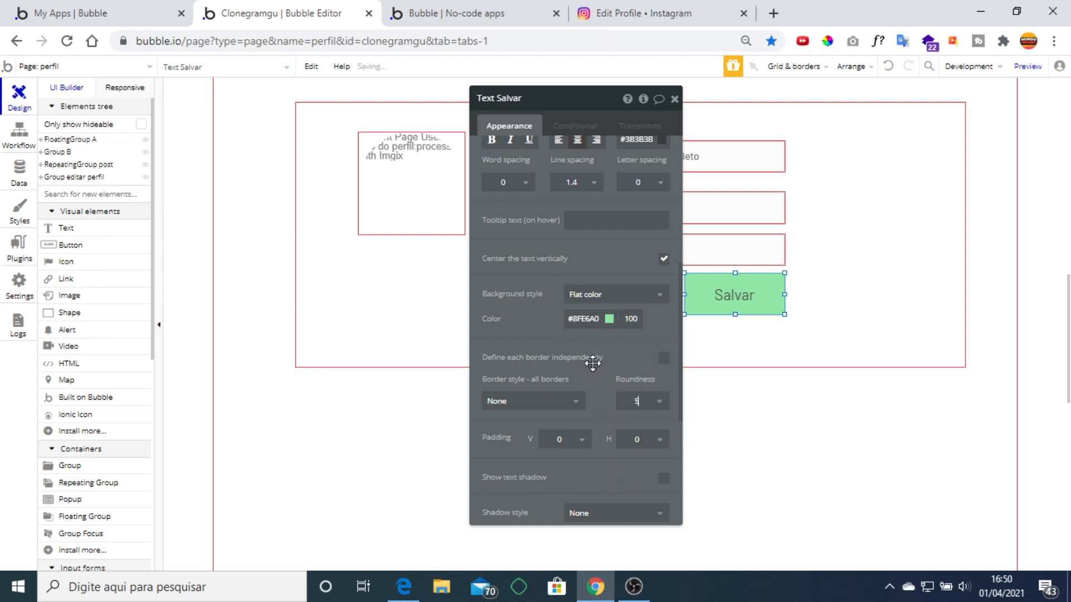
click(672, 97)
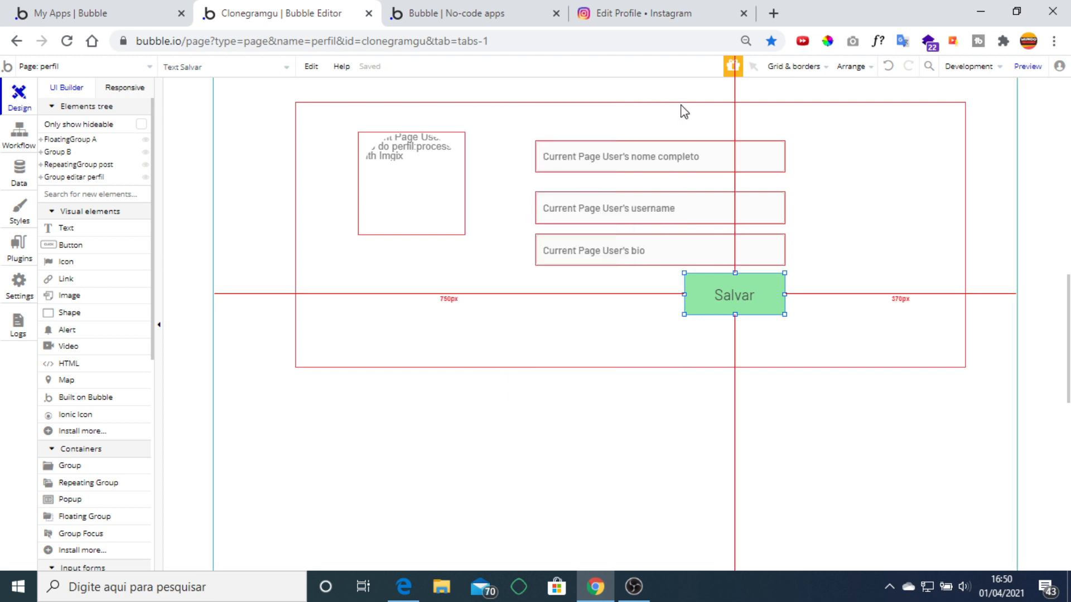
click(918, 290)
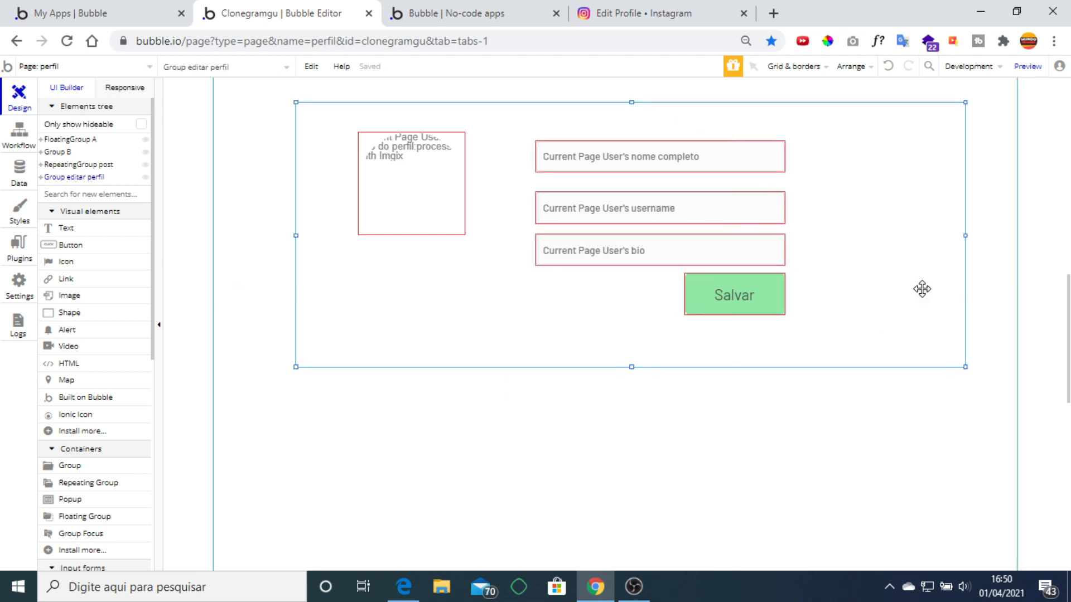
Turn off 'This element is visible on page load' for Group editar perfil.
double_click(922, 289)
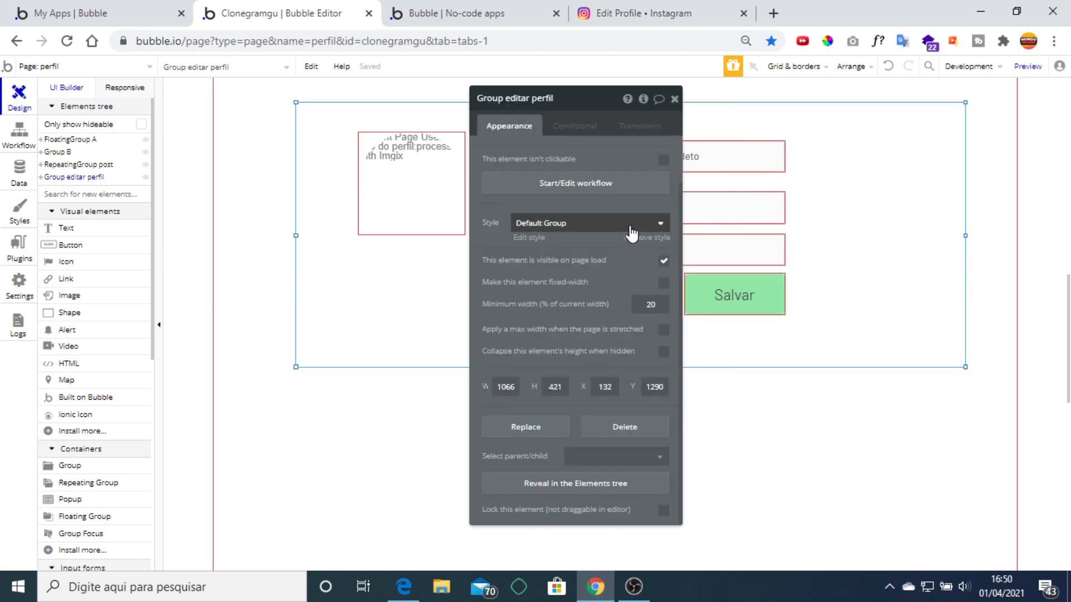
click(663, 261)
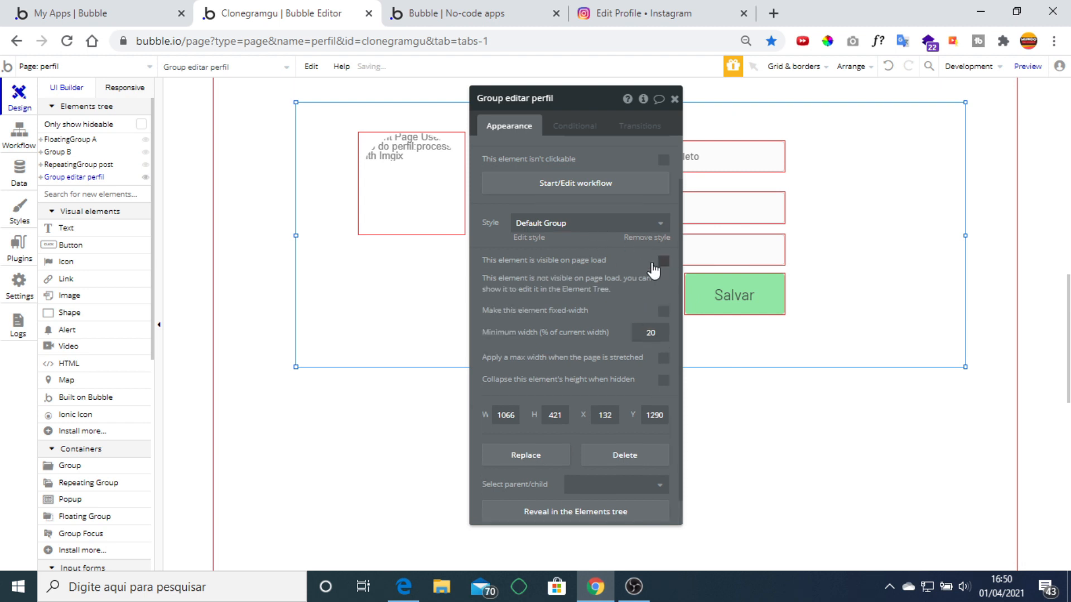
click(674, 98)
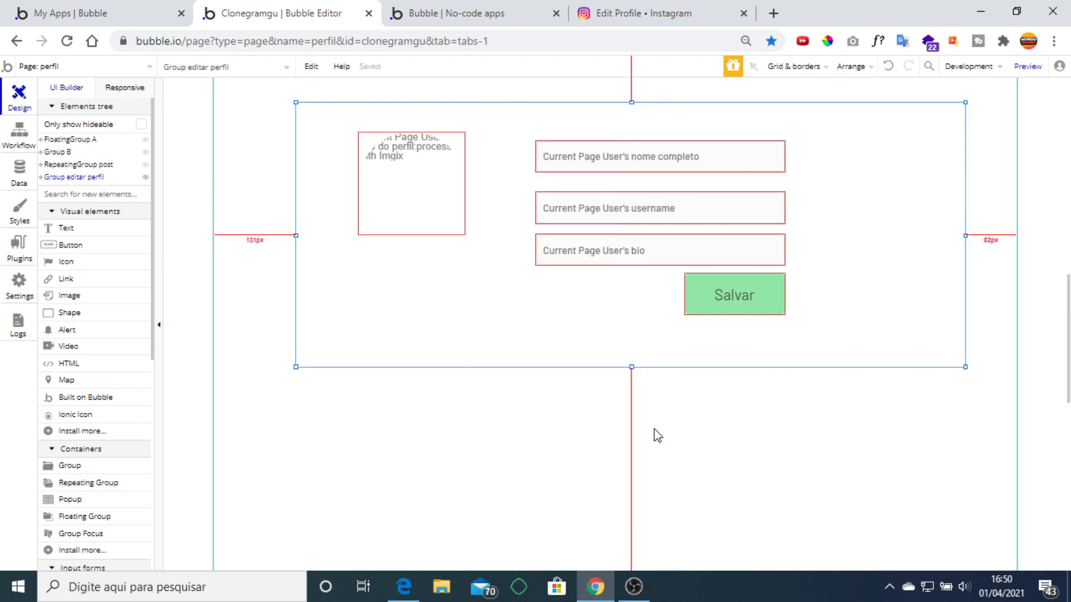
scroll(654, 434, up, 5)
scroll(655, 437, down, 7)
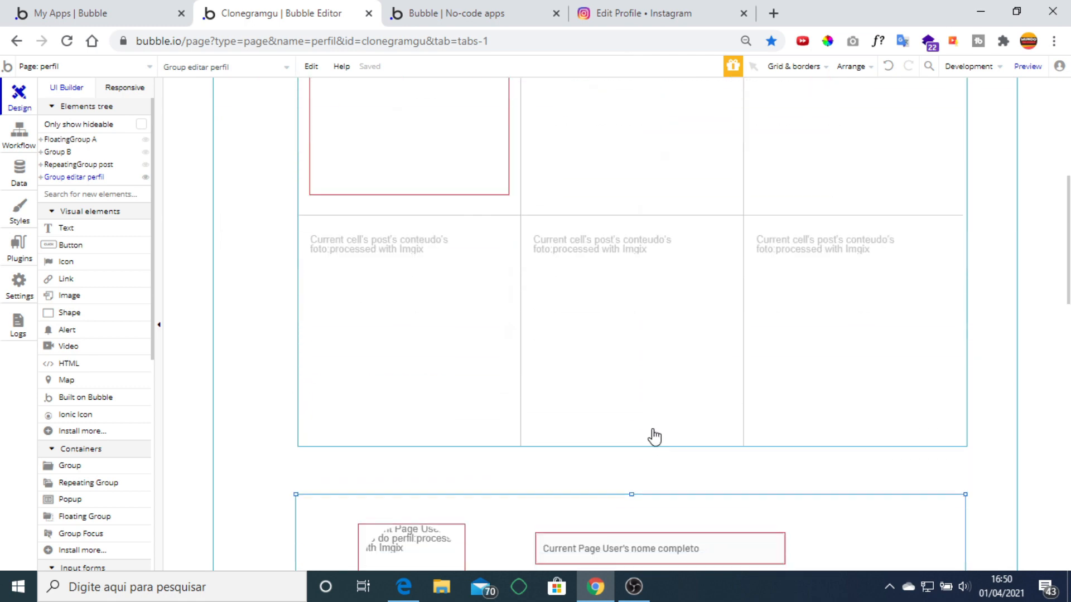
scroll(667, 298, down, 3)
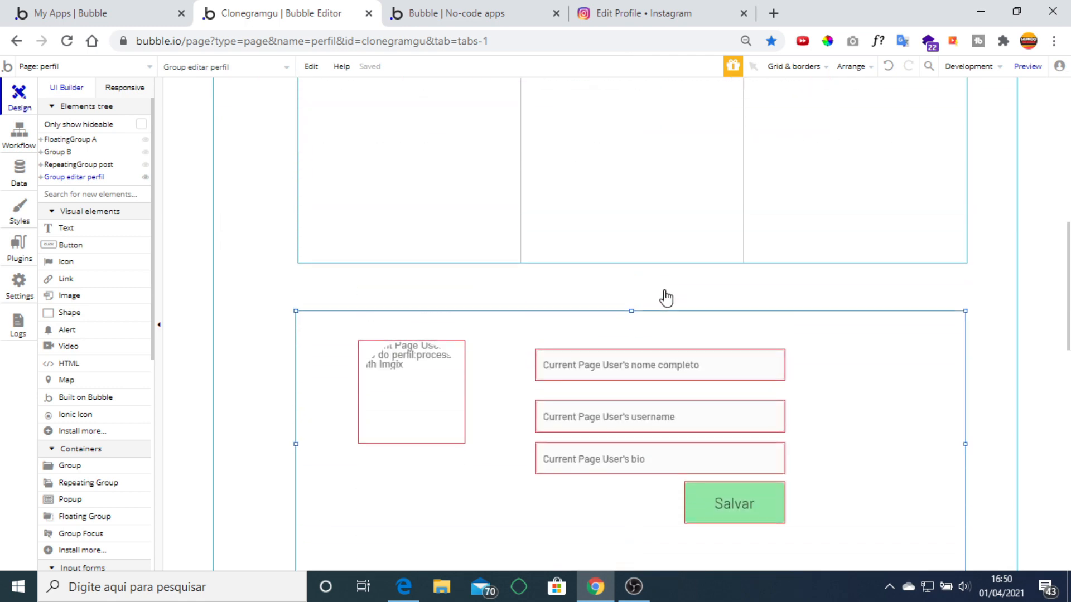
scroll(664, 296, up, 10)
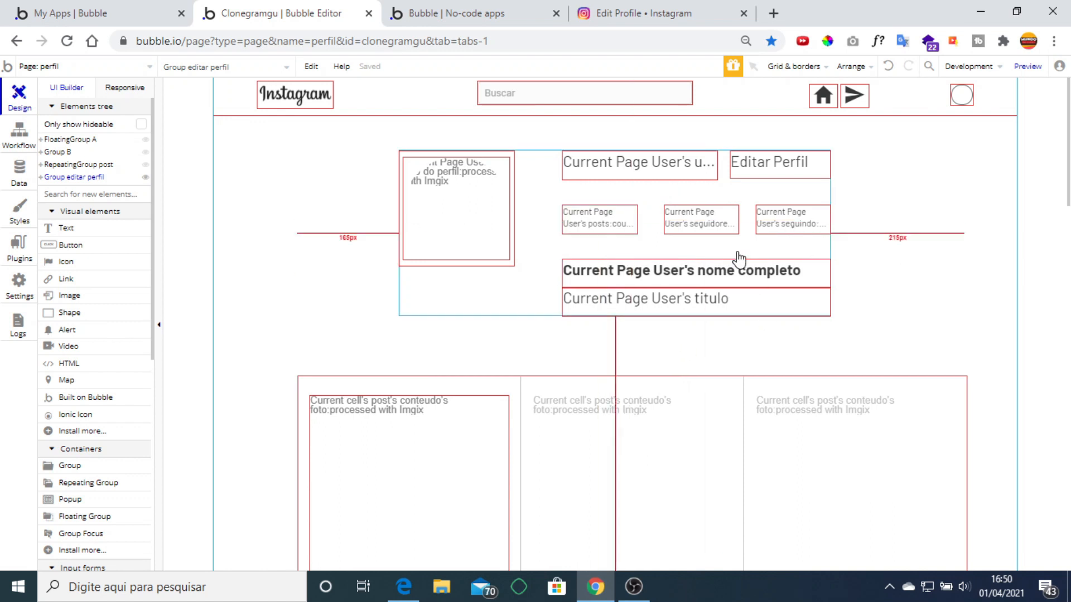
scroll(777, 303, down, 2)
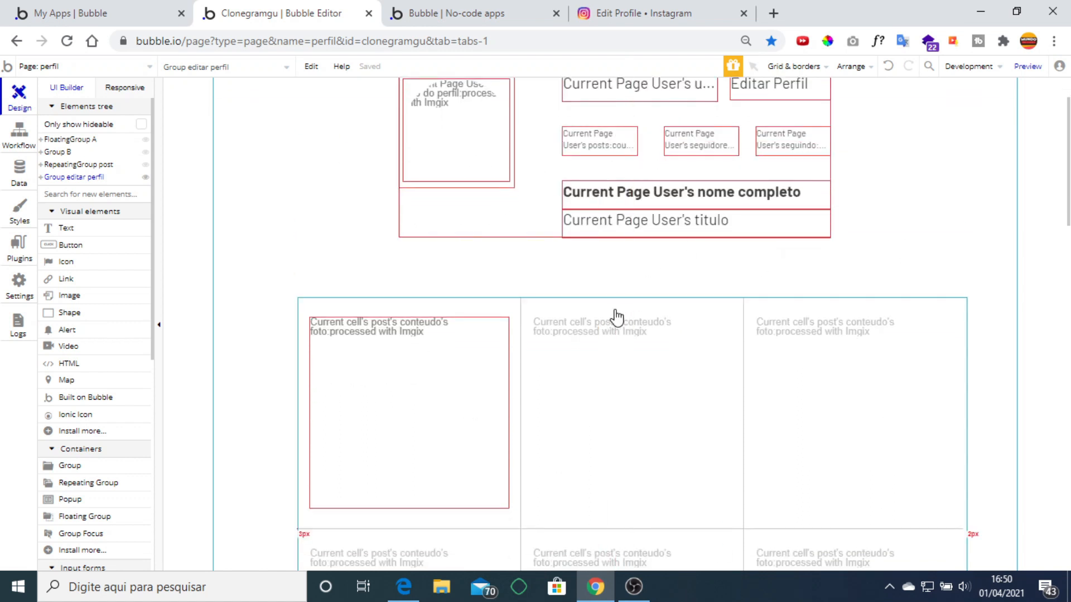
scroll(616, 312, down, 10)
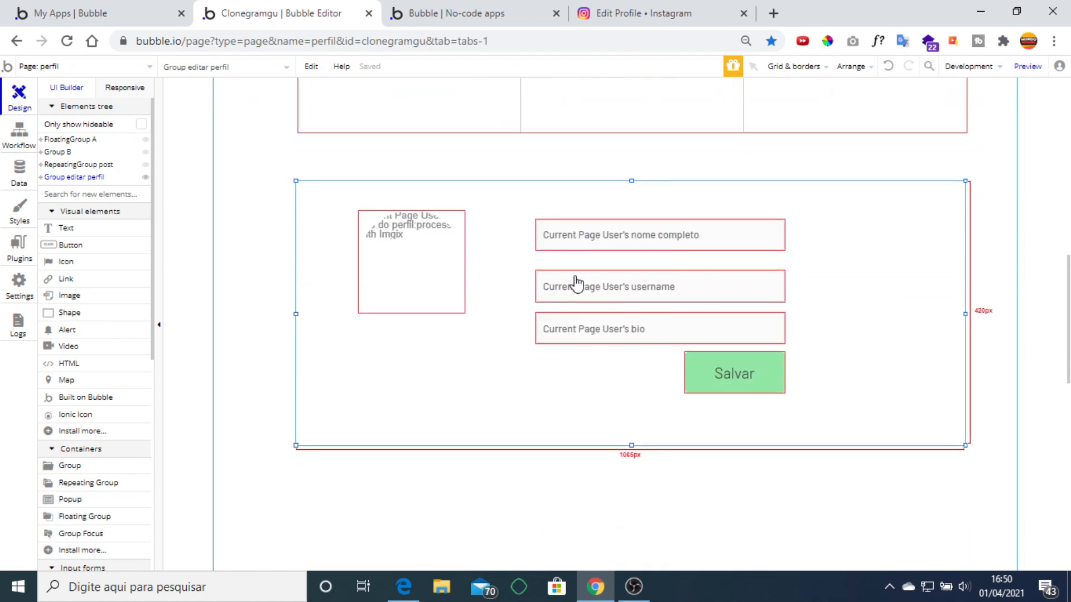
scroll(664, 306, up, 7)
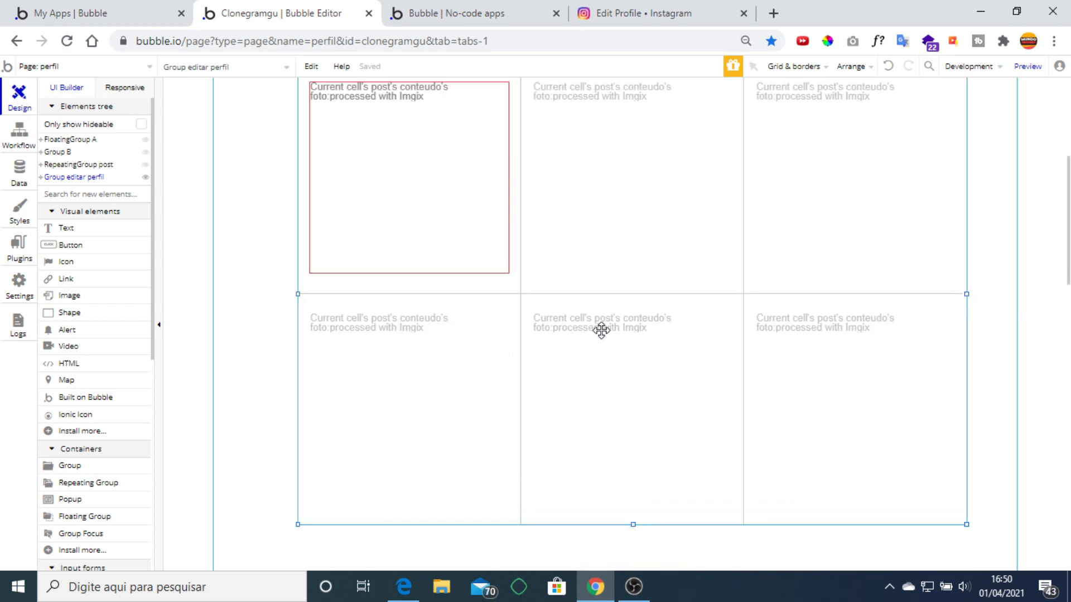
Select the posts repeating group and enlarge the browser zoom.
click(602, 334)
key(ctrl+plus)
scroll(669, 329, up, 1)
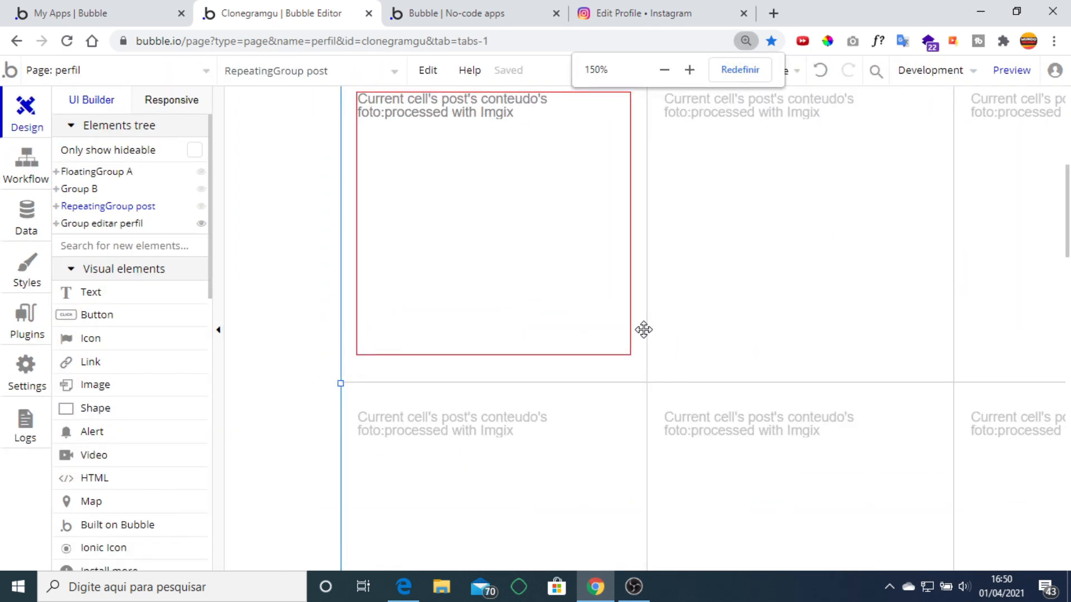
scroll(644, 332, down, 3)
scroll(709, 356, up, 7)
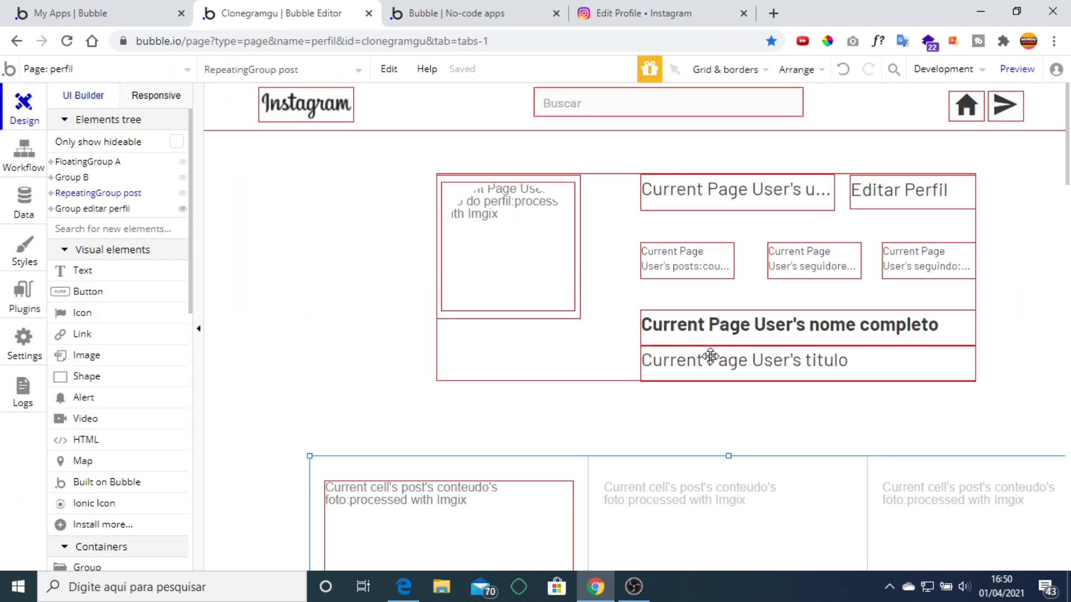
Group the profile header and posts grid into a new group renamed 'Group incial'.
click(592, 360)
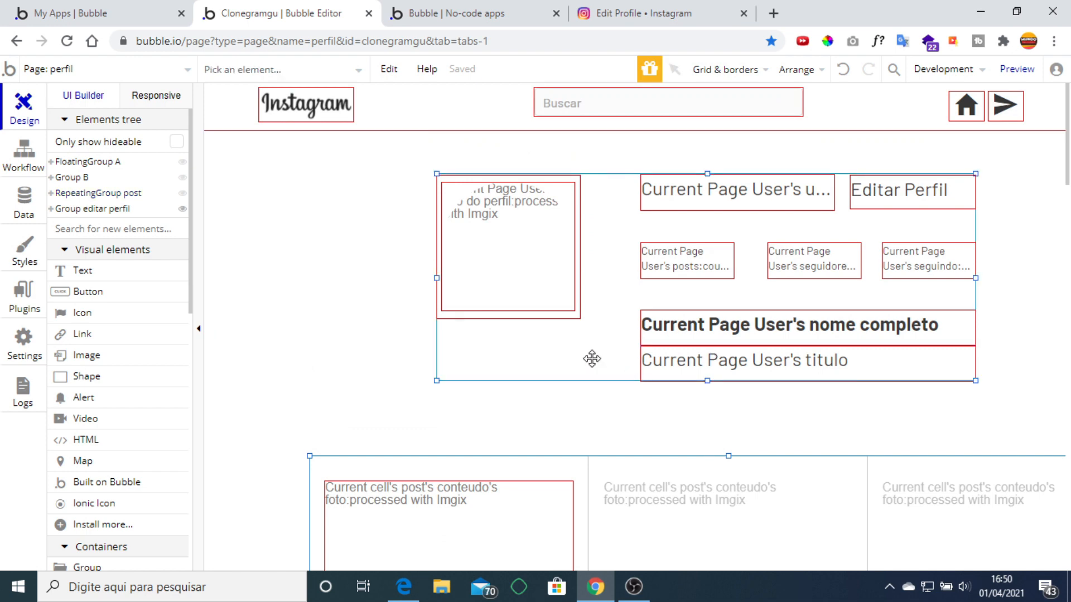
right_click(593, 359)
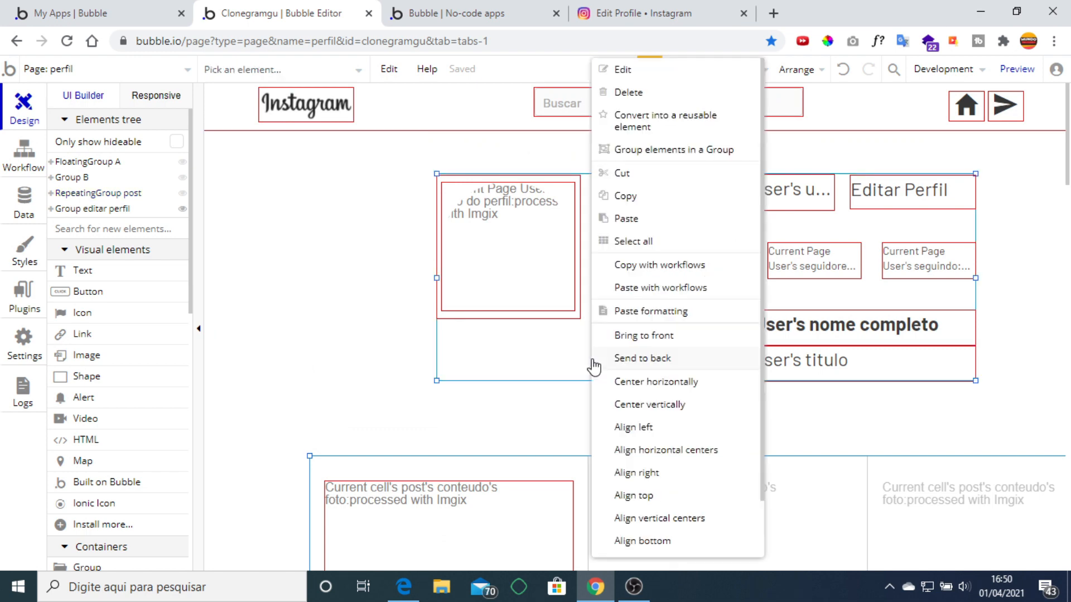
click(669, 149)
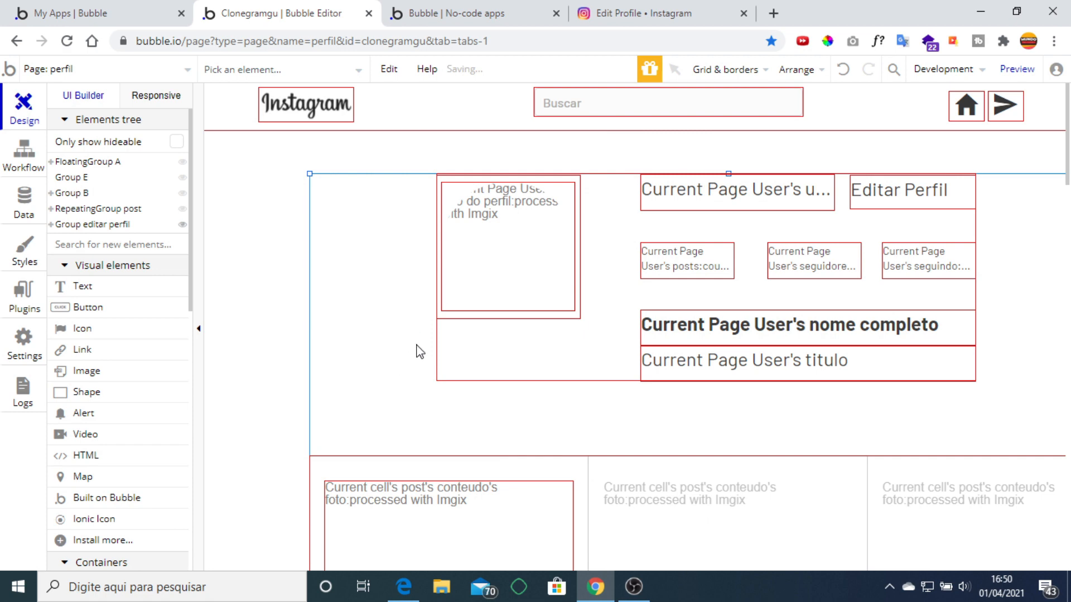
scroll(406, 281, down, 4)
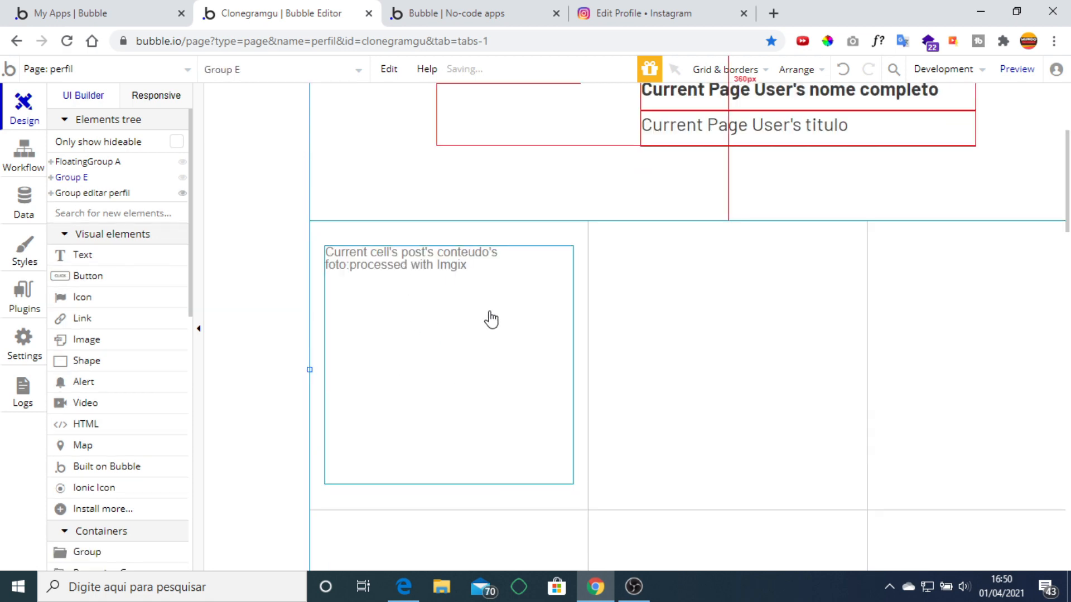
key(ctrl+minus)
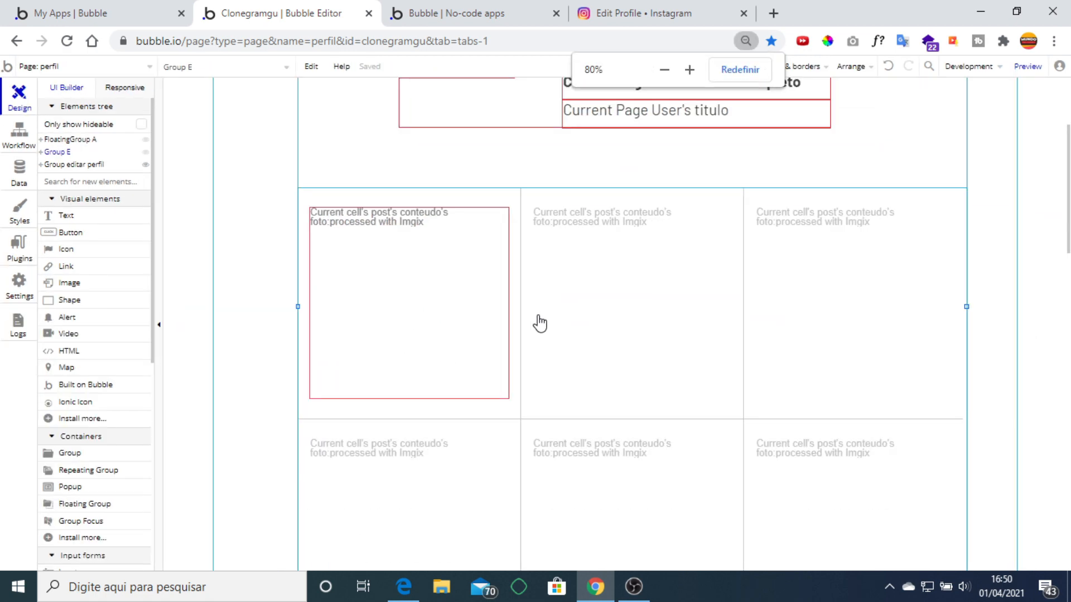
scroll(609, 317, up, 3)
double_click(335, 239)
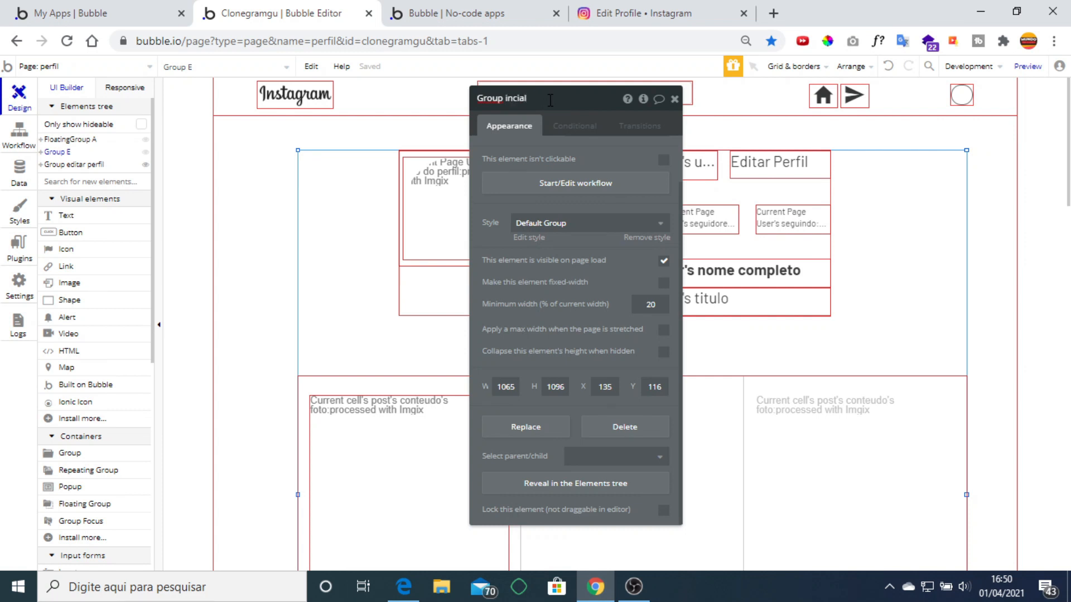
click(674, 99)
scroll(728, 250, down, 5)
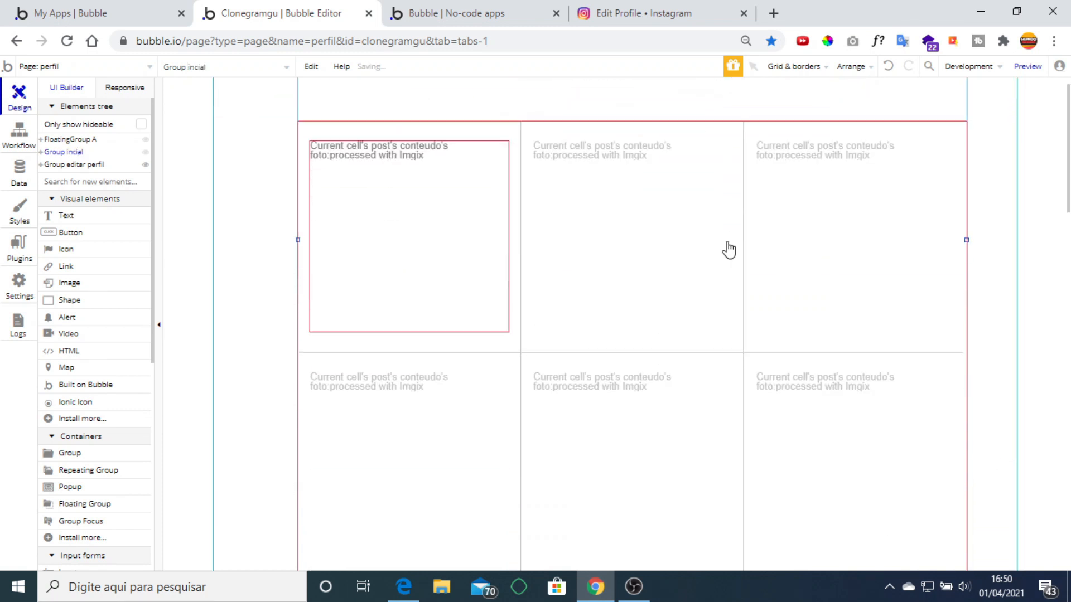
scroll(728, 250, down, 5)
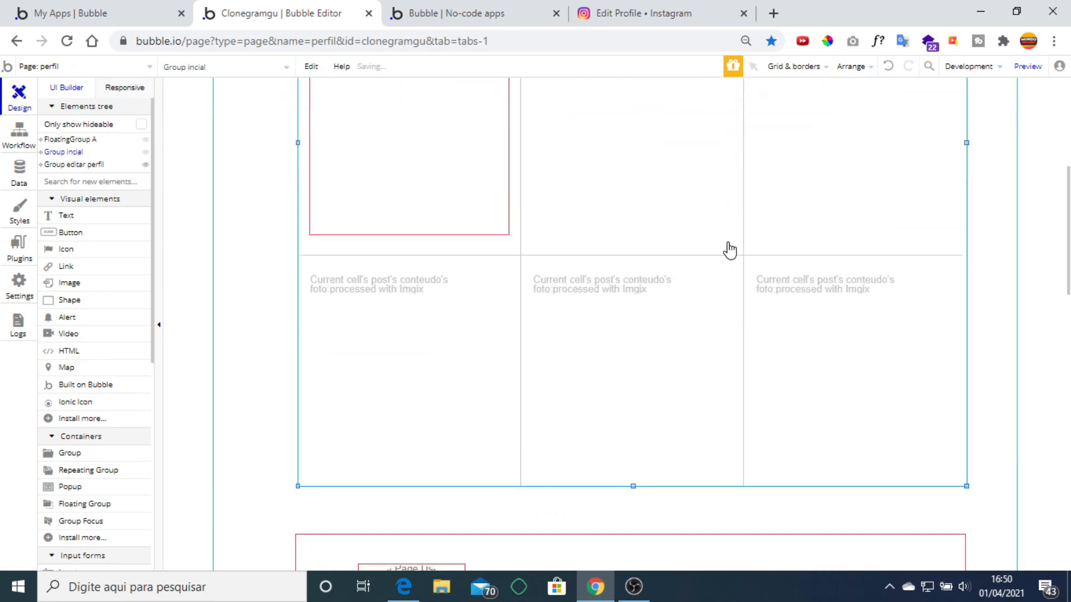
double_click(266, 298)
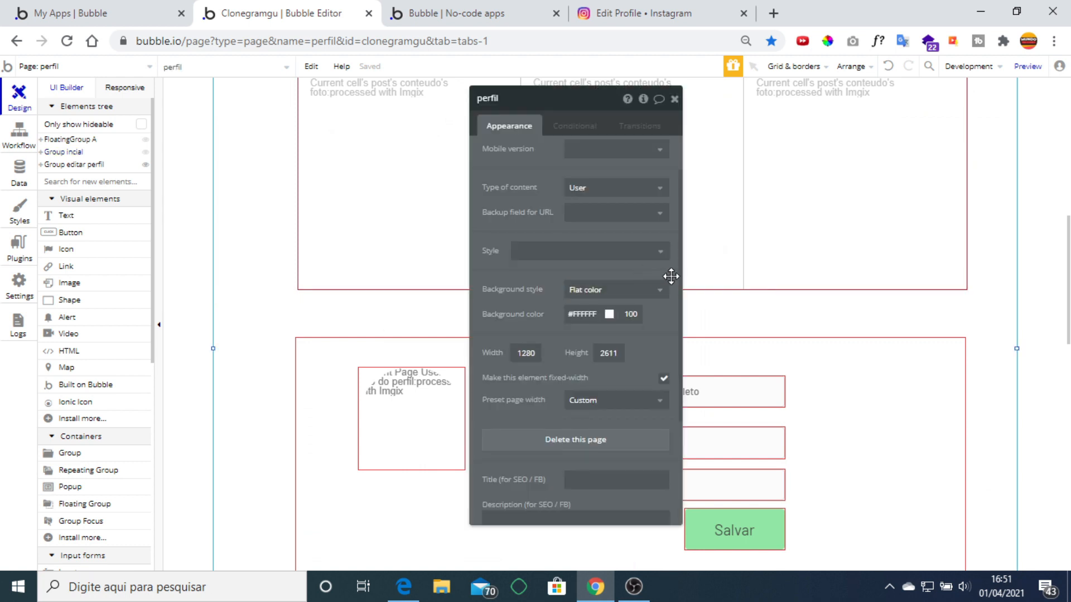
click(643, 99)
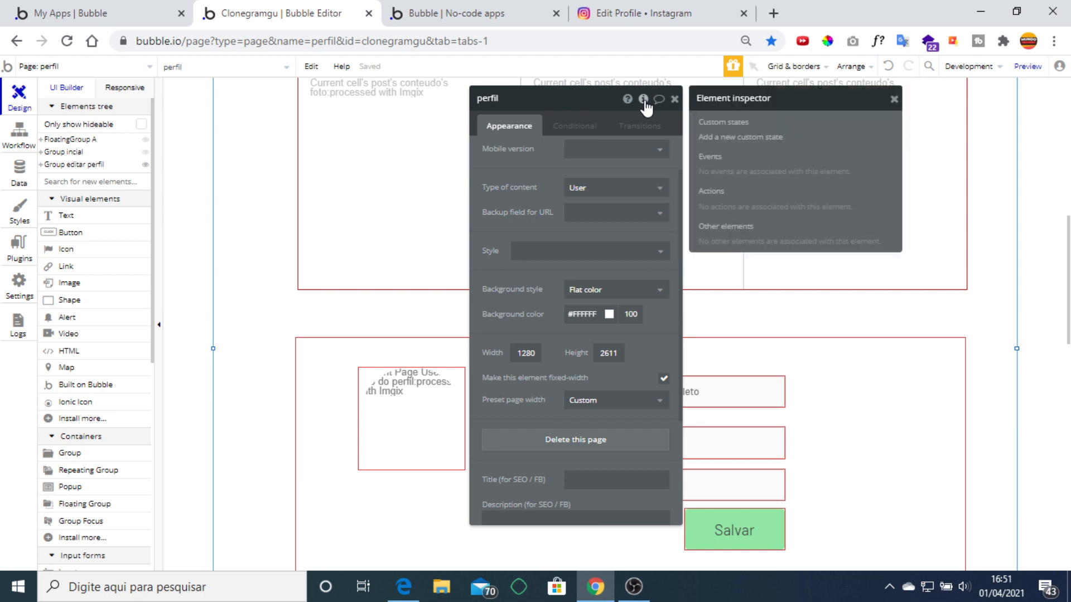
click(750, 138)
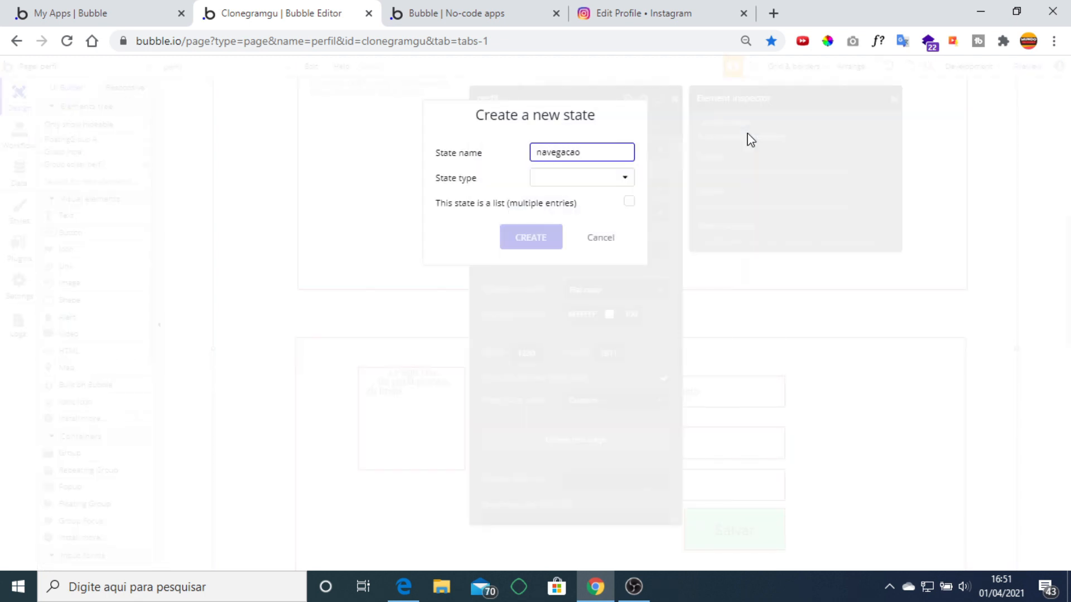
click(588, 179)
click(547, 201)
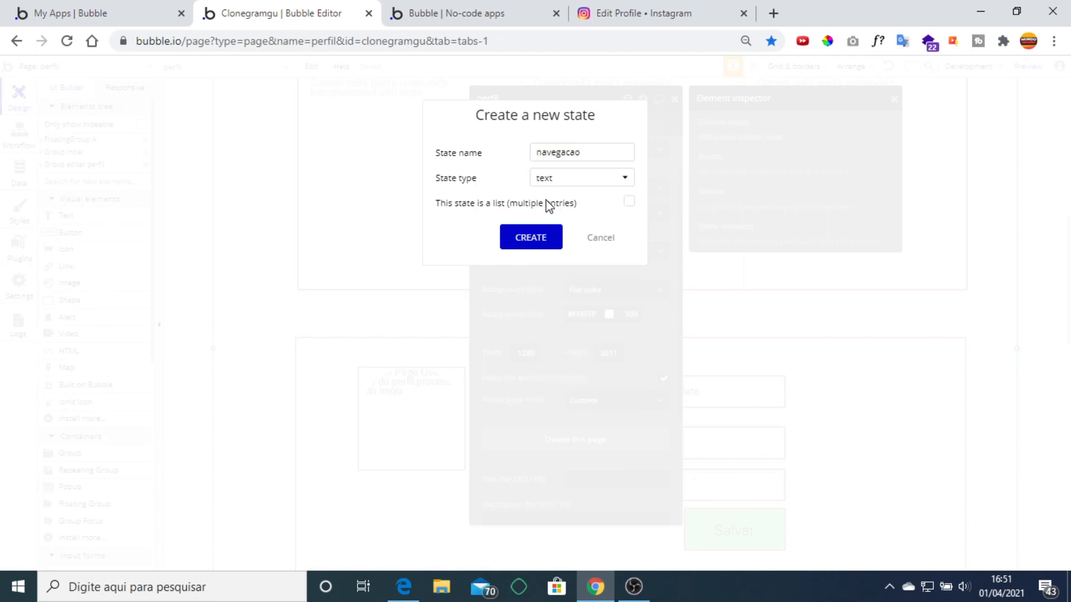
click(531, 238)
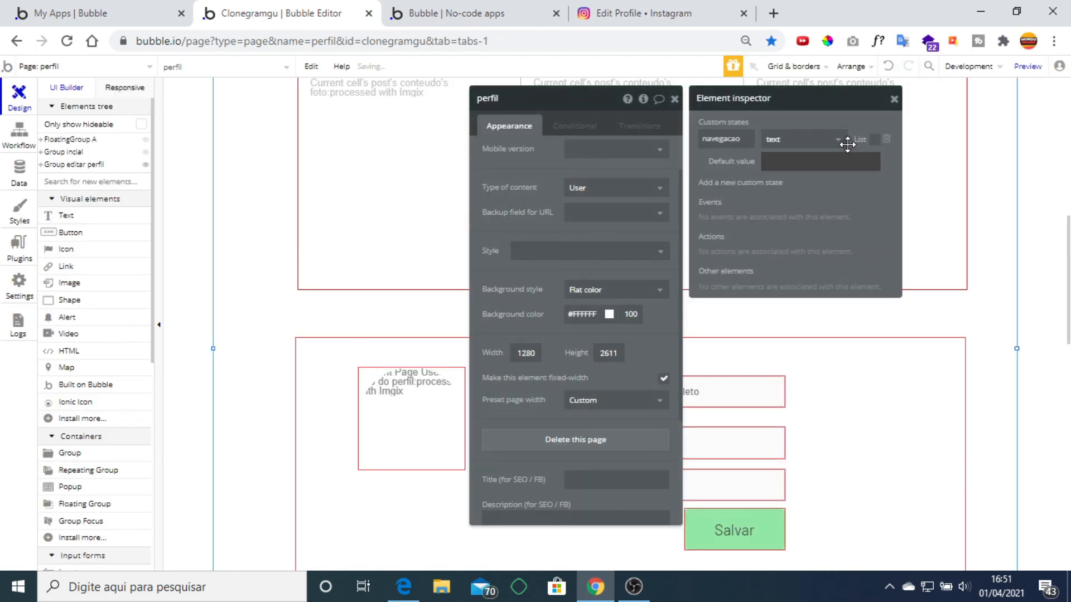
click(675, 99)
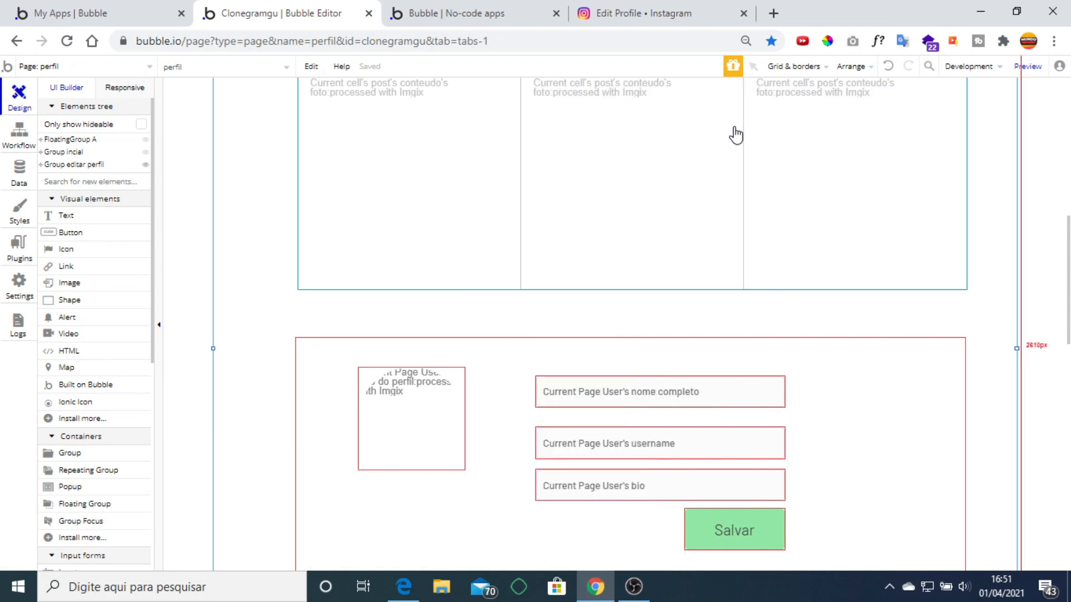
scroll(808, 351, up, 5)
scroll(810, 350, up, 1)
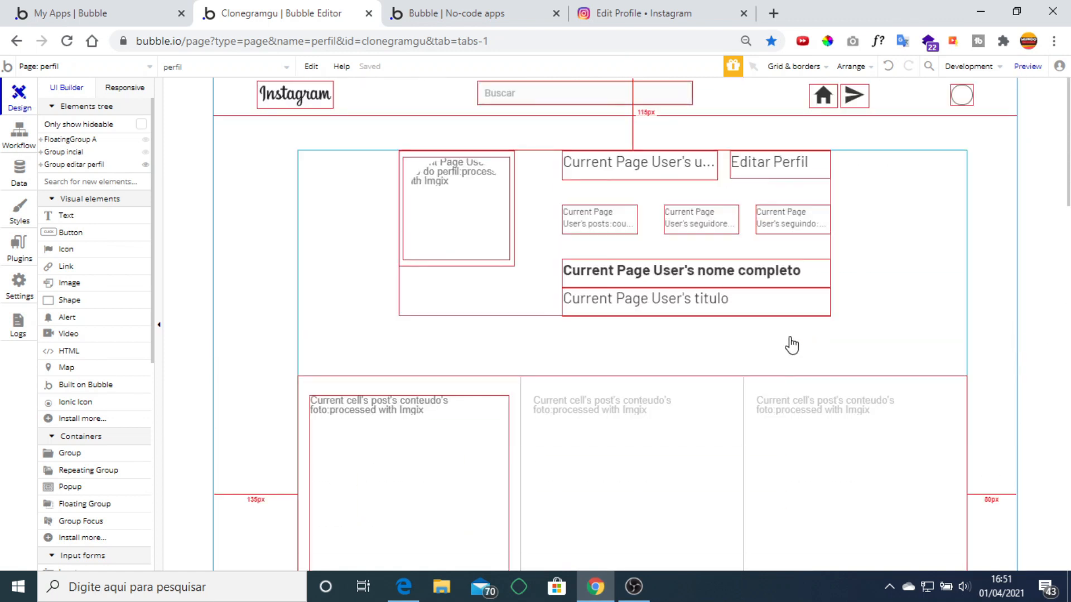
scroll(789, 345, down, 8)
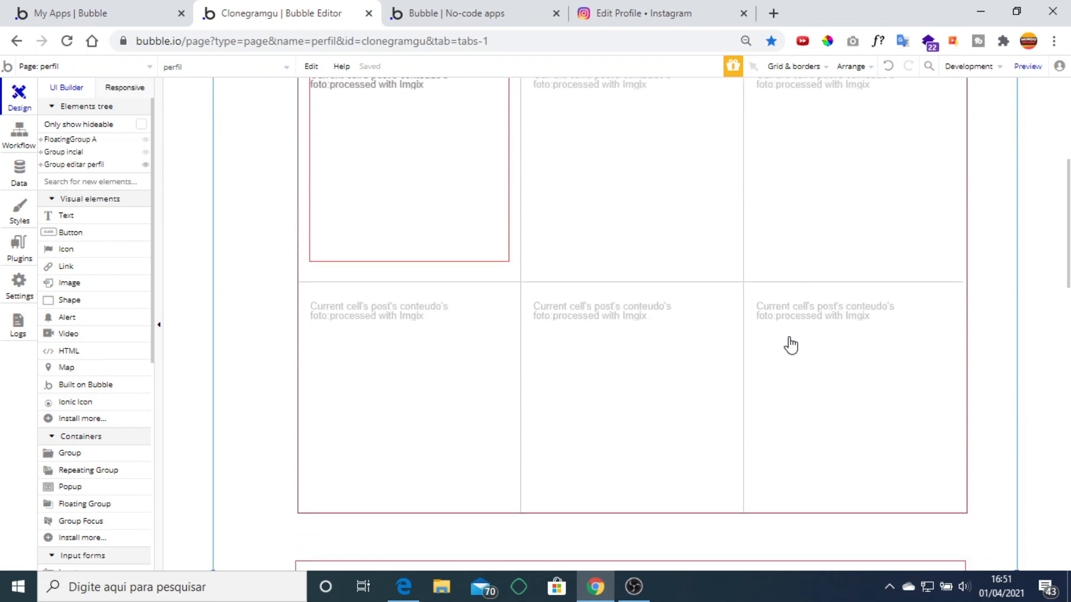
double_click(270, 380)
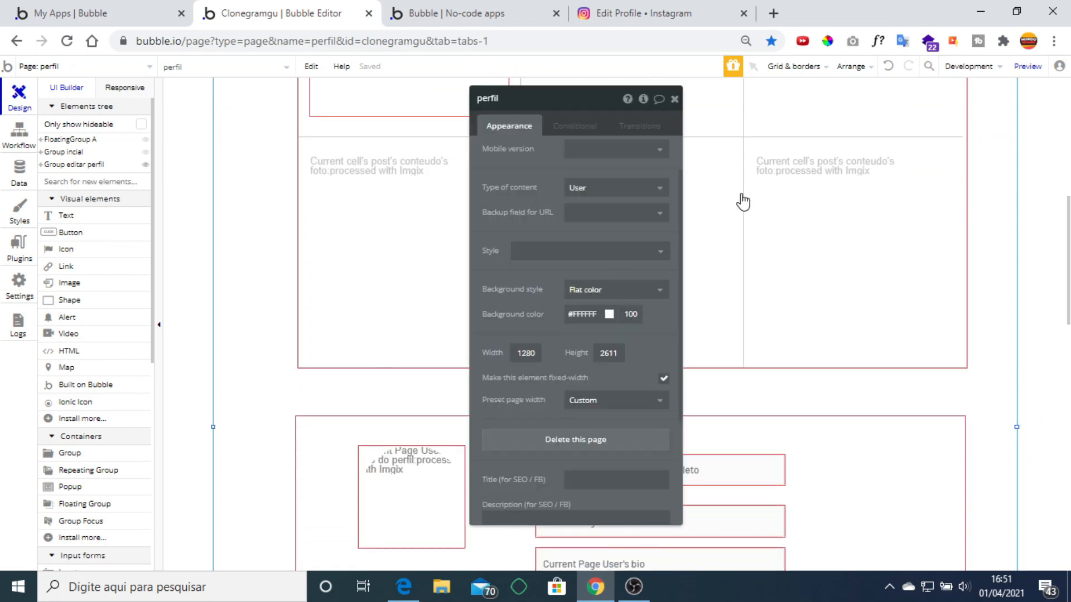
click(644, 100)
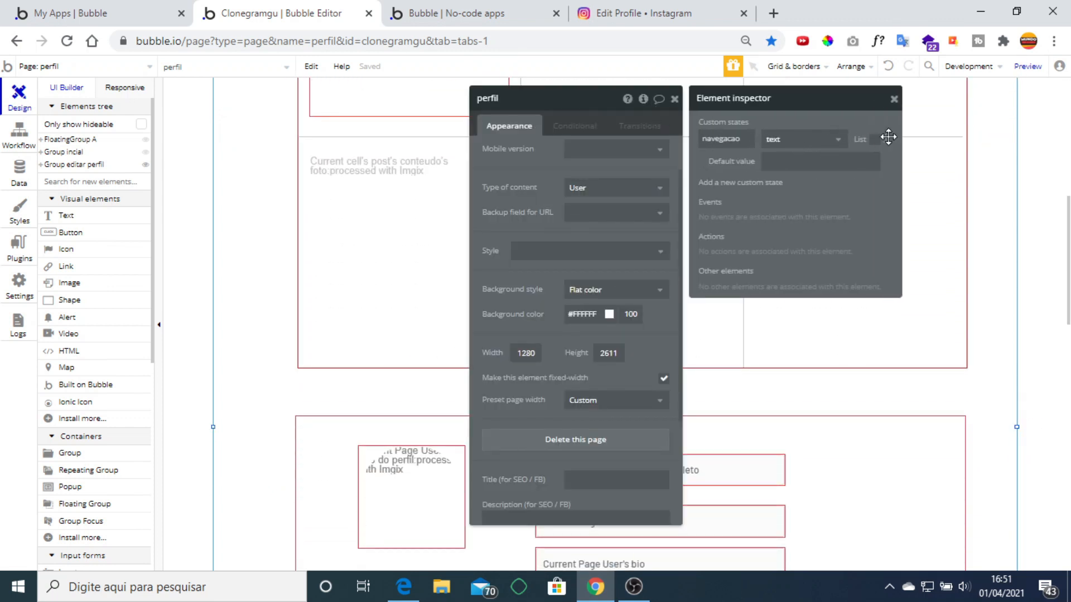
click(888, 139)
click(894, 99)
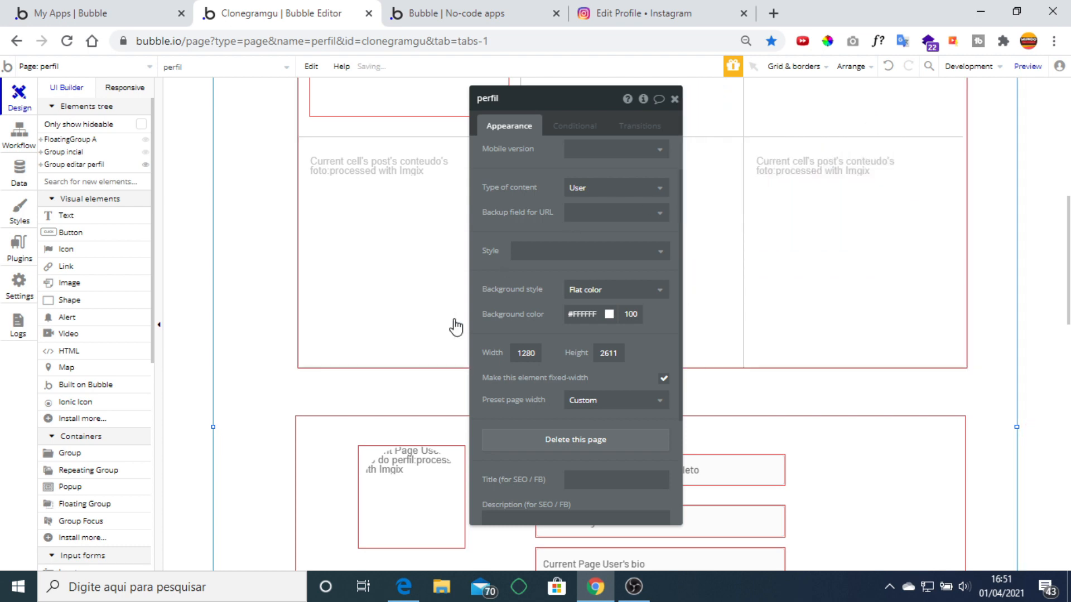
click(674, 99)
scroll(432, 342, up, 8)
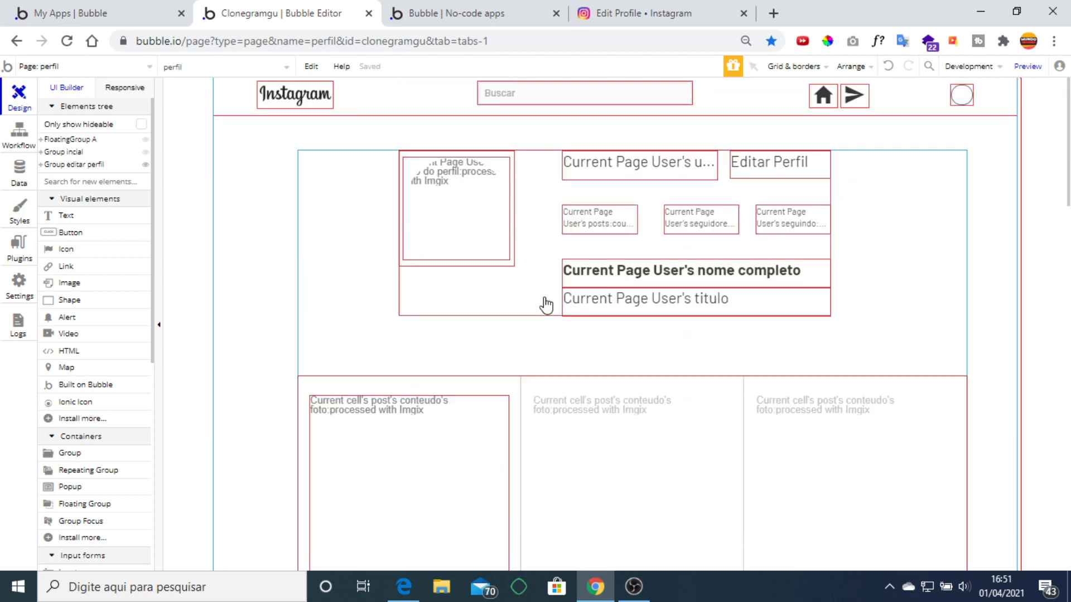
Style Editar Perfil as a button: centred both ways on a flat #CCC6C6 grey background.
click(794, 162)
double_click(792, 159)
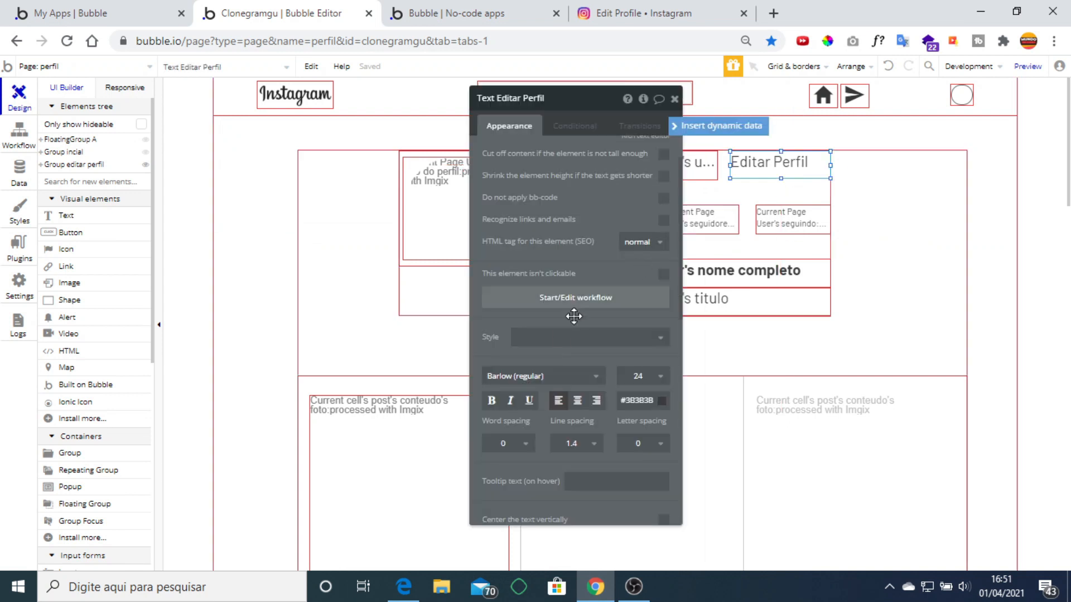
scroll(605, 336, down, 3)
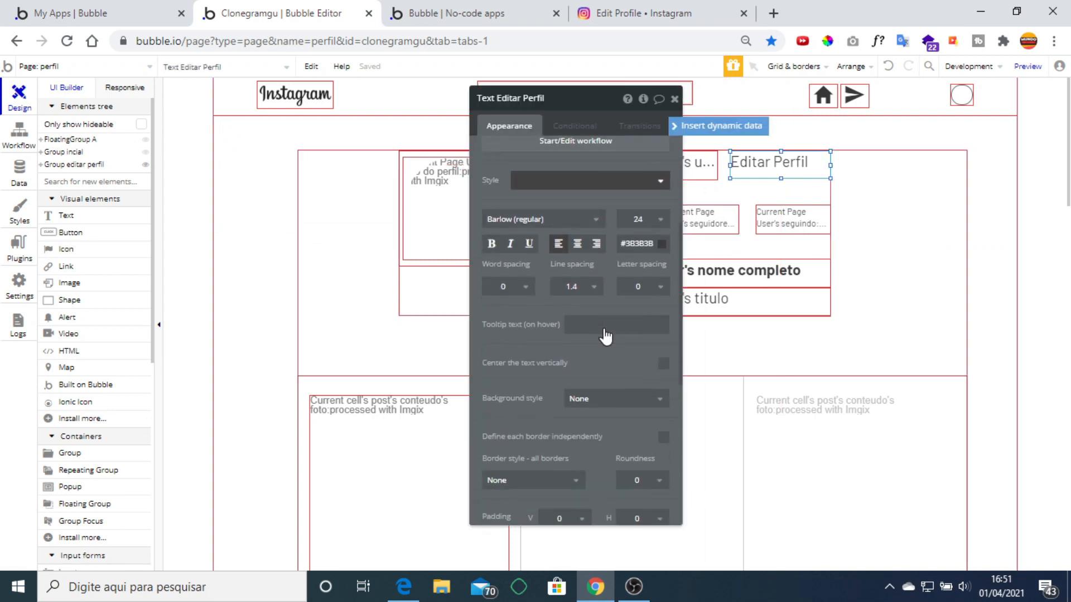
click(577, 243)
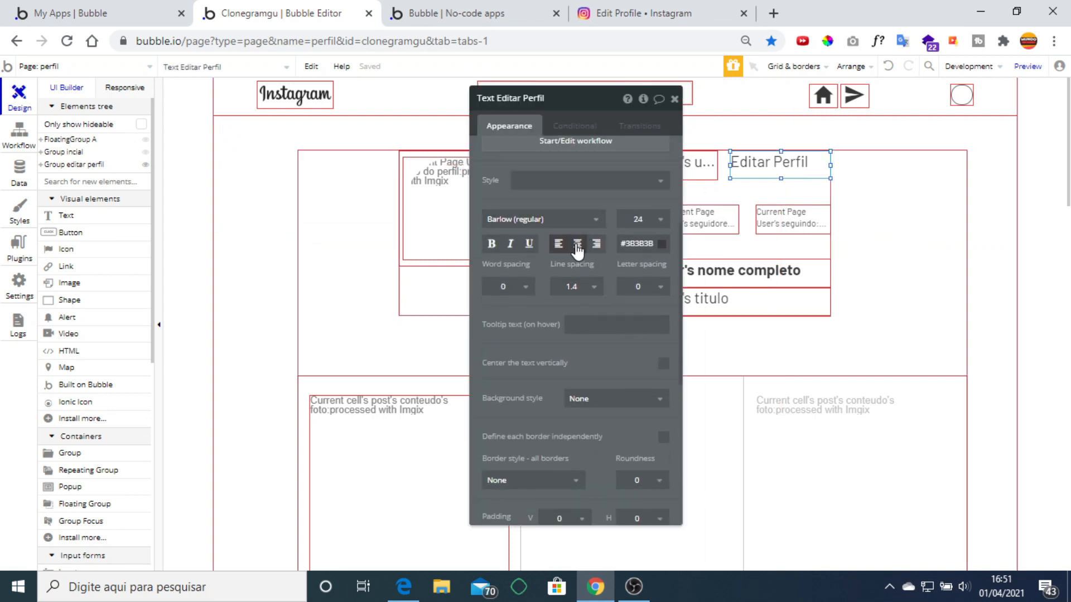
click(663, 363)
click(589, 398)
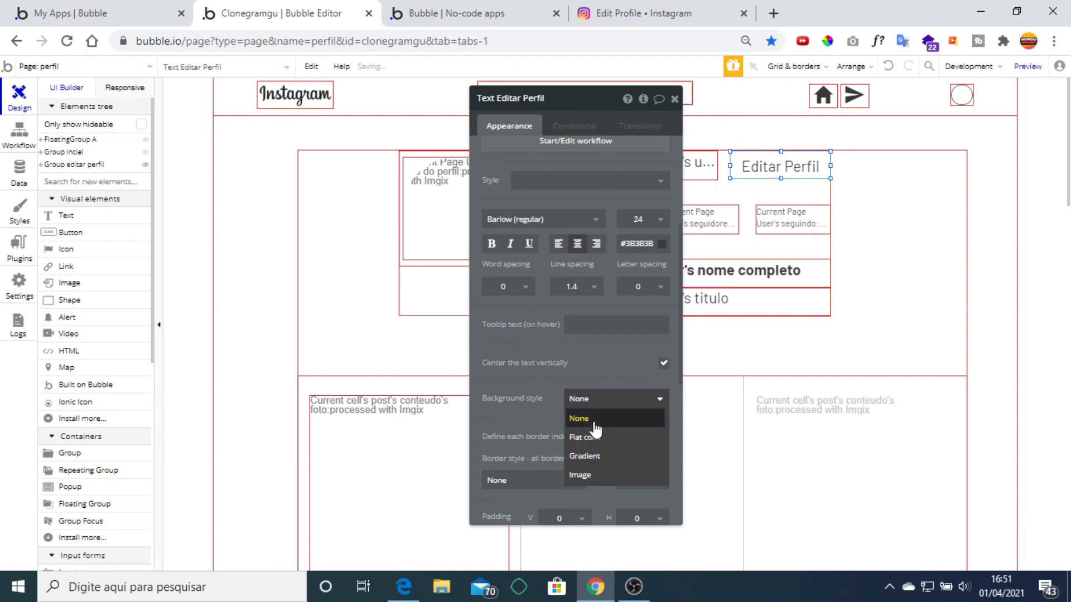
click(584, 436)
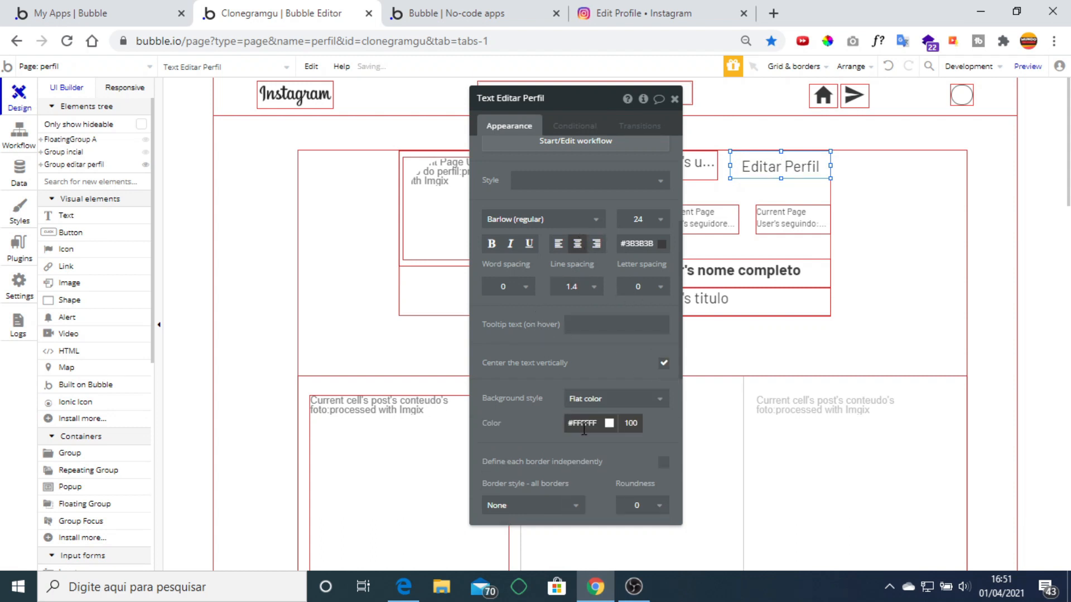
click(582, 425)
click(568, 450)
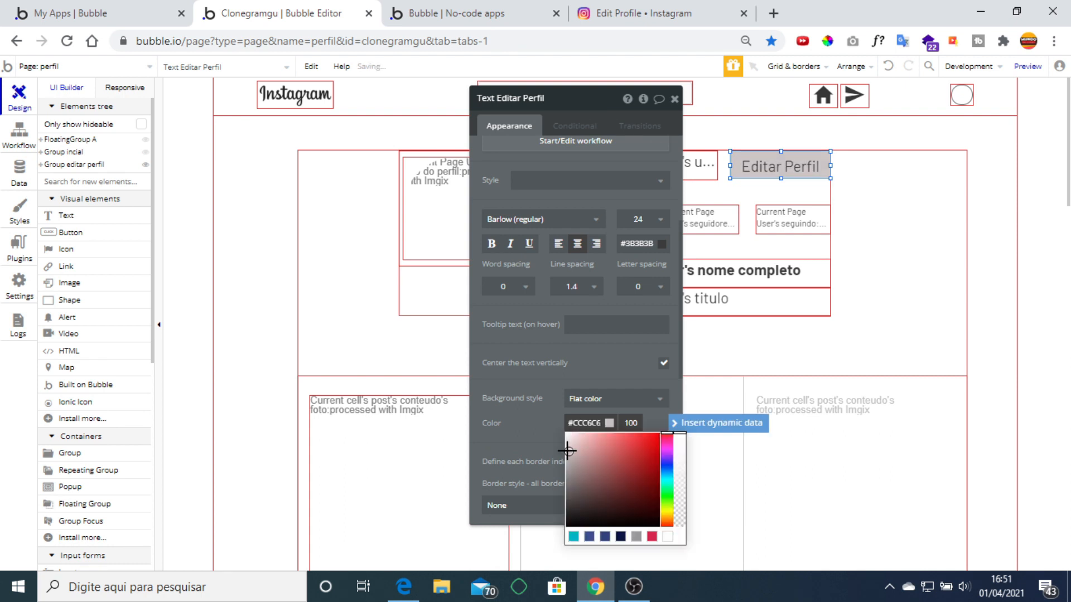
click(530, 397)
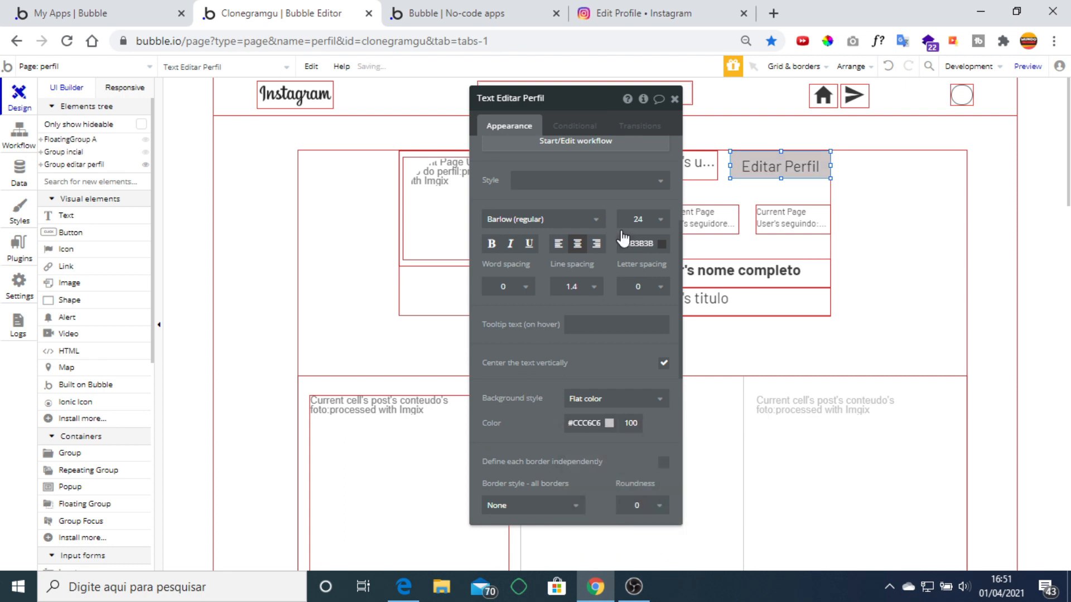
click(674, 99)
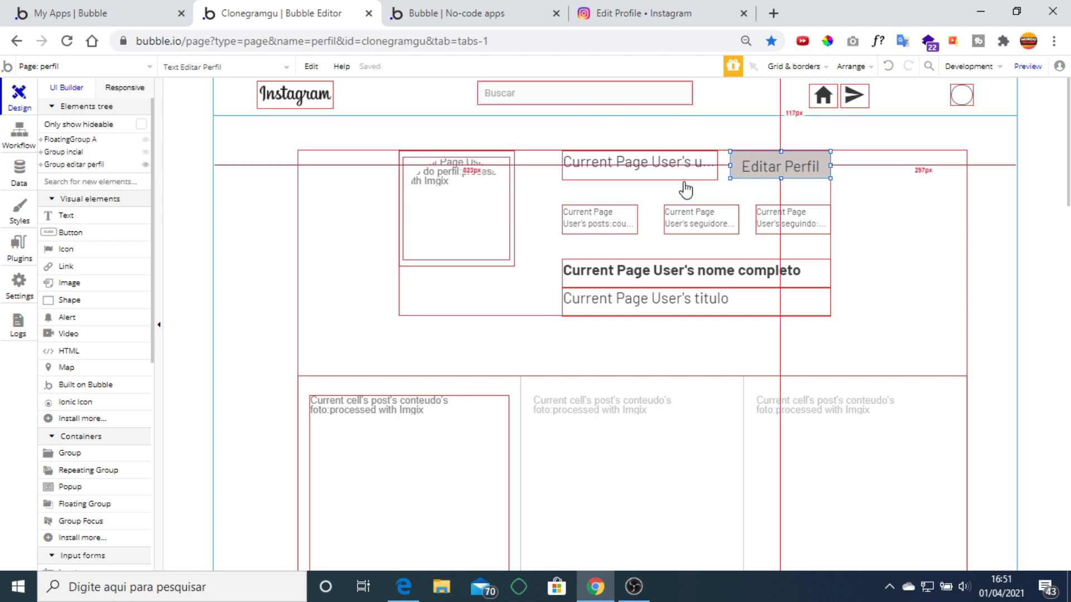
Make Group incial collapse its height when hidden.
click(864, 210)
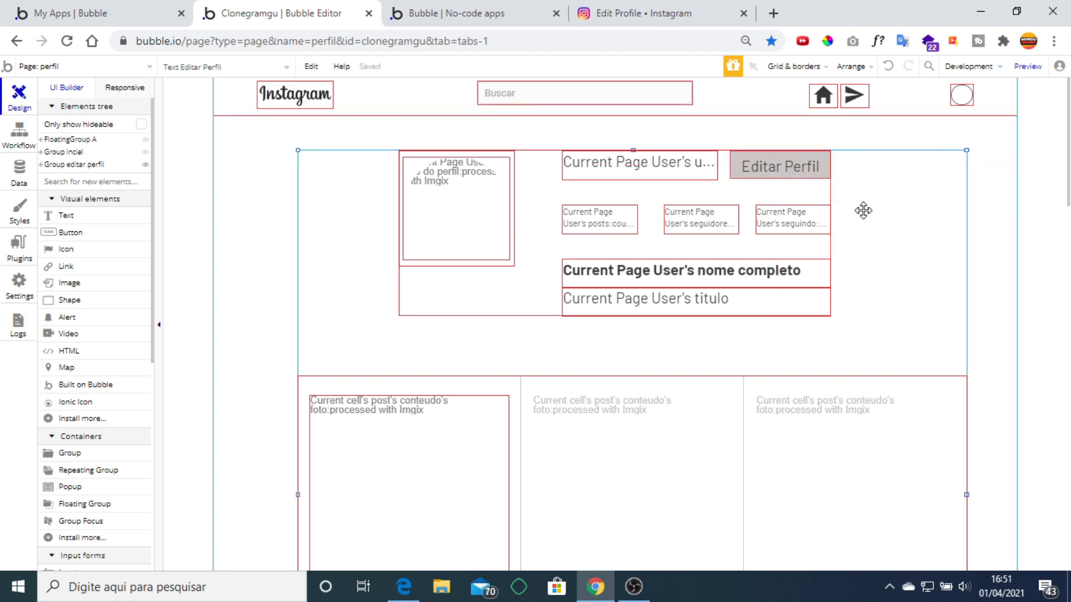
click(775, 170)
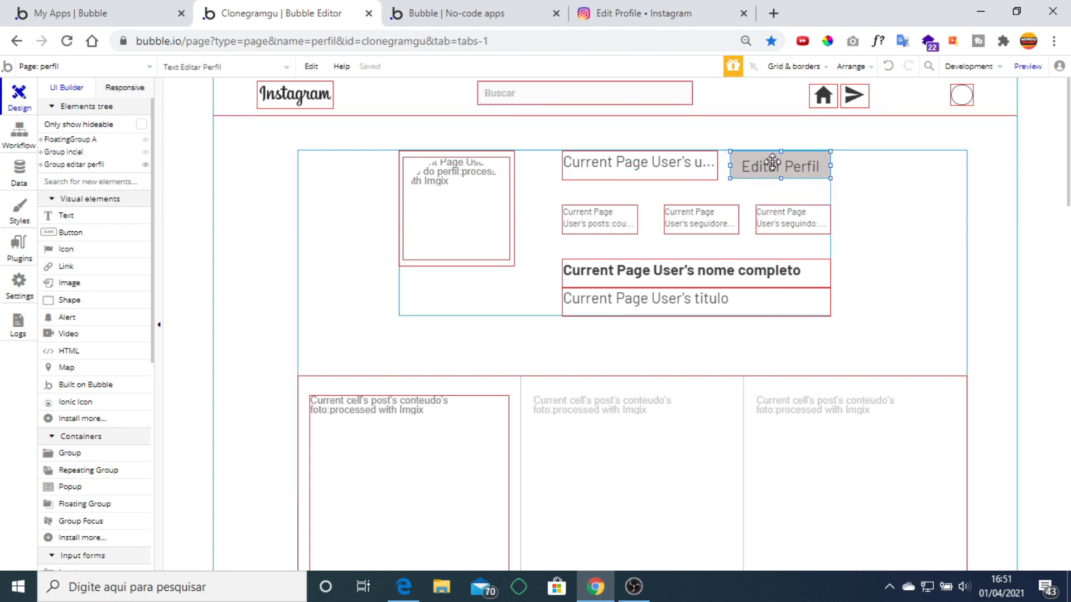
click(367, 207)
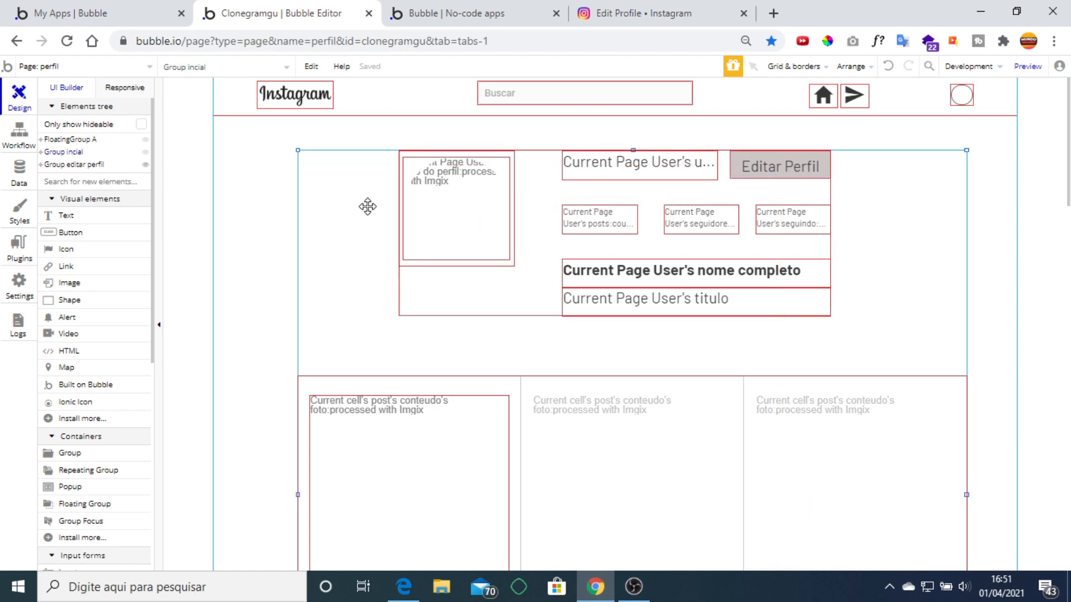
scroll(710, 263, down, 6)
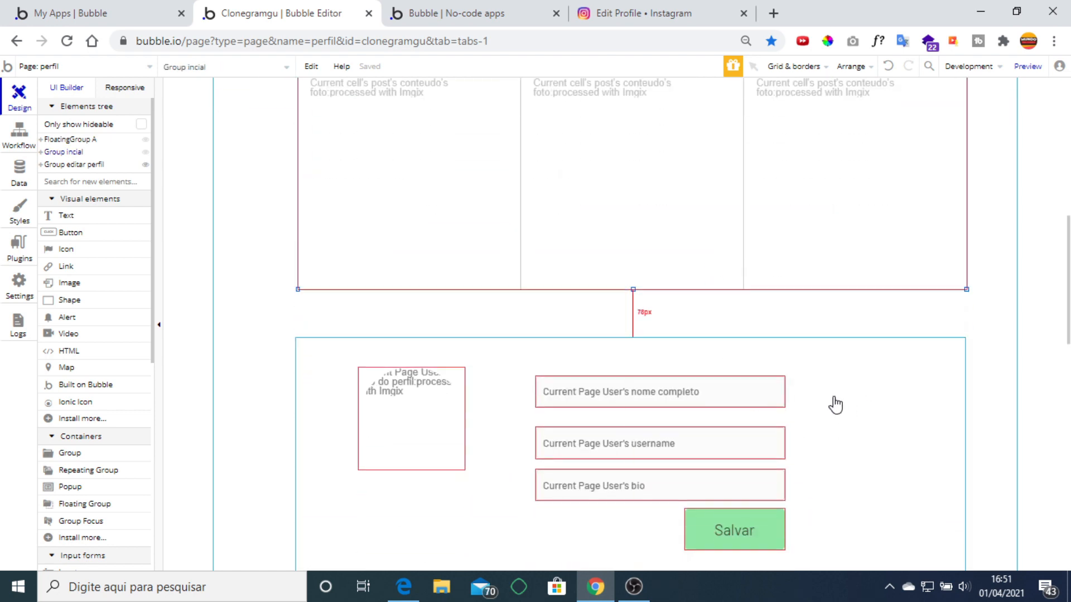
scroll(835, 406, up, 6)
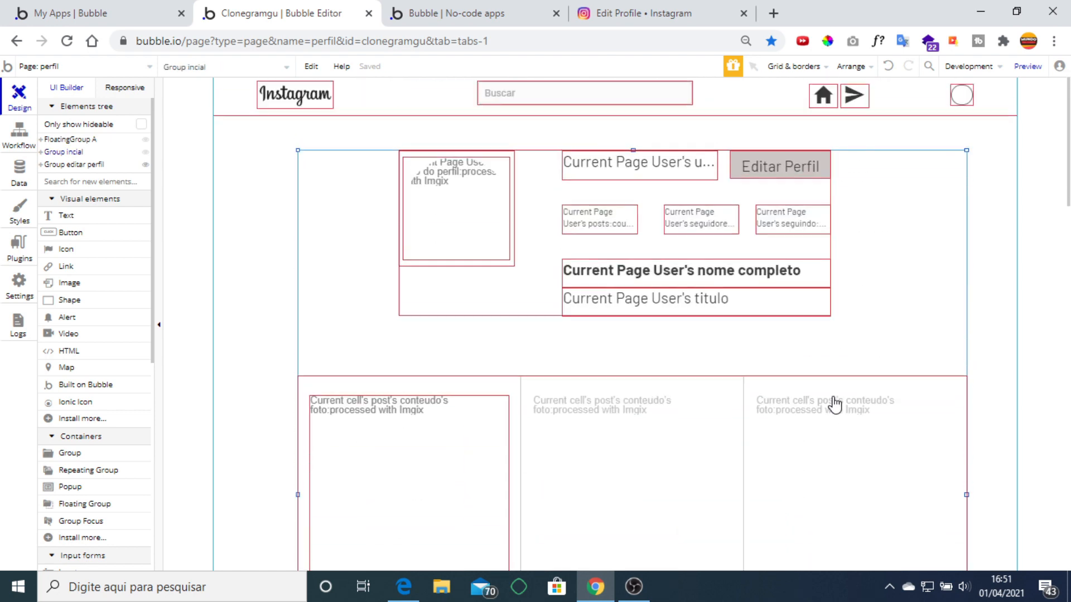
double_click(891, 234)
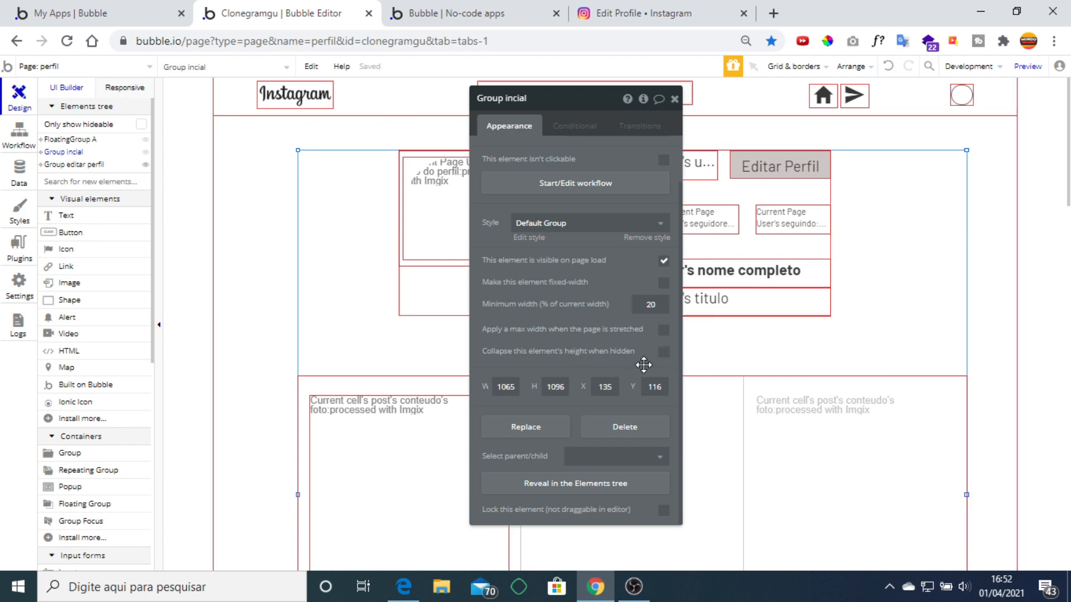
click(664, 351)
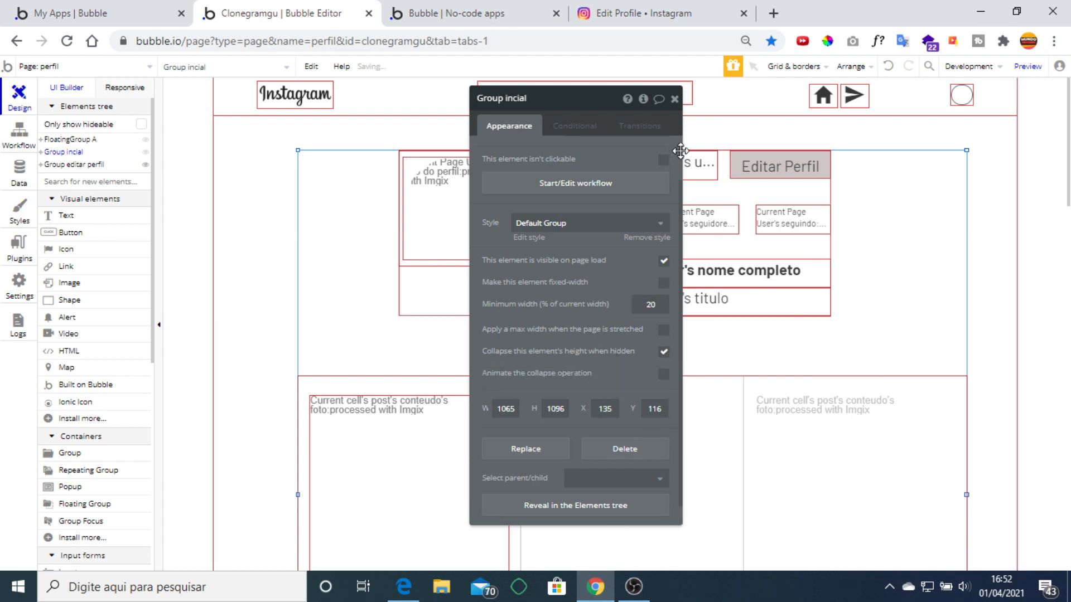
click(674, 99)
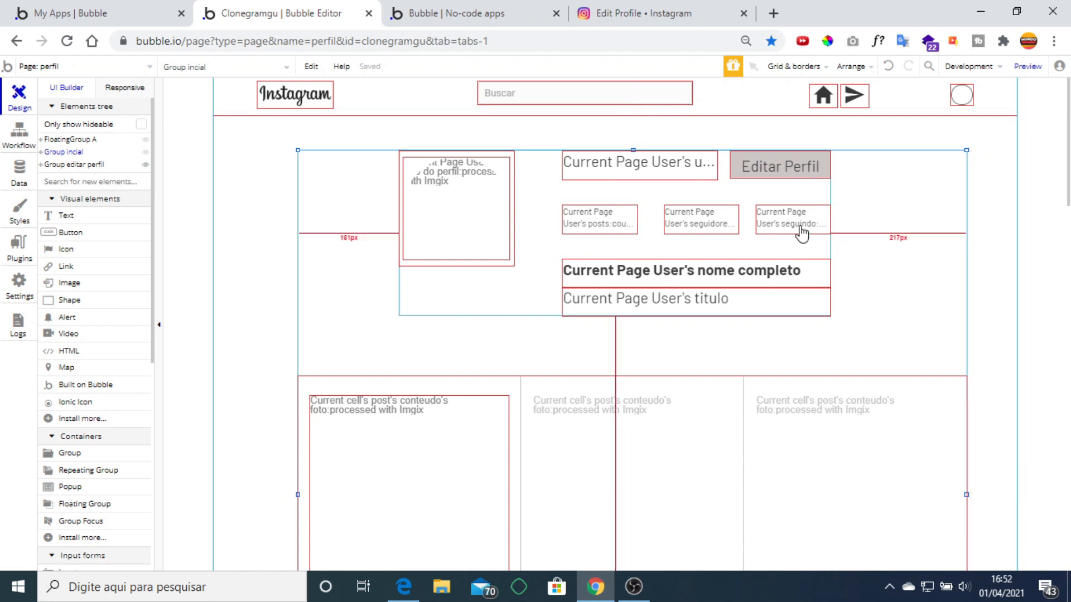
Nudge Group editar perfil up against the post grid and centre both groups horizontally.
scroll(724, 385, down, 5)
click(834, 385)
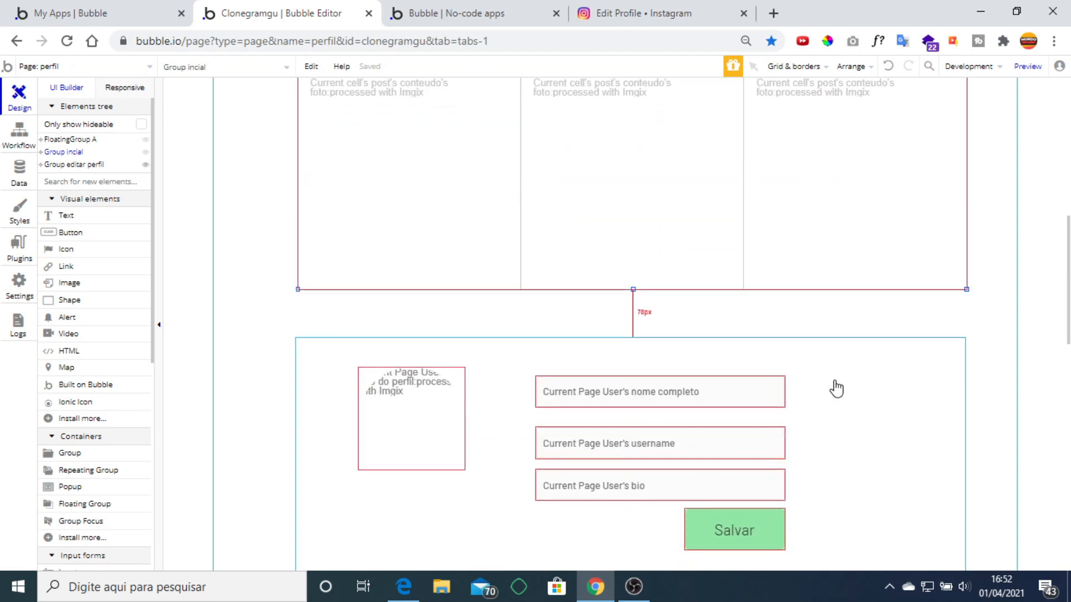
key(Up)
key(Up)
key(Up)
key(Up)
key(Up)
key(Up)
key(Up)
key(Up)
key(Up)
key(Up)
key(Up)
key(Up)
key(Up)
key(Up)
key(Up)
key(Up)
key(Up)
key(Up)
key(Up)
key(Up)
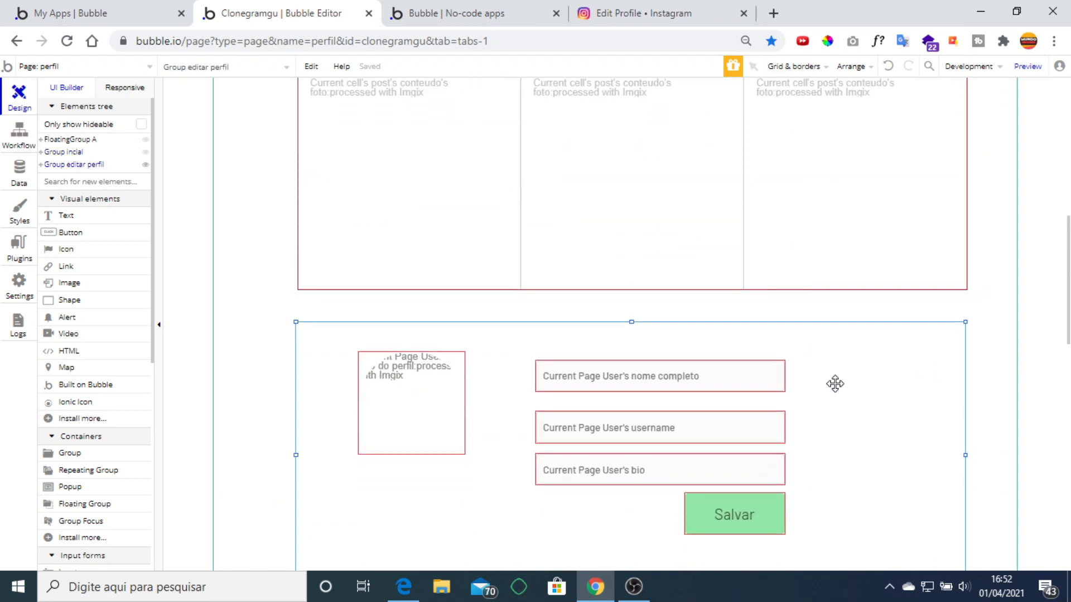
key(Up)
key(Up)
key(Up)
key(Up)
key(Up)
key(Up)
key(Up)
key(Up)
key(Up)
key(Up)
key(Up)
key(Up)
key(Up)
key(Up)
key(Up)
key(Up)
key(Up)
key(Up)
key(Up)
key(Up)
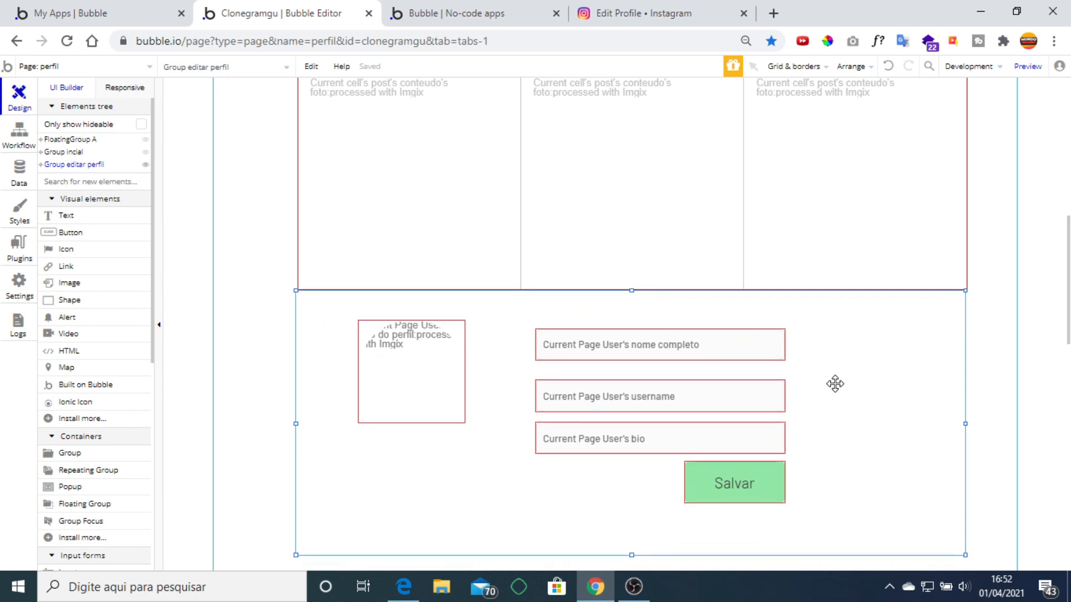
right_click(857, 362)
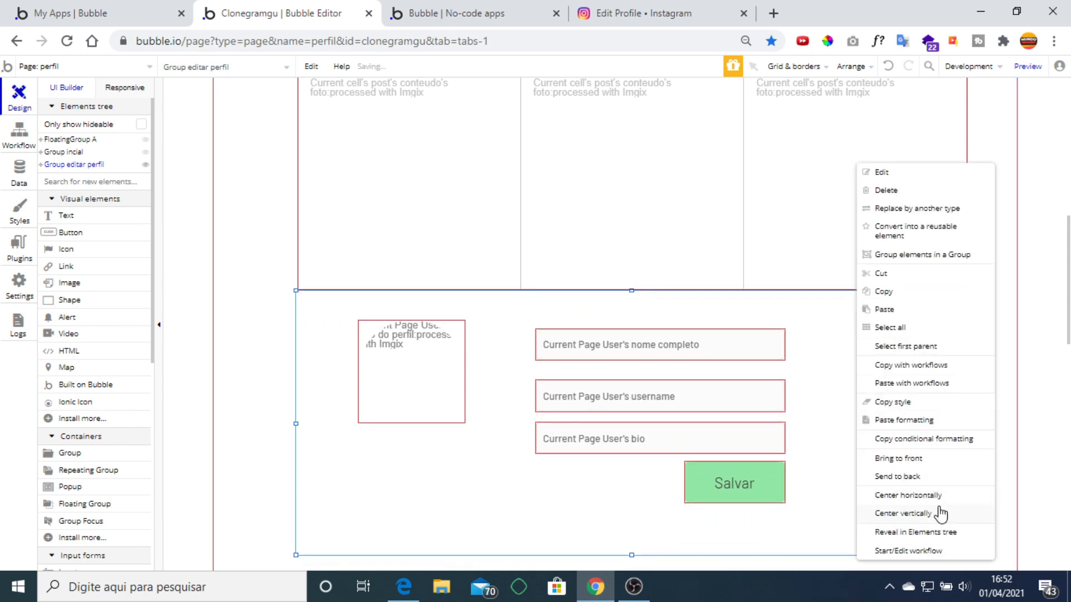
click(908, 494)
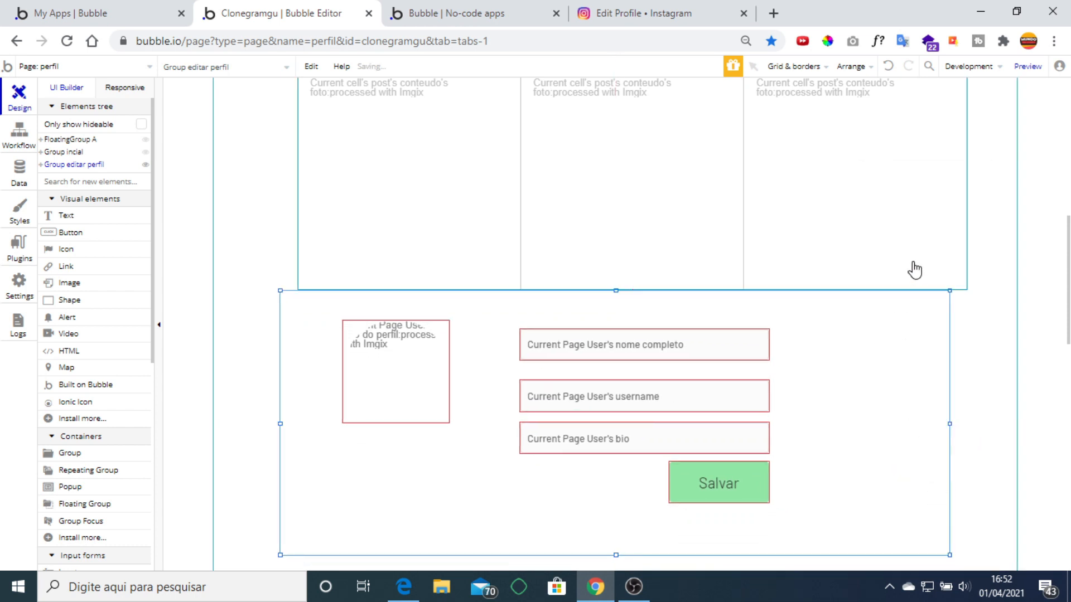
scroll(881, 262, up, 6)
right_click(899, 286)
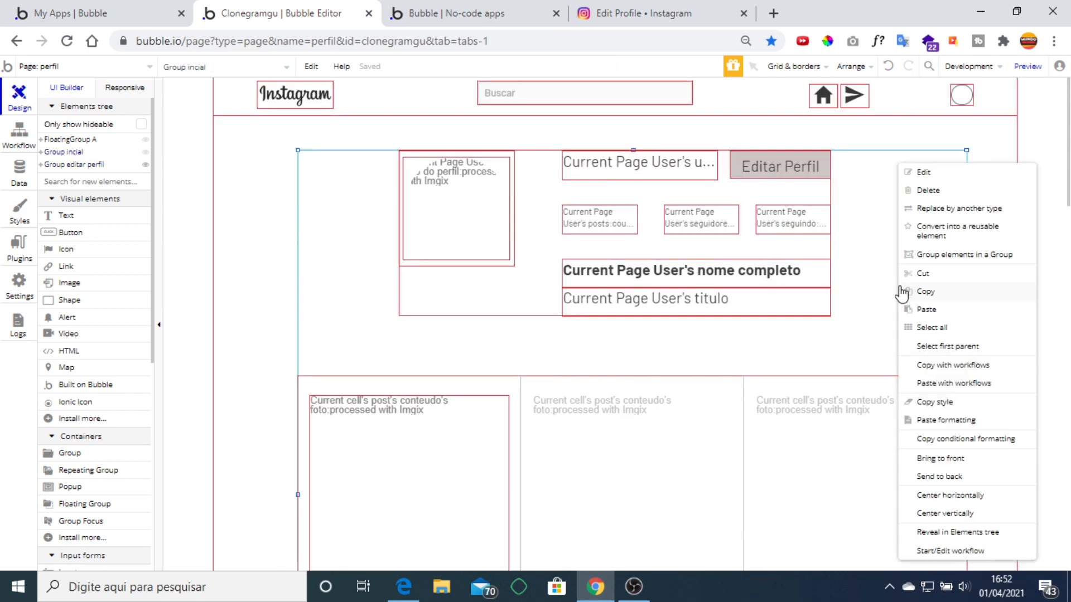
click(977, 495)
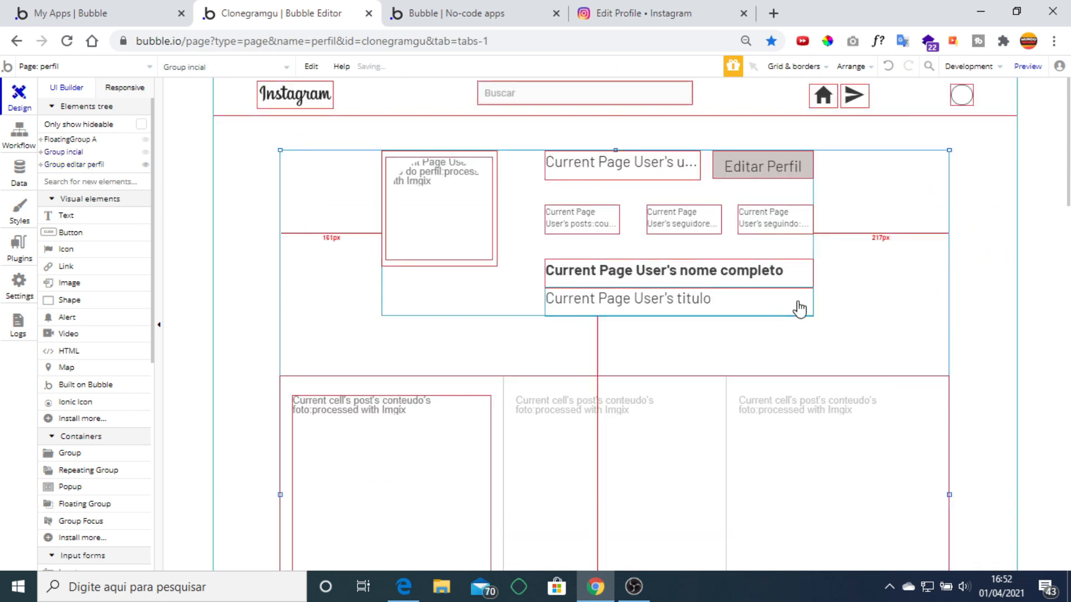
click(768, 168)
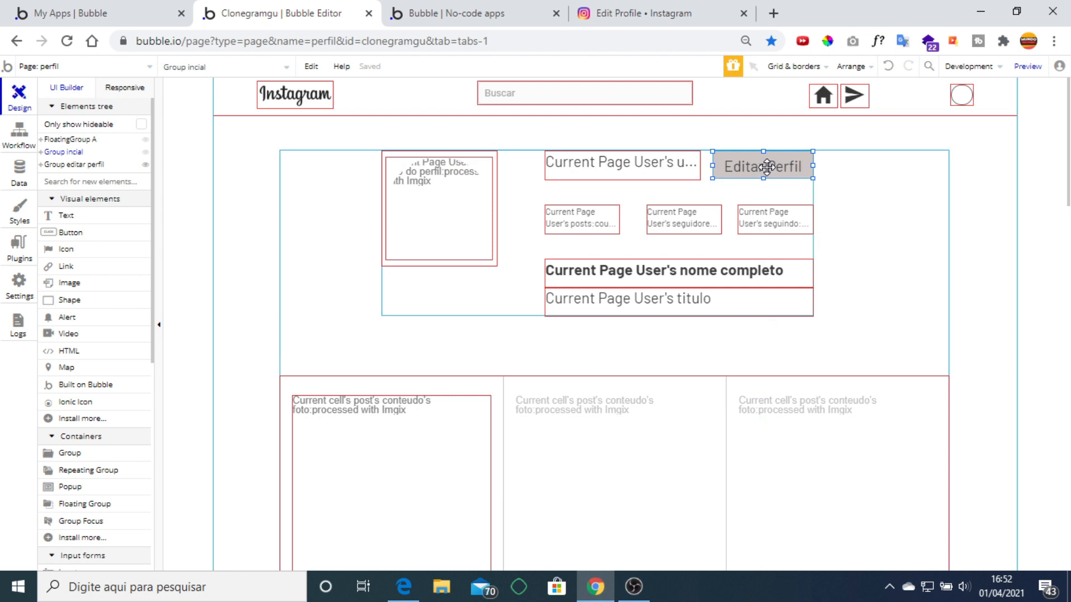
Start an Editar Perfil click workflow whose first action hides Group incial.
double_click(767, 167)
click(592, 304)
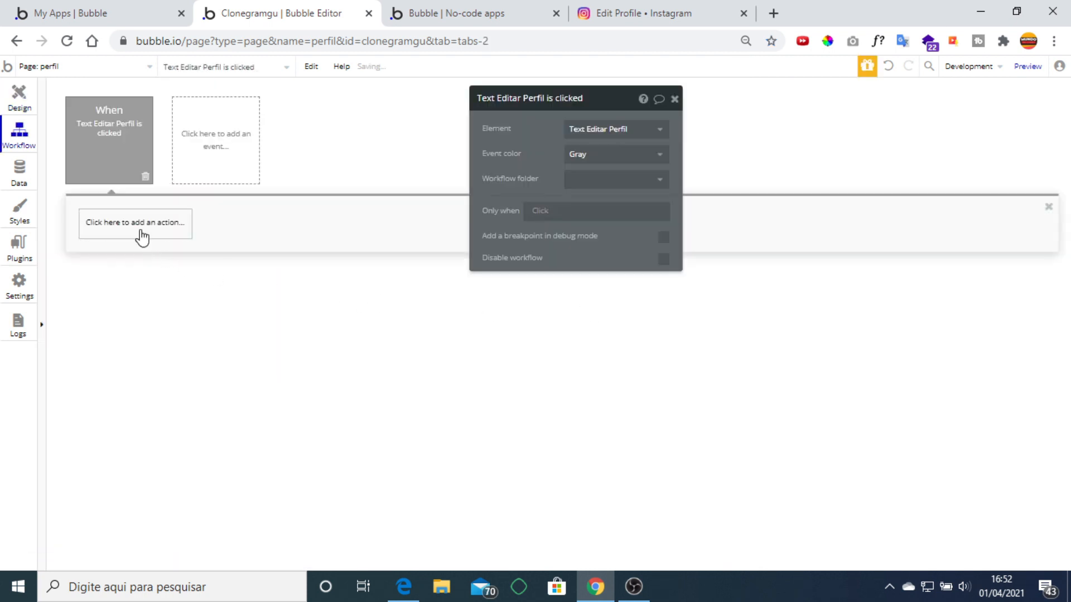
click(143, 237)
mouse_move(140, 392)
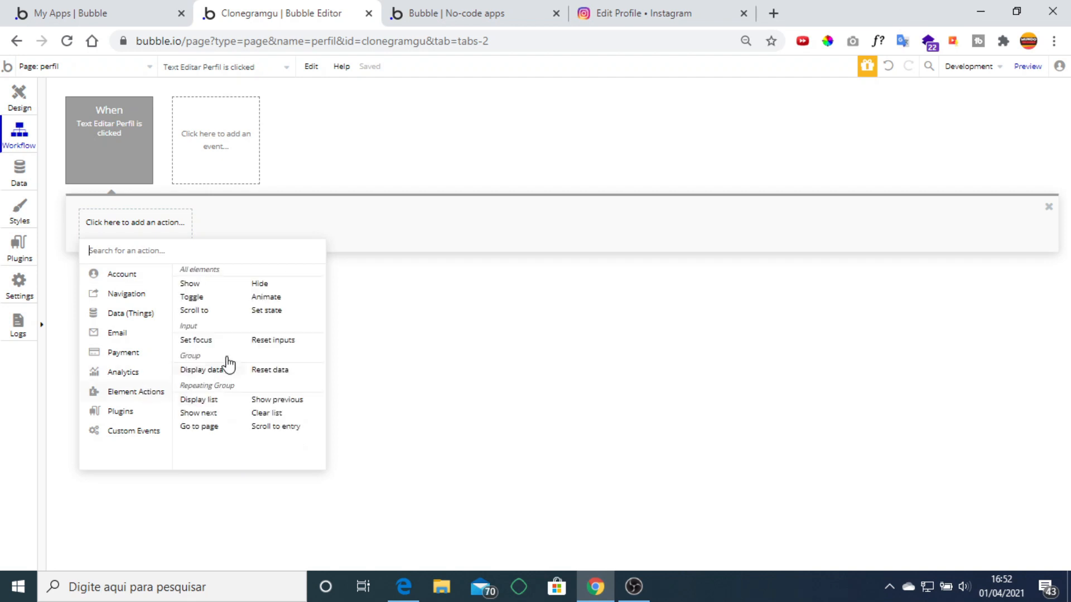
click(260, 285)
click(613, 130)
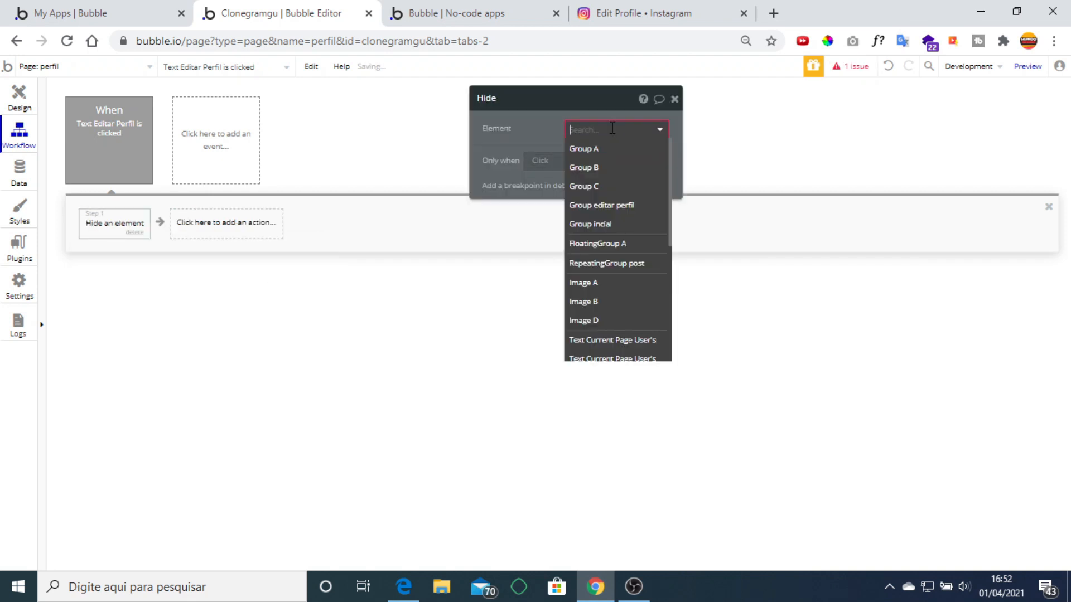
click(629, 228)
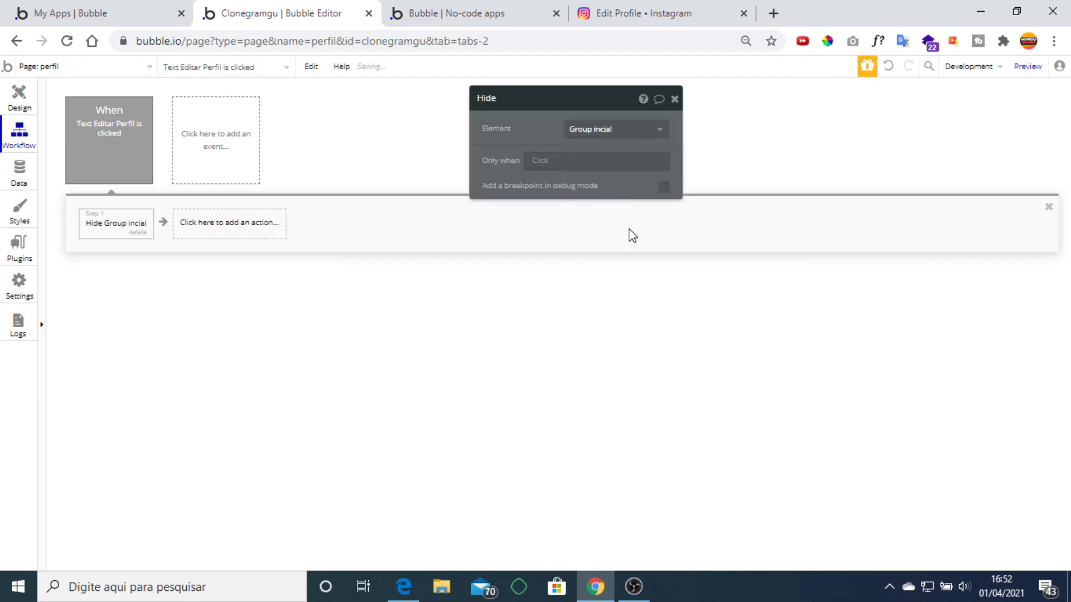
Add a second action showing Group editar perfil, then launch the preview.
click(202, 233)
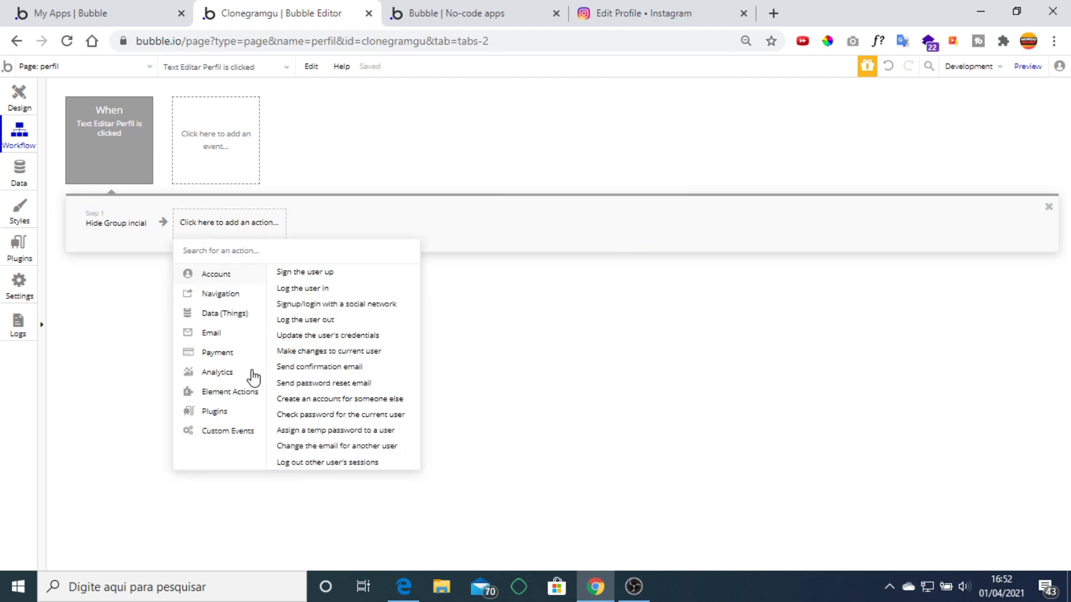
mouse_move(245, 397)
click(285, 284)
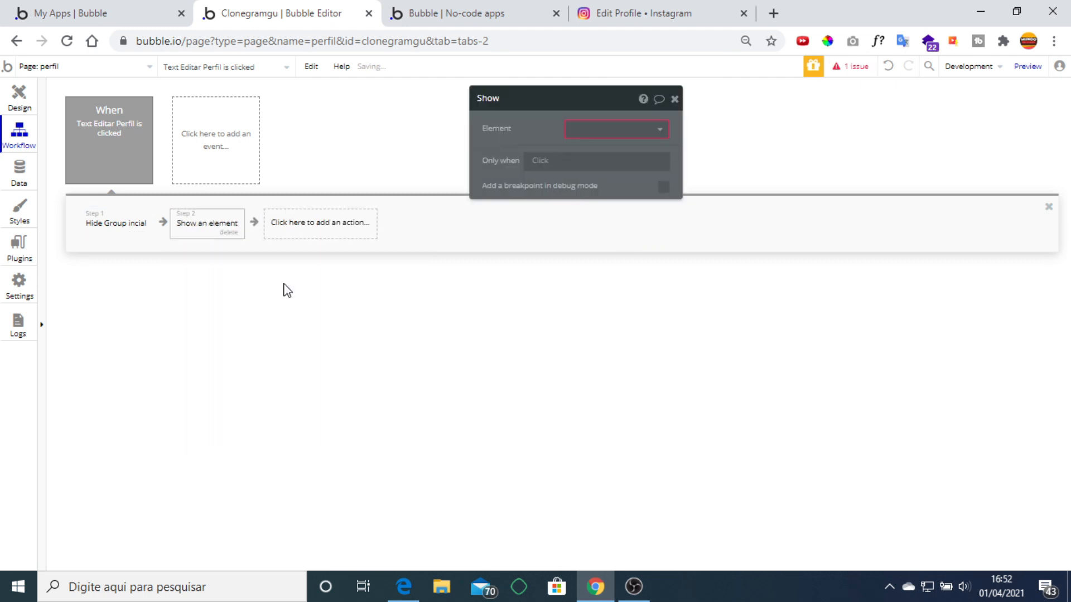
click(588, 137)
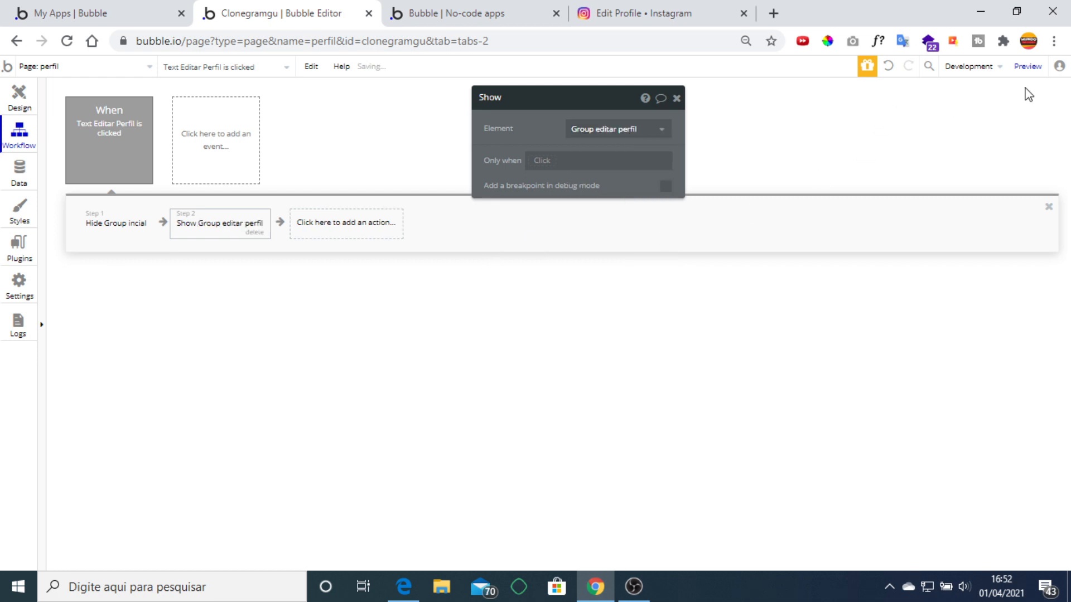
click(1027, 66)
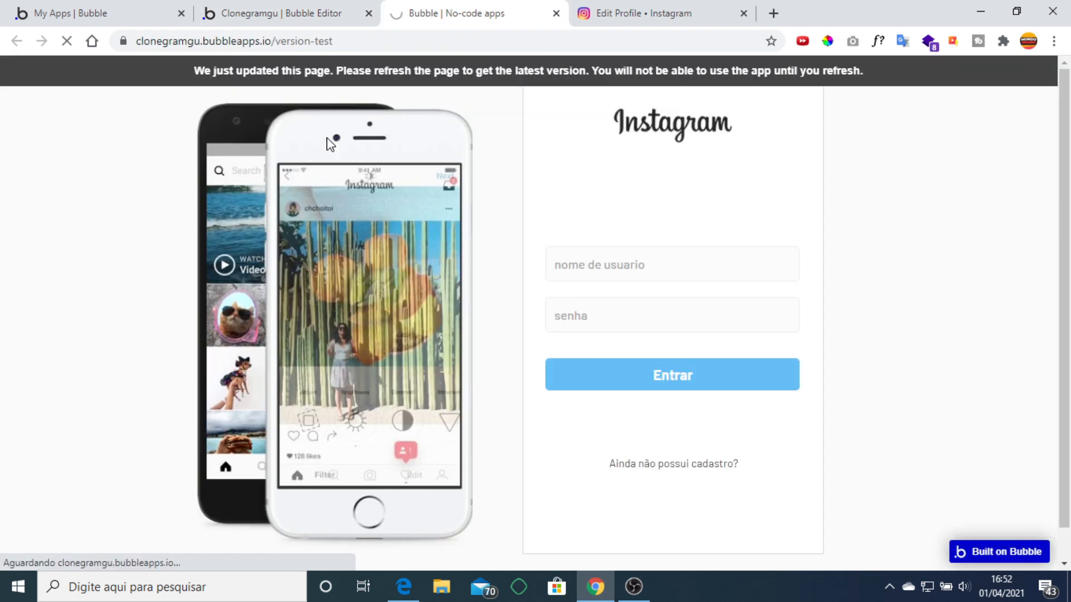
In the preview, confirm Editar Perfil reveals the three-input form with Salvar, then return to the editor.
click(313, 12)
click(18, 96)
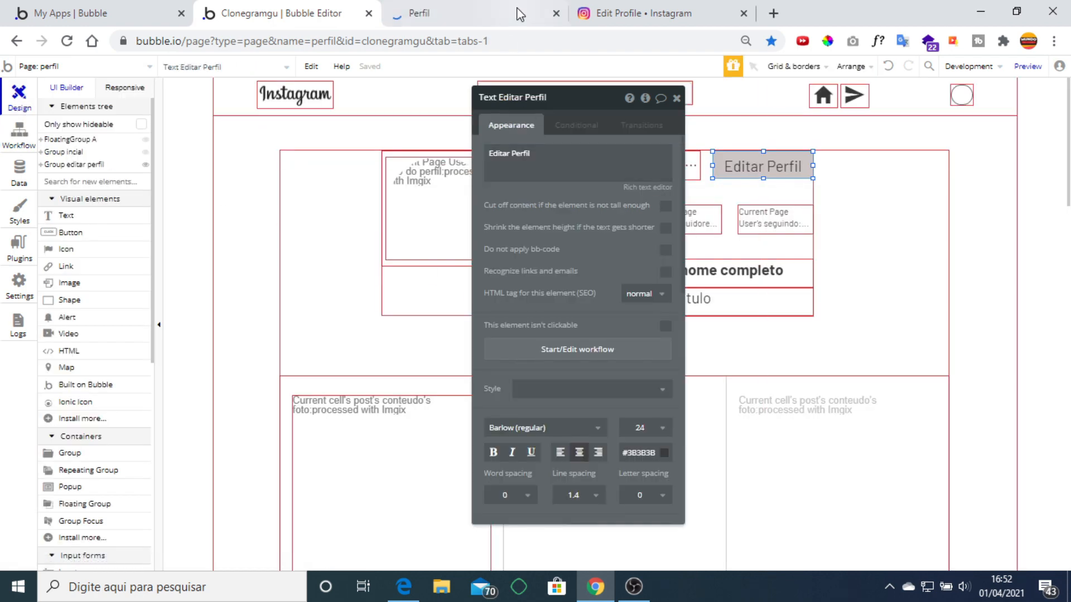
click(519, 14)
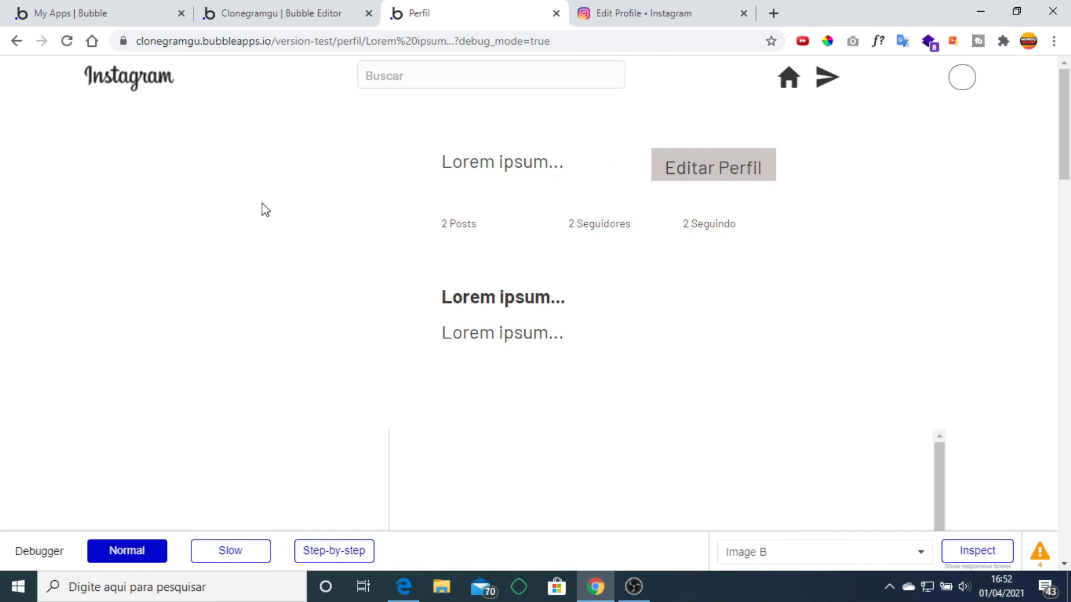
scroll(1040, 259, down, 10)
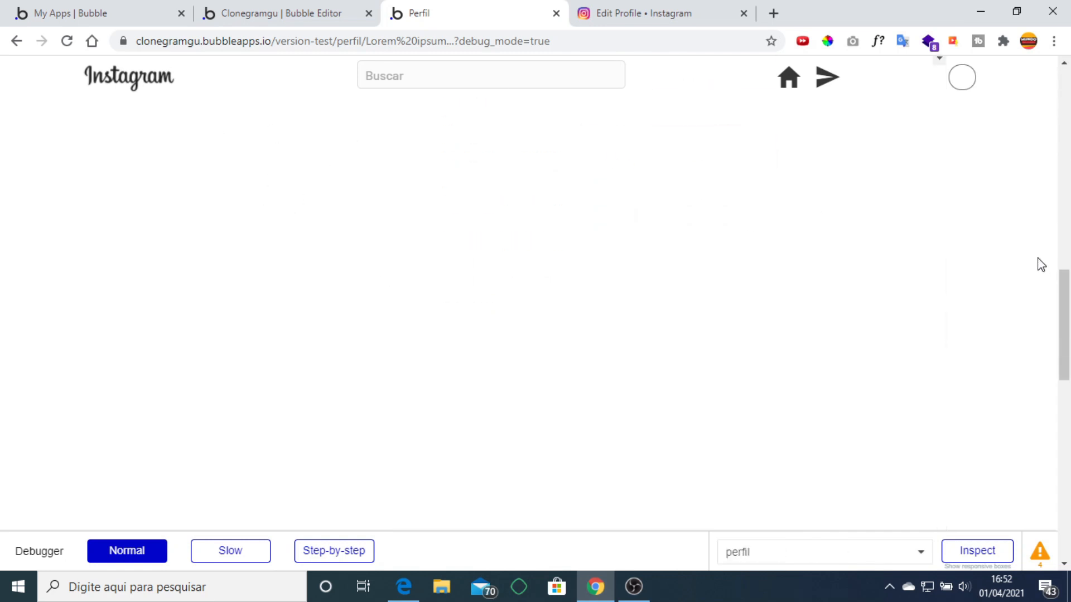
scroll(1001, 301, up, 10)
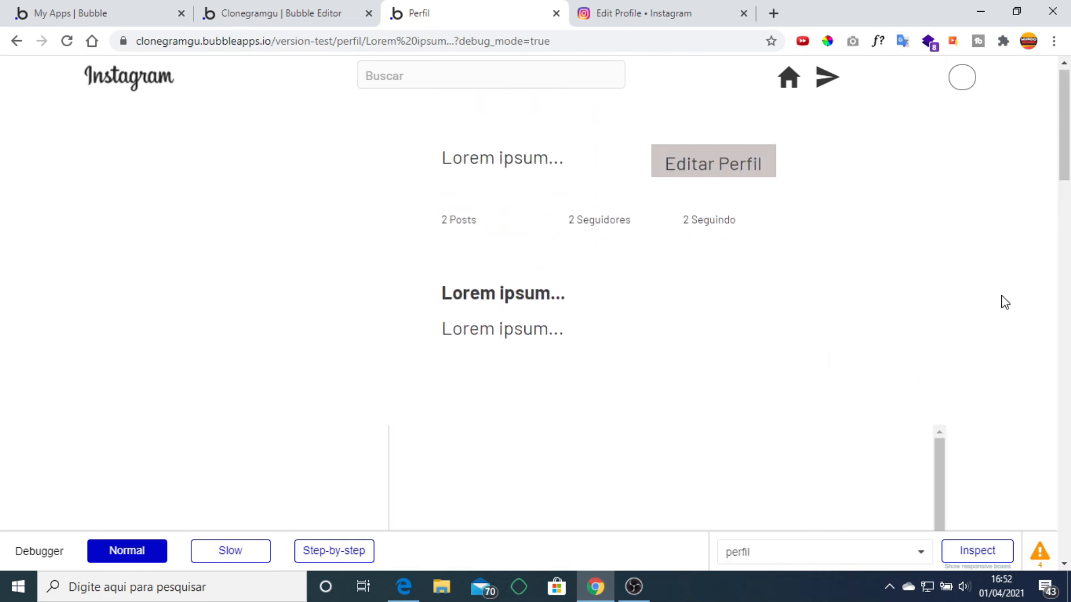
click(733, 173)
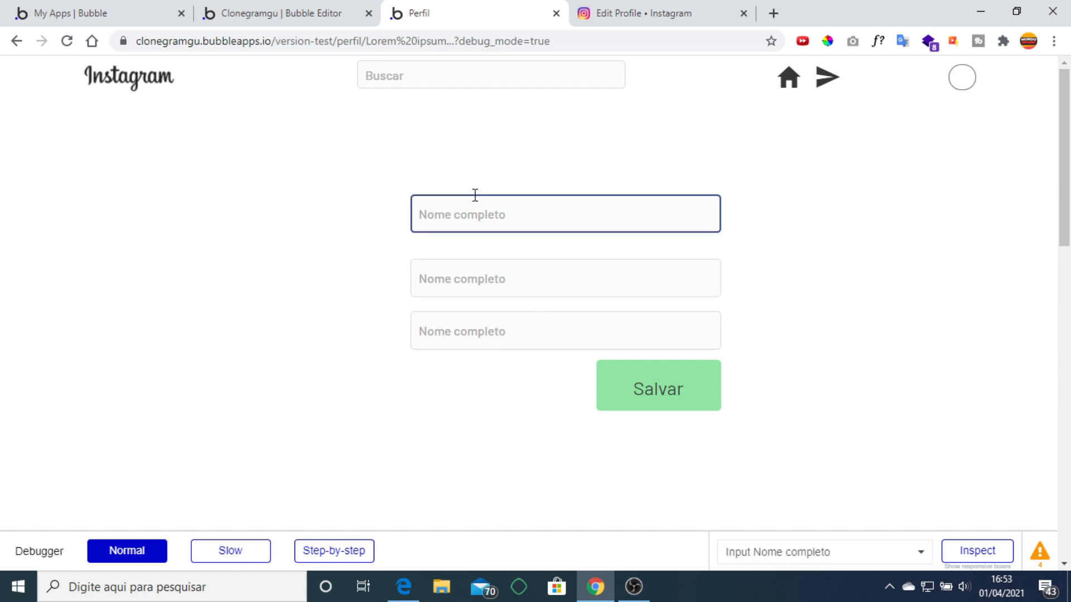
click(329, 14)
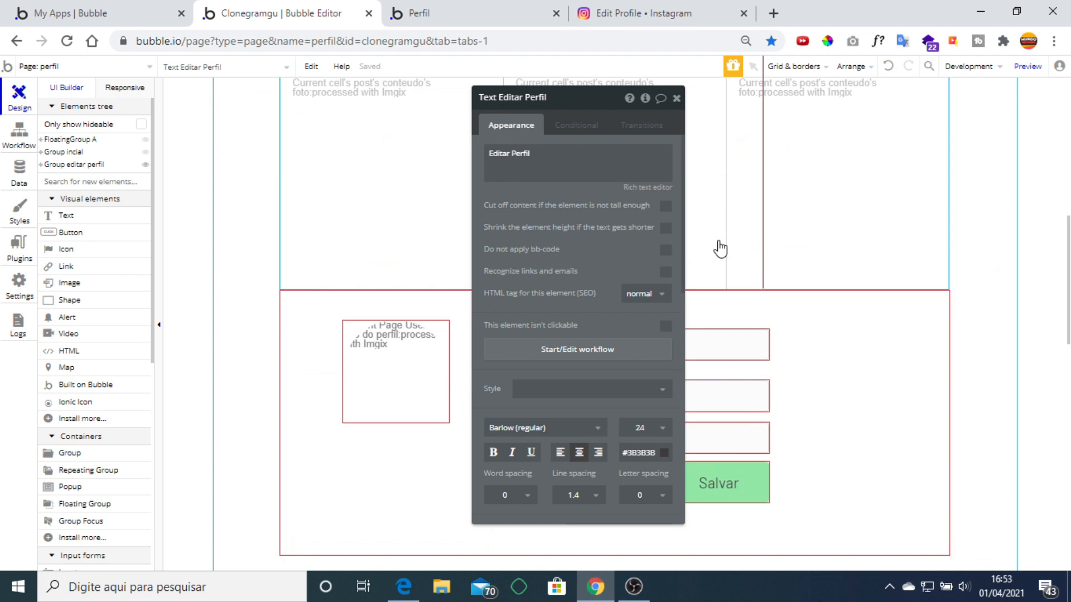
Rename the edit form's profile image to 'Image editar foto', then delete it.
click(676, 98)
click(652, 393)
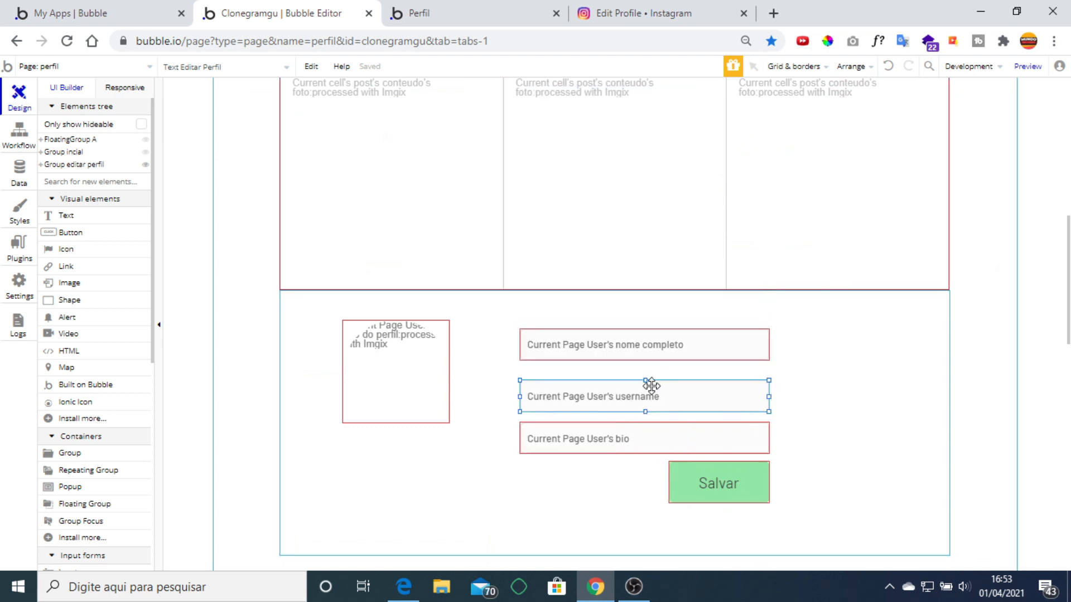
double_click(652, 385)
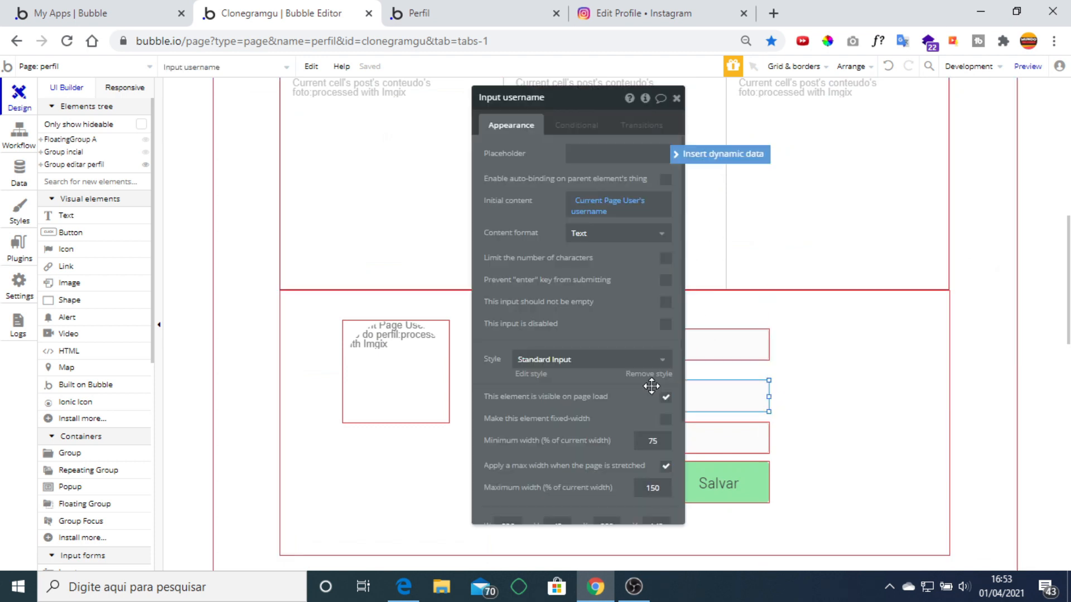
click(676, 98)
click(420, 365)
double_click(420, 366)
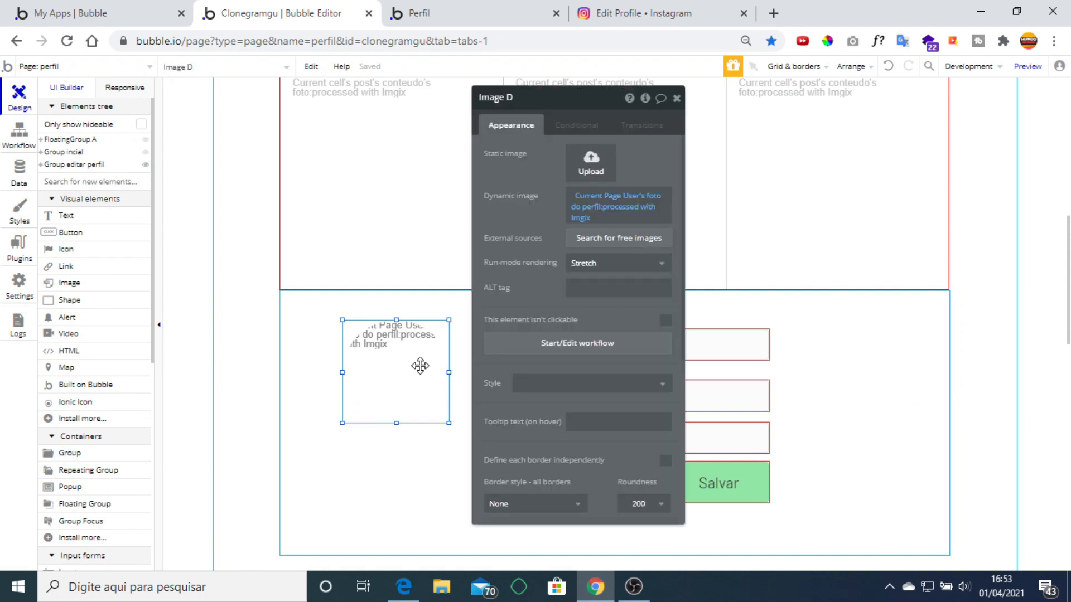
click(567, 106)
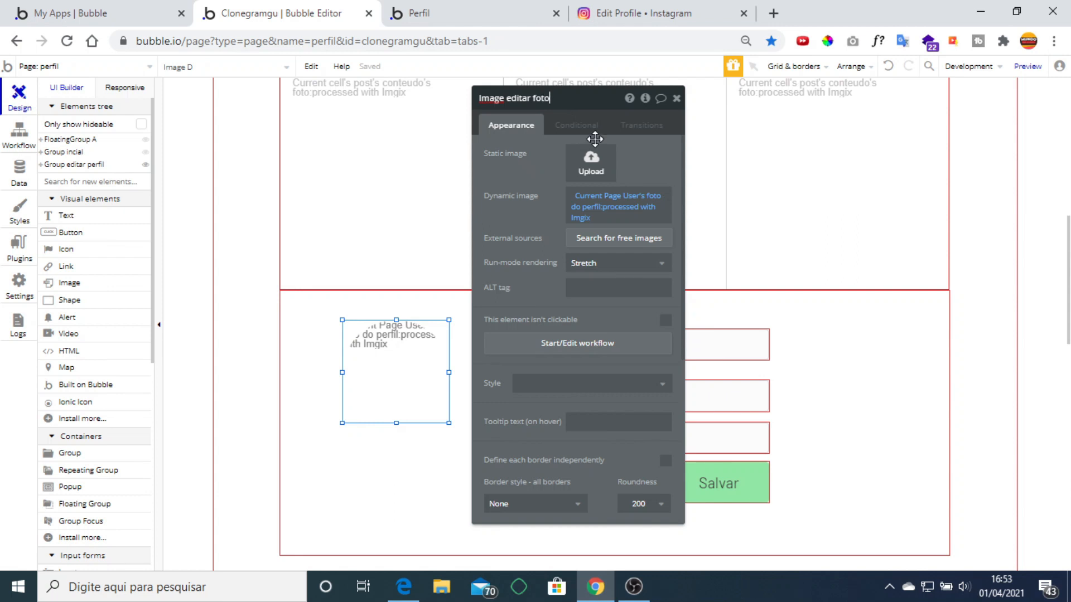
key(Return)
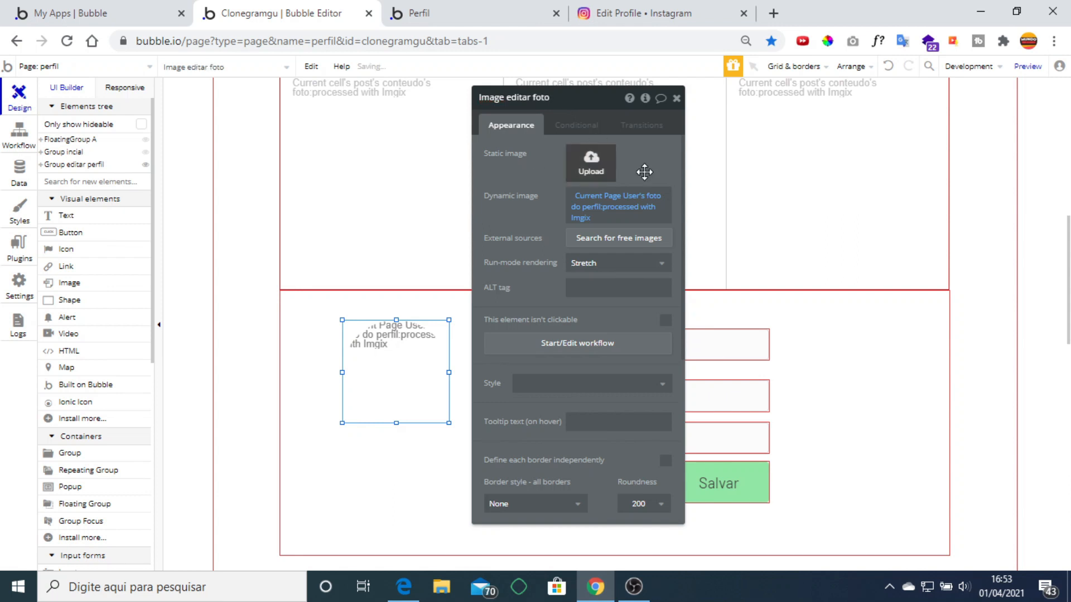
click(675, 100)
key(Delete)
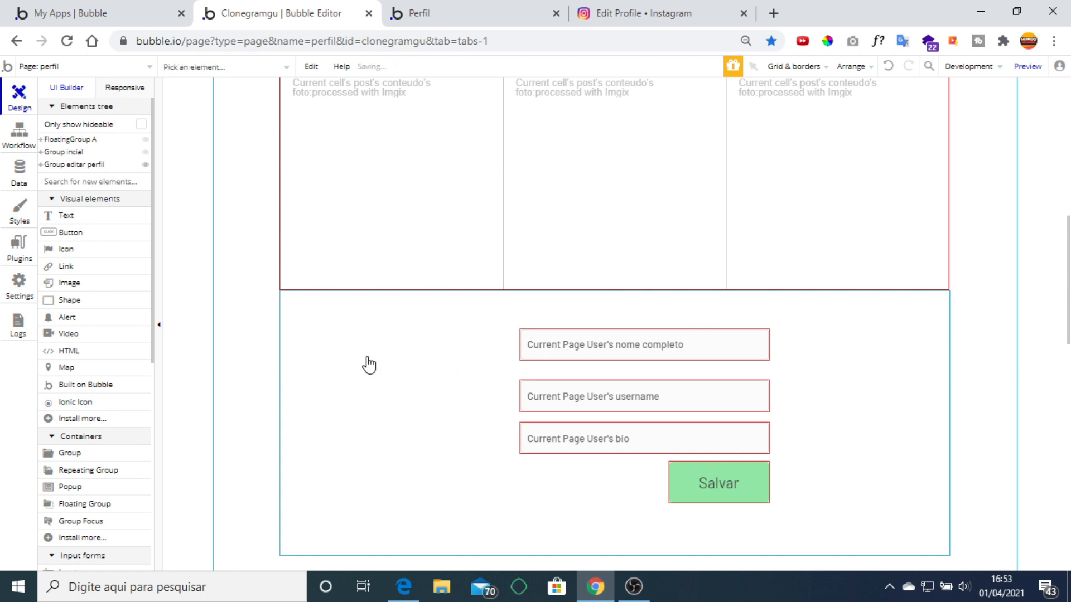
Draw a picture uploader, remove its style, and make it a 200×200 circle with roundness 100.
scroll(111, 385, down, 6)
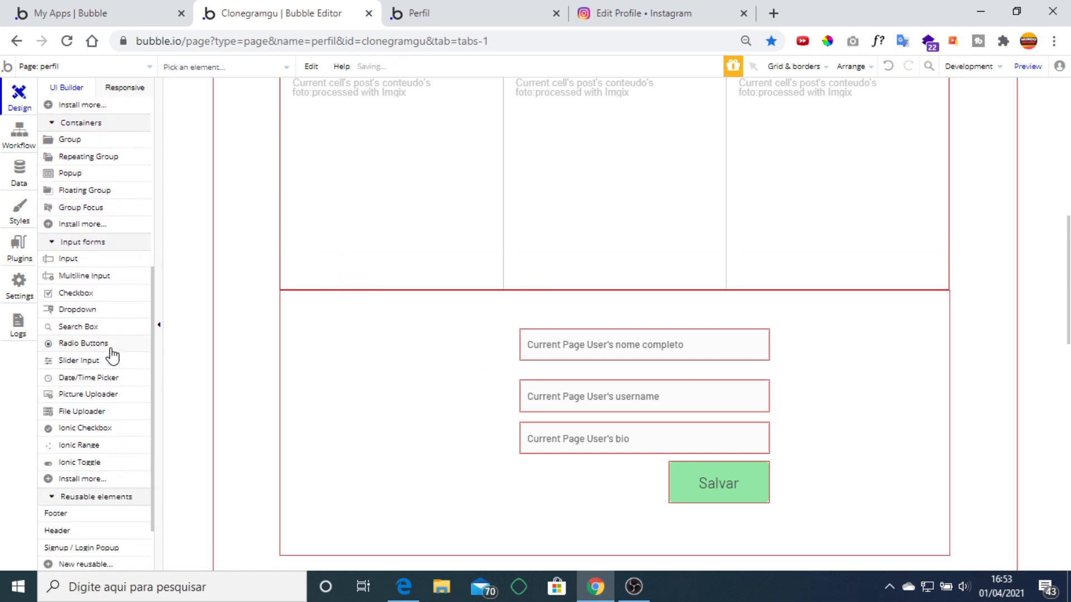
click(99, 395)
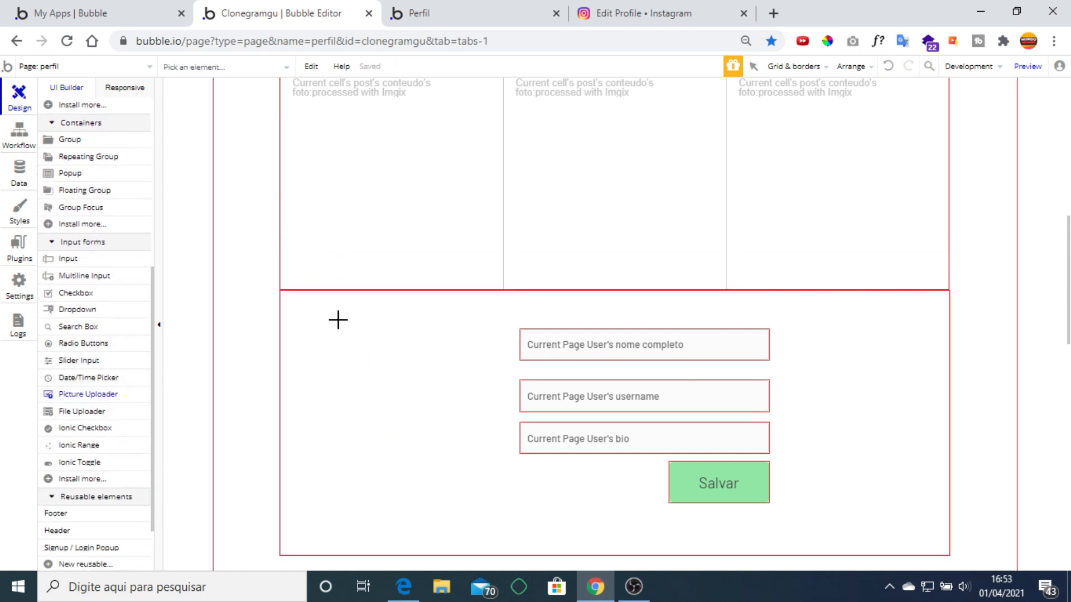
drag(338, 320, 474, 447)
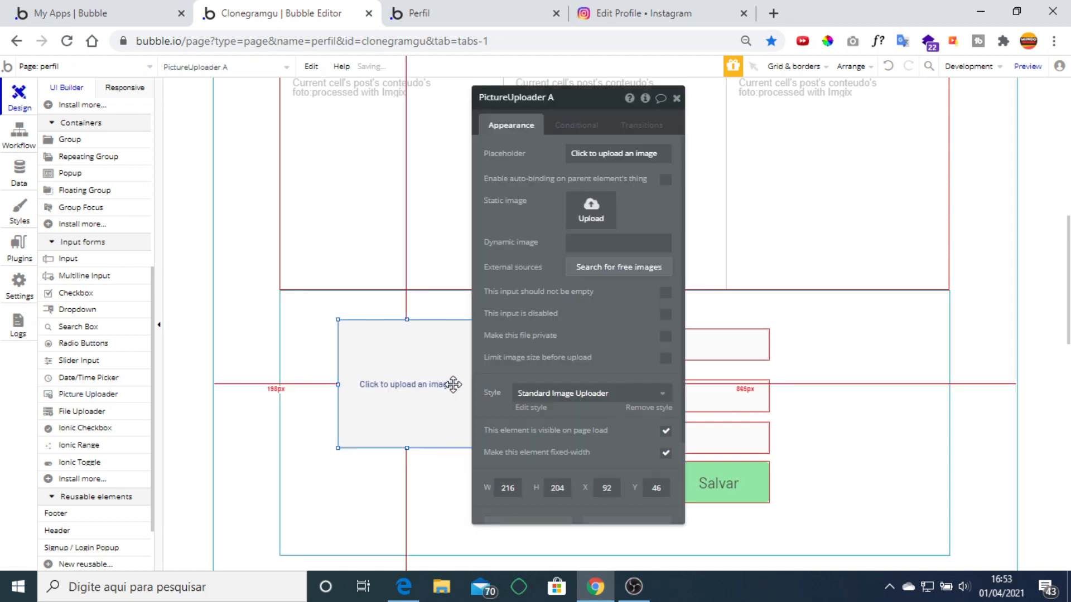
click(643, 408)
scroll(637, 301, down, 5)
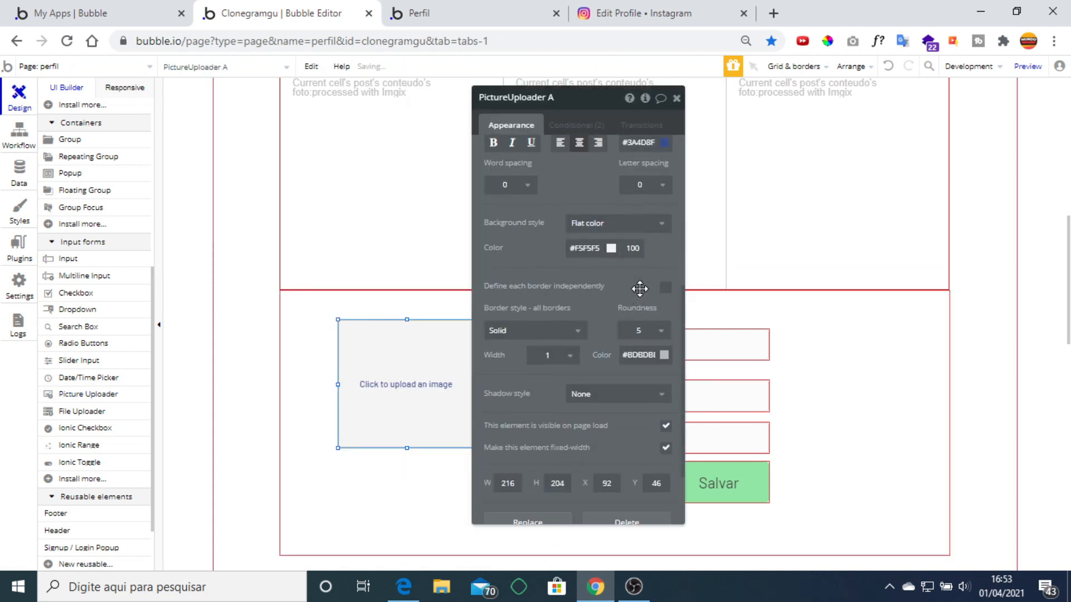
click(641, 333)
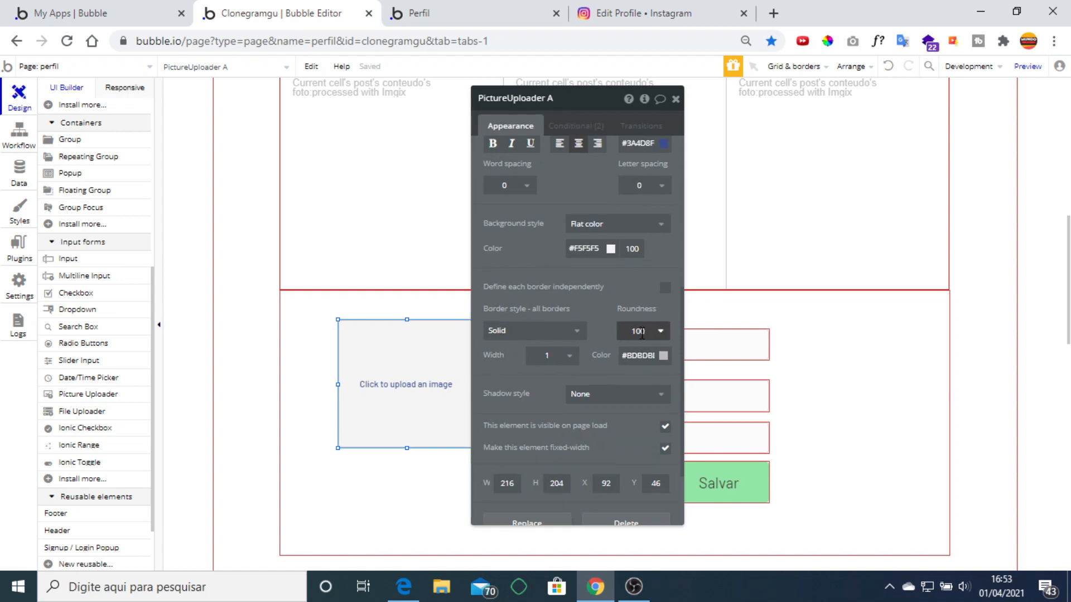
click(645, 332)
drag(645, 331, 632, 331)
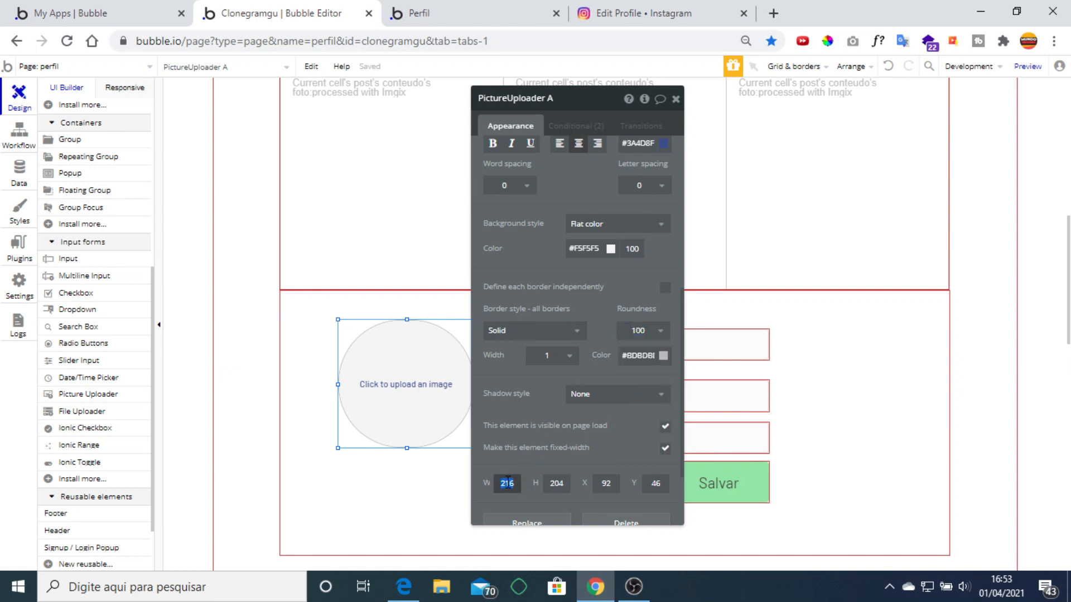
text(200)
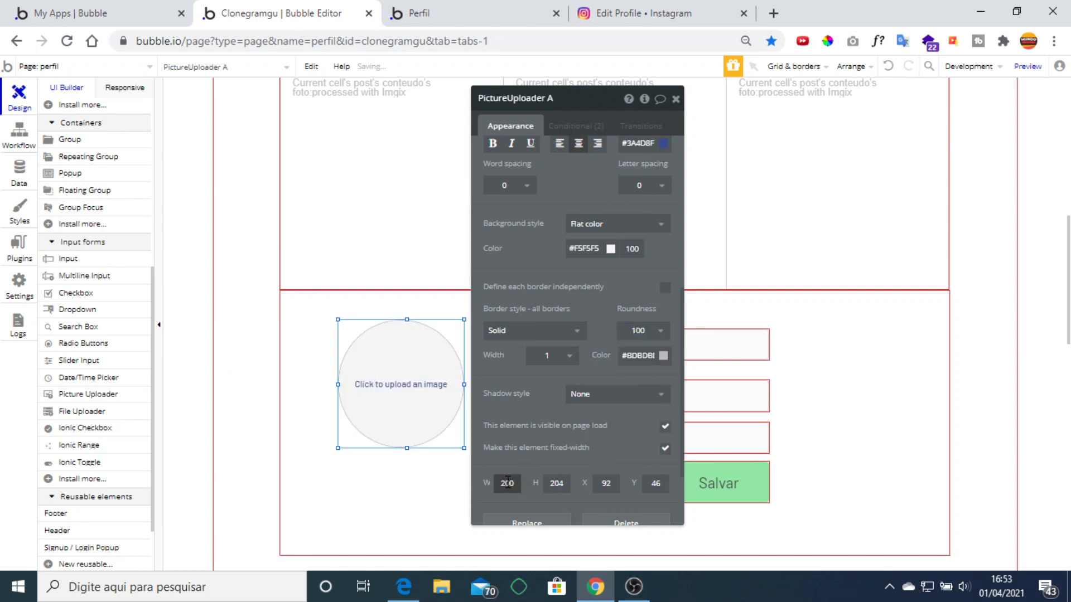
click(553, 483)
text(200)
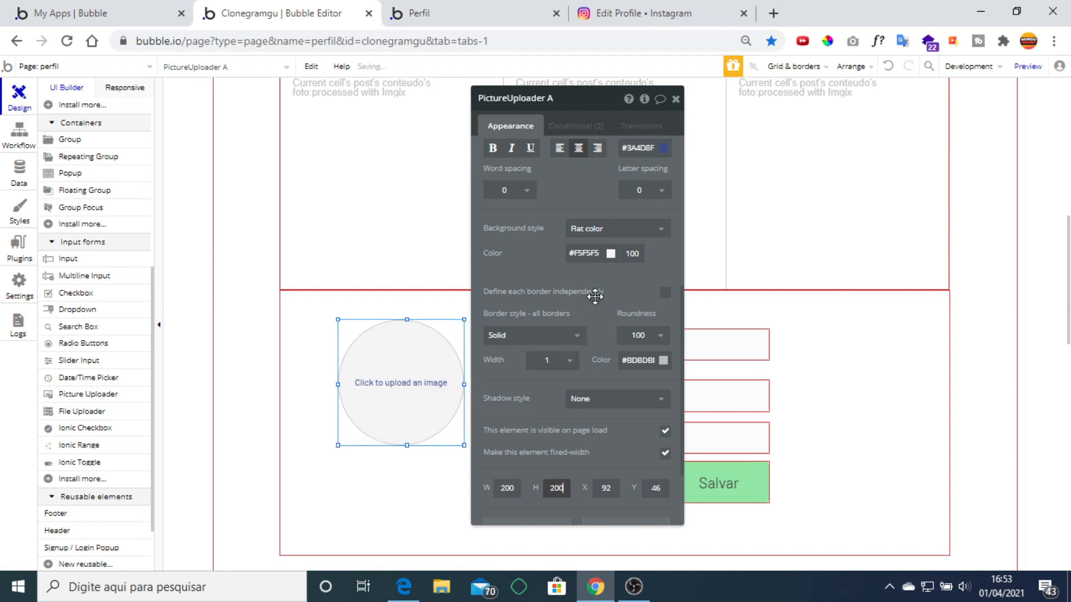
Give the uploader placeholder 'foto do perfil' and the image Current Page User's foto do perfil, Imgix-processed.
scroll(593, 294, up, 5)
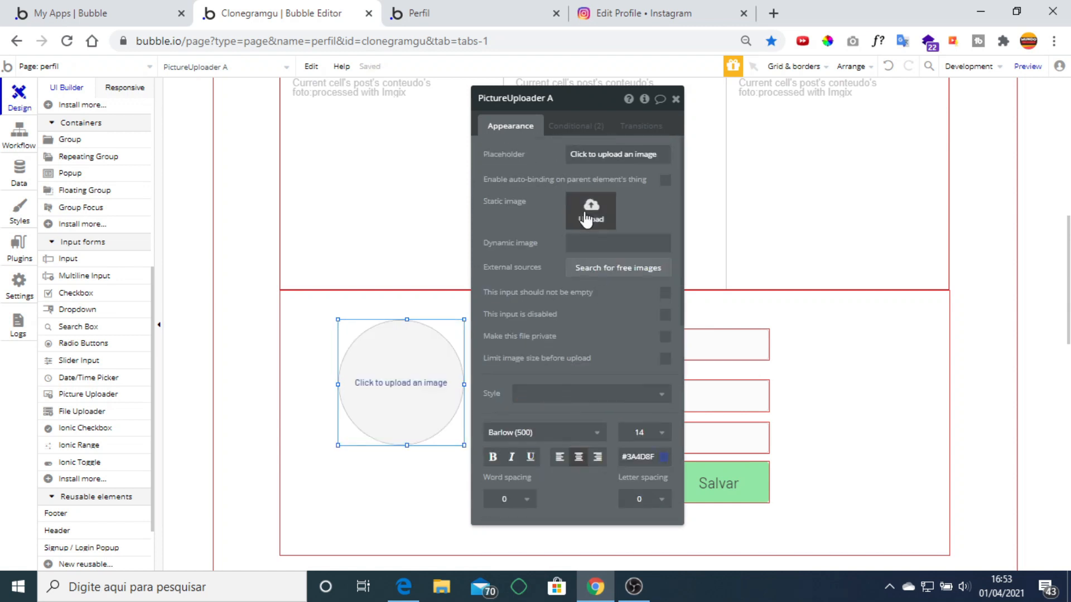
click(594, 157)
text(foto de perfil)
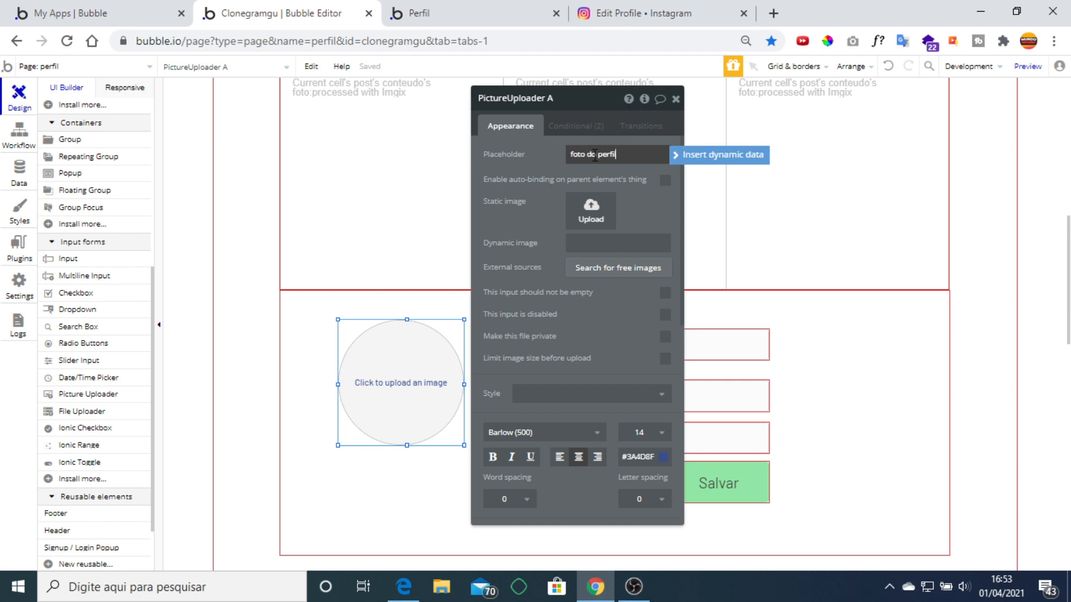
text( do perfil)
click(600, 241)
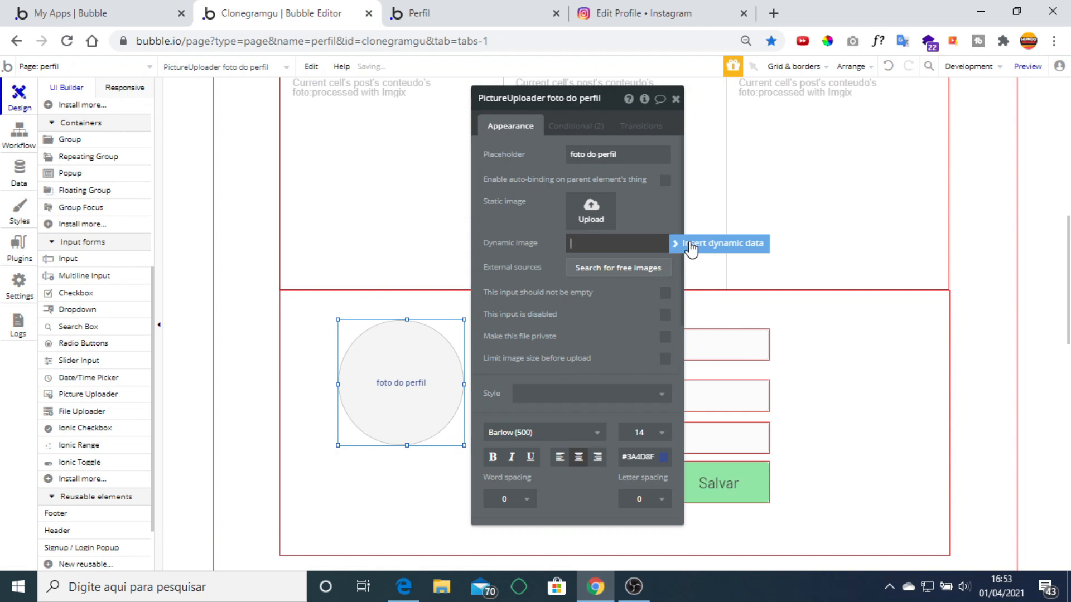
click(691, 245)
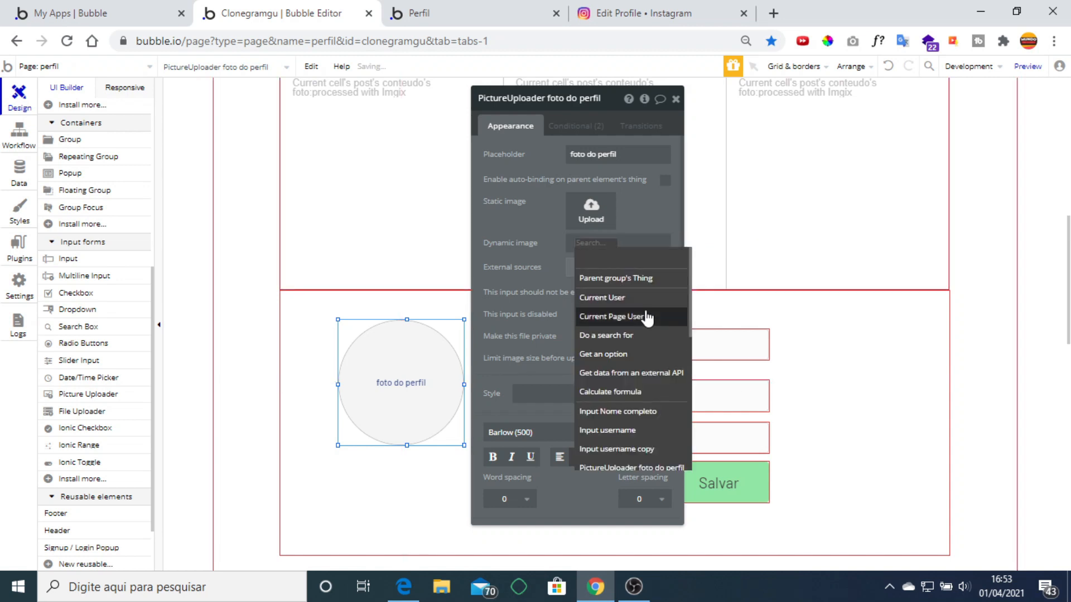
click(617, 316)
click(631, 287)
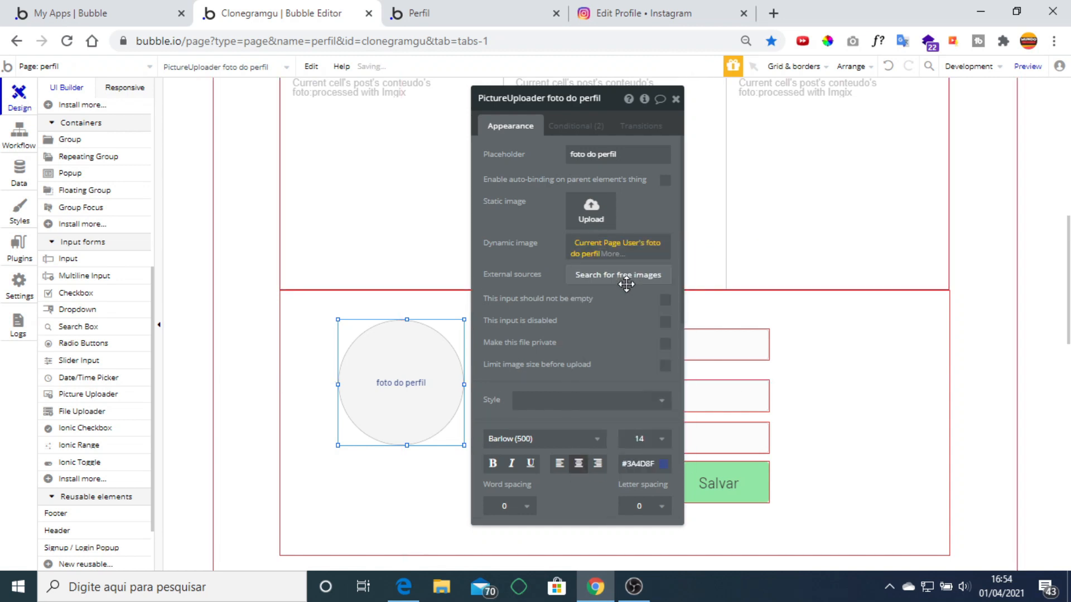
click(607, 255)
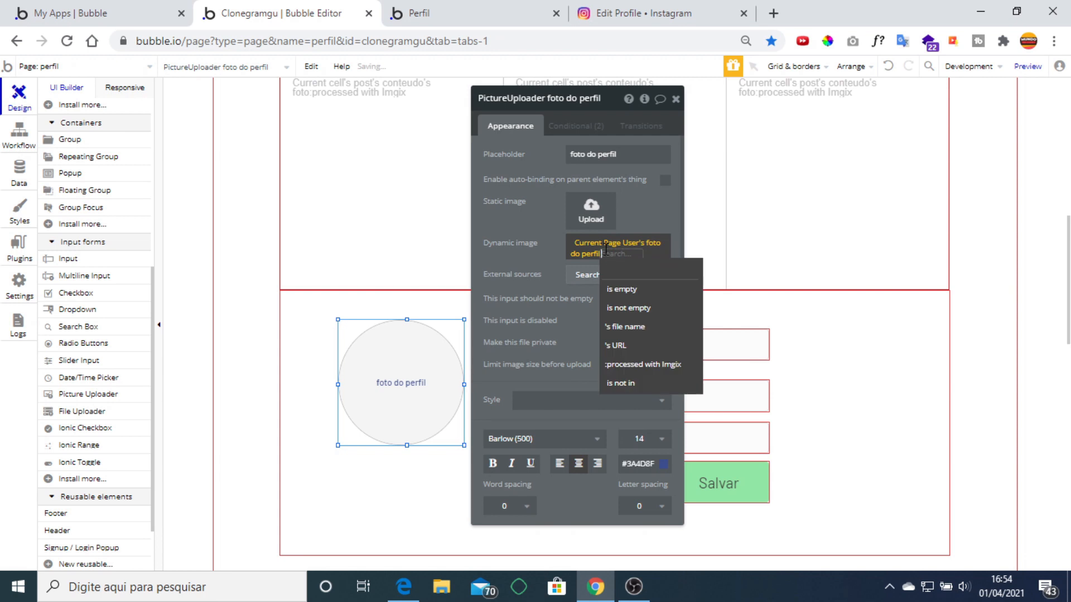
click(660, 365)
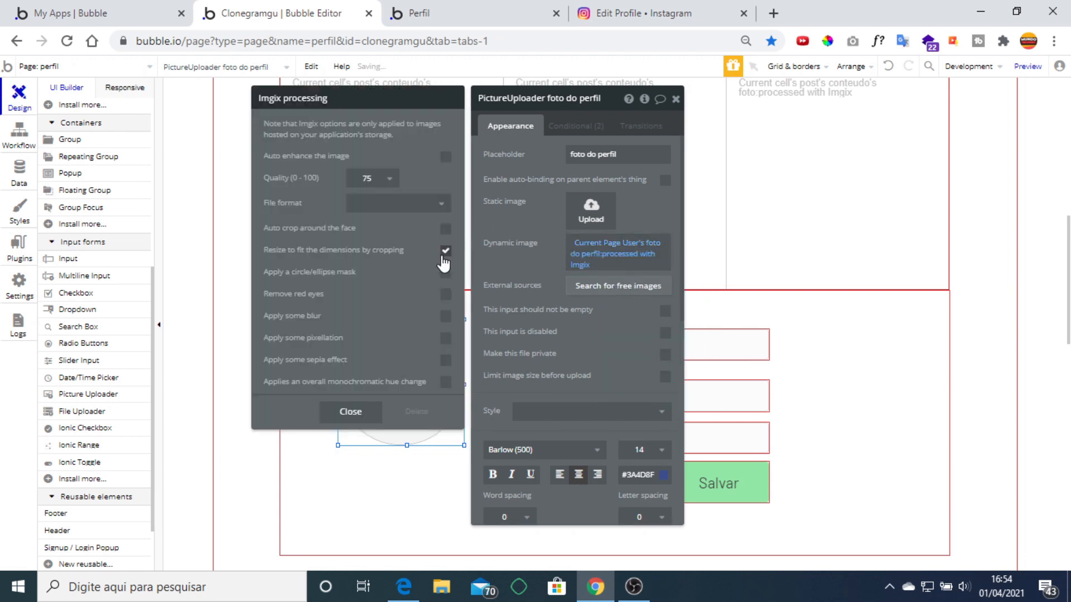
click(540, 232)
click(676, 100)
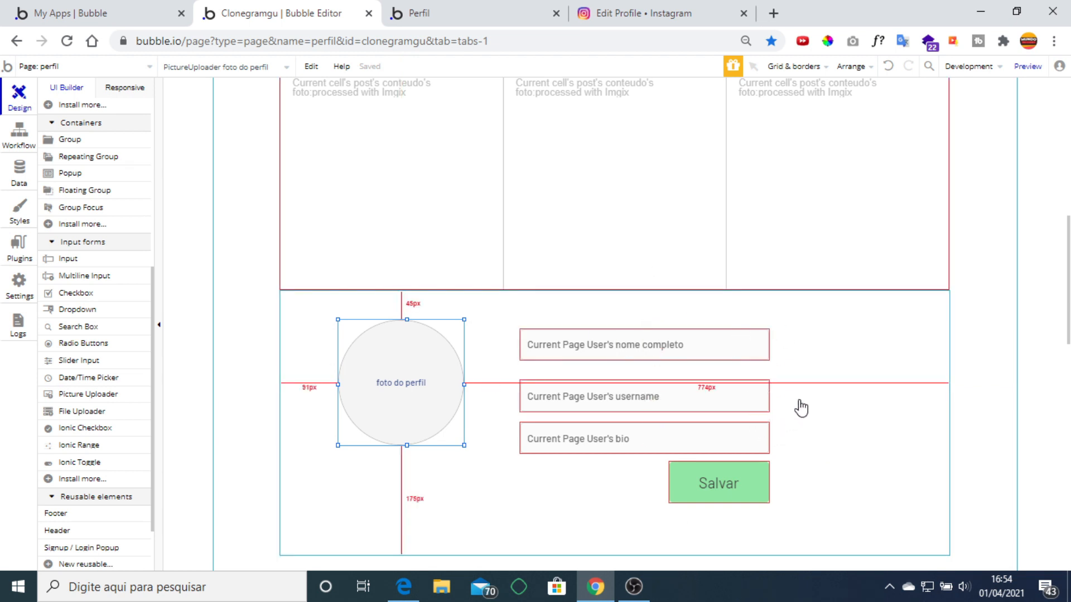
click(822, 392)
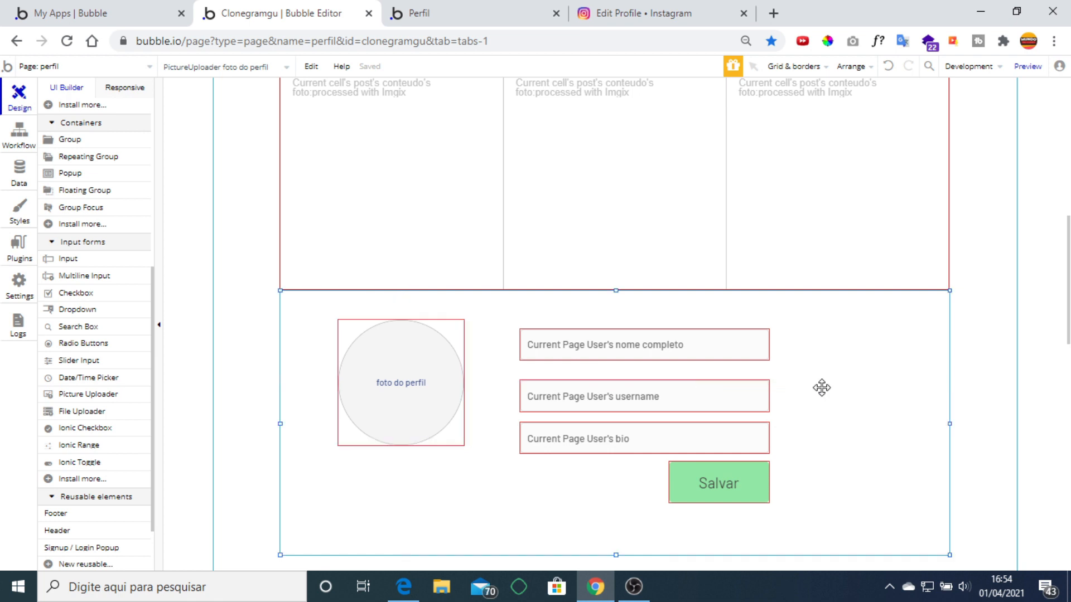
click(735, 477)
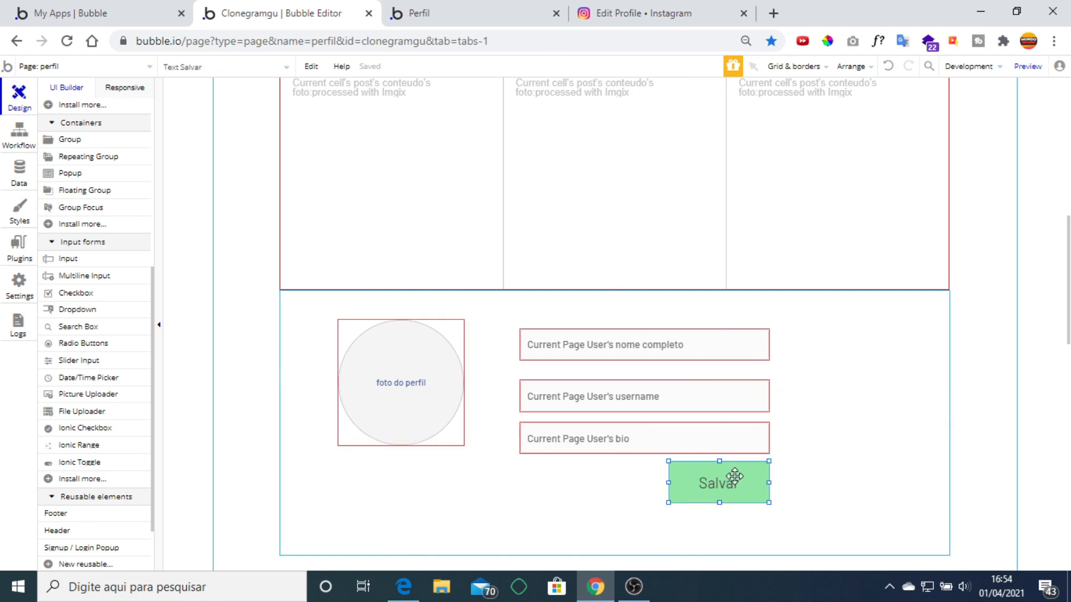
Start a Salvar click workflow with a 'Make changes to thing' action.
double_click(735, 477)
click(574, 357)
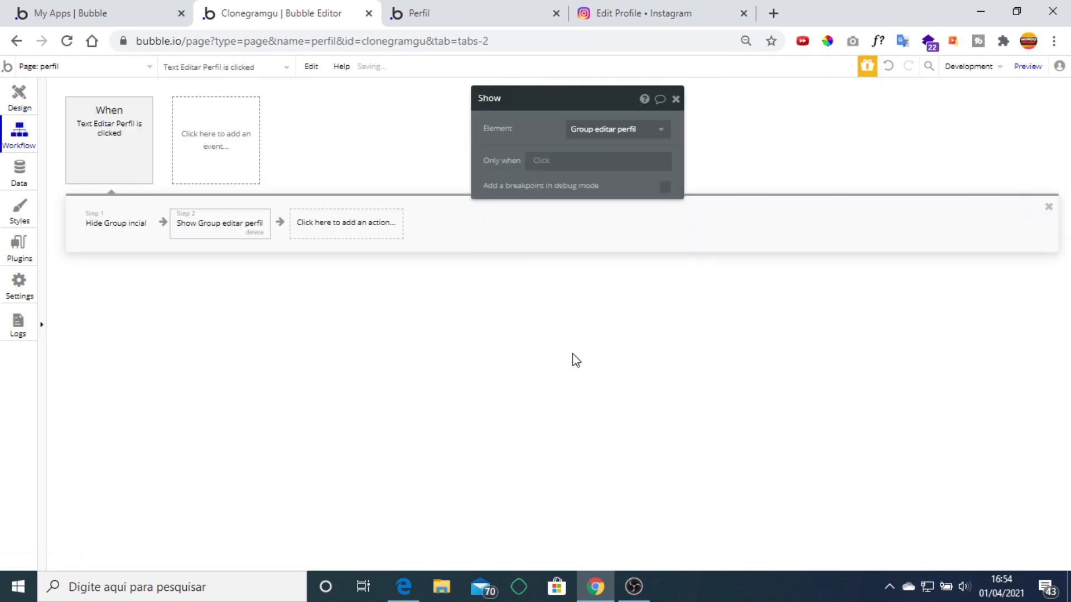
click(162, 221)
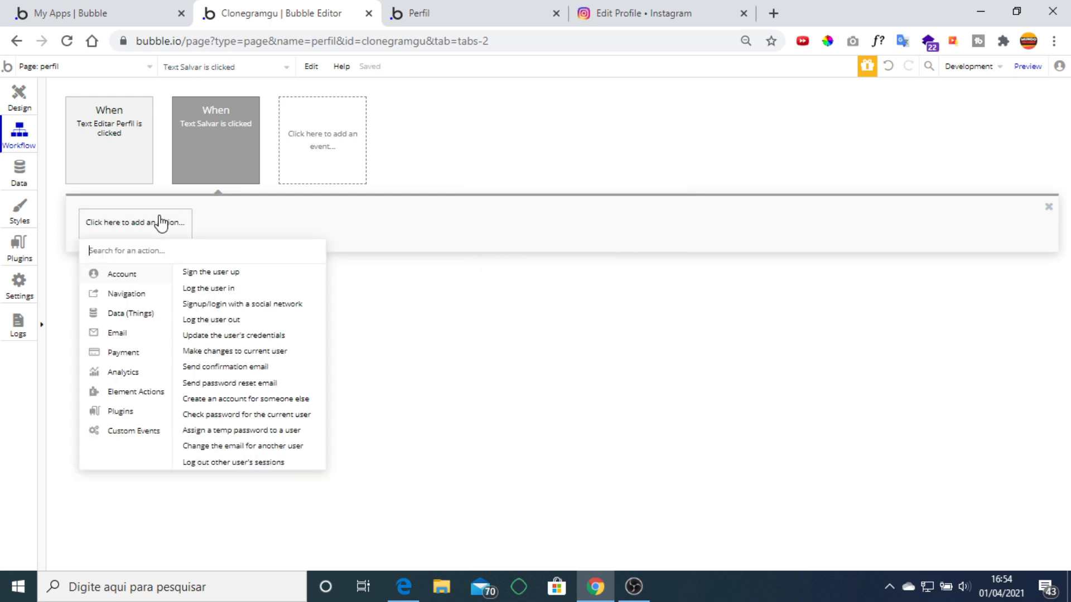
mouse_move(138, 313)
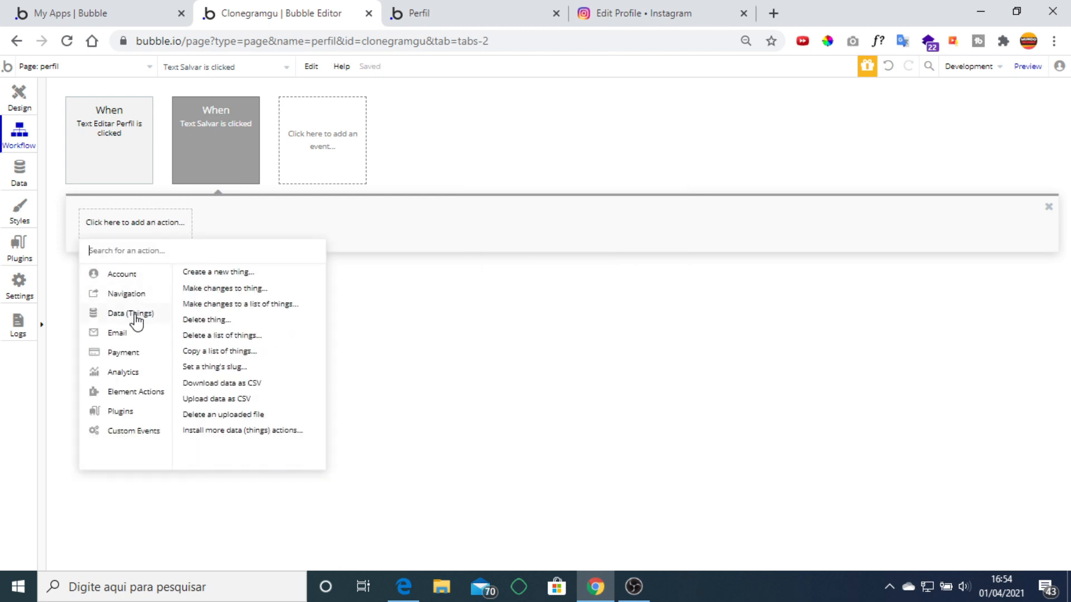
click(228, 291)
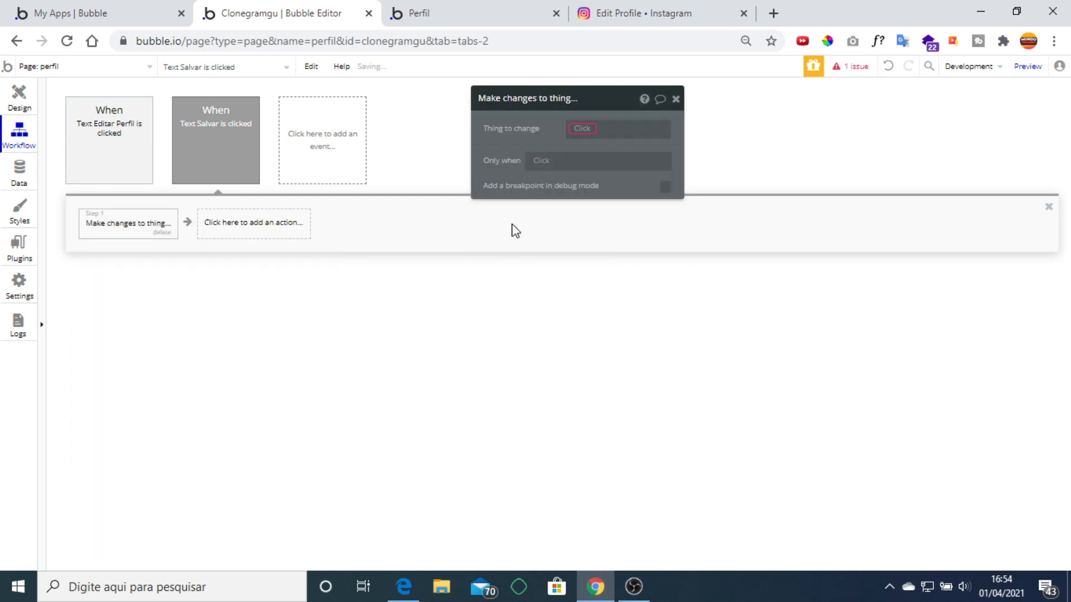
Set the thing to change to Current Page User and add the bio field.
click(579, 128)
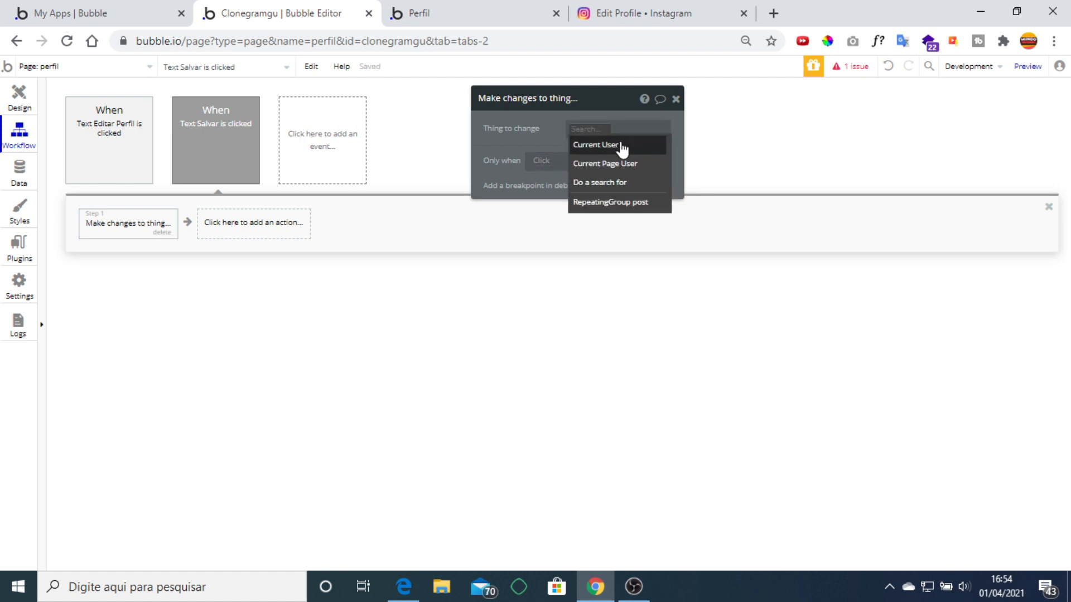
mouse_move(622, 149)
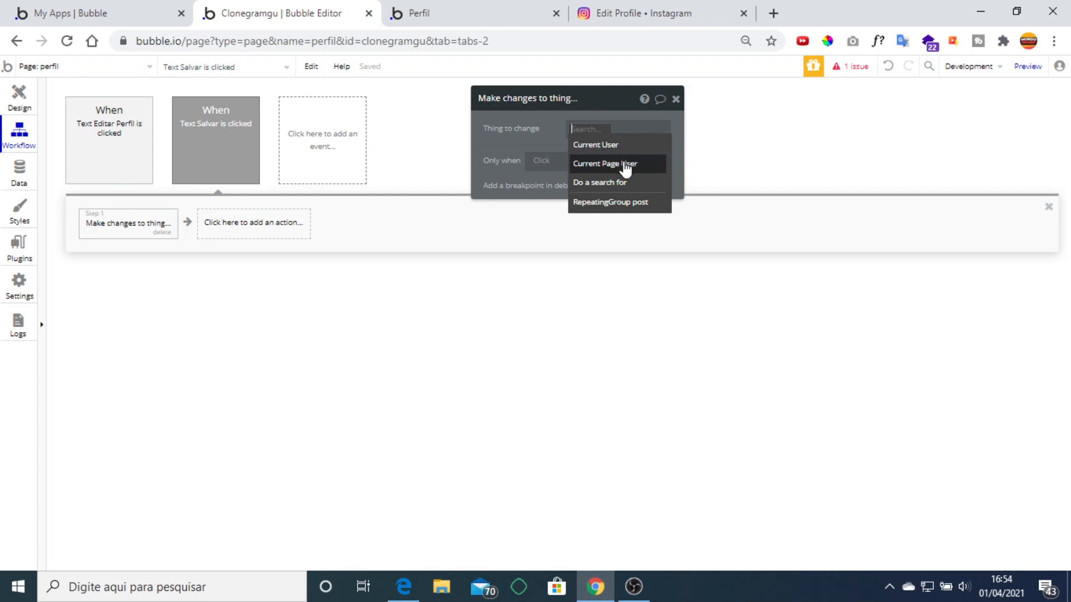
click(624, 164)
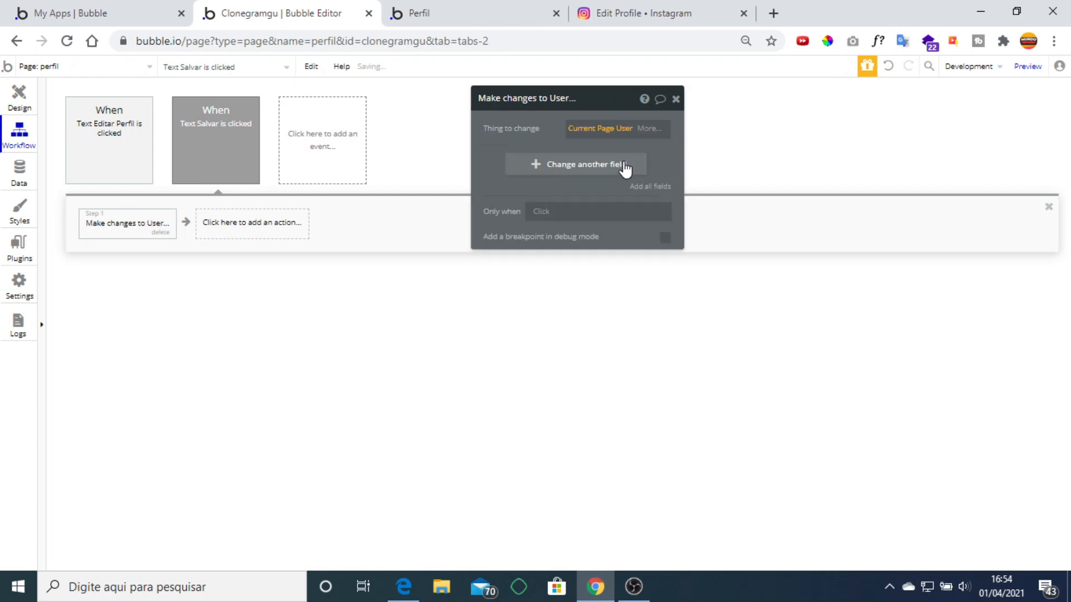
click(625, 166)
click(502, 159)
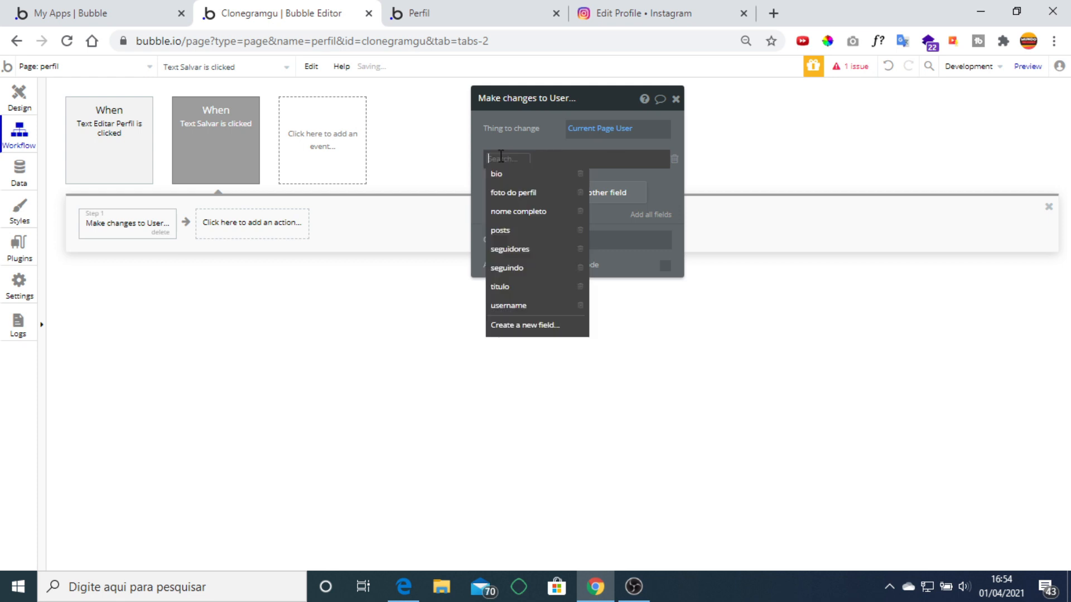
click(505, 174)
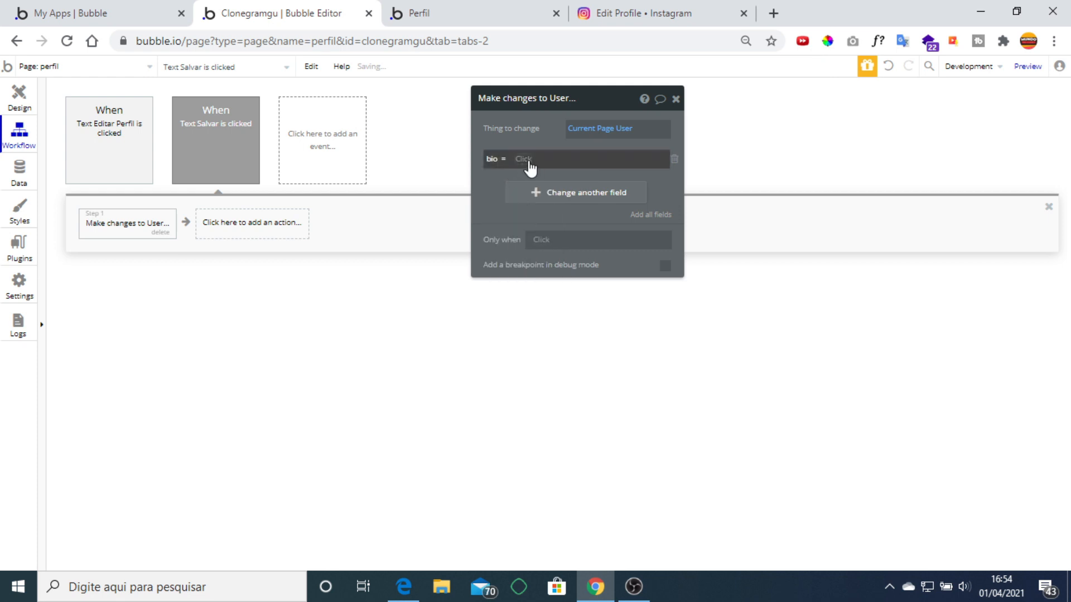
click(526, 159)
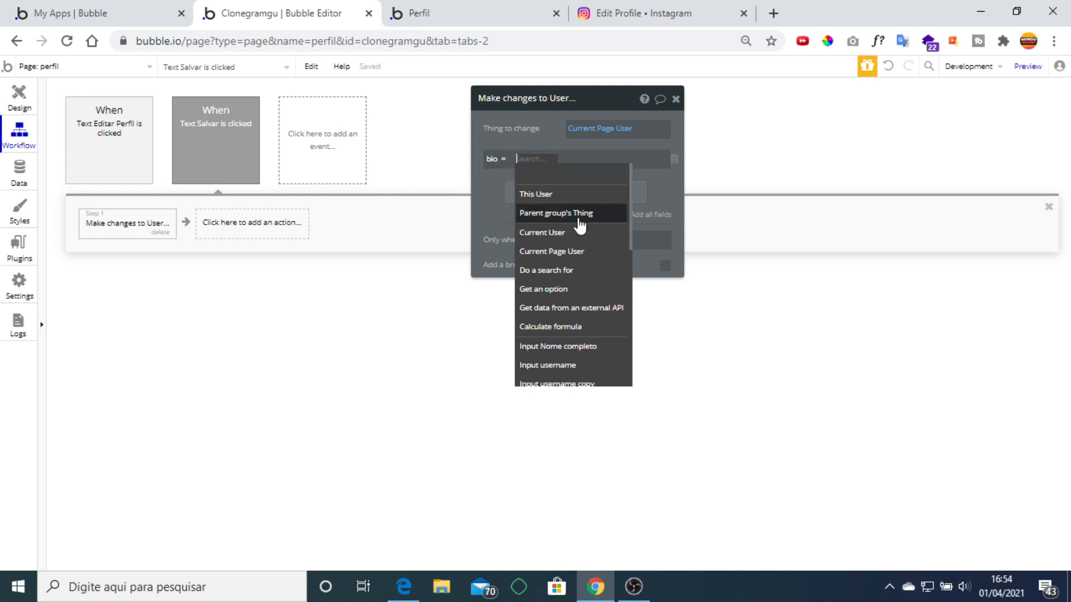
scroll(595, 330, down, 1)
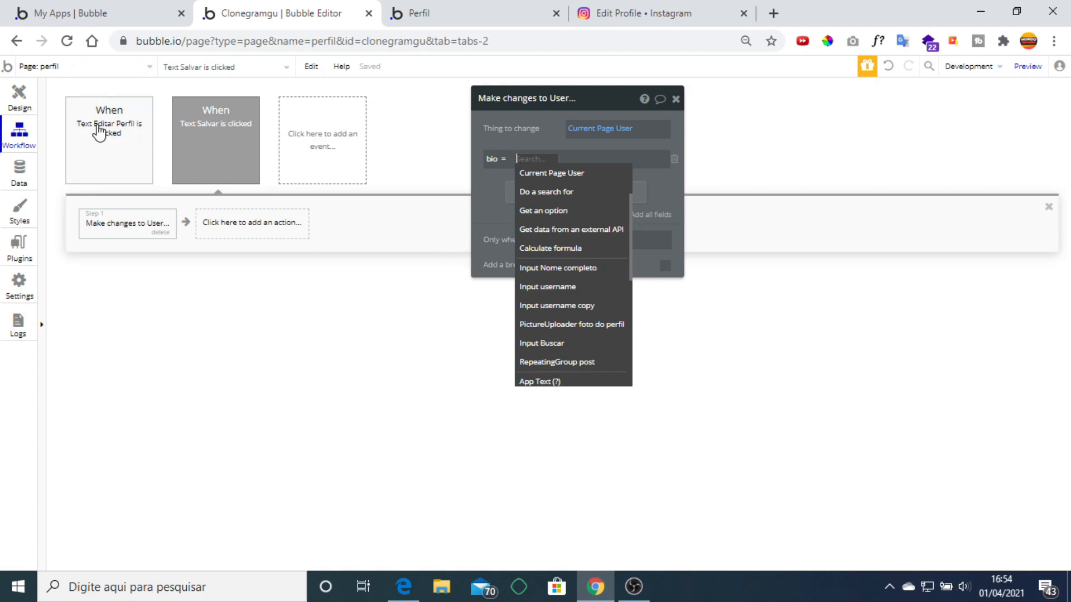
click(21, 96)
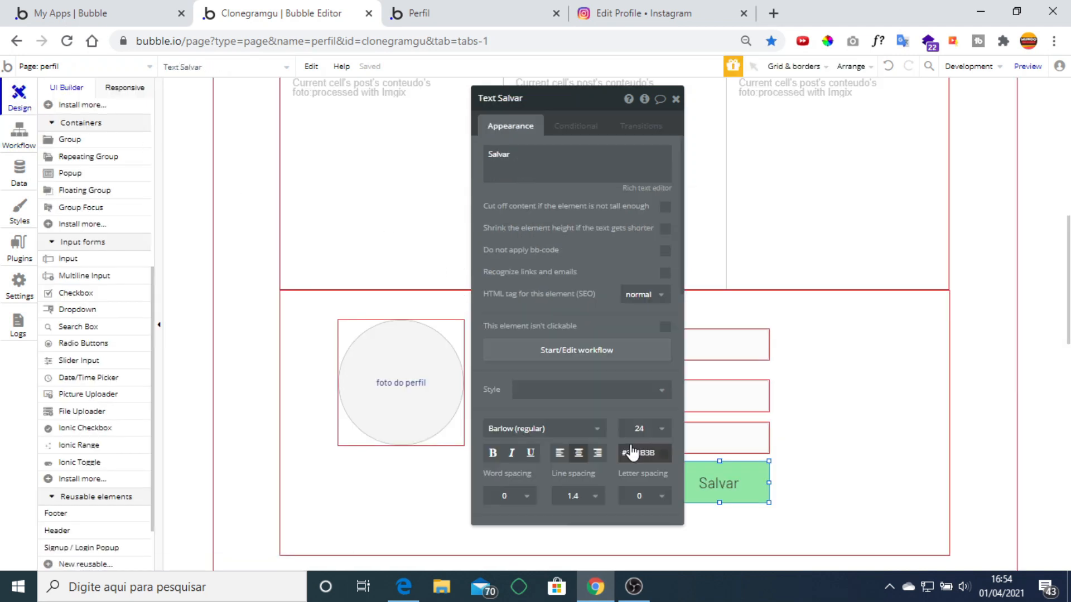
Rename the copied input to 'Input bio' and reopen the Salvar workflow's Make changes to User step.
click(712, 442)
click(580, 103)
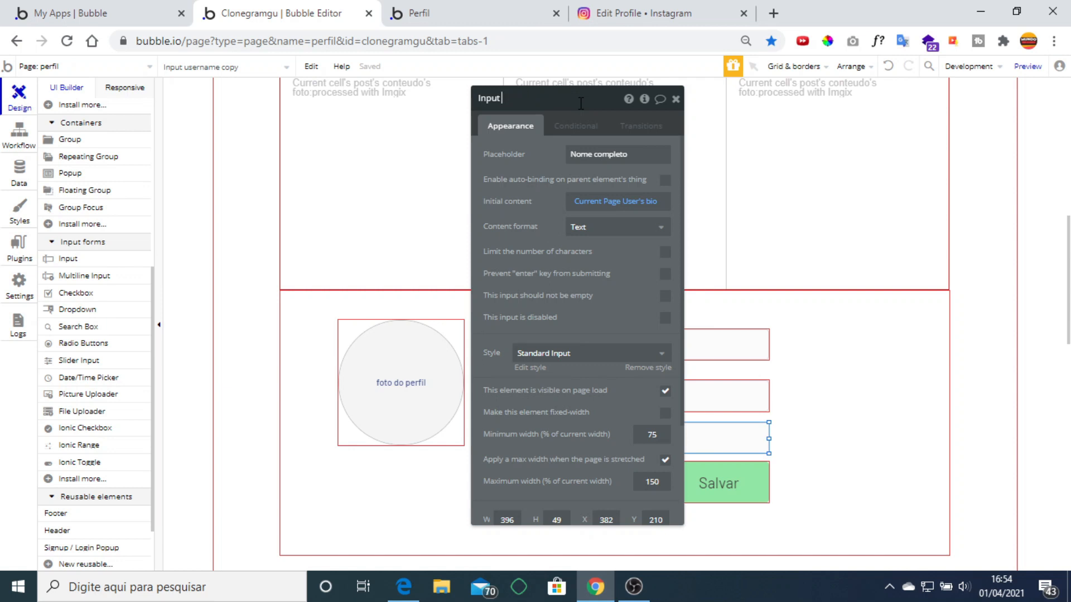
text(bio)
key(Return)
click(19, 146)
click(127, 223)
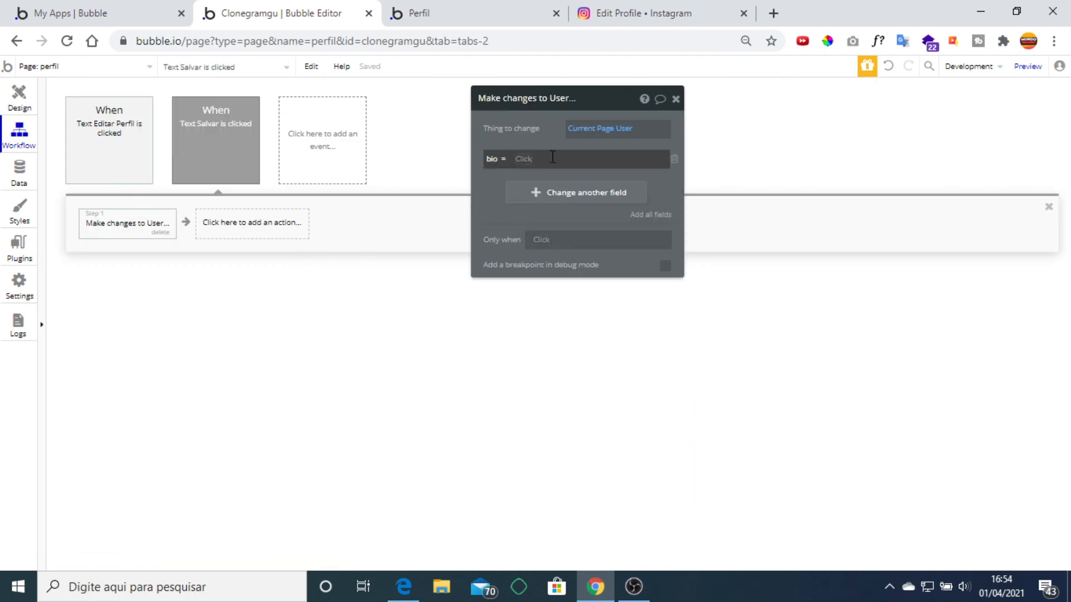
Set bio from Input bio's value and username from Input username's value.
click(524, 162)
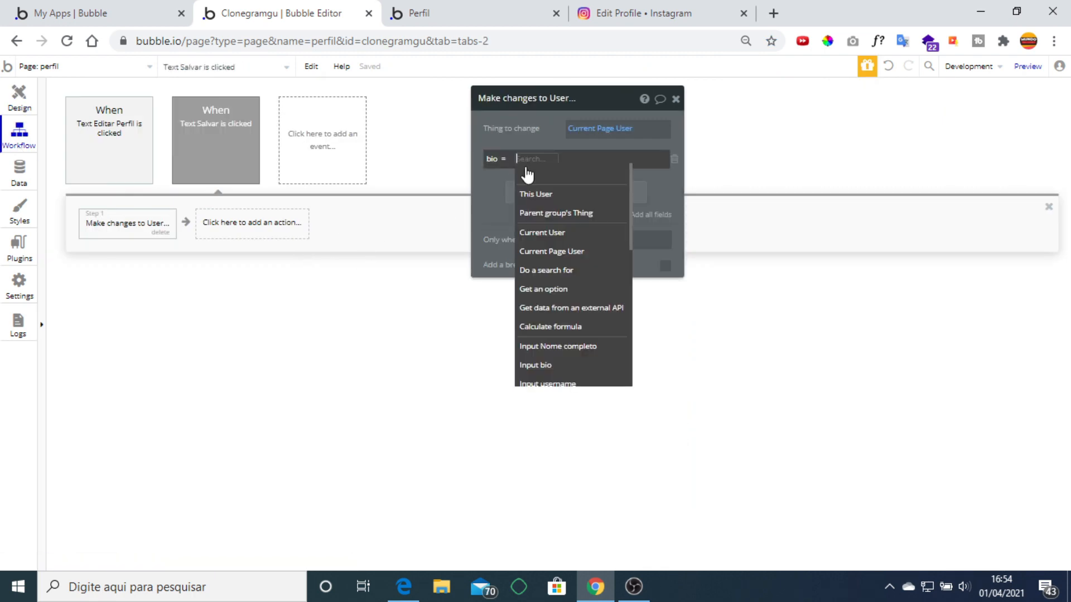
click(576, 365)
click(584, 175)
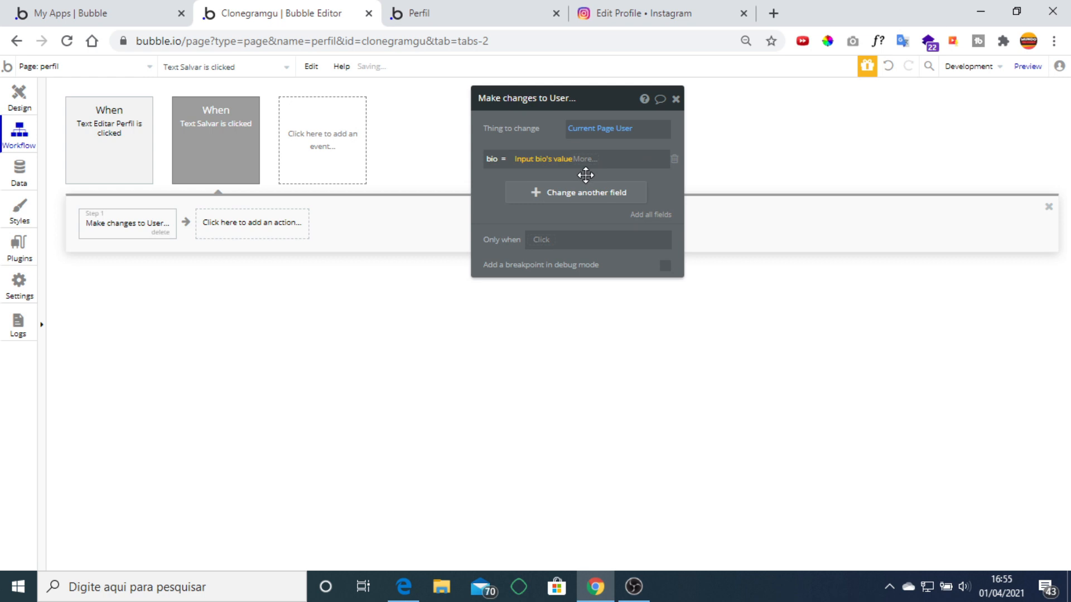
click(535, 193)
click(489, 189)
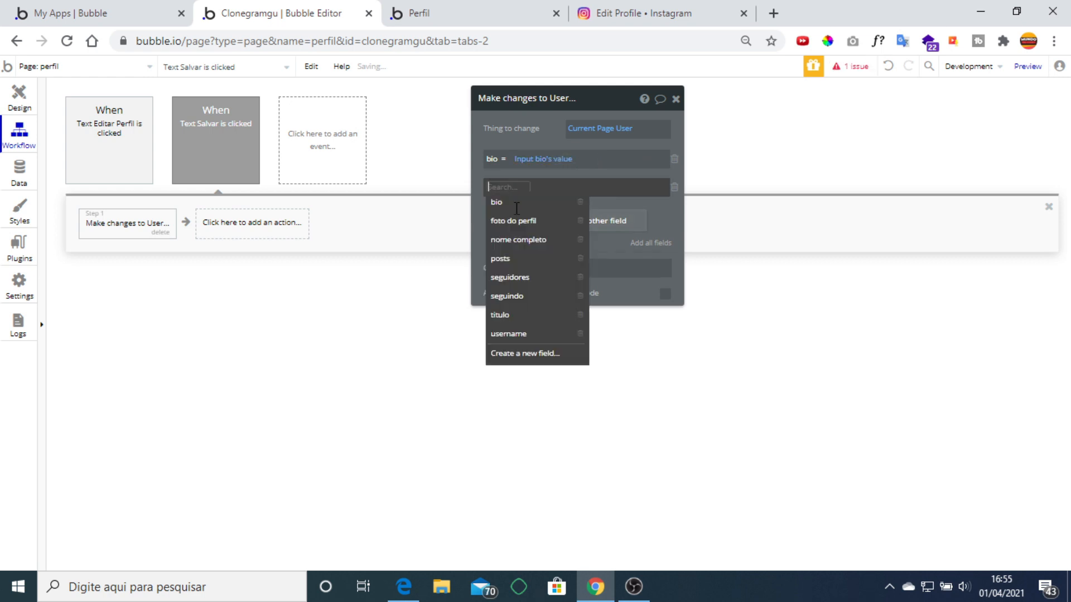
click(521, 334)
click(549, 187)
scroll(611, 334, down, 2)
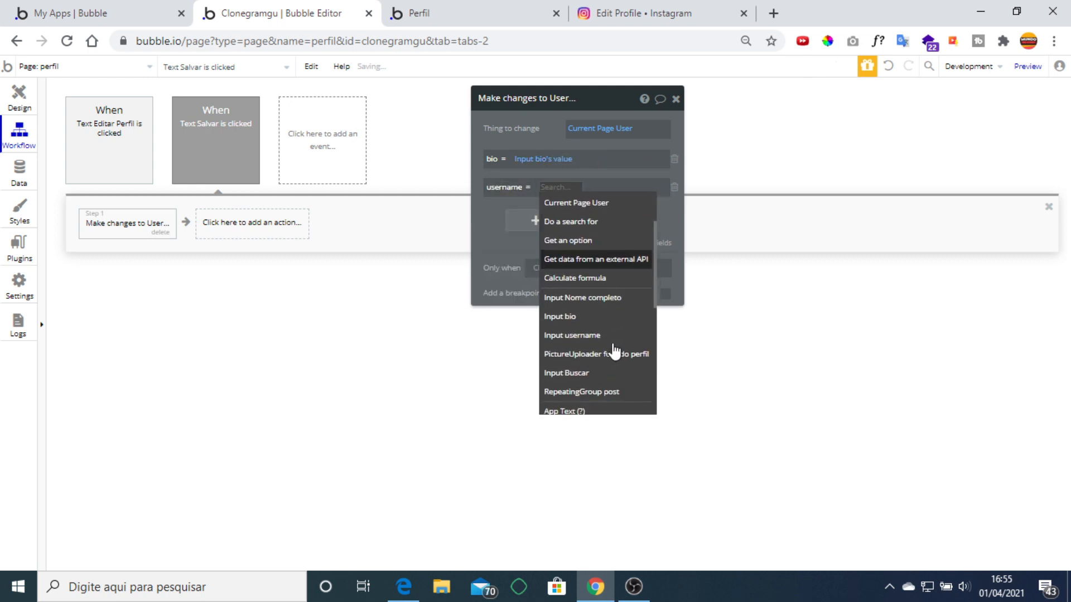
click(622, 341)
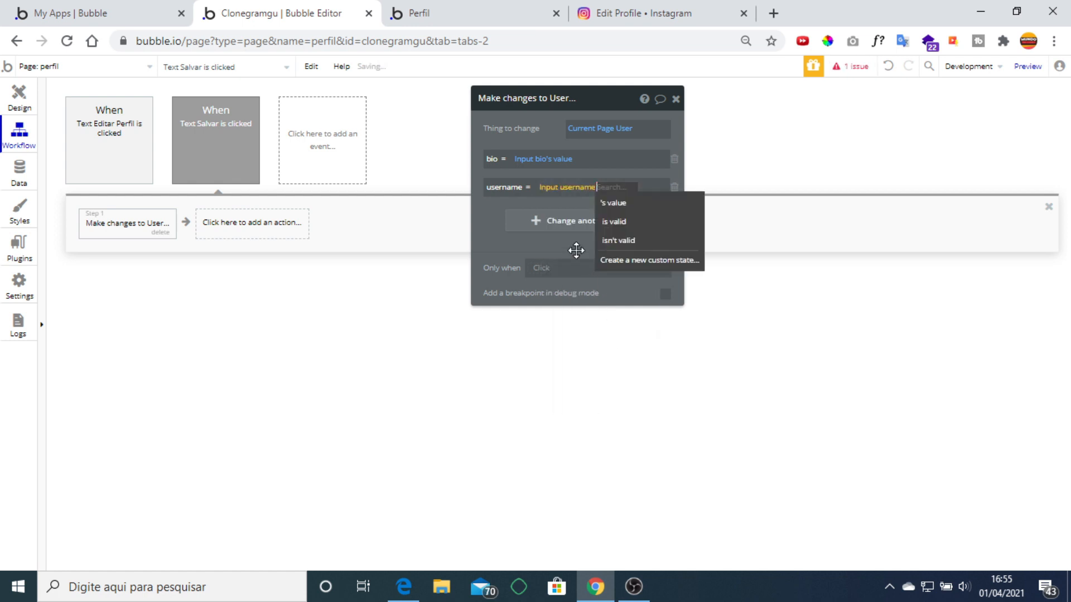
click(611, 204)
Set nome completo from Input Nome completo and foto do perfil from the PictureUploader's value.
click(542, 225)
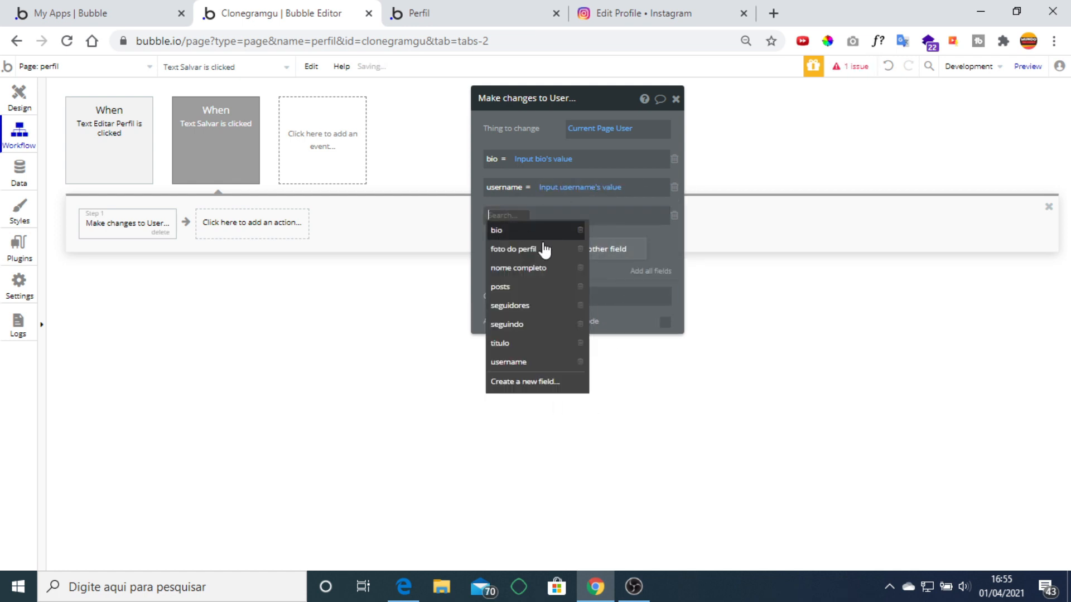
click(544, 268)
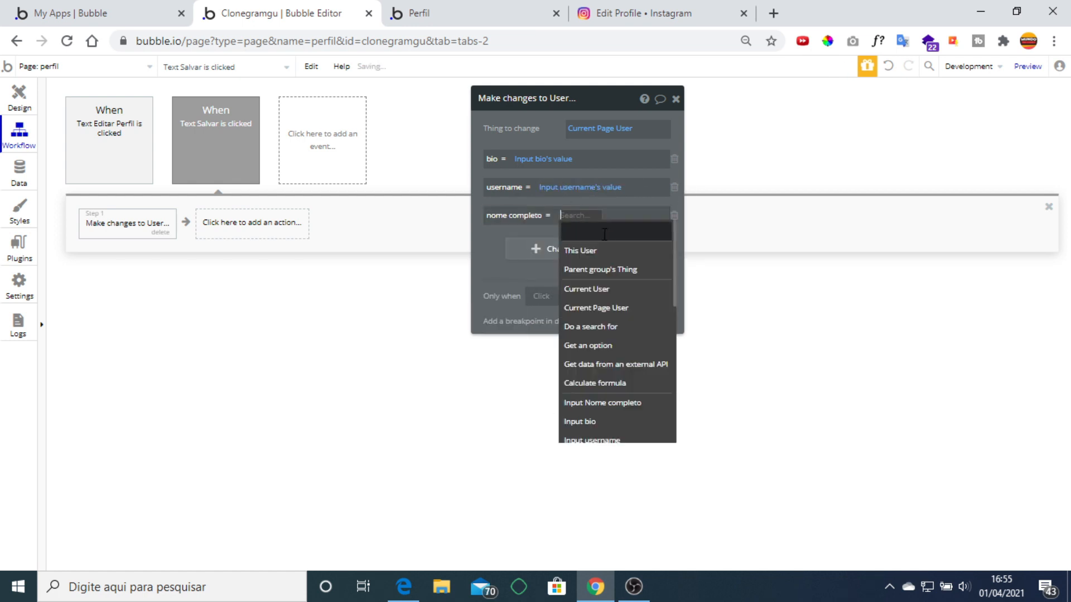
click(640, 404)
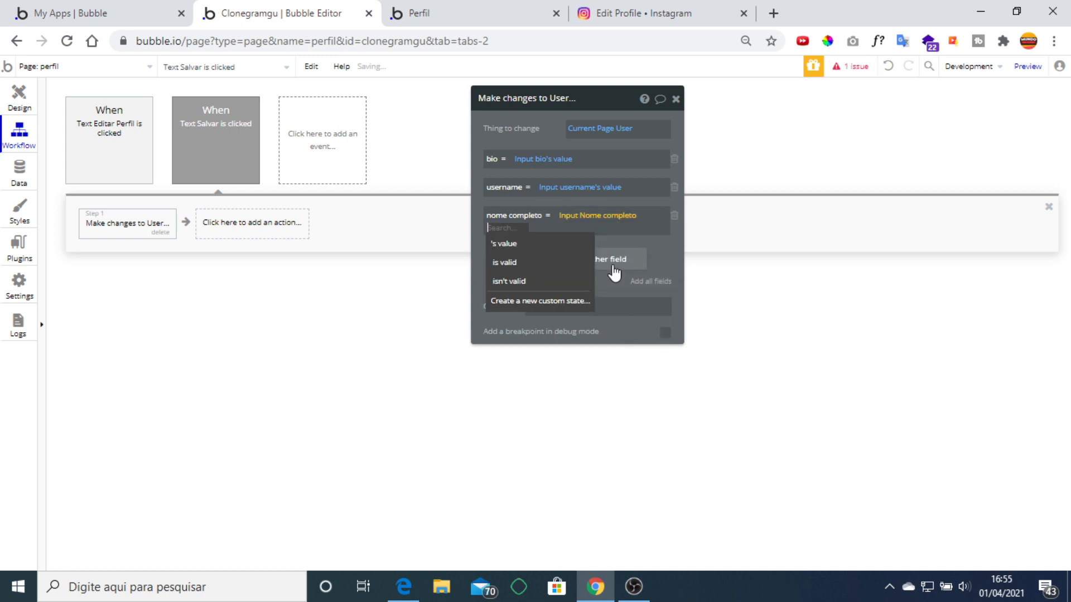
click(538, 242)
click(531, 262)
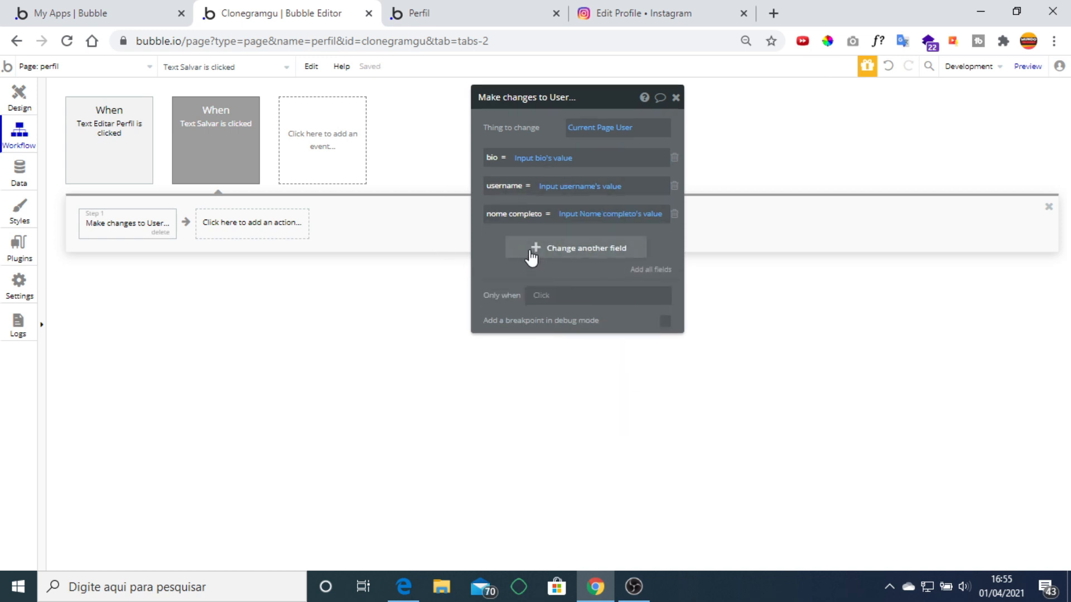
click(531, 256)
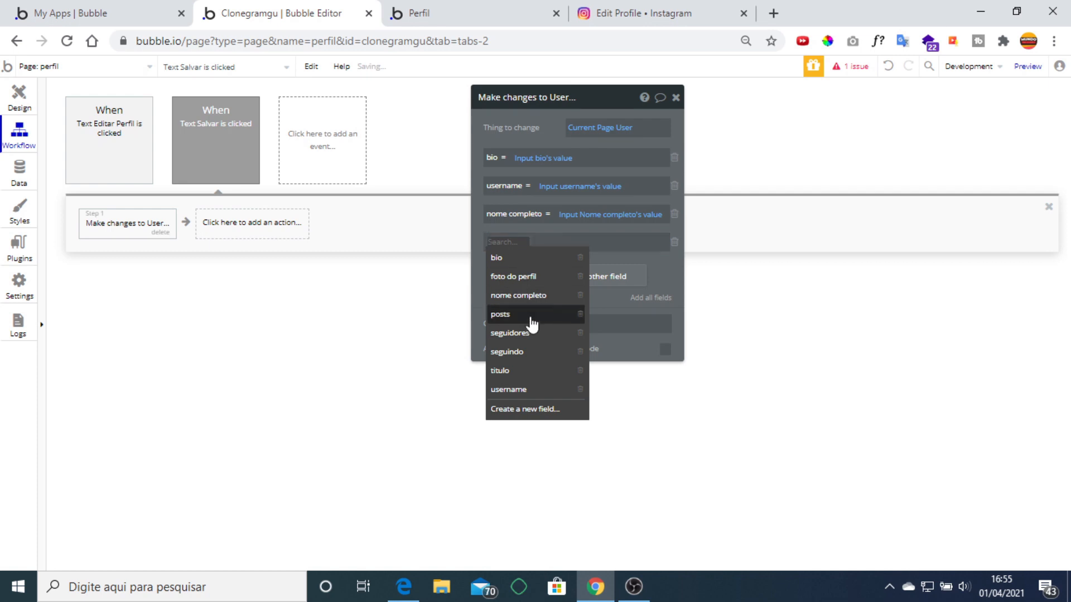
click(521, 276)
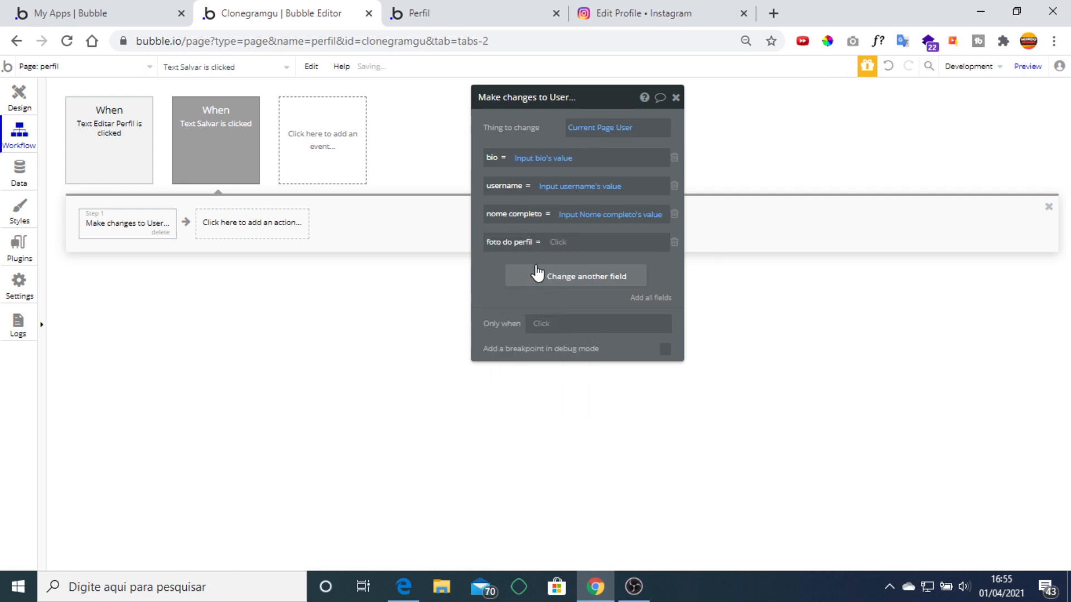
click(560, 244)
scroll(617, 363, down, 1)
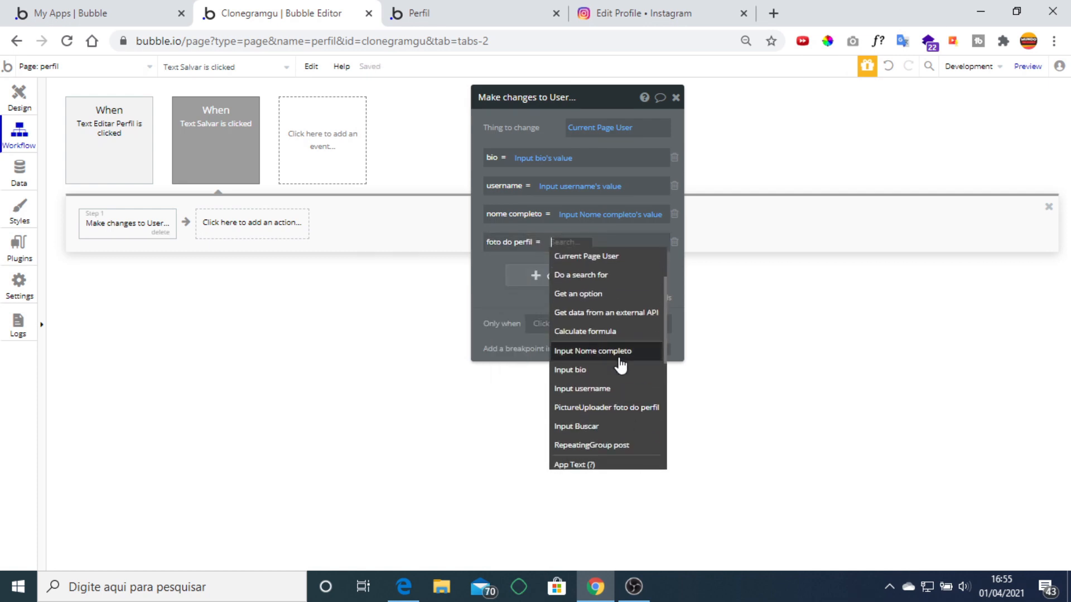
click(634, 415)
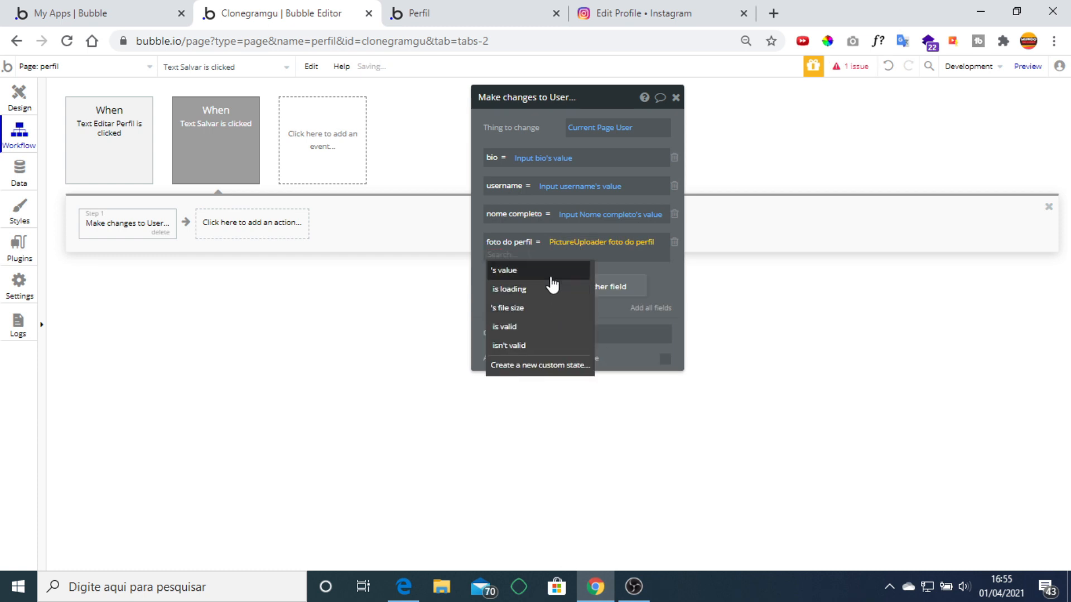
click(548, 272)
click(504, 296)
click(675, 98)
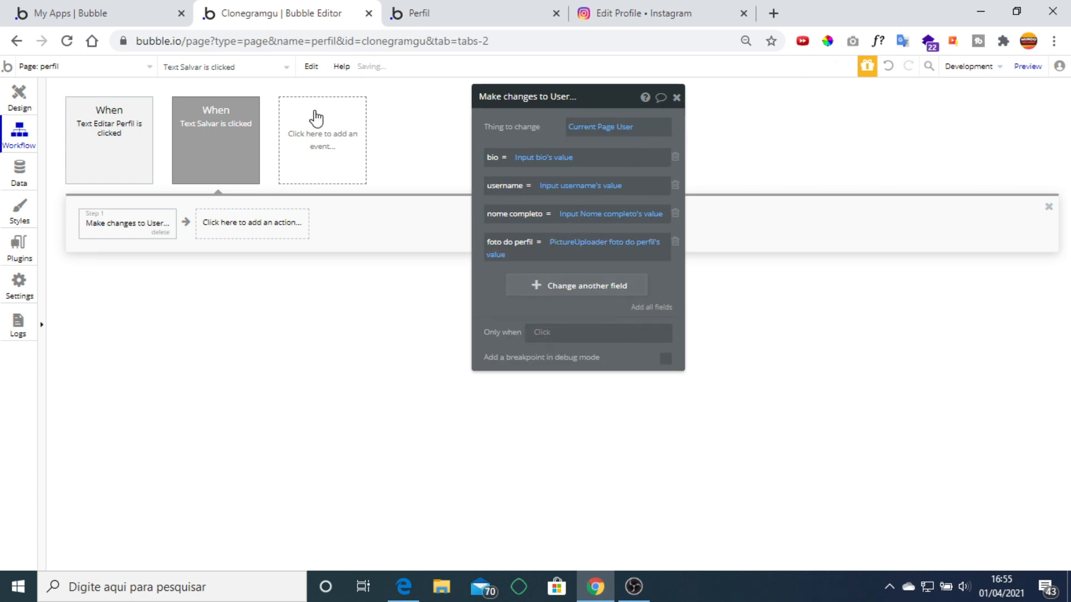
click(677, 99)
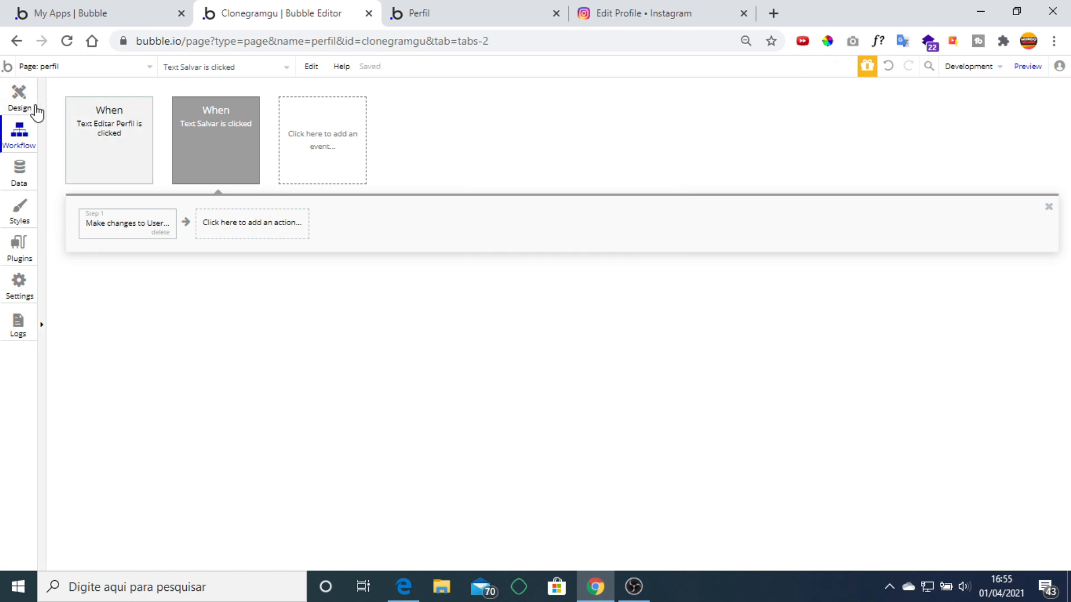
Look over the Input bio element's properties in the design view.
click(19, 97)
click(725, 438)
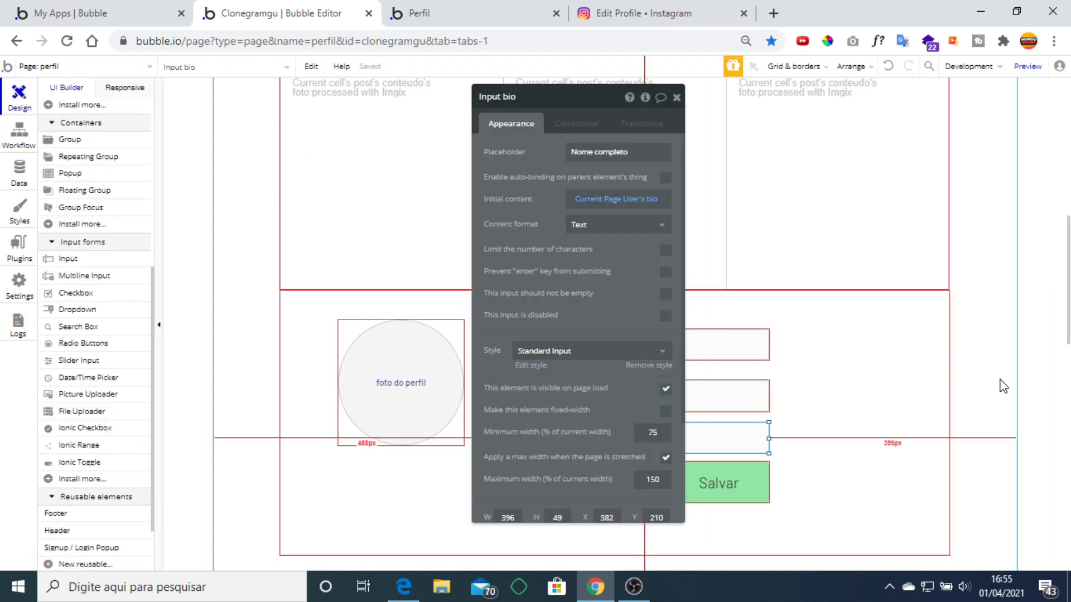
click(676, 97)
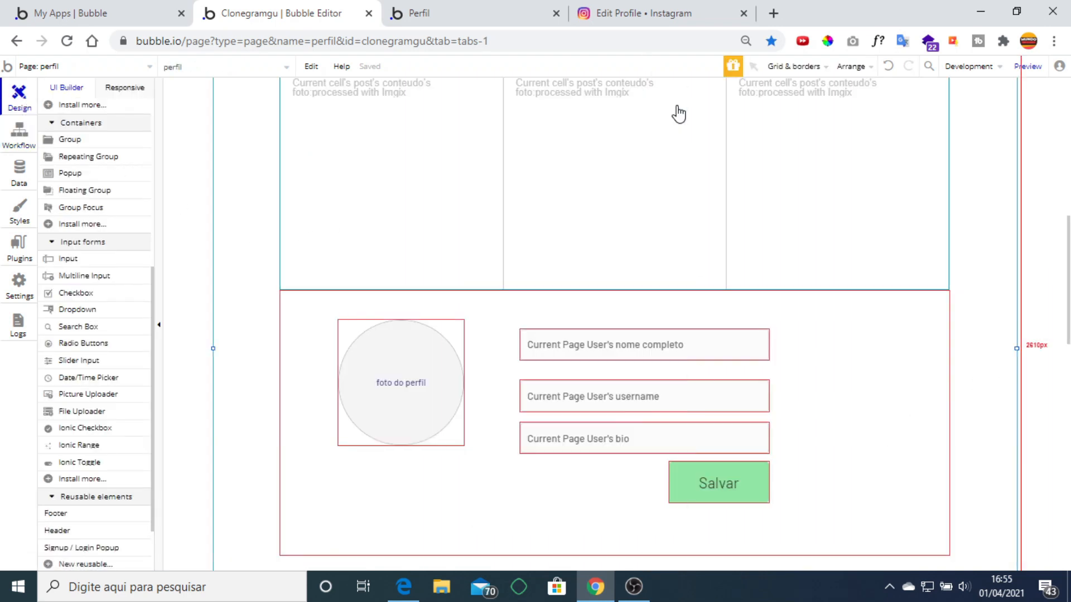
scroll(878, 424, up, 5)
scroll(880, 424, up, 5)
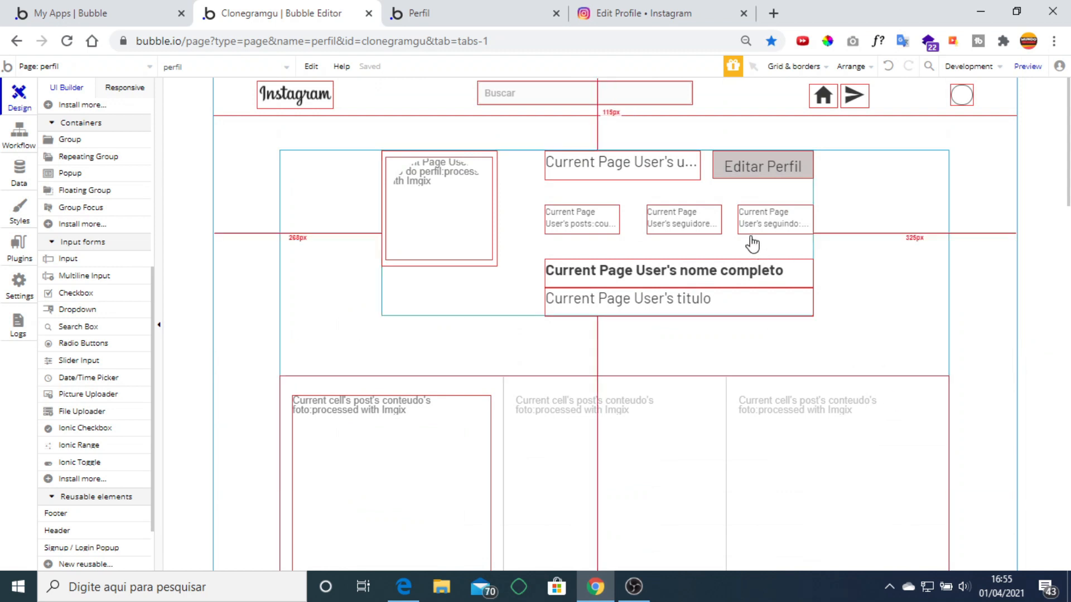
Make the Editar Perfil text hidden on page load and open its Conditional rules.
click(757, 168)
double_click(756, 168)
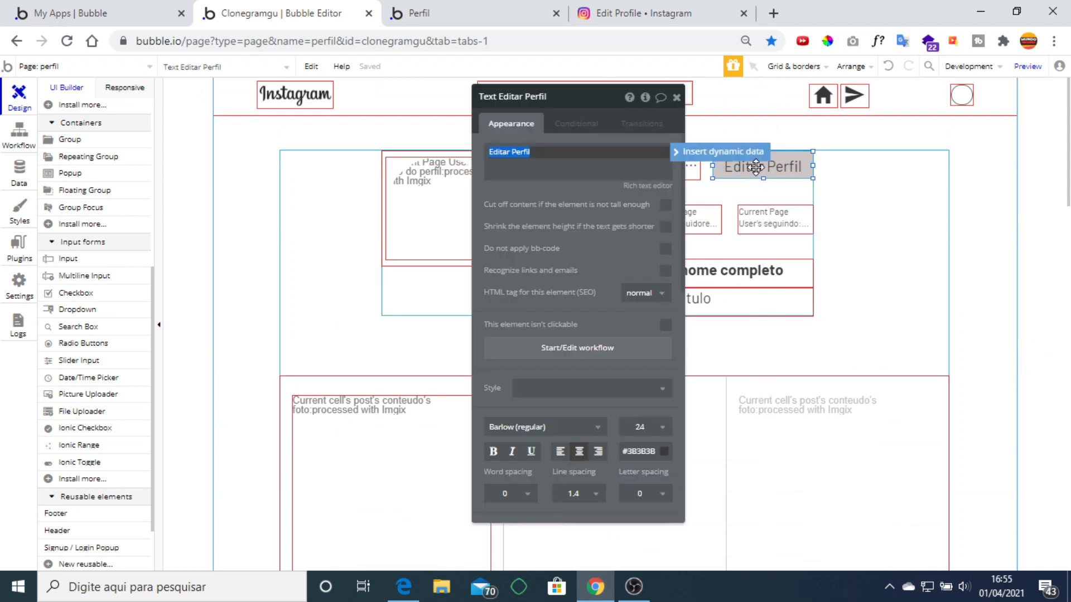
scroll(596, 312, down, 4)
scroll(600, 319, down, 4)
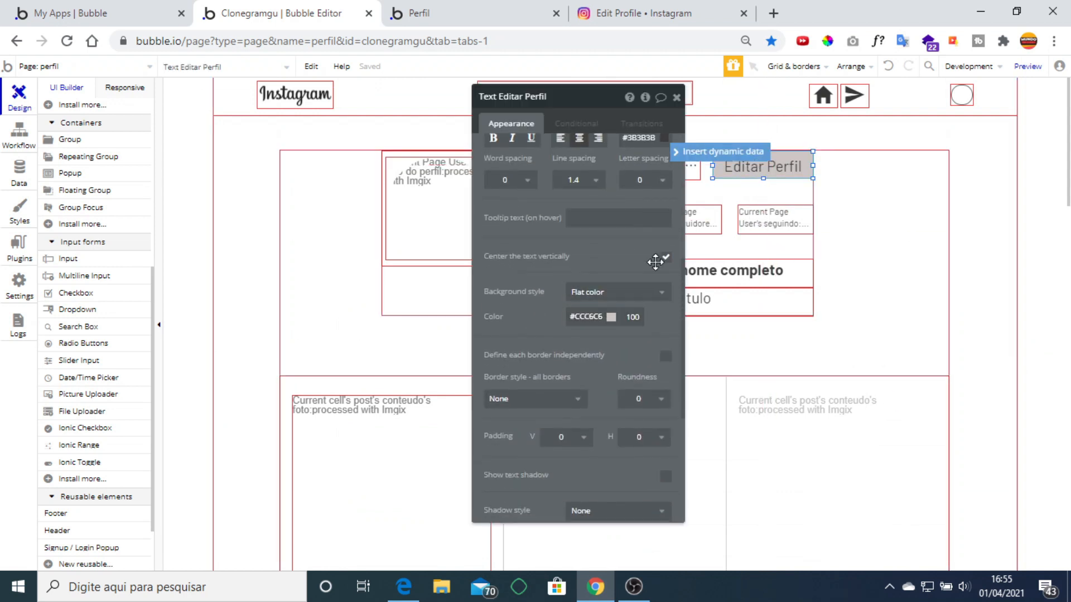
click(665, 390)
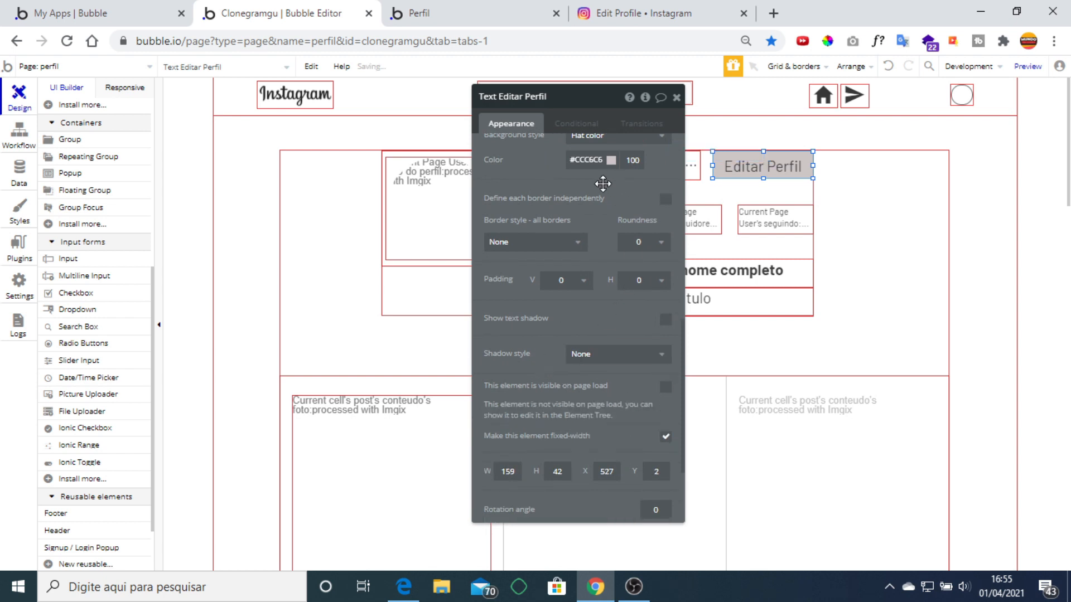
click(676, 98)
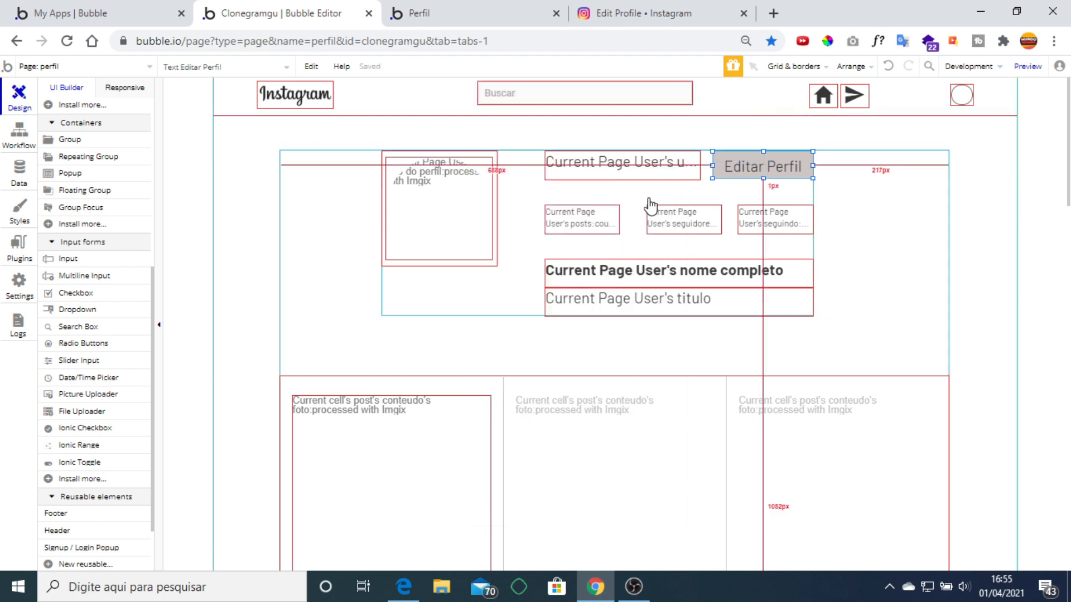
double_click(741, 165)
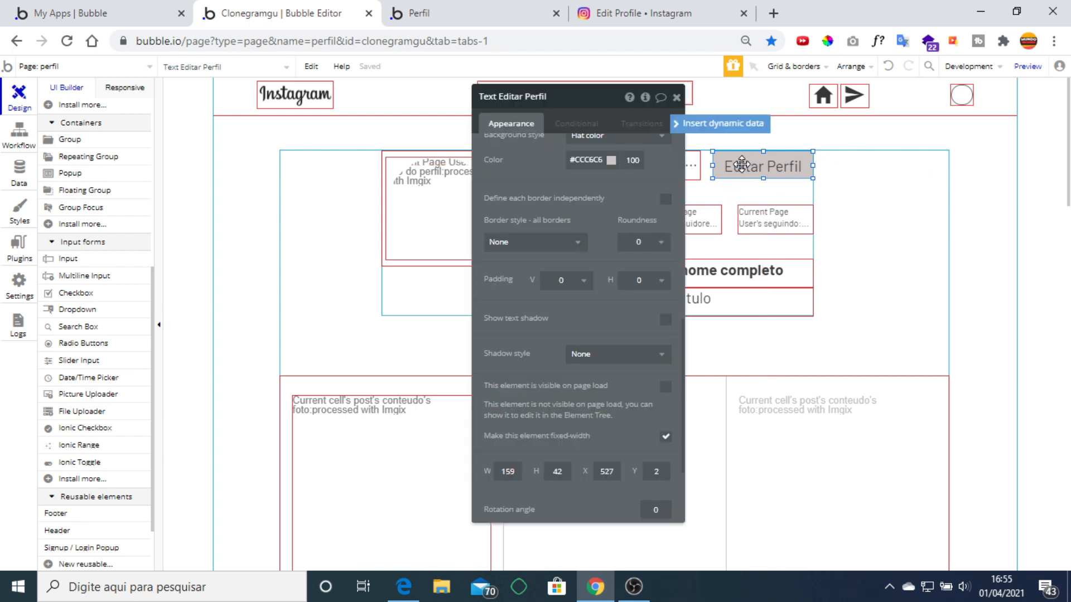
click(576, 123)
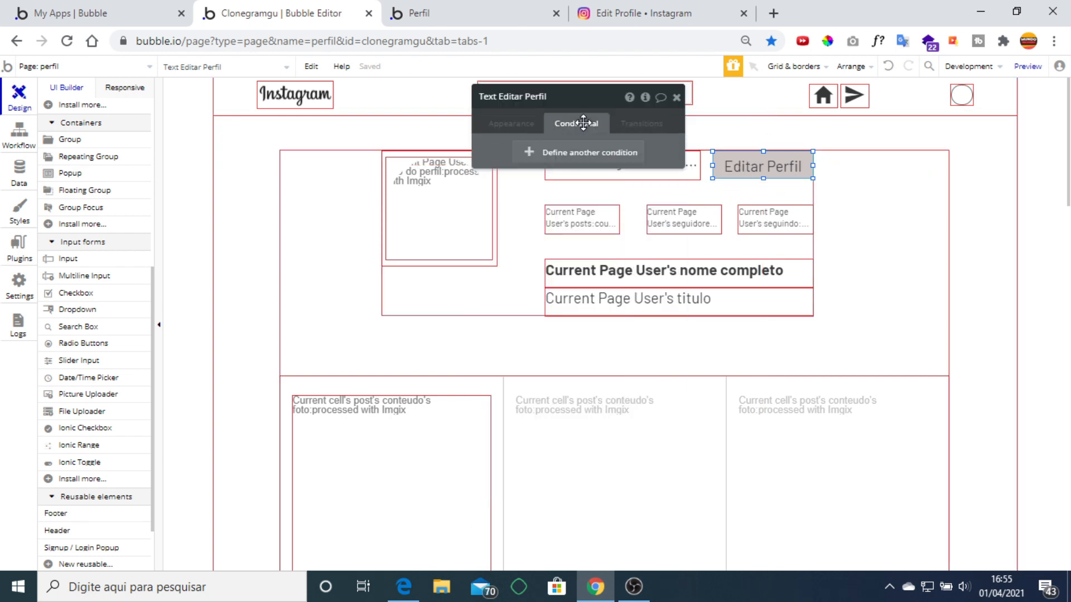
Add a condition: when Current Page User is Current User, the Editar Perfil element is visible.
click(549, 153)
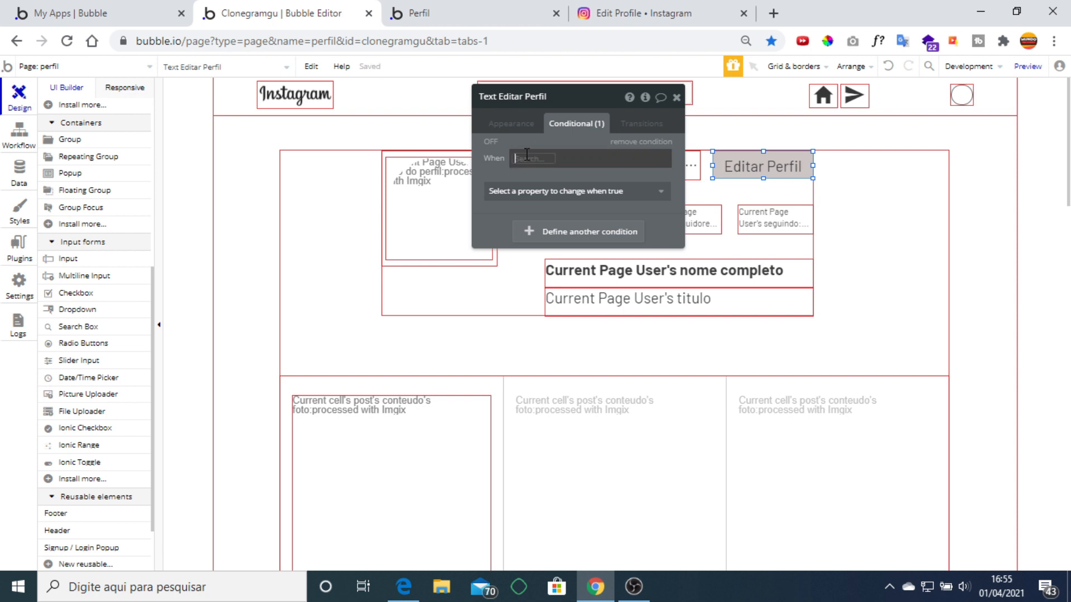
click(525, 158)
click(575, 231)
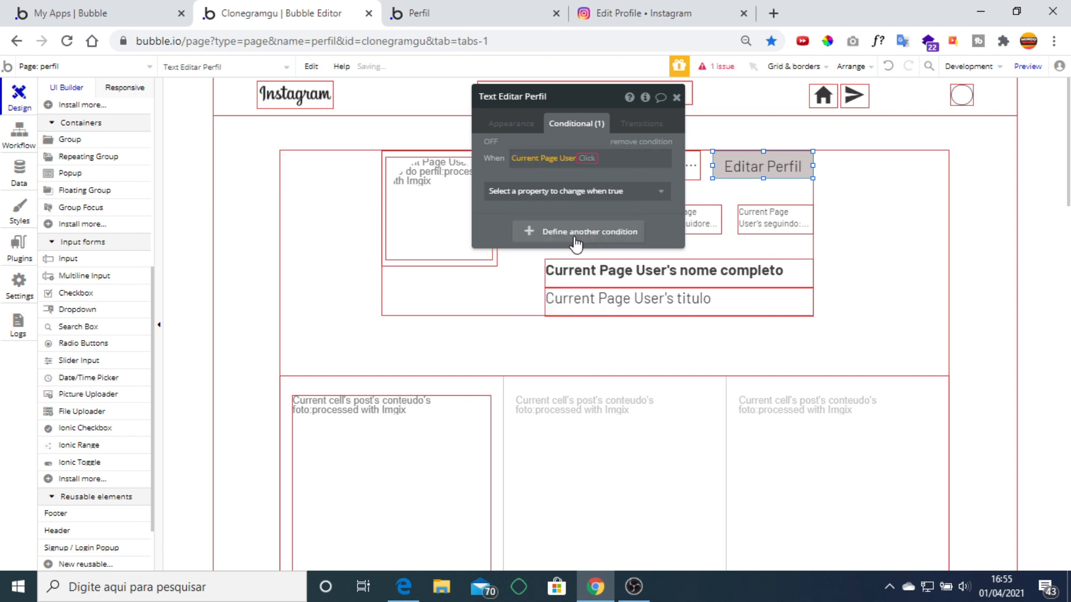
scroll(632, 206, down, 3)
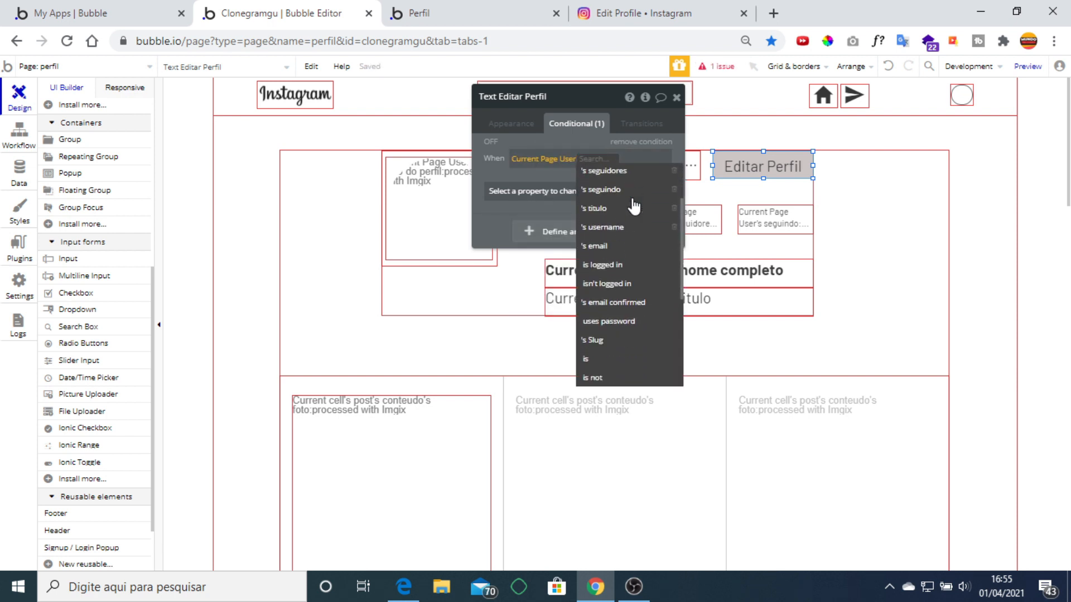
click(628, 280)
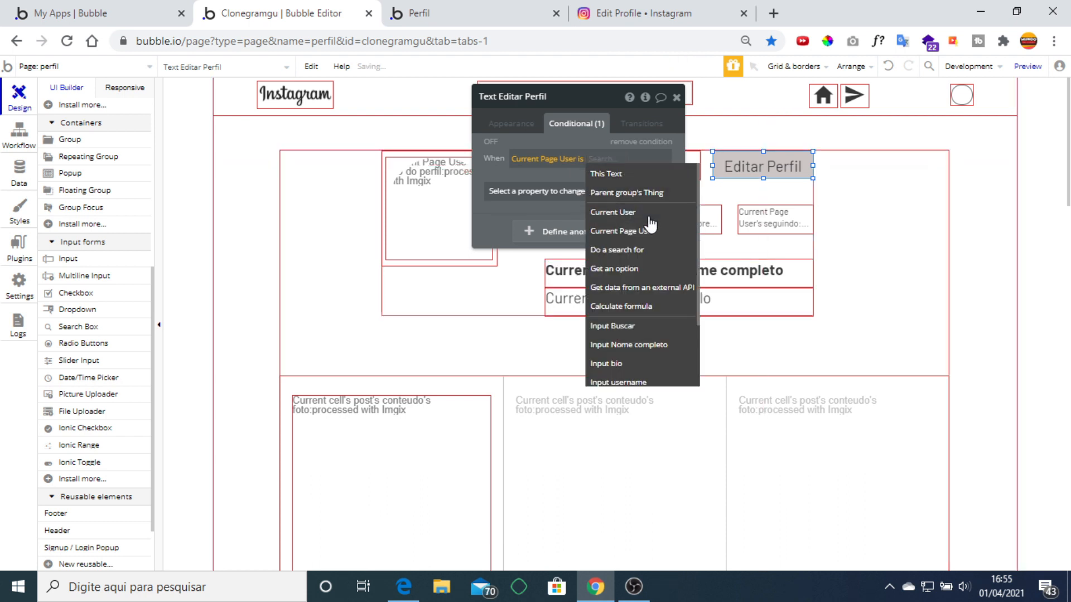
click(624, 212)
click(500, 162)
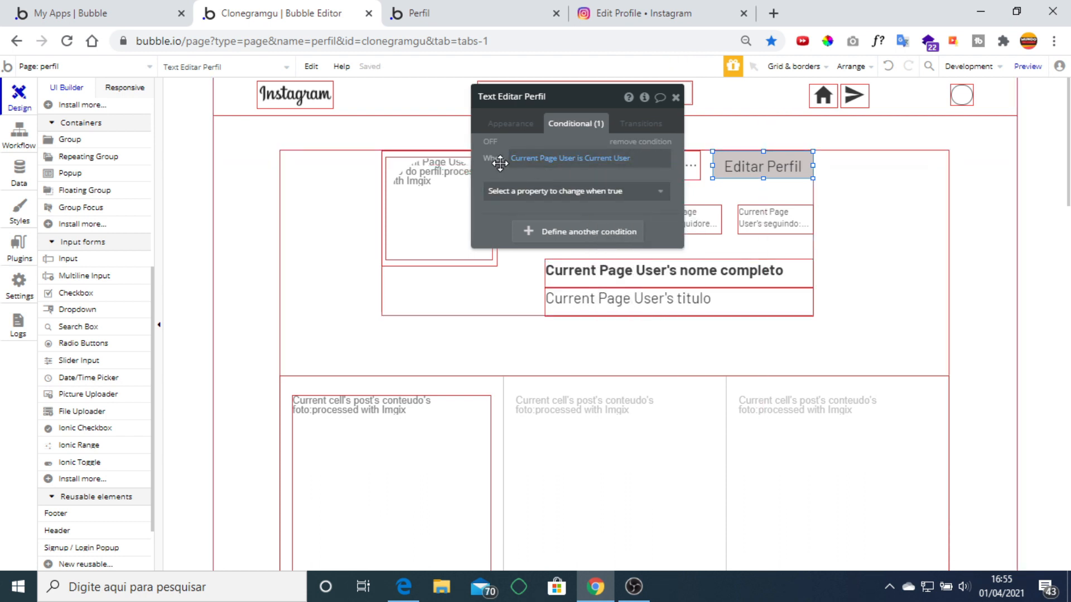
click(508, 193)
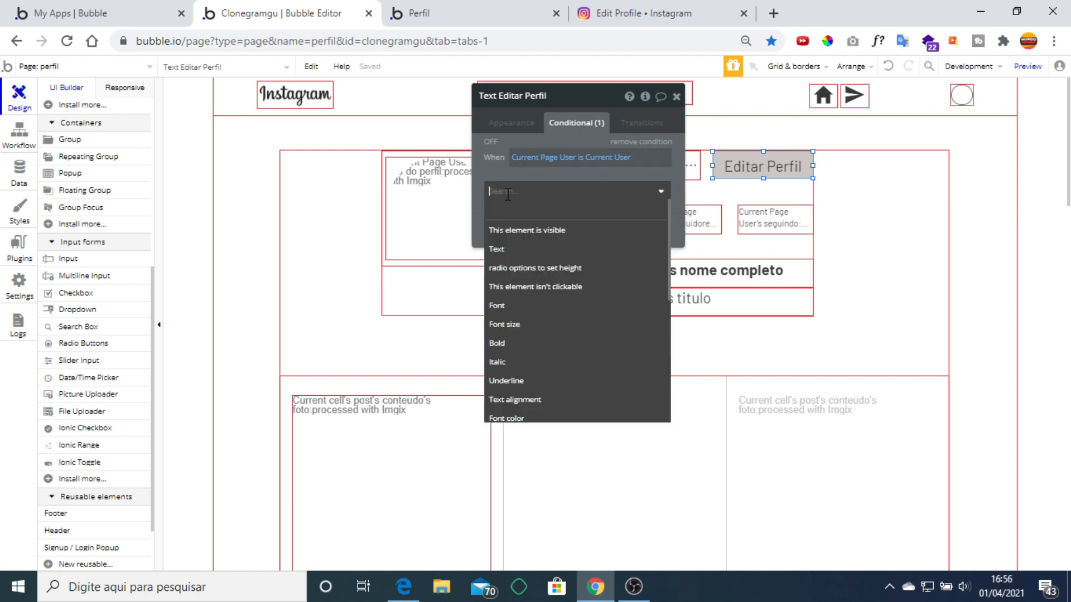
click(533, 230)
click(654, 189)
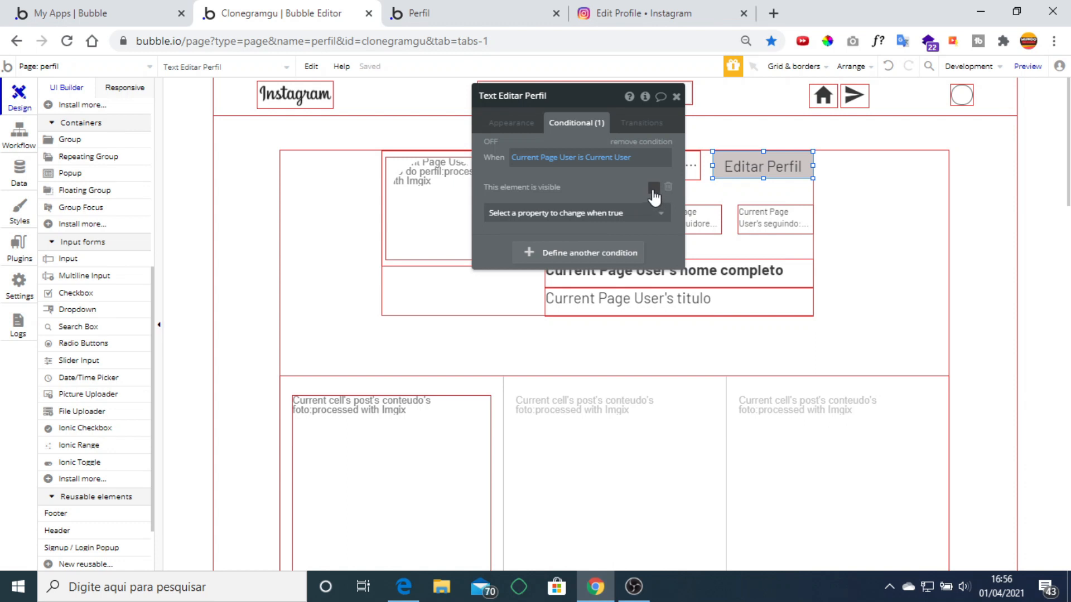
scroll(648, 318, down, 8)
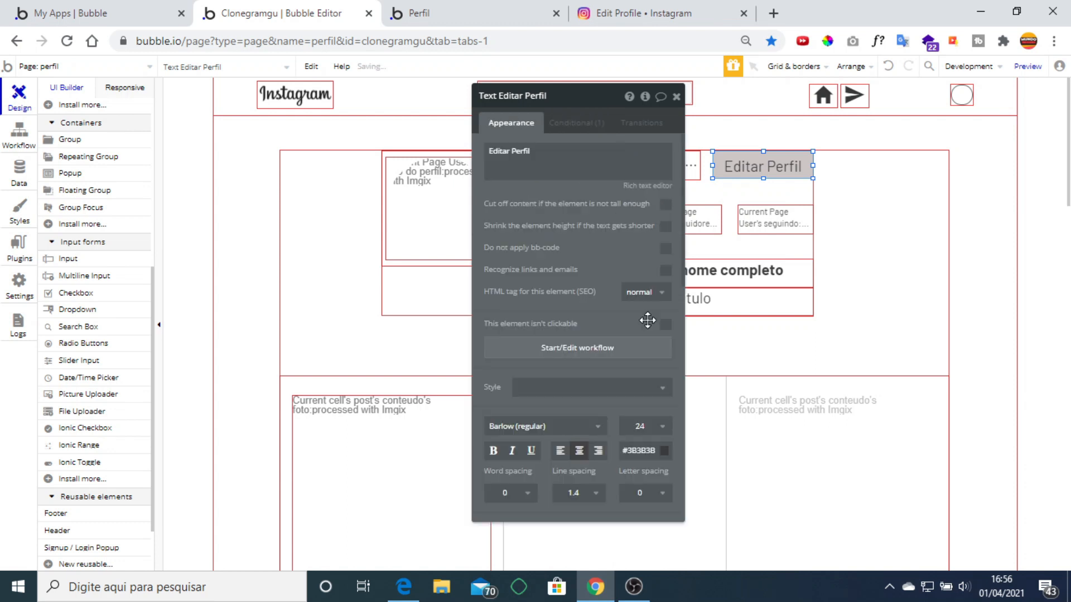
click(676, 97)
Refresh the Perfil preview tab to its latest version, then go back to the editor.
click(457, 15)
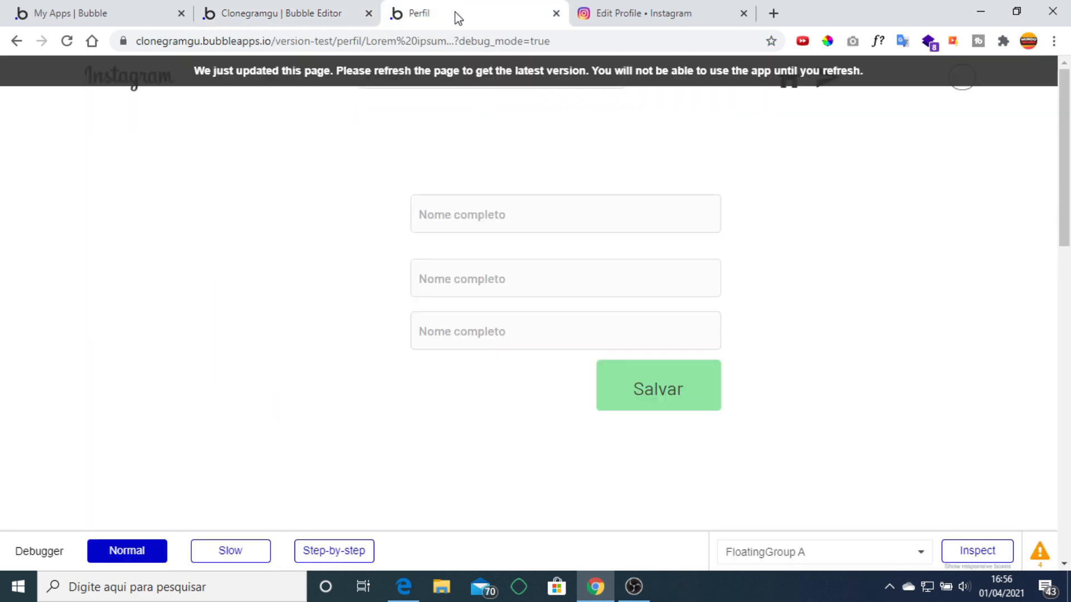
click(456, 77)
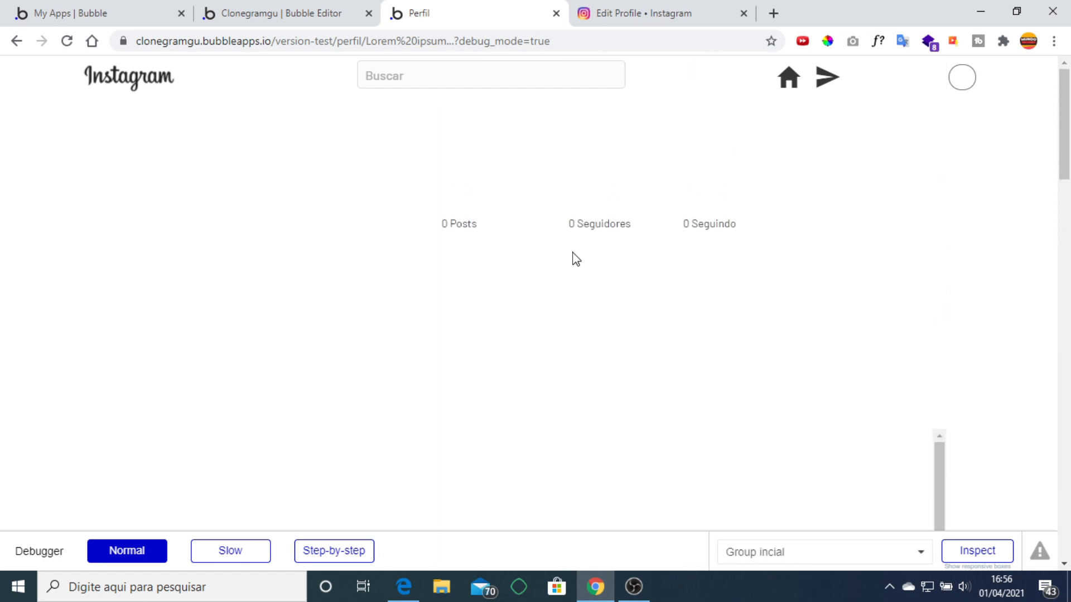
click(318, 12)
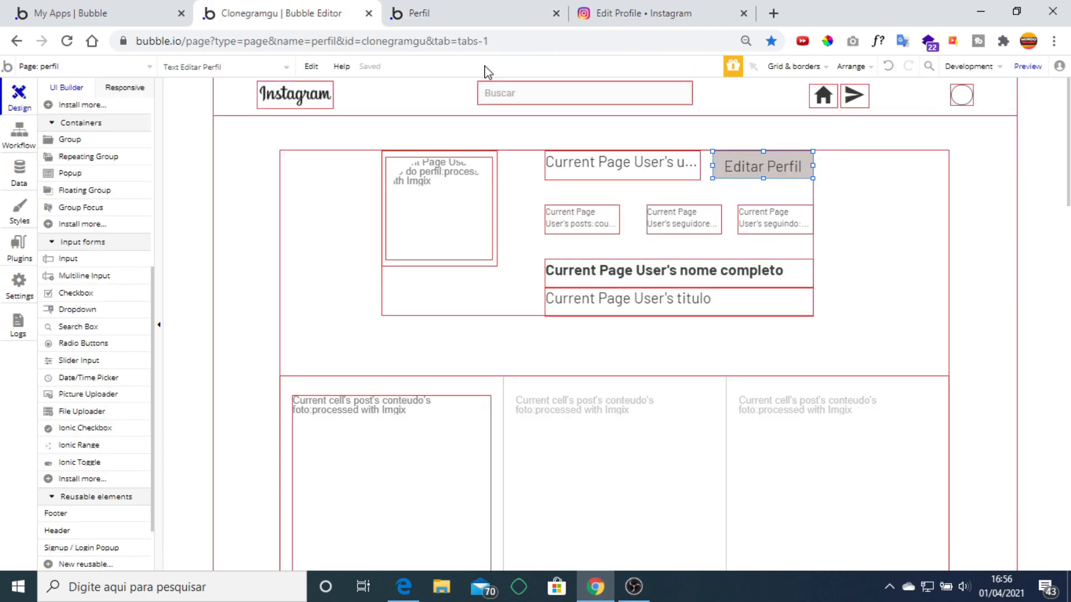
Give FloatingGroup A a flat color background of #FFFFFF.
double_click(430, 95)
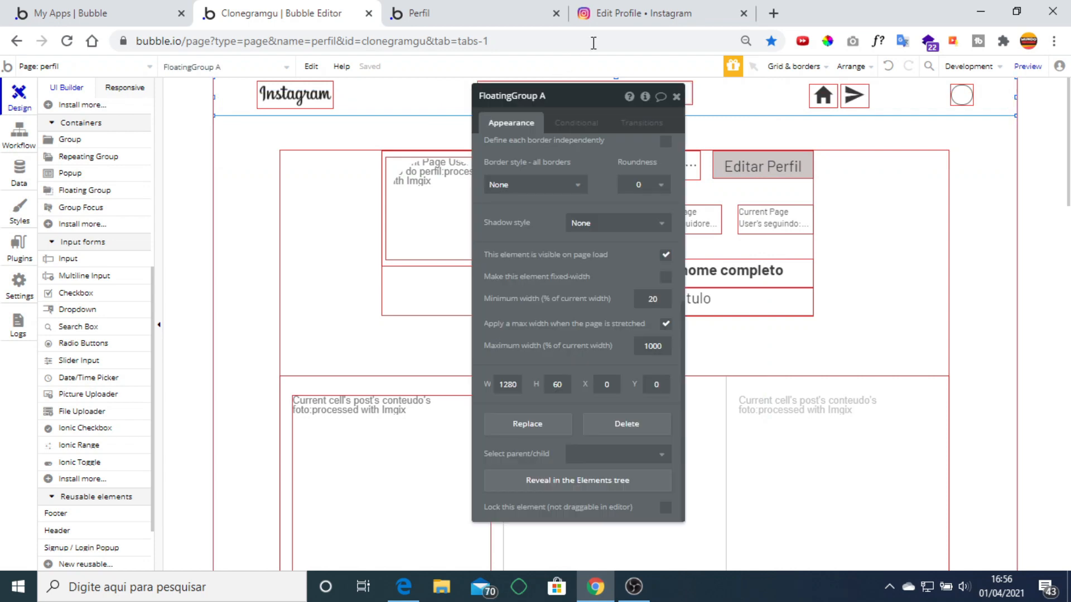
click(632, 8)
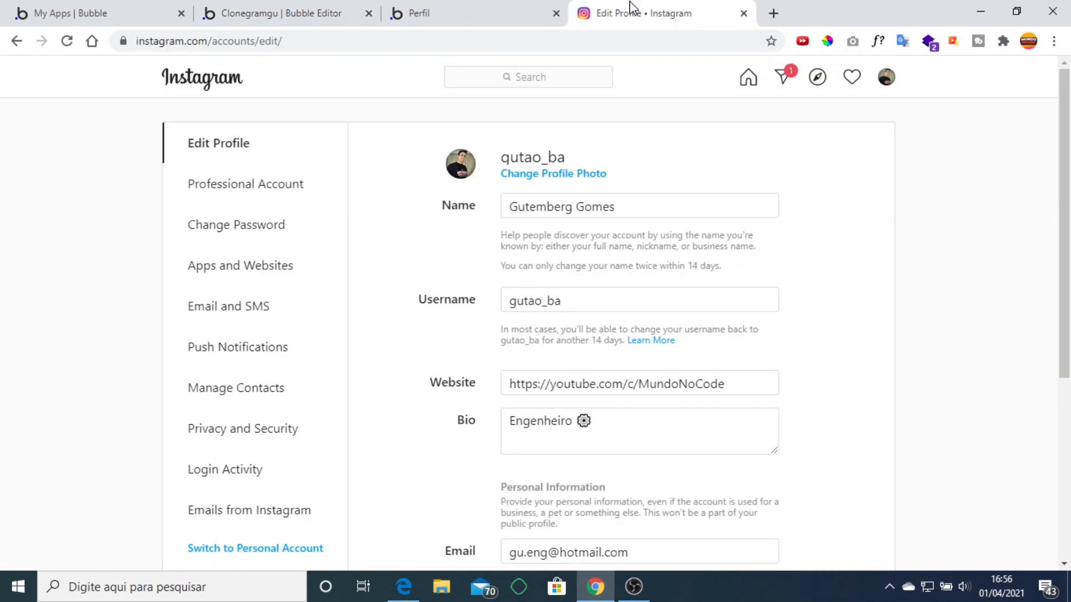
click(325, 12)
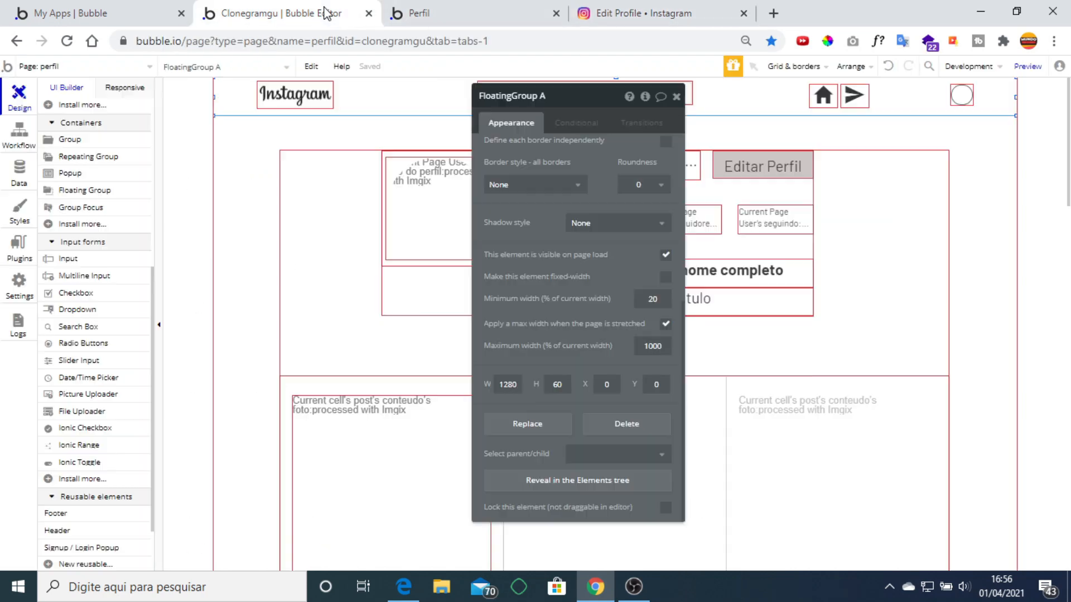
click(647, 224)
click(642, 234)
scroll(641, 233, up, 4)
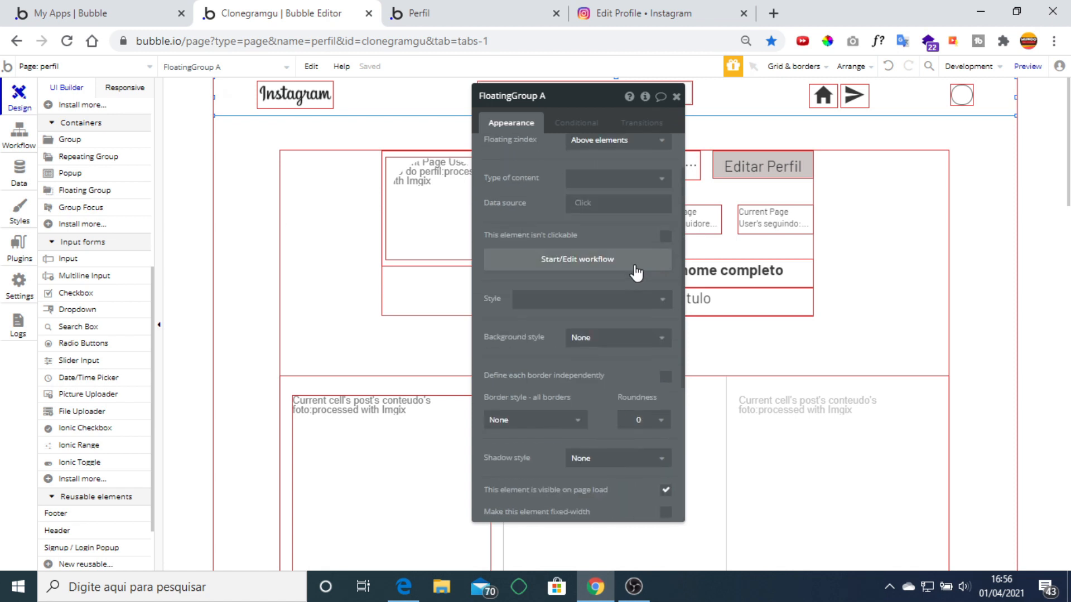
click(619, 336)
click(621, 385)
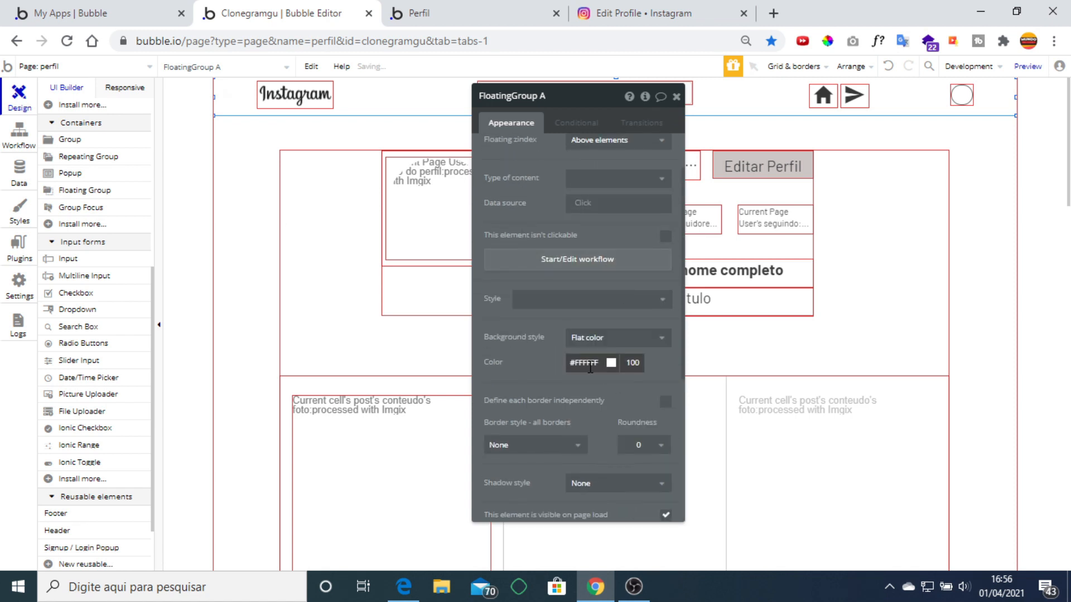
drag(531, 348, 530, 349)
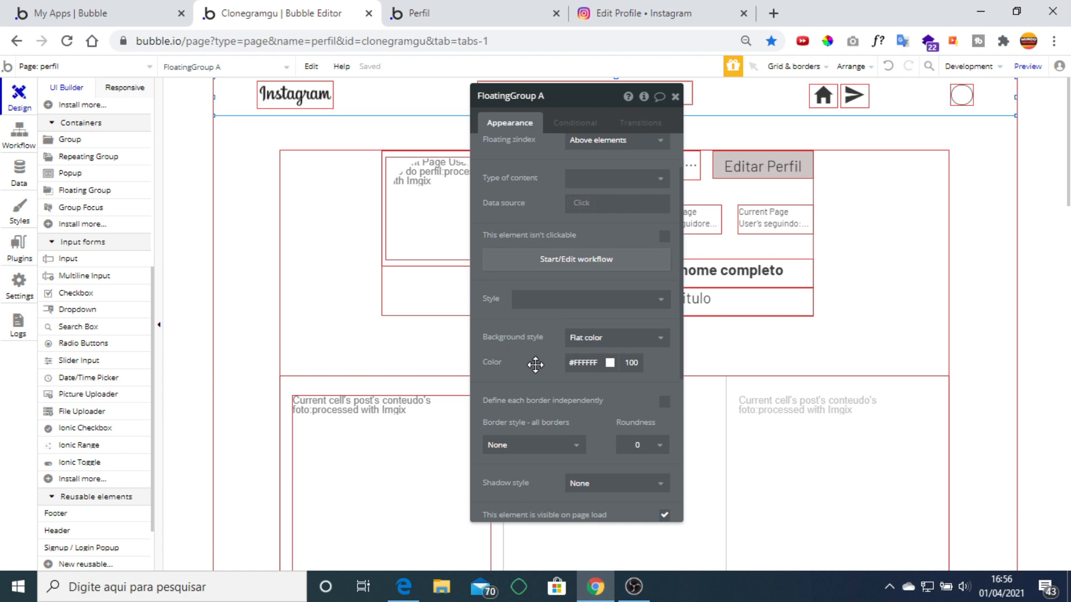
Sample Instagram's page background colour, #FAFAFA, with ColorPick.
click(666, 16)
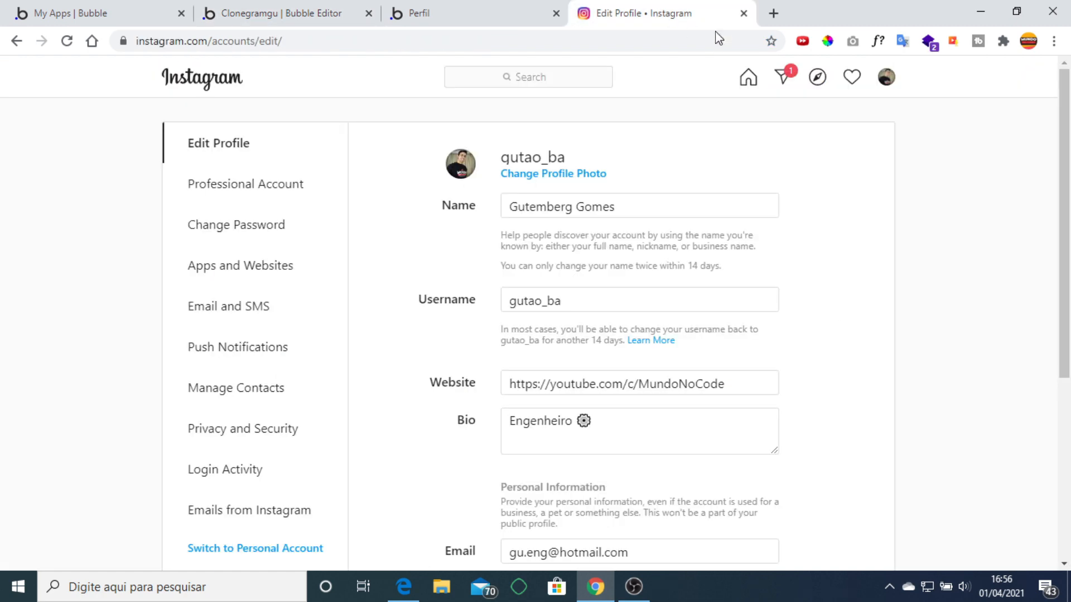
click(833, 45)
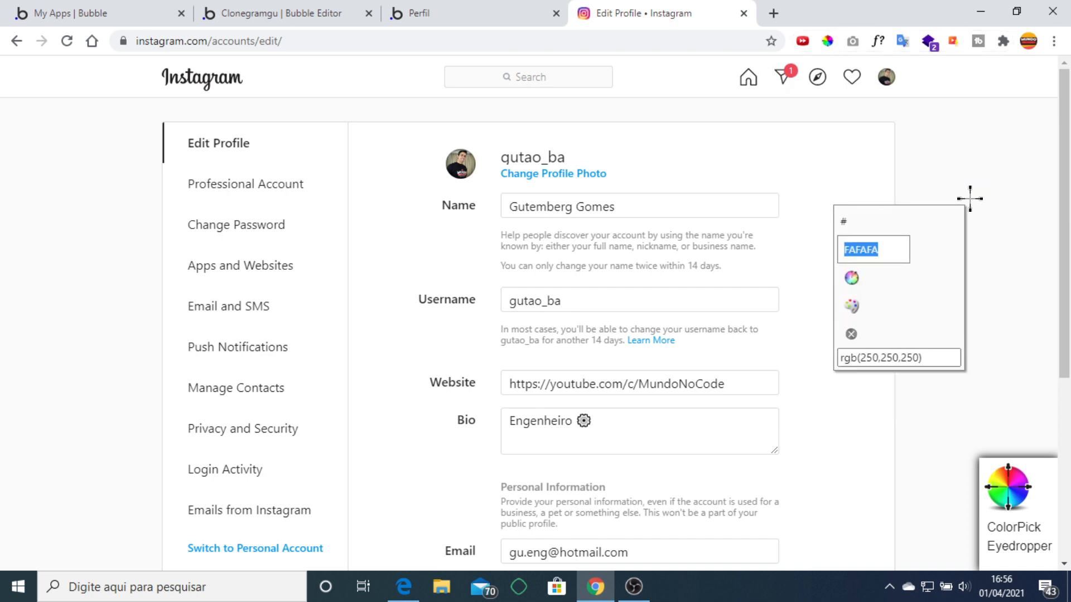
click(281, 20)
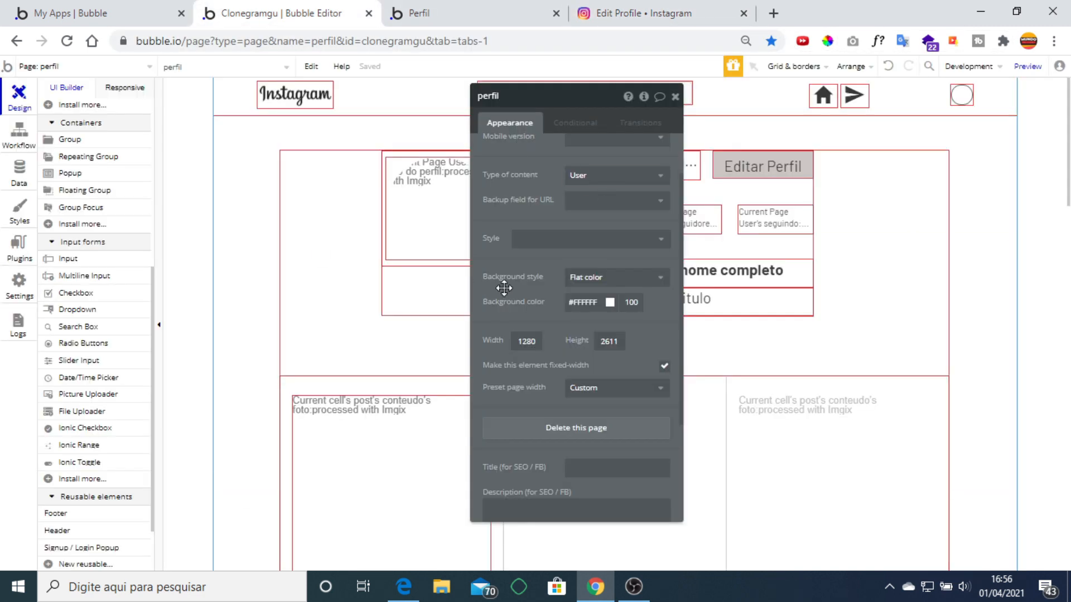
Set the perfil page's background colour to #FAFAFA.
click(594, 306)
text(#Fa)
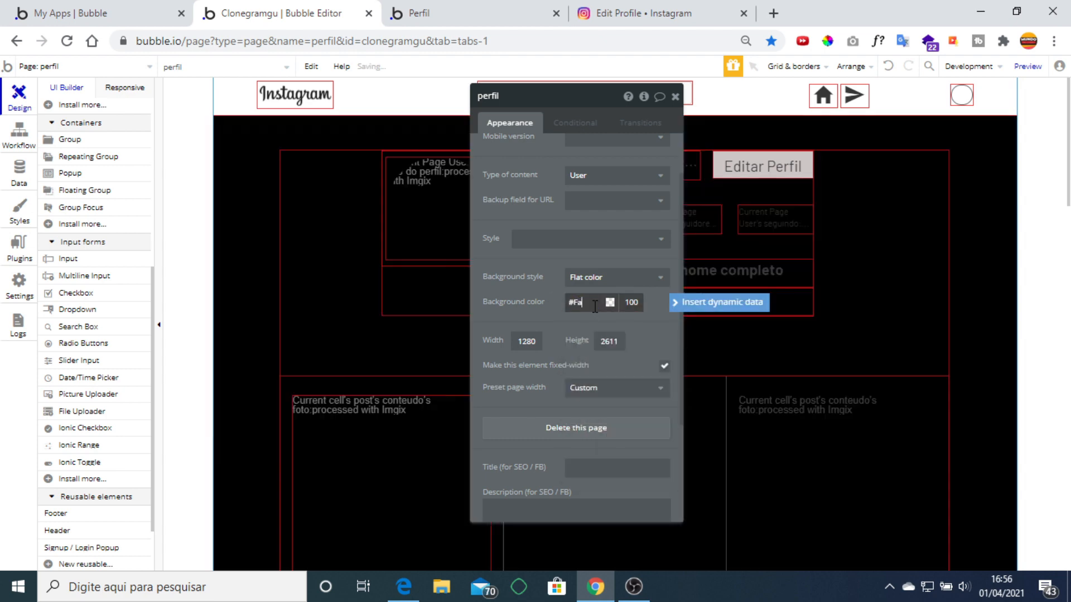
text(fafa)
click(527, 321)
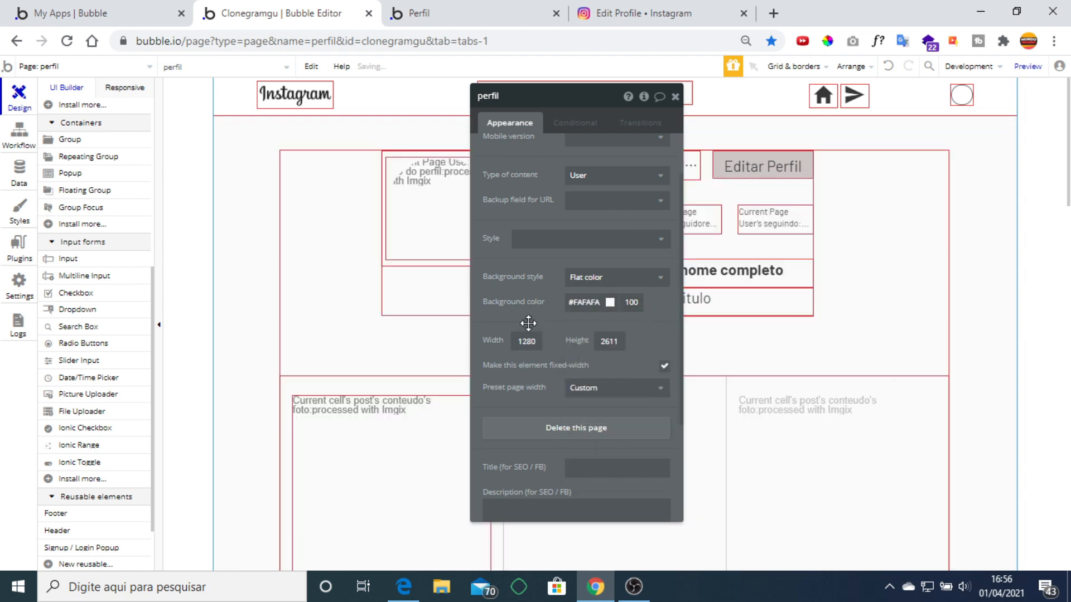
click(675, 97)
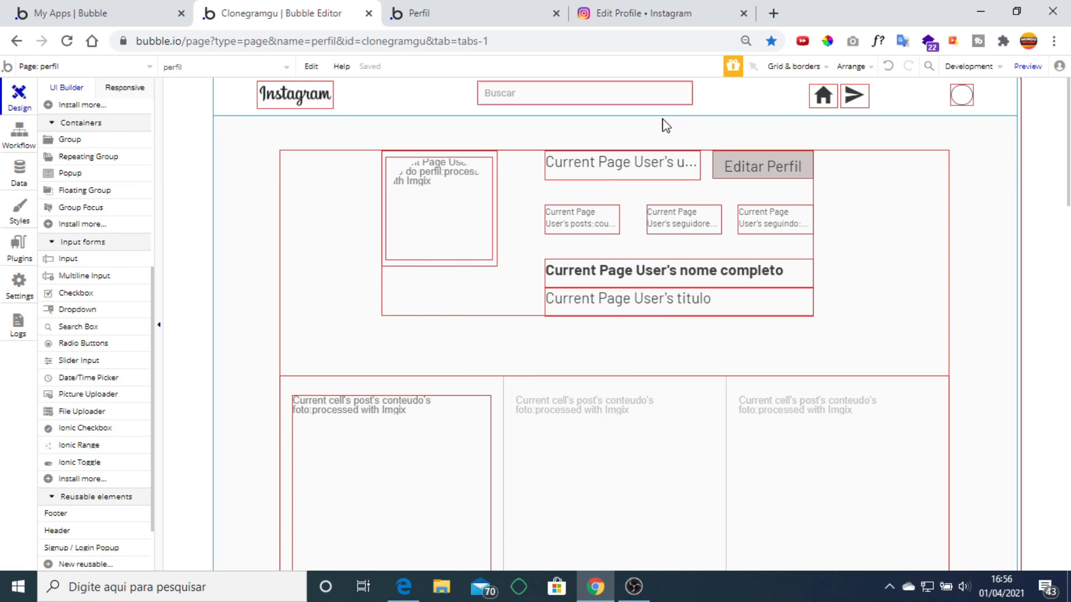
Compare against Instagram's edit profile and profile pages, then dismiss the colour sampler.
click(654, 8)
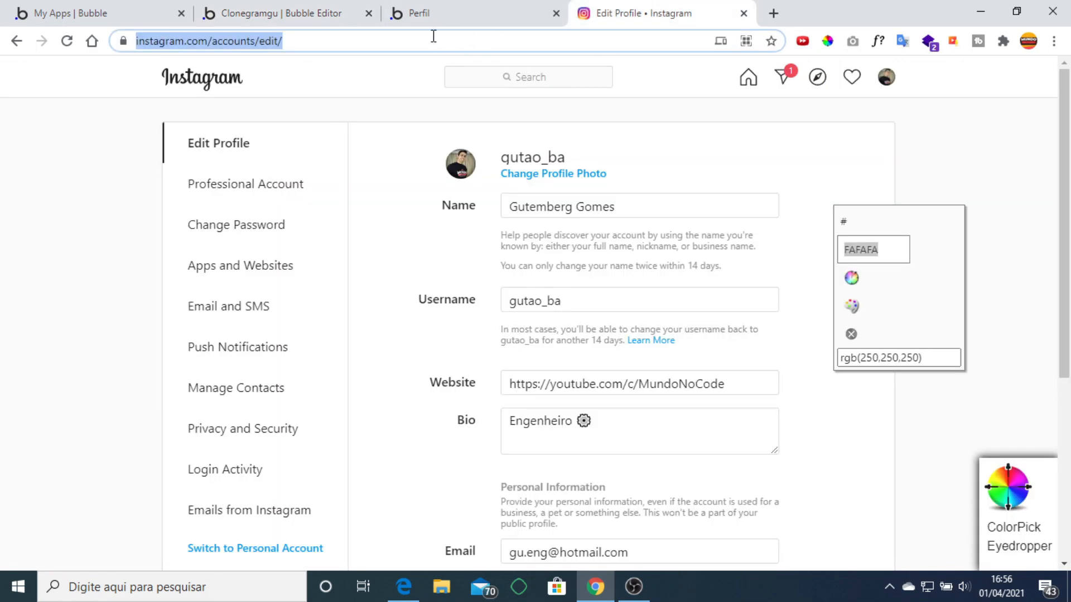
click(300, 10)
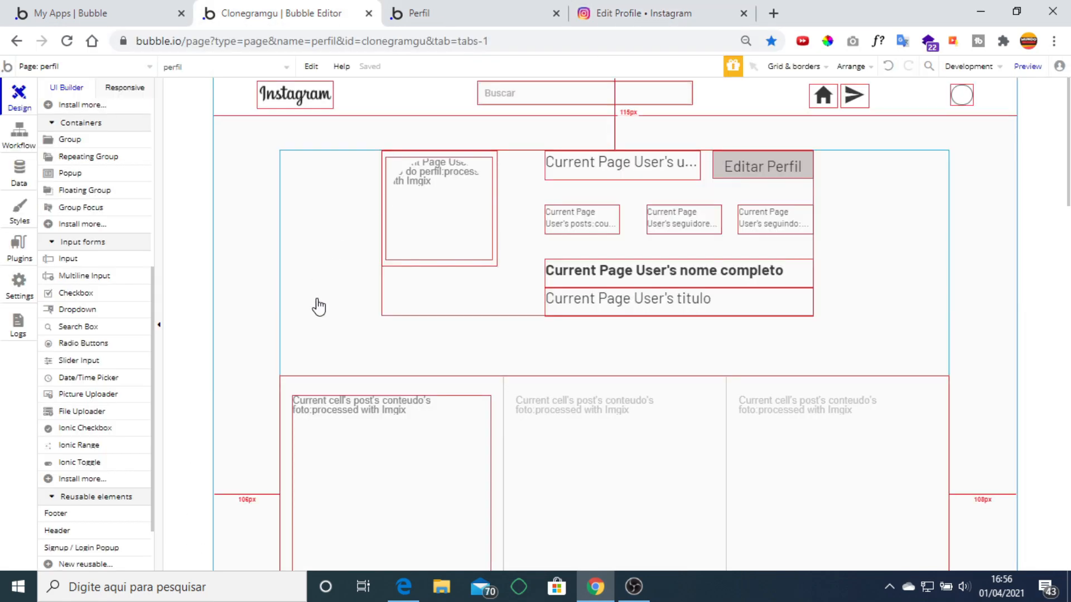
click(640, 17)
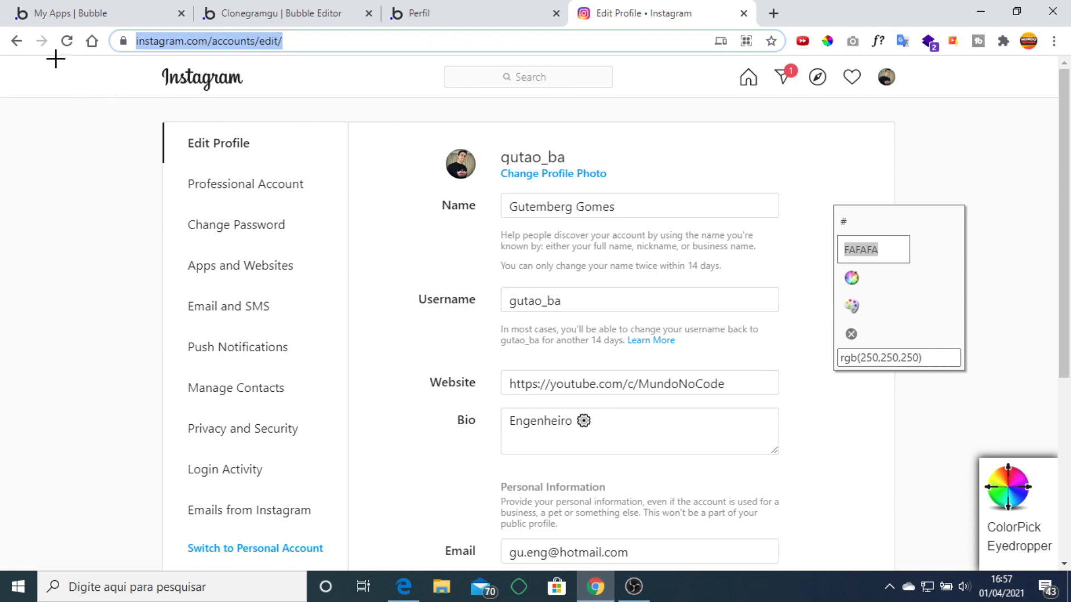
click(17, 41)
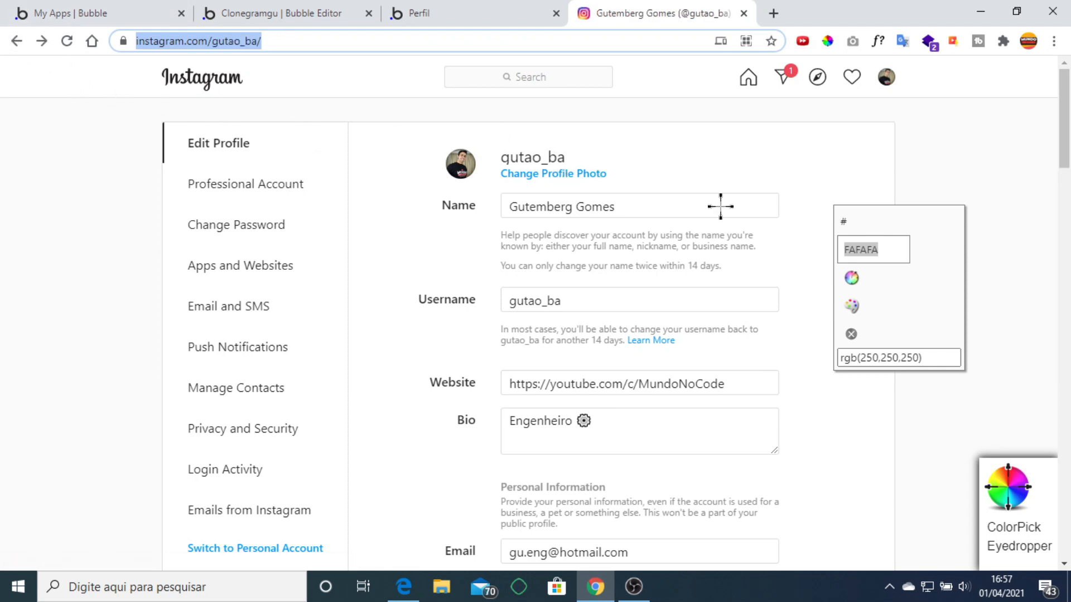
click(913, 352)
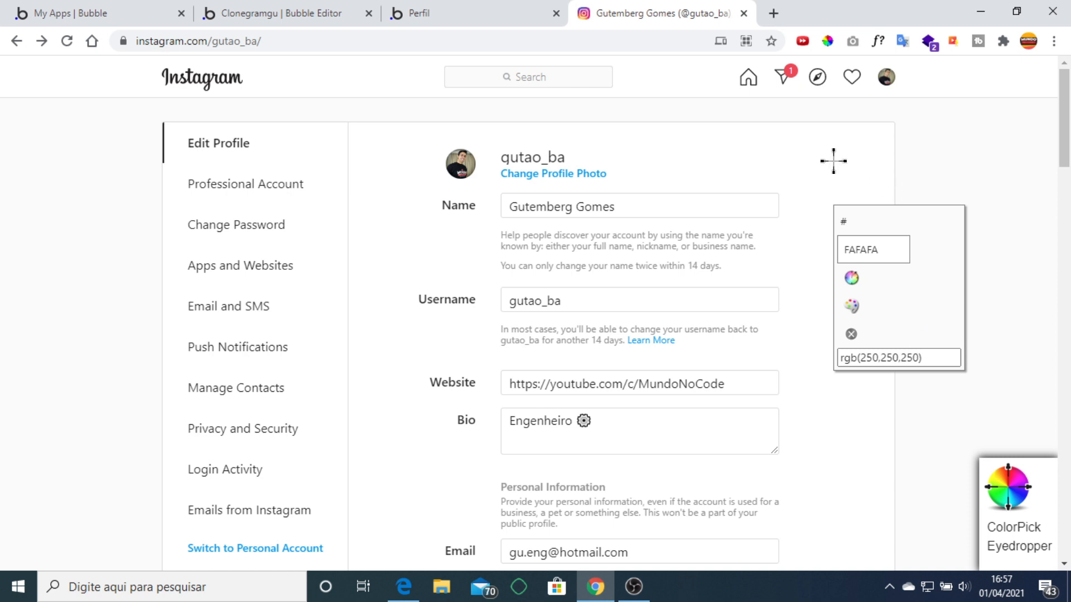
key(Escape)
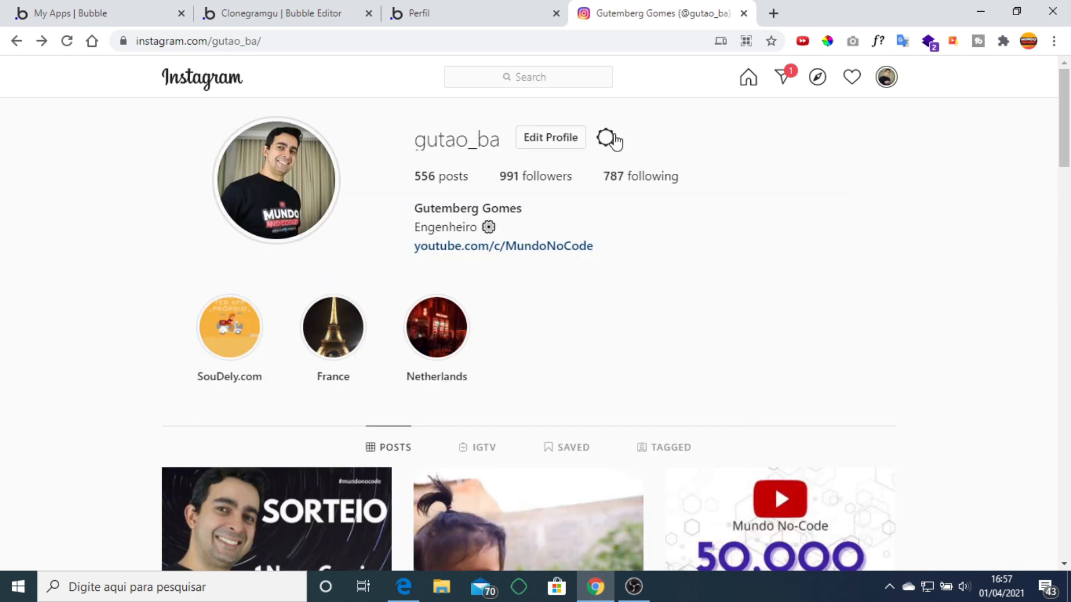
Reload the Perfil preview to its latest version and return to the editor.
click(473, 10)
click(303, 10)
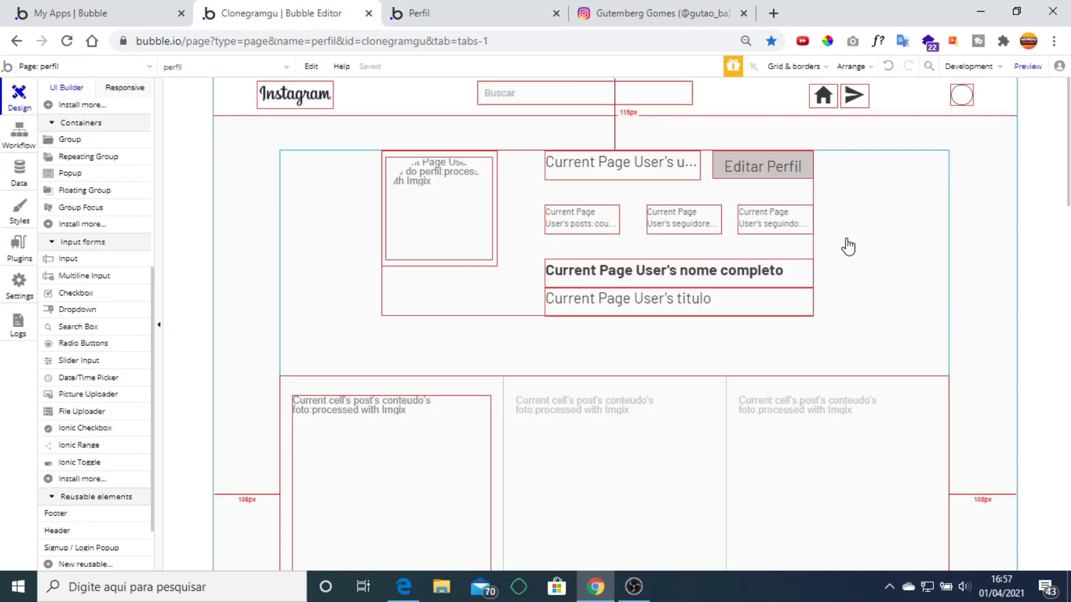
click(502, 12)
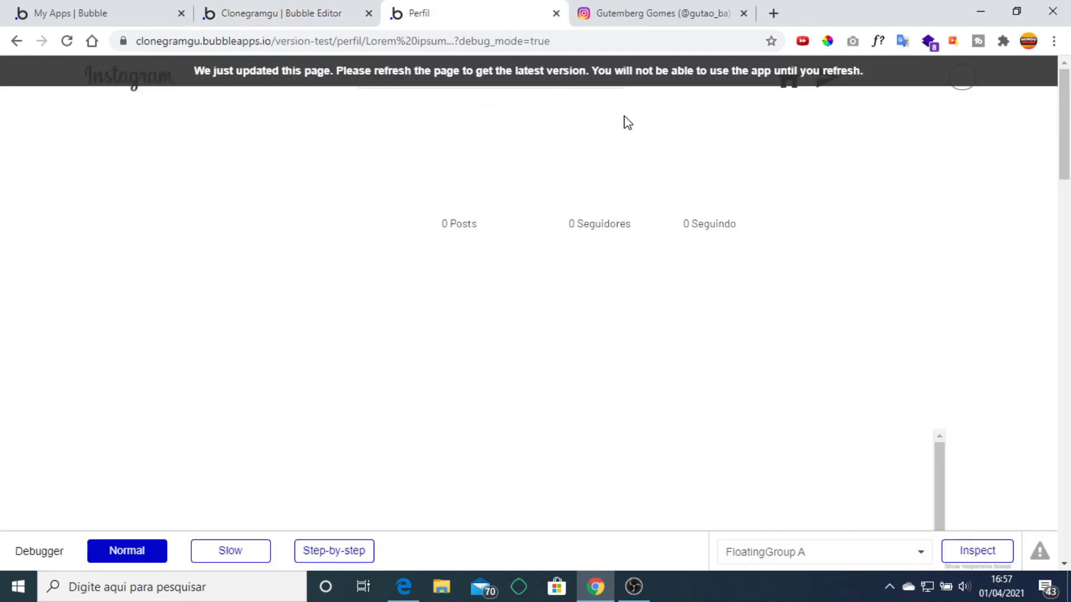
click(641, 68)
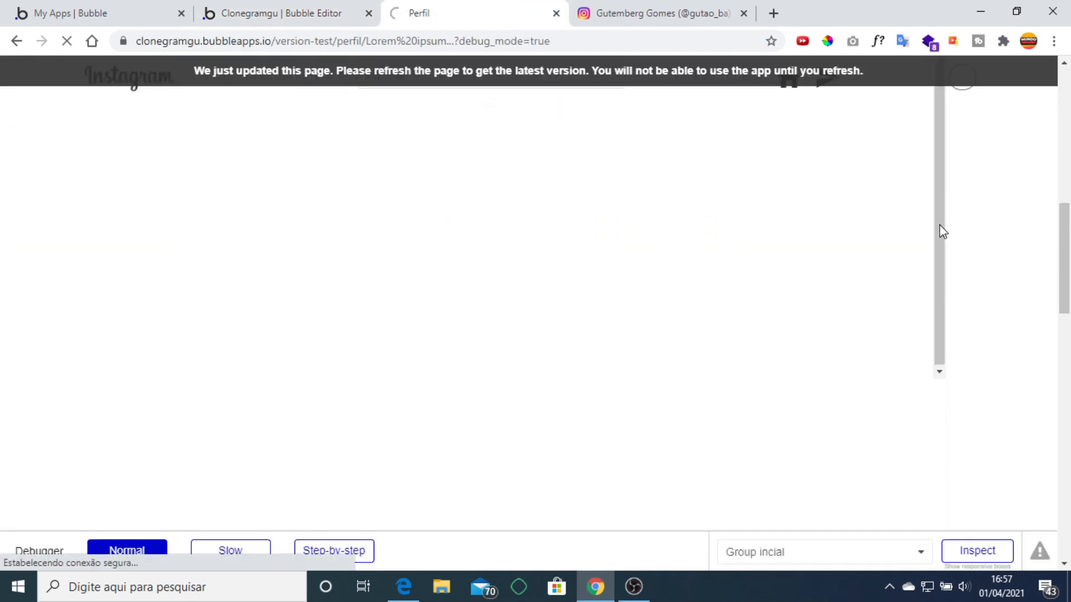
click(281, 14)
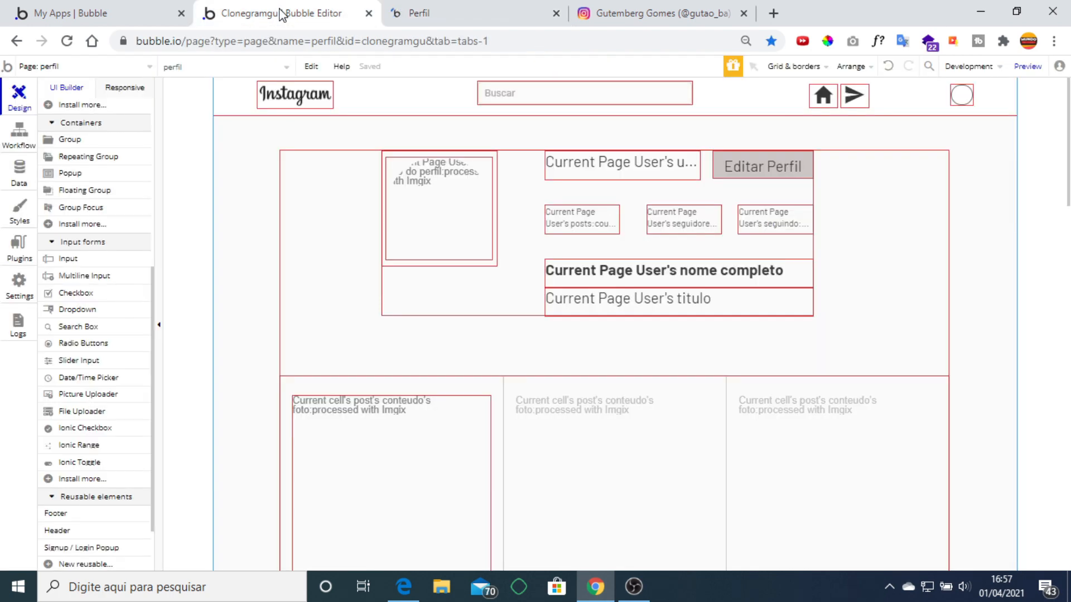
Switch to the index page, preview it, and click 'Ainda não possui cadastro?' to show sign-up.
click(128, 66)
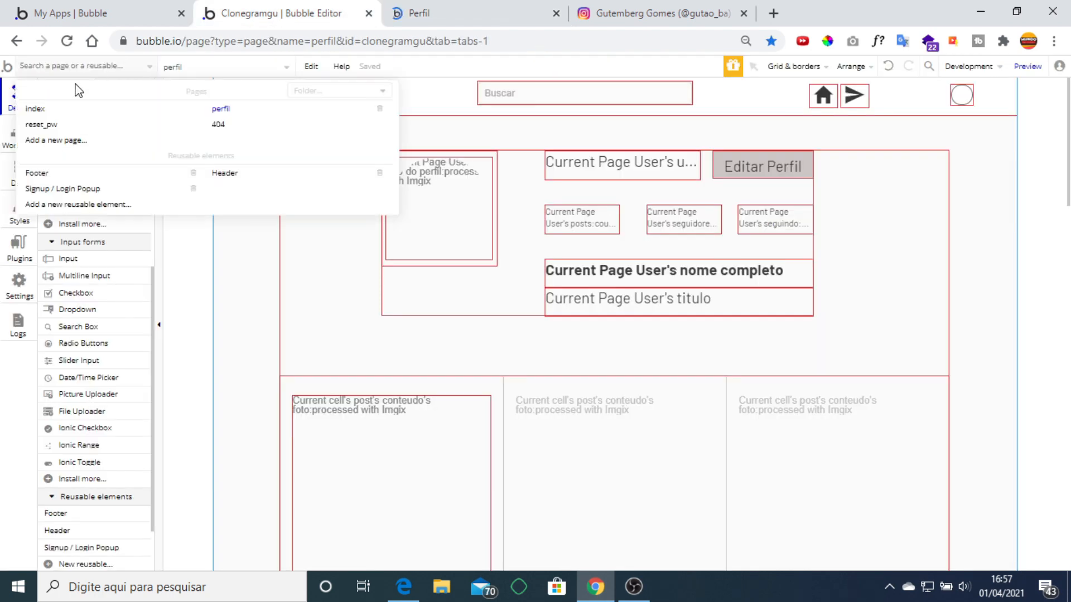
click(51, 110)
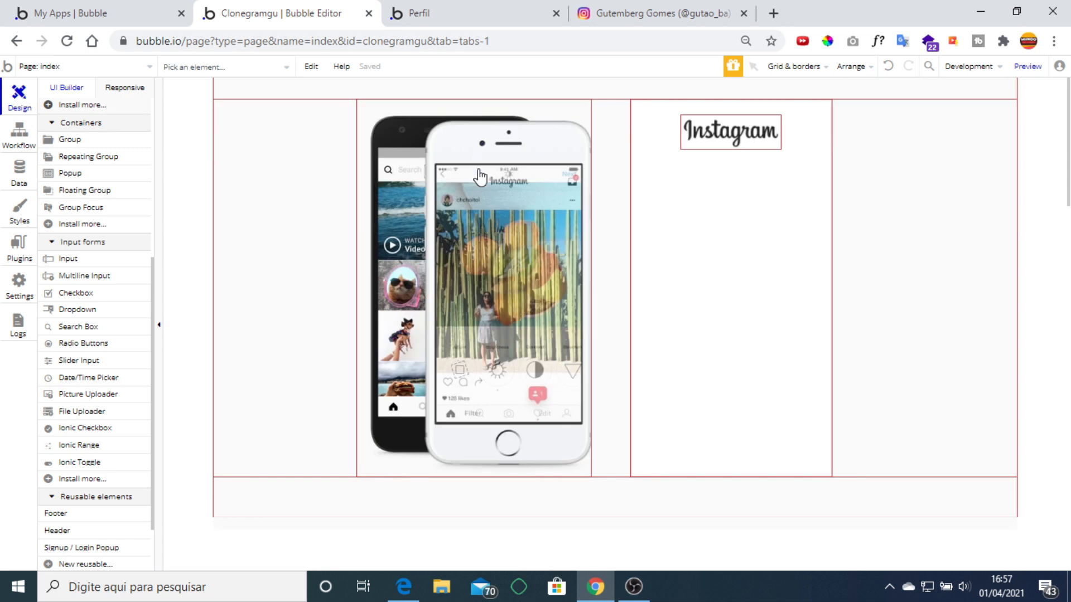
click(1028, 66)
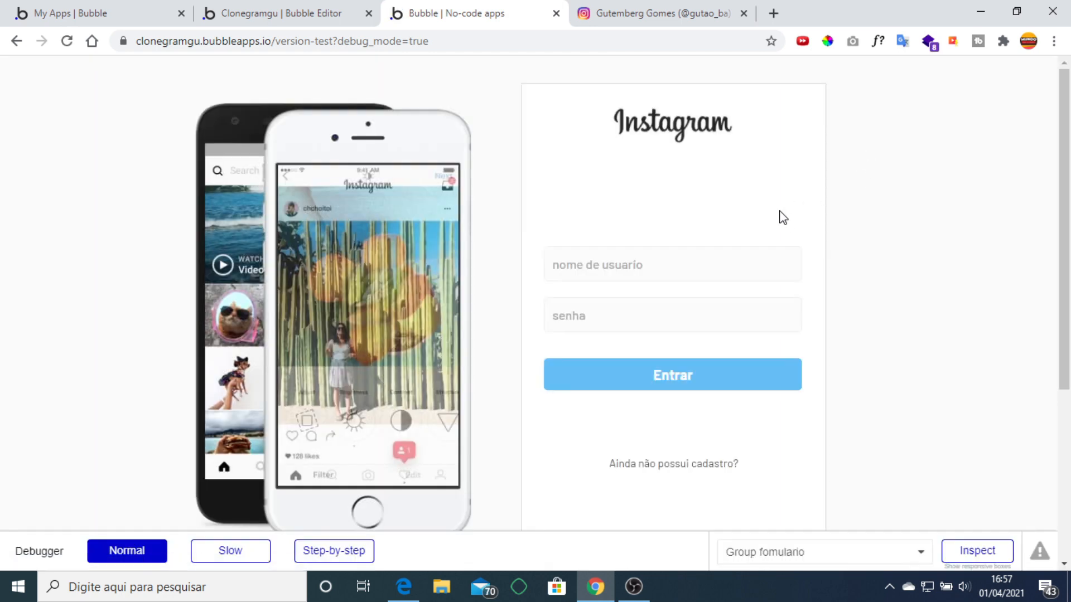
click(678, 270)
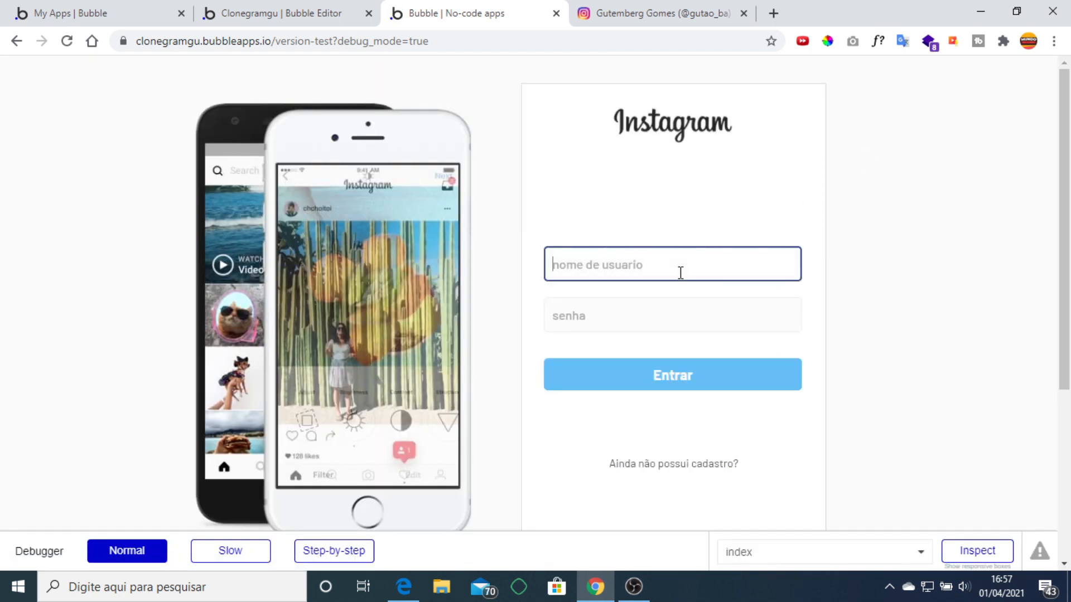
click(683, 471)
click(591, 171)
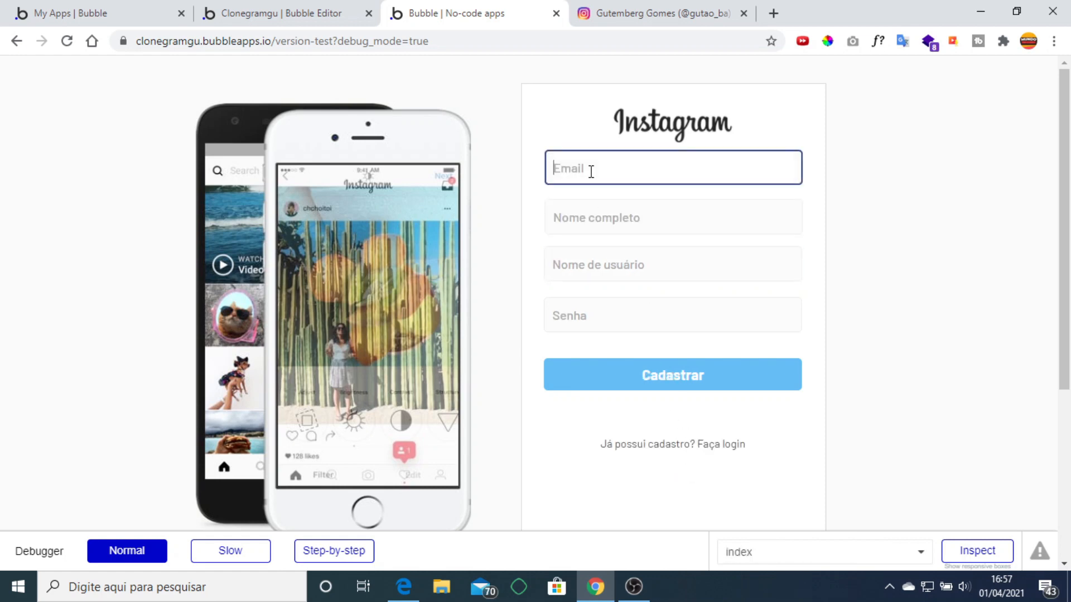
click(289, 17)
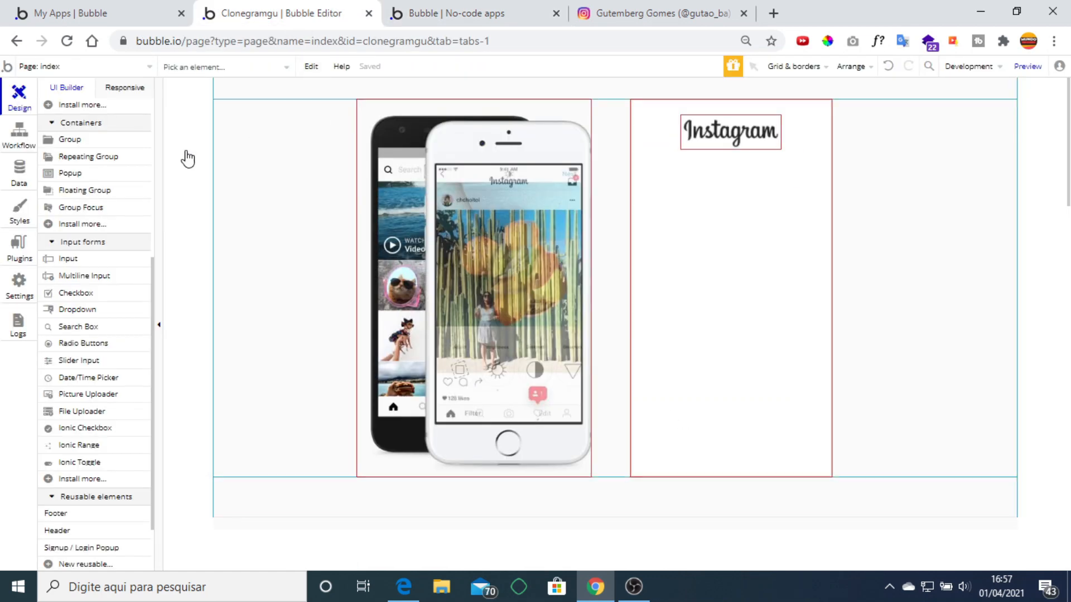
Review the All Users and All posts records in App data, then go back to the preview tab.
click(19, 177)
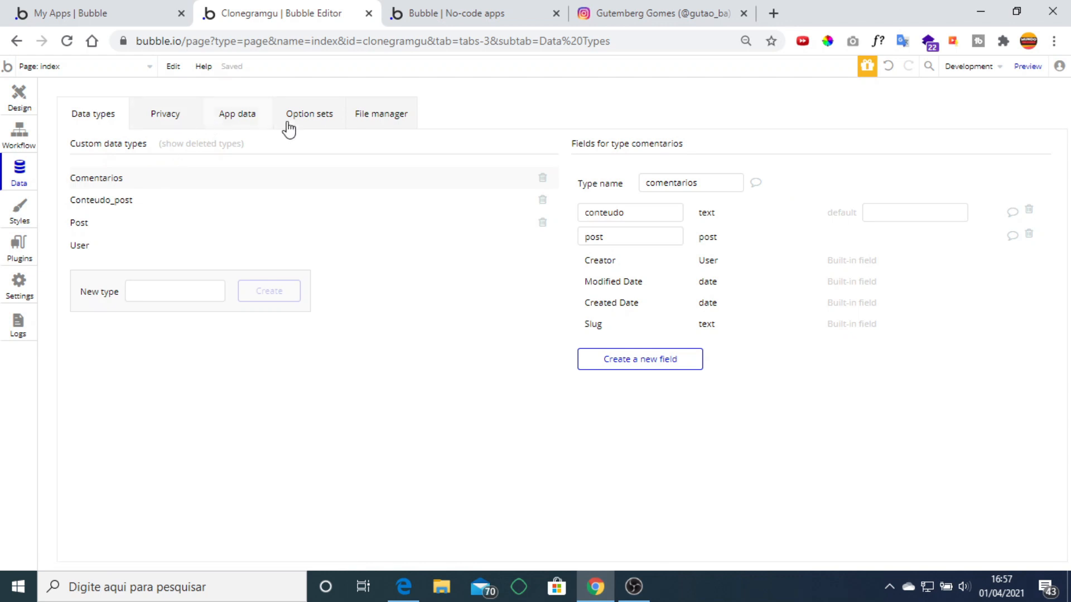
click(229, 111)
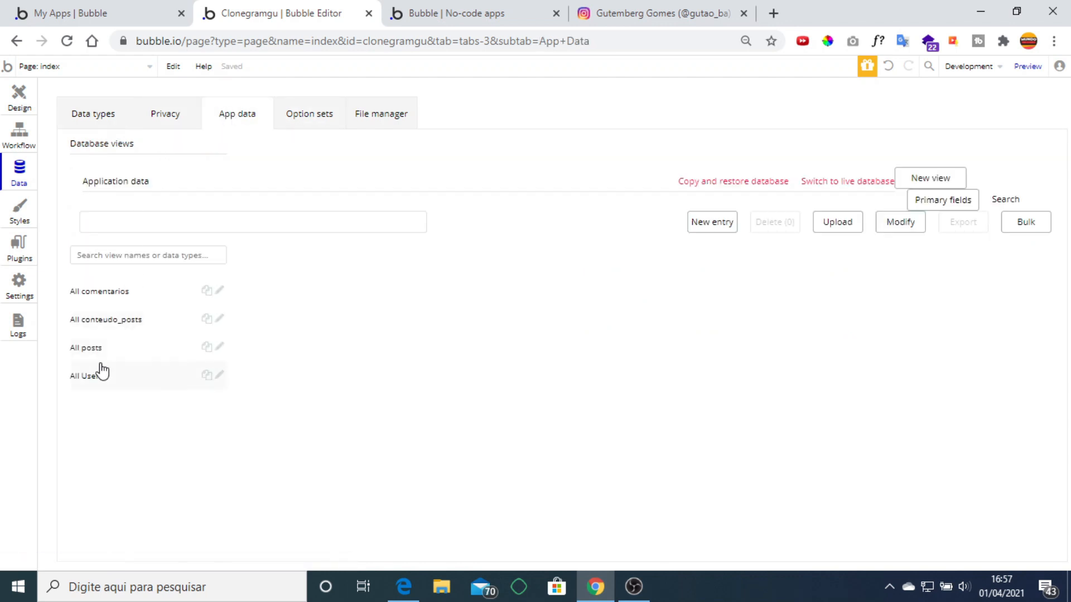
click(92, 377)
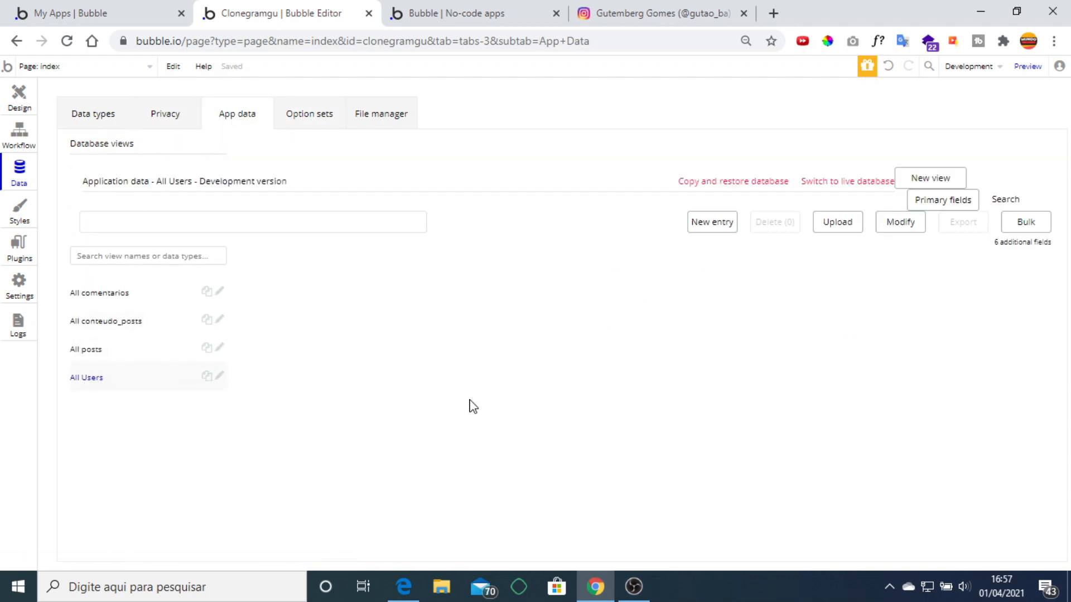
key(ctrl+plus)
key(ctrl+plus)
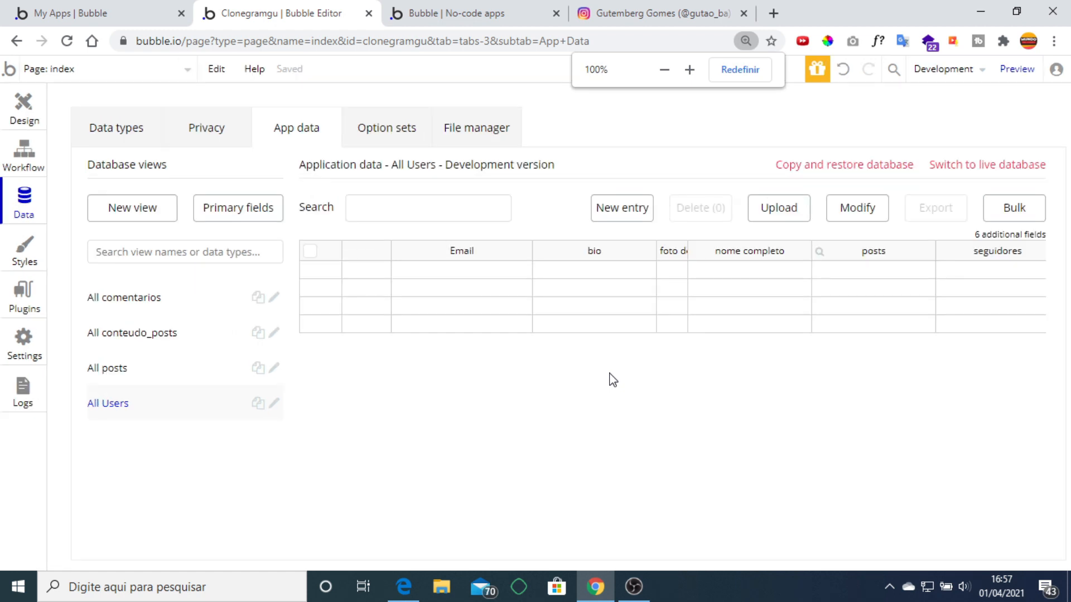
click(122, 372)
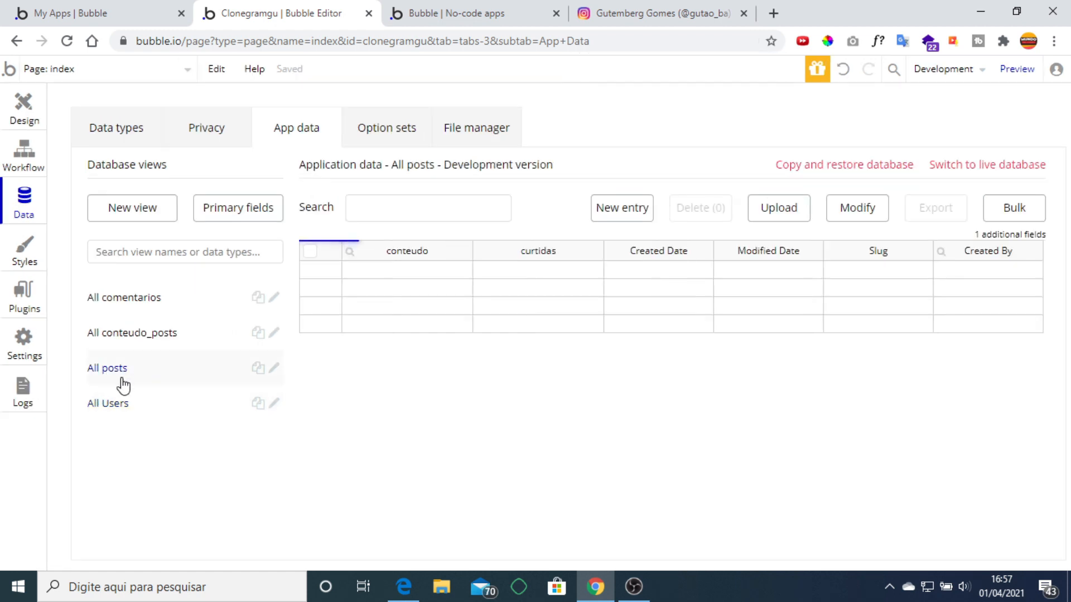
click(105, 410)
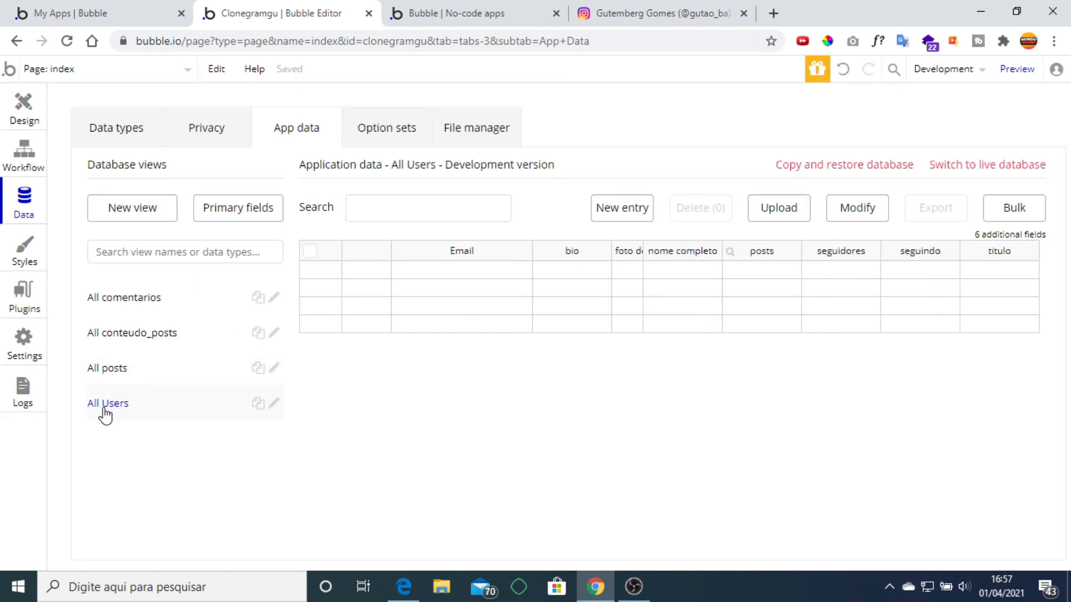
click(445, 5)
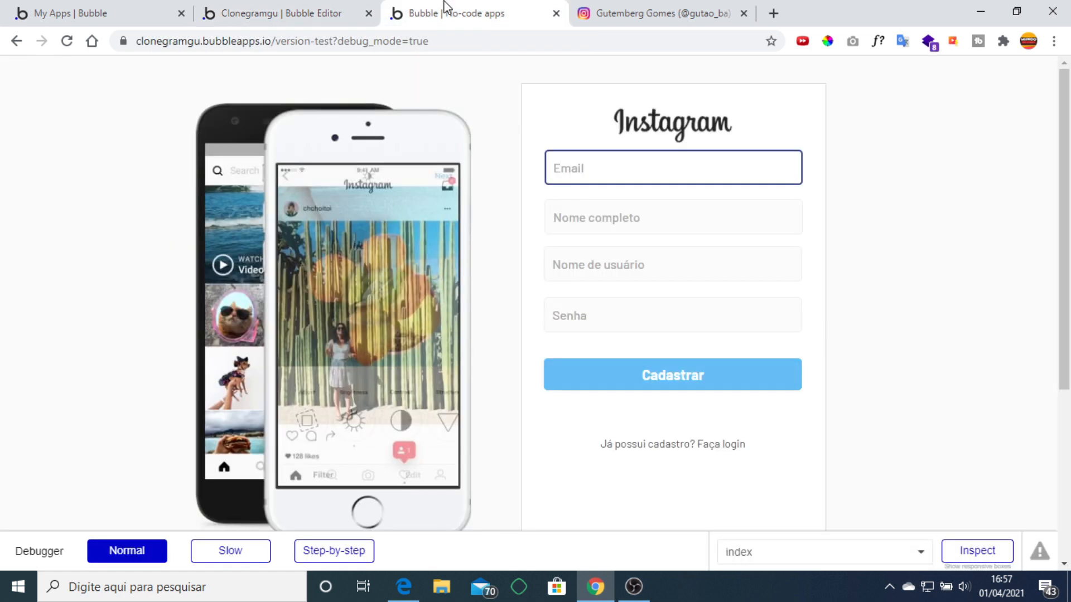
Sign up a test user with an email, full name, username and password, then return to the editor.
click(670, 446)
click(707, 464)
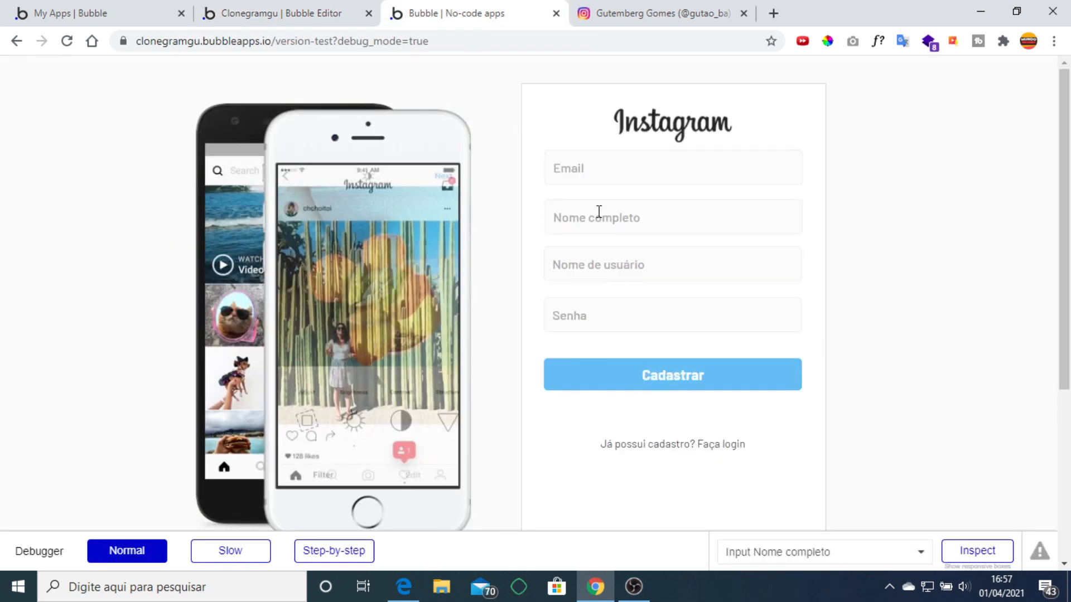
click(591, 169)
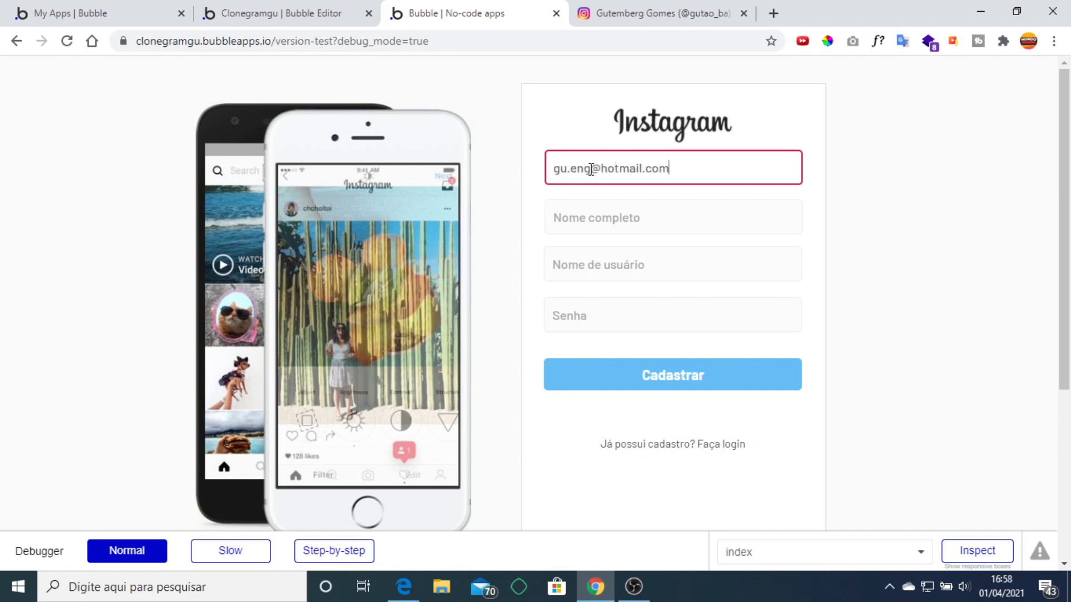
key(Tab)
text(Gut)
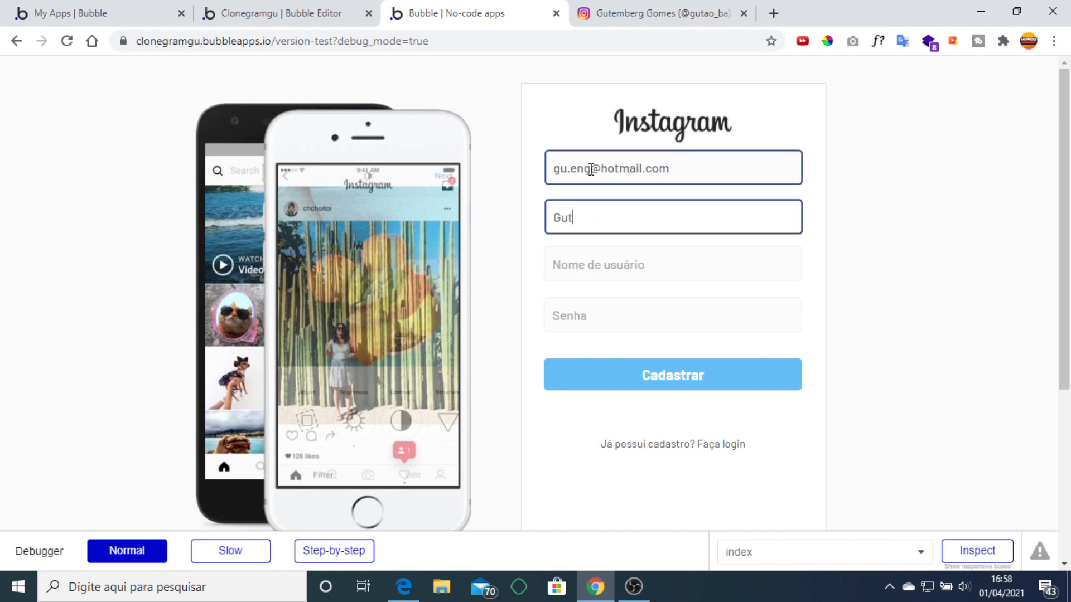
key(Tab)
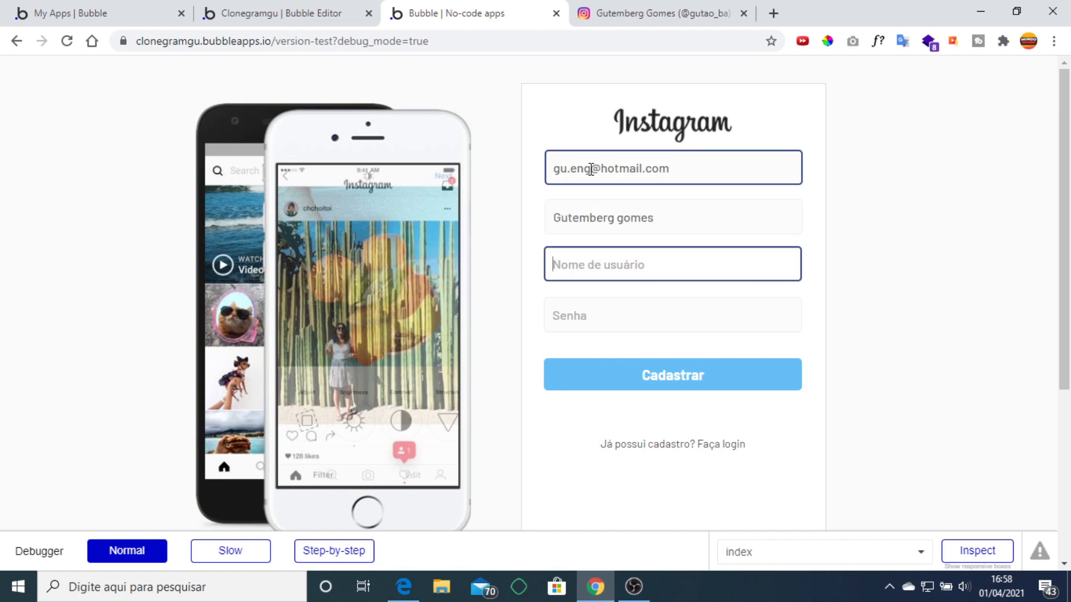
text(gutao)
key(Tab)
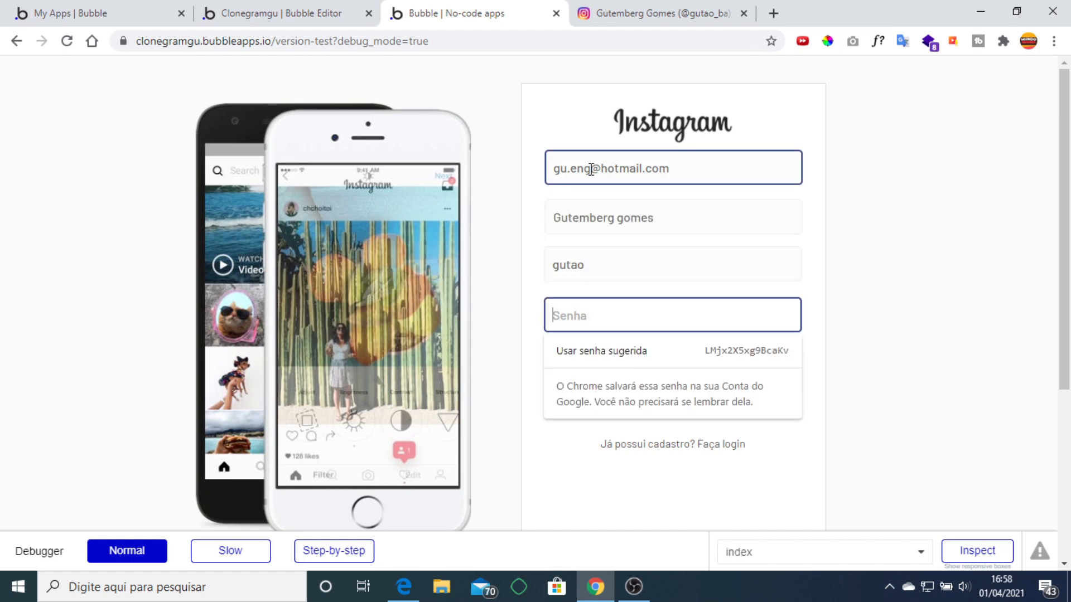
text(••••••)
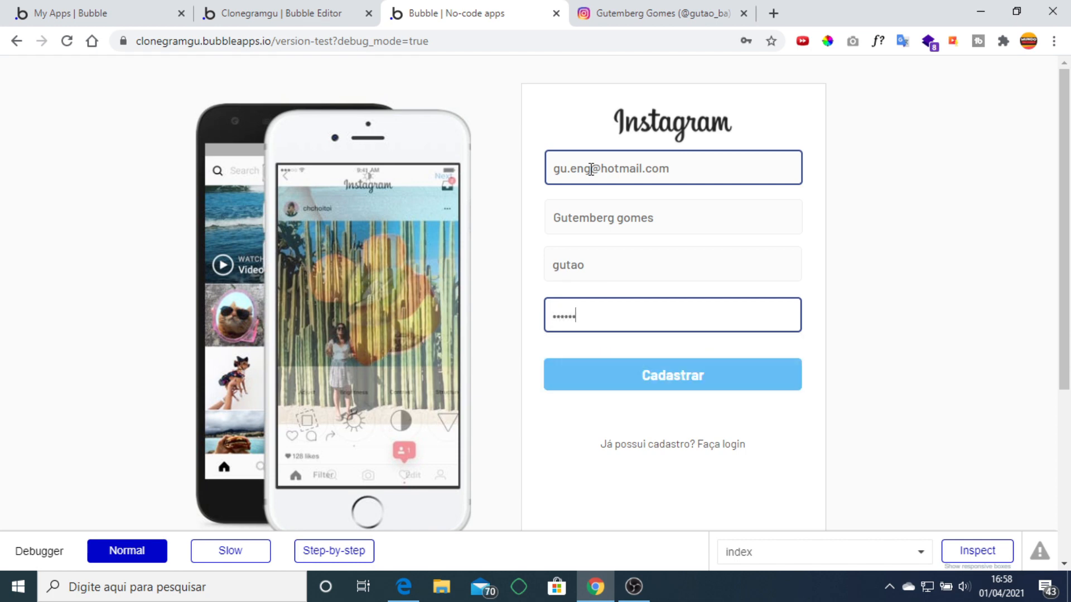
click(680, 389)
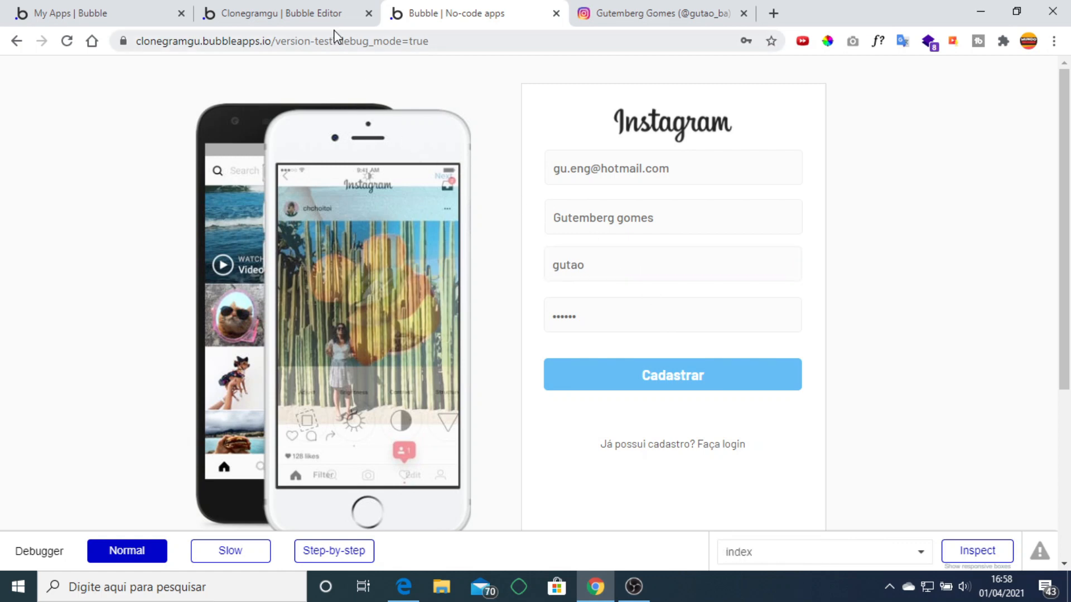
click(330, 12)
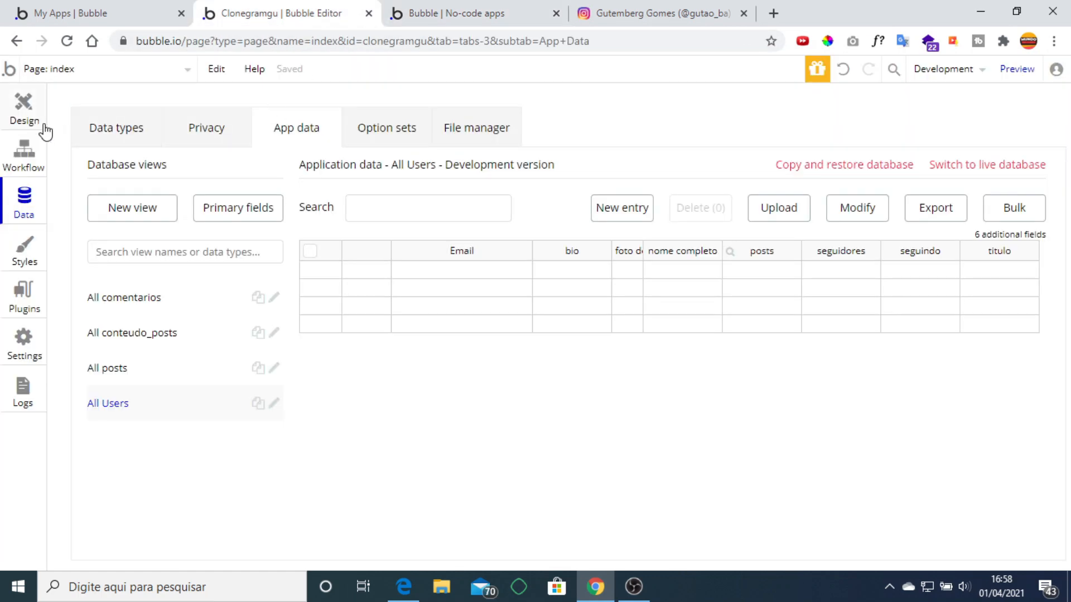
Open the perfil page and run a preview of it, declining to save the password.
click(138, 69)
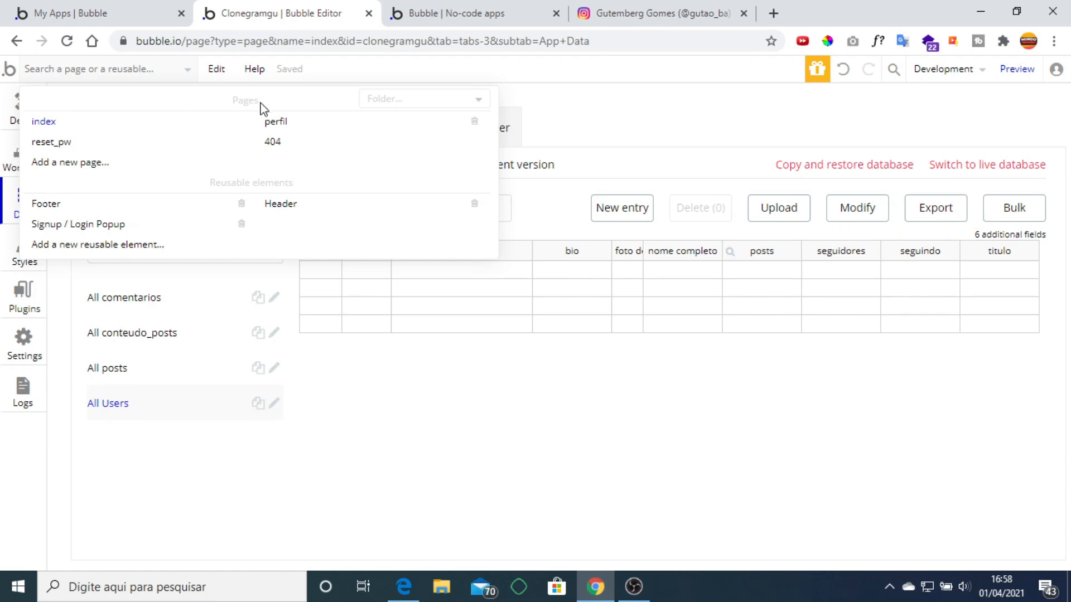
click(283, 122)
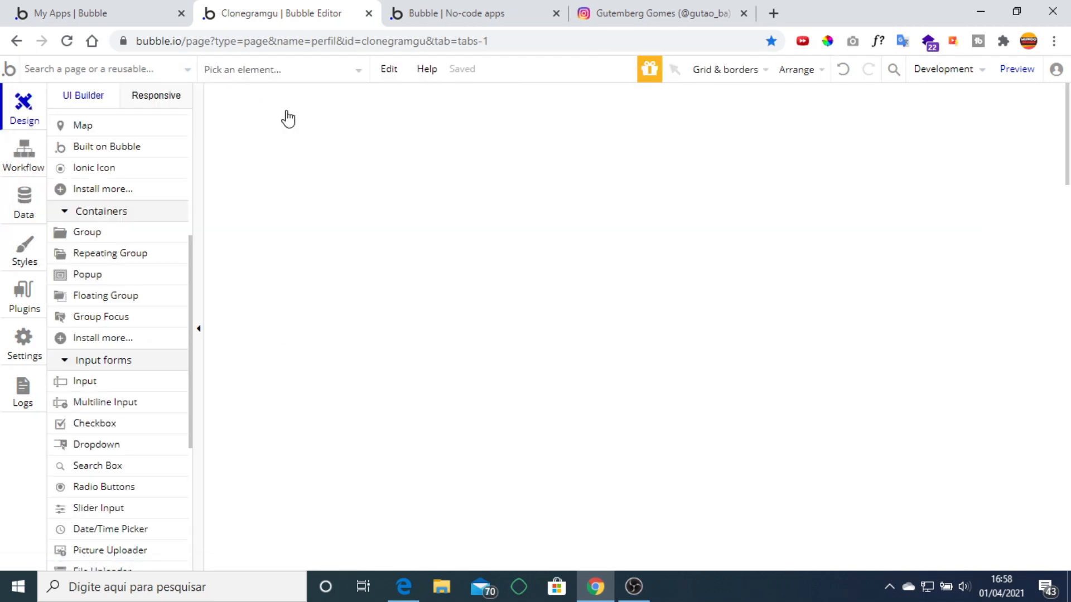
click(1029, 82)
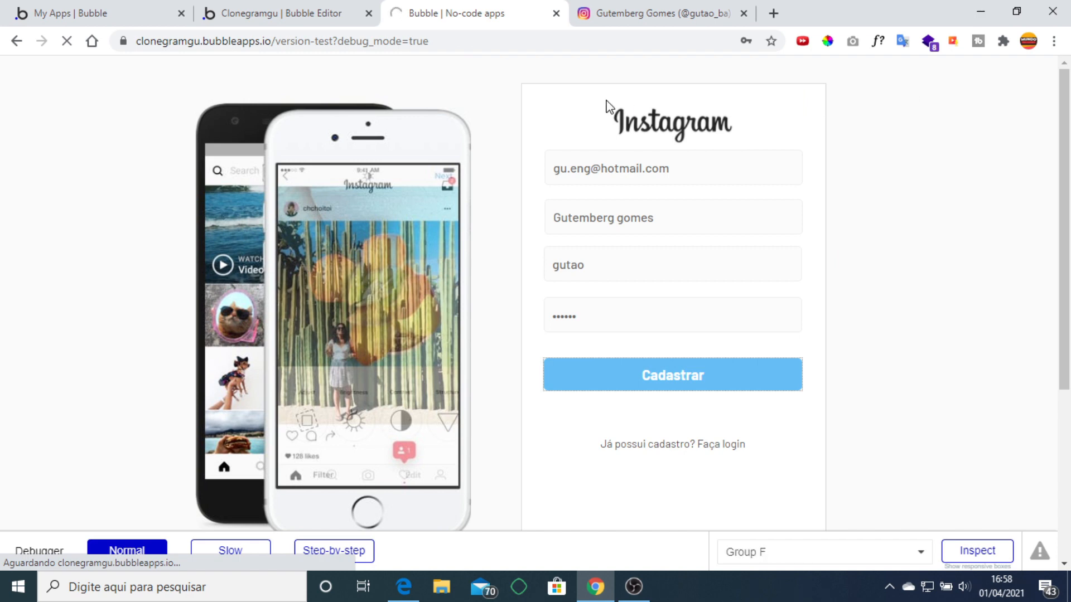
click(621, 184)
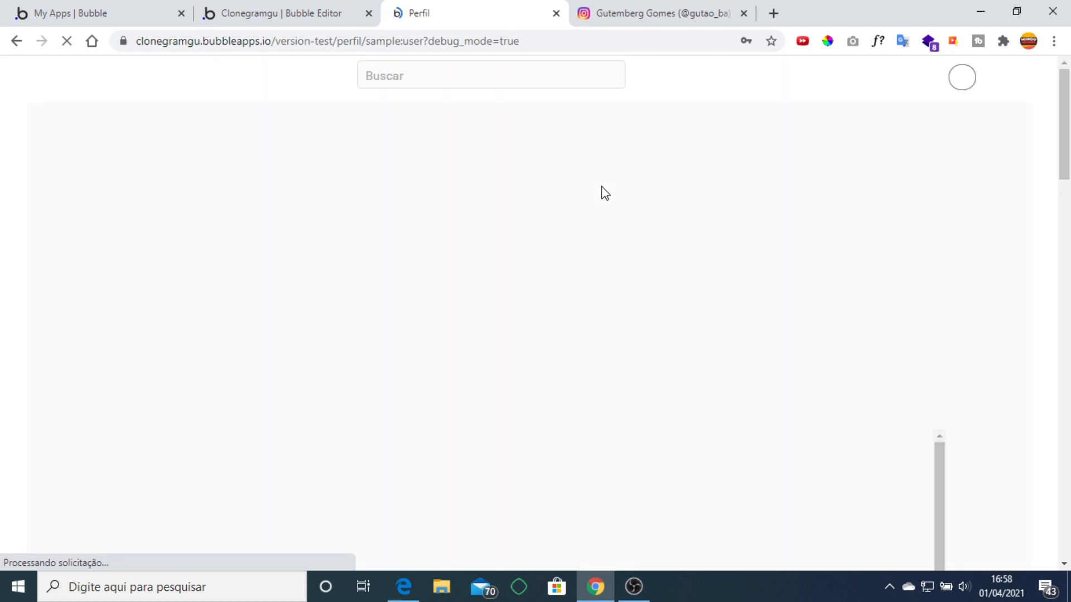
click(745, 296)
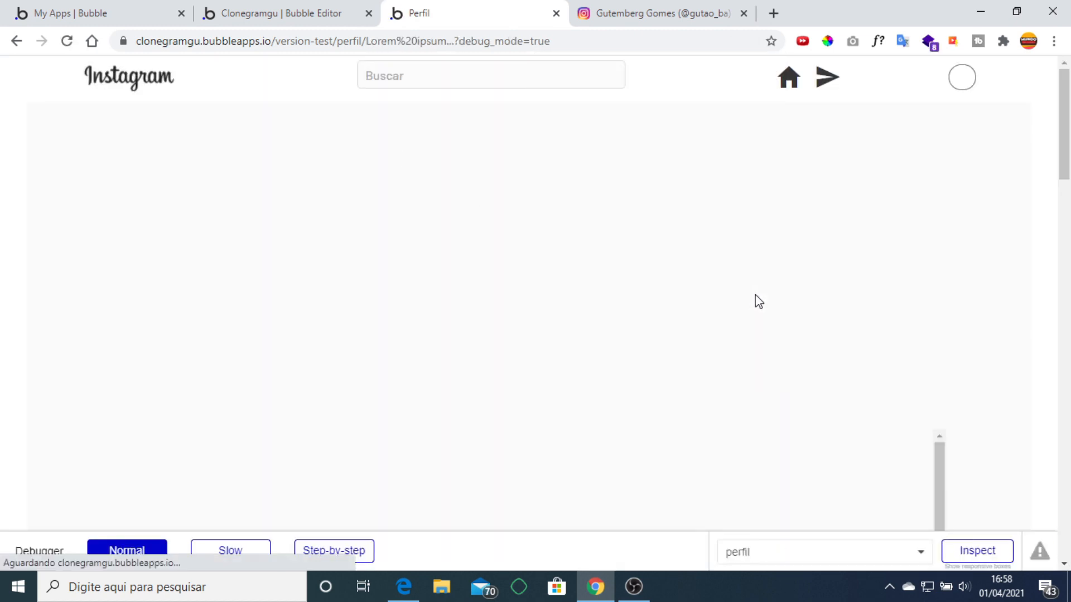
click(325, 12)
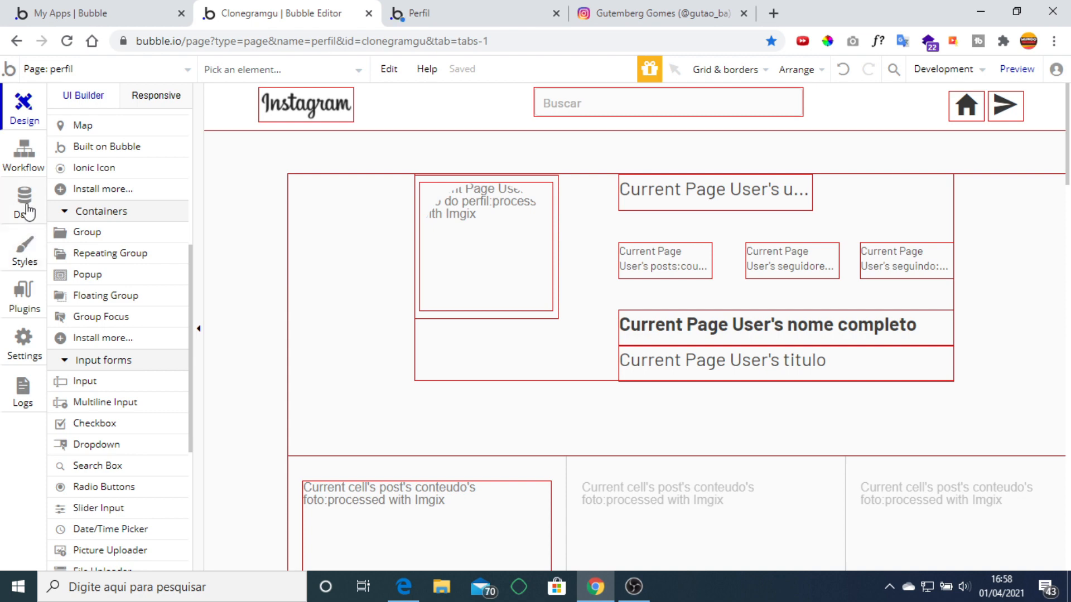
Run the app as the stored user from App data's All Users and dismiss Chrome's password warning.
click(24, 205)
click(114, 369)
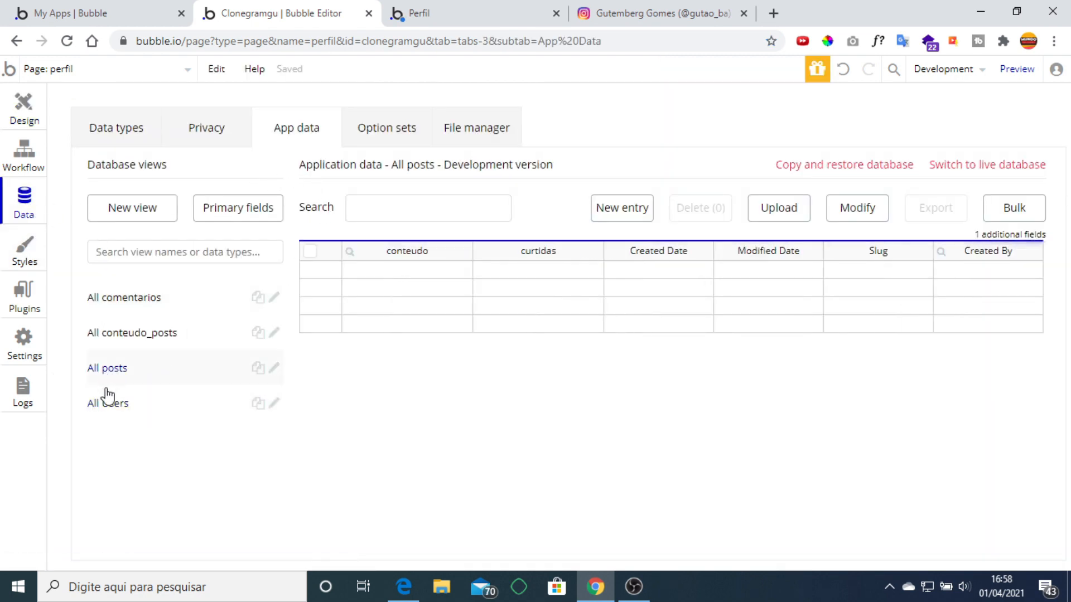
click(107, 401)
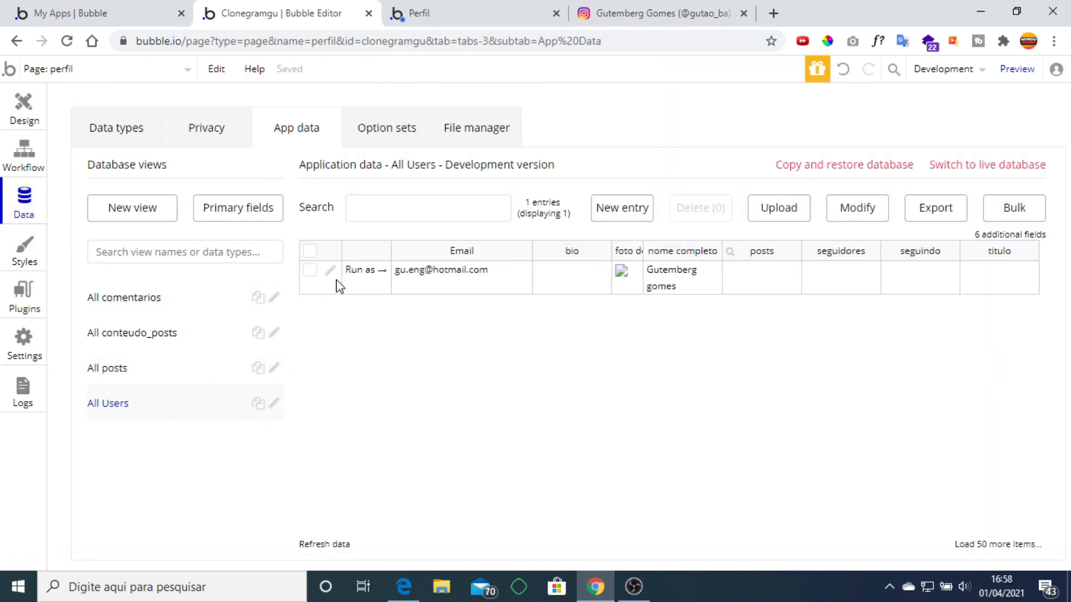
click(363, 270)
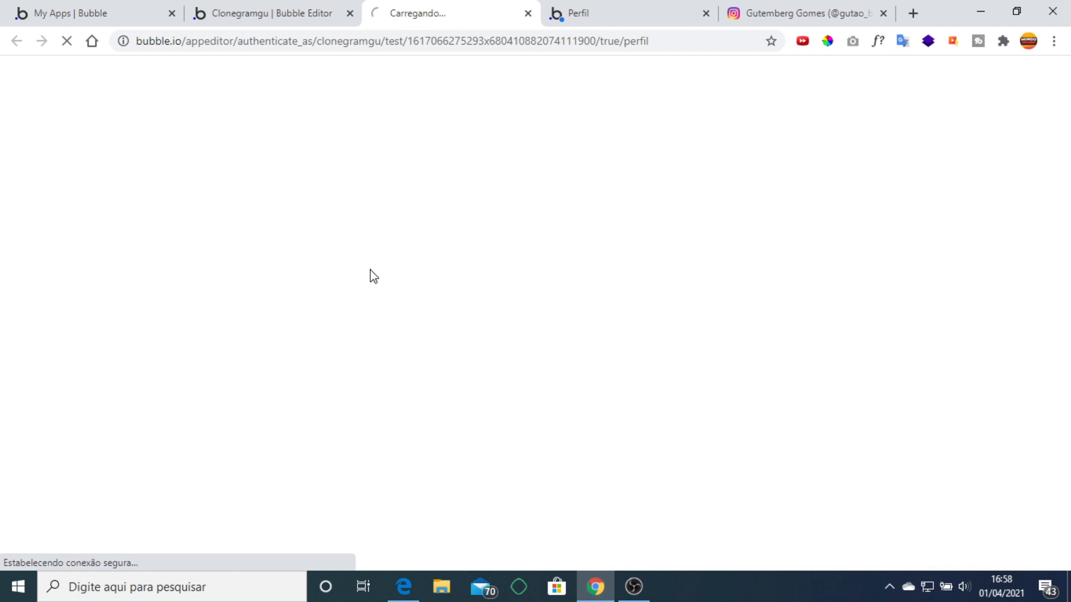
click(712, 23)
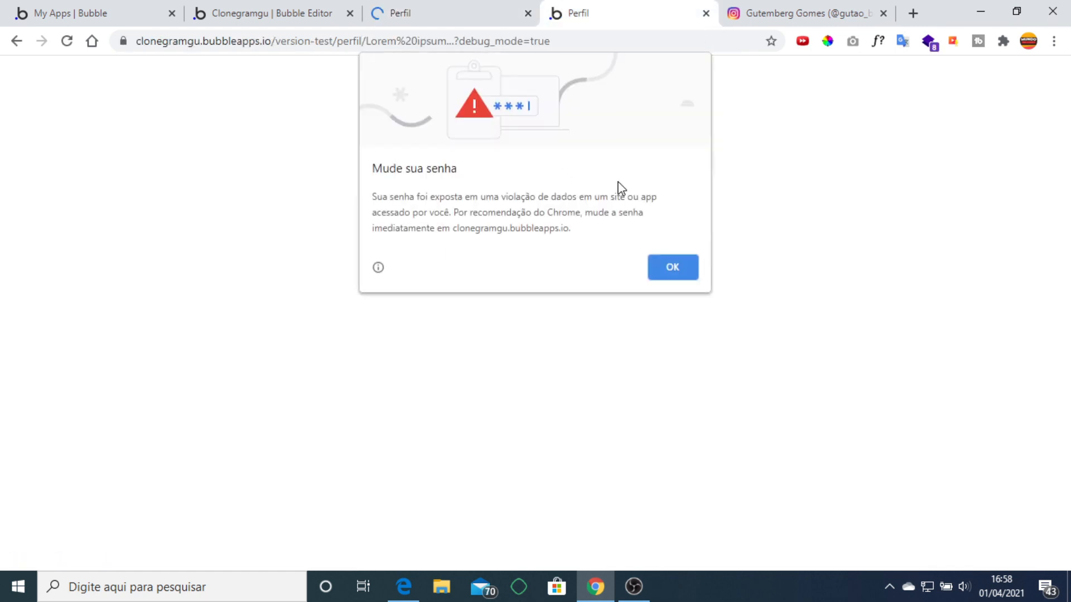
click(672, 265)
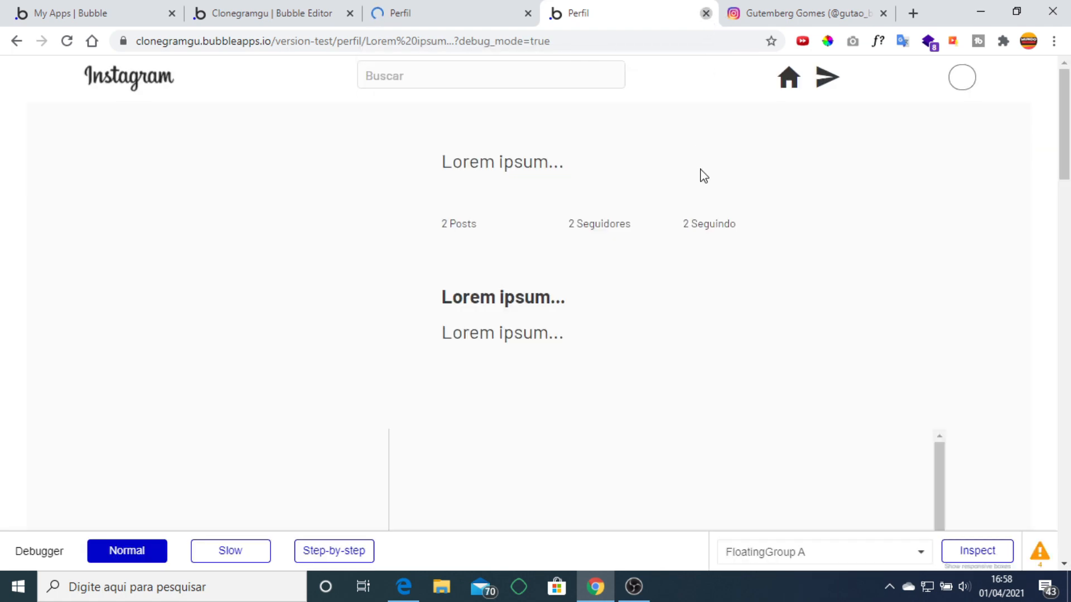
Close the duplicate Perfil preview tab and run the app as the user once more.
key(ctrl+w)
click(413, 8)
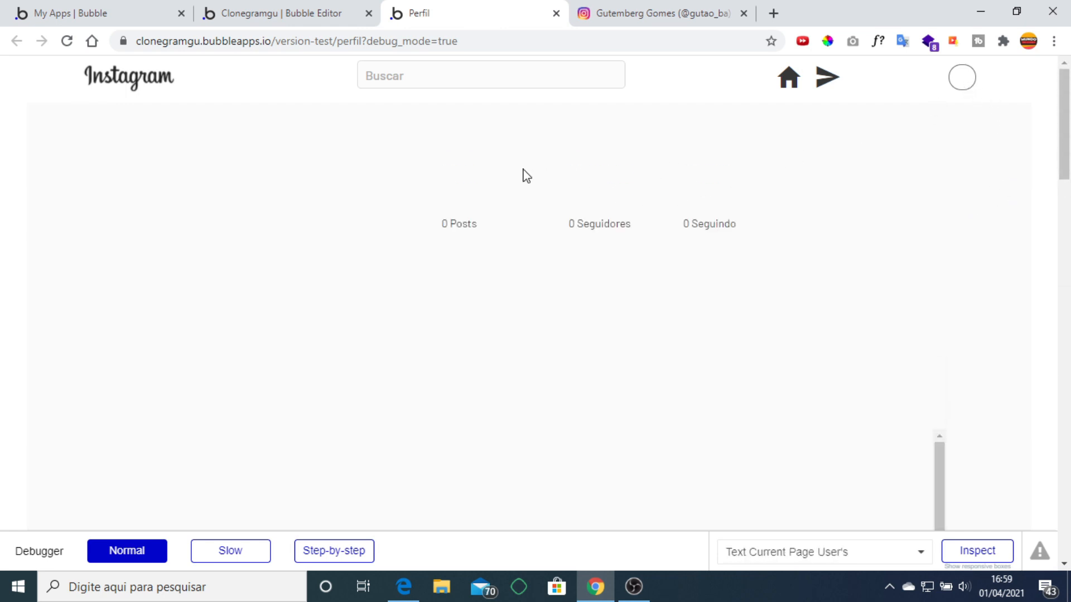
click(295, 11)
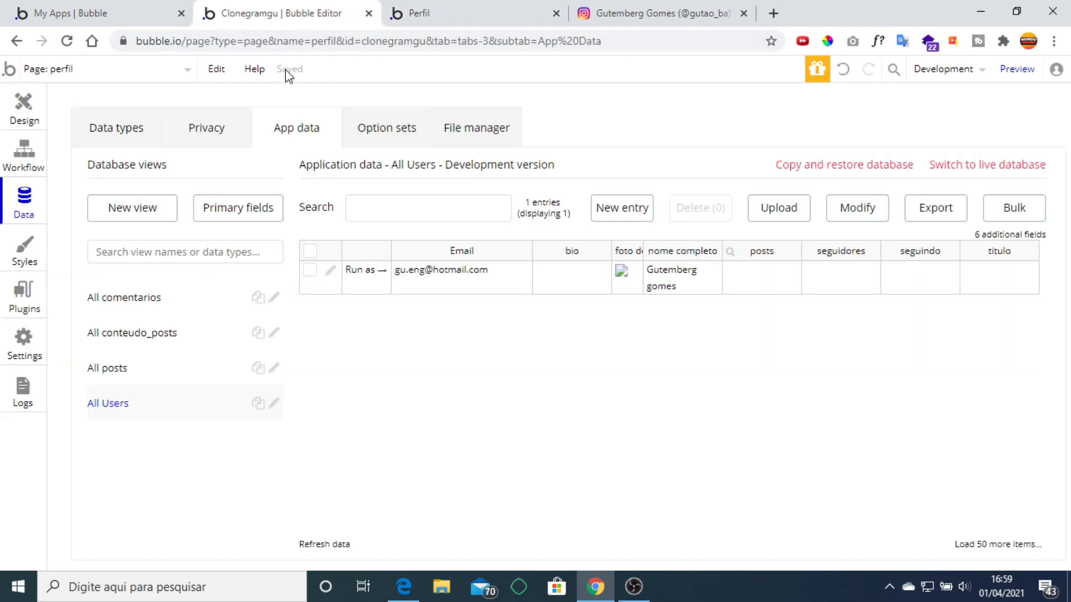
click(366, 270)
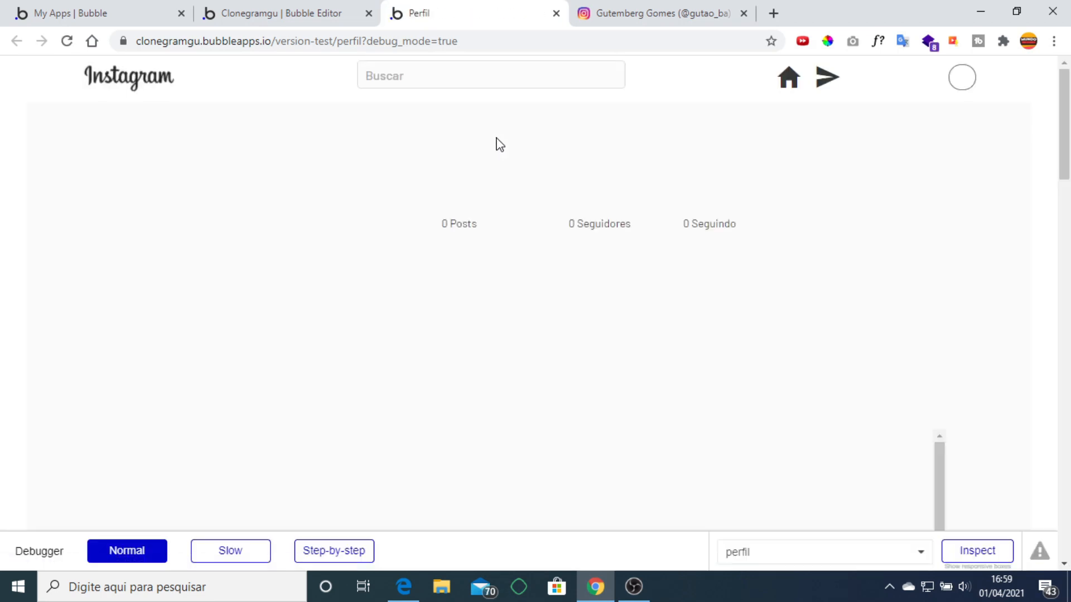
click(296, 23)
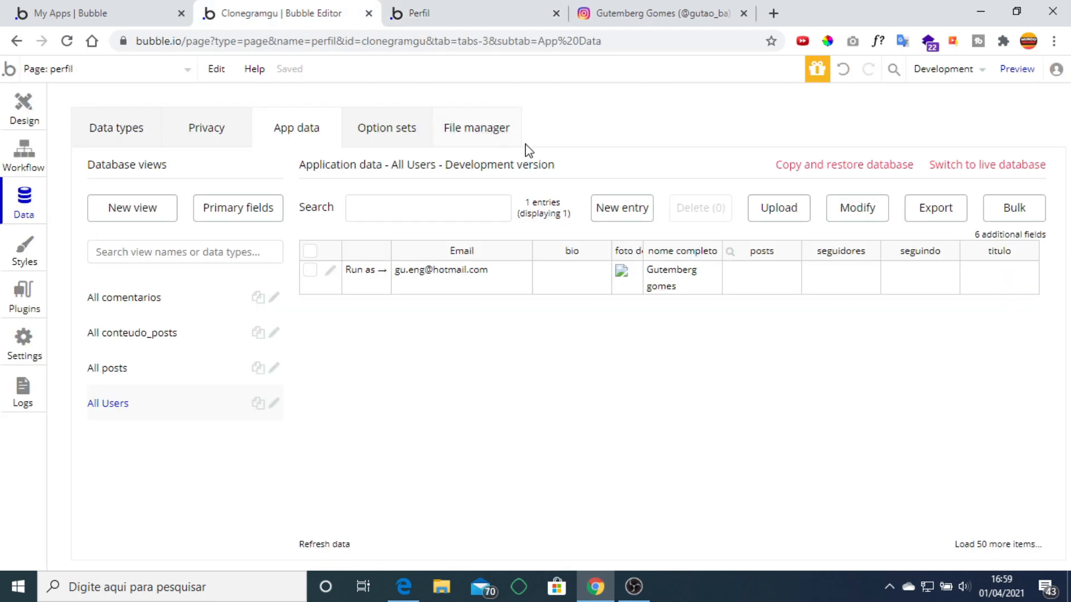
Return to the Design view of the perfil page and bring up the page list dropdown.
click(28, 106)
click(450, 14)
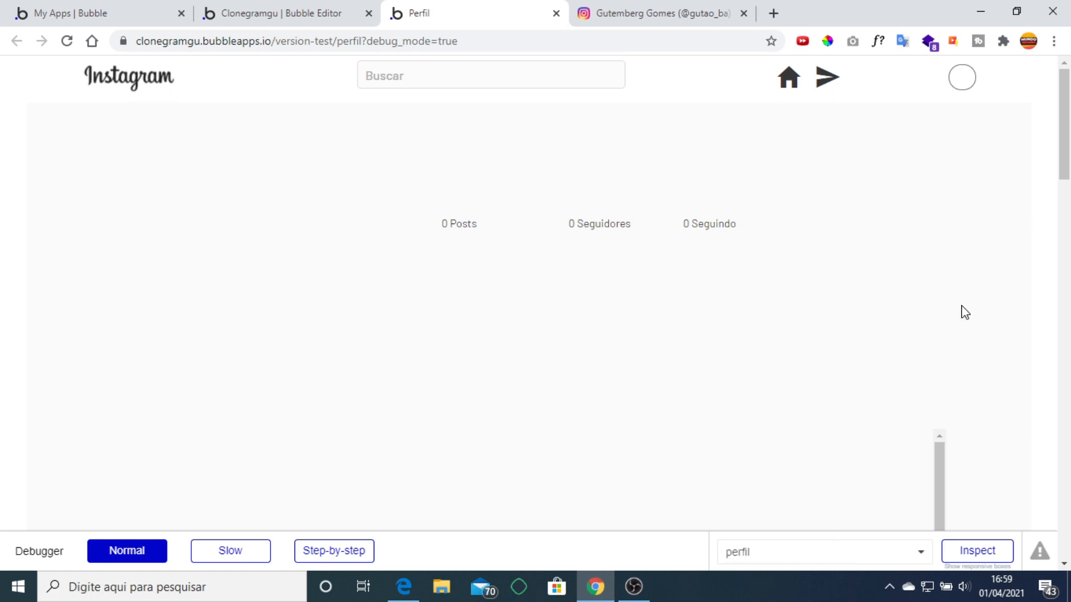
click(281, 17)
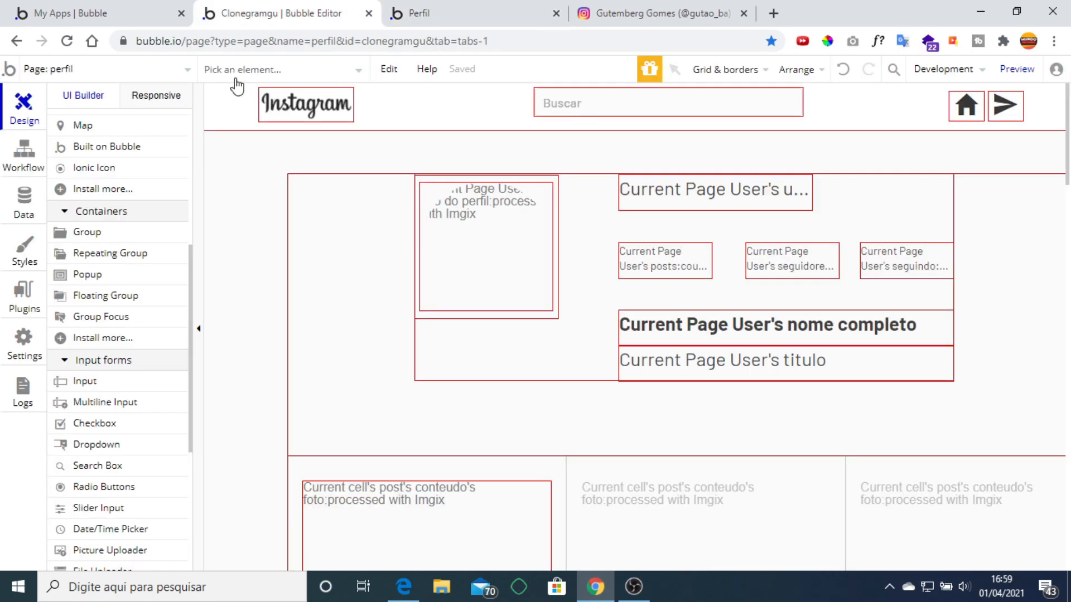
click(161, 71)
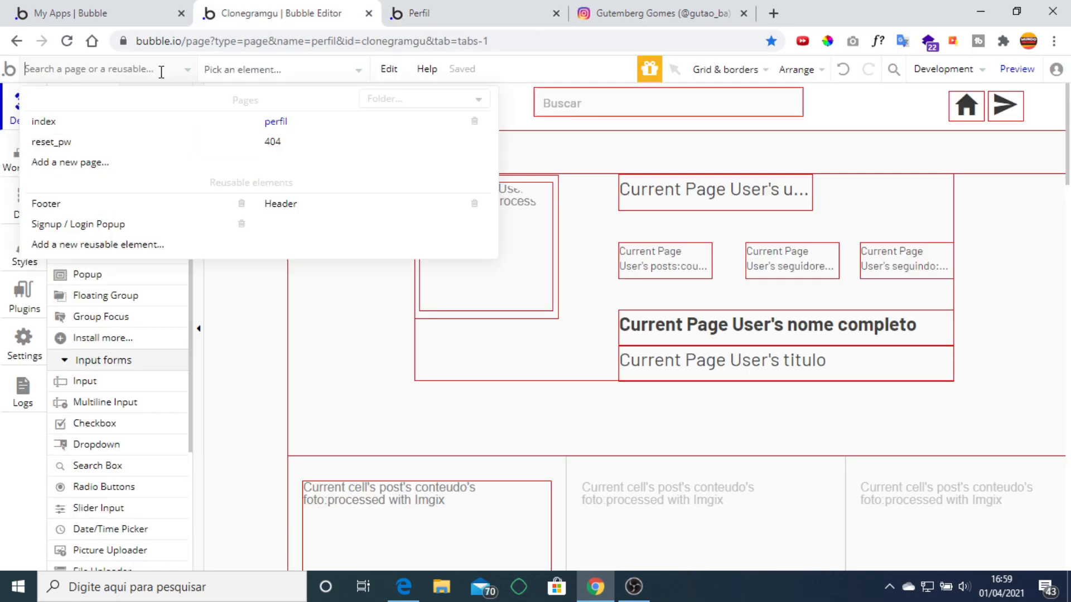
Add a new page named 'inicial', cloned from the perfil page.
click(80, 167)
click(560, 209)
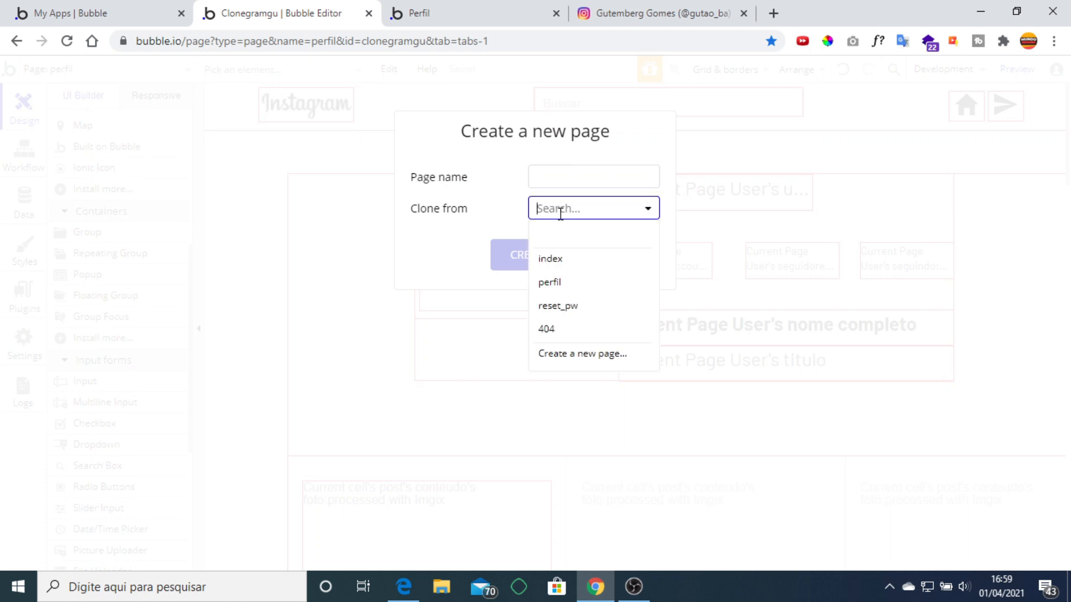
click(555, 283)
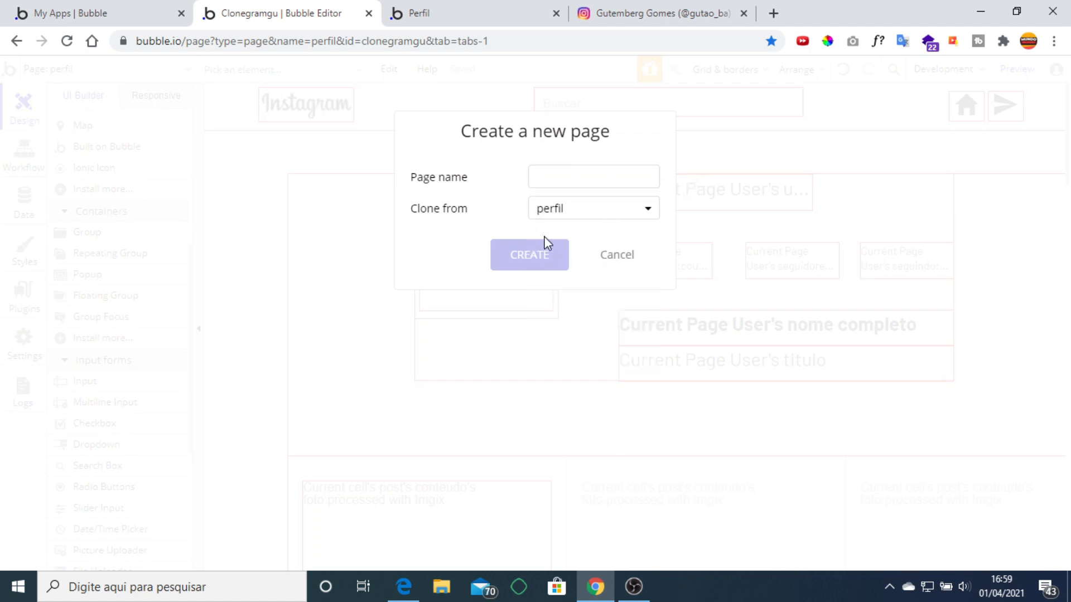
click(550, 182)
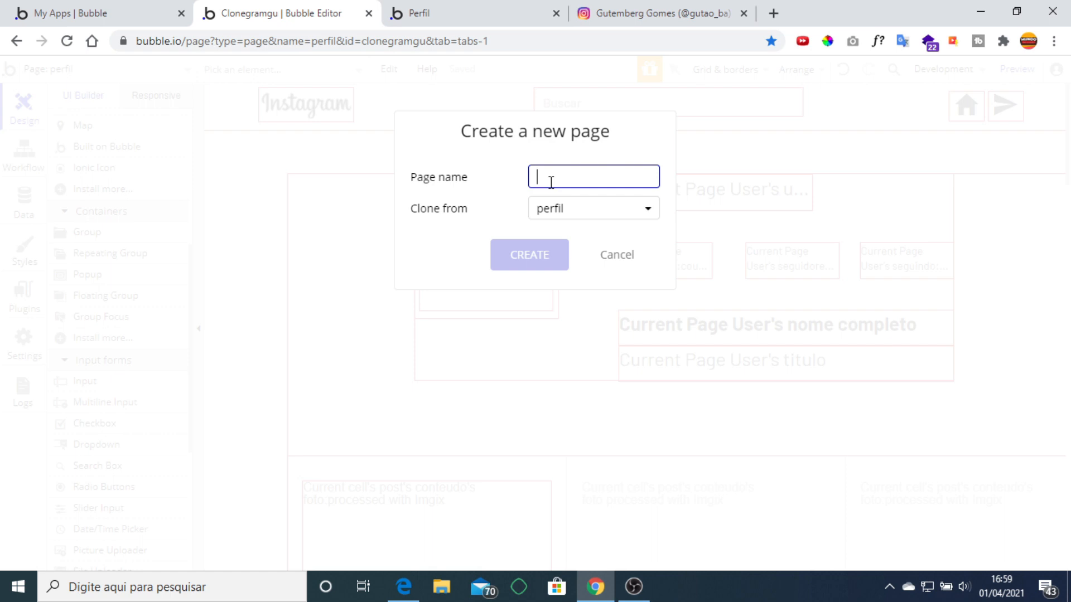
text(inicial)
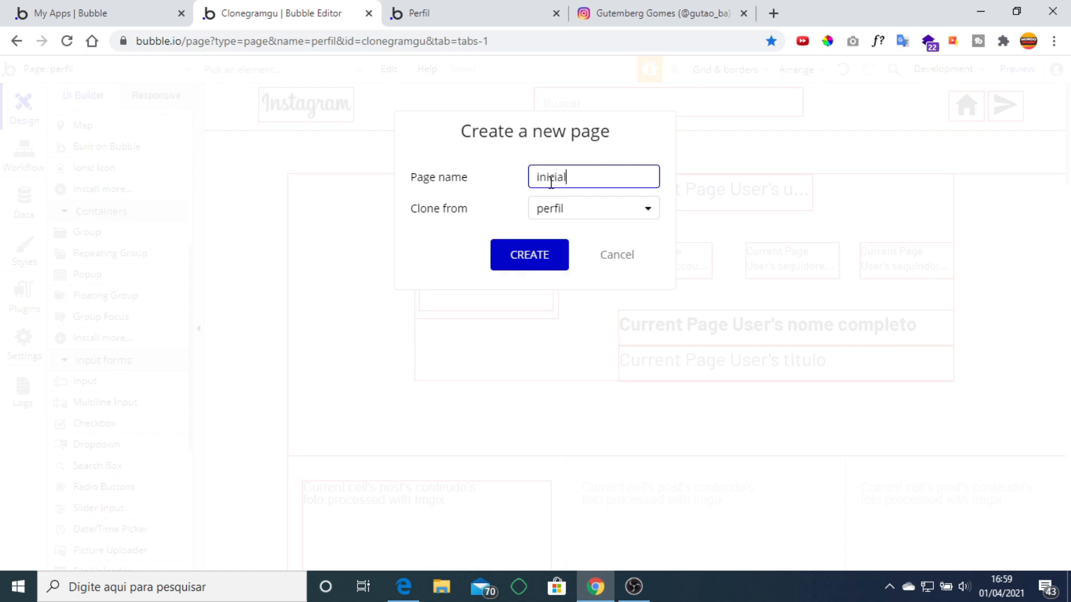
click(534, 254)
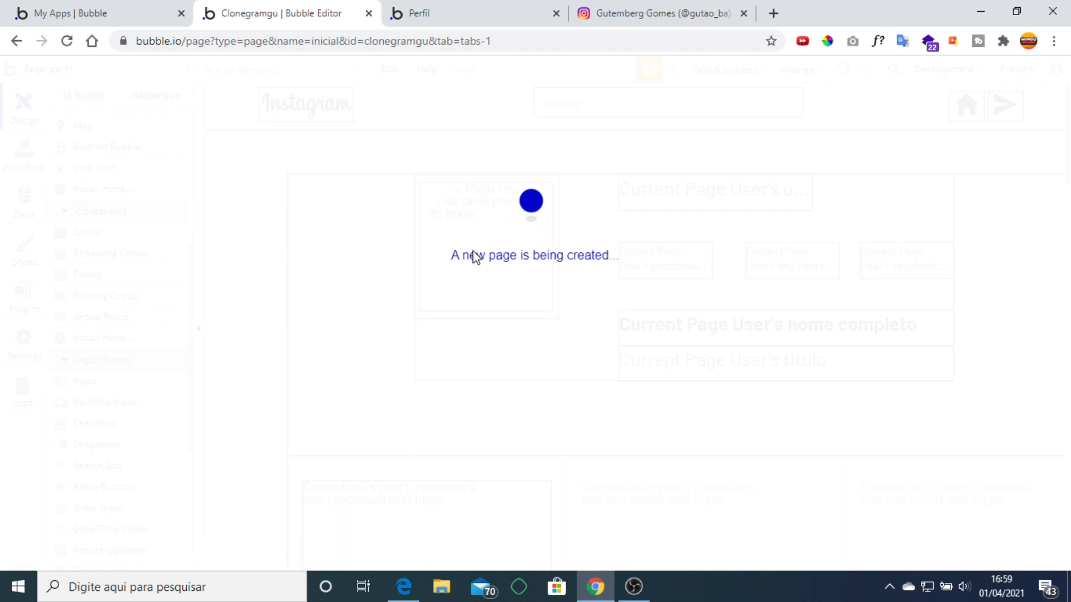
Delete the profile header group (Group B) from the inicial page.
click(552, 351)
key(Delete)
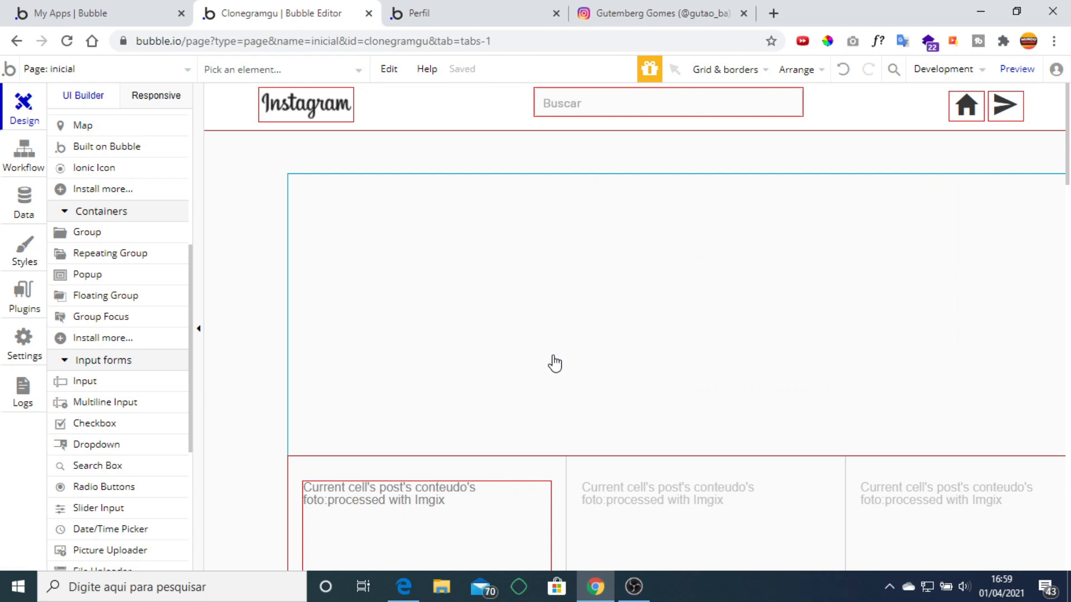
key(ctrl+minus)
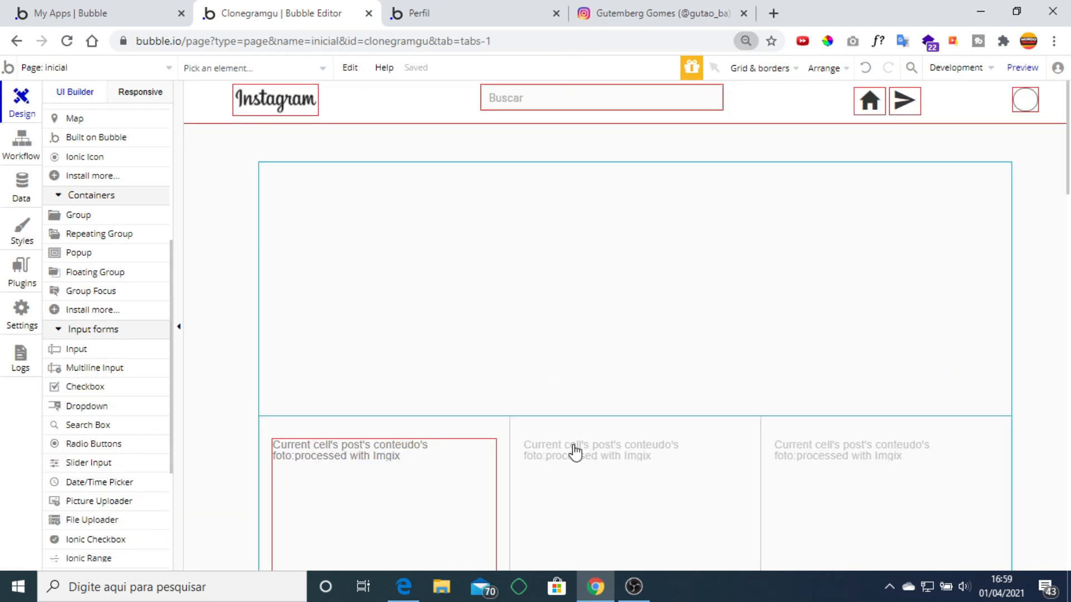
Move the 2×3 post grid up beneath the top bar and open its property editor.
click(574, 446)
key(Up)
key(Up)
key(Up)
key(Up)
key(Up)
key(Up)
key(Up)
key(Up)
key(Up)
key(Up)
key(Up)
key(Up)
key(Up)
key(Up)
key(Up)
key(Up)
key(Up)
key(Up)
key(Up)
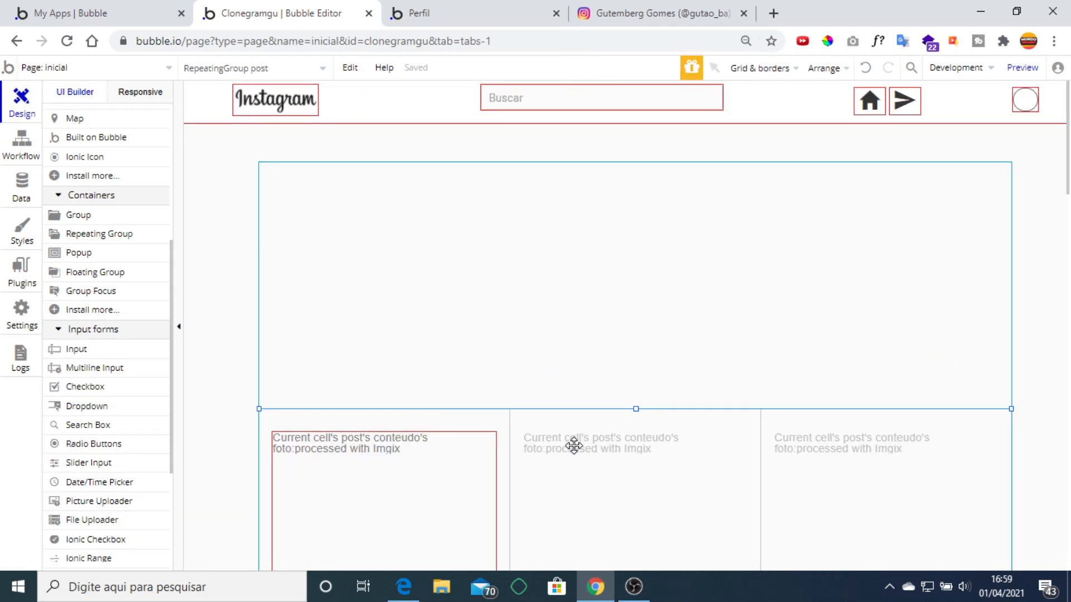
key(Up)
key(Up)
key(Up)
key(Up)
key(Up)
key(Up)
key(Up)
key(Up)
key(Up)
key(Up)
key(Up)
key(Up)
key(Up)
key(Up)
key(Up)
key(Up)
key(Up)
key(Up)
key(Up)
key(Up)
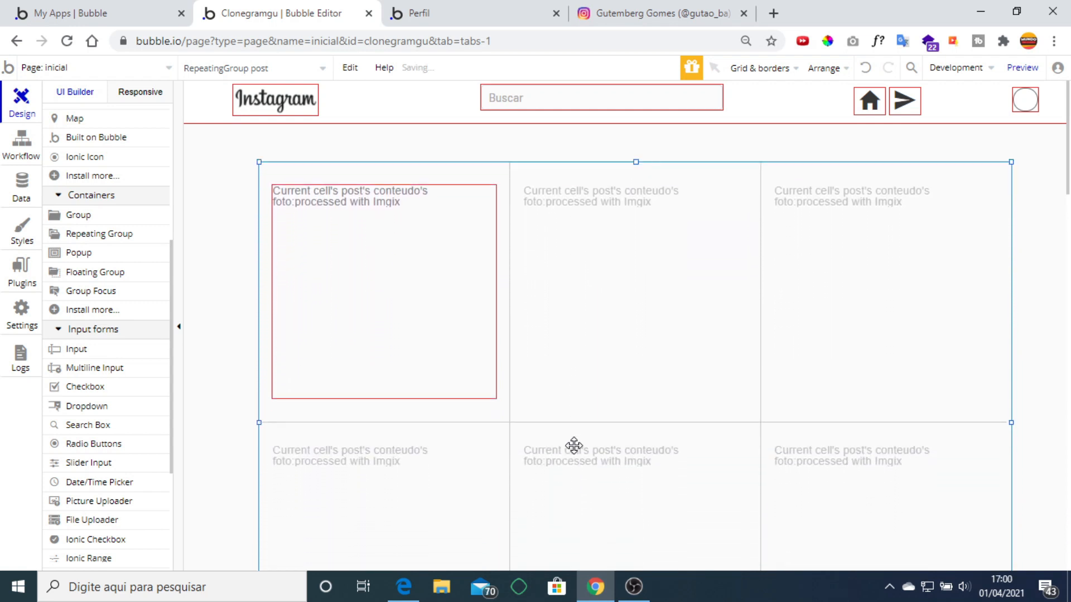
click(413, 362)
key(Up)
key(Up)
key(Up)
key(Up)
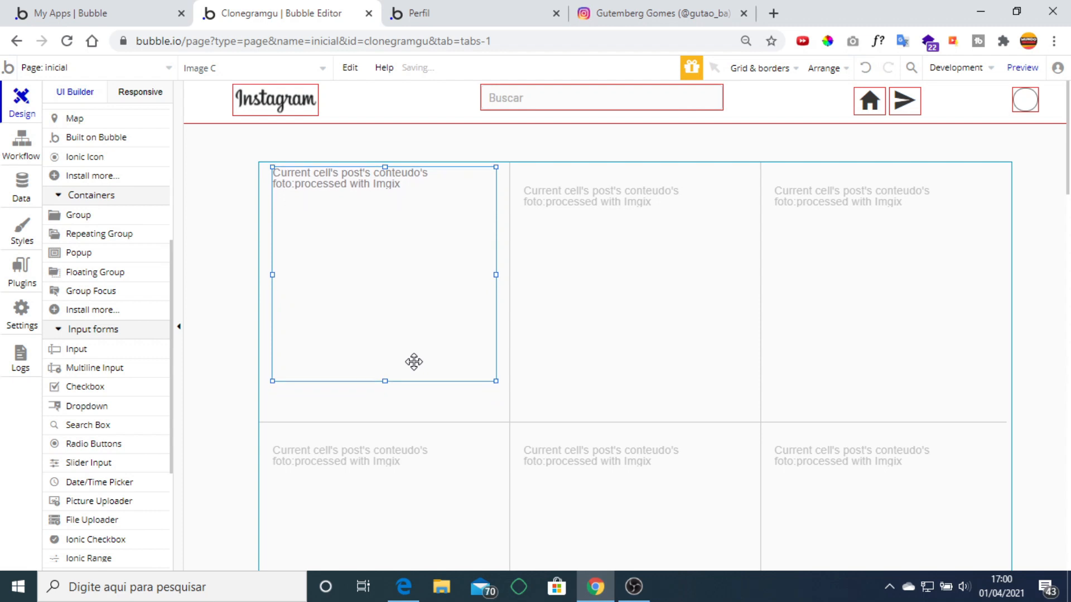
key(Down)
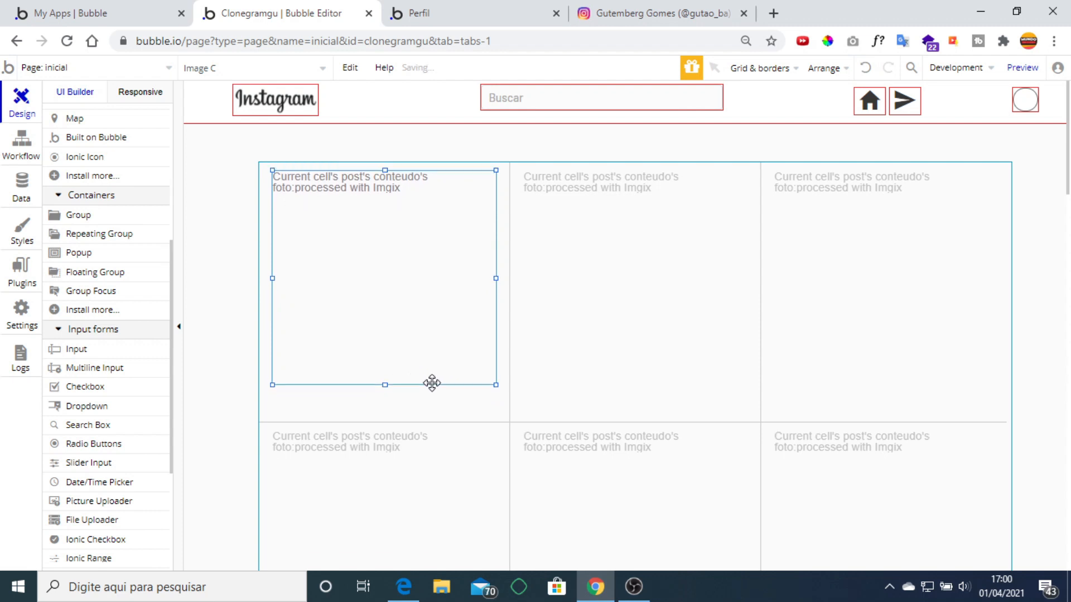
click(585, 380)
double_click(585, 379)
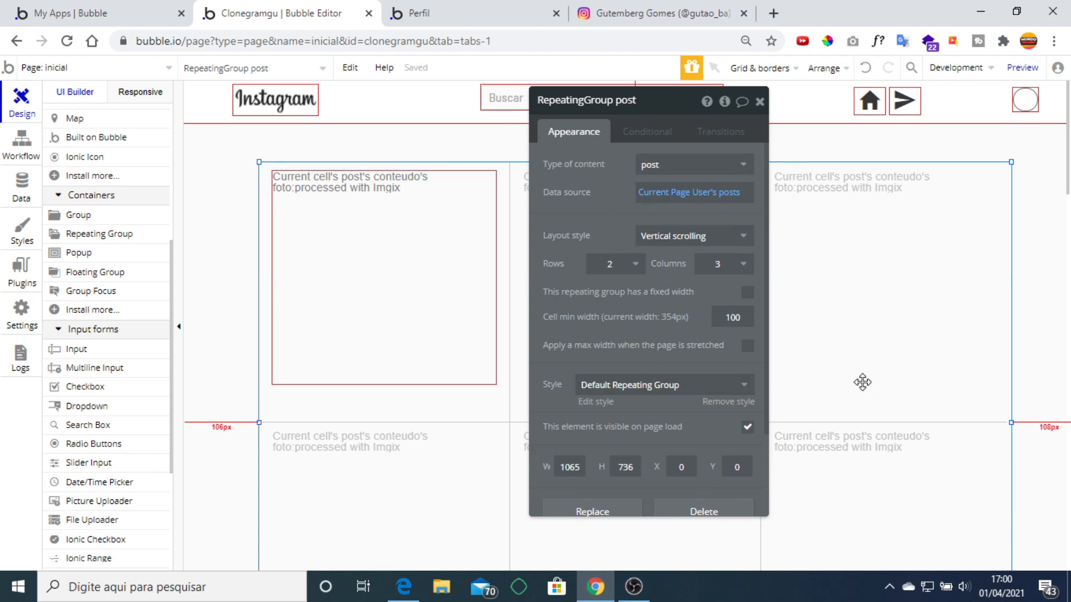
Keep content type post and change the grid's data source to 'Do a search for' post.
click(729, 174)
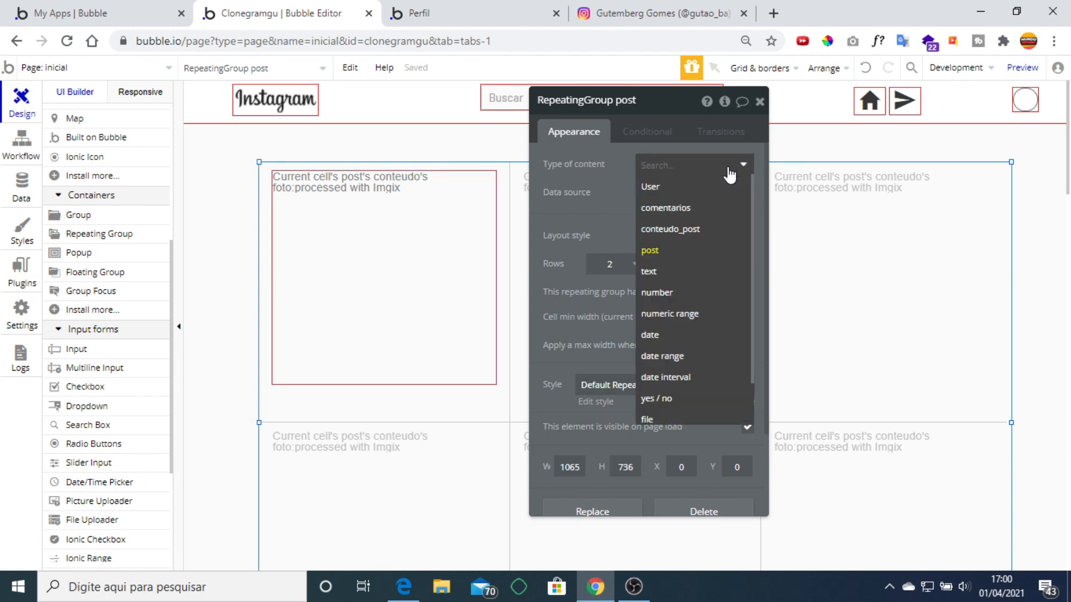
click(669, 258)
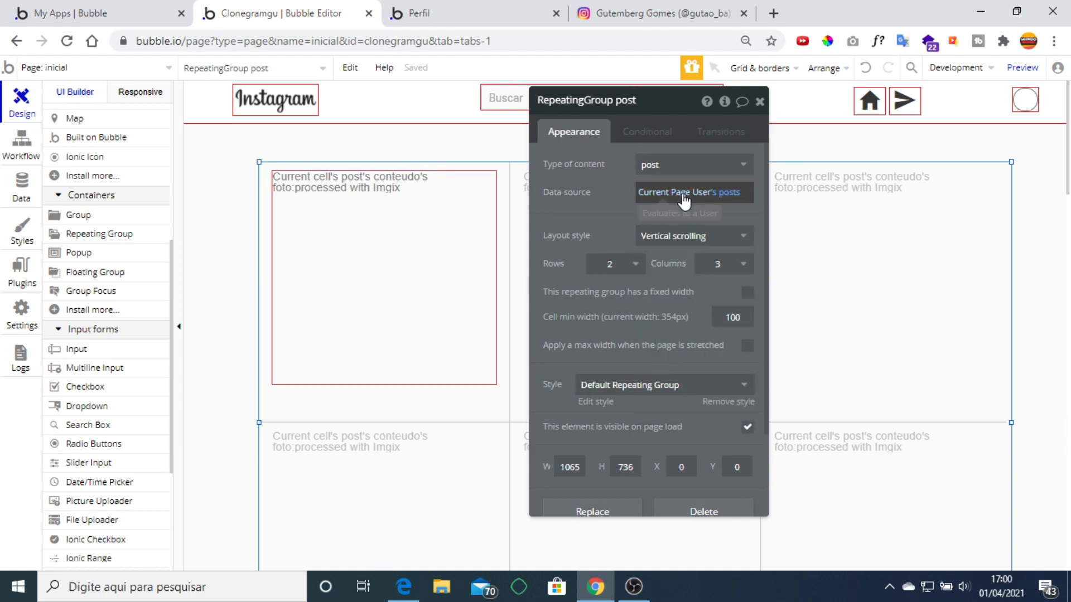
right_click(723, 196)
click(744, 193)
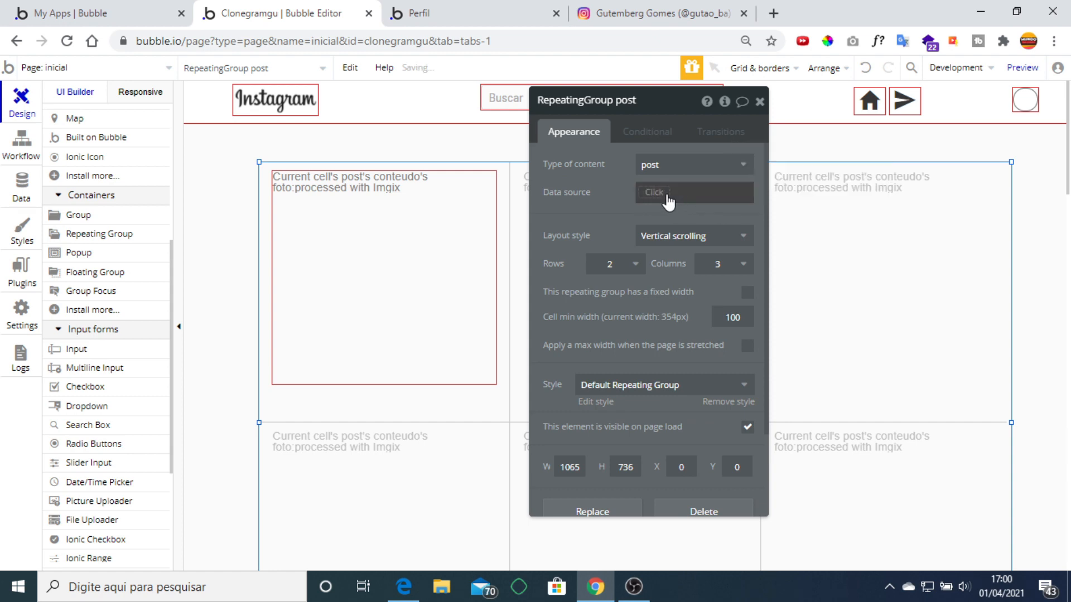
click(655, 194)
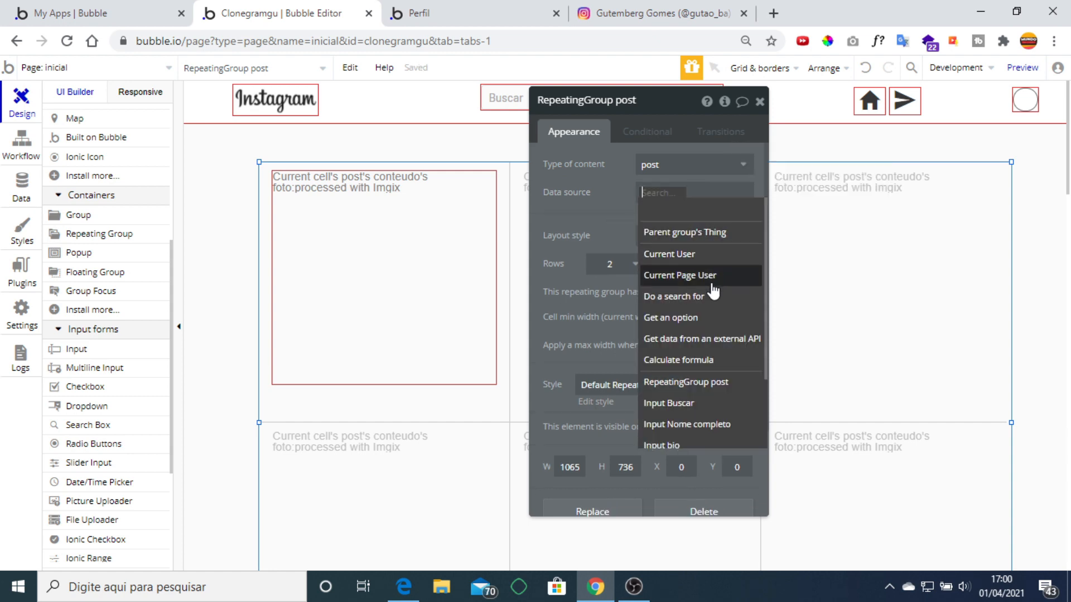
click(712, 299)
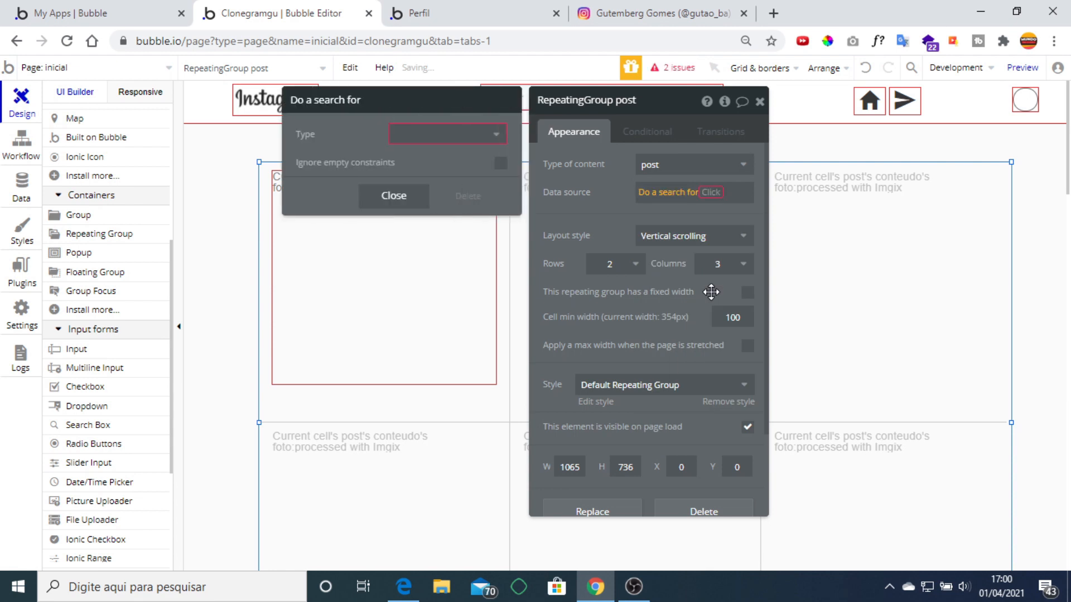
click(497, 145)
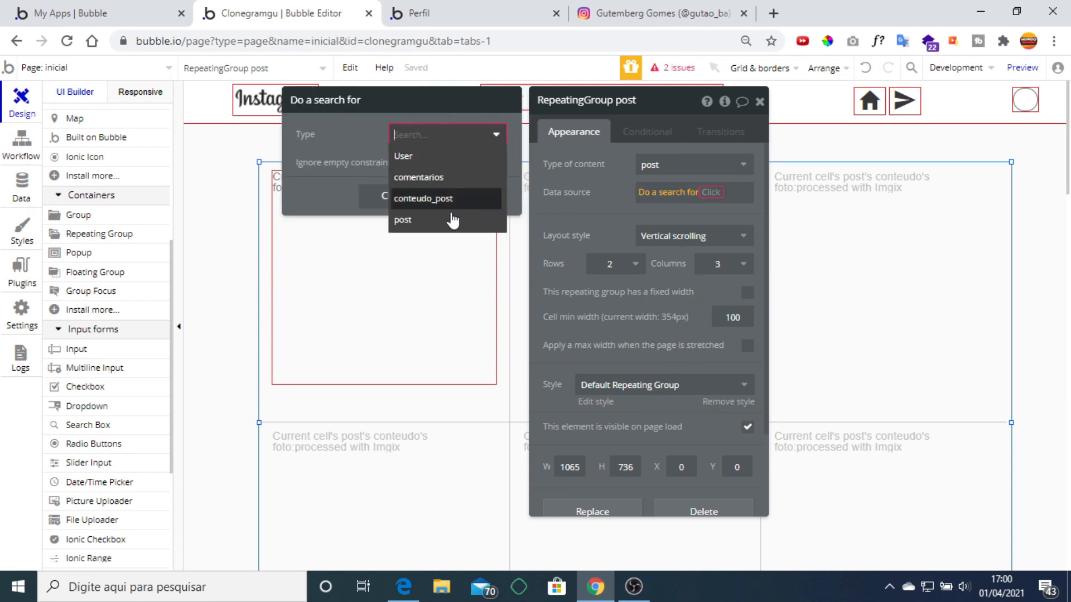
click(491, 220)
click(586, 214)
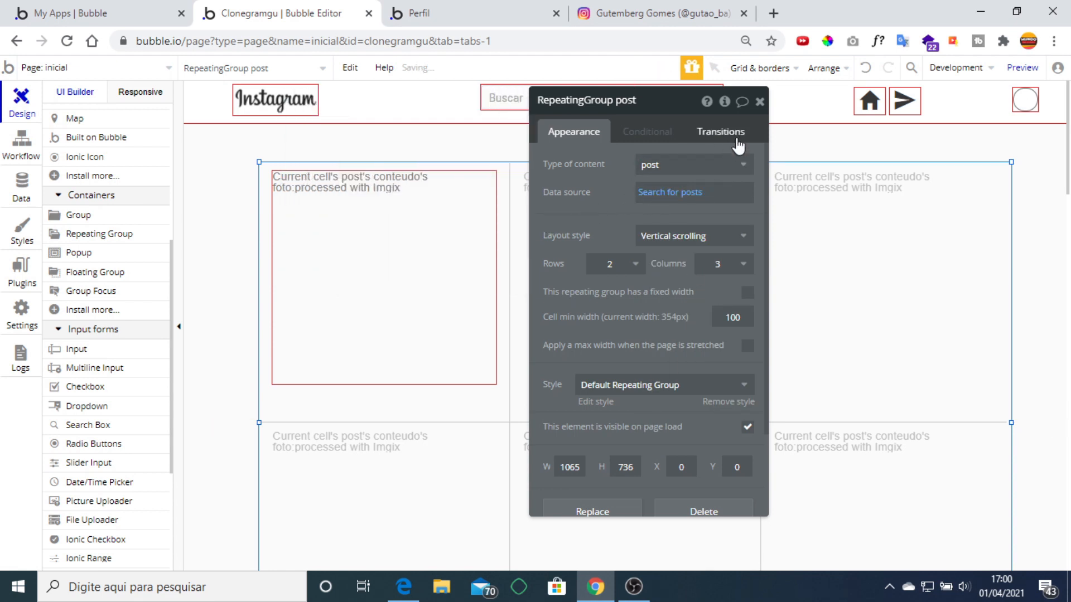
click(669, 191)
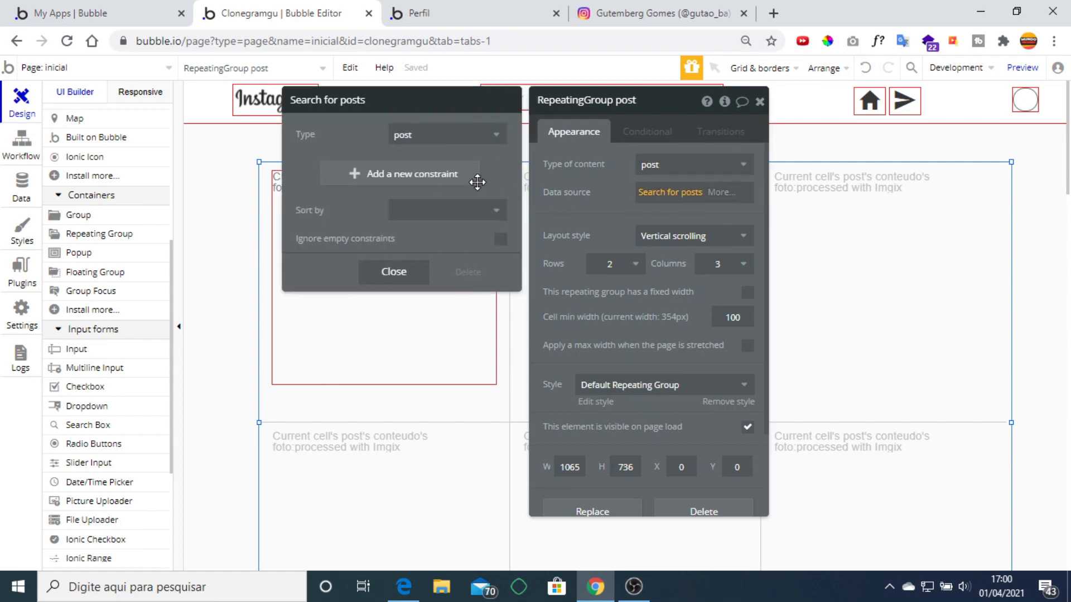
click(613, 196)
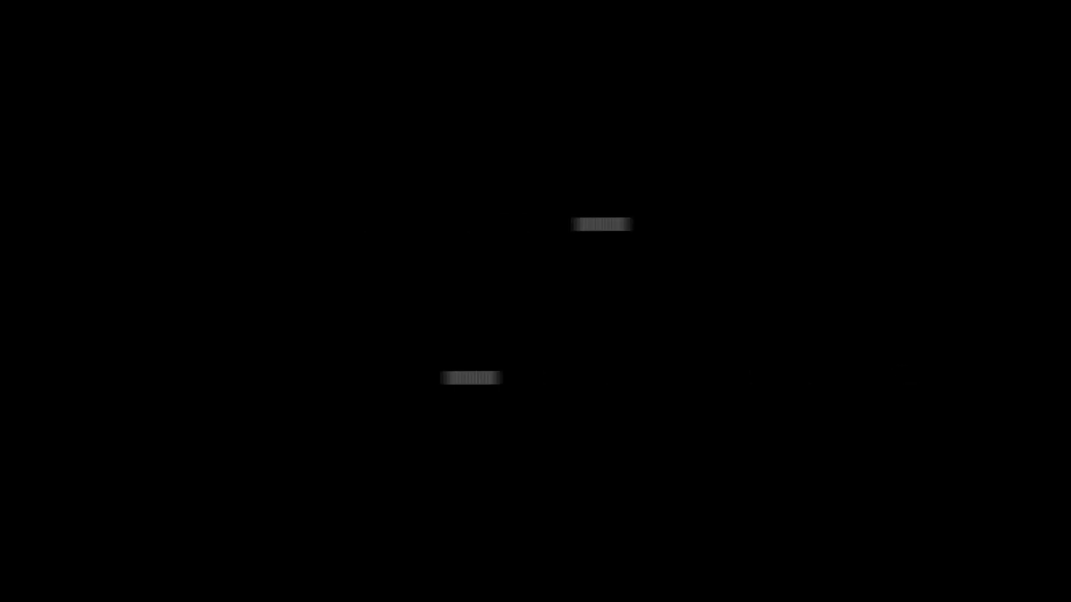
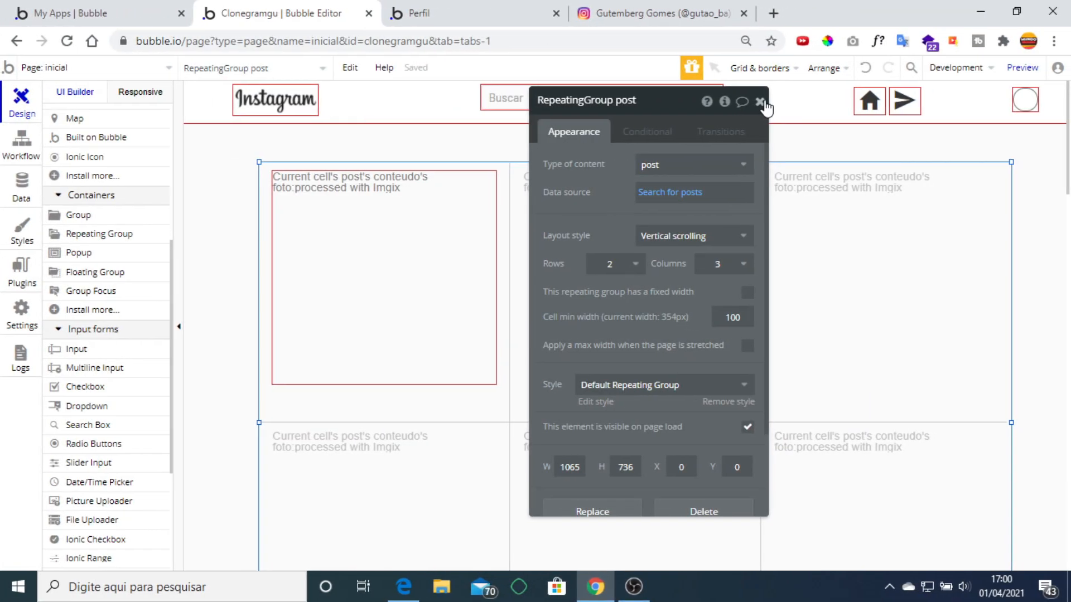
Close the post grid's property editor and inspect the header profile circle and the page.
click(764, 102)
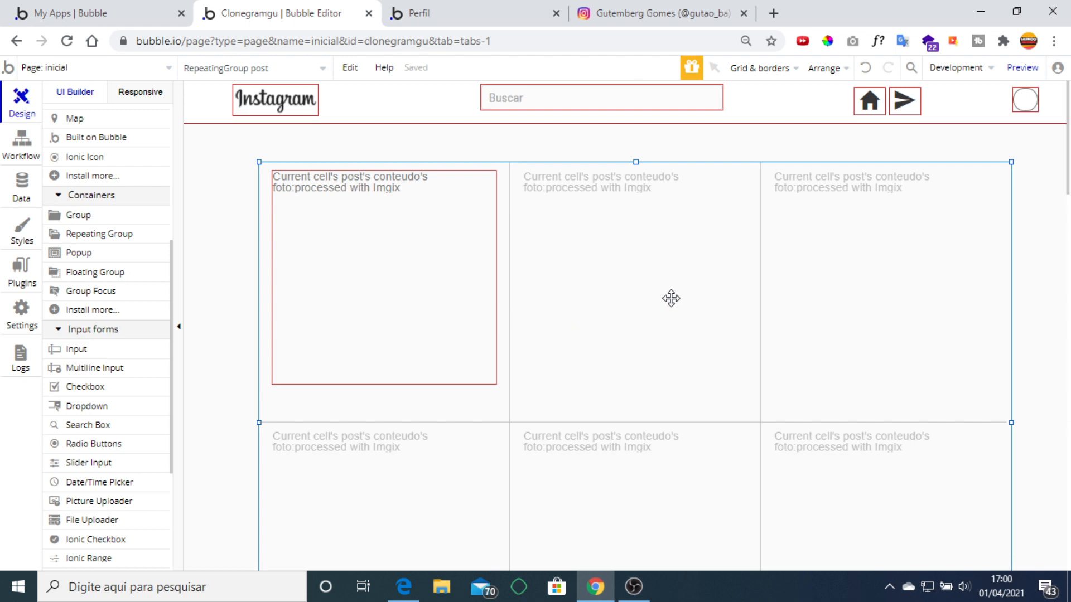
scroll(669, 298, down, 8)
key(Down)
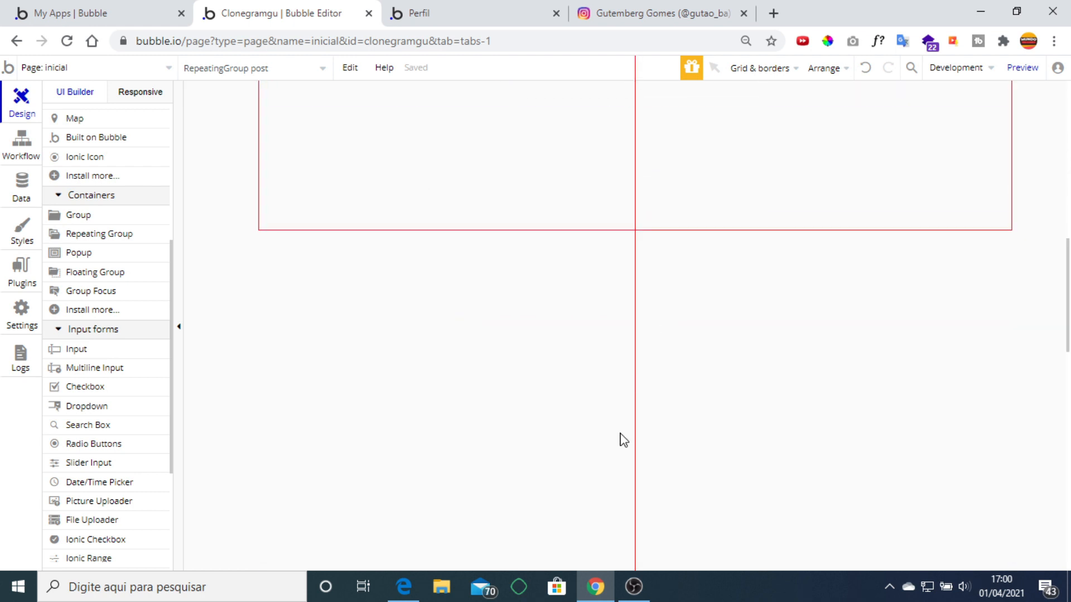
scroll(552, 379, up, 5)
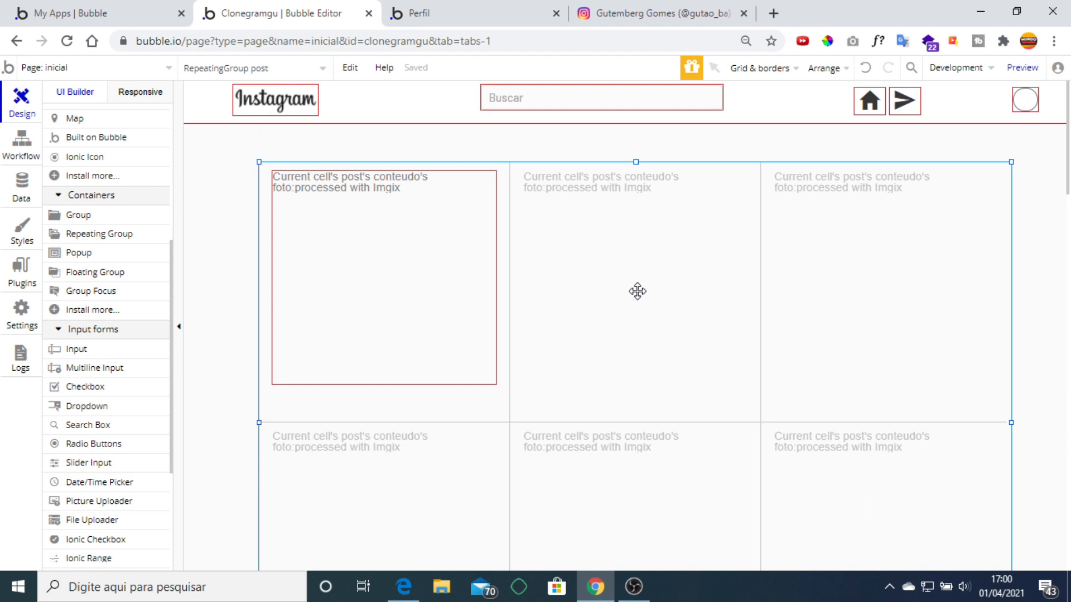
click(1025, 99)
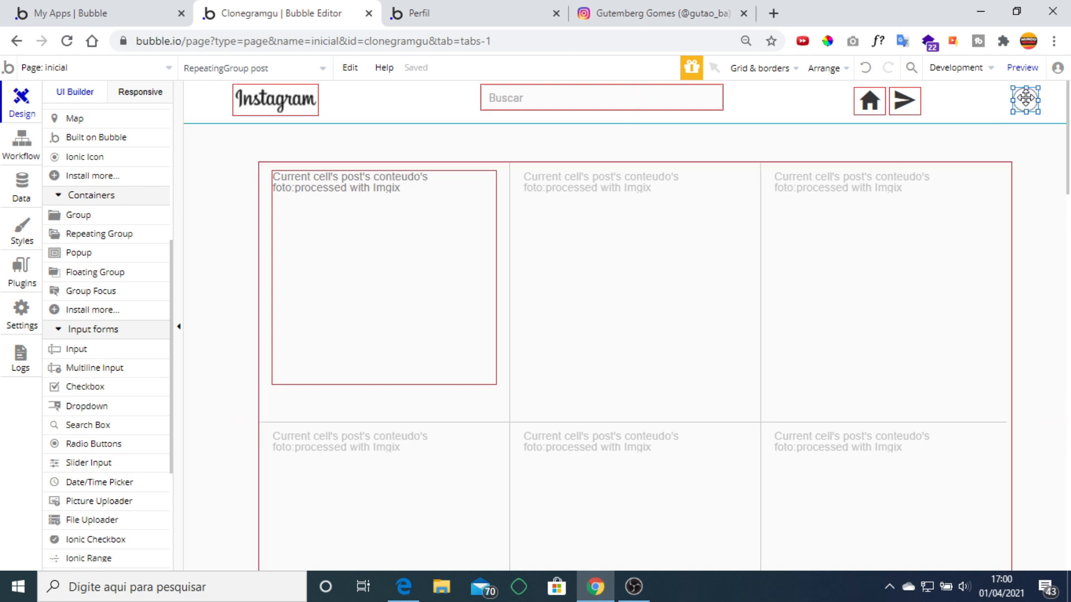
click(1035, 134)
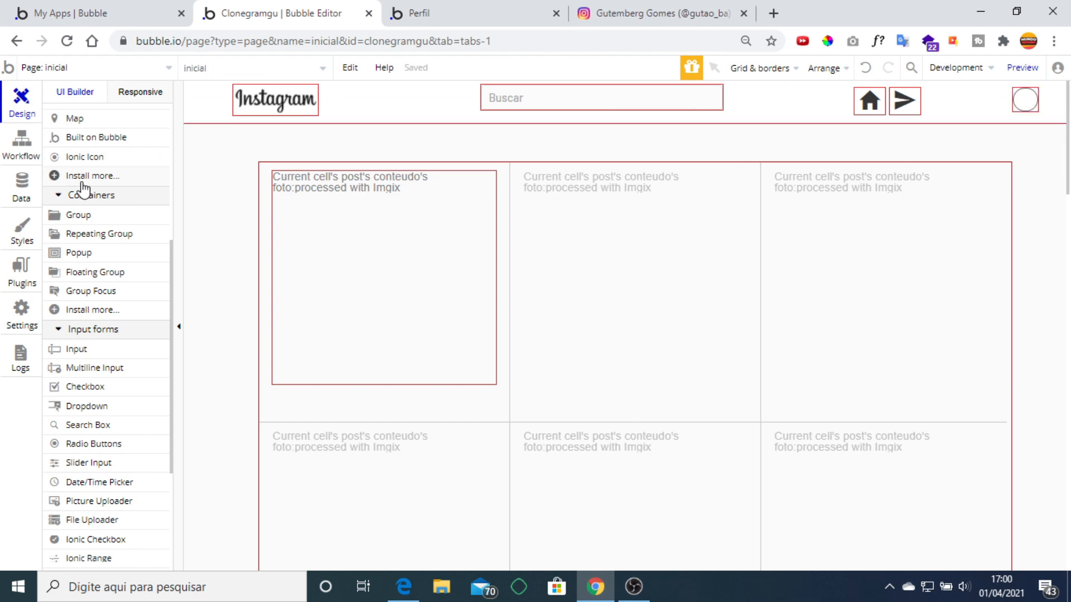
Check the running Perfil preview, then launch a fresh app preview from the editor.
click(417, 10)
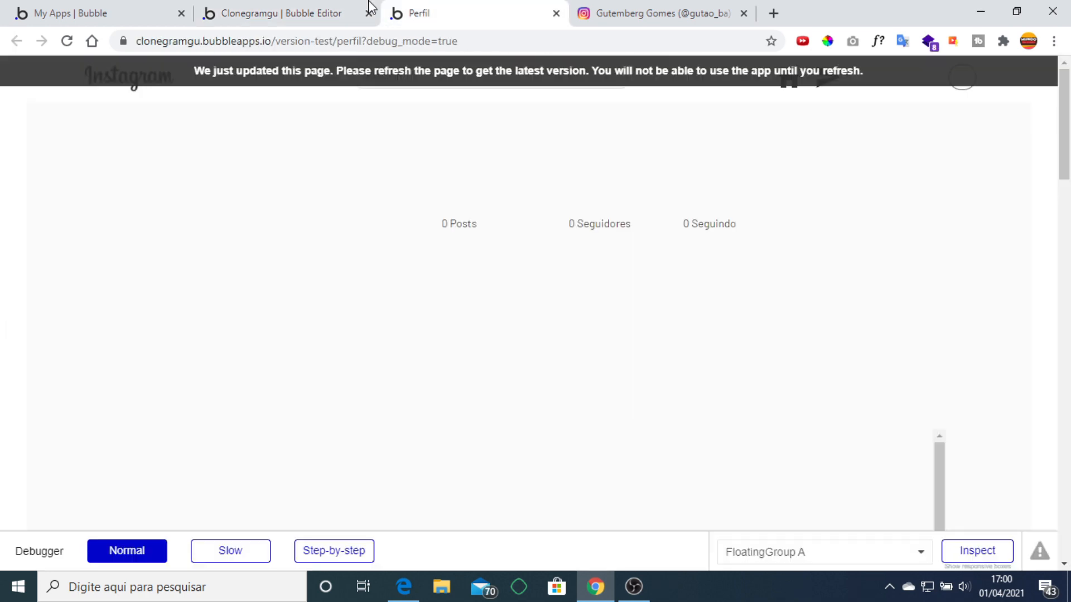
click(368, 8)
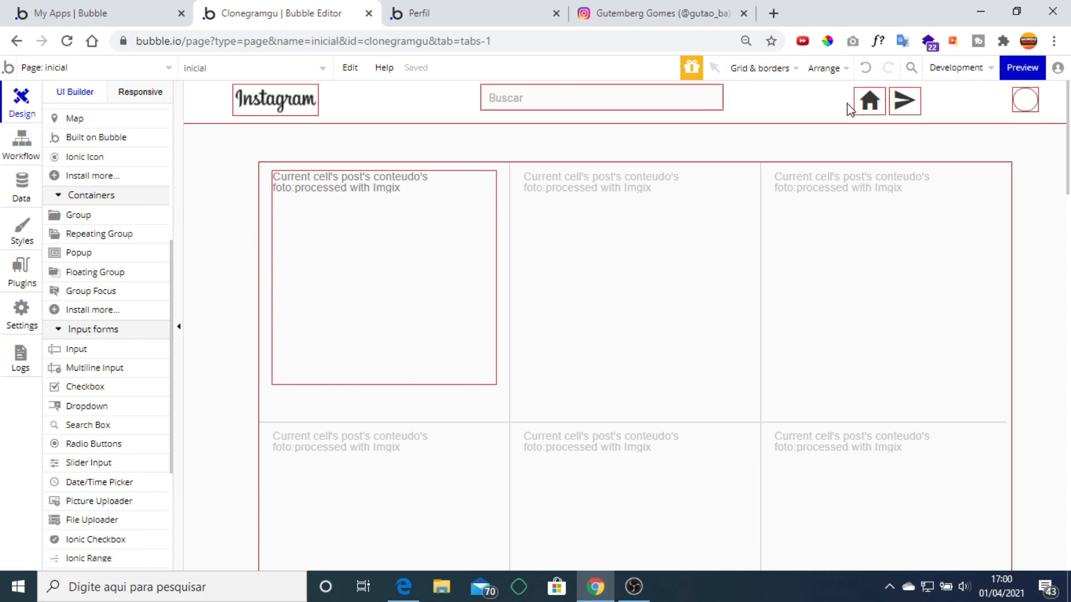
click(1023, 67)
click(258, 13)
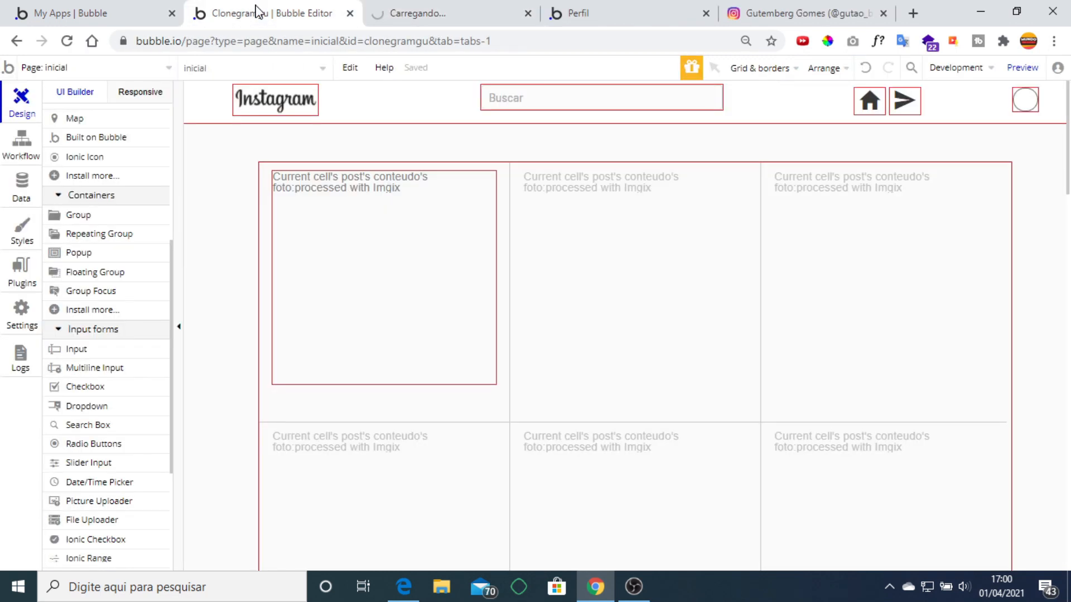
click(21, 192)
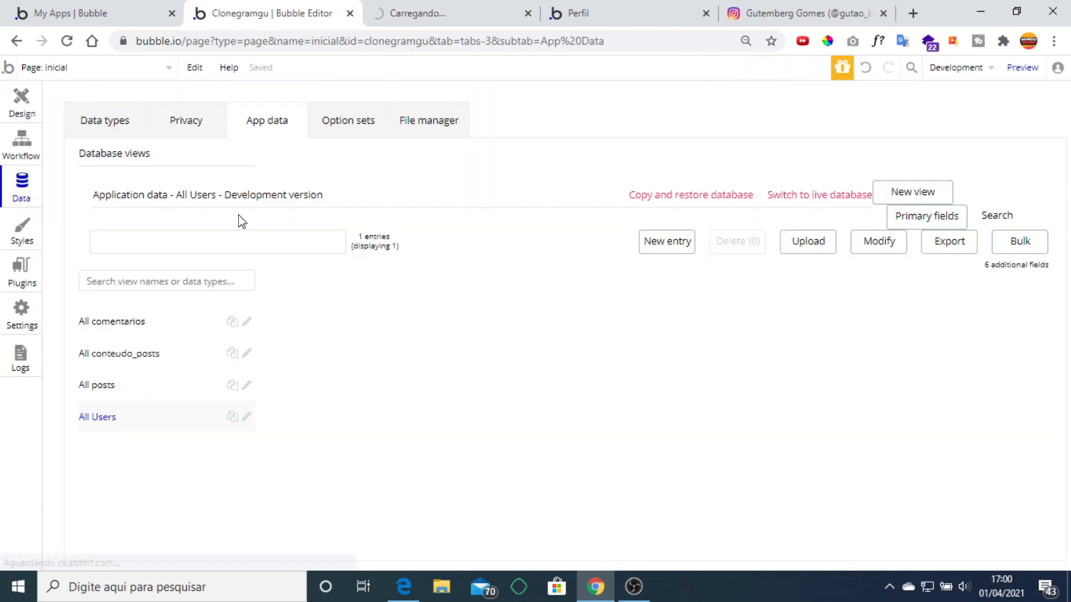
click(106, 389)
click(104, 420)
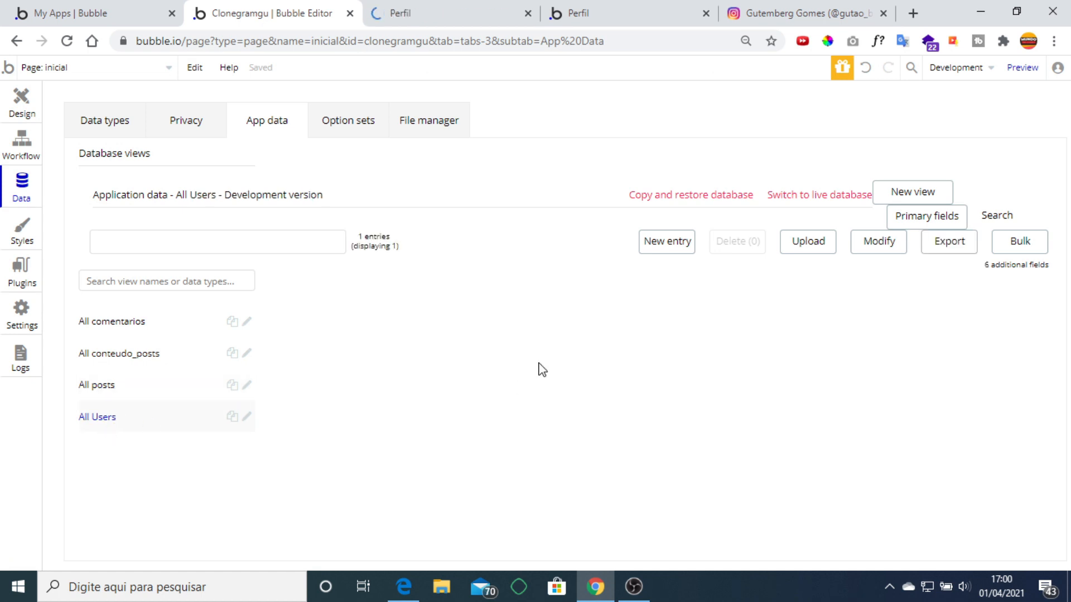
click(659, 251)
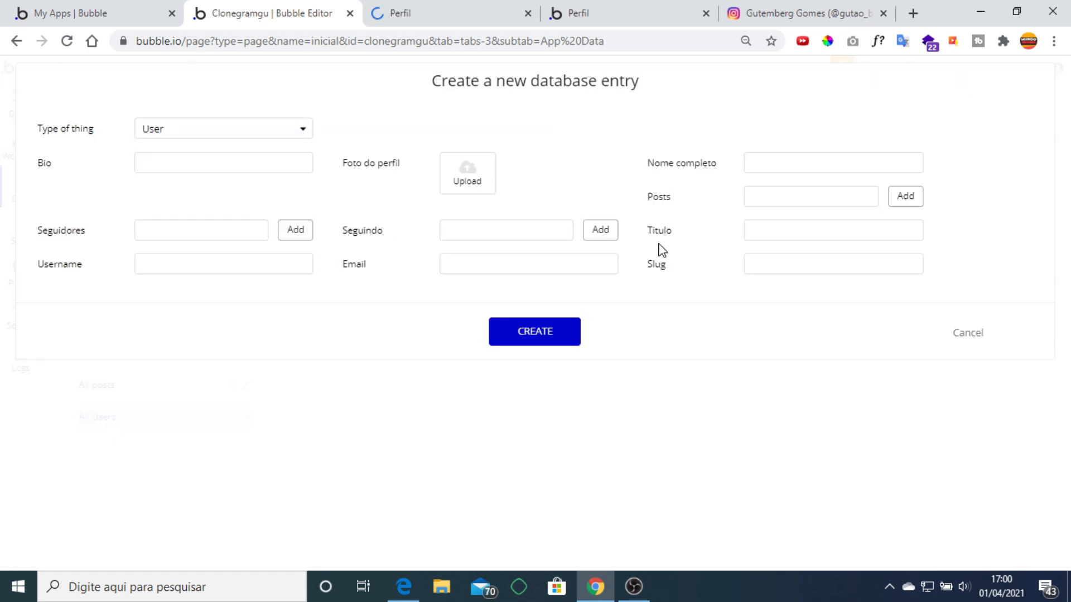
click(477, 179)
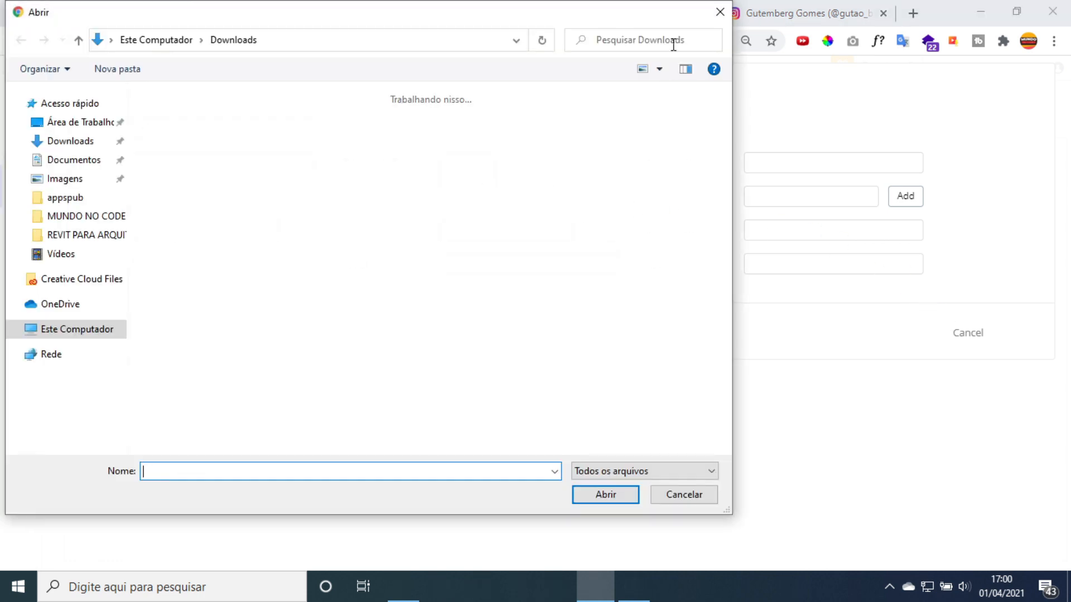
click(719, 11)
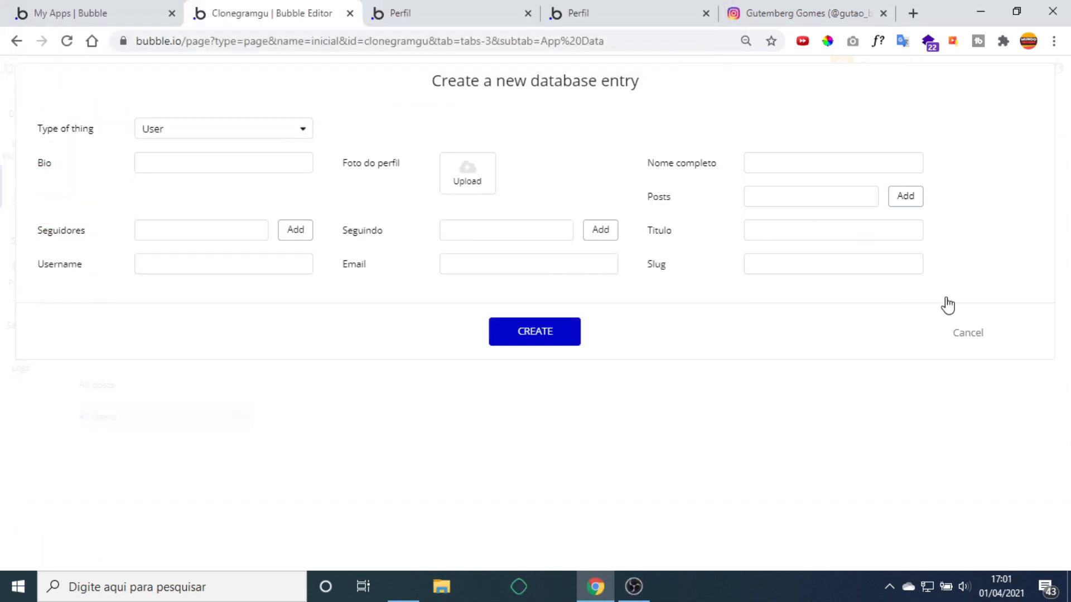
click(970, 340)
key(ctrl+Tab)
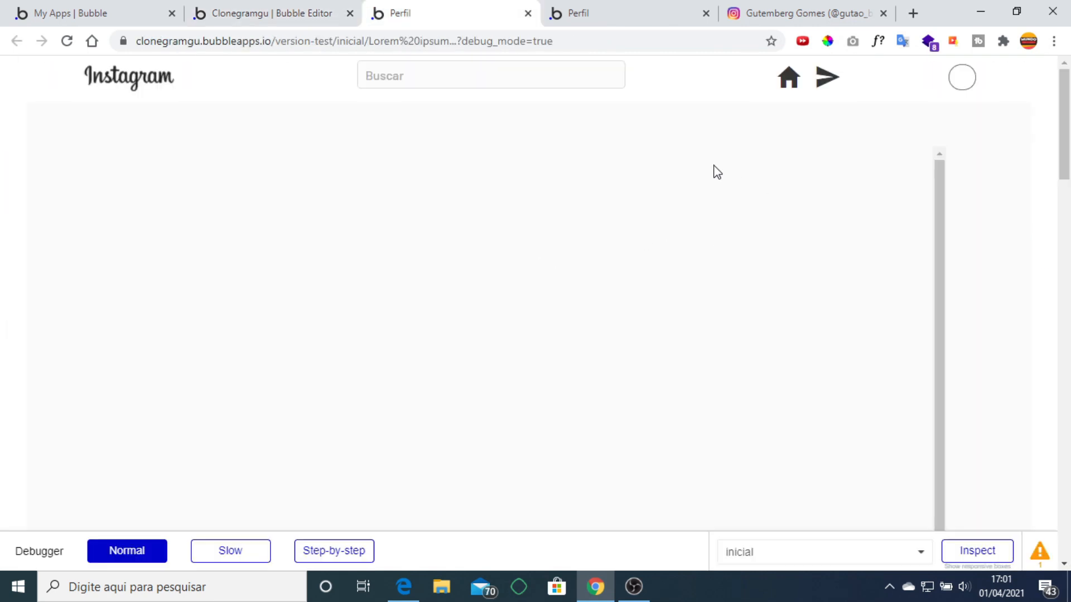
click(288, 20)
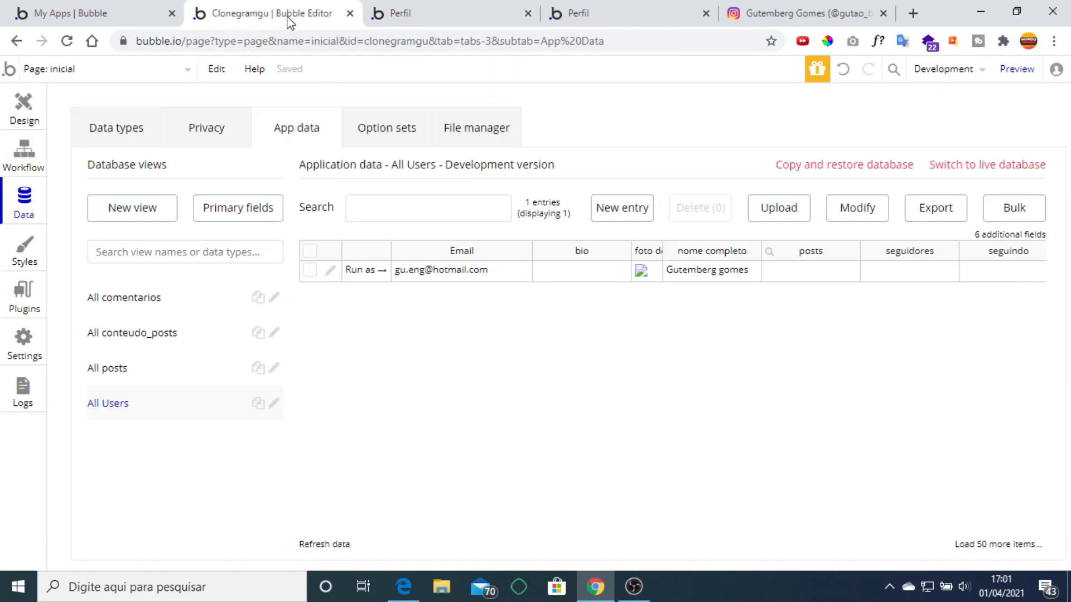
click(22, 106)
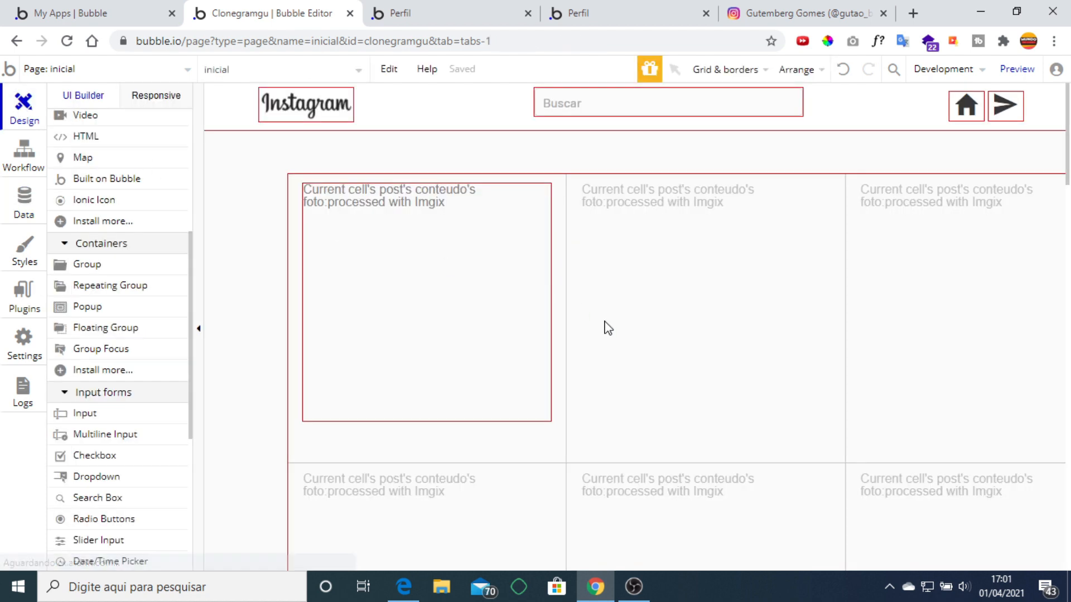
Switch the post grid's layout style to Ext. vertical scrolling.
click(707, 330)
double_click(708, 329)
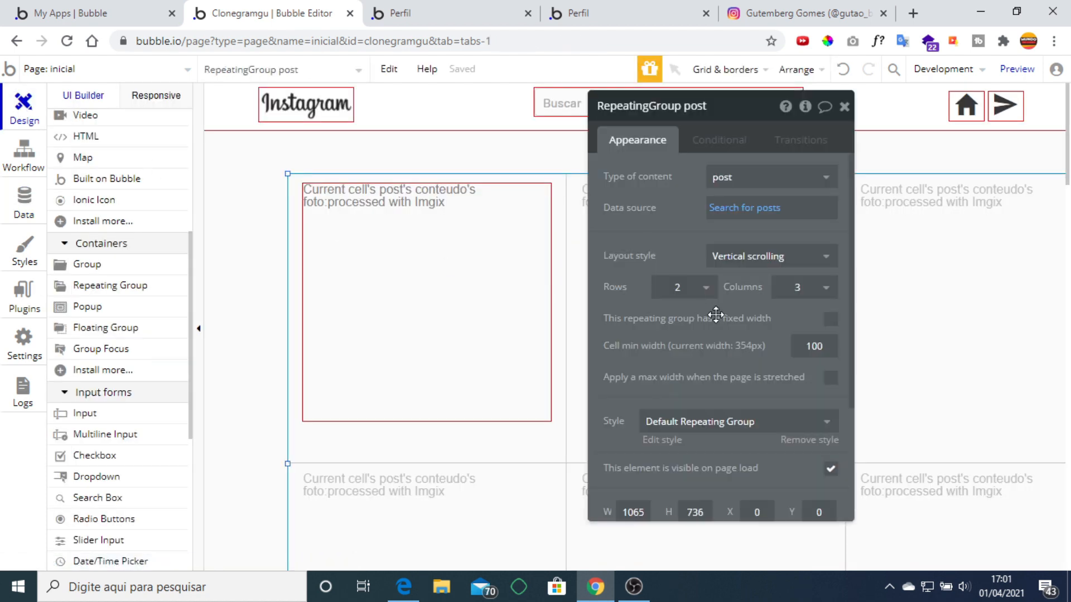
click(795, 258)
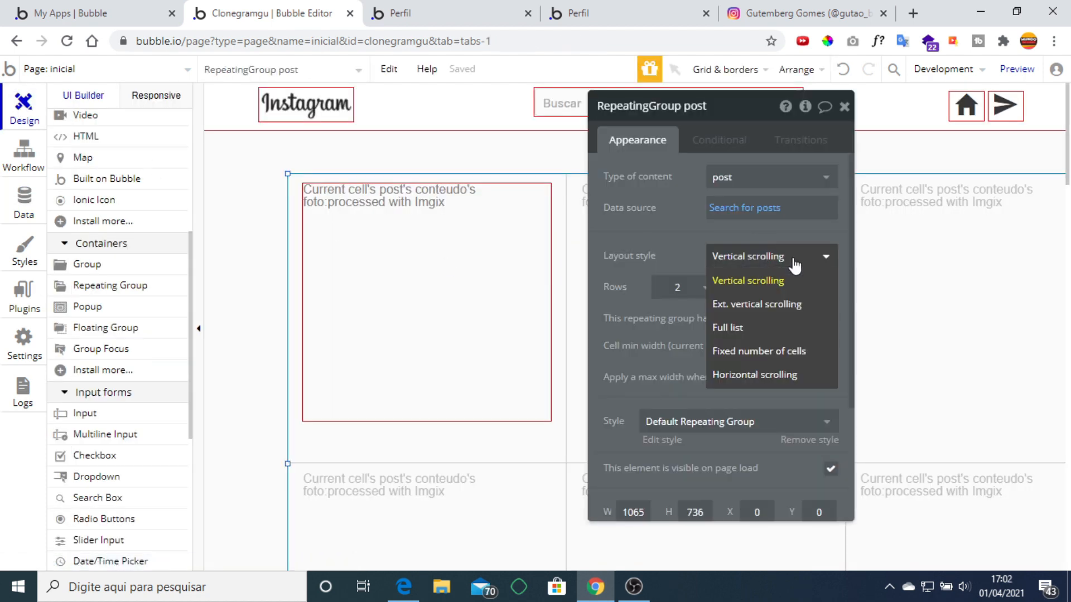
click(795, 306)
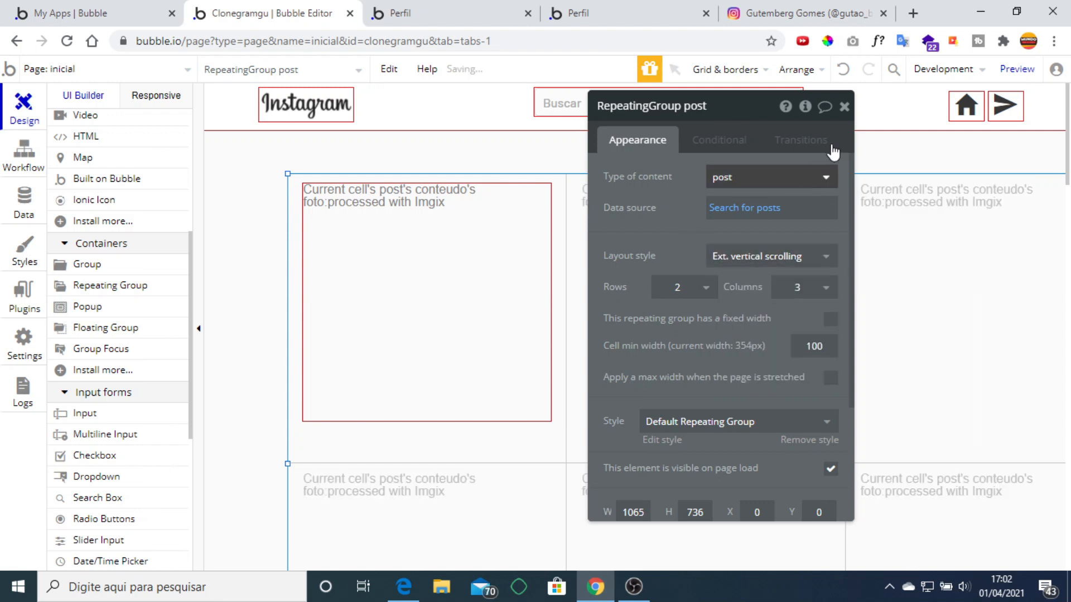
click(843, 107)
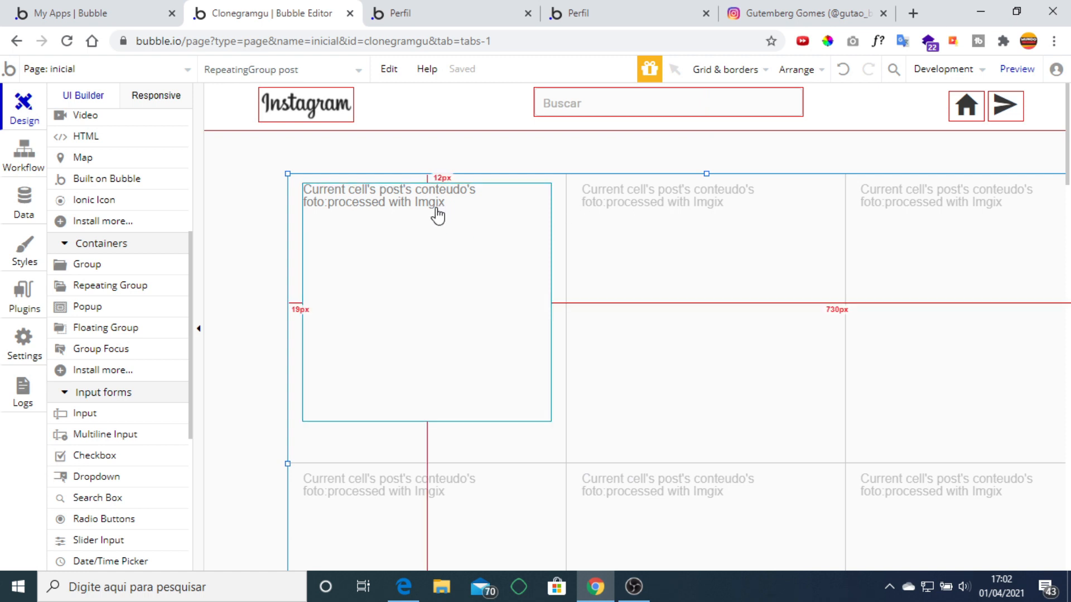
Open the index page's 'Text Cadastrar is clicked' workflow.
click(177, 72)
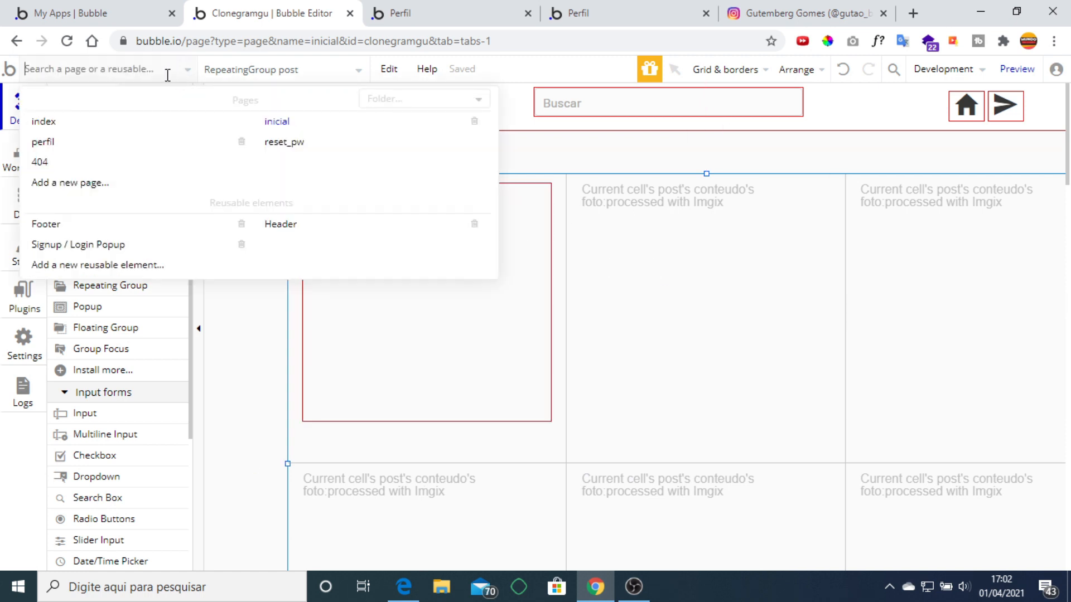
click(63, 123)
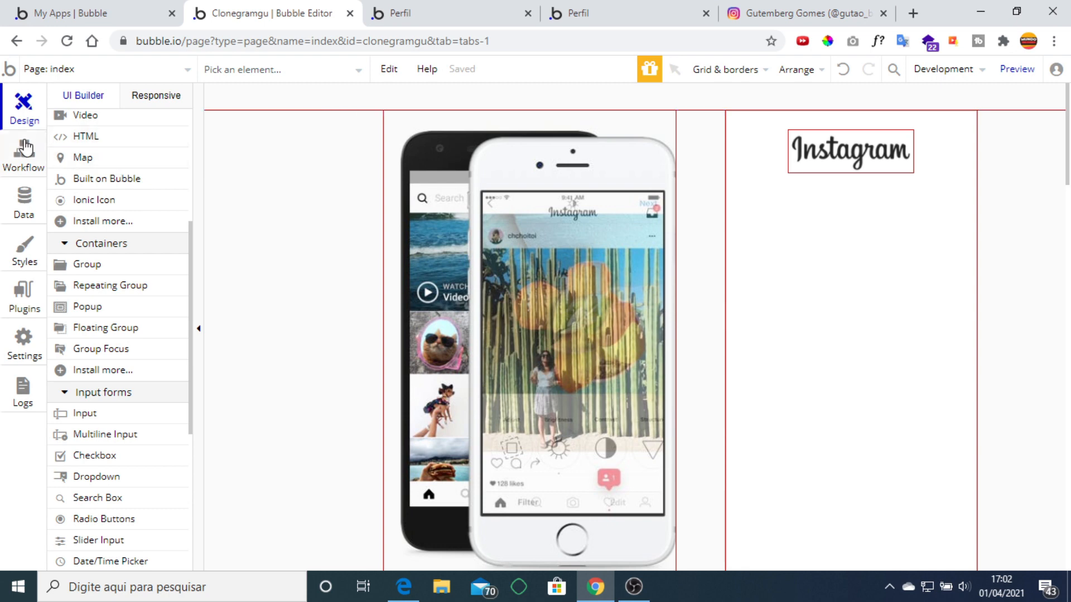
click(24, 149)
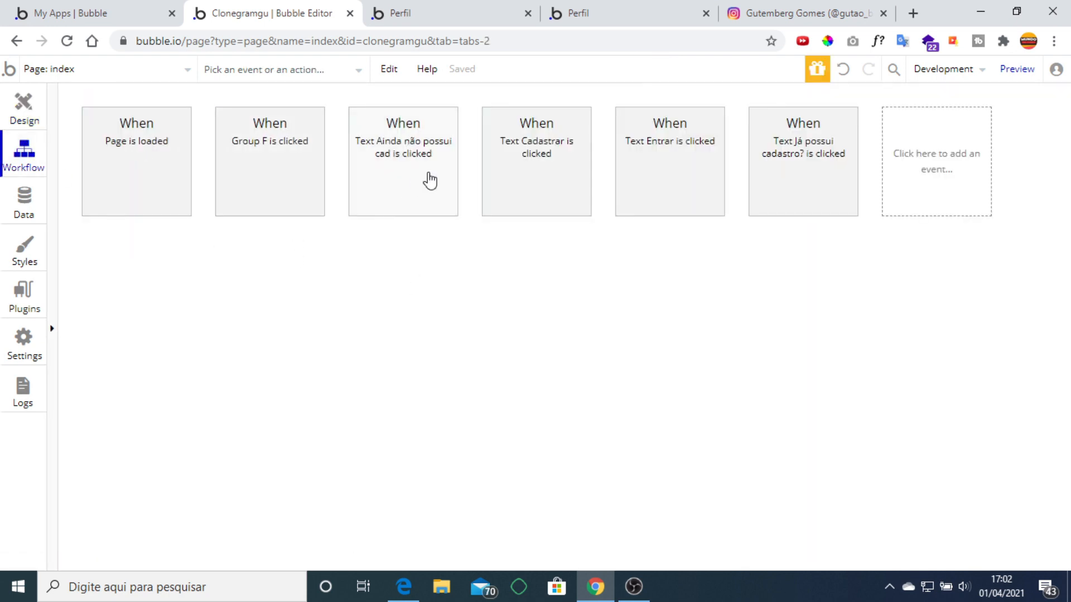
click(552, 173)
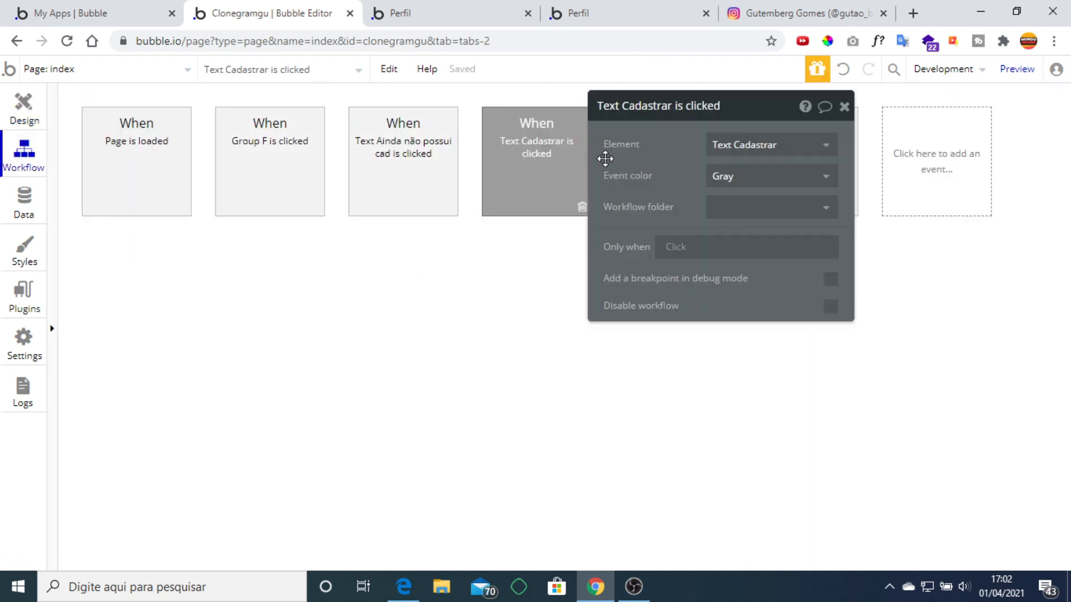
click(844, 107)
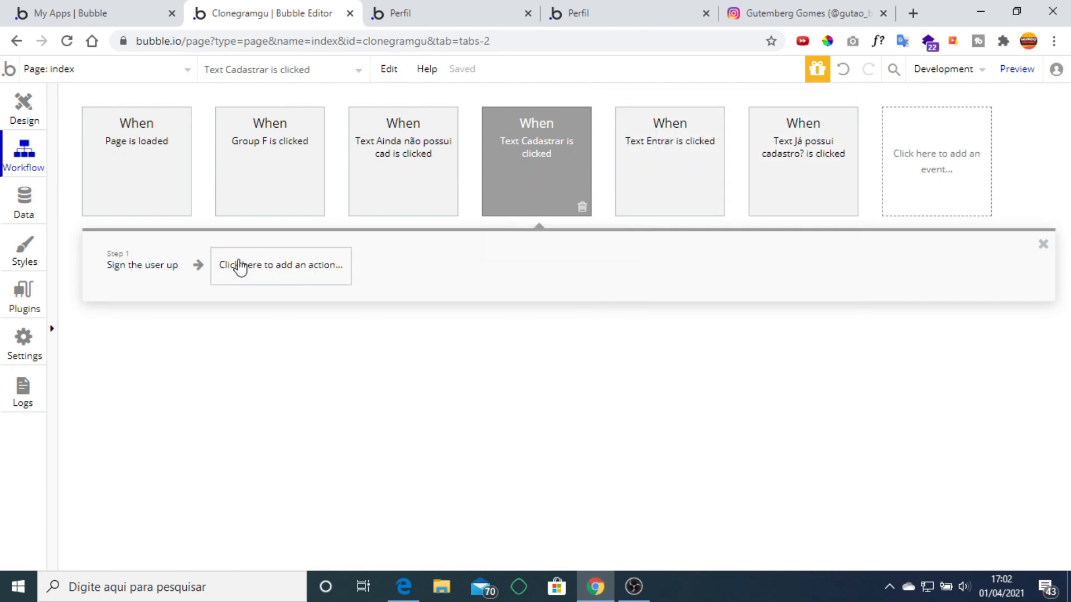
Add a Go to page action with destination inicial after sign-up, then switch to inicial.
click(240, 267)
mouse_move(301, 397)
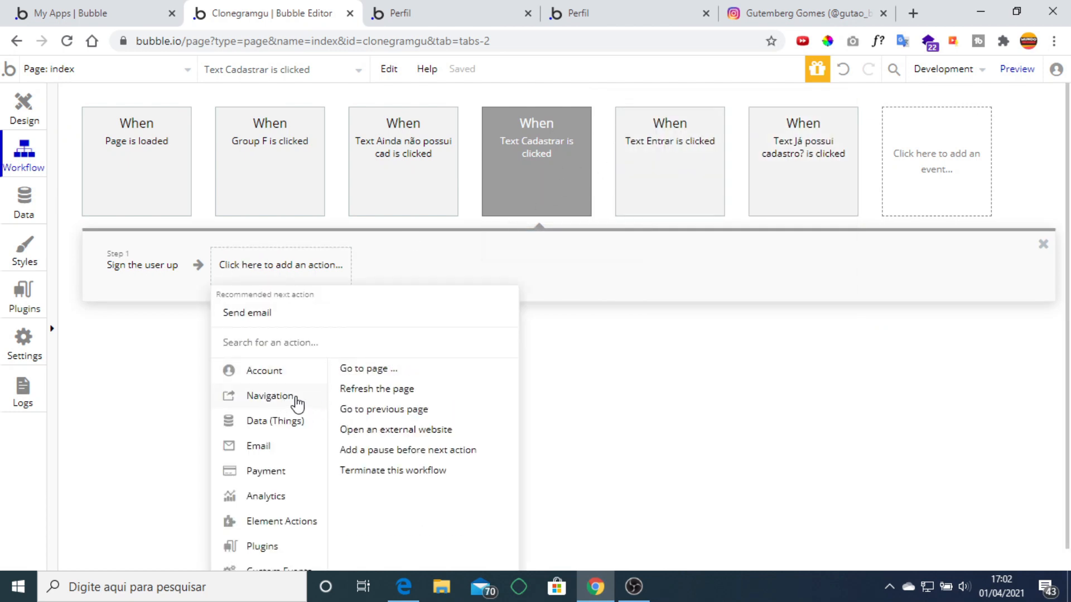
click(378, 372)
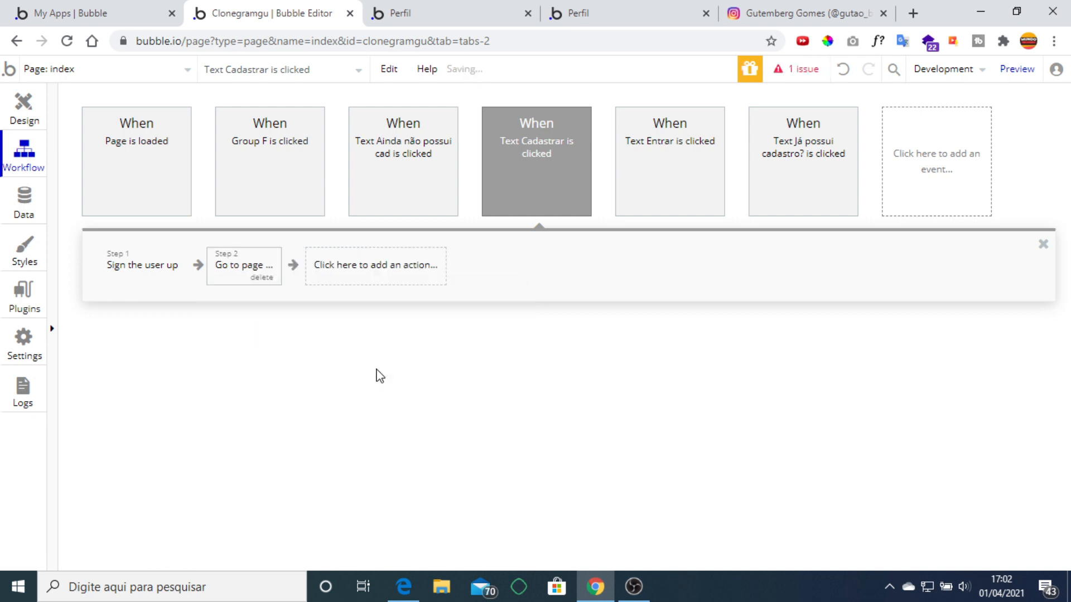
click(747, 144)
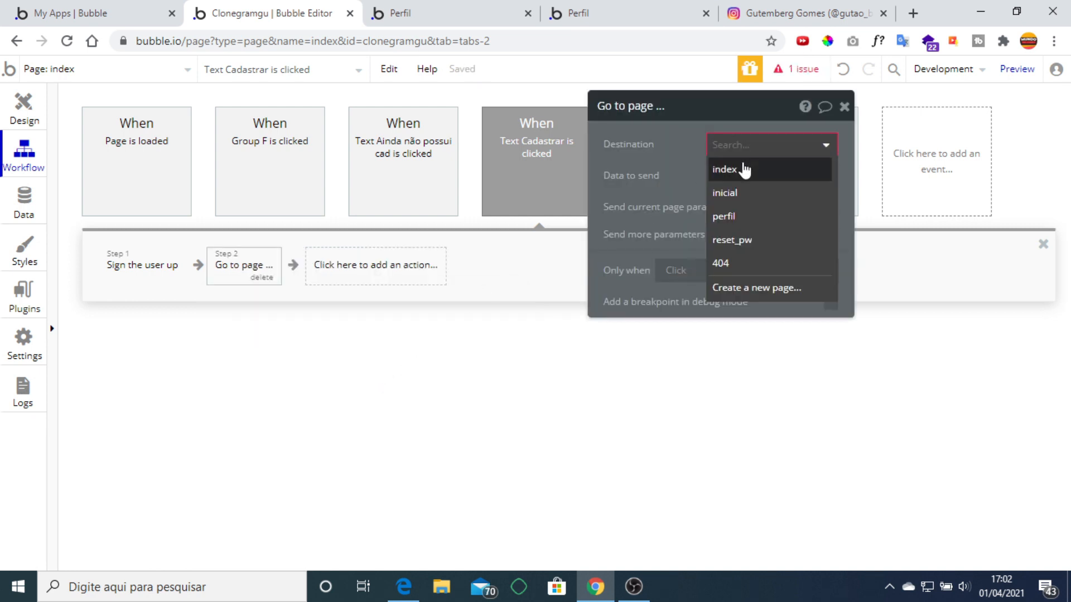
click(745, 192)
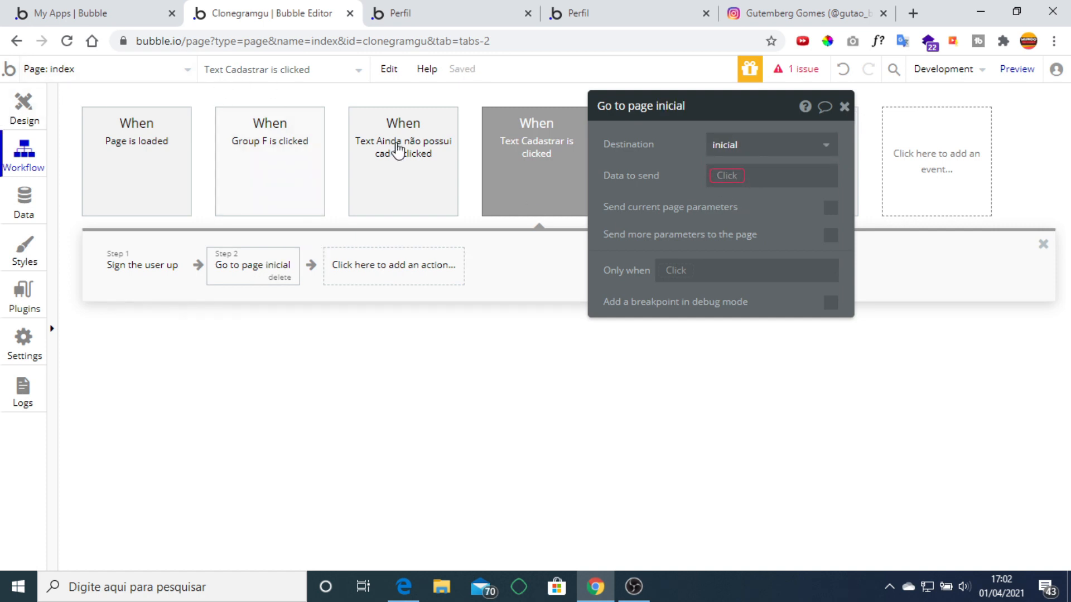
click(100, 69)
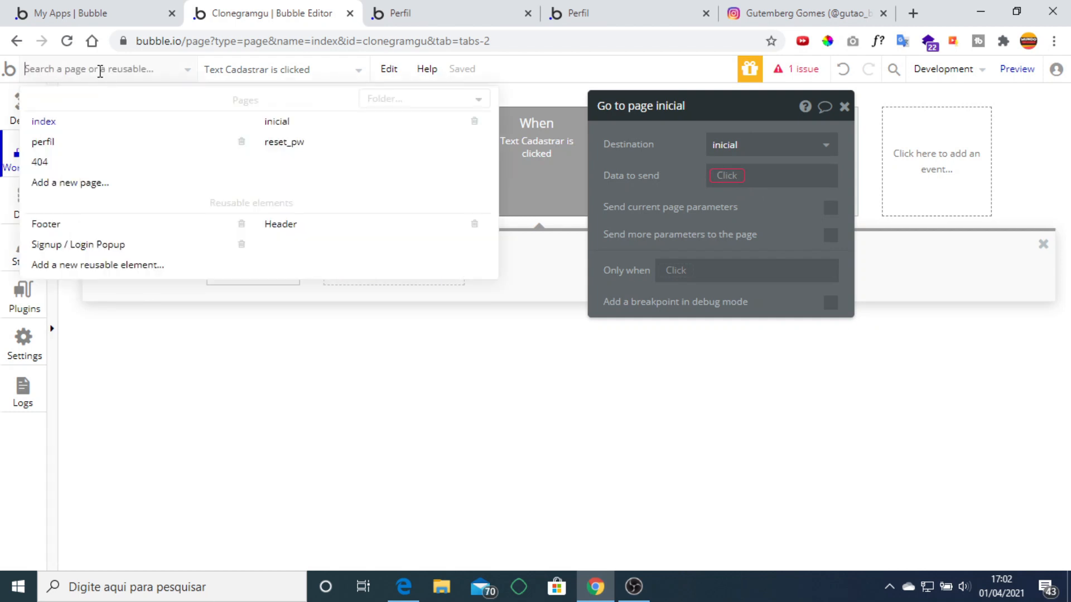
click(277, 122)
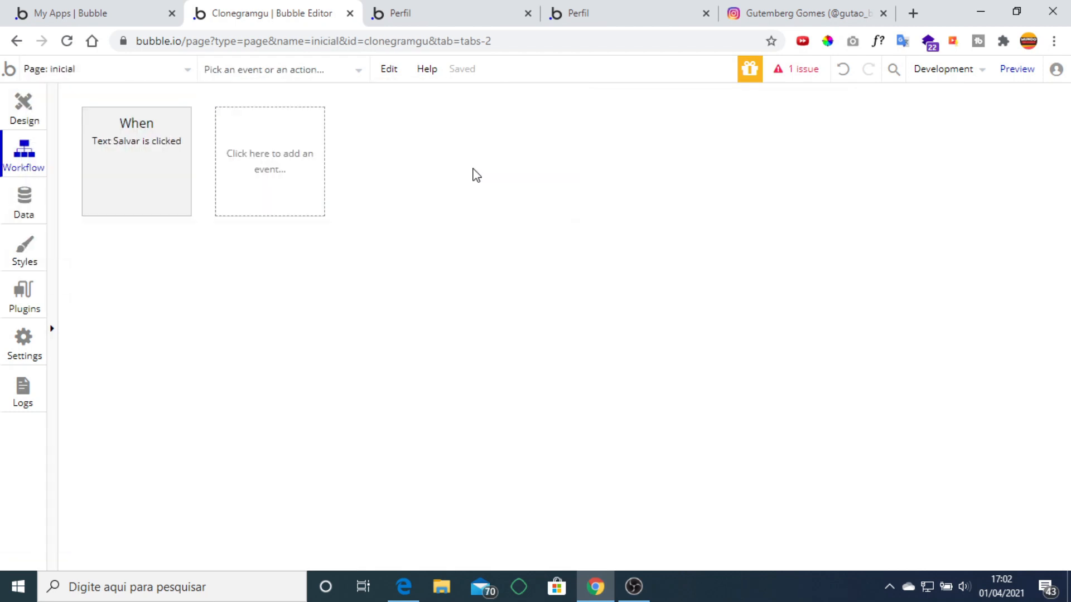
Clear the inicial page's Type of content.
click(24, 103)
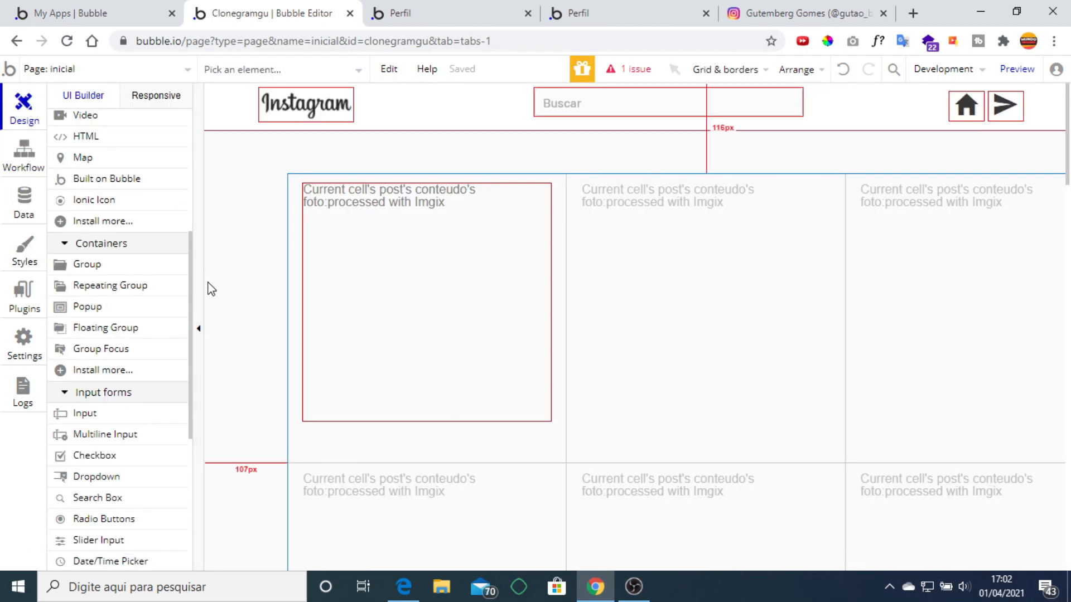
click(258, 283)
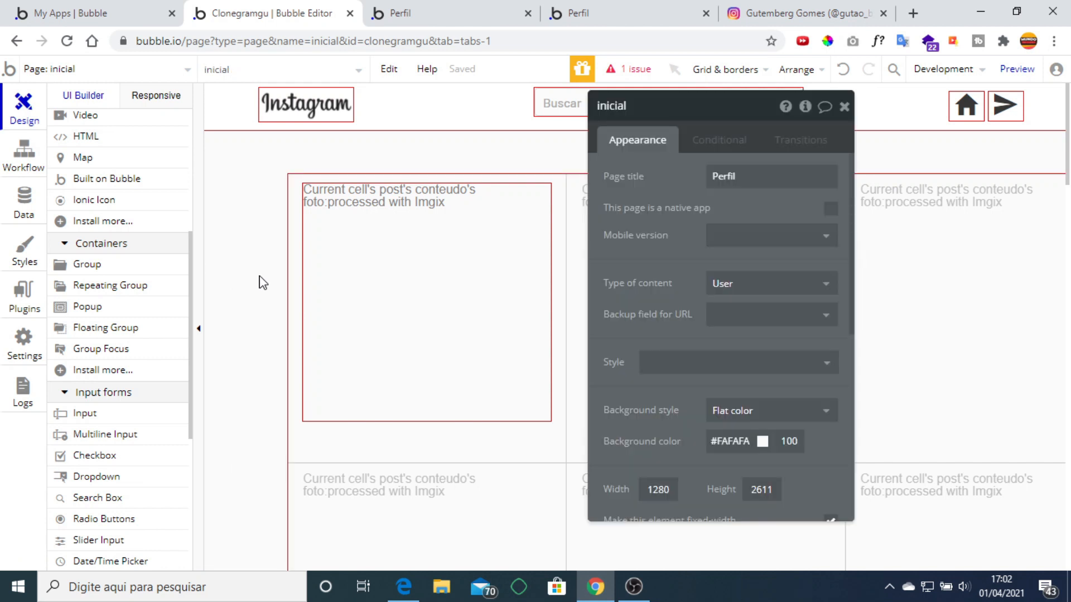
click(803, 283)
click(760, 310)
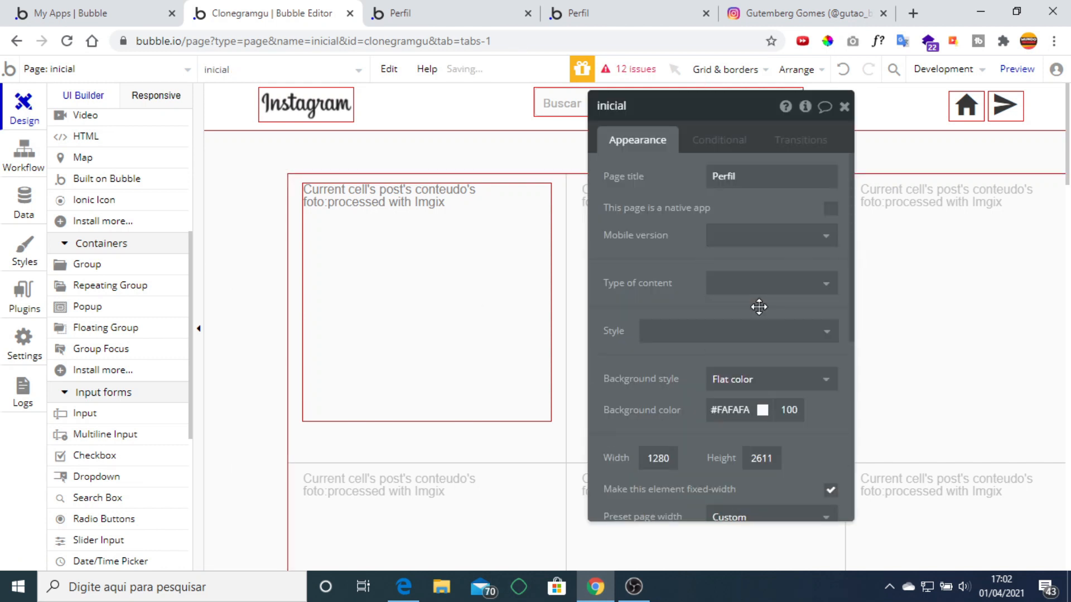
click(844, 106)
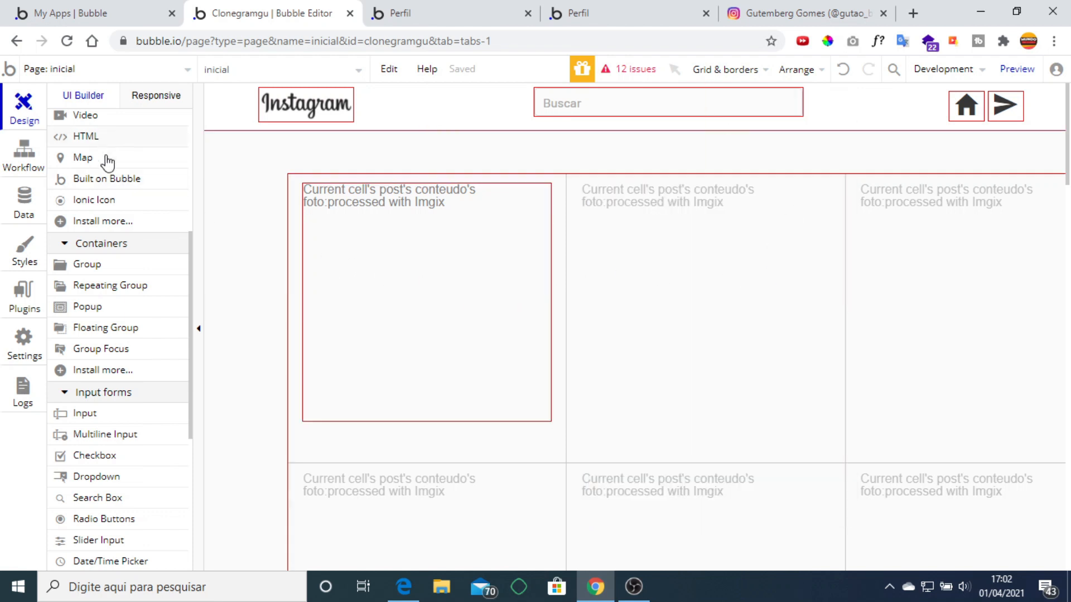
Delete Group editar perfil and review the remaining issues list.
scroll(114, 190, up, 5)
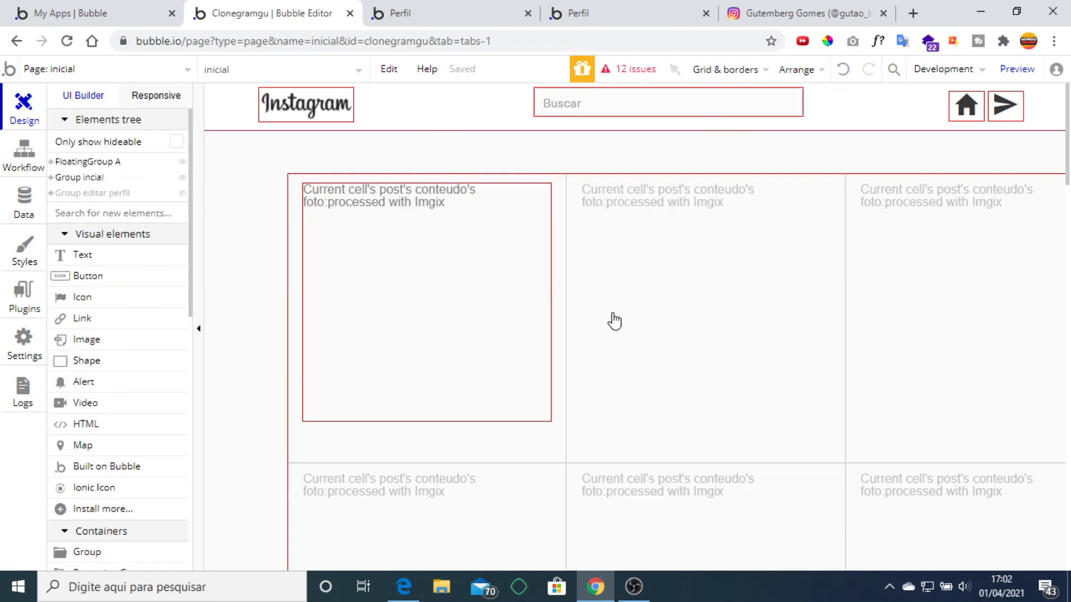
scroll(859, 279, down, 3)
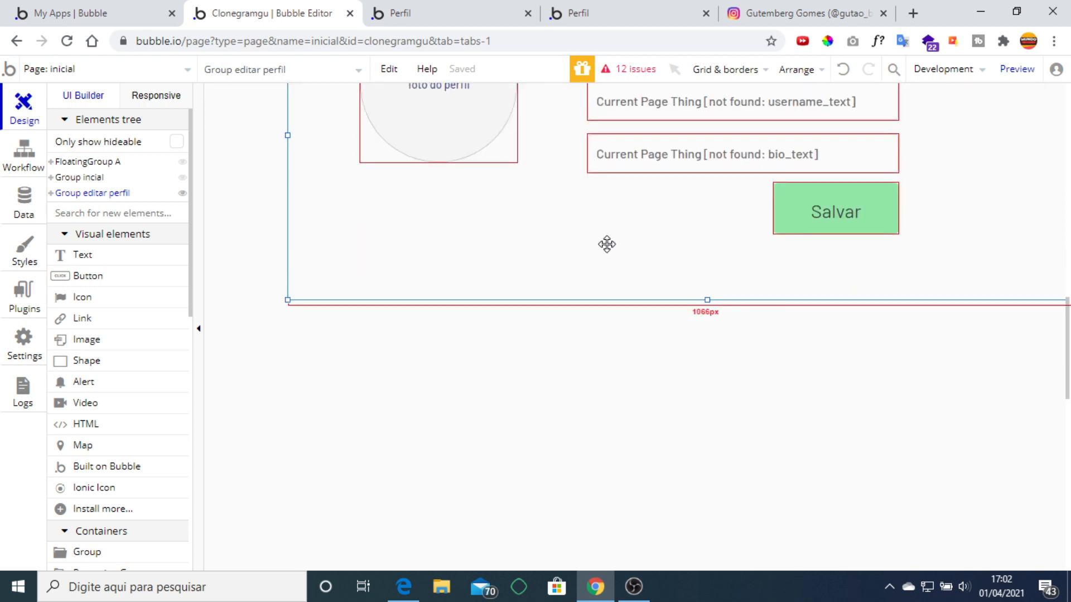
scroll(725, 234, up, 6)
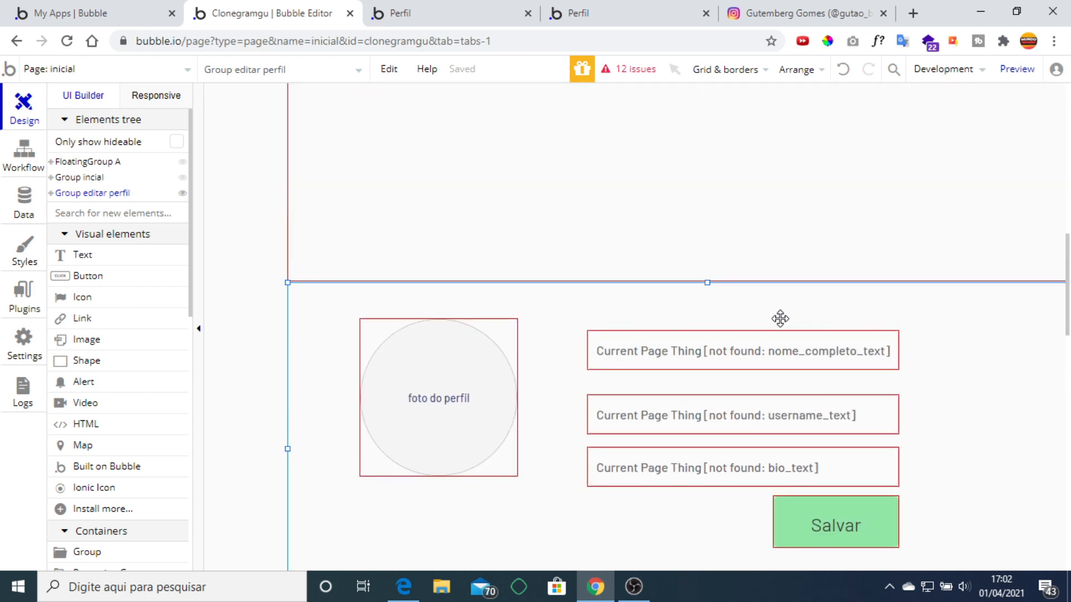
key(Delete)
scroll(783, 324, up, 5)
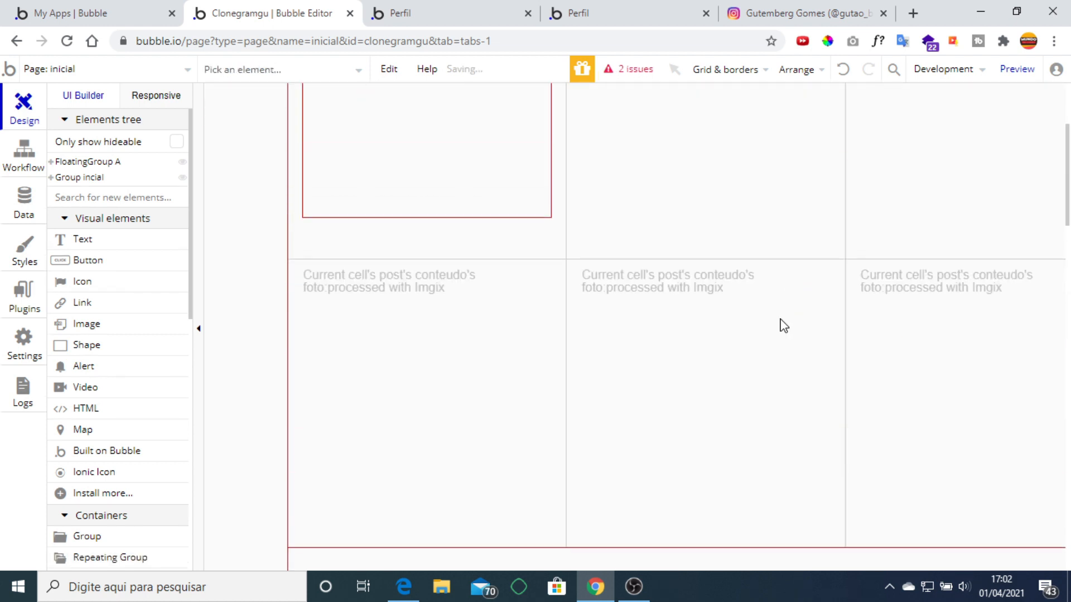
scroll(772, 301, up, 4)
click(633, 80)
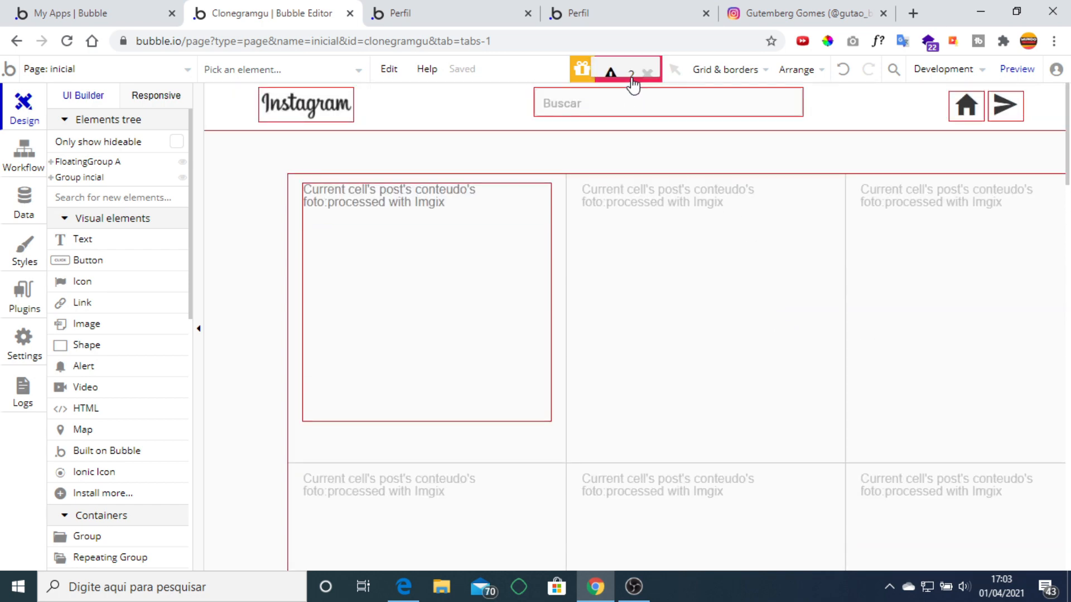
Jump to the flagged Group C and clear its broken dynamic image expression.
click(165, 277)
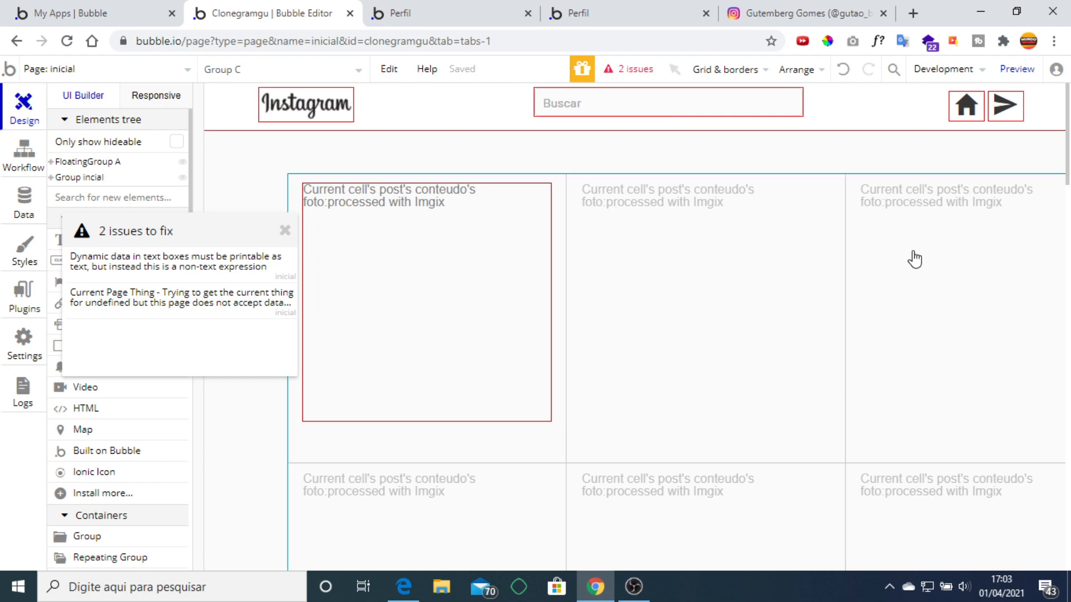
key(ctrl+minus)
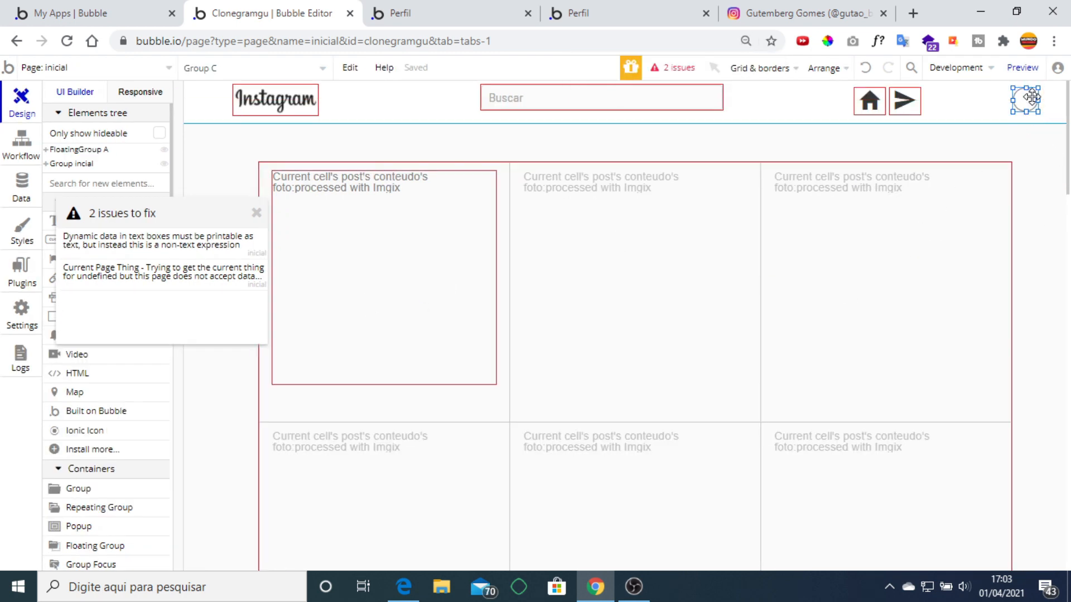
double_click(1031, 98)
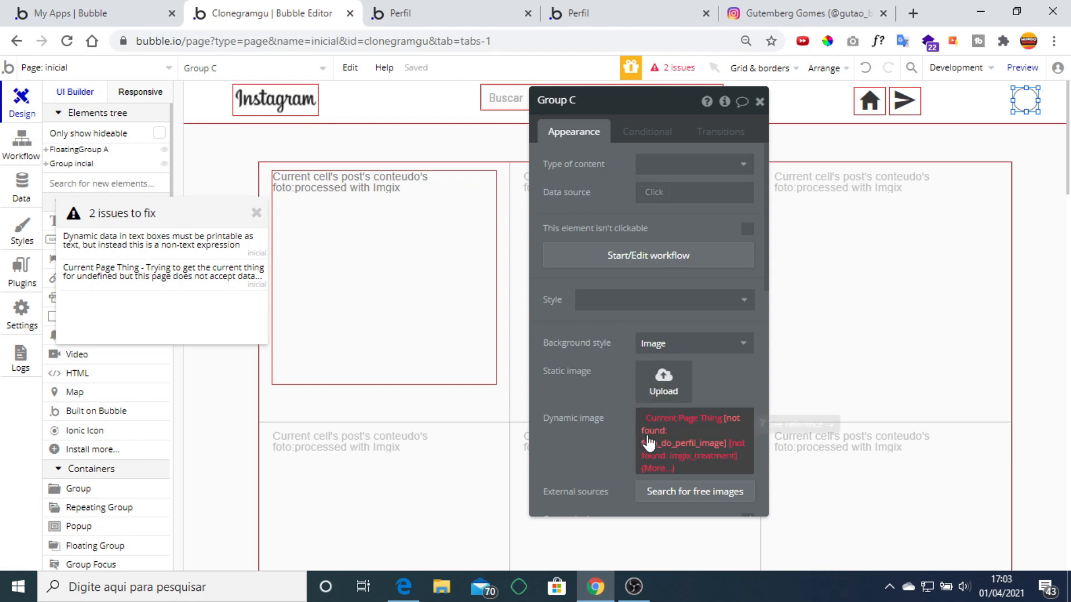
right_click(691, 441)
click(747, 434)
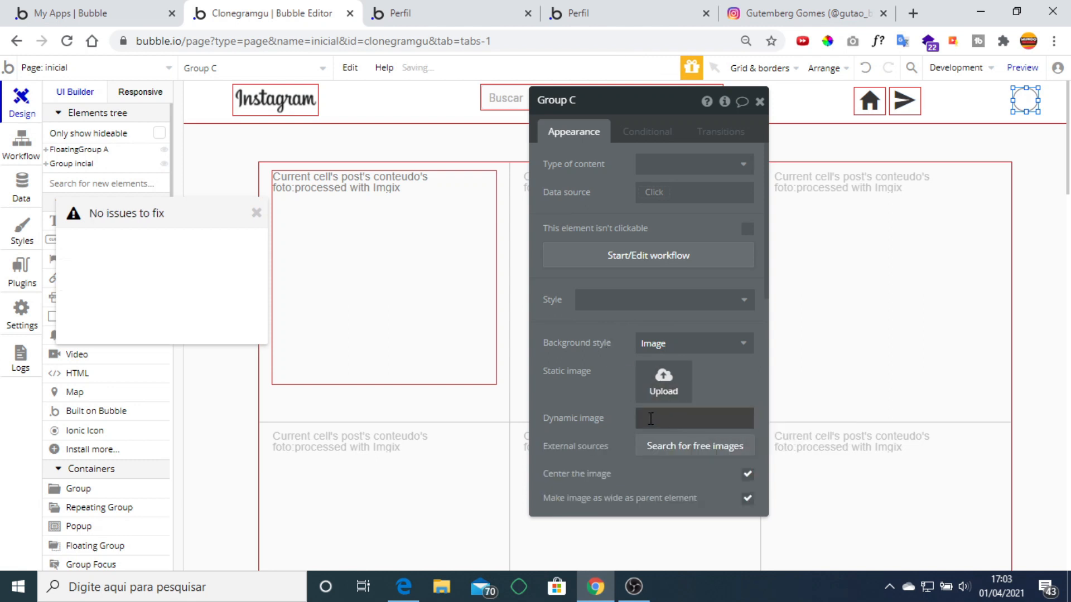
Set Group C's image to Current User's foto do perfil processed with Imgix.
click(765, 418)
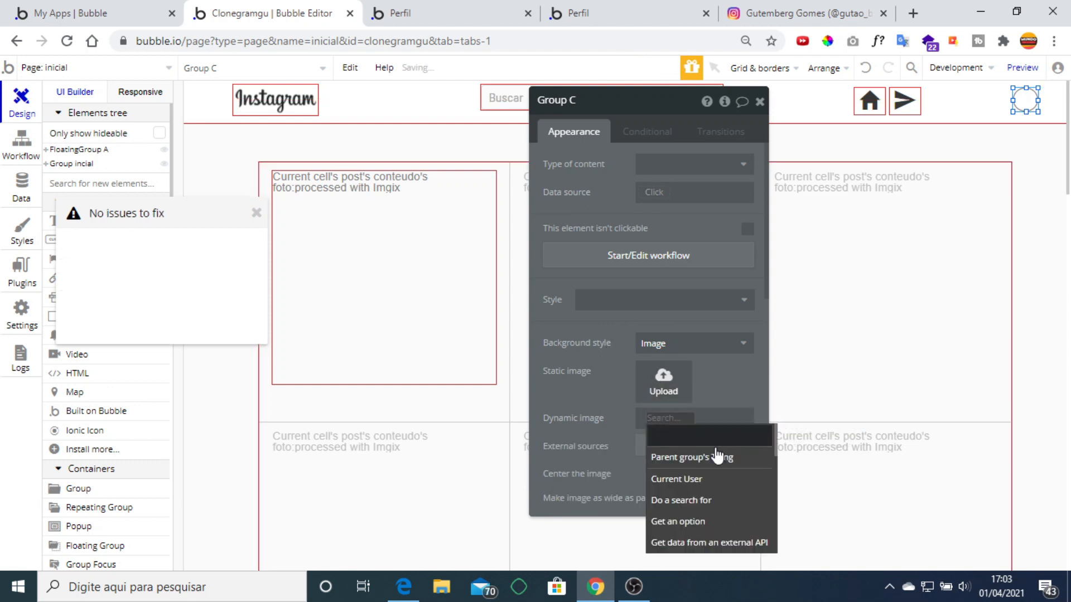
click(711, 479)
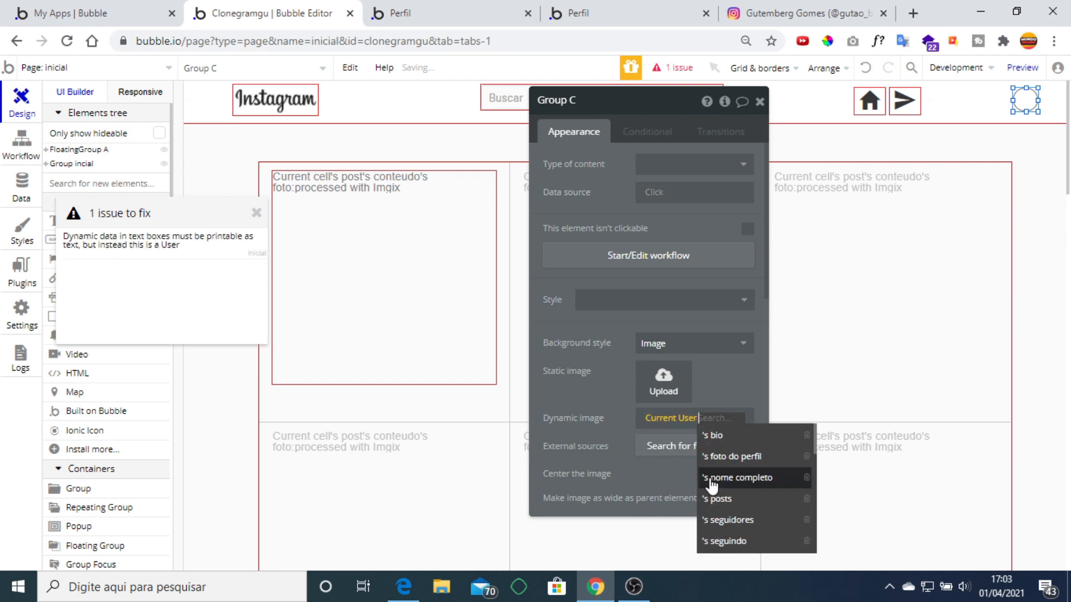
click(754, 455)
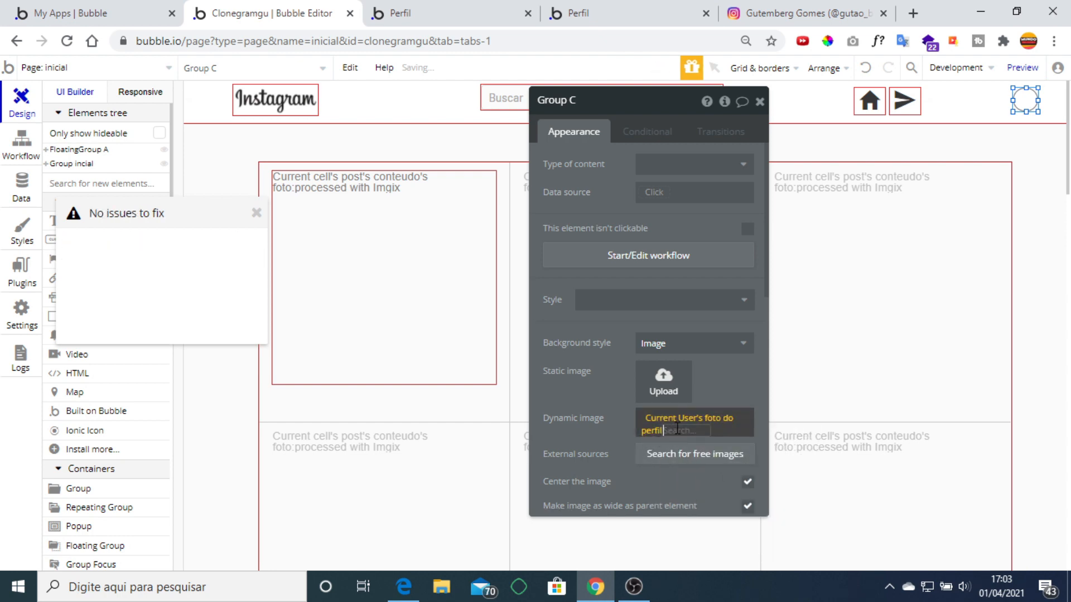
click(718, 513)
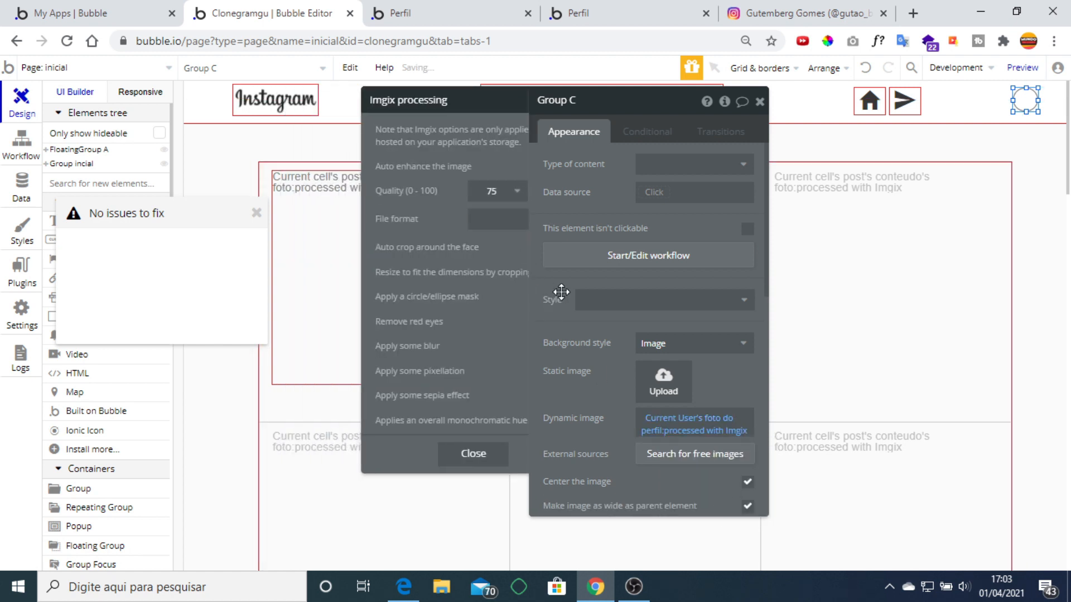
click(561, 291)
click(760, 102)
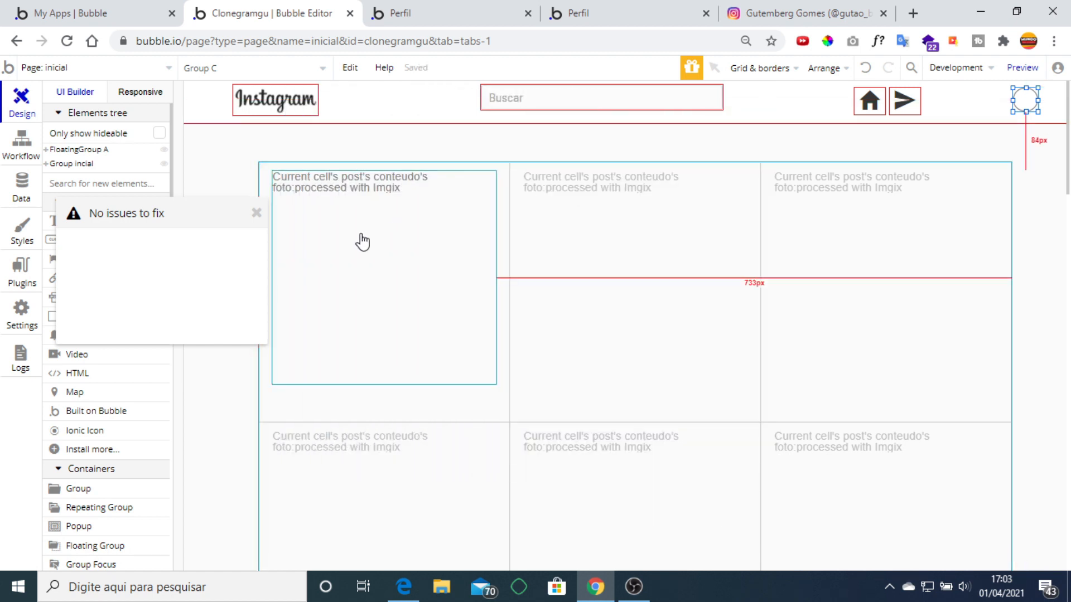
click(257, 213)
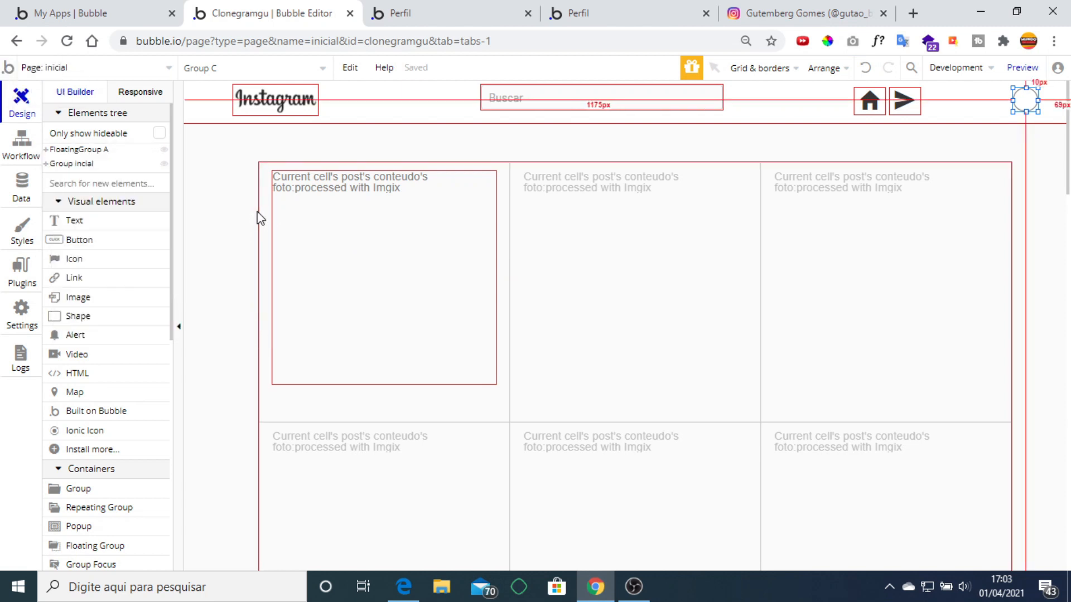
Open the index page's 'Text Entrar is clicked' workflow.
click(109, 70)
click(88, 117)
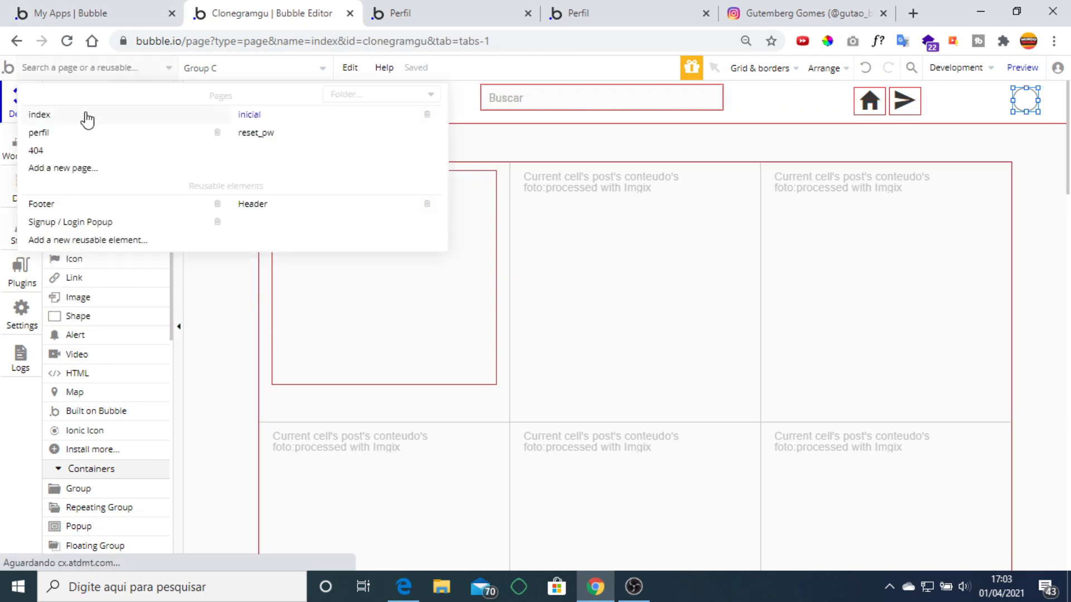
click(21, 144)
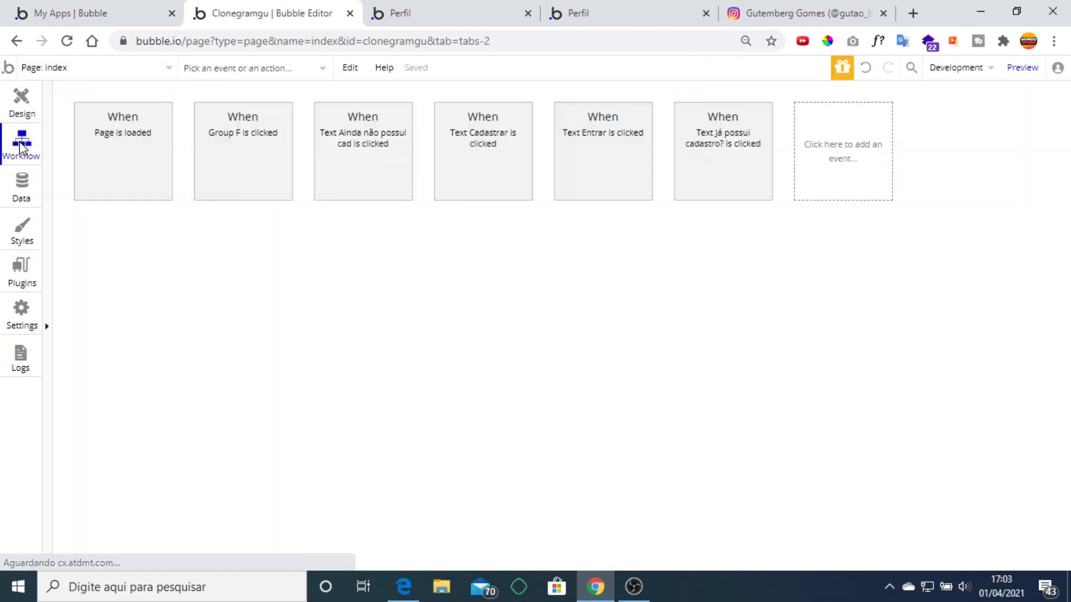
click(636, 146)
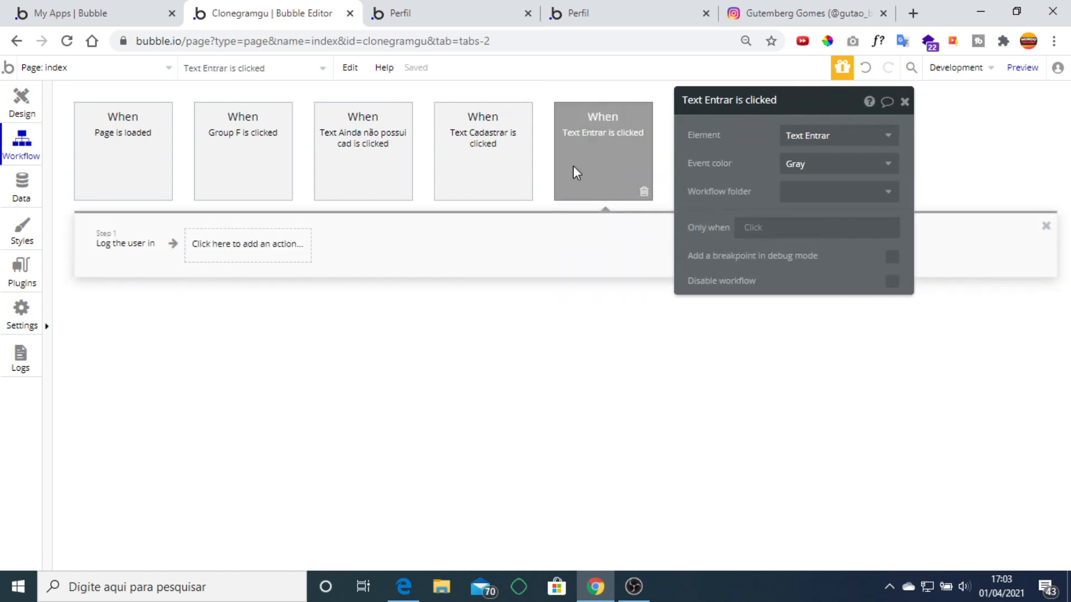
Add a Go to page action with destination inicial after the login step.
click(217, 255)
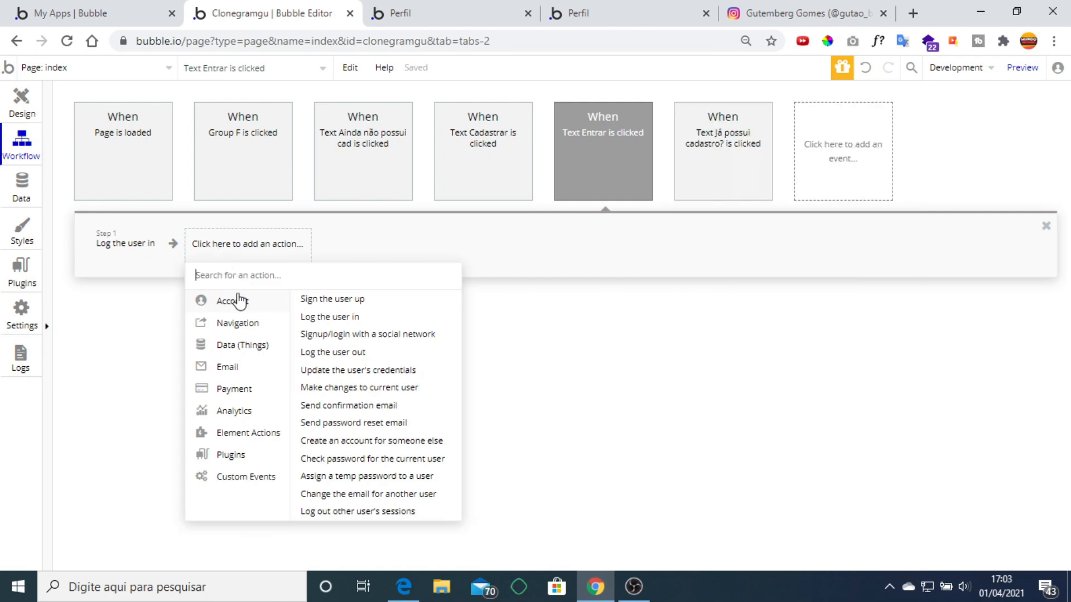
mouse_move(216, 326)
click(335, 292)
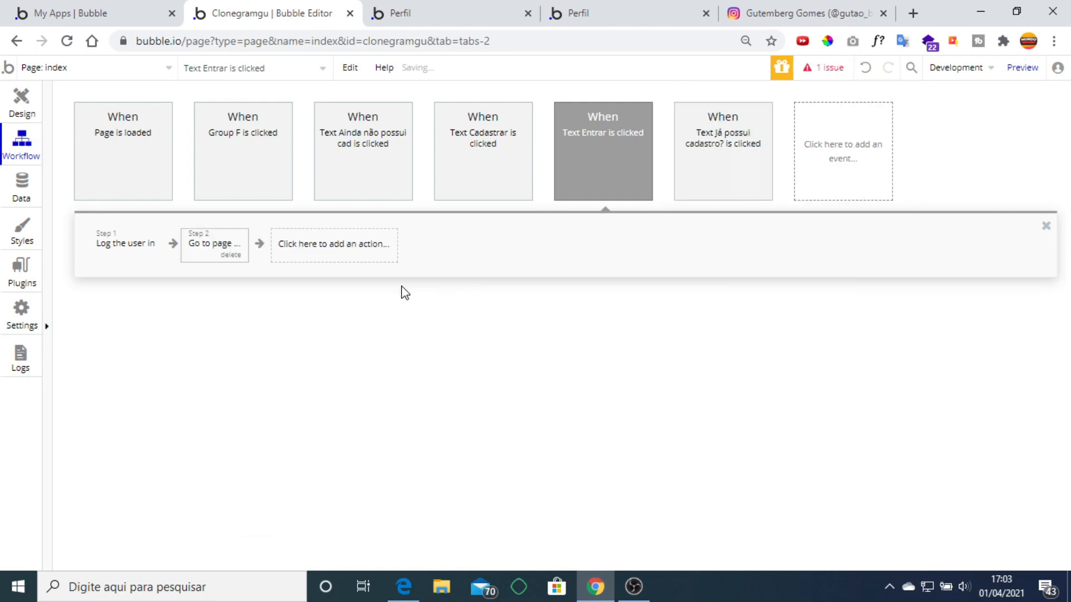
click(817, 138)
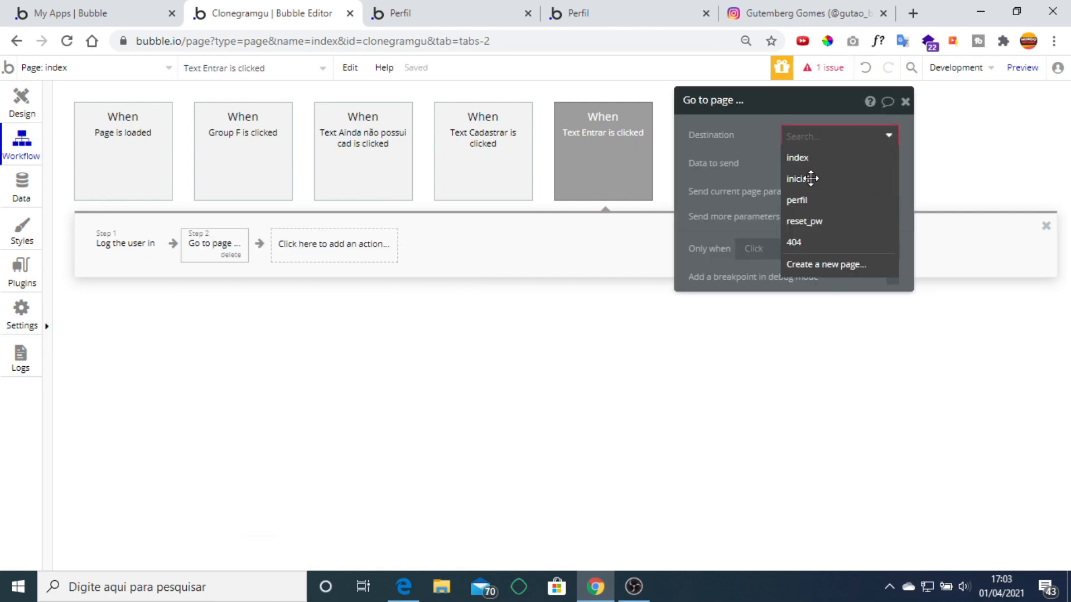
click(812, 179)
click(906, 102)
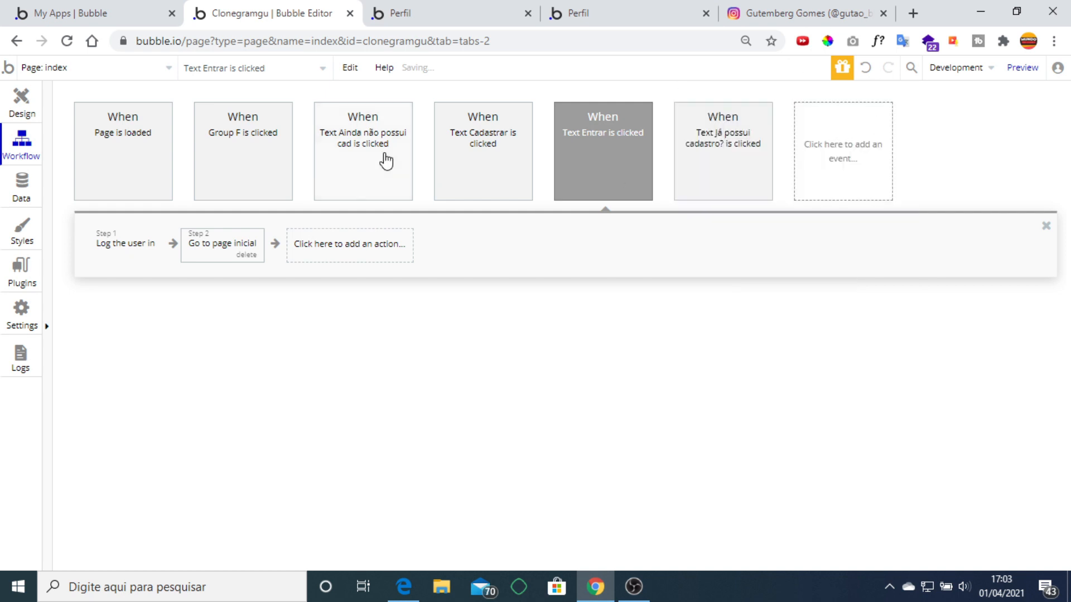
Switch back to the inicial page's design view.
click(96, 69)
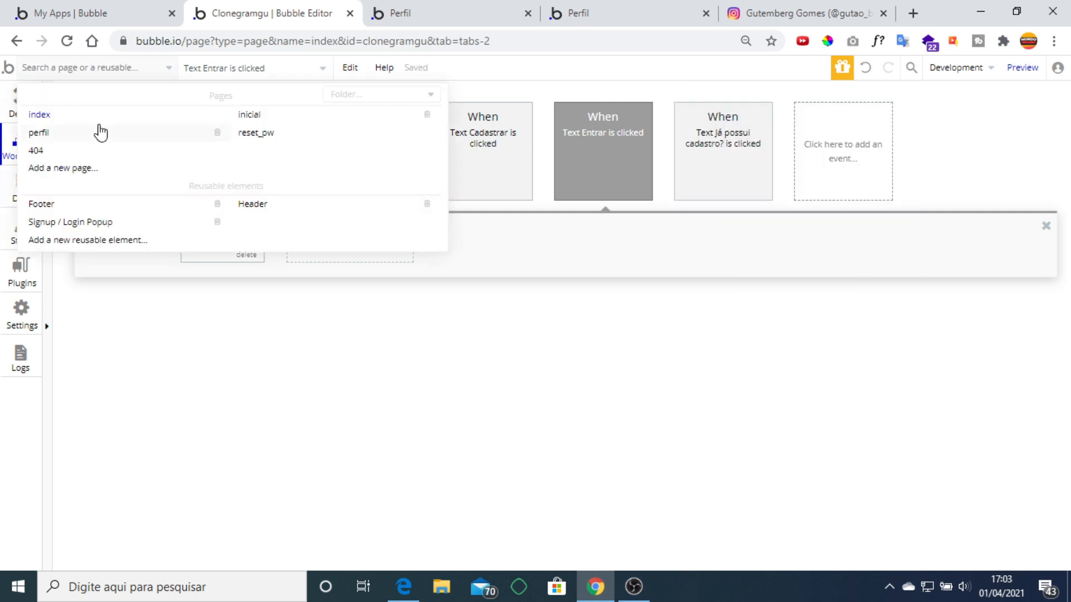
click(249, 117)
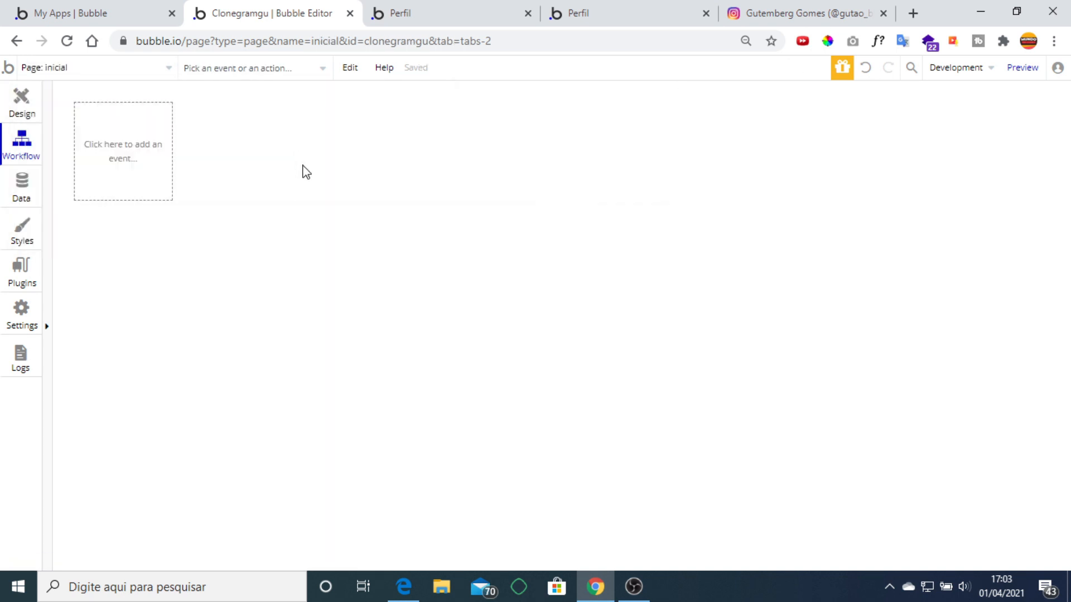
click(21, 100)
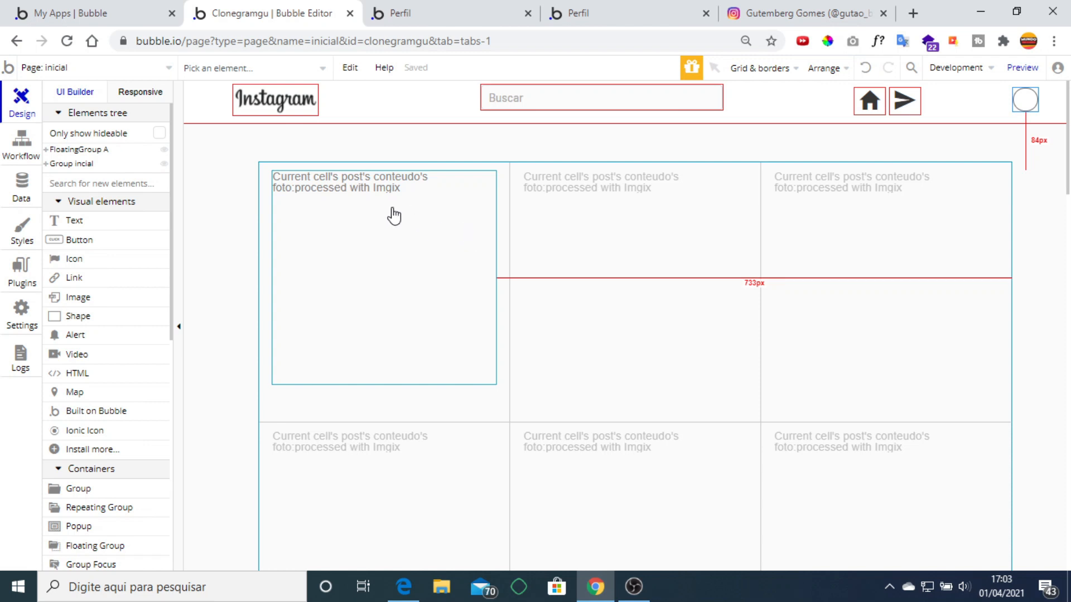
Review the real Instagram profile page for reference.
click(786, 15)
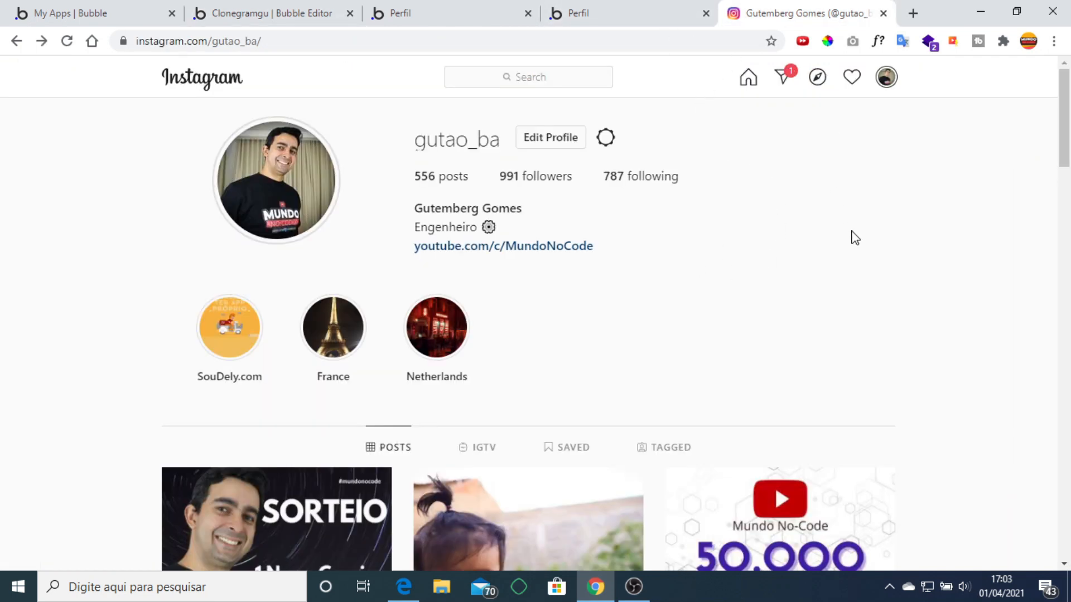
scroll(860, 244, down, 1)
scroll(909, 218, up, 1)
scroll(949, 235, down, 9)
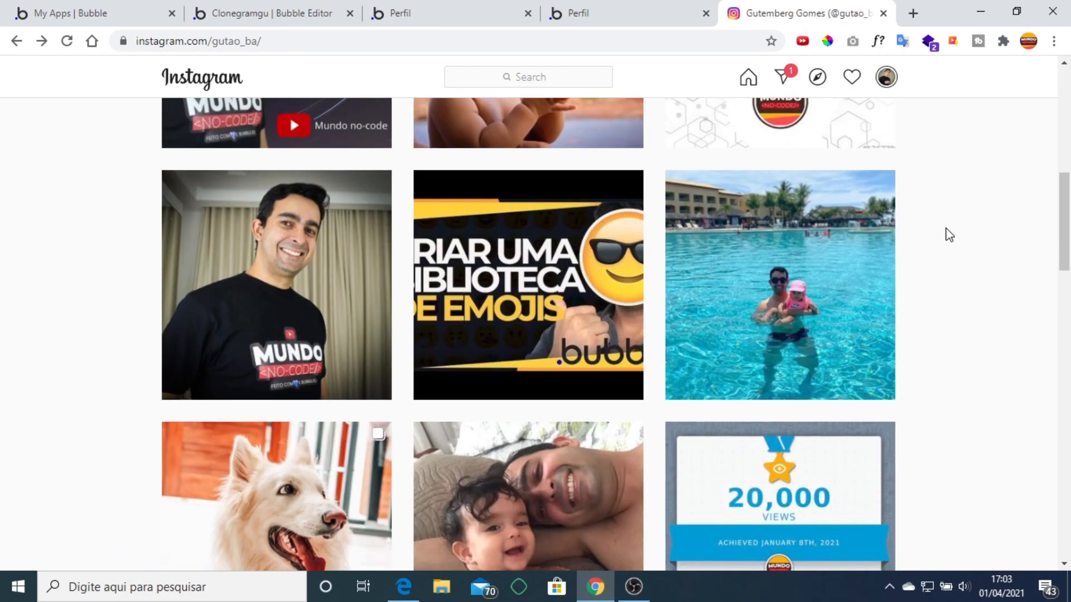
scroll(949, 248, up, 15)
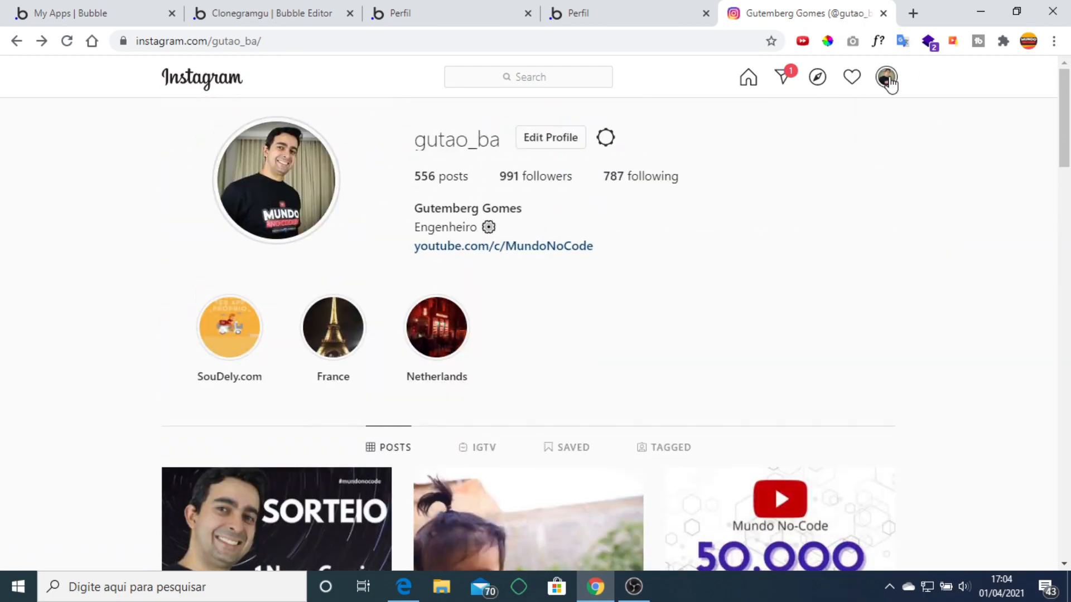
click(887, 81)
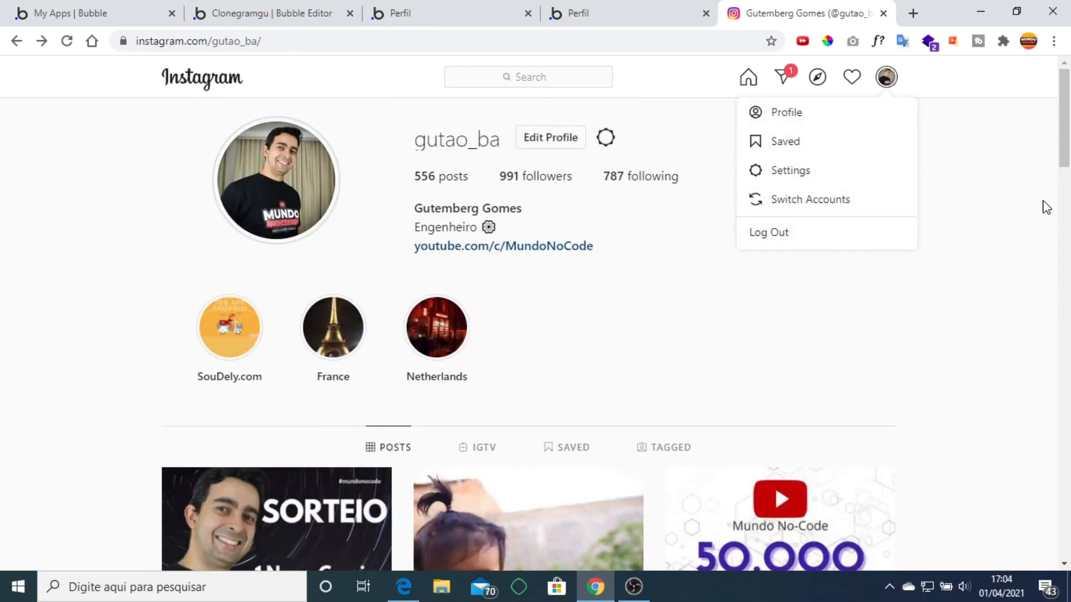
click(613, 263)
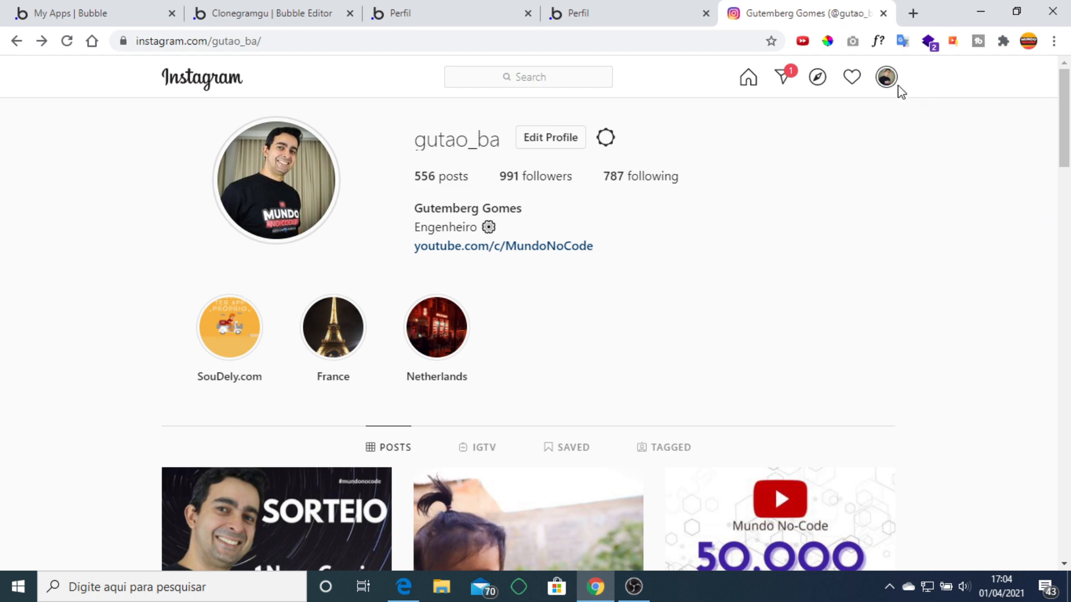
Scroll through the Instagram home feed for reference.
click(743, 87)
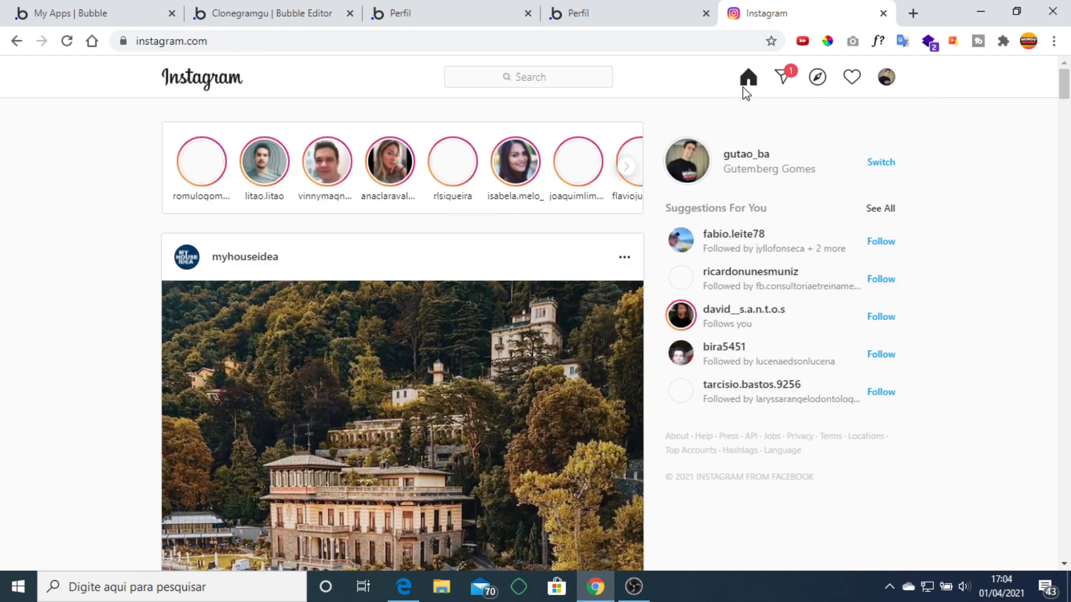
scroll(983, 293, down, 10)
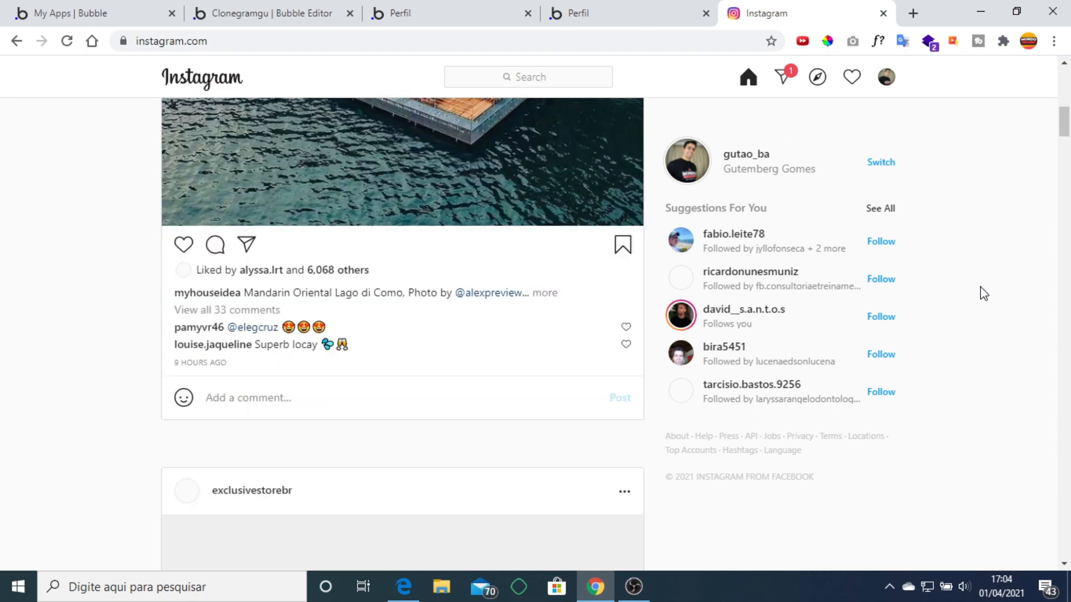
scroll(983, 293, up, 10)
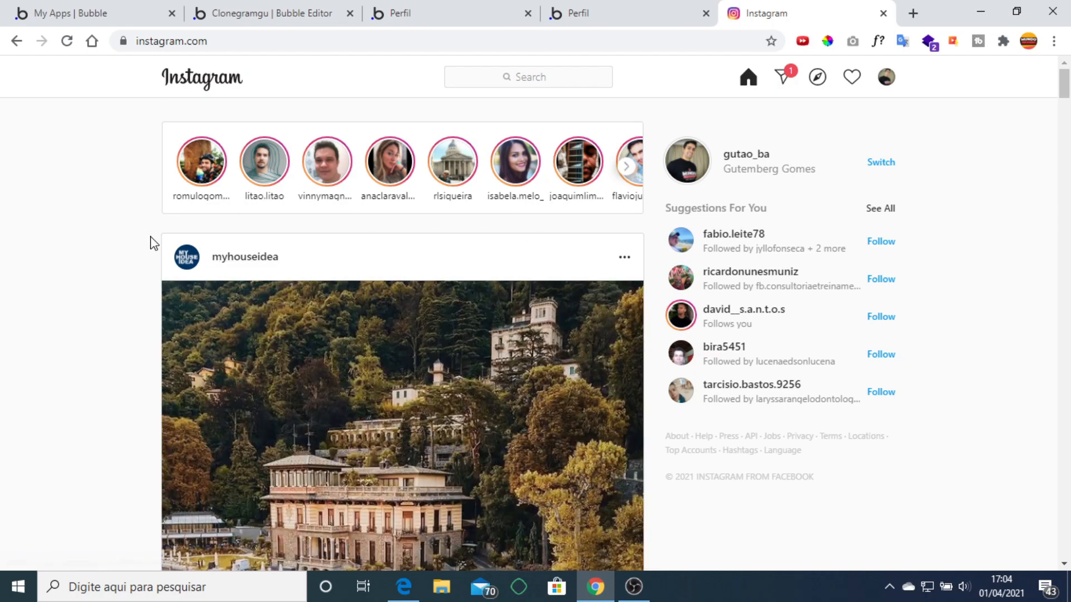
scroll(148, 245, down, 10)
scroll(148, 254, down, 12)
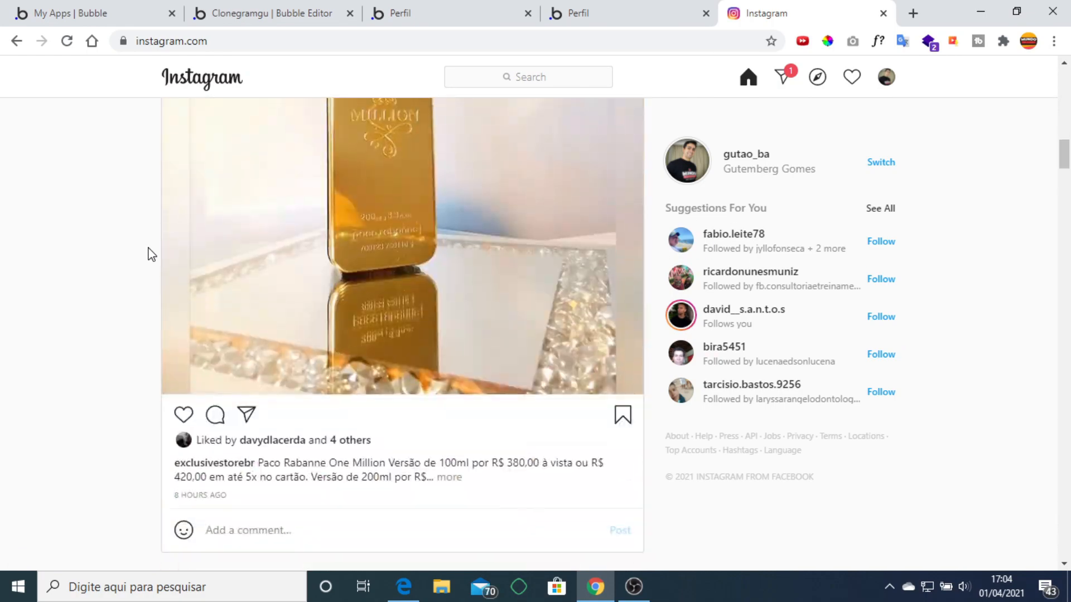
scroll(148, 254, up, 15)
scroll(148, 254, up, 10)
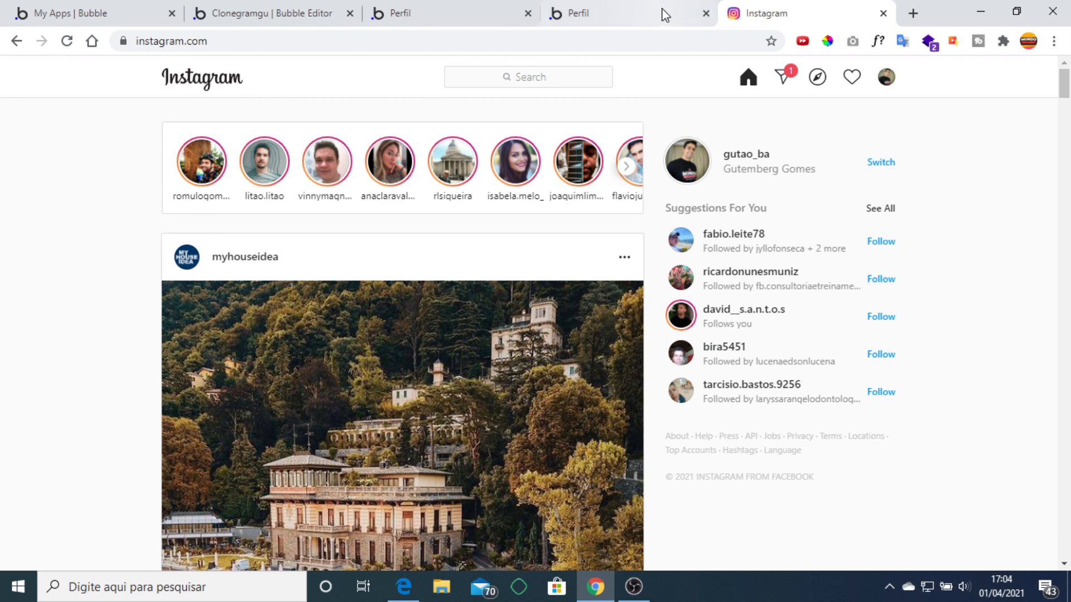
Glance at both app preview tabs, then return to the Clonegramgu Bubble editor.
click(634, 9)
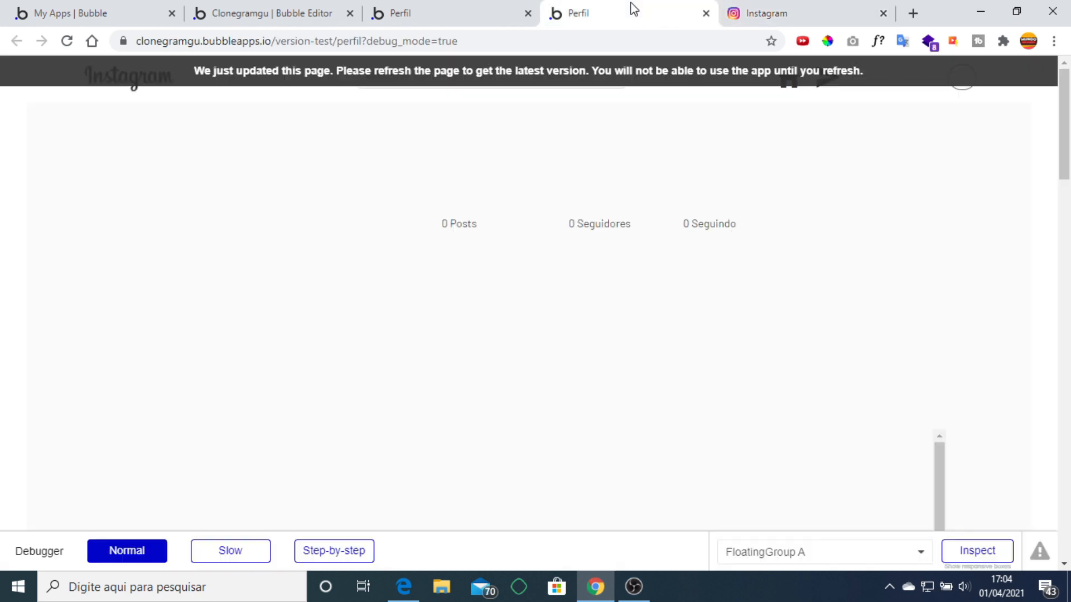
click(426, 8)
click(294, 18)
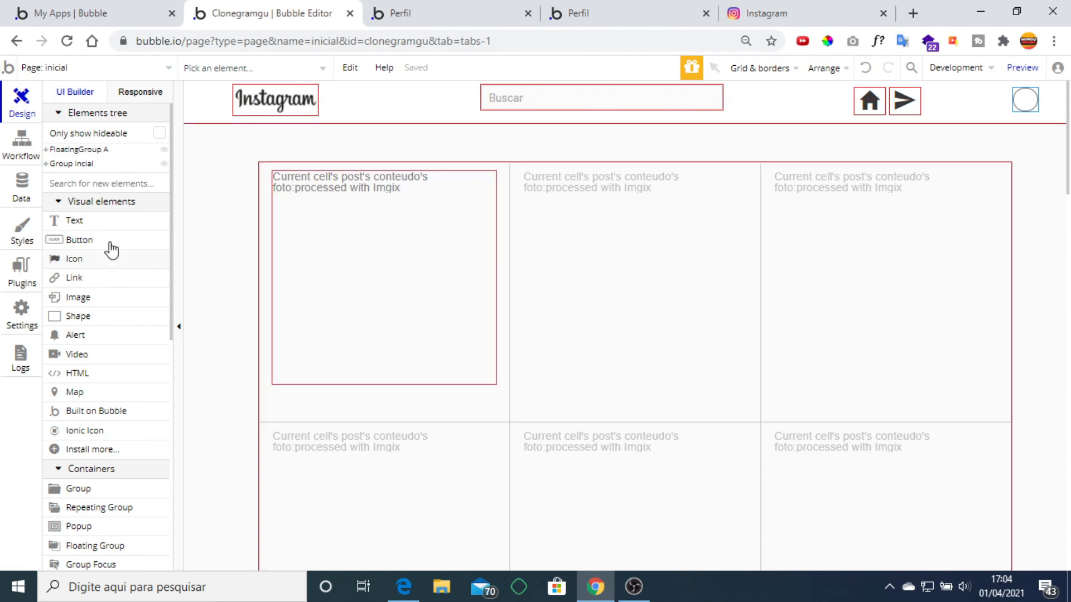
Add a popup over the page centre with a picture uploader at its top.
scroll(109, 241, down, 4)
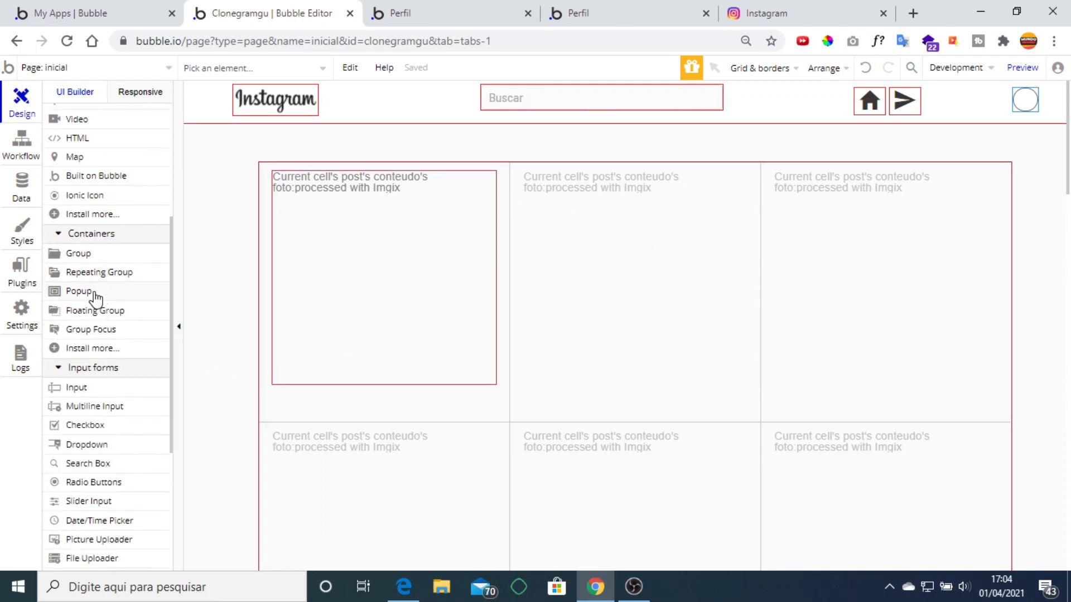
click(95, 292)
mouse_move(452, 153)
mouse_down()
mouse_move(717, 363)
mouse_move(781, 514)
mouse_move(771, 530)
mouse_up()
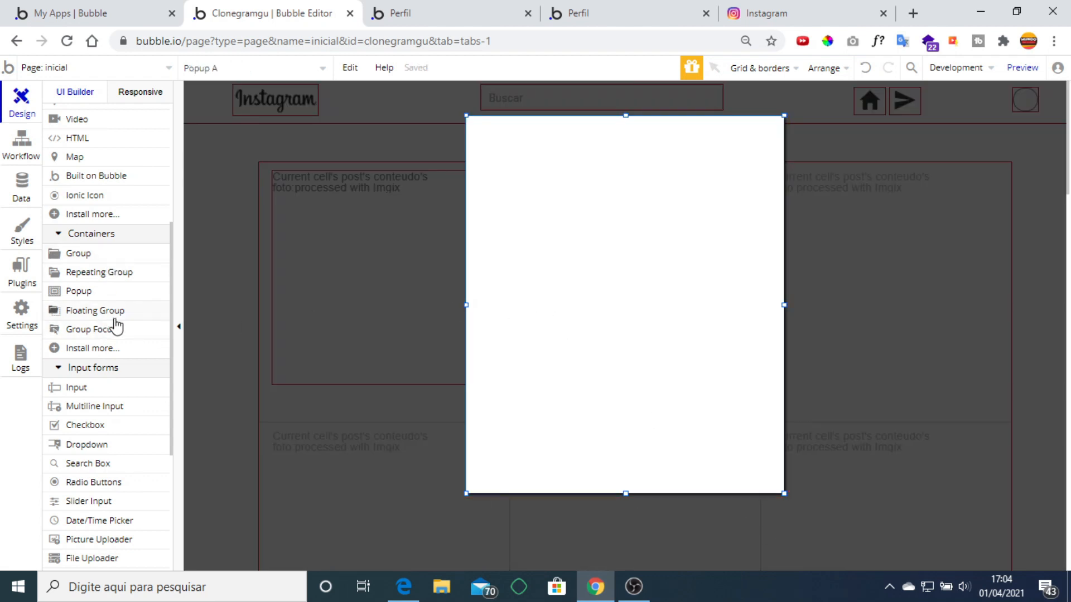
scroll(115, 324, down, 5)
scroll(115, 324, down, 1)
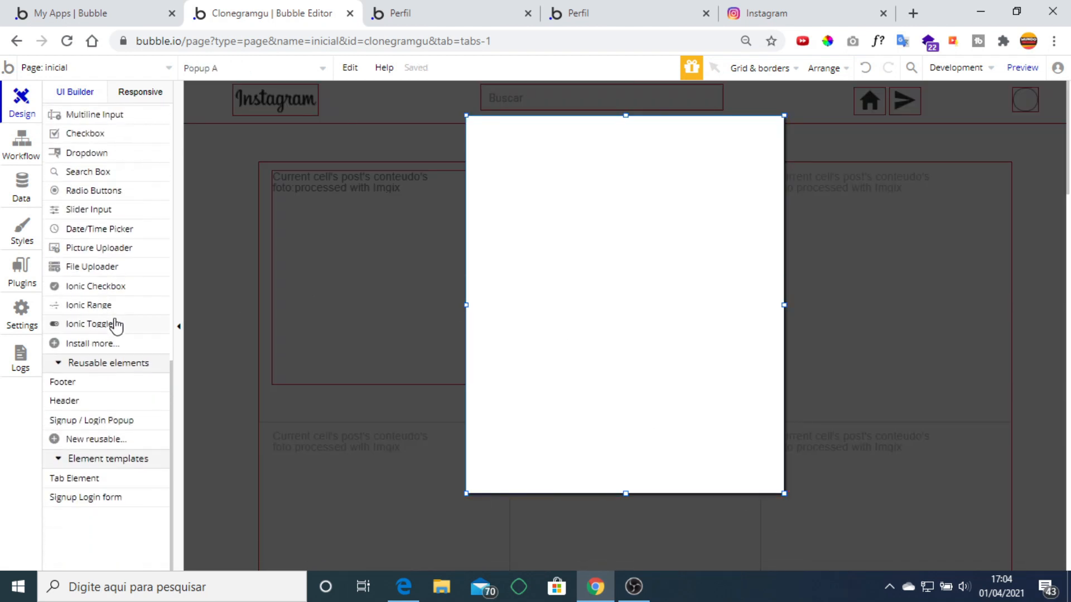
click(111, 248)
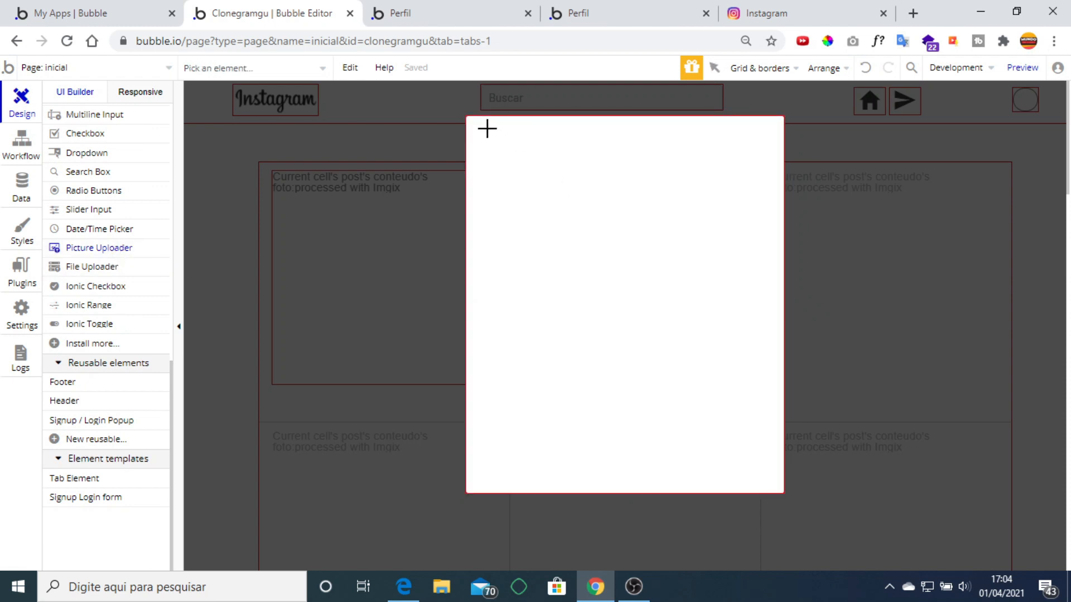
mouse_move(487, 129)
mouse_down()
mouse_move(608, 200)
mouse_move(726, 296)
mouse_move(760, 351)
mouse_up()
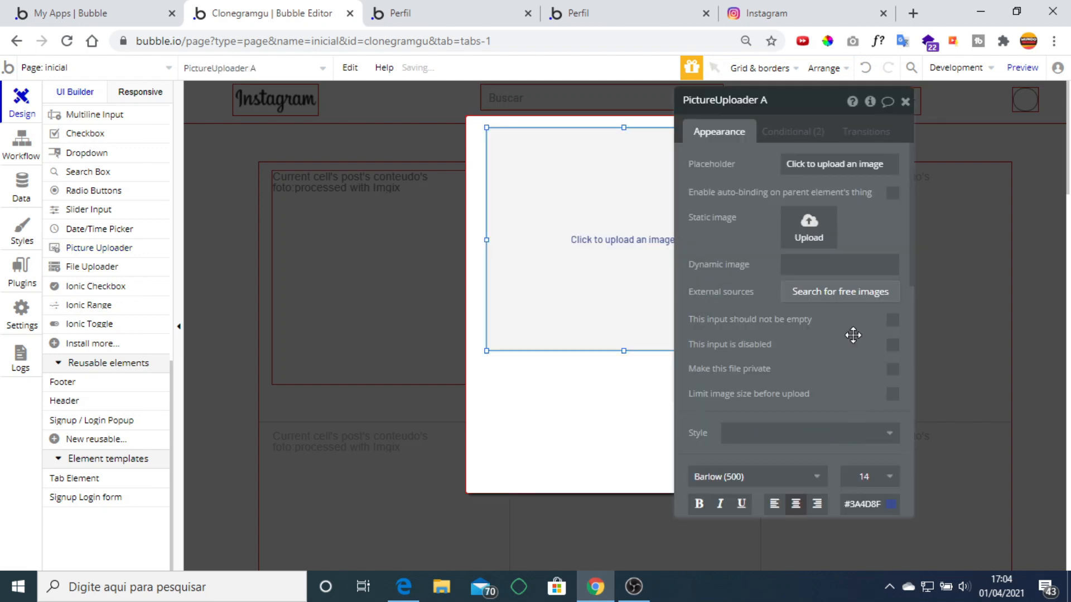
Give the uploader a white #FFFFFF background and the placeholder 'Envie sua foto'.
scroll(853, 335, down, 5)
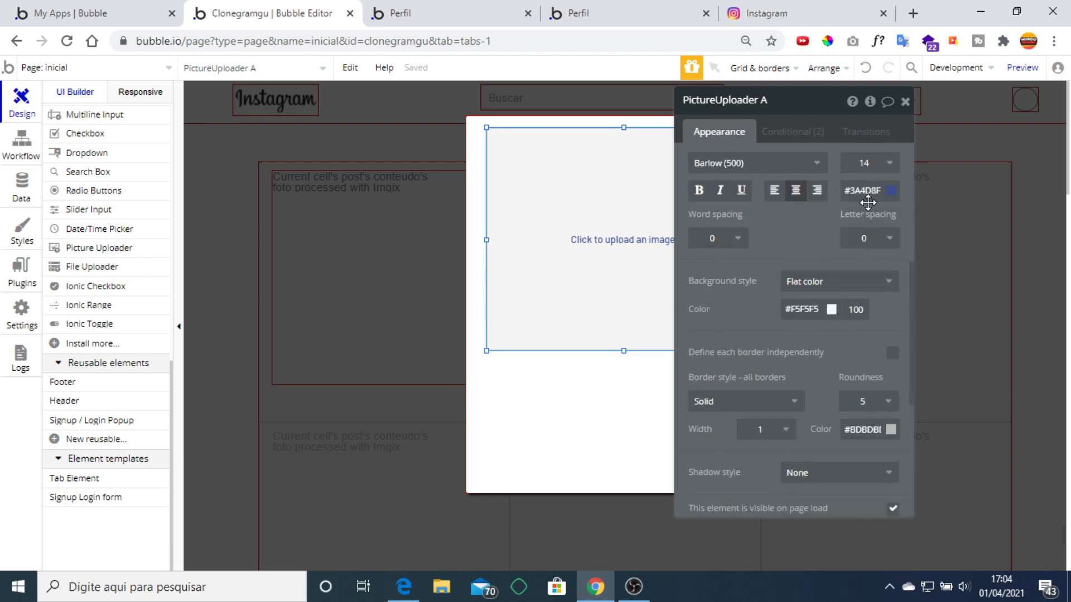
click(802, 309)
drag(799, 328, 752, 300)
click(752, 300)
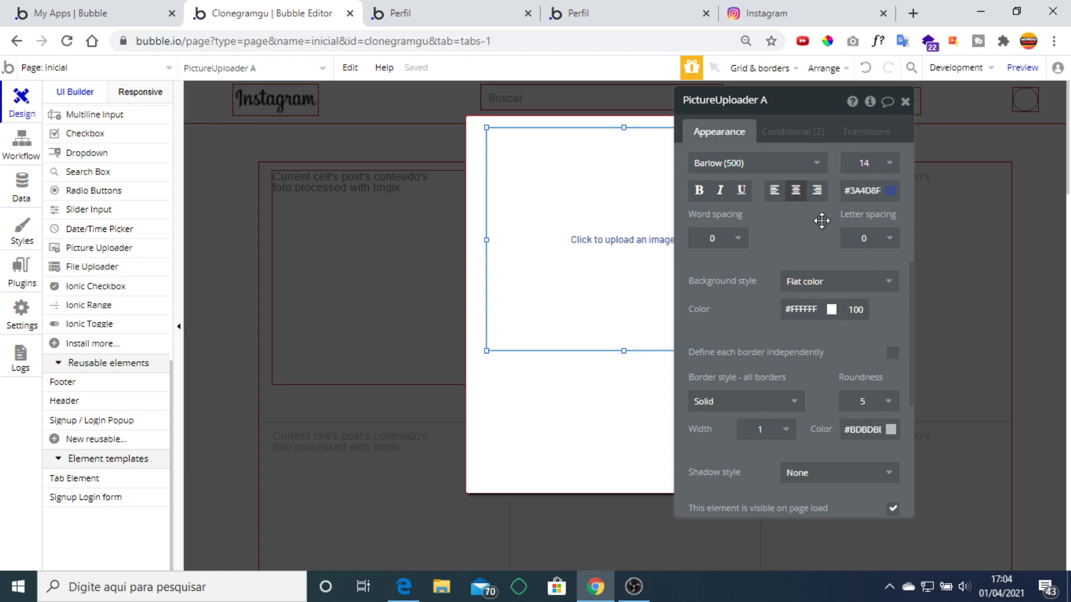
scroll(819, 219, up, 5)
click(807, 165)
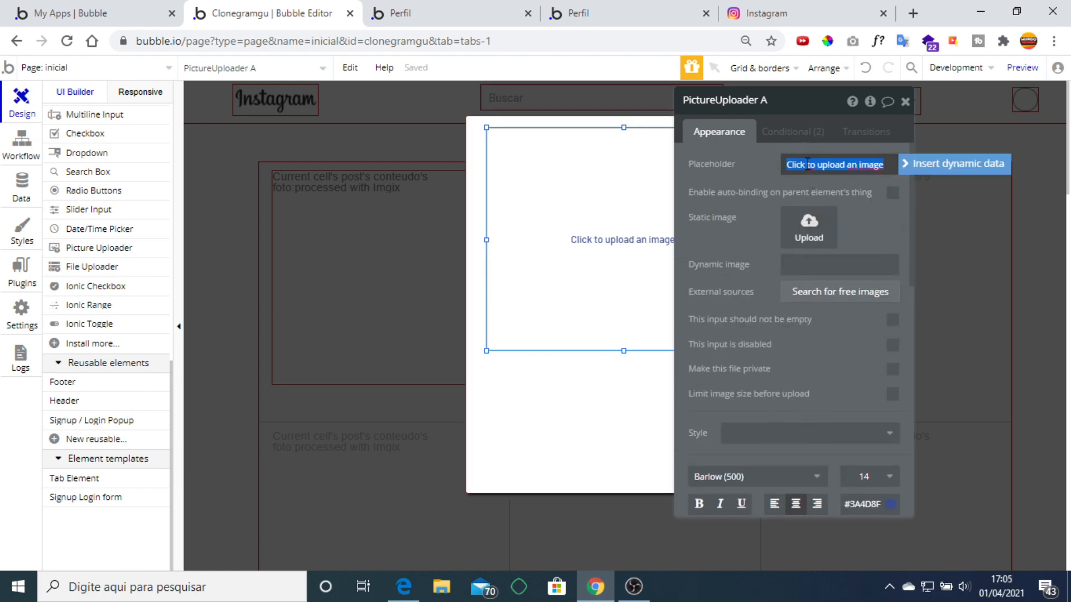
text(Envie sua foto)
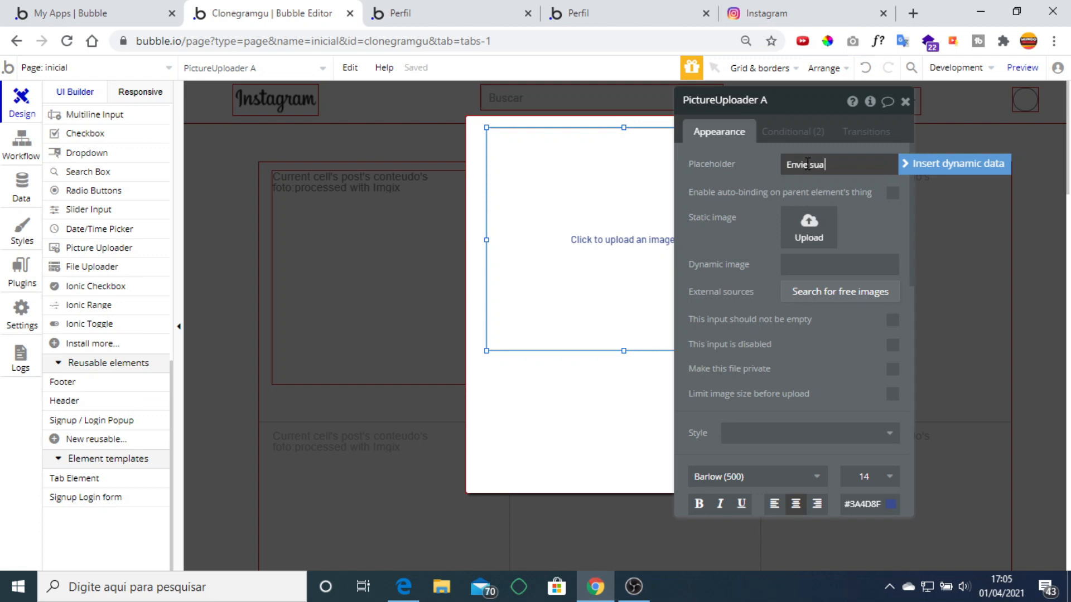
click(751, 183)
click(905, 101)
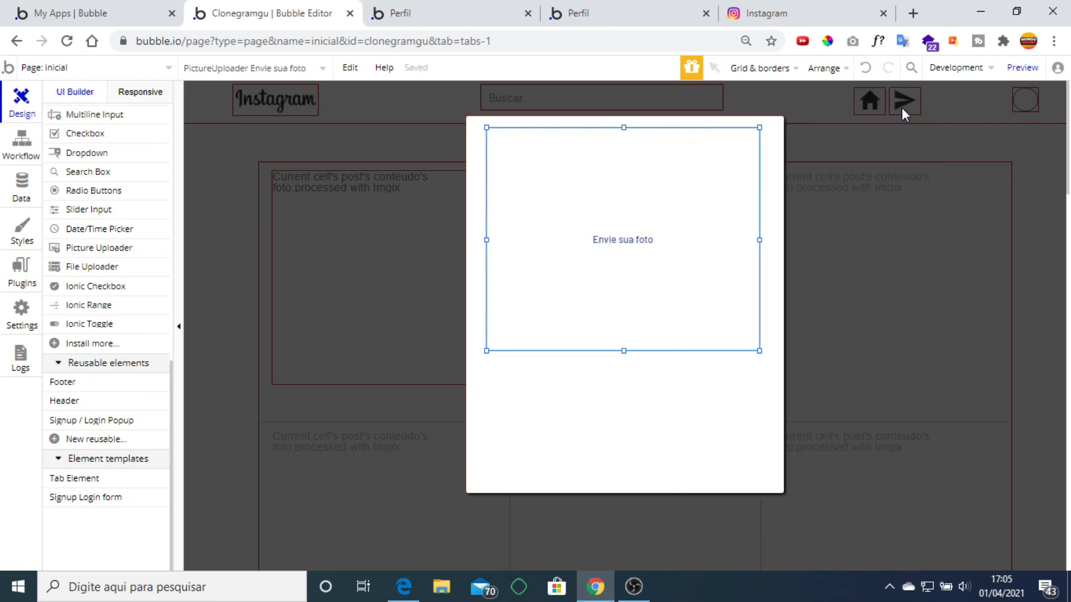
click(633, 406)
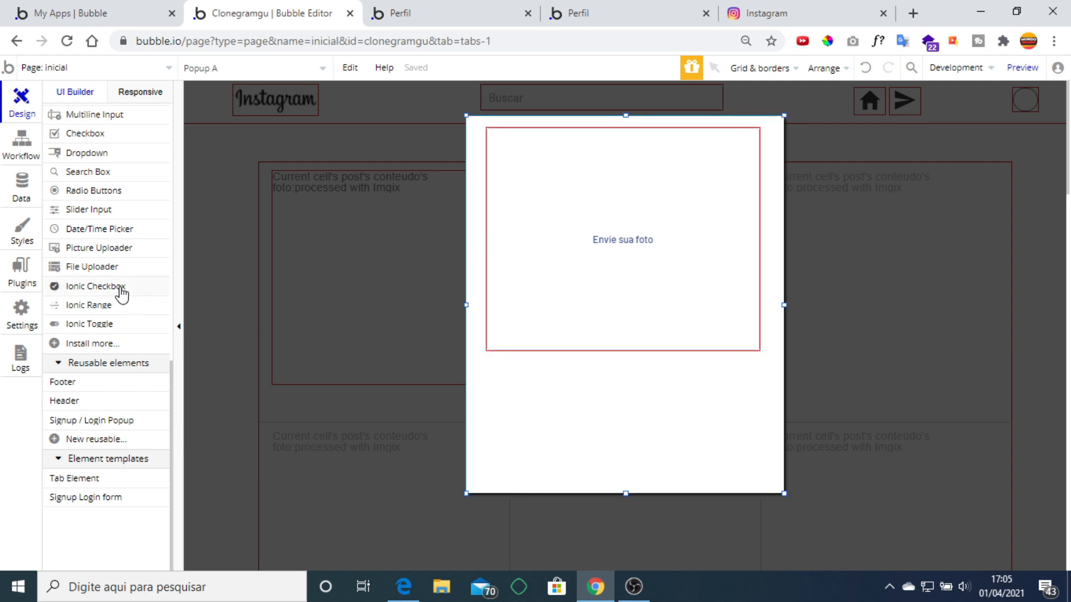
scroll(114, 281, up, 6)
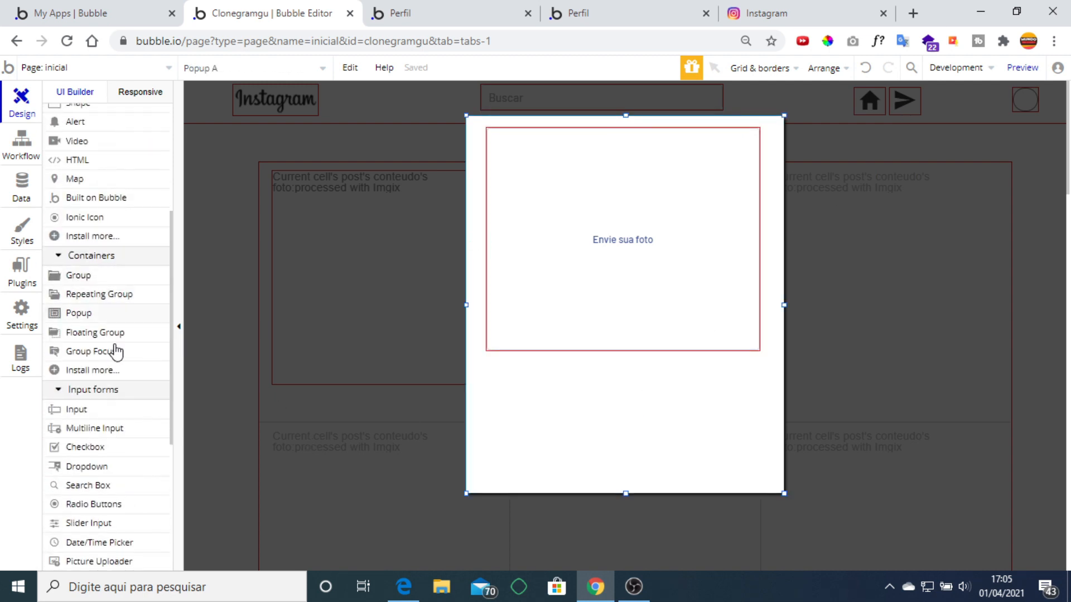
Draw a text input below the uploader, aligned and widened to 385px.
click(80, 411)
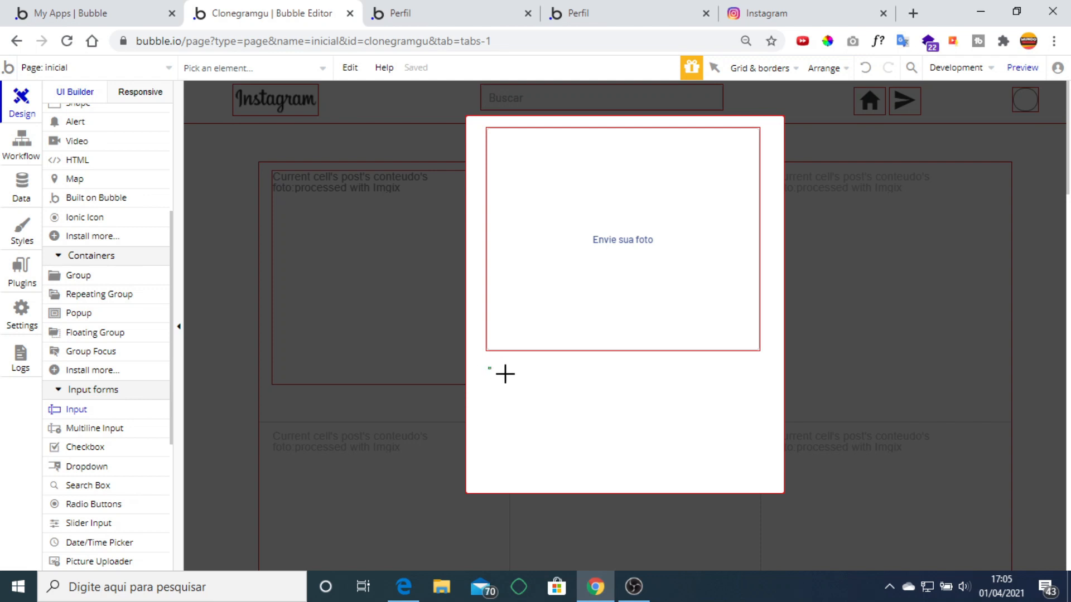
drag(504, 374, 718, 400)
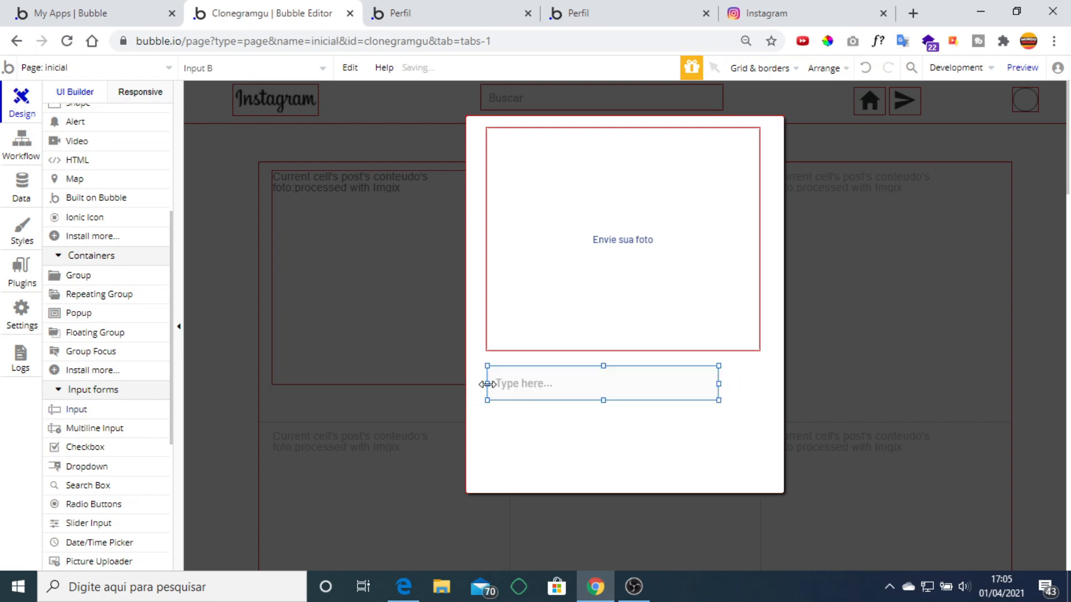
drag(488, 383, 487, 383)
drag(718, 384, 759, 389)
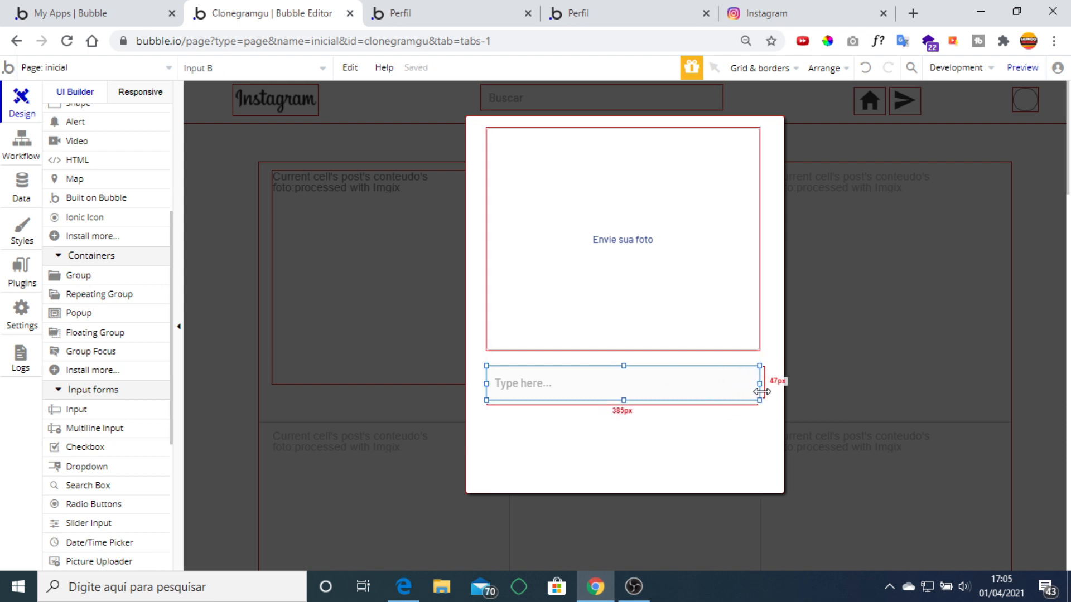
Set the input's placeholder to 'Titulo foto'.
double_click(620, 389)
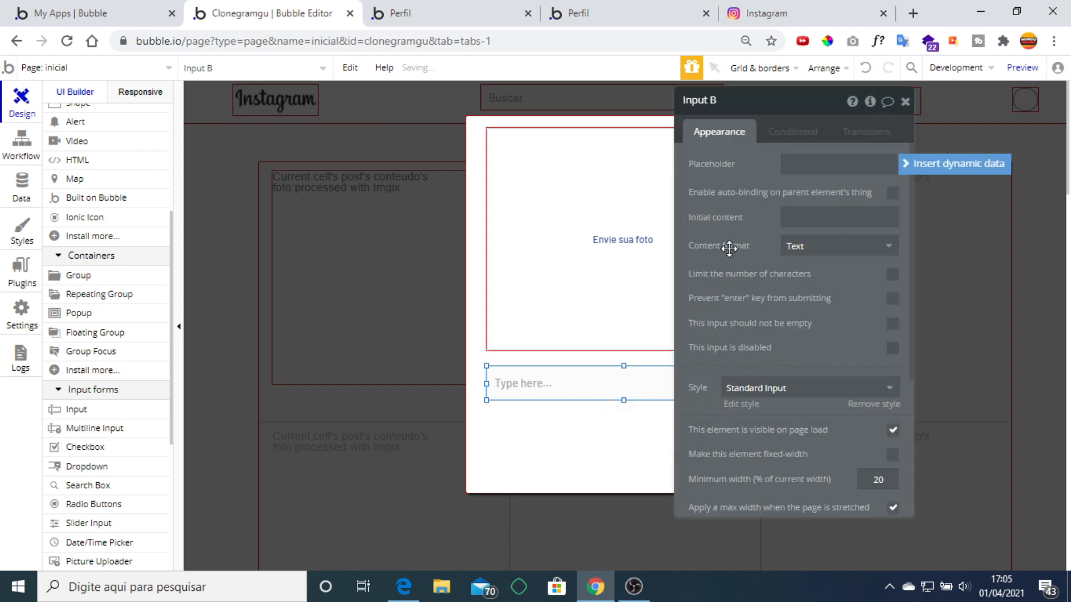
click(820, 166)
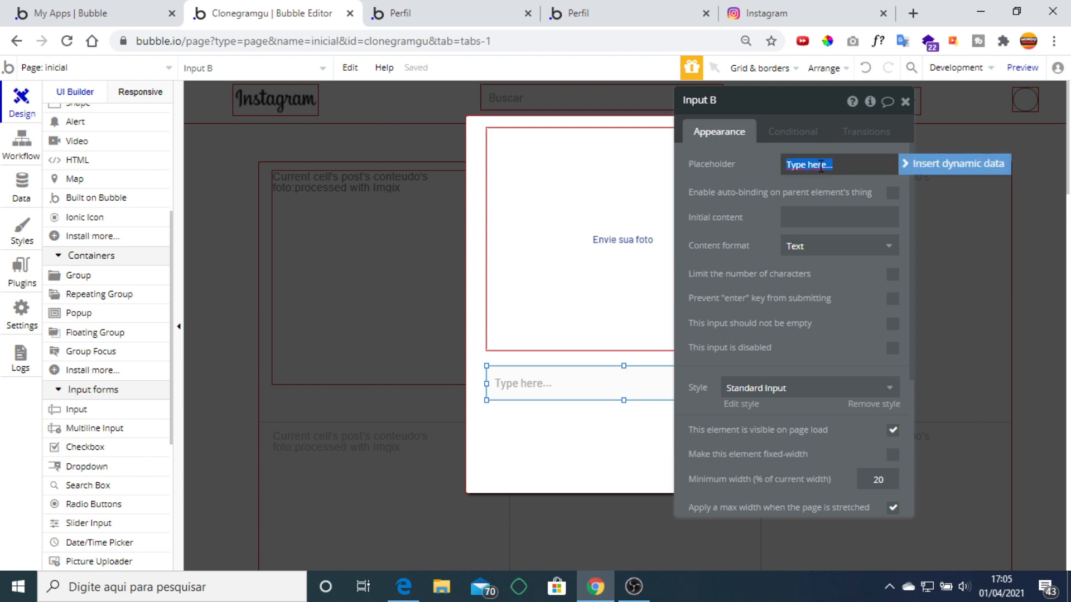
text(Titulo foto)
click(731, 223)
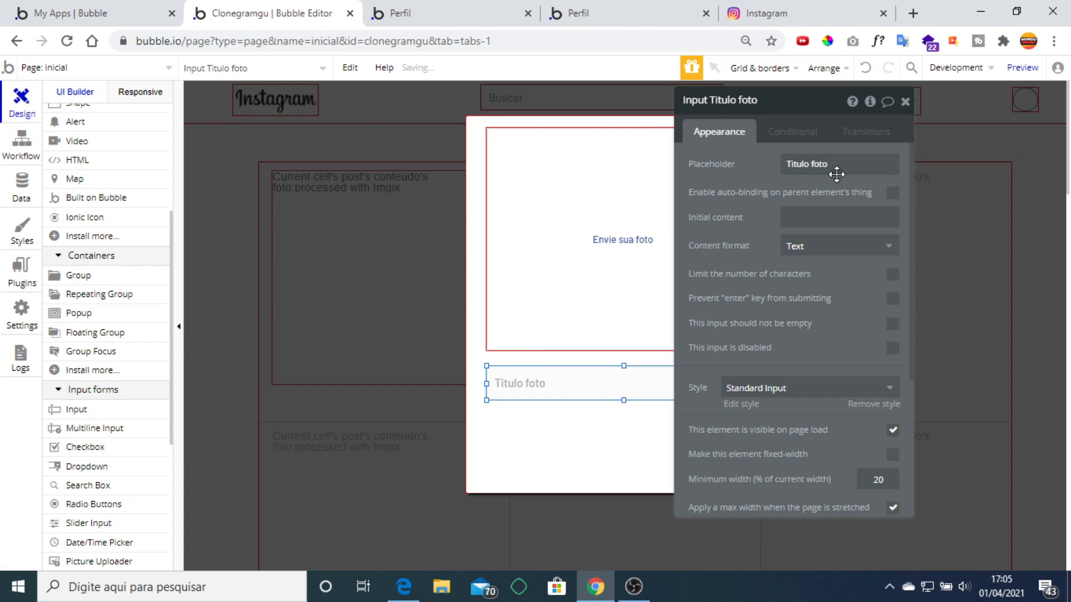
click(904, 101)
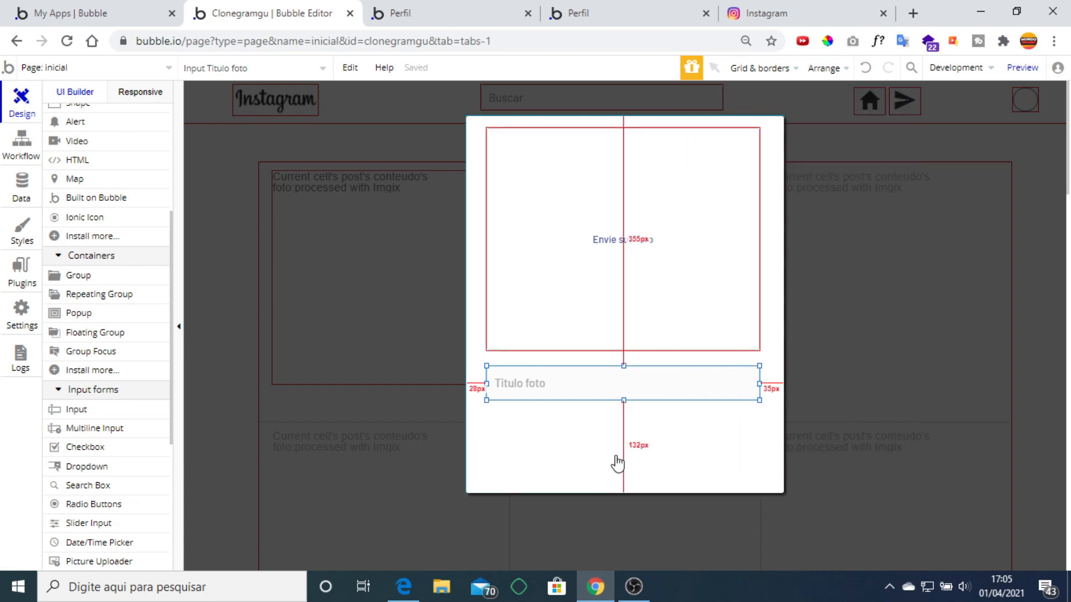
click(562, 427)
scroll(95, 276, up, 5)
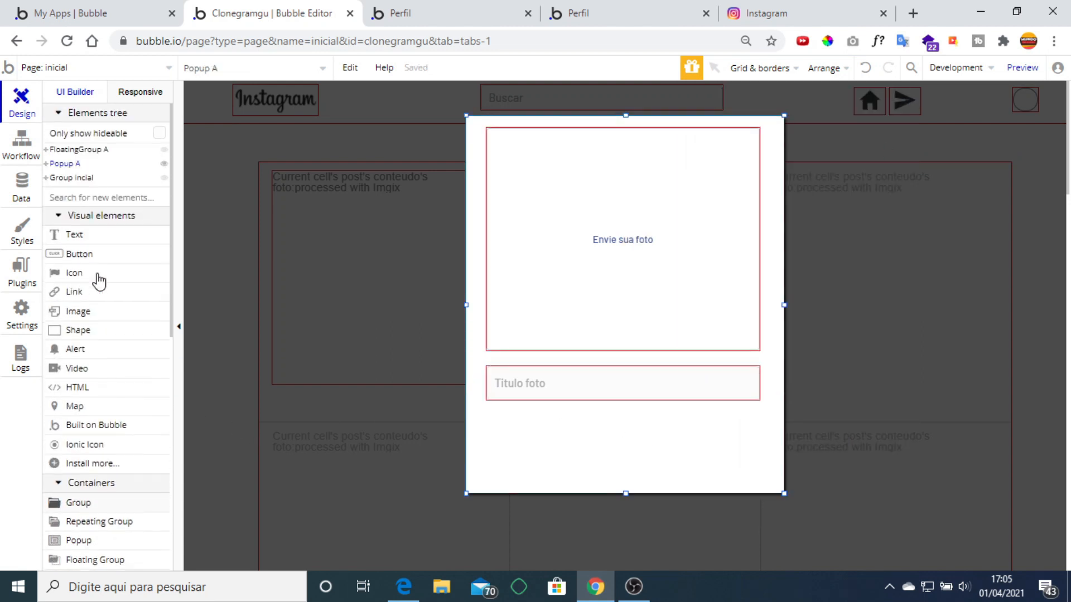
click(99, 237)
Draw a 152px-wide text box at the popup's lower right reading 'Criar post'.
mouse_move(725, 433)
mouse_down()
mouse_move(764, 447)
mouse_move(760, 462)
mouse_up()
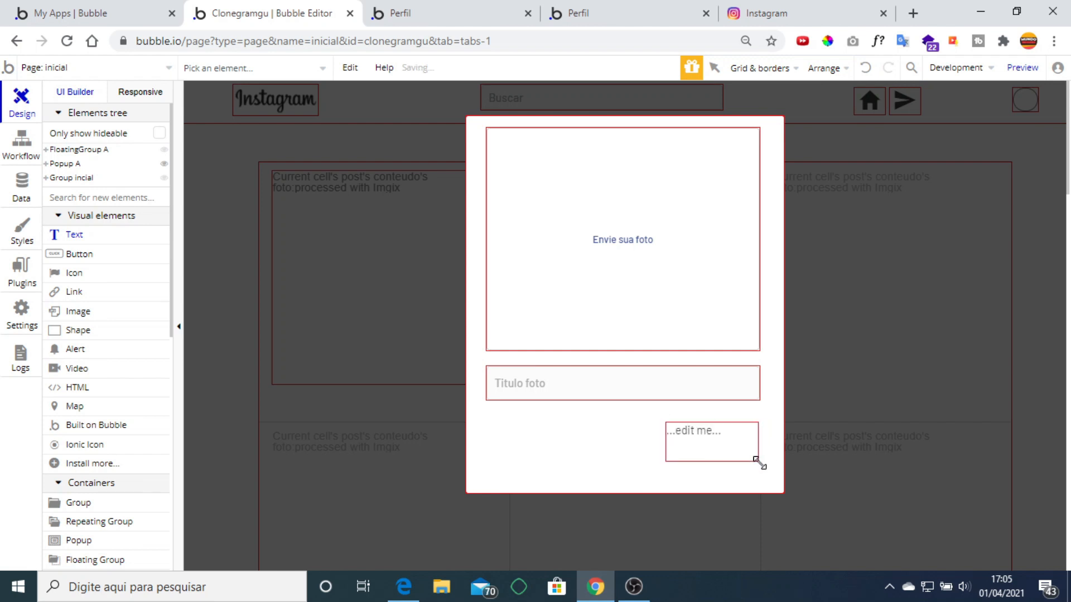
drag(666, 442, 642, 438)
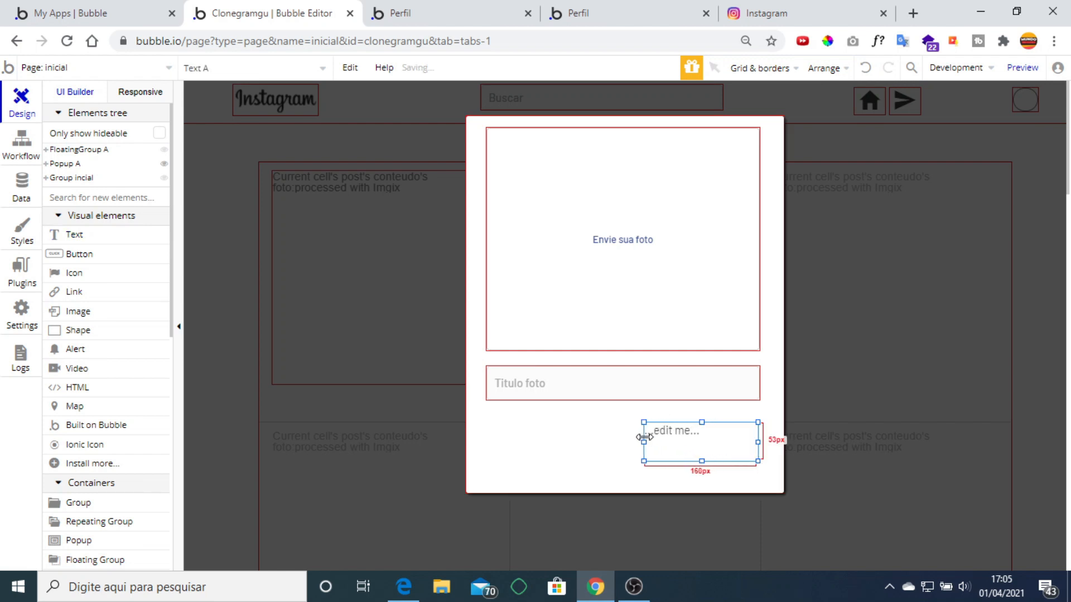
double_click(710, 444)
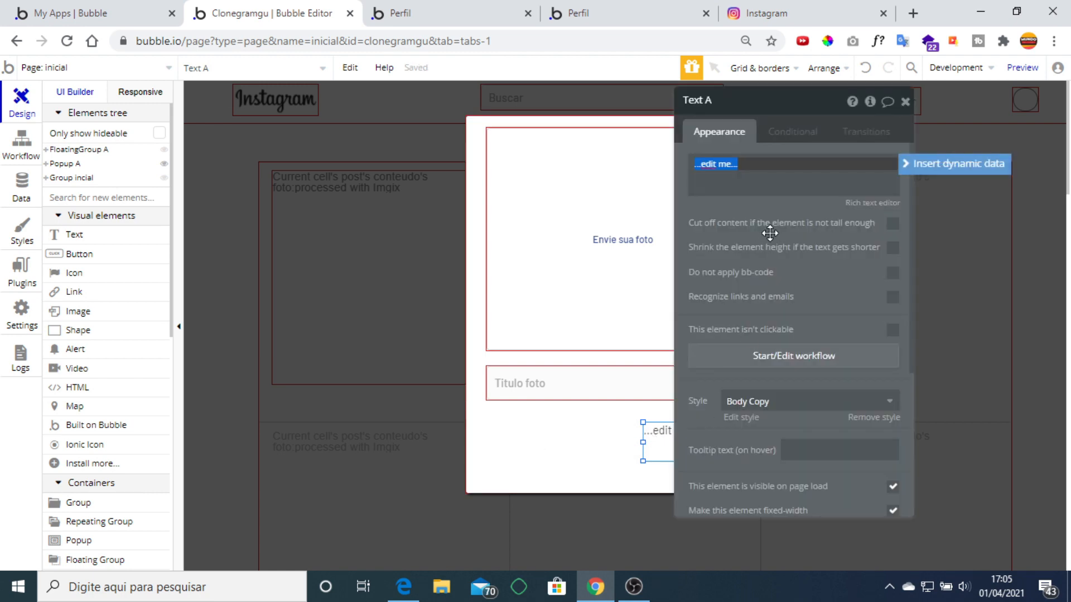
text(Criar post)
click(772, 223)
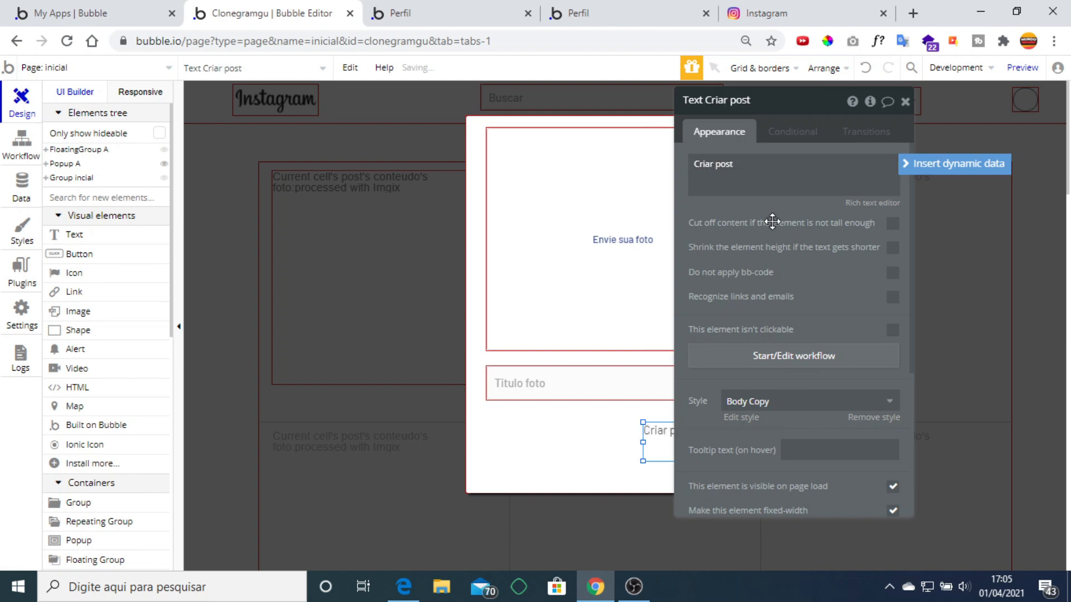
Remove Criar post's preset style and give it a flat #6C8F64 green background.
click(873, 417)
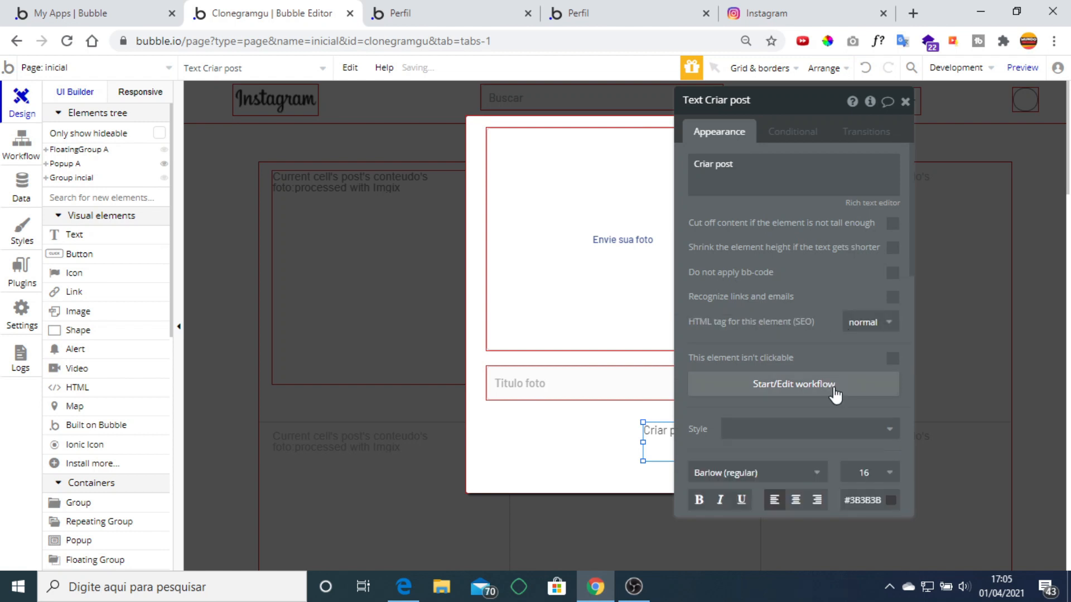
scroll(812, 366, down, 4)
scroll(833, 298, down, 3)
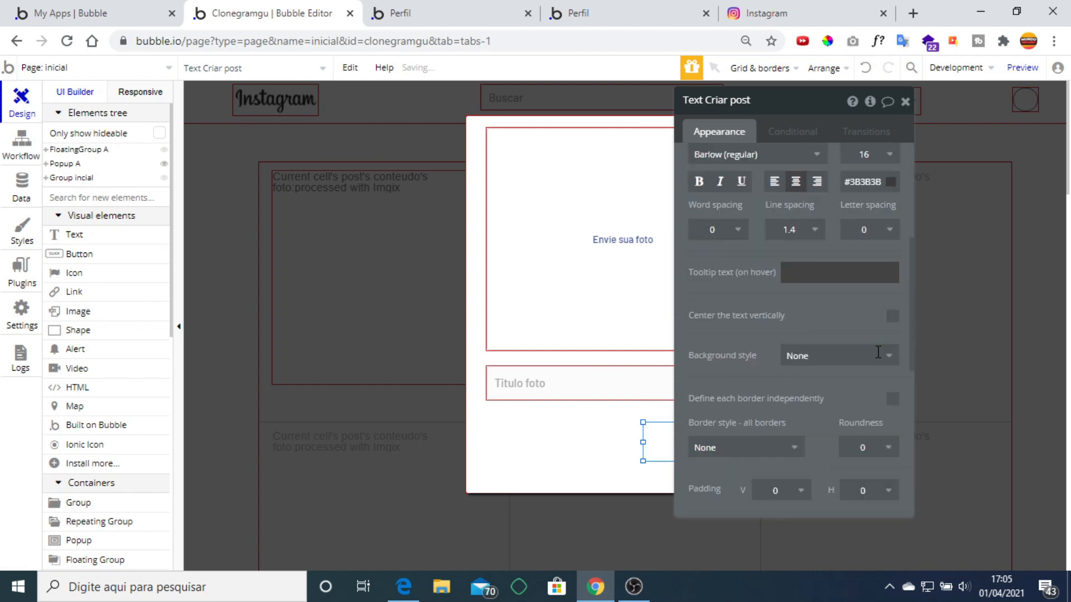
click(861, 282)
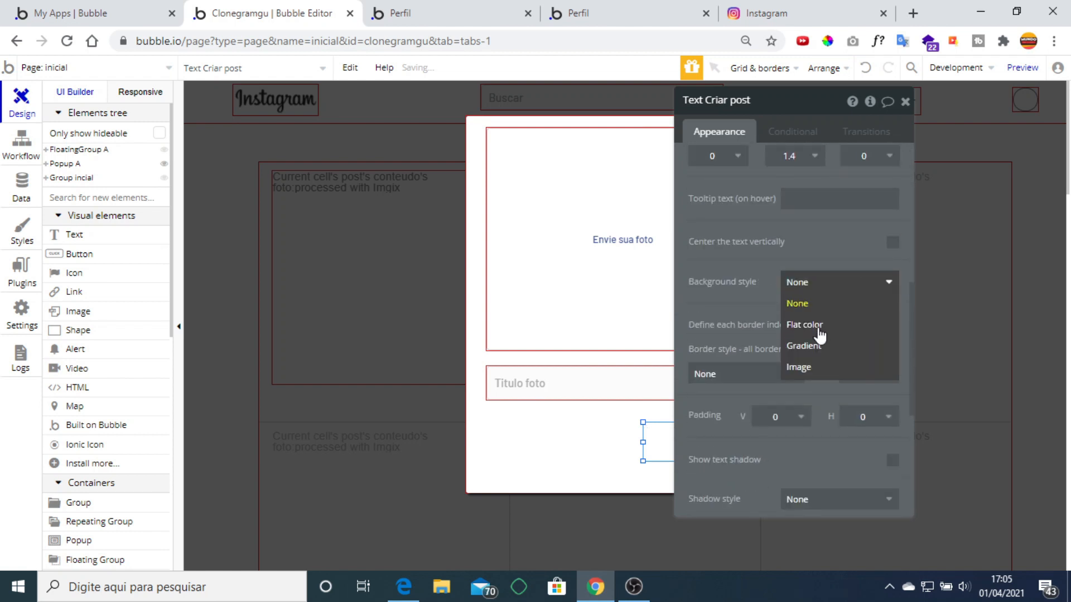
click(815, 326)
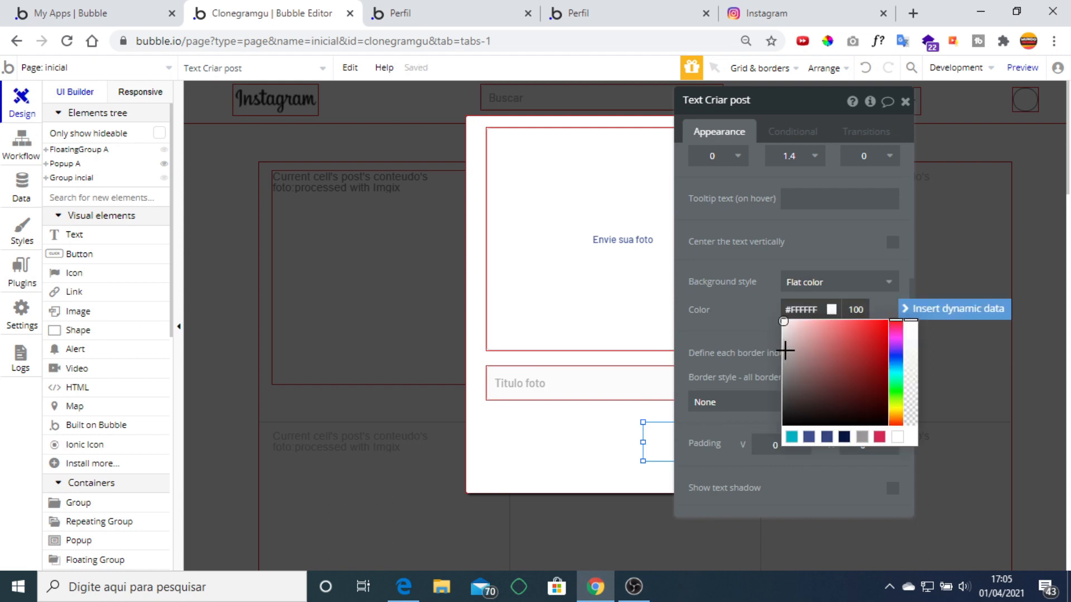
click(786, 350)
click(897, 399)
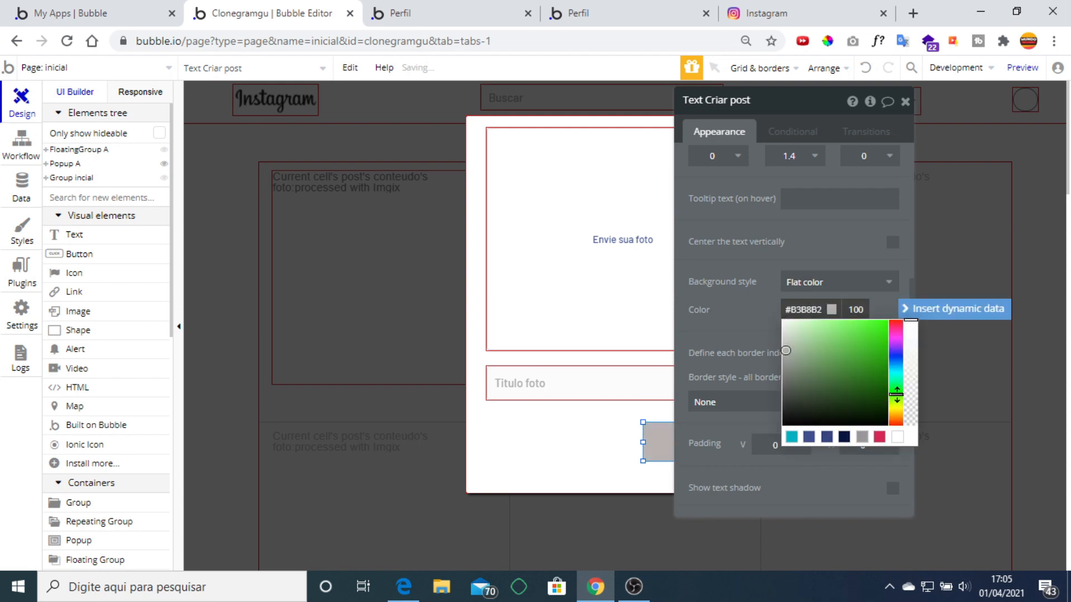
click(809, 363)
click(814, 222)
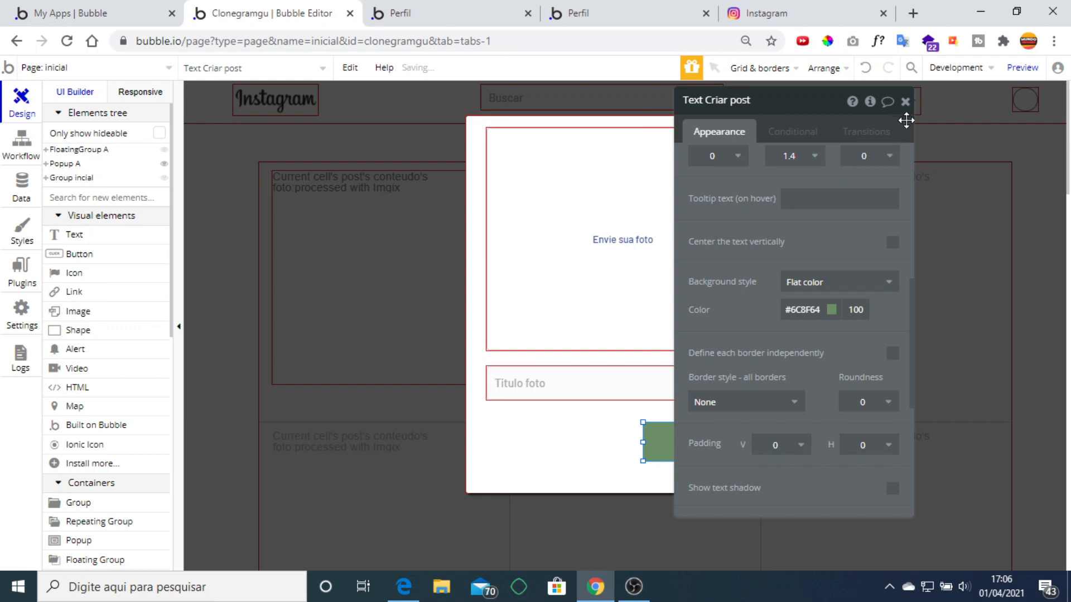
click(905, 101)
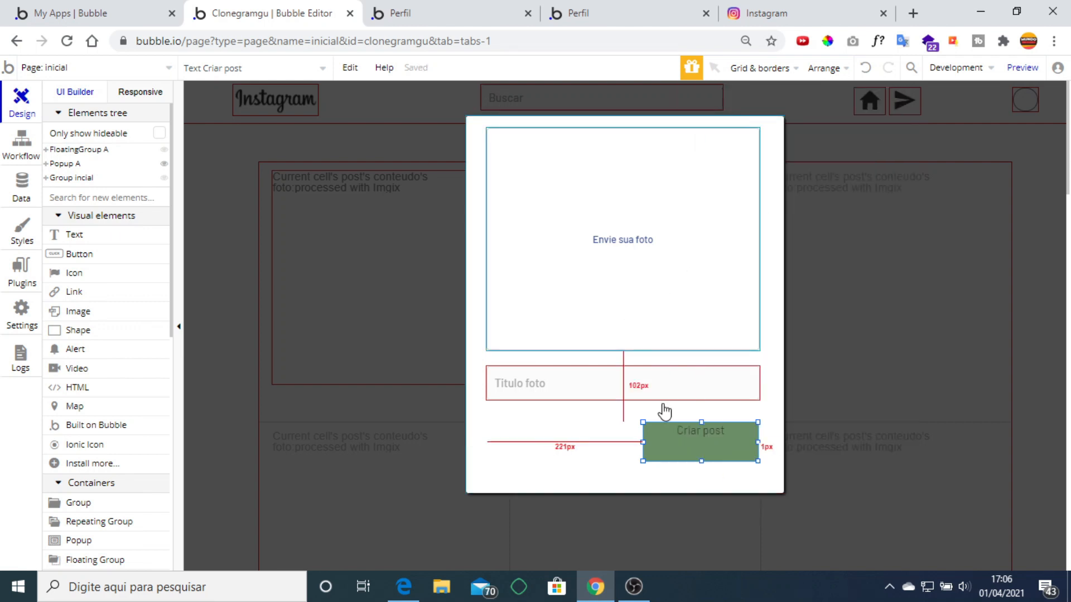
Centre Criar post vertically, make its text white #FFFFFF, and start its click workflow.
double_click(679, 442)
scroll(752, 303, up, 3)
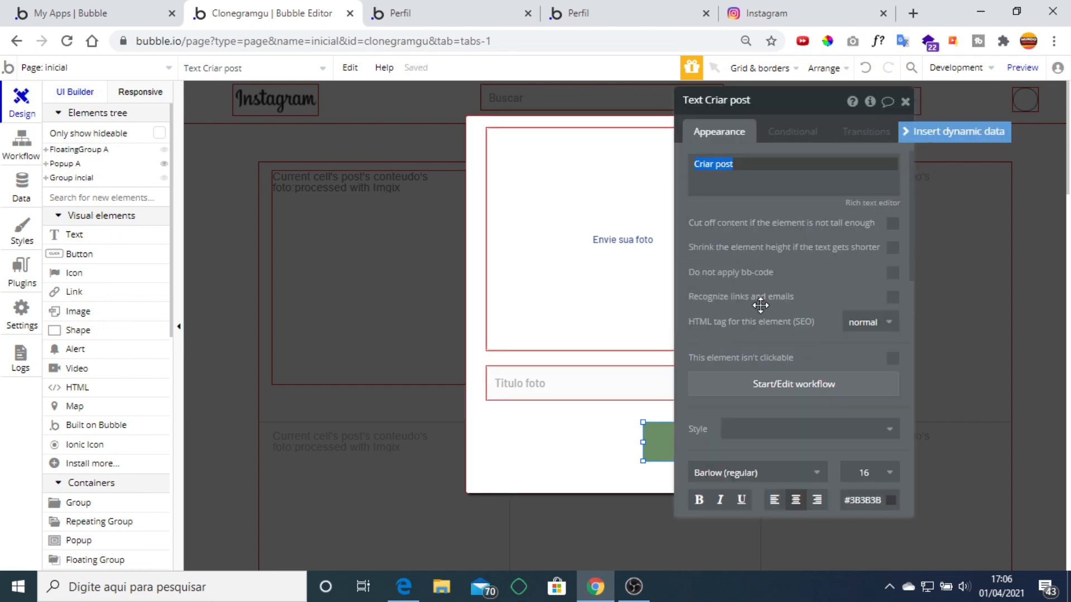
scroll(836, 363, down, 5)
click(894, 327)
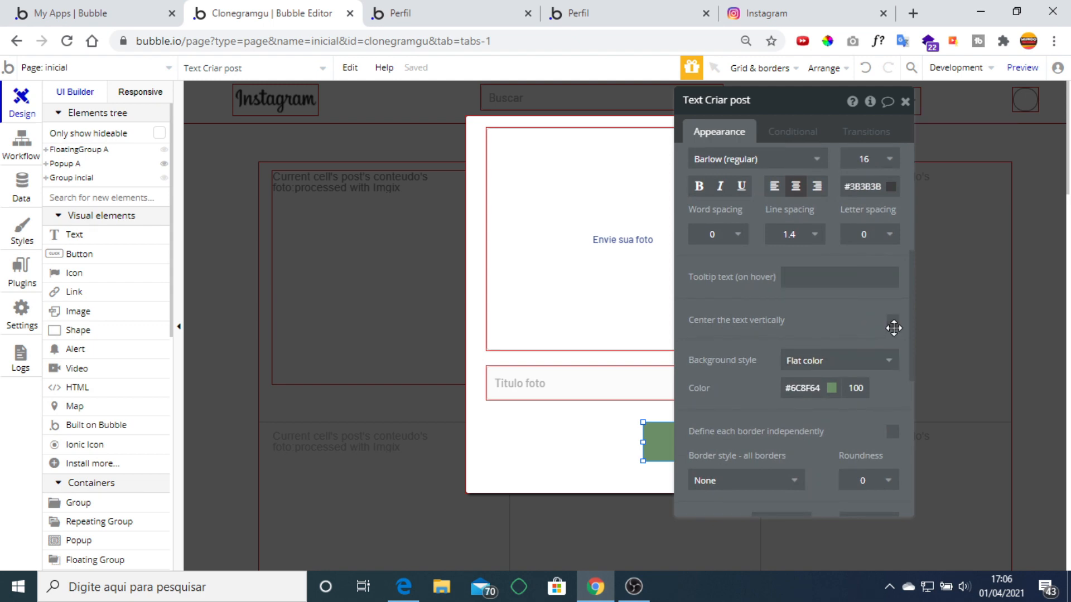
click(905, 101)
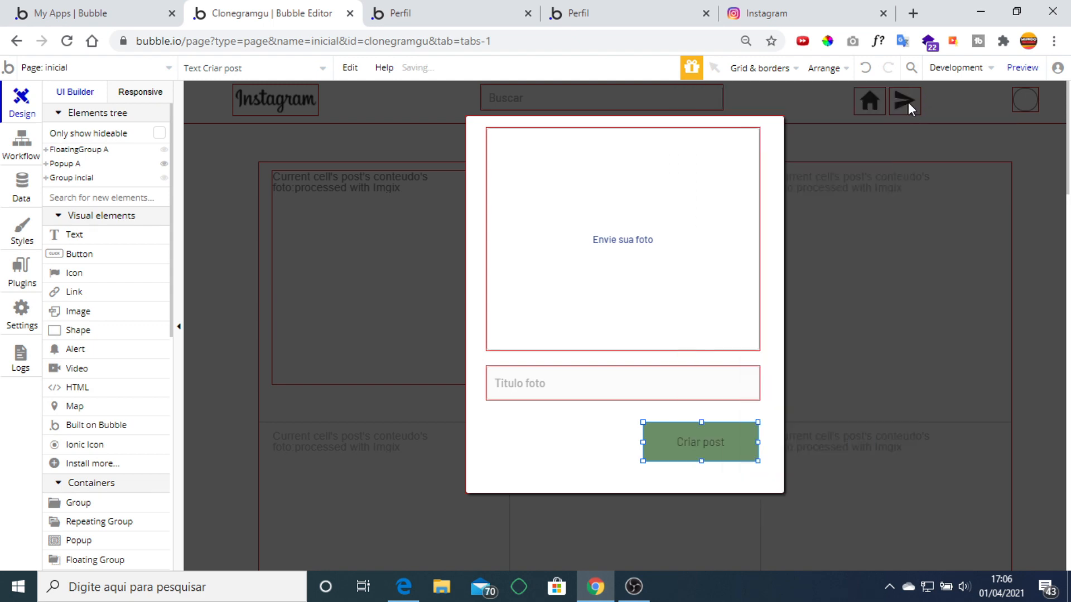
double_click(689, 448)
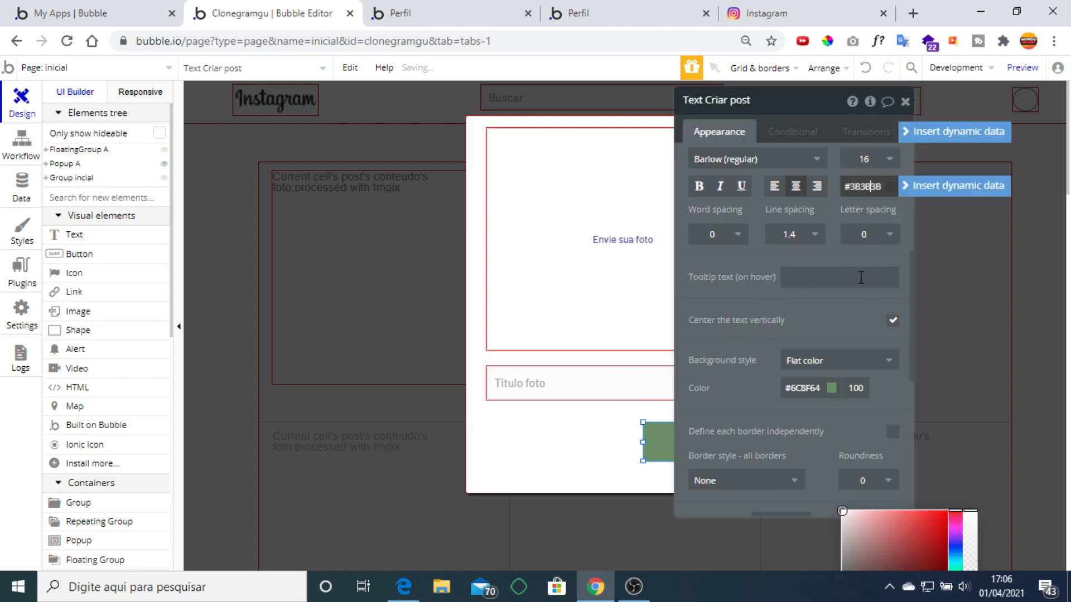
drag(866, 239, 816, 171)
click(713, 294)
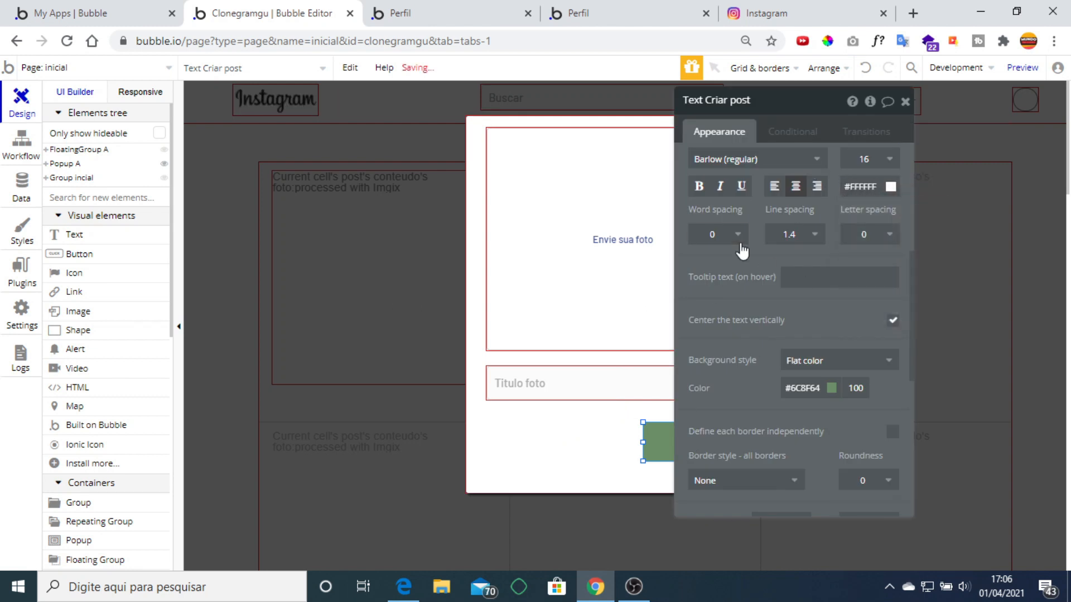
scroll(742, 251, up, 5)
click(807, 389)
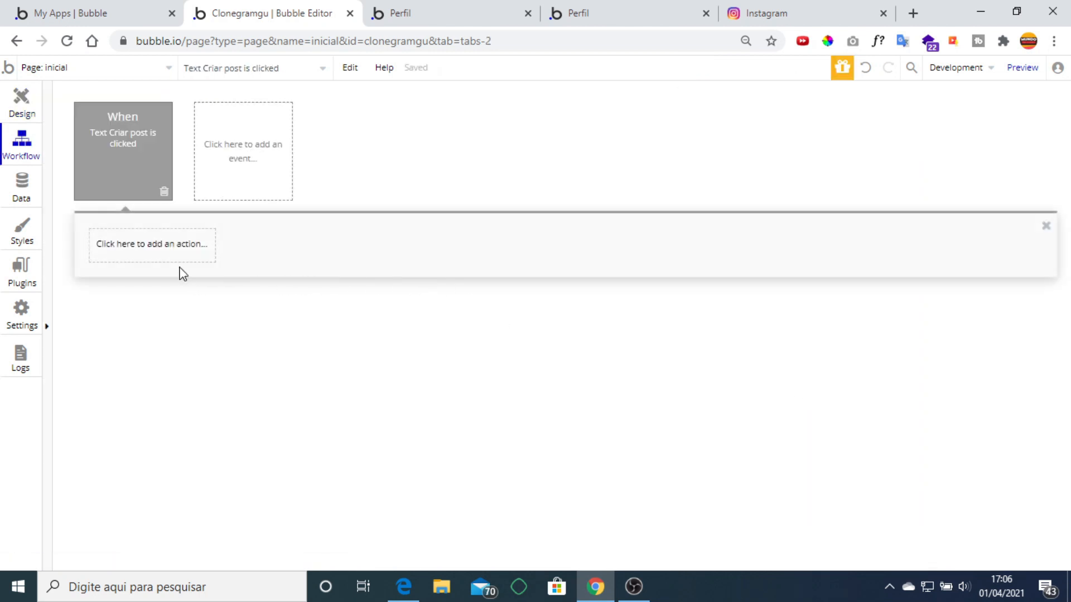
Add a 'Create a new thing' action of type conteudo_post with the foto and titulo fields.
click(168, 255)
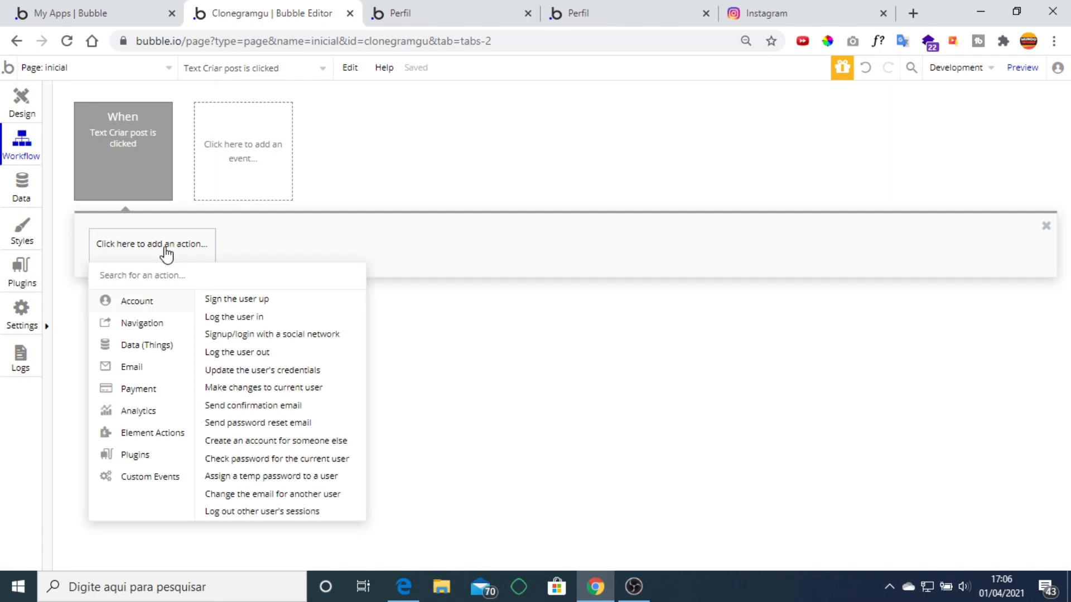
mouse_move(141, 439)
mouse_move(144, 350)
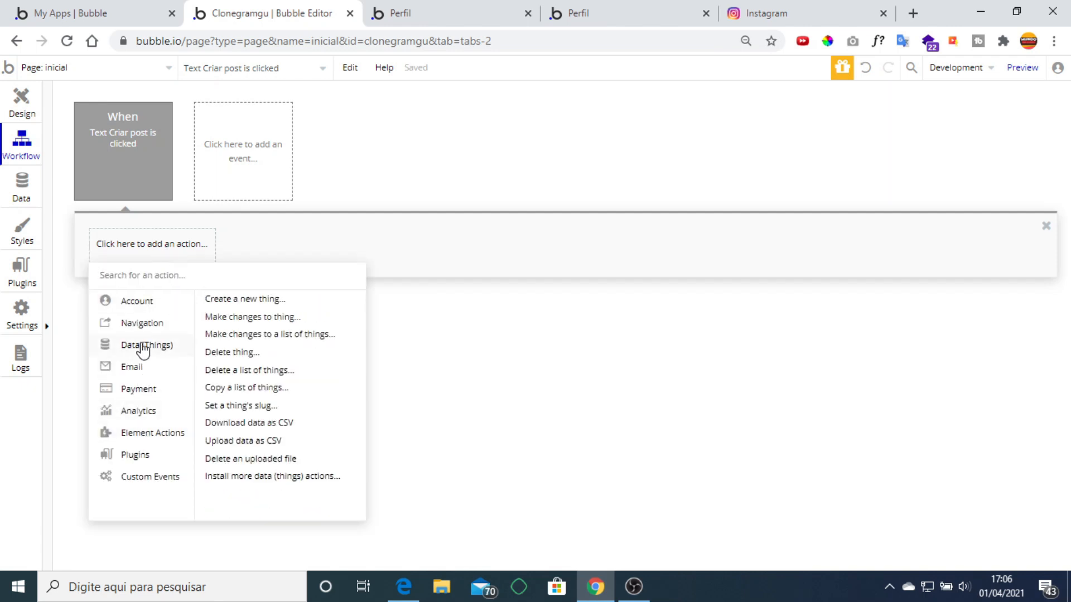
click(270, 301)
click(817, 132)
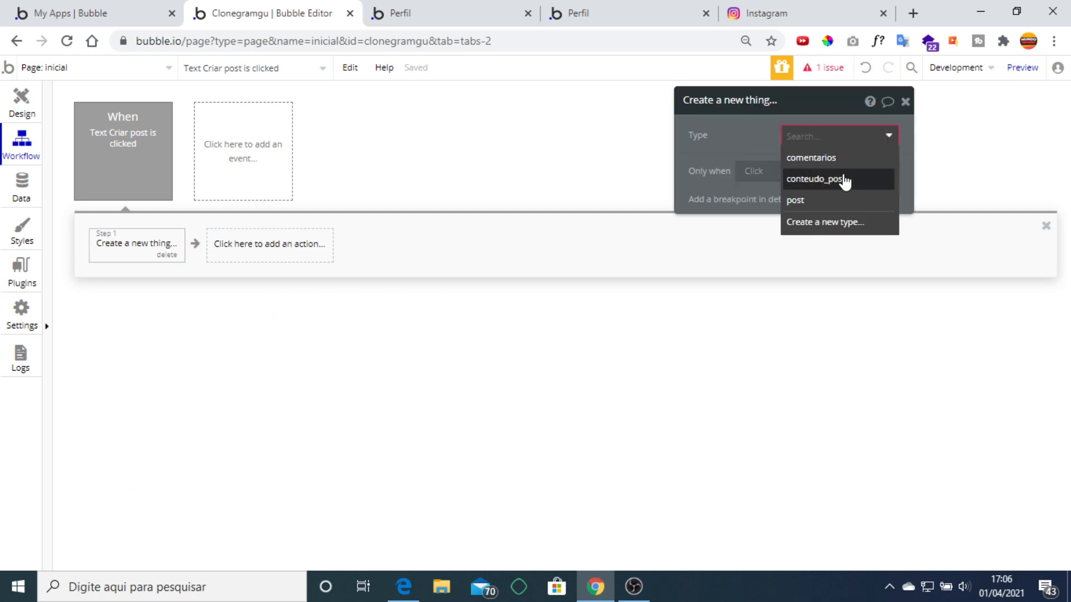
click(845, 182)
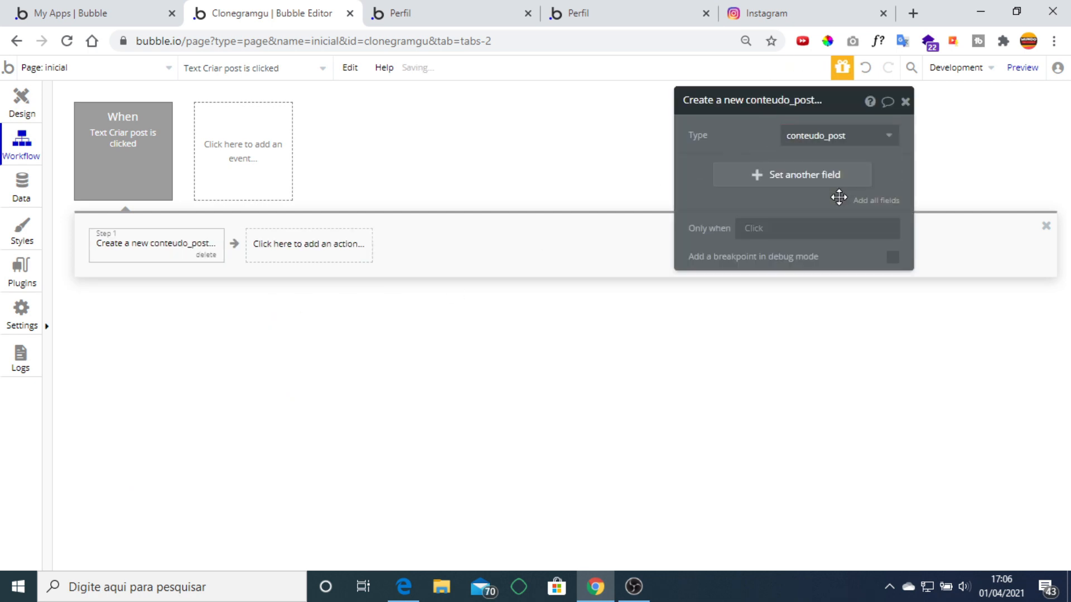
click(870, 202)
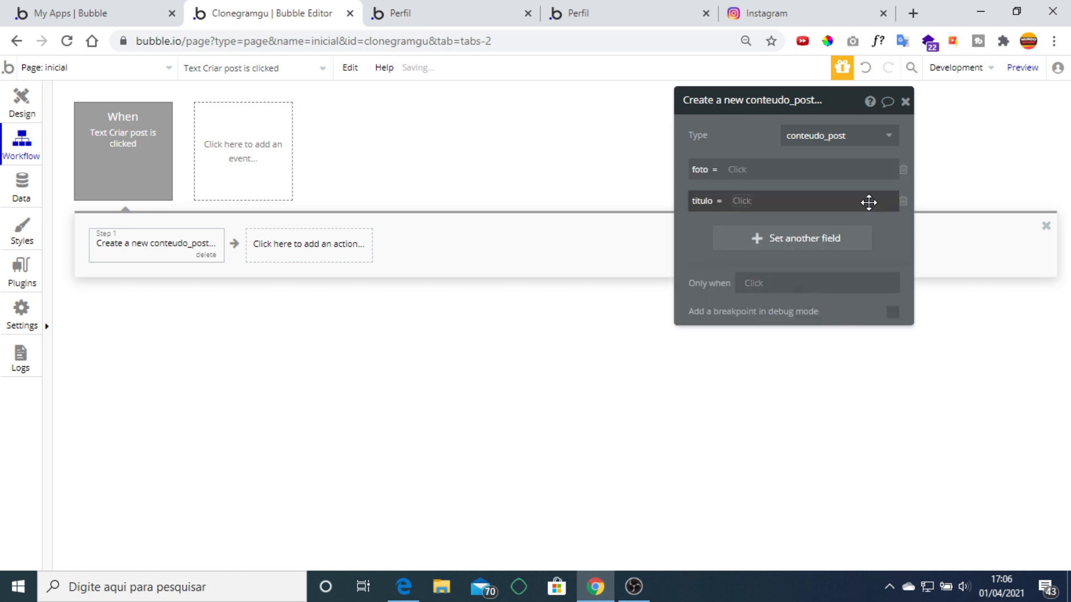
Set foto to PictureUploader's value and titulo to Input Titulo foto's value.
click(736, 168)
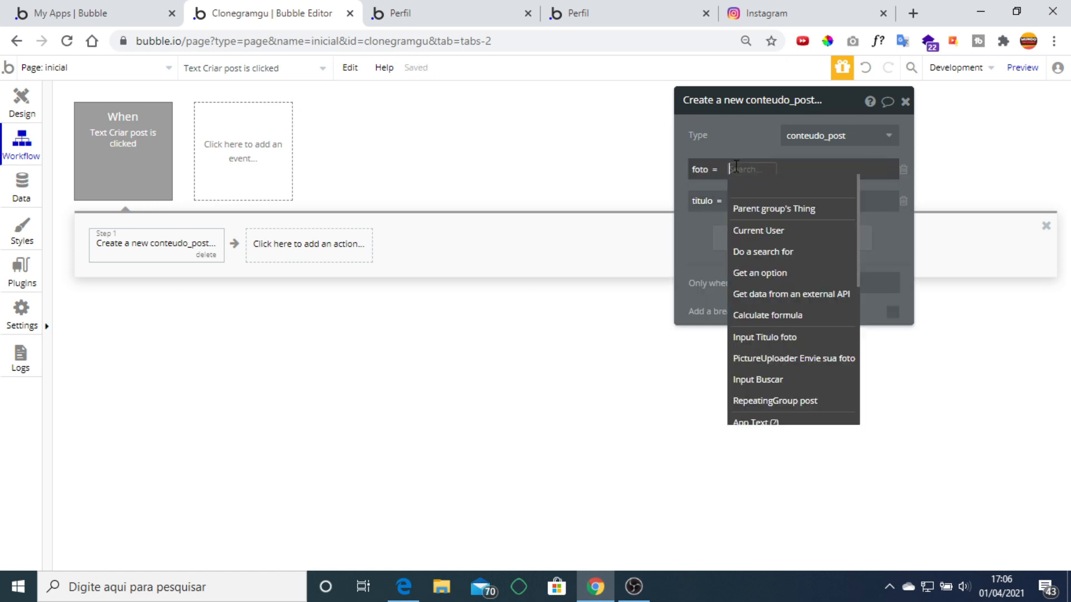
click(808, 359)
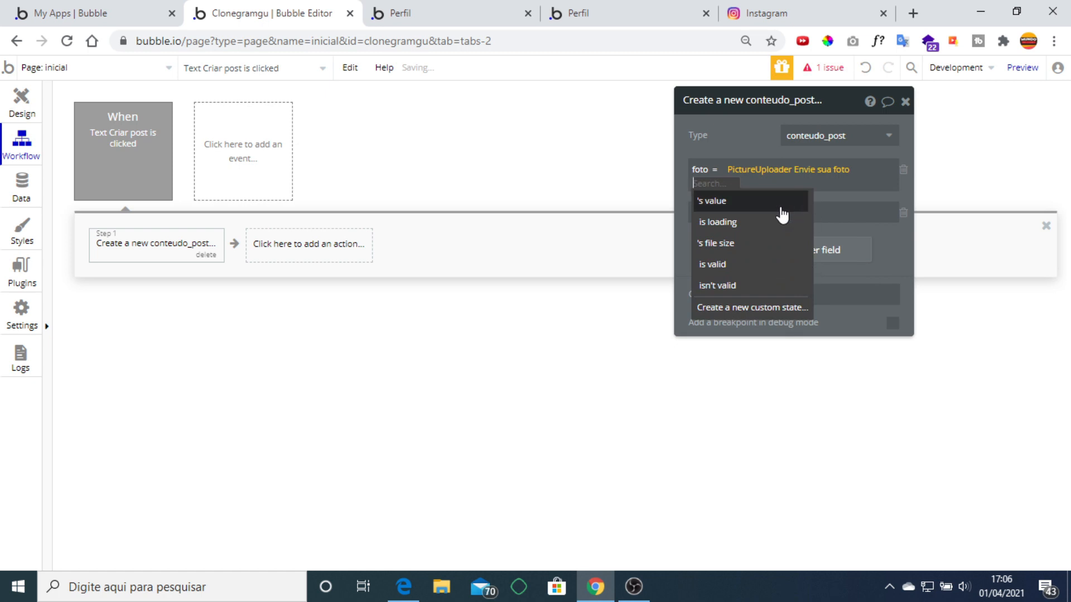
click(781, 202)
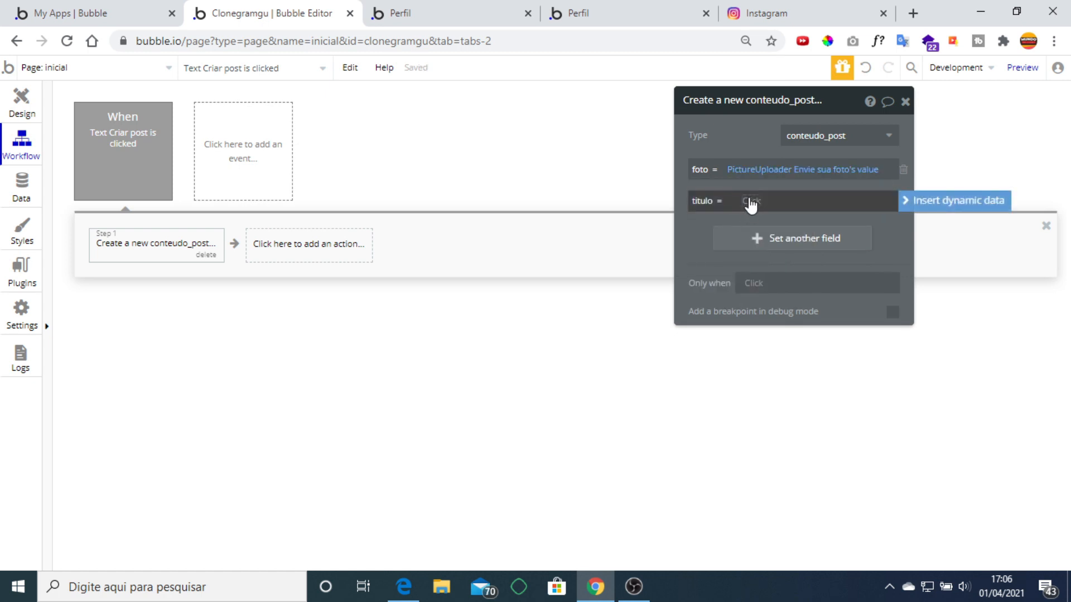
click(736, 214)
click(811, 368)
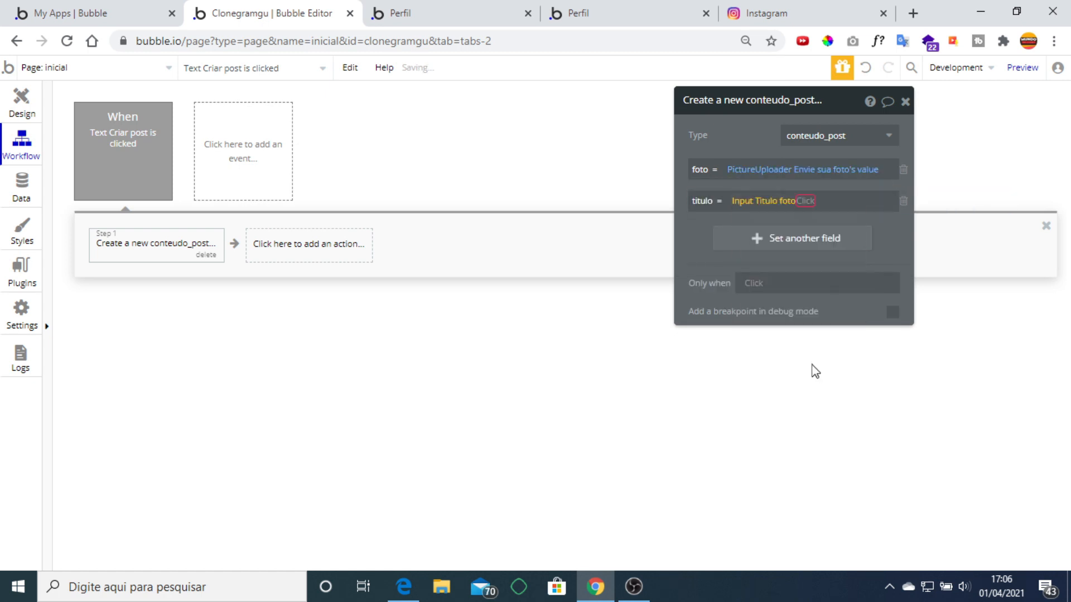
click(828, 216)
click(888, 227)
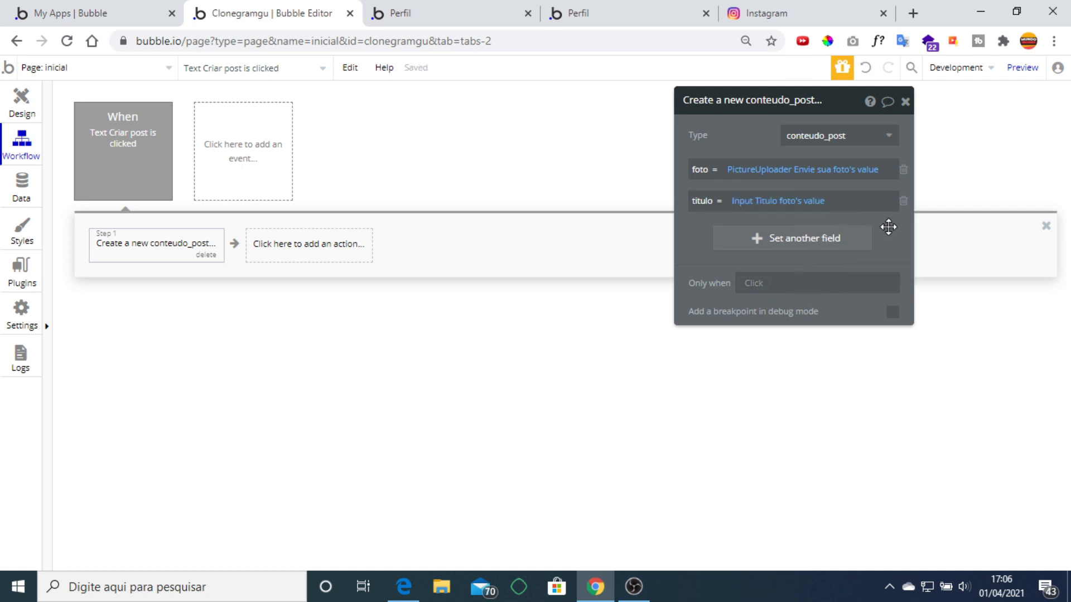
click(905, 102)
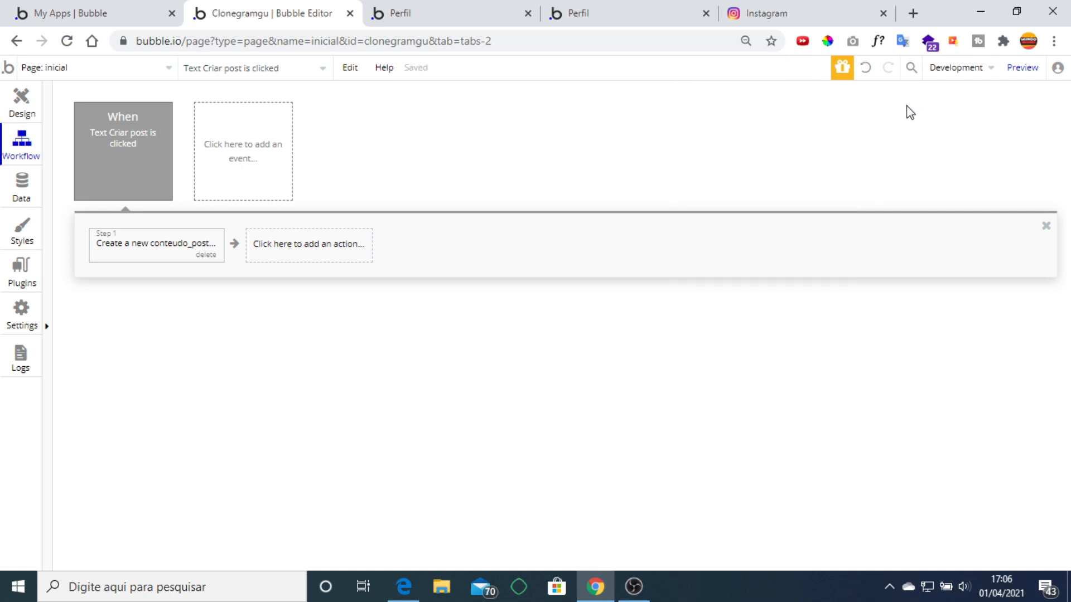
Review the first step's conteudo_post field settings.
click(277, 251)
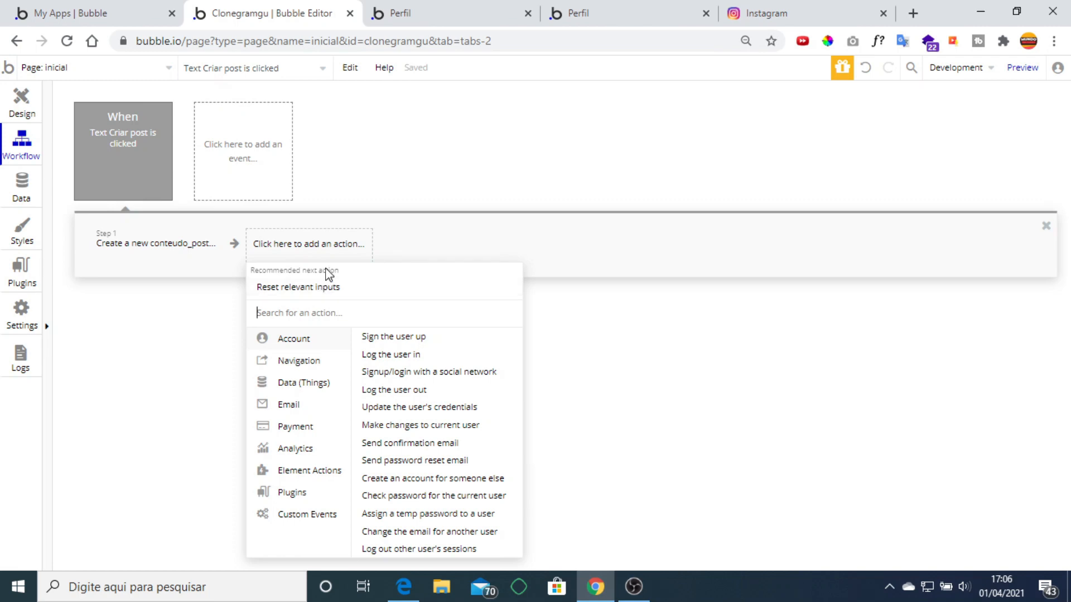
click(634, 586)
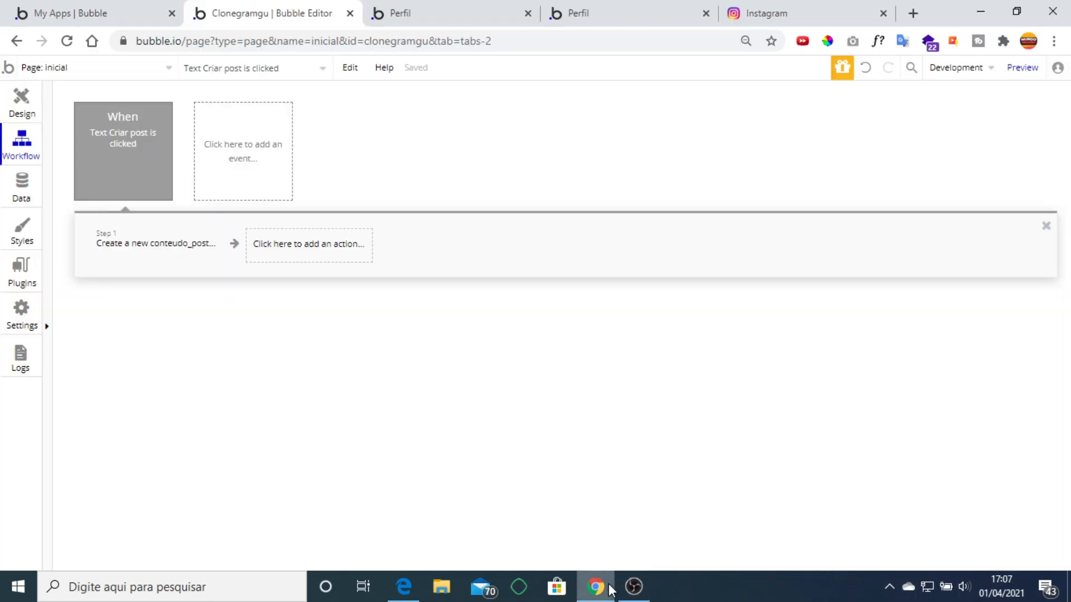
click(634, 586)
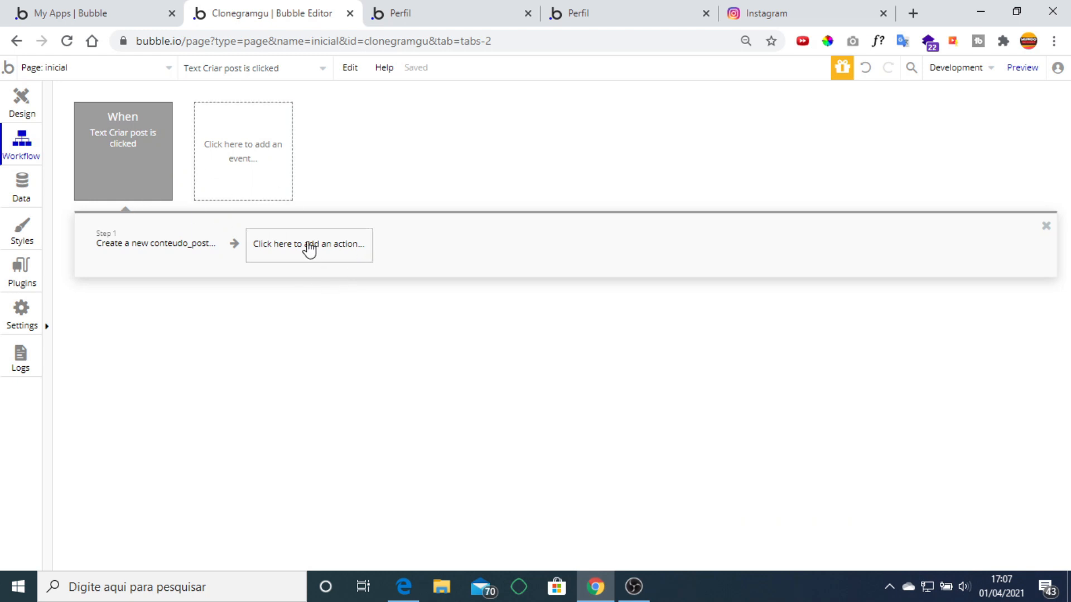
click(146, 246)
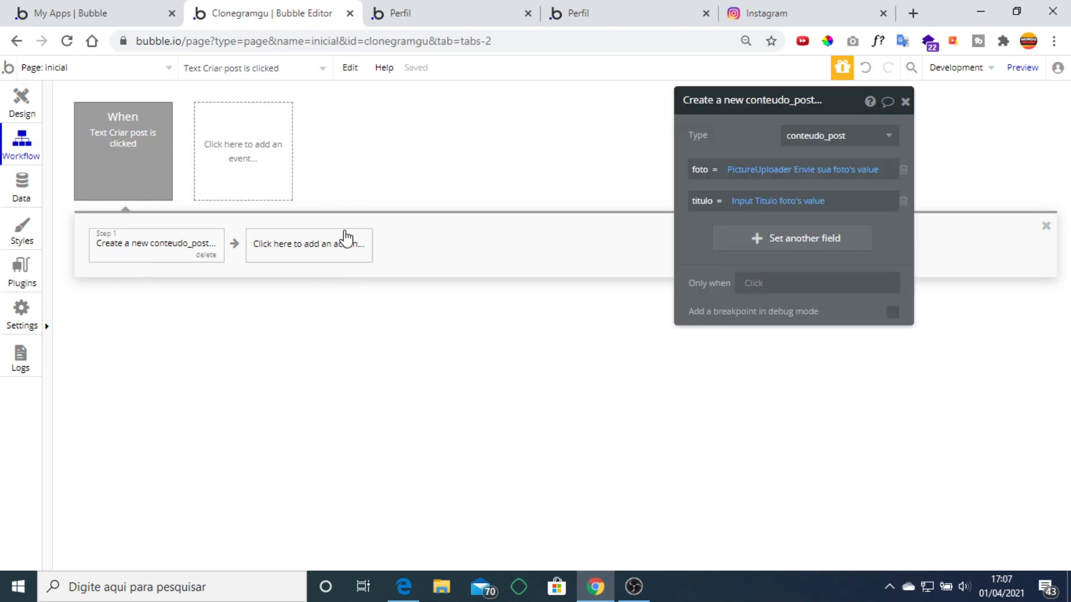
Add a second step creating a post with conteudo = Result of step 1, dropping curtidas.
click(314, 256)
mouse_move(309, 382)
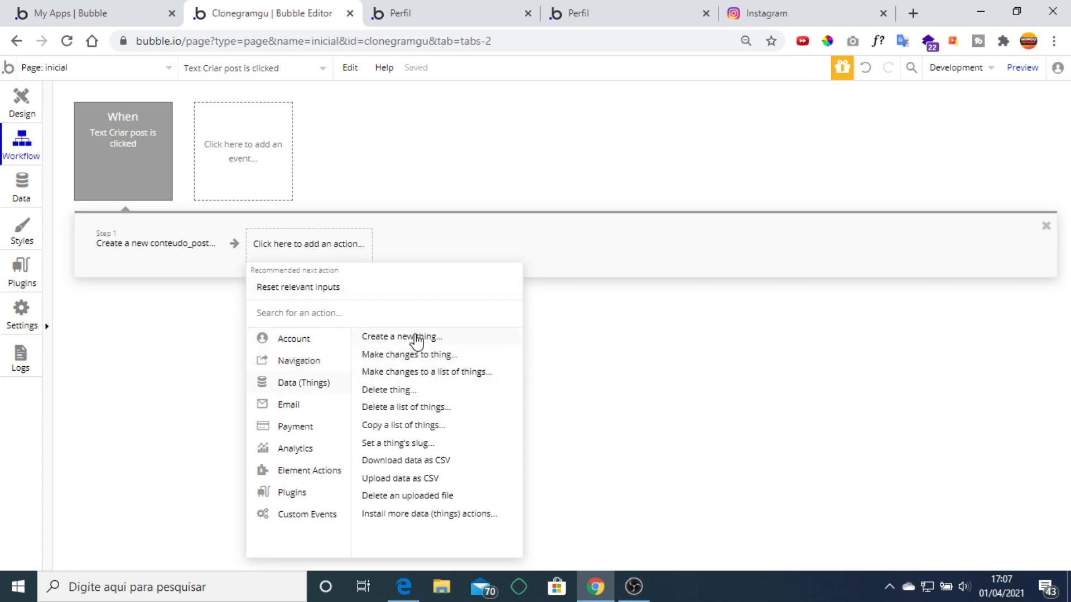
click(402, 336)
click(815, 138)
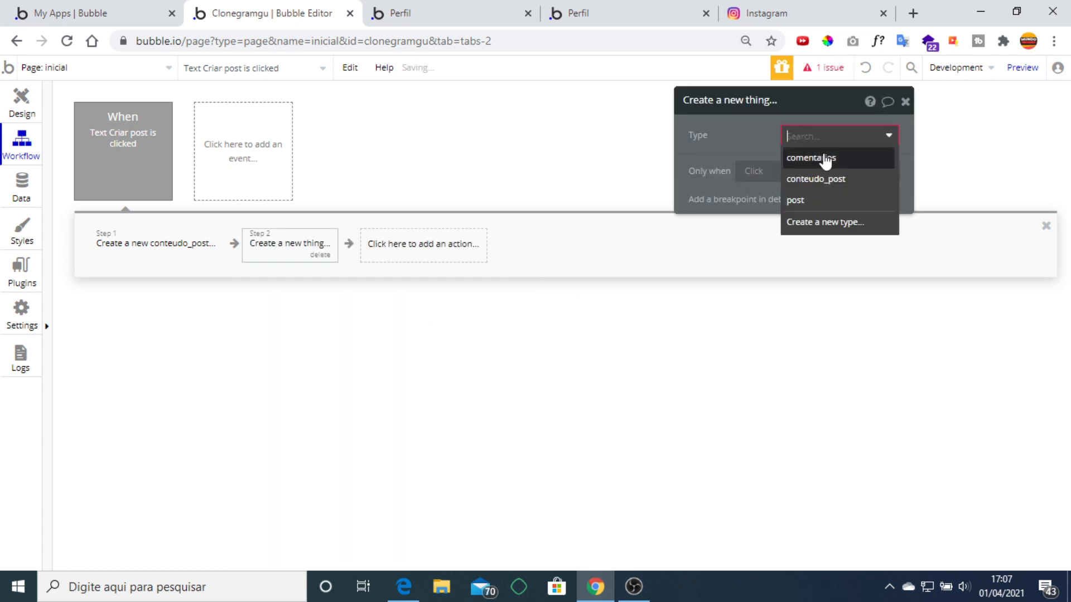
click(821, 202)
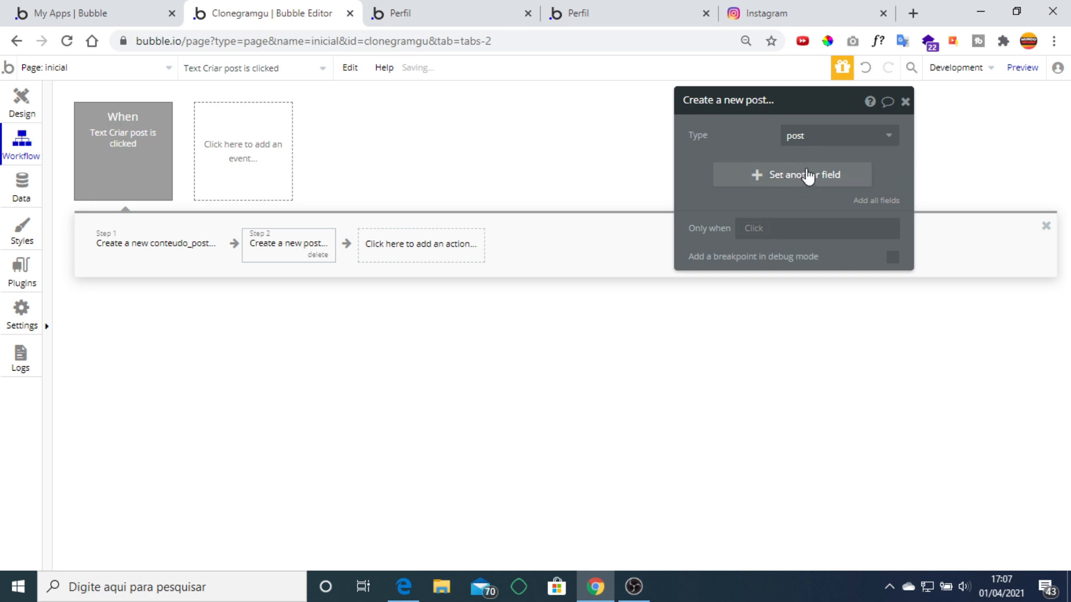
click(876, 203)
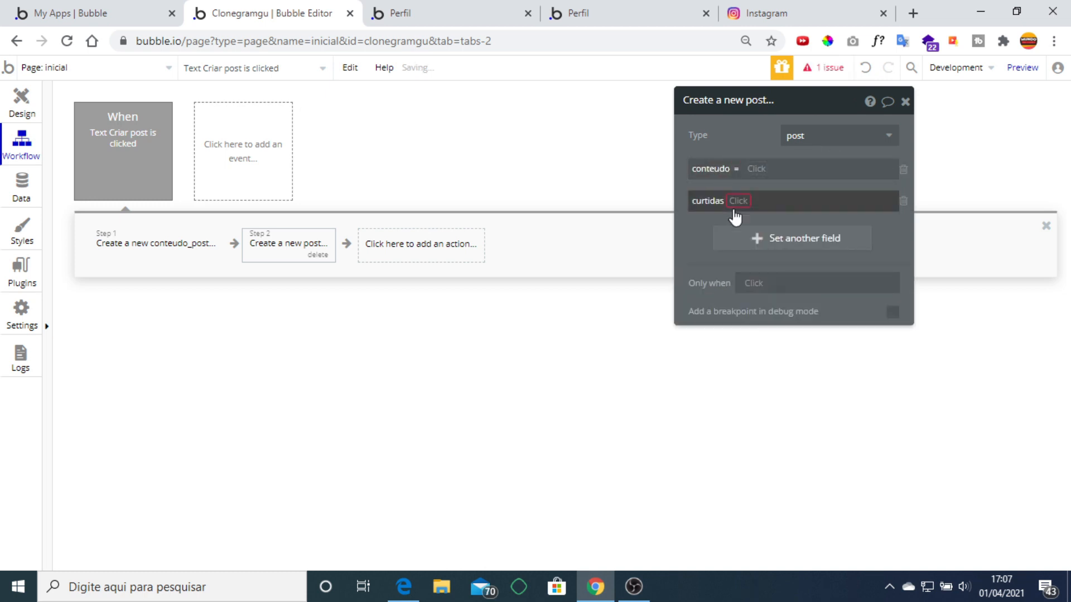
click(904, 203)
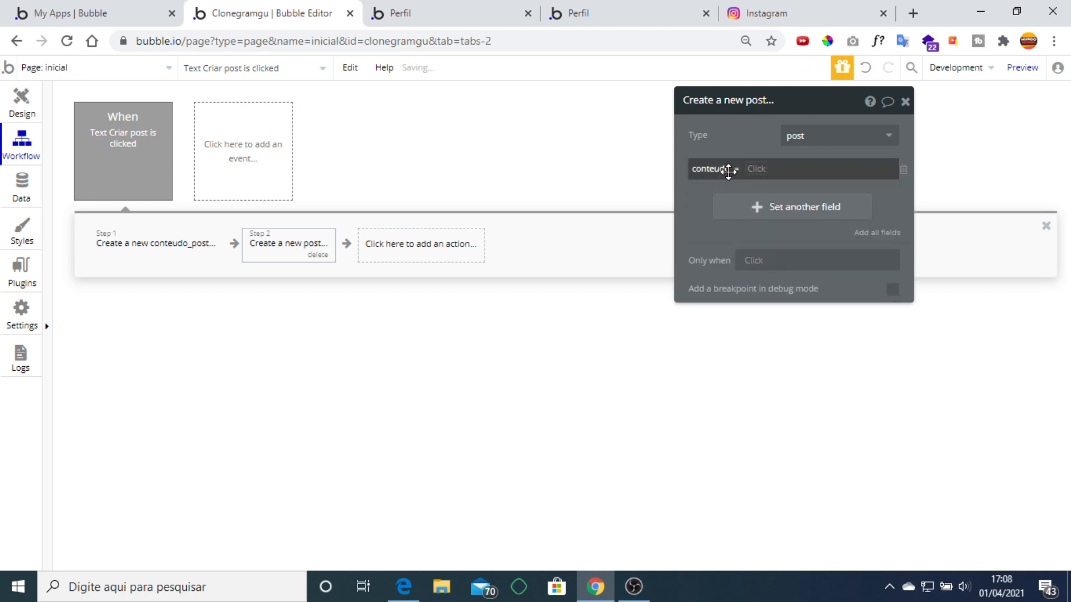
click(760, 170)
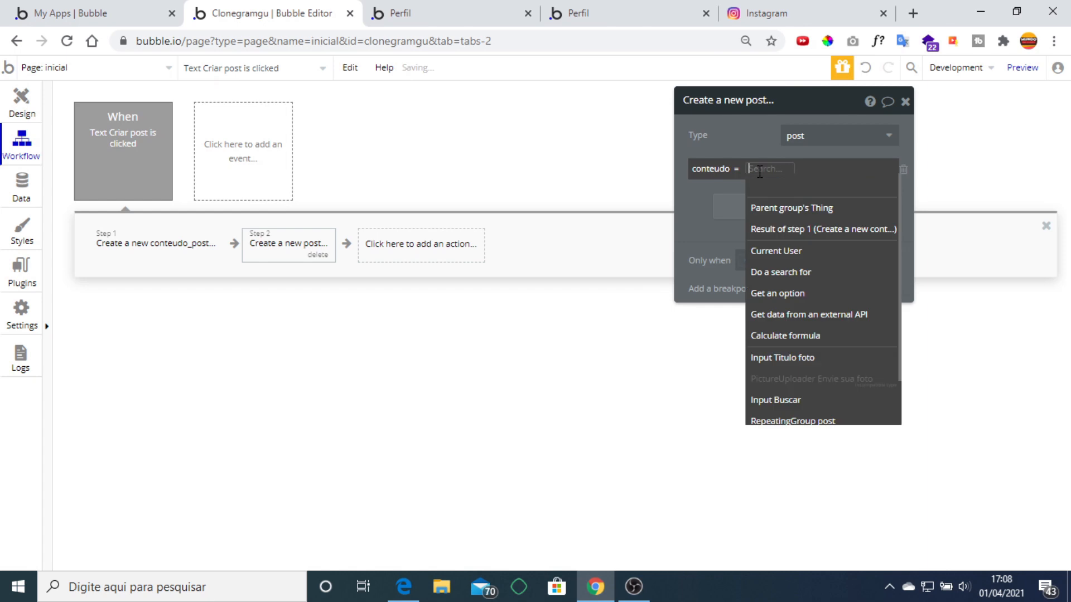
click(820, 232)
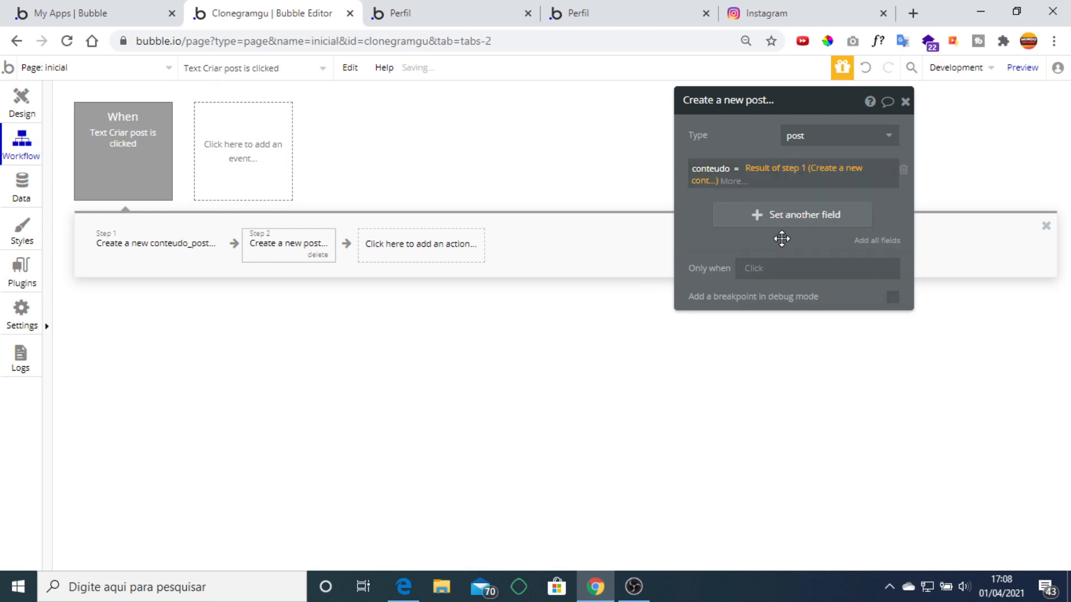
click(904, 102)
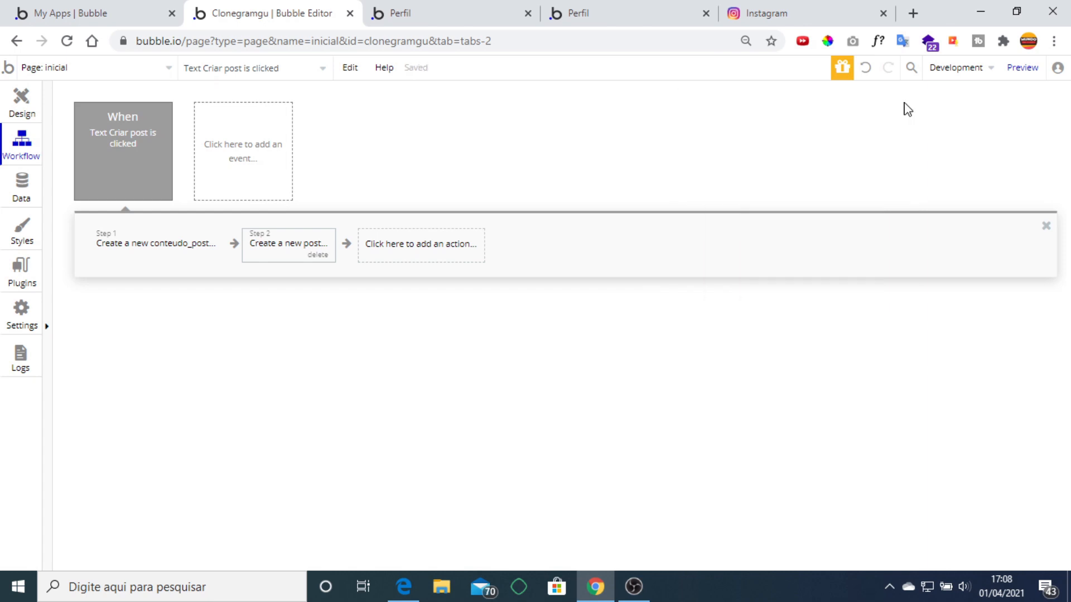
Add a third workflow step with Element Actions > Hide targeting Popup A.
click(427, 245)
mouse_move(450, 432)
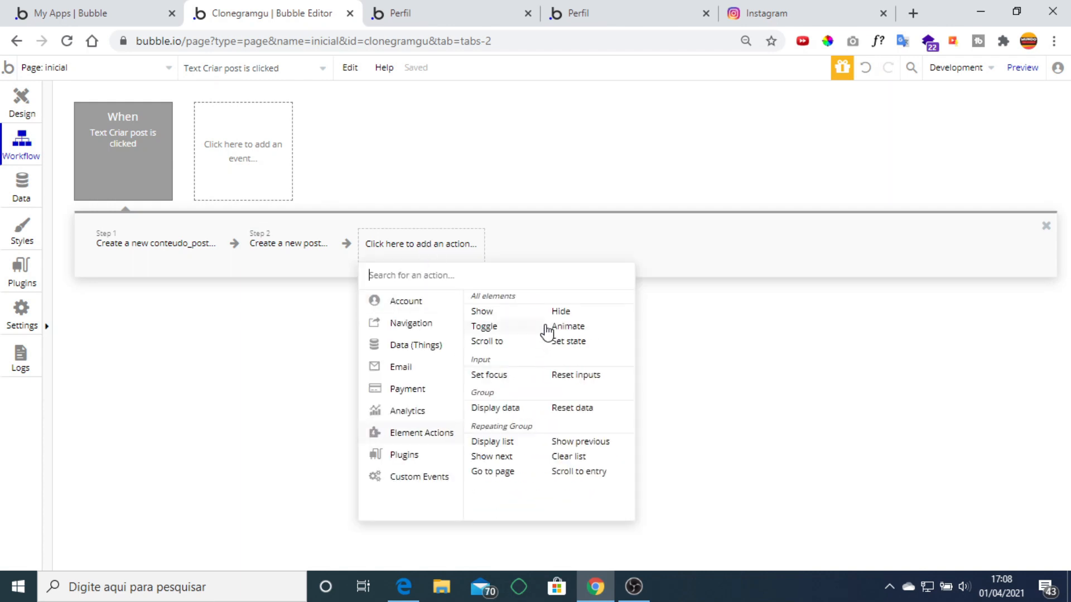
click(560, 312)
click(806, 136)
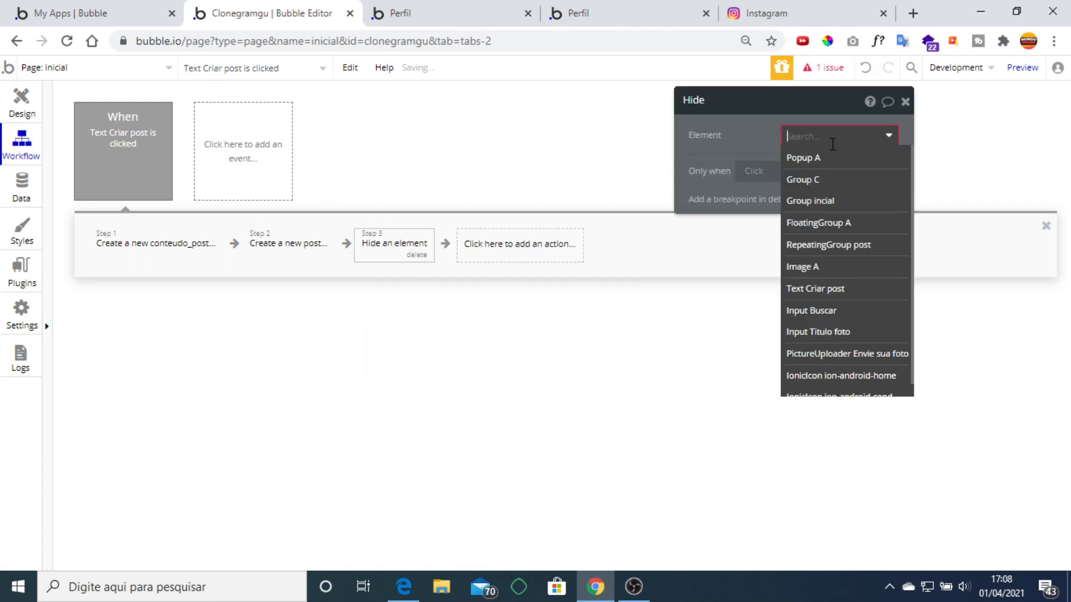
click(805, 157)
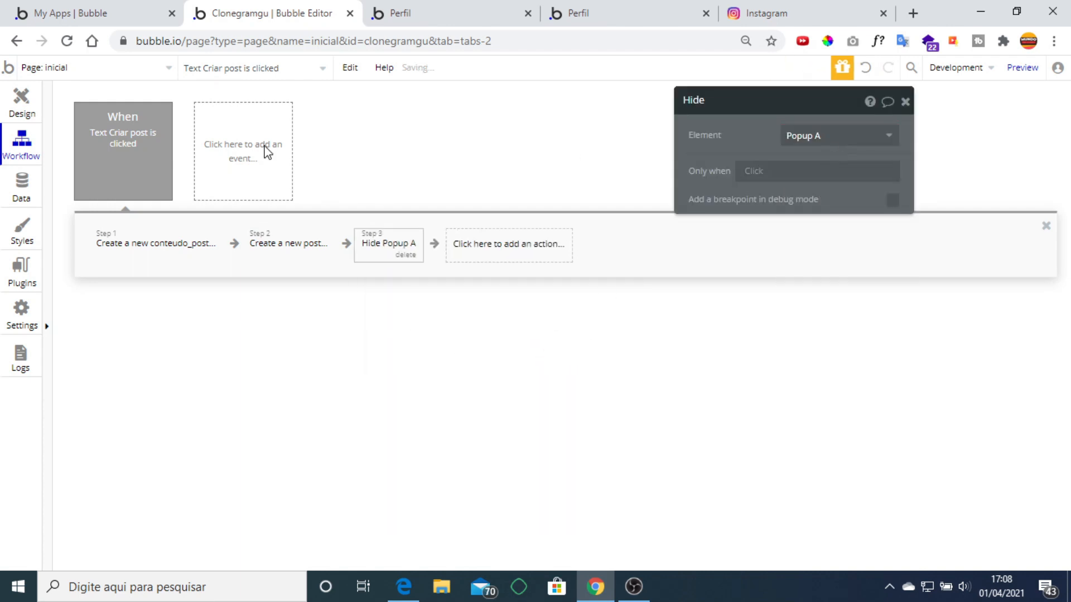
Return to the Design view and close the upload popup on the canvas.
click(21, 101)
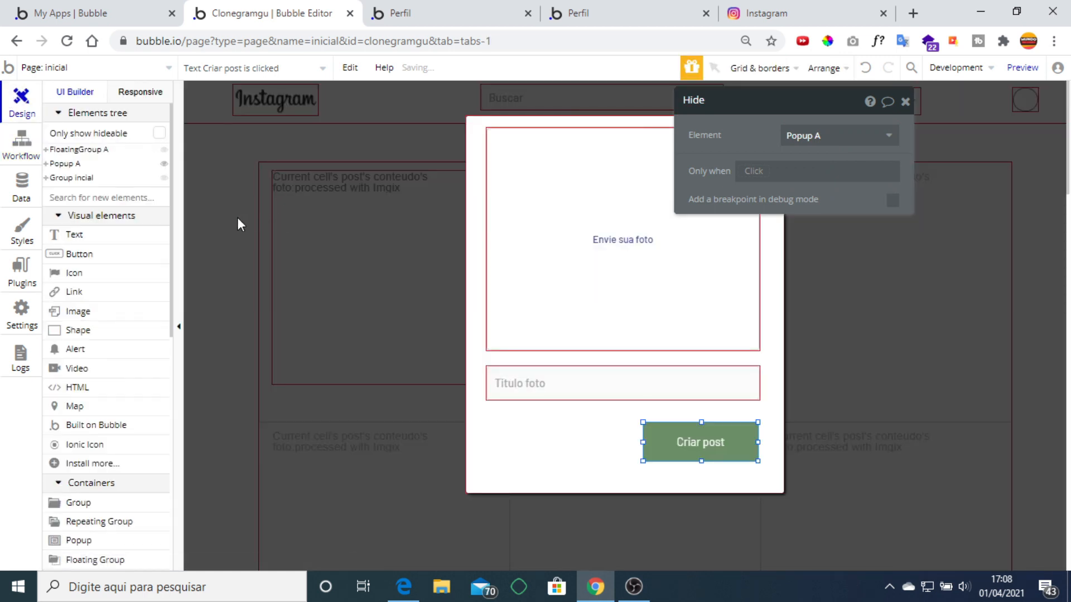
click(923, 112)
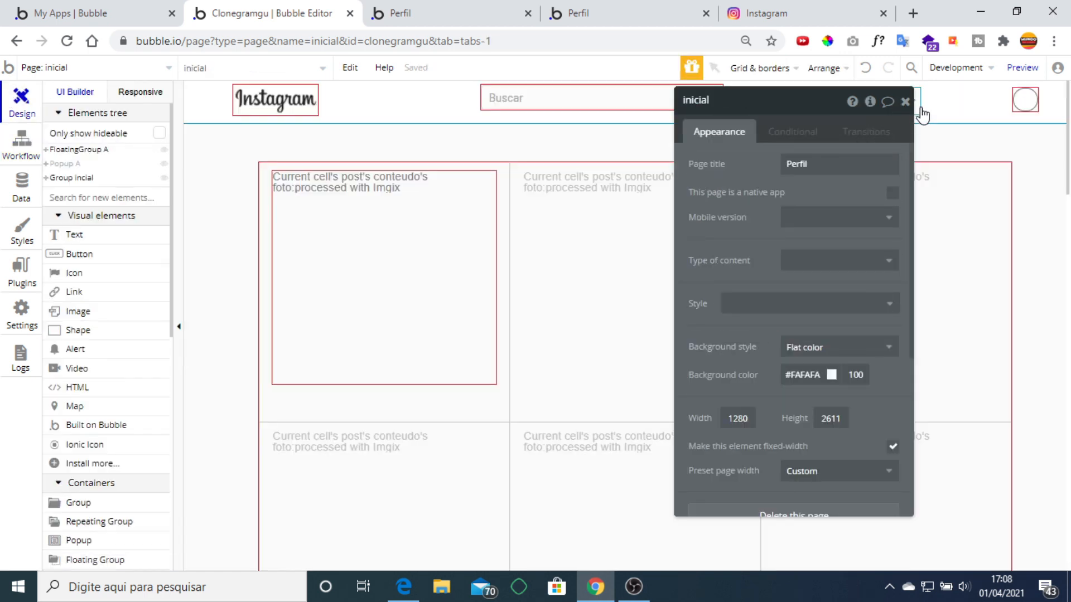
click(905, 102)
Paste a copy of the home icon below the header and switch it to ion-android-add.
click(880, 103)
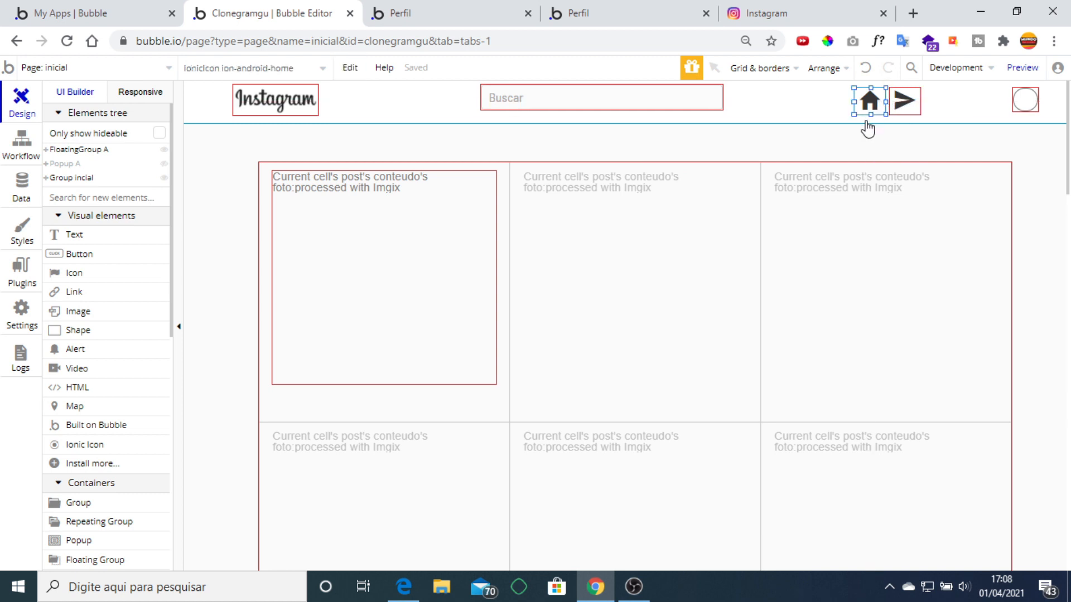
click(862, 144)
key(ctrl+v)
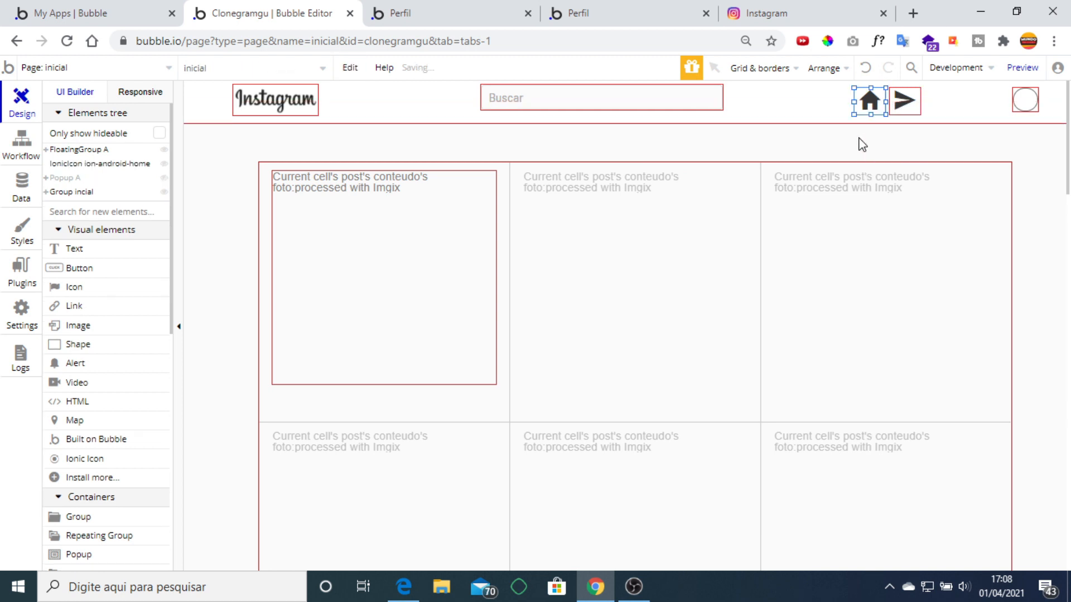
key(Down)
key(Down)
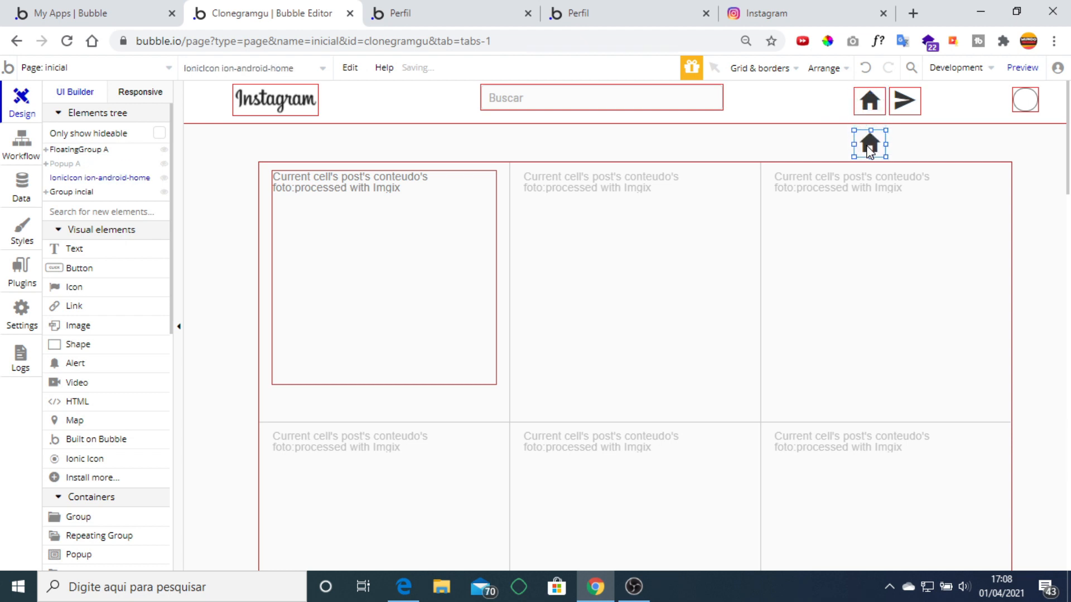
double_click(870, 146)
click(849, 166)
click(825, 187)
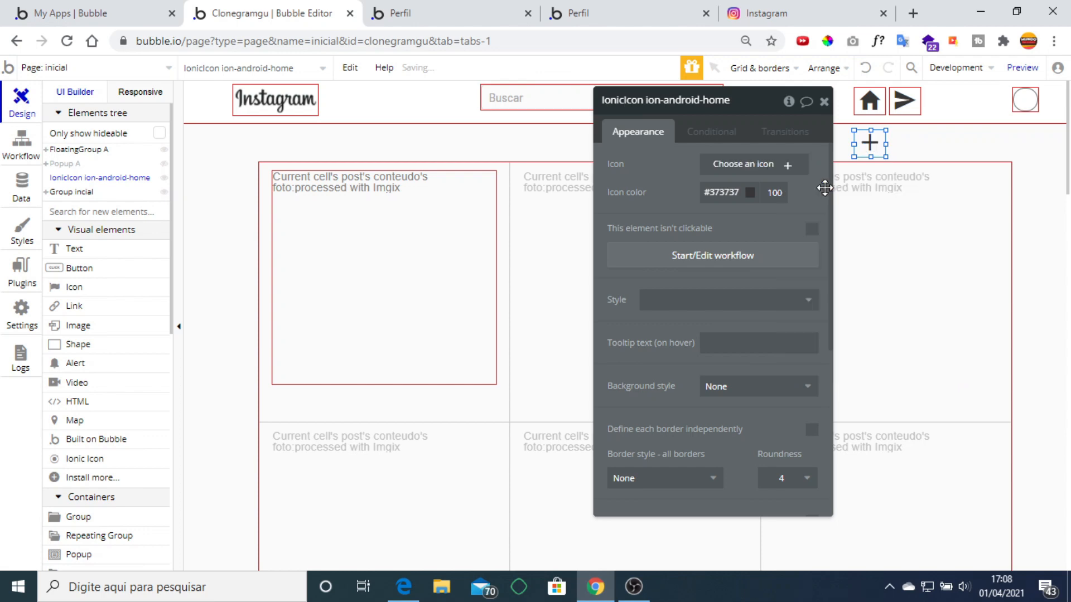
click(823, 102)
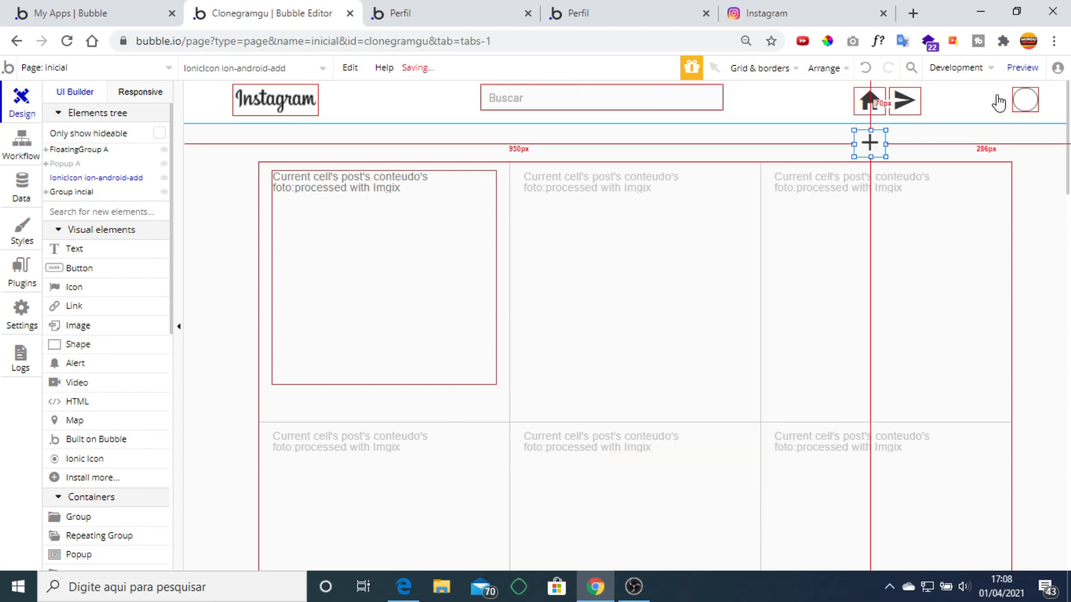
Preview the app and close the extra Perfil preview tab.
click(1020, 68)
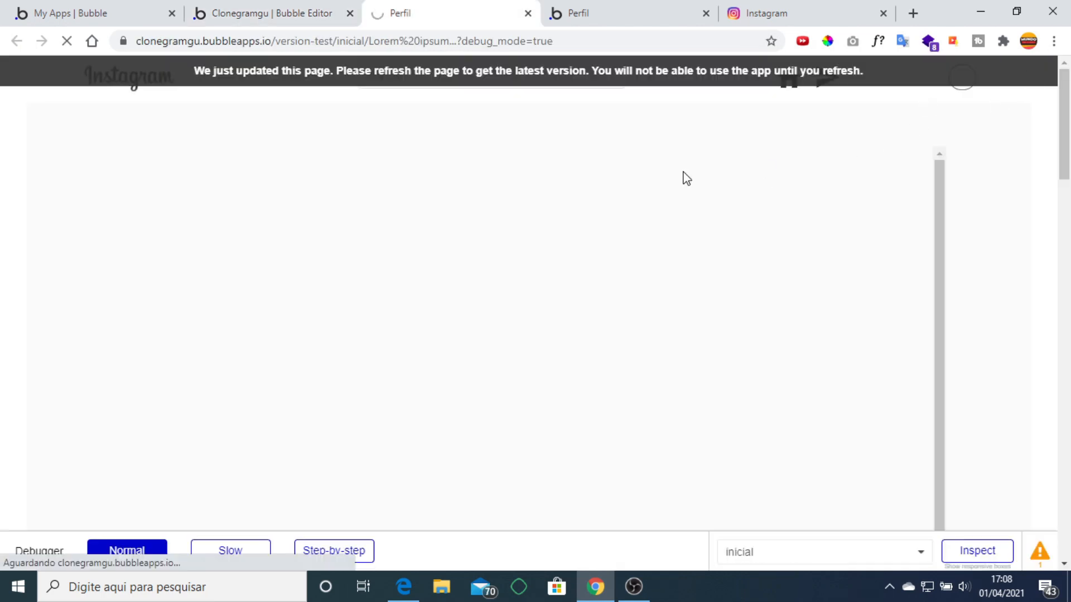
click(628, 12)
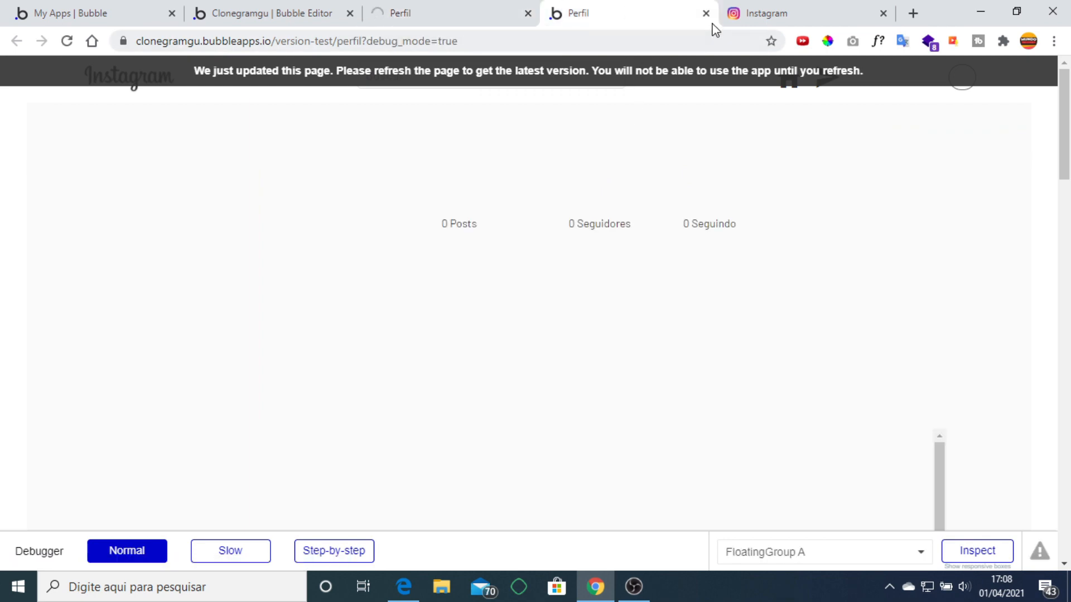
click(706, 13)
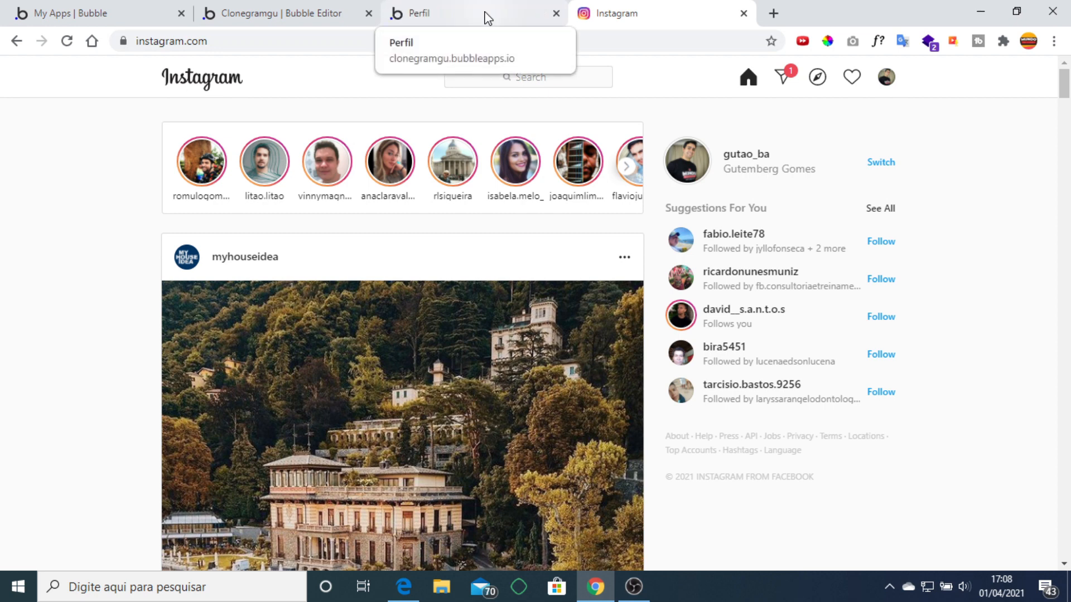
click(487, 18)
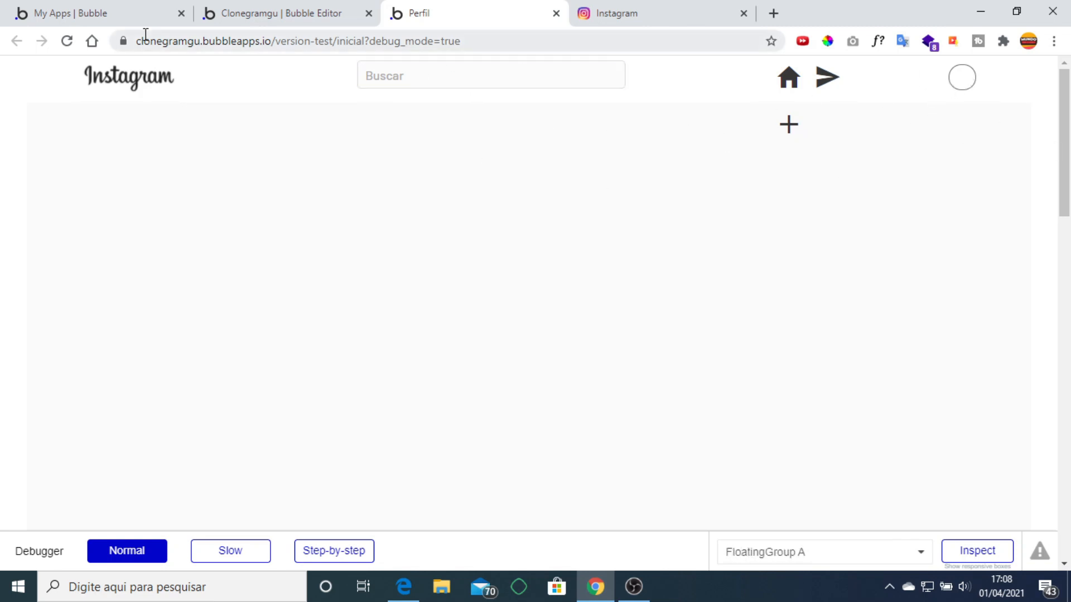
click(368, 77)
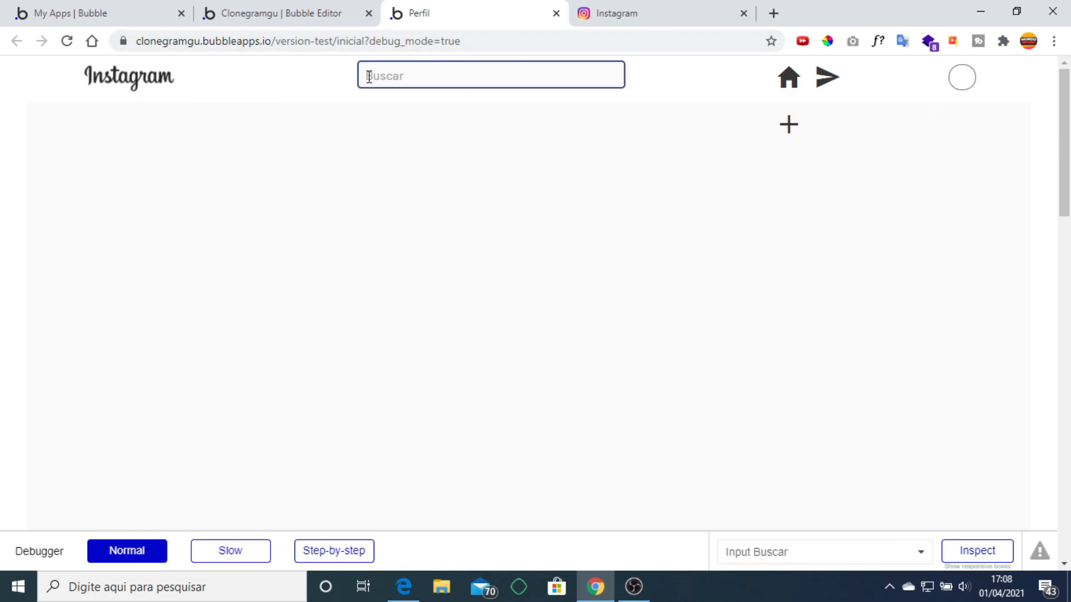
Change the preview address from the inicial page to index.
click(367, 41)
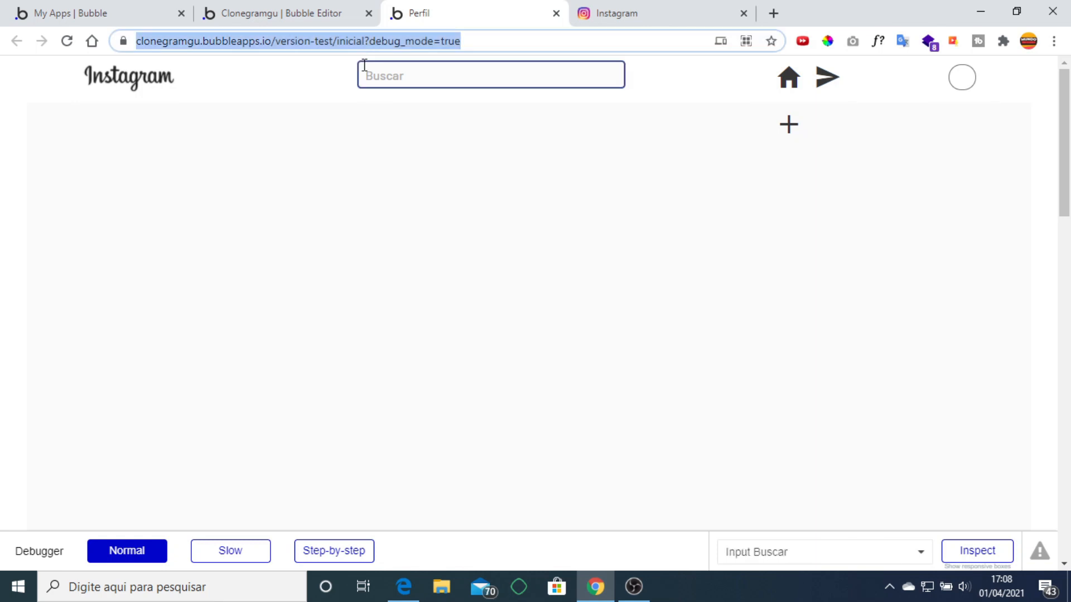
click(369, 44)
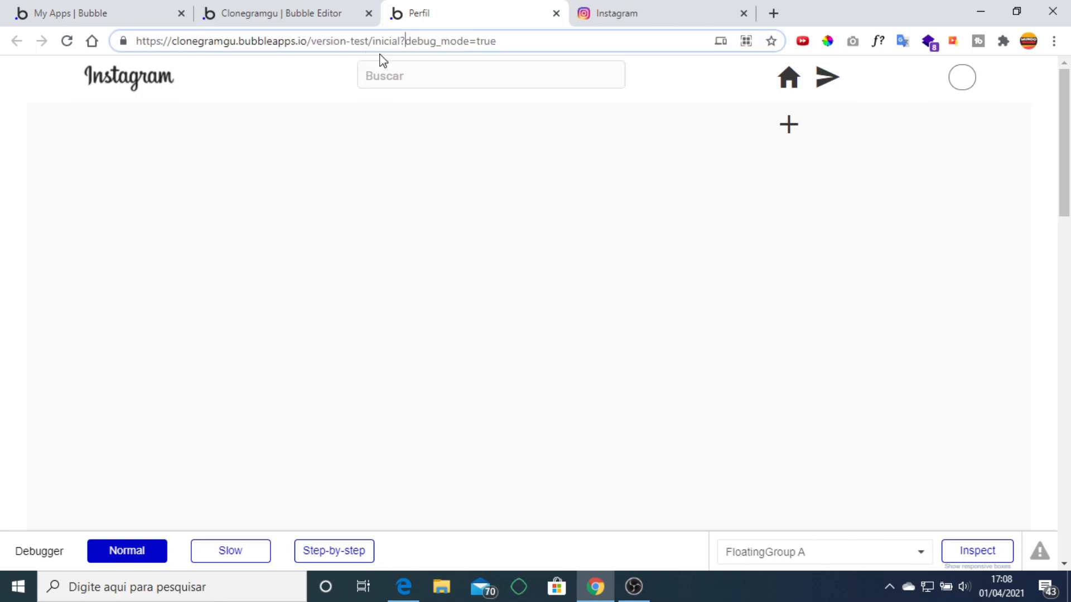
key(BackSpace)
key(BackSpace)
key(BackSpace)
key(BackSpace)
key(BackSpace)
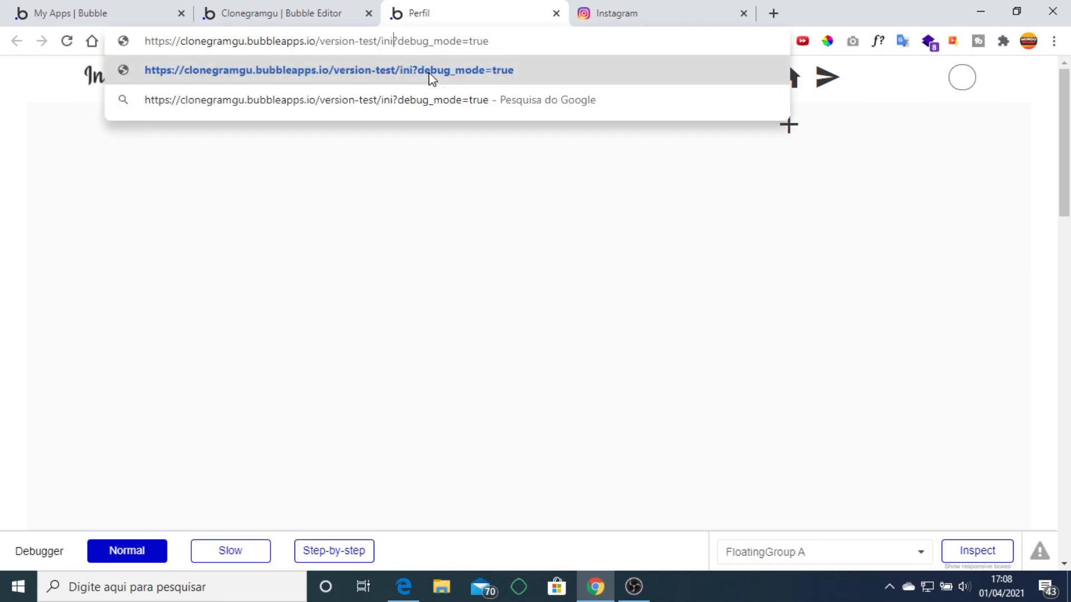
text(dex)
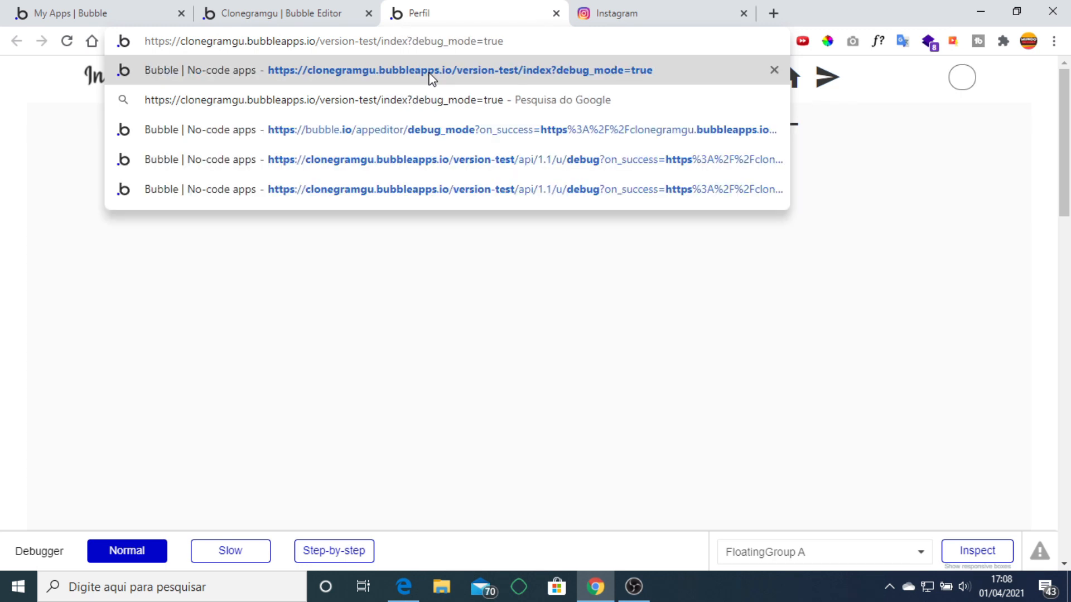
key(Return)
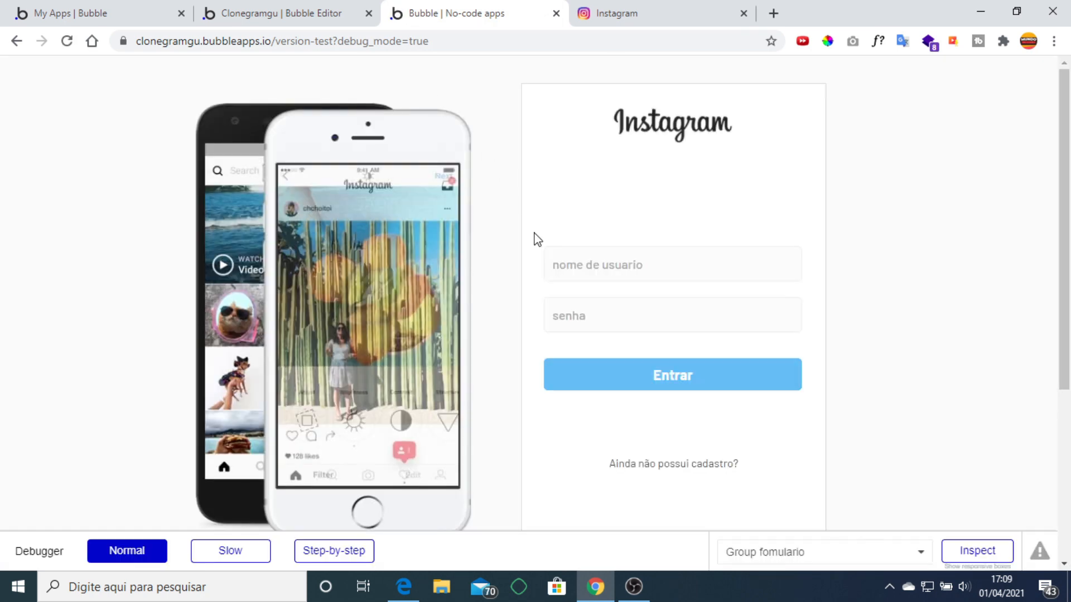
Enter the login username on the index page, then return to the Bubble editor.
click(581, 259)
text(gutao)
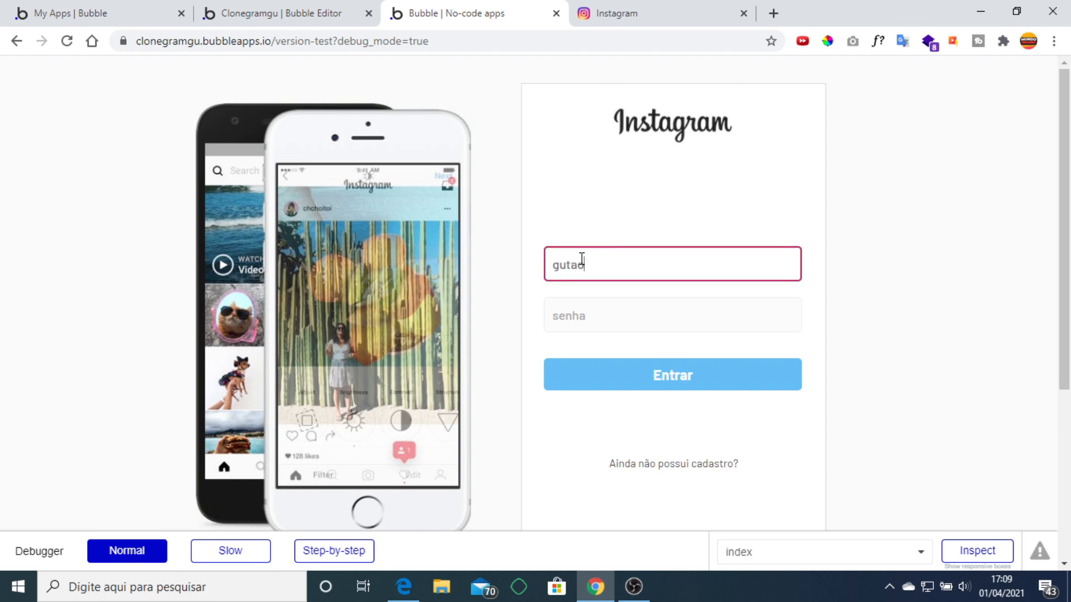
key(Tab)
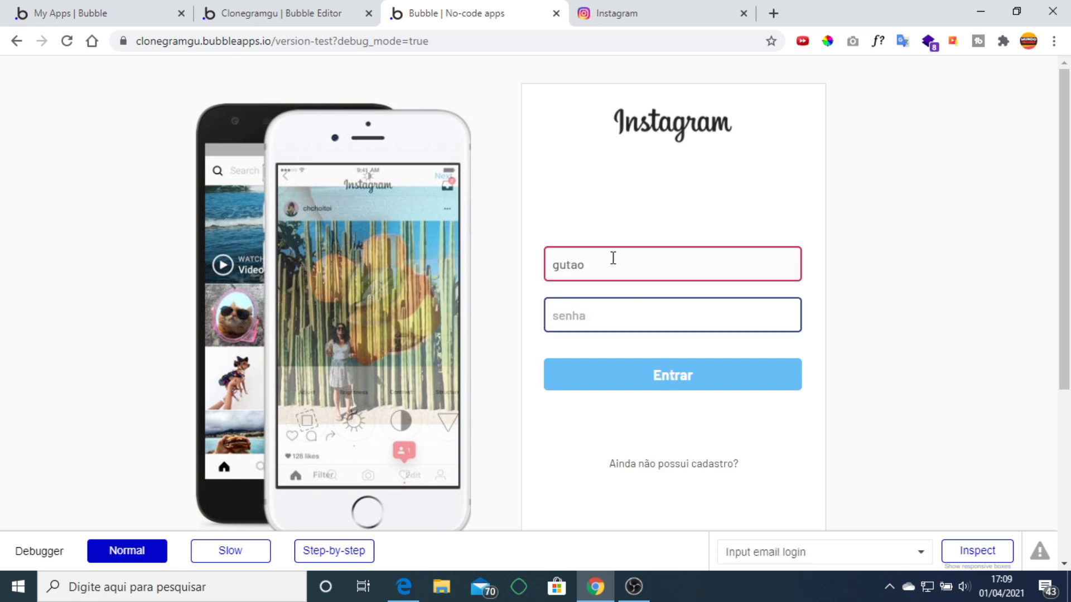
click(290, 9)
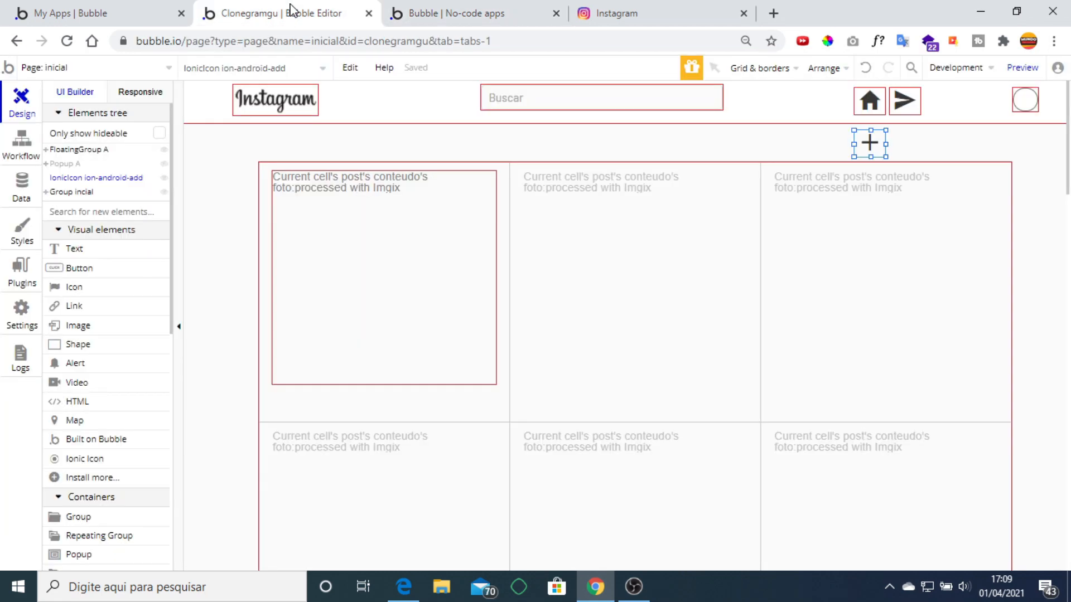
Switch to the index page and open the 'nome de usuario' input's properties in Group login.
click(140, 72)
click(65, 113)
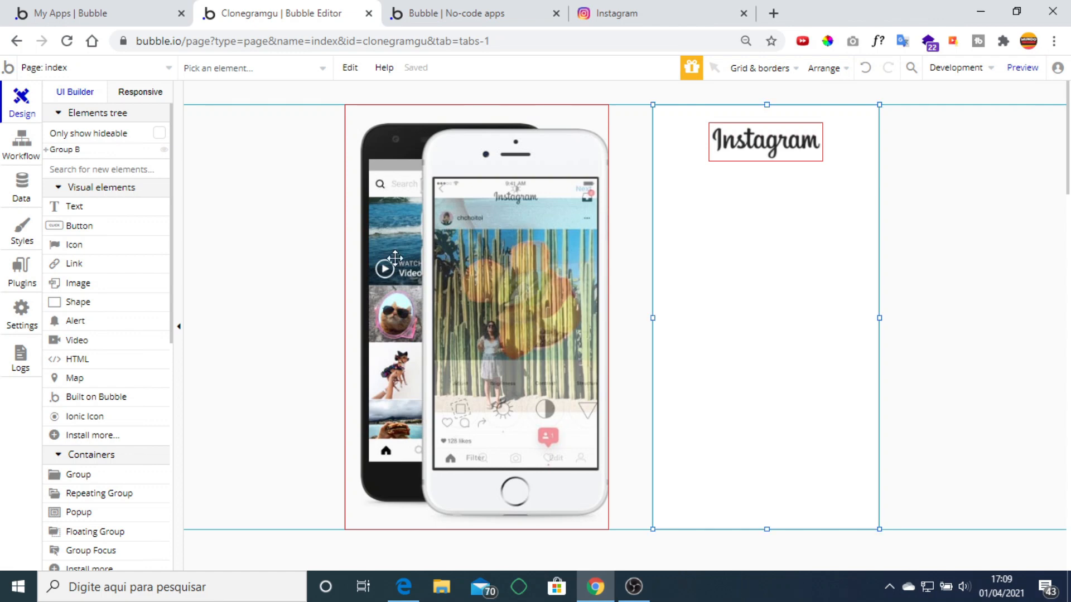
click(47, 151)
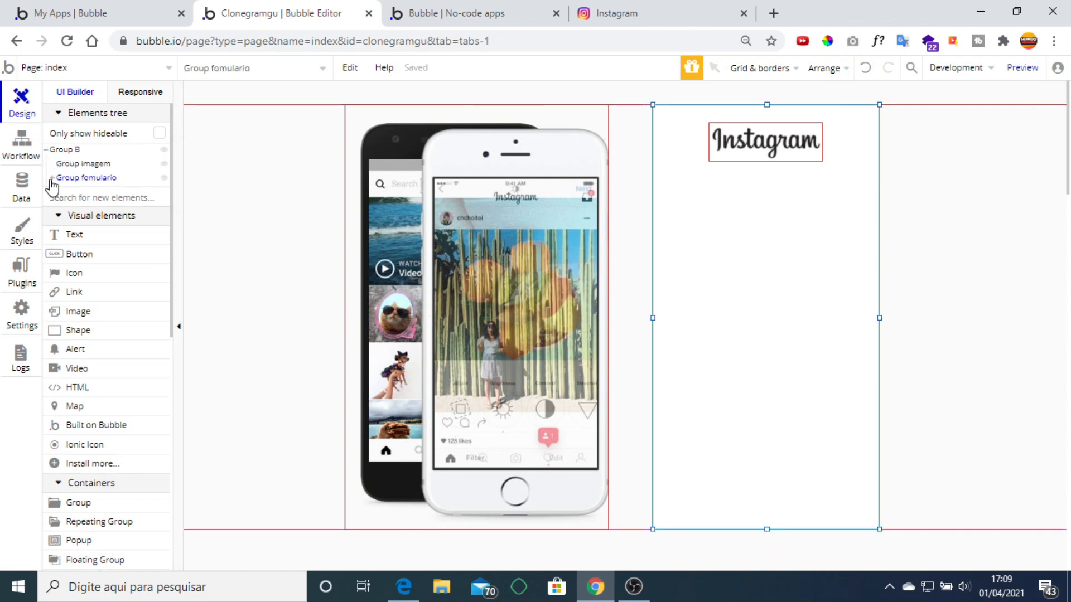
click(51, 180)
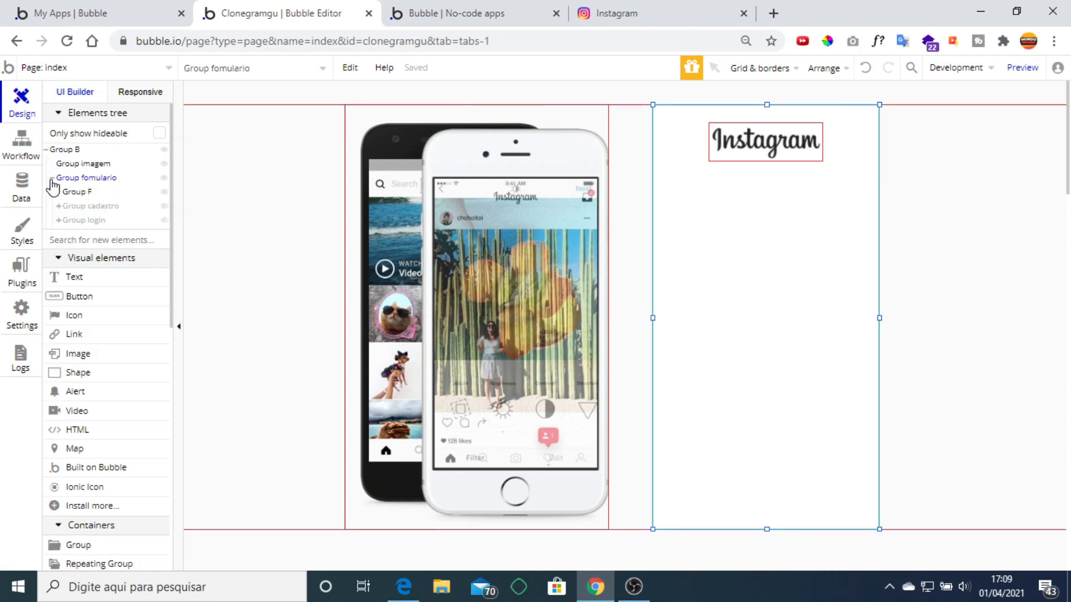
click(91, 221)
click(789, 271)
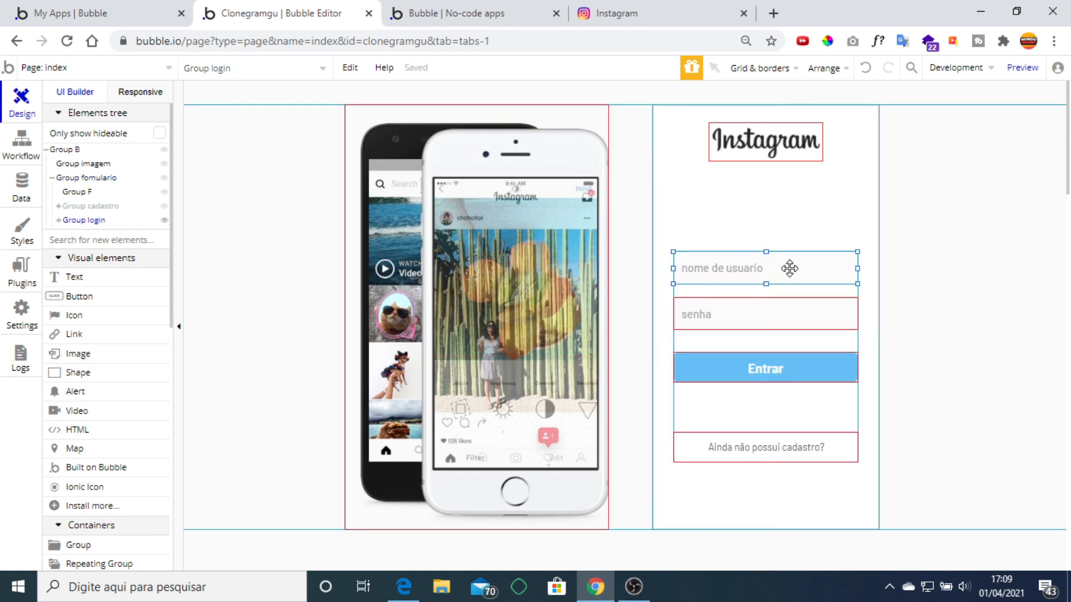
double_click(788, 268)
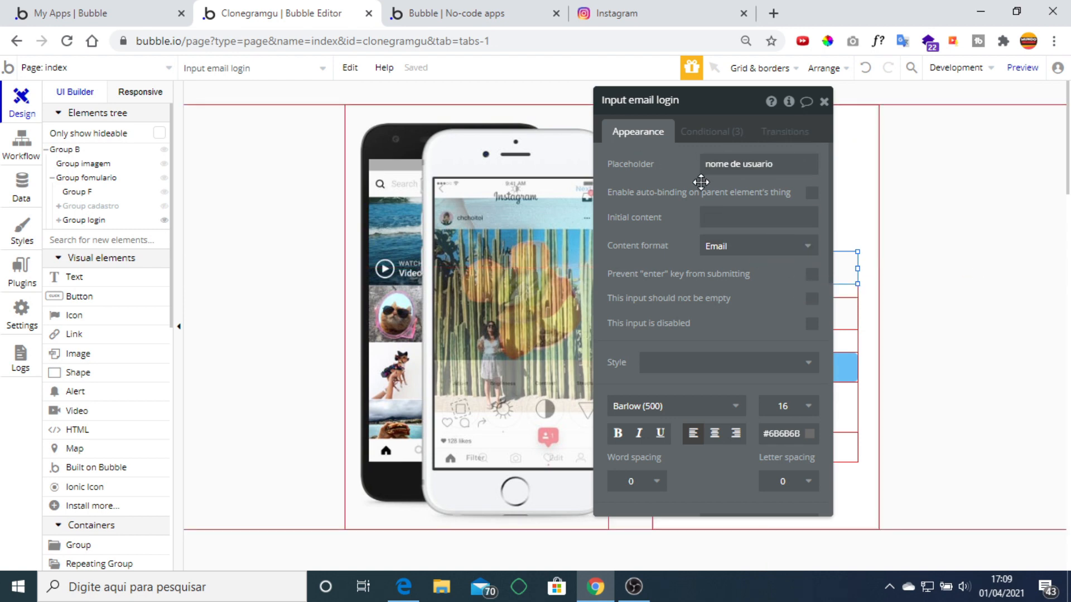
Type the password into the preview's senha field, submit Entrar, then reselect the editor's login input.
click(823, 103)
click(452, 13)
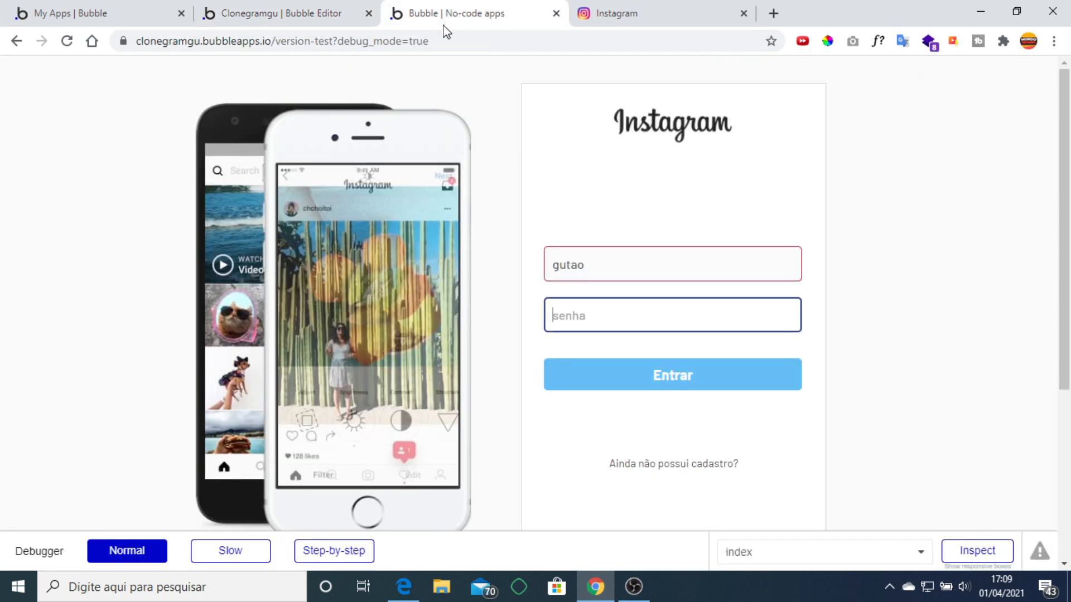
click(624, 269)
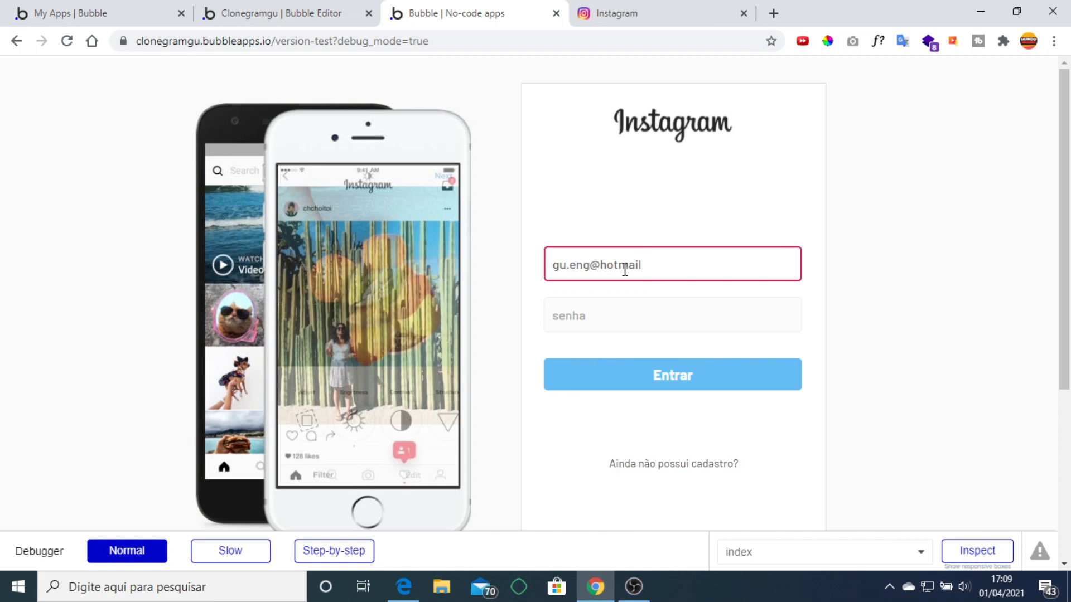
key(Tab)
text(1)
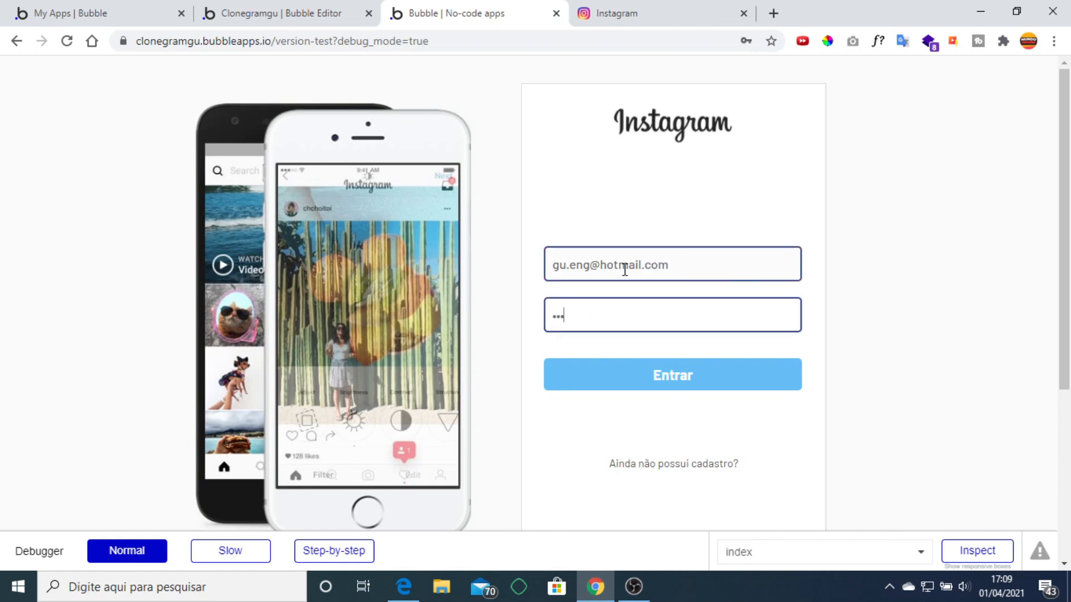
click(637, 380)
click(256, 12)
click(742, 269)
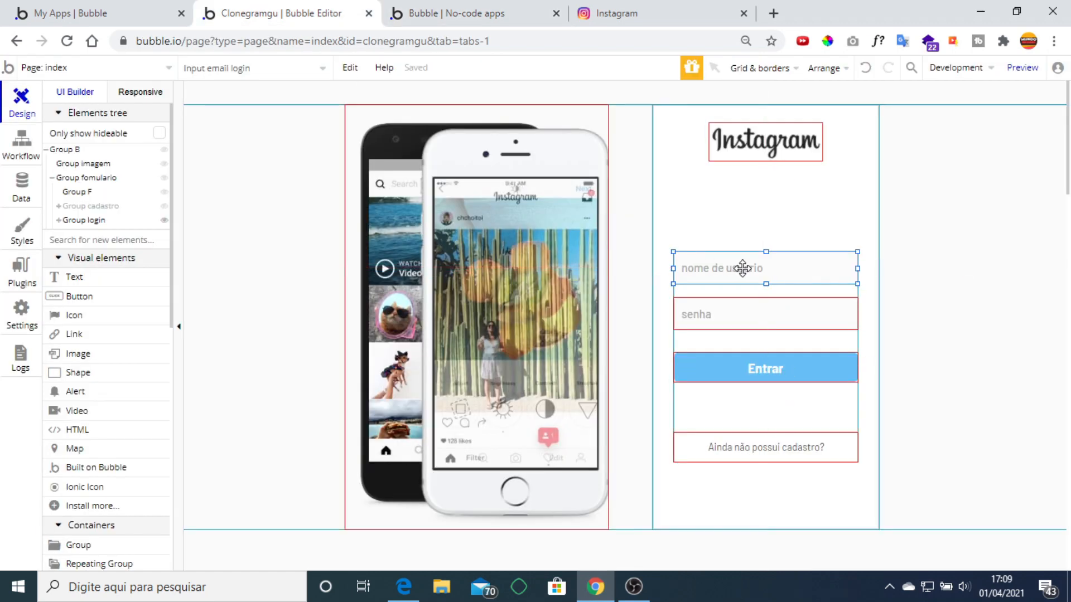
Replace the login input's 'nome de usuario' placeholder with 'email'.
double_click(742, 269)
click(738, 165)
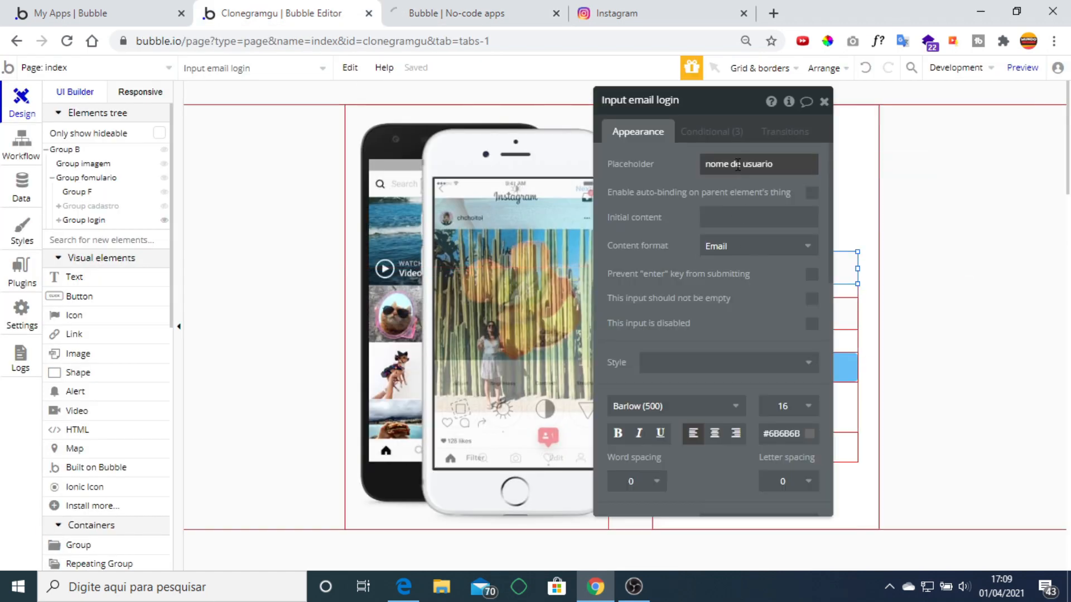
text(email)
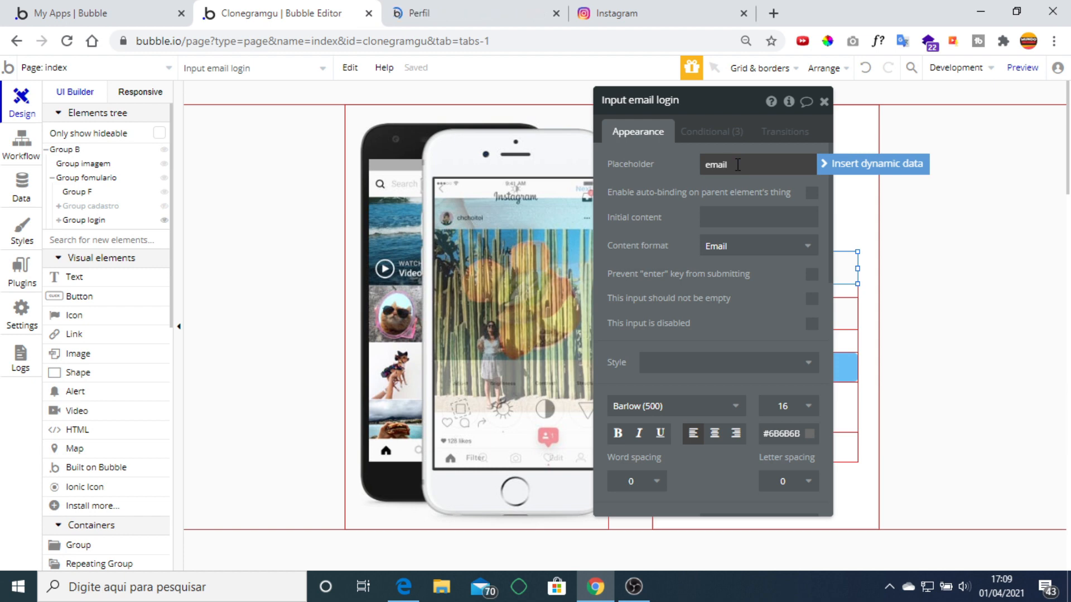
click(827, 107)
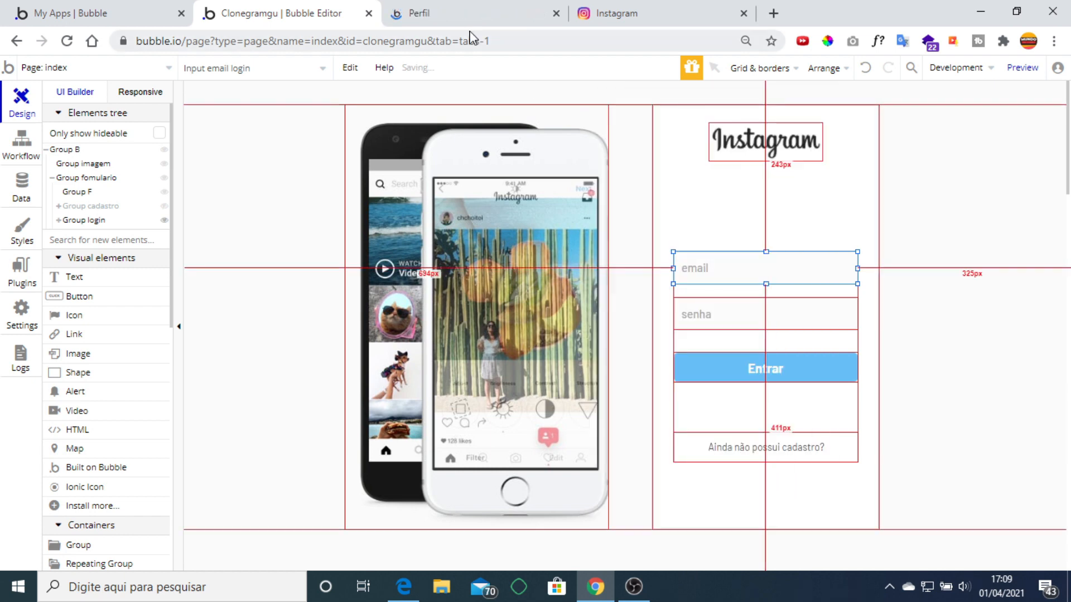
click(474, 17)
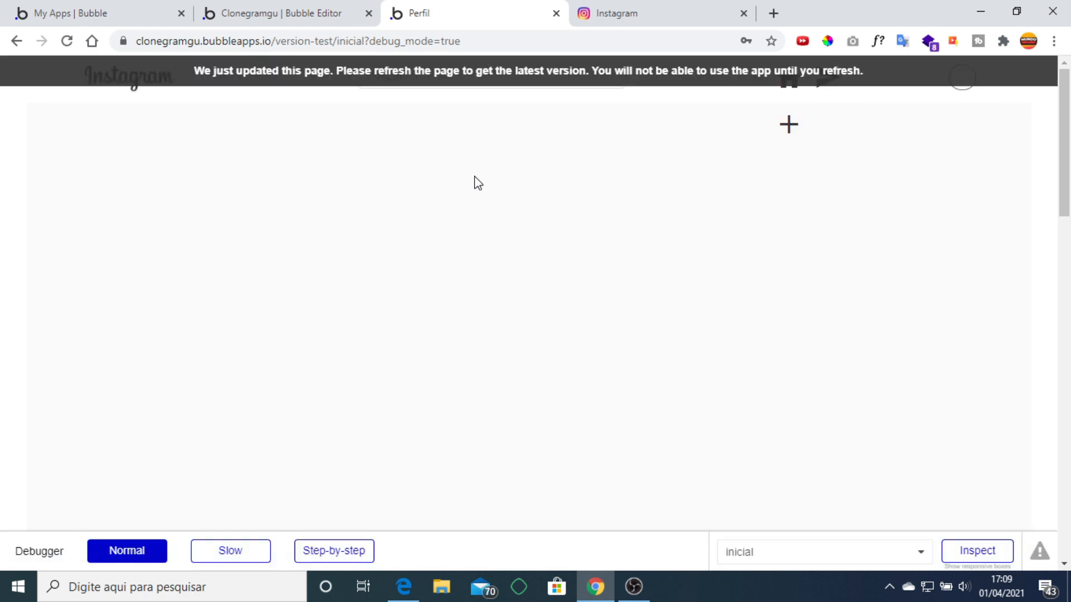
Reload the preview's inicial page from the refresh banner, then go back to the editor.
click(470, 71)
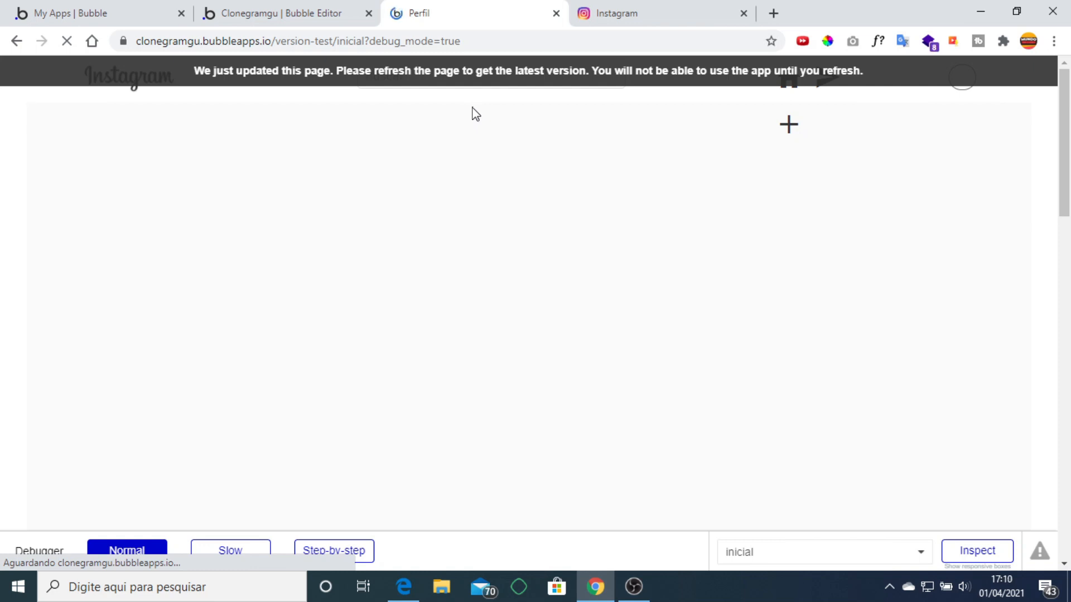
click(315, 13)
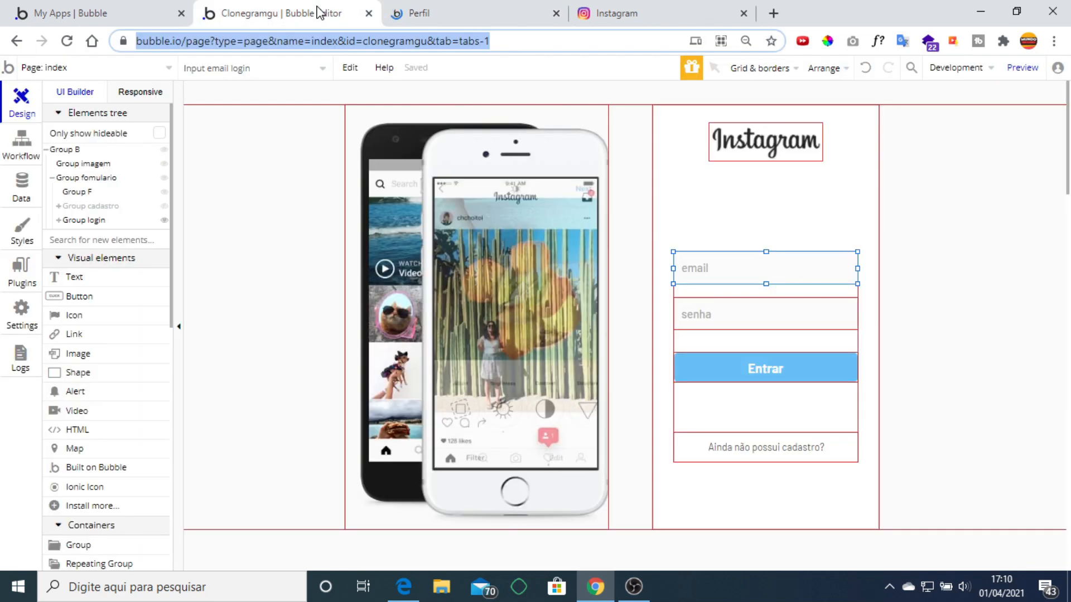
In App data > All Users, upload the pp image as the user's Foto do perfil and save.
click(14, 196)
click(267, 124)
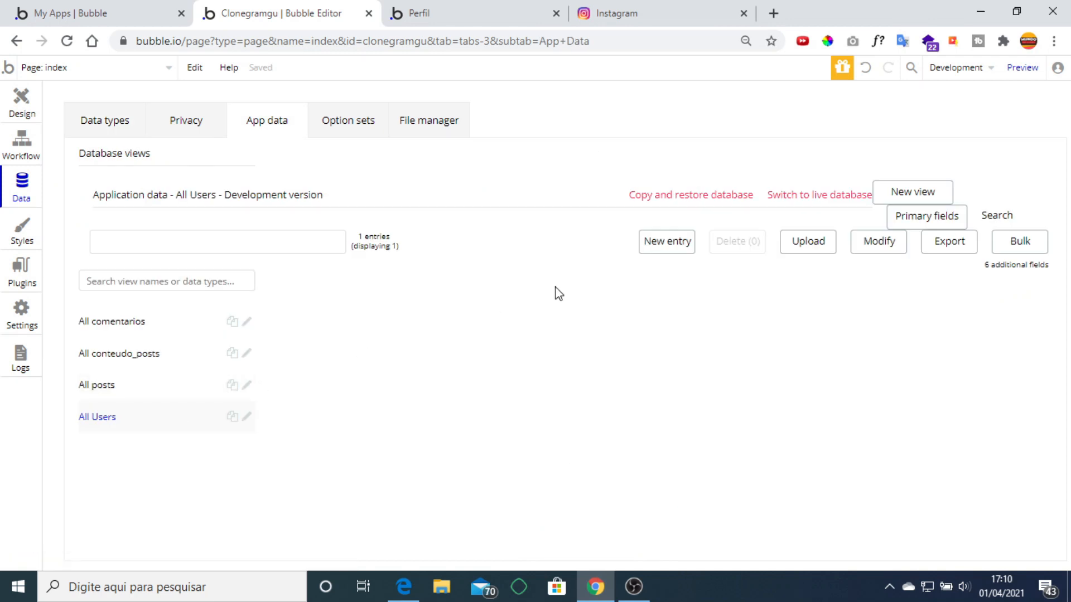
key(ctrl+plus)
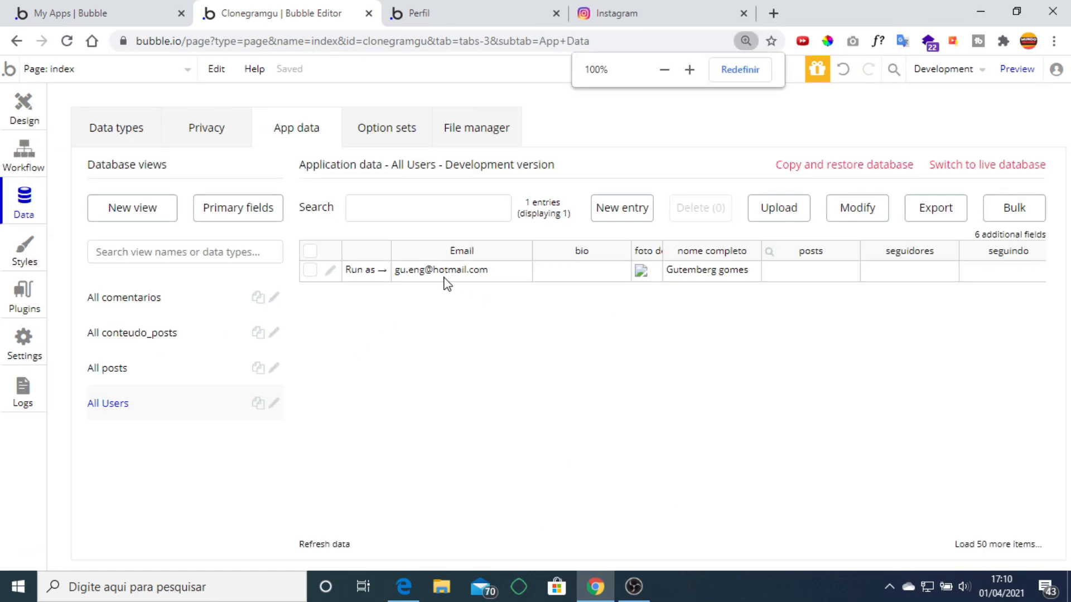
click(331, 271)
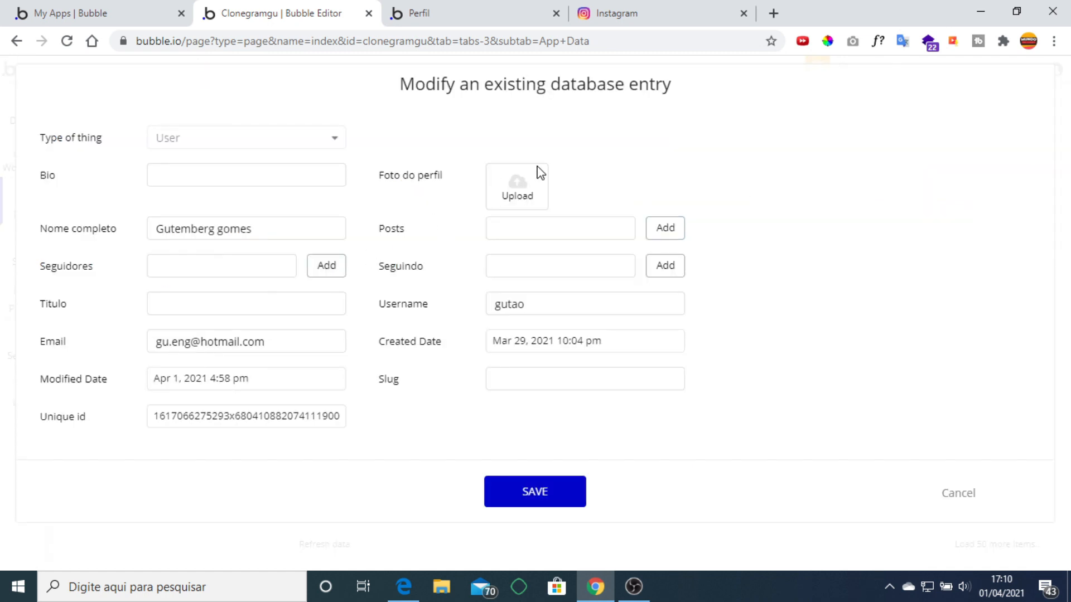
click(514, 191)
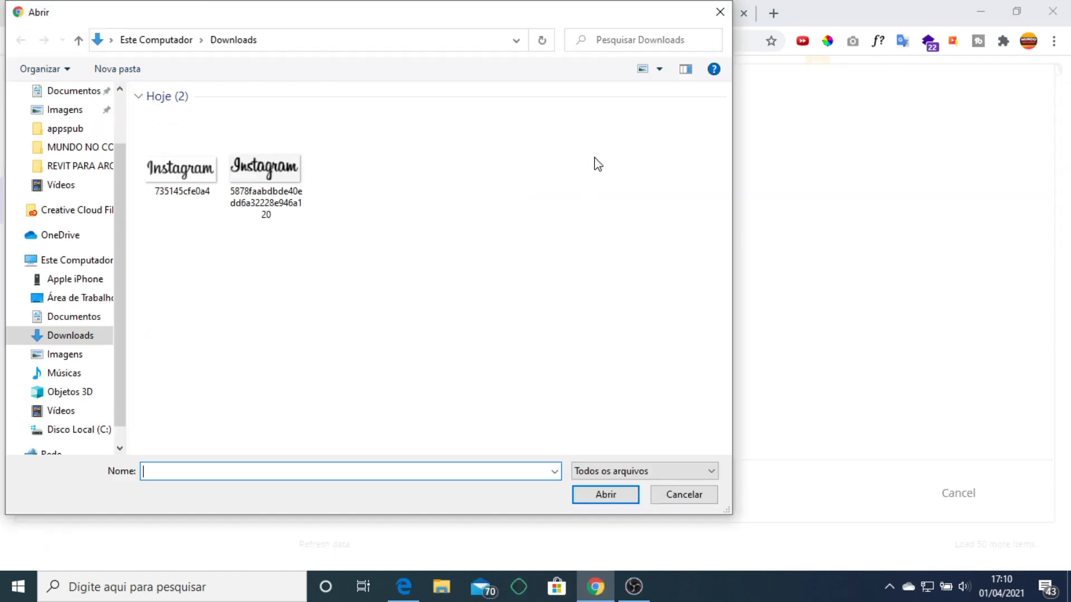
click(462, 294)
click(605, 494)
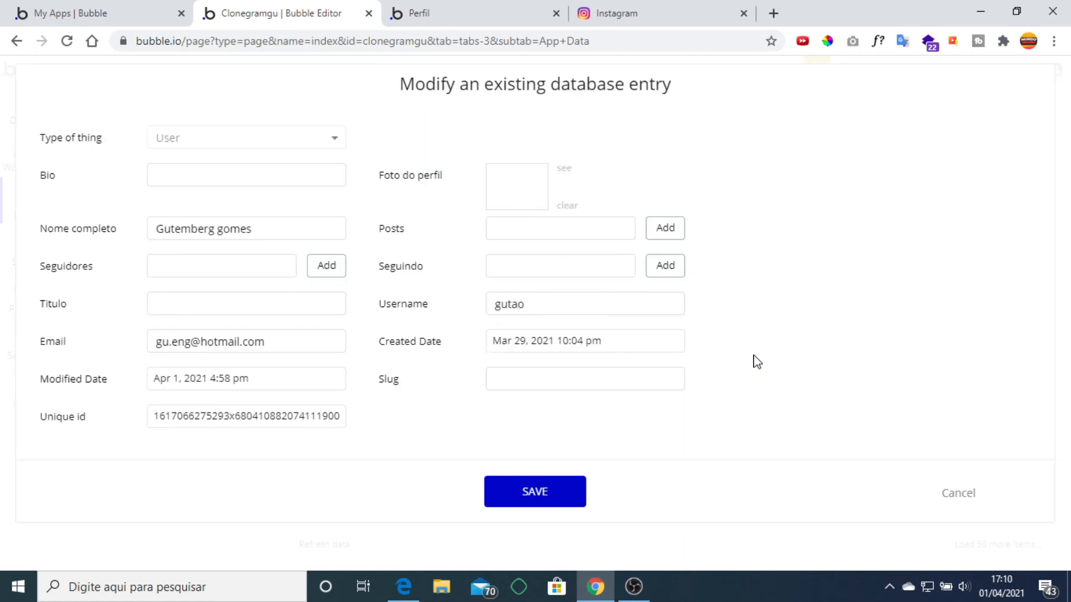
click(532, 493)
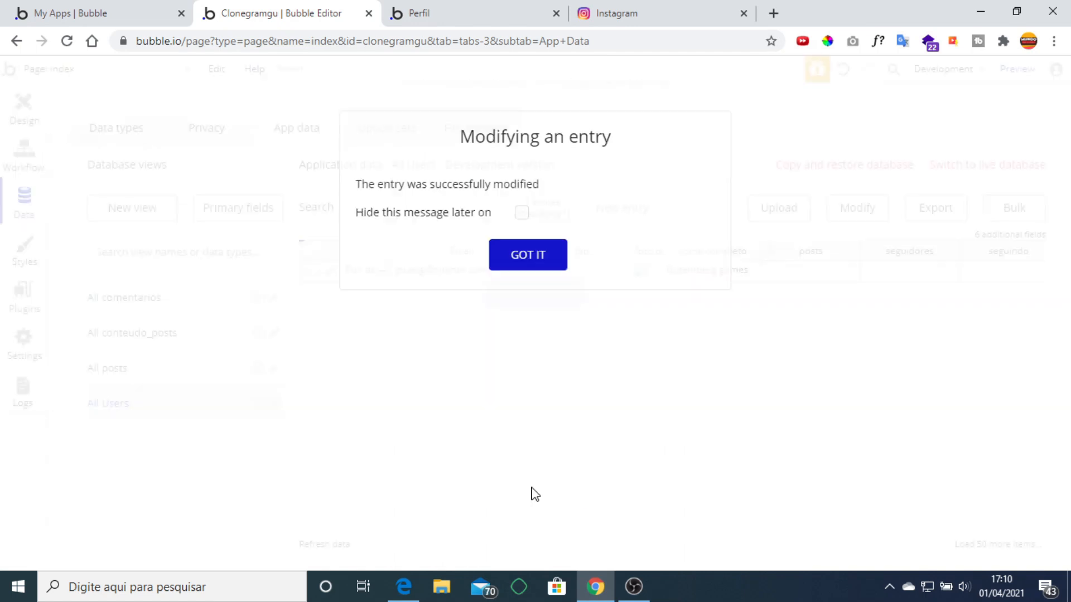
click(529, 259)
click(479, 8)
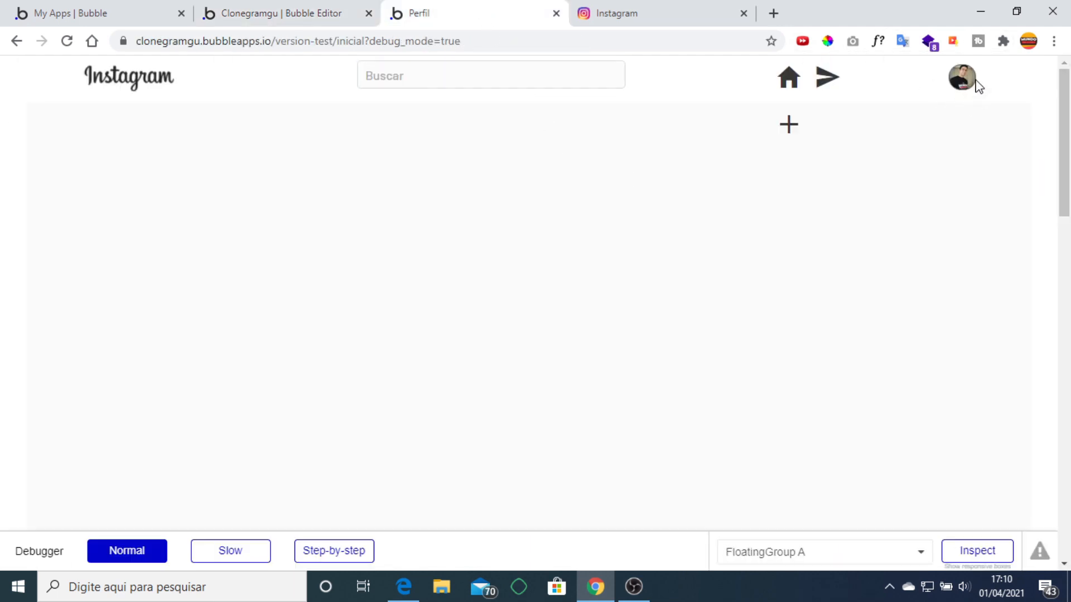
Check the new profile-photo avatar in the preview, then open the inicial page in the editor.
scroll(820, 290, down, 5)
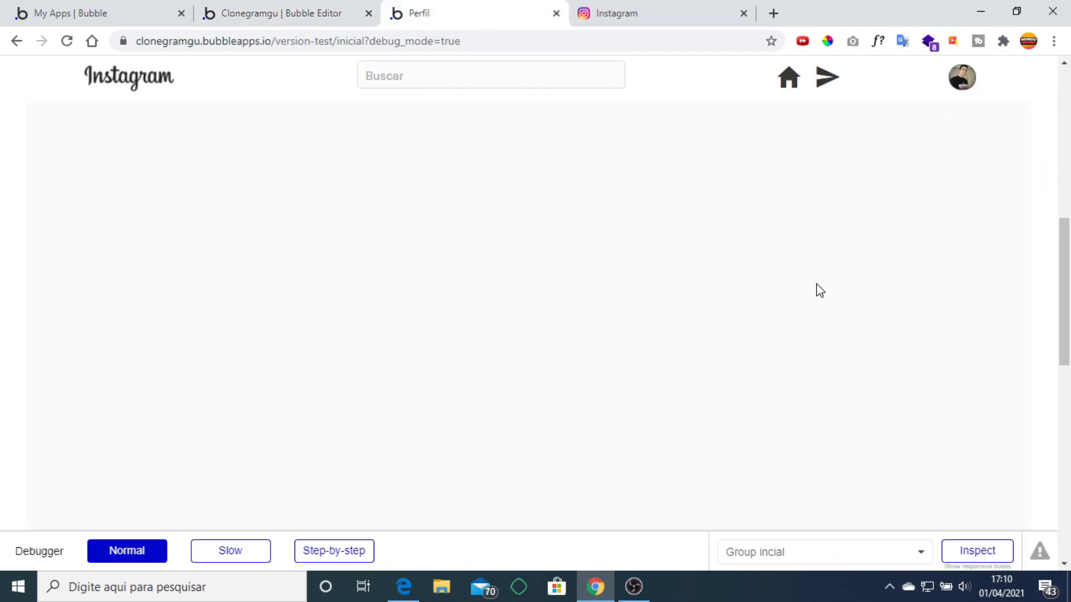
scroll(820, 290, up, 5)
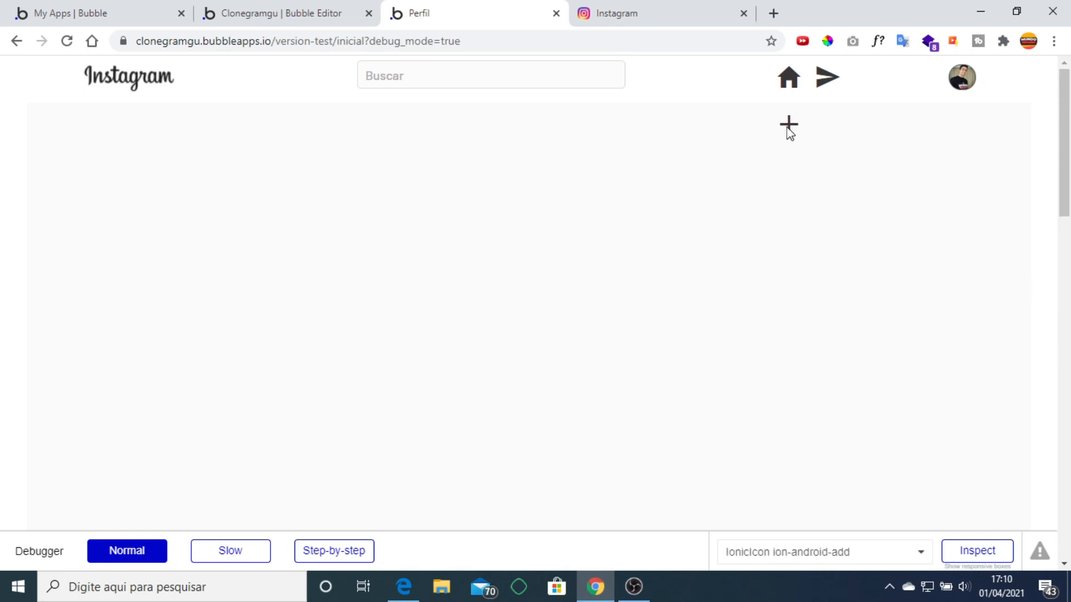
click(311, 12)
click(102, 68)
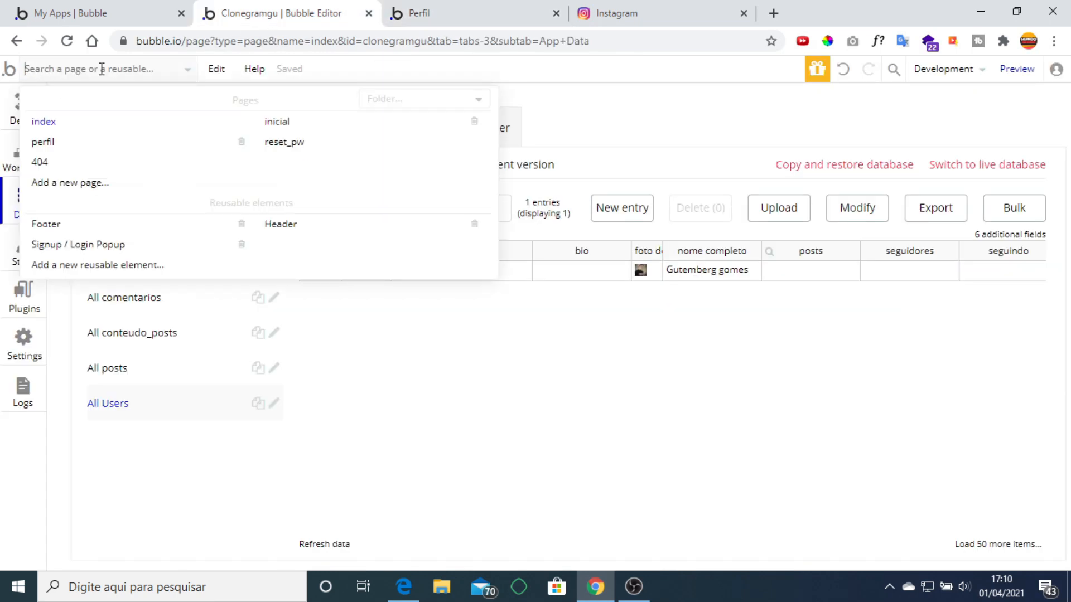
click(278, 122)
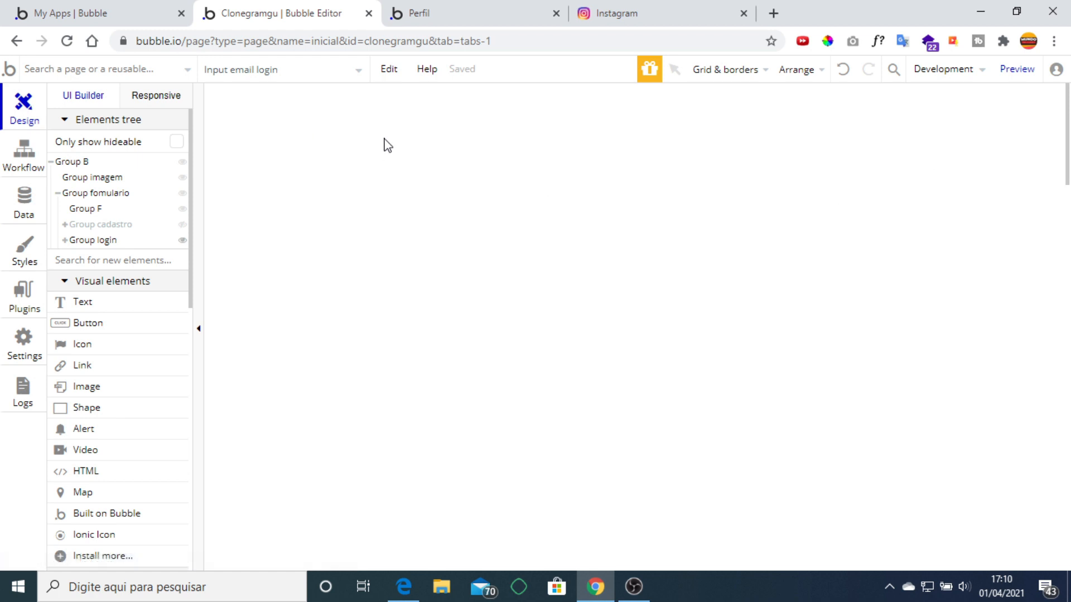
Add a click workflow to the + icon that shows Popup A, then return to the preview.
click(975, 156)
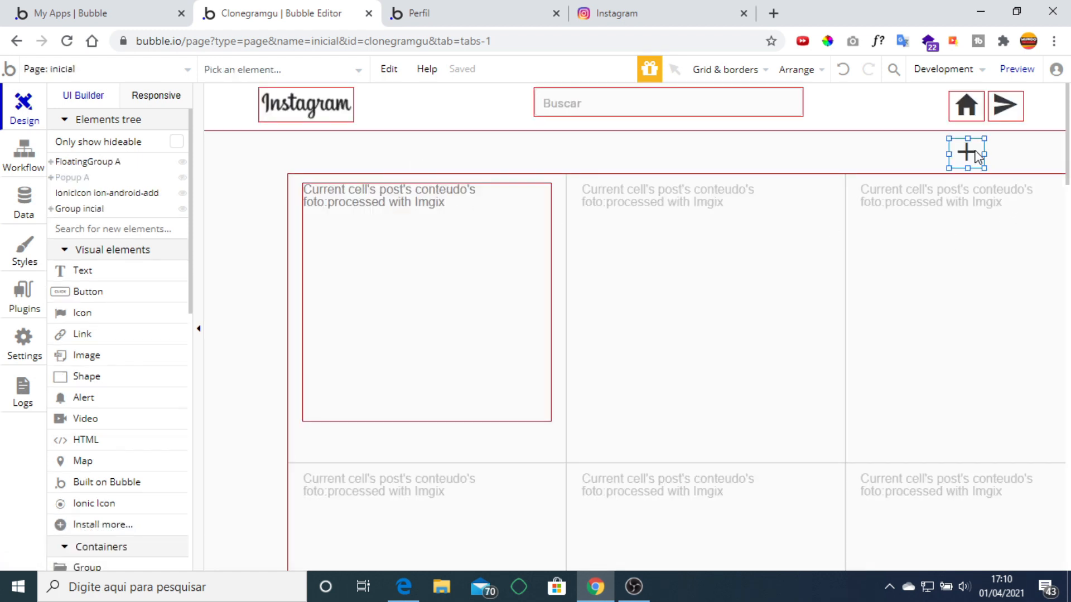
double_click(975, 157)
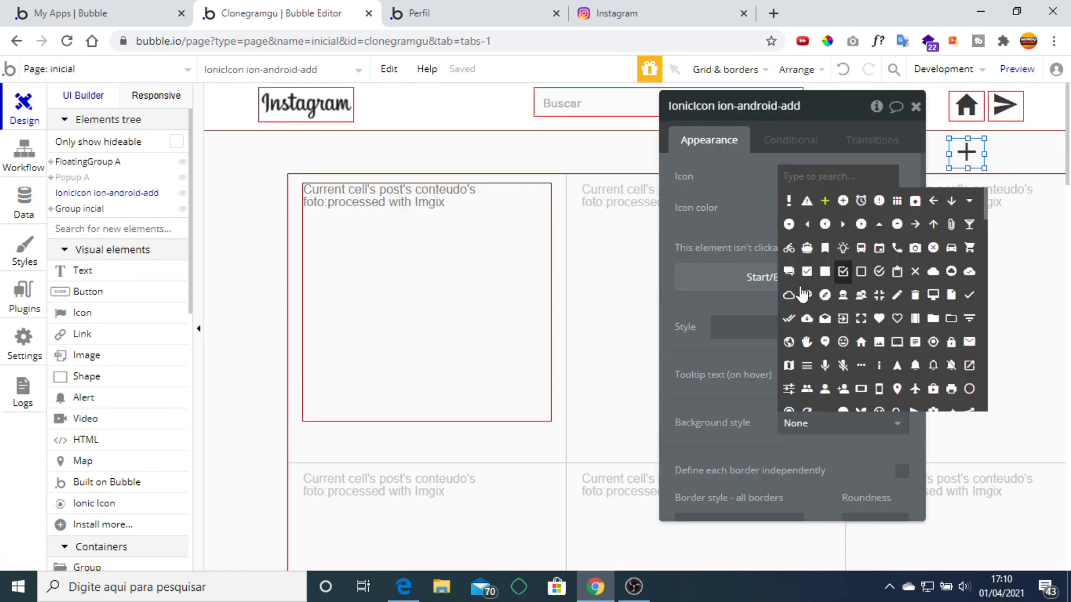
click(730, 277)
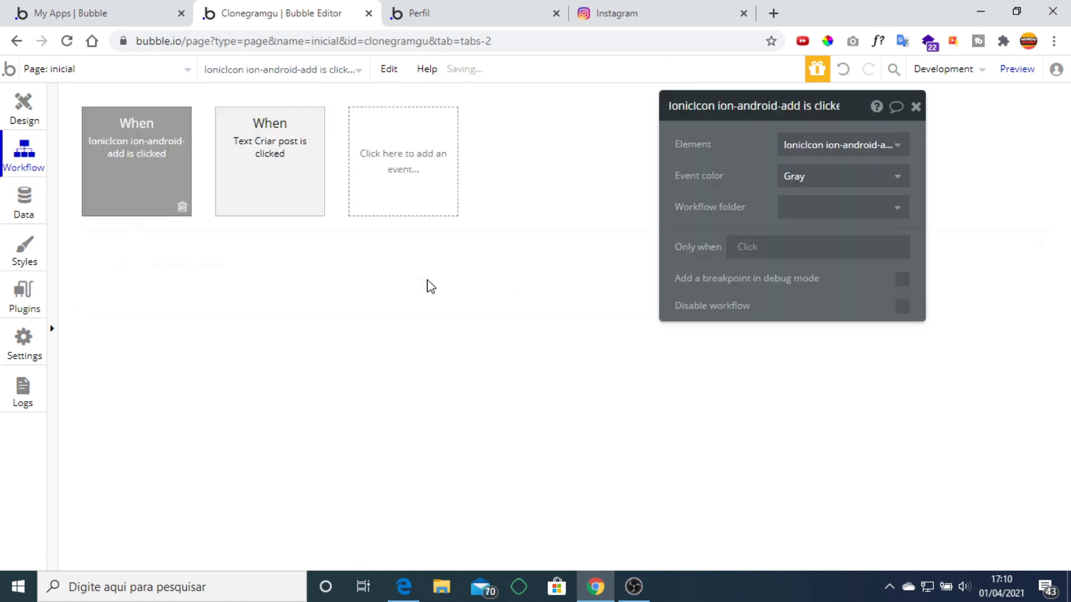
click(168, 288)
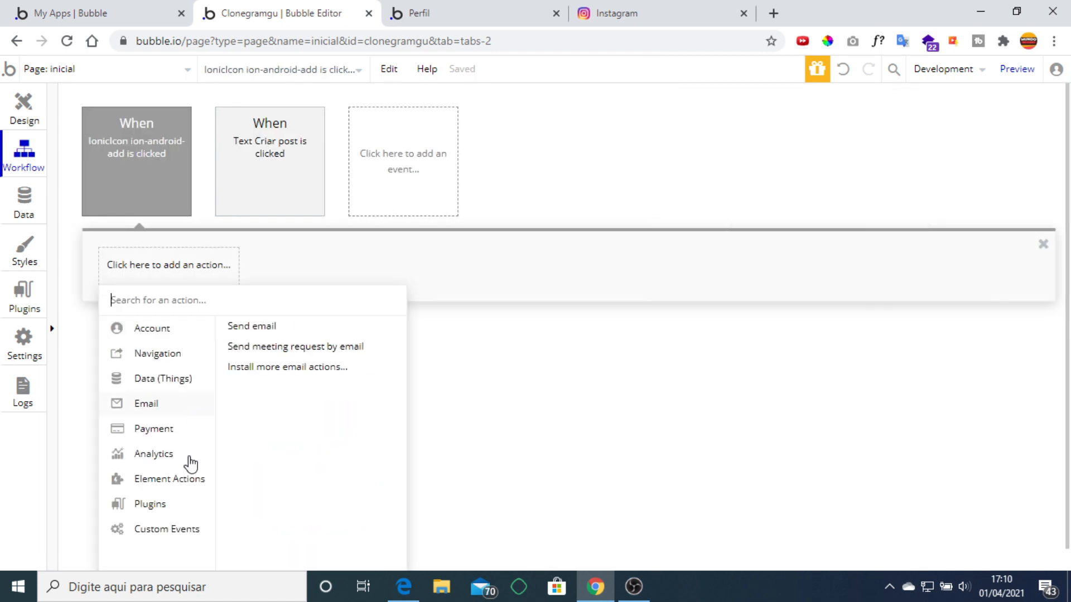
mouse_move(191, 478)
click(240, 341)
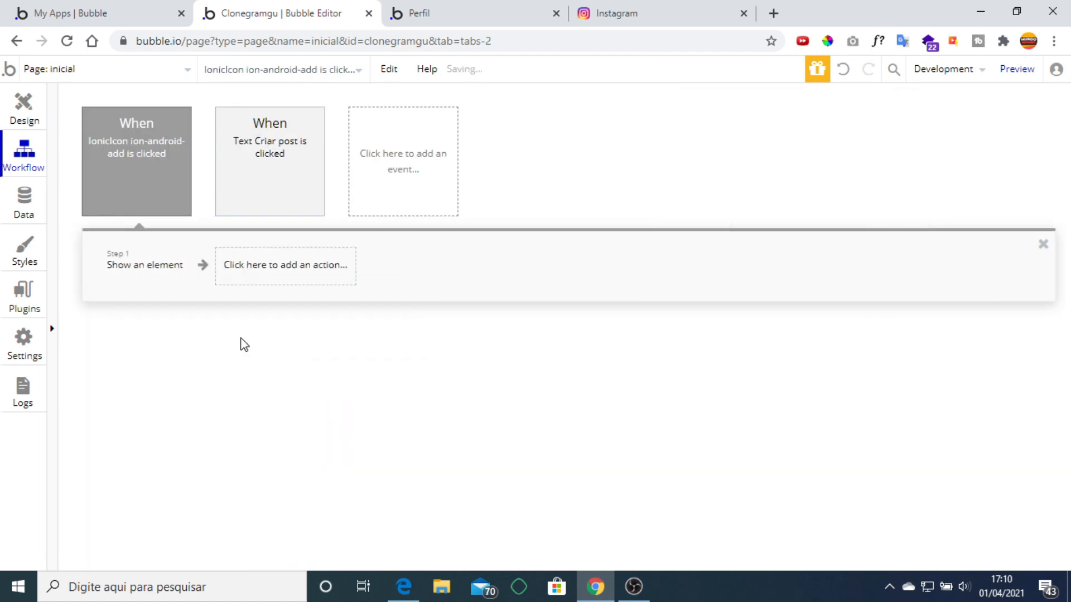
click(826, 155)
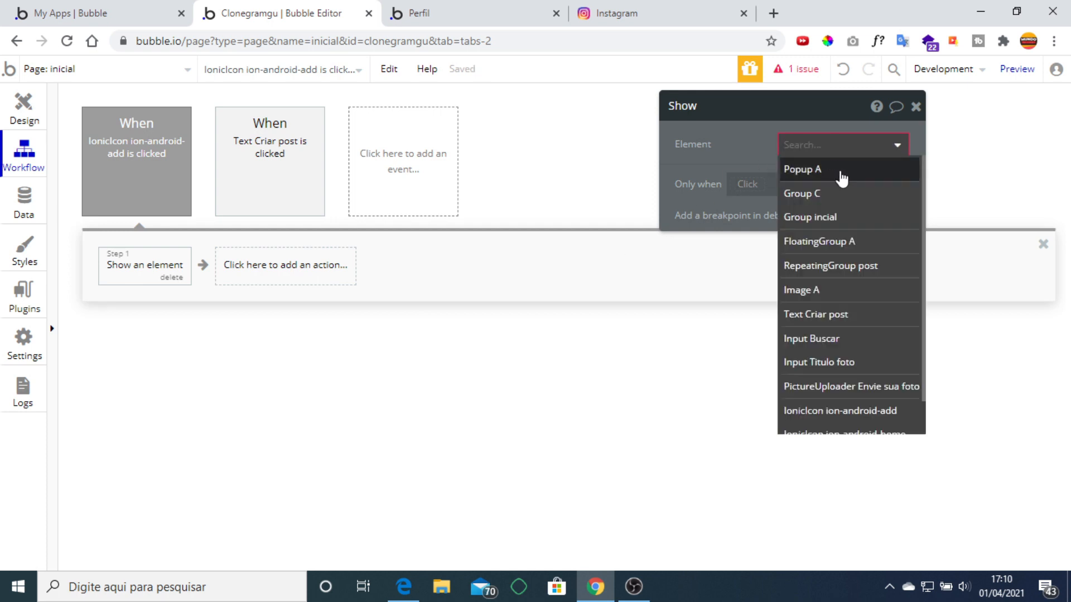
click(839, 170)
click(450, 10)
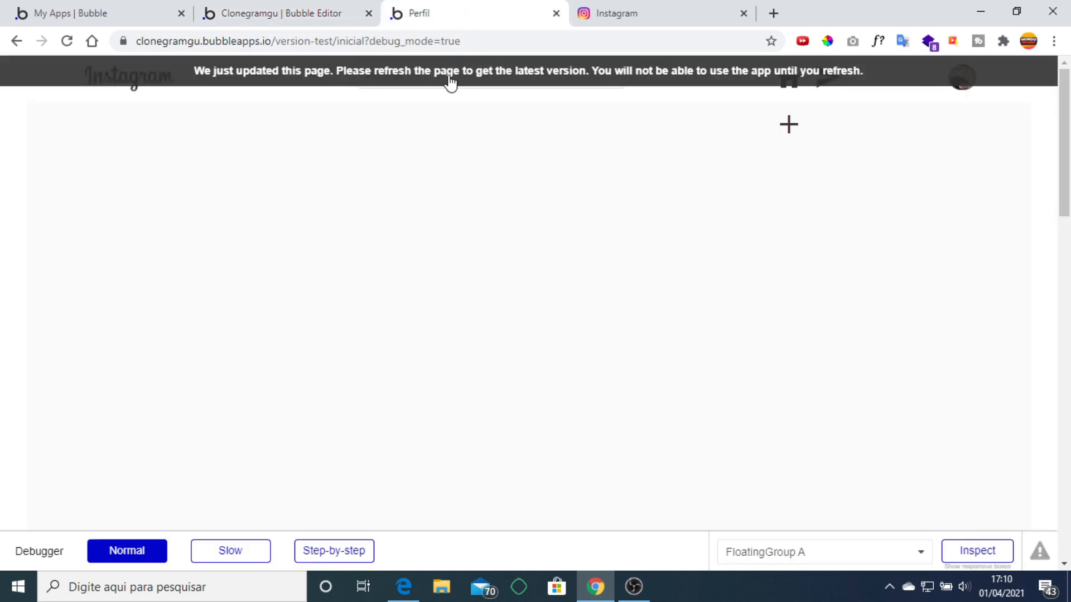
Reload the app, open the upload popup and select the sunset silhouette photo.
key(F5)
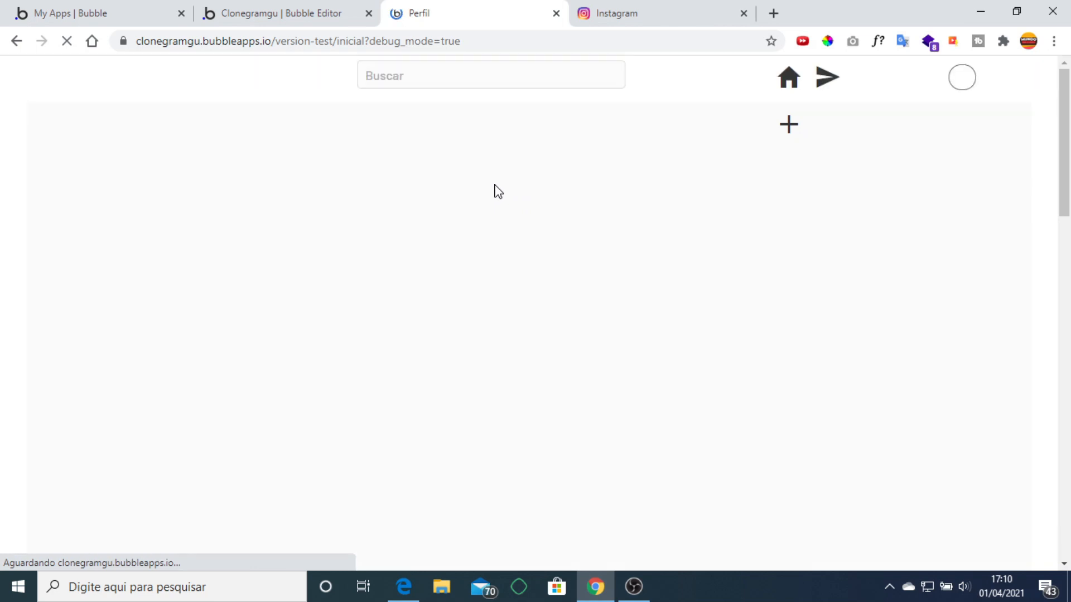
click(790, 125)
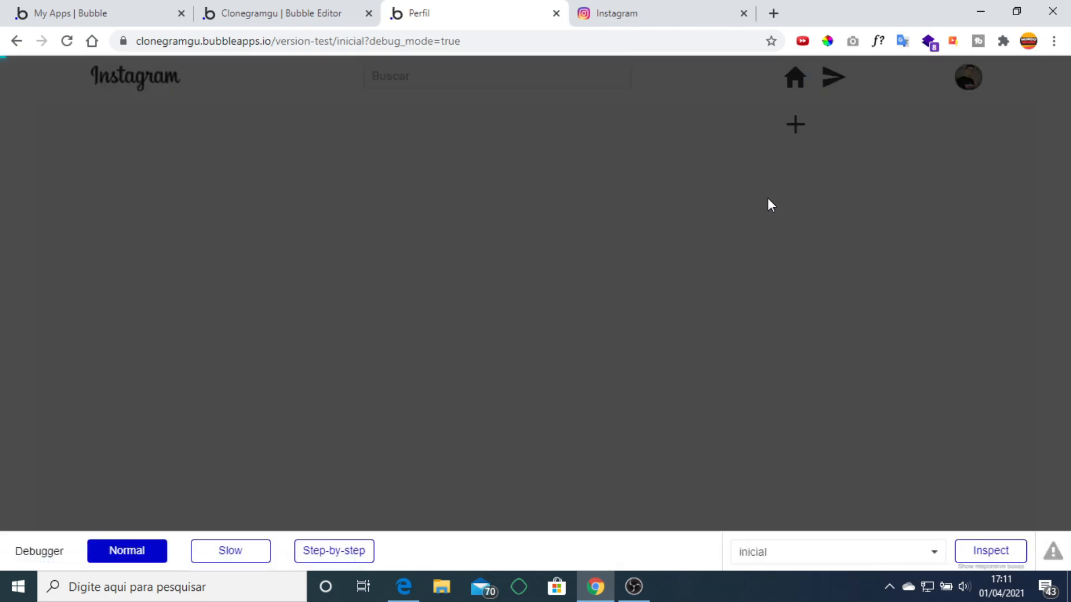
click(501, 249)
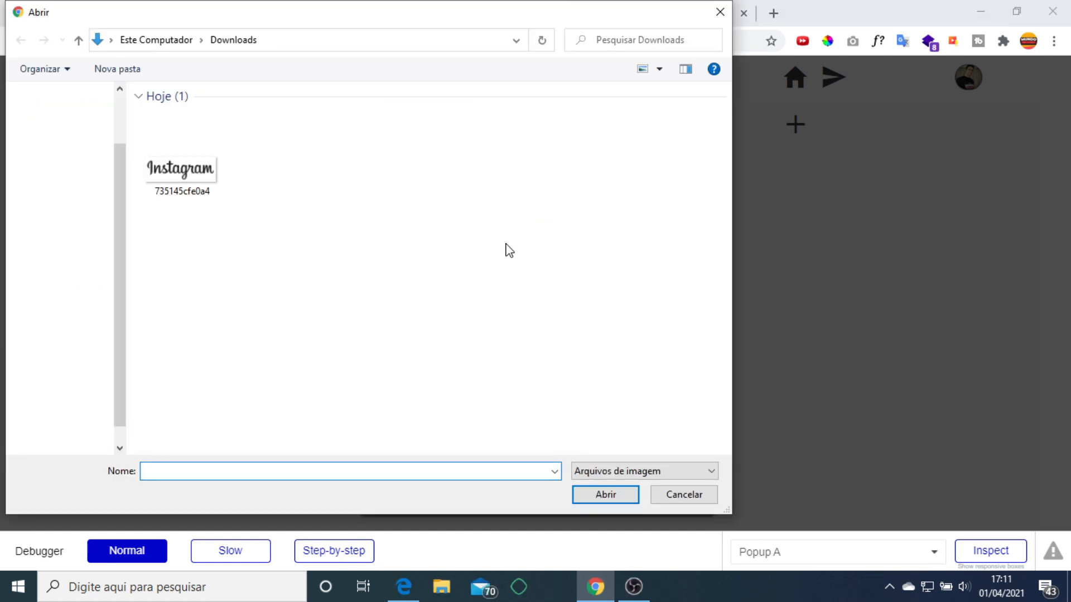
click(276, 441)
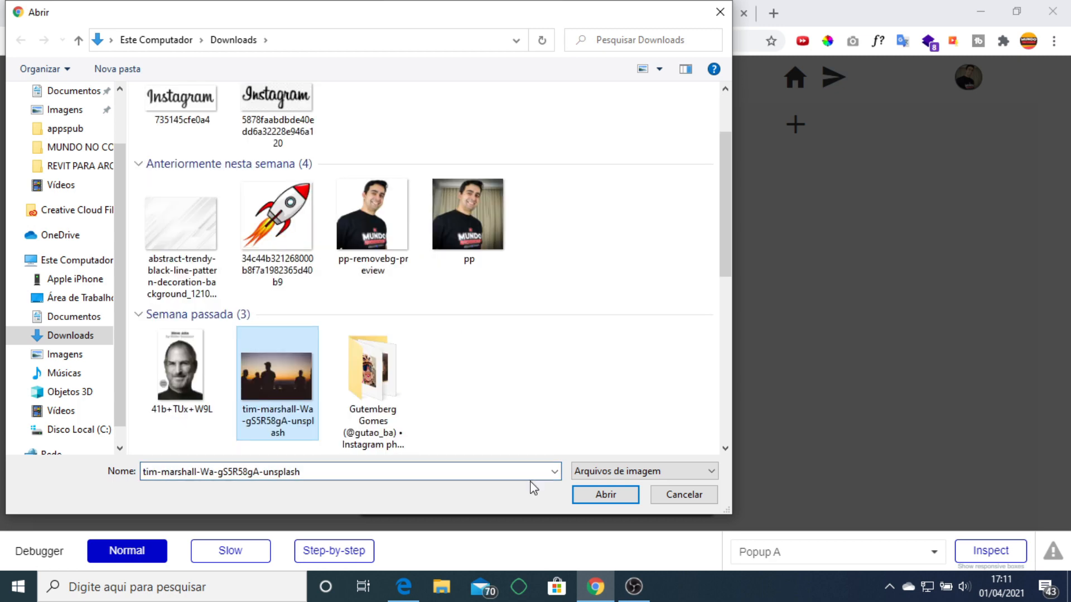
click(601, 498)
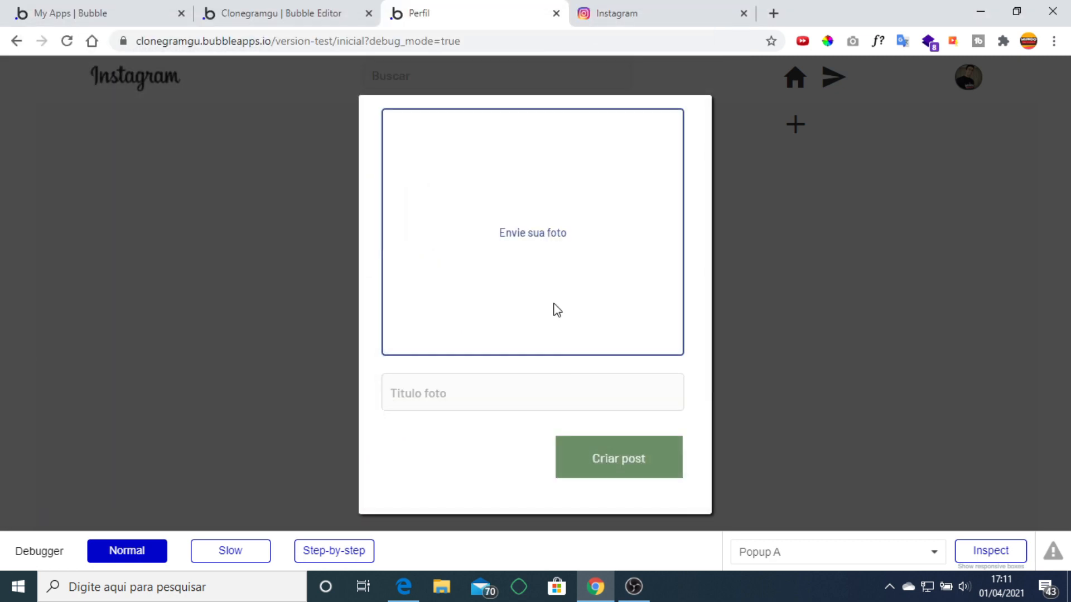
Title the post 'Teste 1', create it, then reopen the upload popup.
click(518, 396)
text(Teste 1)
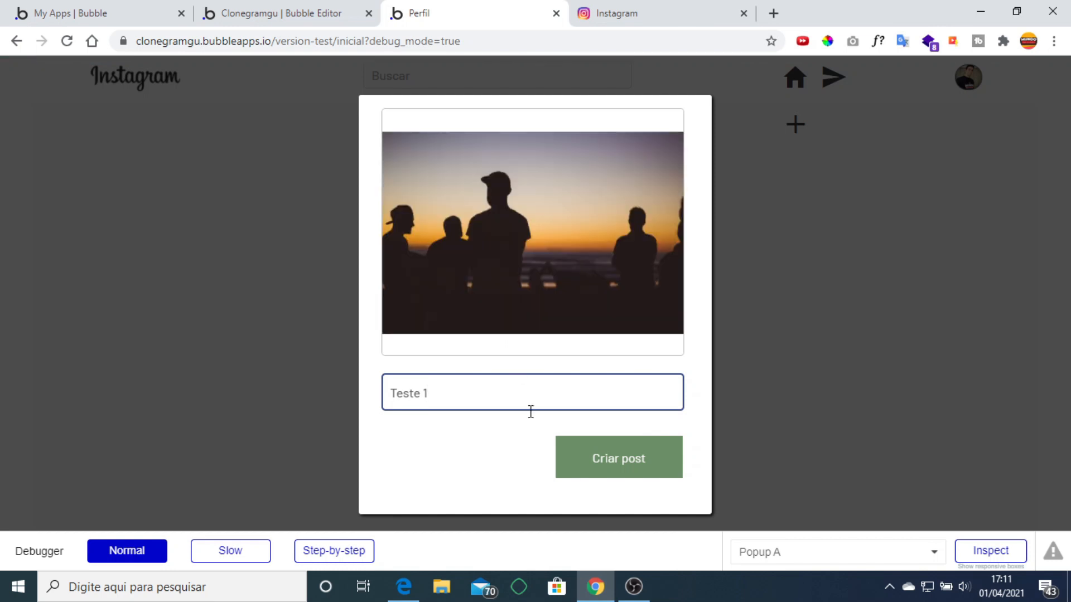
click(638, 468)
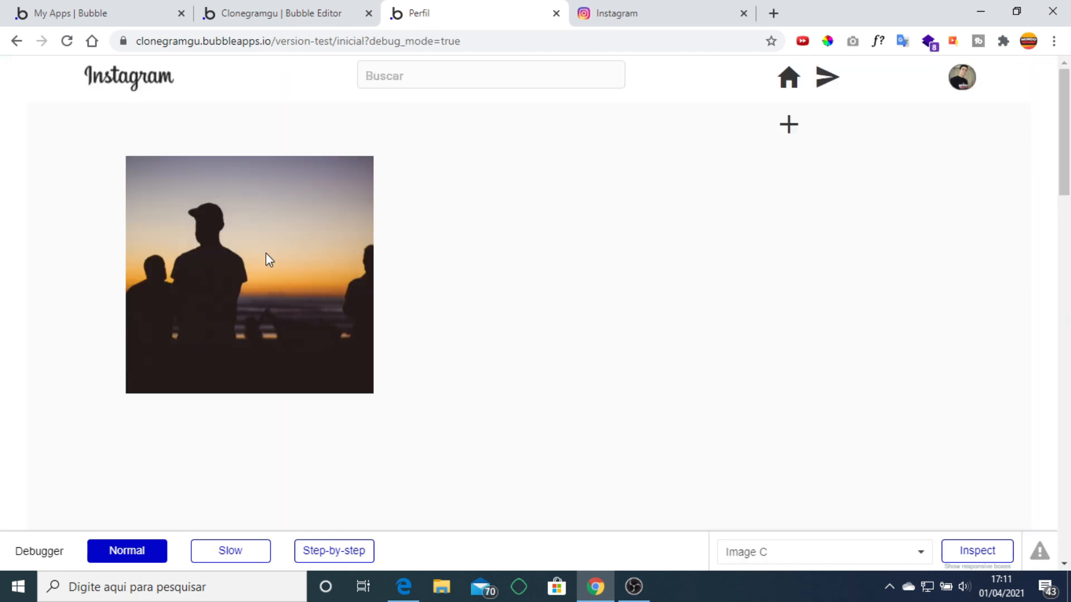
click(788, 125)
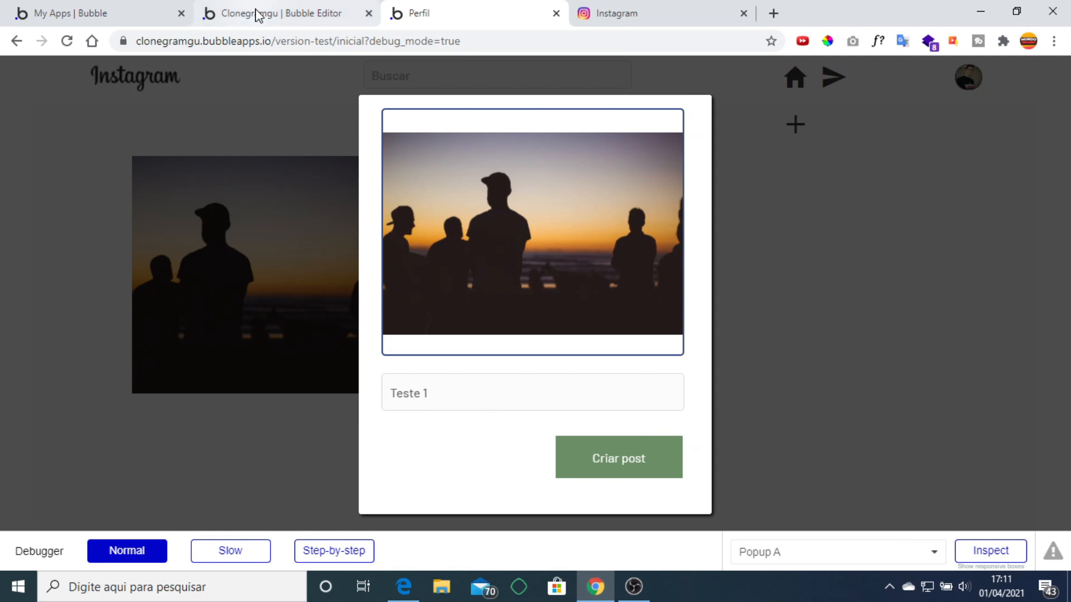
click(256, 14)
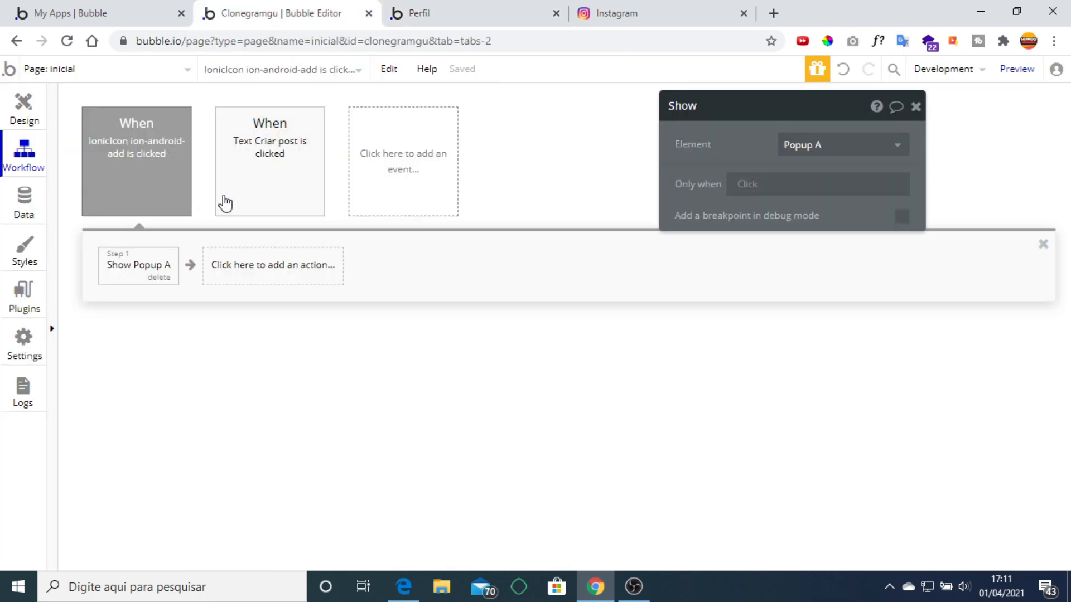
Append a 'Reset relevant inputs' action to the Criar post click workflow.
click(25, 126)
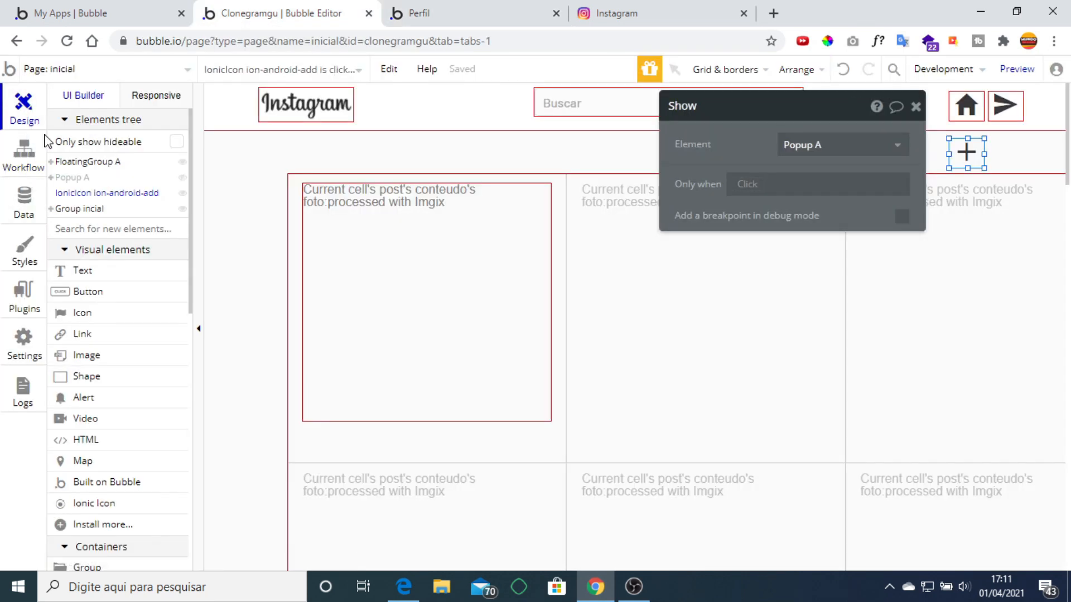
click(103, 193)
click(22, 159)
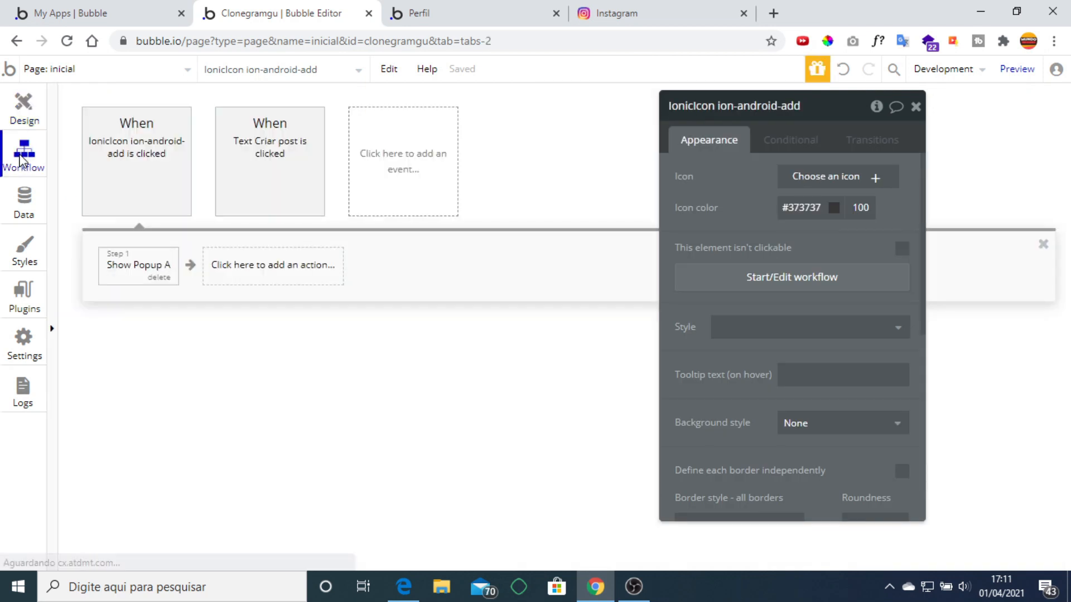
click(287, 149)
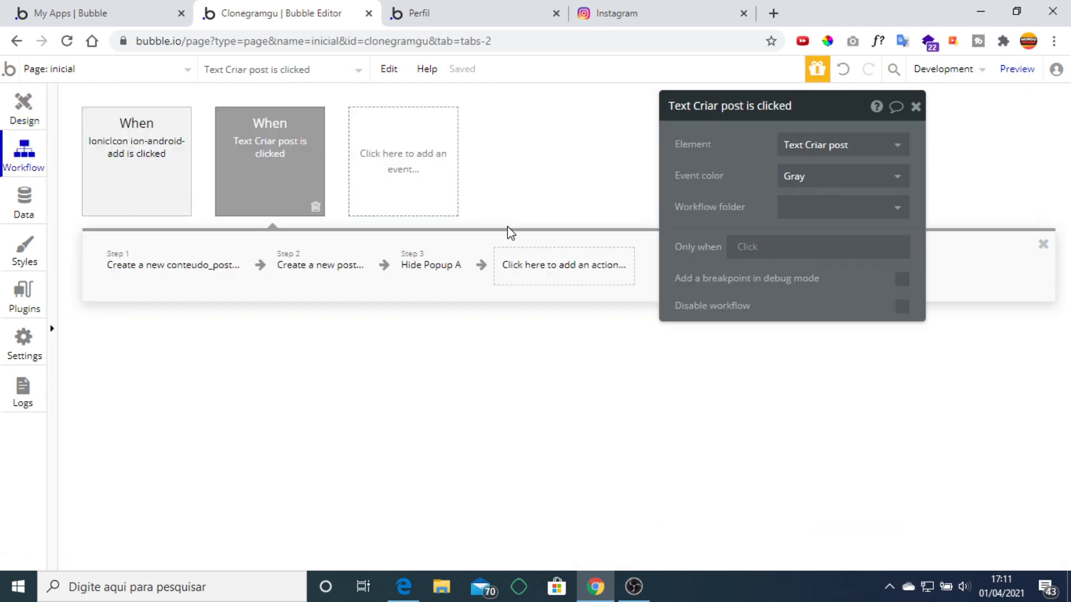
click(560, 269)
mouse_move(589, 486)
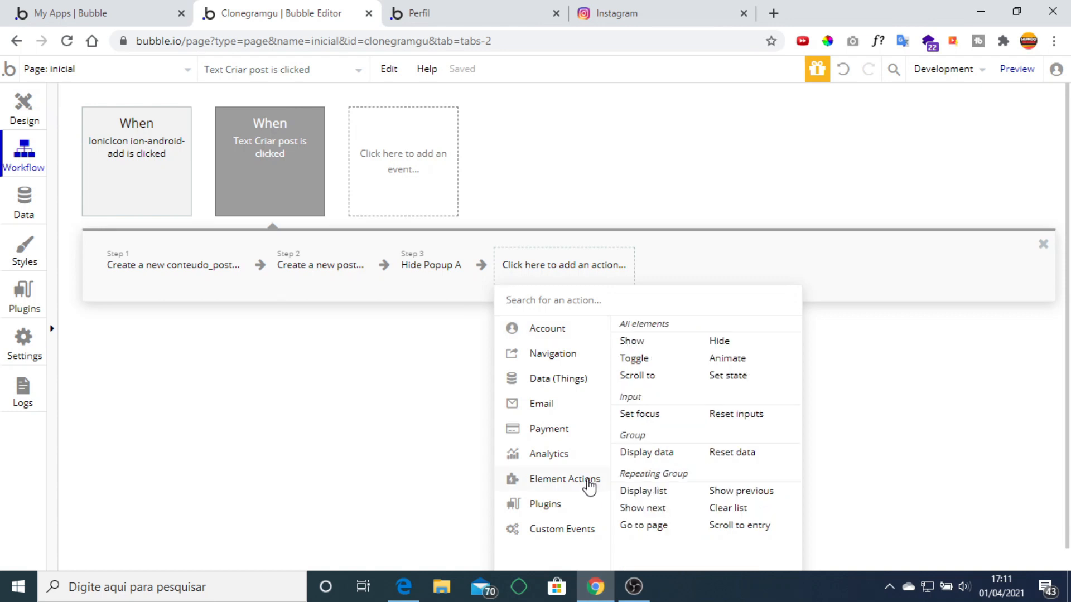
click(737, 415)
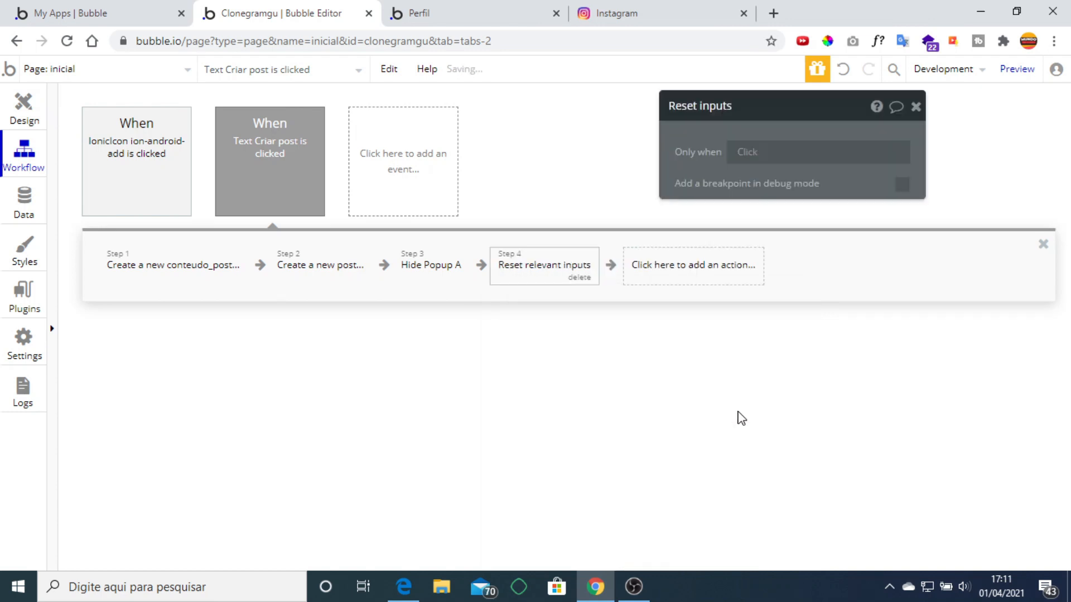
click(493, 8)
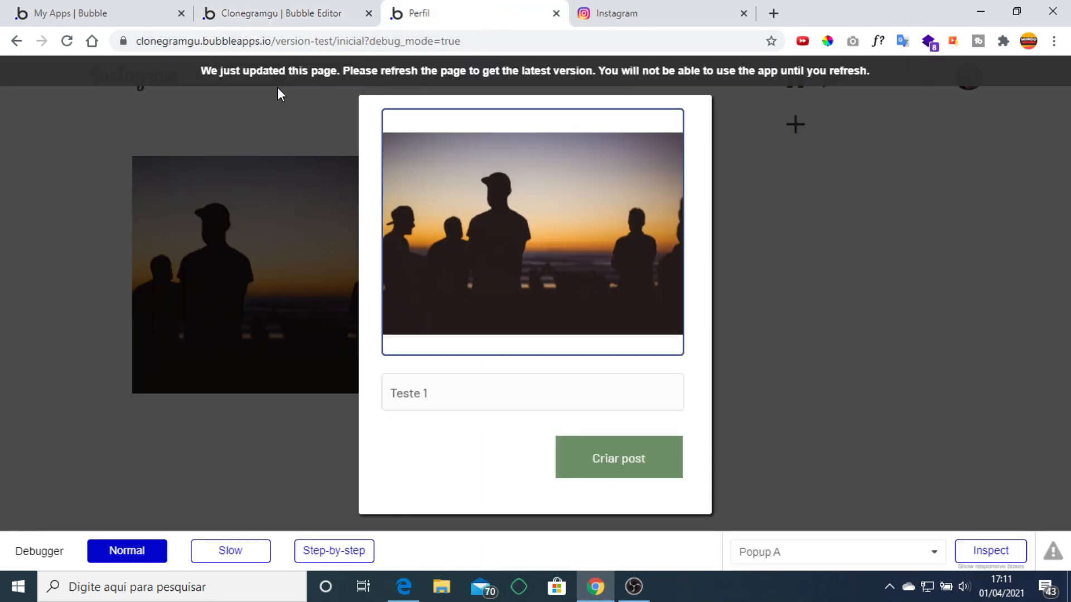
Refresh the preview and post the 'pp' portrait photo titled 'teste'.
click(283, 75)
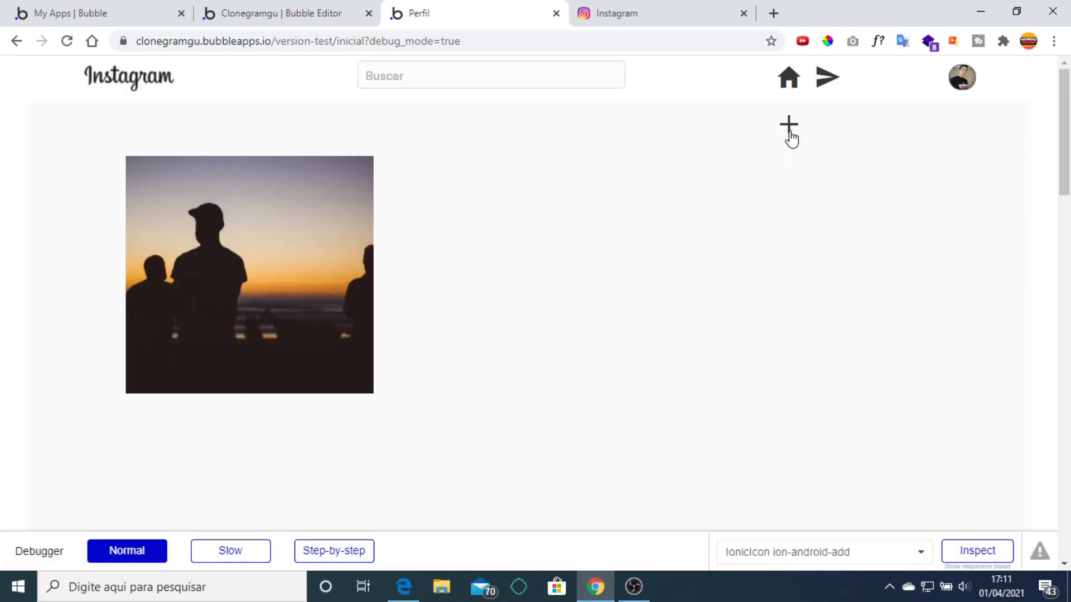
click(790, 133)
click(541, 266)
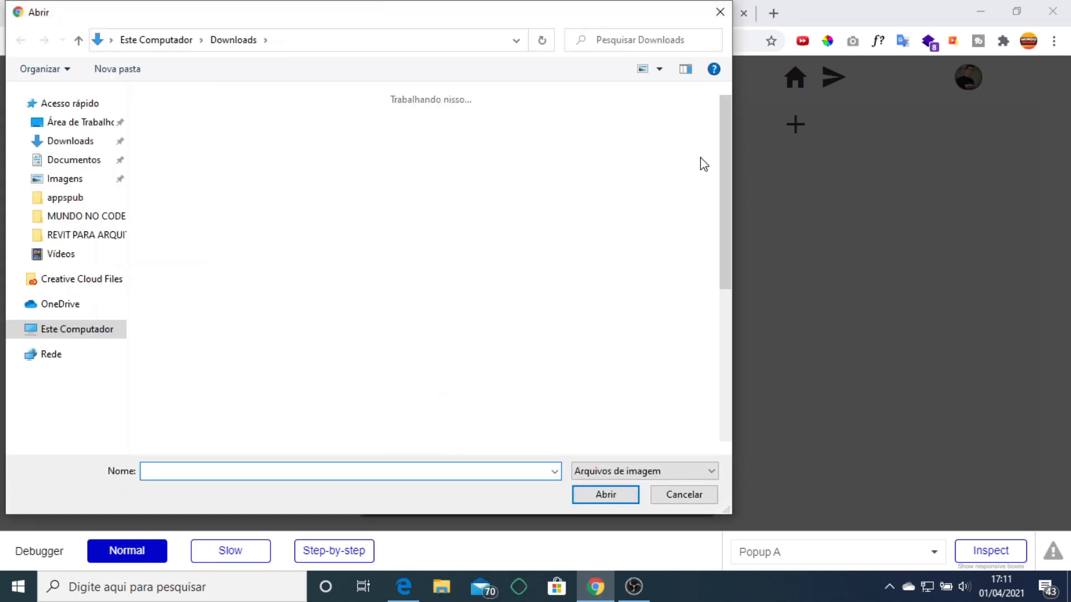
drag(725, 117, 715, 165)
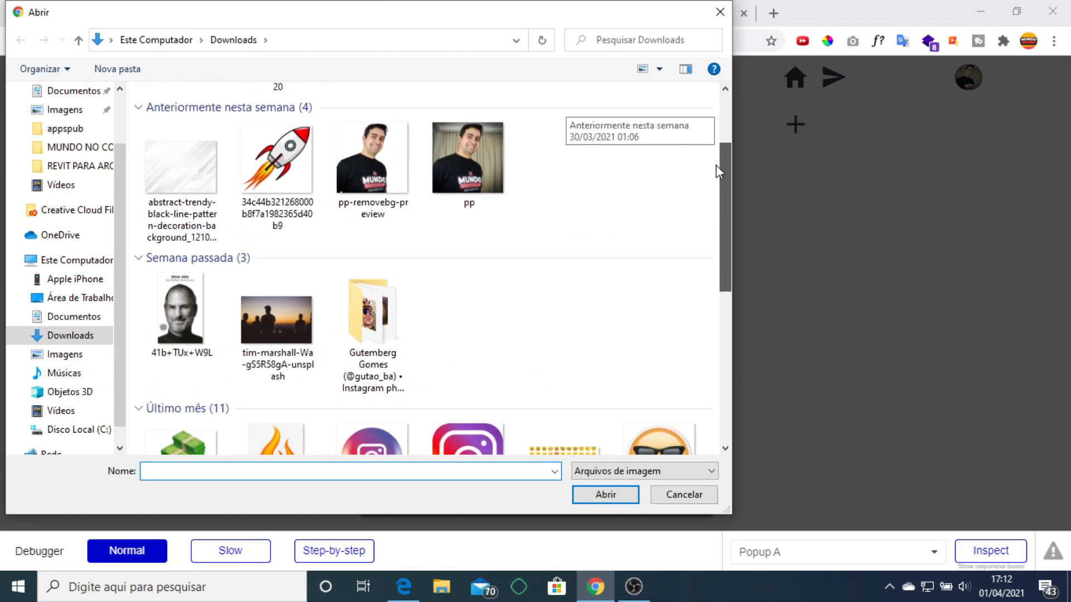
click(444, 154)
click(574, 492)
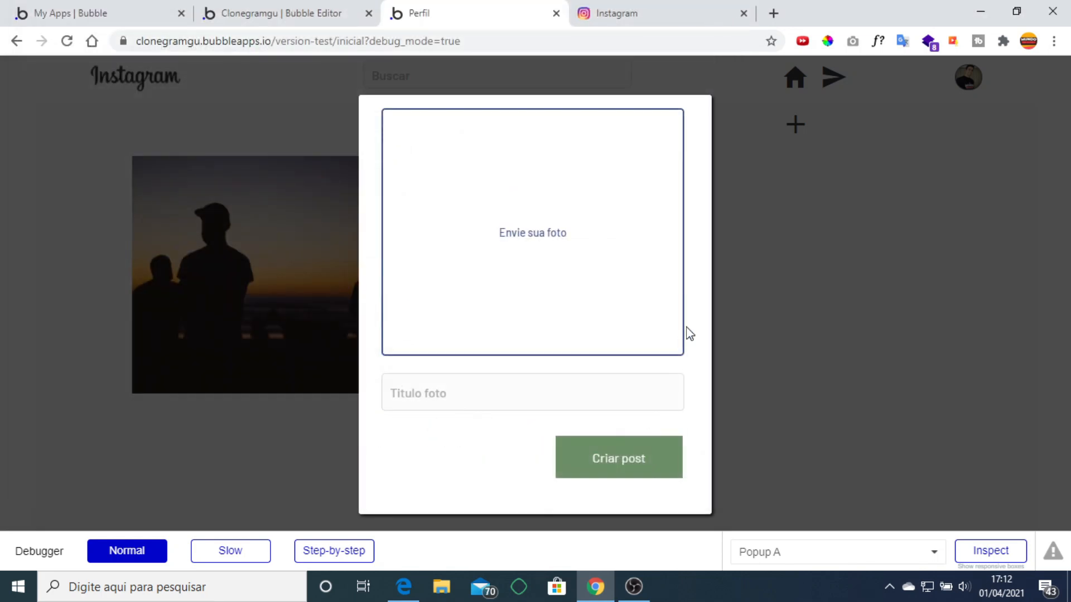
click(497, 389)
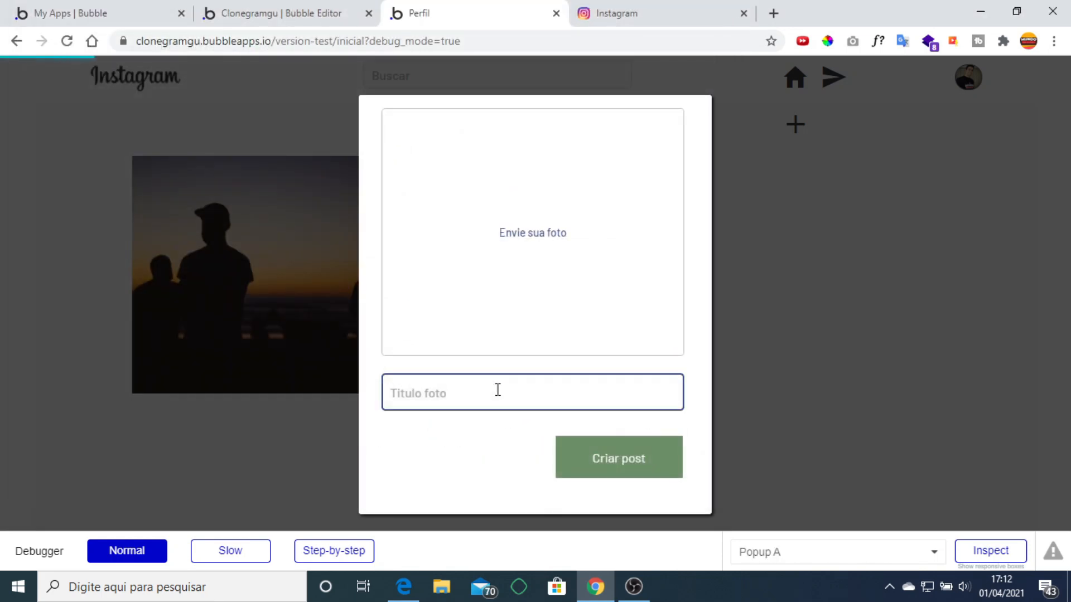
text(teste 2)
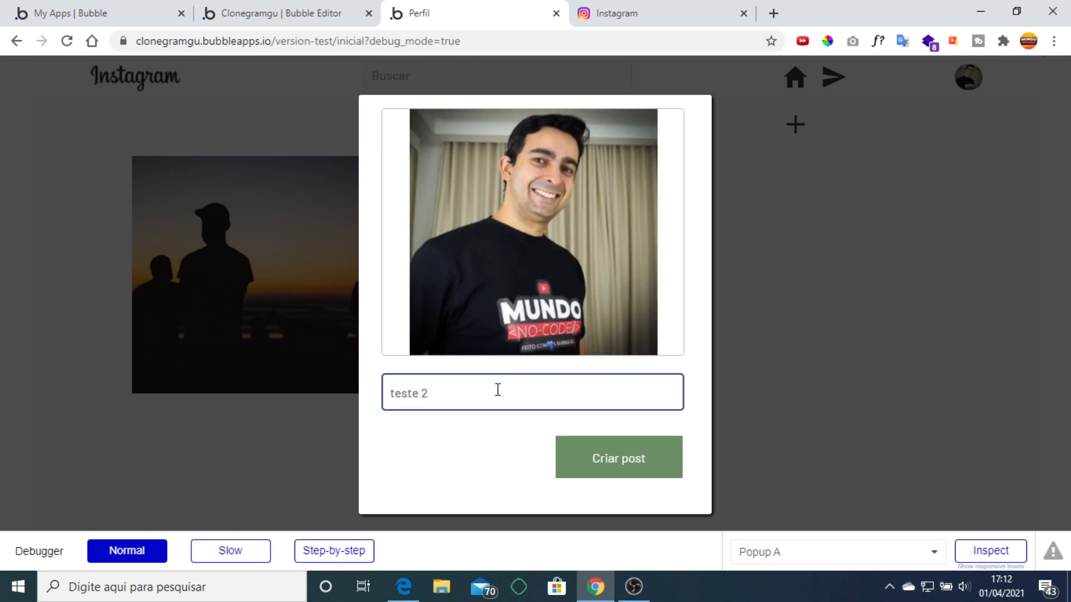
click(605, 451)
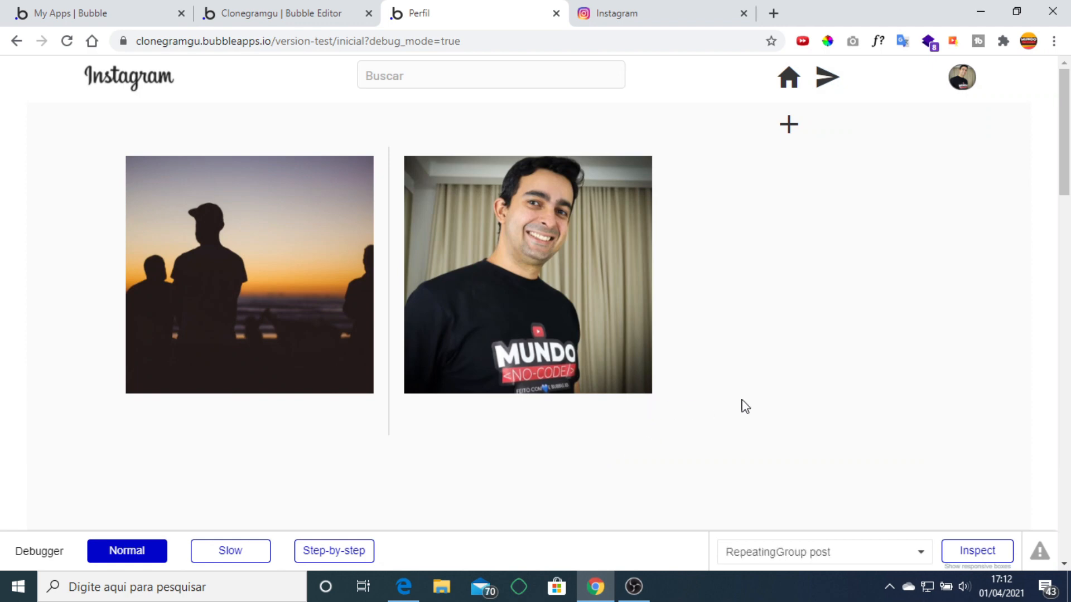
Post the lamp photo titled 'Teste 3' as the third feed entry.
click(797, 123)
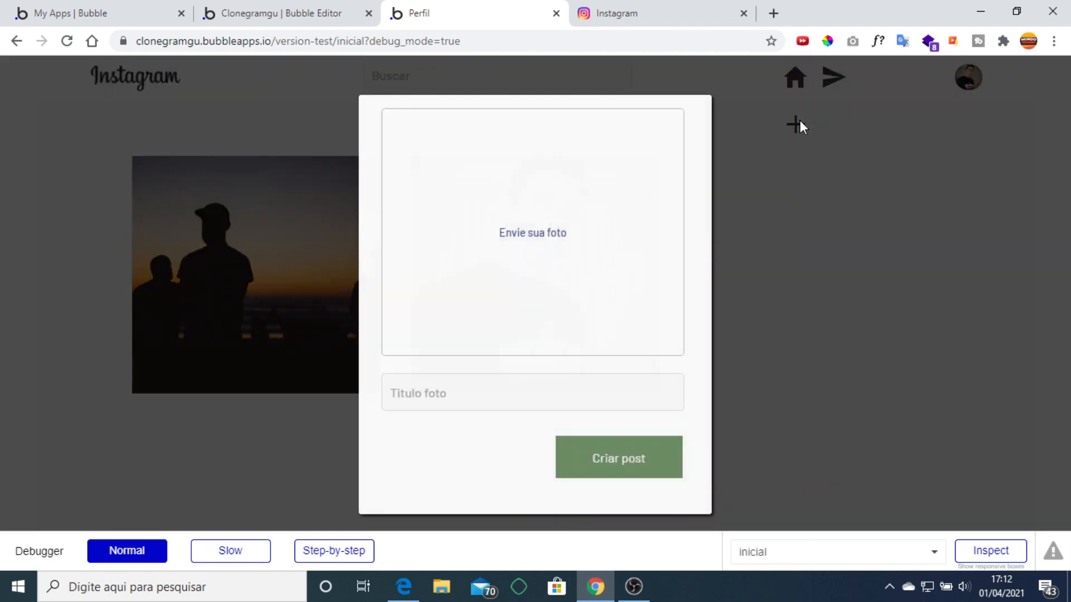
click(520, 277)
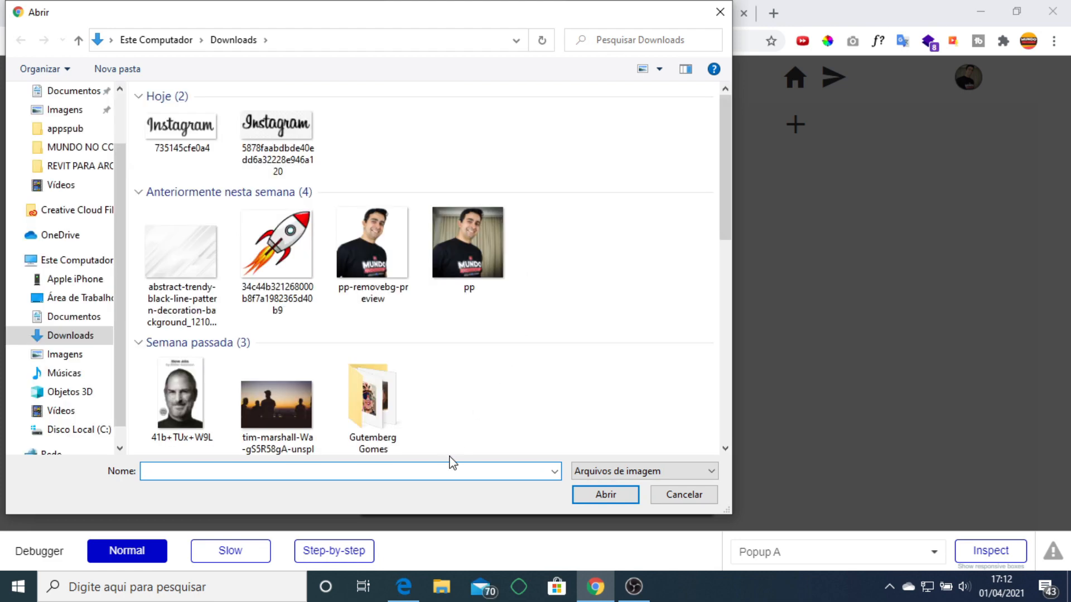
scroll(387, 384, down, 5)
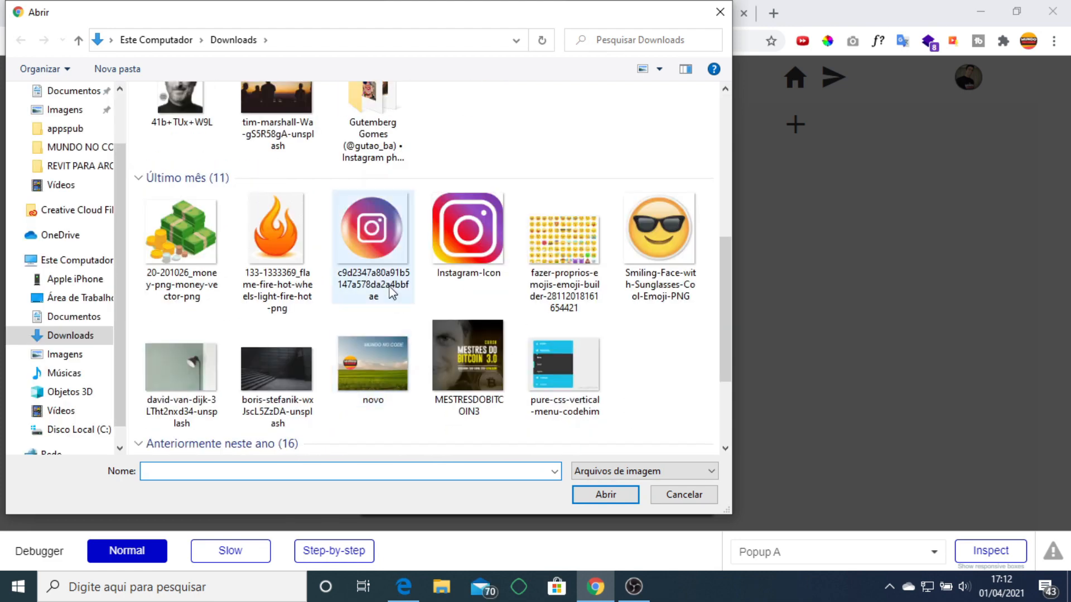
double_click(182, 382)
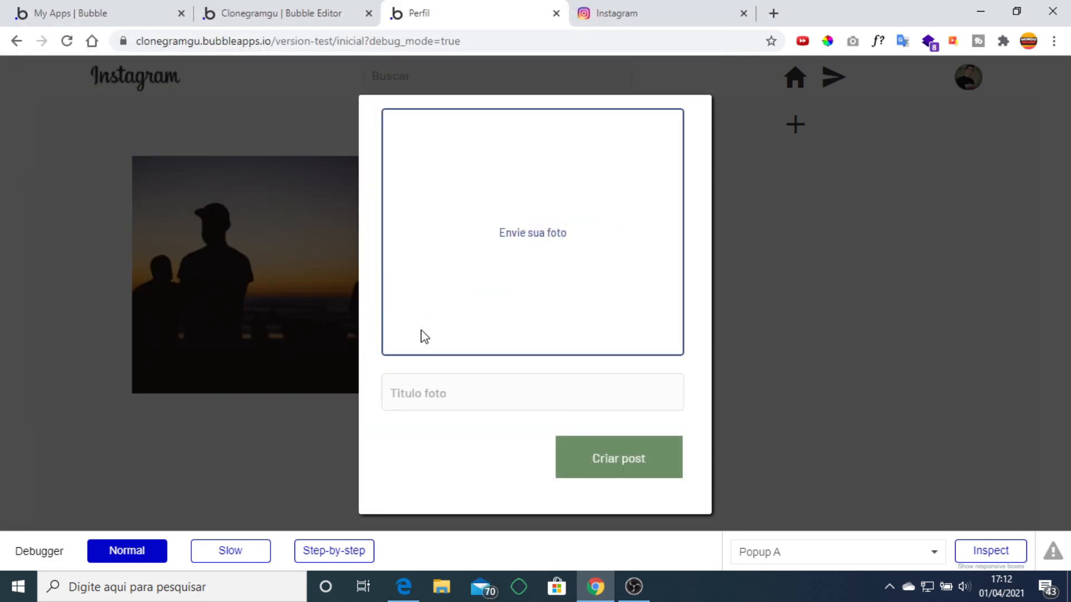
click(492, 393)
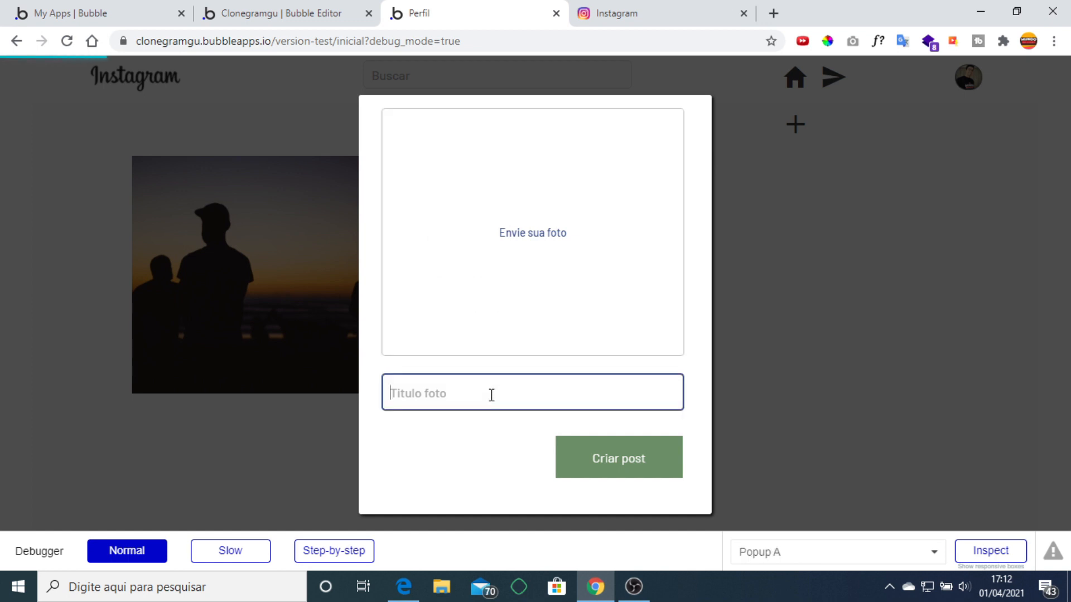
text(Teste 3)
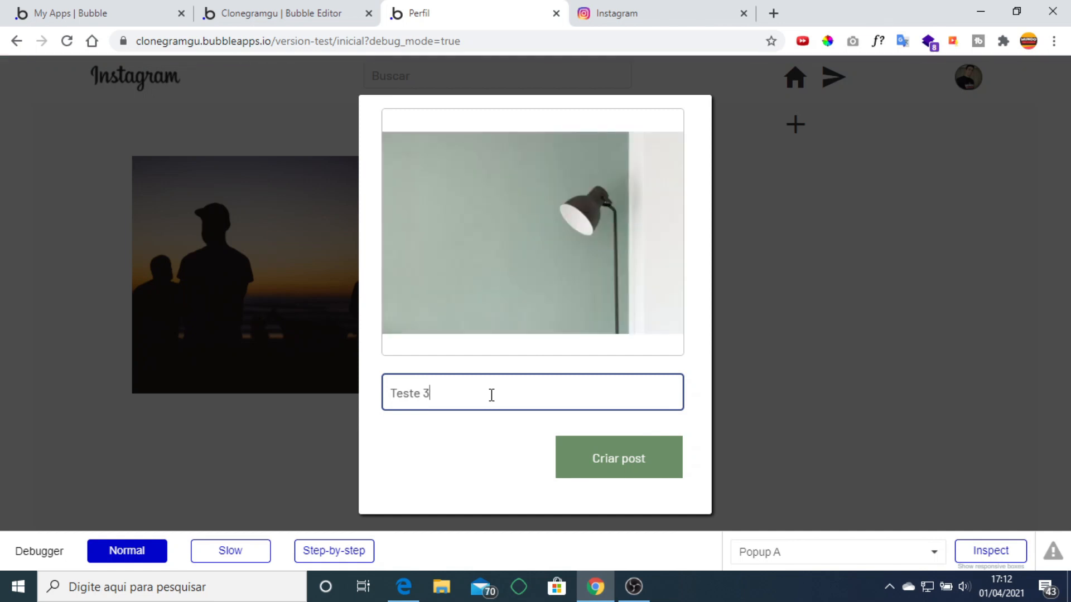
click(597, 459)
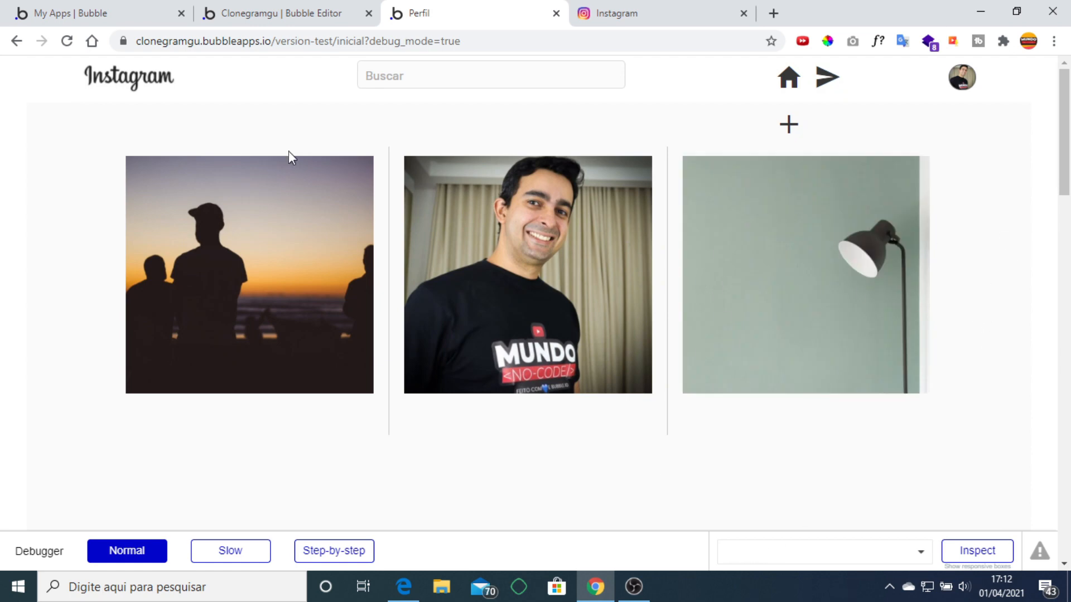
click(252, 11)
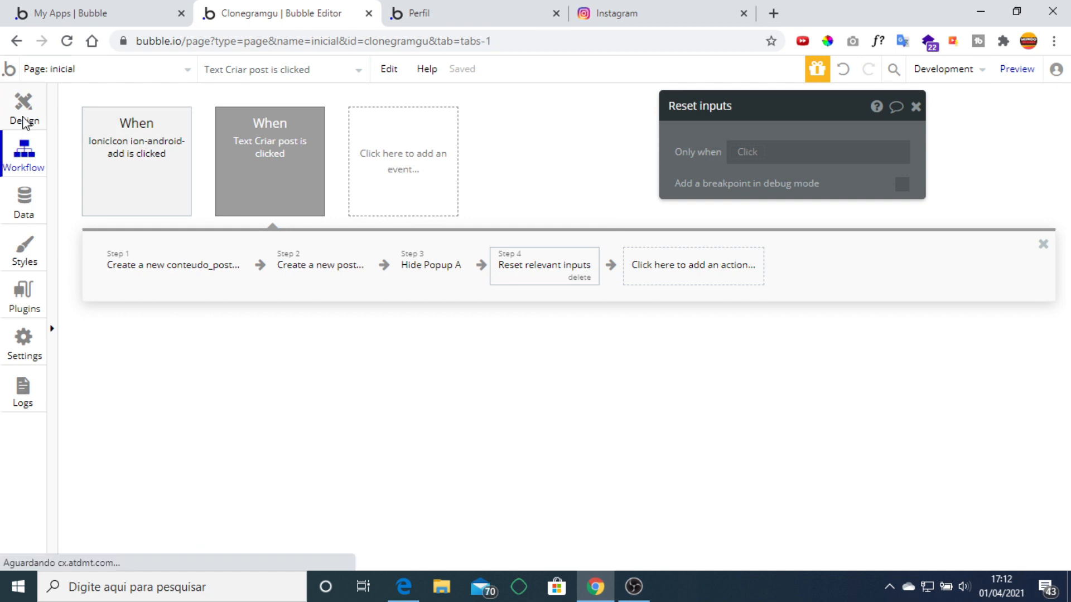
Set the post RepeatingGroup's separator style to None.
click(24, 117)
click(595, 325)
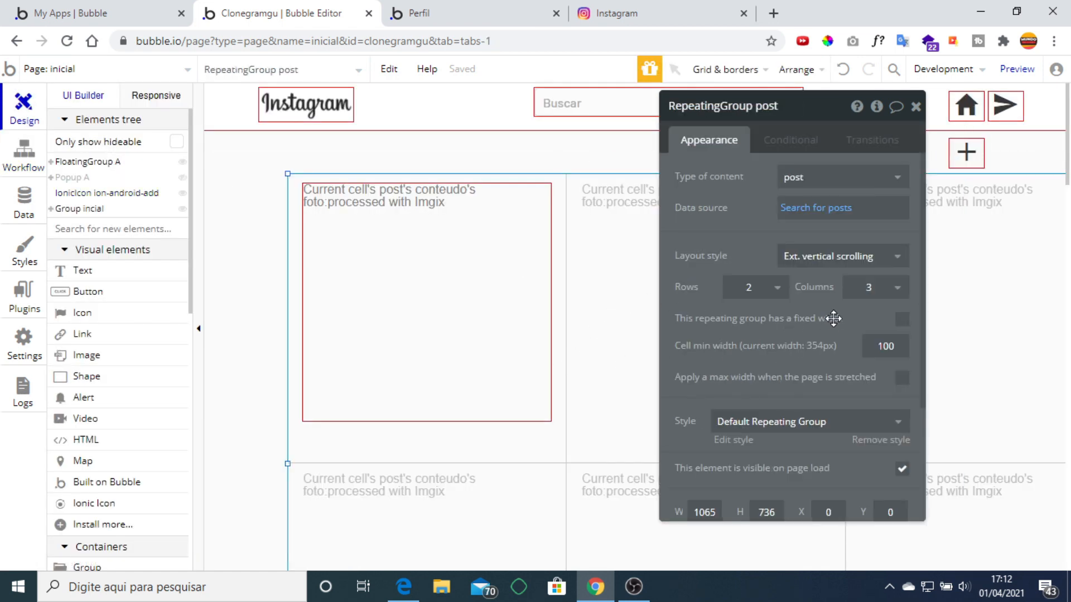
scroll(861, 369, down, 2)
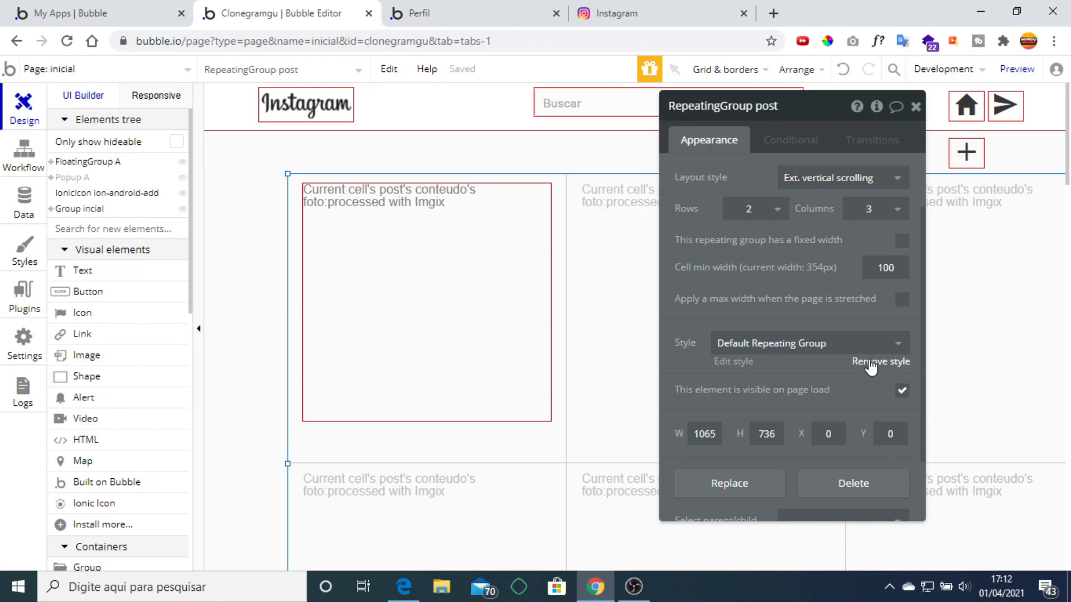
scroll(870, 365, up, 2)
click(764, 240)
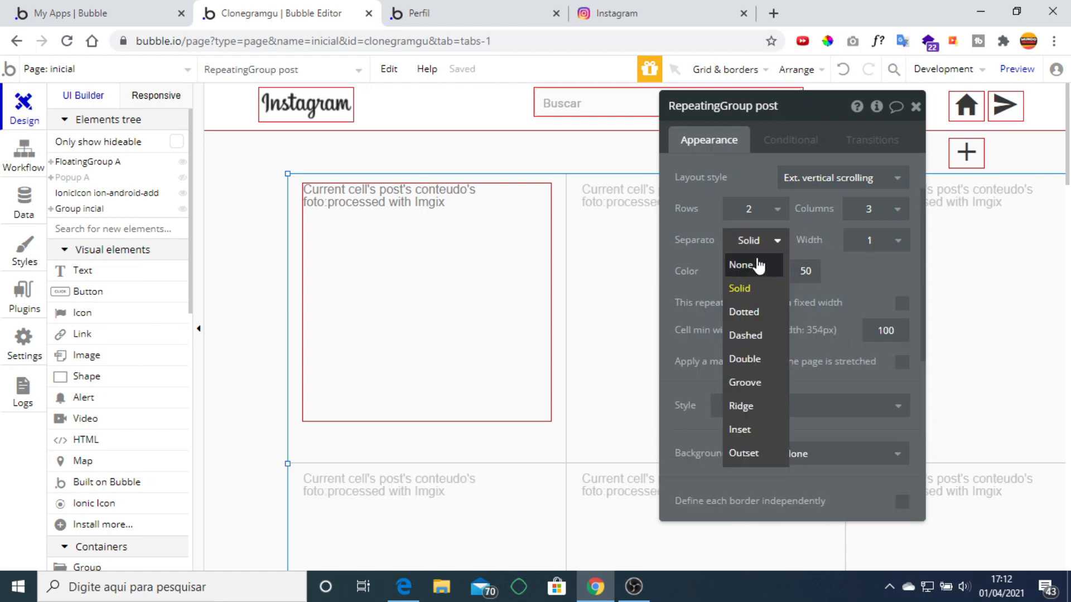
click(742, 265)
Refresh the app preview to apply the change, then switch to the real Instagram site.
click(460, 16)
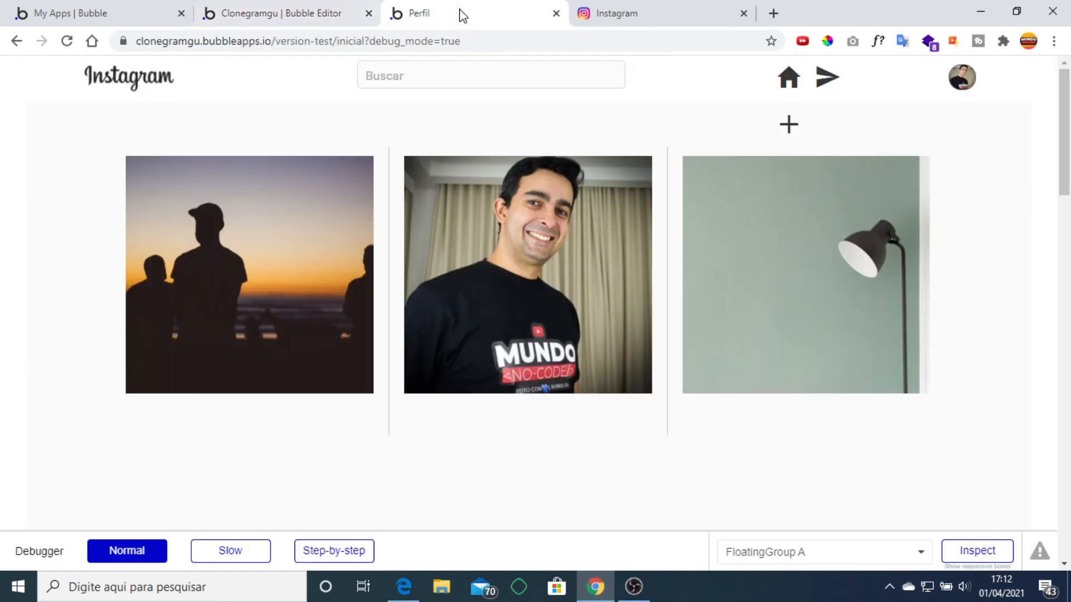
click(490, 88)
click(627, 9)
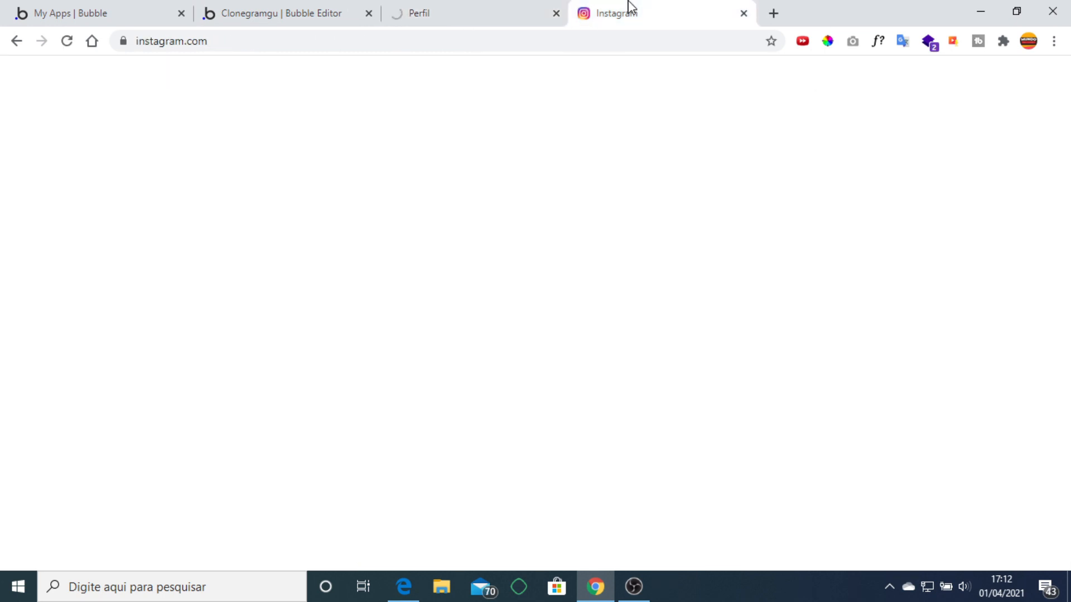
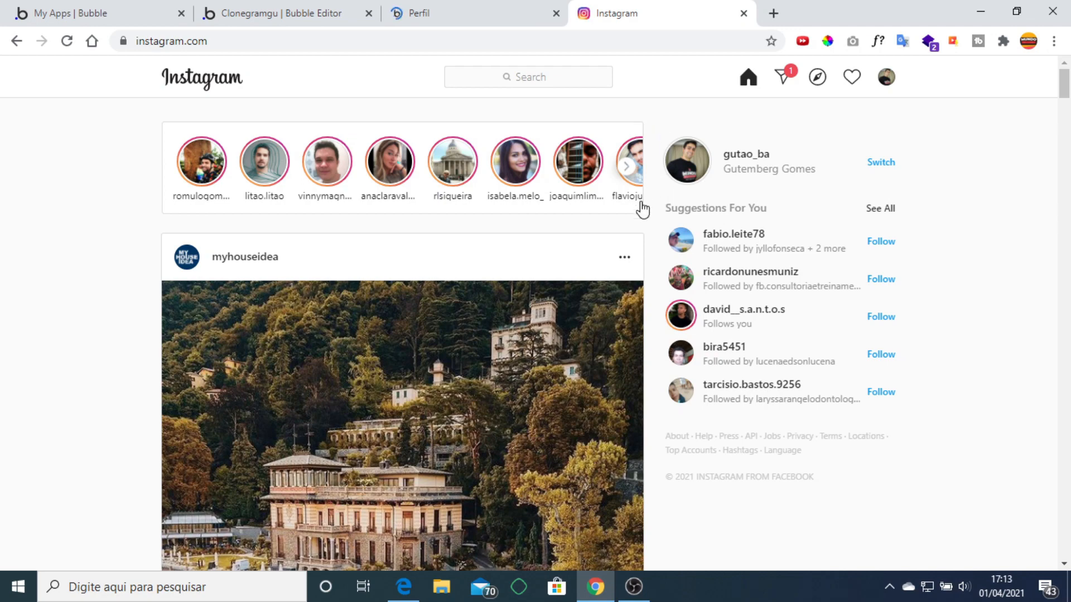
Glance at the running clone's Perfil page, then return to the Clonegramgu editor.
scroll(647, 214, down, 6)
scroll(650, 220, up, 6)
click(502, 15)
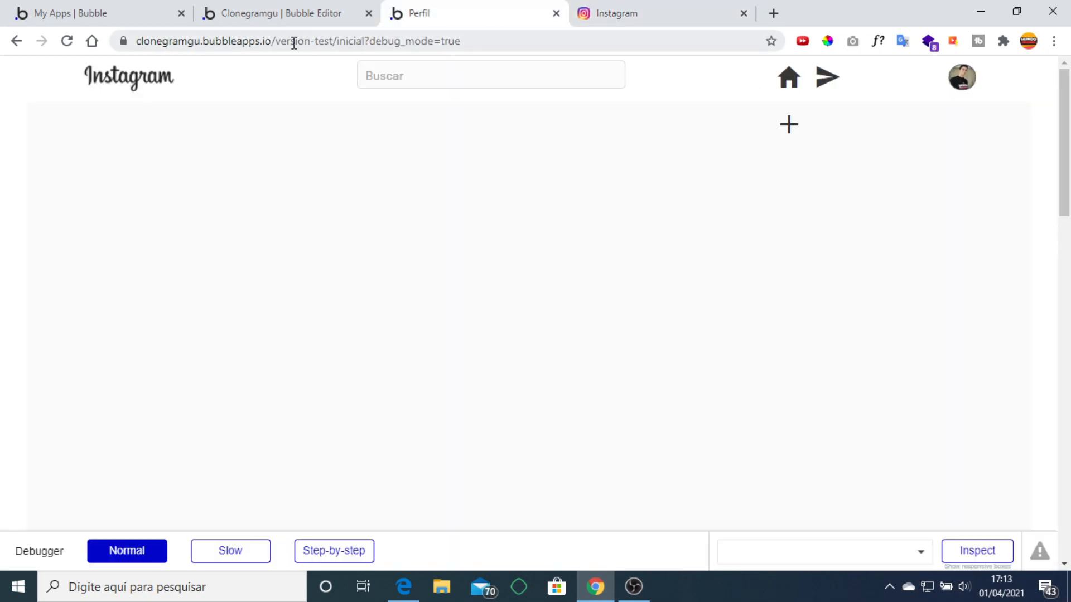
click(301, 13)
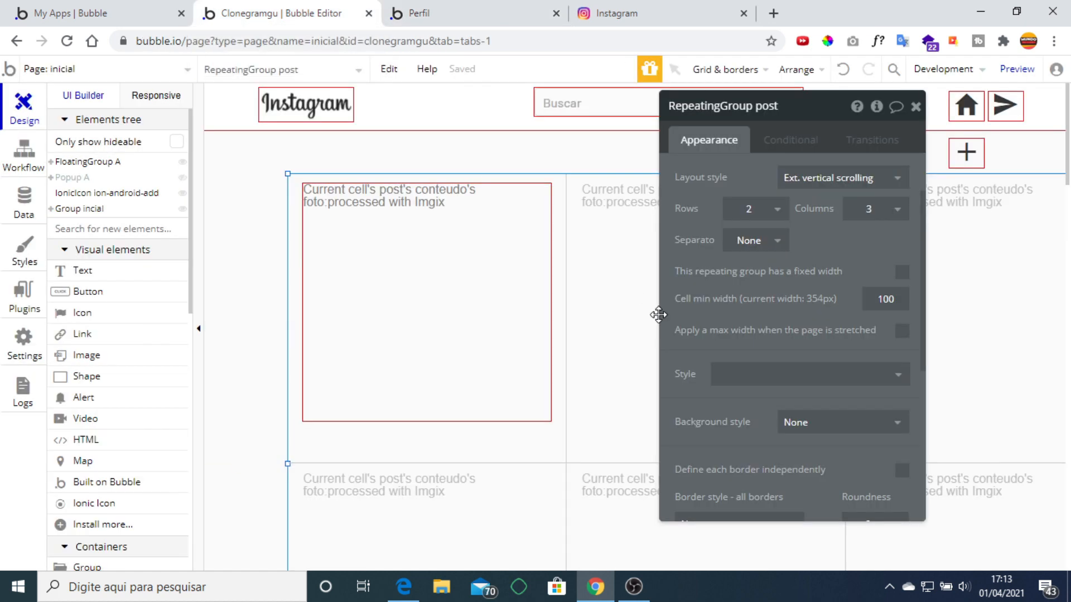
Set the post repeating group to 1 column and narrow it to 735px wide.
scroll(850, 341, up, 2)
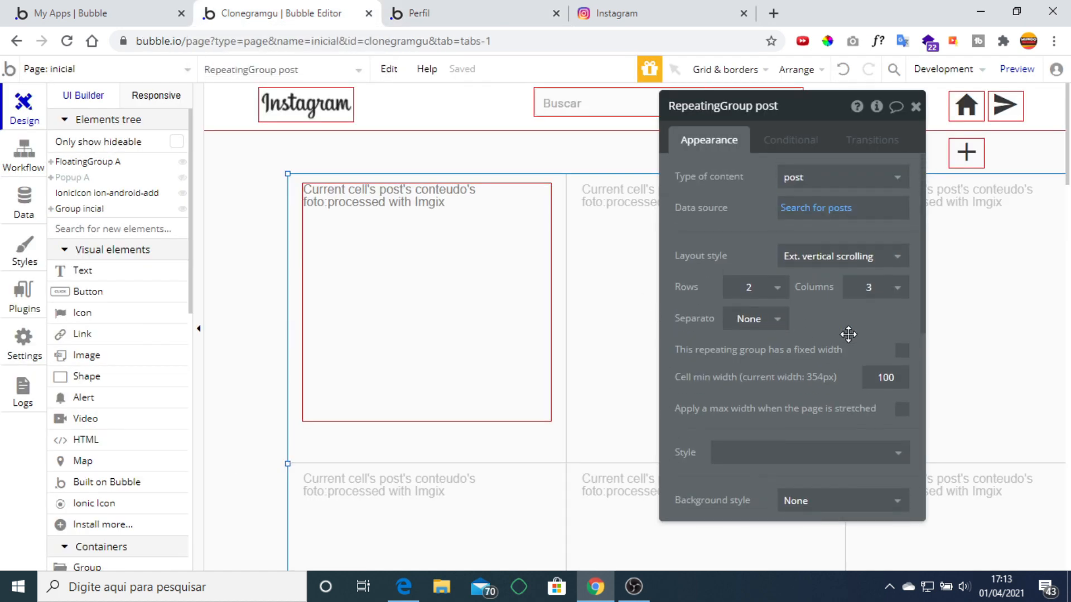
click(759, 289)
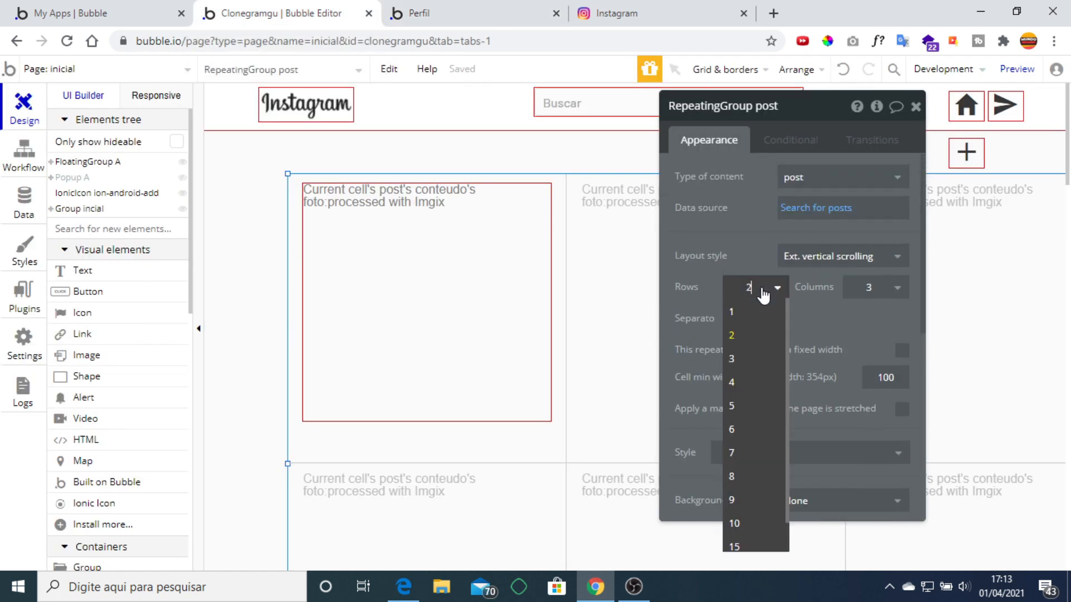
click(871, 288)
click(860, 313)
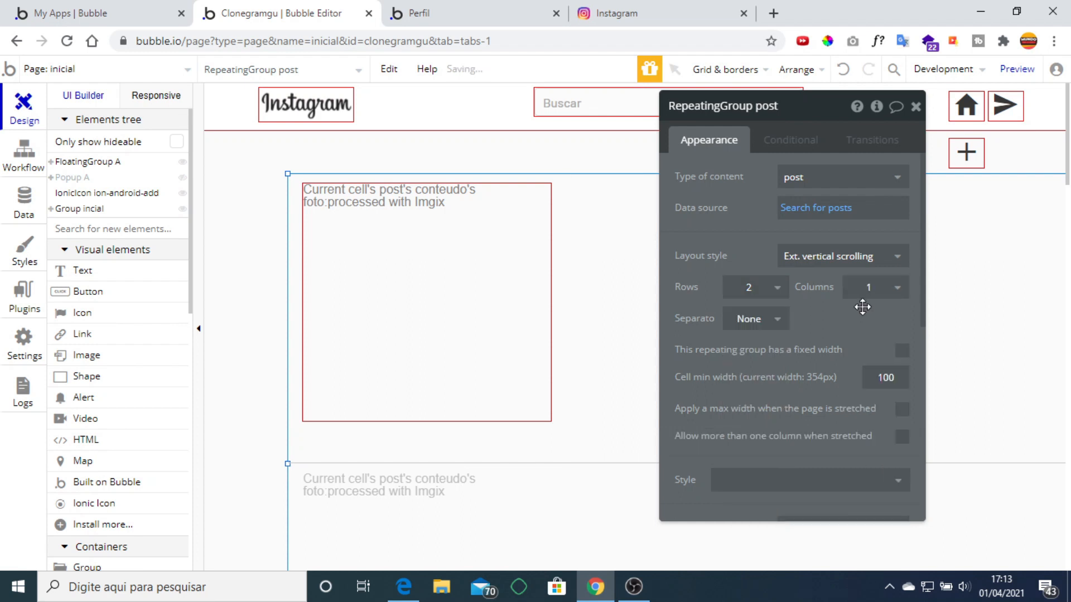
drag(768, 253, 957, 565)
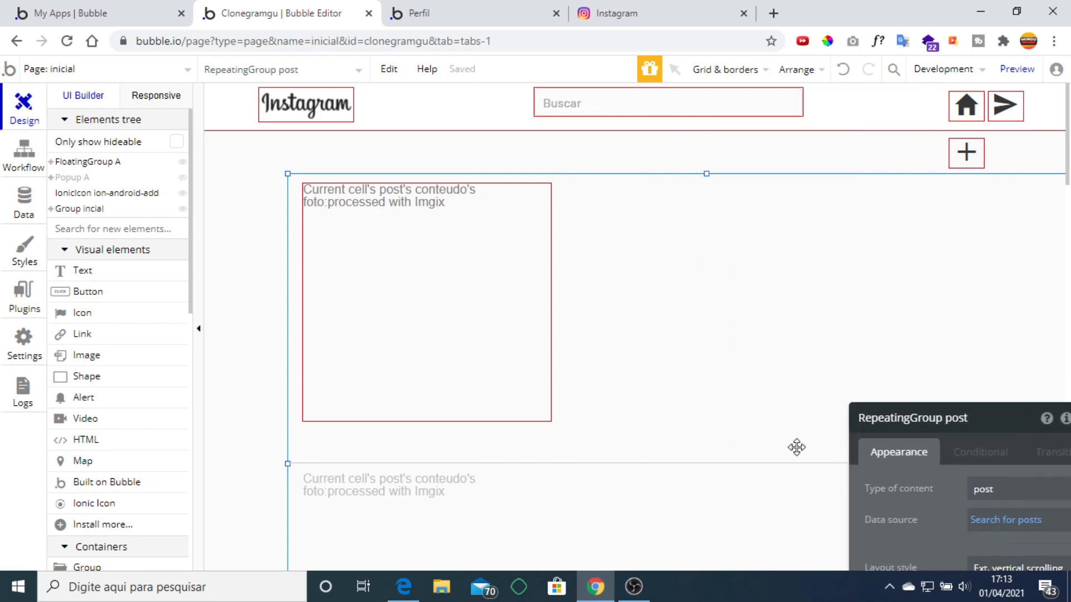
key(ctrl+minus)
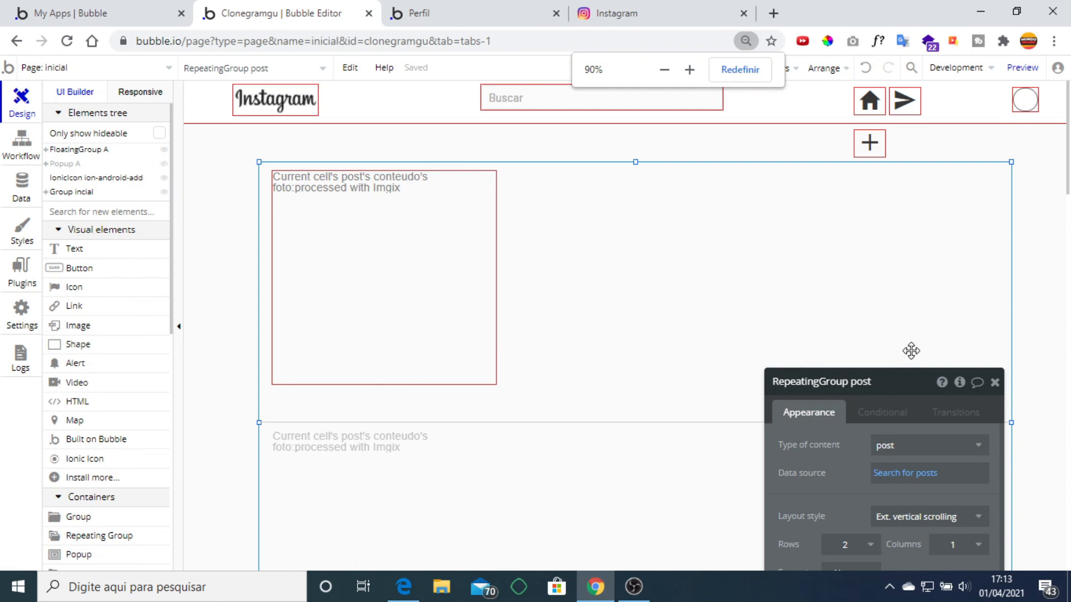
drag(1006, 424, 723, 413)
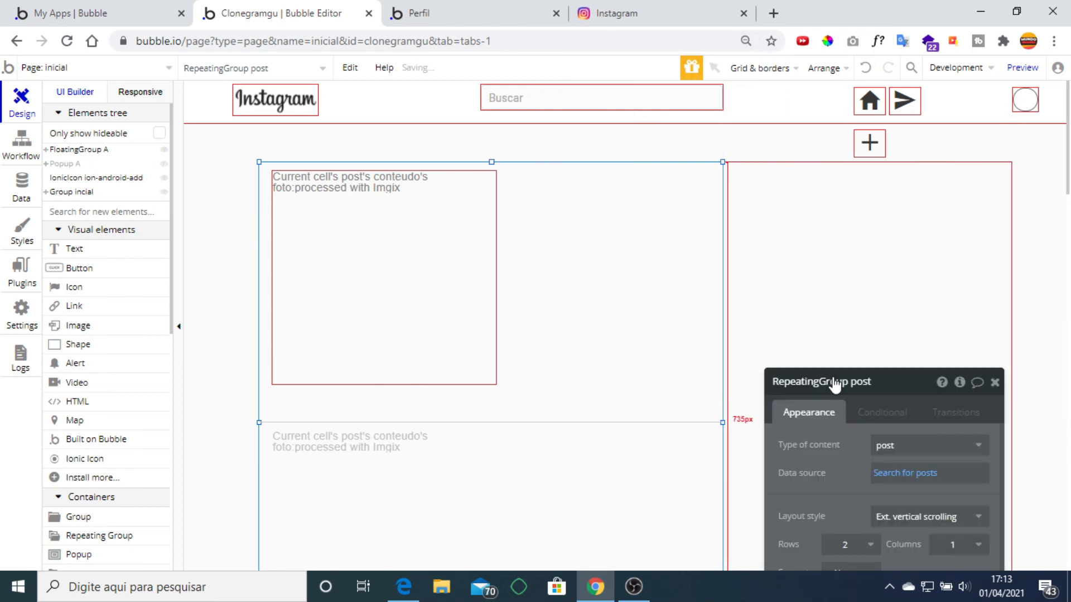
click(893, 309)
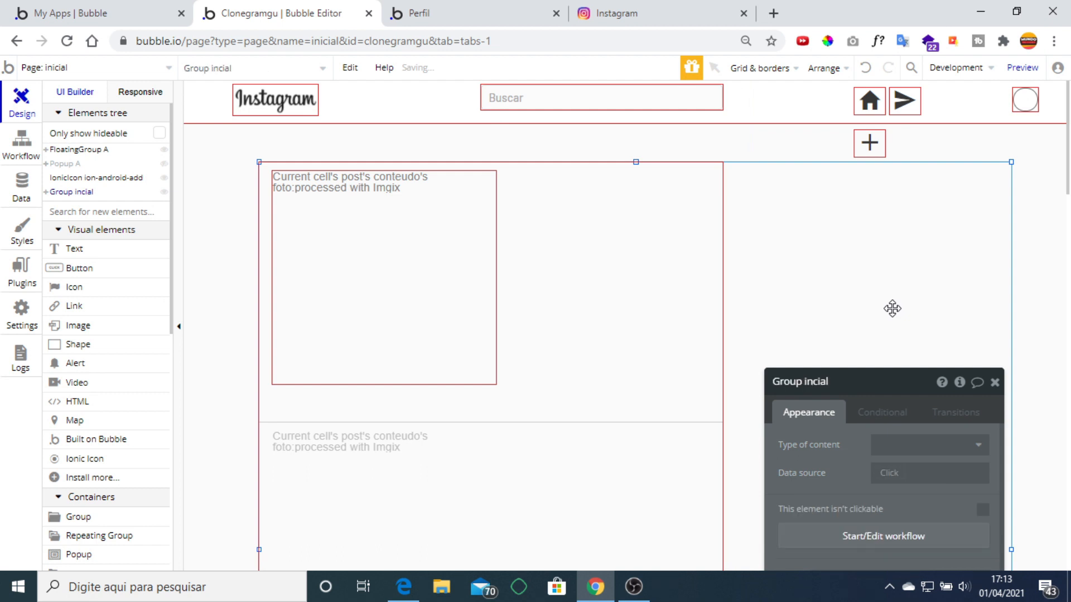
click(994, 381)
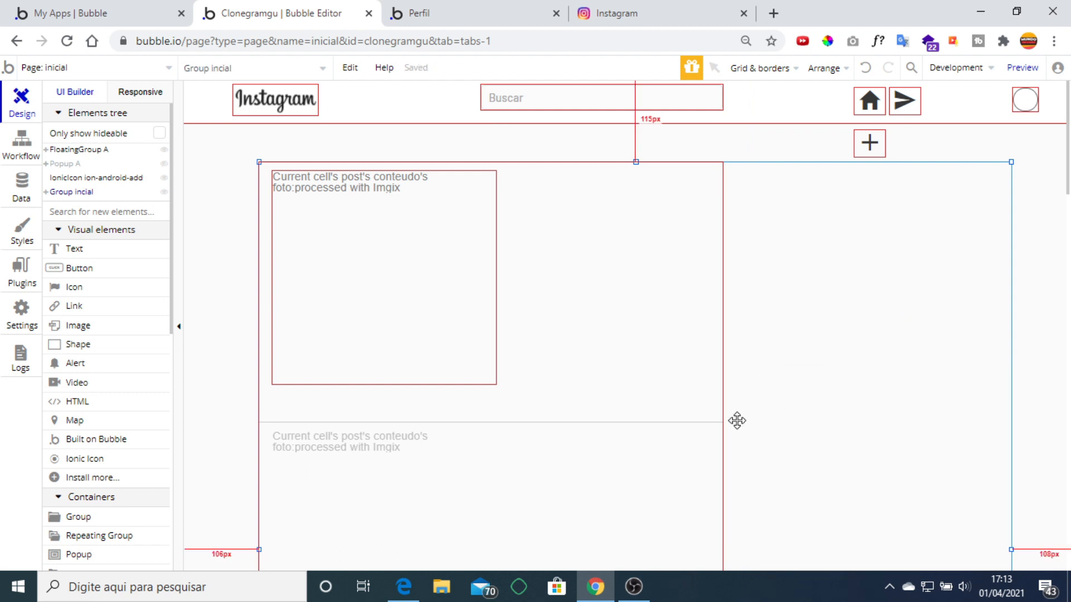
Reduce the post repeating group to a single row of posts.
scroll(623, 273, down, 1)
scroll(623, 273, down, 5)
scroll(623, 274, up, 6)
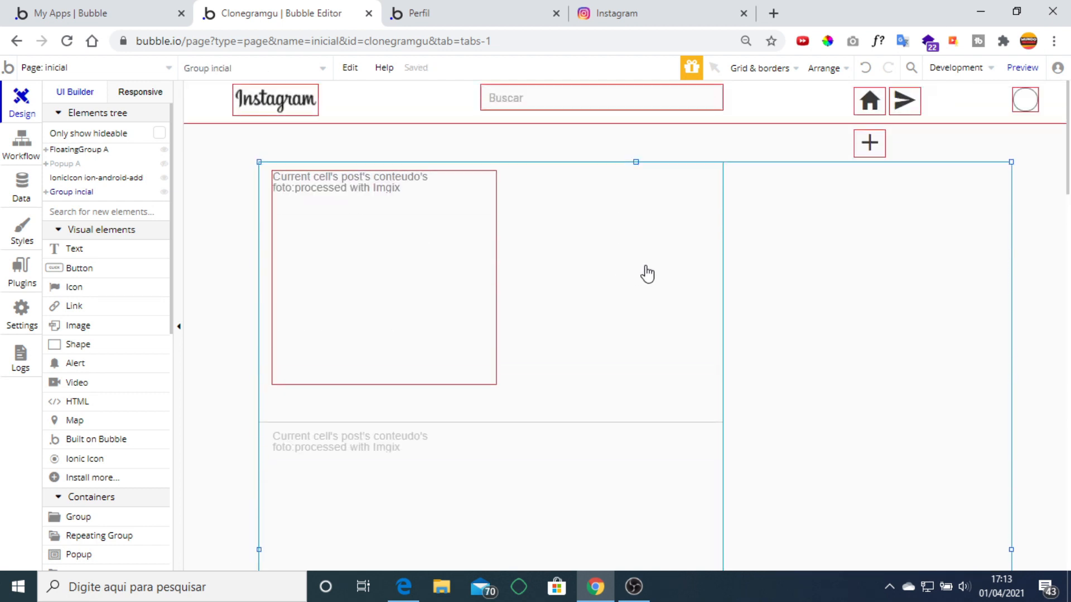
click(530, 355)
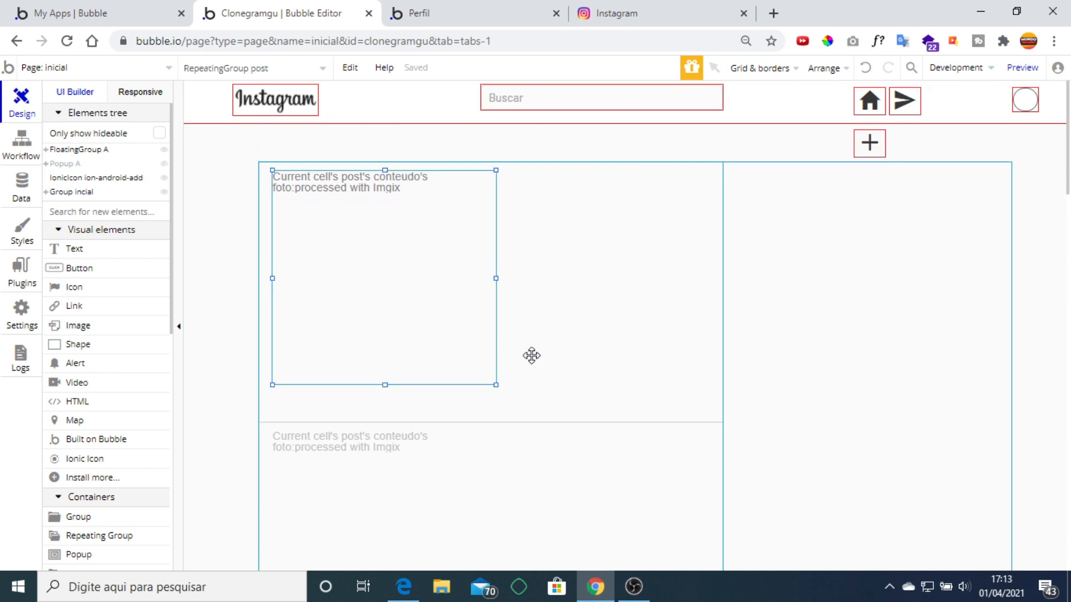
double_click(604, 355)
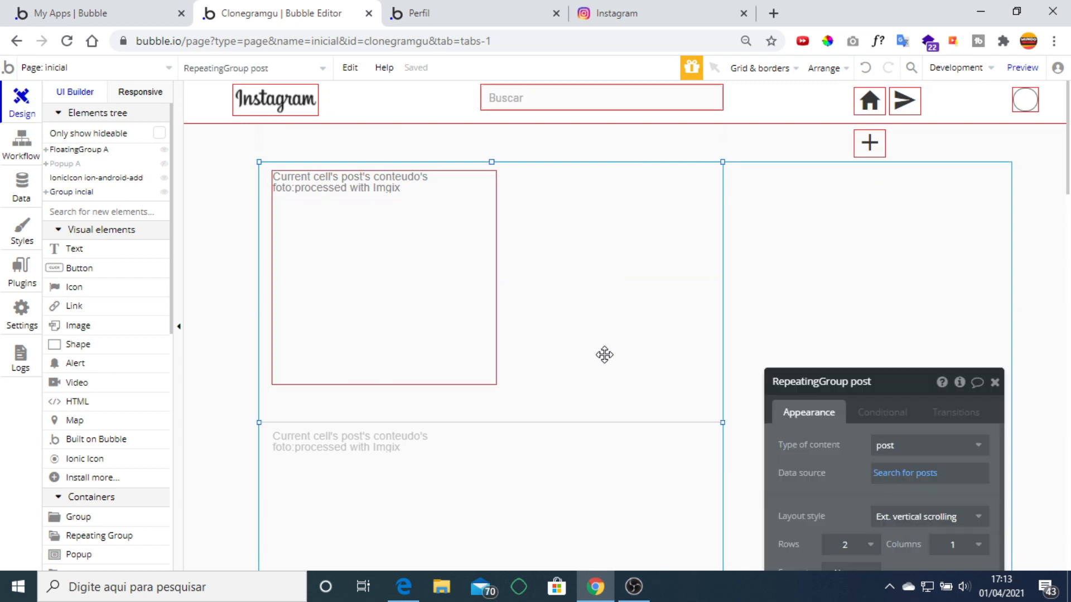
click(842, 325)
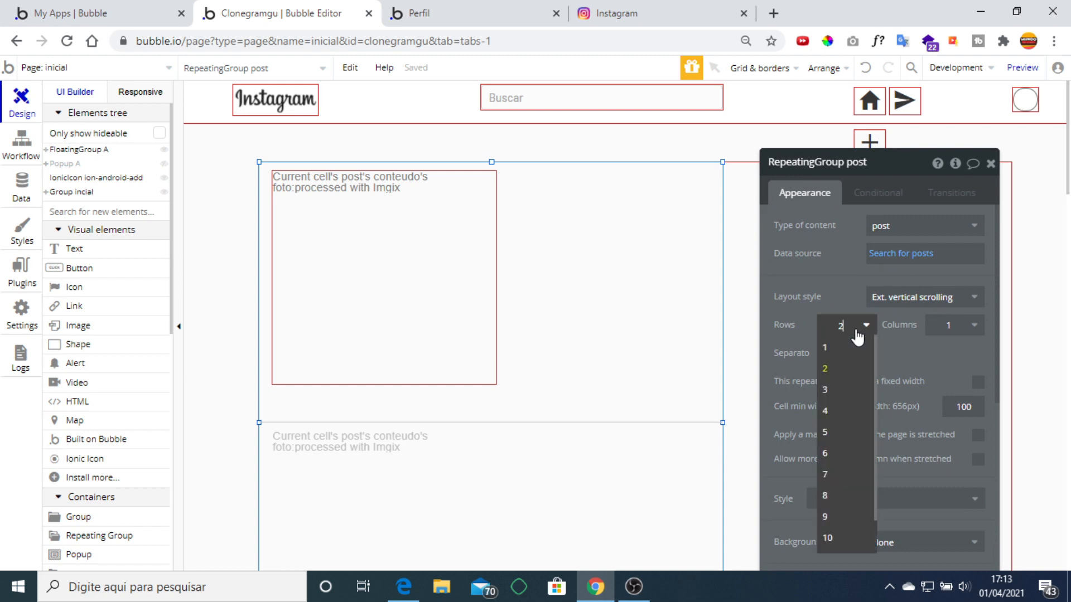
click(845, 348)
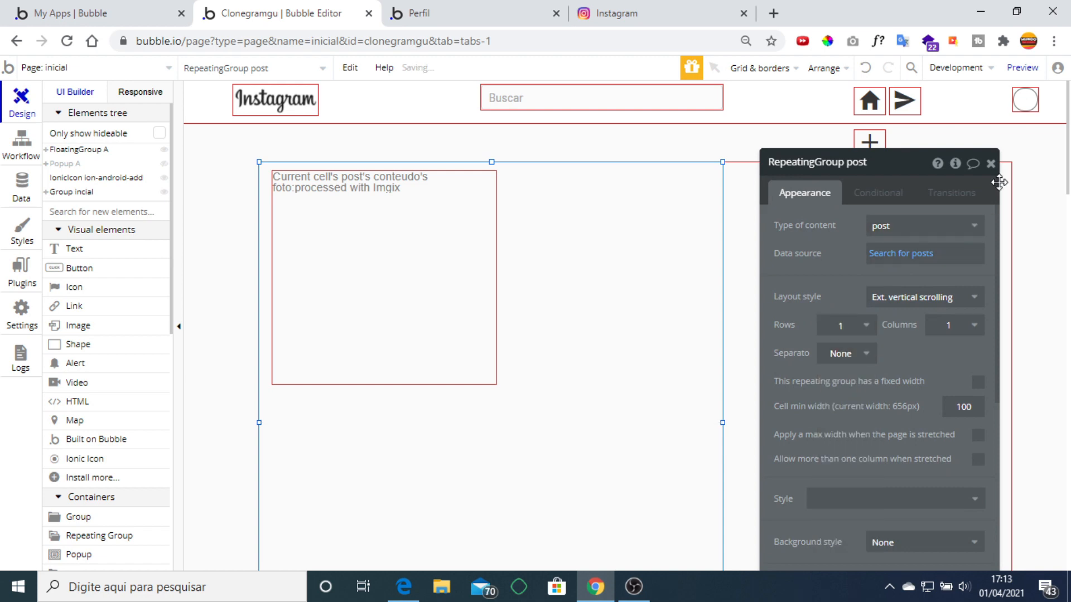
click(991, 163)
scroll(585, 273, down, 2)
click(465, 286)
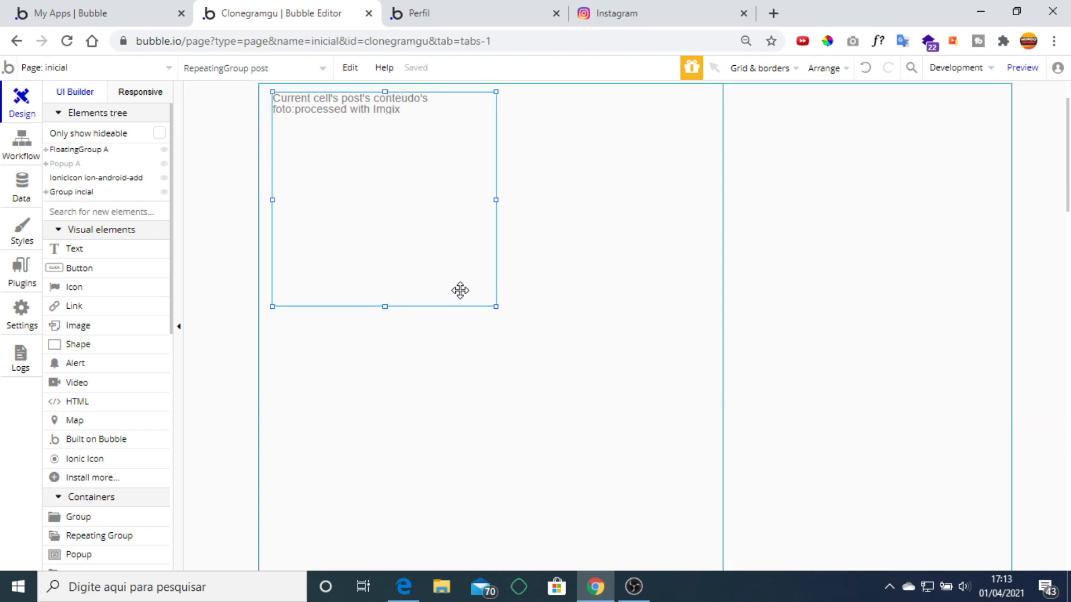
Enlarge the post photo to about 620 by 618 px and nudge it down in the cell.
drag(495, 306, 711, 529)
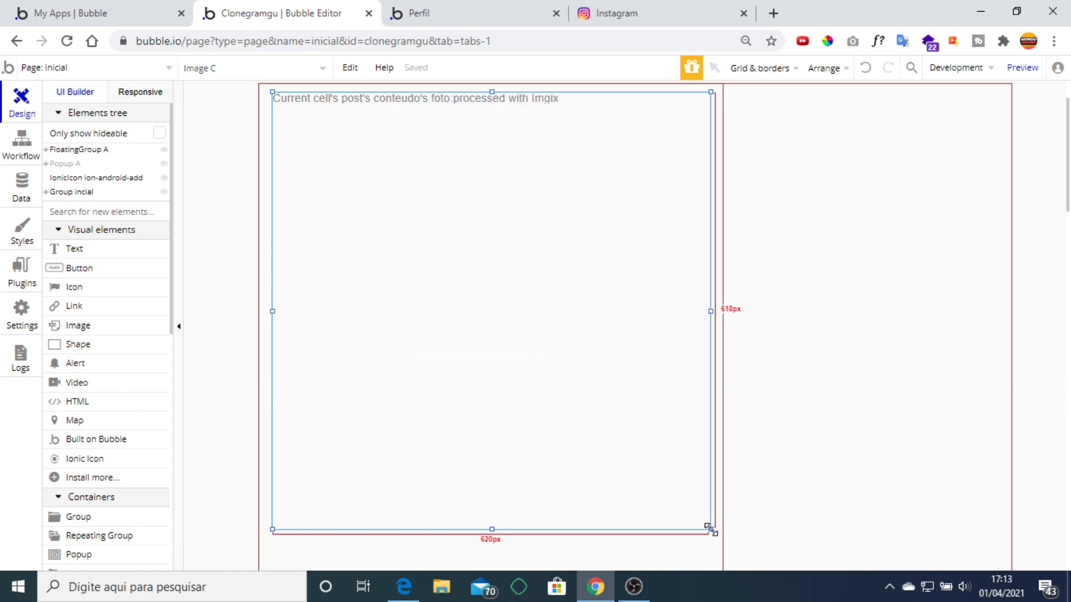
right_click(461, 284)
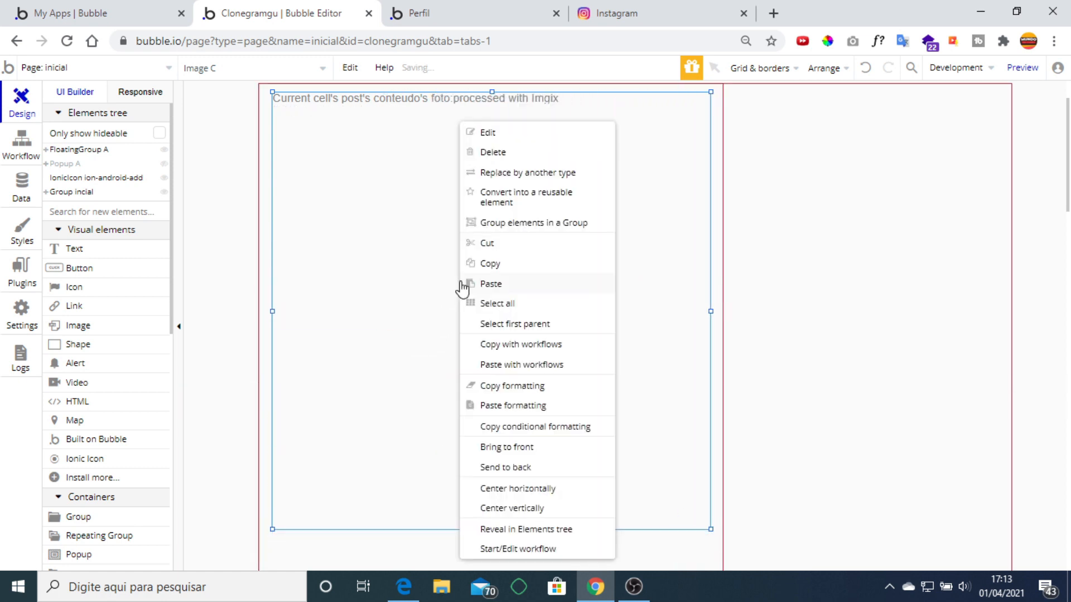
click(403, 281)
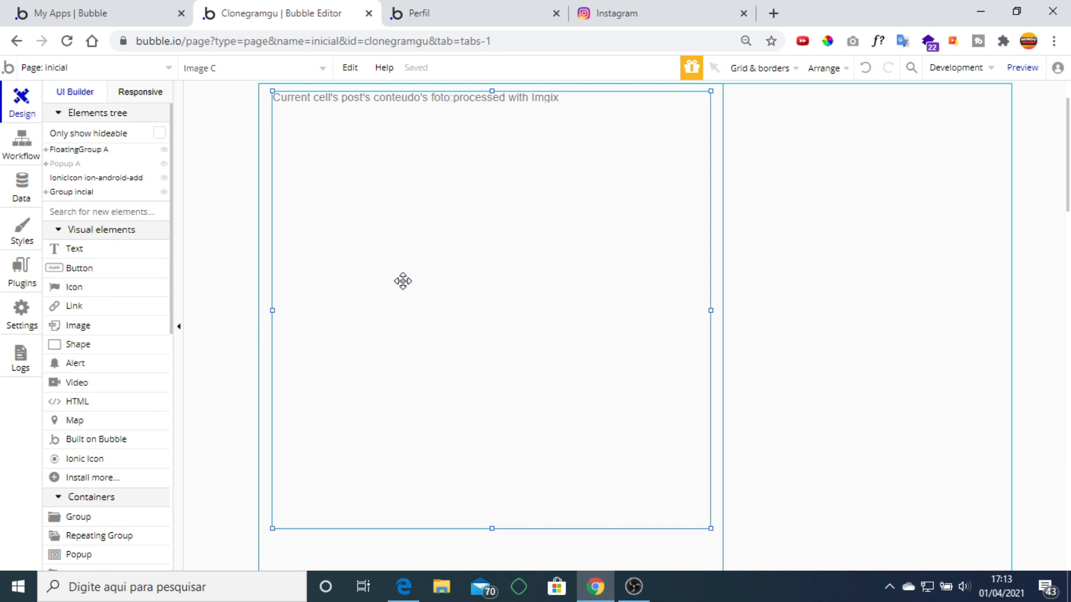
key(Down)
key(Down)
key(Down)
key(Down)
key(Down)
key(Down)
key(Down)
key(Down)
key(Down)
key(Down)
key(Down)
key(Down)
key(Down)
key(Down)
key(Down)
key(Down)
key(Down)
key(Down)
key(Down)
key(Down)
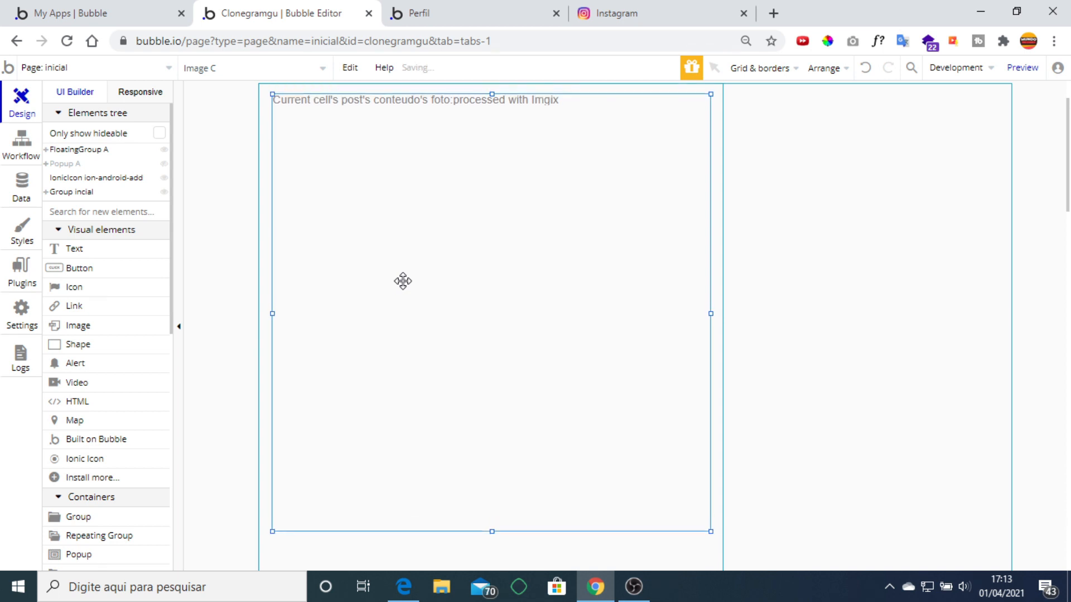
key(Down)
key(Down)
key(Down)
key(Down)
key(Down)
key(Down)
key(Down)
key(Down)
key(Down)
key(Down)
key(Down)
key(Down)
key(Down)
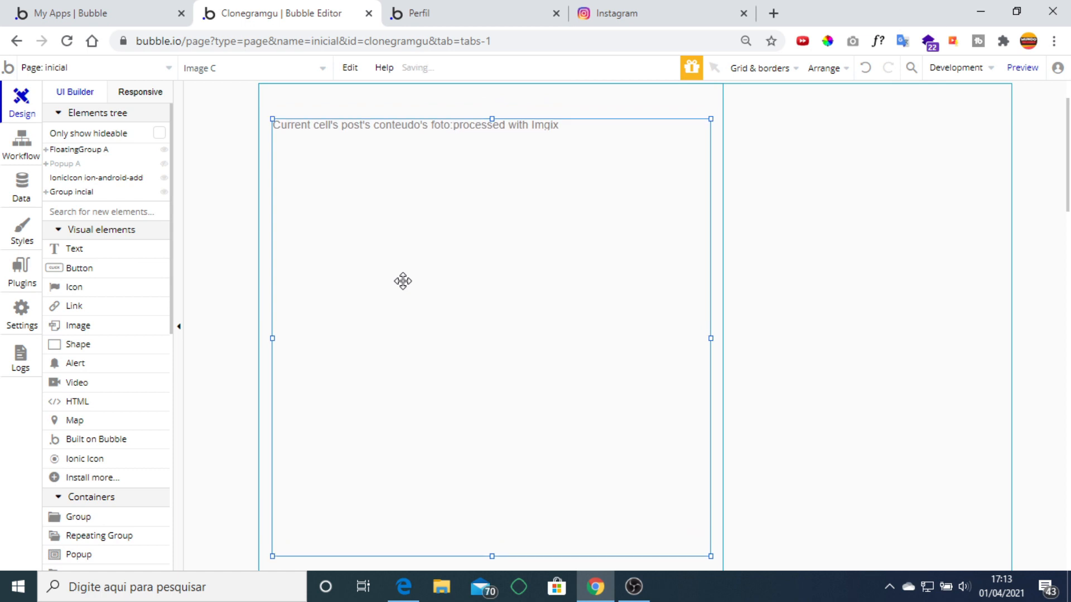
scroll(633, 217, down, 3)
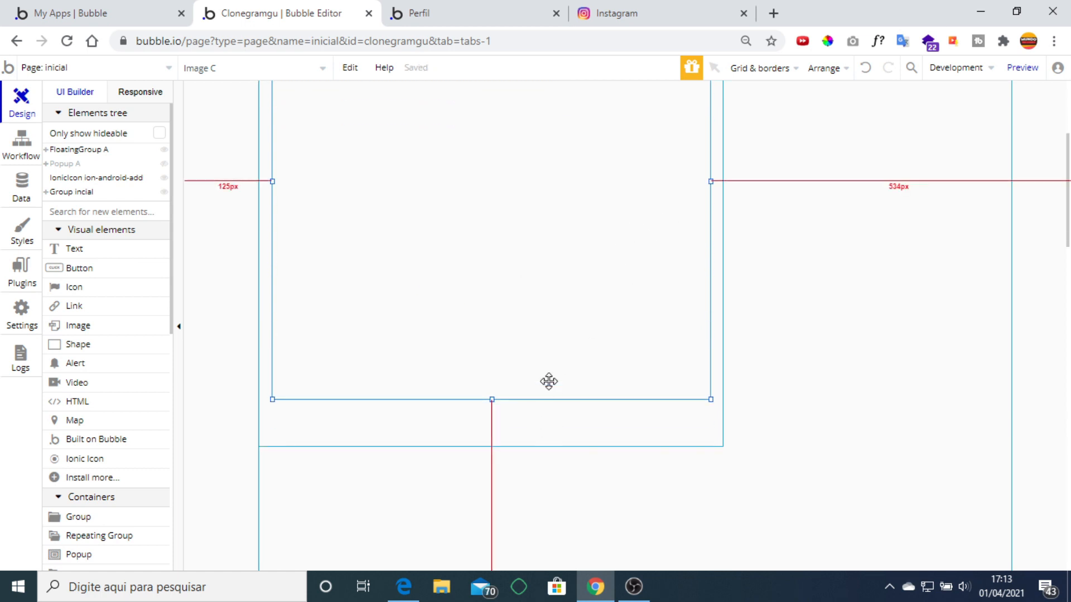
scroll(549, 381, up, 3)
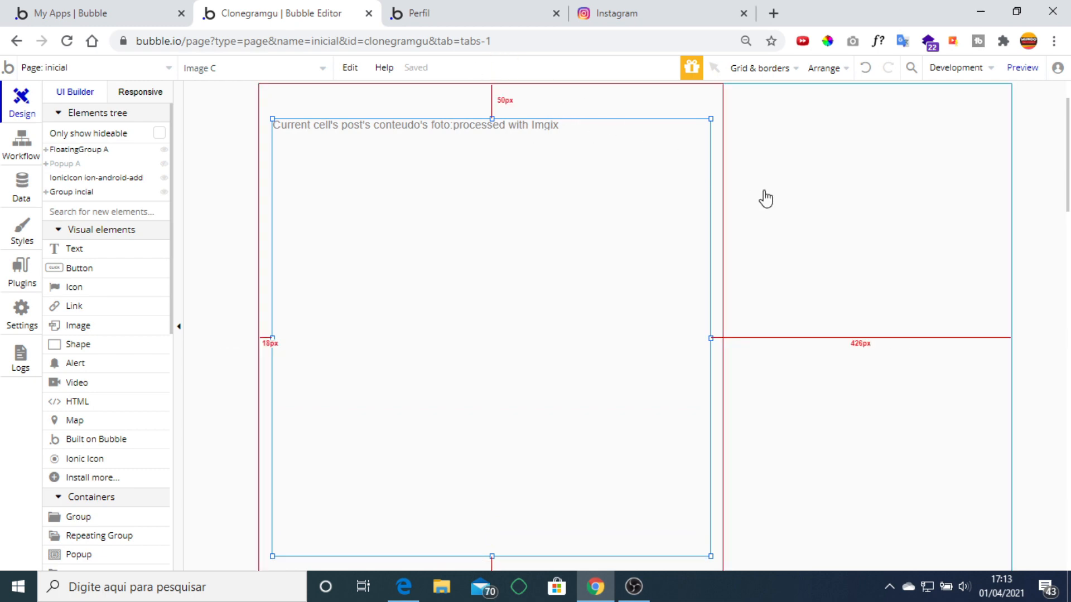
Centre the photo horizontally in the cell and compare with the real Instagram post.
right_click(513, 271)
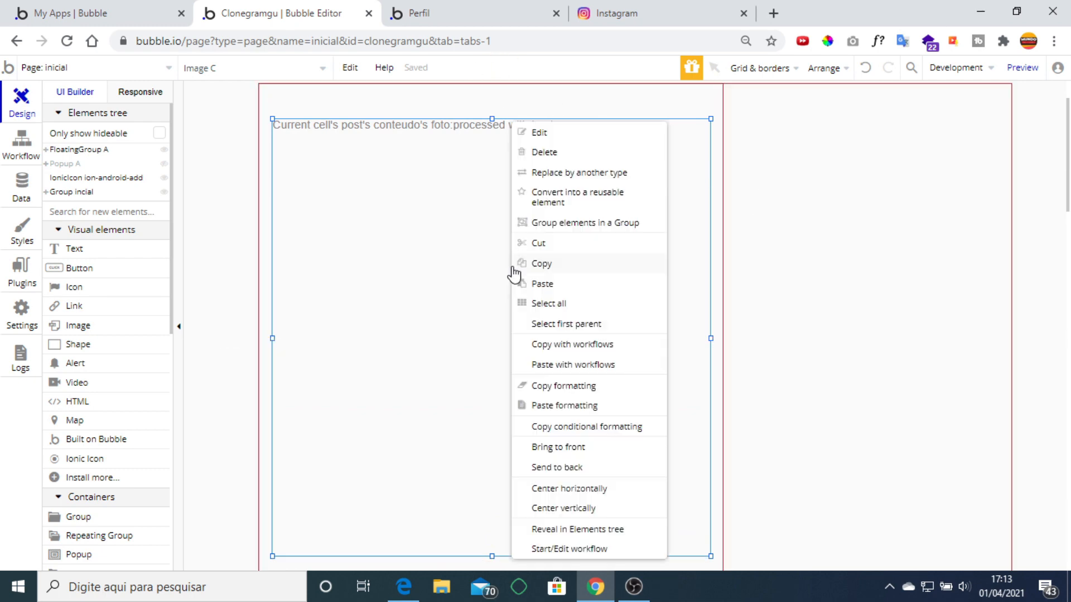
click(607, 487)
click(614, 15)
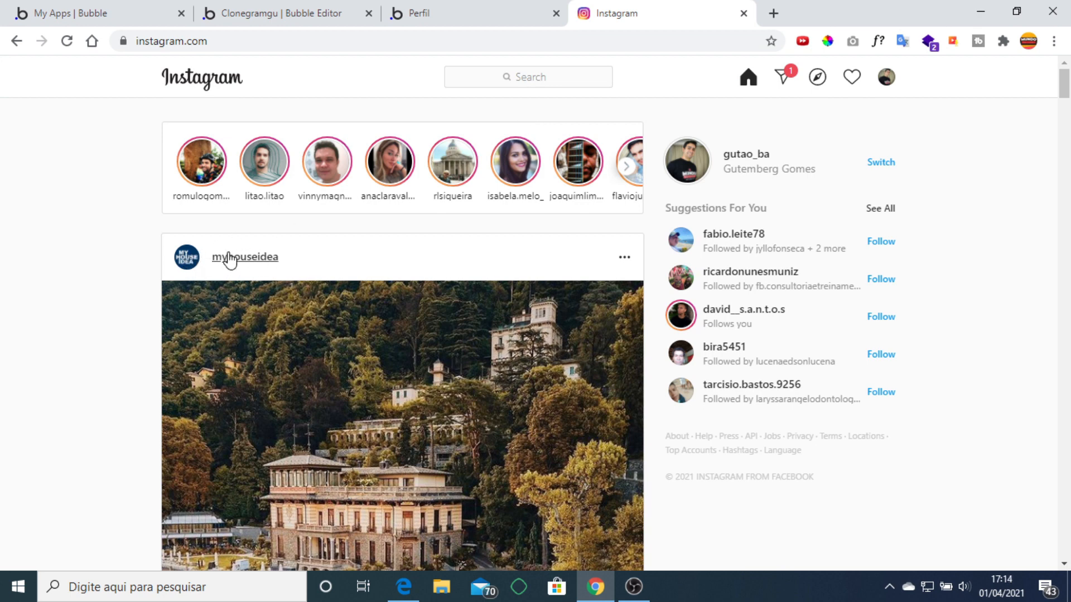
click(296, 8)
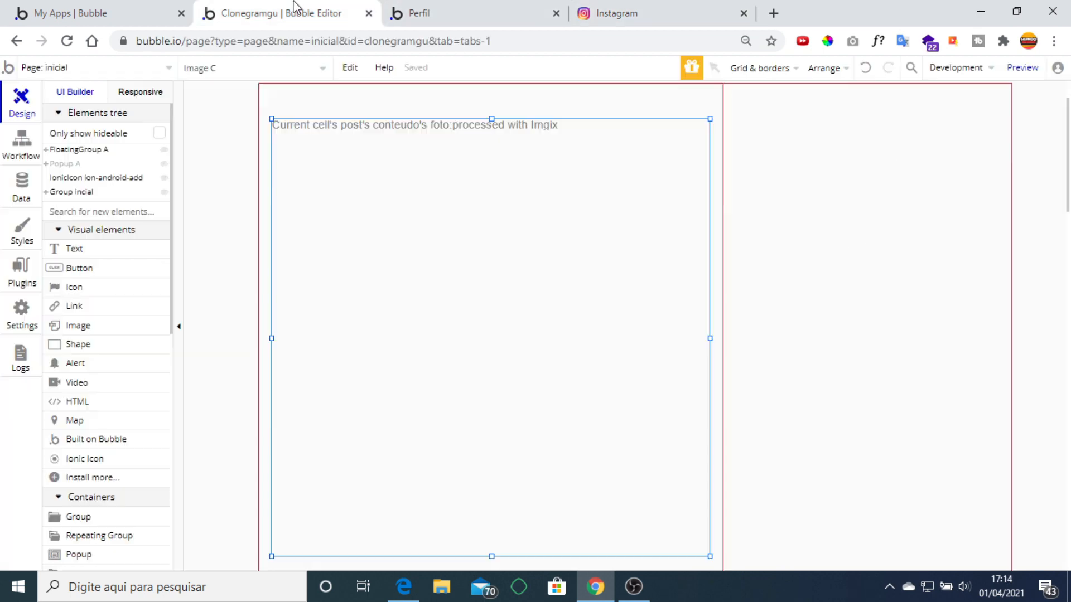
Paste the round profile circle into the post cell, nudged to about 32 px from the top-left.
scroll(390, 162, up, 2)
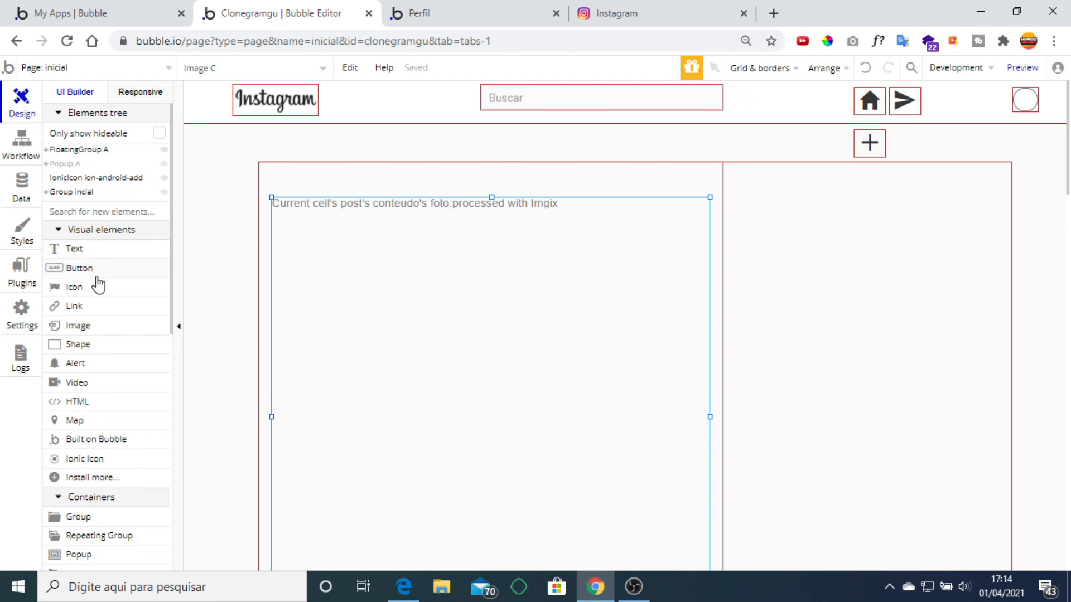
click(1024, 102)
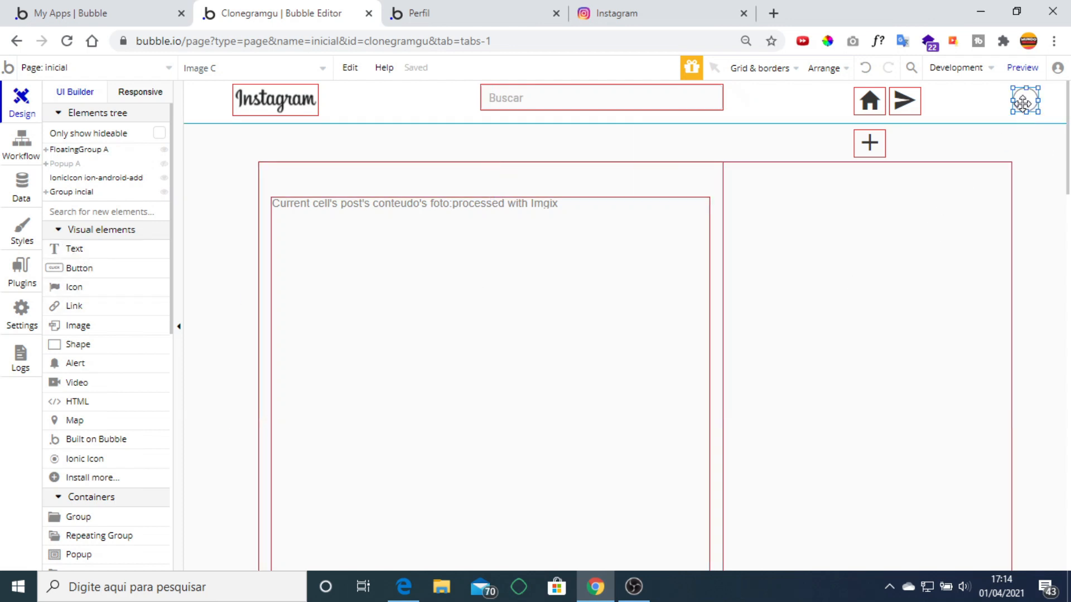
click(341, 187)
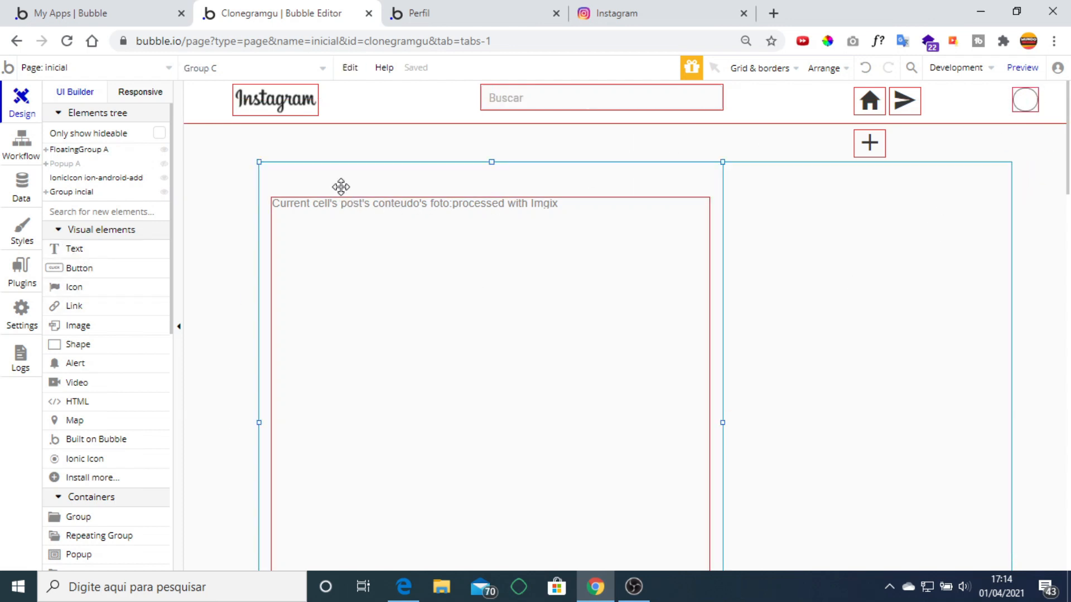
key(ctrl+v)
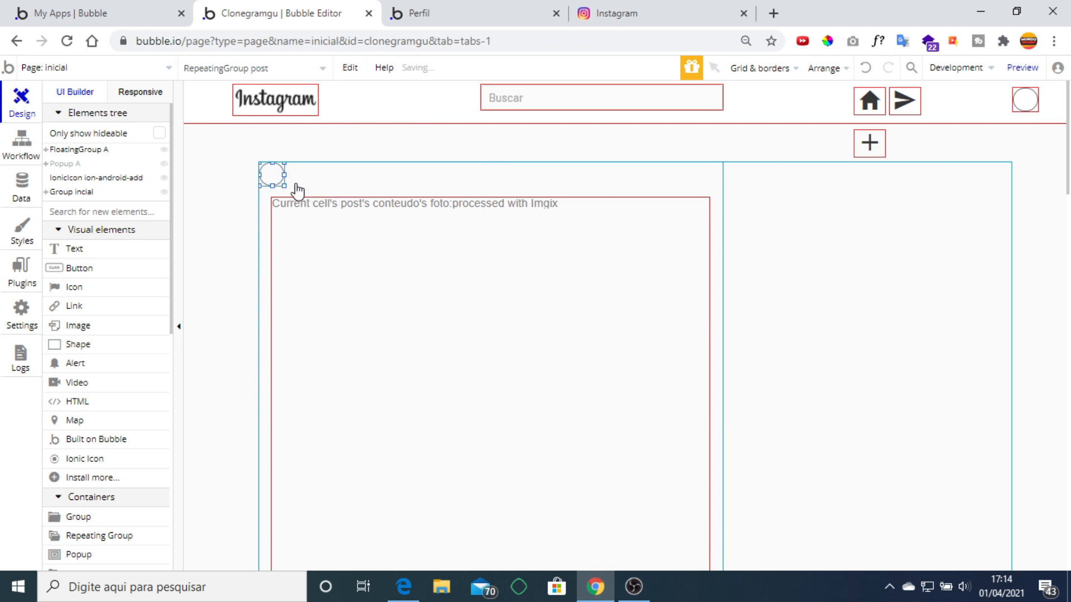
key(Right)
key(Right)
key(Right)
key(Right)
key(Right)
key(Right)
key(Right)
key(Right)
key(Right)
key(Right)
key(Right)
key(Right)
key(Right)
key(Right)
key(Right)
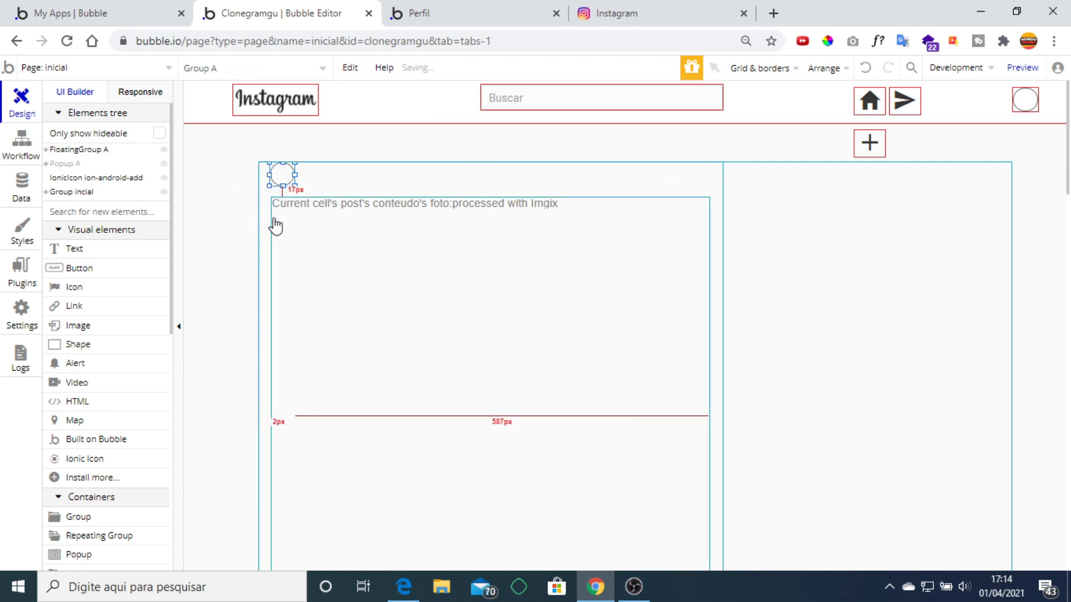
click(289, 232)
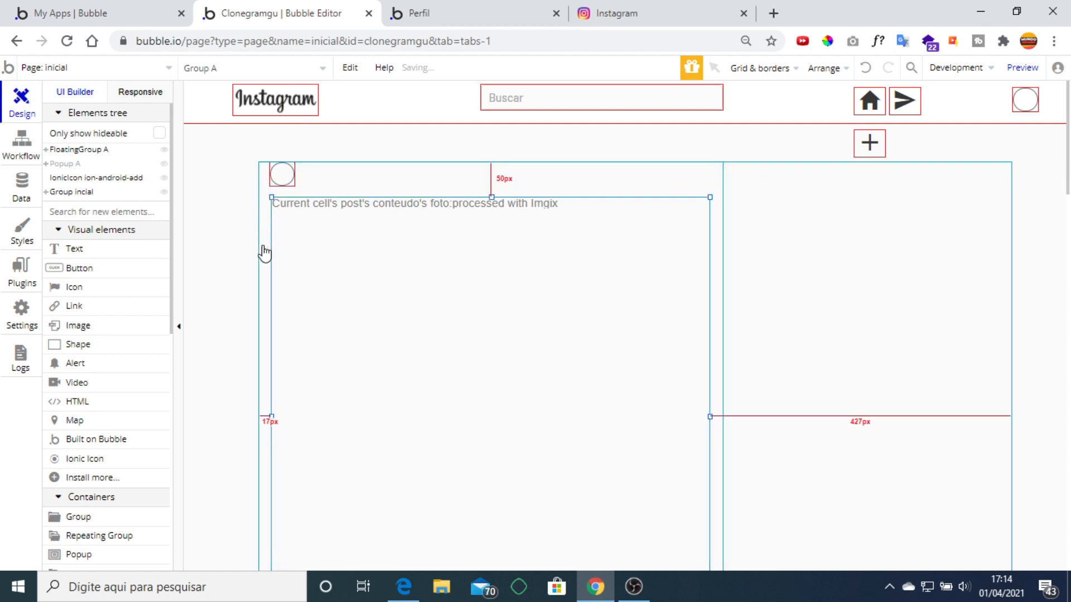
click(288, 176)
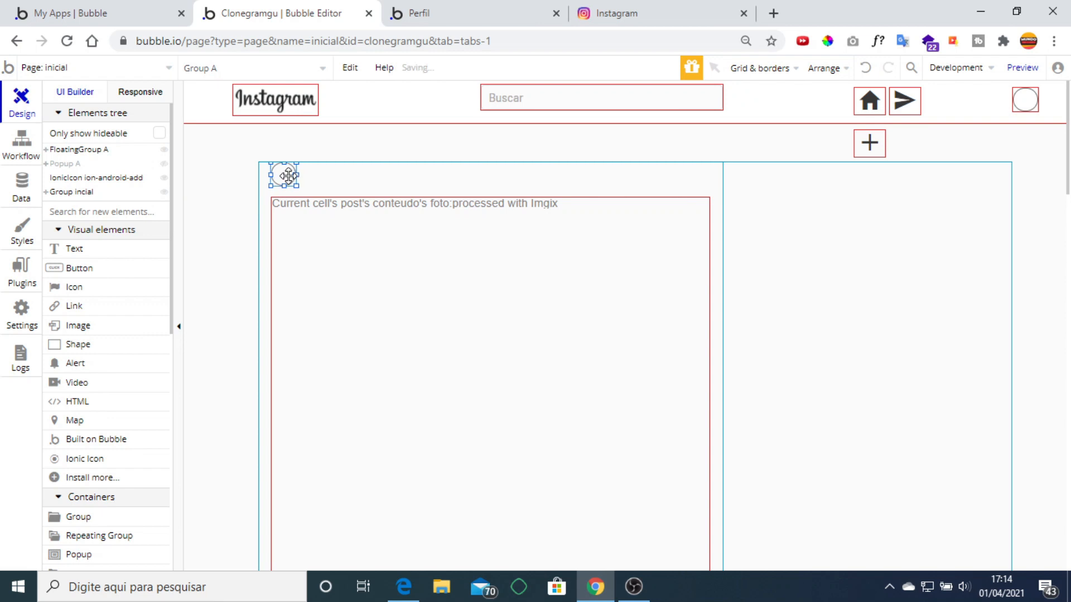
key(Down)
double_click(289, 176)
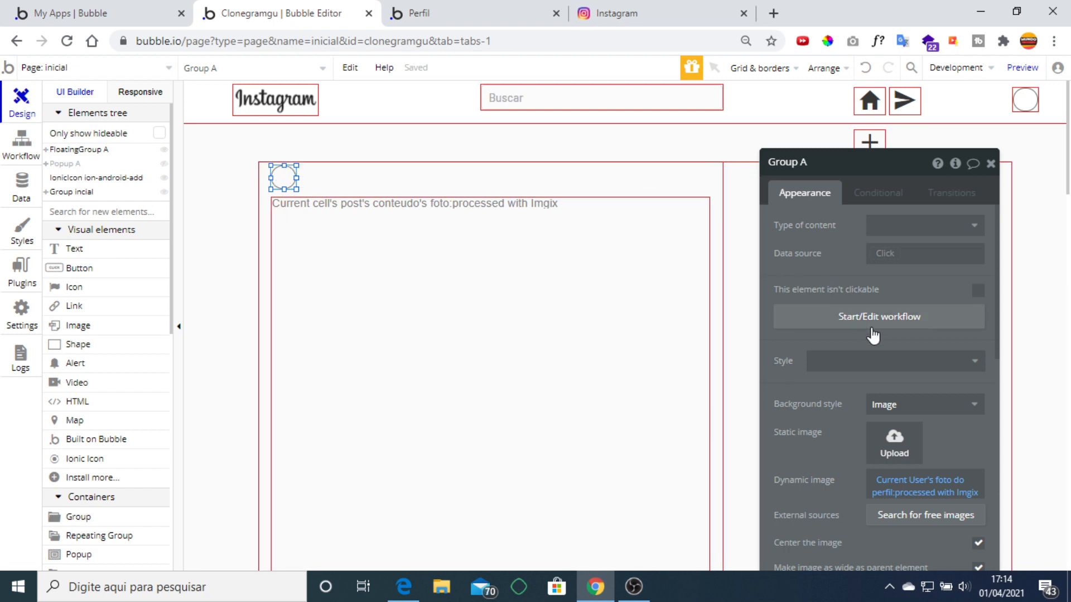
Set the circle's image to Current cell's post's Creator's foto do perfil, processed with Imgix.
scroll(875, 332, down, 3)
right_click(959, 331)
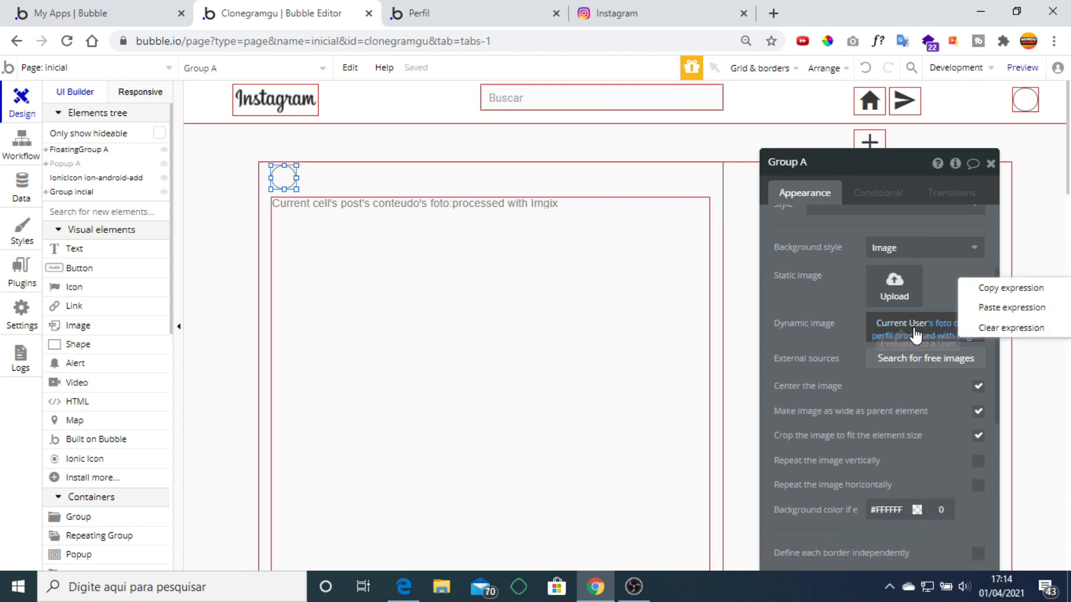
click(985, 329)
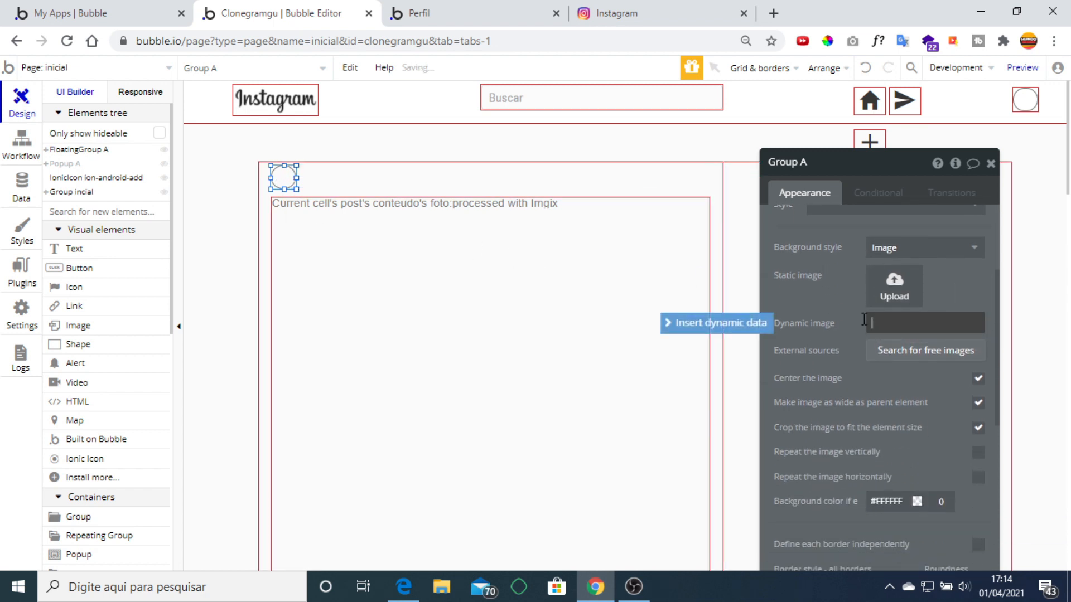
click(761, 323)
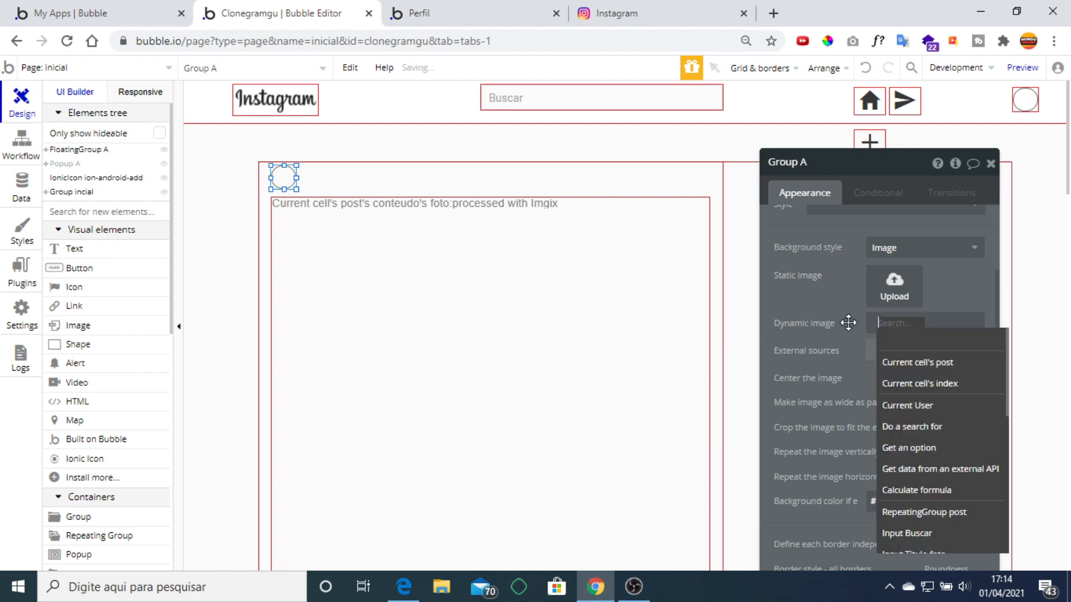
click(953, 363)
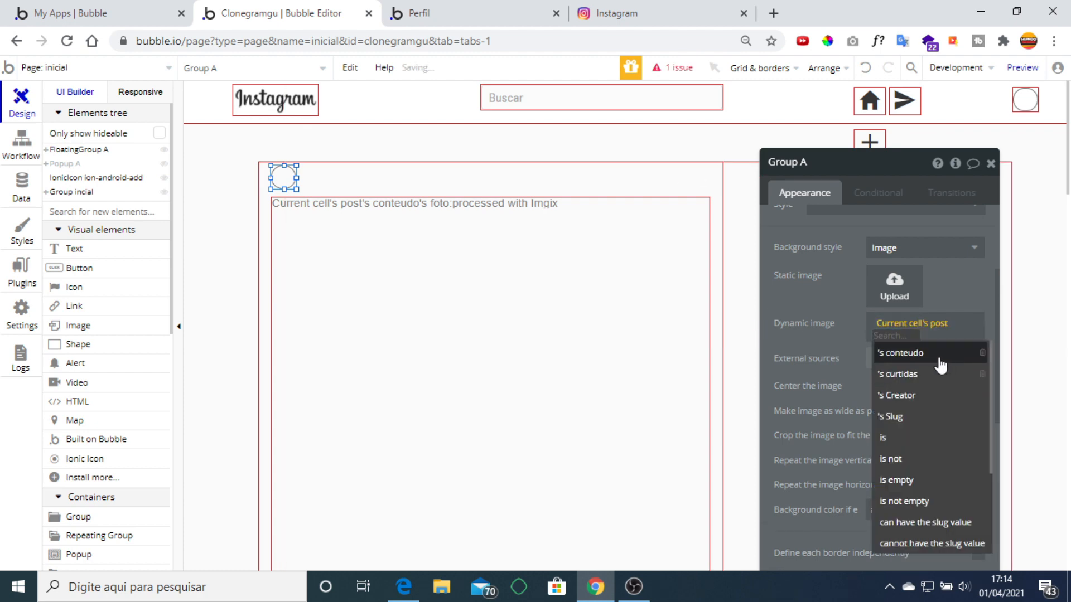
click(931, 395)
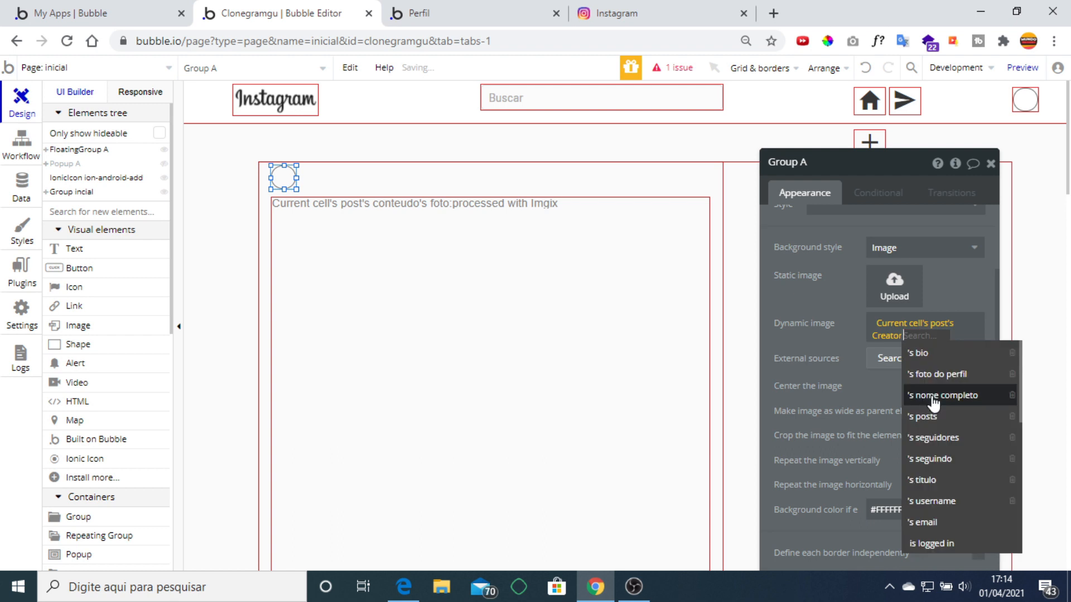
click(899, 374)
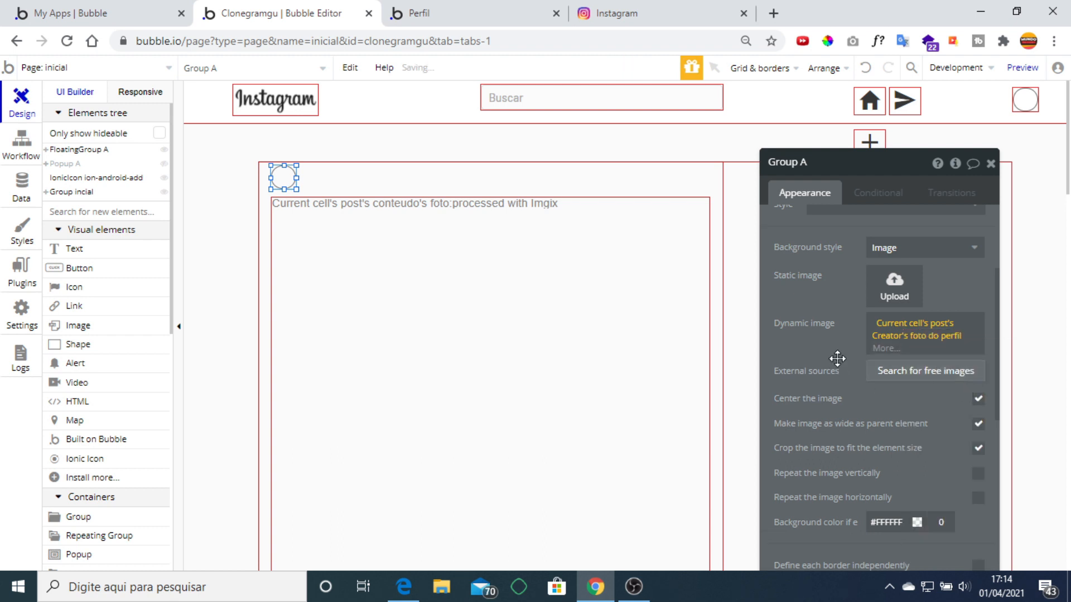
click(885, 348)
click(944, 471)
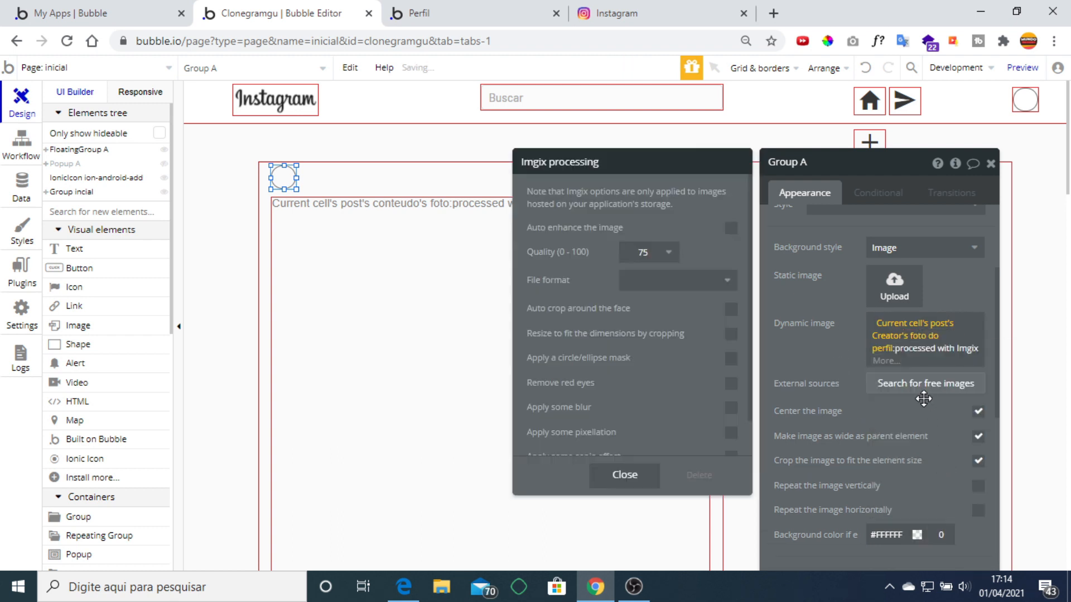
click(1019, 186)
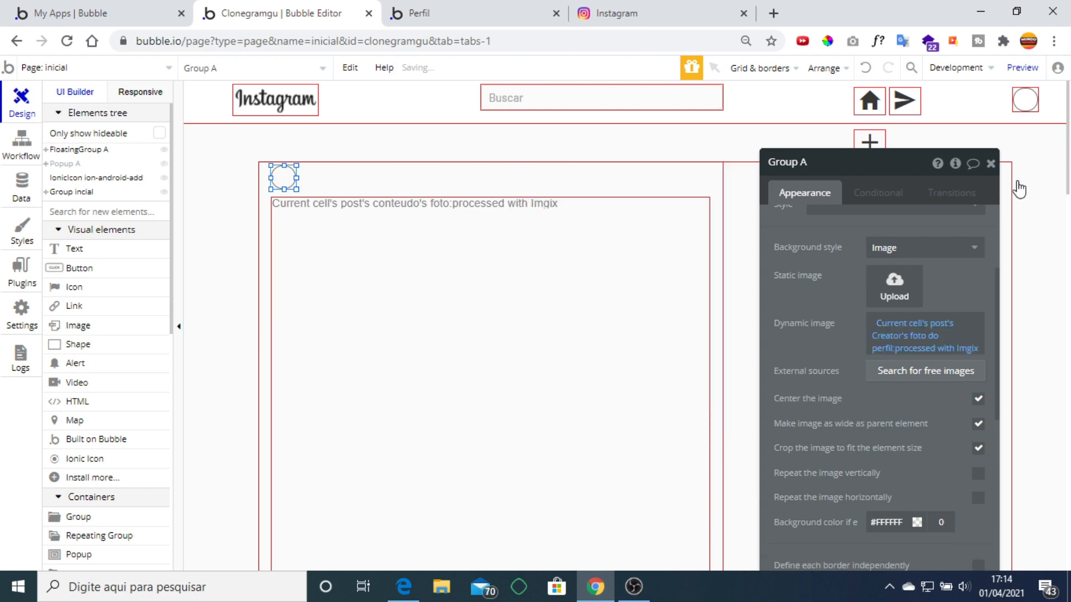
click(990, 172)
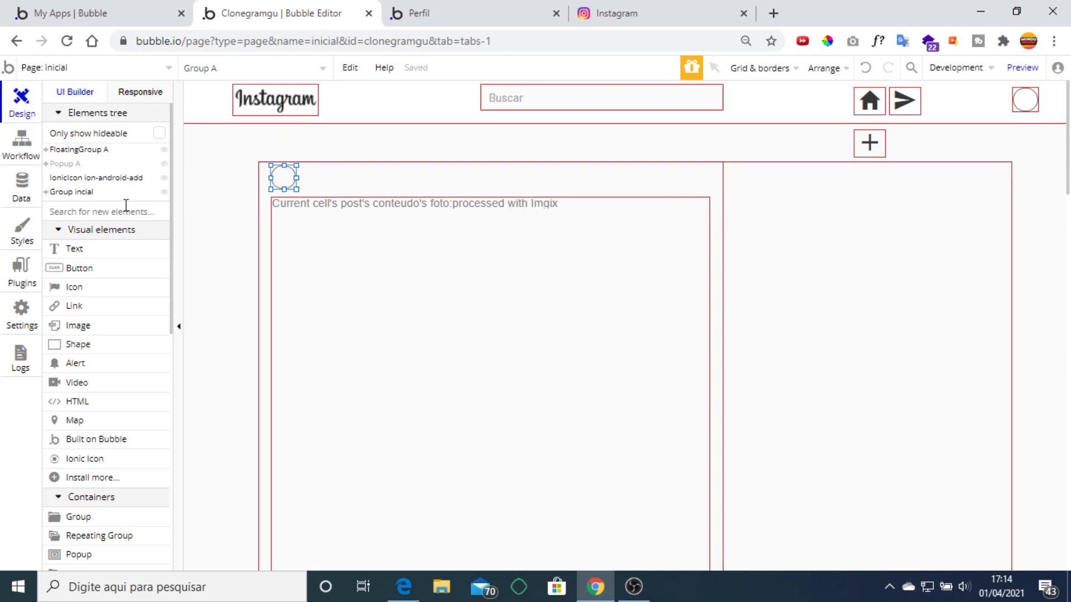
Add a one-line text beside the circle showing Current cell's post's Creator's username.
click(89, 250)
drag(305, 169, 428, 183)
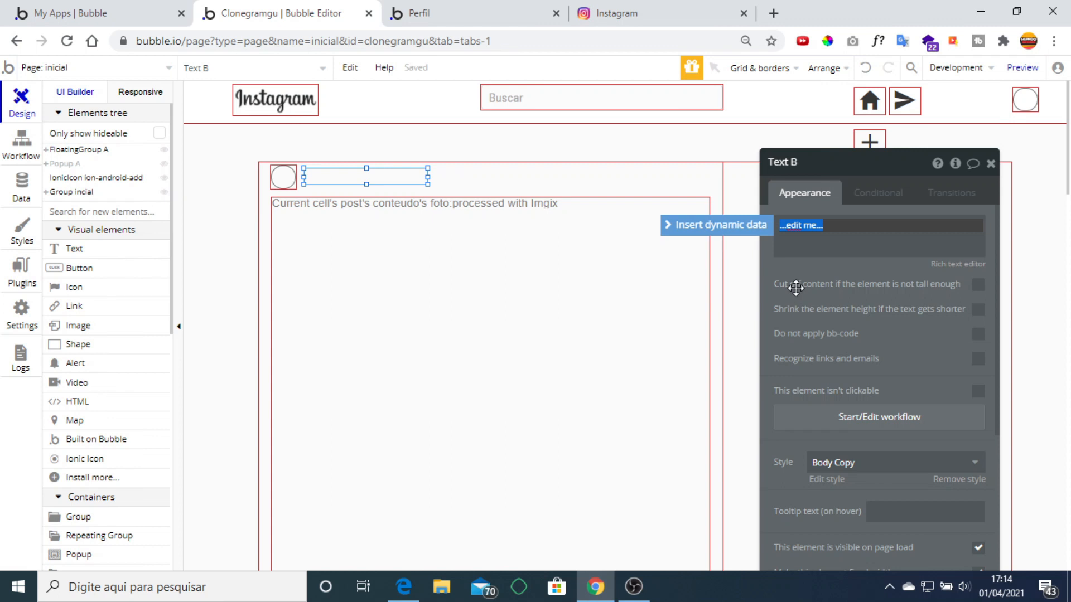
click(765, 234)
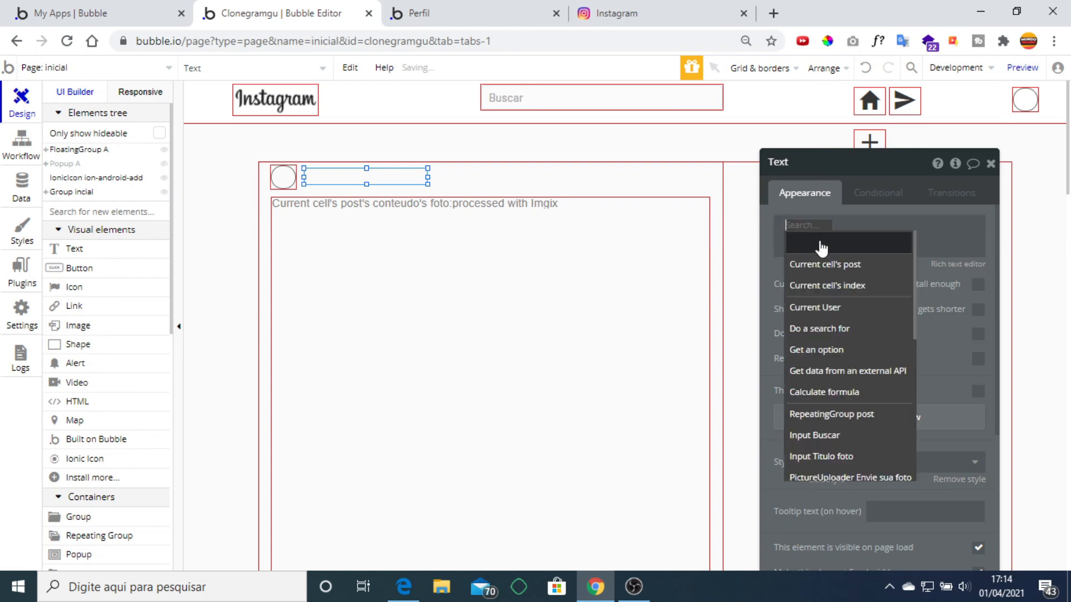
click(862, 271)
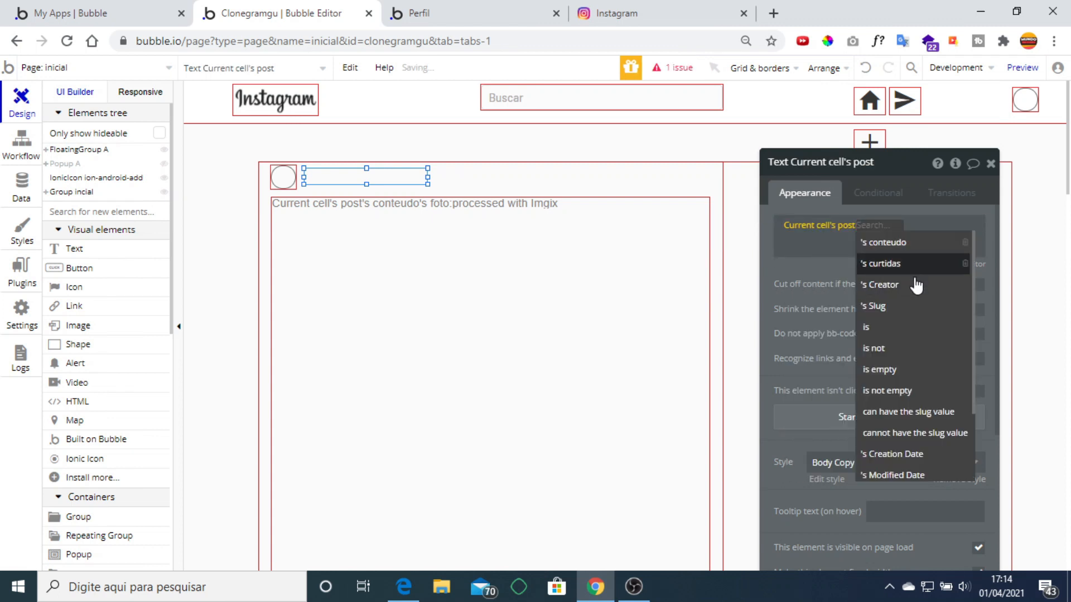
click(915, 284)
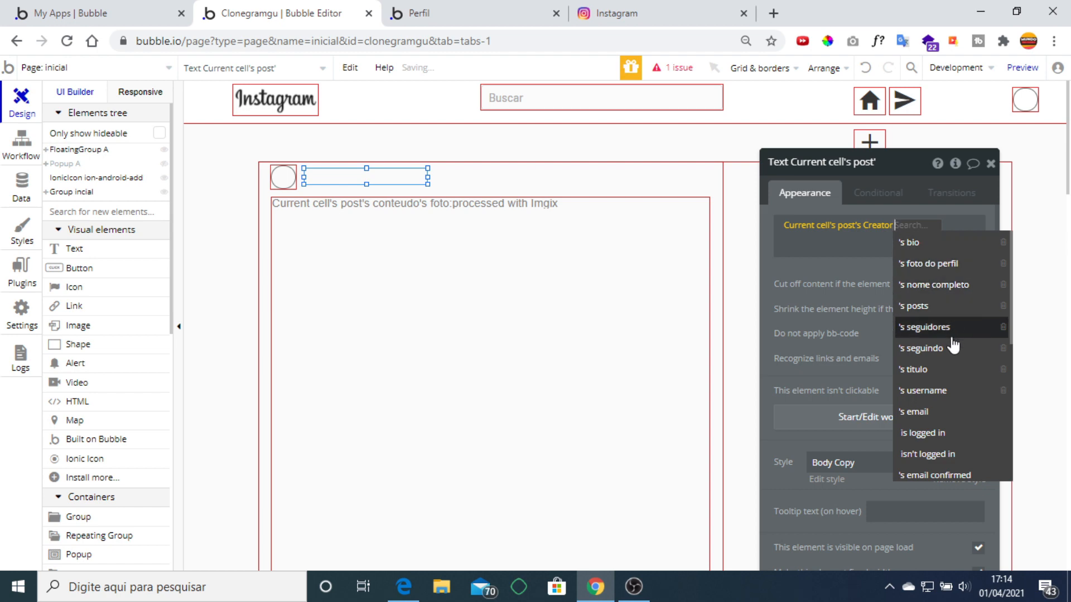
click(955, 286)
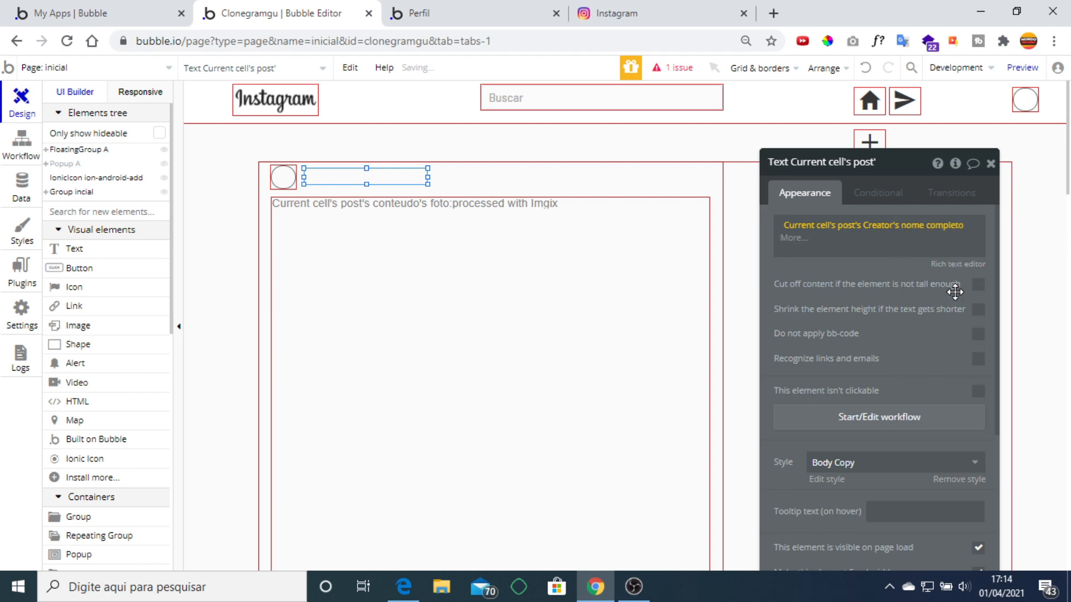
click(946, 226)
click(948, 413)
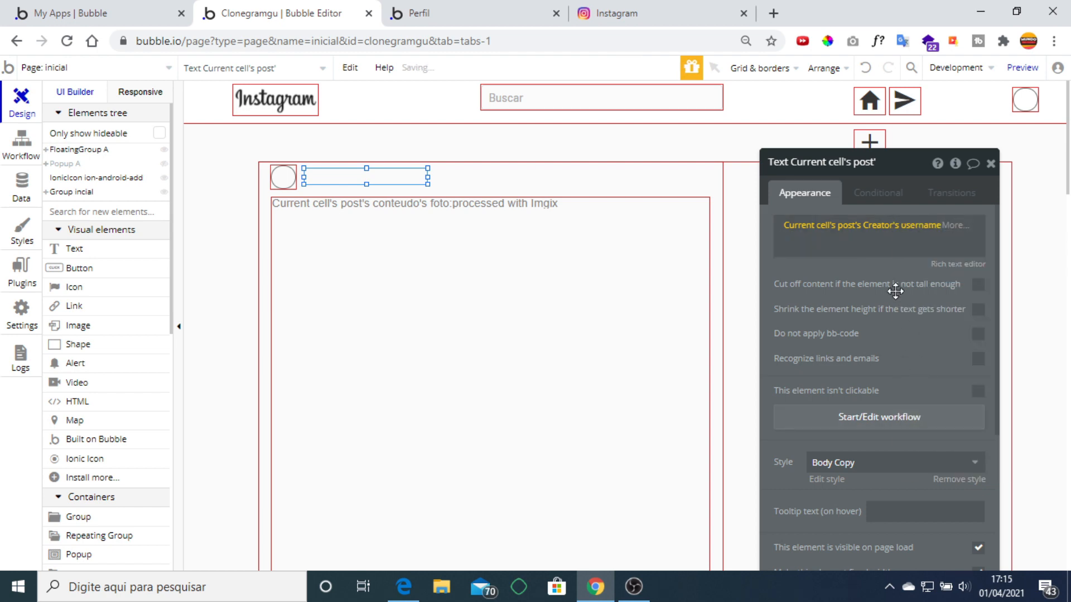
click(990, 163)
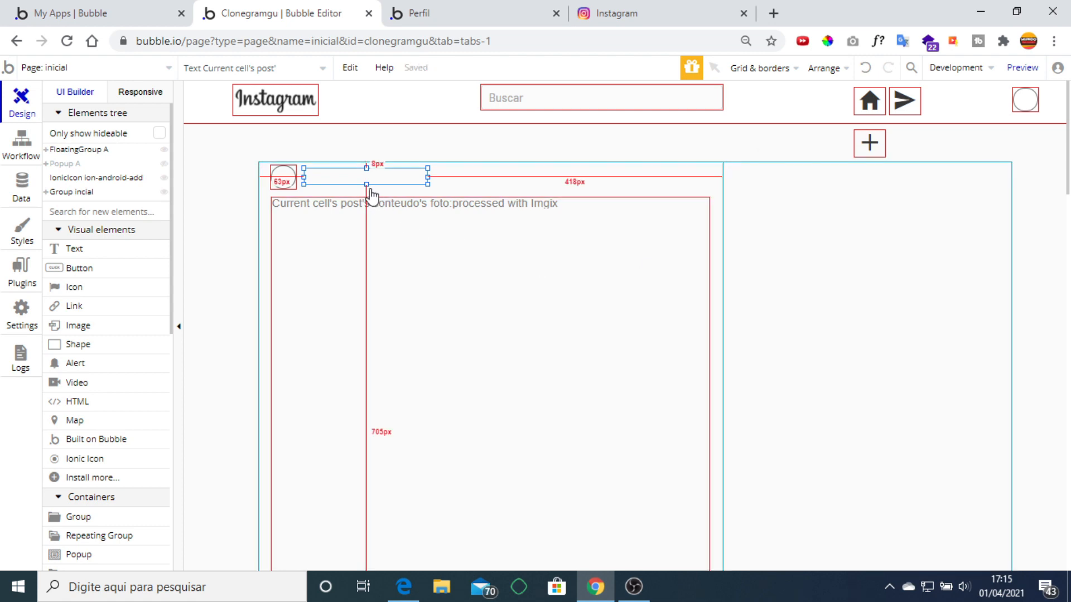
drag(366, 184, 368, 187)
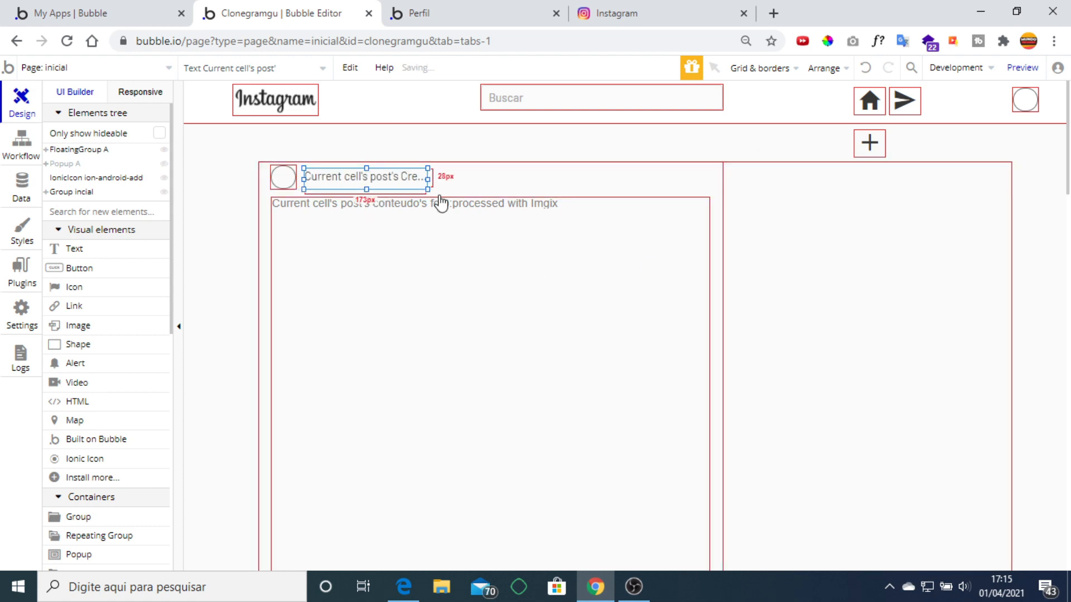
click(440, 11)
Narrow Group inicial to about 1095px and centre the post repeating group horizontally.
key(F5)
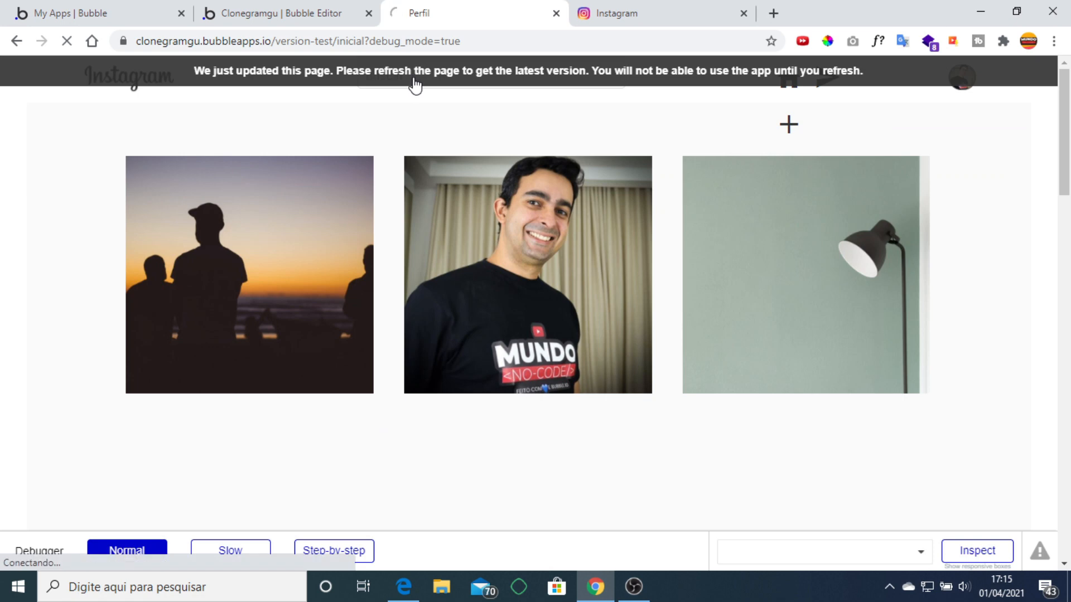
key(ctrl+shift+Tab)
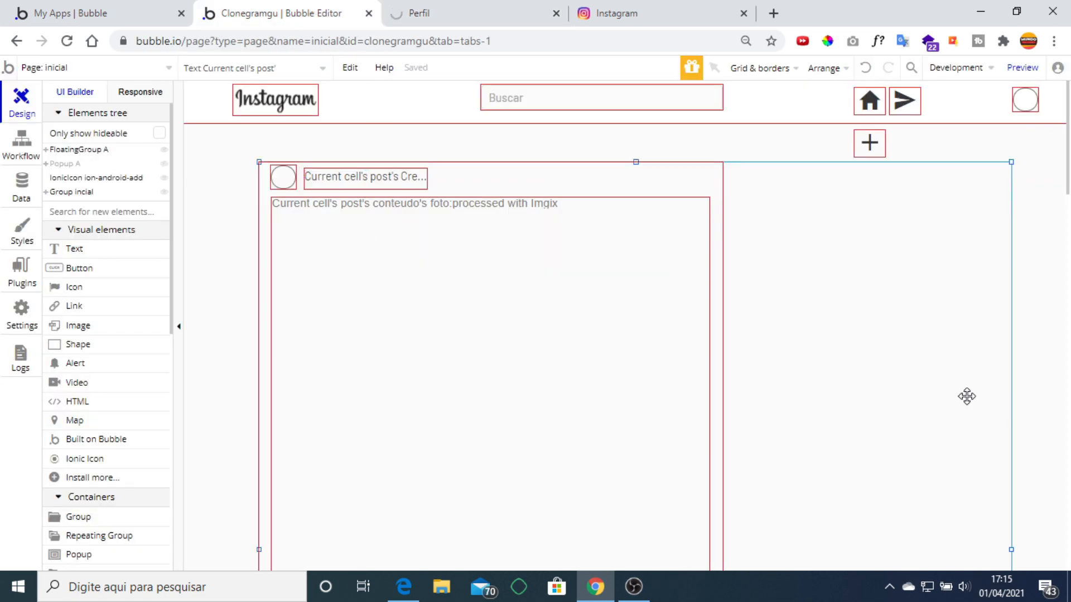
scroll(982, 413, down, 5)
click(1012, 323)
drag(1012, 322, 730, 323)
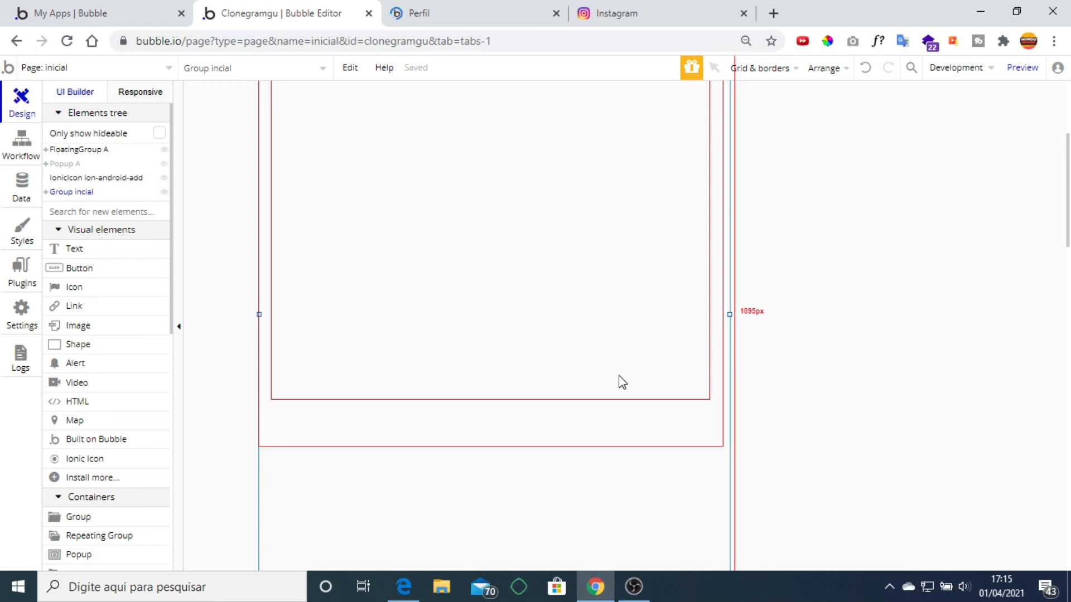
scroll(409, 368, up, 4)
scroll(458, 381, down, 5)
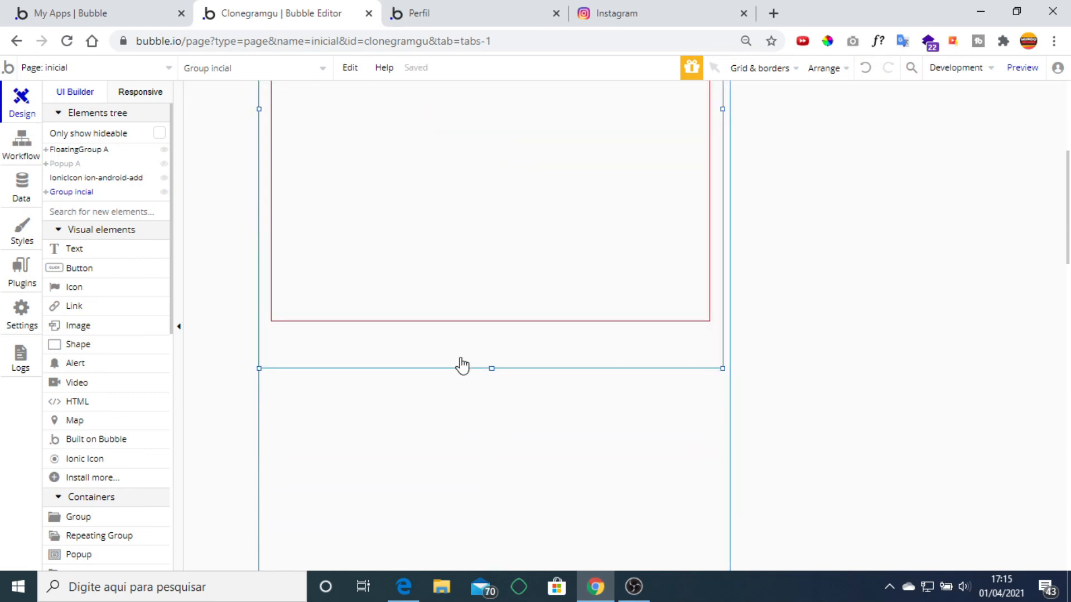
right_click(461, 360)
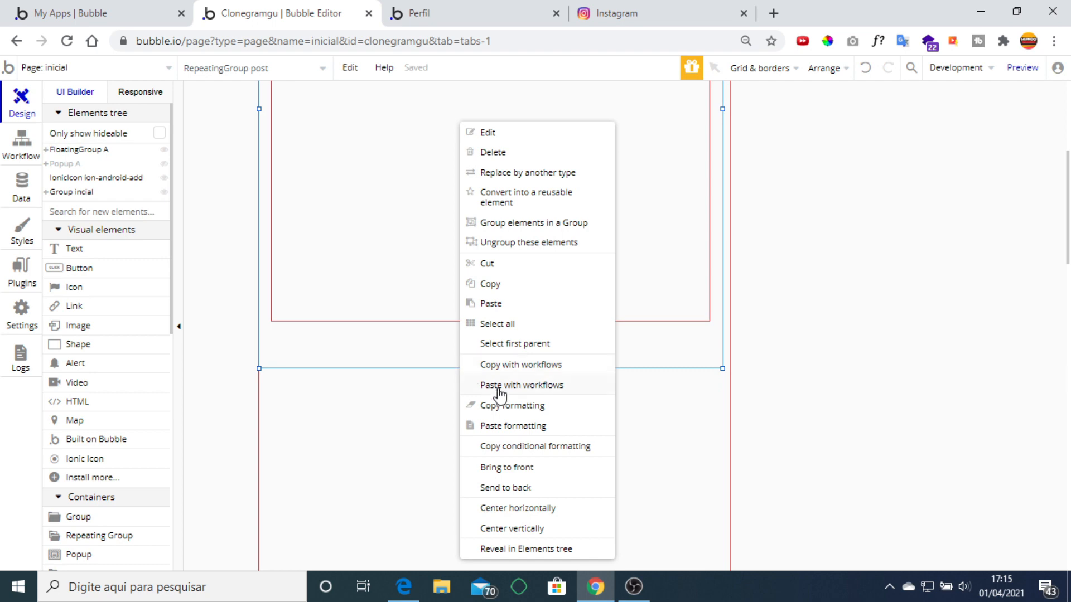
click(540, 509)
Compare the real Instagram feed with the running app's Perfil page.
click(615, 11)
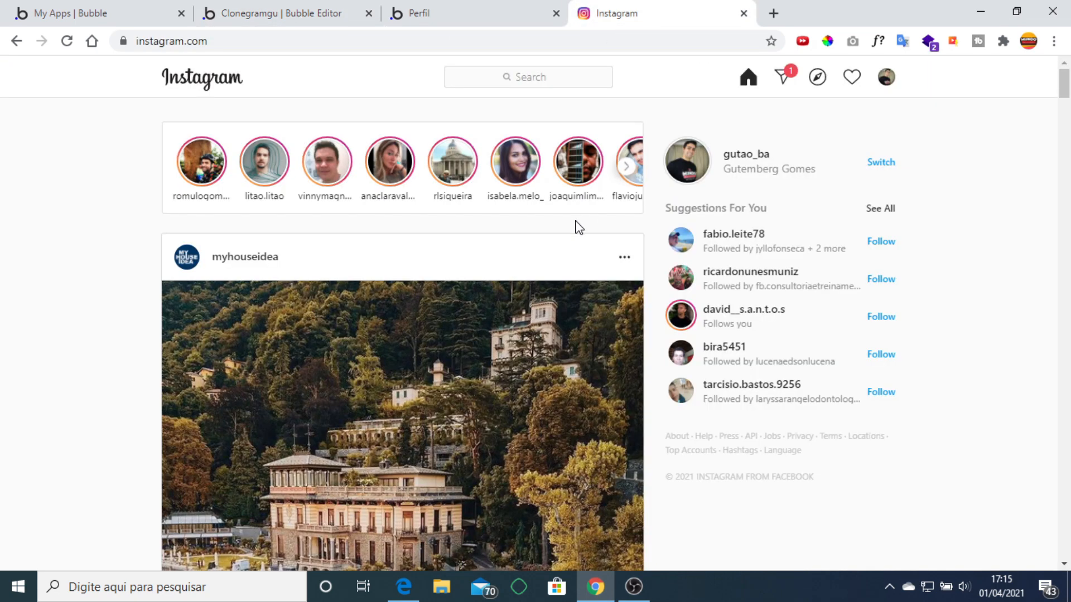
scroll(579, 228, down, 3)
click(473, 8)
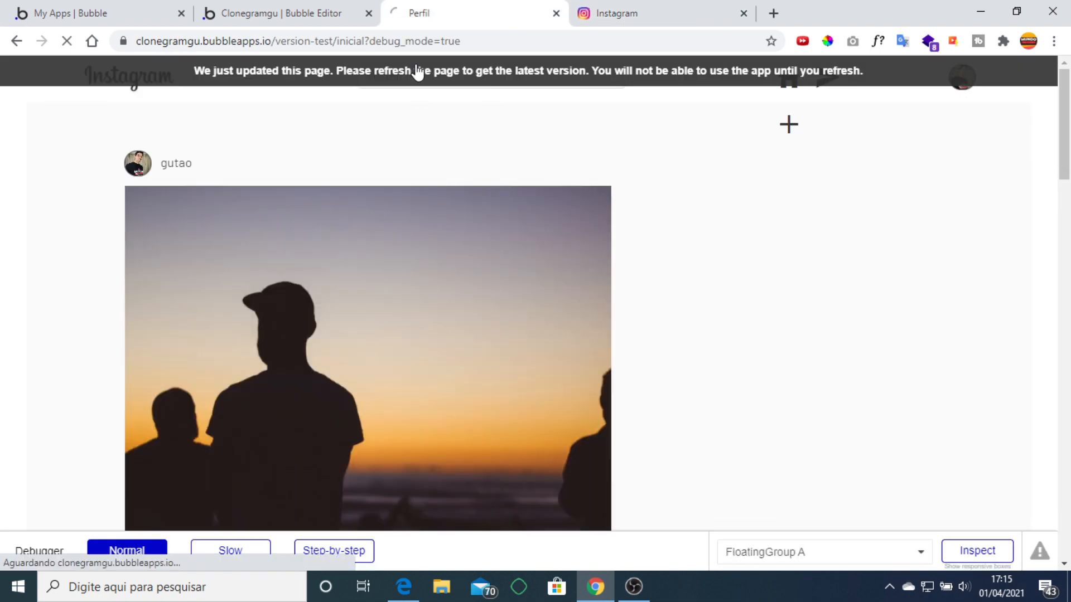
click(334, 8)
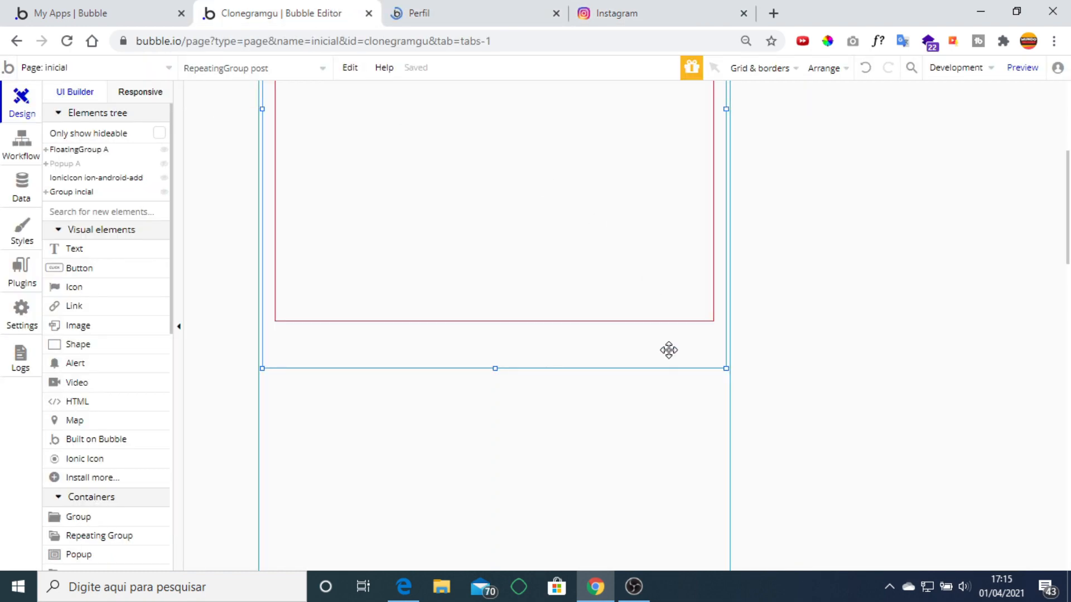
Give the post repeating group a Flat color #FFFFFF background and preview it.
double_click(669, 350)
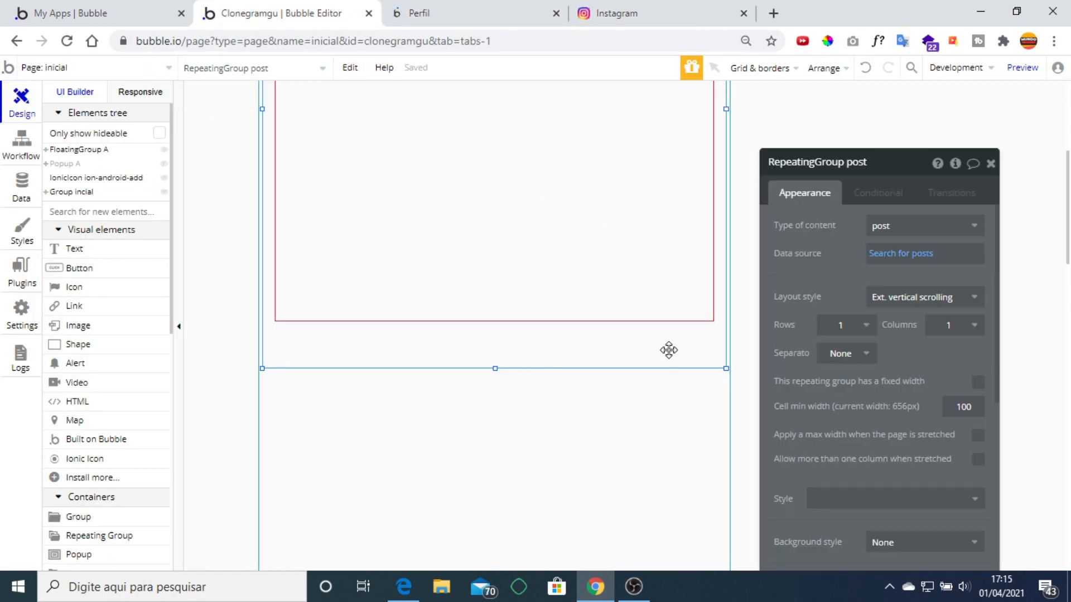
scroll(927, 329, down, 4)
click(927, 308)
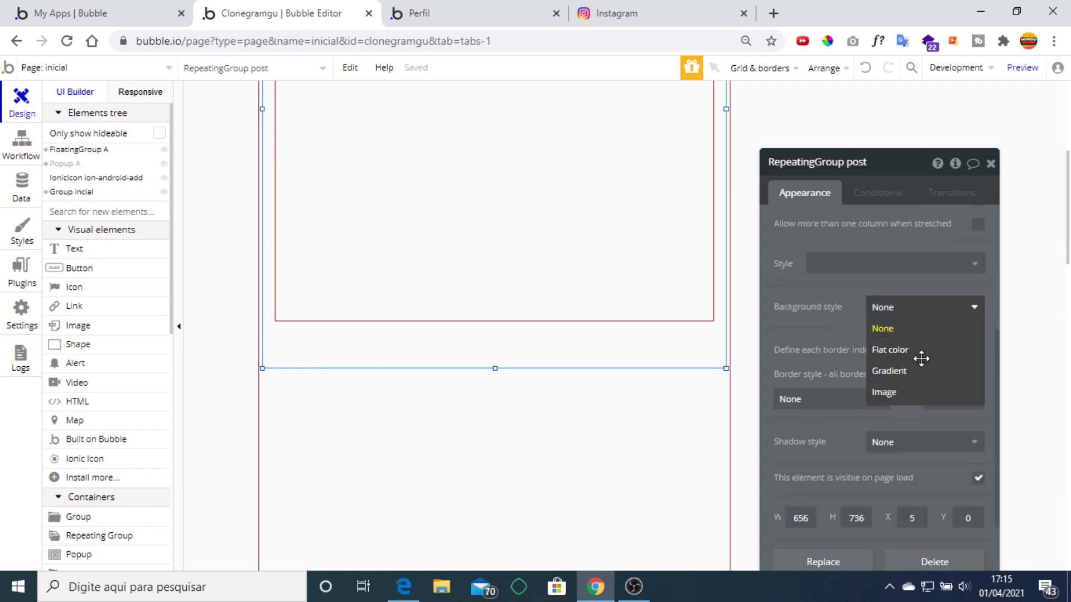
click(920, 353)
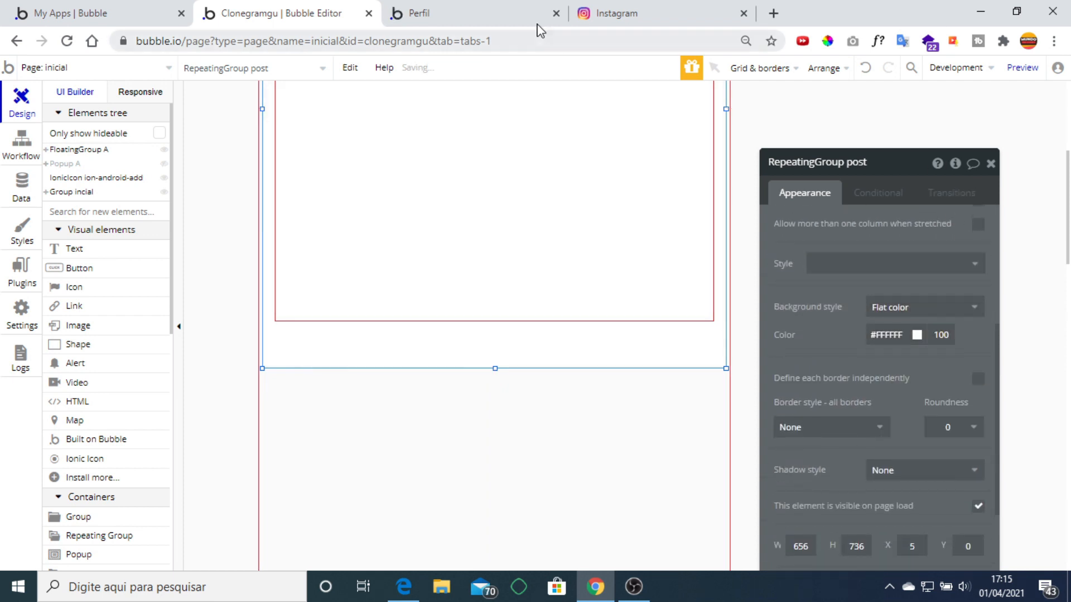
click(478, 17)
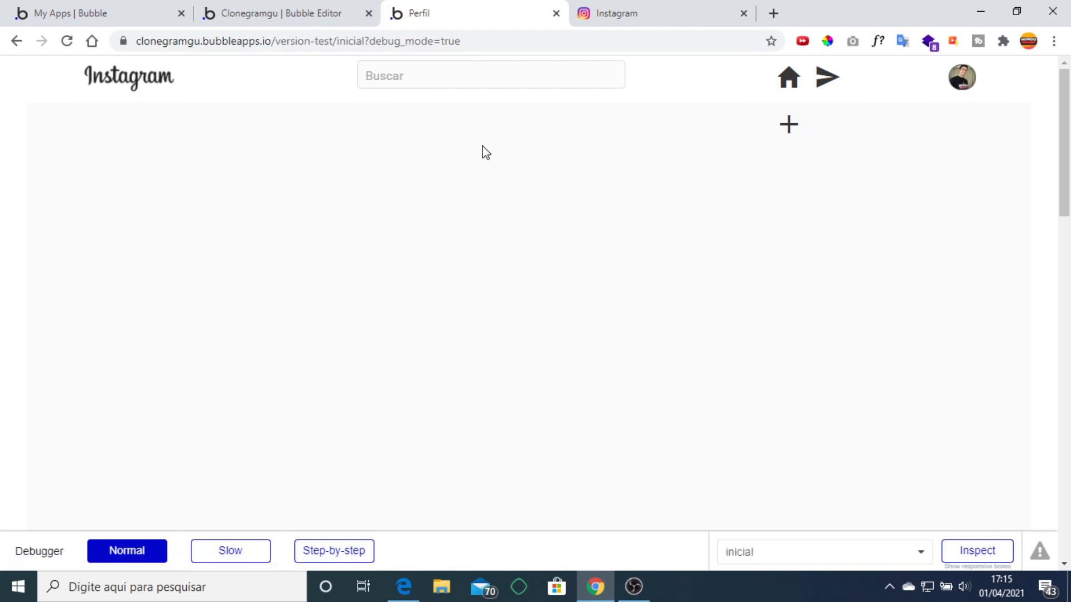
Scroll through the white gutao post cards in the app preview, then return to the editor.
scroll(655, 127, down, 9)
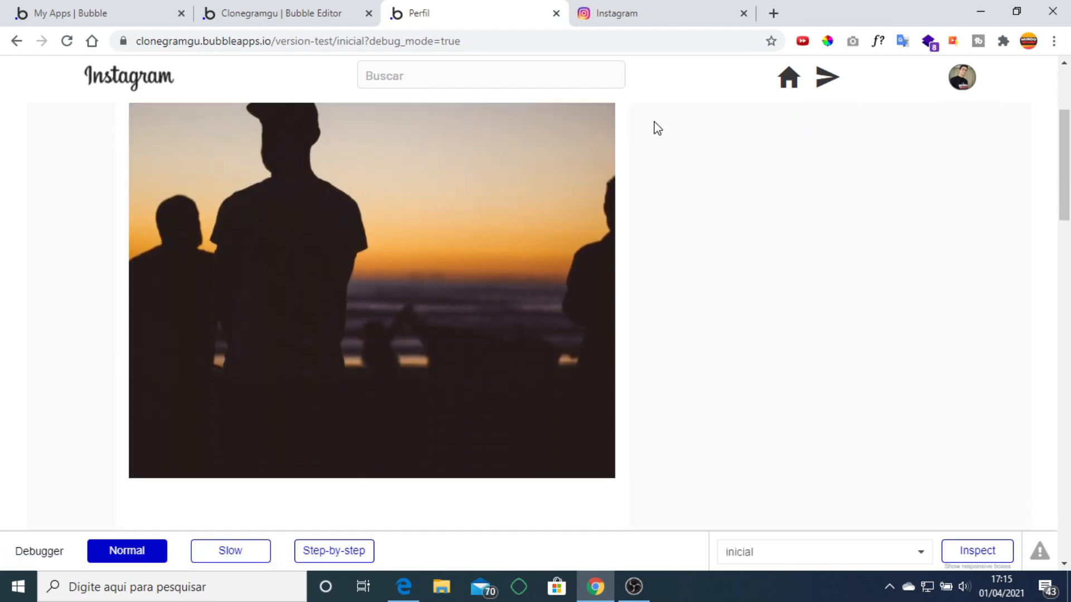
scroll(632, 182, up, 3)
scroll(632, 183, up, 3)
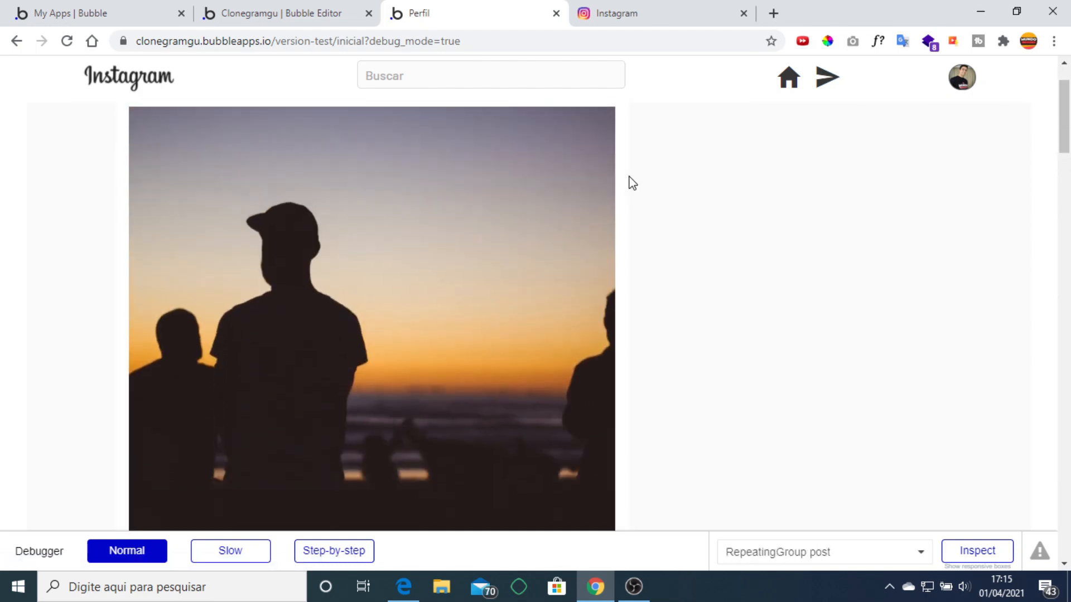
scroll(632, 182, down, 8)
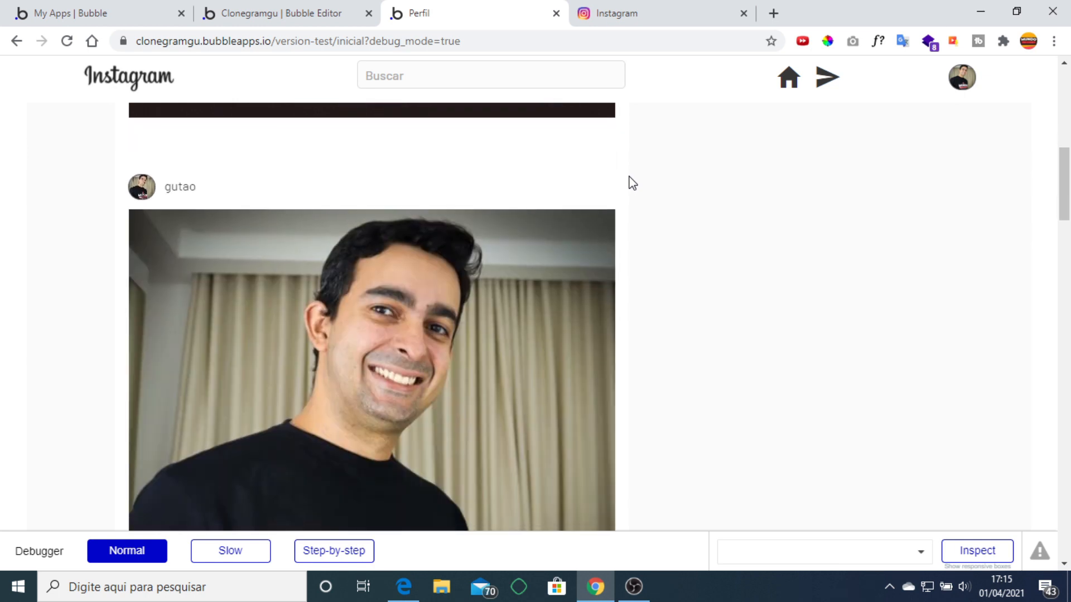
scroll(632, 183, down, 10)
scroll(632, 183, down, 4)
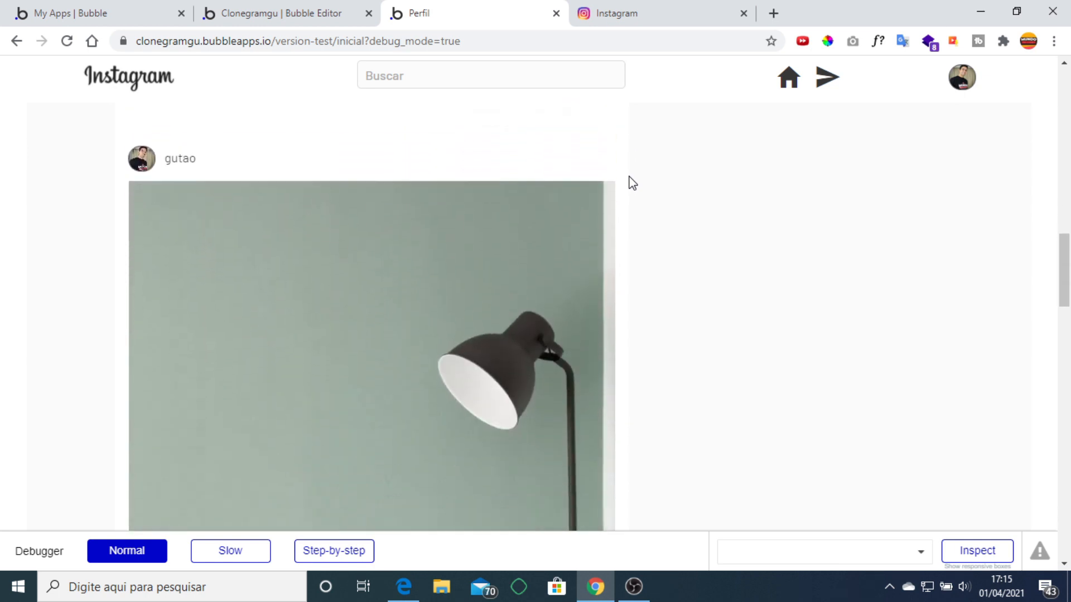
scroll(632, 182, up, 7)
scroll(632, 183, up, 12)
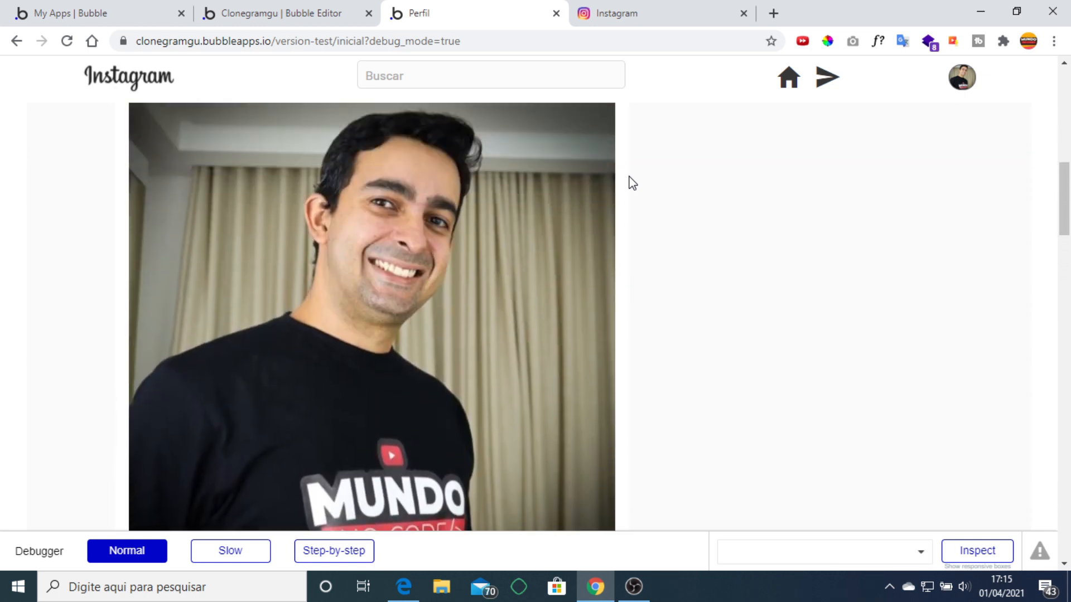
scroll(632, 183, down, 15)
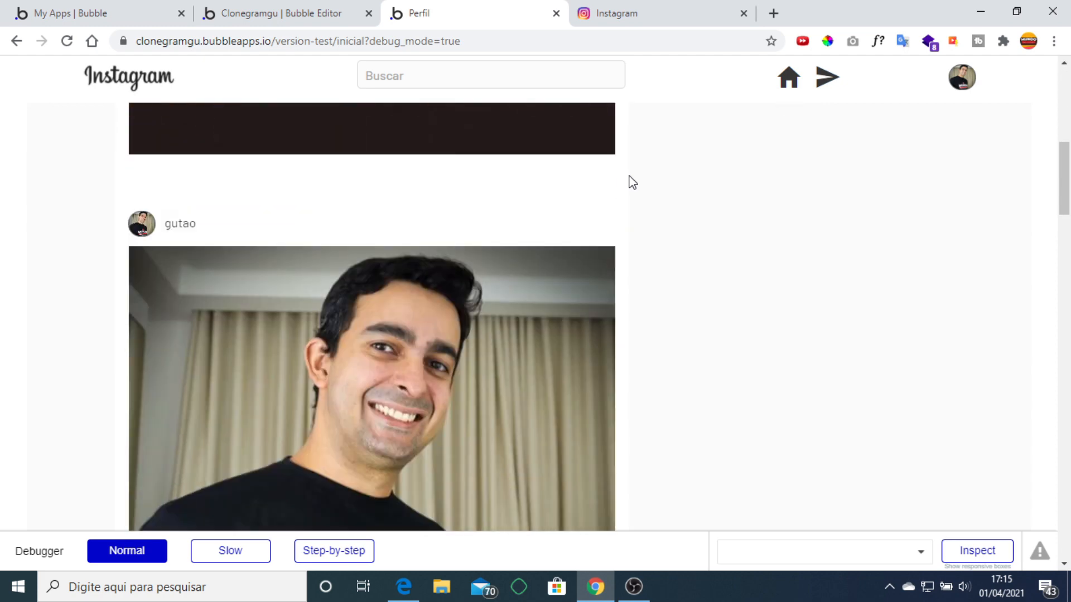
scroll(632, 183, up, 7)
scroll(632, 182, up, 7)
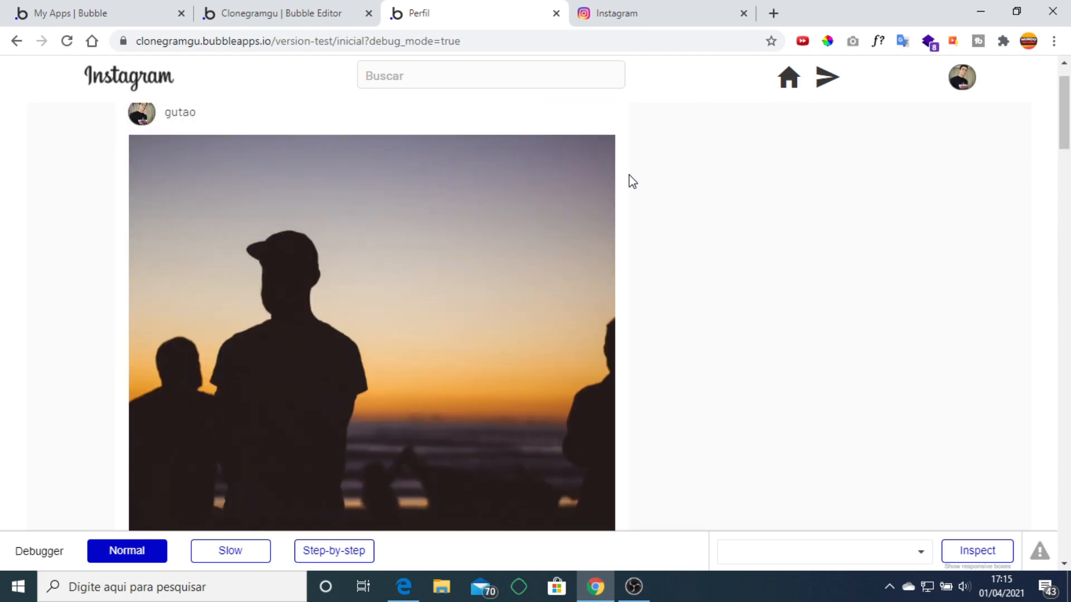
click(290, 8)
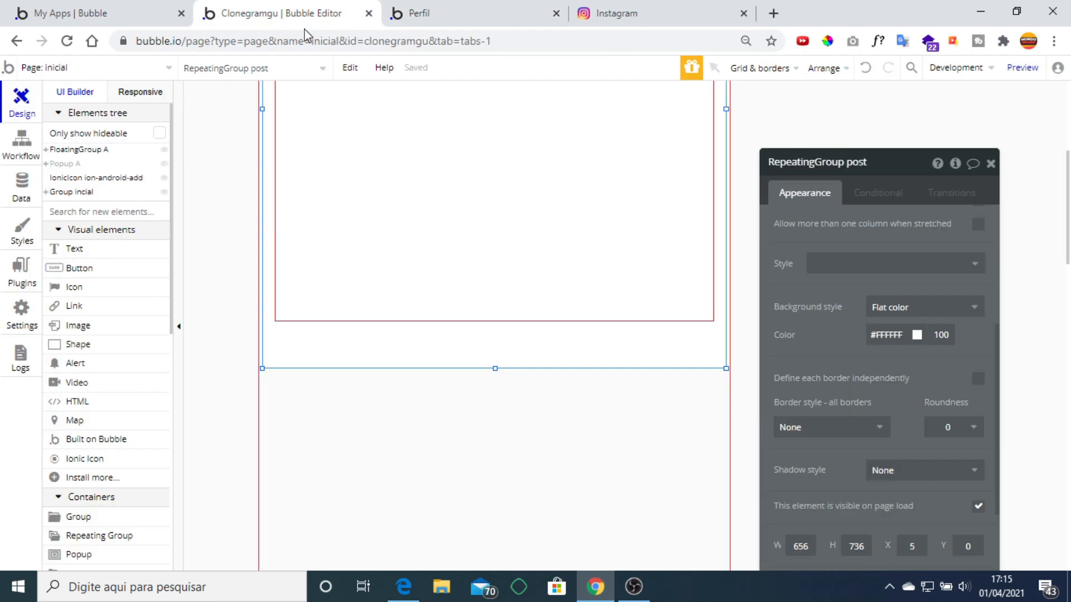
click(669, 14)
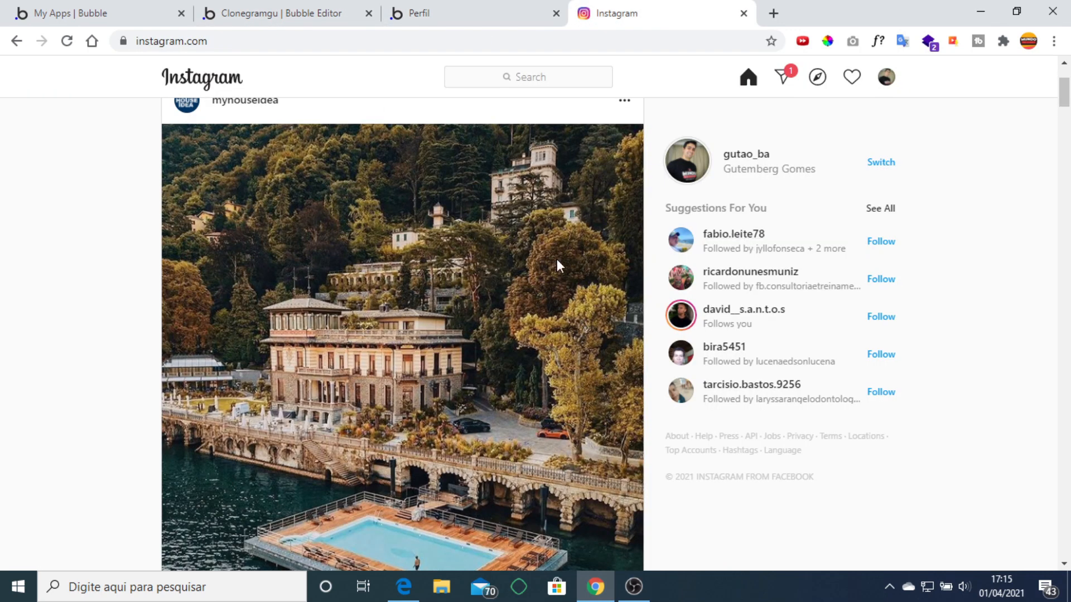
scroll(558, 262, up, 3)
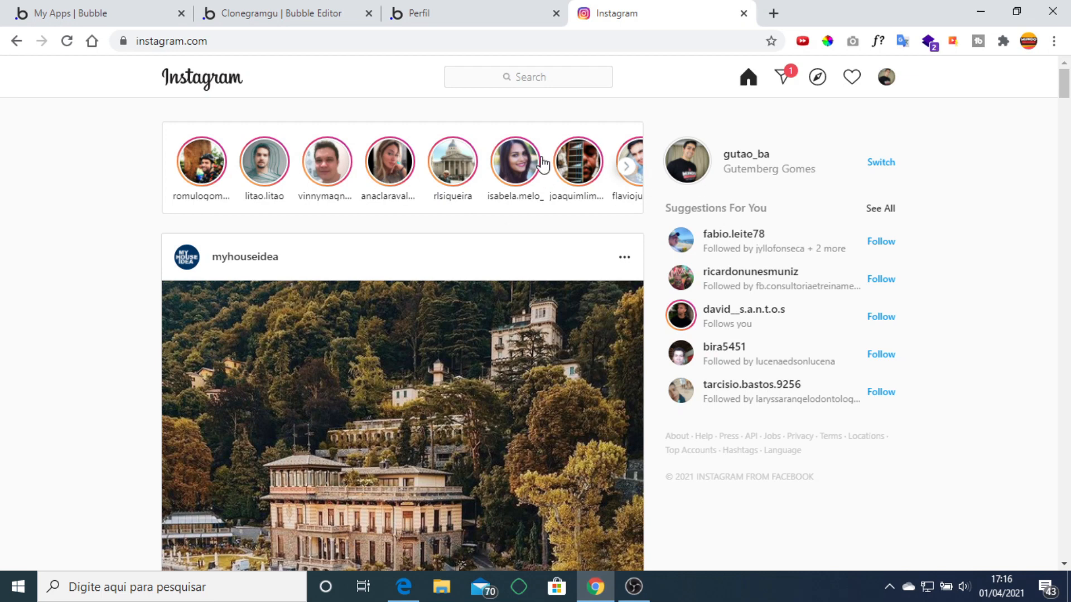
click(274, 15)
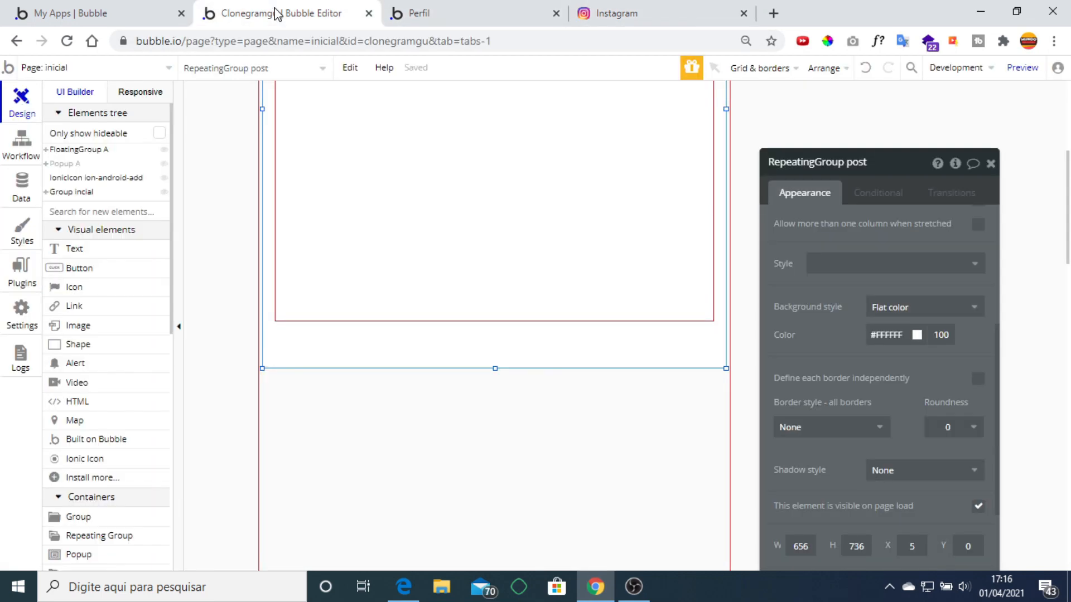
Nudge Group incial down and draw a new repeating group above the posts.
click(261, 224)
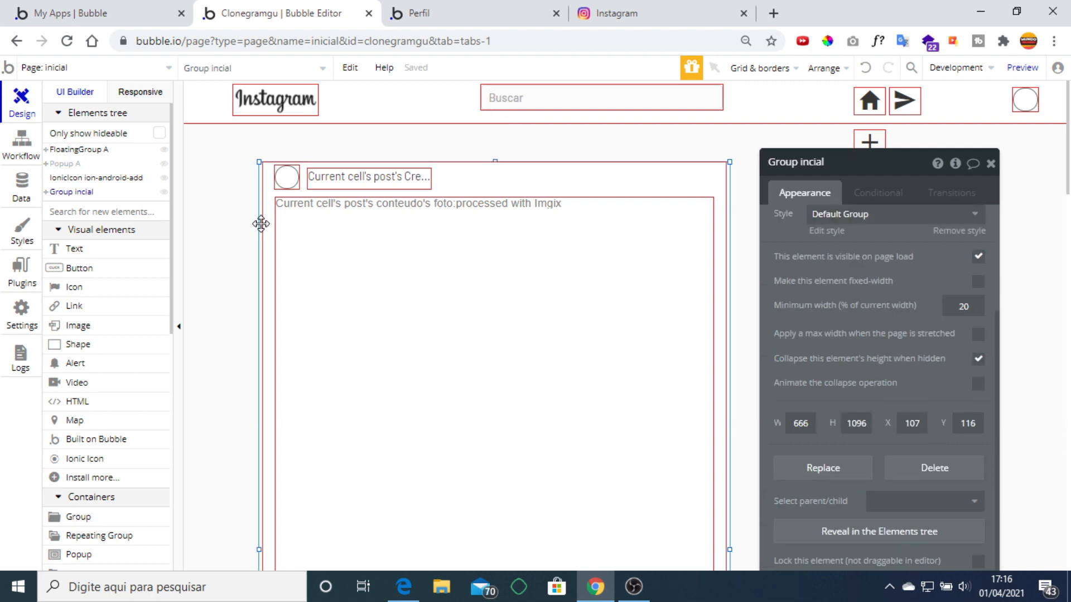
key(Down)
key(Down)
key(Down)
key(Down)
key(Down)
key(Down)
key(Down)
key(Down)
key(Down)
key(Down)
key(Down)
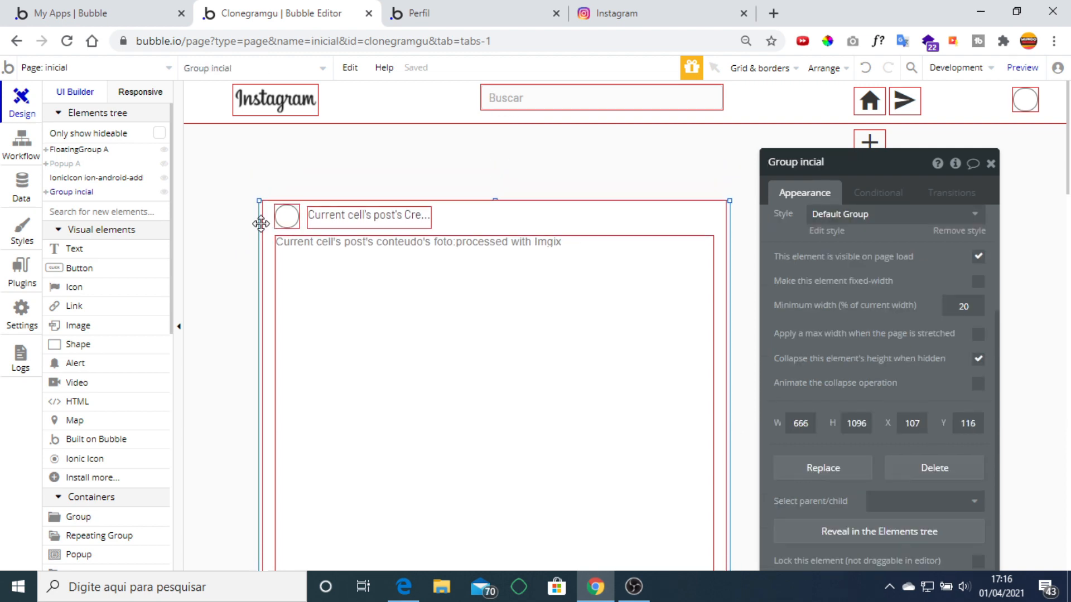
scroll(98, 287, down, 7)
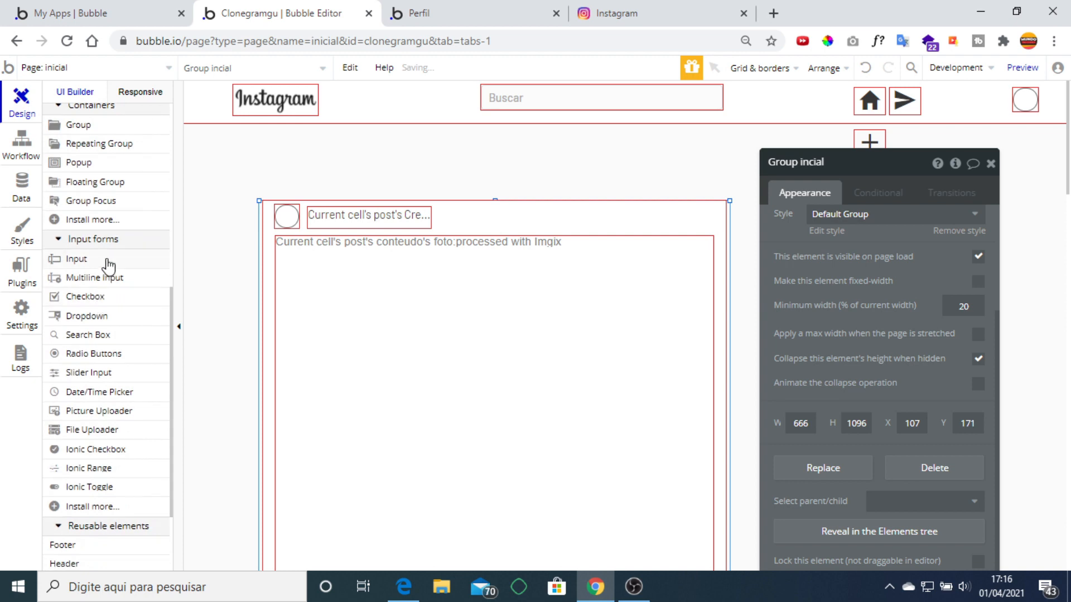
click(117, 147)
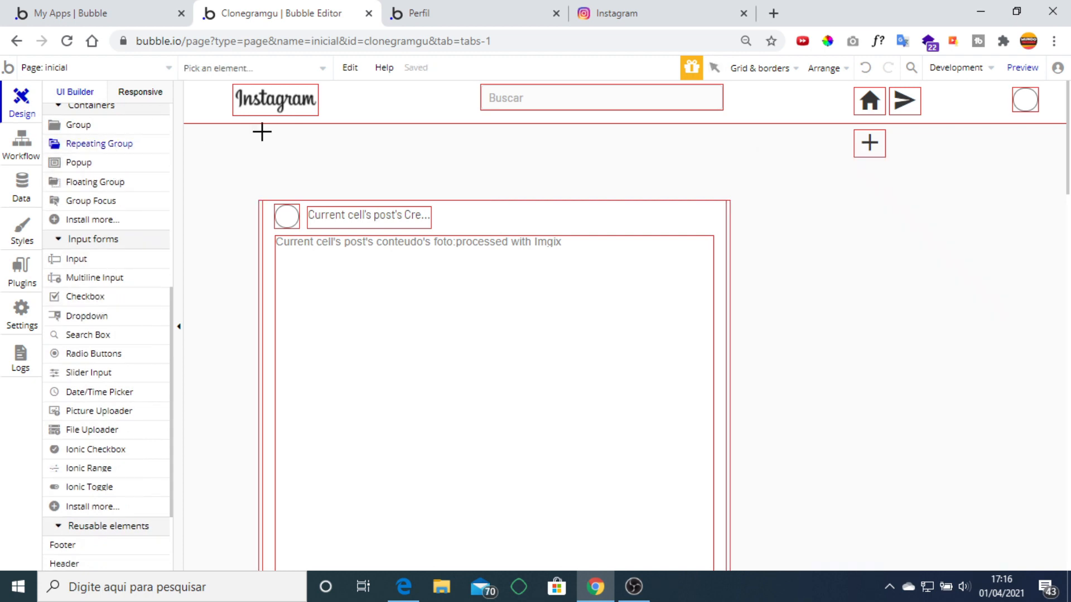
drag(262, 131, 726, 187)
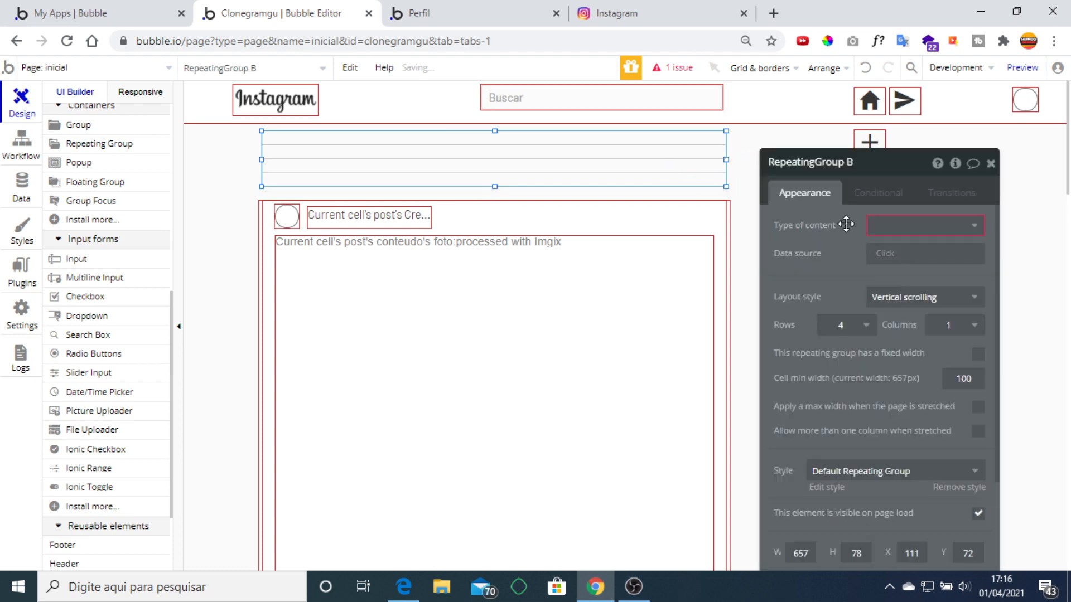
Set the new repeating group to type User, sourced from Search for Users with a new constraint.
click(914, 227)
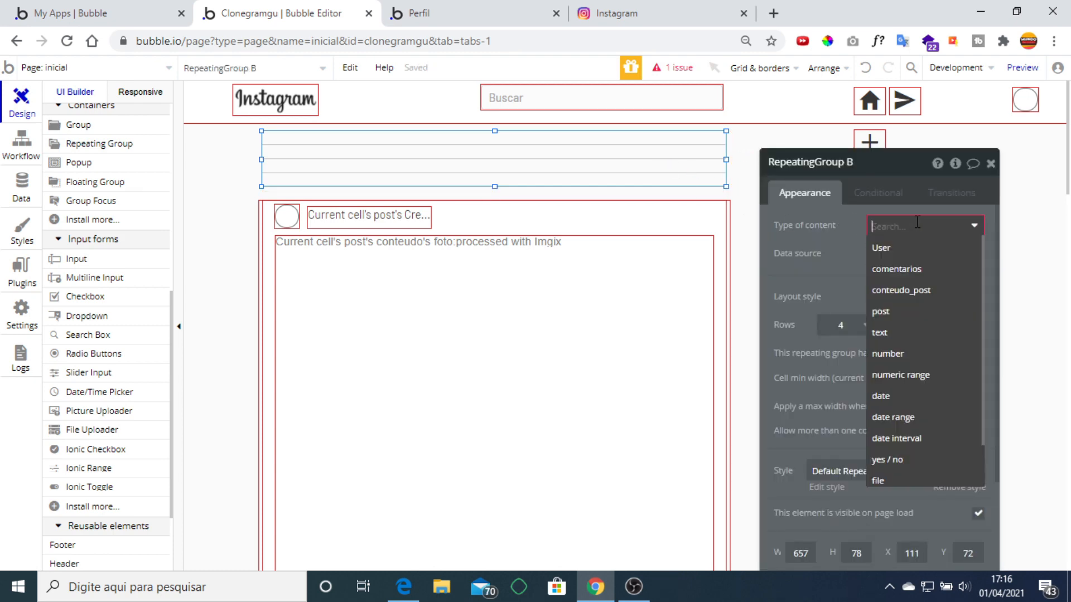
click(901, 260)
click(898, 255)
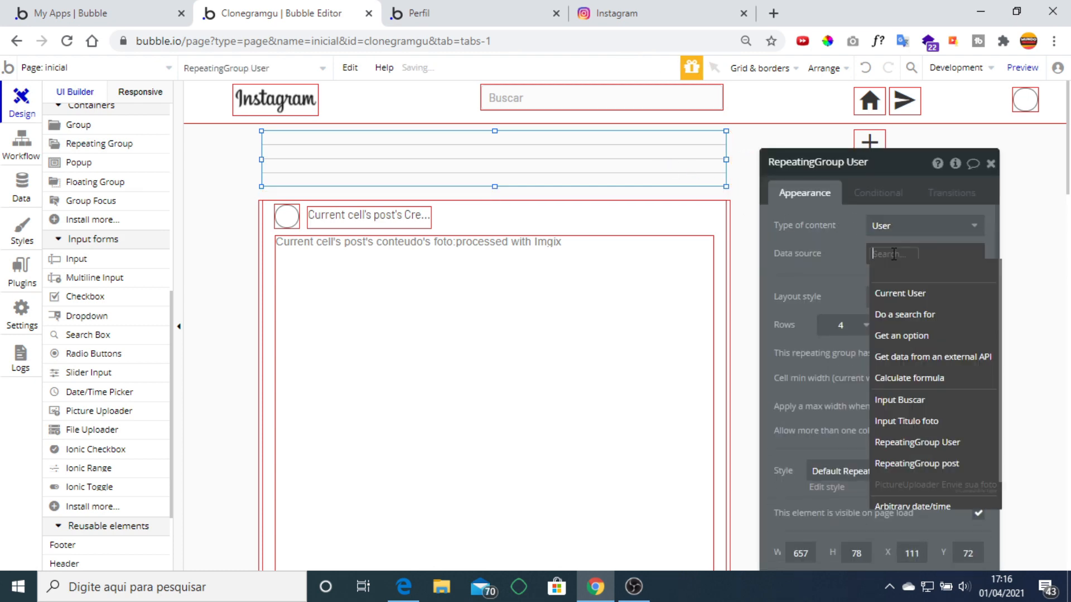
click(904, 315)
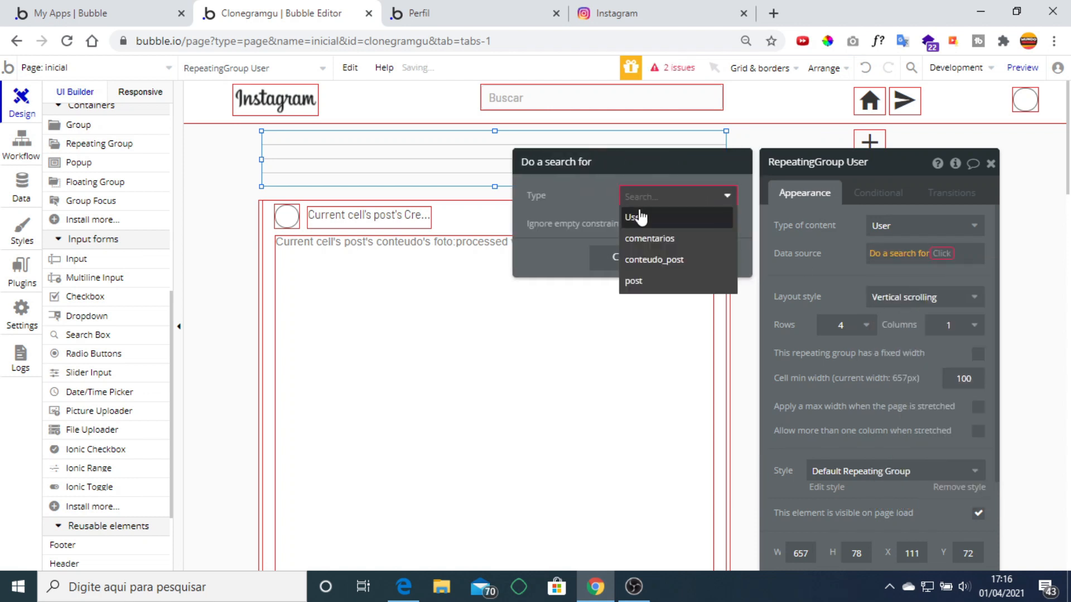
click(641, 218)
click(844, 263)
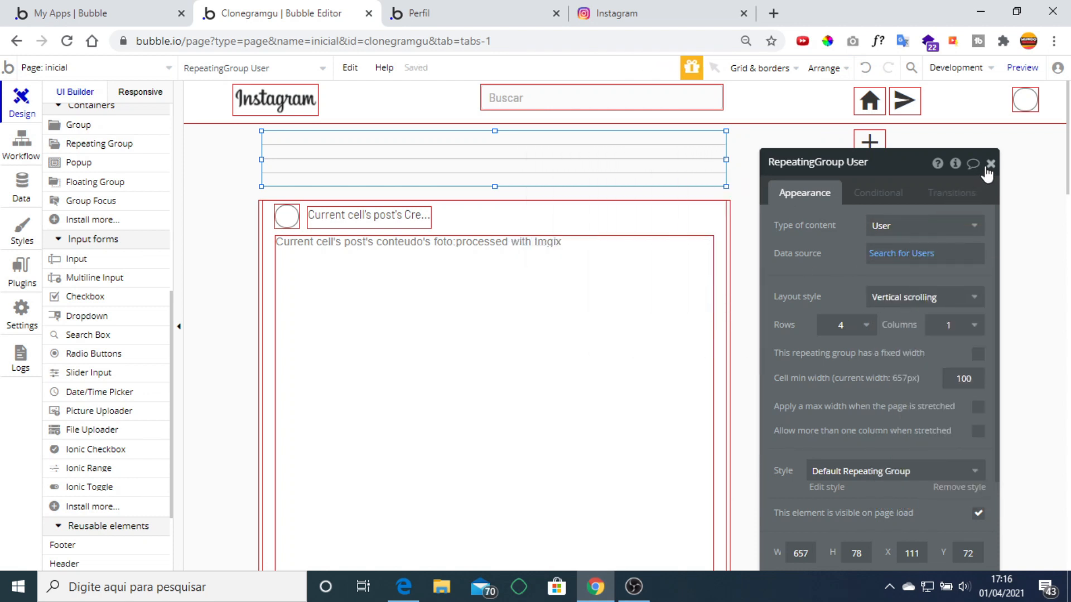
click(893, 253)
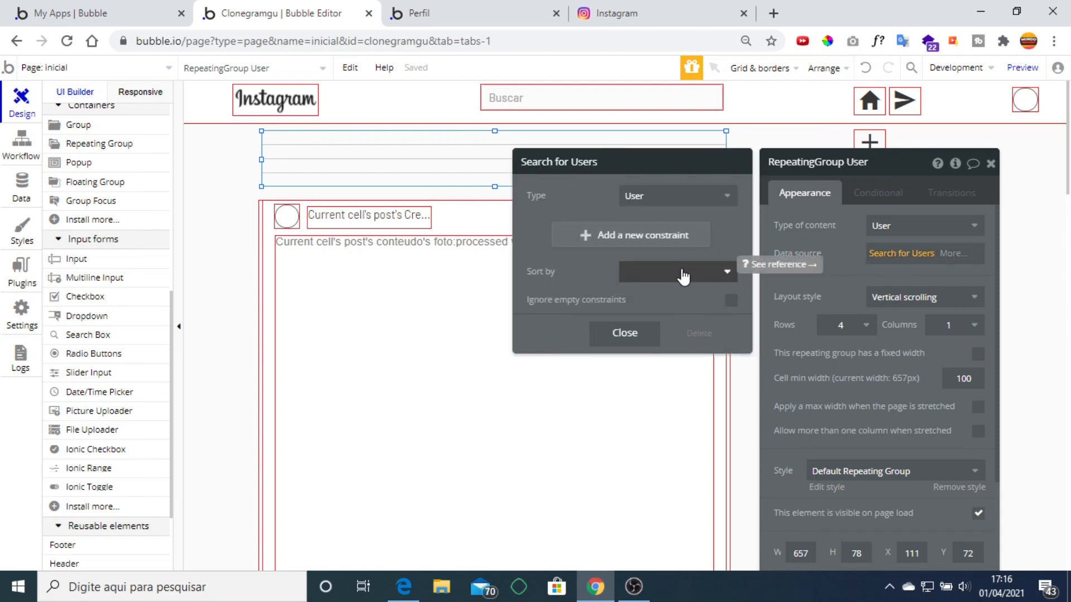
click(658, 237)
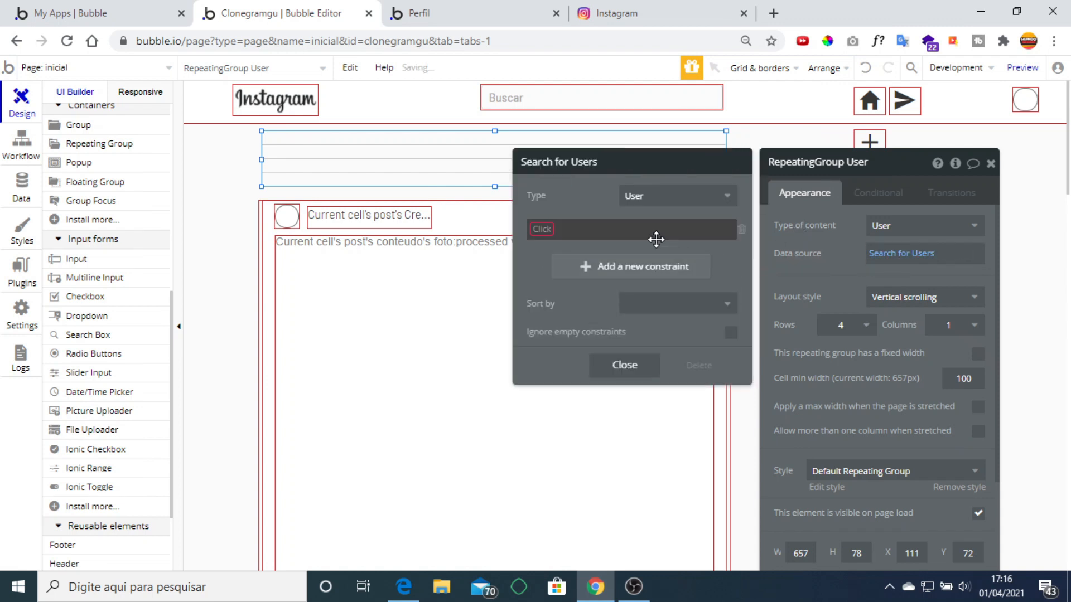
click(535, 227)
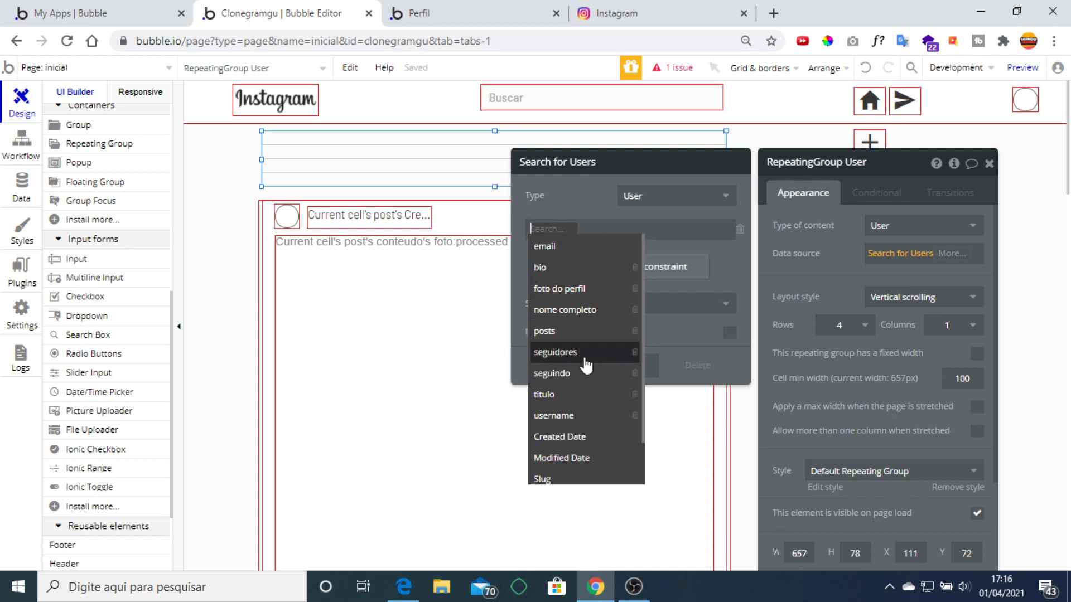
Try a 'seguindo contains' constraint, then delete it and close the Search for Users settings.
click(580, 373)
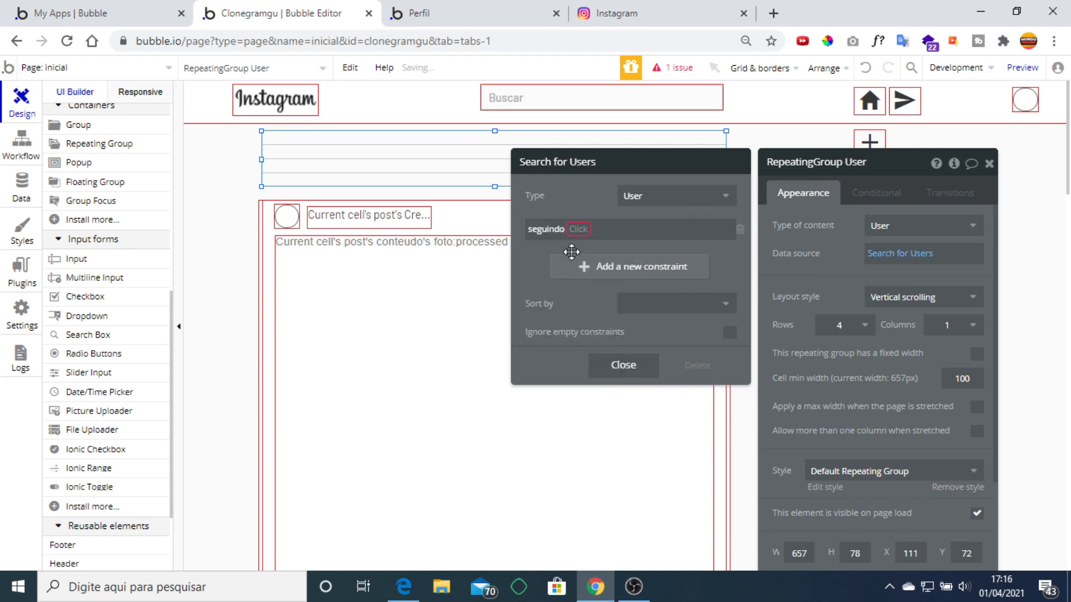
click(574, 229)
click(588, 247)
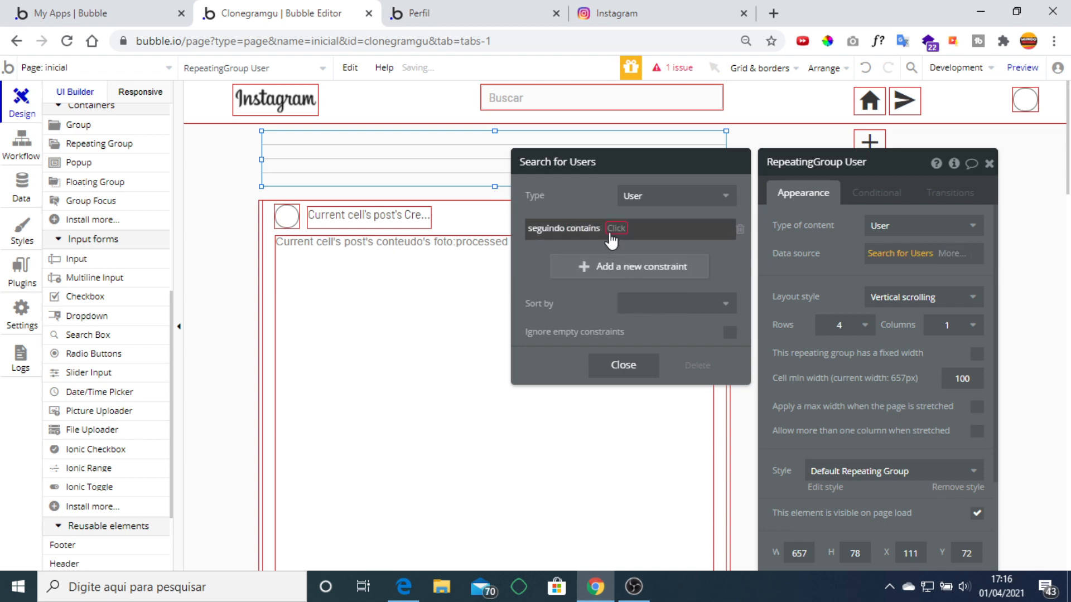
click(609, 229)
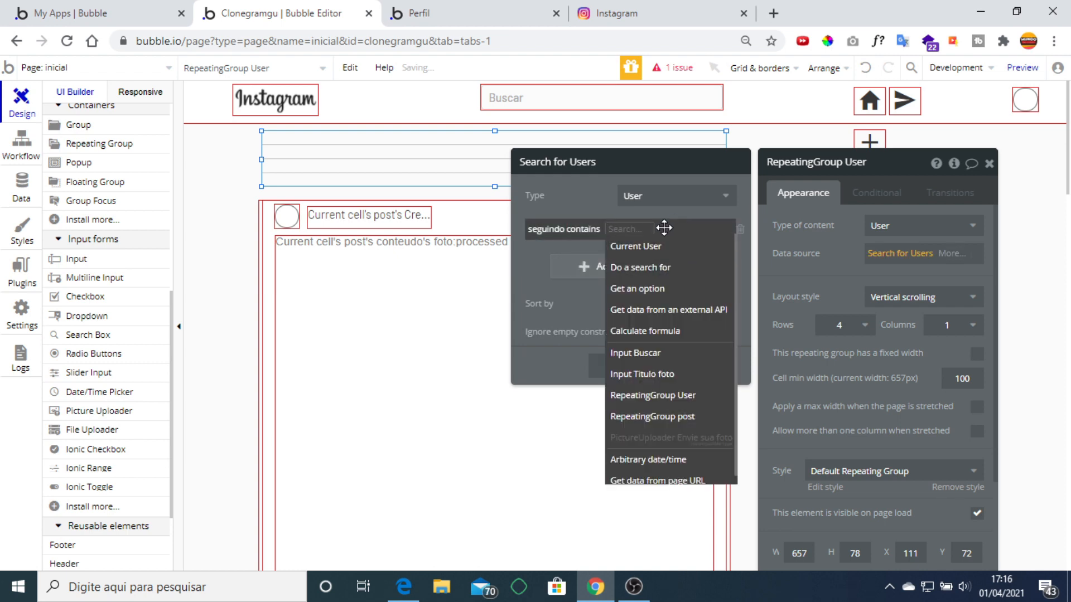
right_click(560, 229)
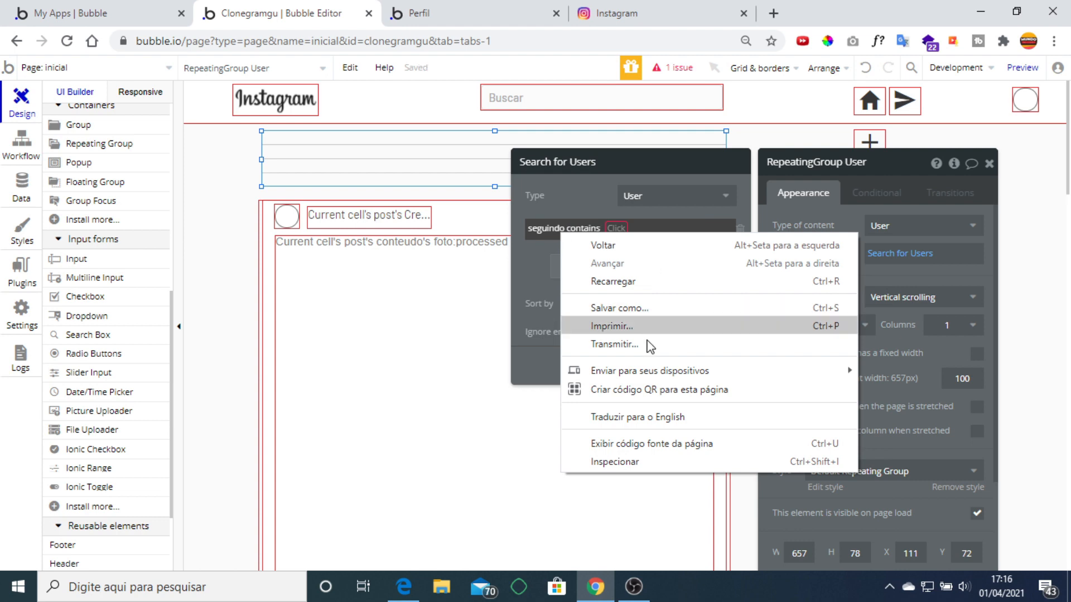
key(Escape)
click(740, 229)
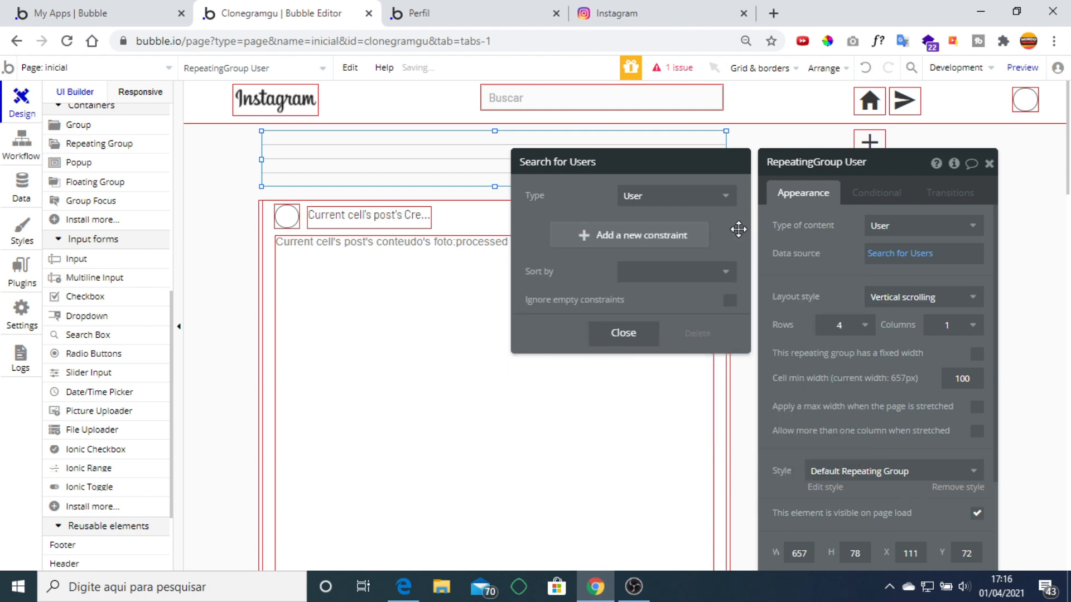
click(808, 243)
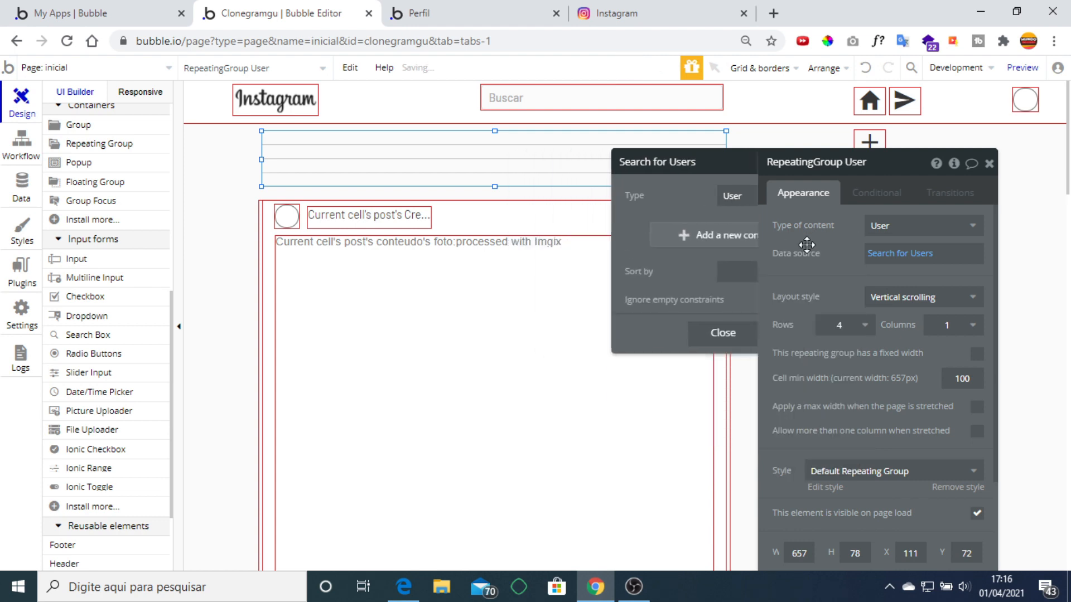
click(859, 256)
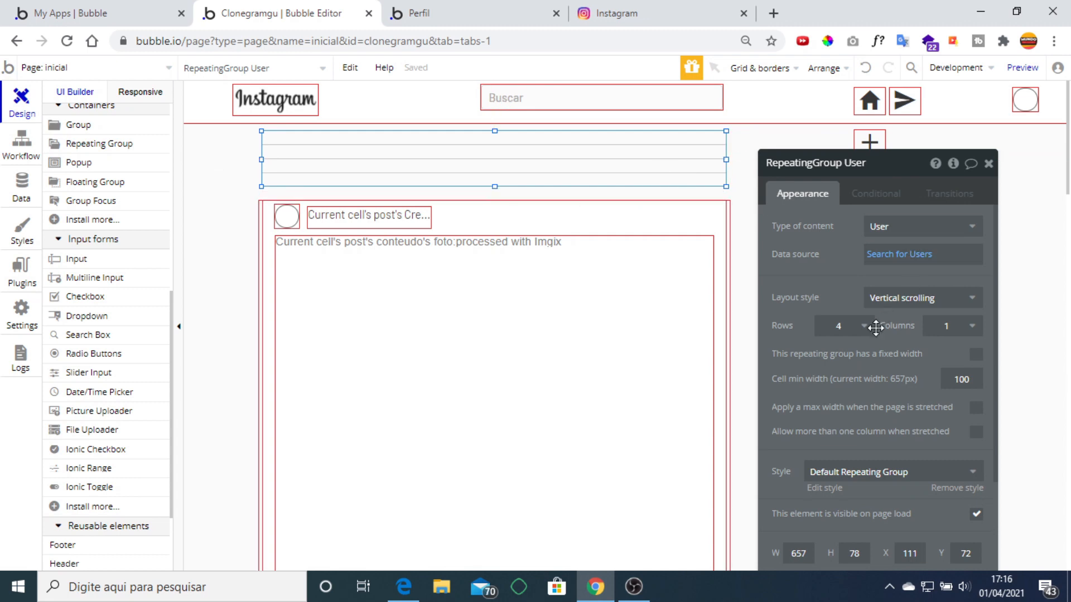
Set the user repeating group to 1 row, horizontal scrolling layout and 8 columns.
click(839, 327)
click(842, 343)
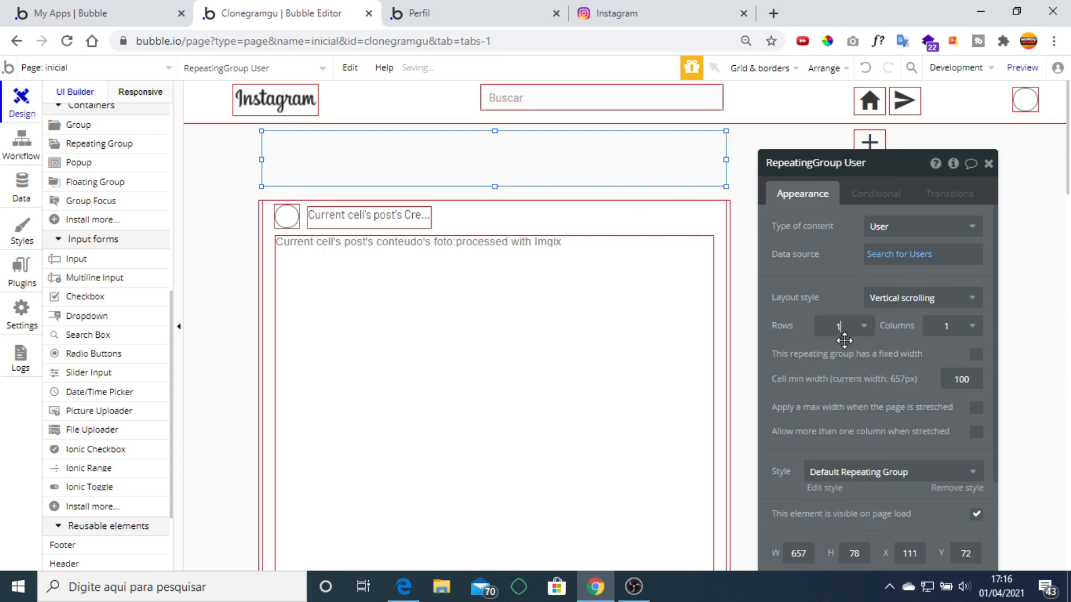
click(963, 297)
click(938, 405)
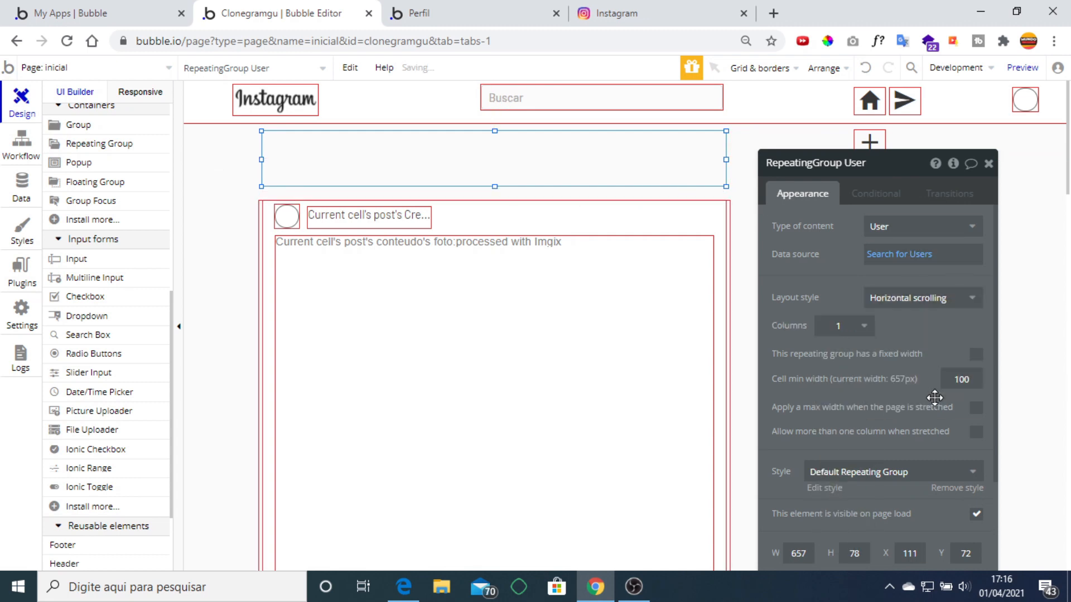
click(841, 326)
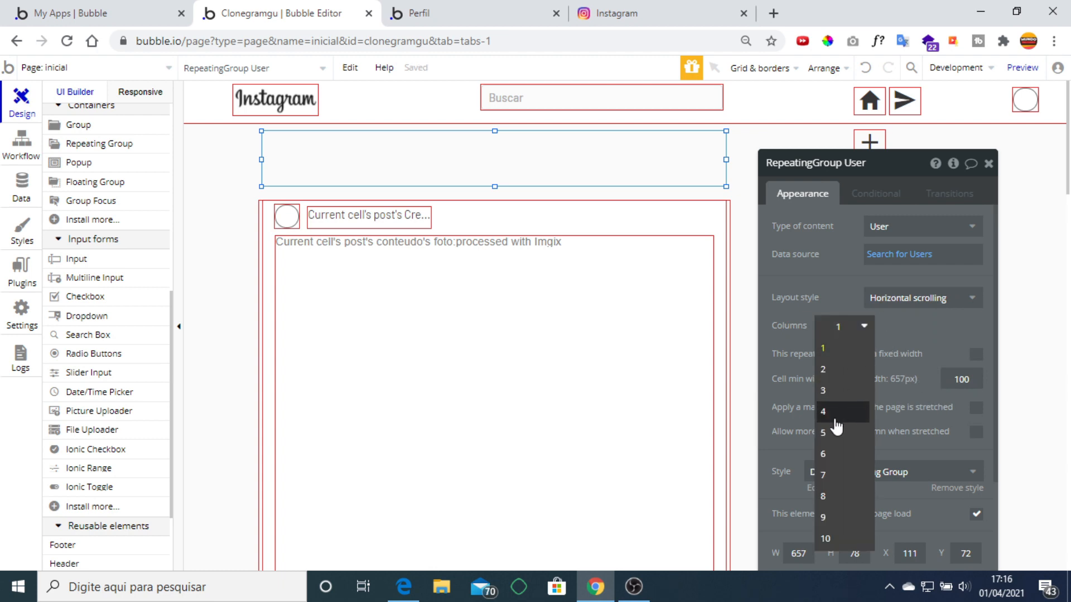
click(836, 539)
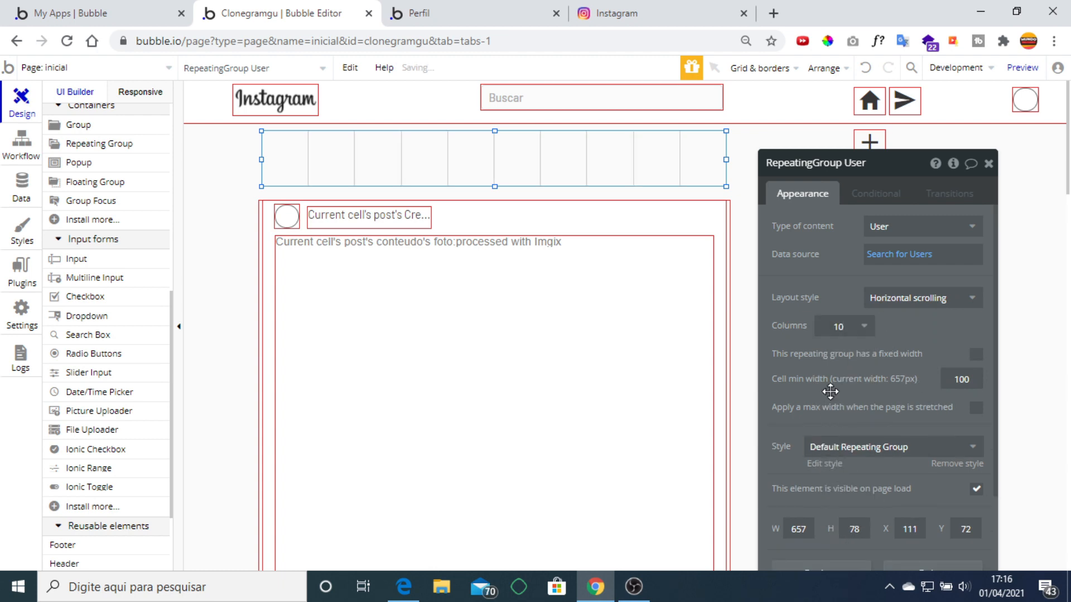
click(862, 330)
click(862, 330)
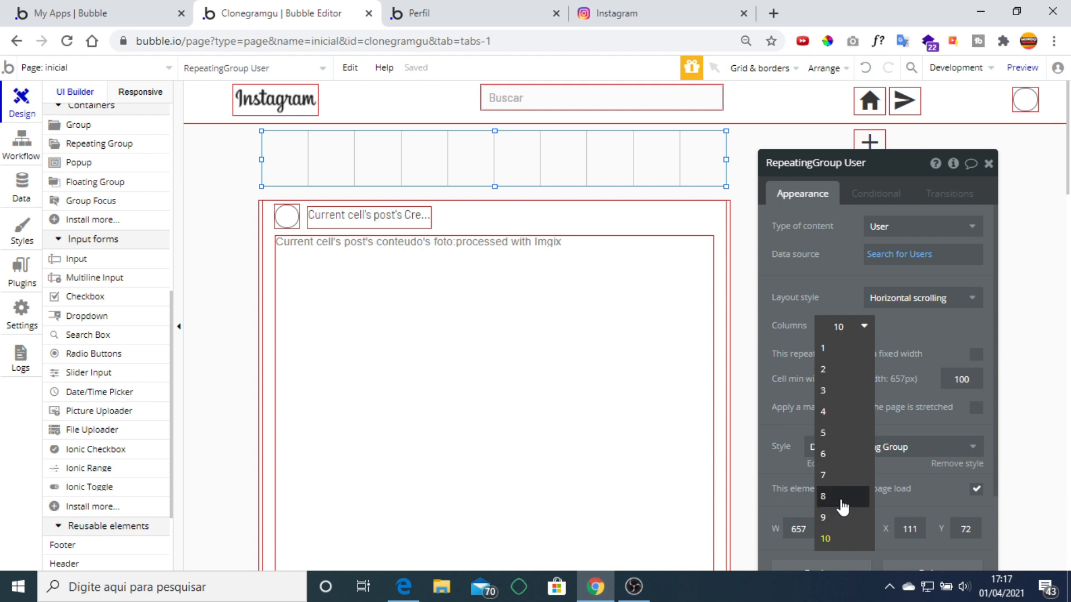
click(839, 493)
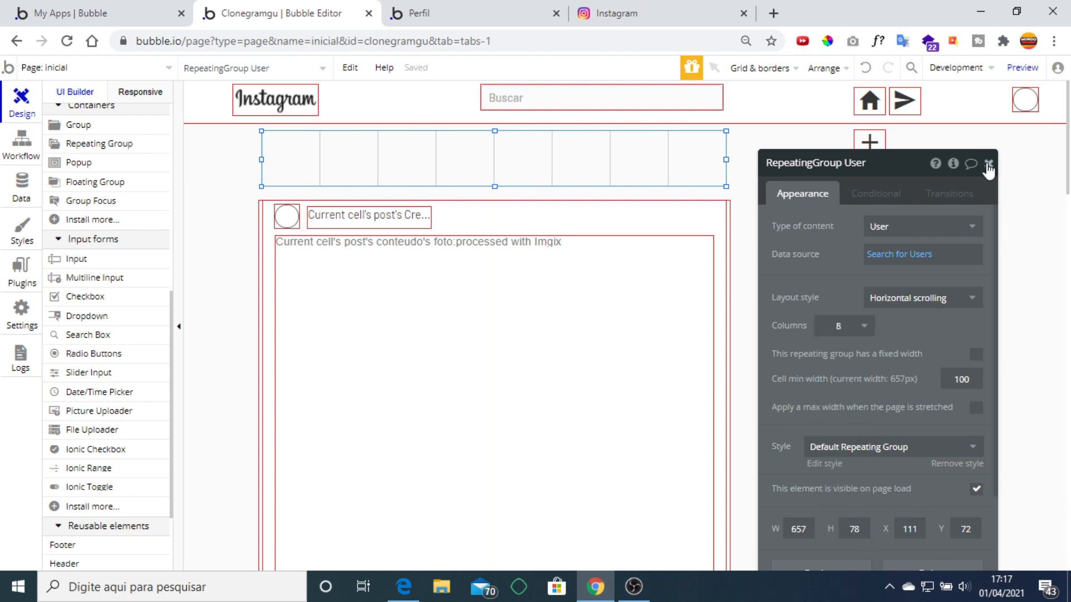
click(988, 163)
click(1026, 96)
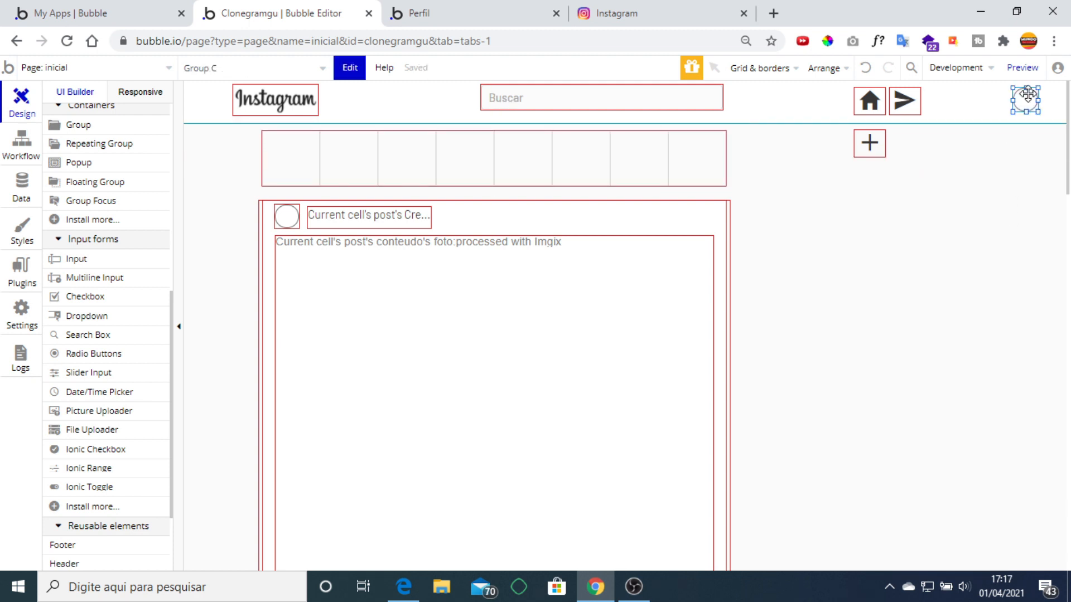
Paste the header's profile circle into the first user cell, centred horizontally and vertically.
click(454, 158)
key(ctrl+v)
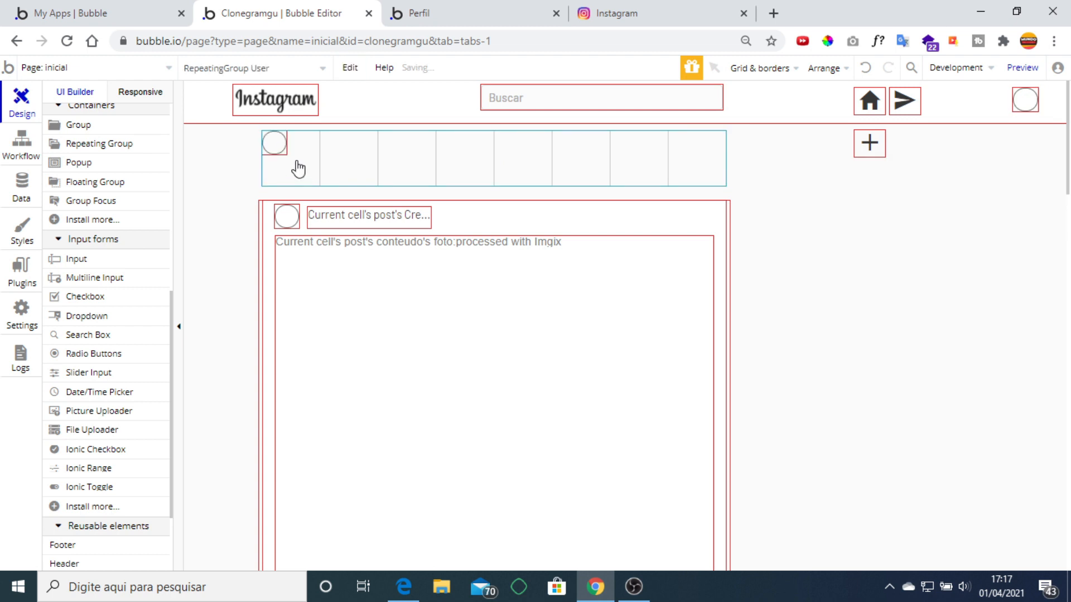
right_click(270, 142)
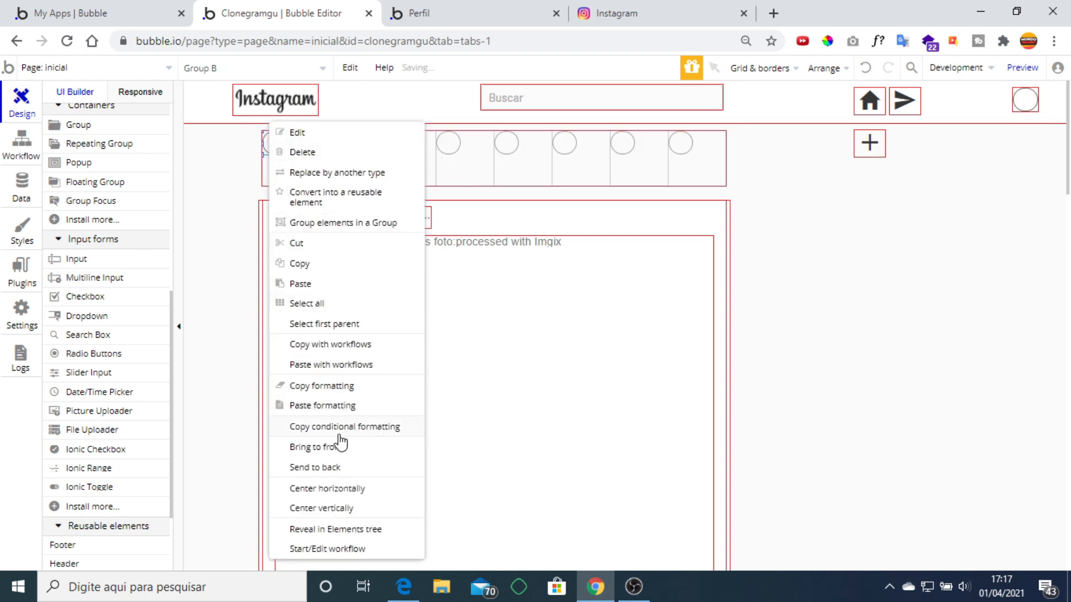
click(348, 489)
right_click(289, 146)
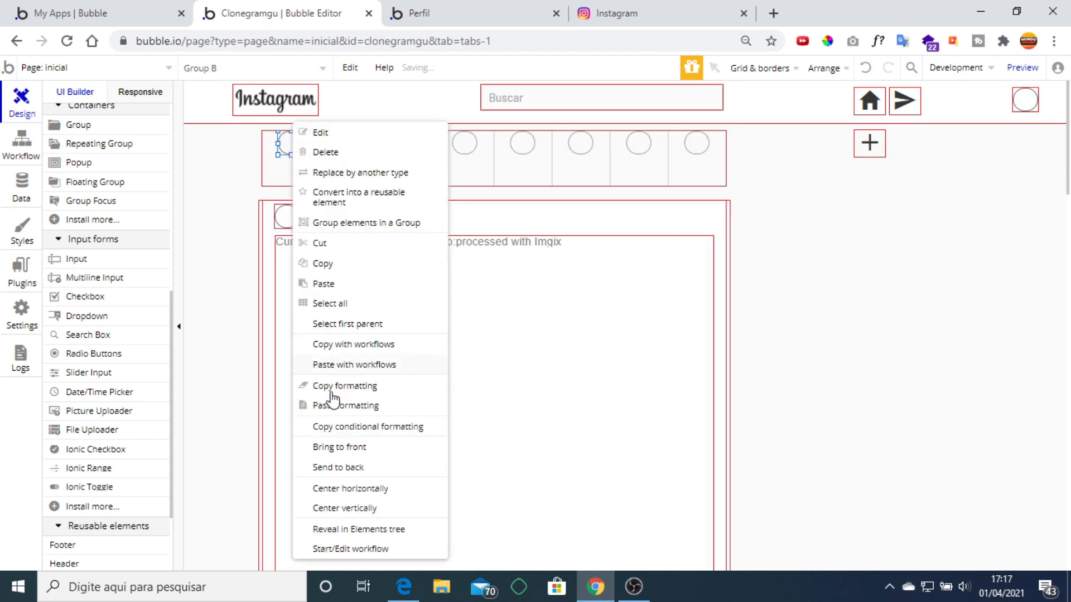
click(348, 508)
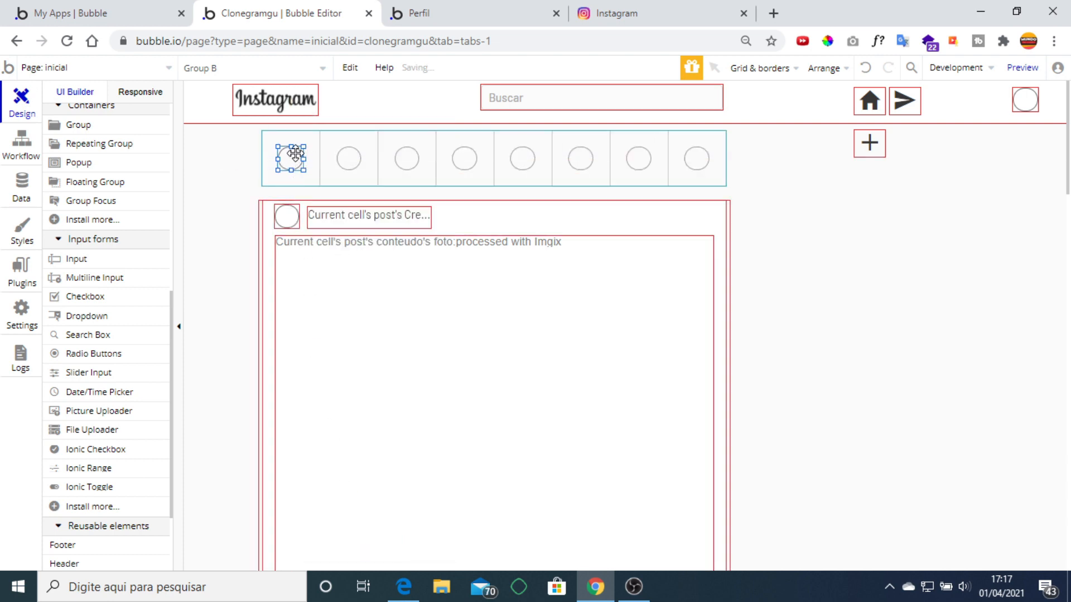
Resize the circle to 50 × 50 and re-centre it in its cell.
double_click(290, 158)
scroll(808, 318, down, 10)
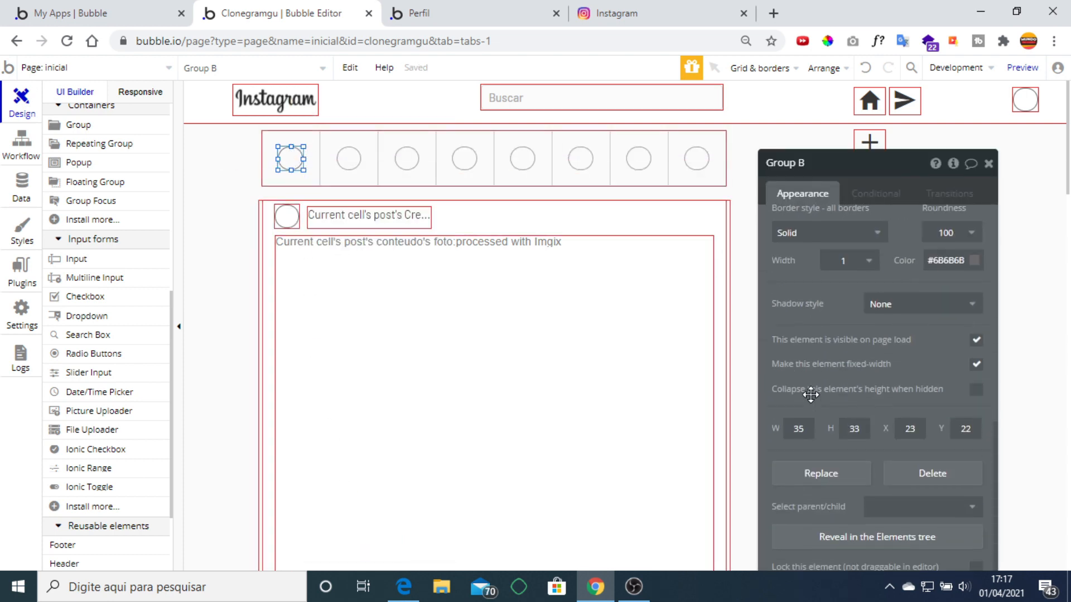
text(50)
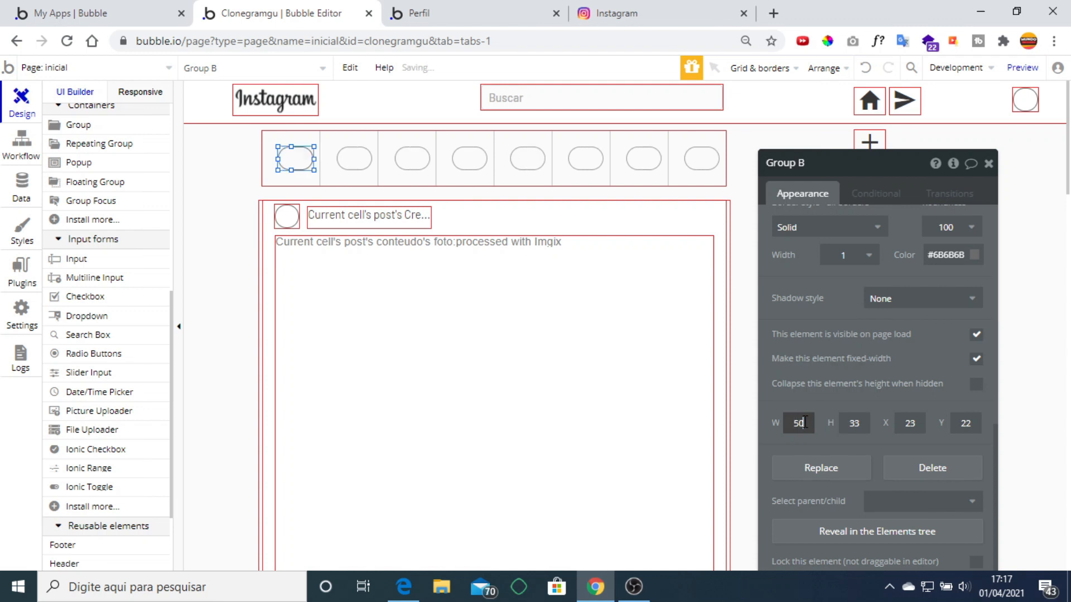
click(866, 427)
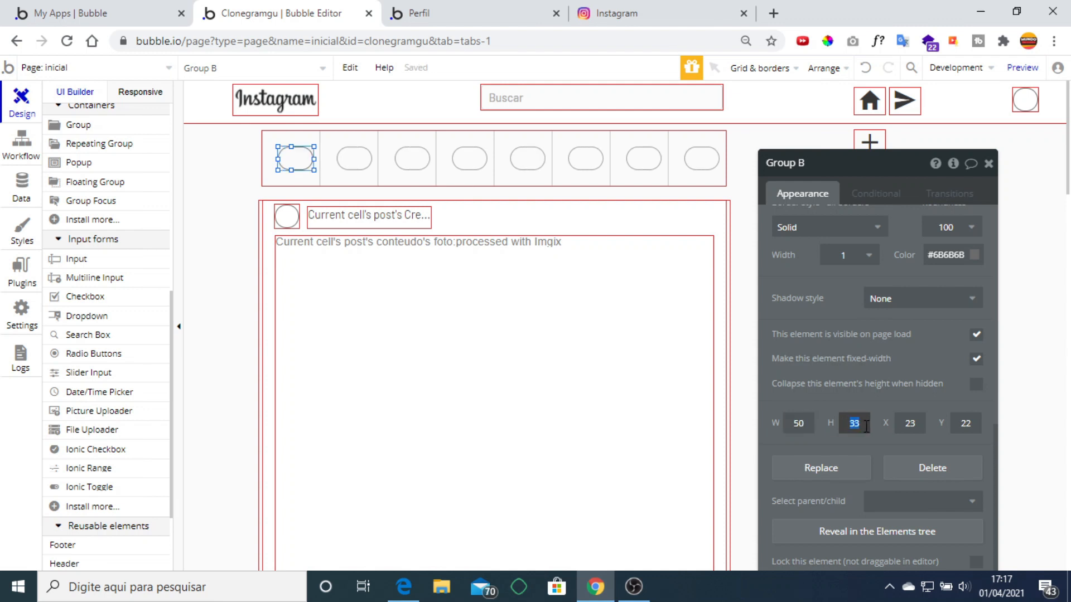
text(50)
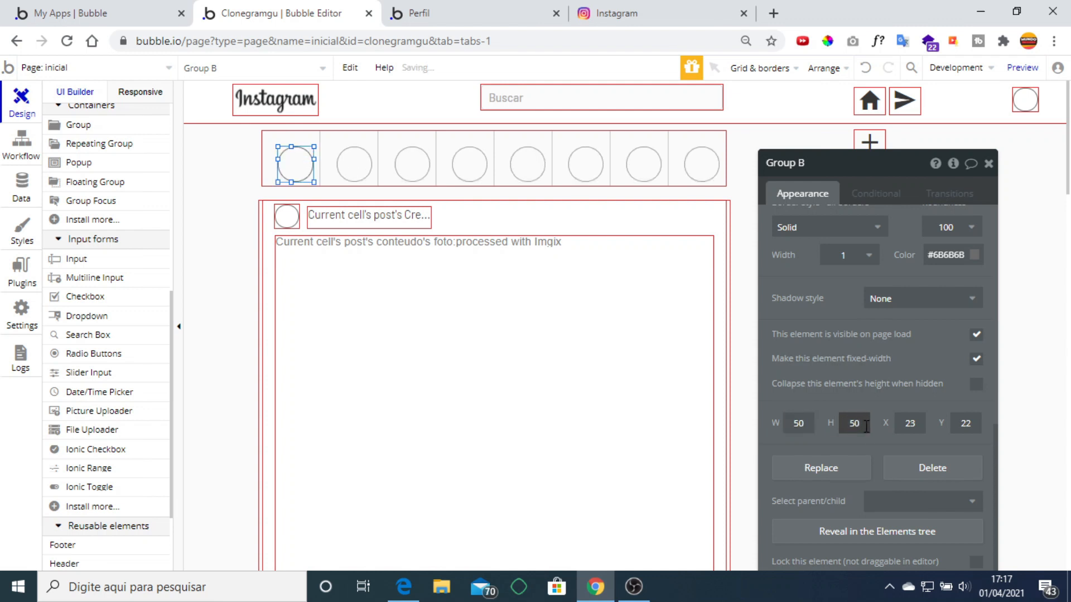
right_click(295, 166)
click(365, 492)
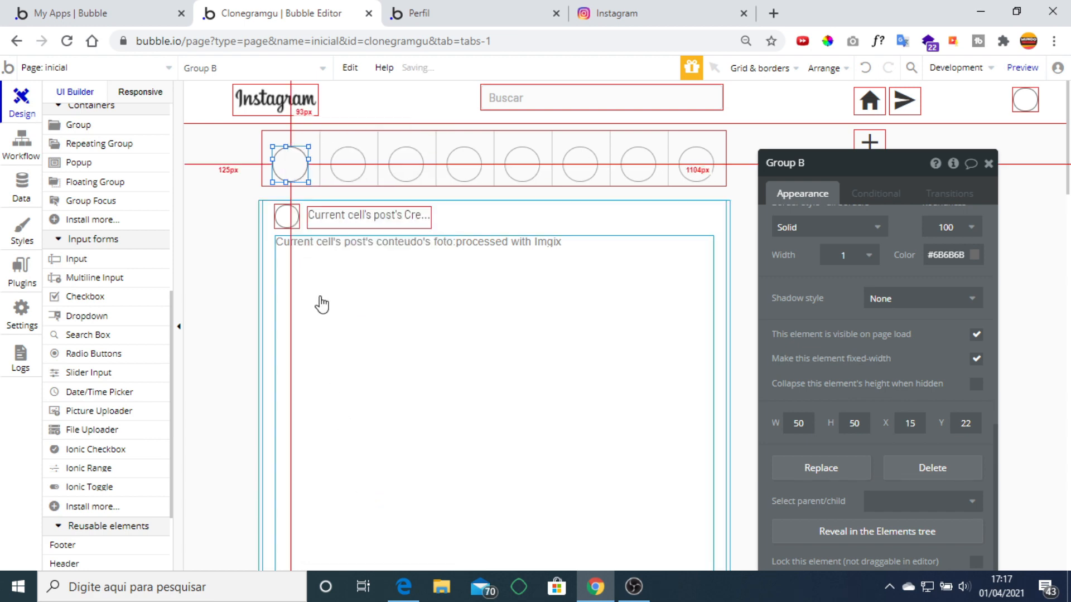
right_click(287, 163)
click(356, 509)
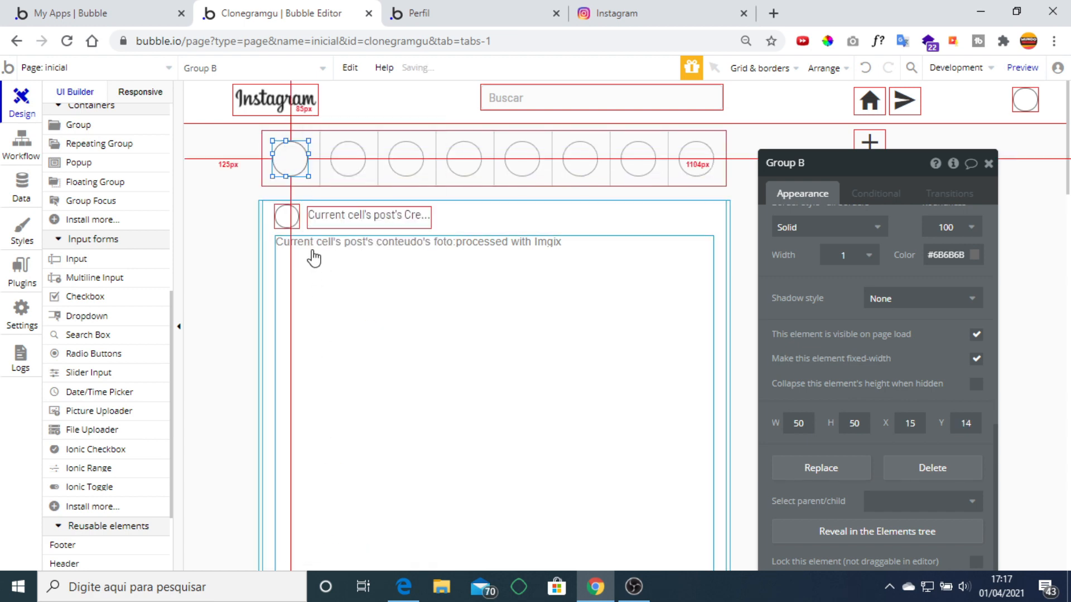
Wrap the circle in its own group sized 55 × 55.
right_click(301, 165)
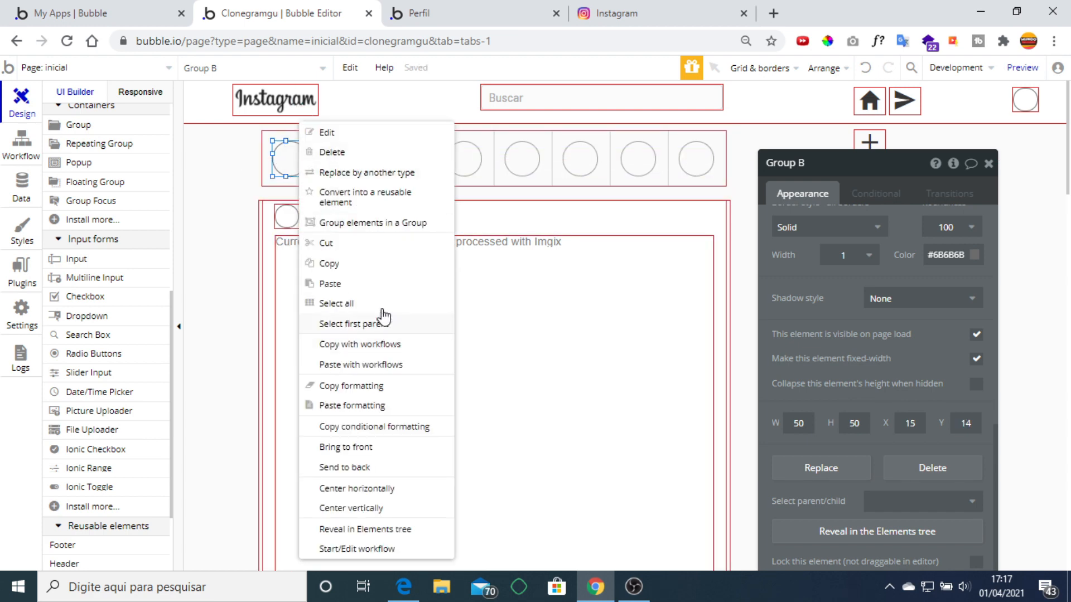
click(390, 223)
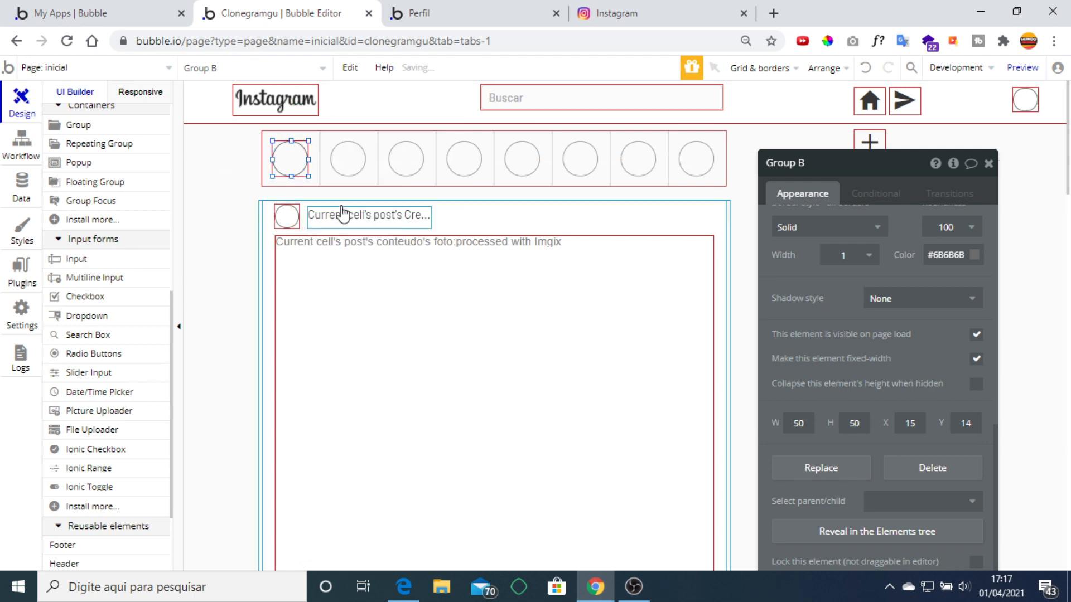
double_click(799, 422)
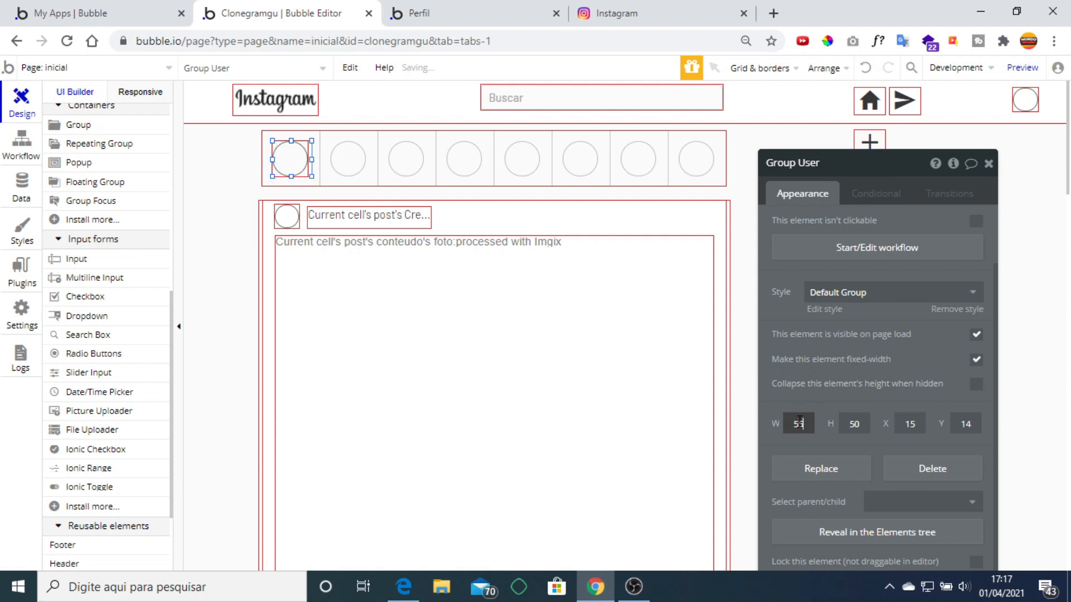
text(55)
key(Tab)
text(55)
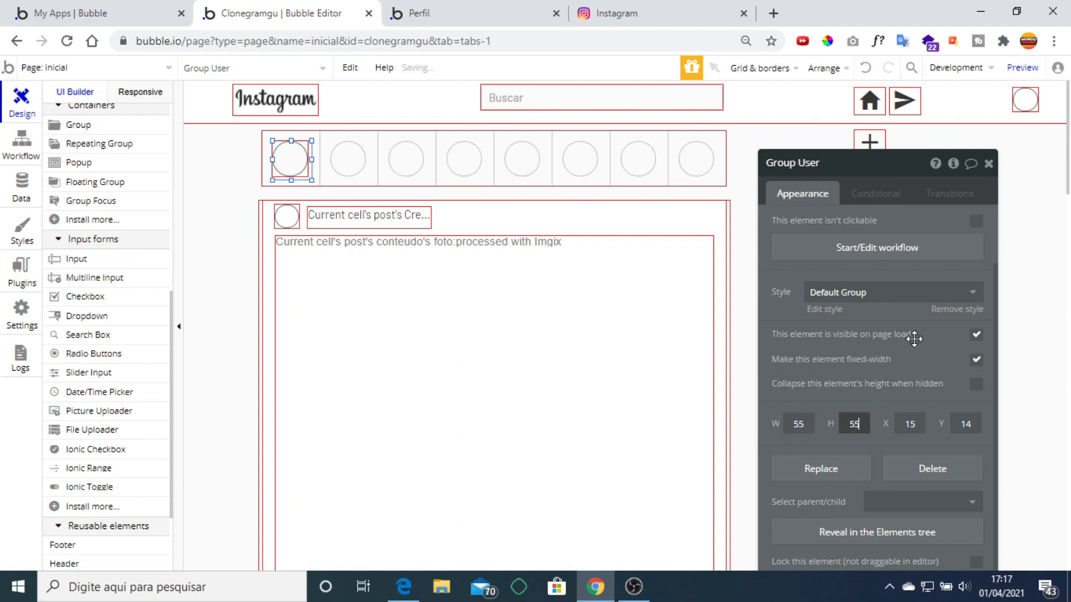
click(953, 313)
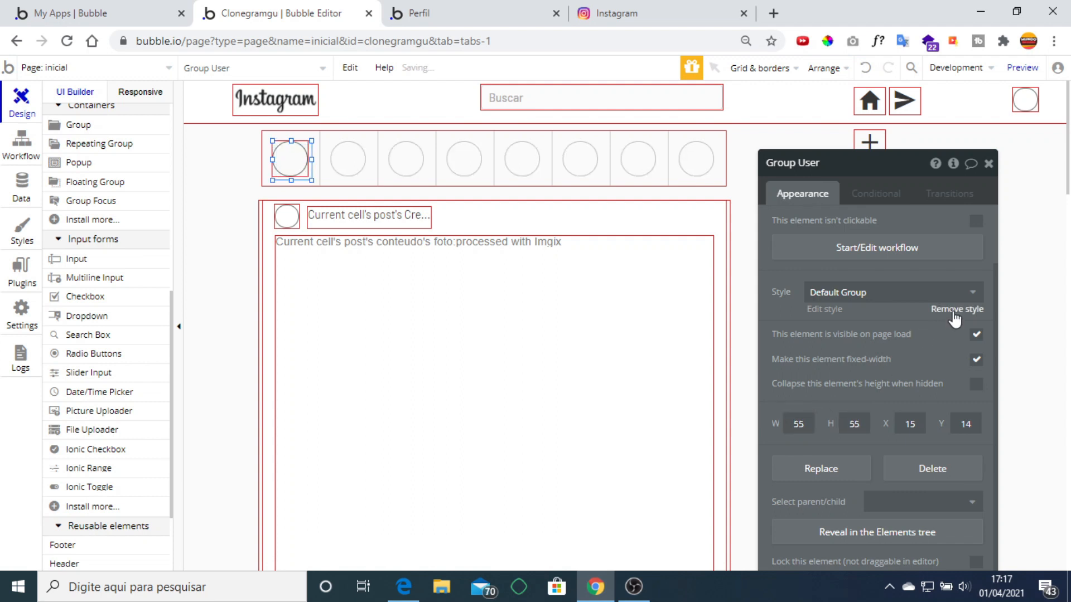
Give the group a gradient background ending in pink #CE54A6 sampled from Instagram.
click(914, 337)
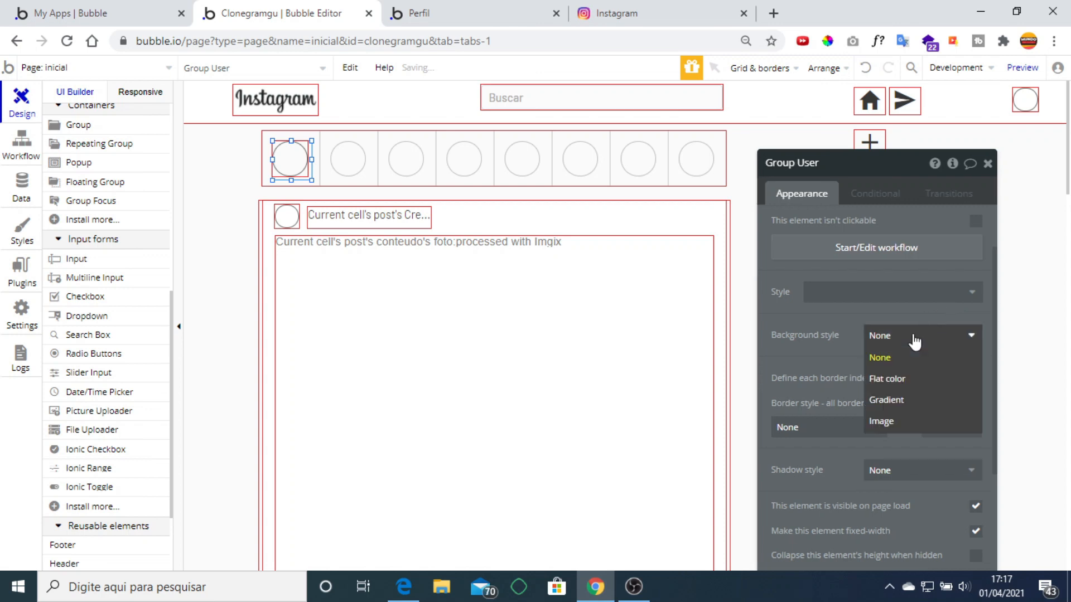
click(909, 400)
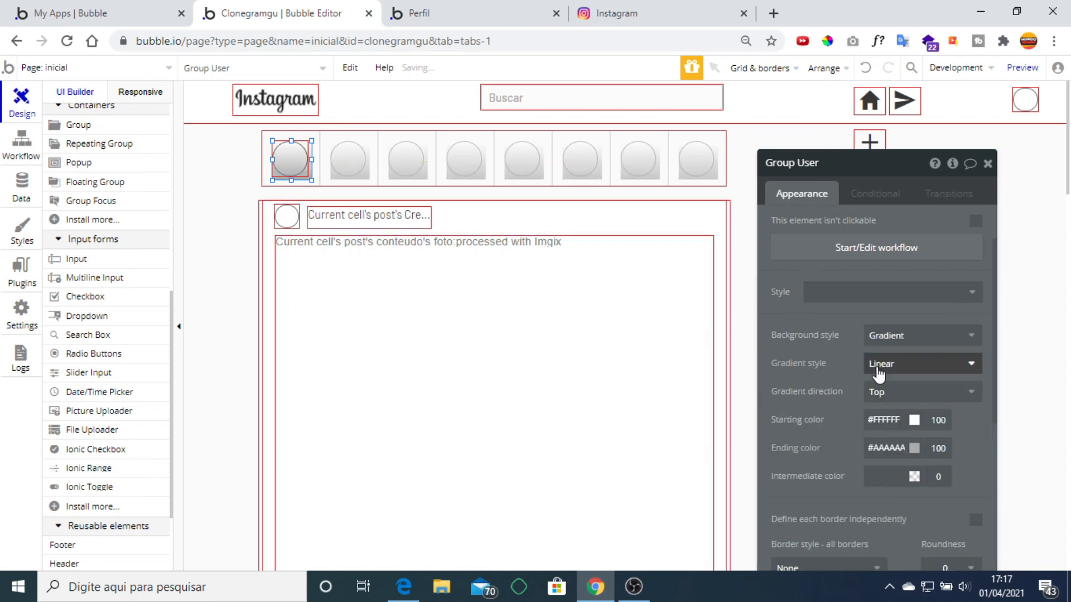
click(625, 17)
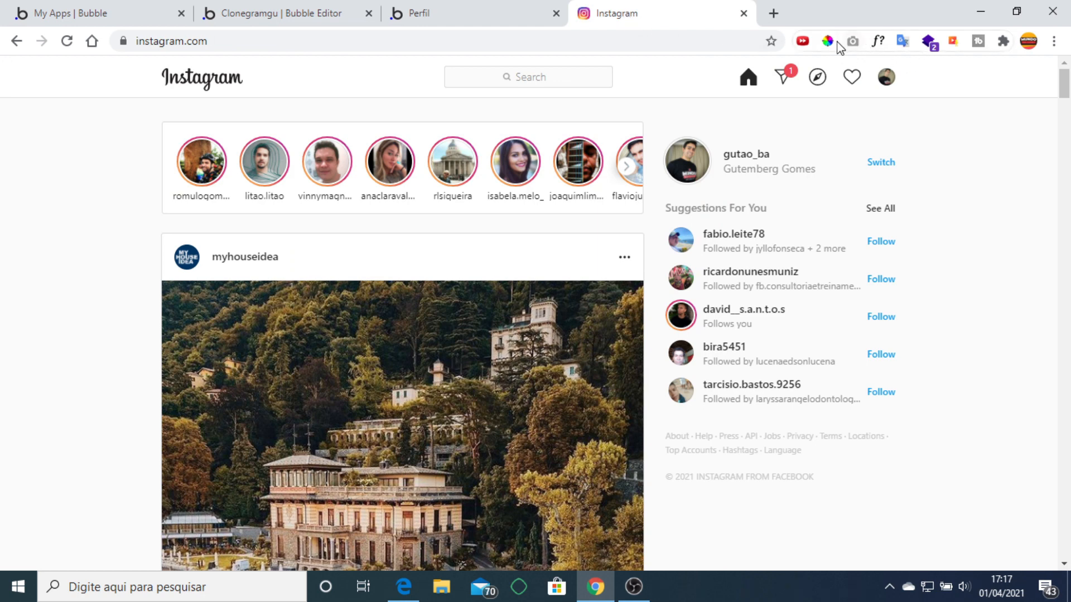
click(595, 139)
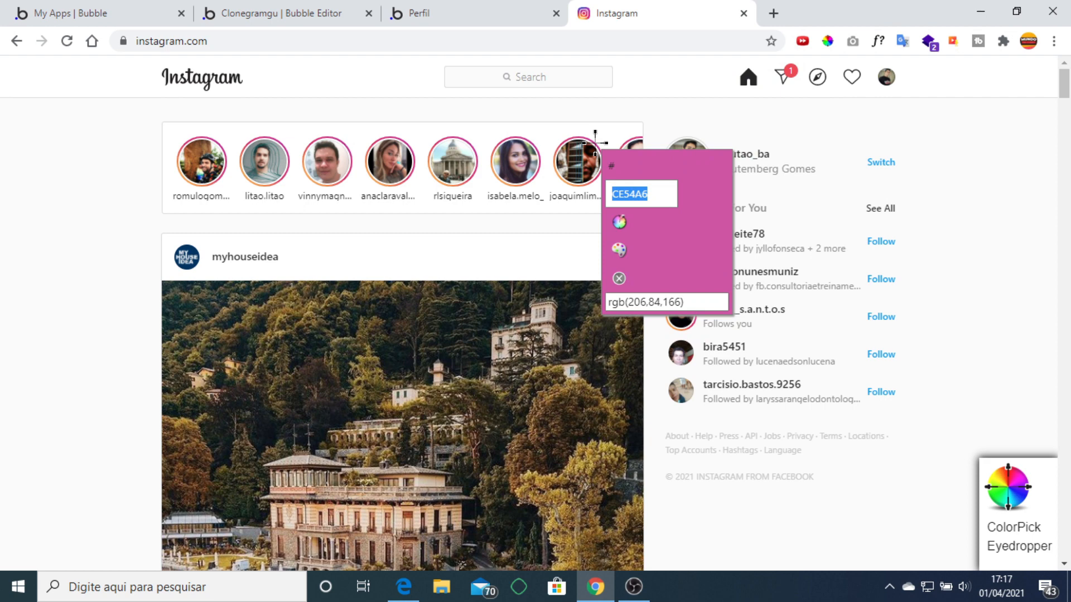
click(313, 13)
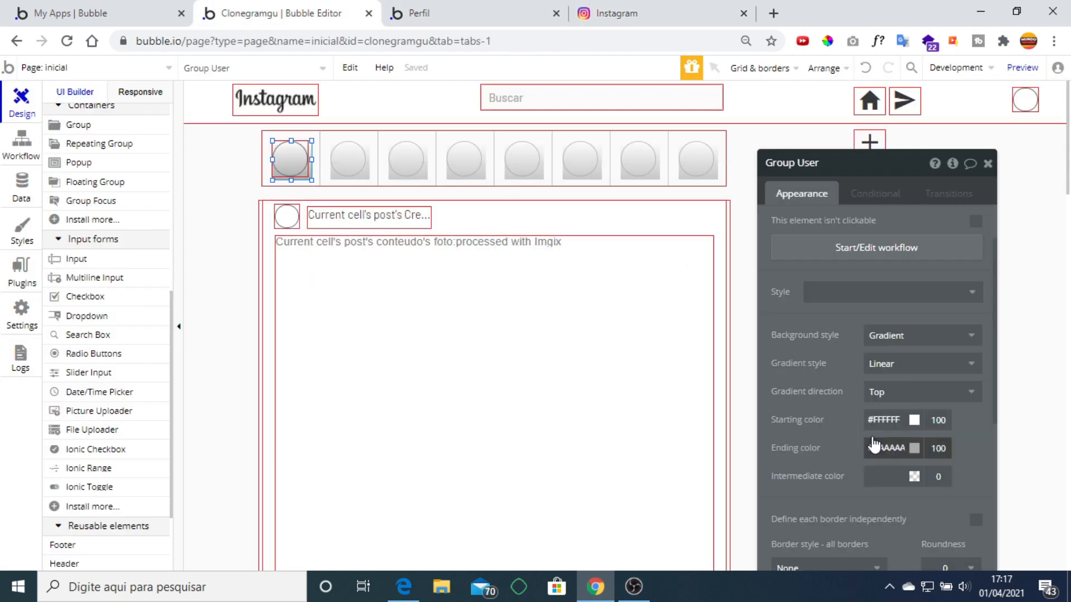
double_click(900, 441)
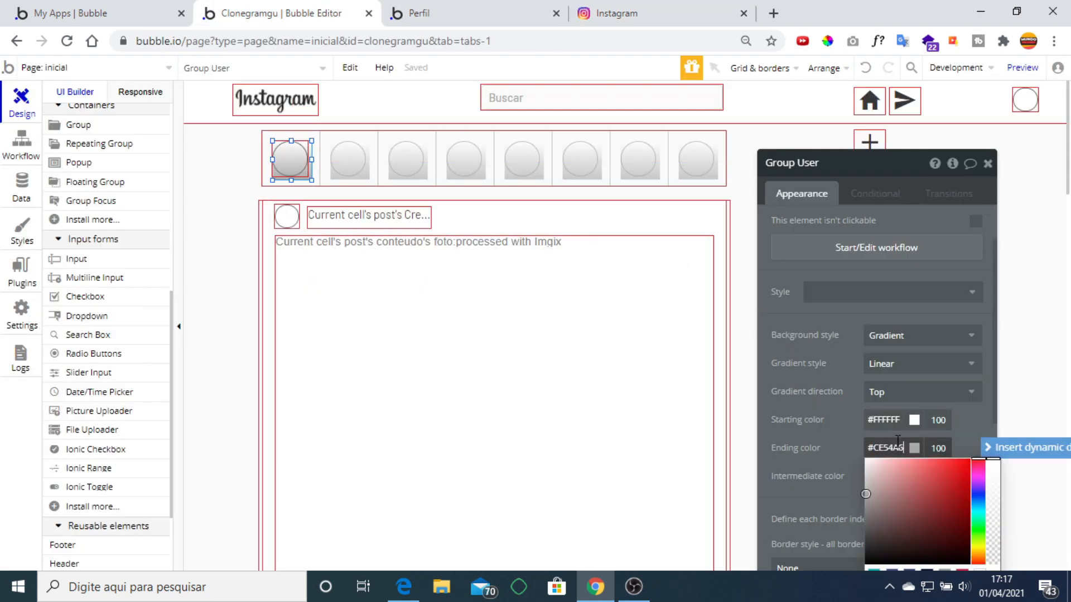
click(647, 12)
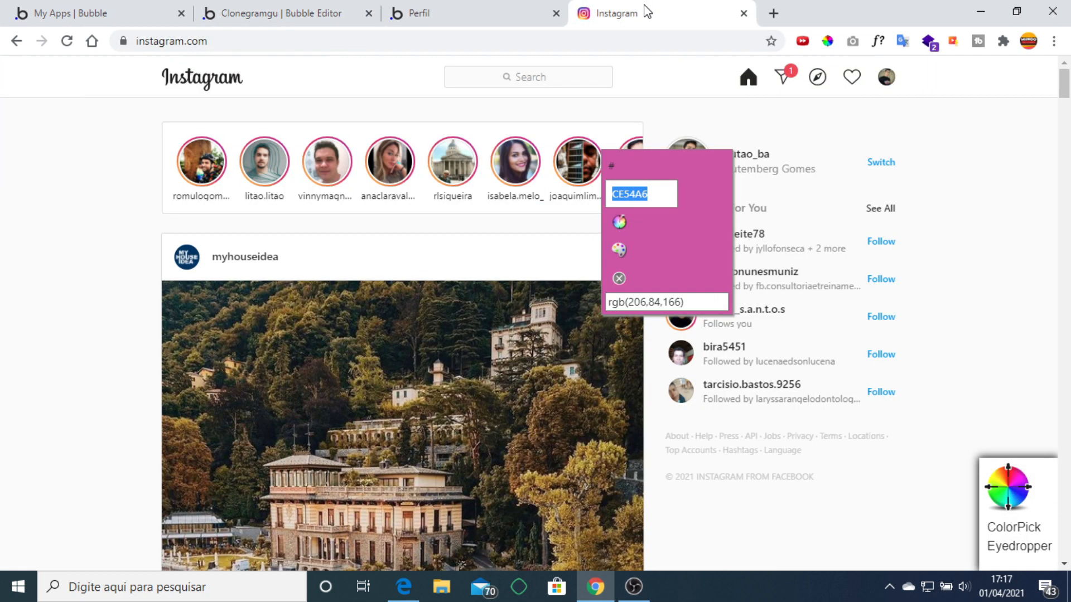
Set the gradient's starting colour to orange #F99D4C sampled from a story ring.
click(371, 178)
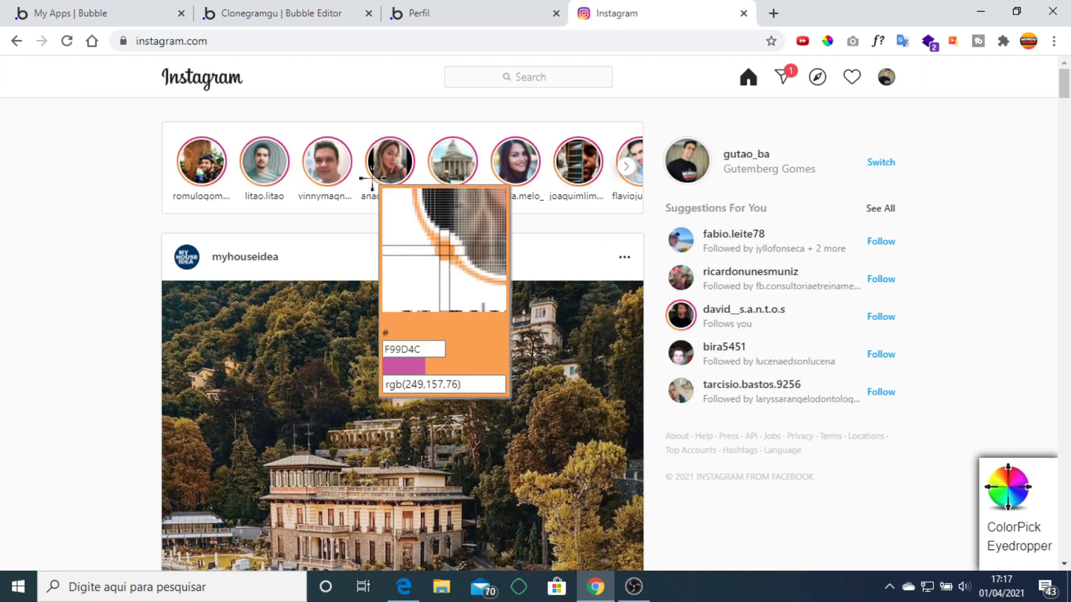
click(372, 179)
key(ctrl+c)
click(257, 13)
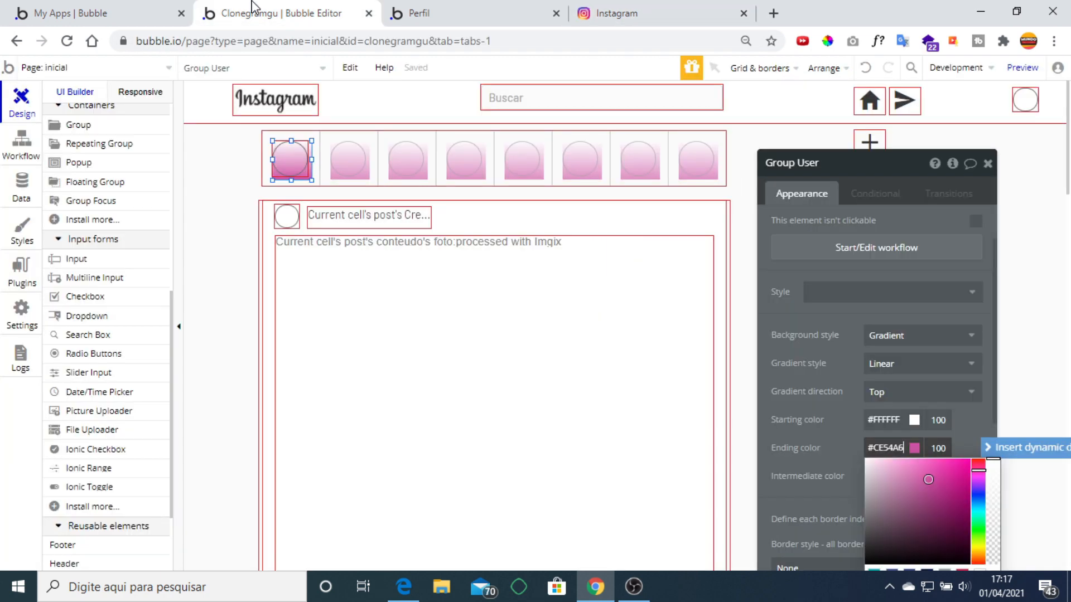
click(893, 420)
double_click(894, 420)
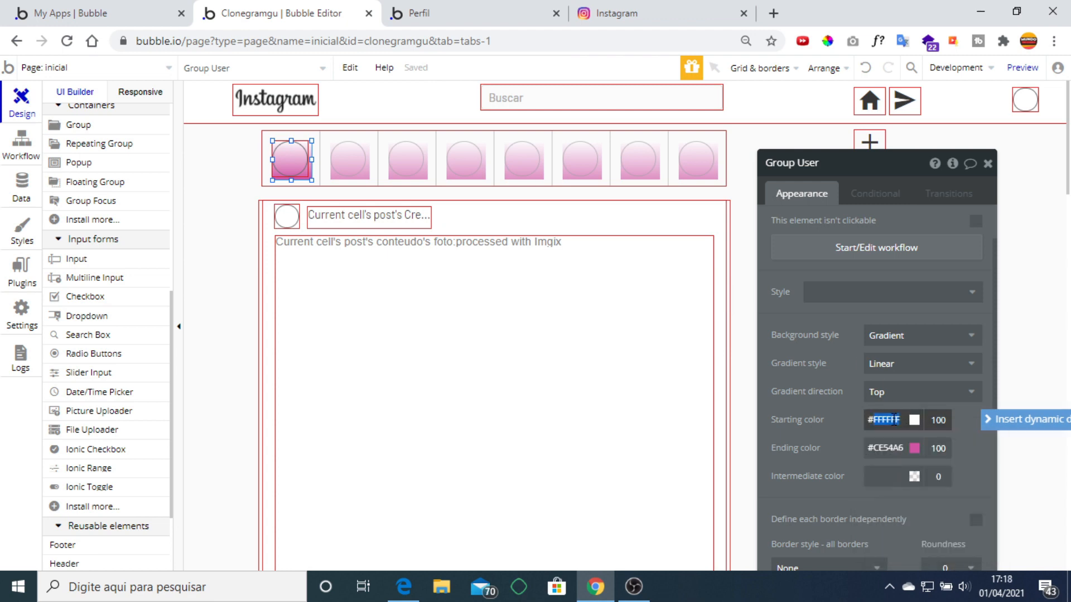
key(ctrl+v)
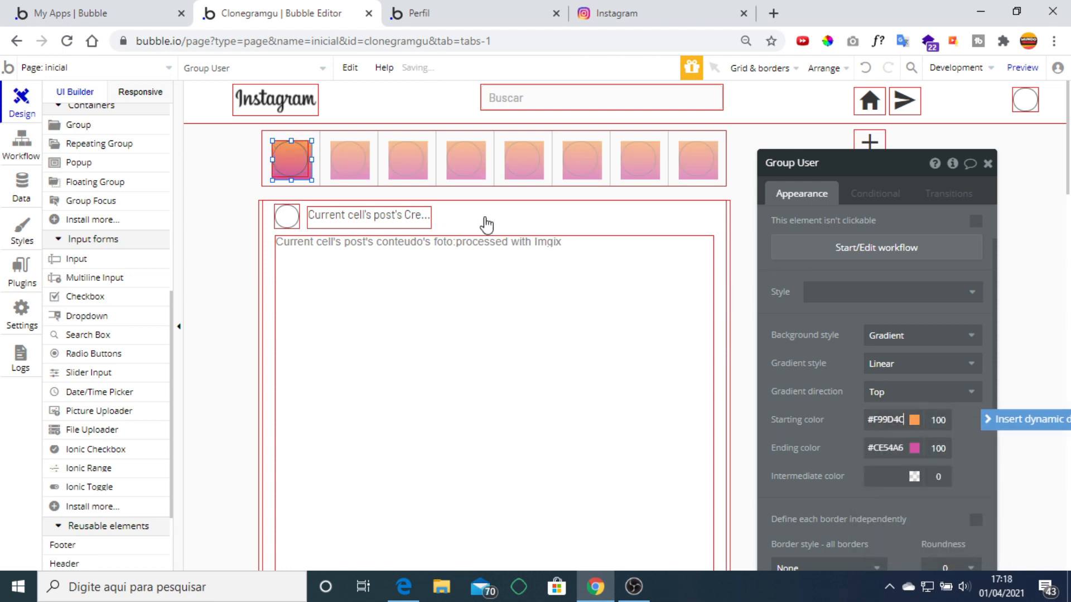
Centre the profile image in the group and make the story circle fully round (roundness 200).
right_click(294, 166)
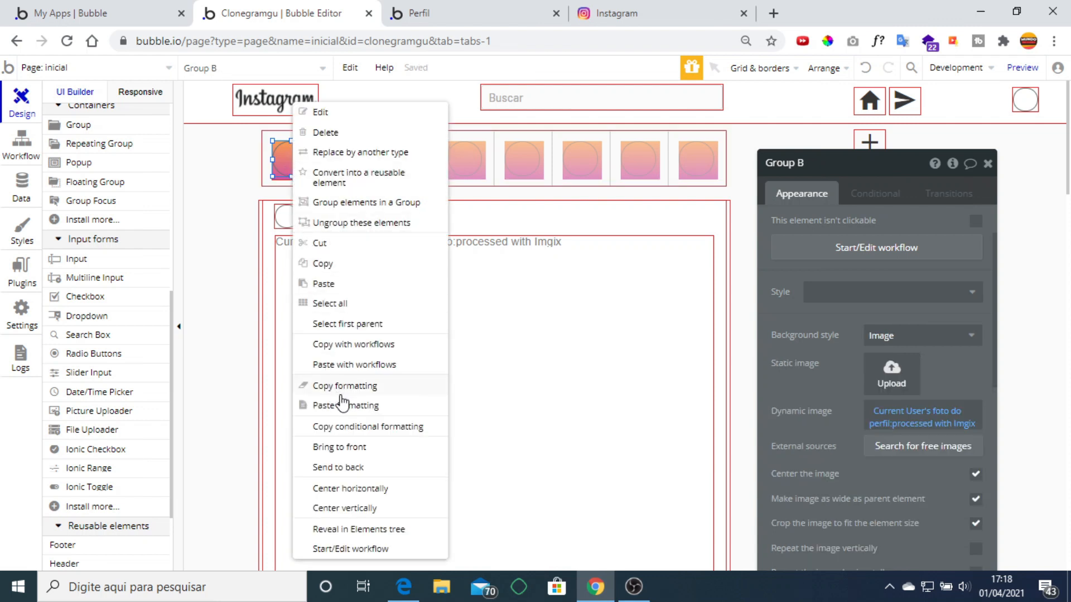
click(385, 489)
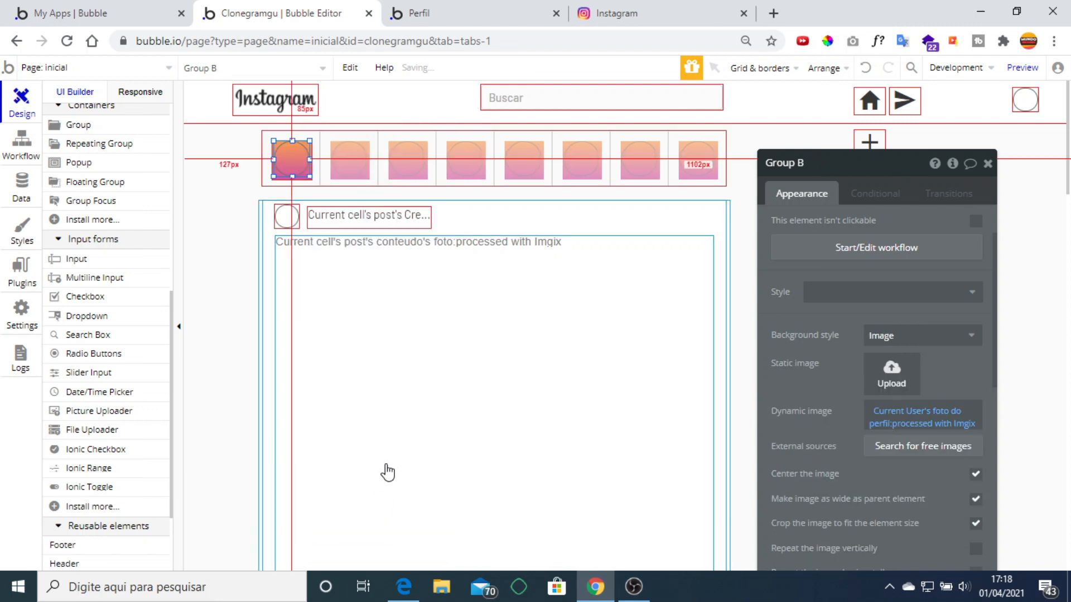
right_click(290, 165)
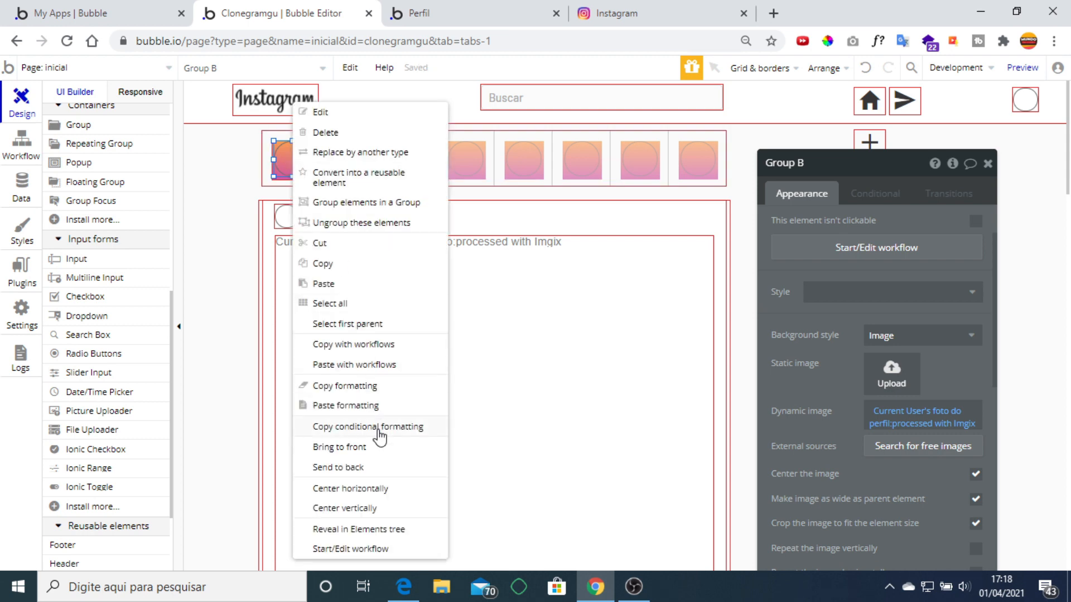
click(363, 508)
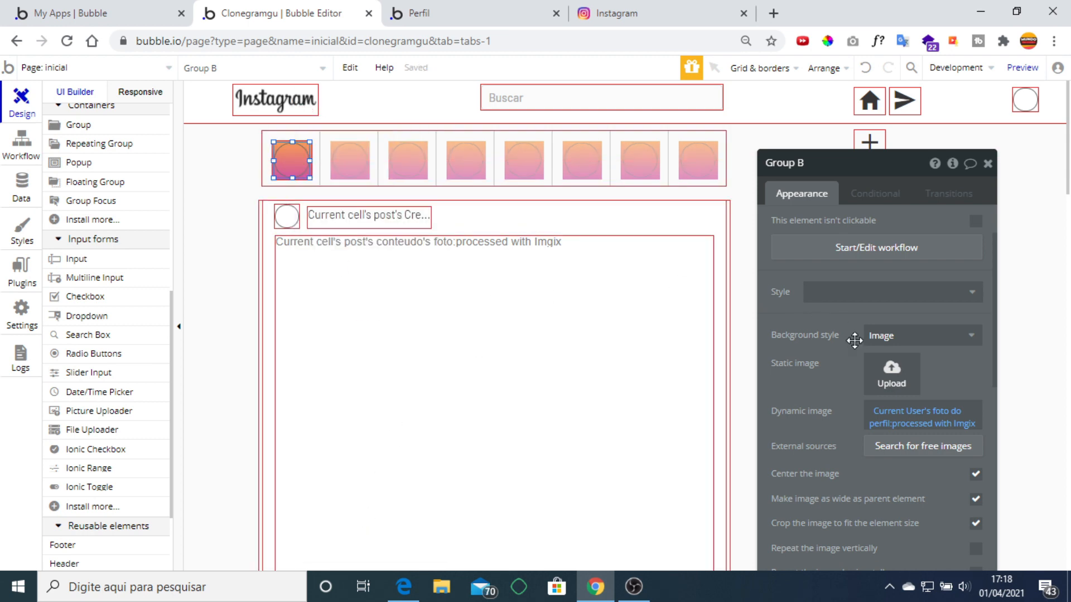
scroll(870, 340, down, 3)
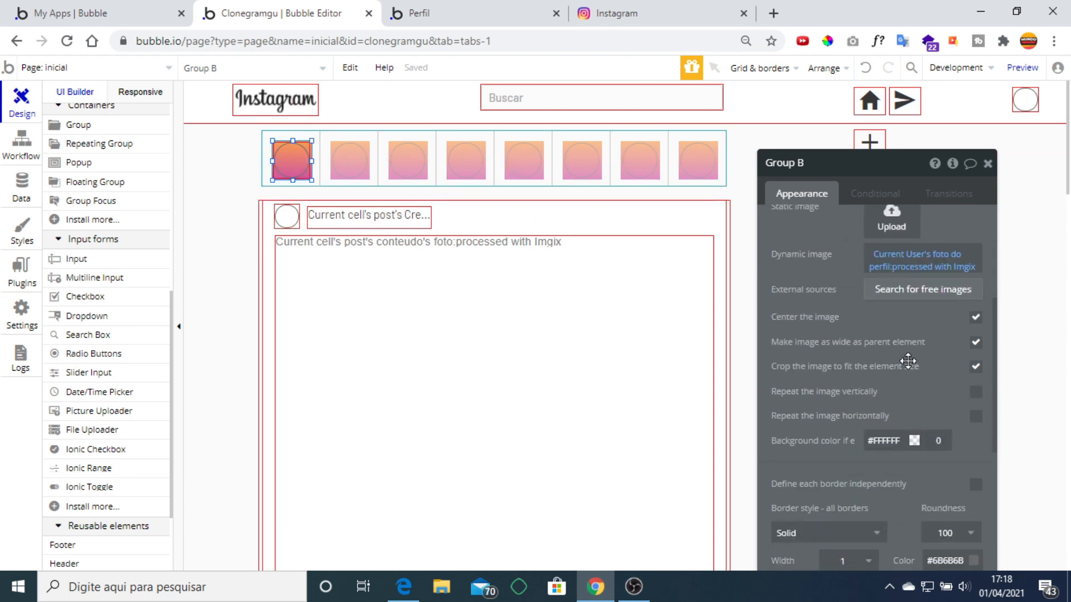
scroll(911, 359, down, 3)
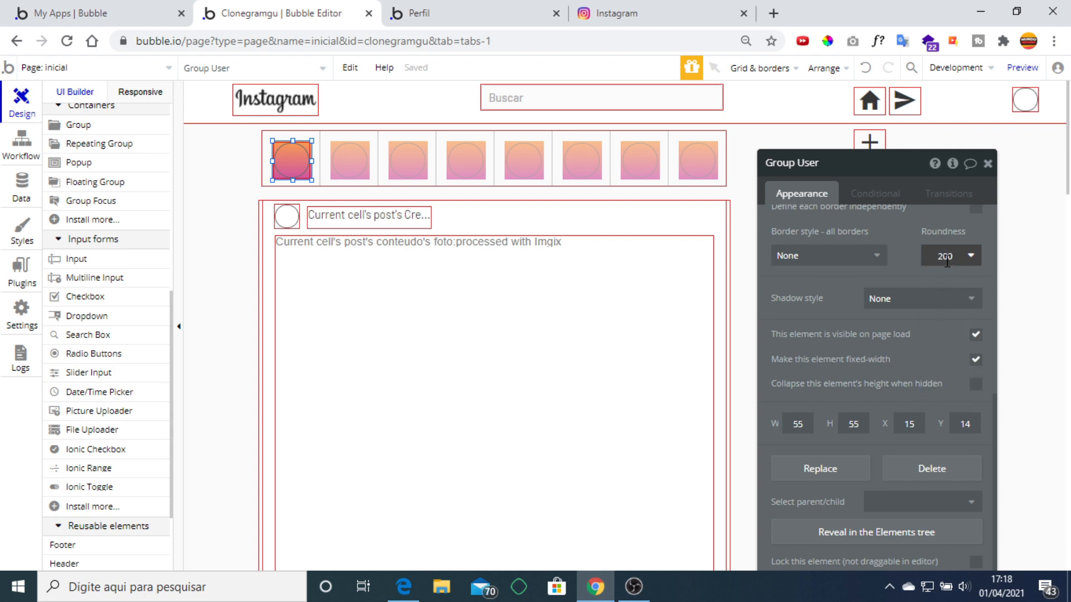
click(918, 277)
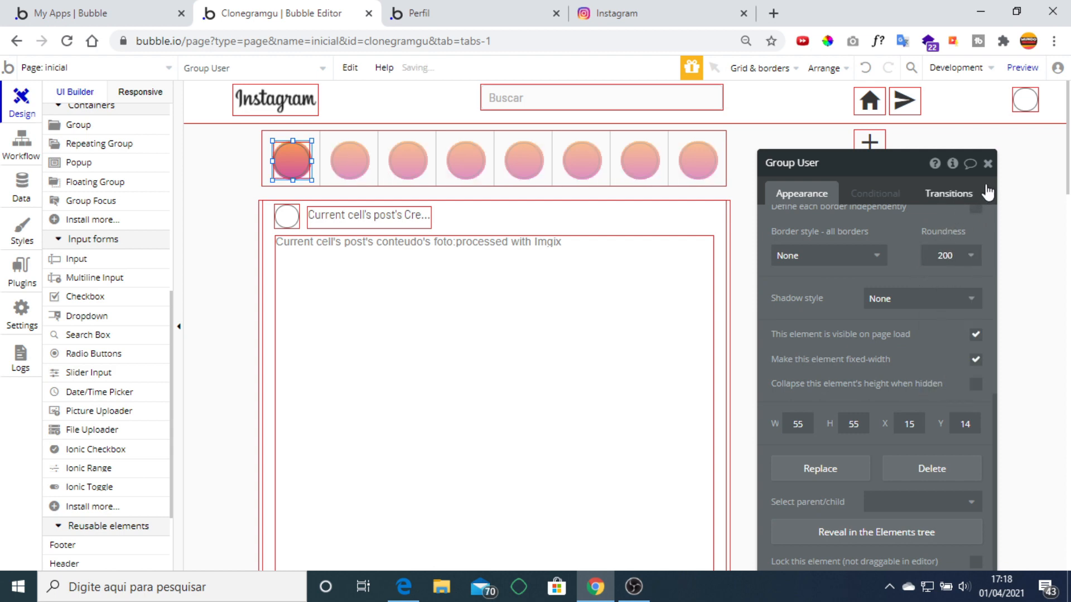
click(987, 163)
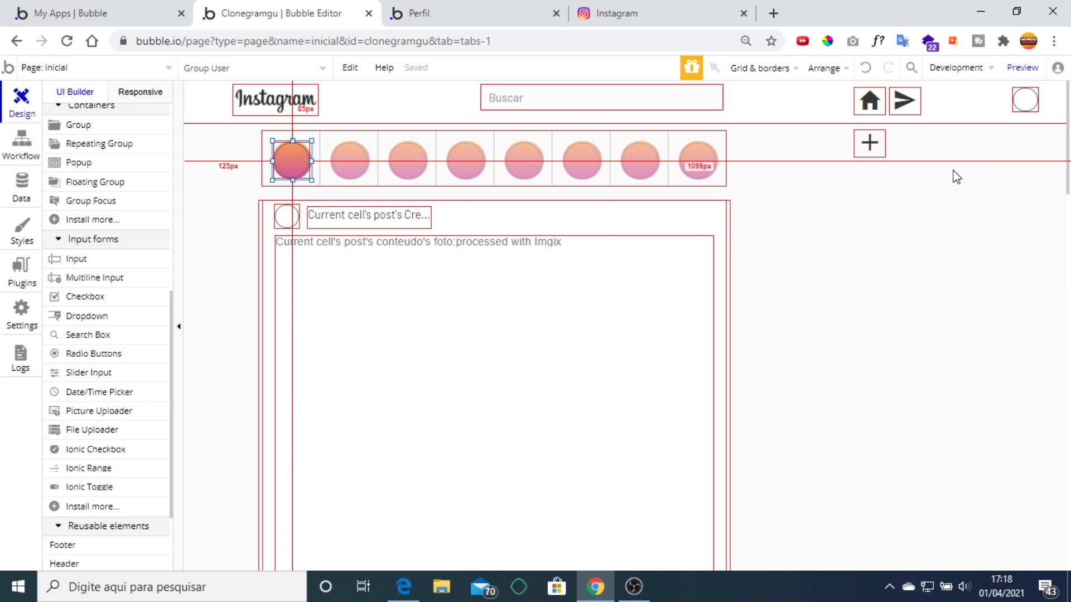
Centre the inner image vertically and horizontally within its circle.
right_click(291, 172)
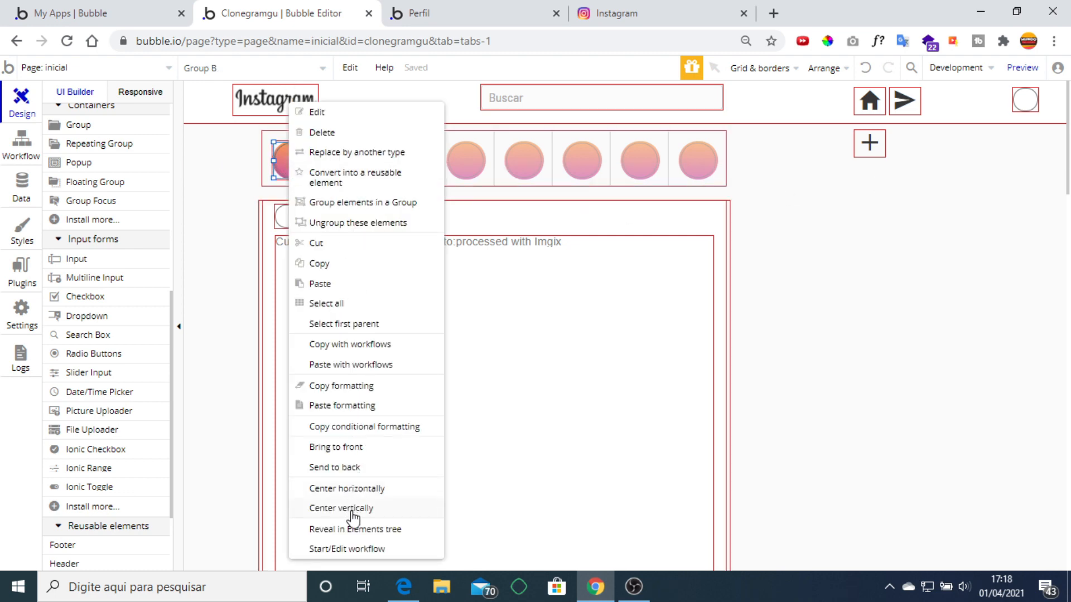
click(352, 509)
right_click(291, 172)
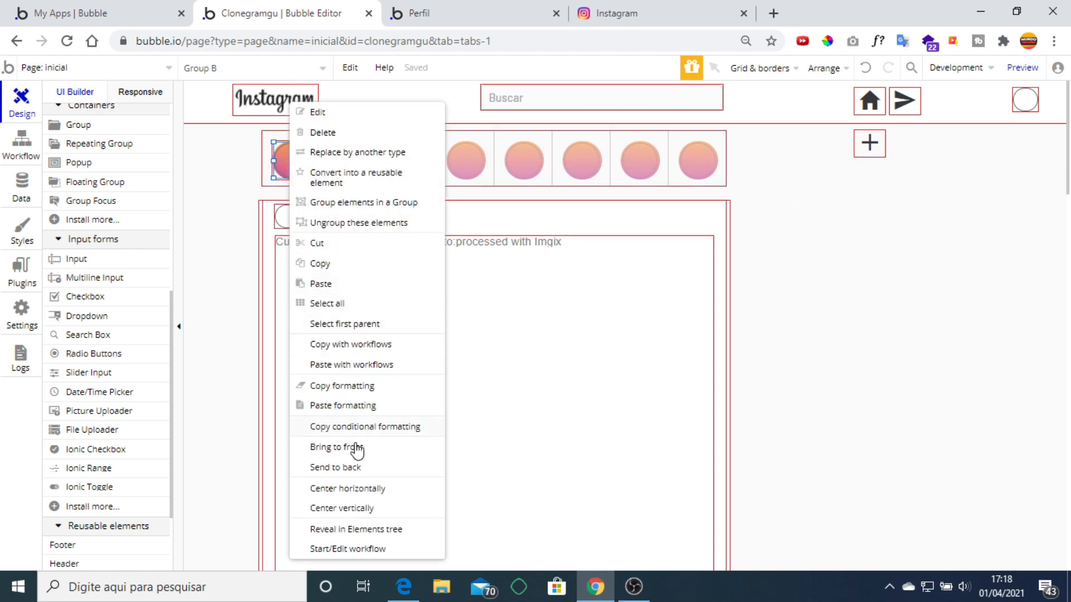
click(371, 491)
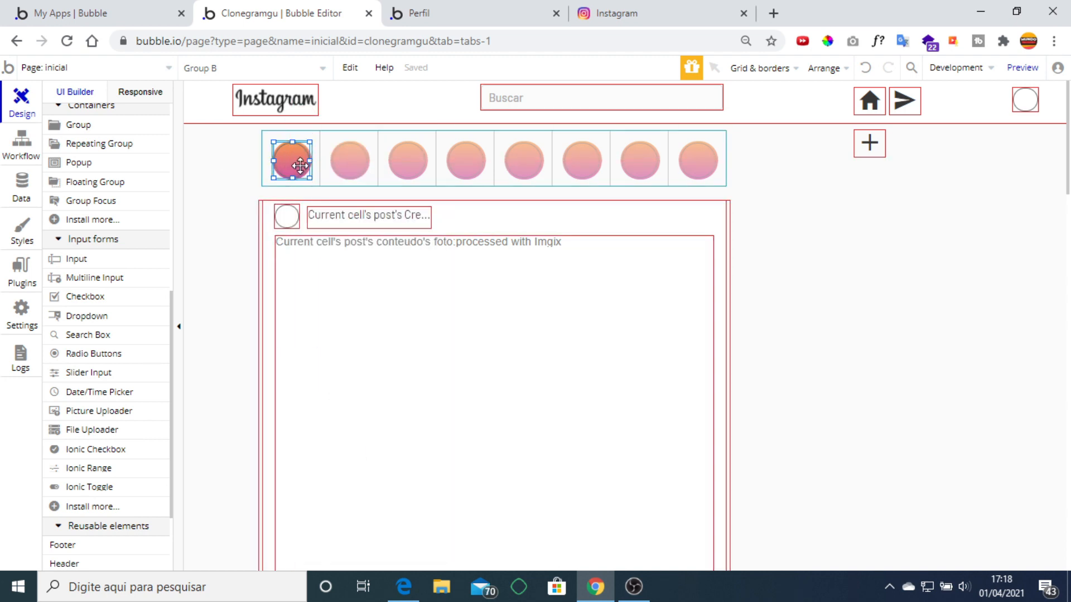
Give the inner profile image a white #FFFFFF border.
double_click(291, 160)
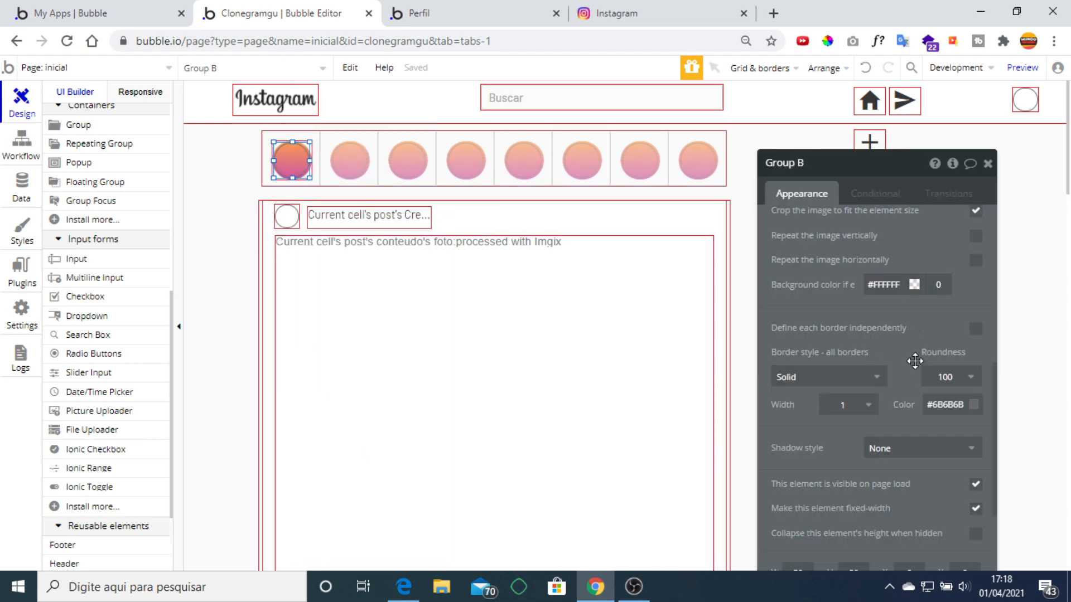
click(946, 406)
click(950, 403)
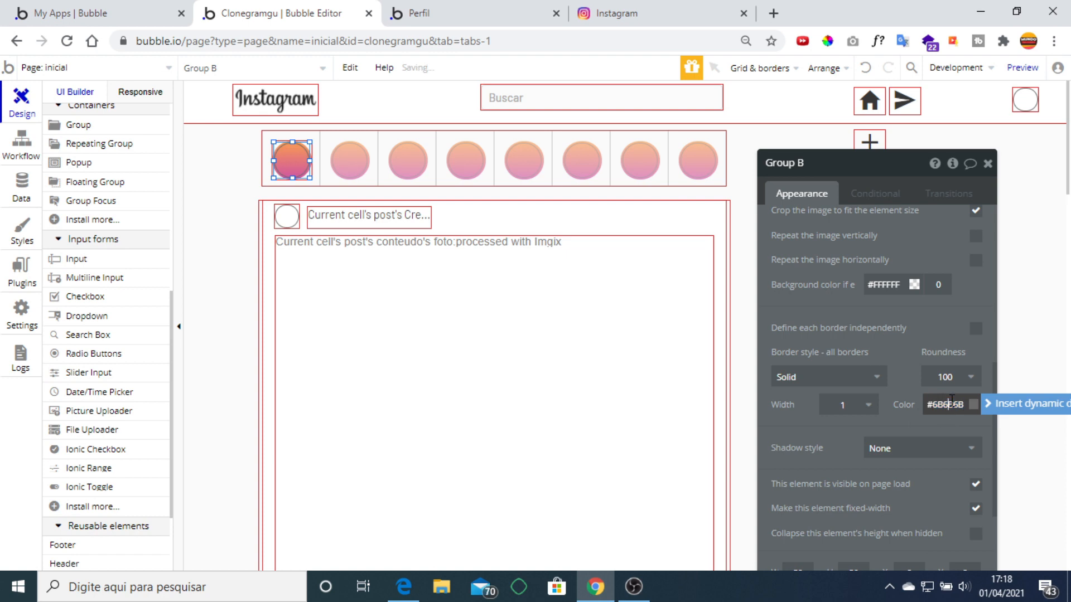
click(973, 406)
drag(951, 442, 903, 397)
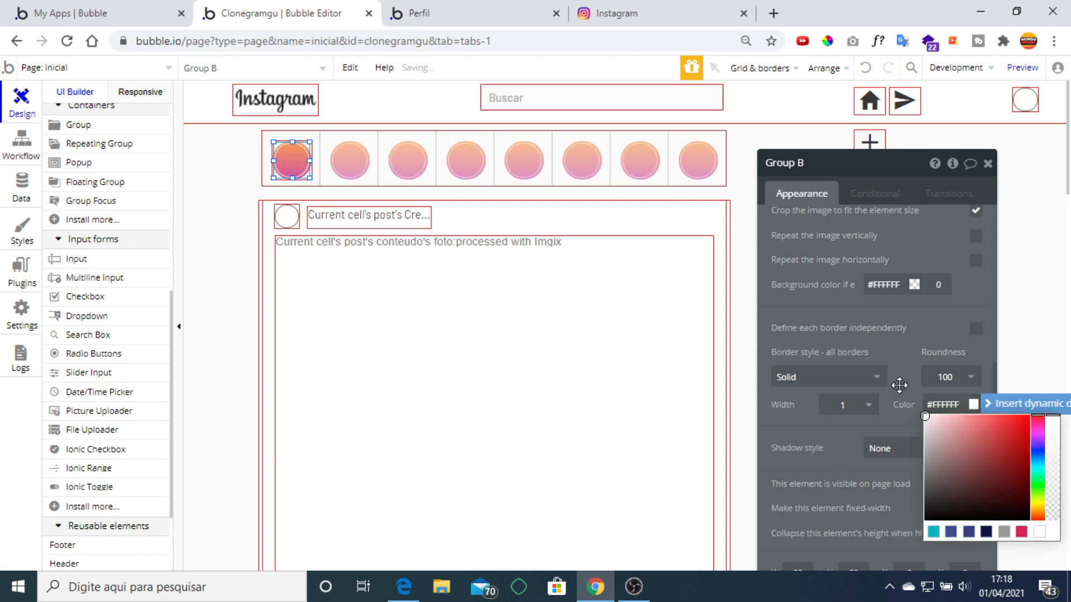
click(905, 351)
click(987, 163)
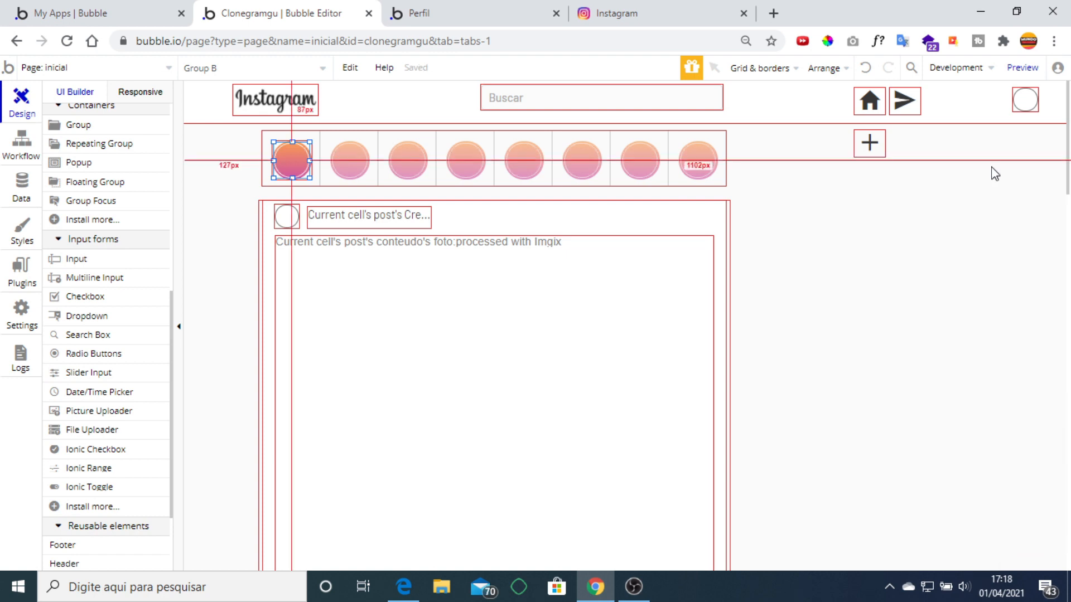
click(446, 13)
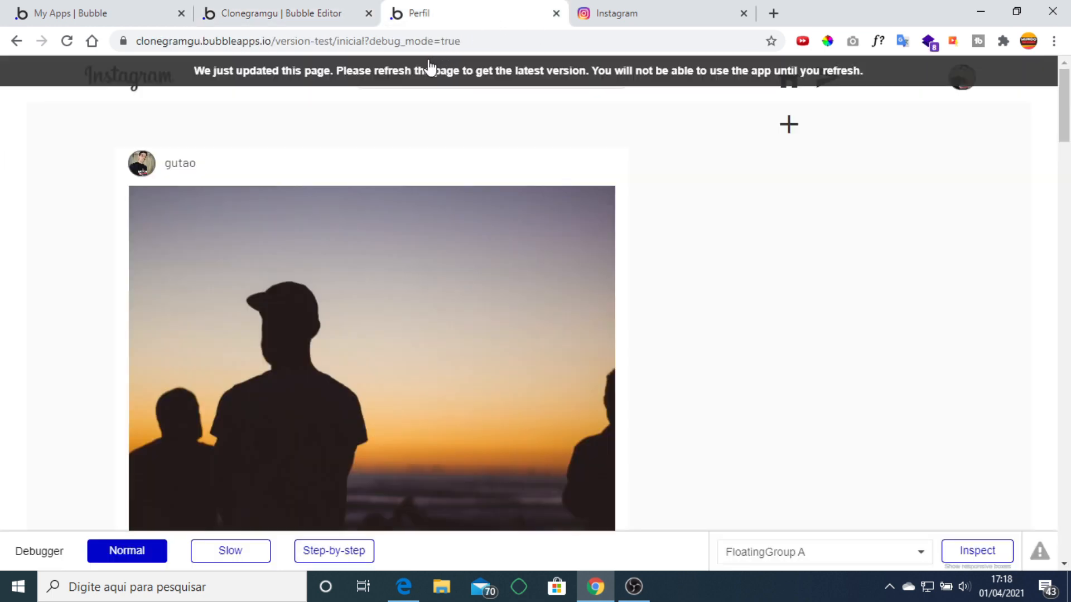
Reload the Perfil app preview to see the new story circles.
key(F5)
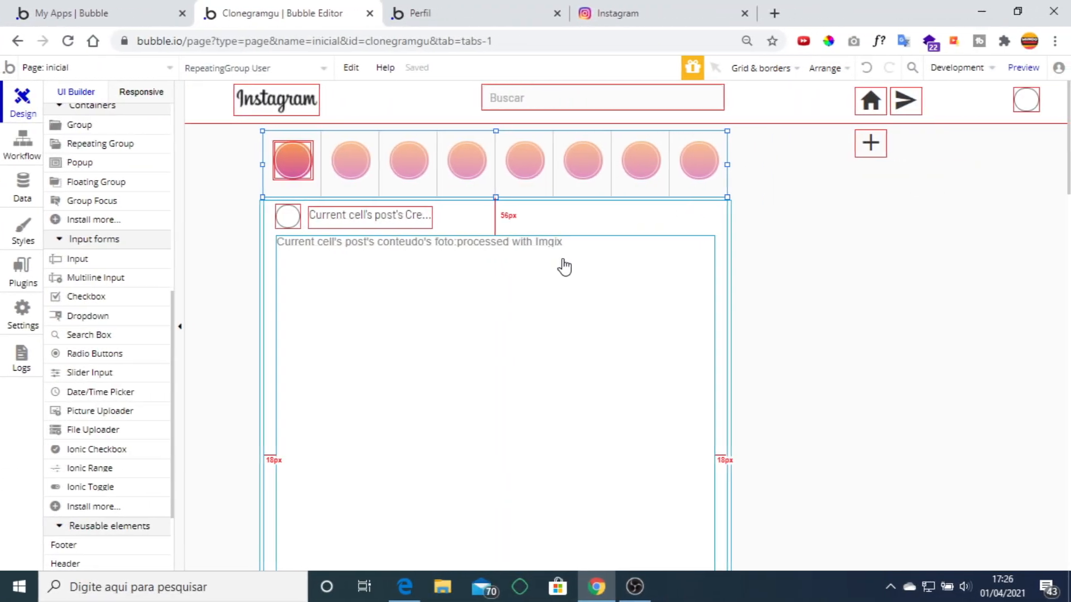
Paste a copy of the header's home icon into the post cell, below the photo at bottom-left.
click(271, 291)
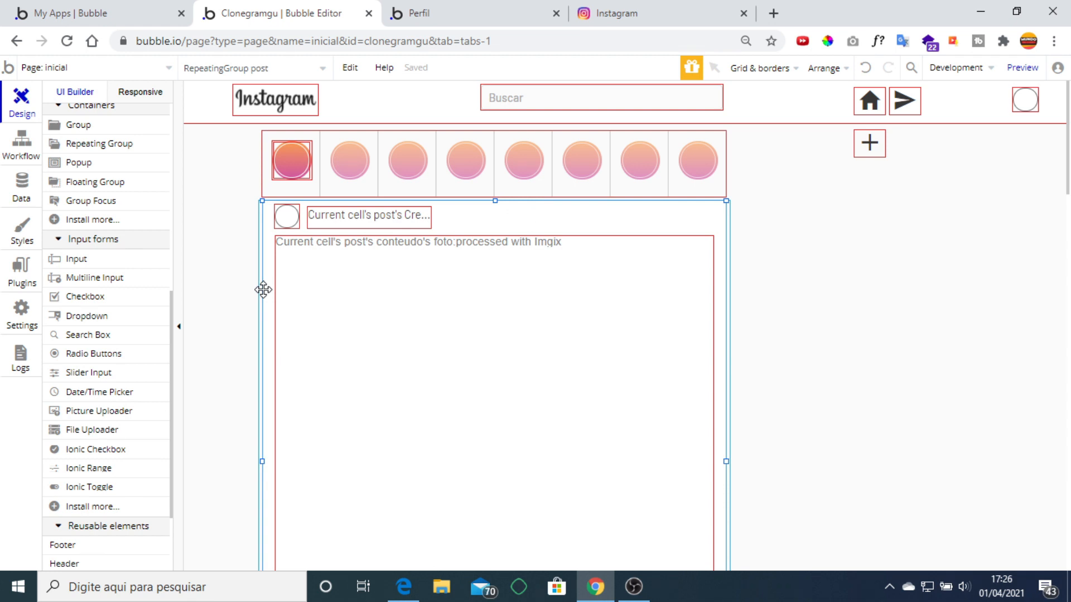
scroll(394, 251, down, 5)
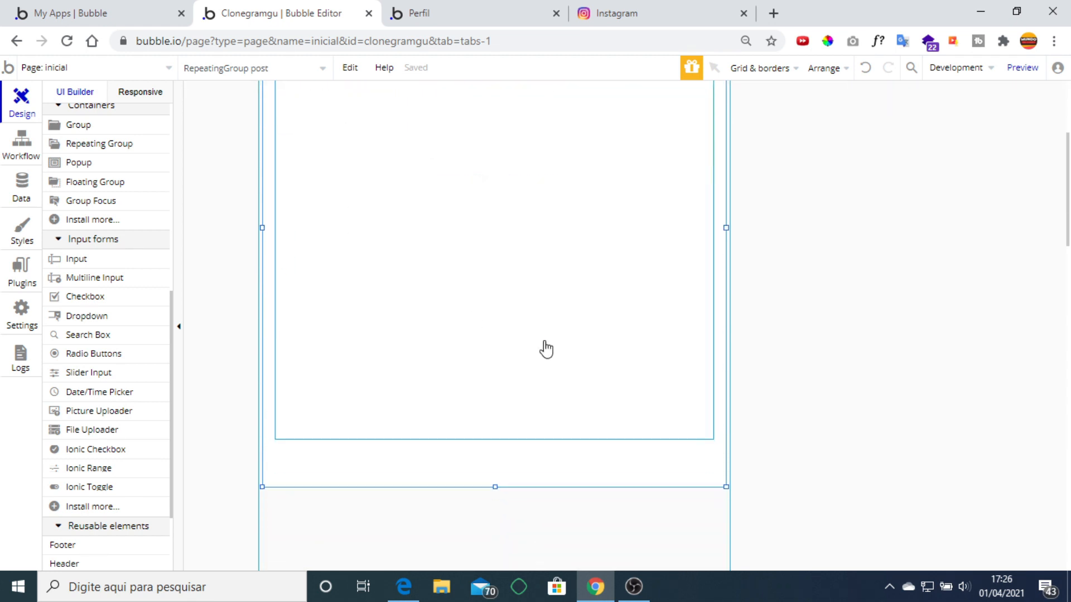
scroll(546, 349, up, 5)
scroll(460, 302, down, 7)
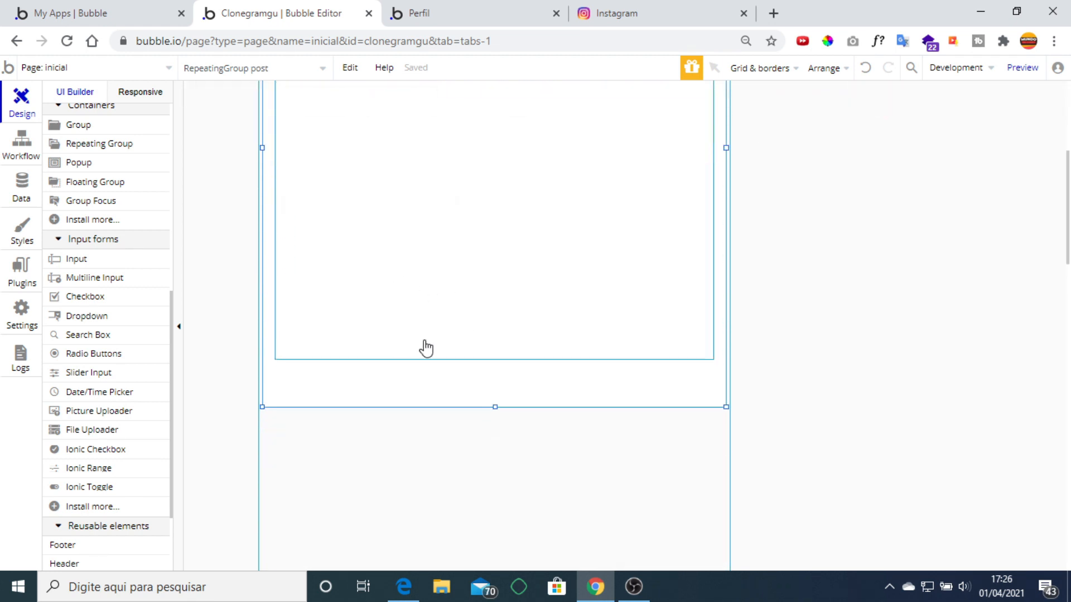
scroll(808, 227, up, 7)
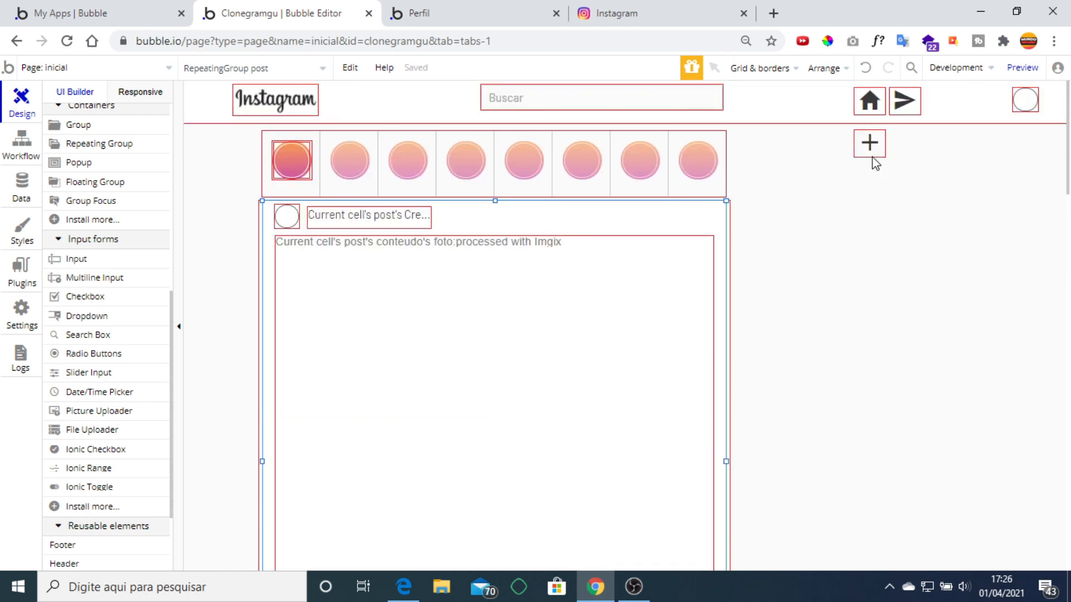
click(873, 111)
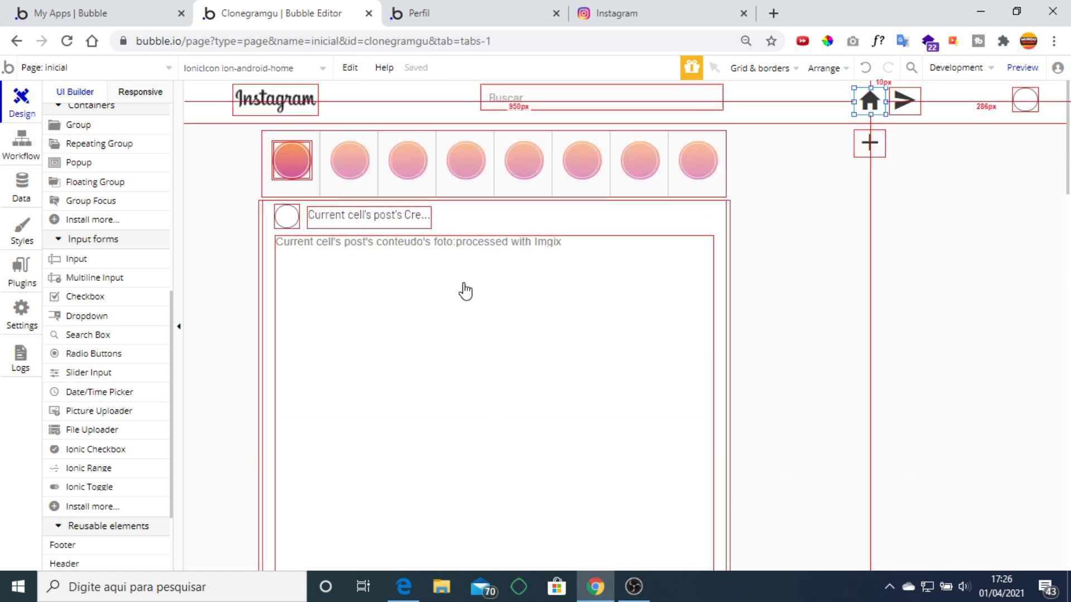
scroll(461, 289, down, 5)
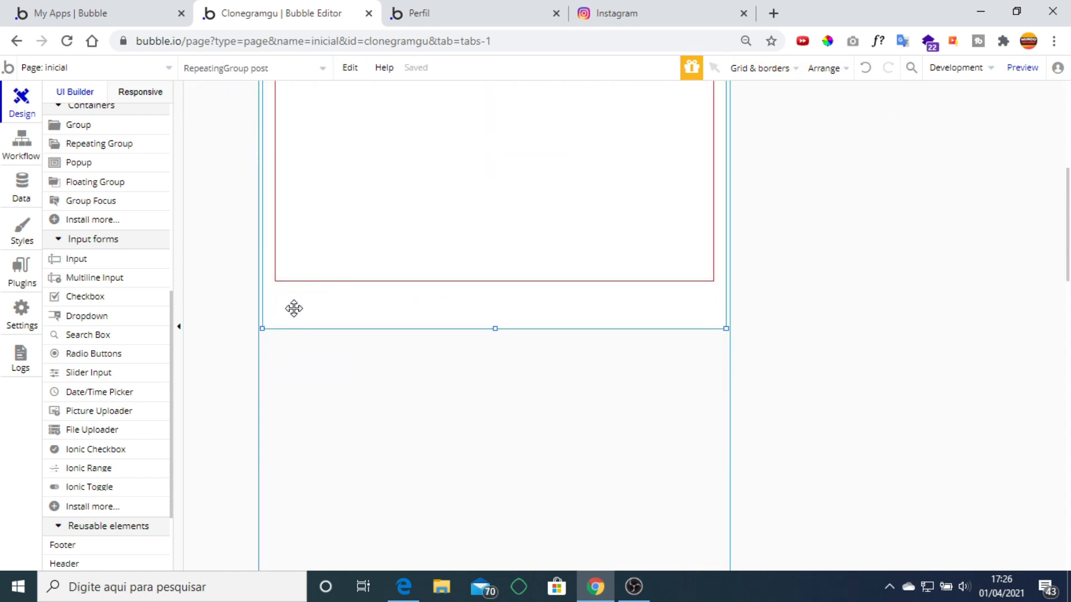
key(ctrl+v)
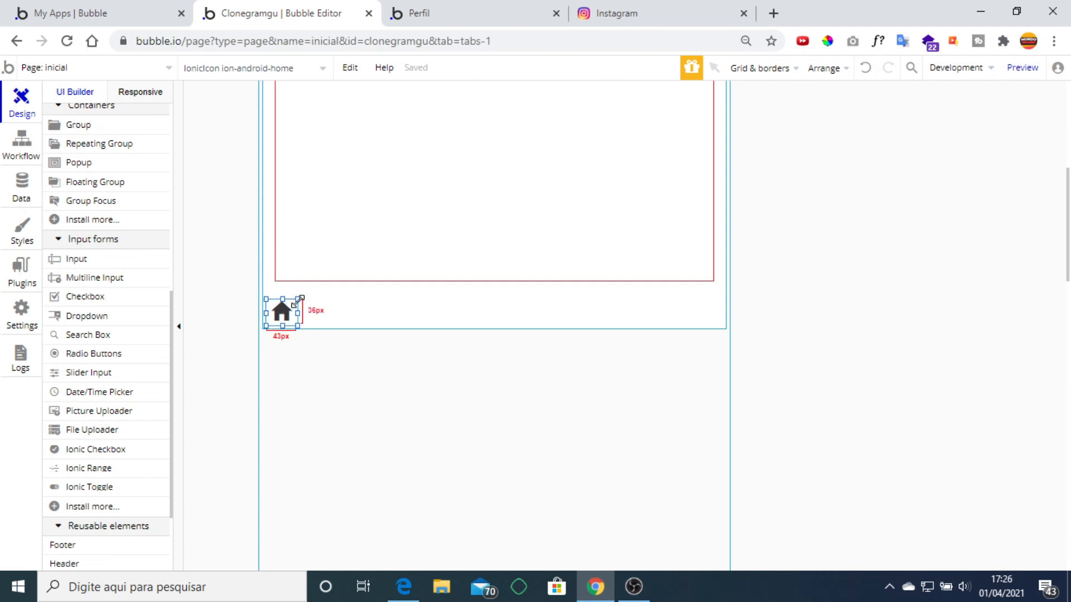
drag(297, 303, 301, 308)
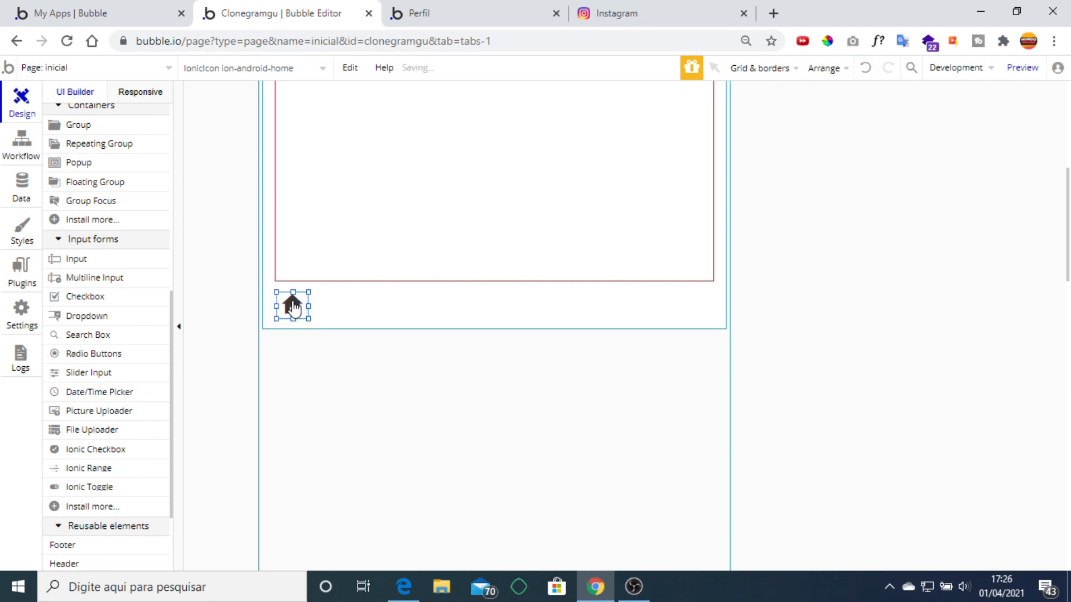
Change the pasted icon to the heart ion-android-favorite.
double_click(292, 307)
scroll(813, 274, up, 5)
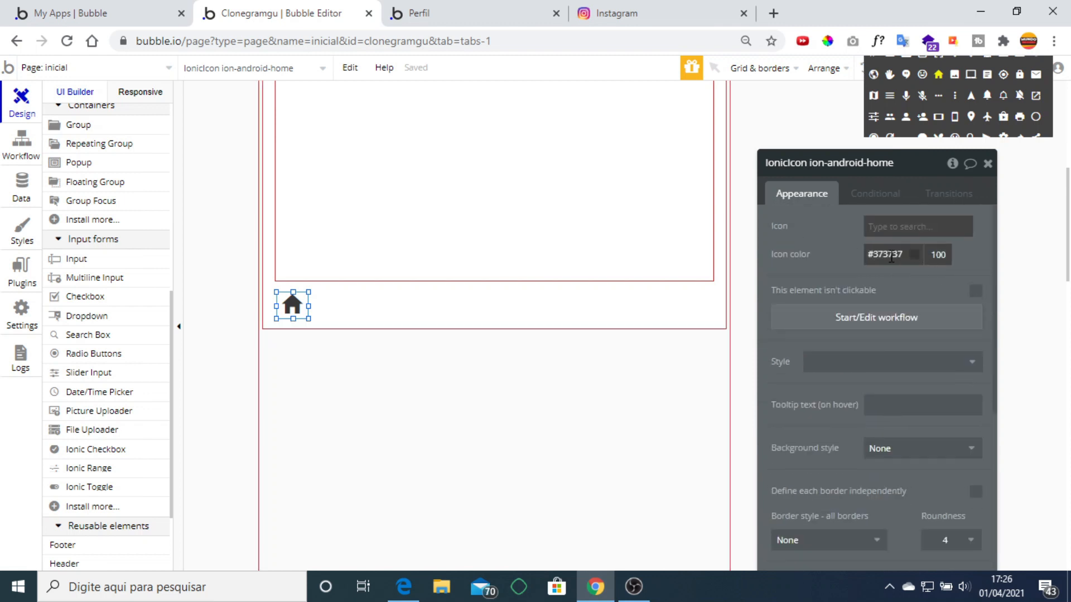
click(883, 225)
click(883, 227)
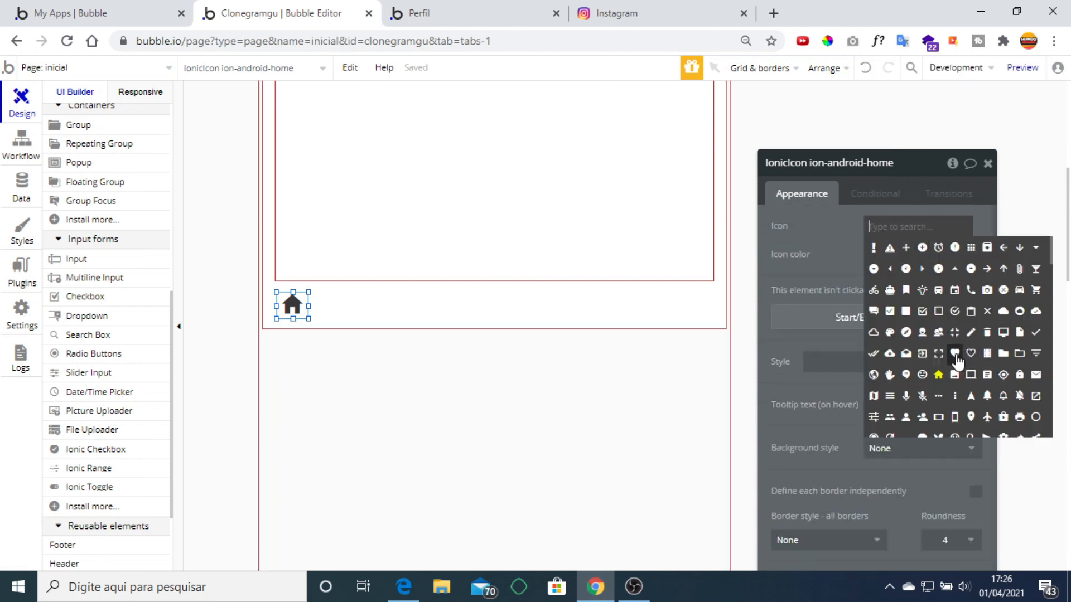
click(954, 353)
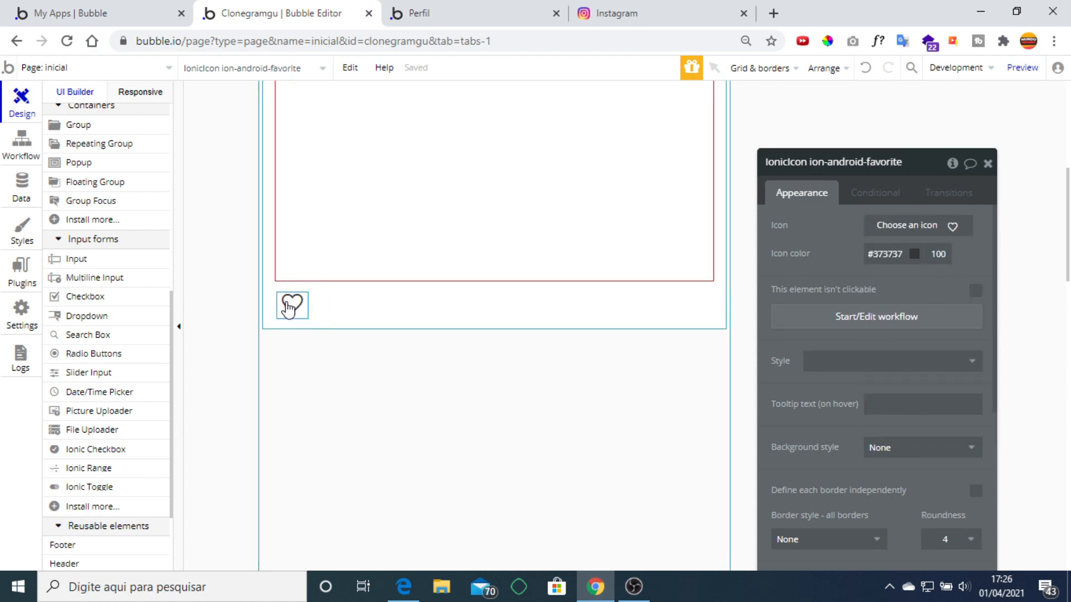
Duplicate the heart beside itself and turn the copy into the outline chat bubble ion-ios-chatbubble-o.
key(ctrl+v)
key(Up)
key(Up)
key(Right)
key(Right)
key(Right)
key(Right)
key(Right)
key(Right)
key(Right)
key(Right)
key(Right)
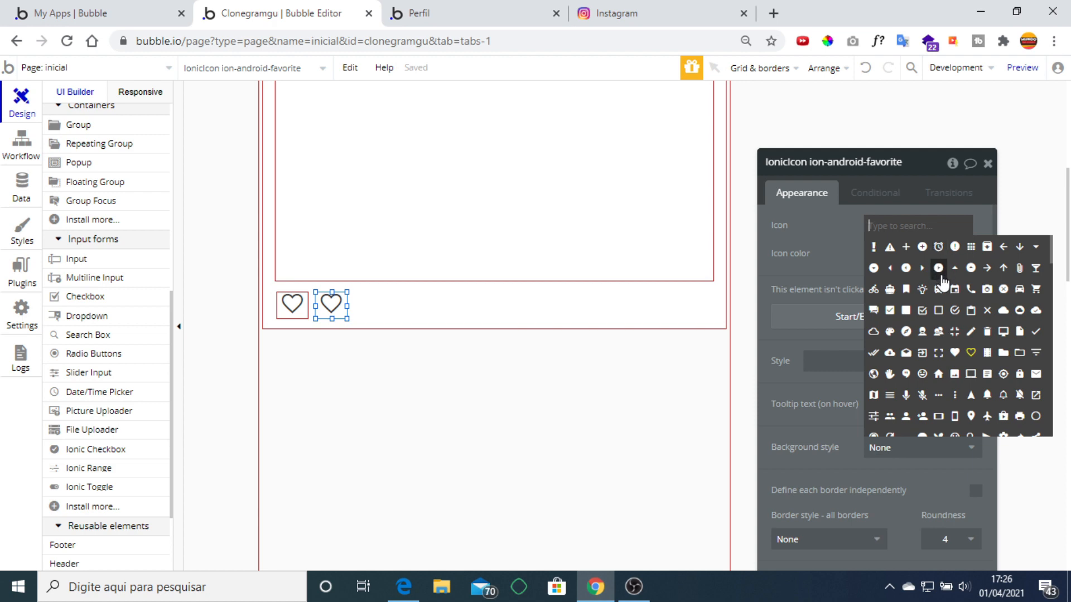
text(h)
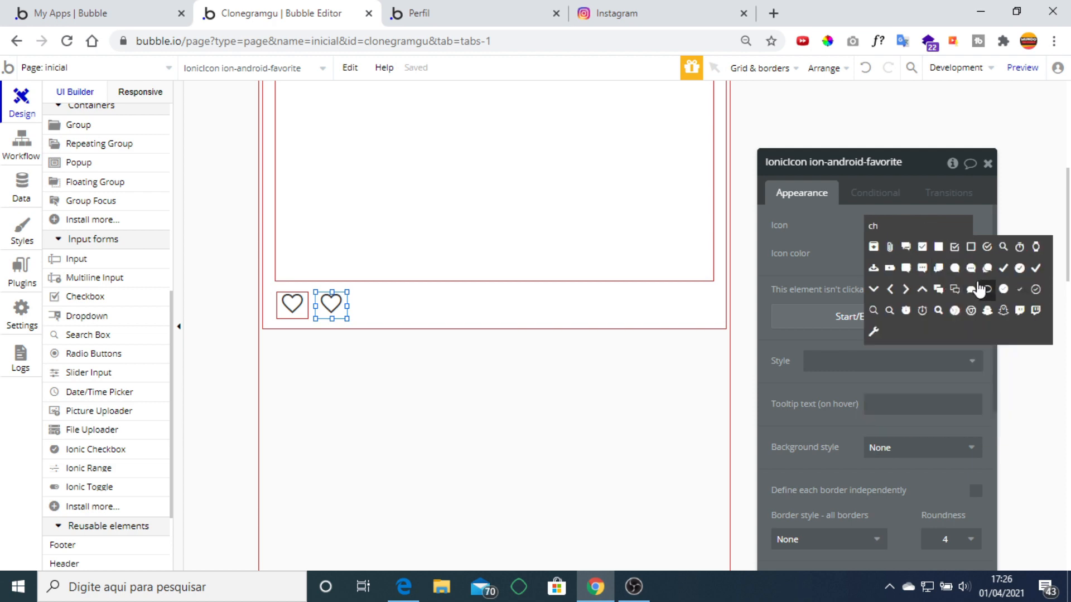
click(953, 271)
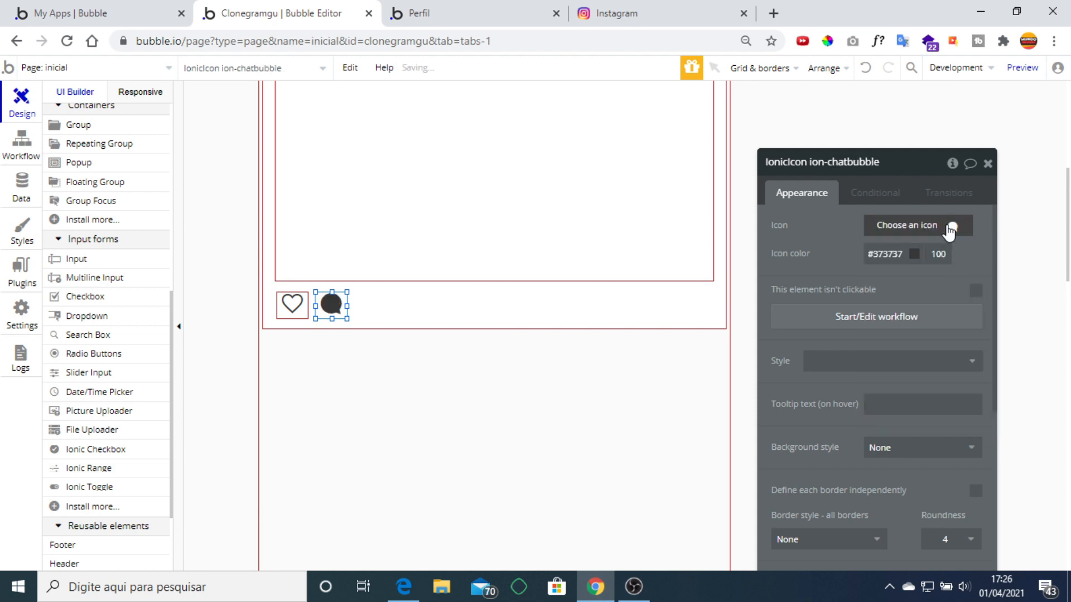
click(950, 230)
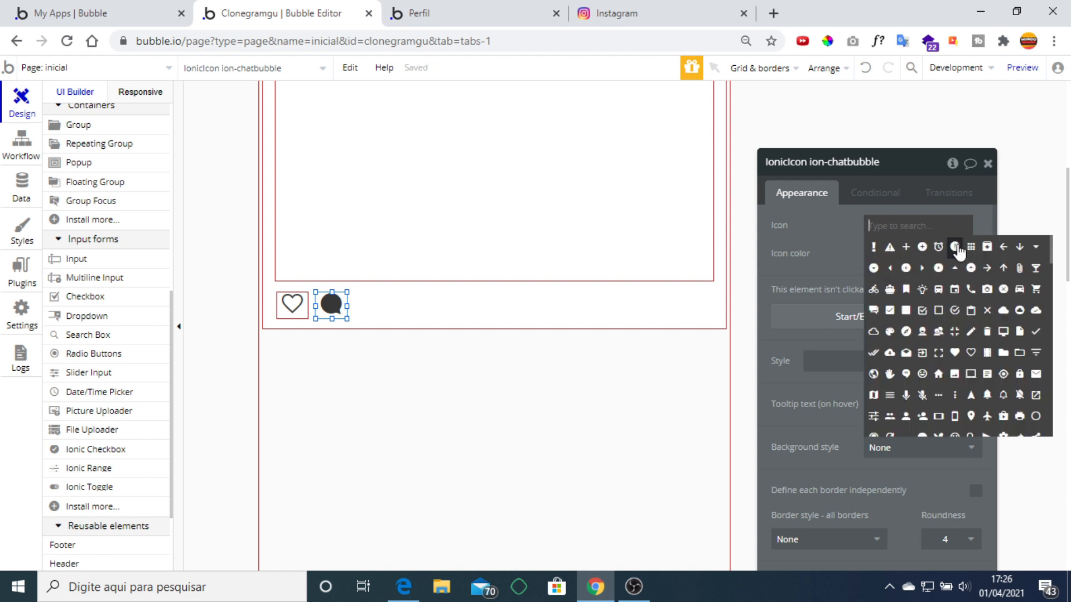
text(ch)
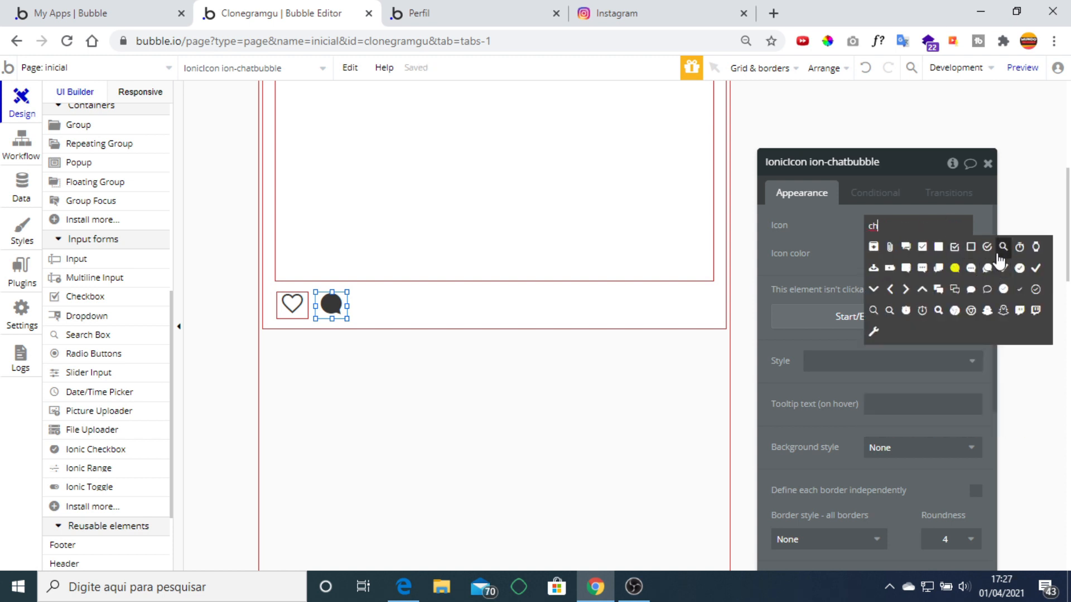
click(987, 290)
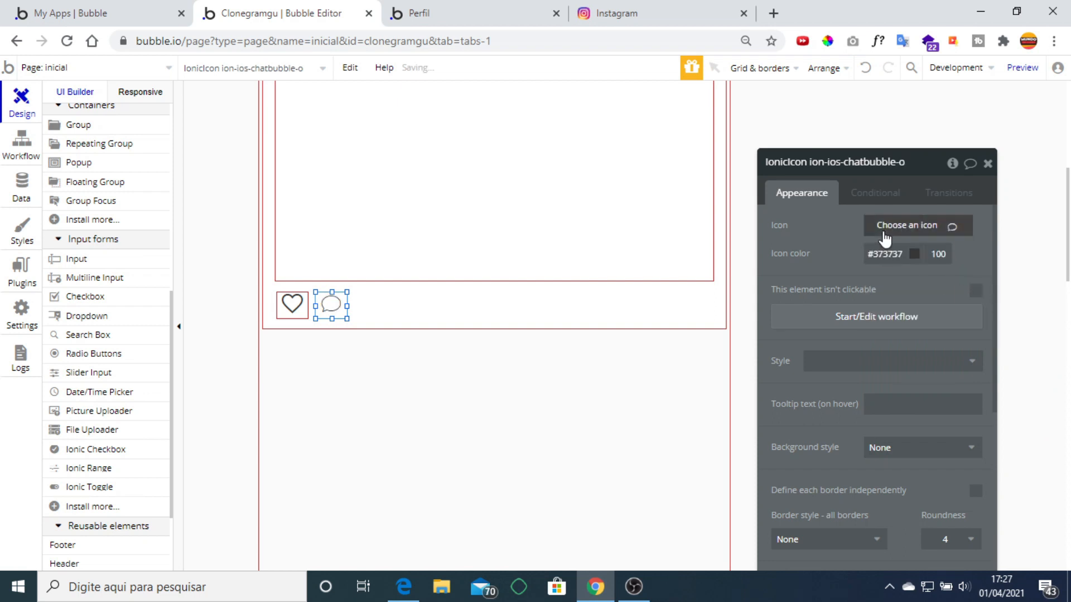
click(987, 163)
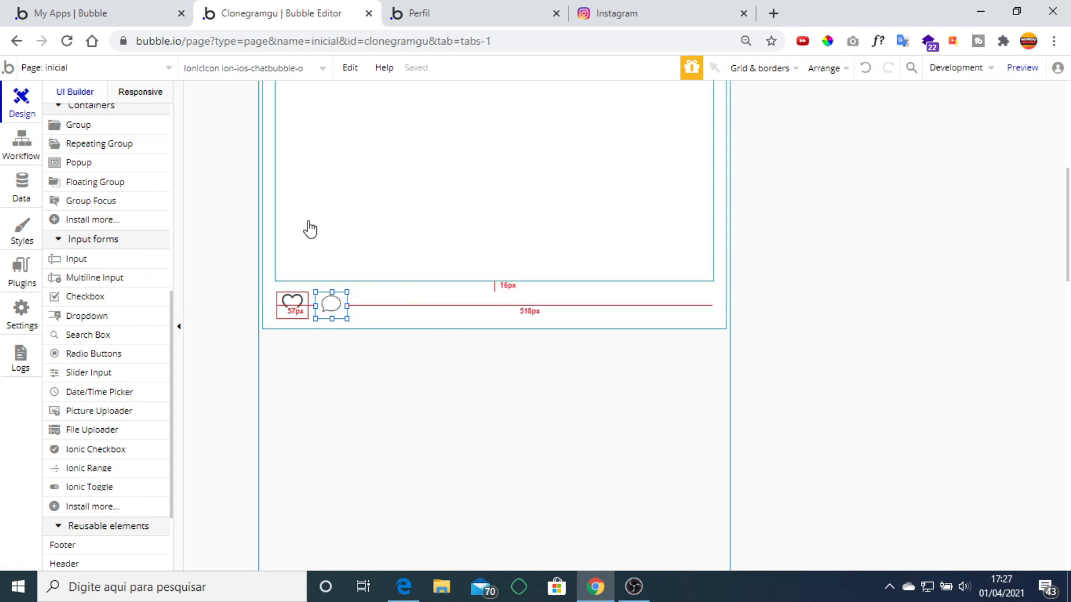
Select the heart icon in the post cell and bring up its properties.
click(292, 314)
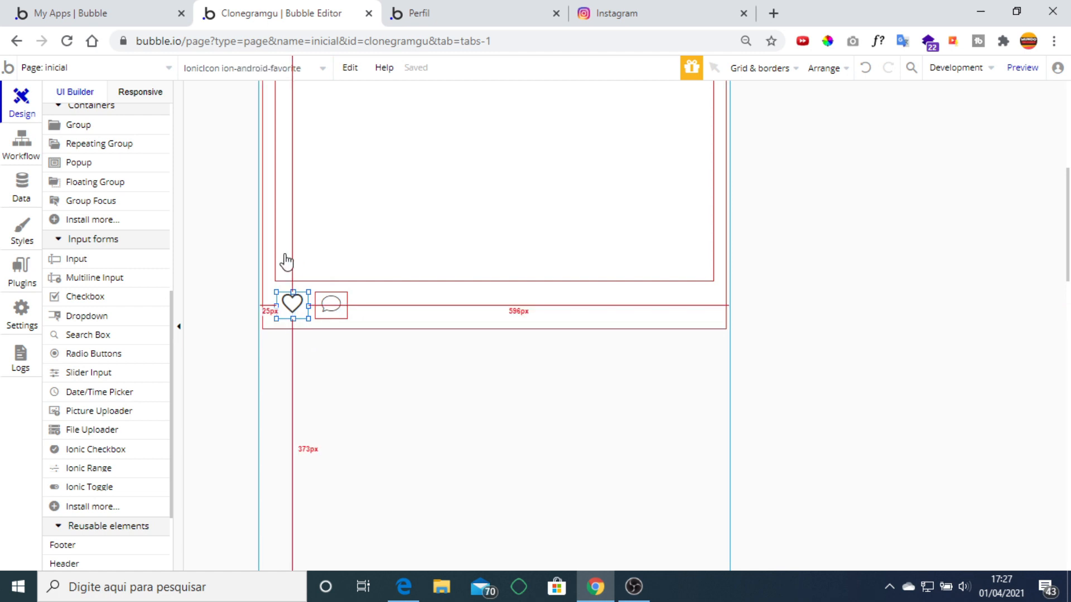
scroll(538, 318, up, 5)
scroll(538, 320, down, 5)
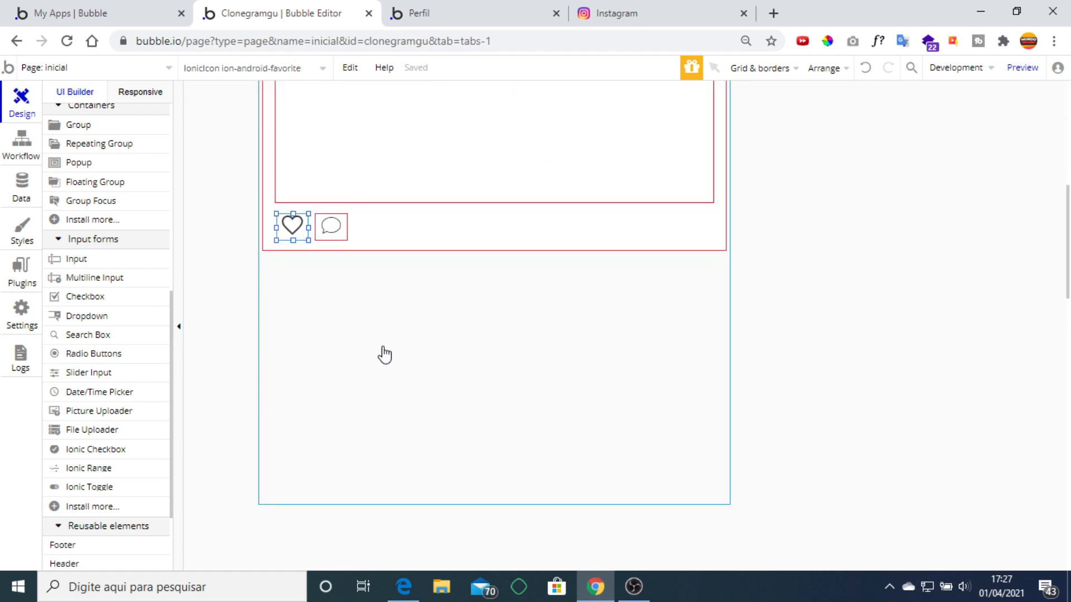
double_click(293, 229)
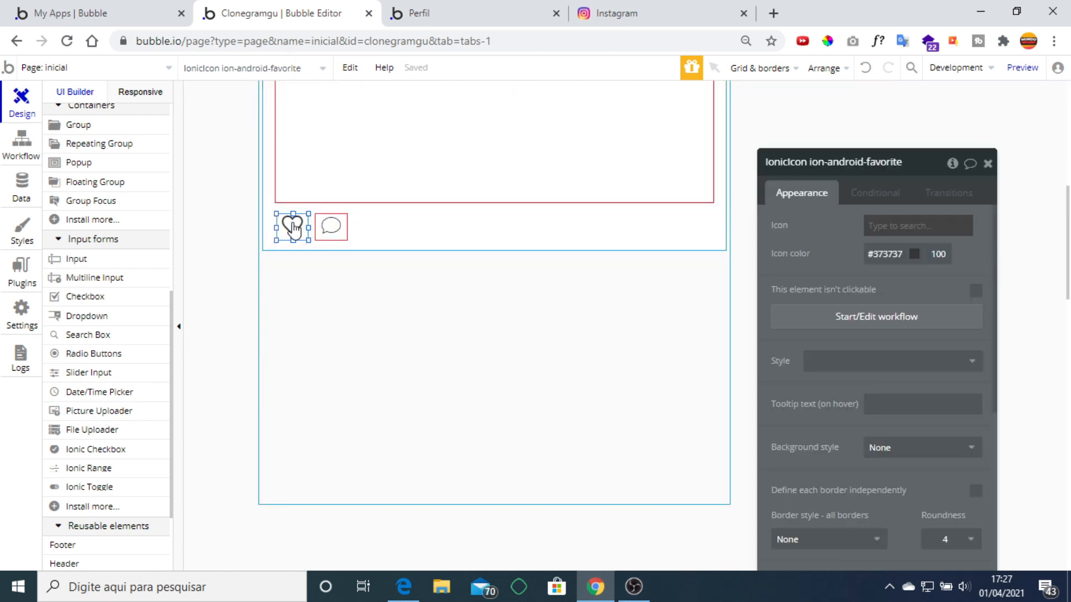
Add a Make changes to a thing step to the heart-click workflow, targeting the current cell's post.
click(801, 315)
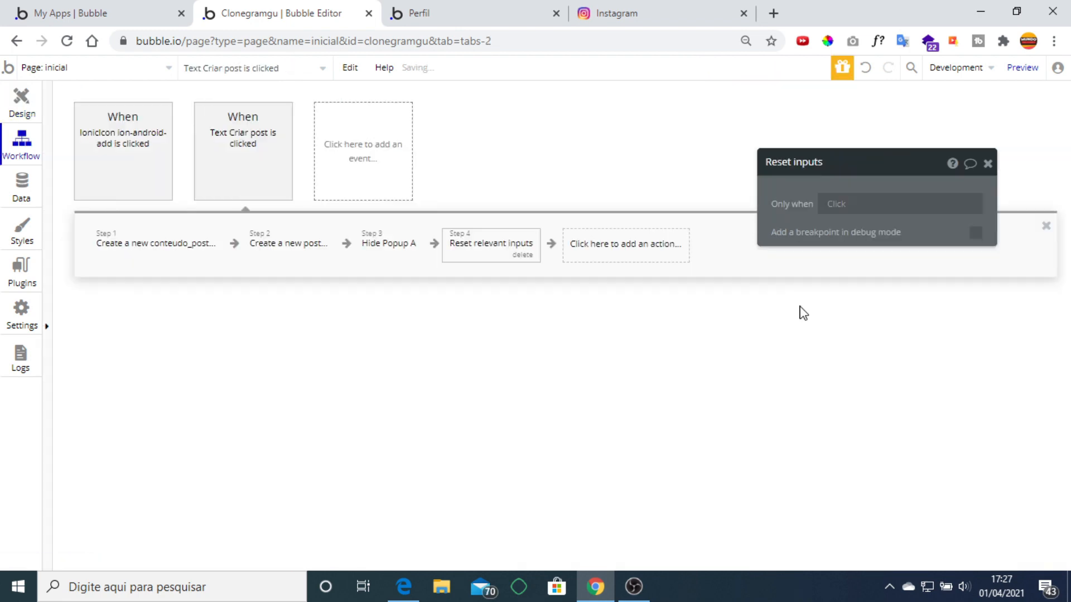
click(164, 250)
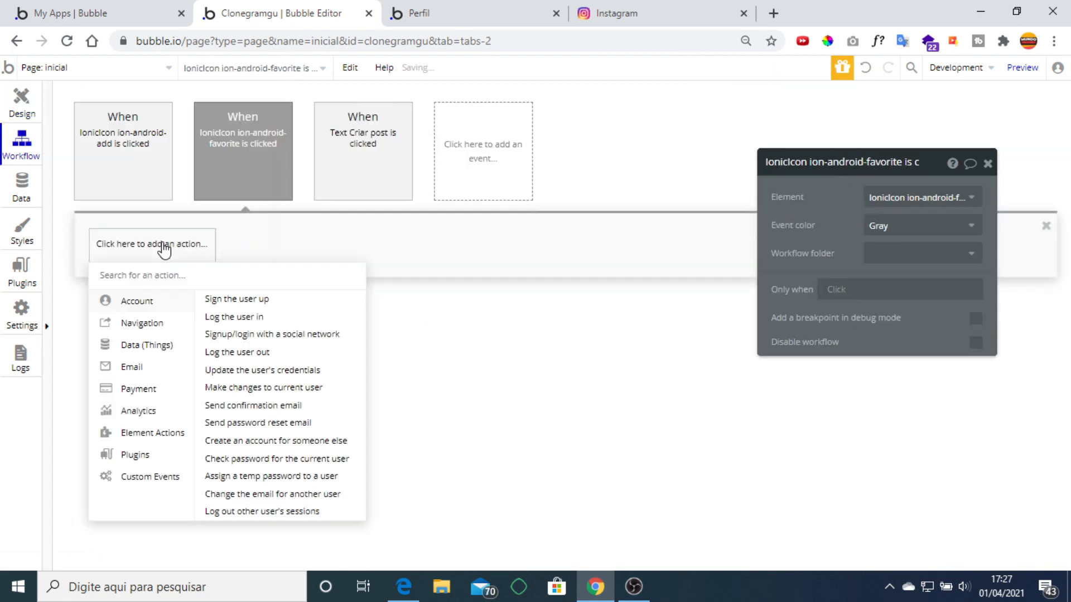
mouse_move(163, 352)
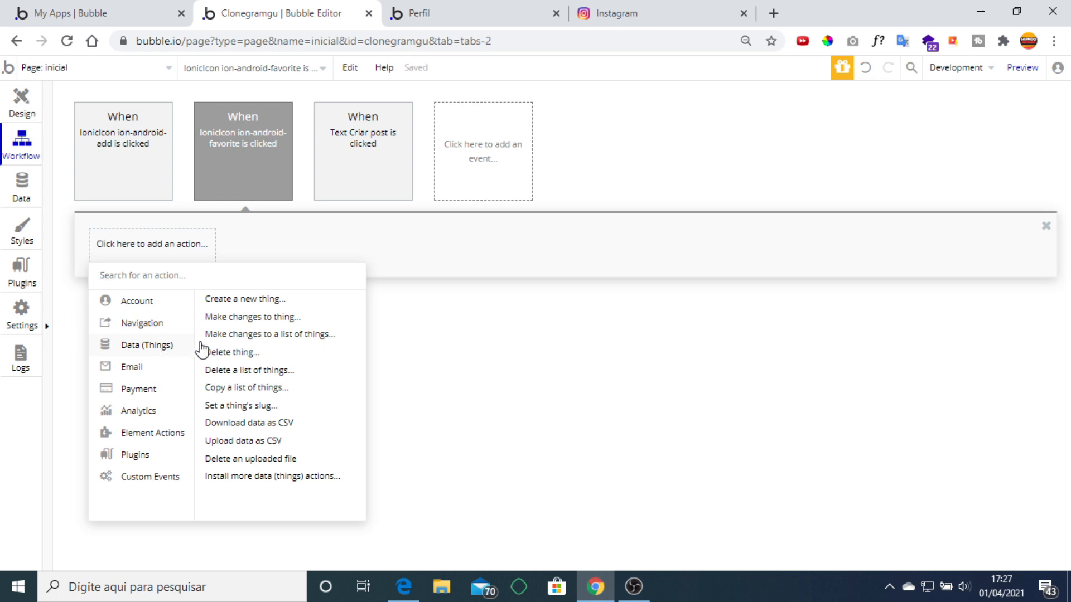
click(269, 317)
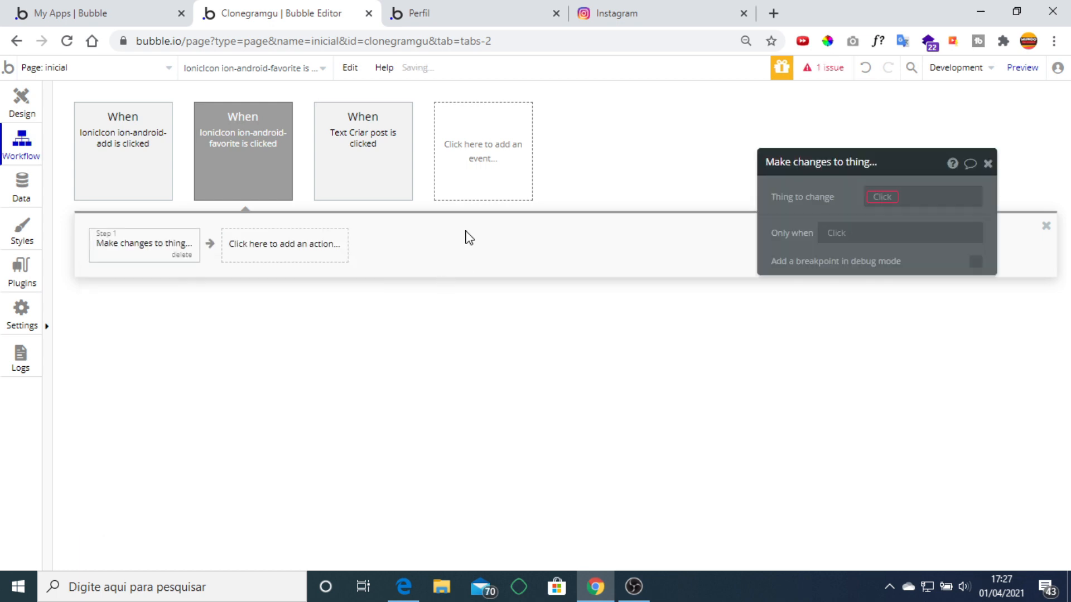
click(894, 205)
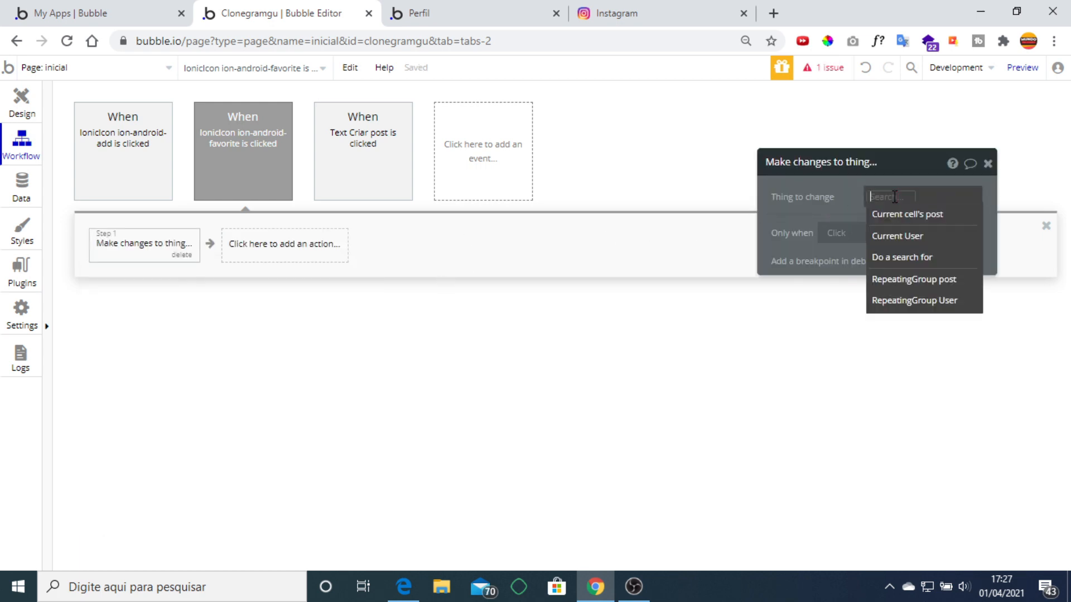
click(924, 218)
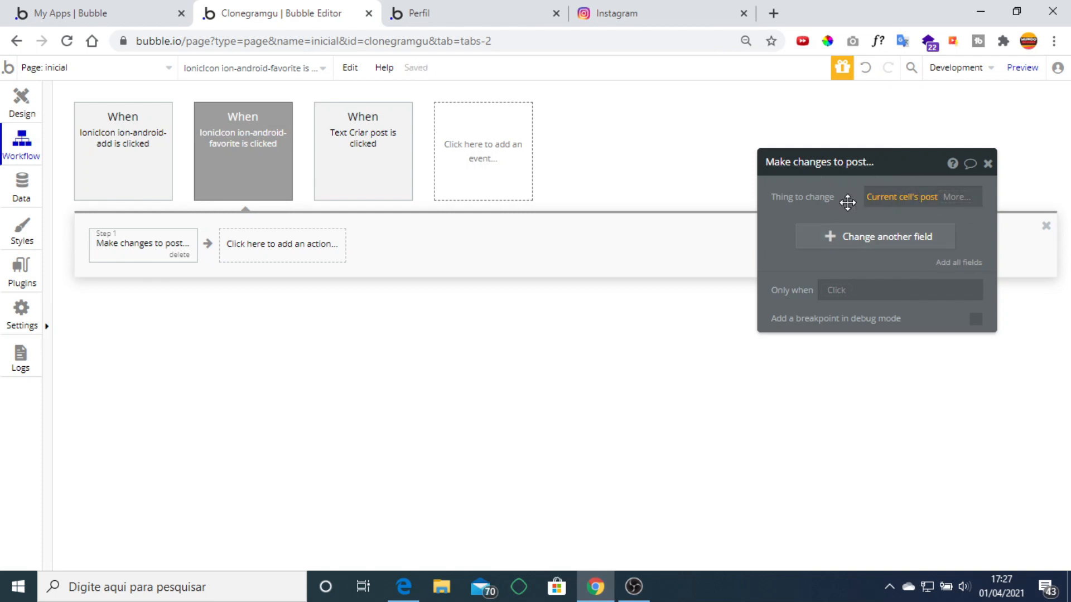
Make the step add Current User to the post's curtidas list.
click(848, 238)
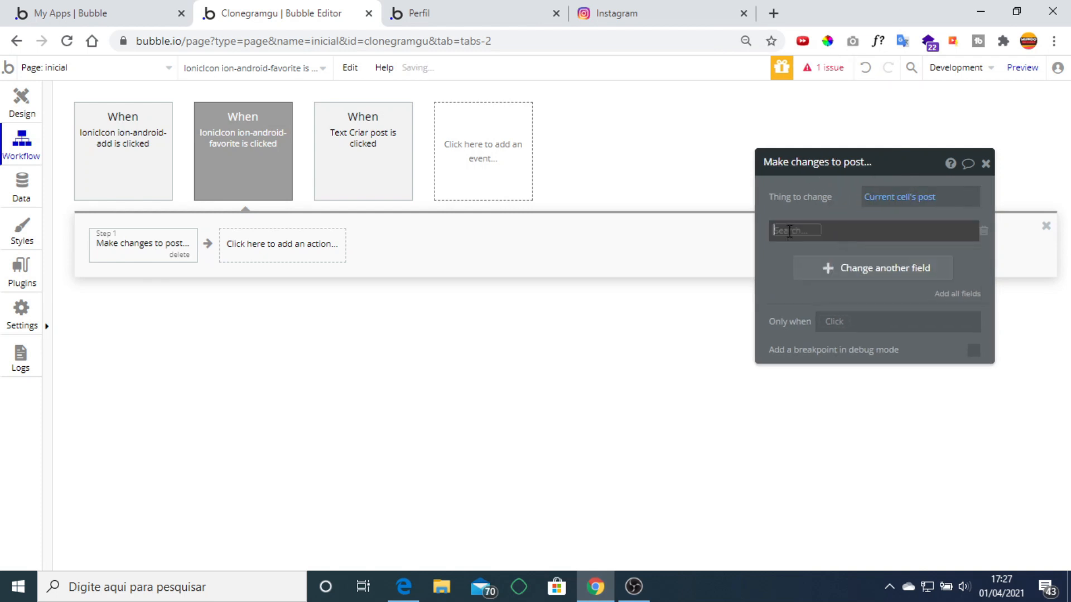
click(783, 230)
click(818, 274)
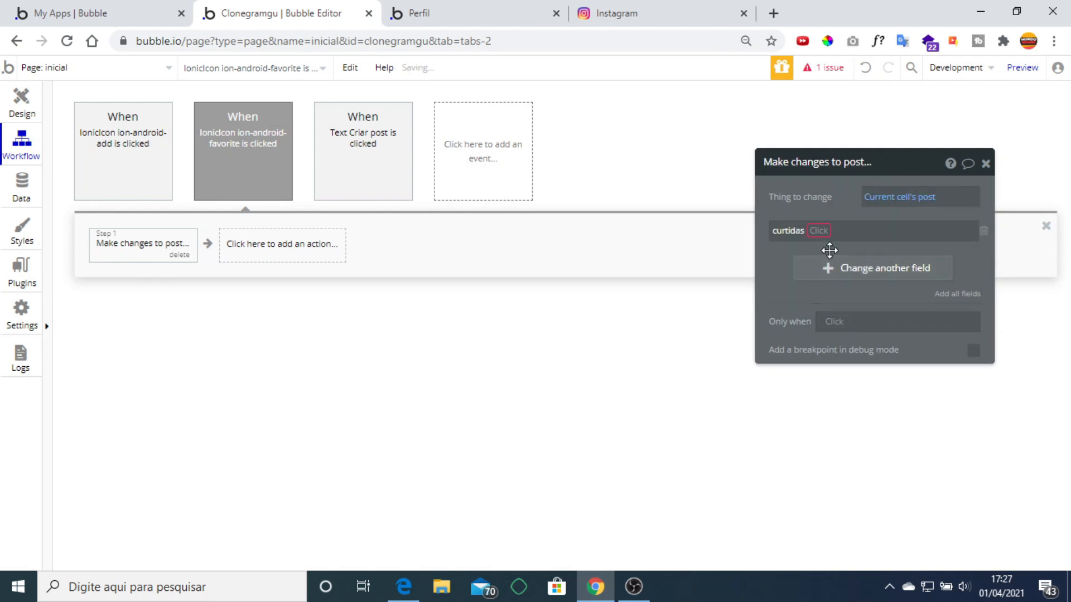
click(824, 233)
click(772, 248)
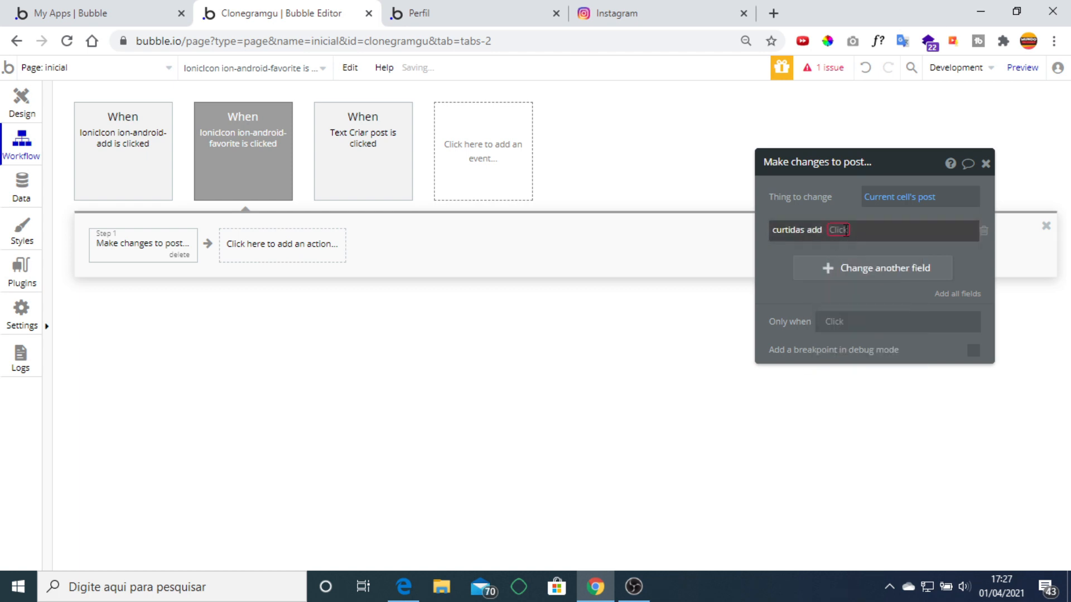
click(838, 230)
click(843, 310)
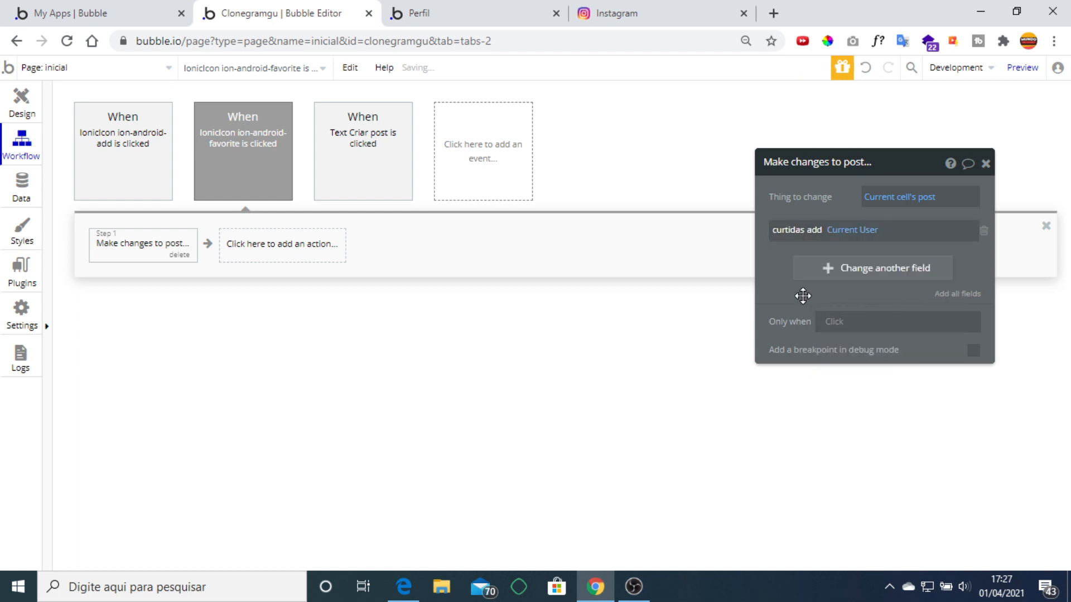
click(984, 165)
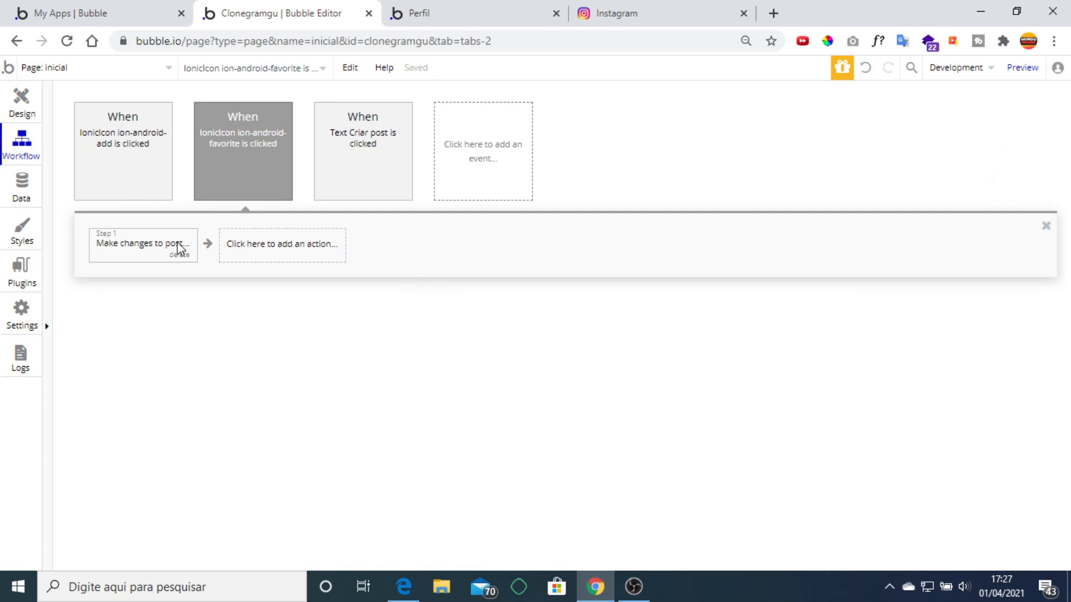
Add an Only when condition to the heart-click event: Current User's posts' curtidas doesn't contain Current User.
click(241, 149)
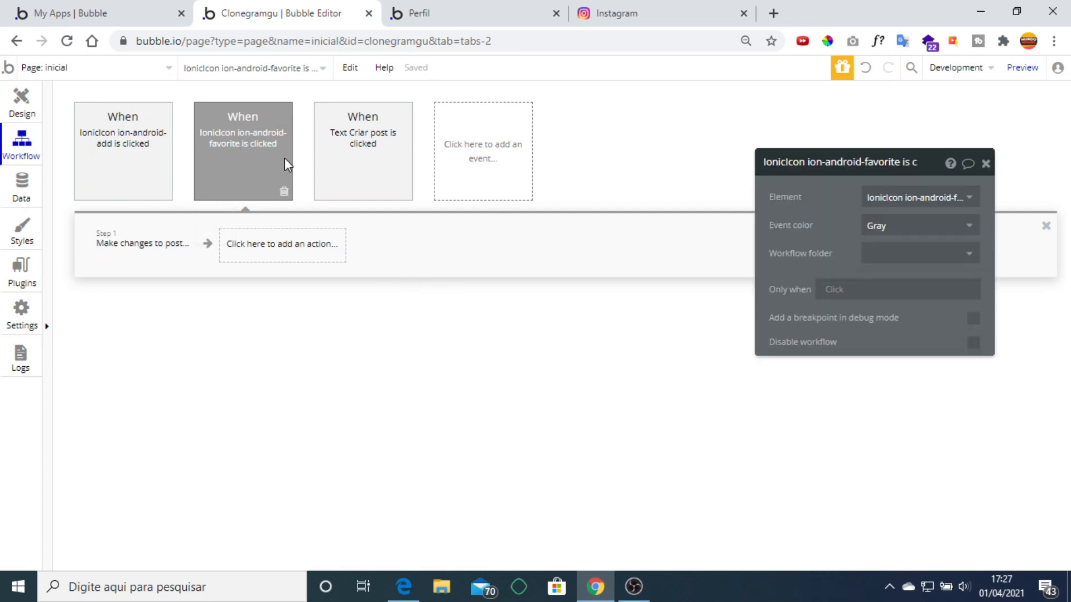
click(838, 291)
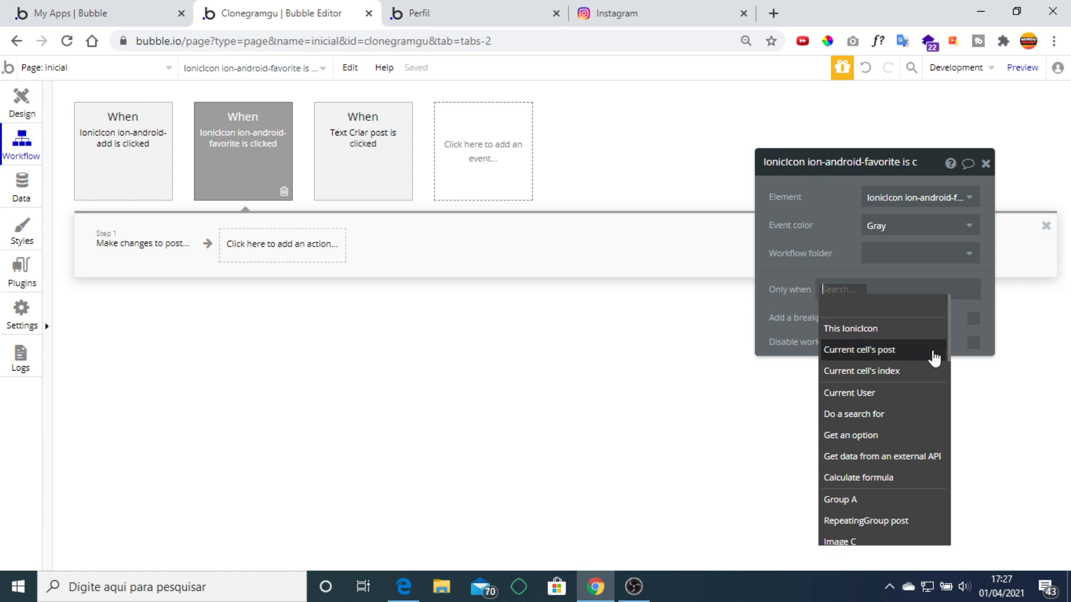
click(878, 394)
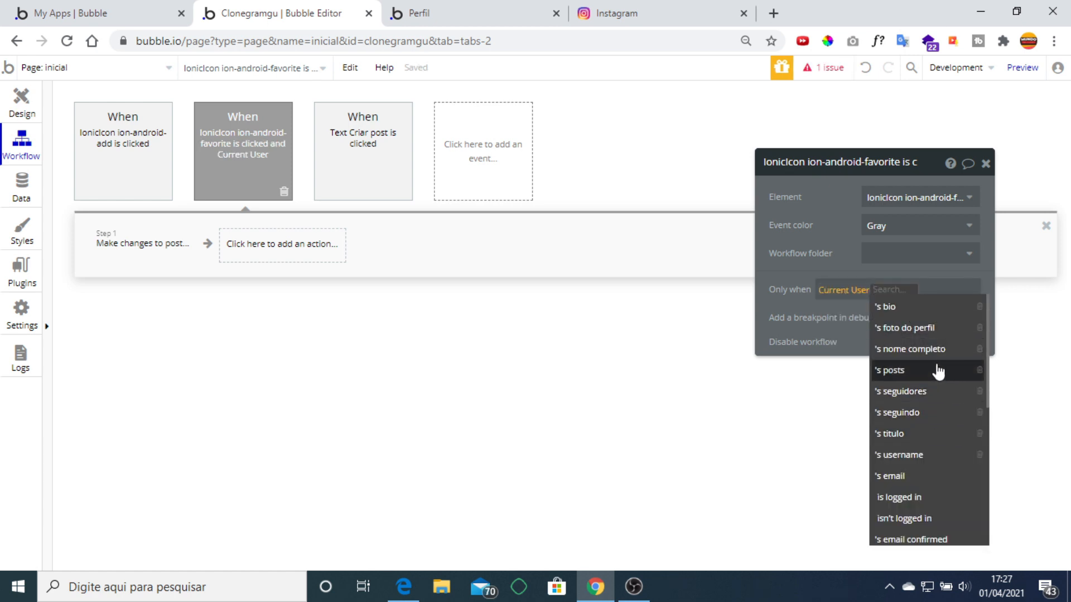
click(936, 377)
scroll(983, 393, down, 3)
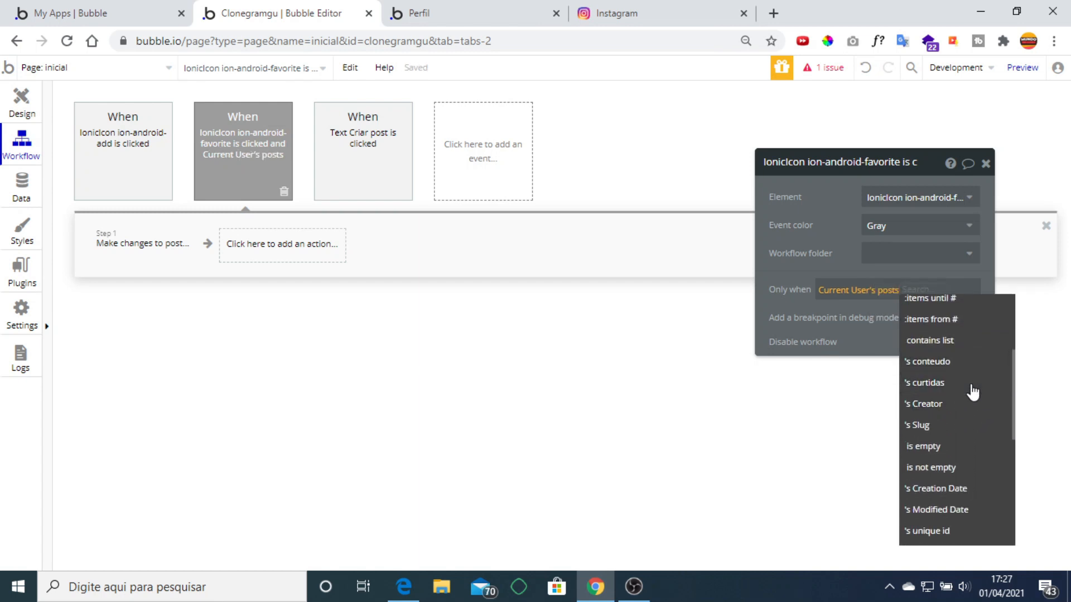
click(971, 391)
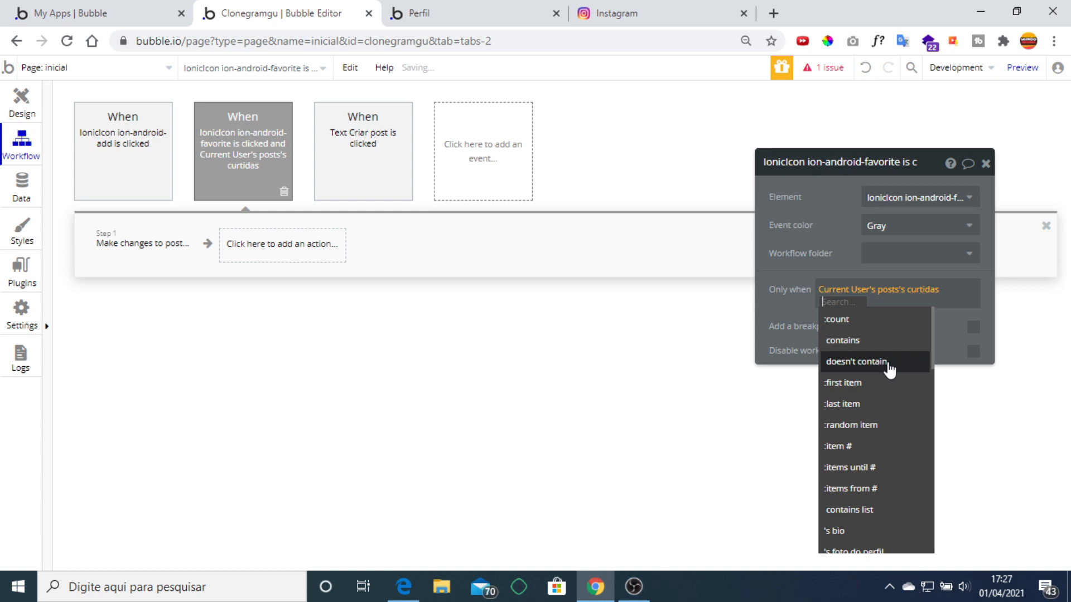
click(887, 364)
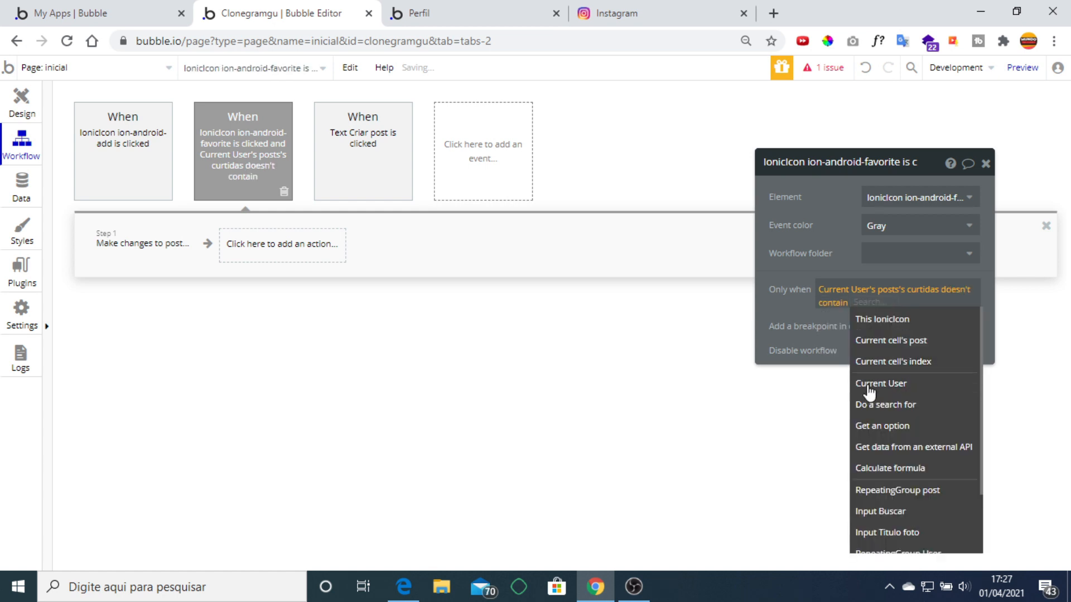
click(868, 385)
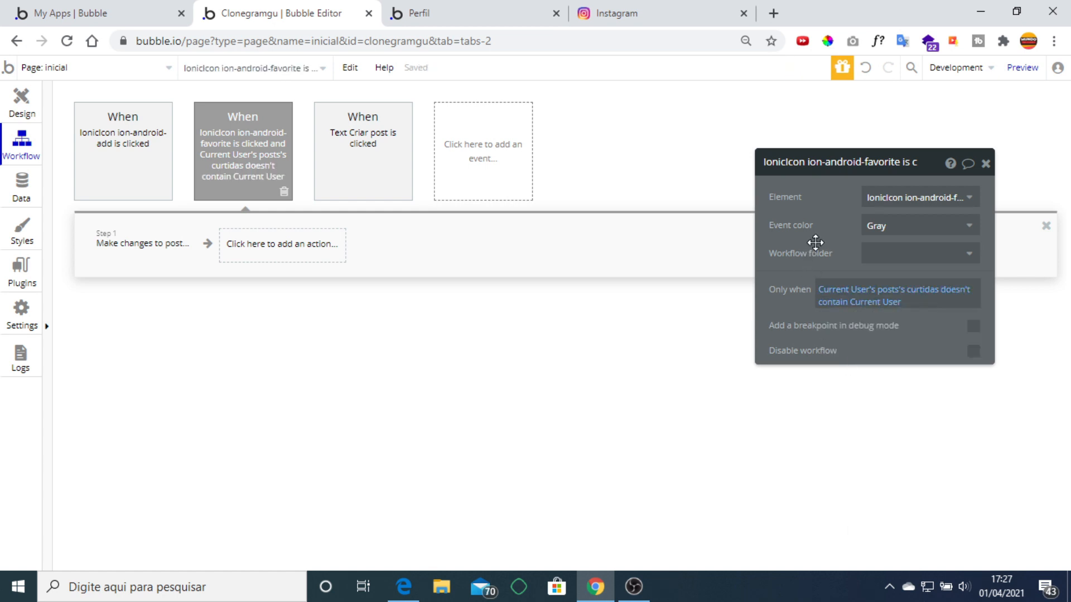
Switch the condition's source to Current cell's post, so its curtidas doesn't contain Current User.
click(845, 298)
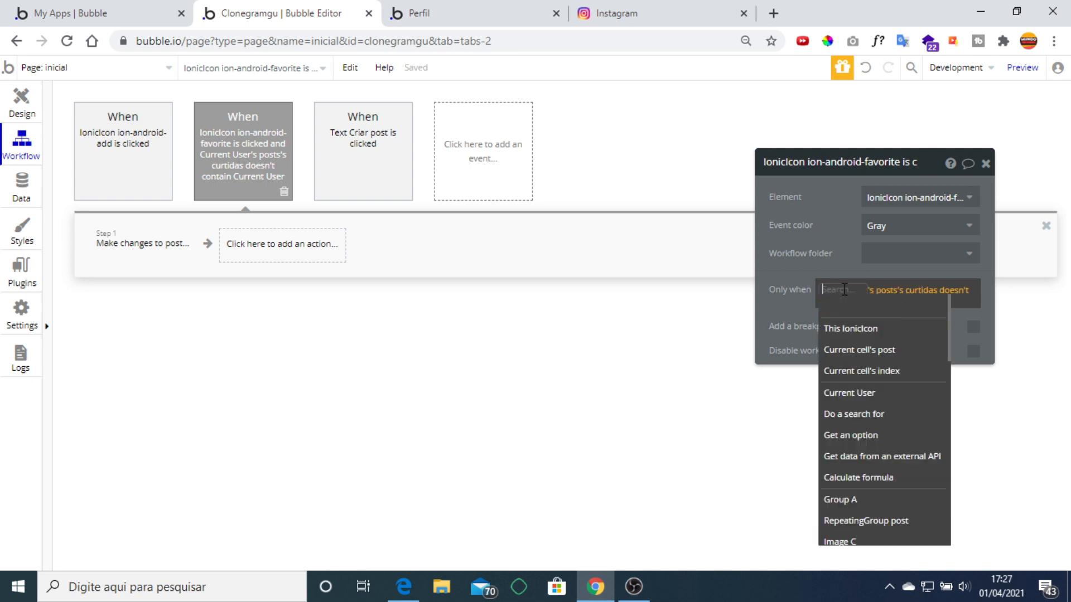
click(885, 350)
click(937, 327)
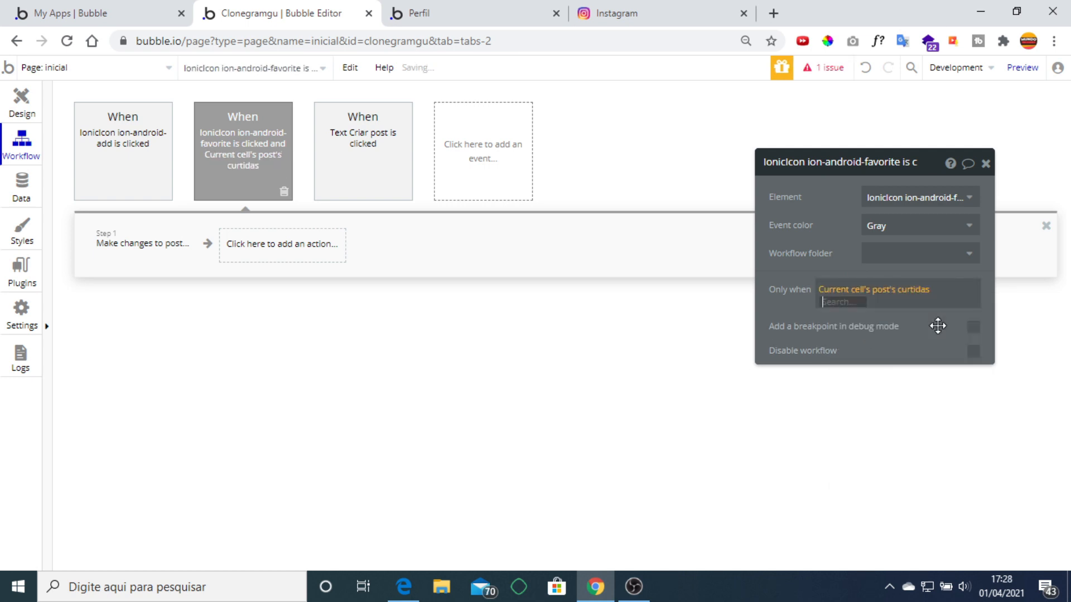
click(885, 360)
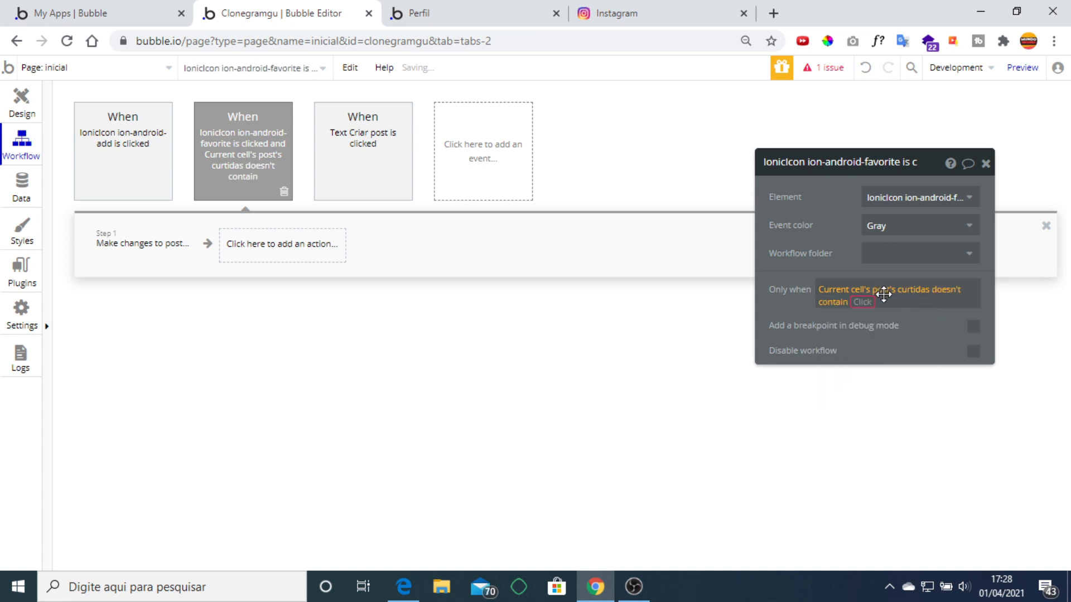
click(906, 387)
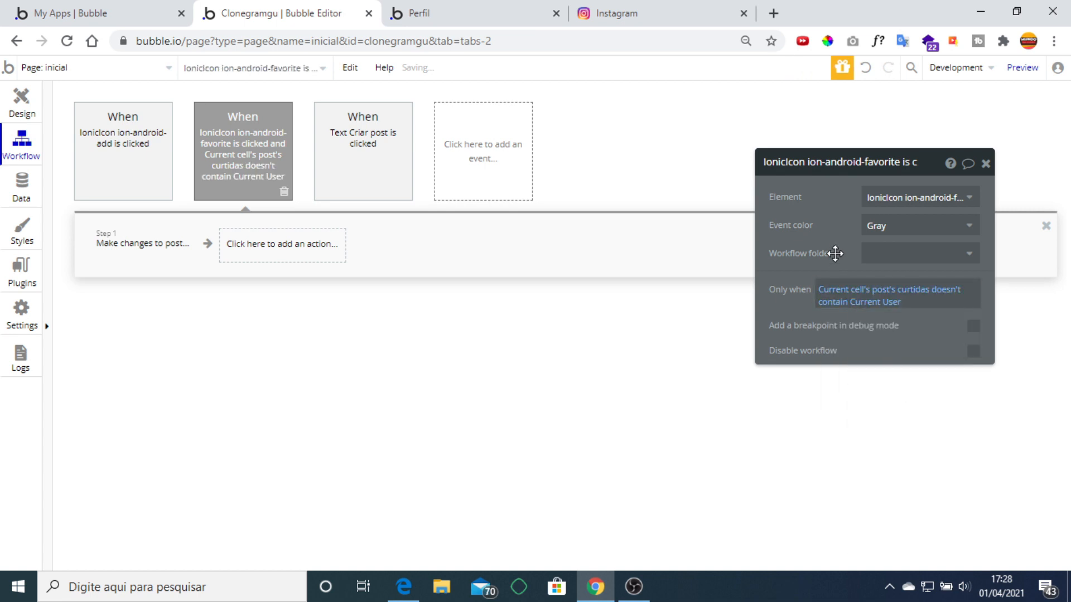
Paste a copy of the heart-click event that runs when curtidas contains Current User.
right_click(249, 143)
right_click(239, 143)
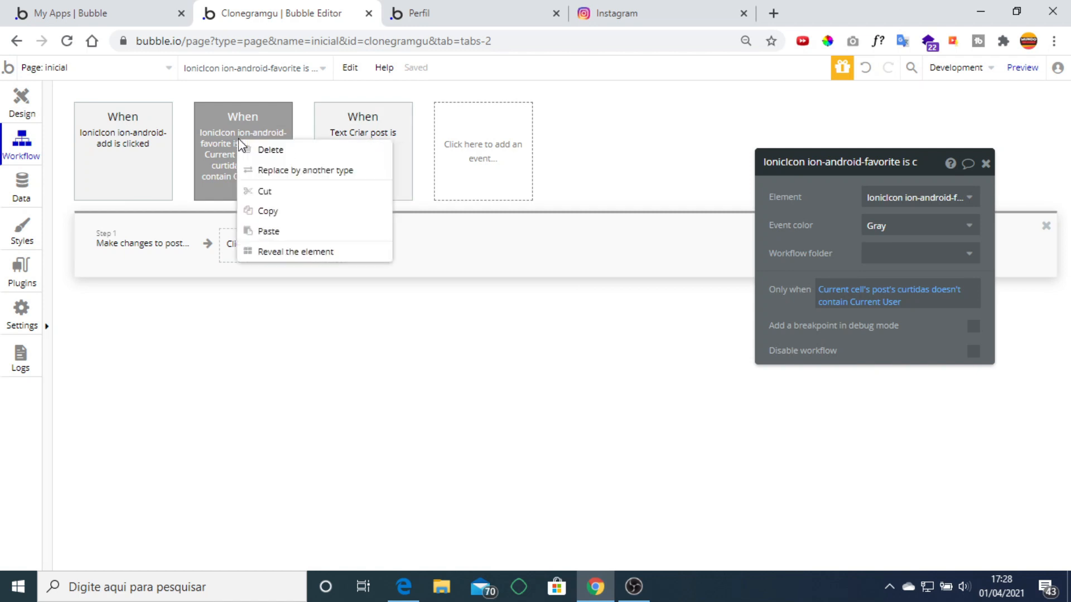
click(268, 232)
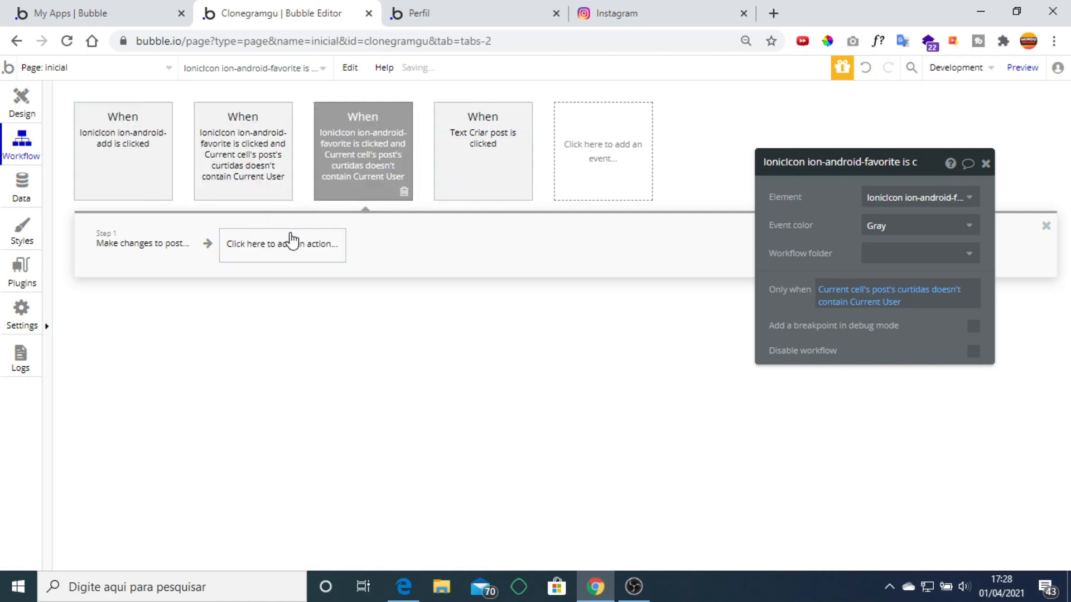
click(844, 304)
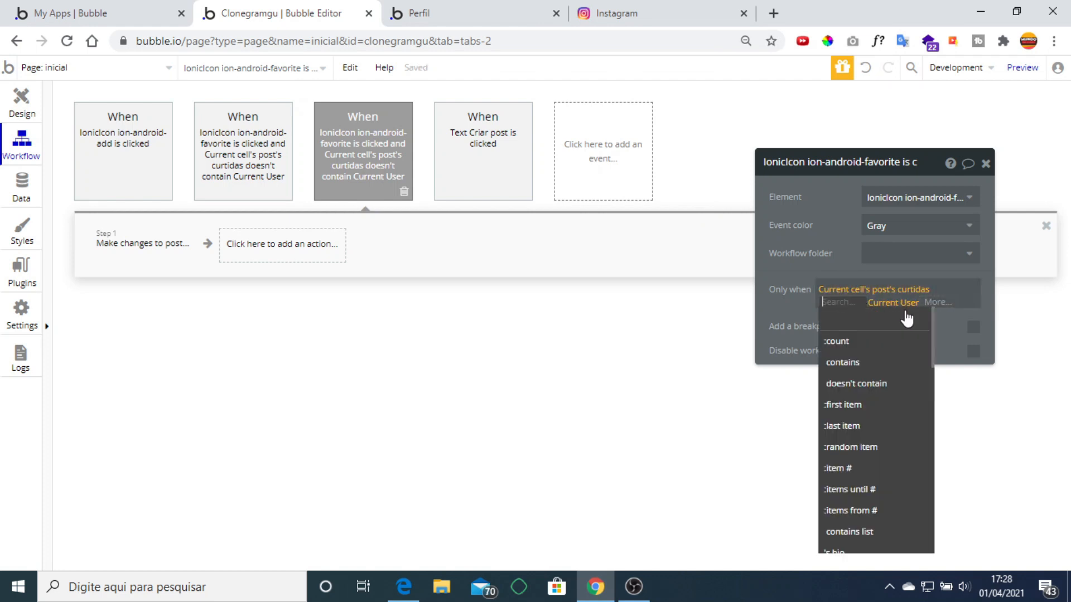
click(869, 365)
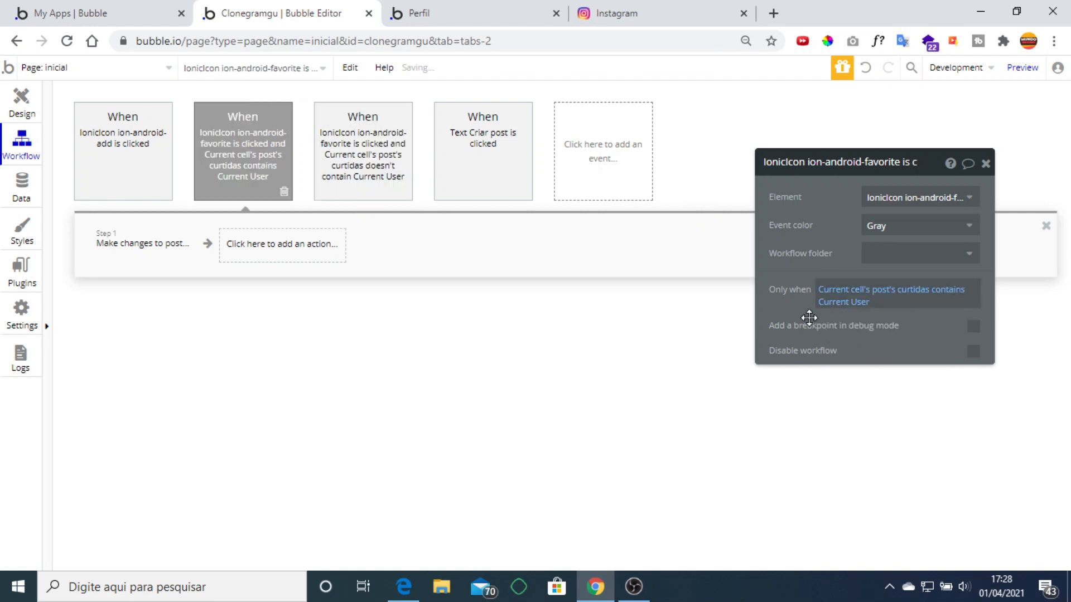
Make the copy's step remove Current User from curtidas instead of adding.
click(126, 250)
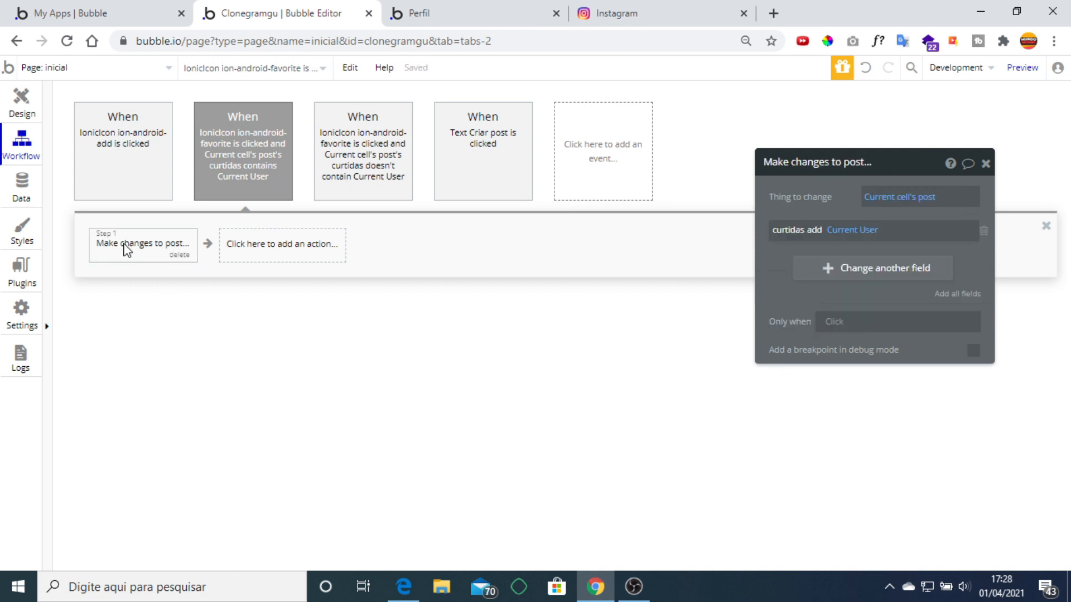
click(813, 229)
click(843, 269)
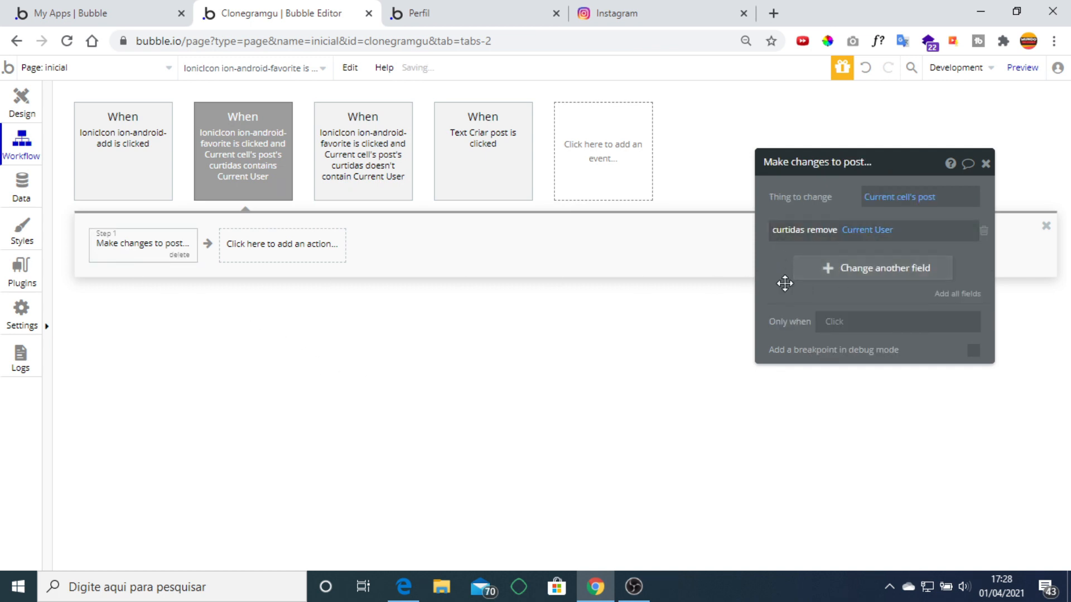
click(985, 164)
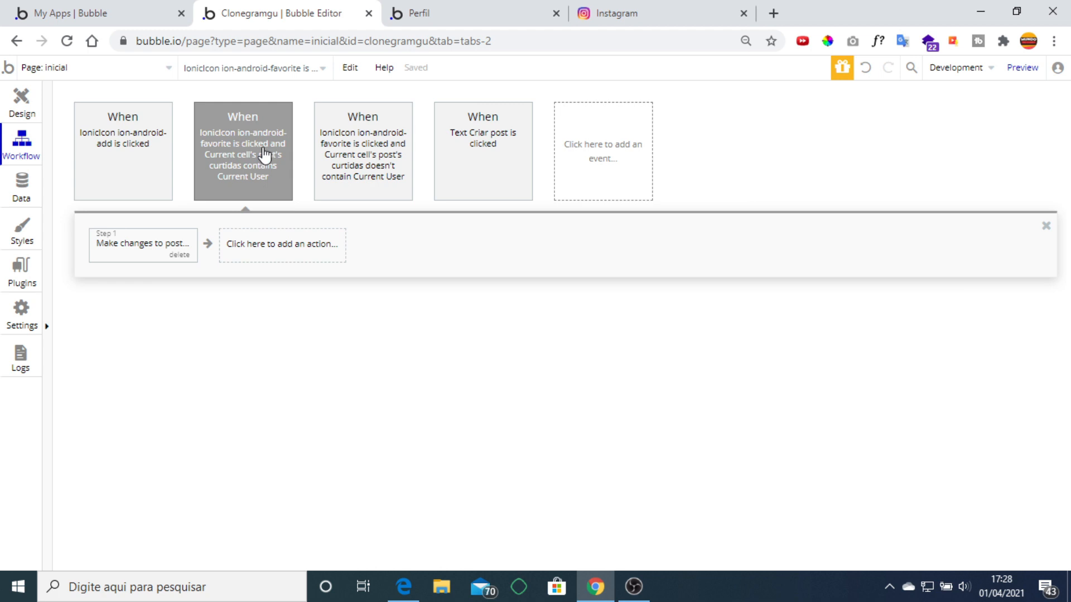
Add a heart-icon condition: when Current cell's post's curtidas contains Current User.
click(8, 115)
double_click(298, 234)
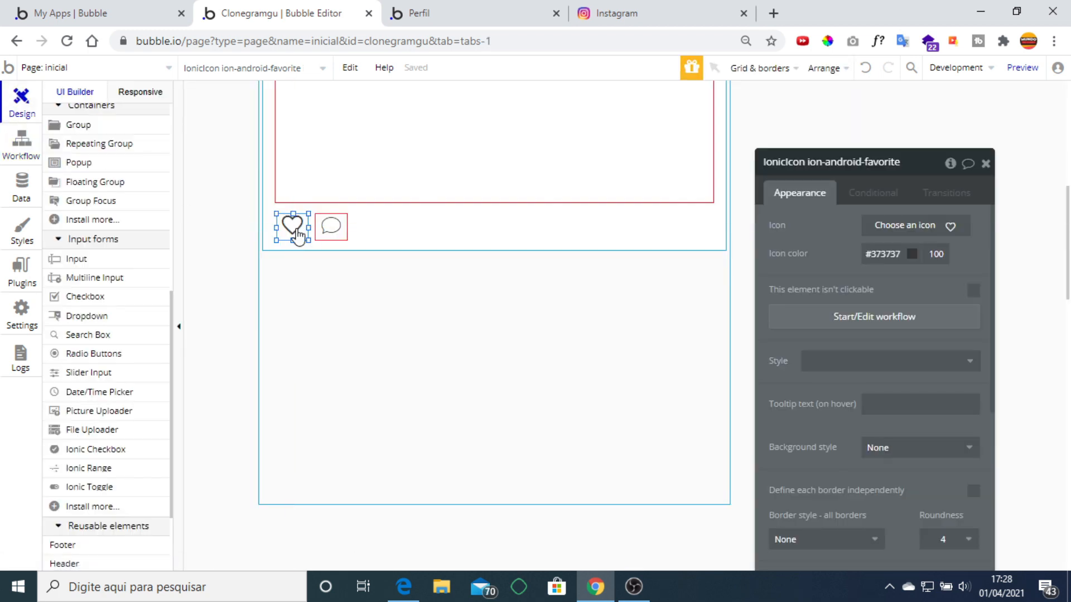
click(887, 194)
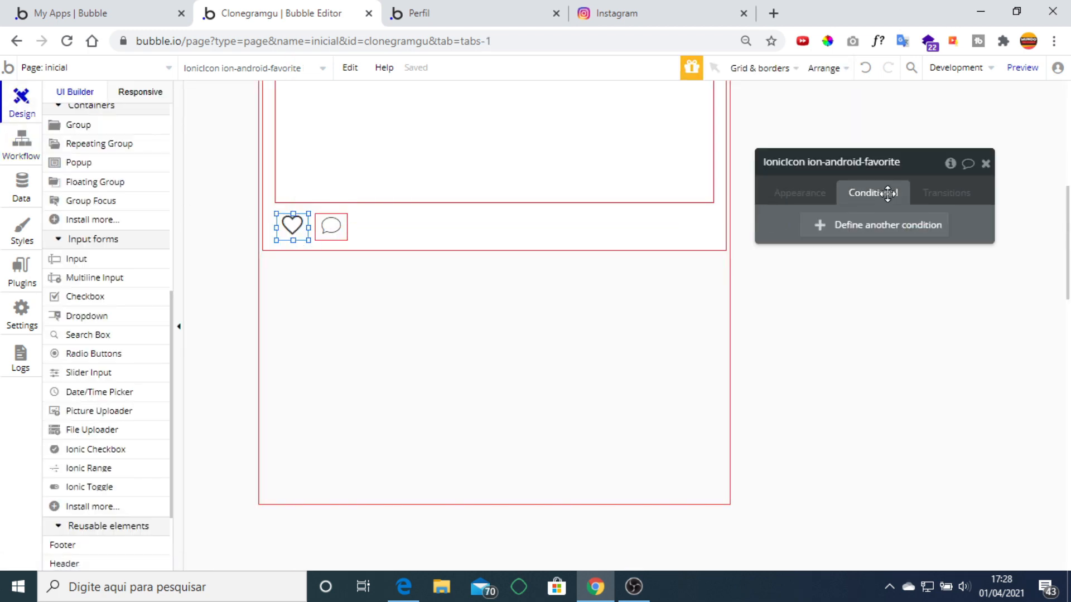
click(865, 226)
click(818, 230)
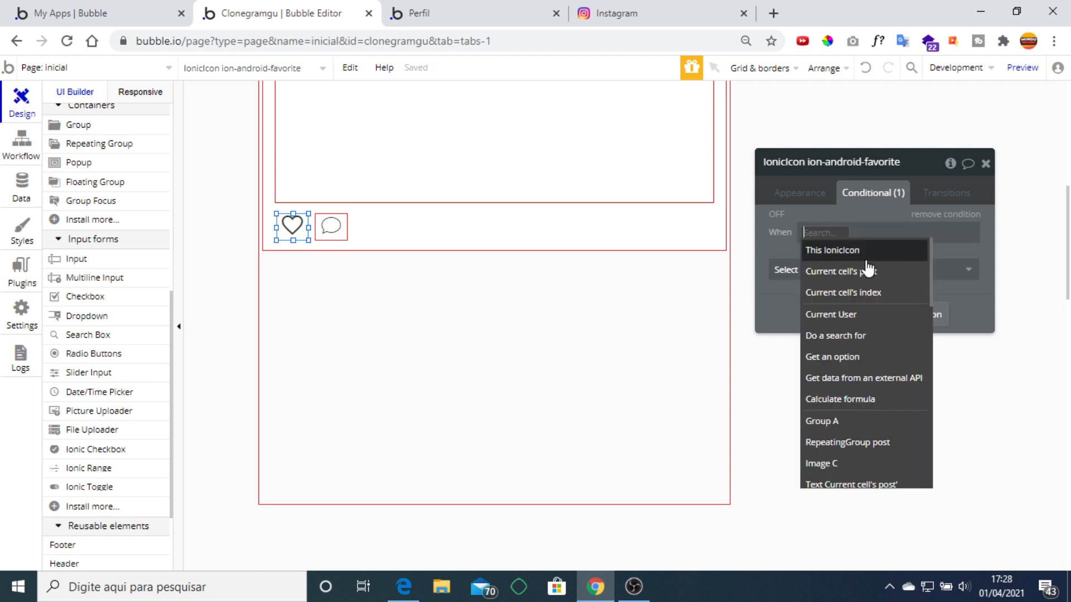
click(868, 270)
click(928, 273)
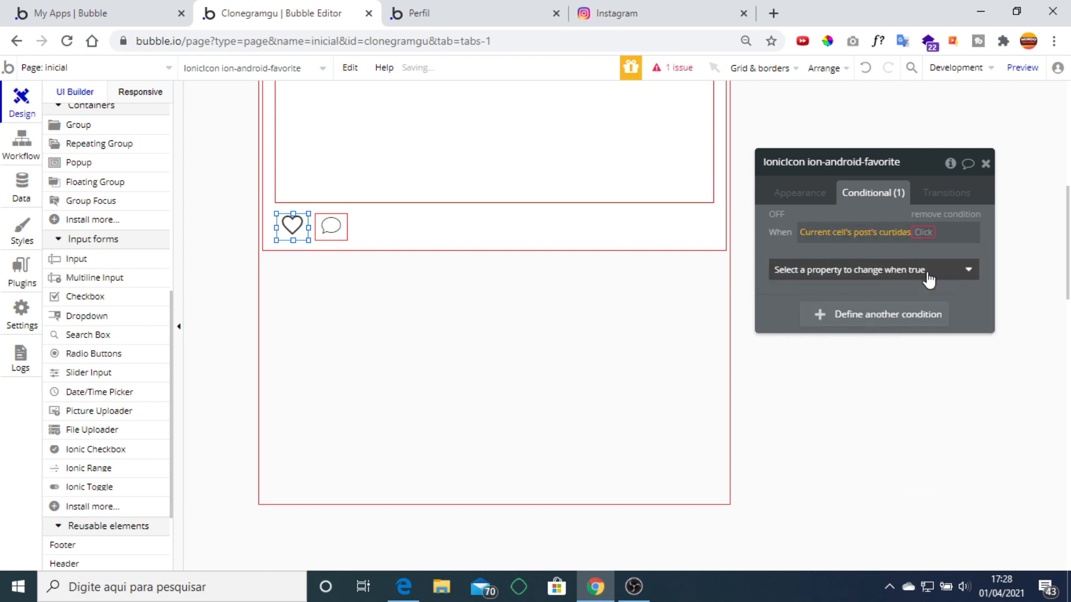
click(955, 277)
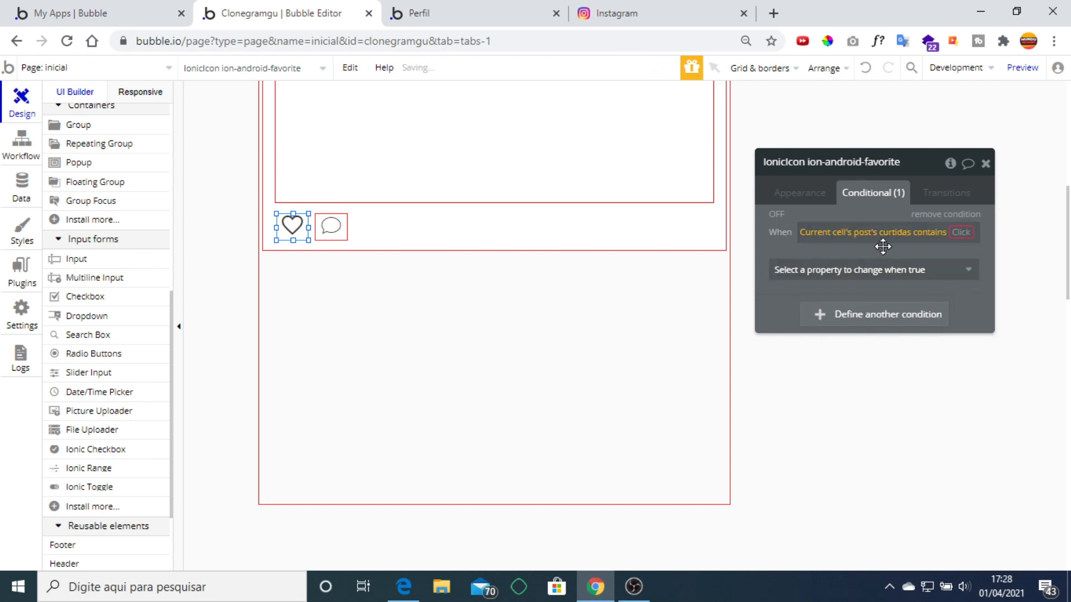
click(849, 329)
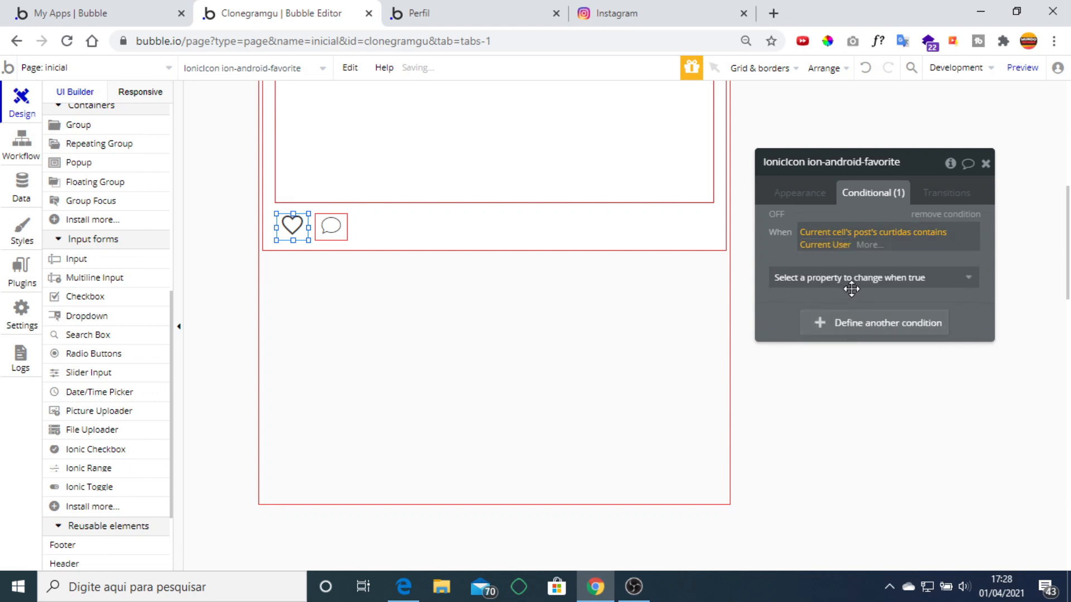
Make the condition show a filled heart in #AB3737, then test it on and off.
click(853, 286)
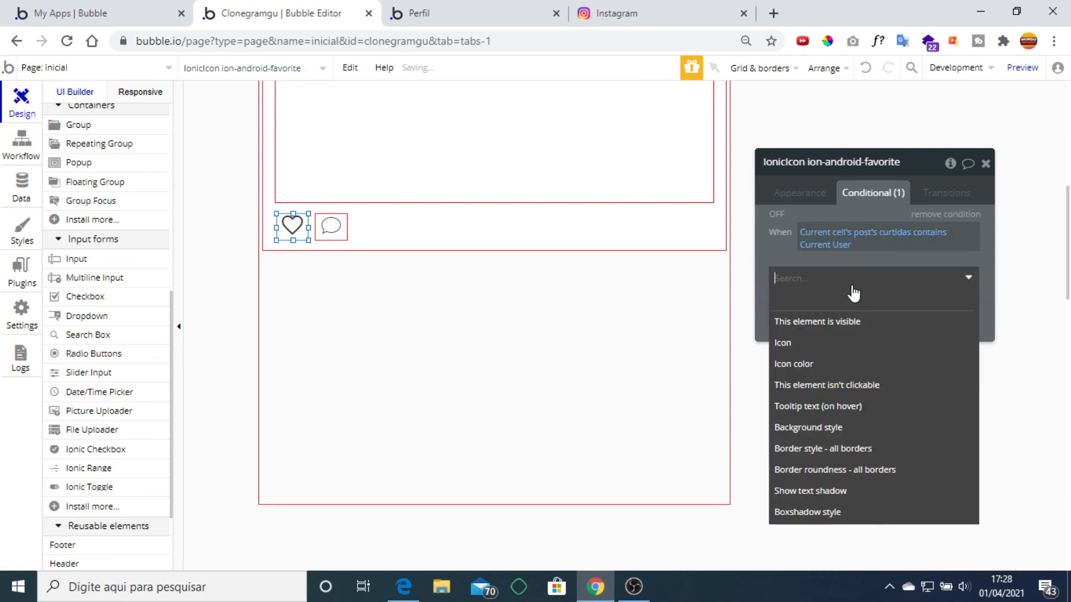
click(834, 342)
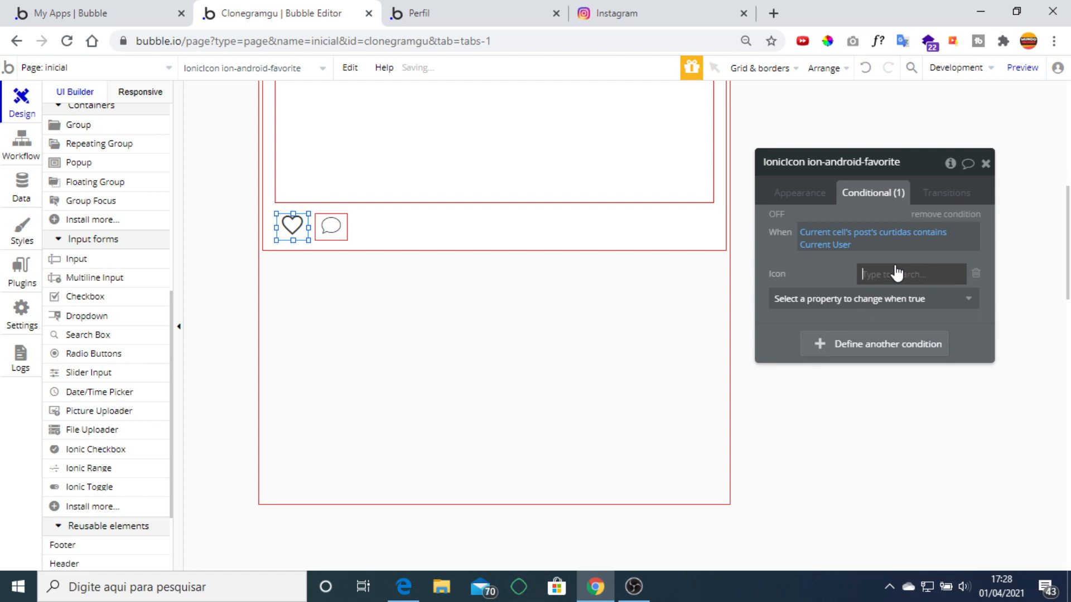
click(950, 404)
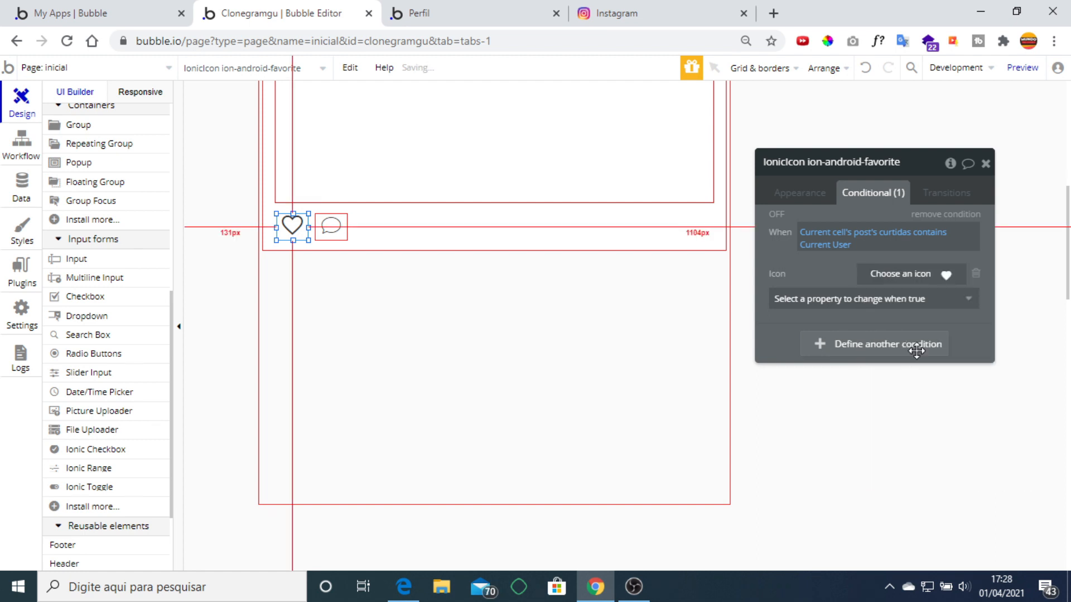
click(870, 299)
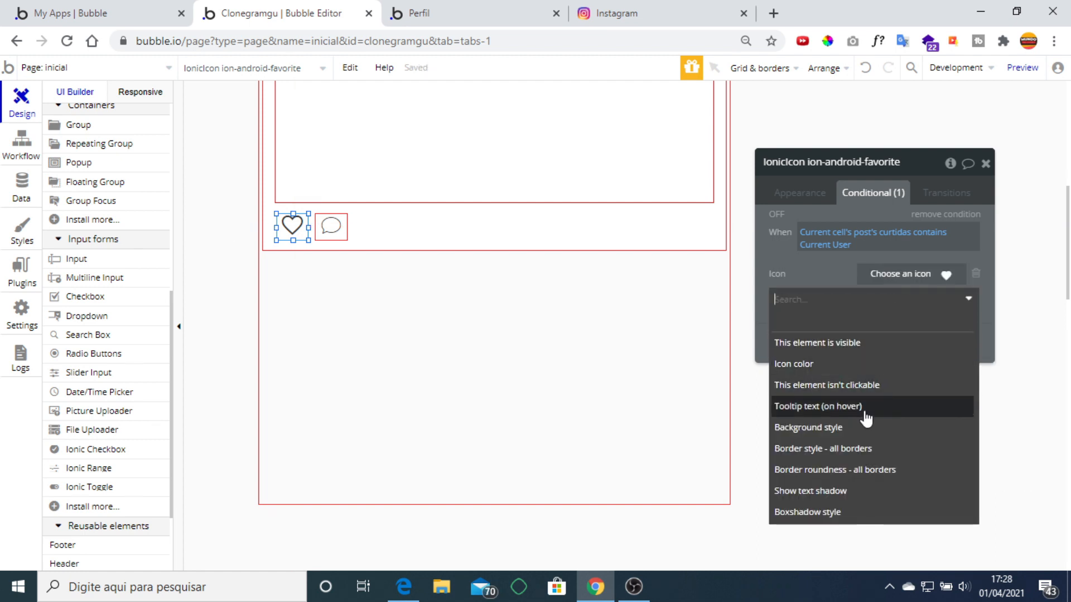
click(872, 363)
click(899, 294)
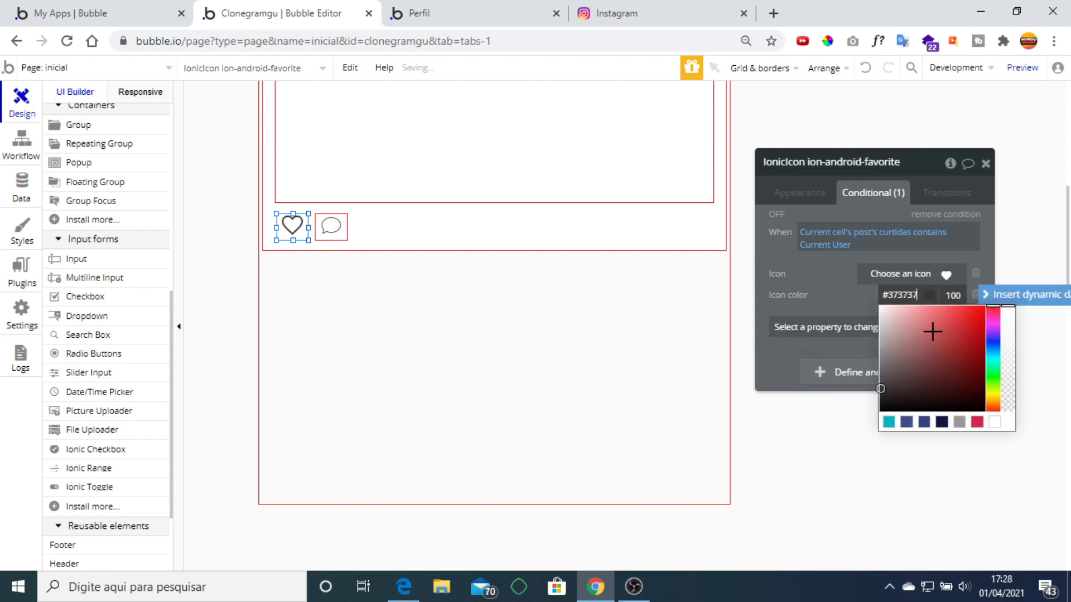
click(775, 215)
click(781, 218)
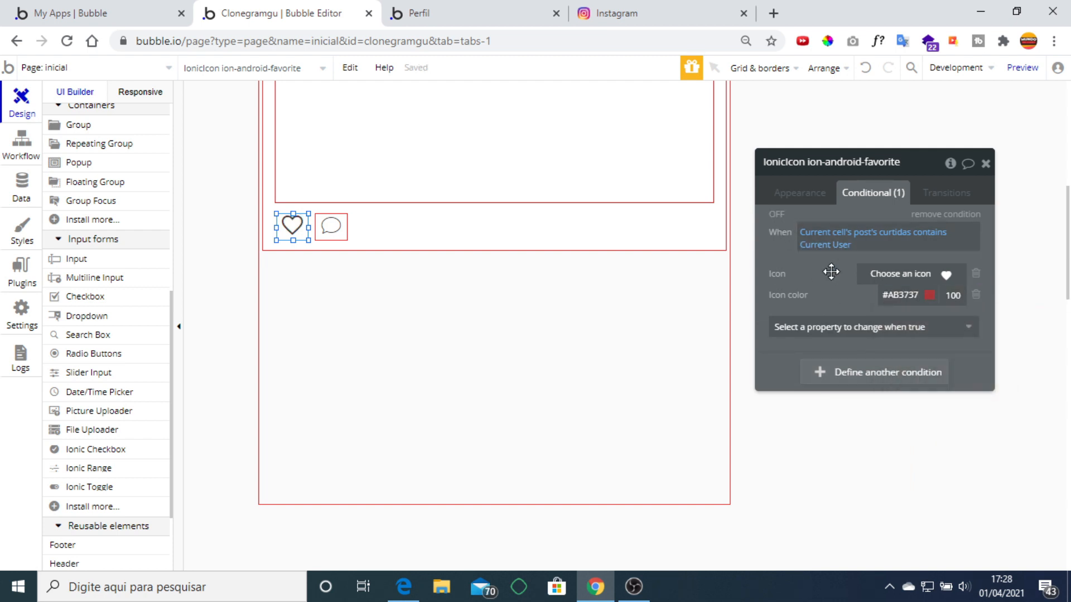
click(985, 164)
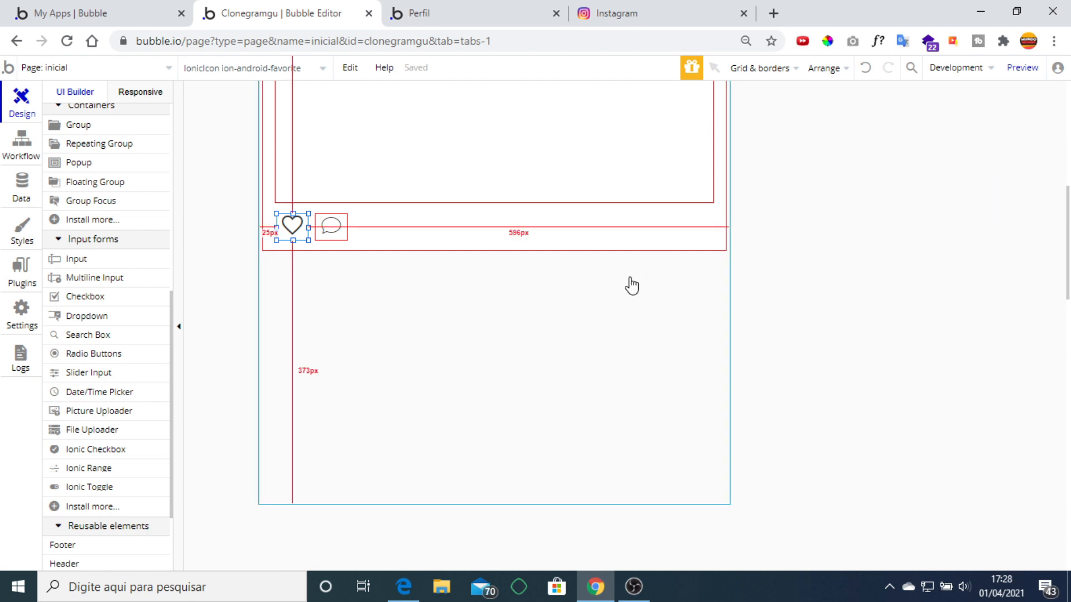
Extend the post repeating group's cell downward to make room below the icons.
scroll(575, 293, up, 3)
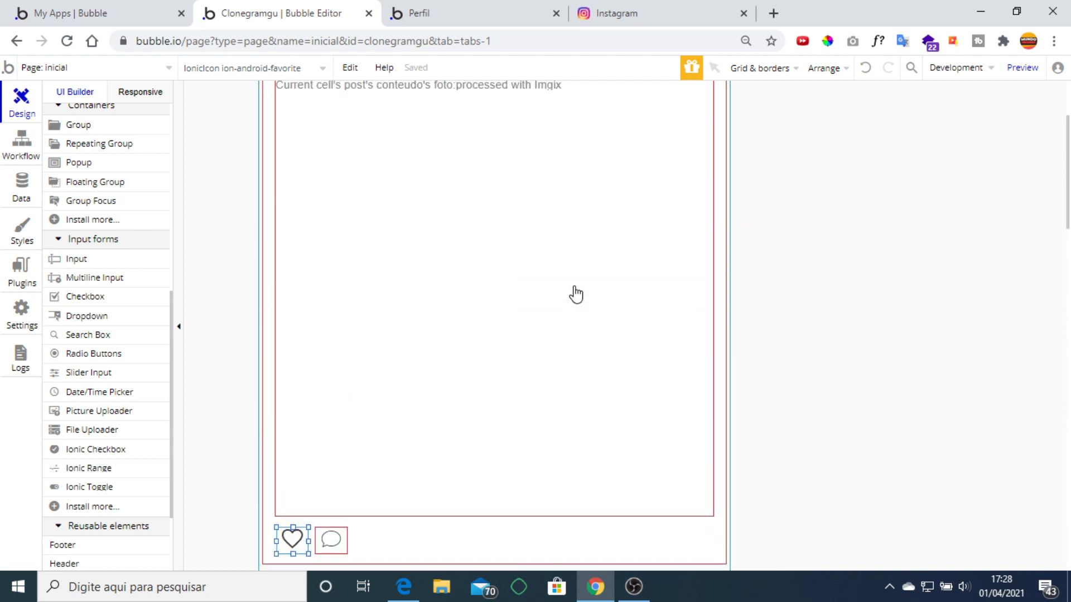
scroll(558, 304, down, 2)
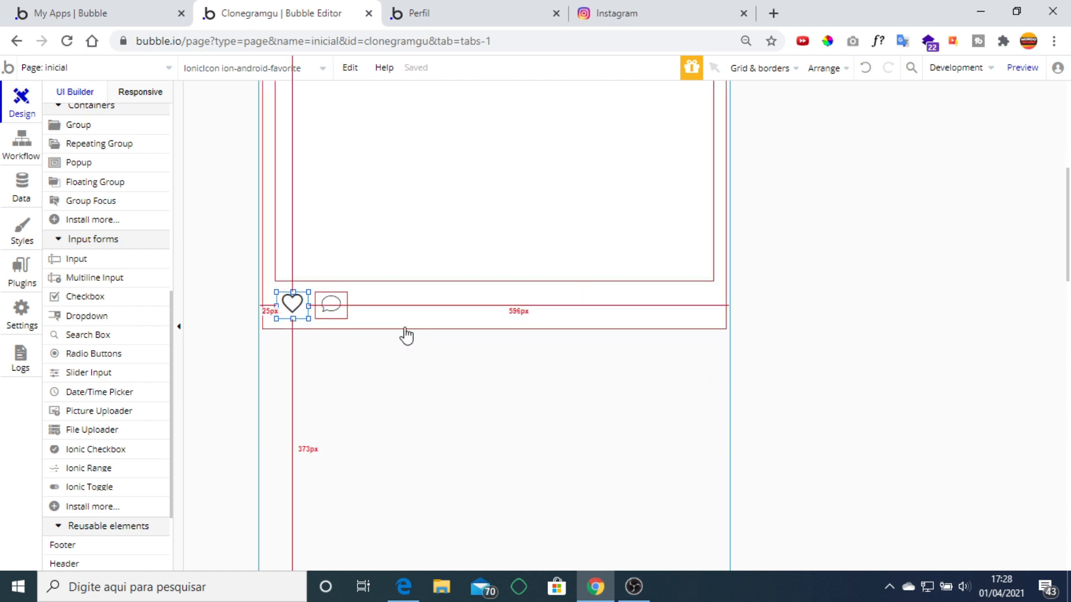
click(400, 326)
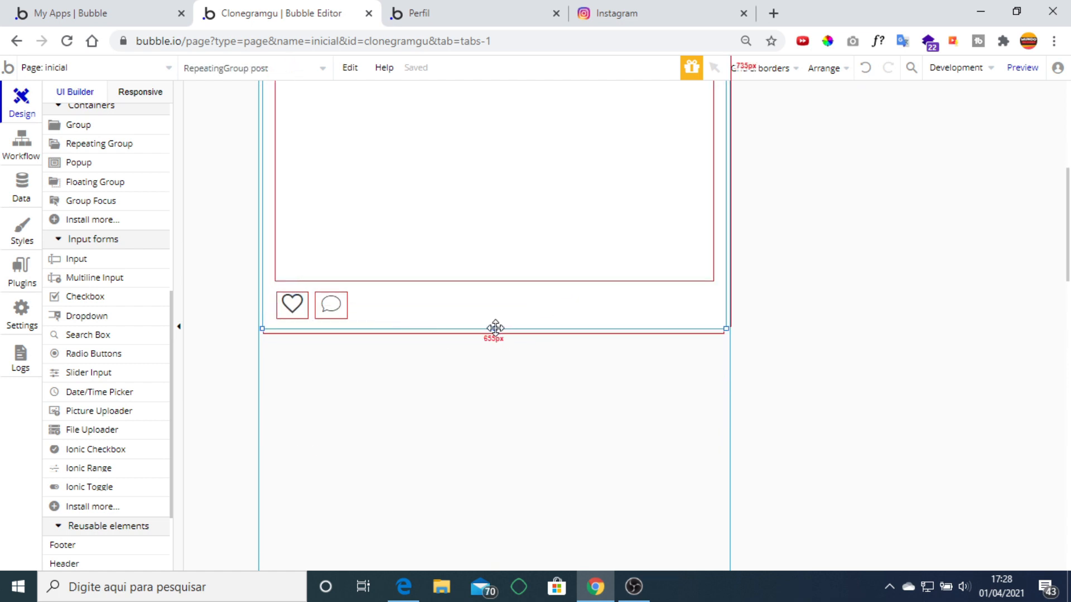
drag(495, 328, 502, 412)
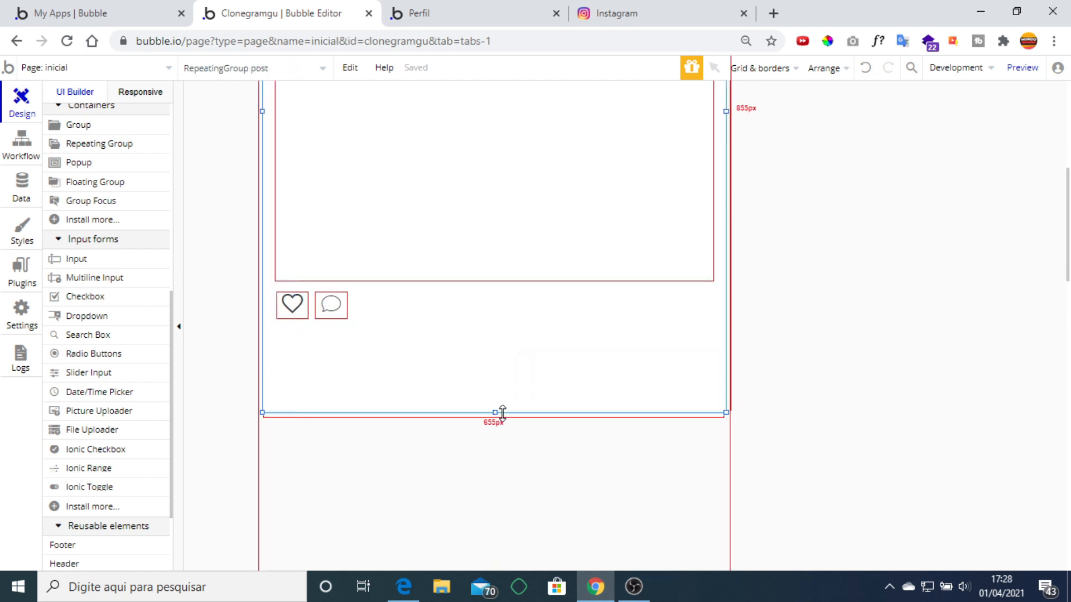
Draw a repeating group named Comentarios below the icons, with content type comentarios.
scroll(123, 308, up, 3)
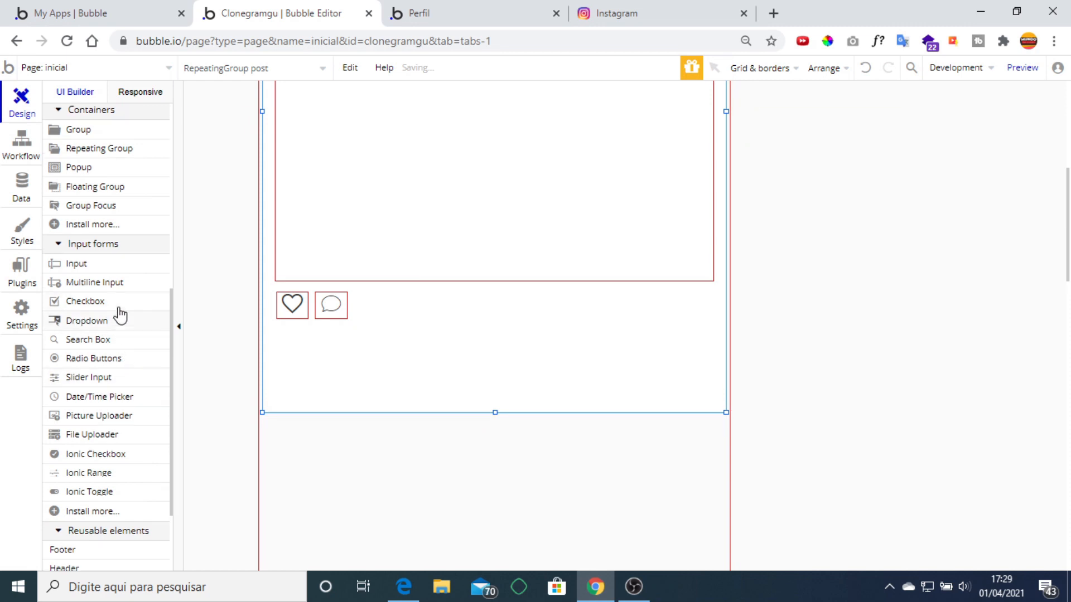
click(117, 302)
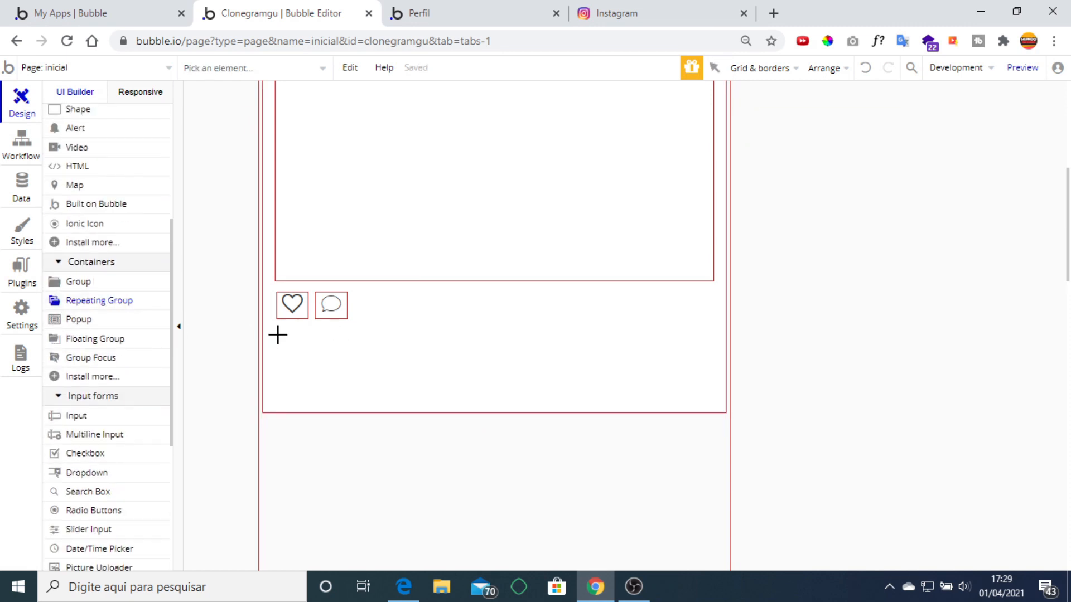
drag(278, 334, 713, 394)
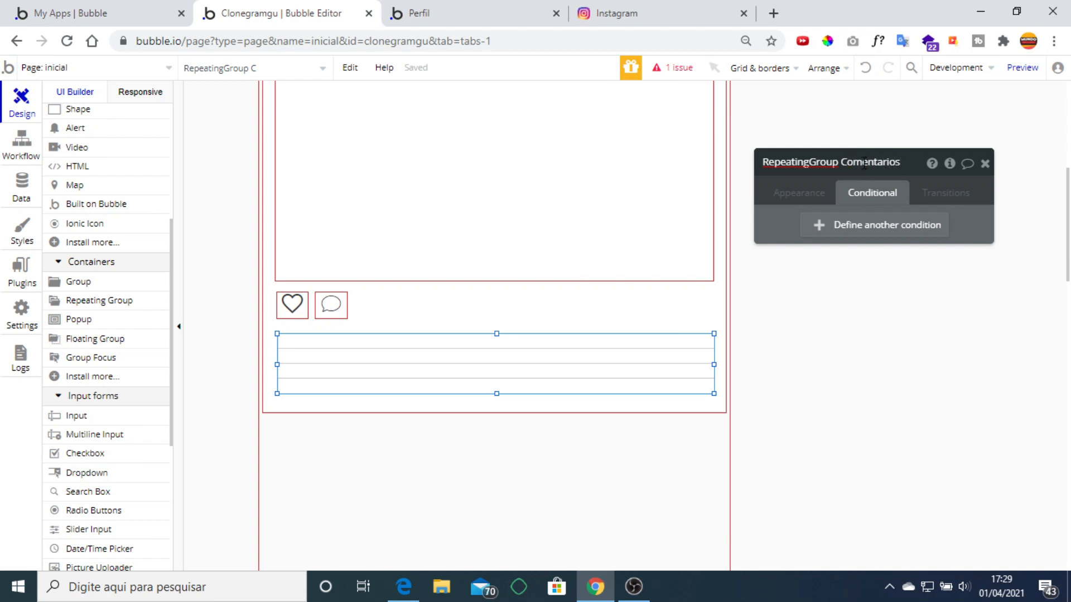
drag(826, 191, 825, 192)
click(827, 196)
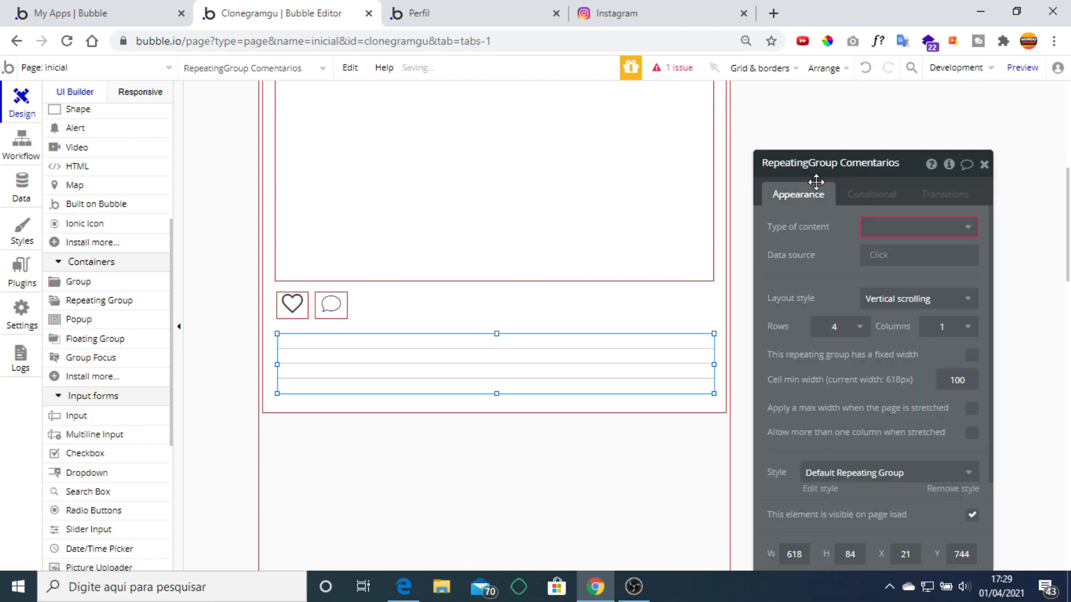
click(917, 226)
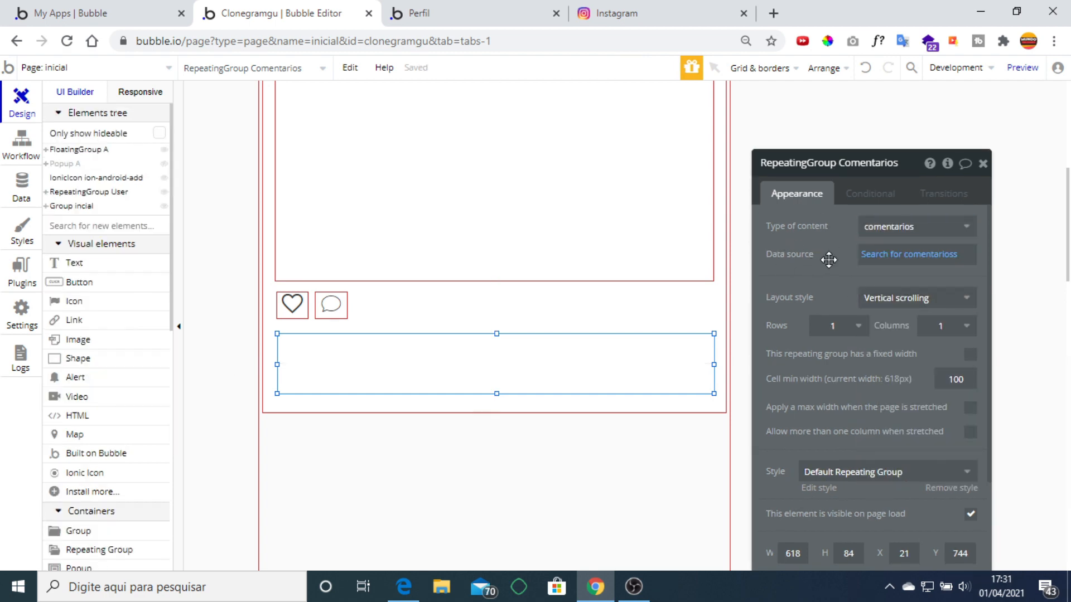
Filter its Search for comentarios to post = Current cell's post.
click(909, 255)
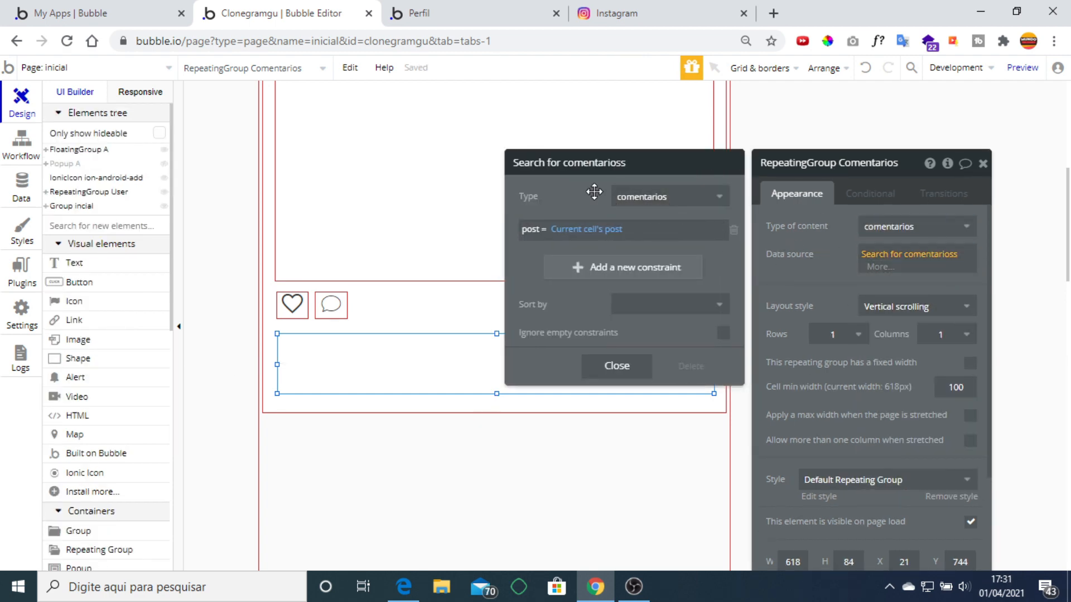
click(734, 232)
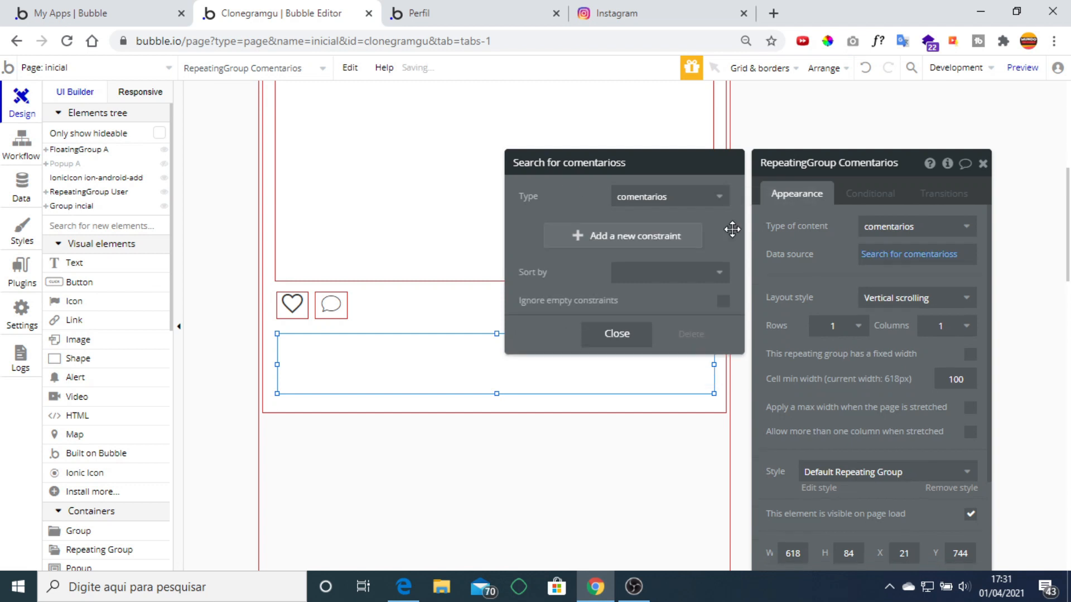
click(625, 249)
click(552, 272)
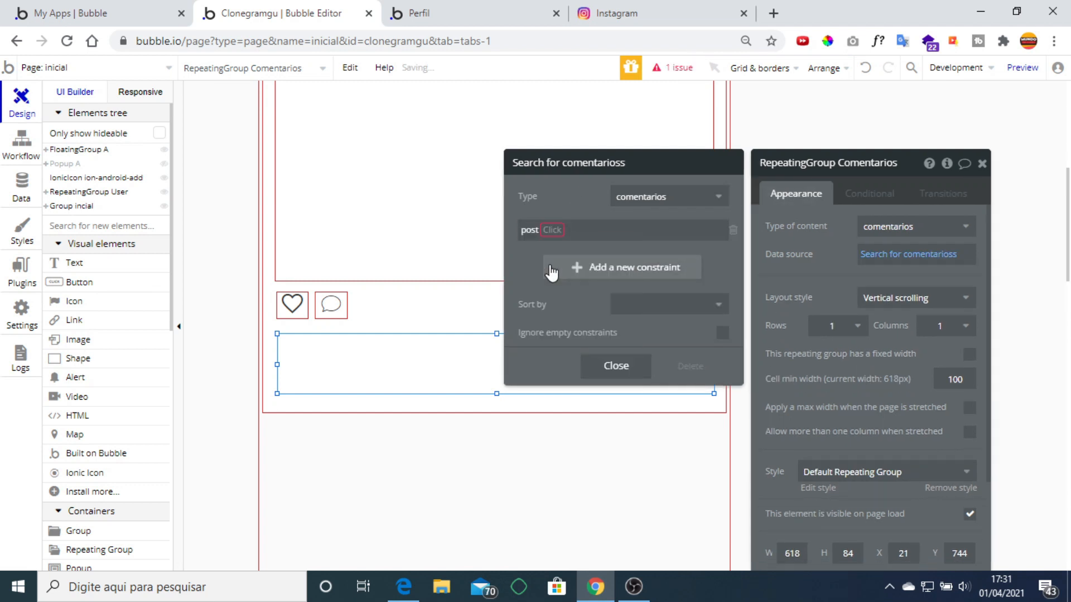
click(553, 231)
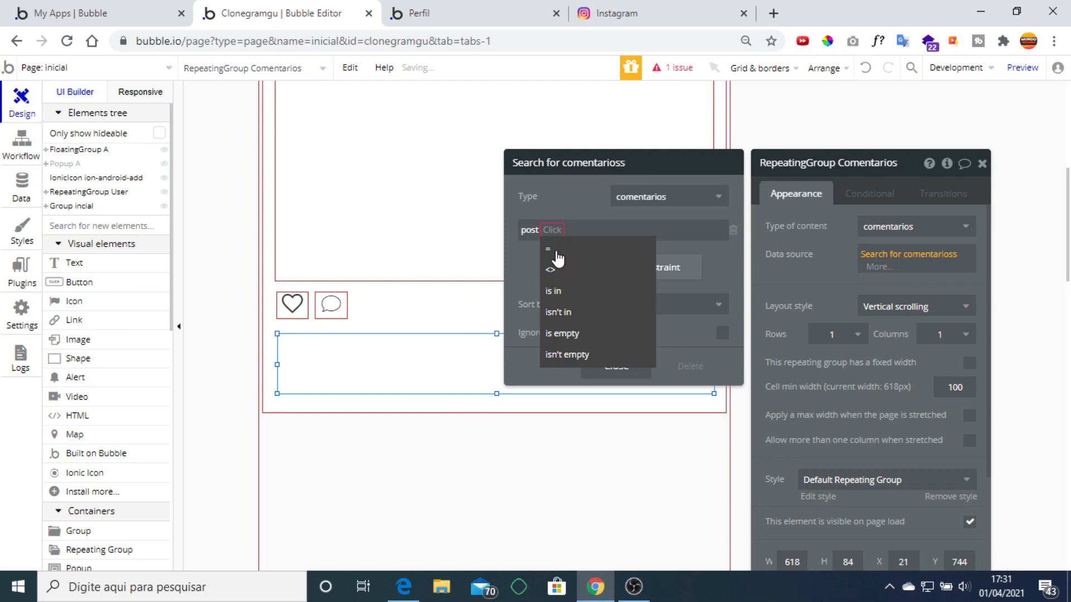
click(583, 252)
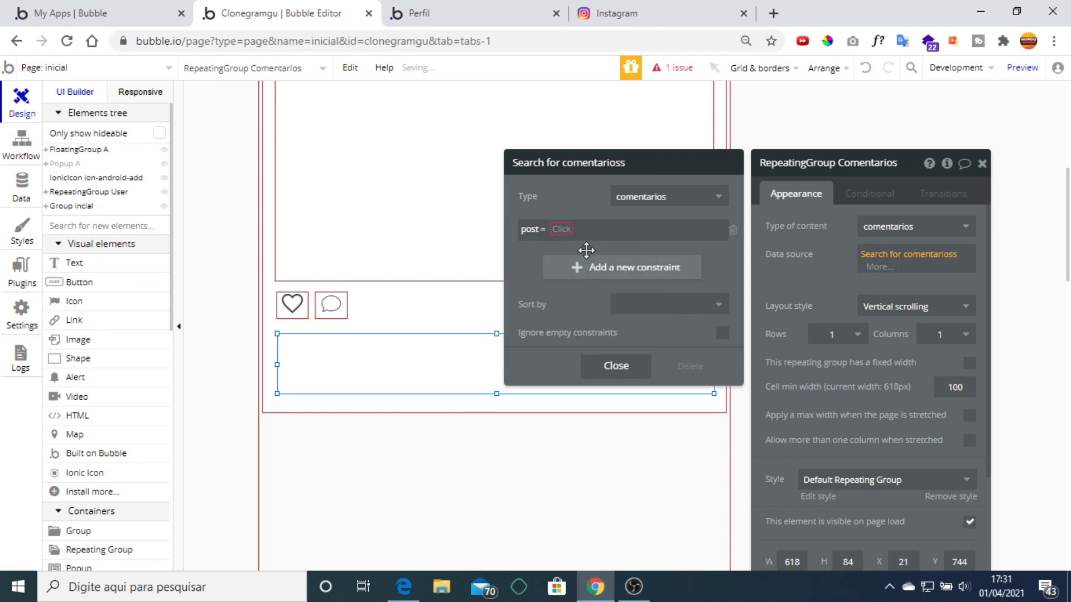
click(564, 232)
click(591, 247)
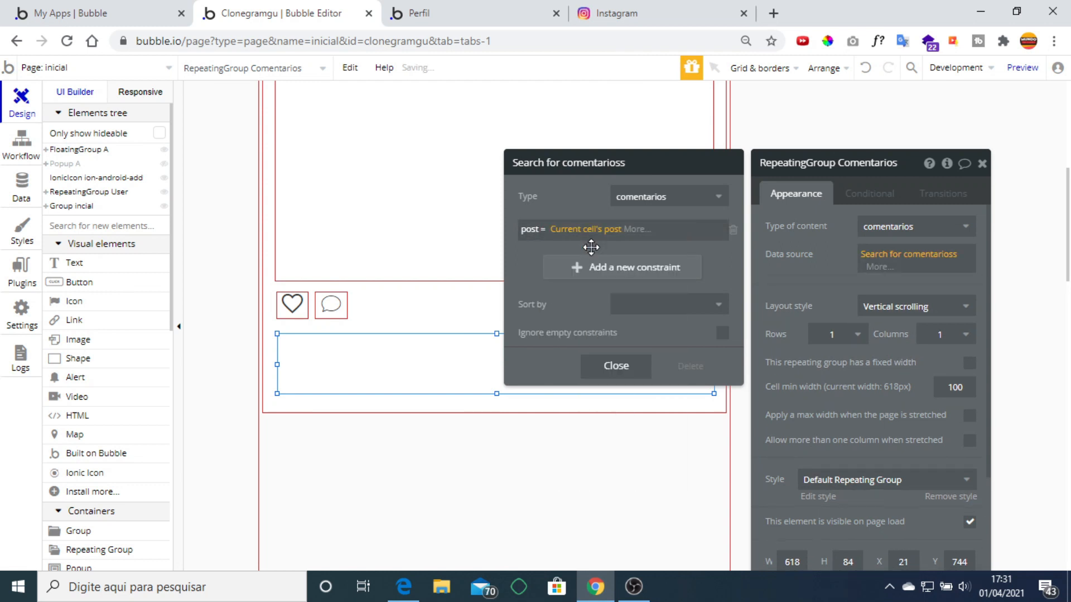
click(810, 288)
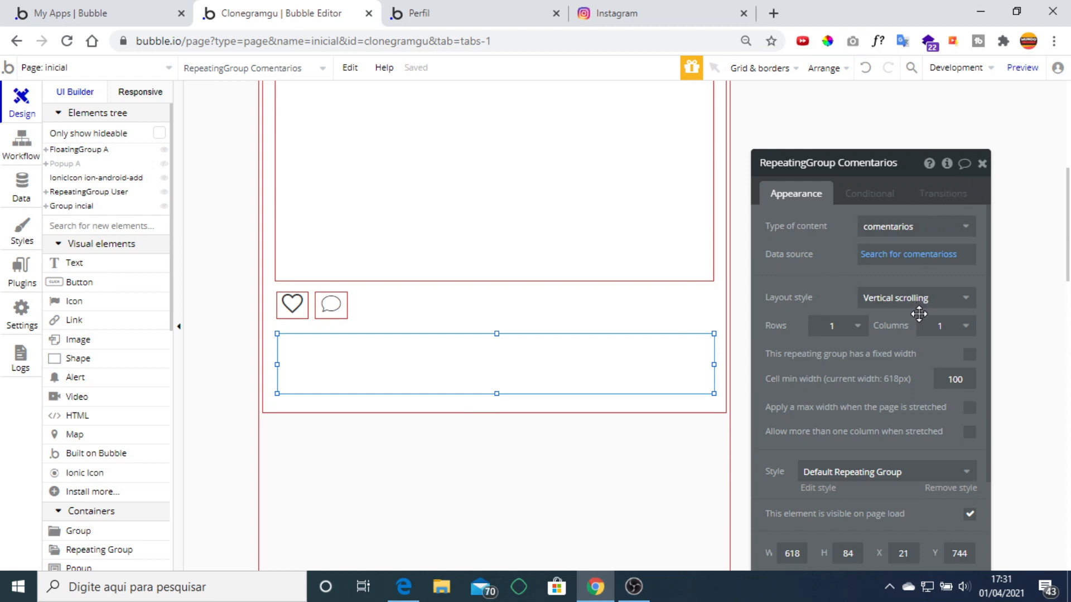
Give Comentarios a fixed-cells layout with 2 rows and stretch it to about 120 px tall.
click(928, 298)
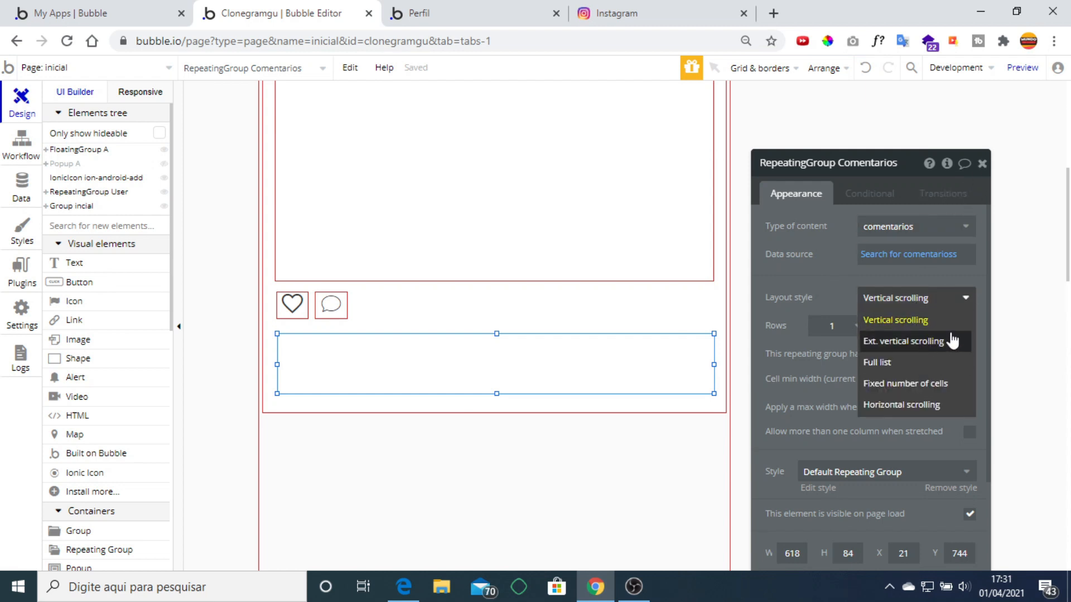
click(879, 341)
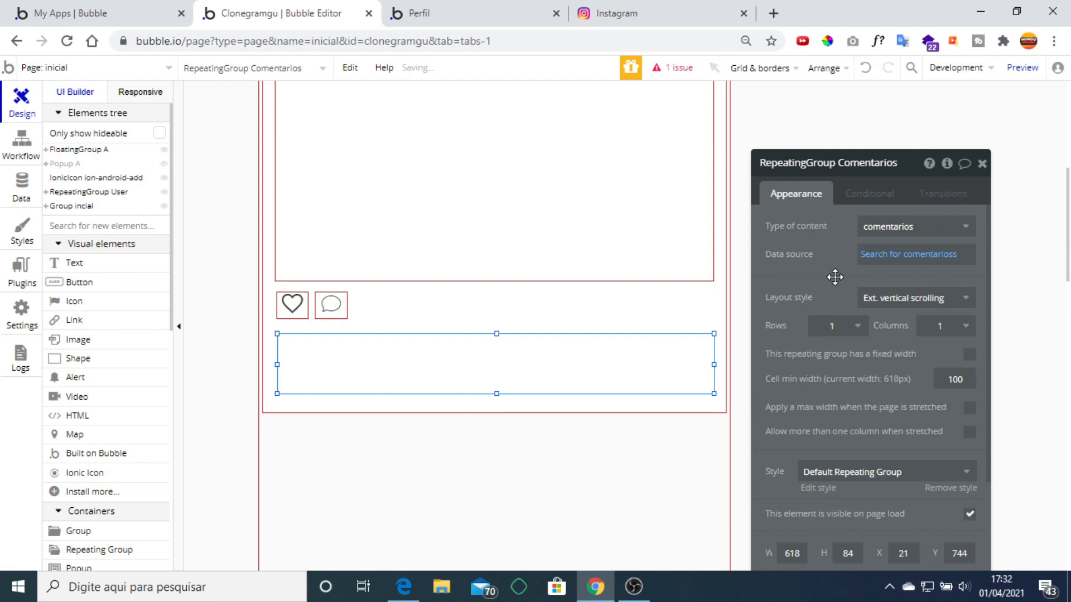
click(939, 258)
click(917, 305)
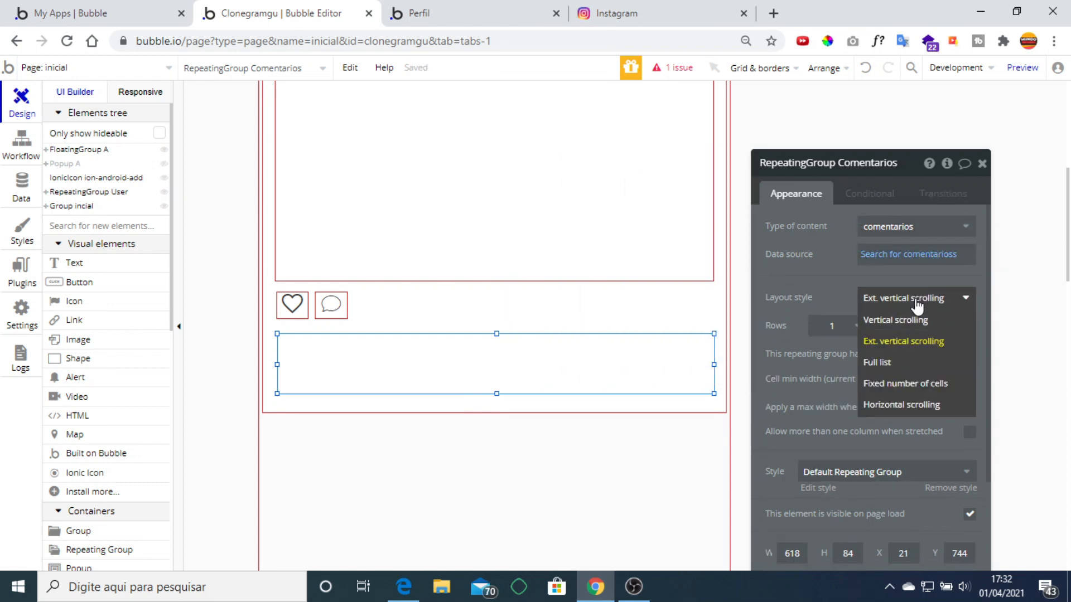
click(938, 390)
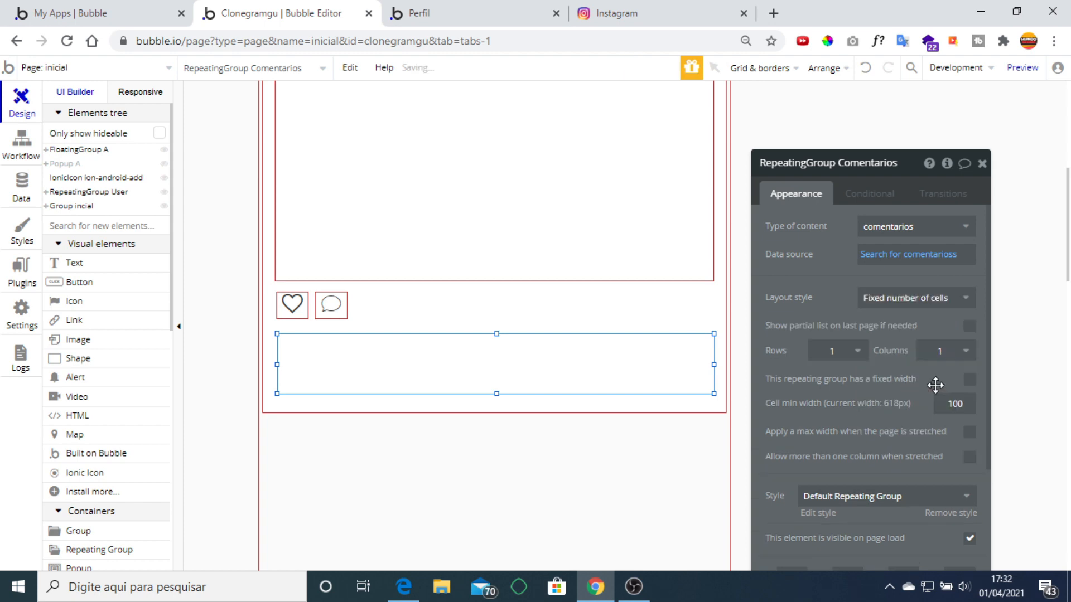
click(857, 351)
click(842, 394)
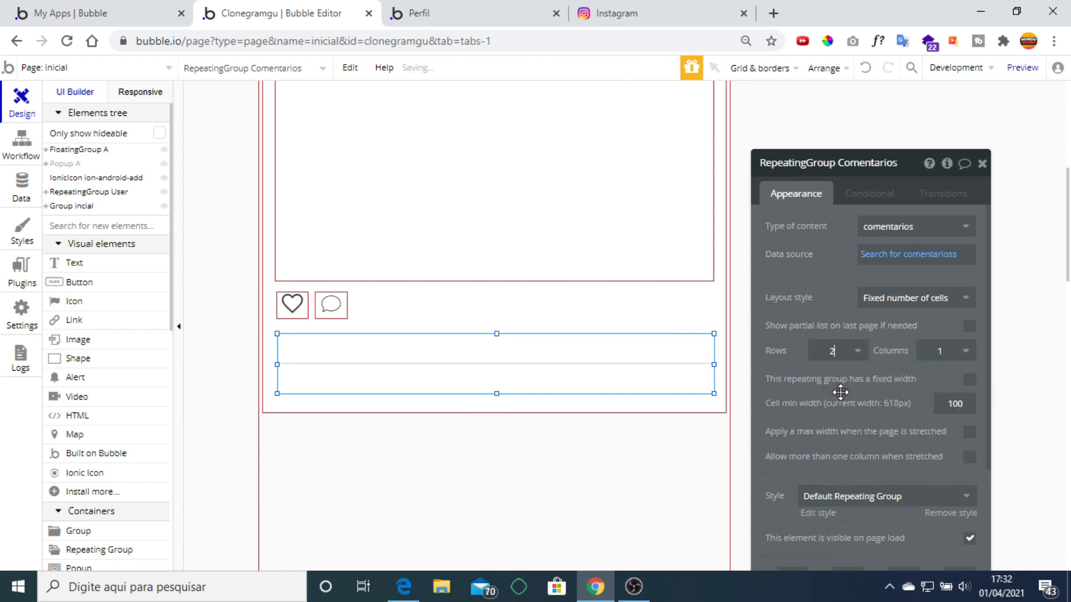
drag(494, 333, 495, 319)
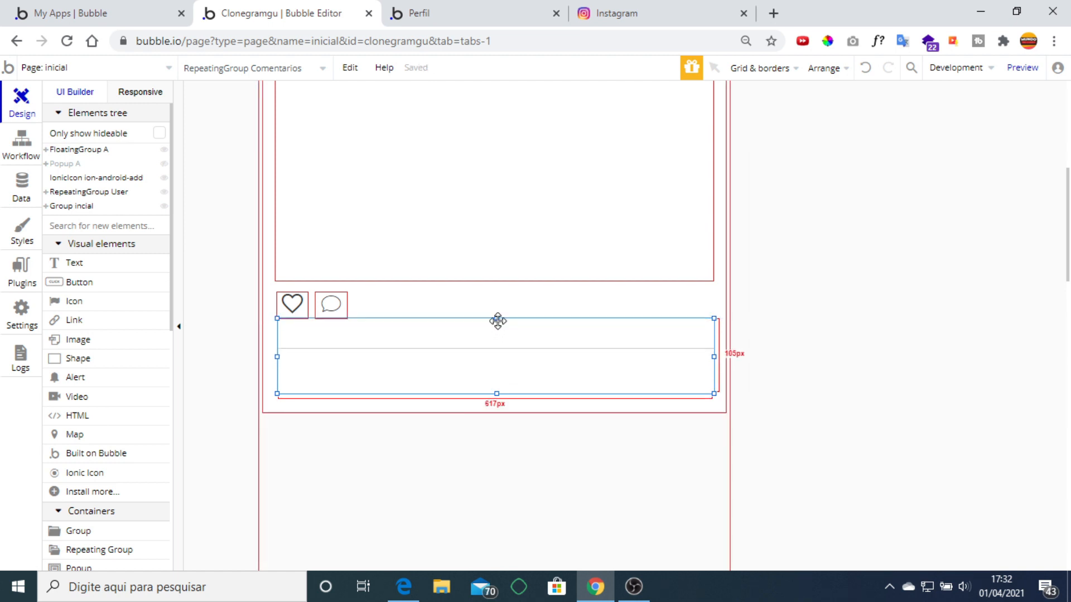
key(Down)
key(Down)
key(Down)
key(Down)
key(Down)
key(Down)
key(Down)
key(Down)
key(Down)
key(Down)
key(Down)
key(Down)
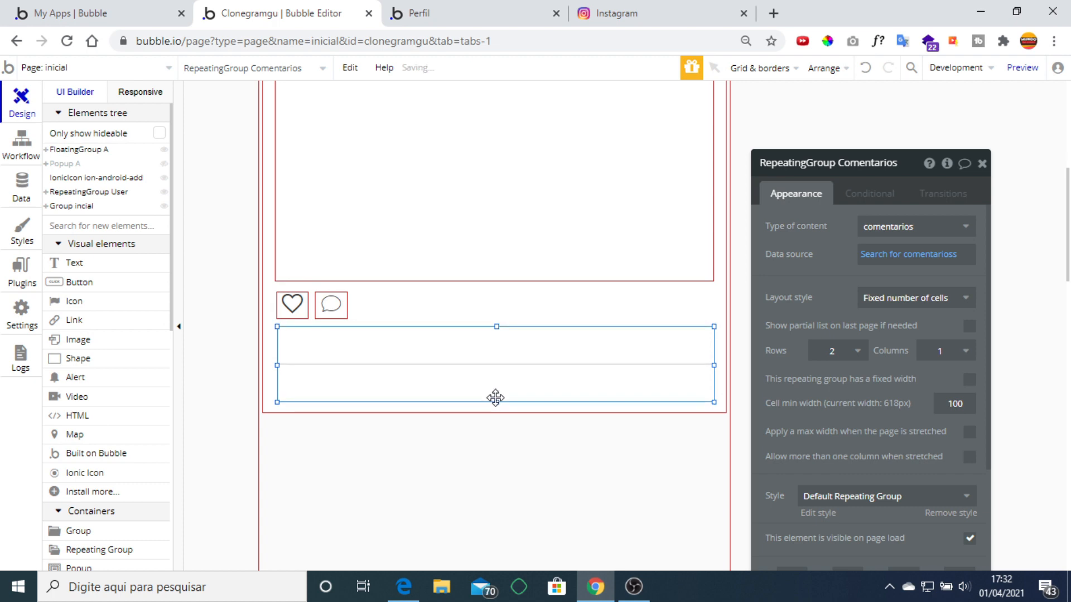
drag(494, 400, 495, 426)
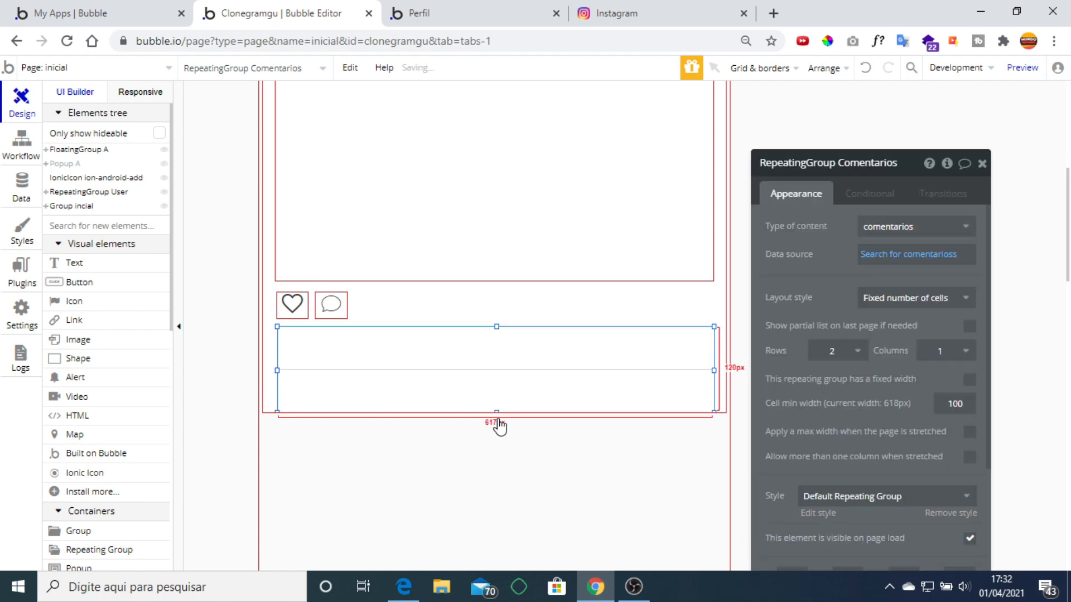
Compare with Instagram's feed and the Perfil preview, then pick the Text element.
click(605, 16)
scroll(473, 270, down, 6)
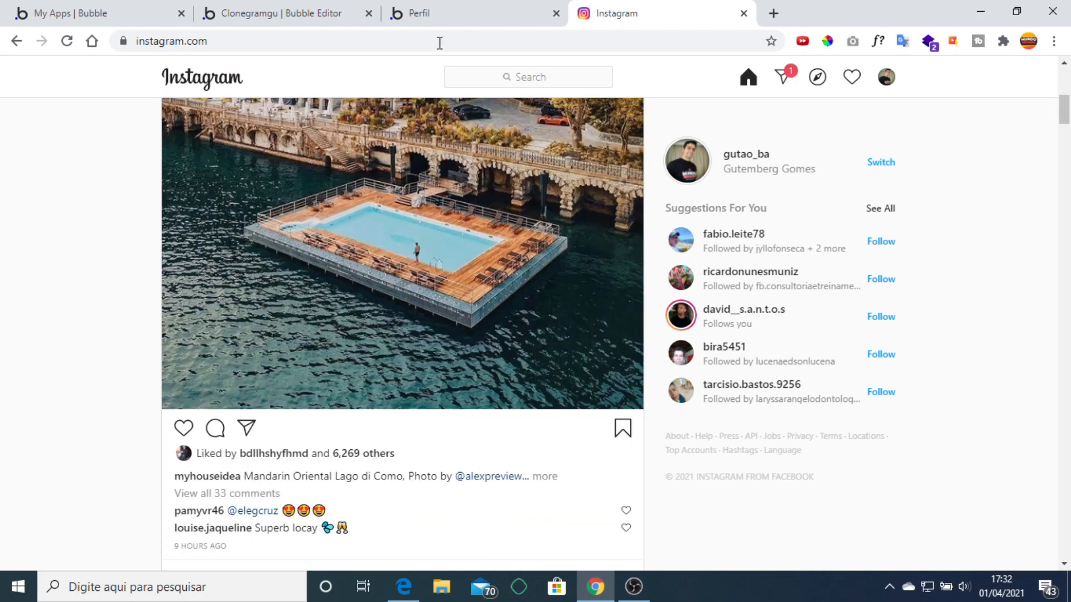
click(430, 13)
click(376, 7)
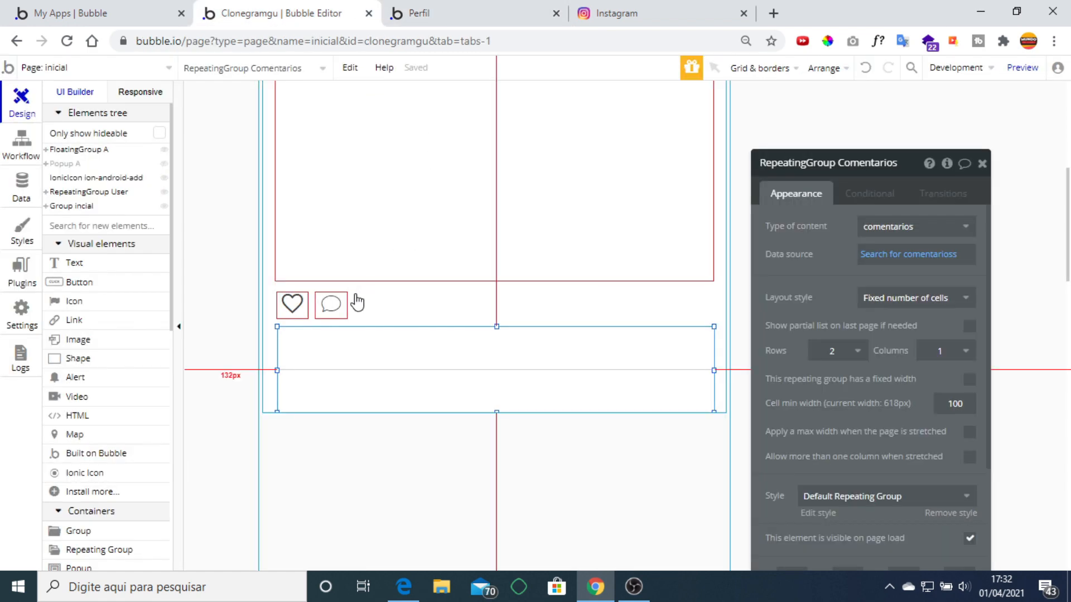
click(112, 281)
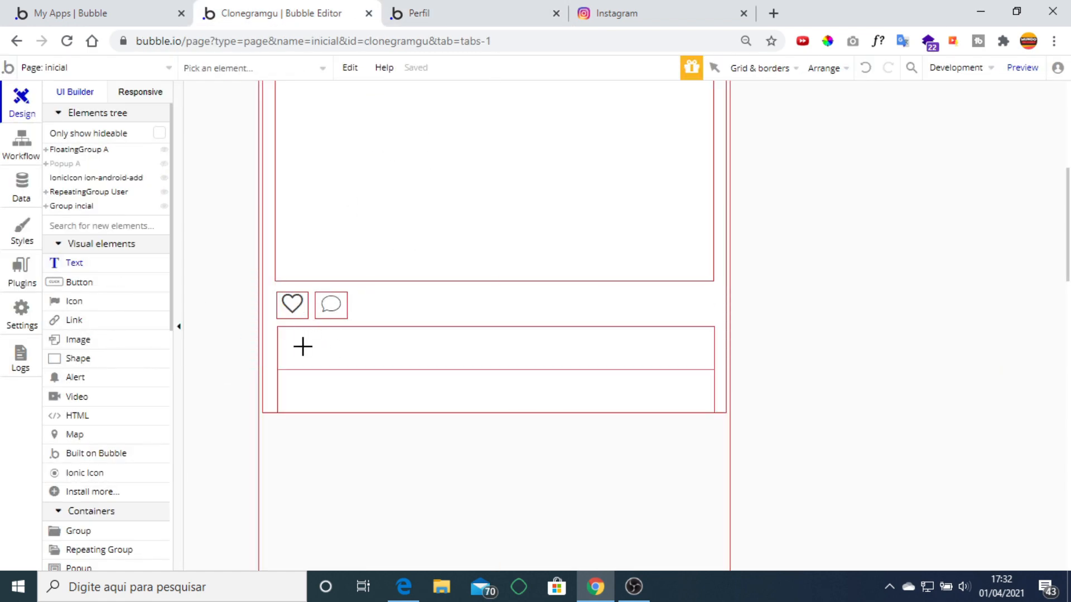
Draw a text in the first comment row showing Current cell's comentarios's Creator's username.
drag(314, 342, 383, 352)
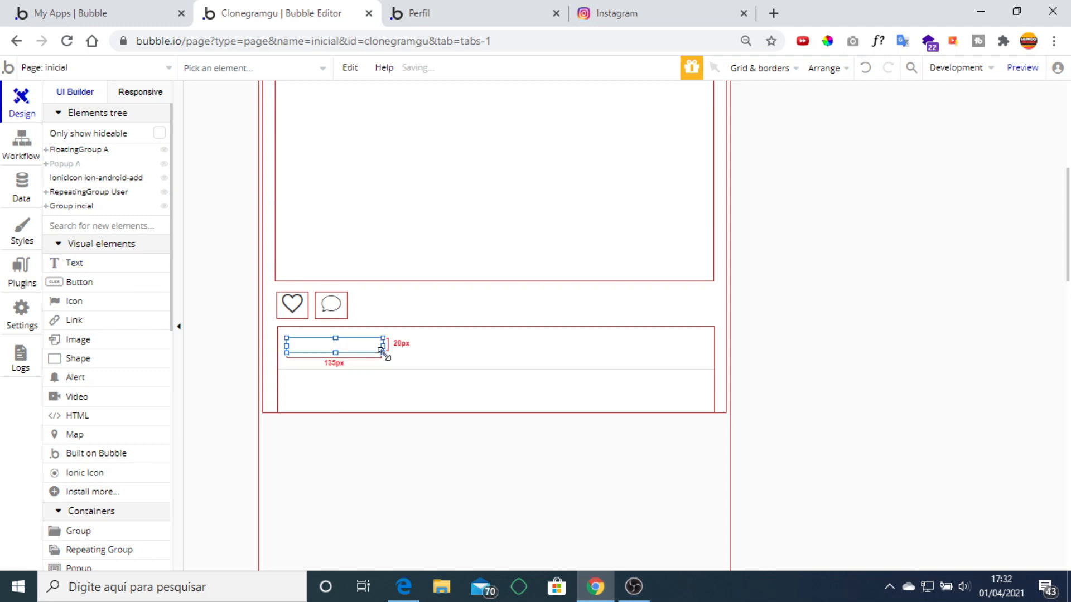
click(839, 251)
click(1013, 232)
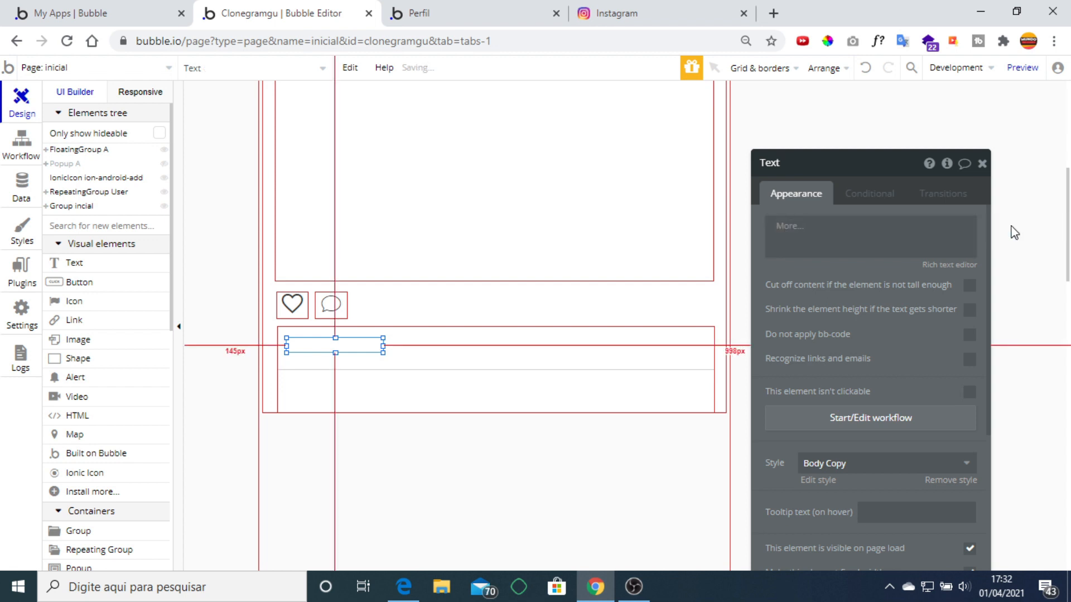
click(874, 267)
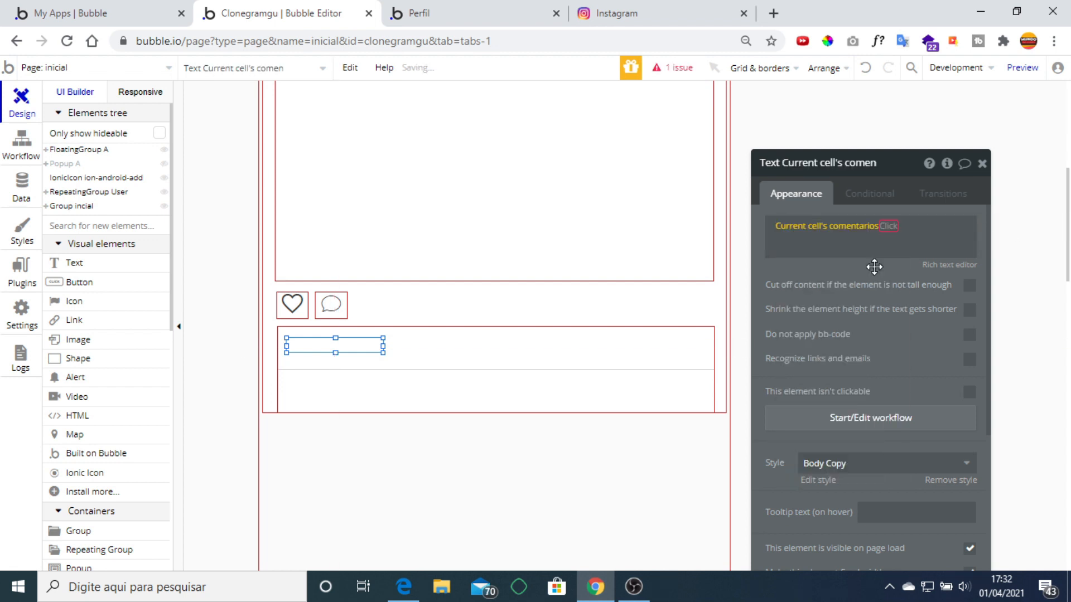
click(922, 285)
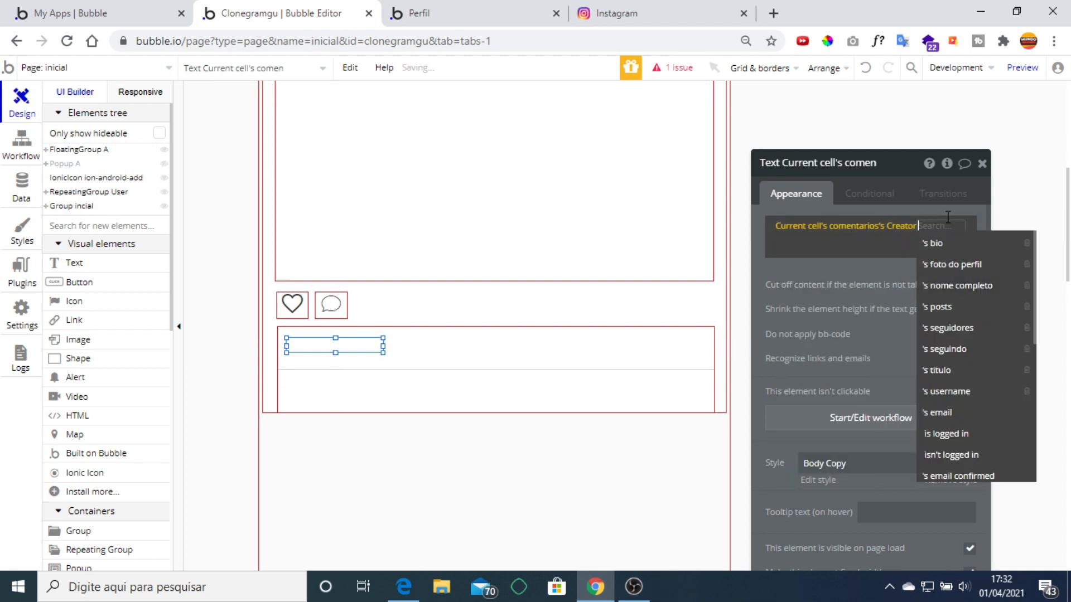
click(970, 392)
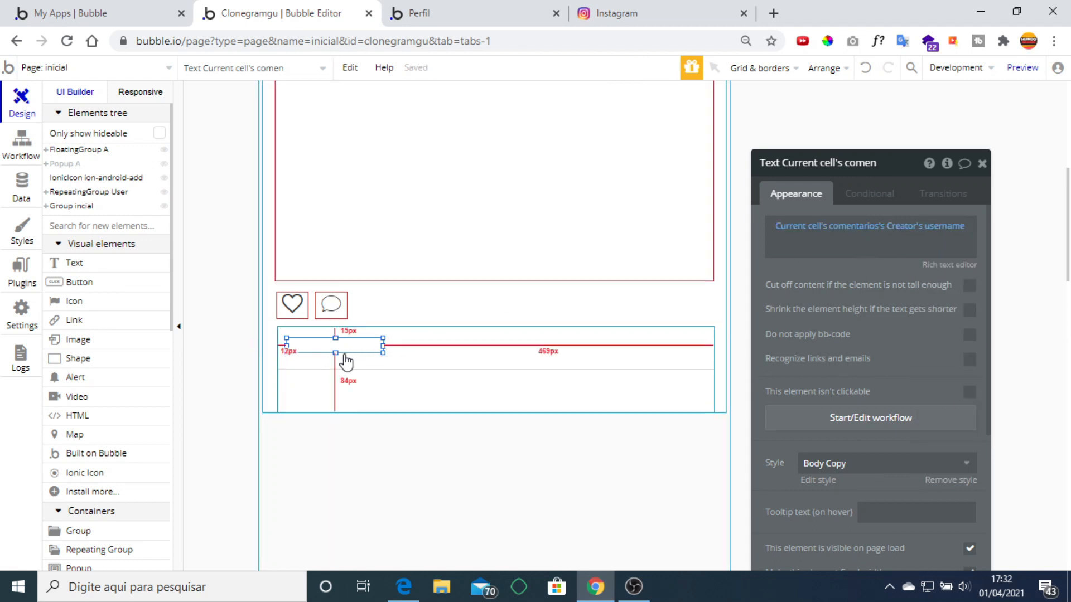
Make it 30 px tall, duplicate it, widen the copy to about 375 px, and enable Cut off content.
drag(335, 353, 679, 354)
key(ctrl+c)
key(ctrl+v)
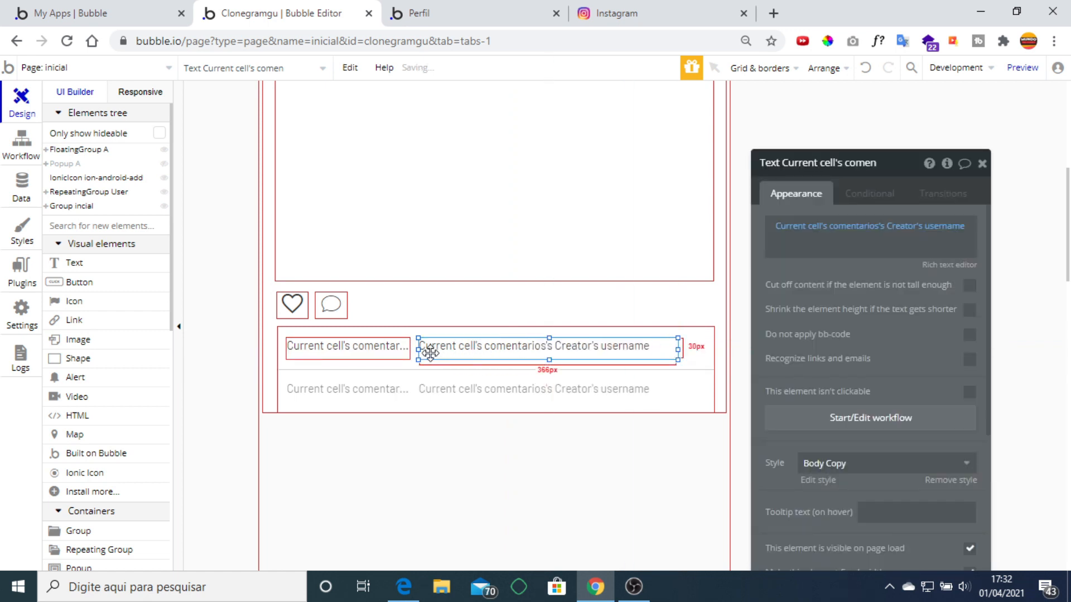
drag(417, 349, 413, 349)
click(970, 288)
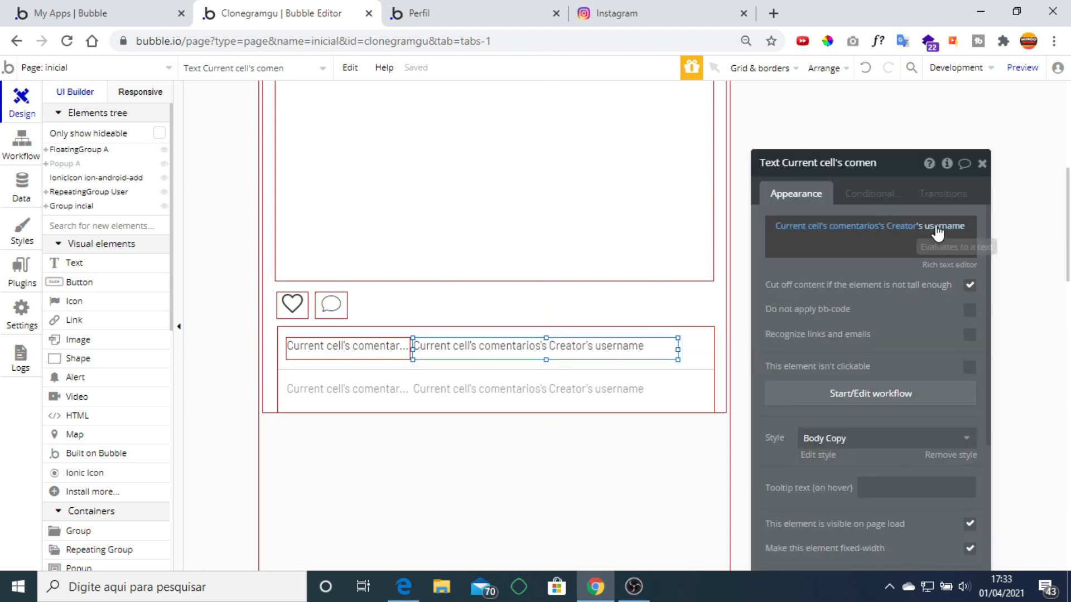
Replace the second text's username expression with Current cell's comentarios's conteudo.
right_click(908, 234)
click(1016, 225)
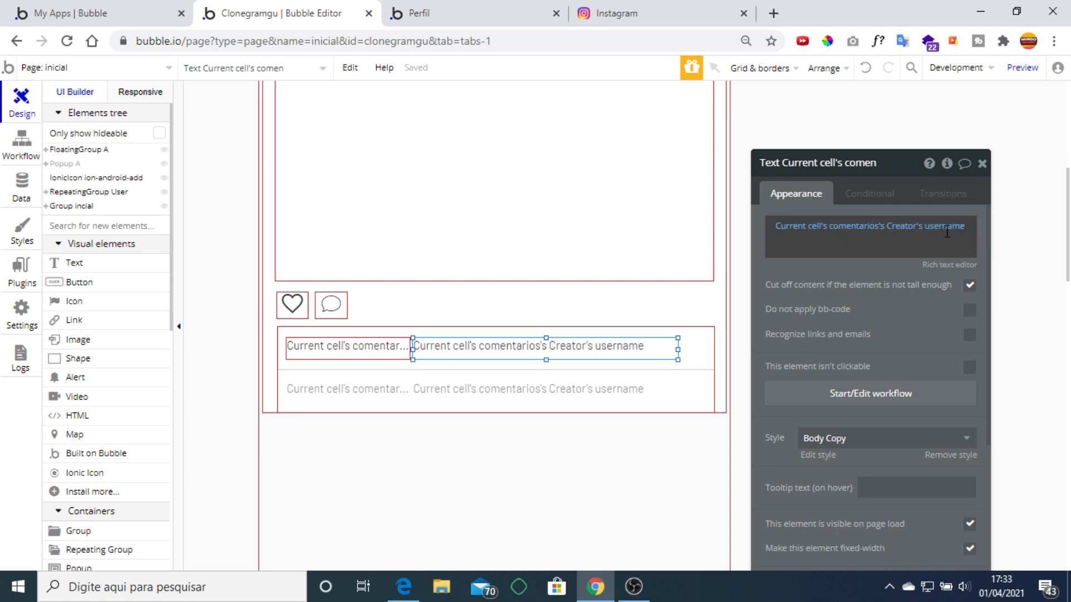
click(865, 227)
click(1028, 229)
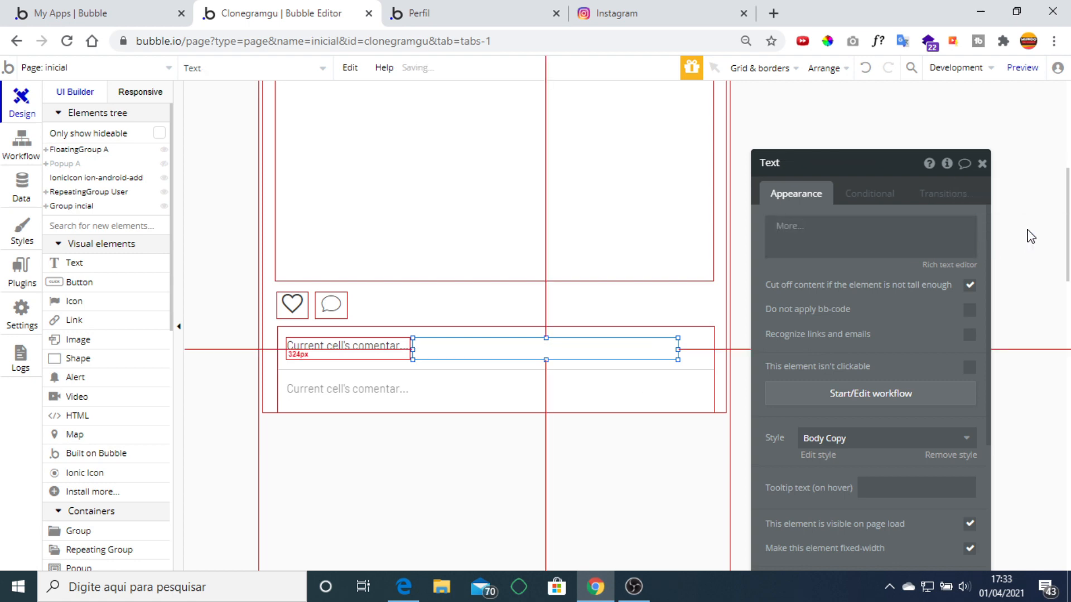
click(865, 267)
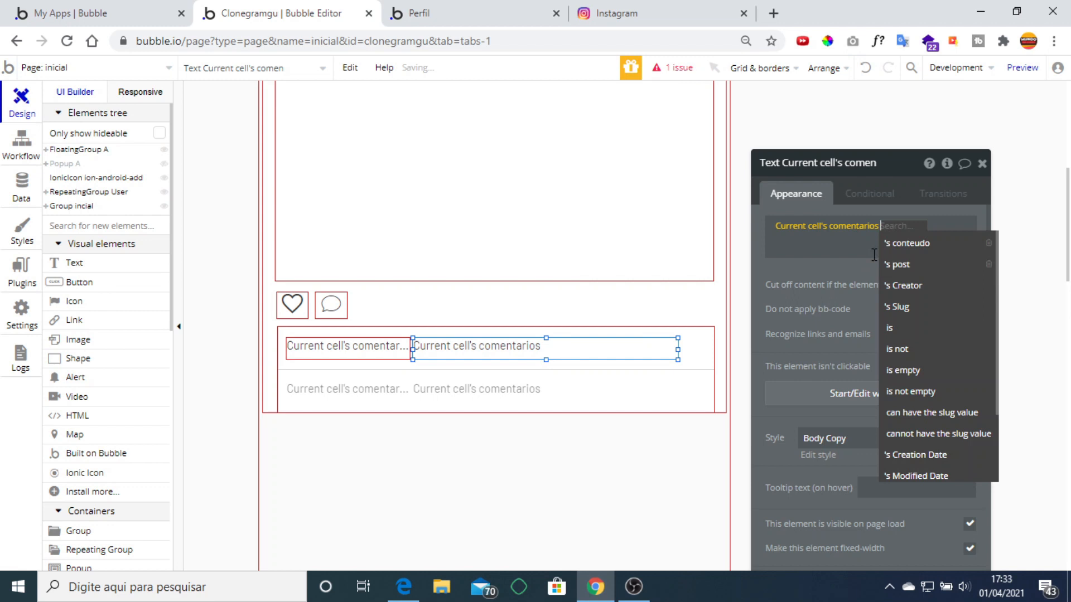
click(926, 244)
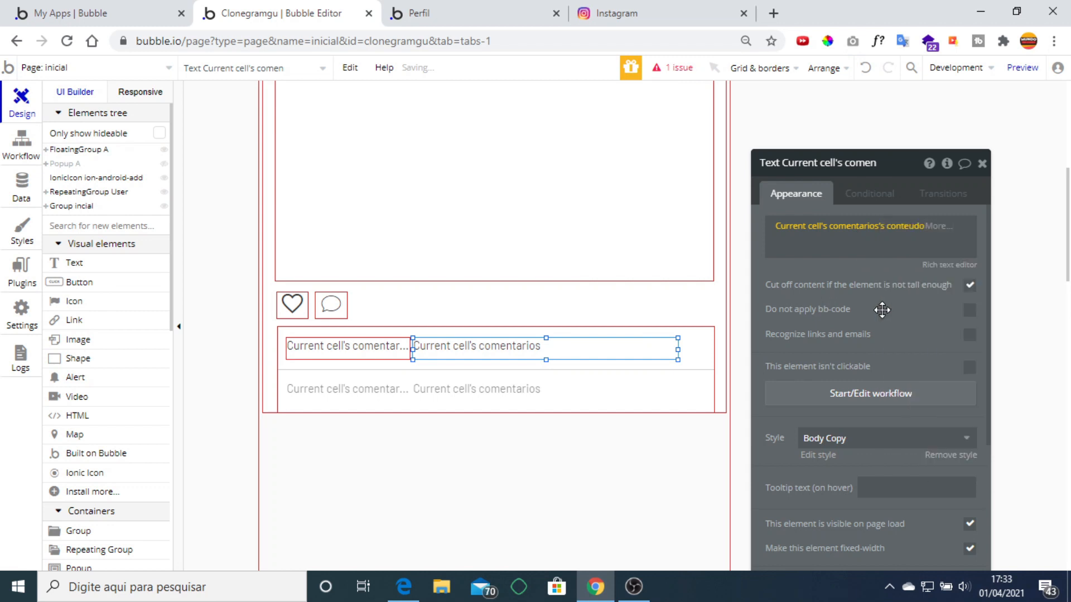
click(981, 163)
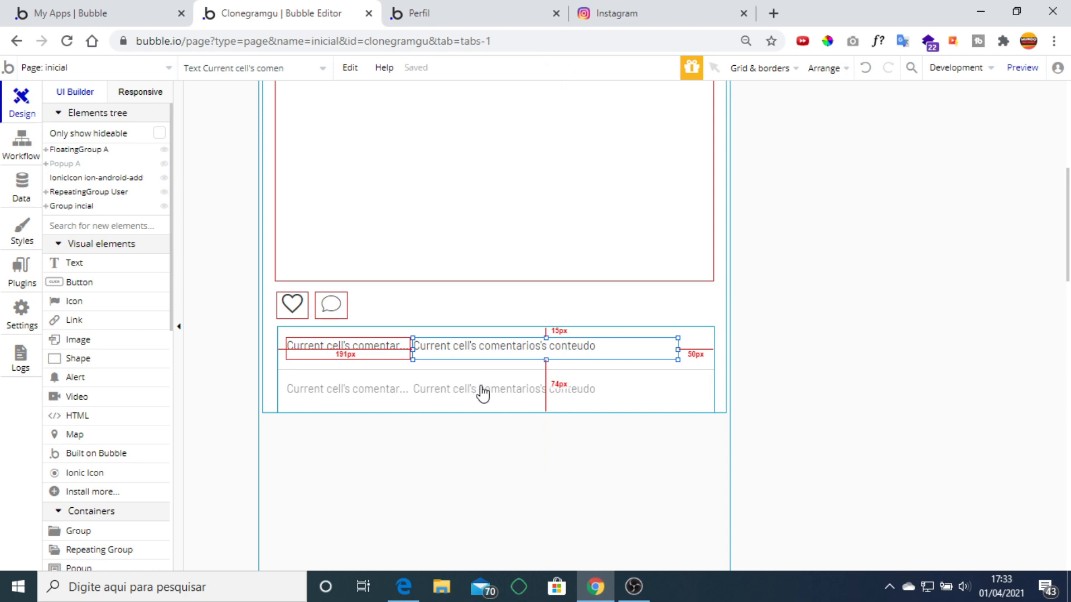
Check Instagram's comment layout and the live Perfil page for reference.
click(625, 13)
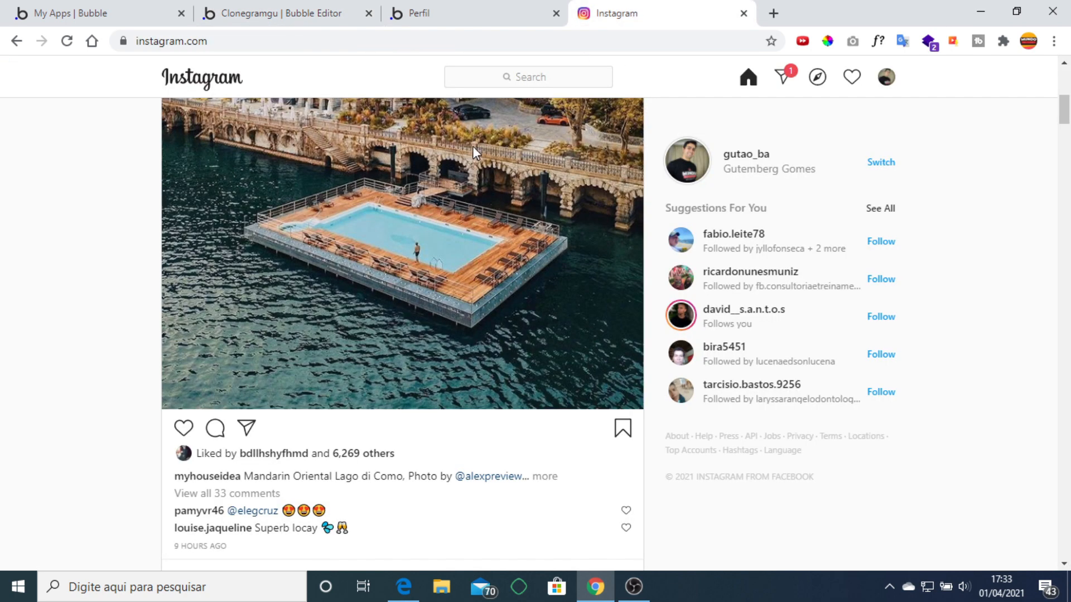
click(438, 17)
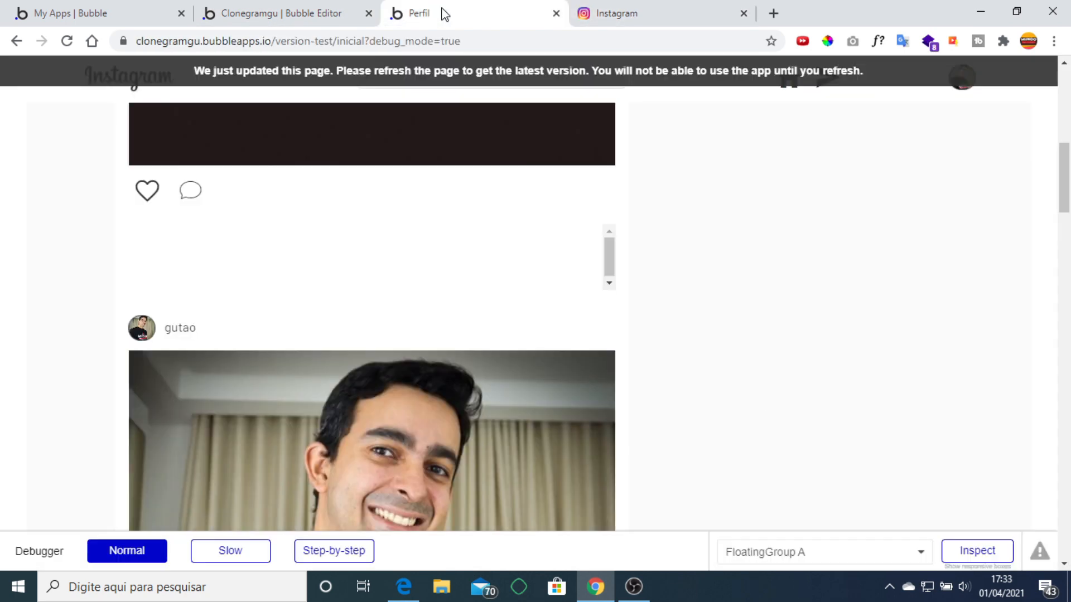
click(251, 12)
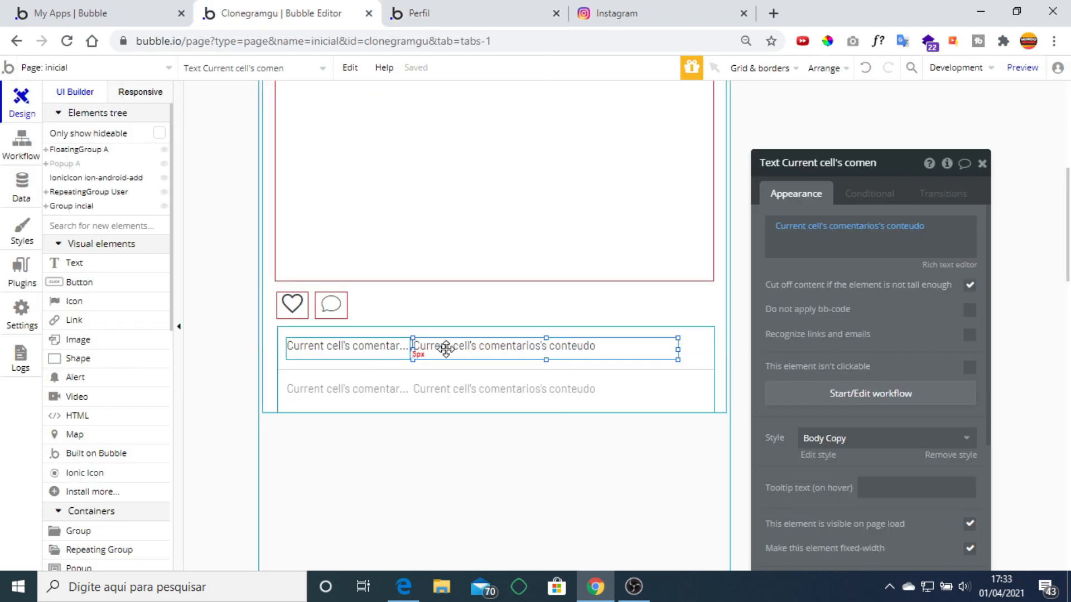
Select the comment icon under the post and open the app's page dropdown.
click(981, 164)
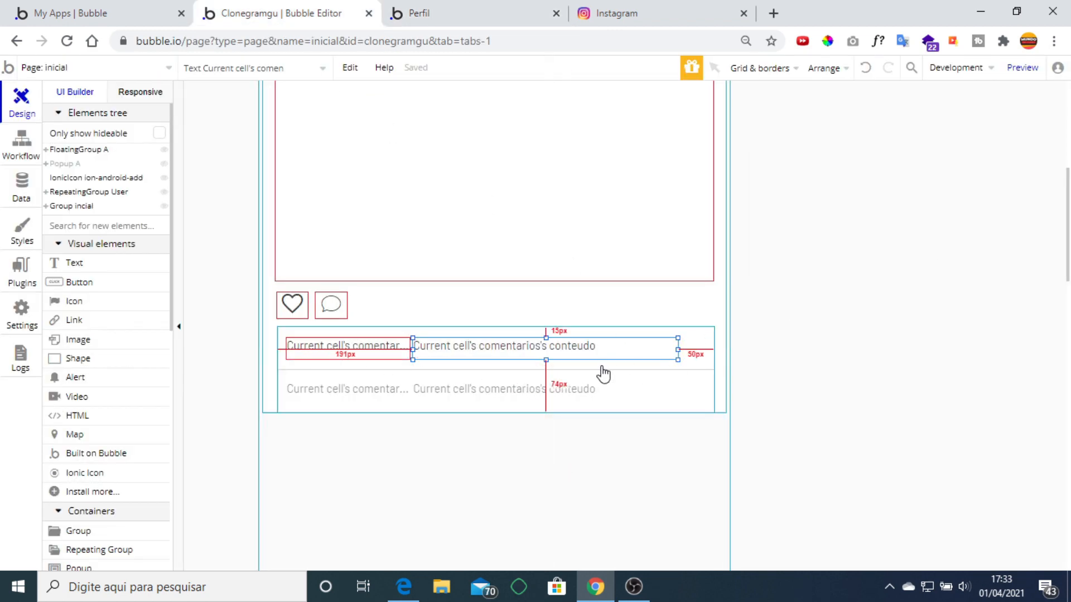
scroll(602, 373, up, 5)
scroll(603, 374, down, 4)
scroll(603, 374, down, 1)
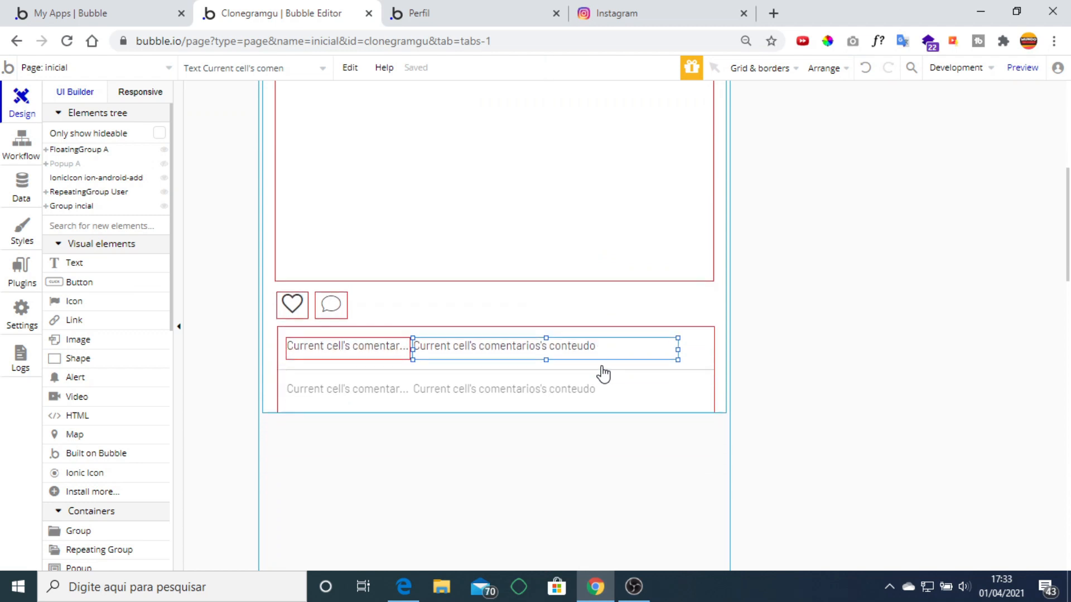
scroll(603, 373, up, 1)
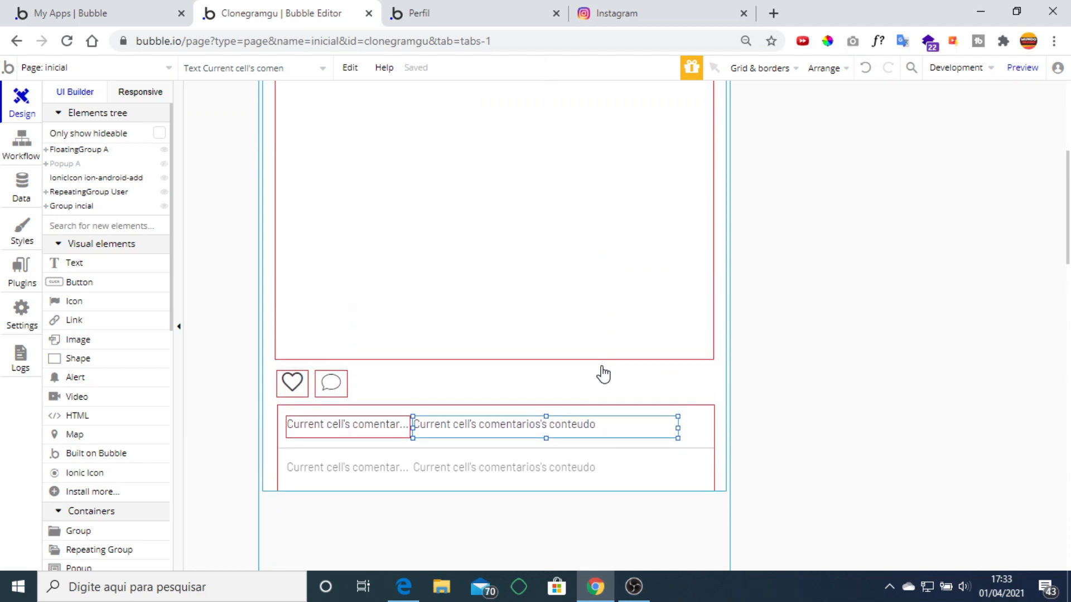
click(331, 388)
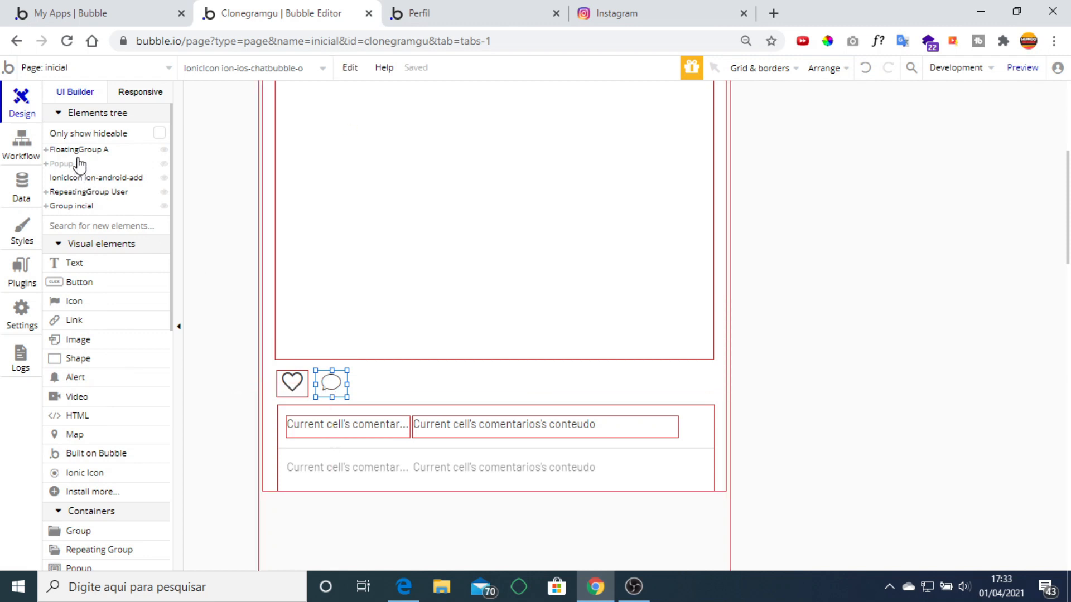
click(135, 71)
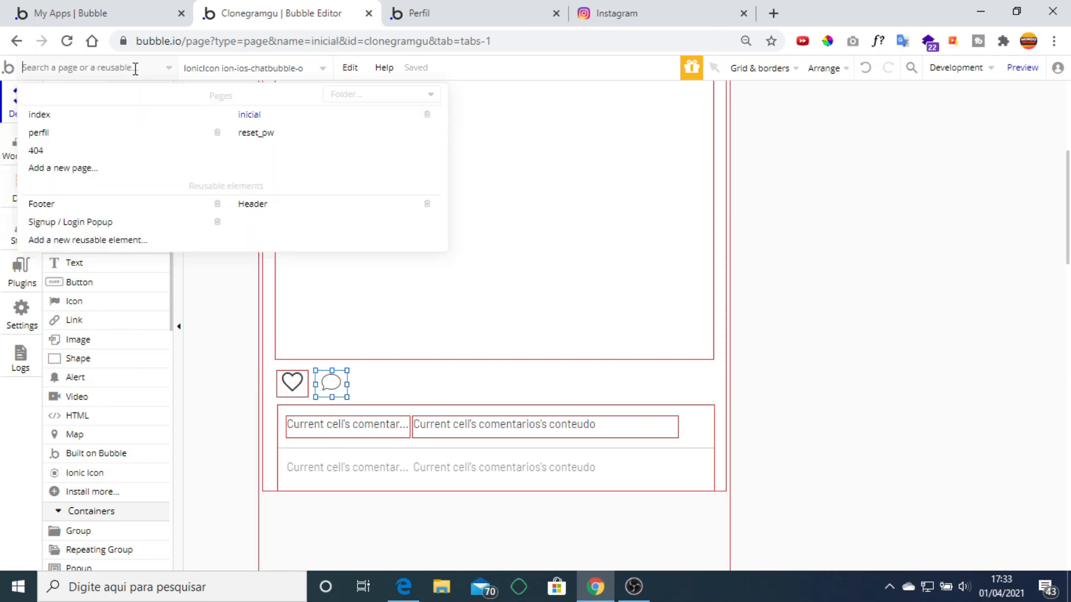
Create a page named comentarios, cloned from inicial instead of perfil.
click(73, 169)
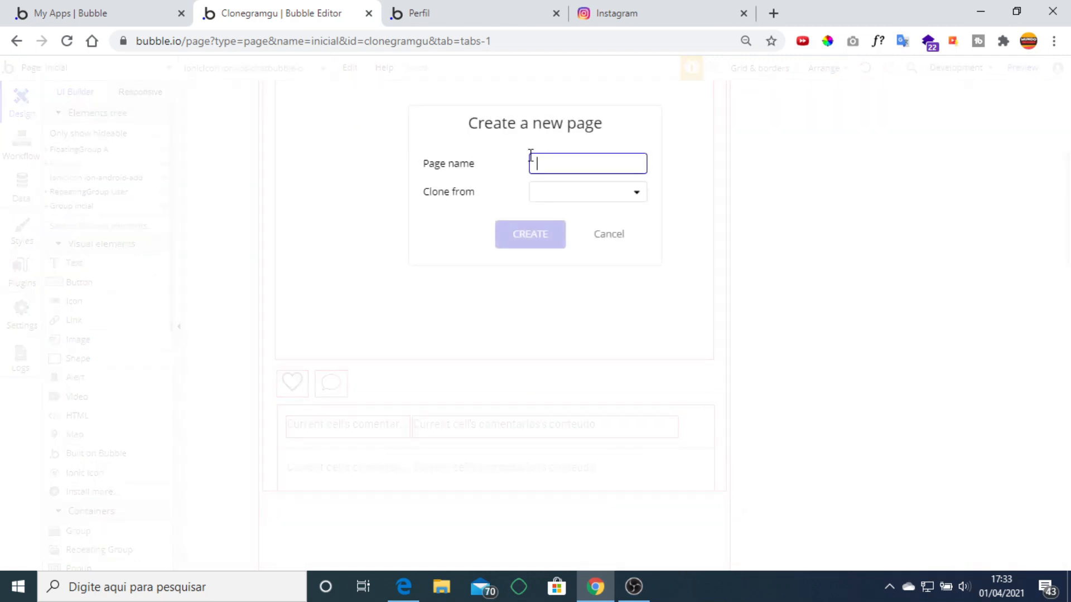
text(comentarios)
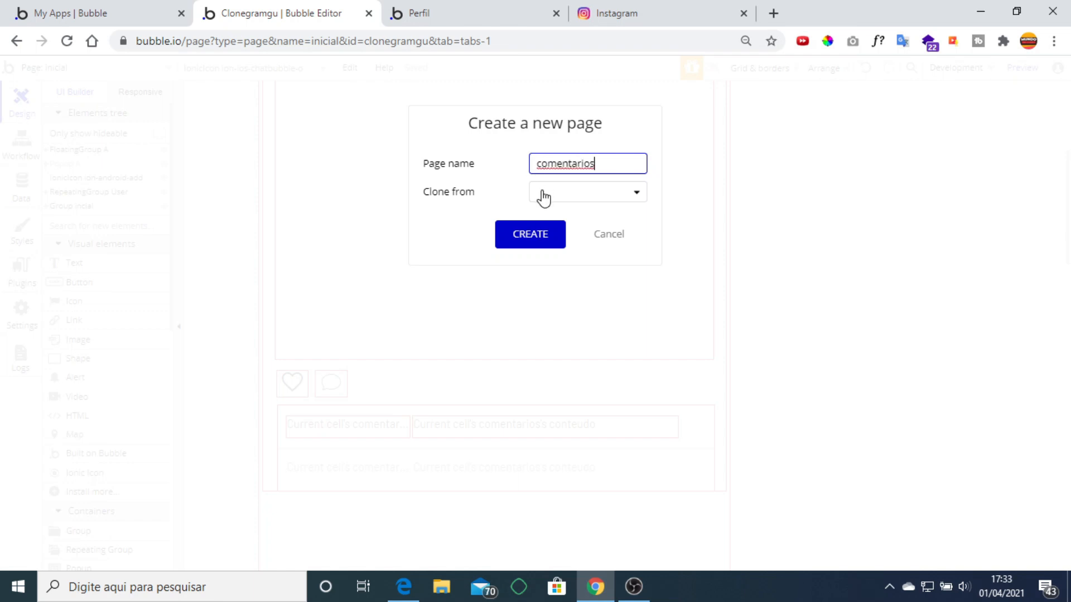
click(544, 197)
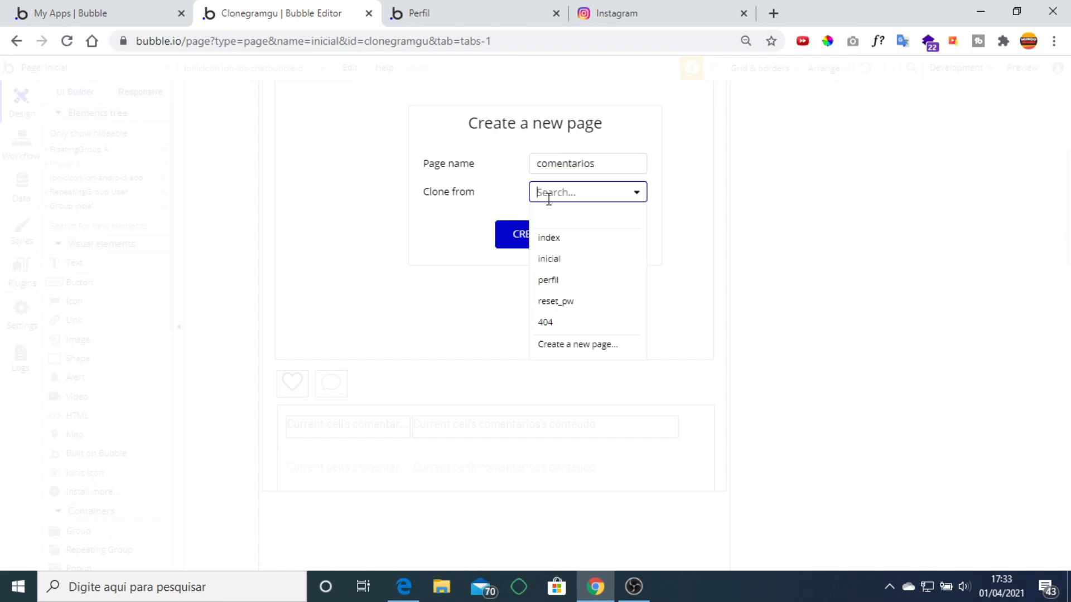
click(589, 290)
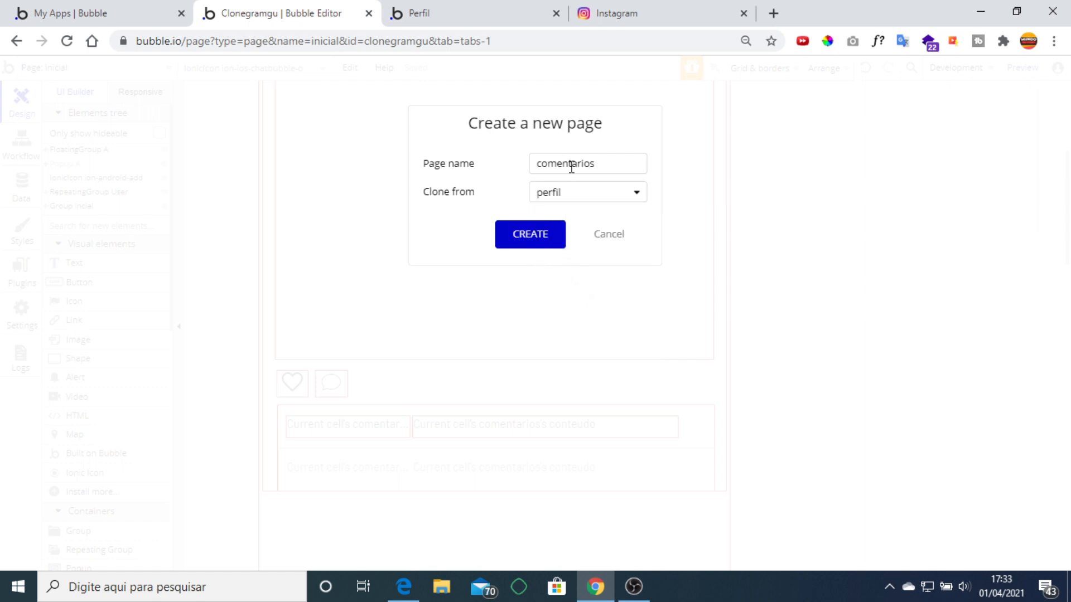
click(583, 189)
click(569, 260)
click(531, 235)
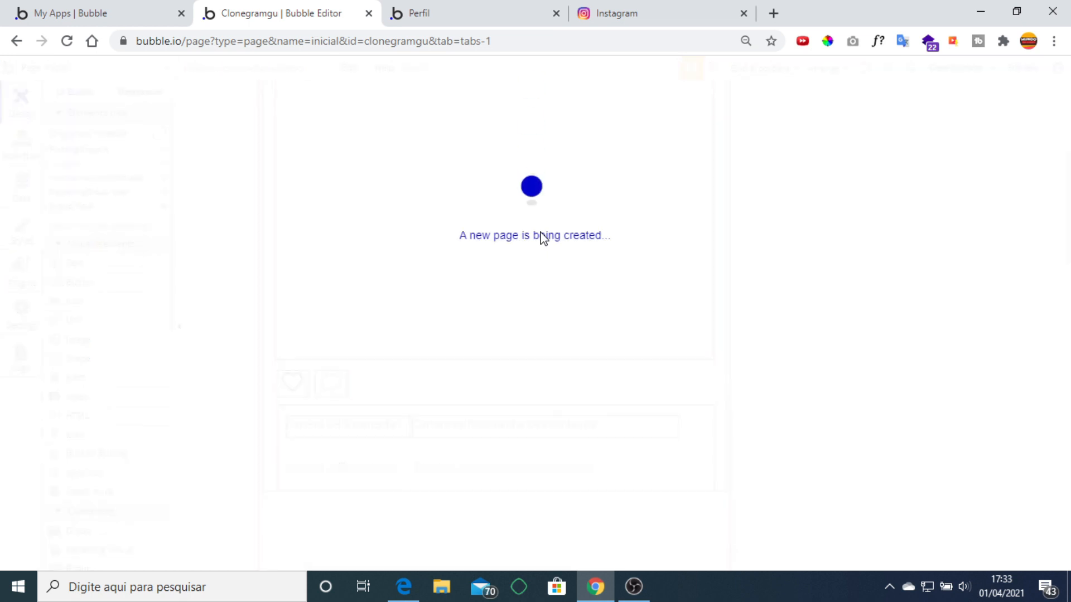
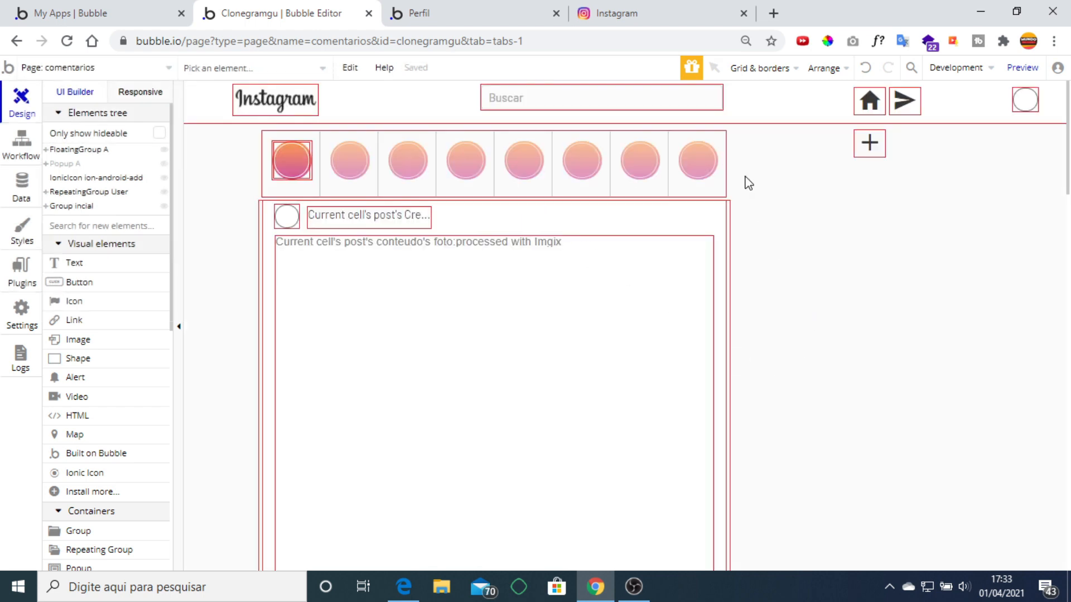
Delete the stories RepeatingGroup User and the plus icon from the comentarios page.
click(702, 177)
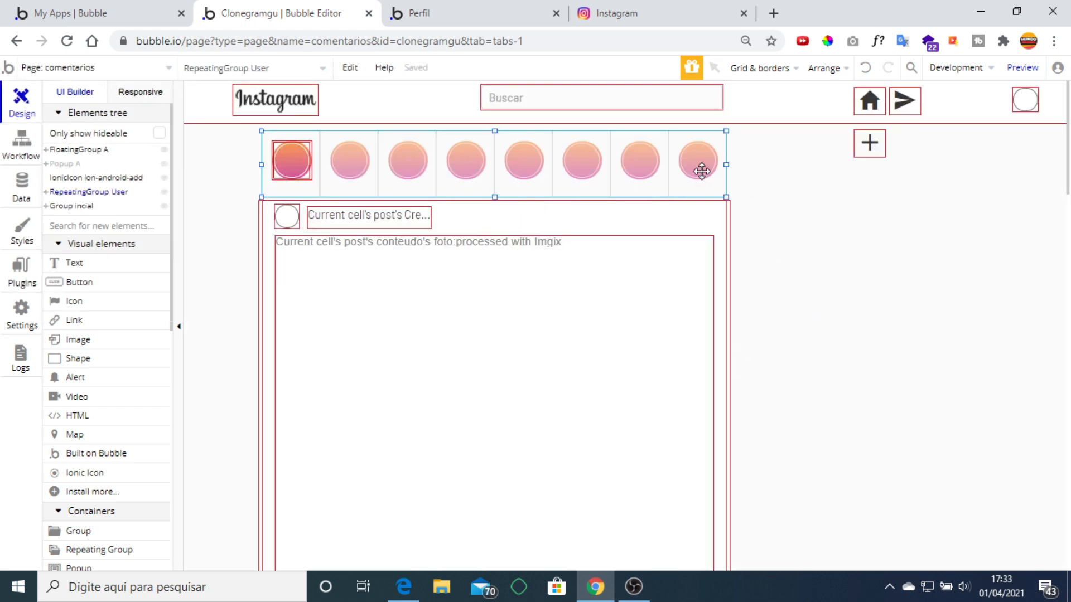
key(Delete)
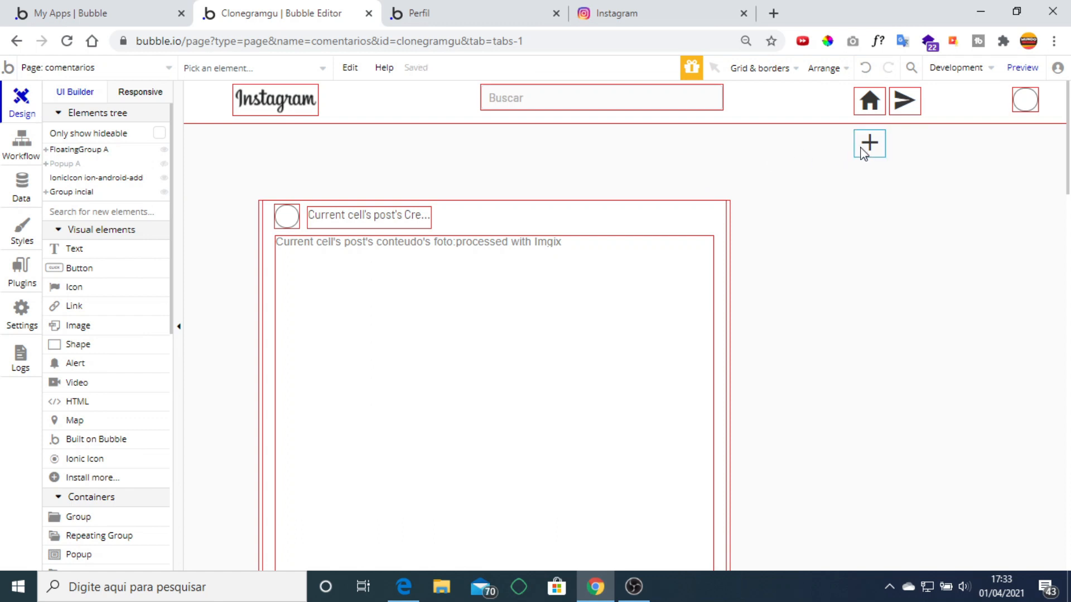
click(865, 151)
key(Delete)
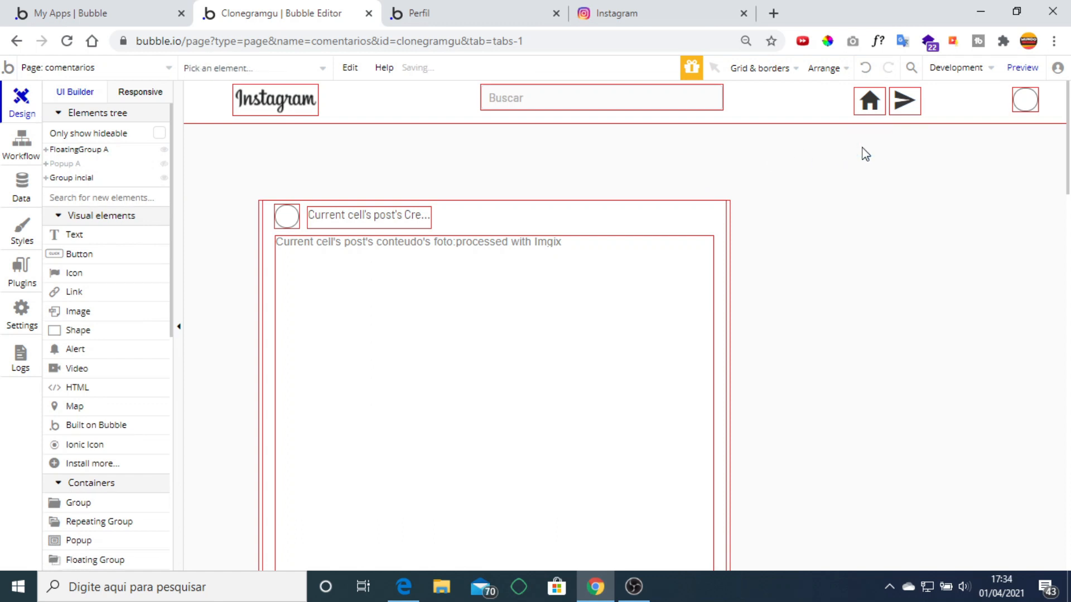
Set the comentarios page's Type of content to post.
double_click(787, 252)
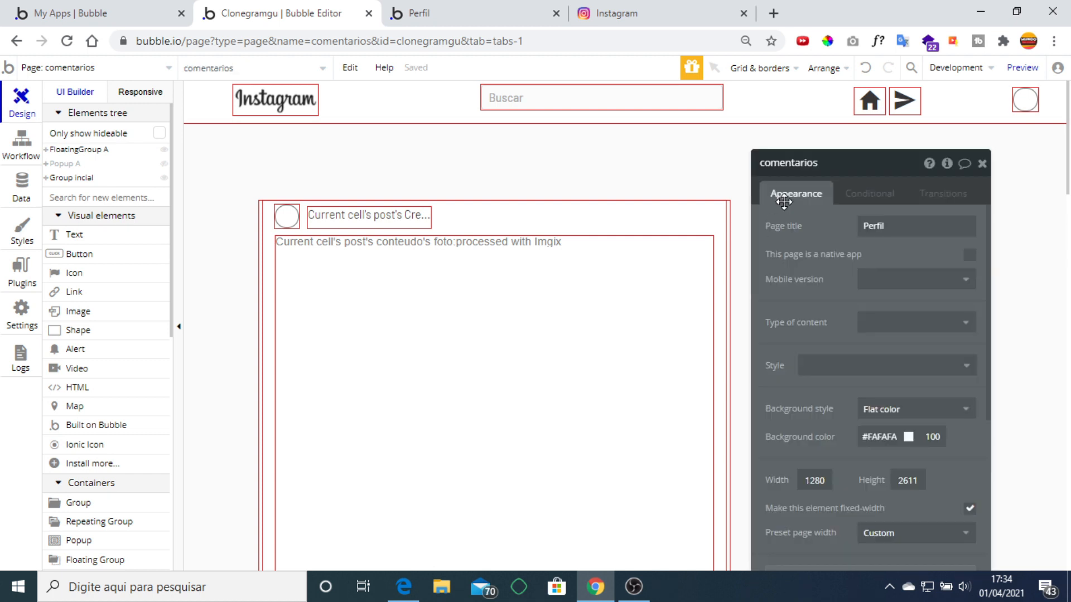
drag(824, 312, 805, 237)
click(880, 266)
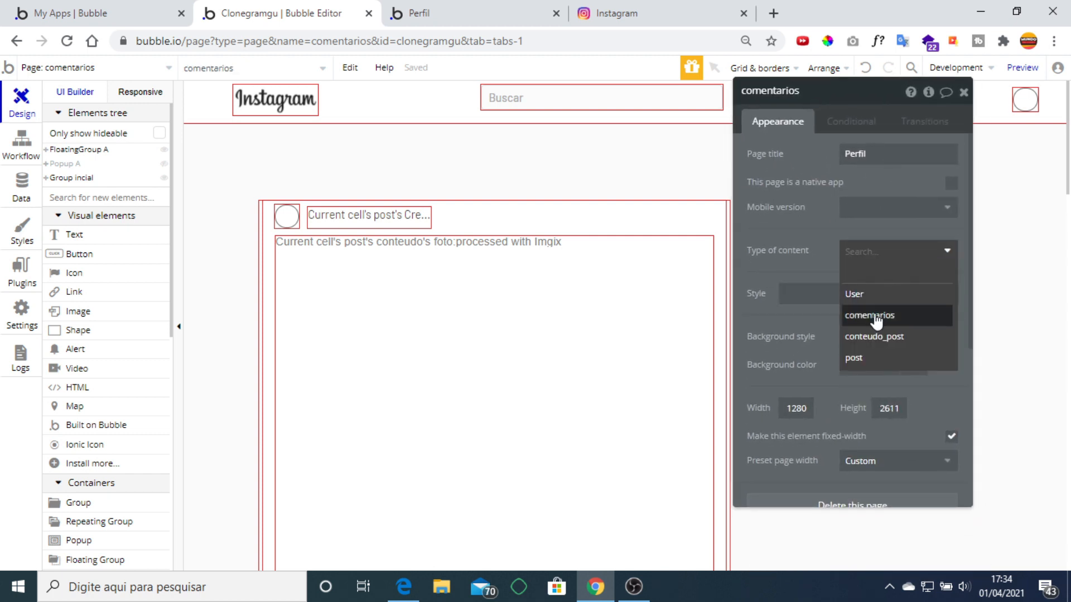
click(867, 359)
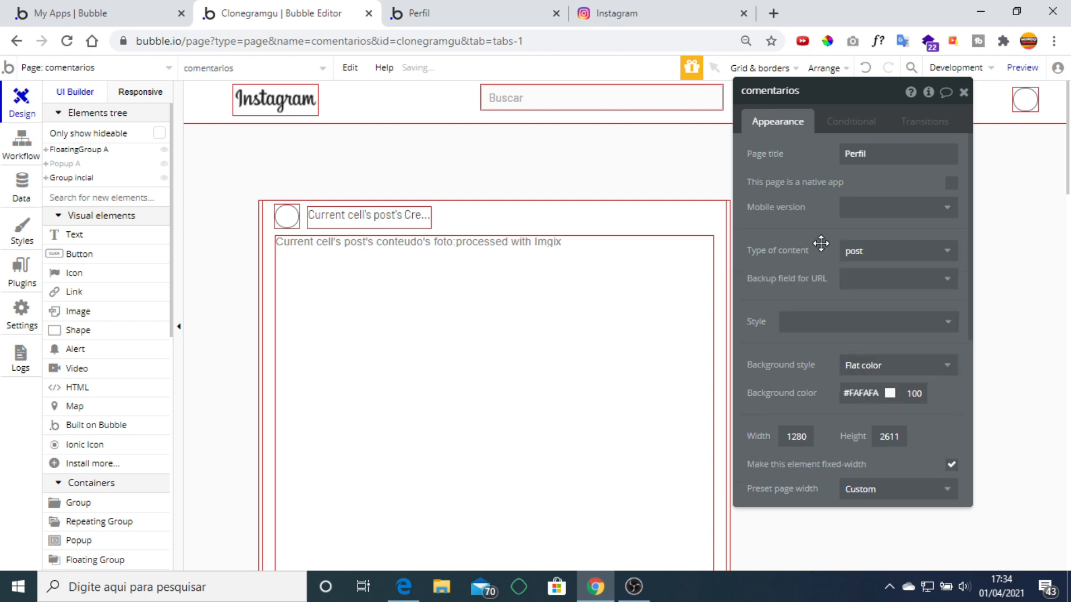
click(962, 92)
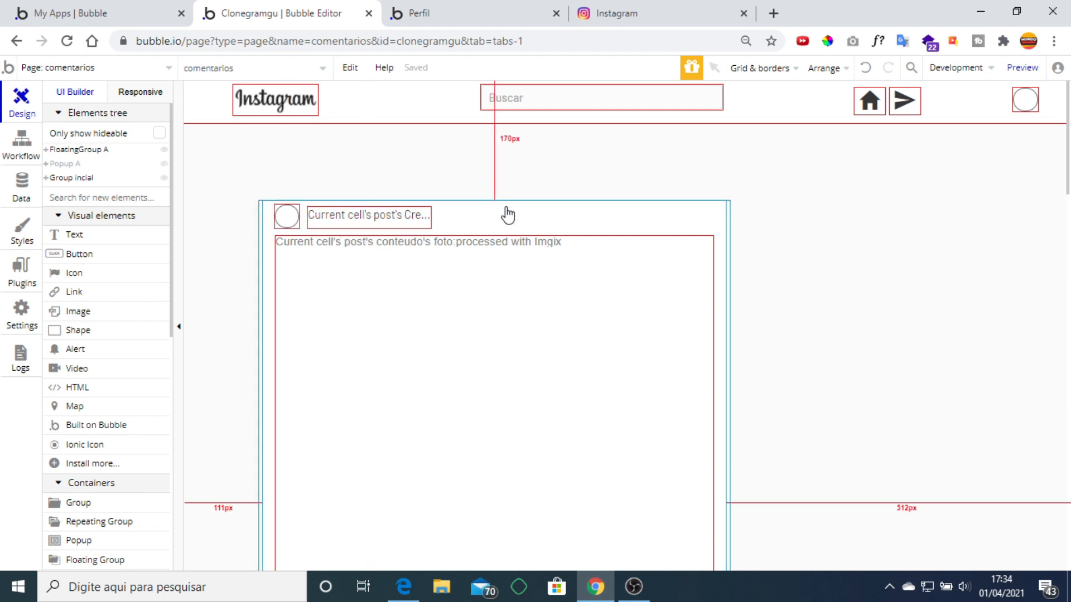
Inspect the properties of the post creator's username text and the post photo.
click(401, 214)
double_click(401, 214)
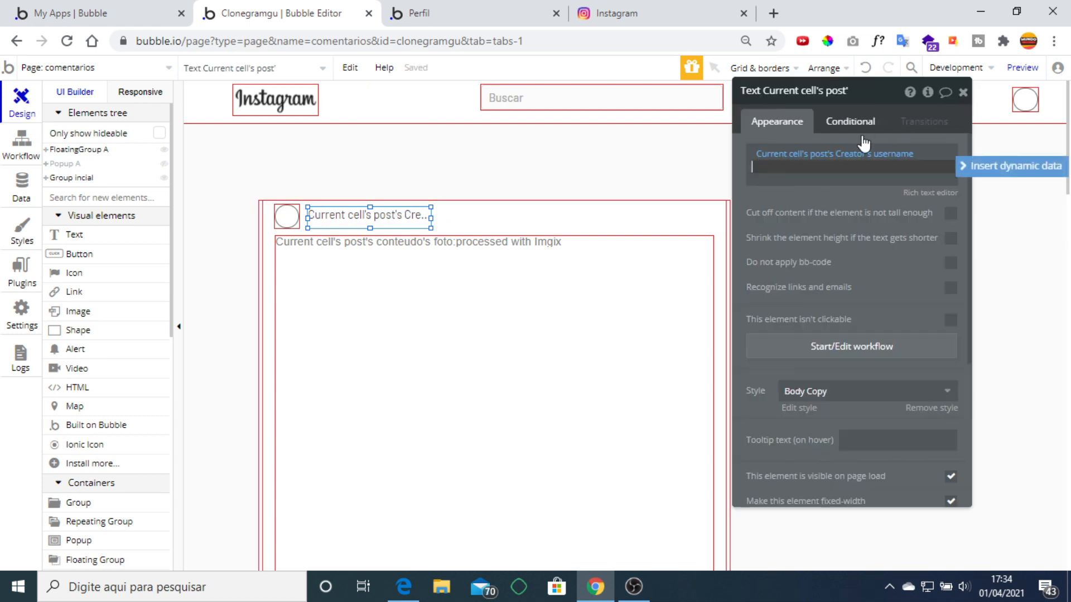
click(963, 93)
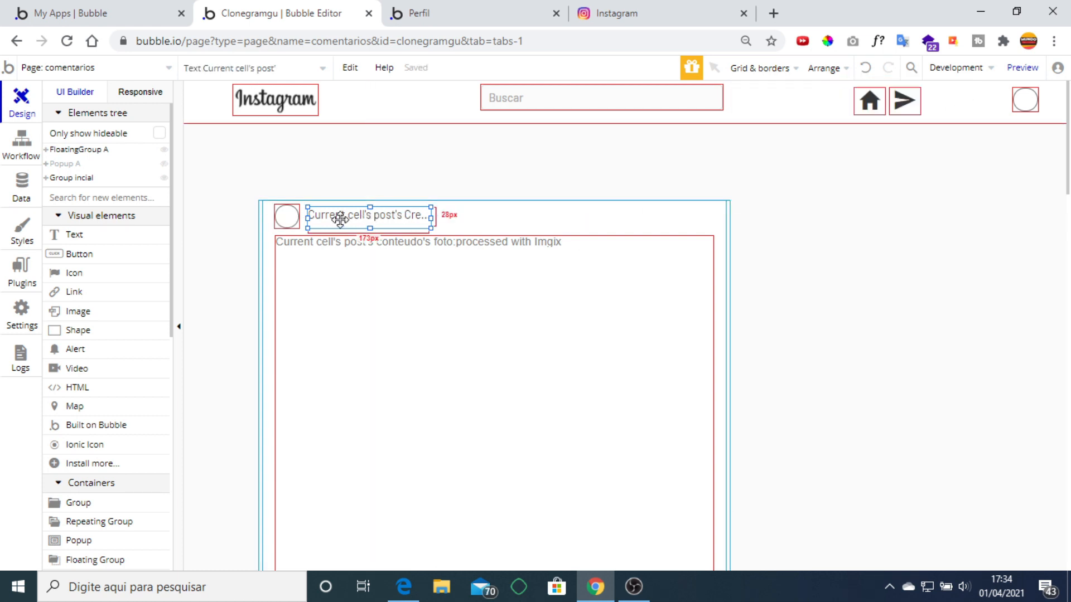
scroll(652, 215, down, 2)
click(486, 239)
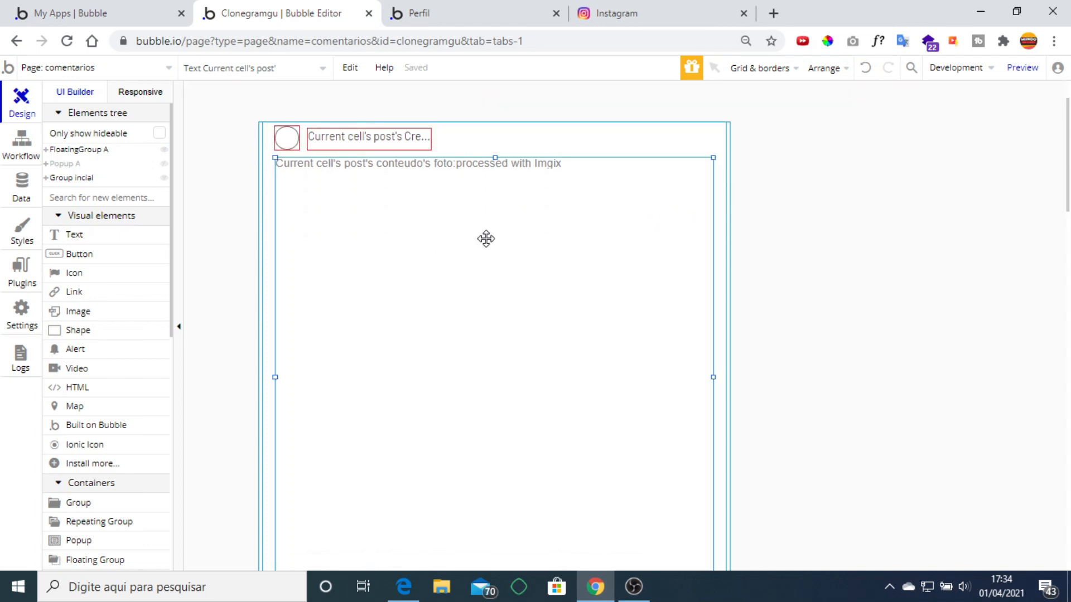
double_click(485, 238)
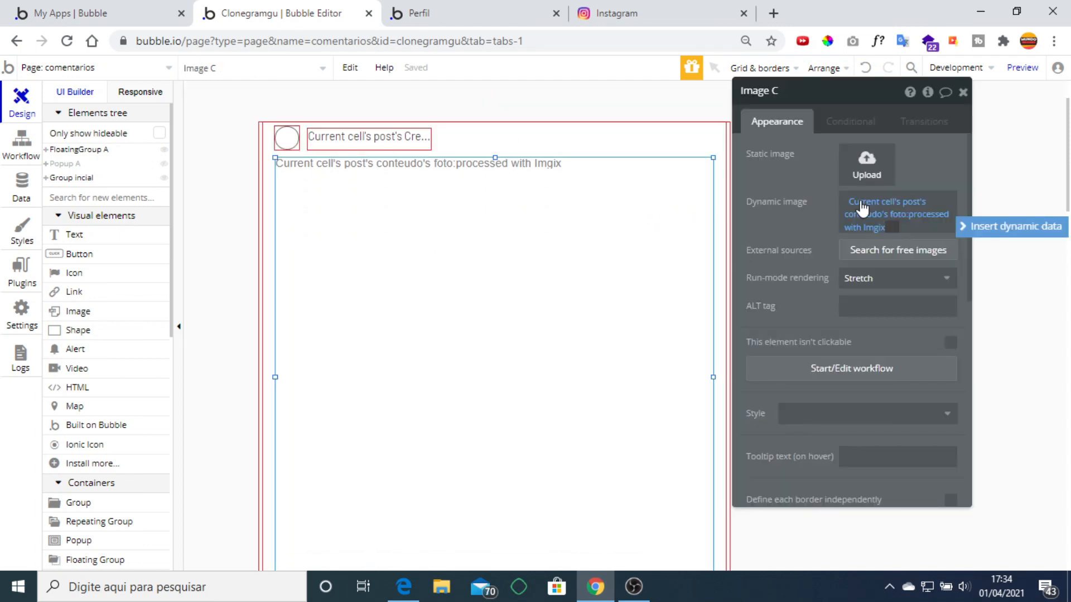
click(963, 93)
Clear RepeatingGroup post's data source after briefly trying Current Page post's conteudo.
click(723, 175)
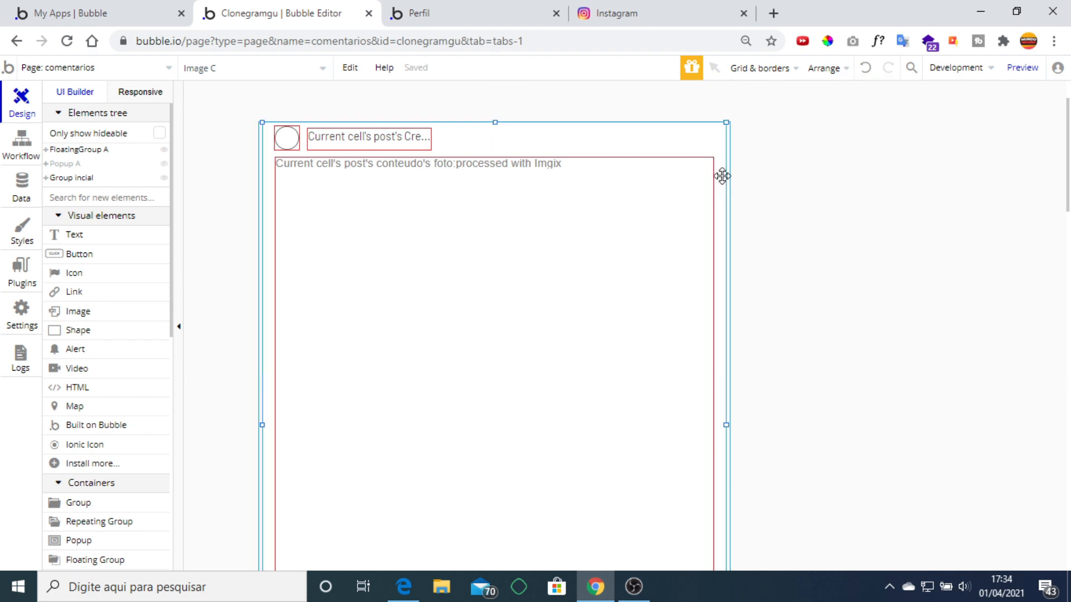
double_click(722, 176)
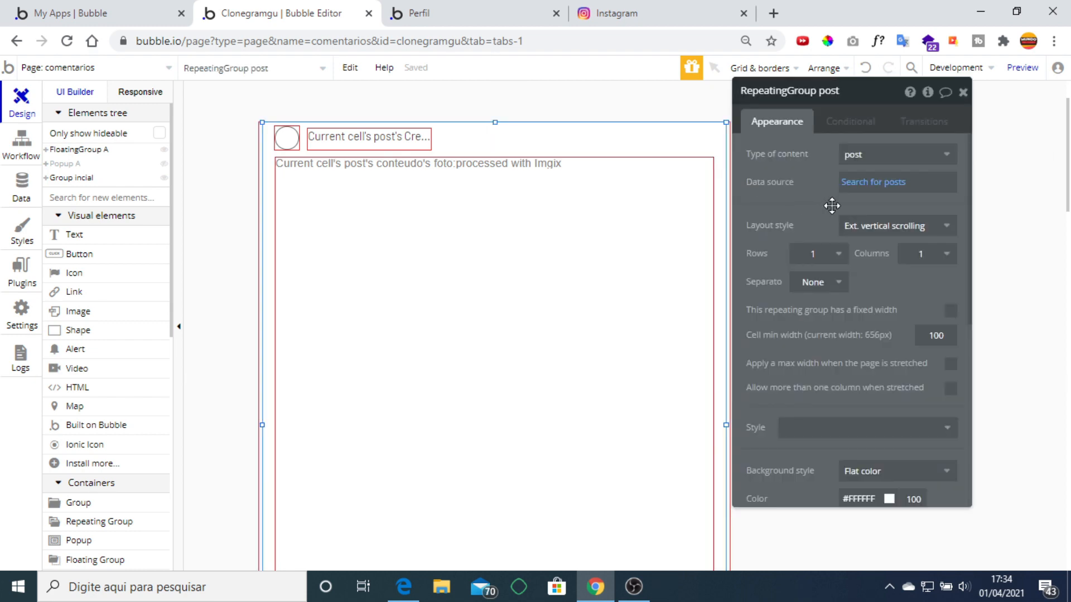
click(864, 187)
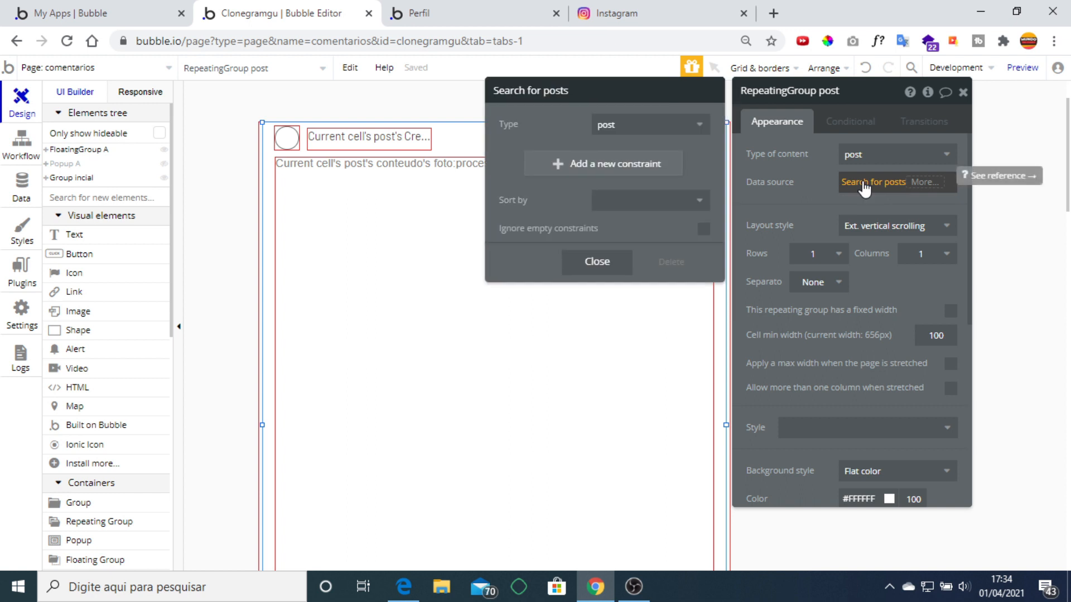
click(937, 182)
click(955, 181)
click(856, 187)
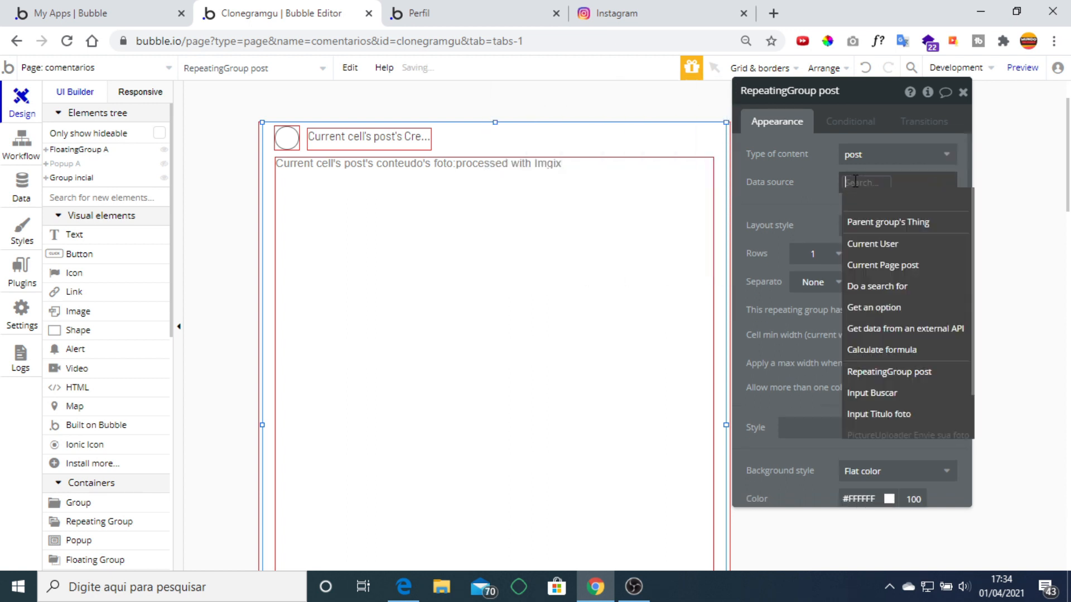
click(901, 265)
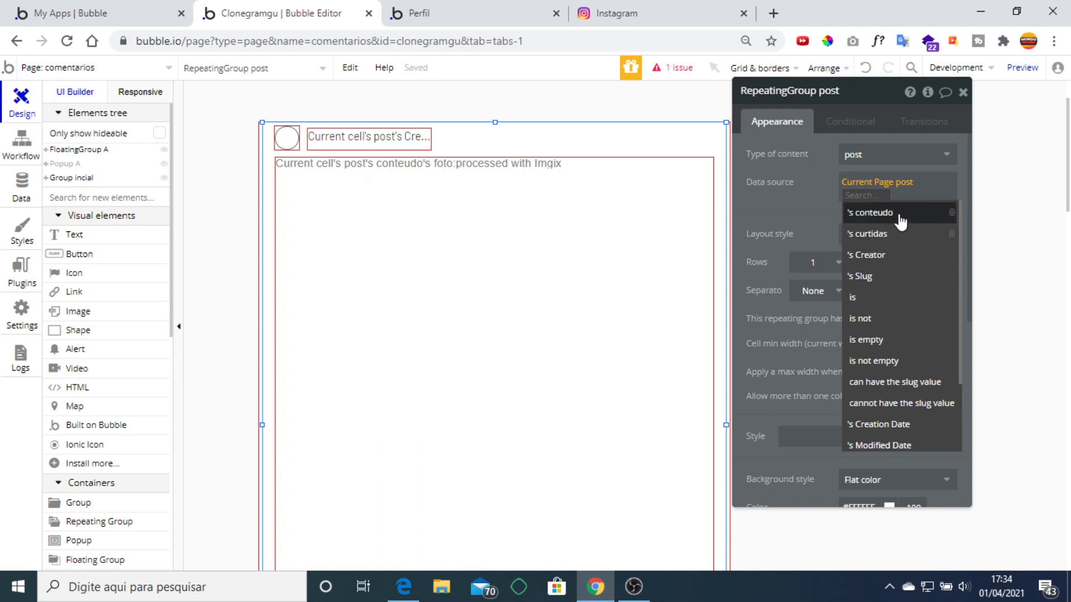
click(807, 212)
click(939, 184)
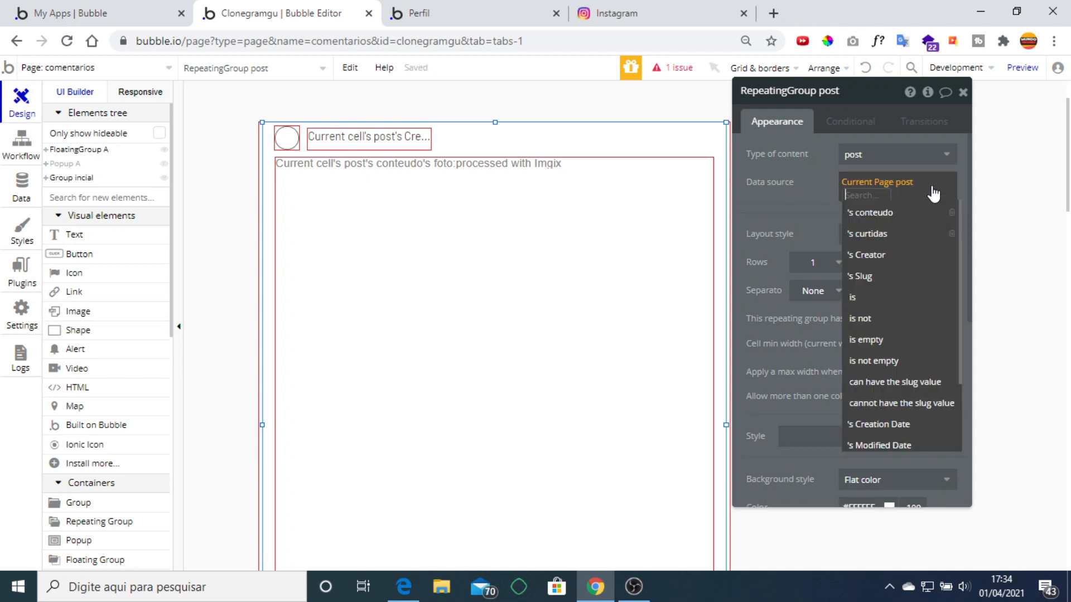
click(888, 225)
click(853, 207)
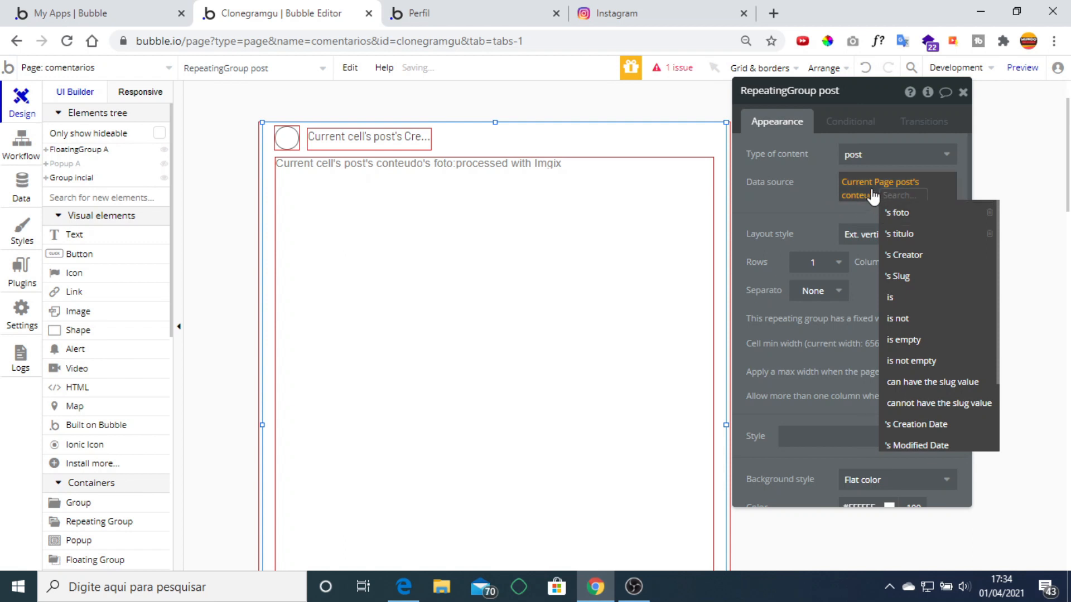
right_click(928, 186)
click(973, 189)
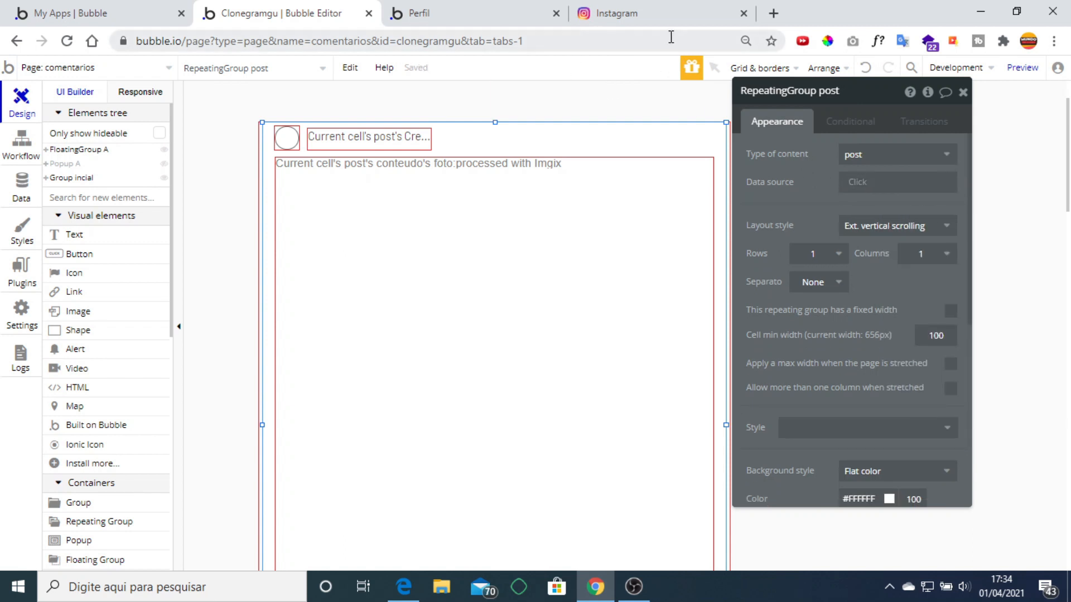
Delete the post photo, comment icon and heart icon from the post cell.
click(539, 180)
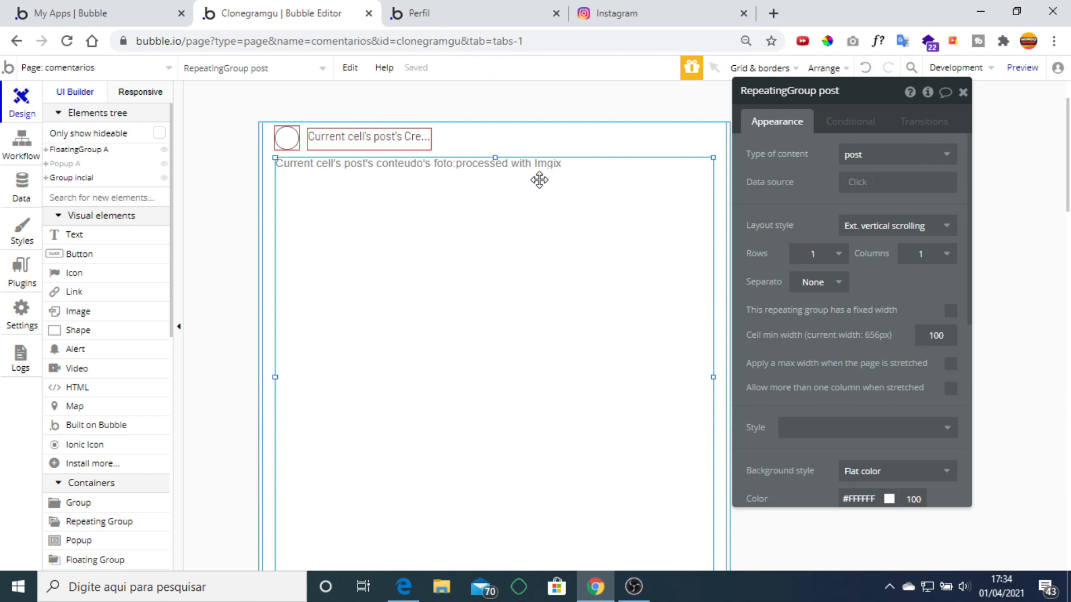
key(Delete)
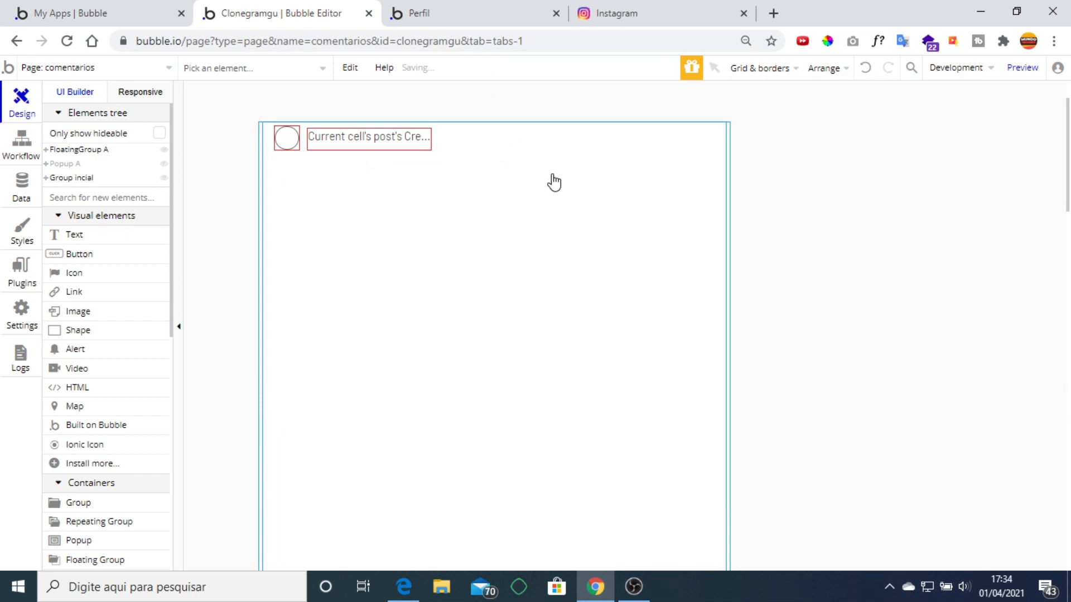
scroll(578, 232, down, 4)
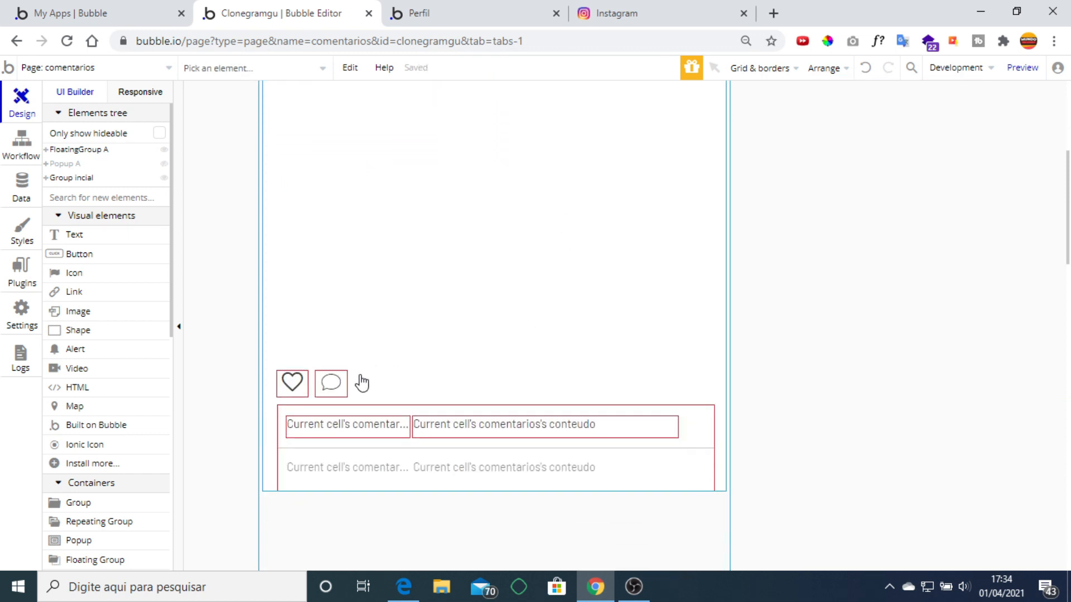
click(346, 389)
key(Delete)
click(291, 385)
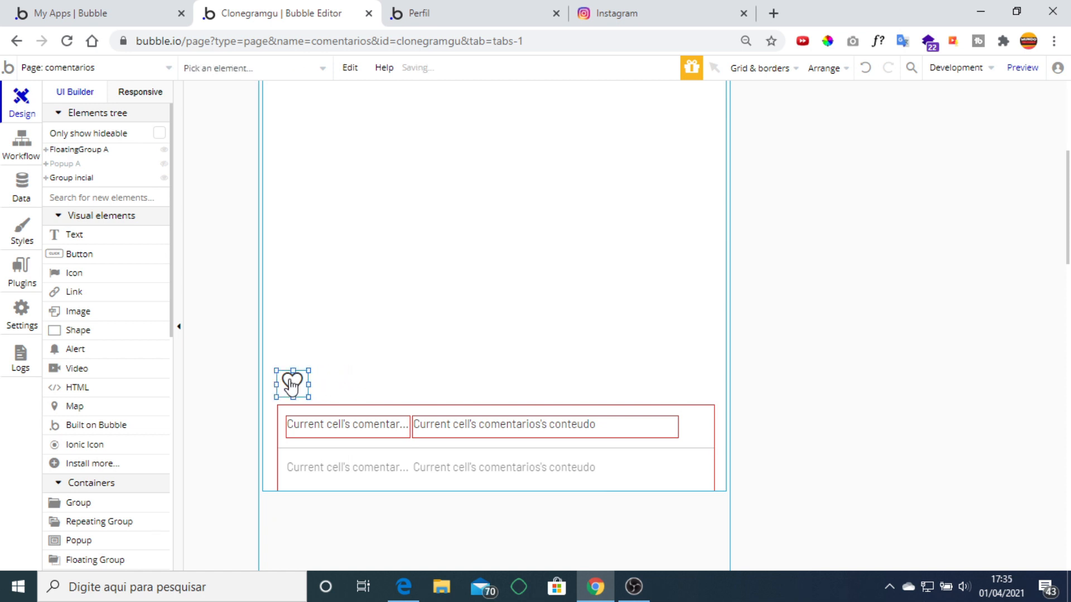
key(Delete)
click(676, 11)
Open an Instagram feed post on its own page and review its layout for reference.
scroll(323, 301, down, 3)
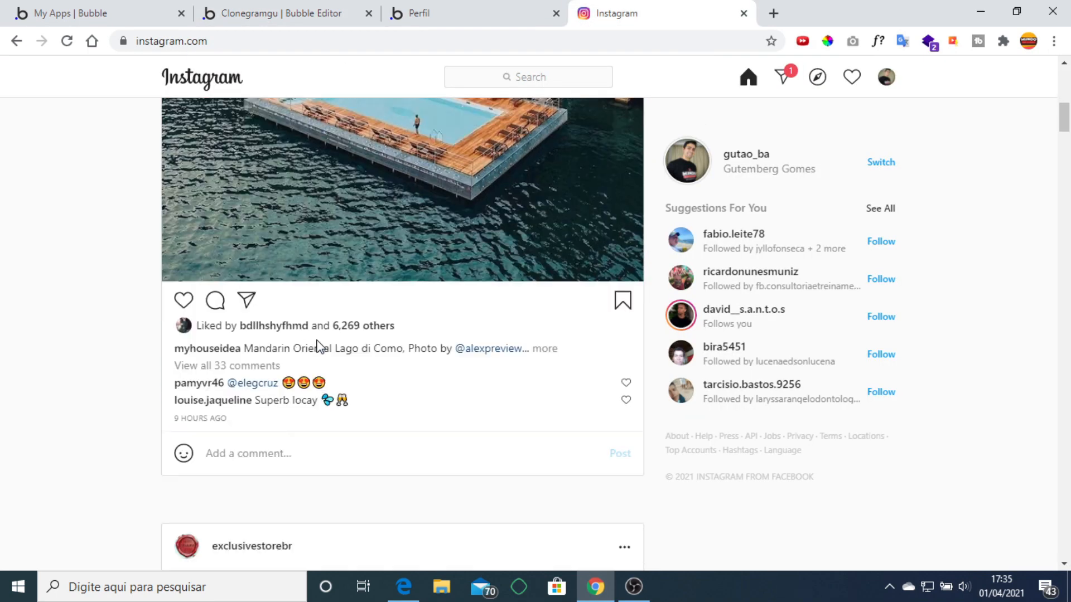
click(215, 272)
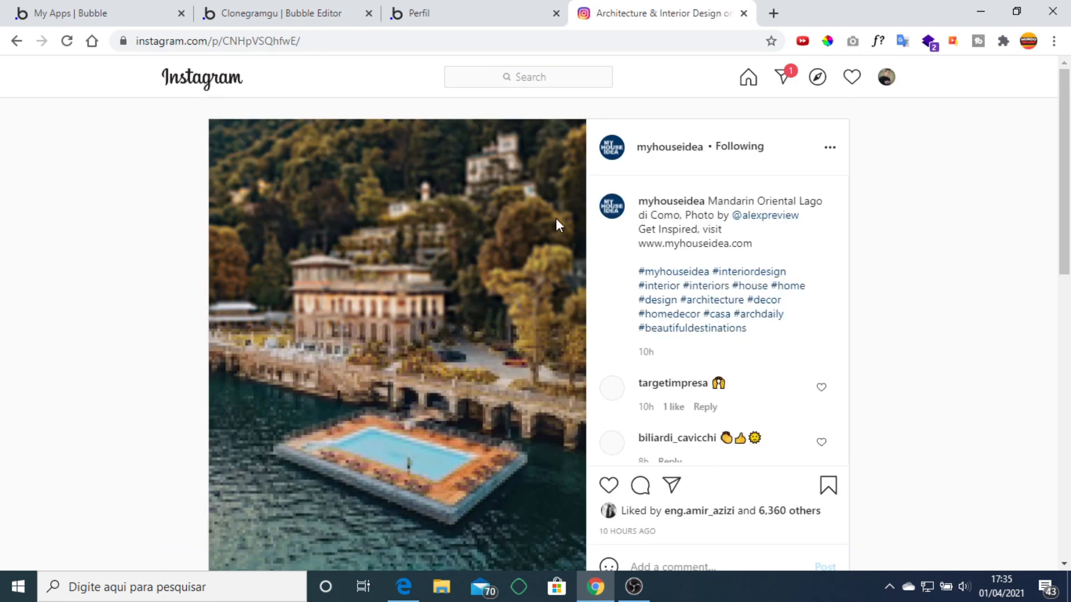
scroll(837, 190, down, 2)
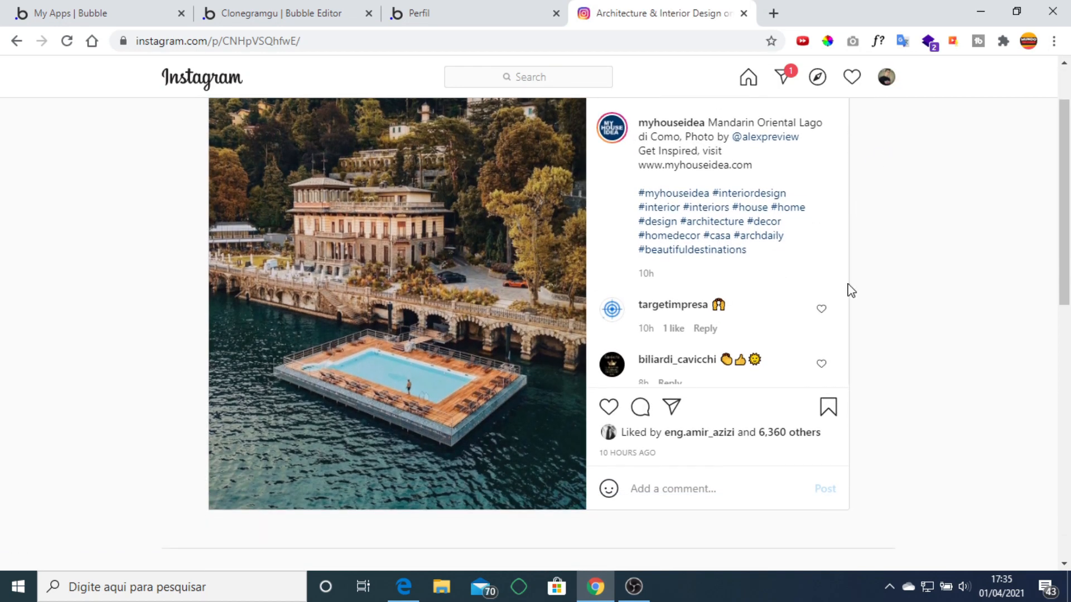
scroll(941, 376, up, 2)
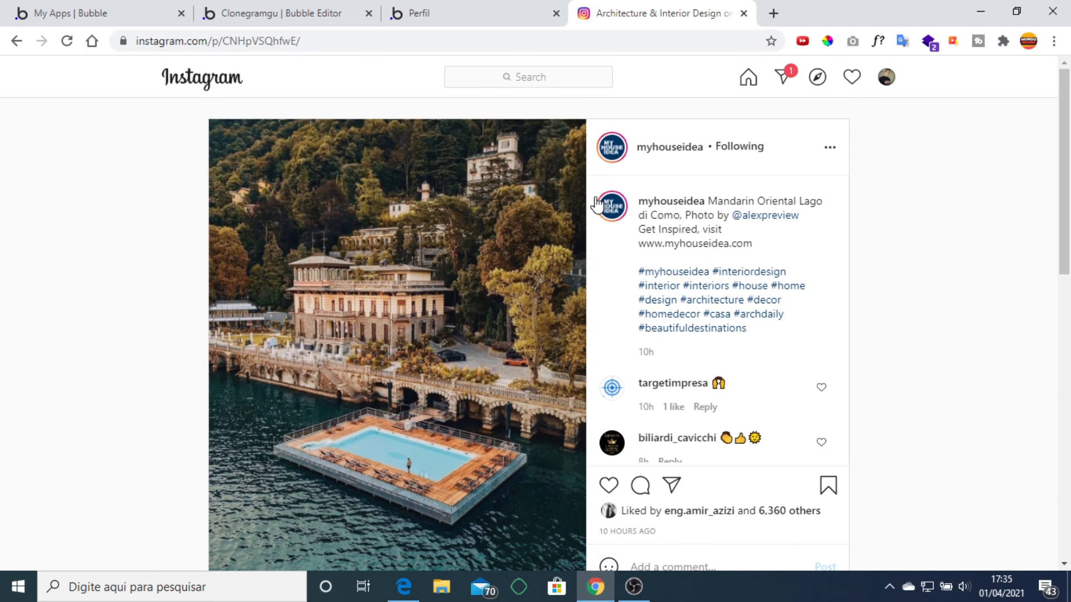
click(450, 14)
click(339, 10)
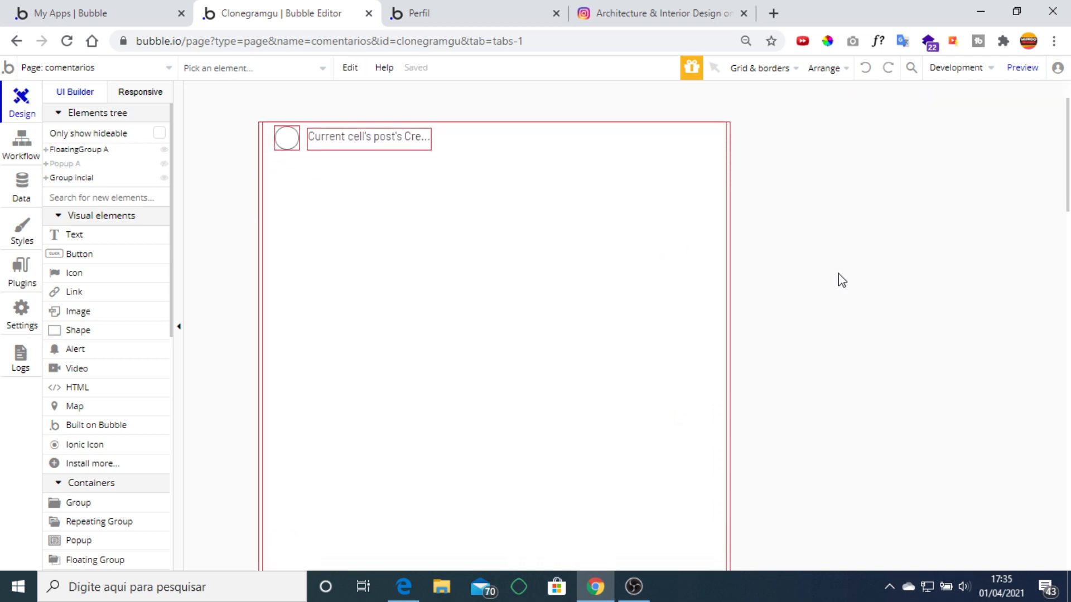
Move the comments list below the post card and delete RepeatingGroup post.
click(547, 311)
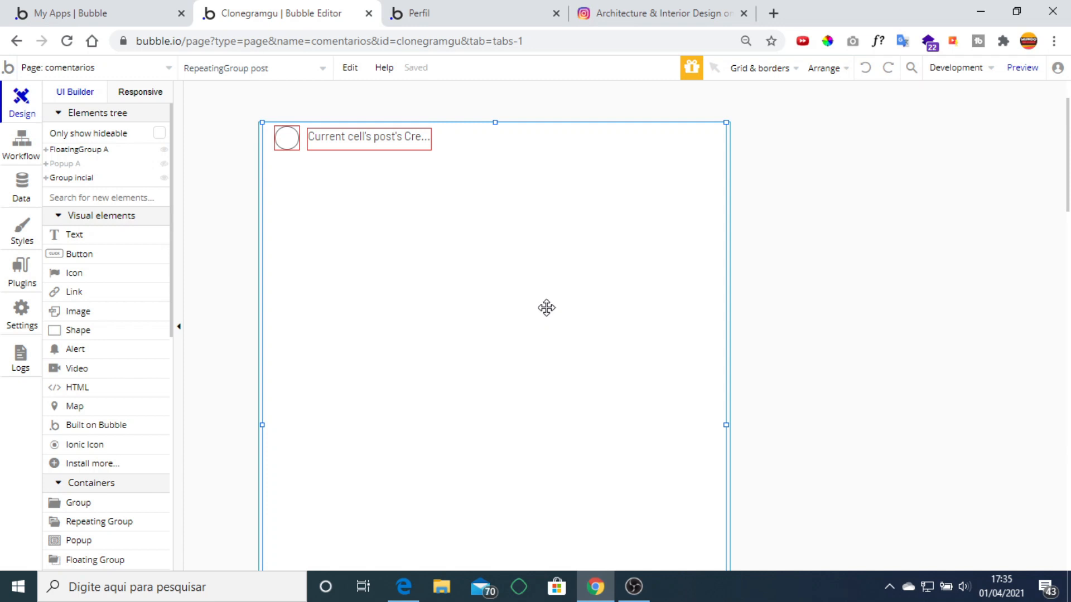
scroll(558, 325, down, 4)
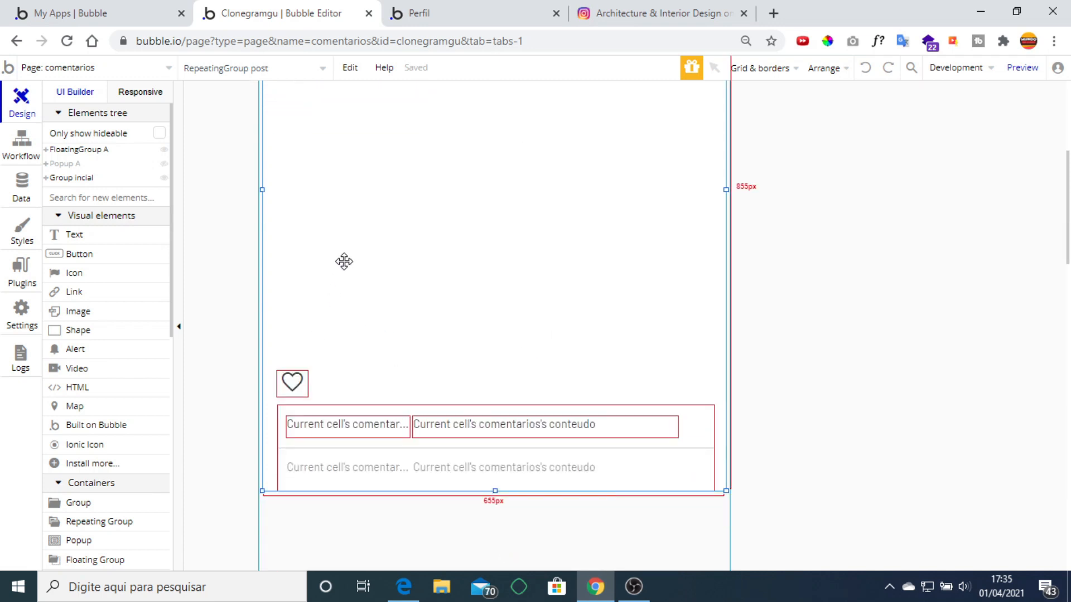
drag(524, 441, 684, 536)
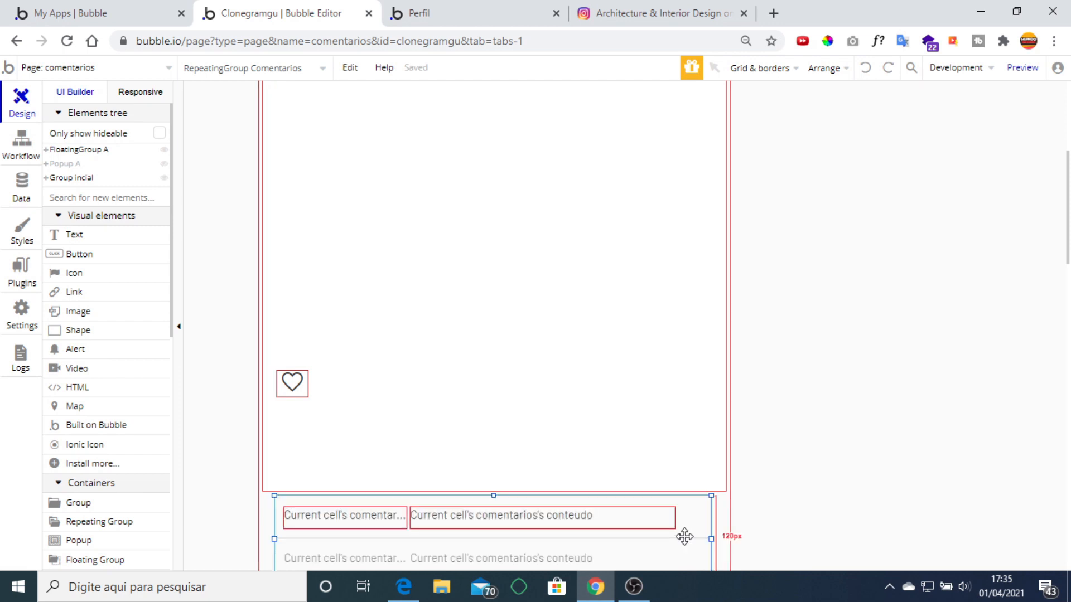
click(675, 388)
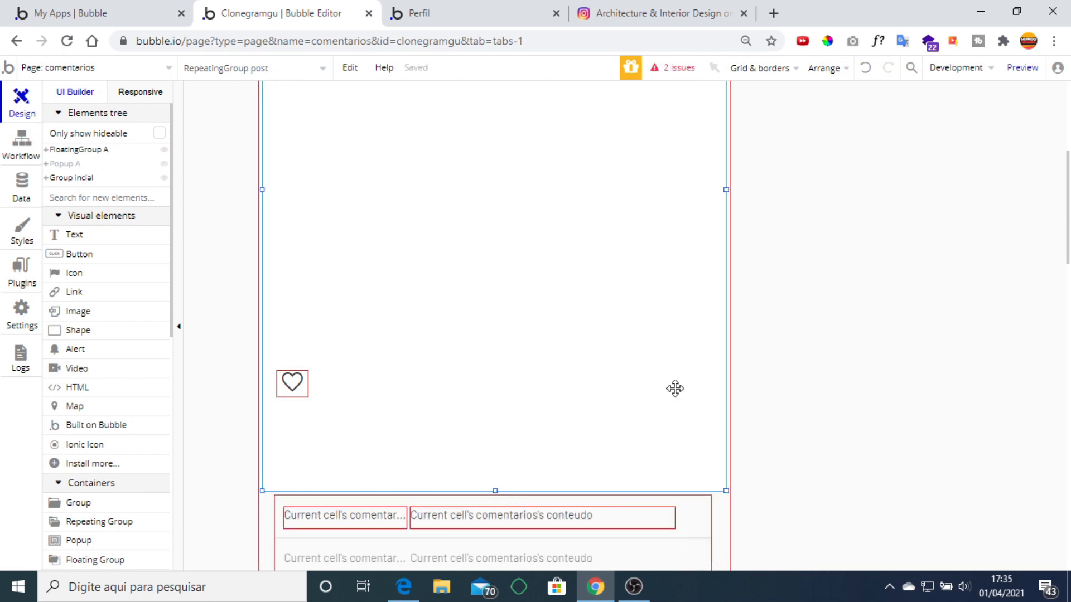
key(Delete)
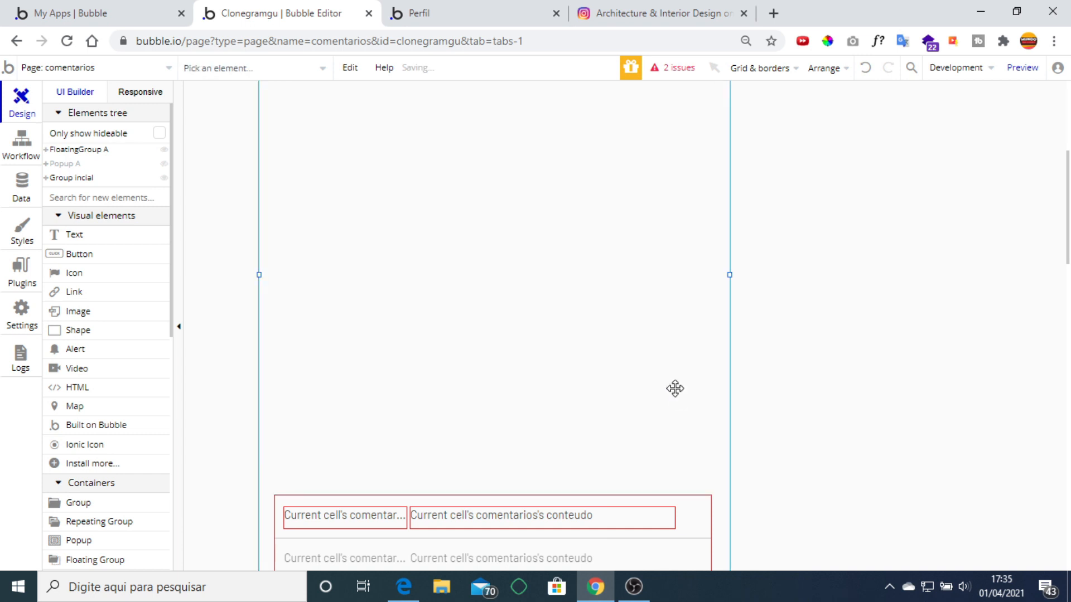
Widen the main group to about 1095px, move the comments list top-right, widen its conteudo text.
drag(730, 275, 957, 266)
click(701, 521)
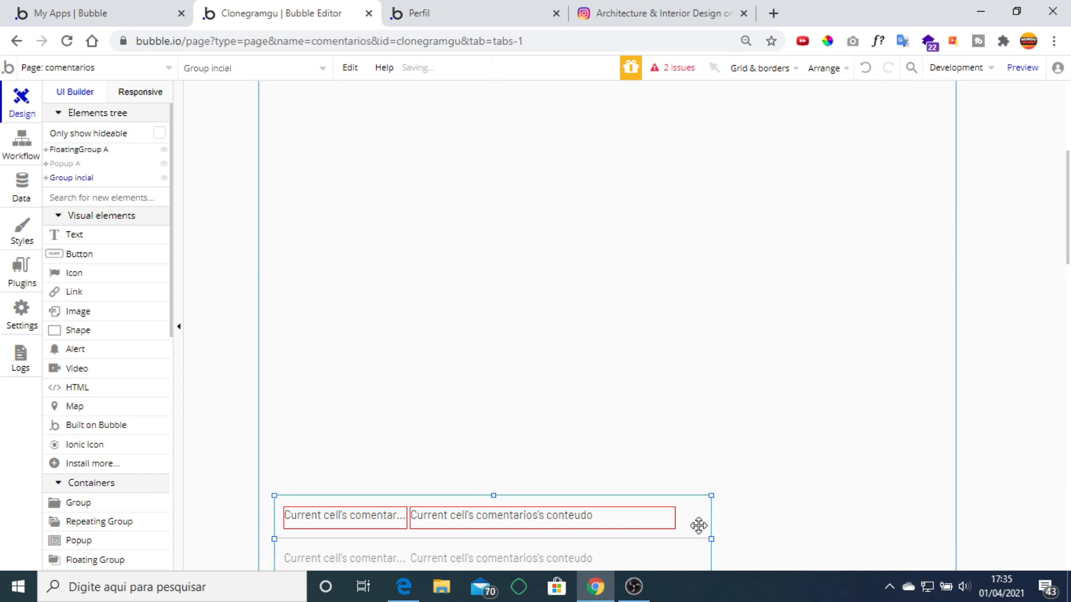
drag(699, 526, 819, 154)
click(886, 160)
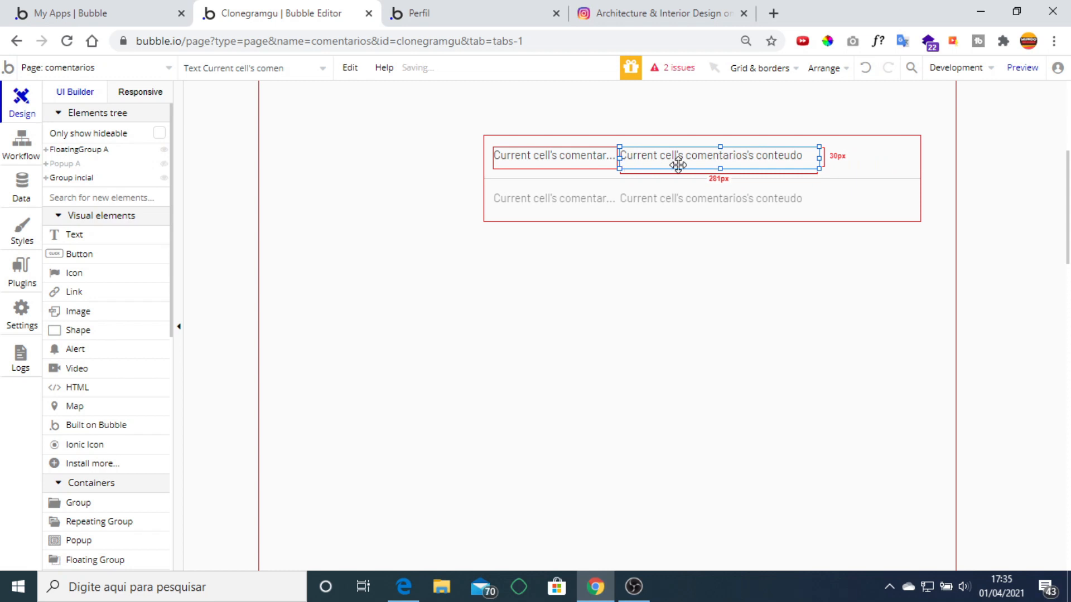
key(Right)
key(Right)
key(Right)
key(Right)
key(Right)
key(Right)
key(Right)
key(Right)
key(Right)
key(Right)
key(Right)
key(Right)
key(Right)
key(Right)
key(Right)
key(Right)
key(Right)
key(Right)
key(Right)
key(Right)
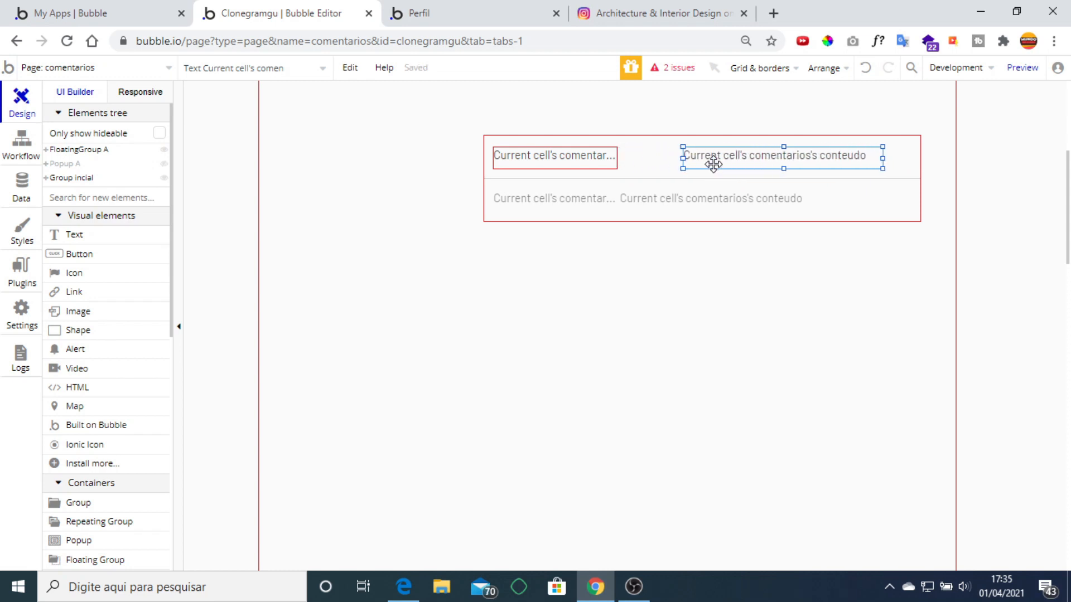
key(Right)
key(Right)
key(Right)
key(Right)
key(Right)
key(Right)
key(Right)
key(Right)
key(Right)
key(Right)
key(Right)
key(Right)
key(Right)
key(Right)
key(Right)
key(Right)
key(Right)
key(Right)
key(Right)
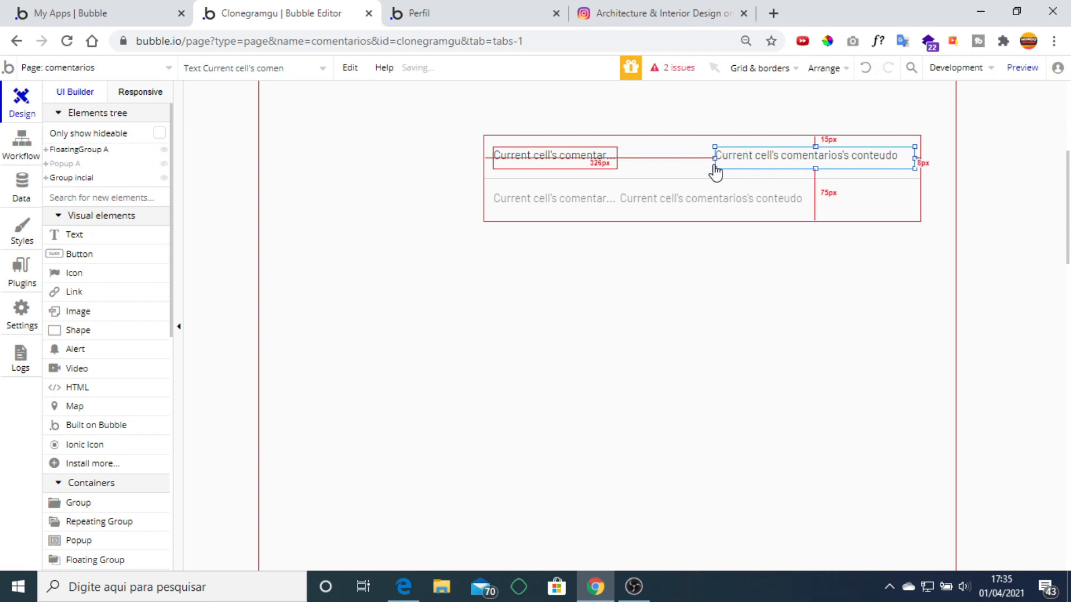
drag(714, 157, 630, 159)
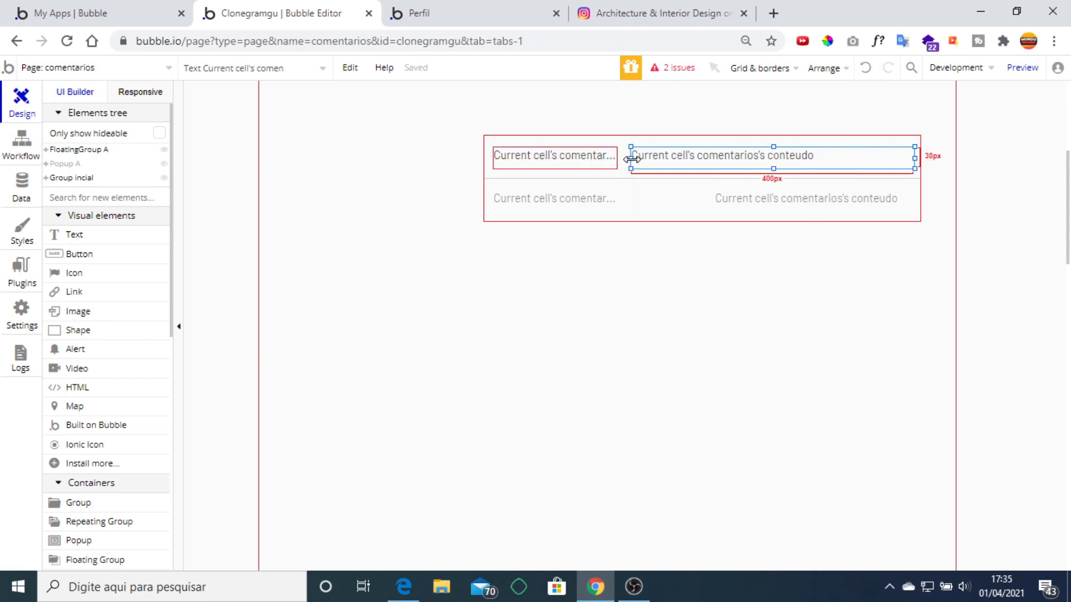
Nudge the comments list to the page's top-right edge.
click(636, 188)
key(Right)
key(Right)
key(Right)
key(Right)
key(Right)
key(Right)
key(Right)
key(Right)
key(Right)
key(Right)
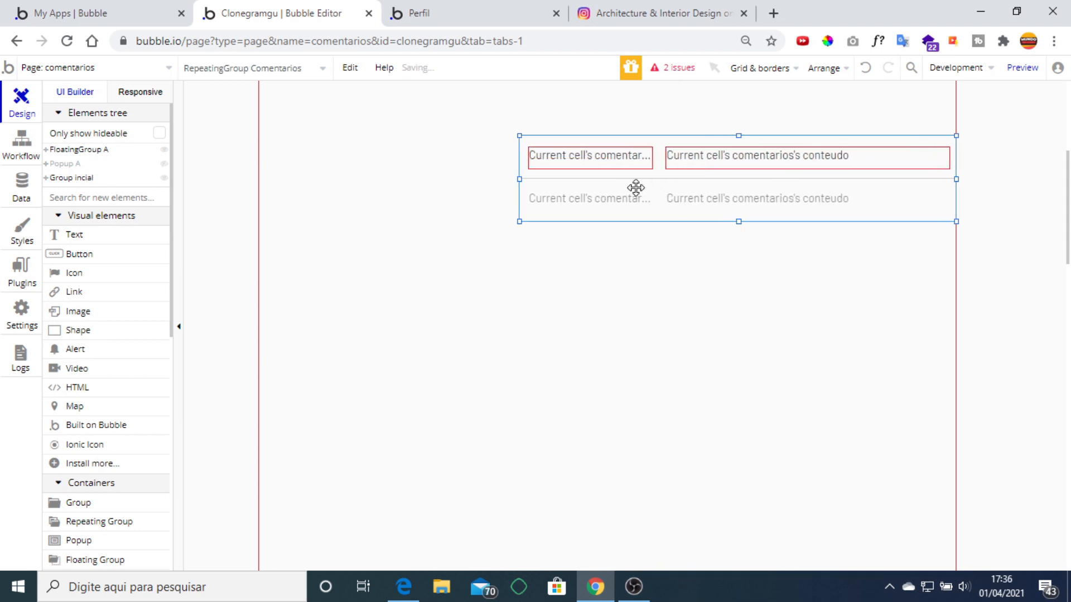
key(Up)
scroll(635, 188, down, 2)
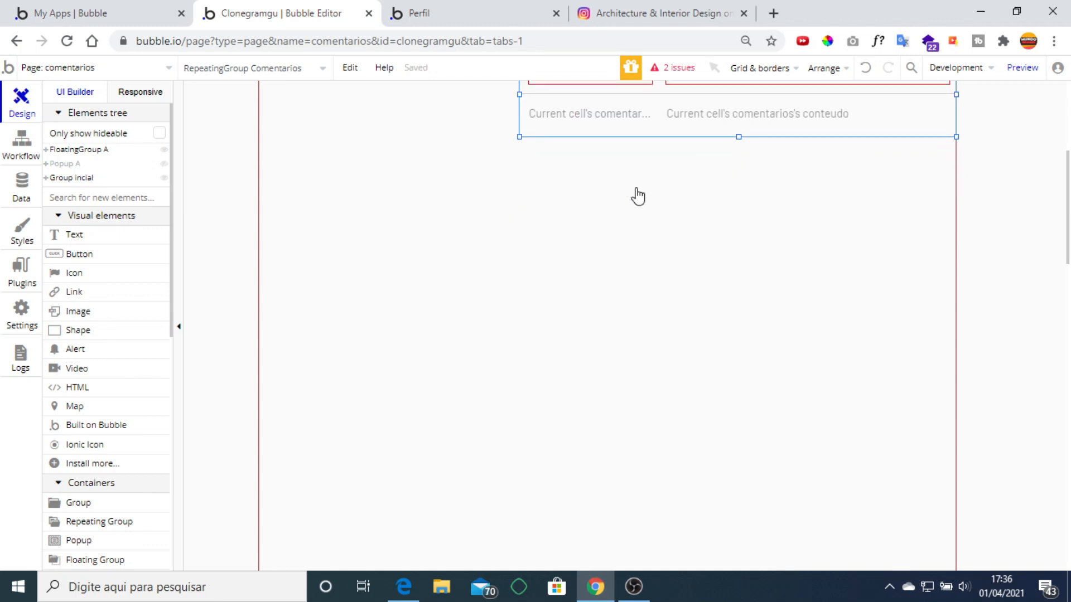
scroll(644, 268, up, 5)
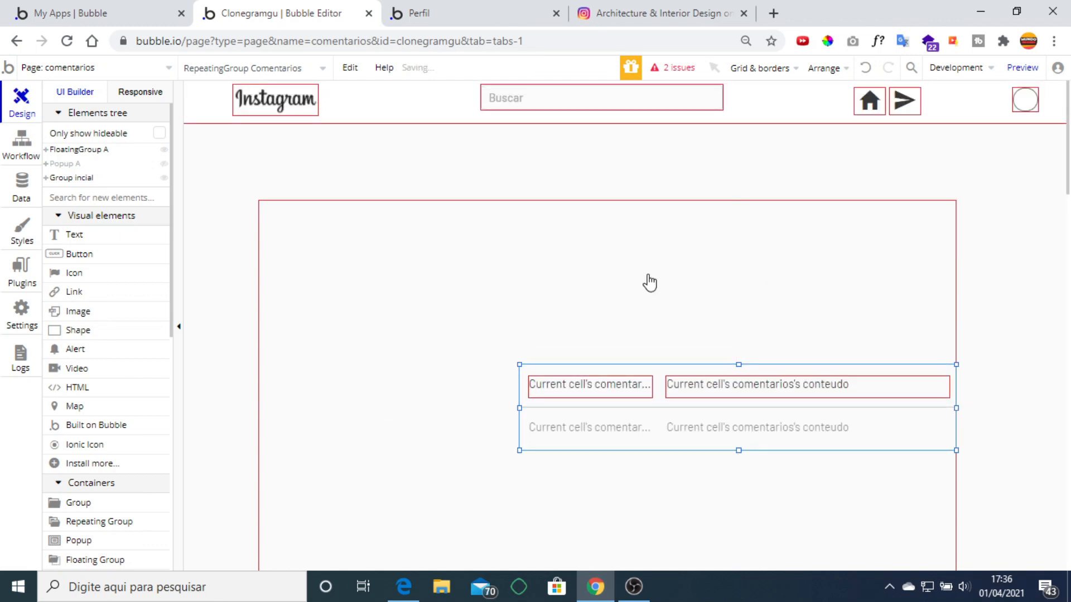
key(Up)
key(Up)
key(Up)
key(Up)
key(Up)
key(Up)
key(Up)
key(Up)
key(Up)
key(Up)
key(Up)
key(Up)
key(Up)
key(Up)
key(Up)
key(Up)
key(Up)
key(Up)
key(Up)
key(Up)
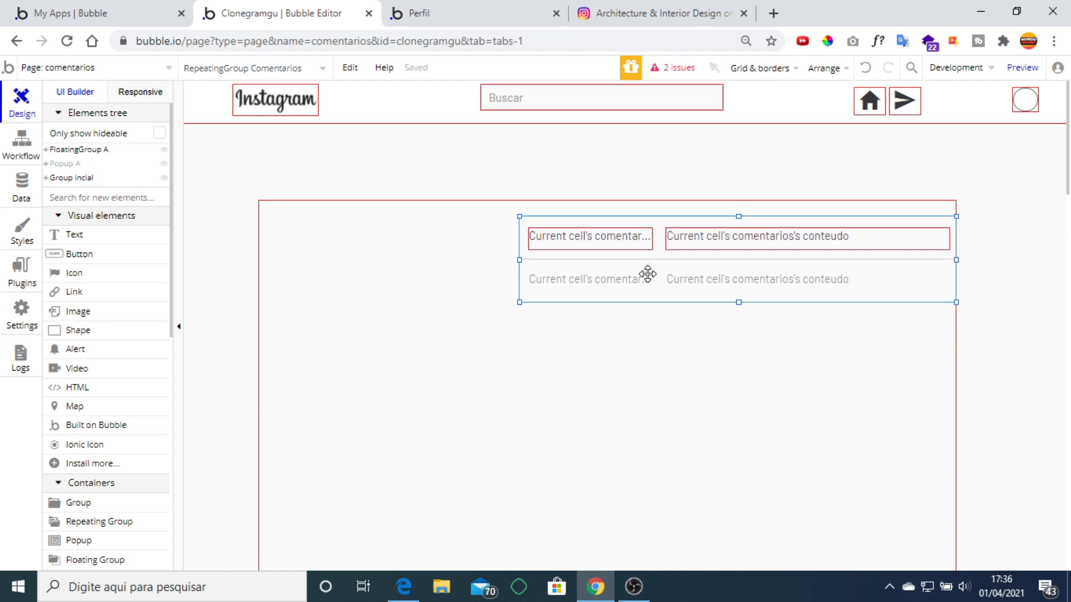
key(Up)
key(Up)
key(Up)
key(Up)
key(Up)
key(Up)
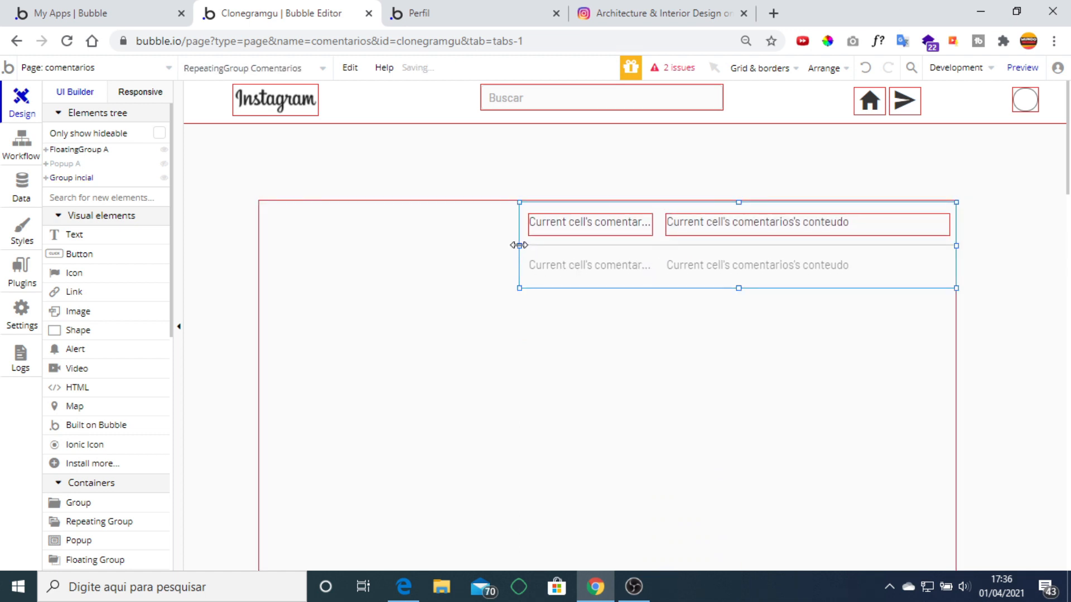
drag(519, 245, 528, 245)
Narrow the comment row's first text and trim the list's left edge to fit.
click(702, 229)
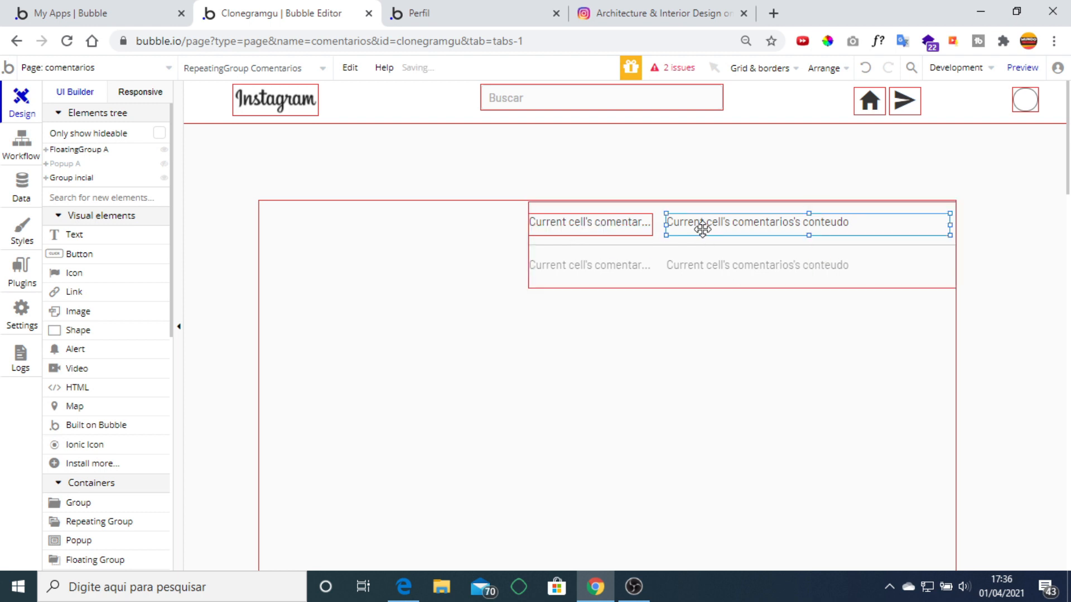
click(648, 229)
drag(653, 227, 616, 226)
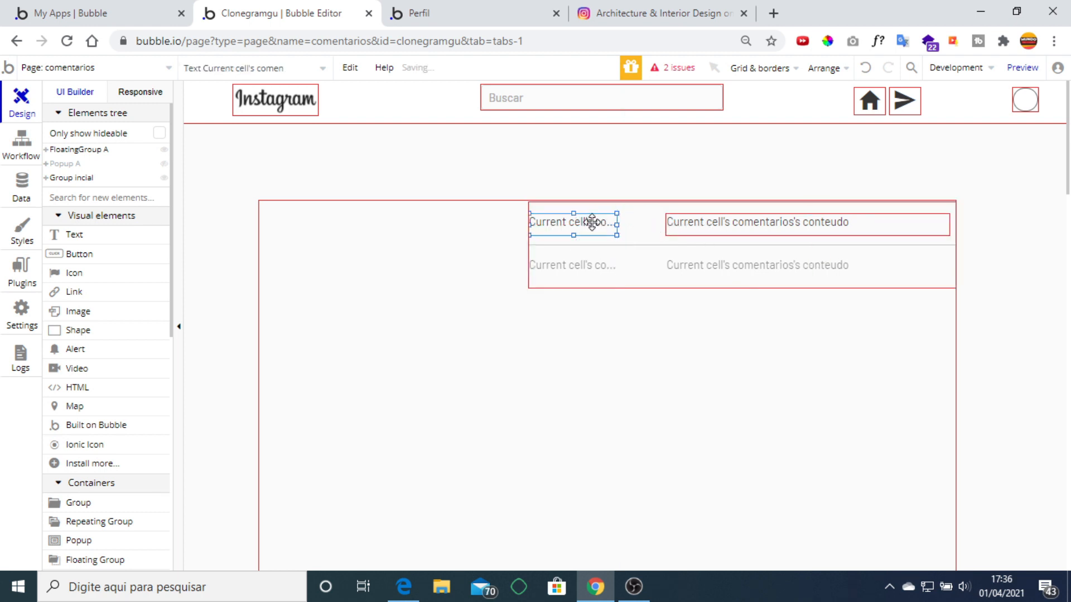
key(Right)
key(Right)
key(Right)
key(Right)
key(Right)
key(Right)
key(Right)
key(Right)
key(Right)
key(Right)
key(Right)
key(Right)
key(Right)
key(Right)
key(Right)
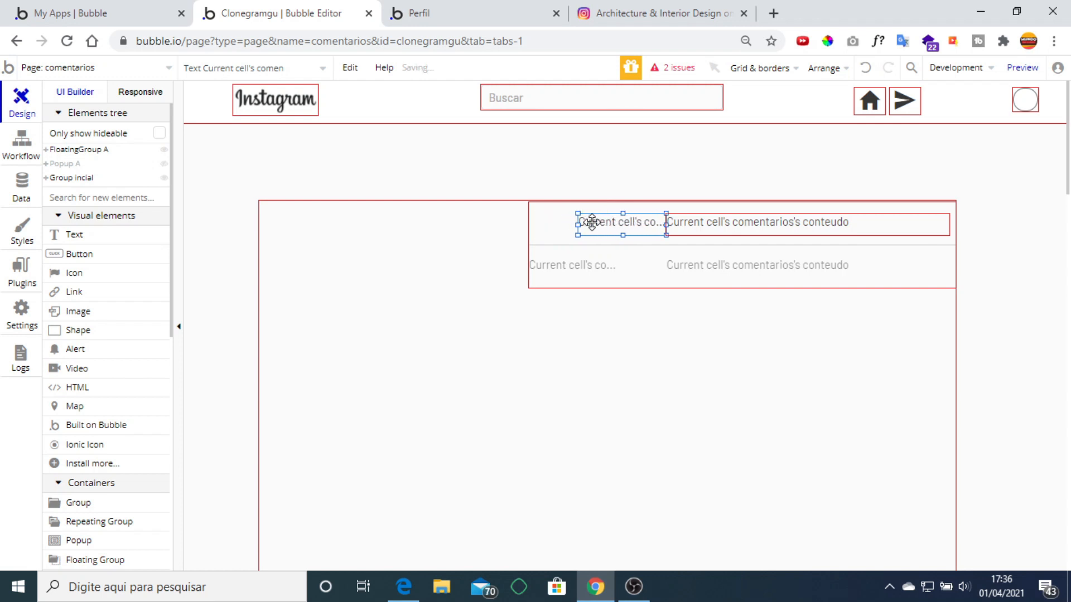
click(530, 246)
drag(529, 246, 605, 254)
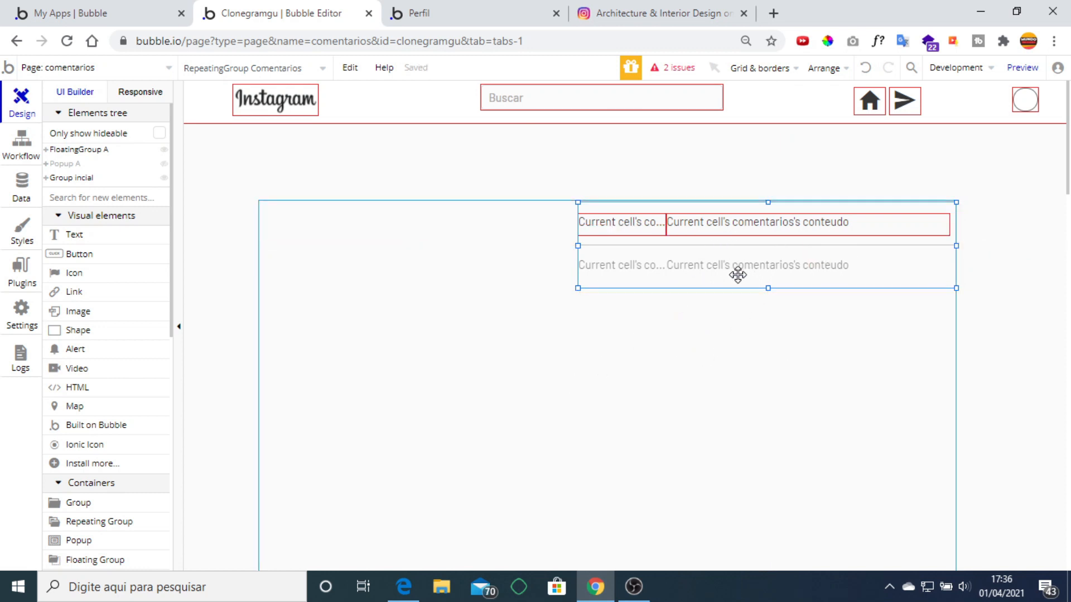
Remove Group inicial's style, move the comments list out, delete the group, and place the list at right.
double_click(528, 333)
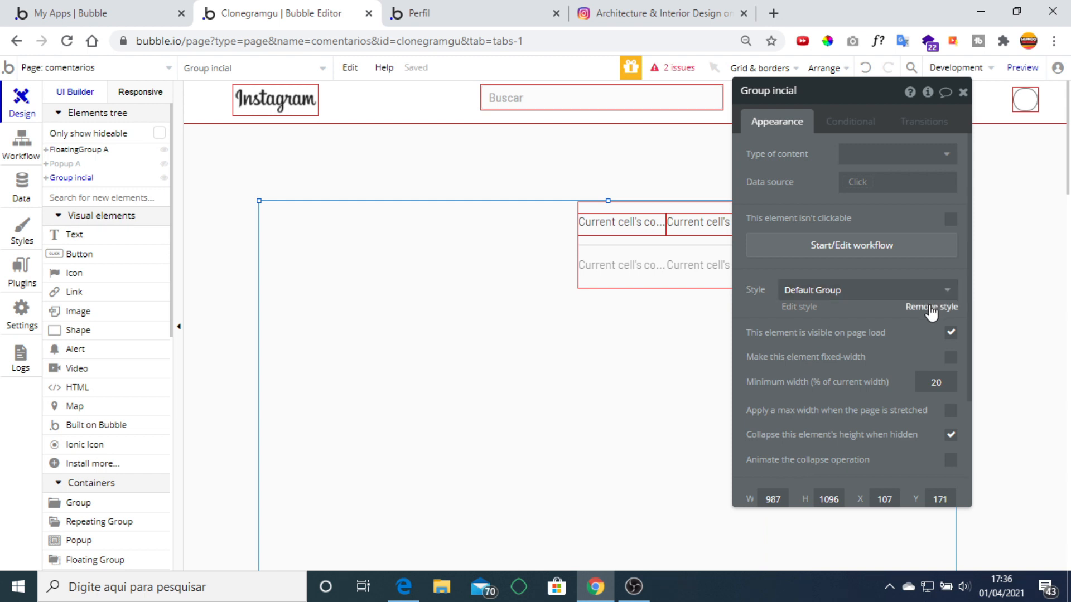
click(929, 306)
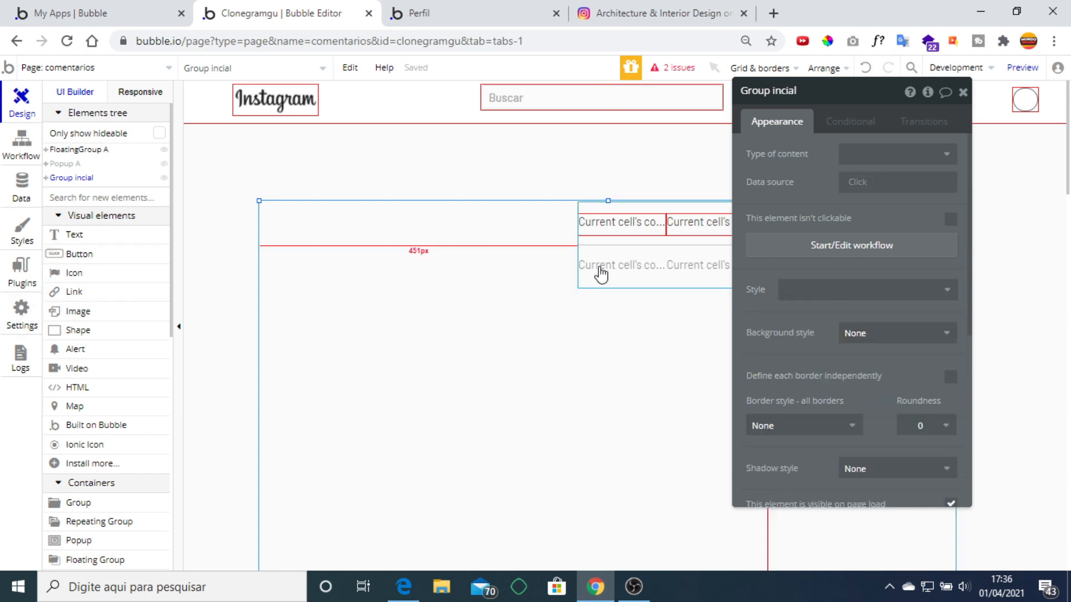
click(611, 239)
drag(622, 262, 609, 206)
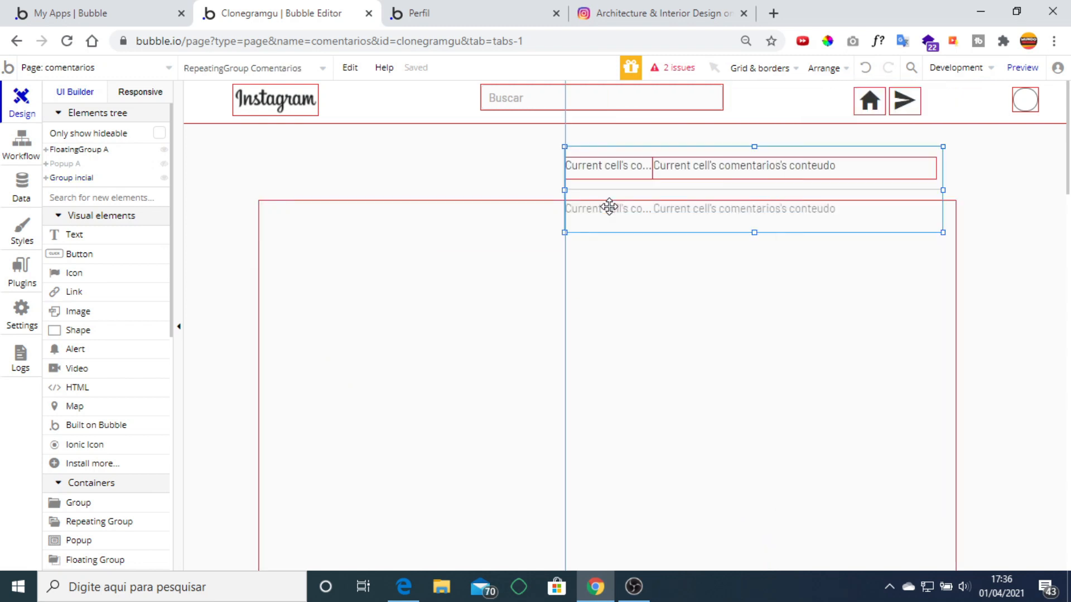
click(455, 283)
key(Delete)
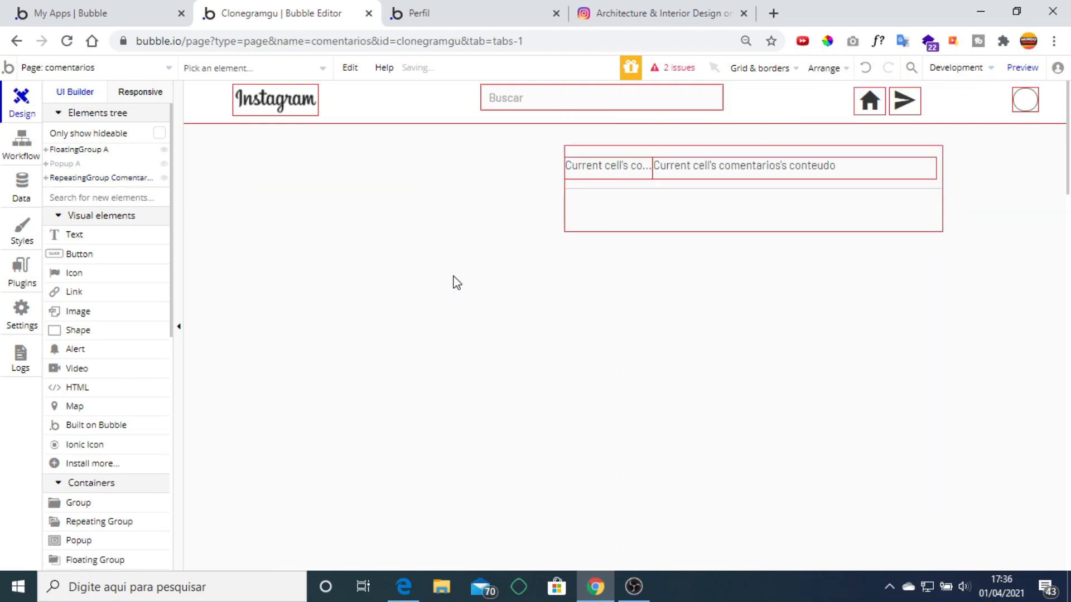
drag(852, 202, 870, 283)
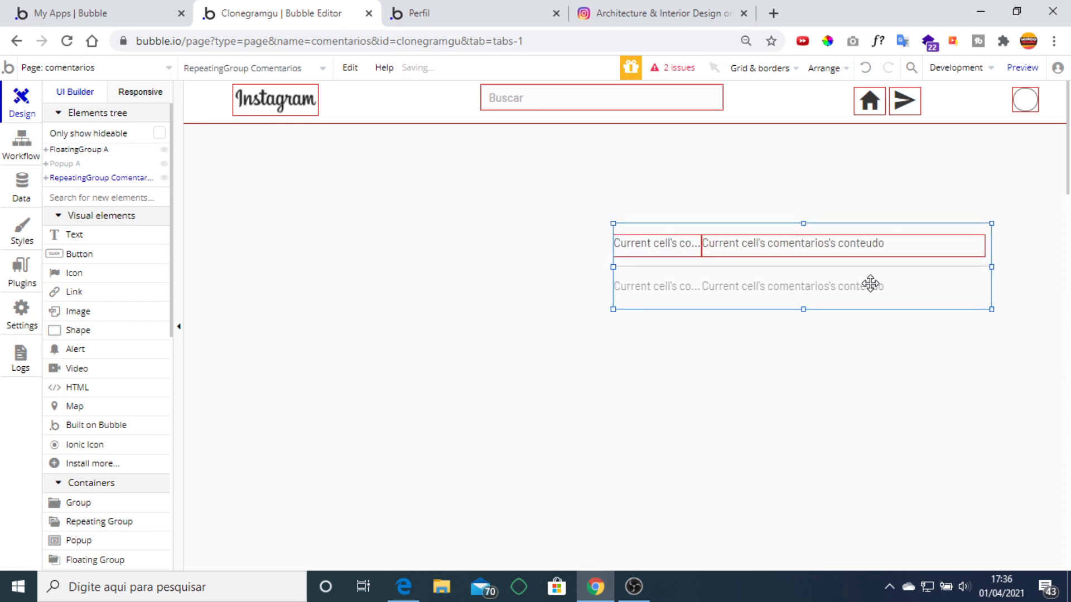
click(108, 313)
Draw Image B left of the comments list showing Current Page post's conteudo's foto, Imgix-cropped to fit.
drag(279, 201, 608, 534)
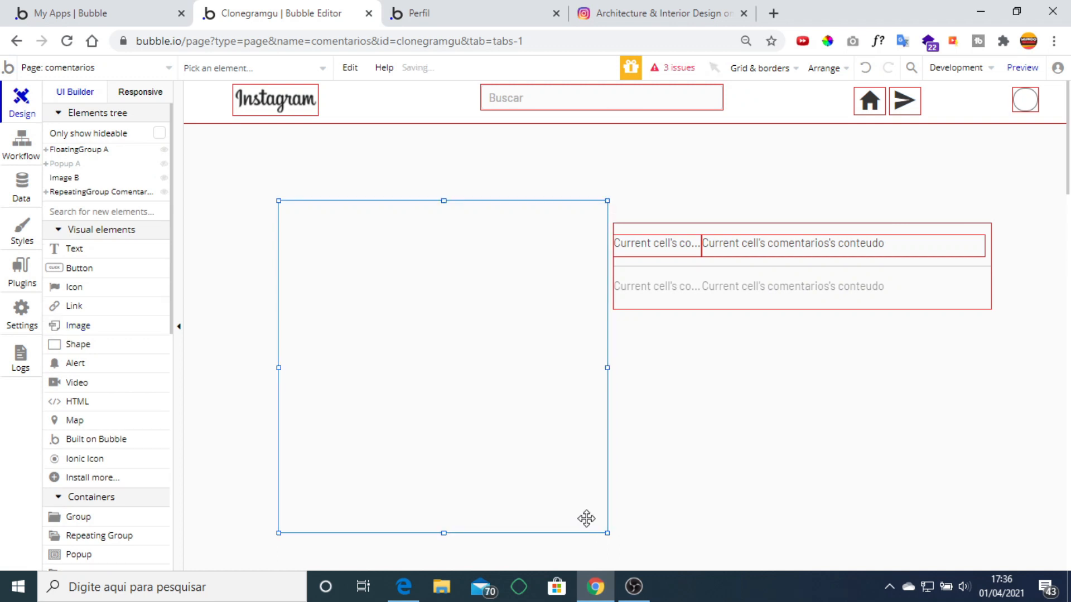
drag(513, 298, 514, 301)
double_click(472, 330)
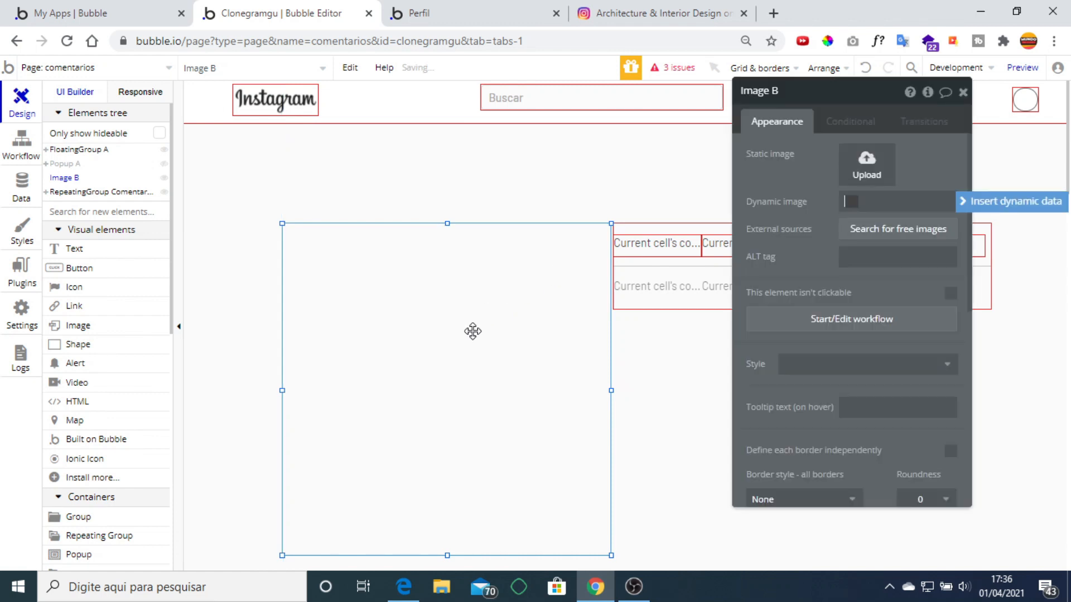
click(988, 198)
click(934, 262)
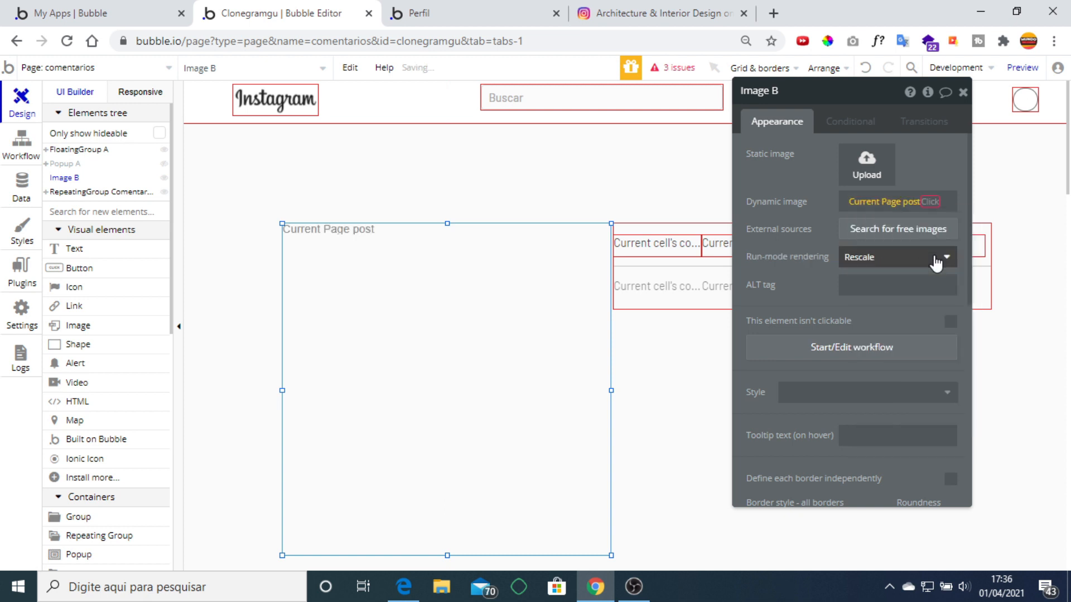
click(932, 230)
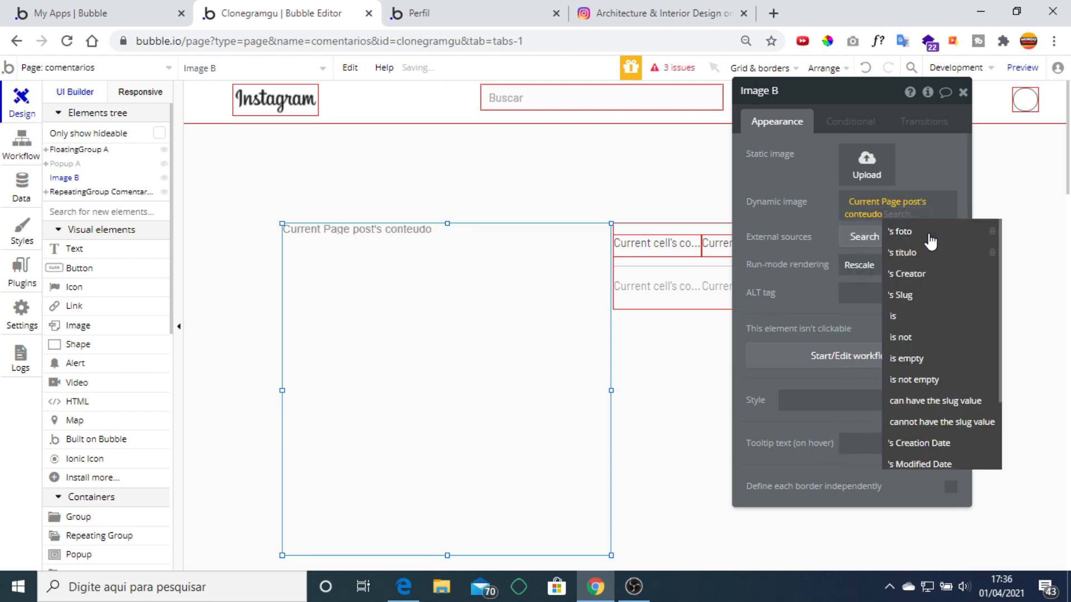
click(926, 229)
click(909, 216)
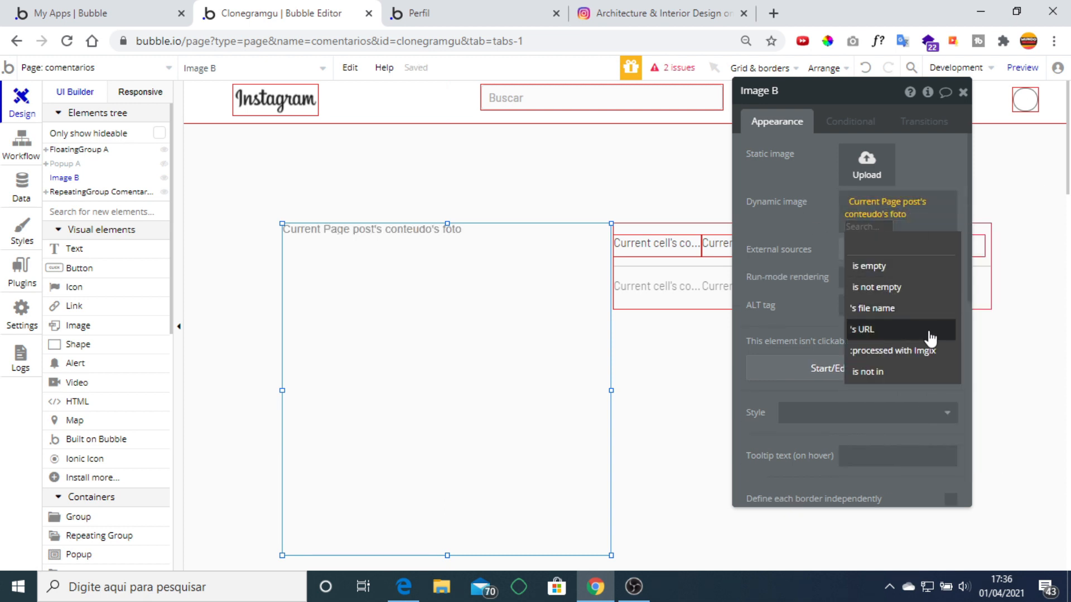
click(928, 352)
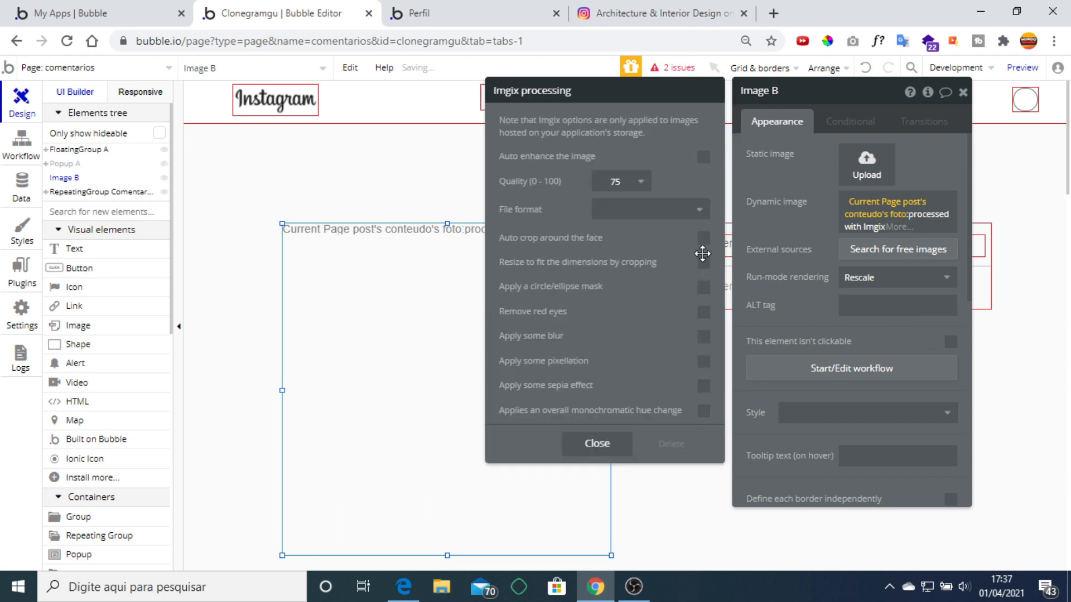
click(703, 262)
click(962, 92)
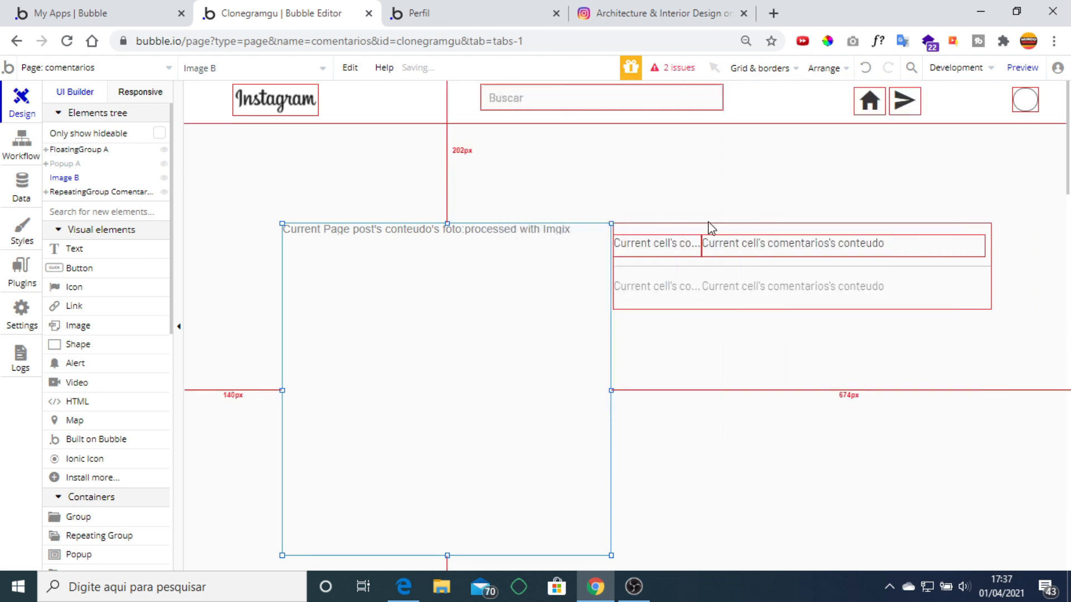
scroll(677, 331, down, 2)
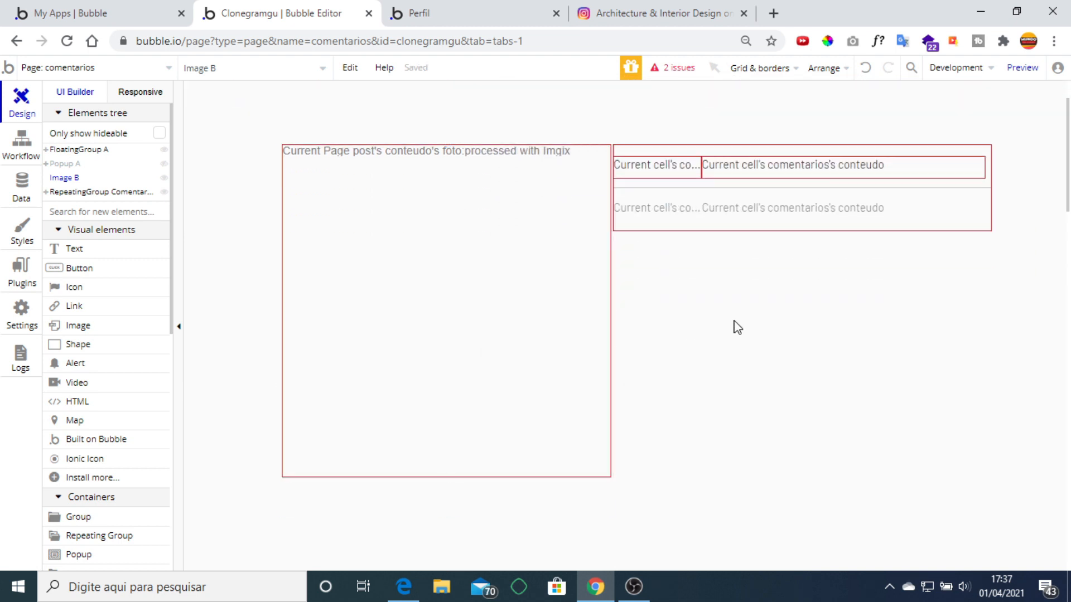
click(712, 308)
scroll(124, 343, down, 5)
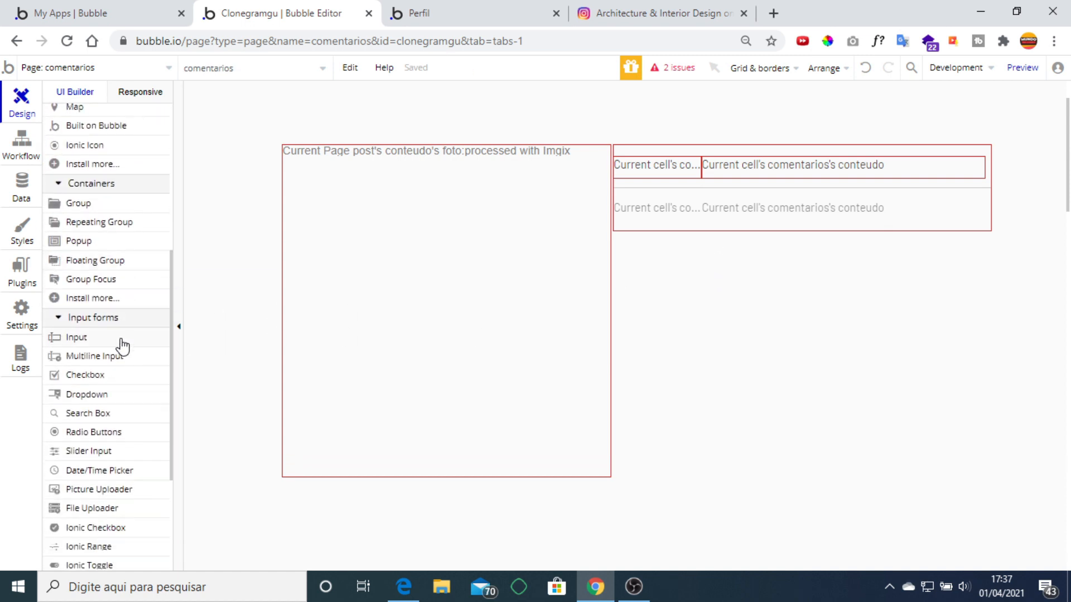
Draw a multiline comment input below the comments list.
click(119, 357)
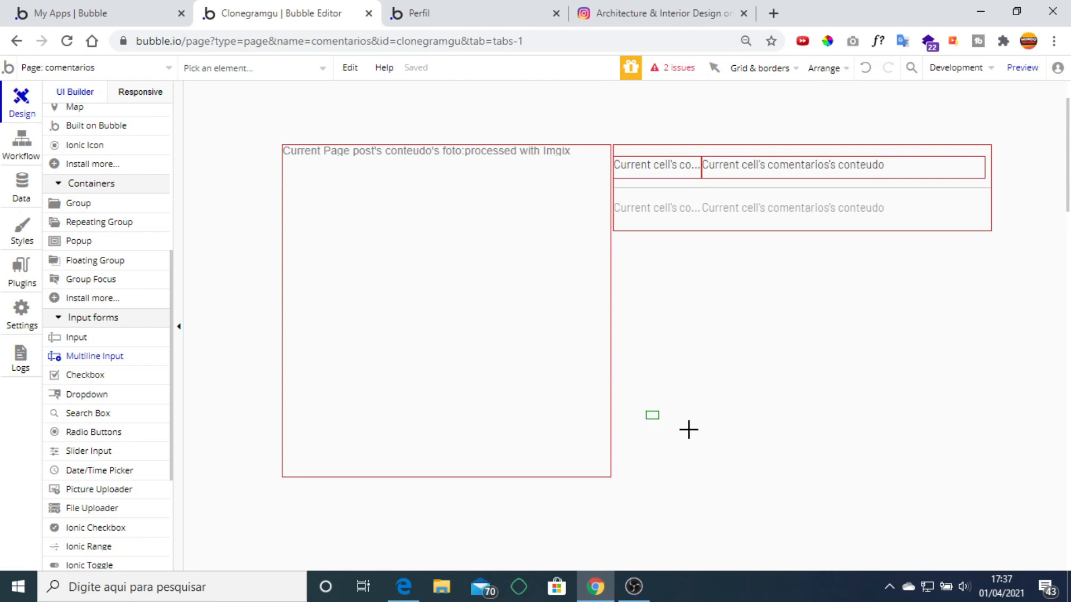
mouse_move(689, 430)
mouse_down()
mouse_move(927, 454)
mouse_move(990, 481)
mouse_up()
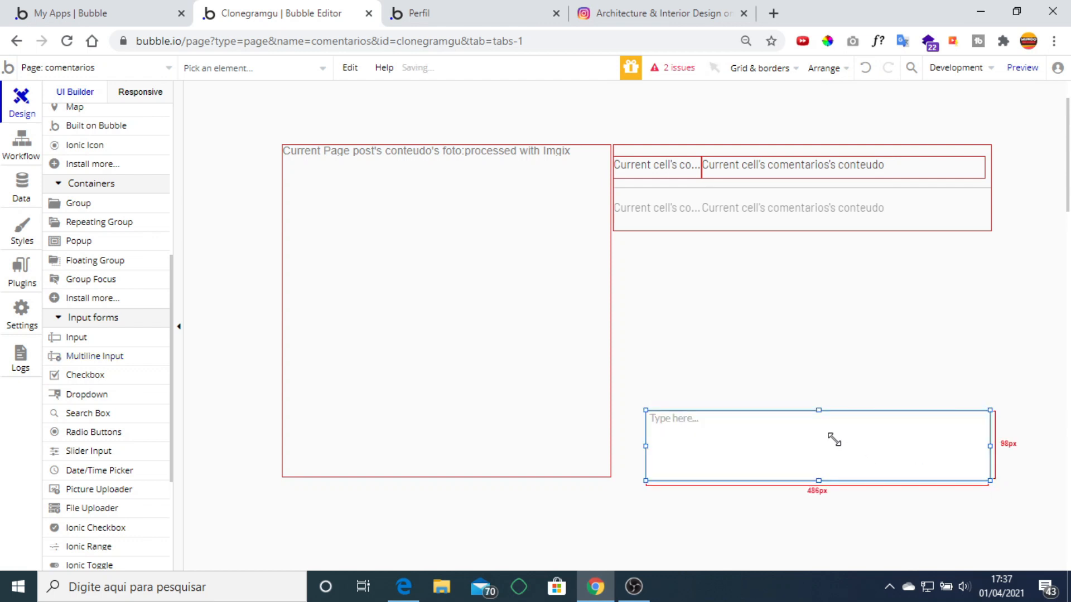
drag(833, 440, 827, 428)
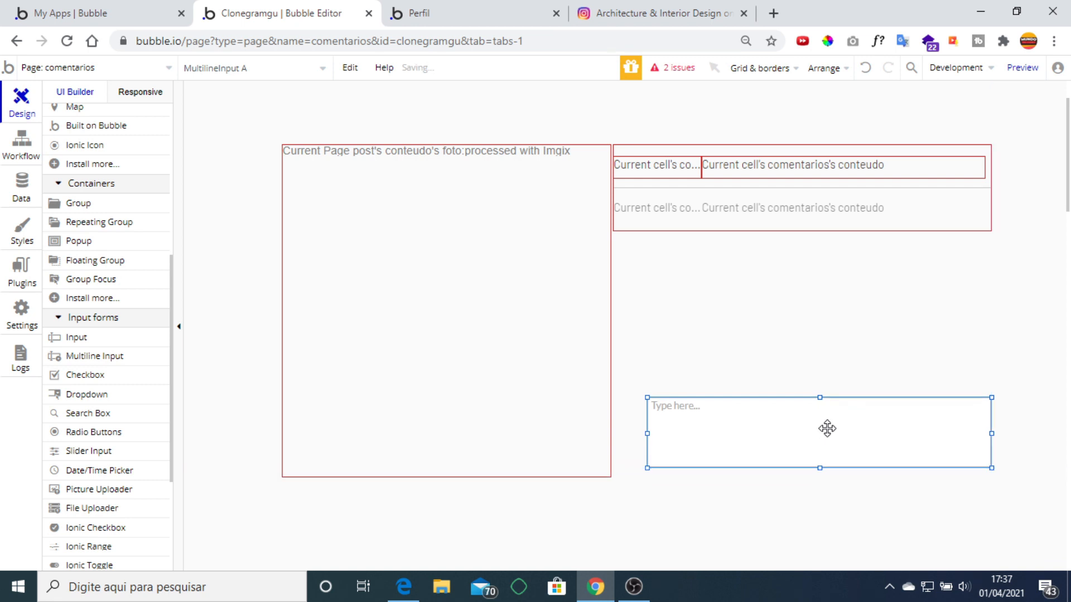
scroll(125, 296, up, 6)
Place a button labelled 'Comentar' beneath the comment input.
click(124, 287)
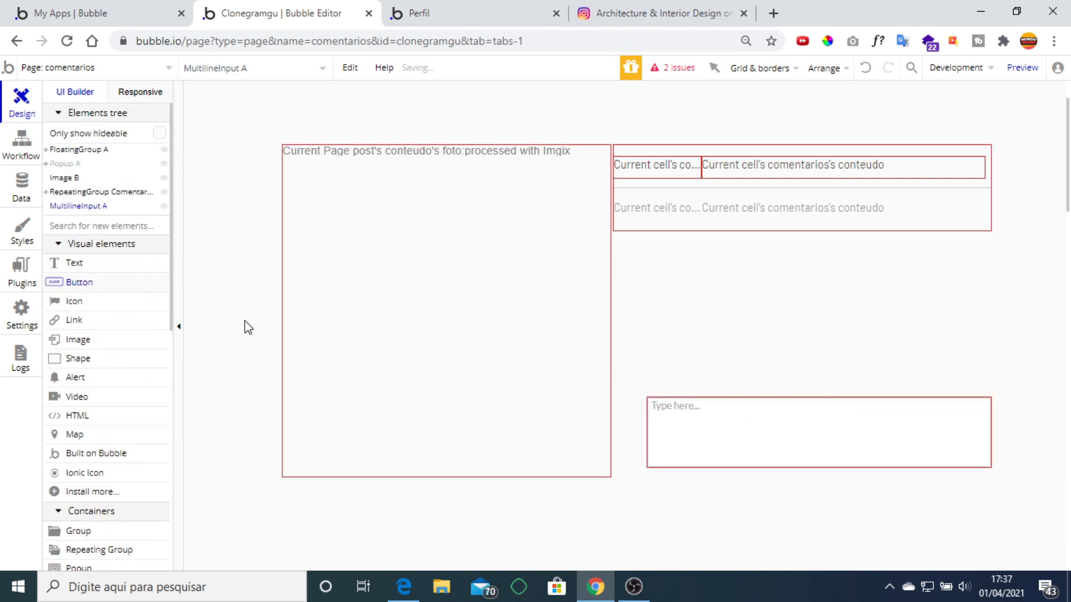
drag(961, 490, 988, 505)
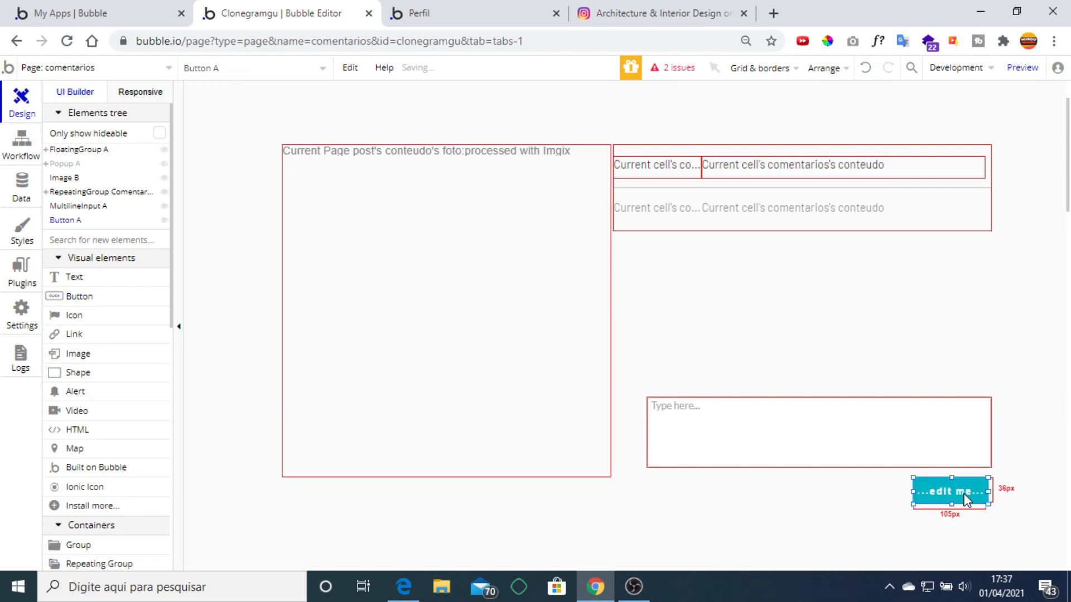
double_click(966, 498)
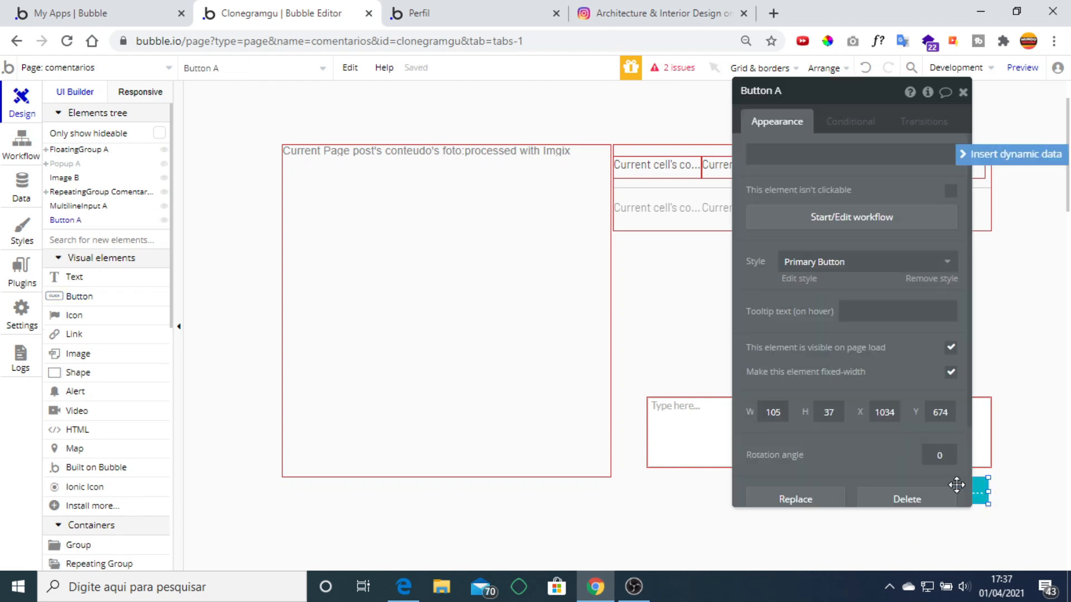
click(810, 161)
text(Co)
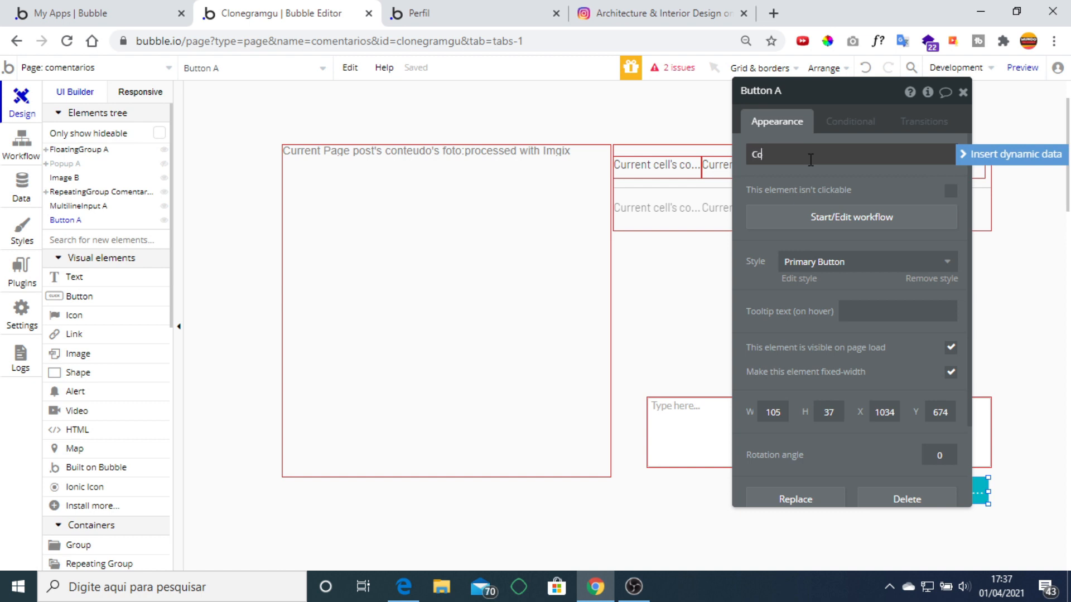
text(mentar)
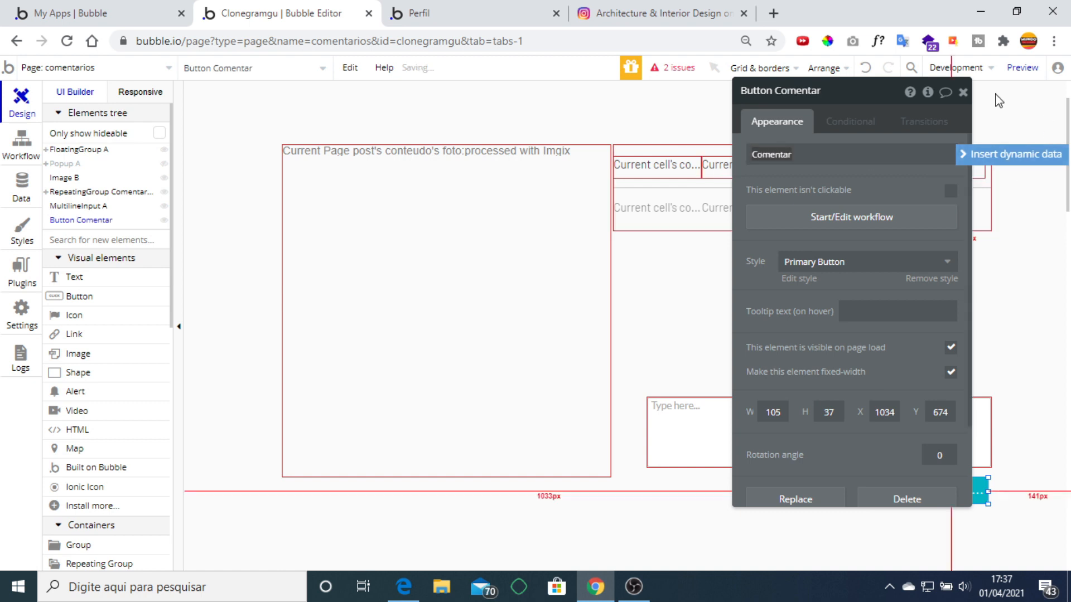
click(962, 93)
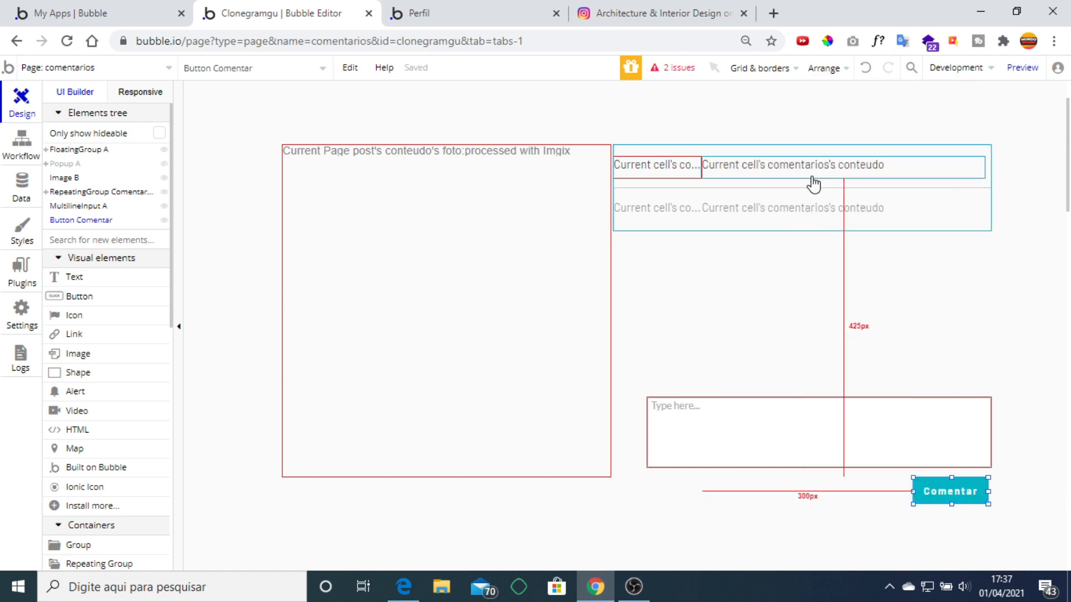
click(776, 435)
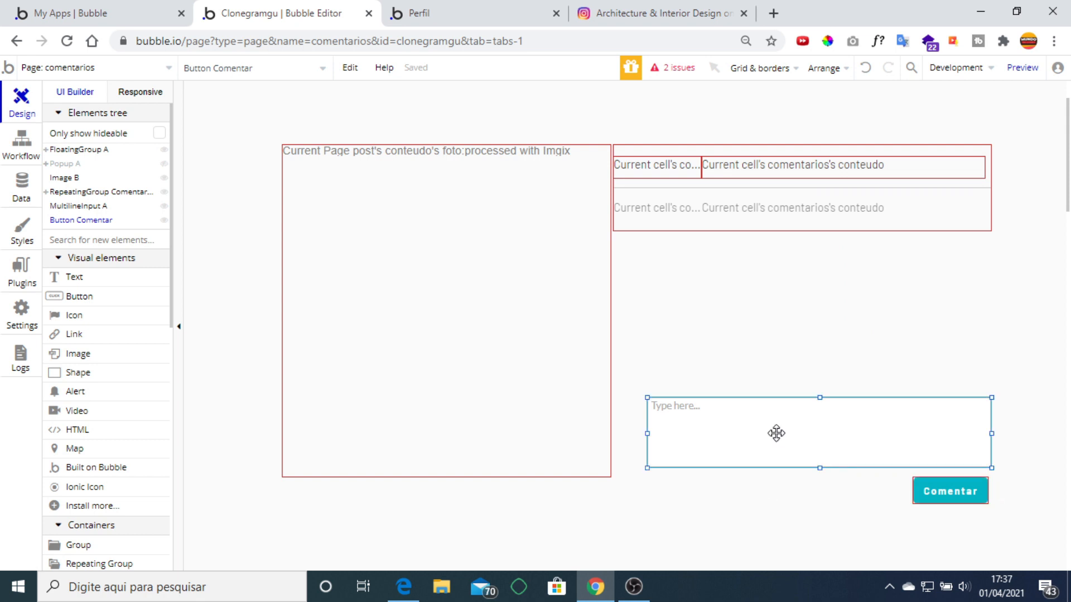
double_click(805, 437)
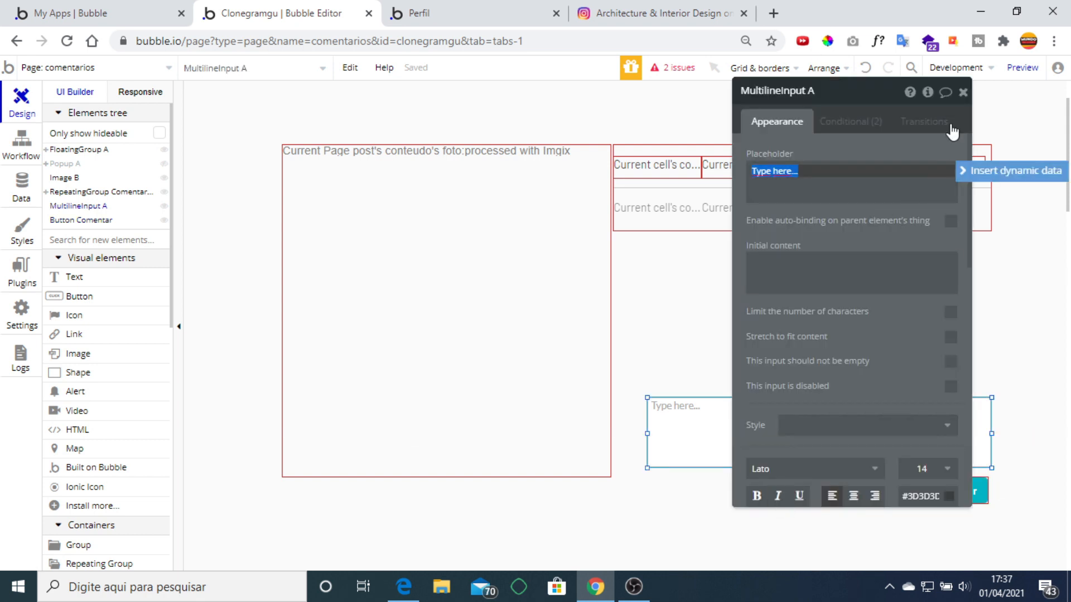
click(961, 93)
click(955, 495)
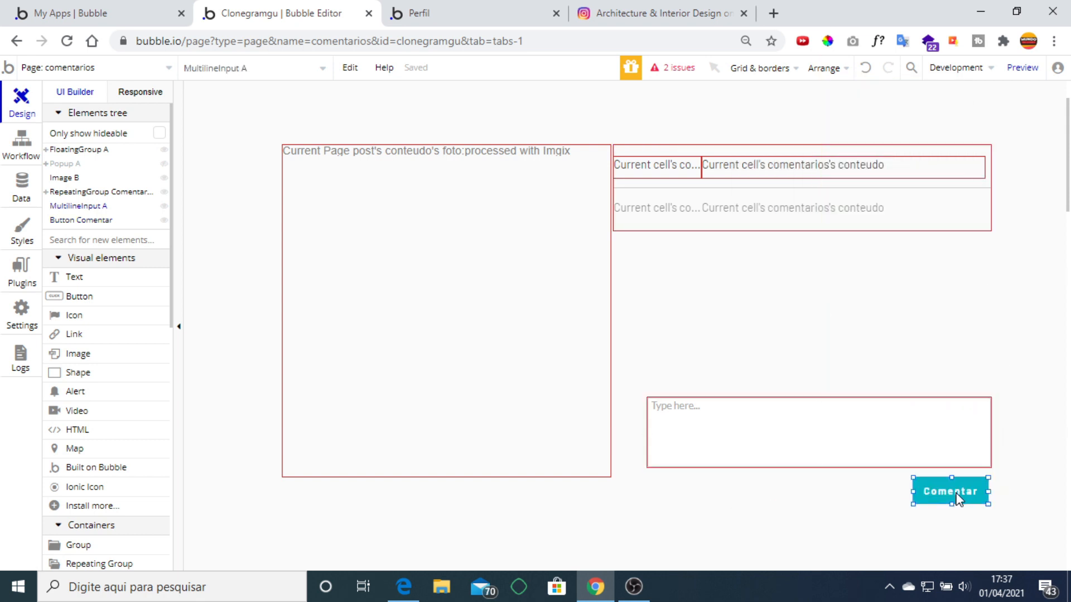
double_click(957, 498)
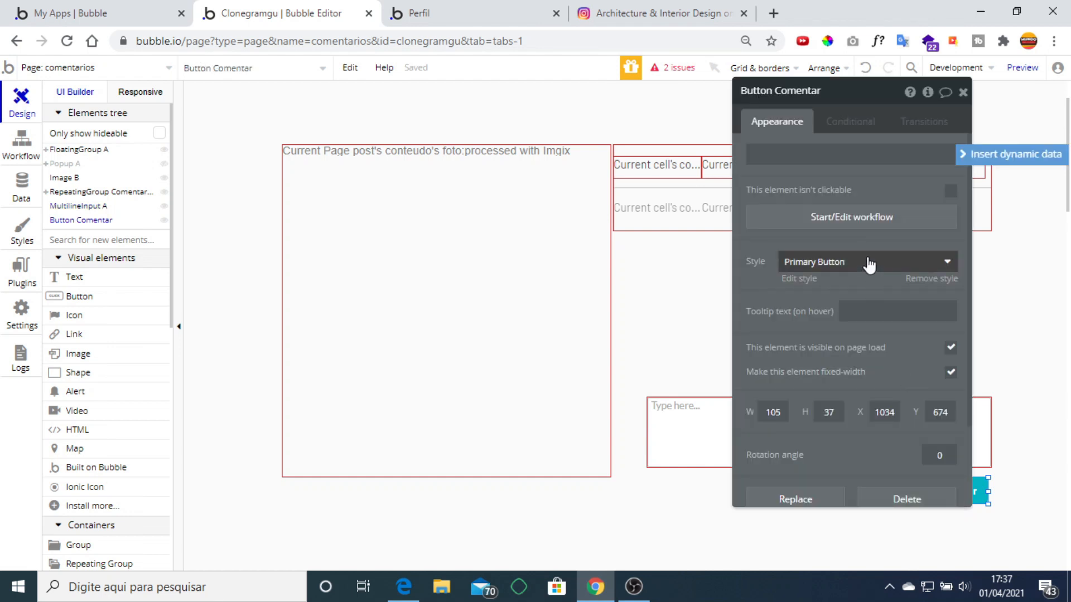
Add a Create a new thing action of type comentarios to the Comentar click workflow, with all fields.
click(863, 220)
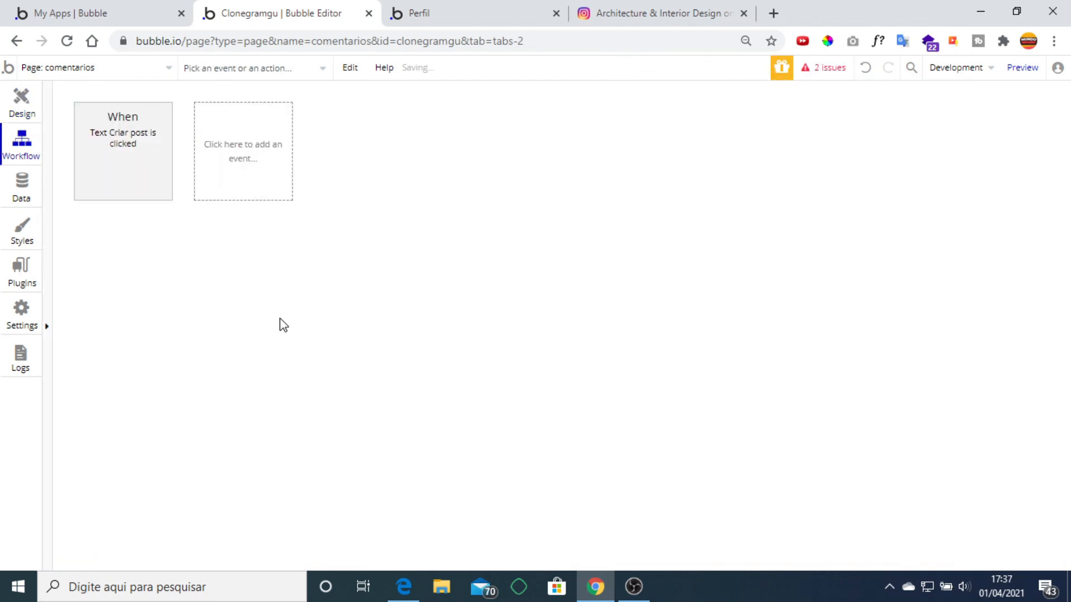
click(134, 248)
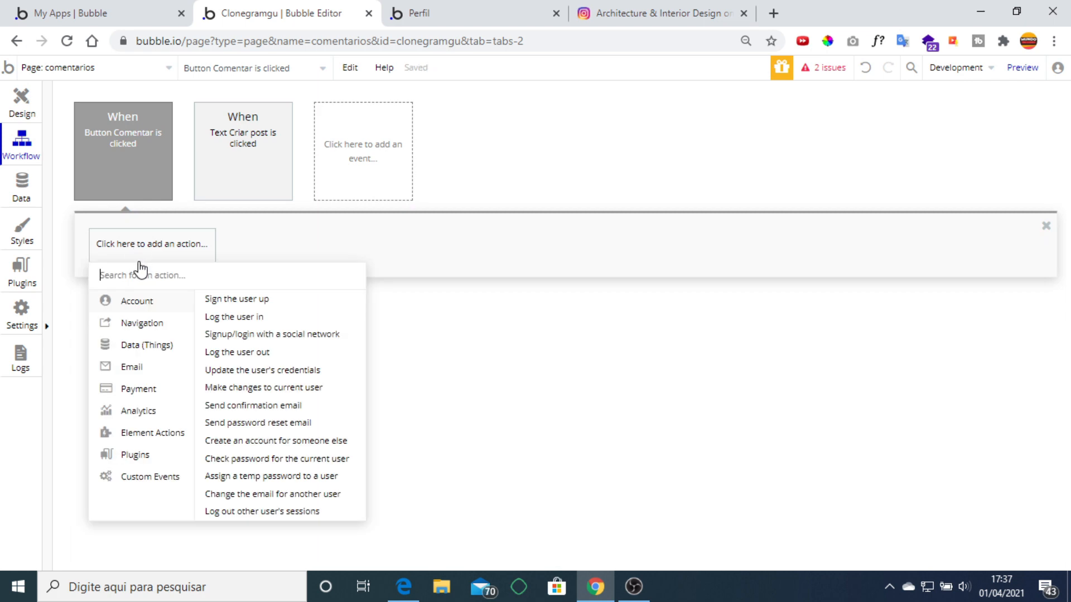
mouse_move(146, 344)
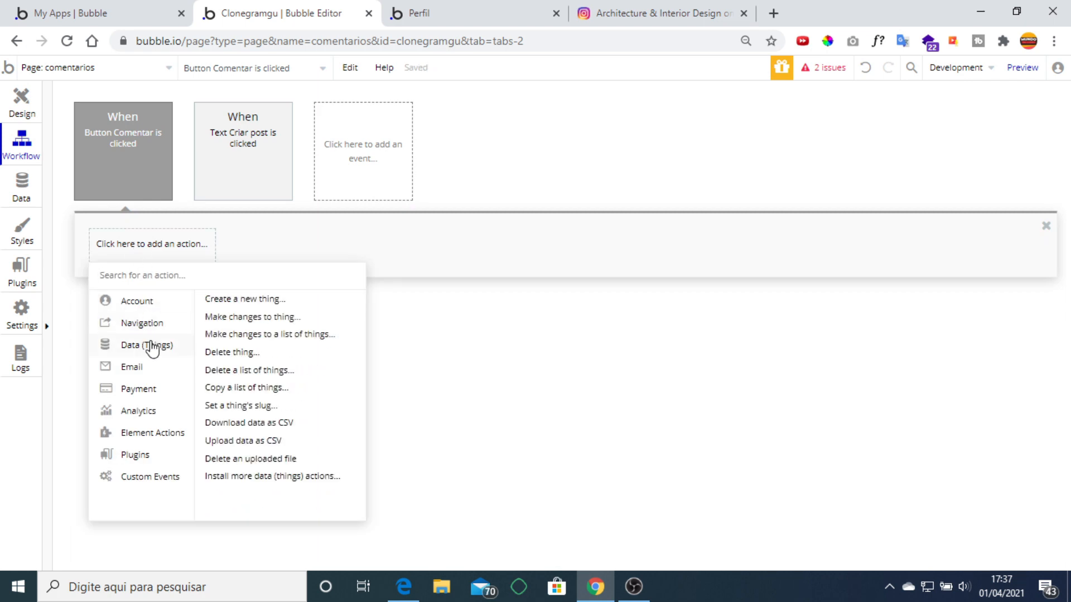
click(266, 304)
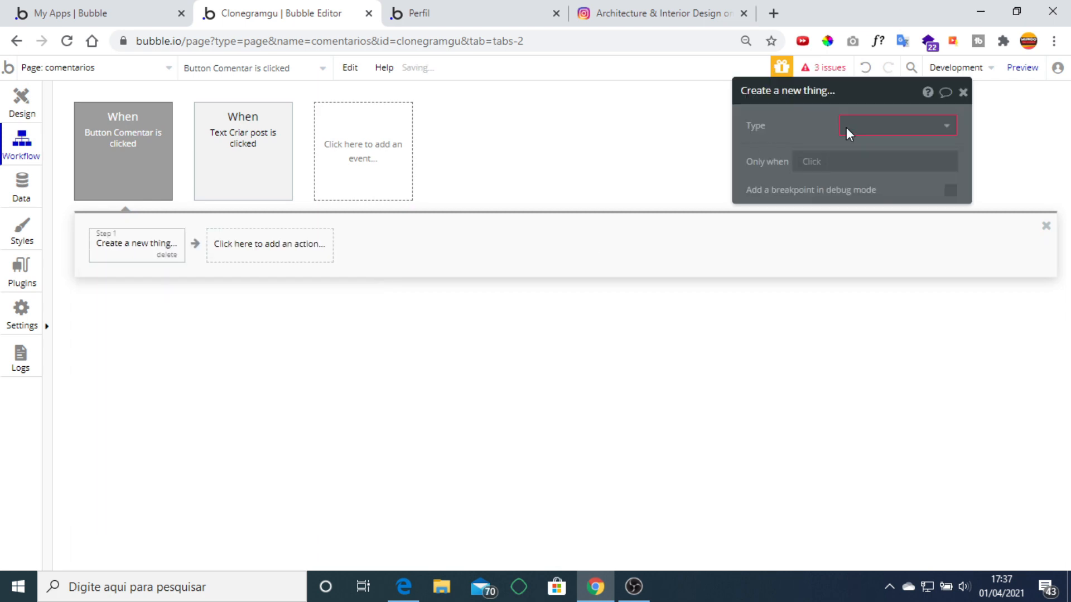
click(847, 133)
click(864, 151)
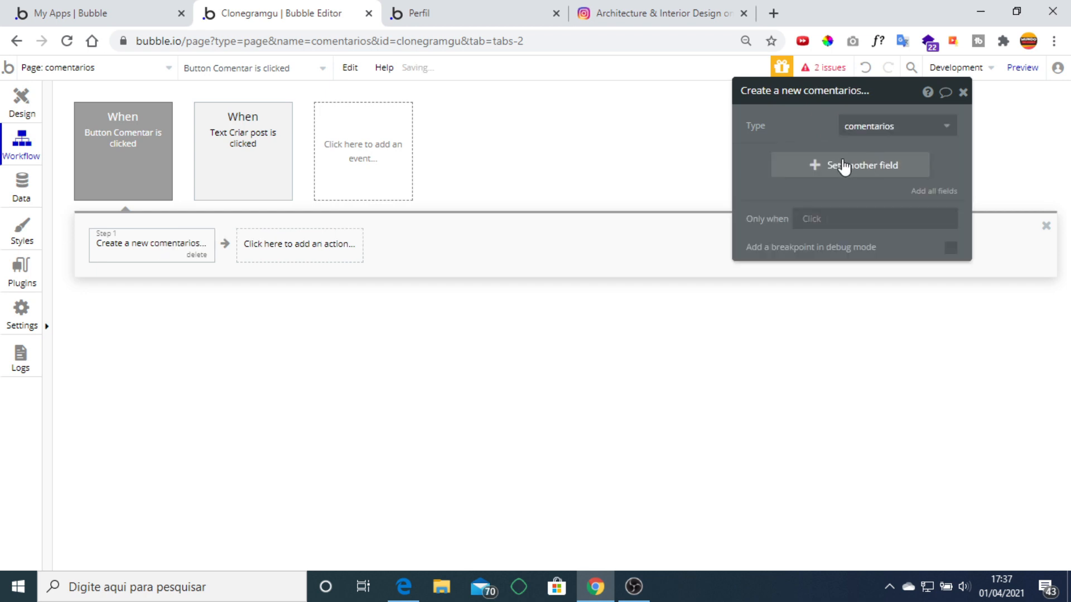
click(930, 195)
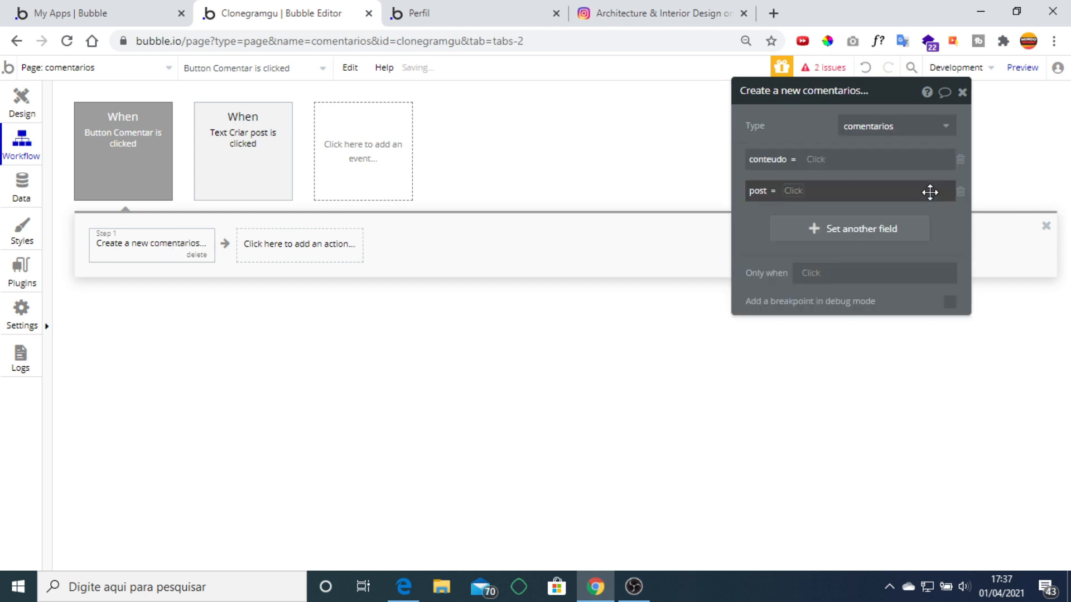
Set conteudo to MultilineInput A's value and post to Current Page post.
click(815, 161)
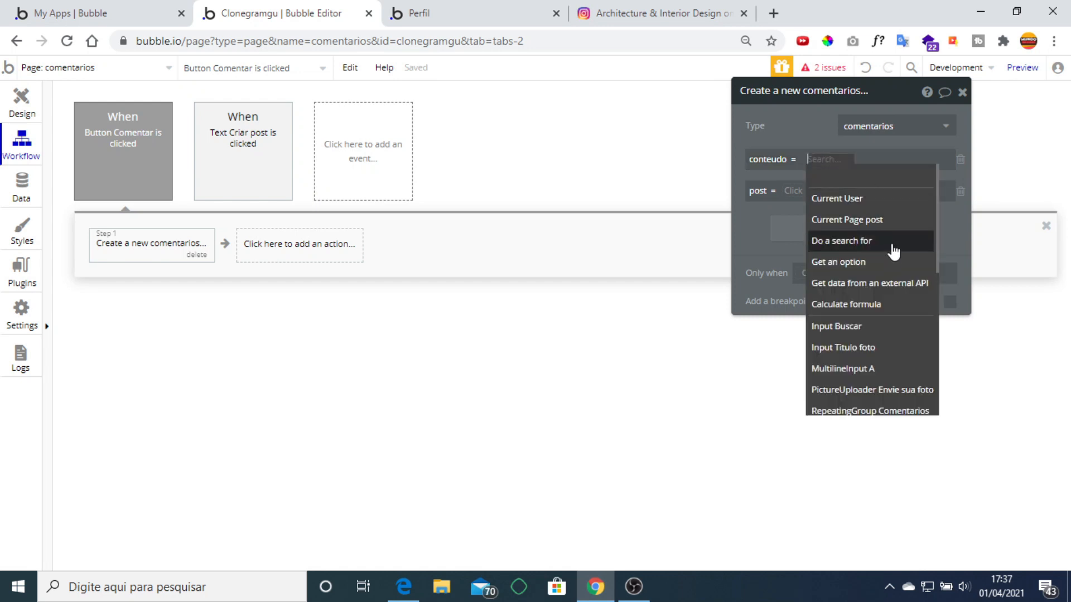
click(897, 372)
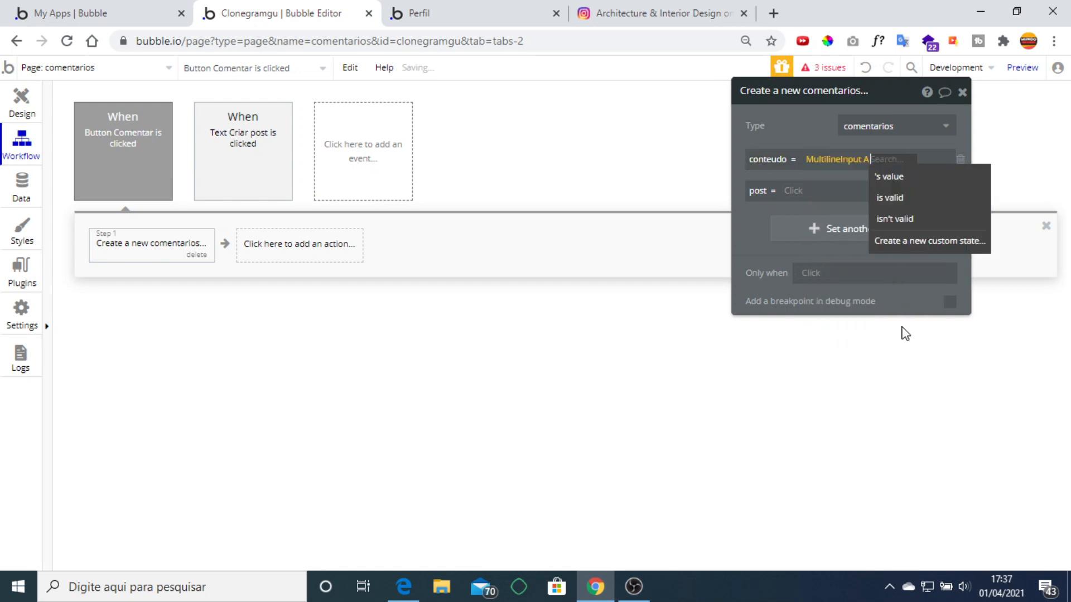
click(904, 175)
click(936, 227)
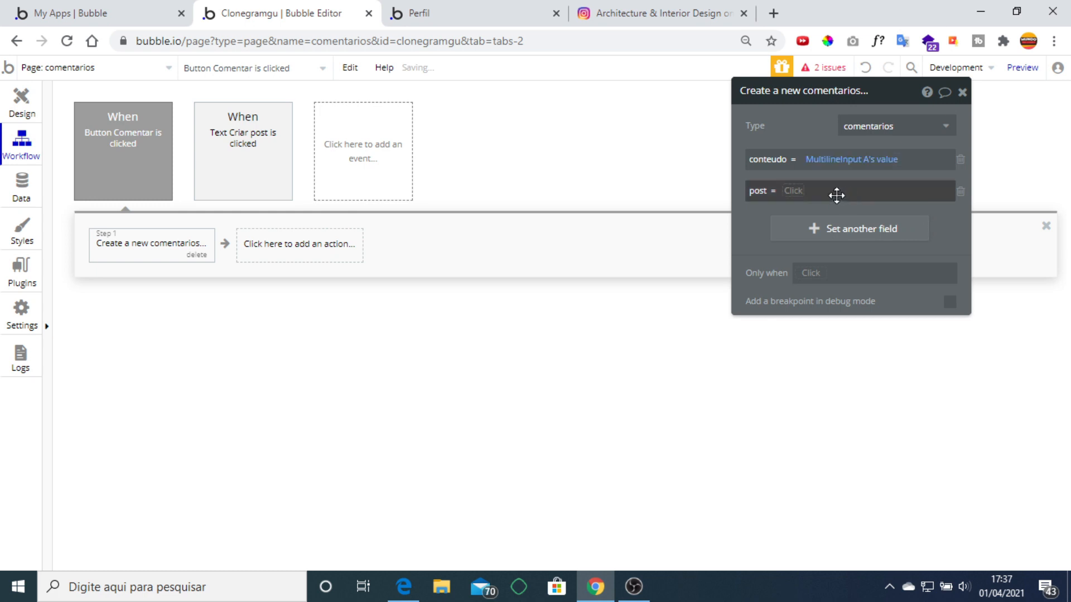
click(786, 196)
click(865, 249)
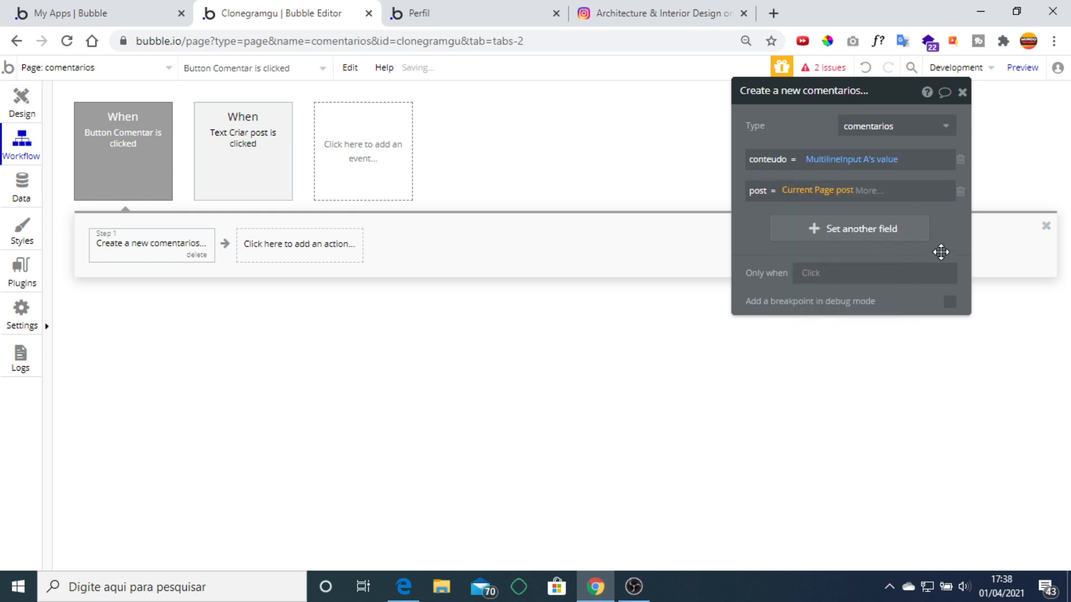
click(962, 92)
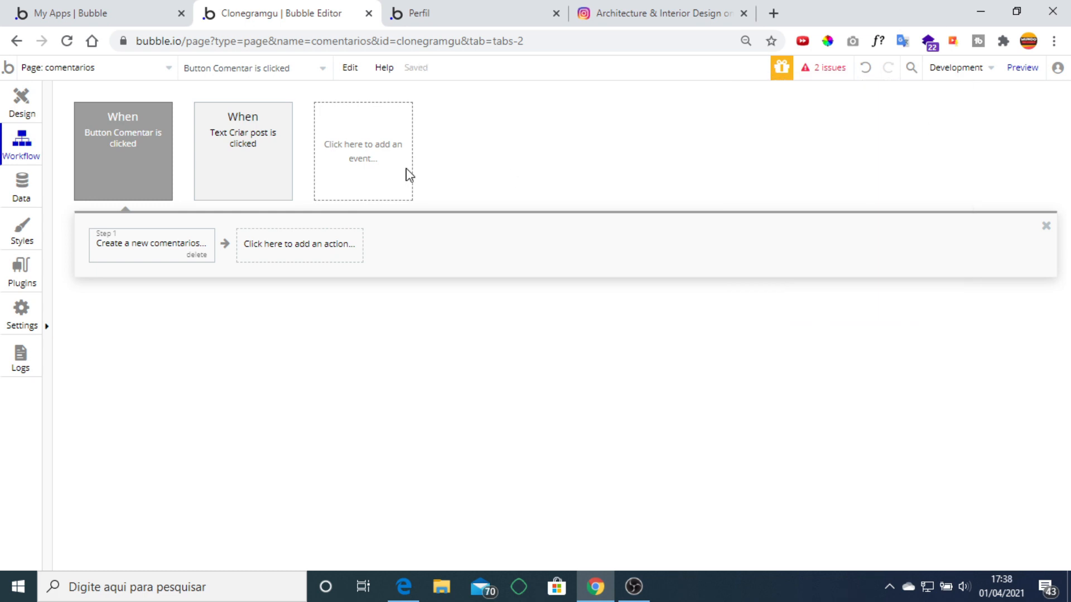
Go back to design view, check the Perfil preview, then switch to the inicial page.
click(22, 103)
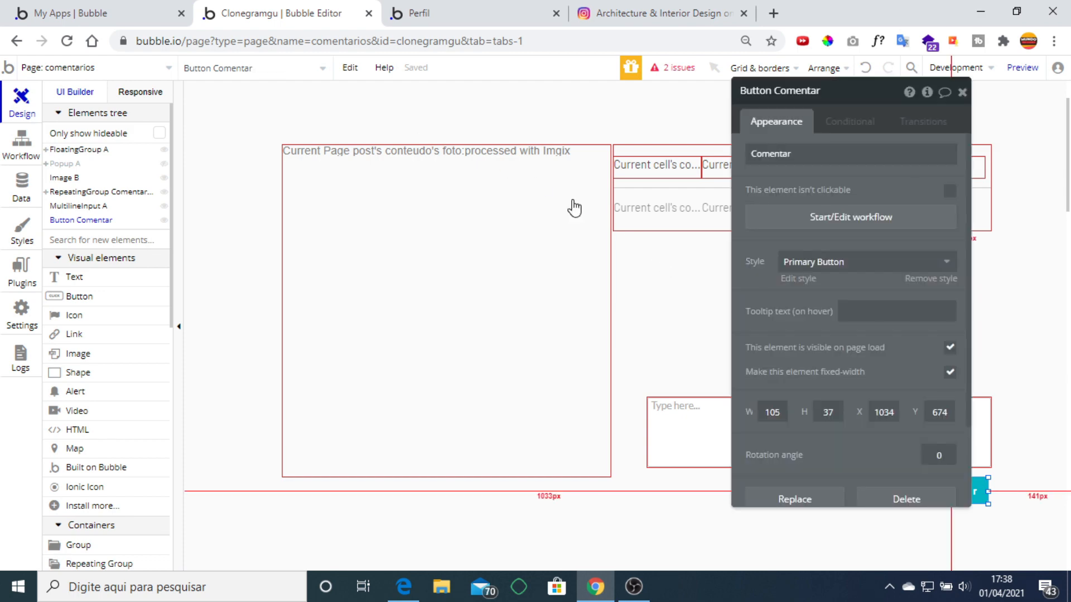
click(427, 211)
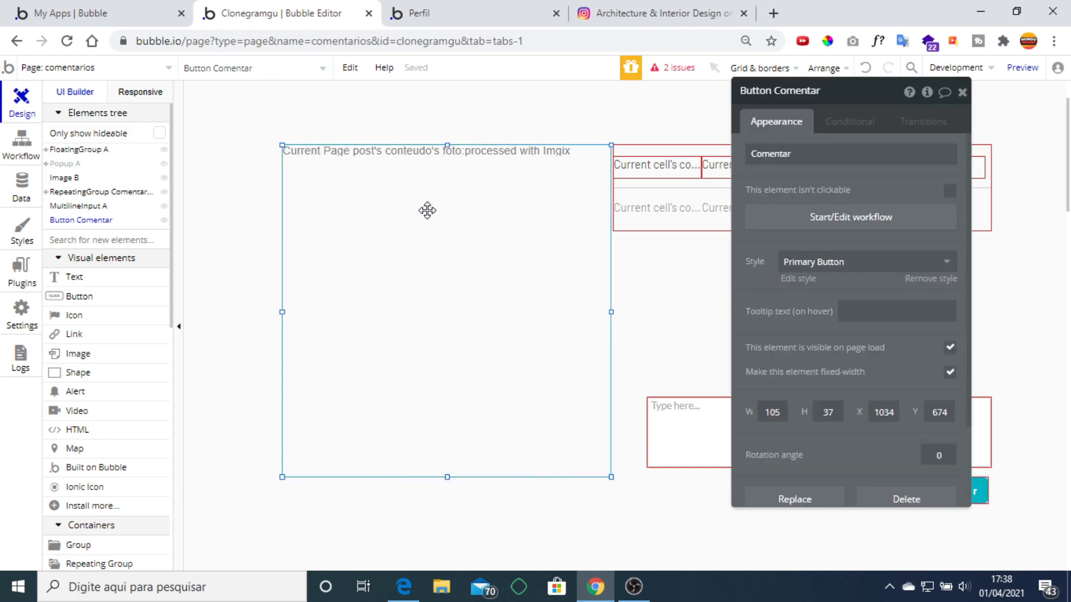
click(462, 17)
click(308, 17)
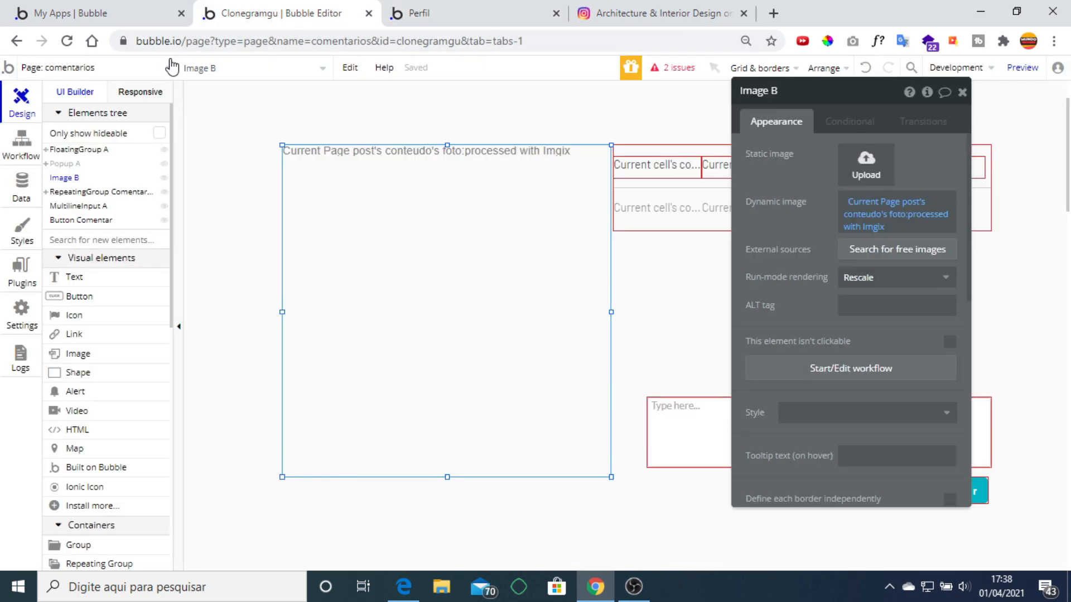
click(168, 68)
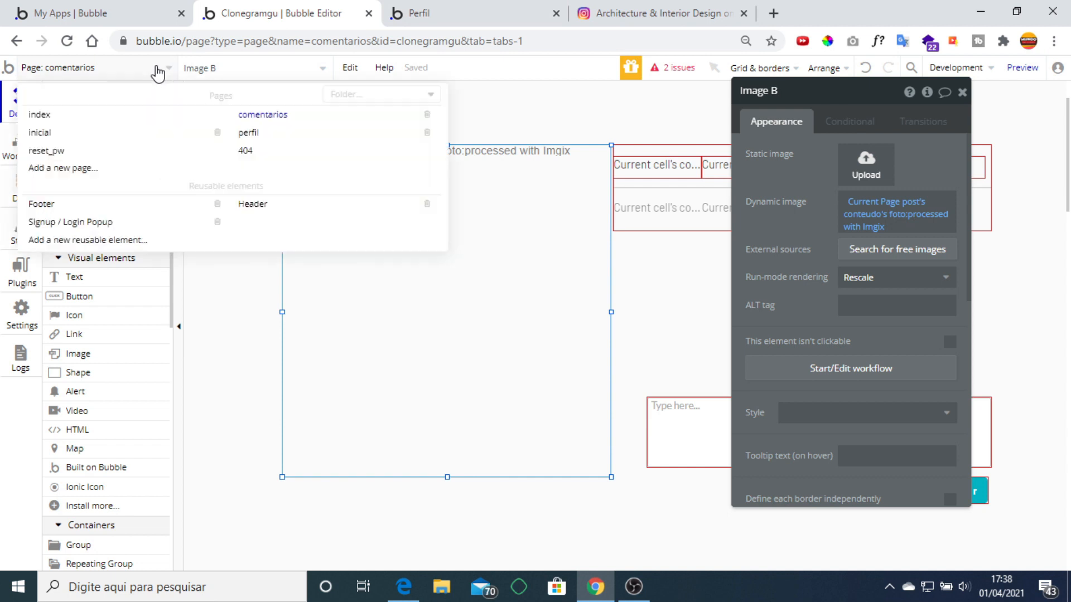
click(40, 133)
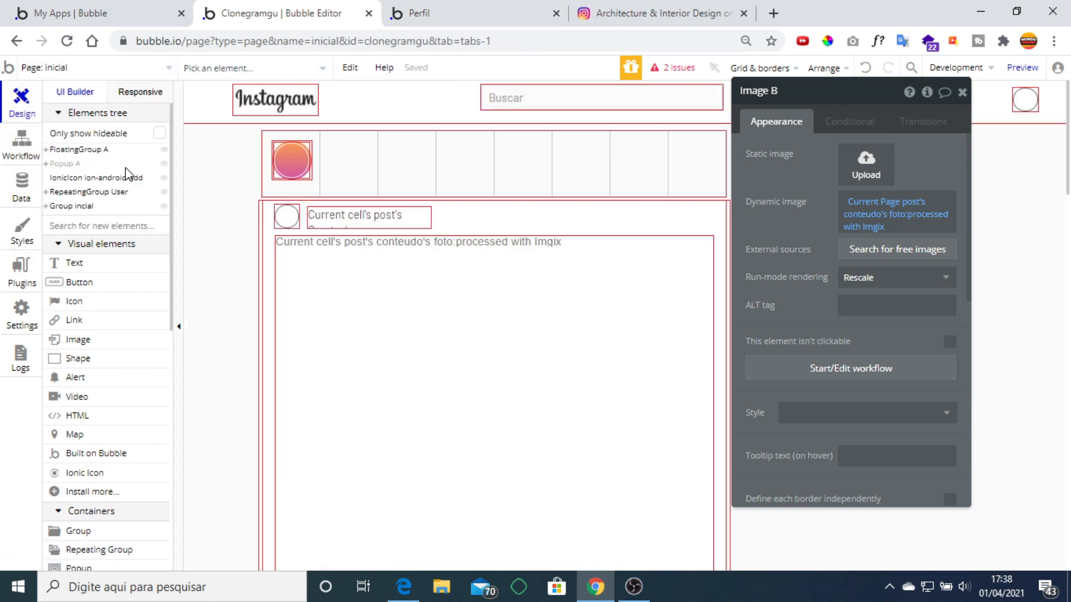
Add a Go to page action to the comment icon's click workflow.
scroll(366, 241, down, 6)
click(332, 383)
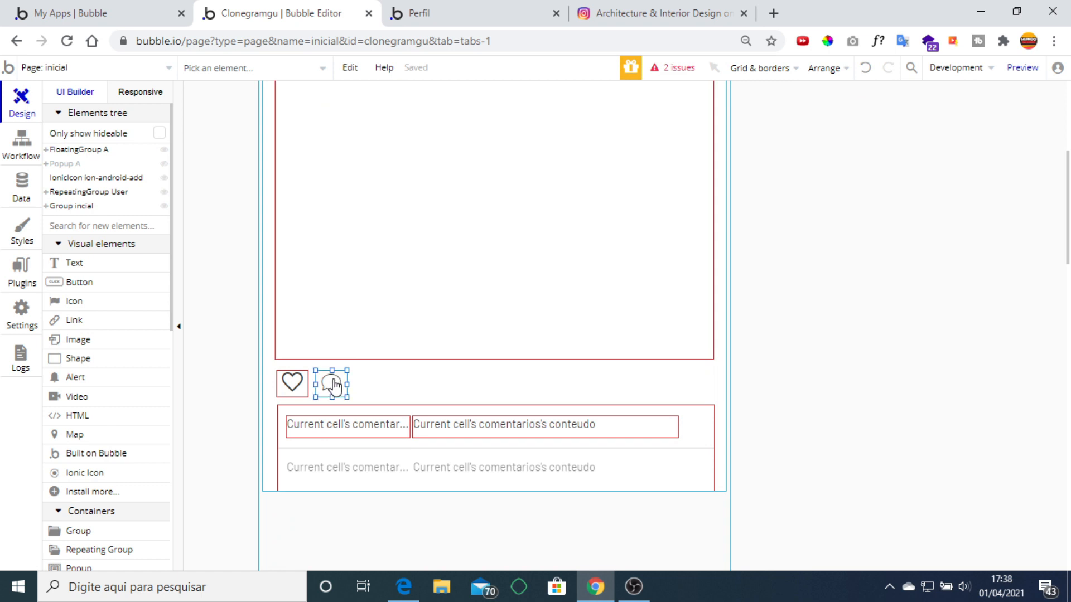
double_click(333, 385)
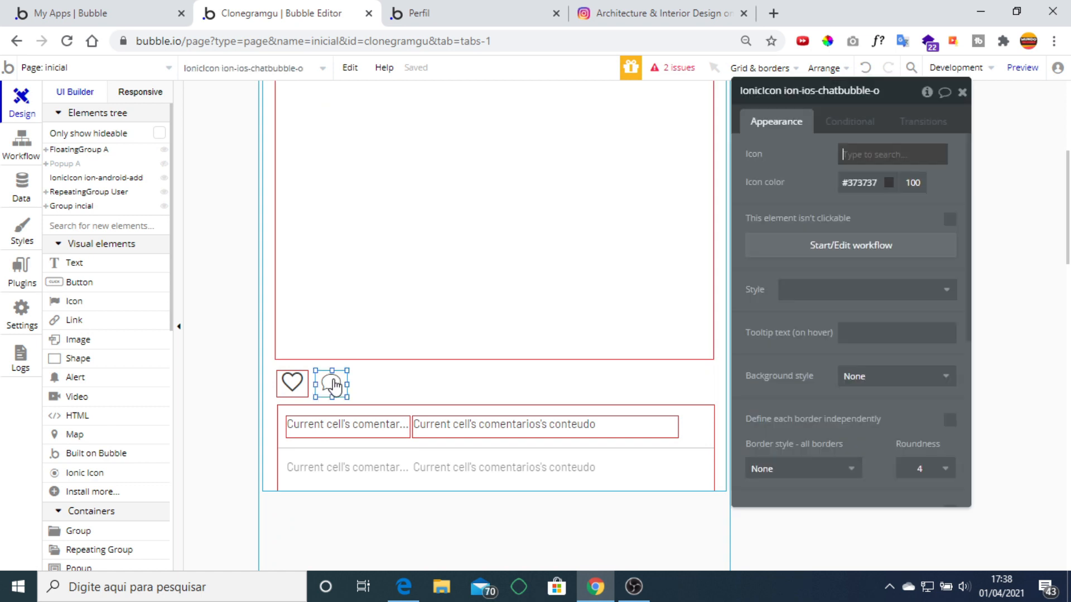
click(792, 245)
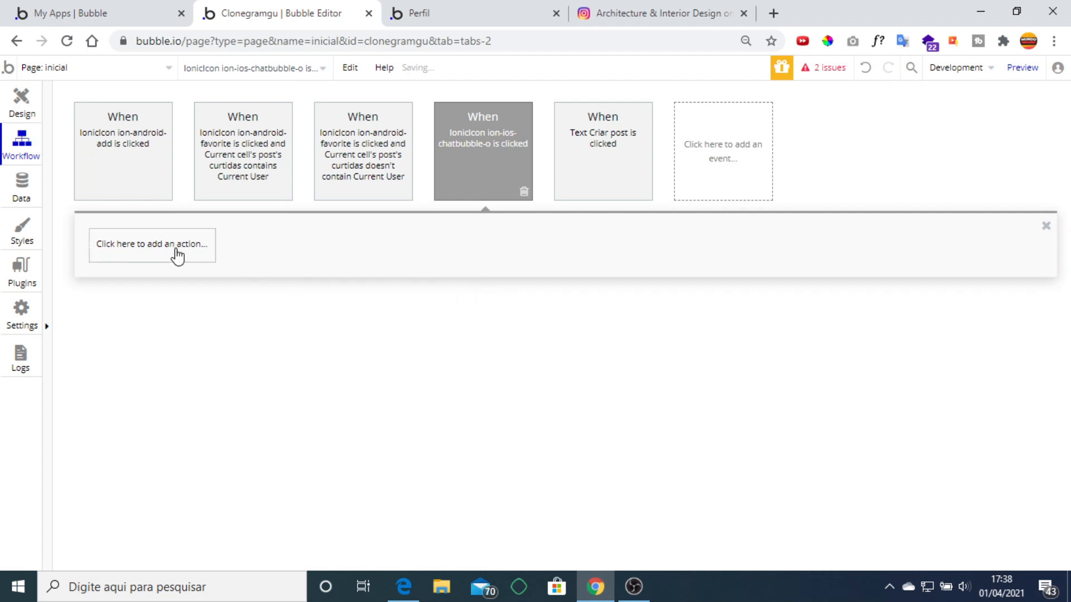
click(178, 256)
mouse_move(161, 437)
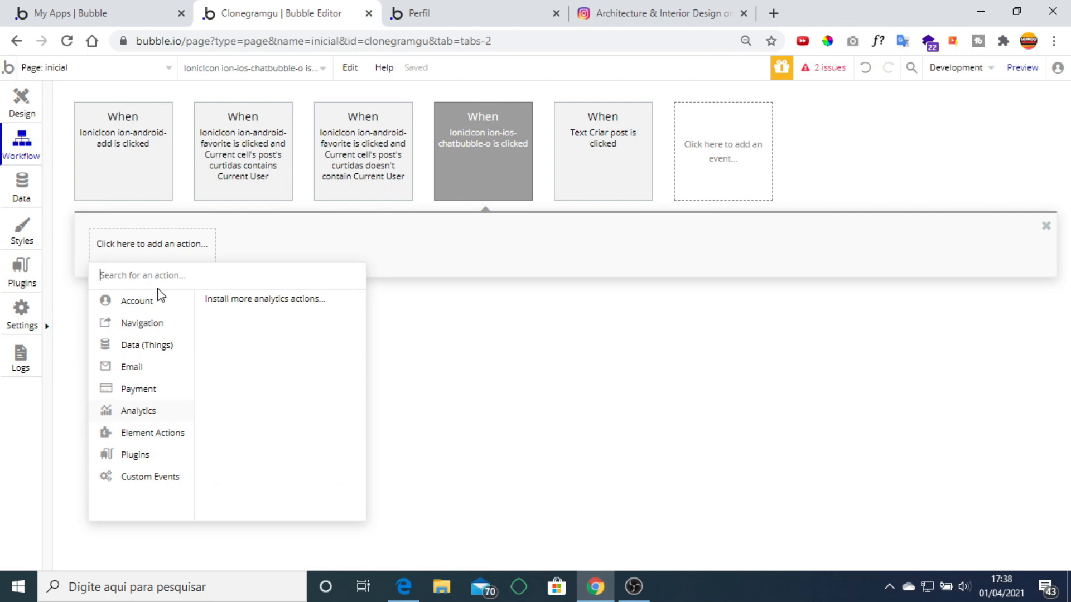
mouse_move(156, 308)
mouse_move(159, 329)
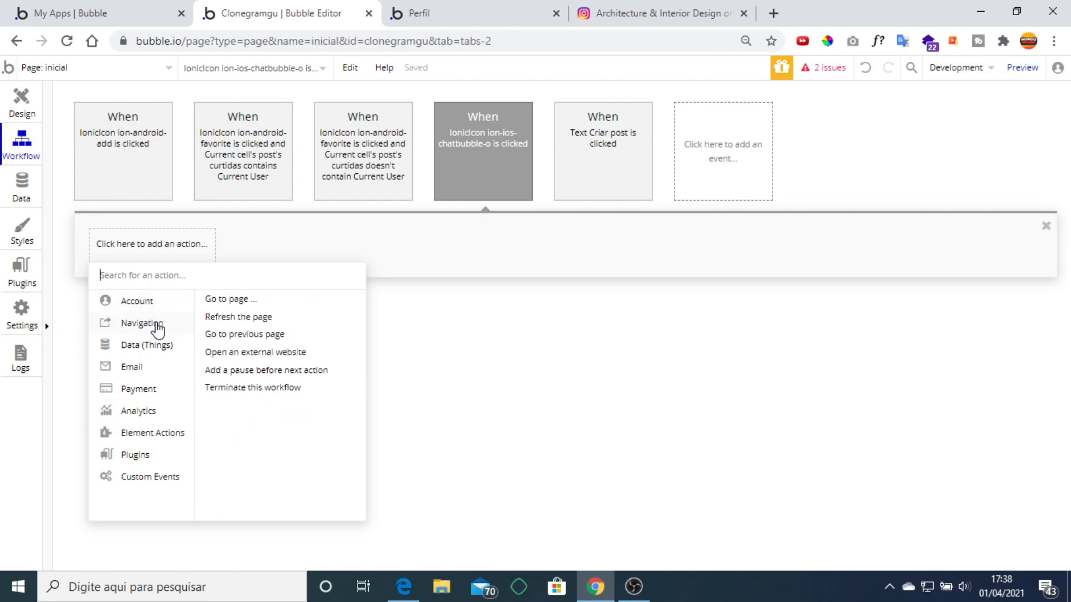
click(226, 302)
Set the destination to comentarios and send Current cell's post as data.
click(854, 126)
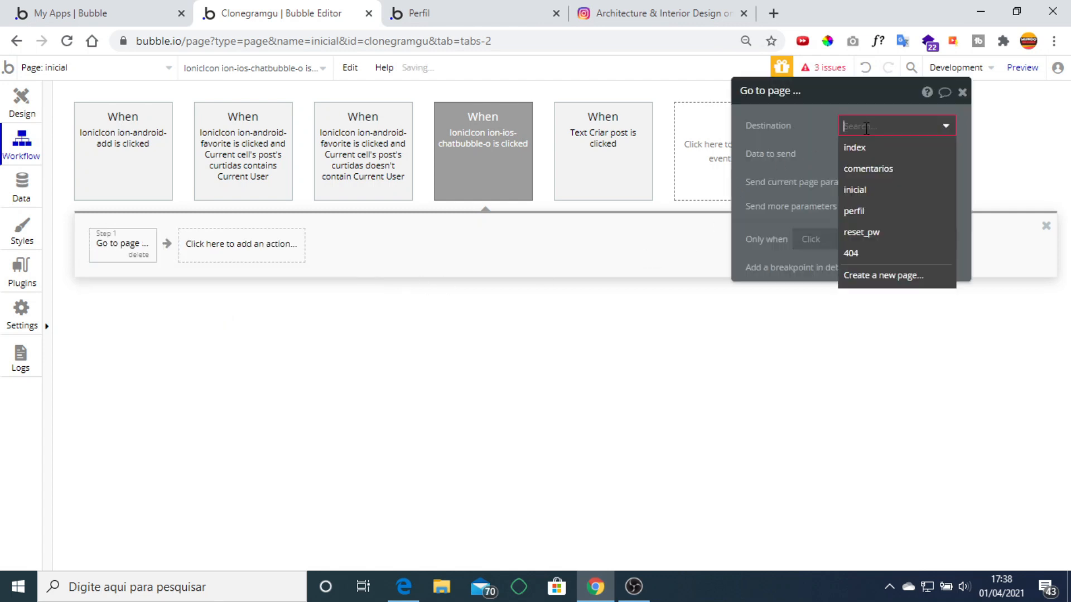
click(884, 168)
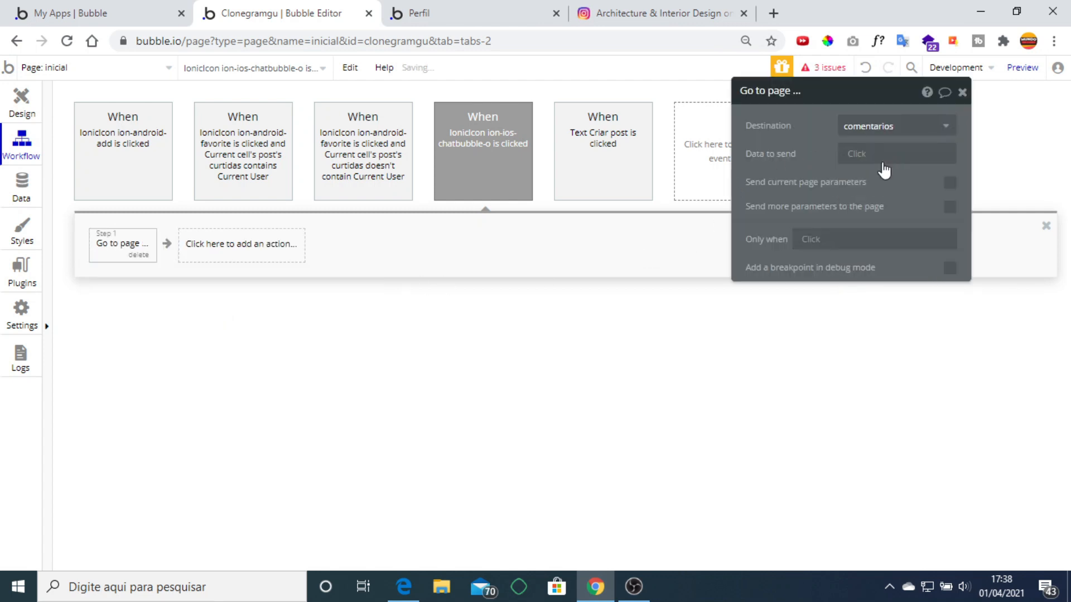
click(856, 157)
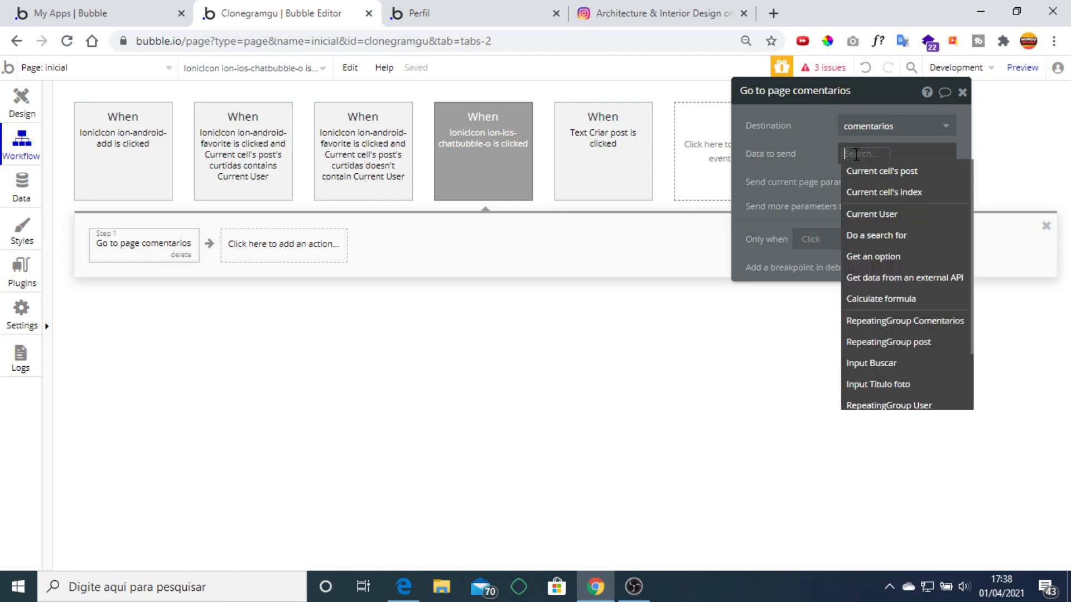
click(902, 173)
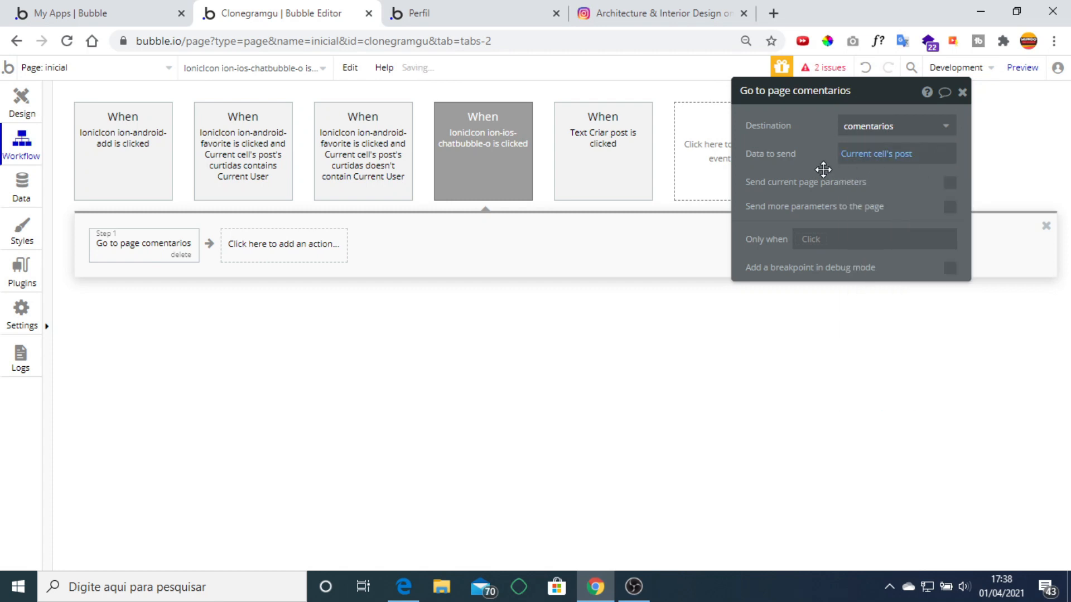
click(33, 114)
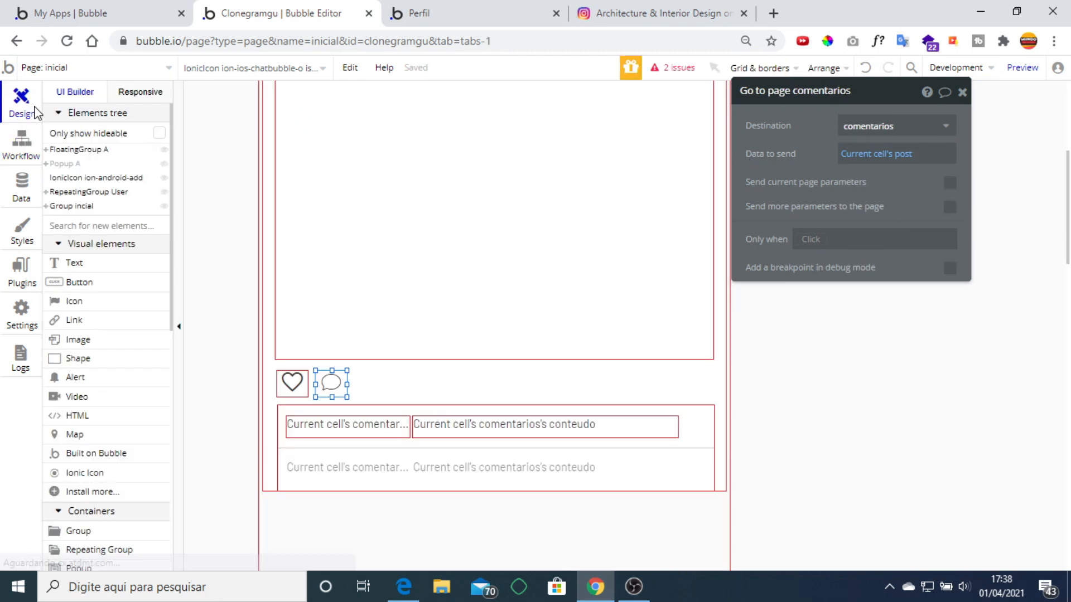
Reload the live app, scroll to a post, and open its comments page from the comment icon.
click(415, 13)
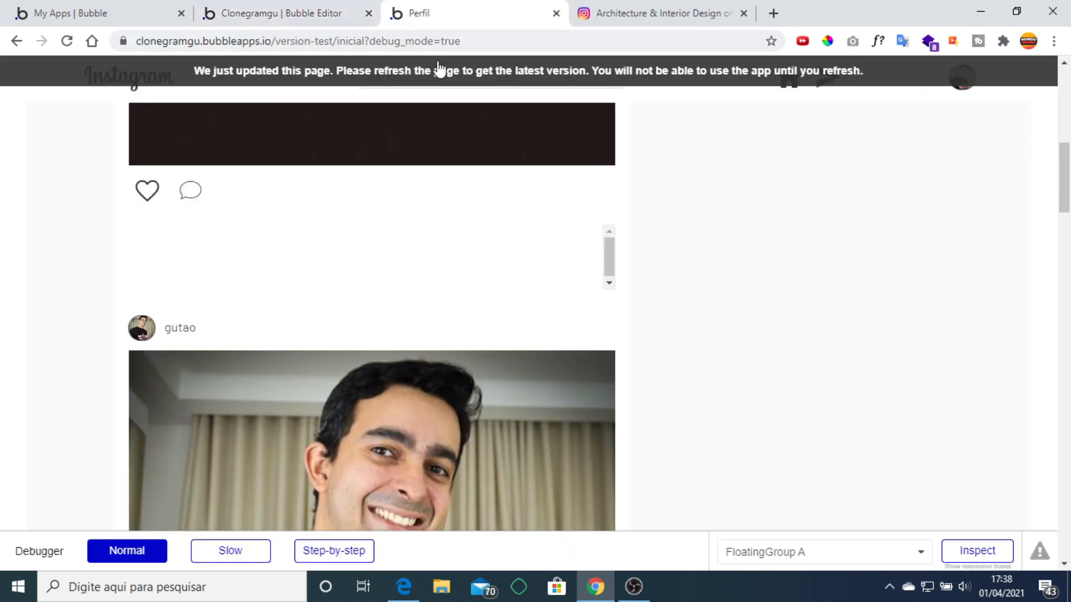
click(439, 71)
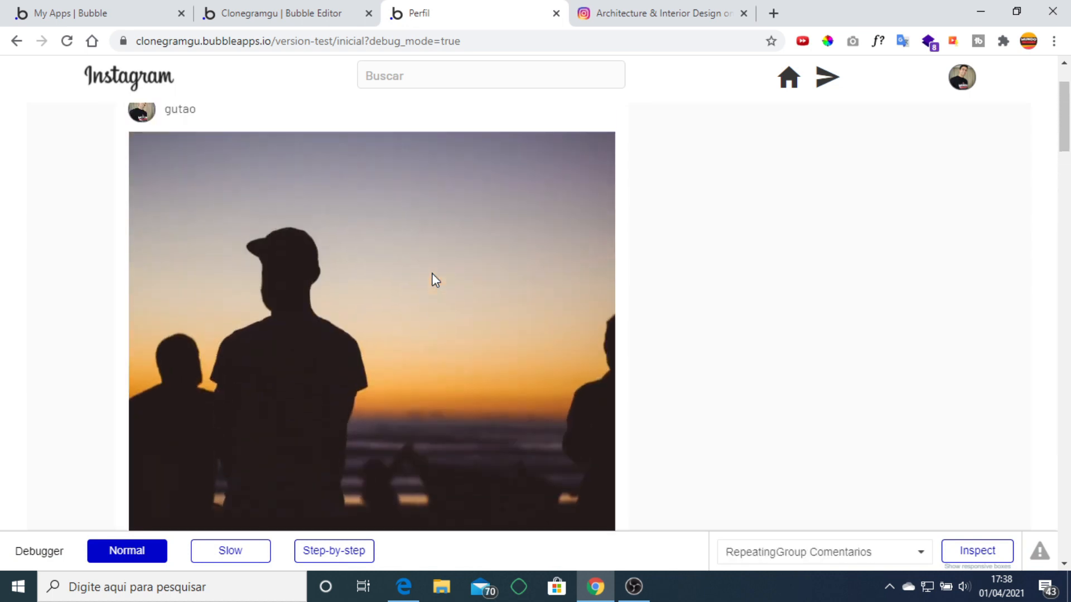
scroll(435, 279, down, 4)
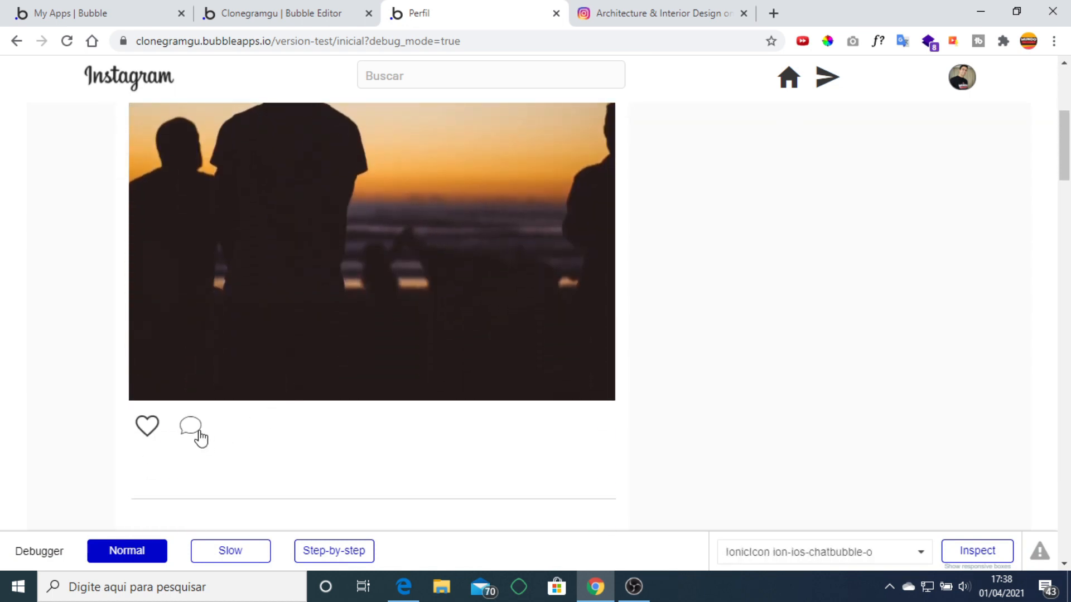
click(197, 432)
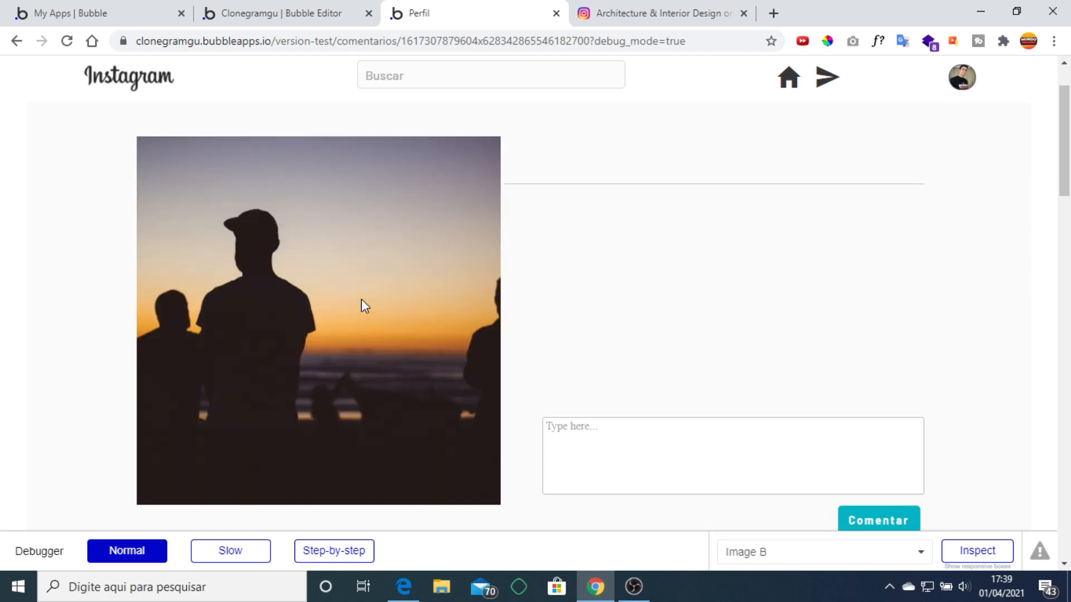
Type 'jk' in the comment box without posting, then return to the editor.
click(625, 436)
text(jkdfksdgfhsdfbjsdfjsdfsdfsdfsf)
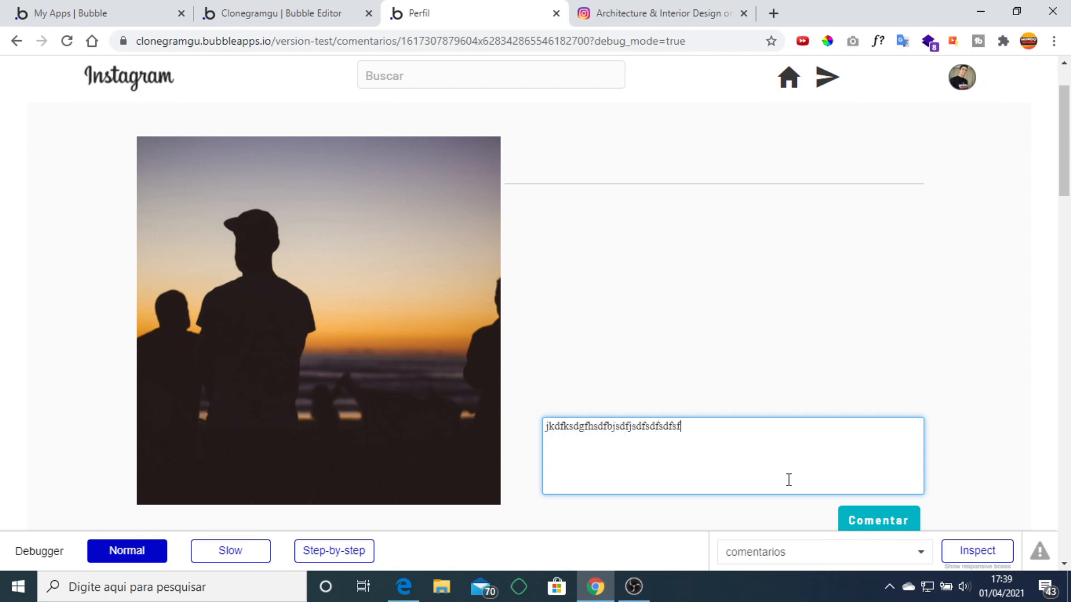
click(877, 520)
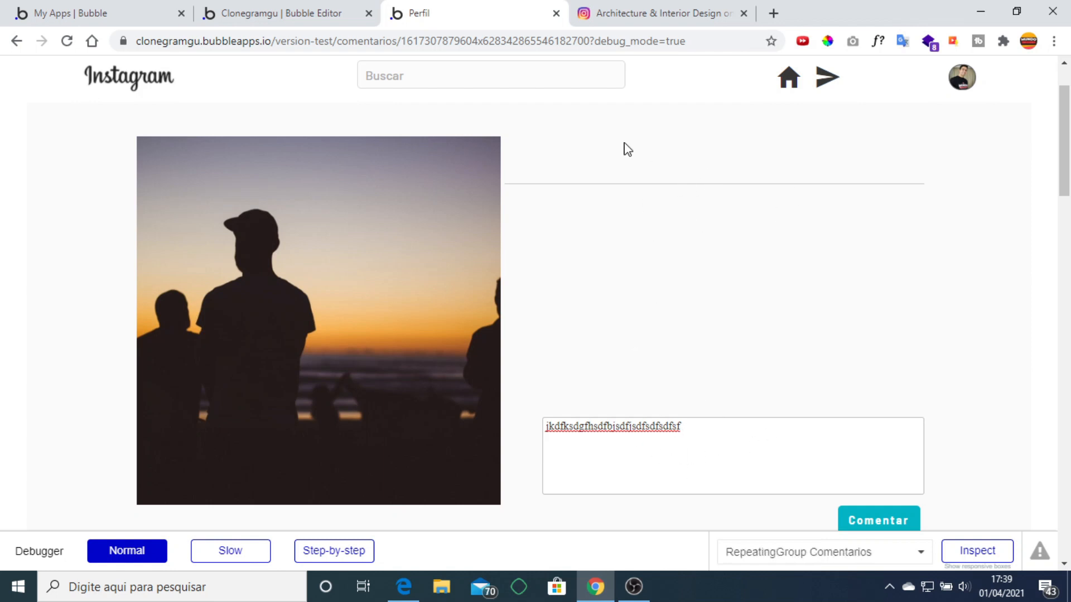
click(321, 11)
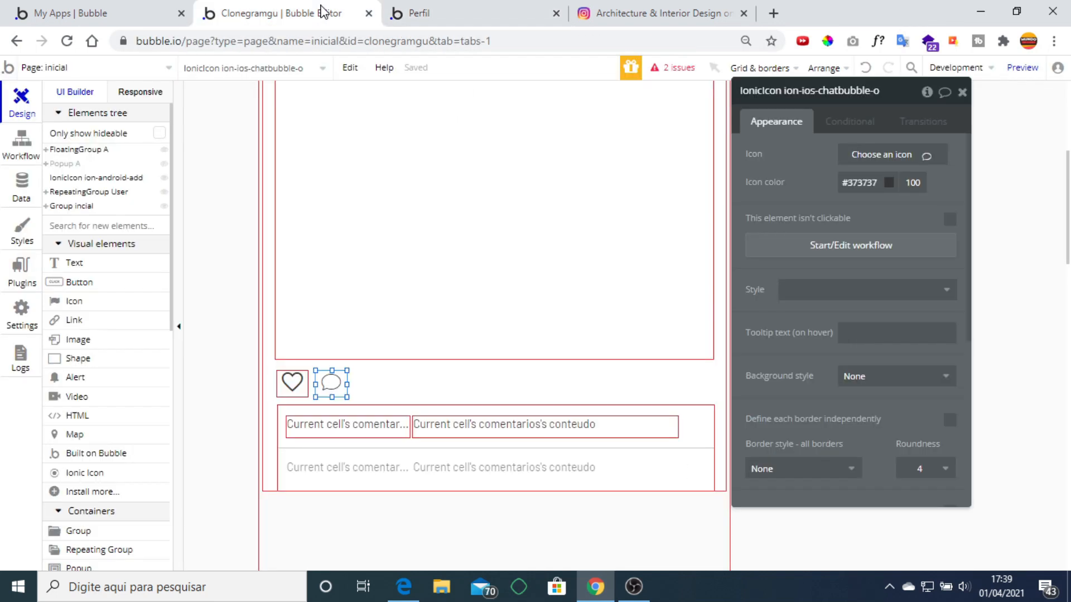
Switch to the comentarios page and open RepeatingGroup Comentarios' properties.
click(962, 93)
click(166, 68)
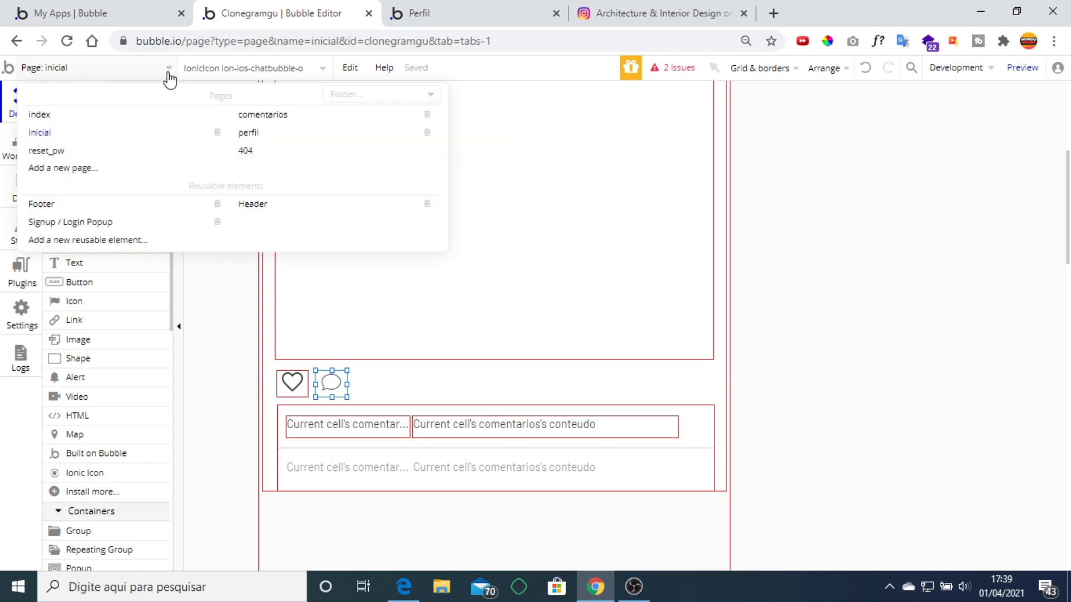
click(270, 118)
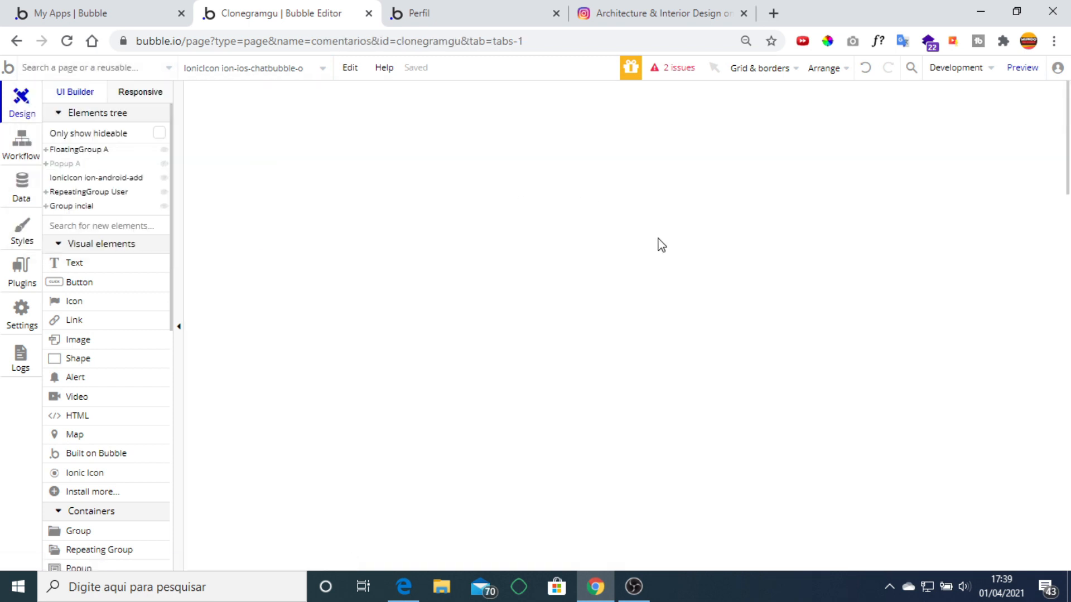
click(834, 290)
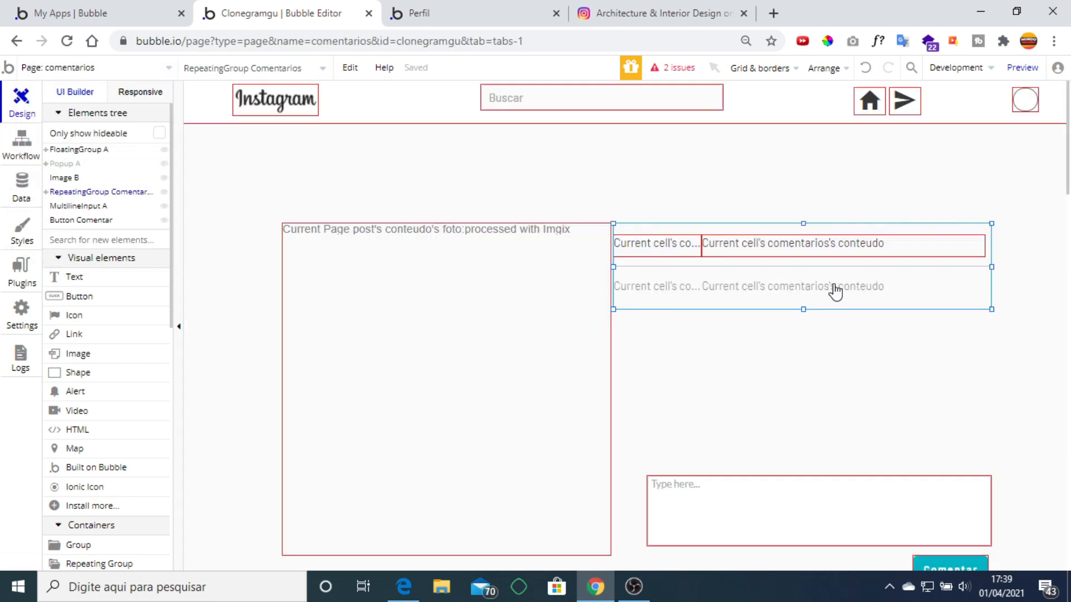
double_click(835, 290)
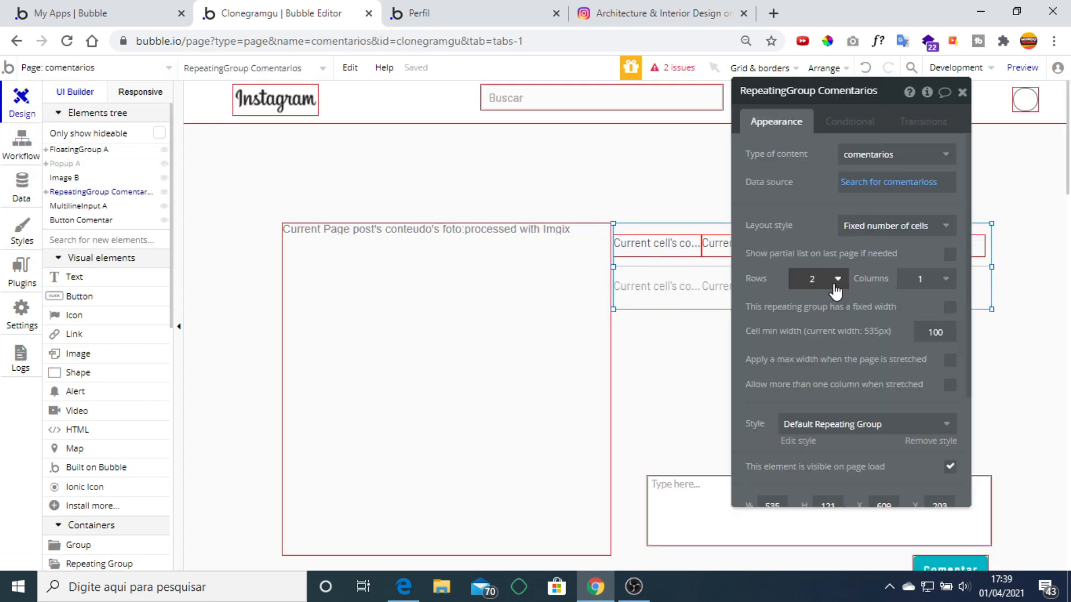
Try Current Page post's conteudo as the comment list's data source.
click(851, 181)
right_click(852, 184)
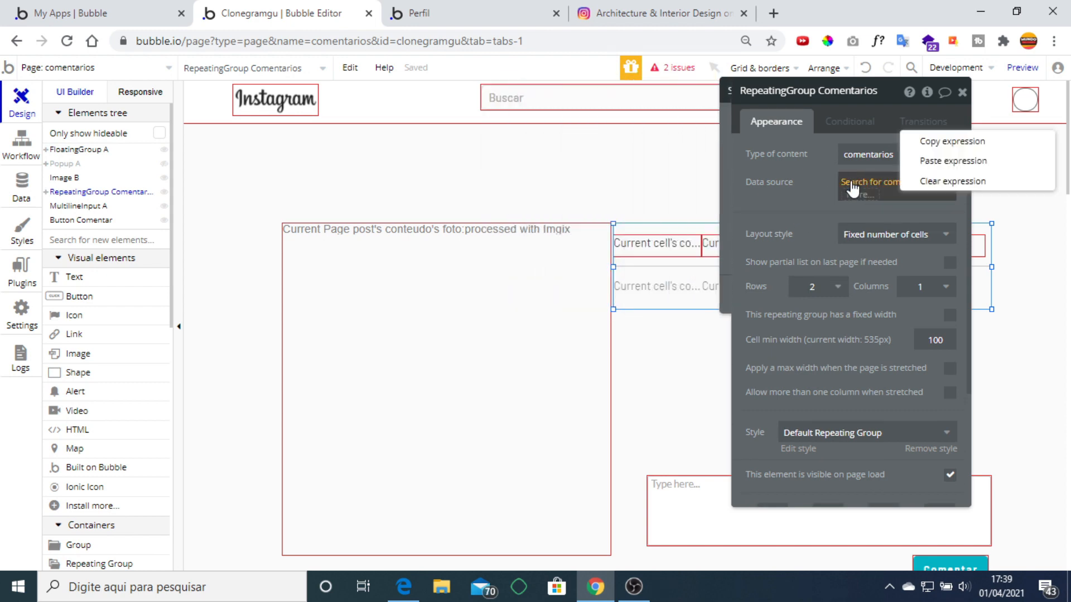
click(948, 180)
click(853, 183)
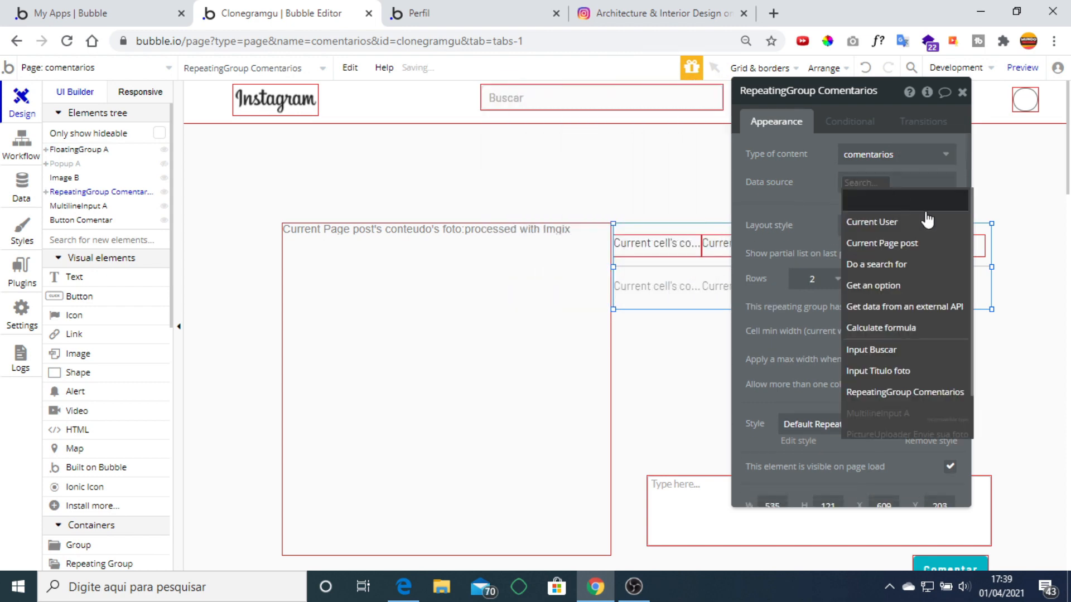
click(930, 244)
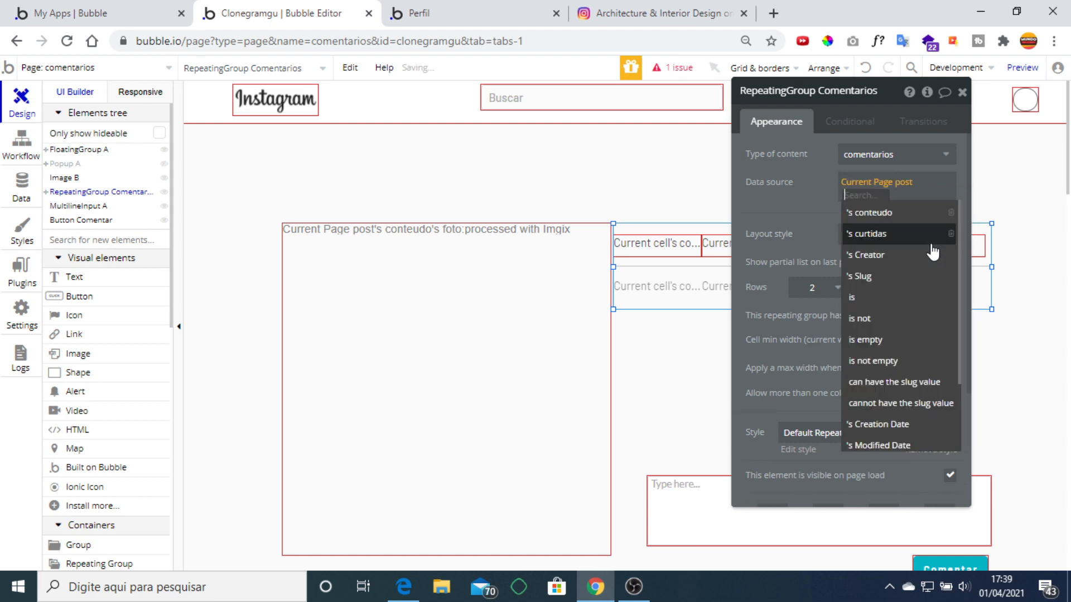
click(887, 212)
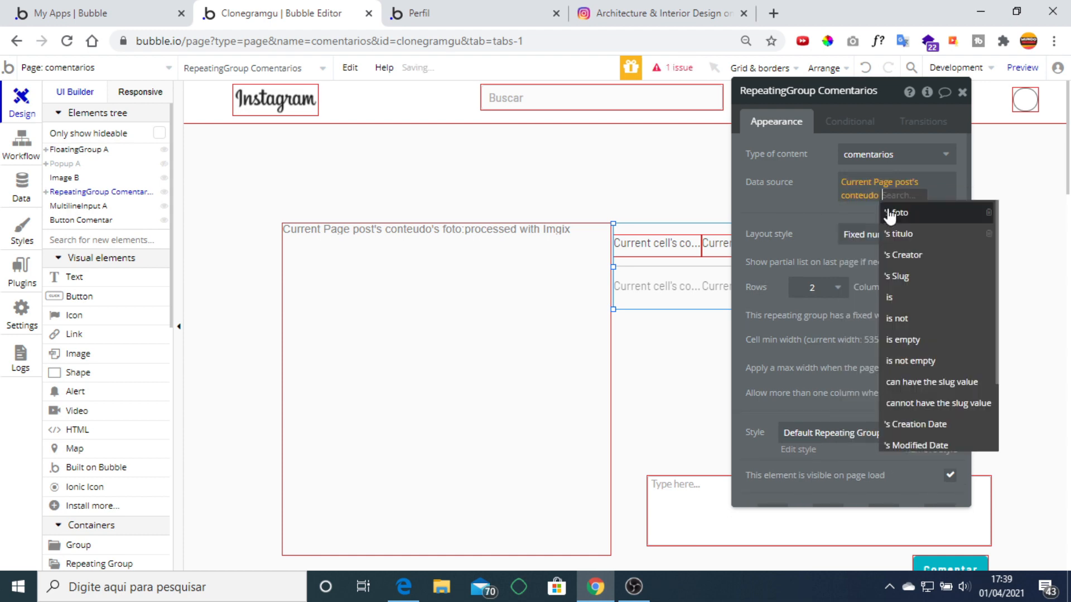
Replace the data source with a Do a search for comentarios.
right_click(870, 196)
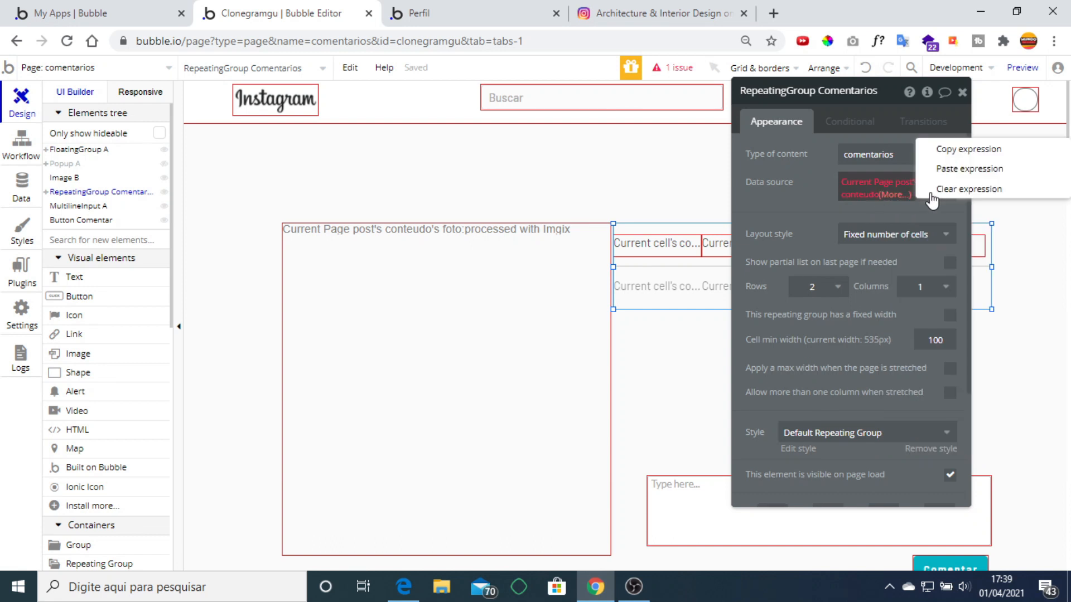
click(915, 189)
click(859, 184)
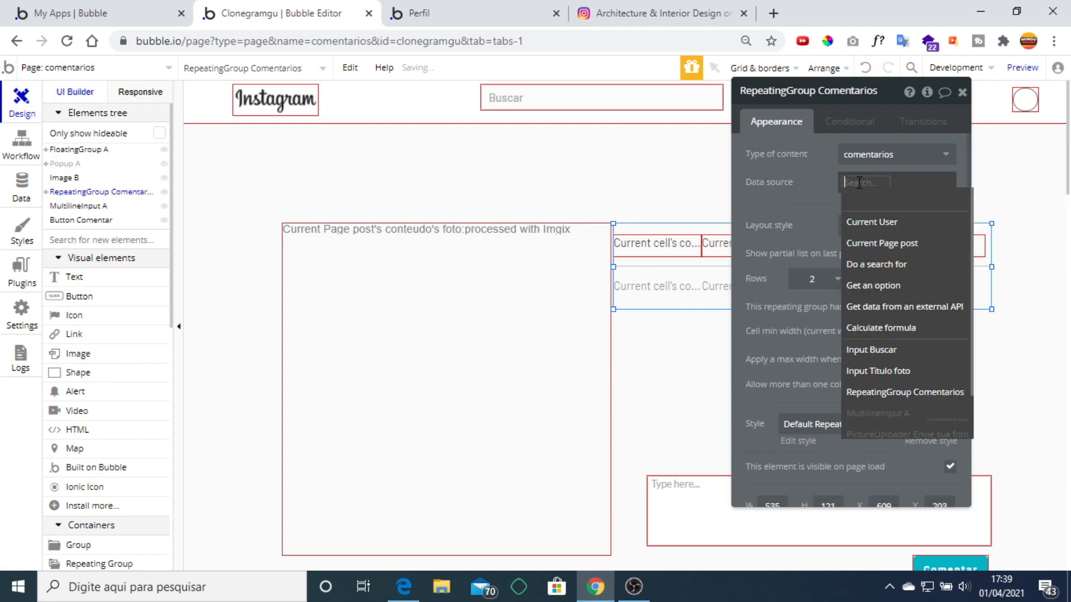
click(892, 243)
right_click(893, 192)
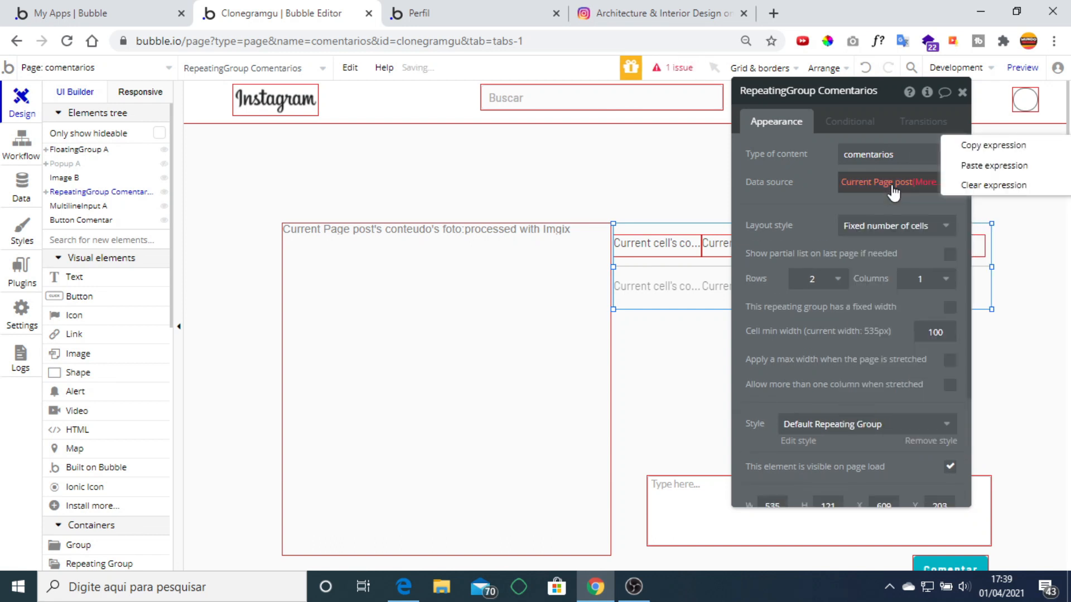
click(967, 183)
click(867, 192)
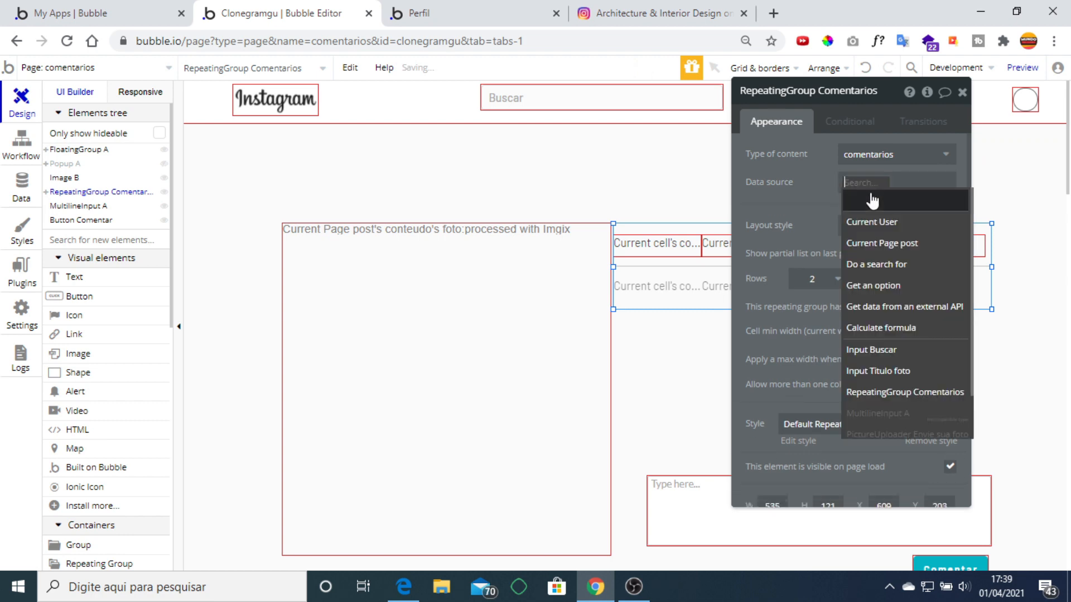
click(902, 267)
click(662, 132)
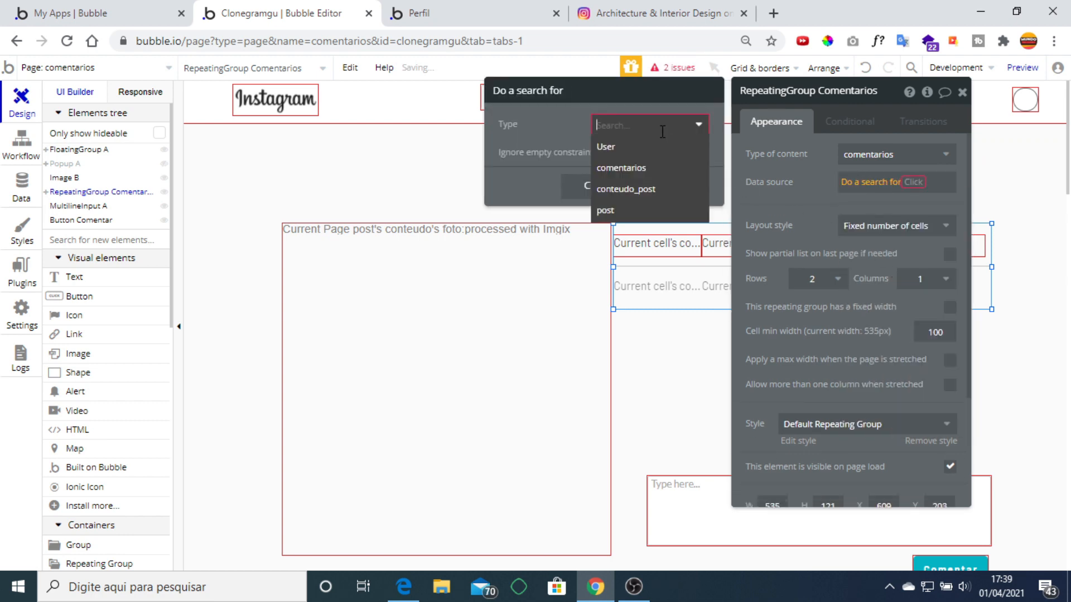
click(619, 165)
click(780, 200)
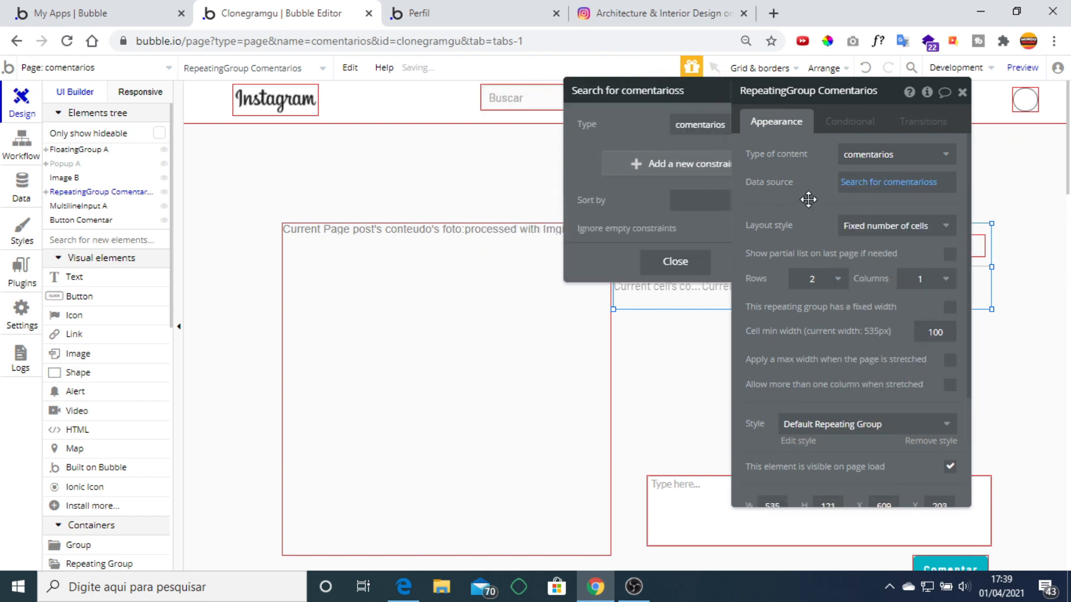
click(831, 186)
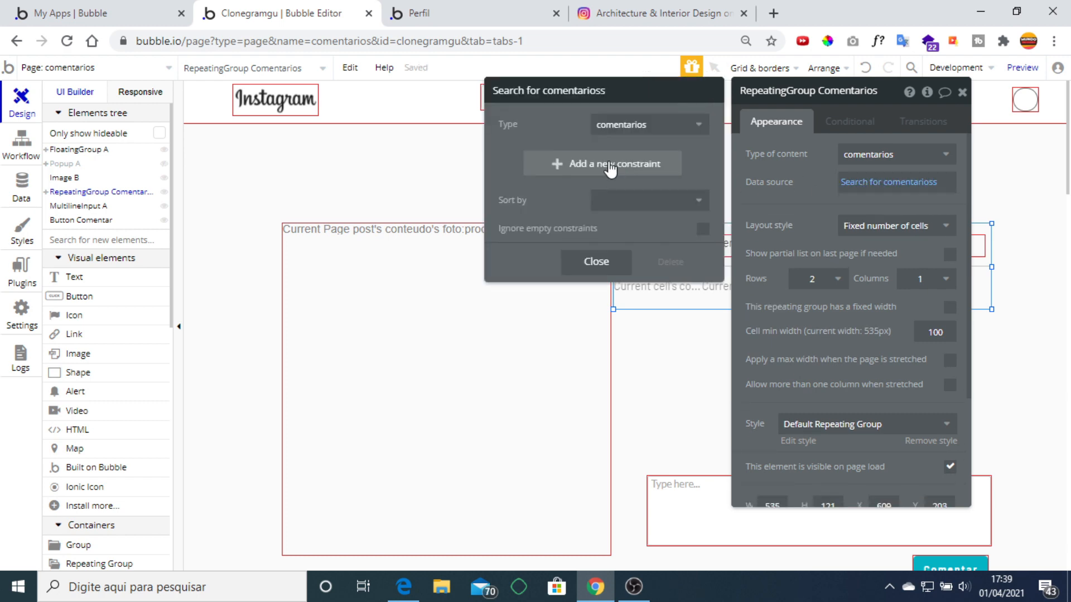
Add the search constraint post = Current Page post, then return to the live app.
click(631, 174)
click(509, 160)
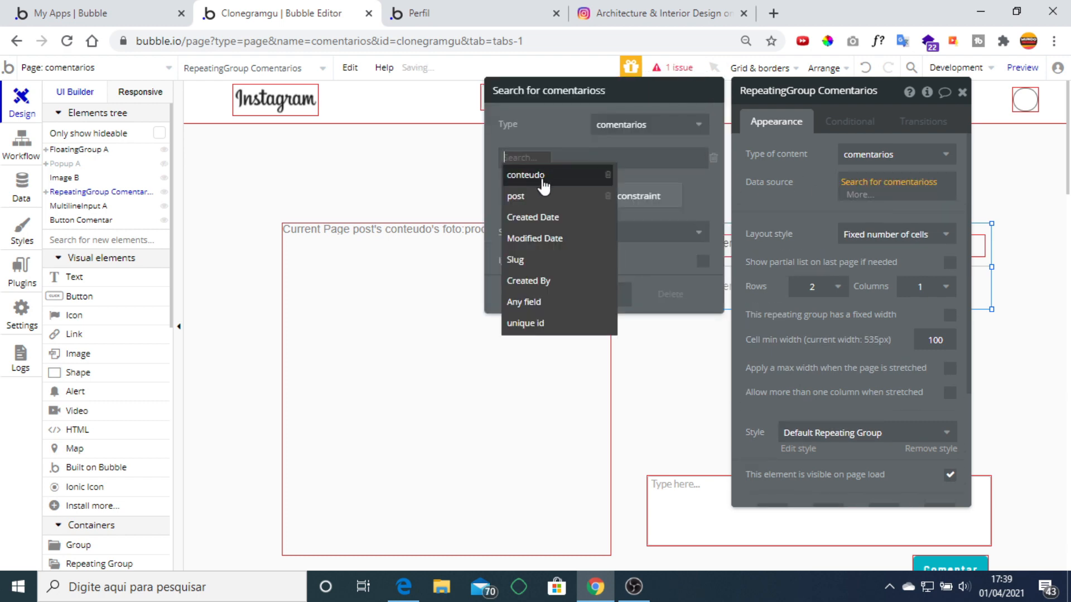
click(545, 195)
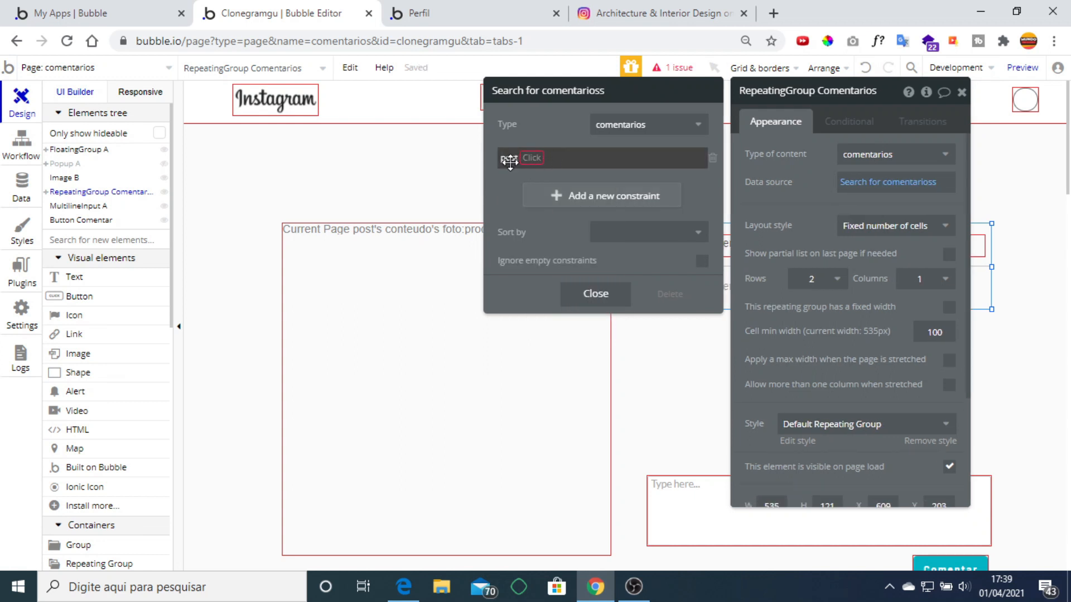
click(537, 162)
click(550, 172)
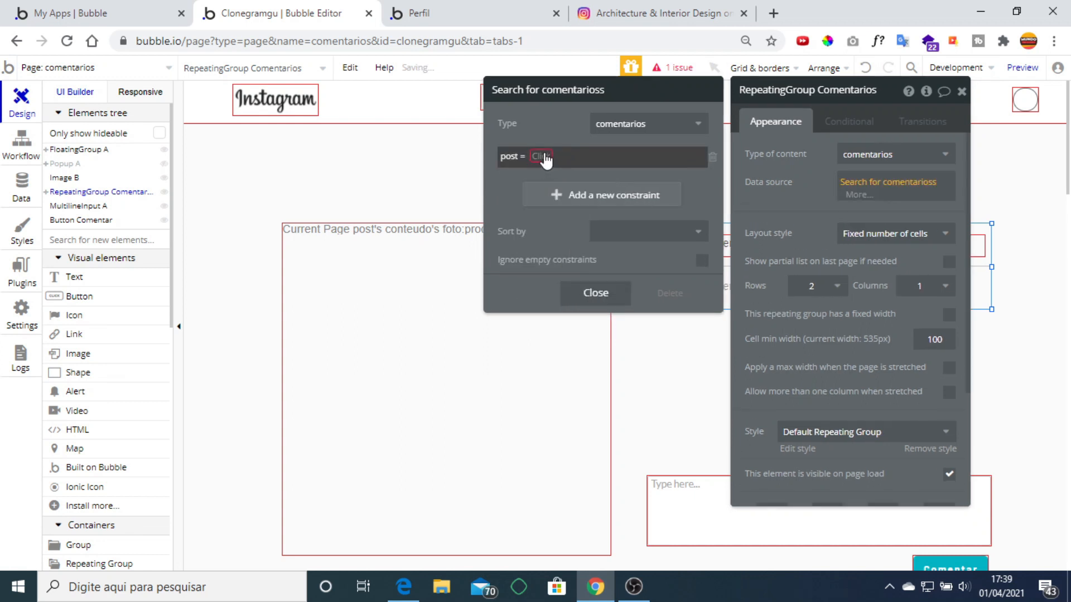
click(542, 157)
click(574, 196)
click(776, 215)
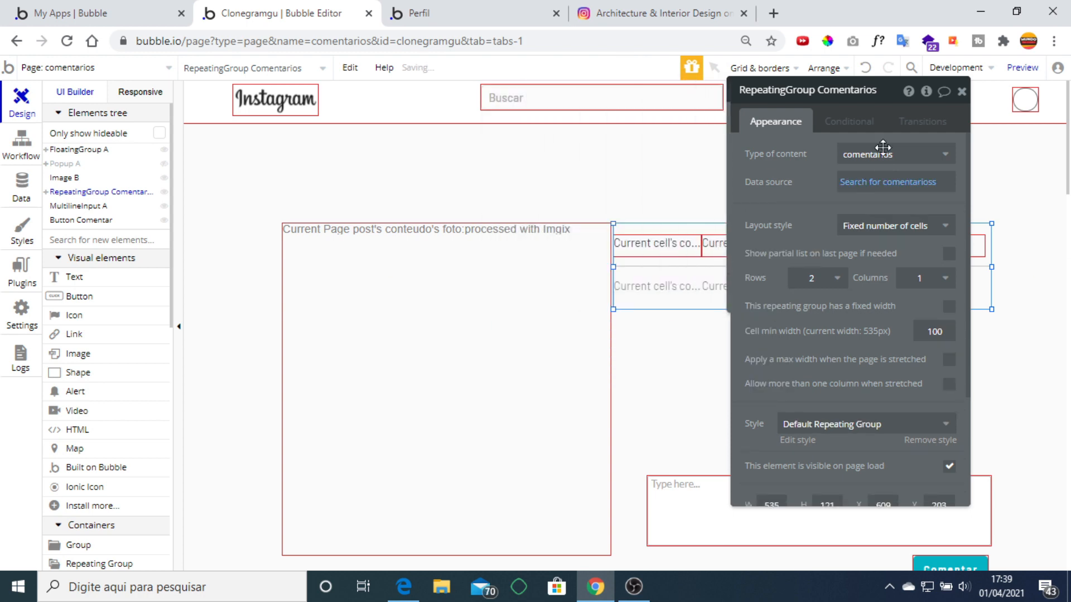
click(962, 91)
click(424, 13)
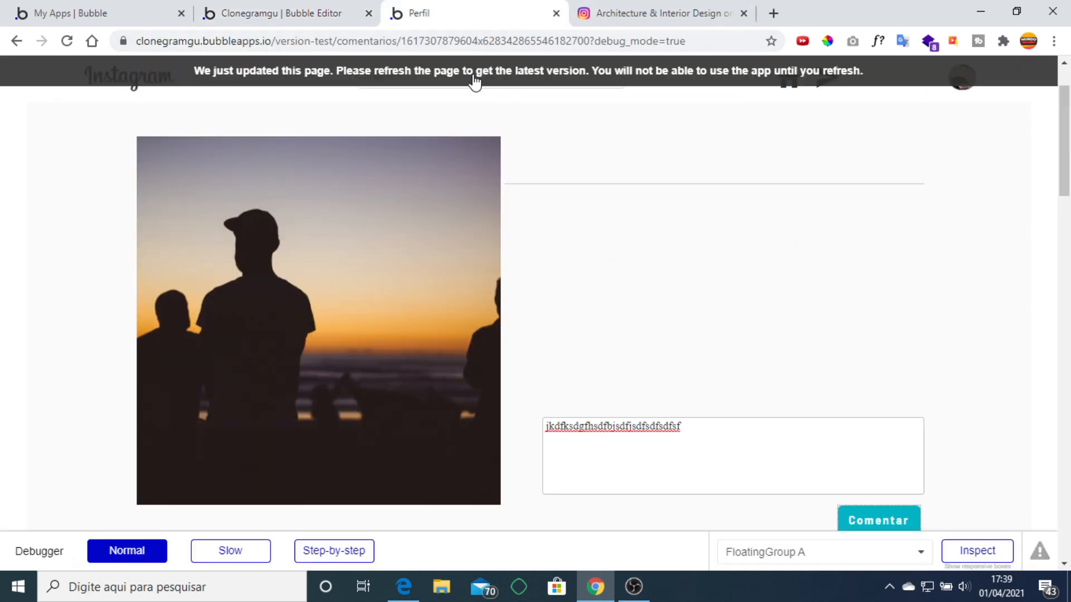
Reload the app, post the comment 'jshfhsdjfh dshf' under the first one, then return to the editor.
click(474, 78)
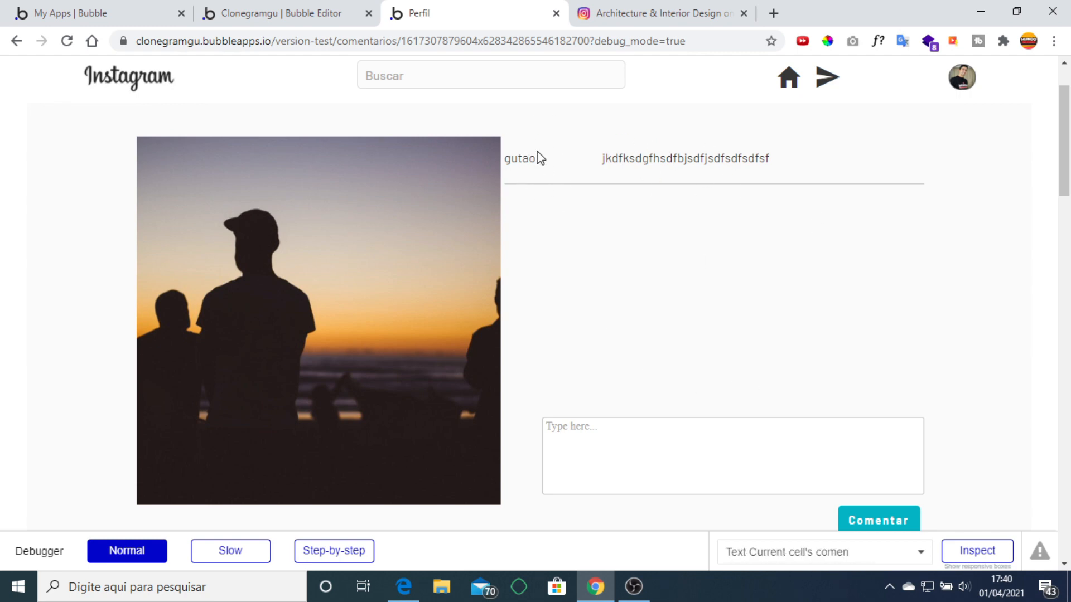
click(687, 440)
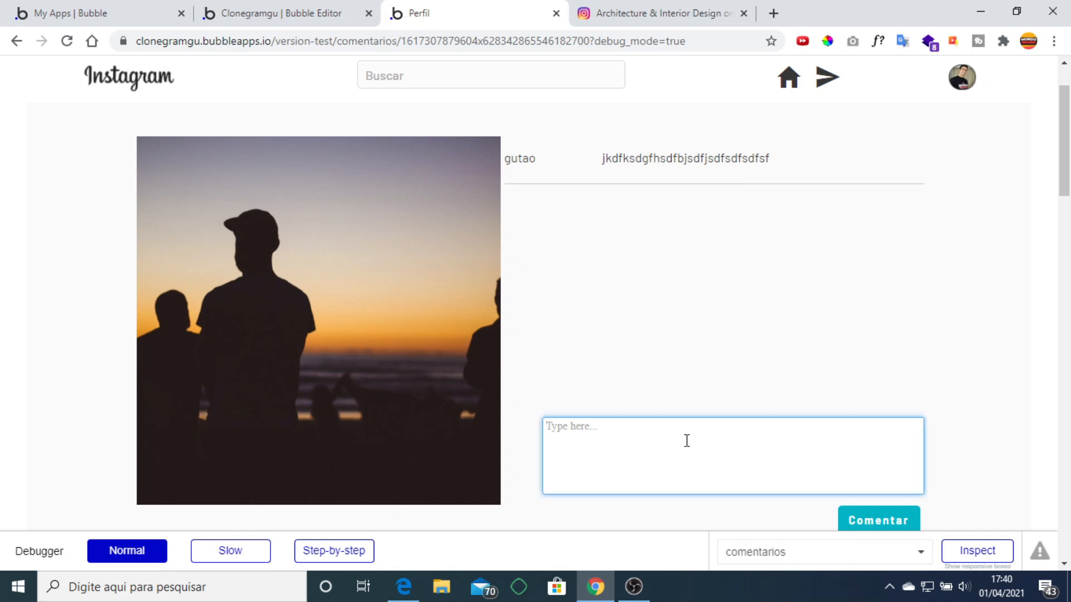
text(jshfhsdjfh dshfhsdjfhsdjfsdfsf)
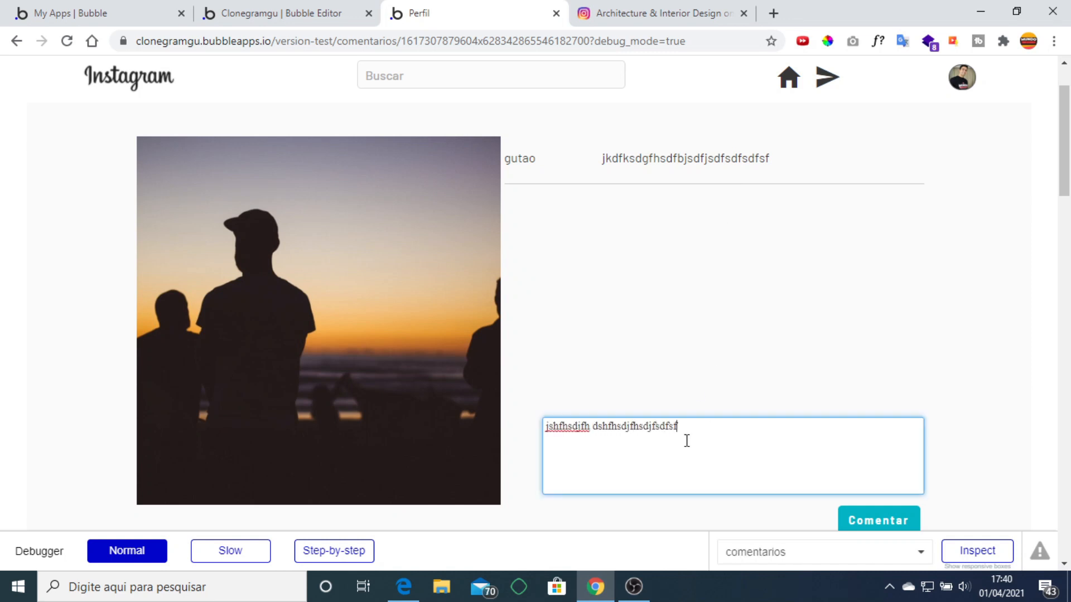
click(879, 523)
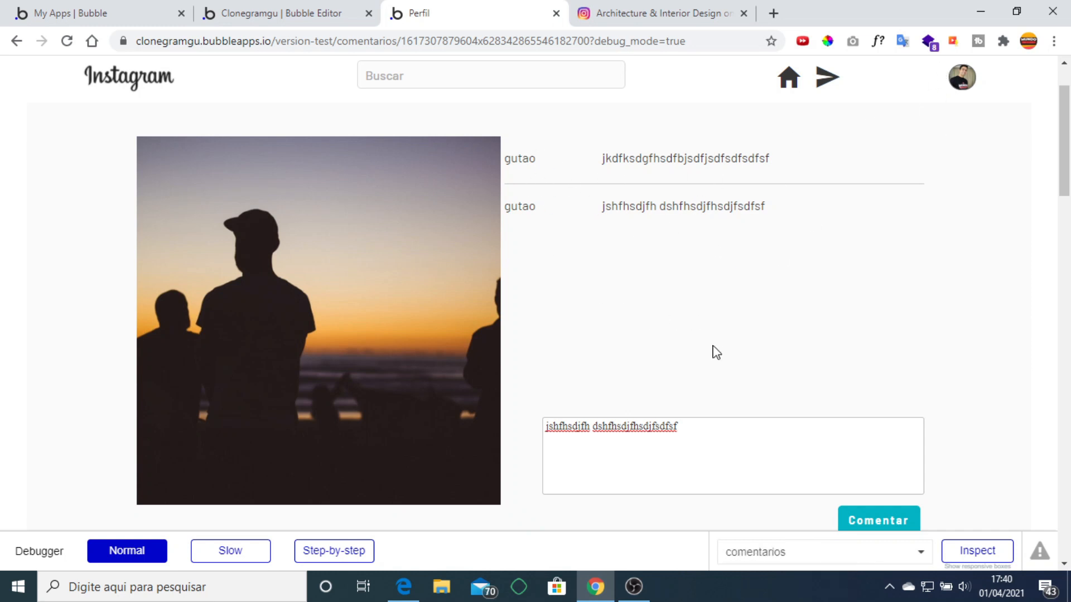
scroll(719, 354, down, 2)
scroll(719, 355, up, 3)
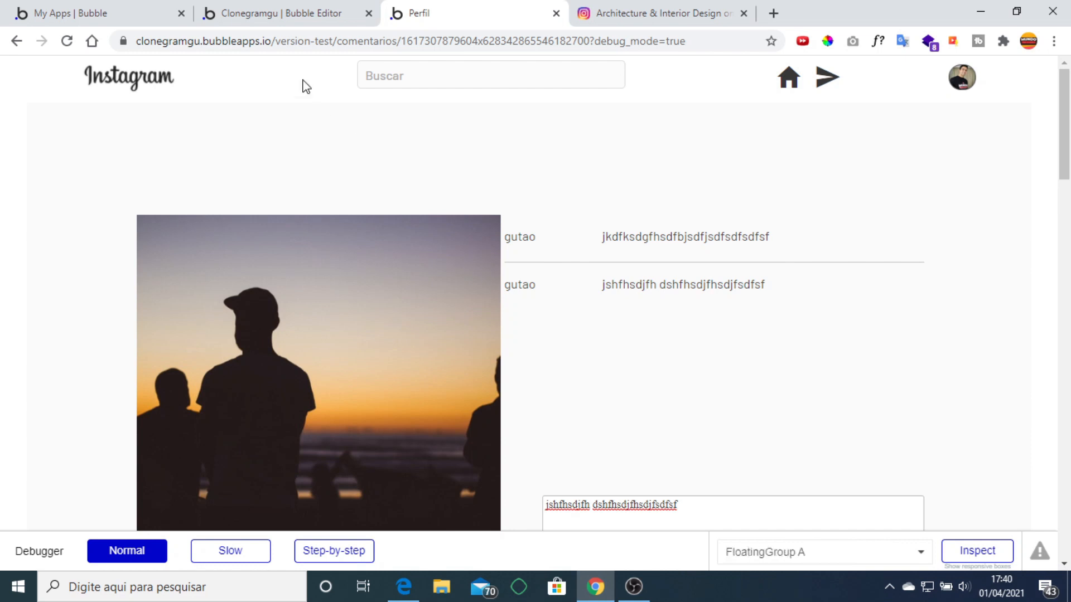
click(280, 13)
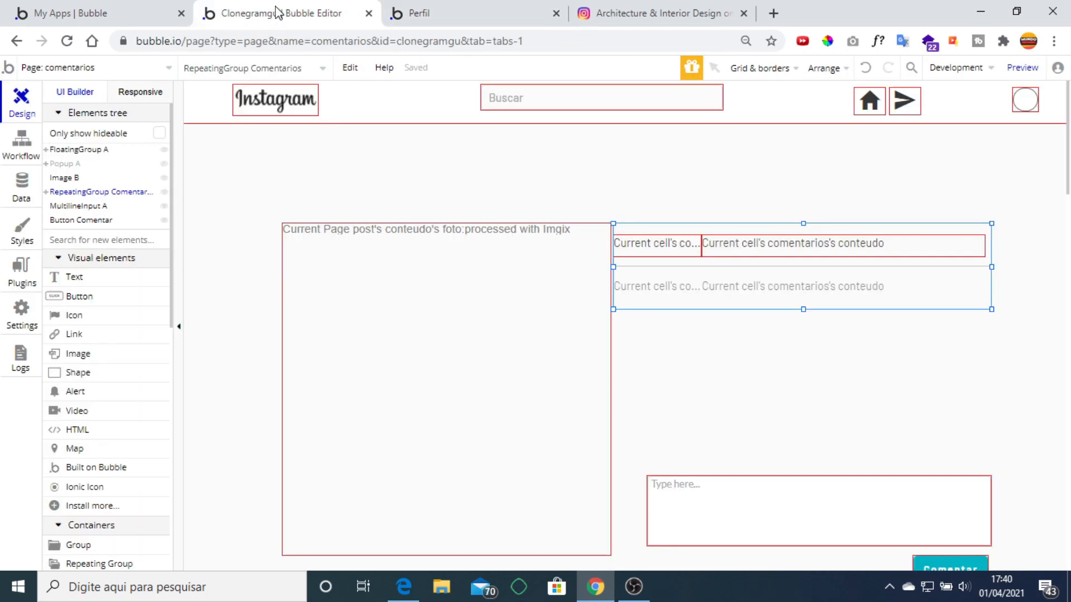
Draw a text element above the comments, then delete it.
click(106, 279)
drag(863, 182, 989, 213)
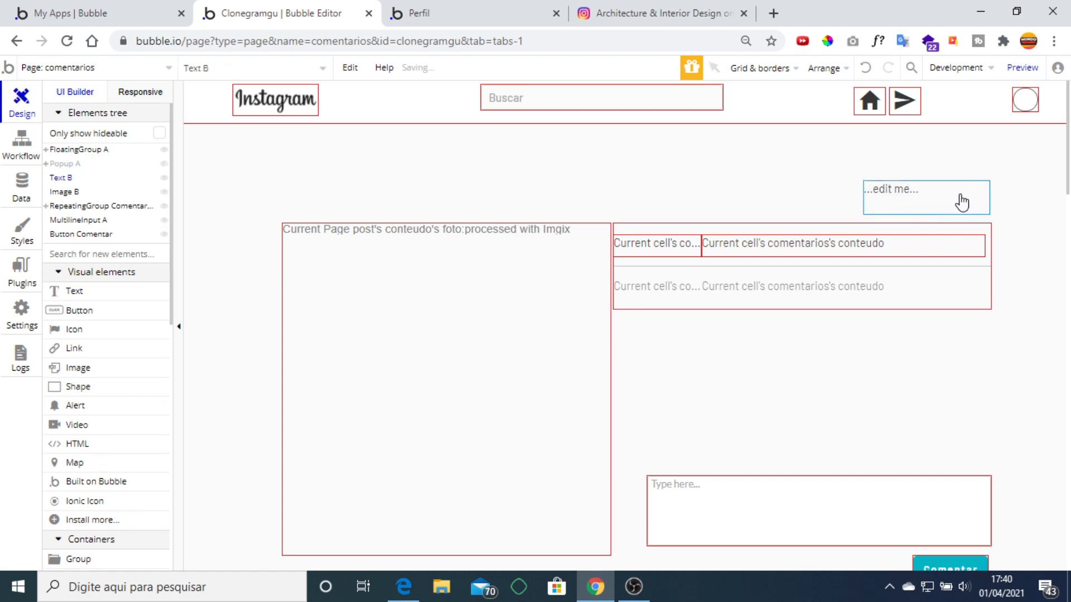
key(Delete)
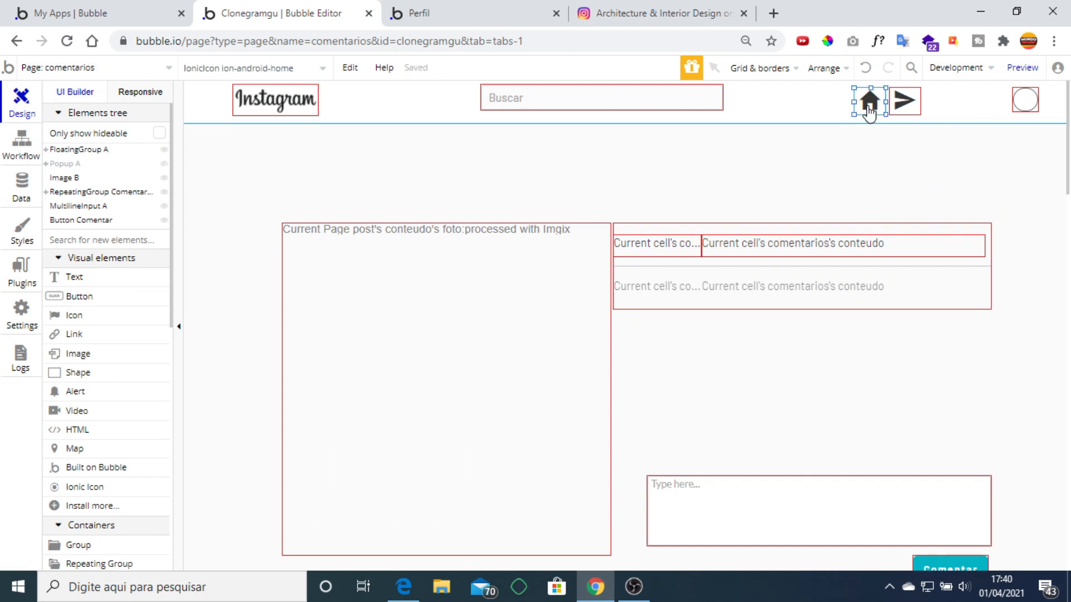
Give the home icon a click workflow with Go to page inicial, then switch to the live app.
double_click(869, 111)
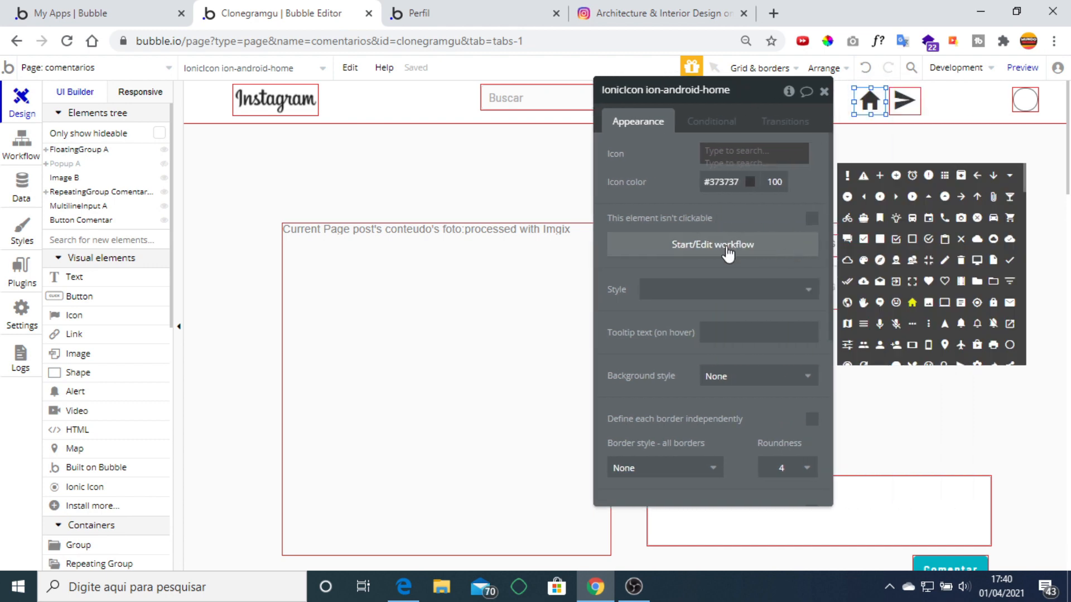
click(675, 248)
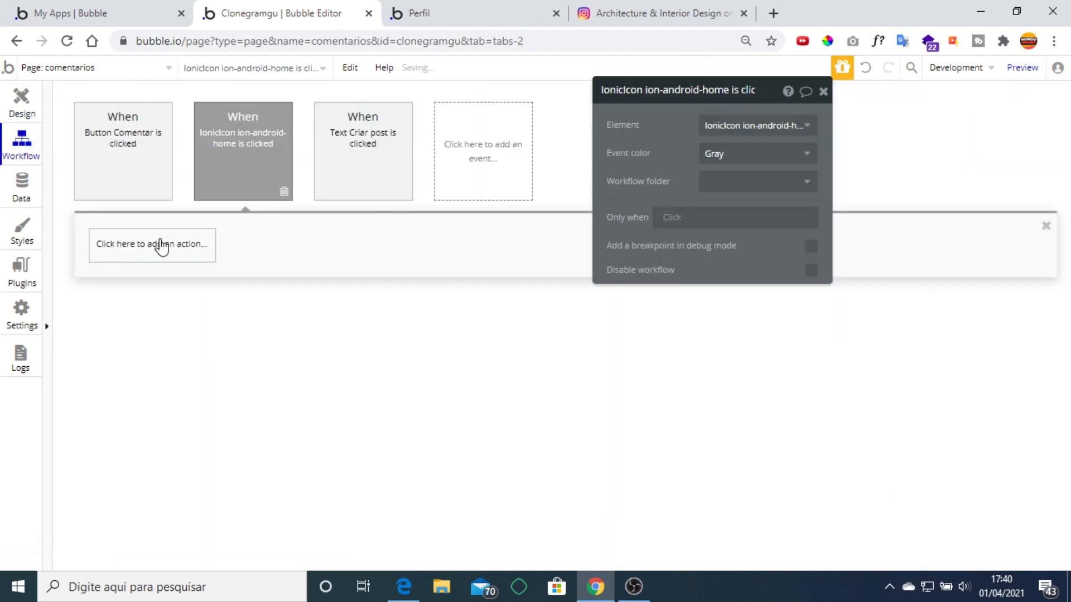
click(160, 245)
mouse_move(148, 324)
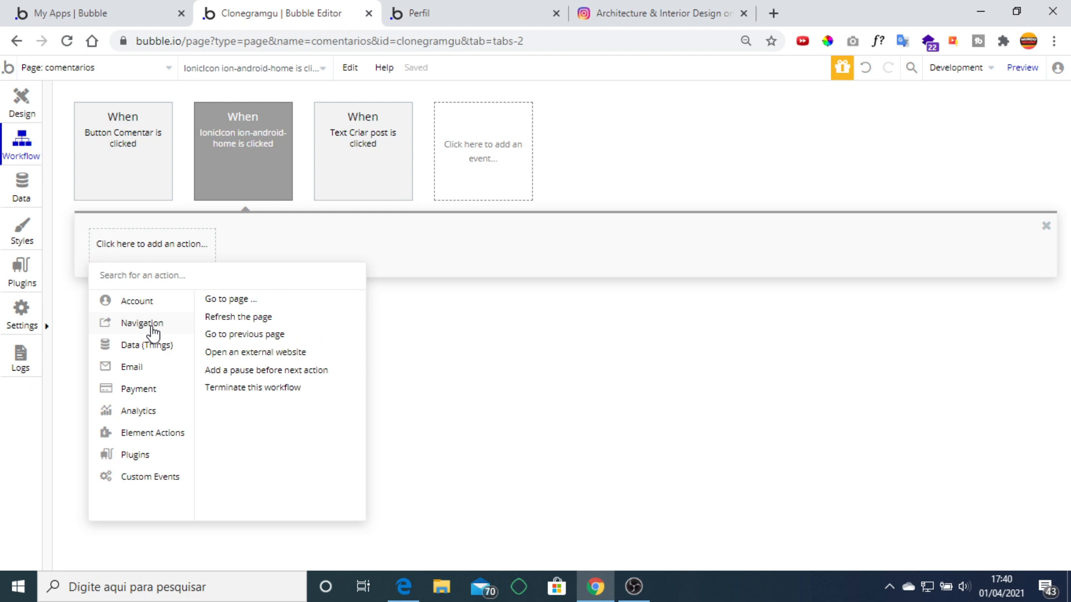
click(229, 301)
click(724, 126)
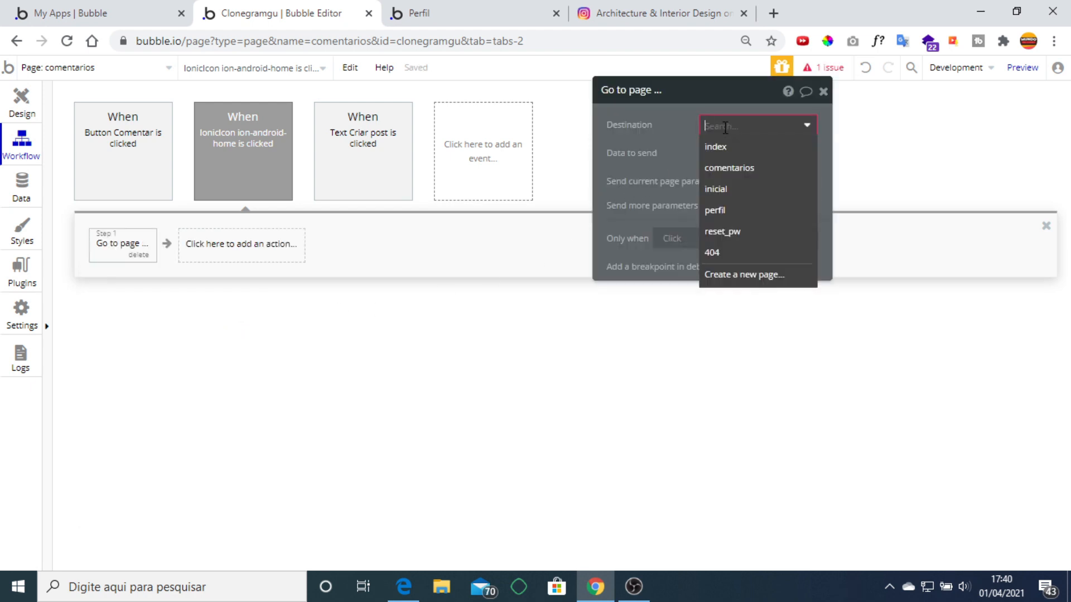
click(734, 191)
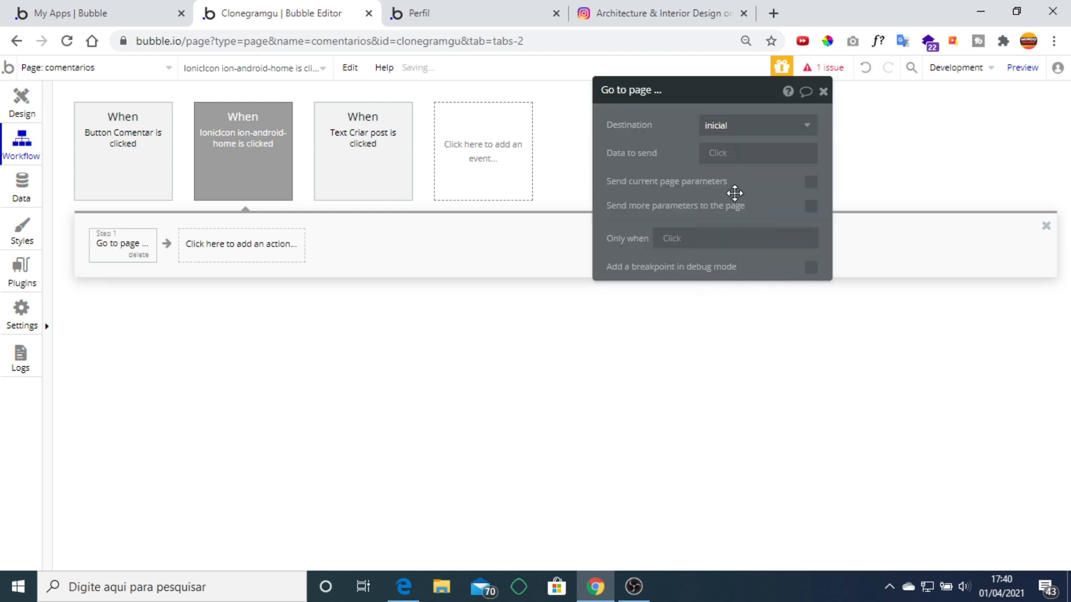
click(444, 14)
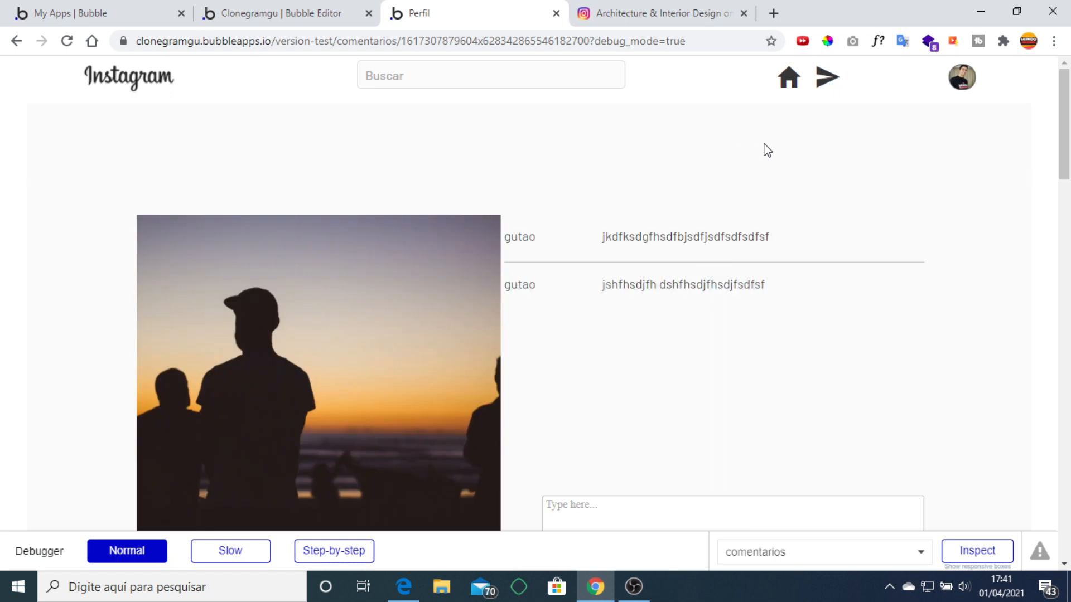
Test the home icon navigation on the comments page, then bring up the Clonei_o_instagram course PDF.
scroll(744, 163, down, 1)
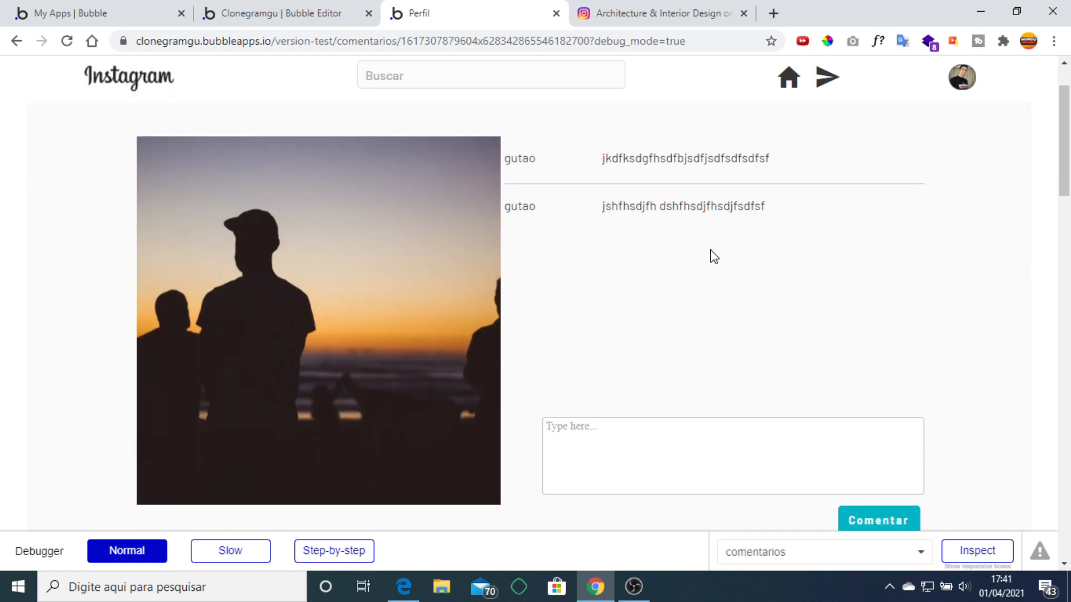
scroll(714, 258, up, 1)
click(786, 83)
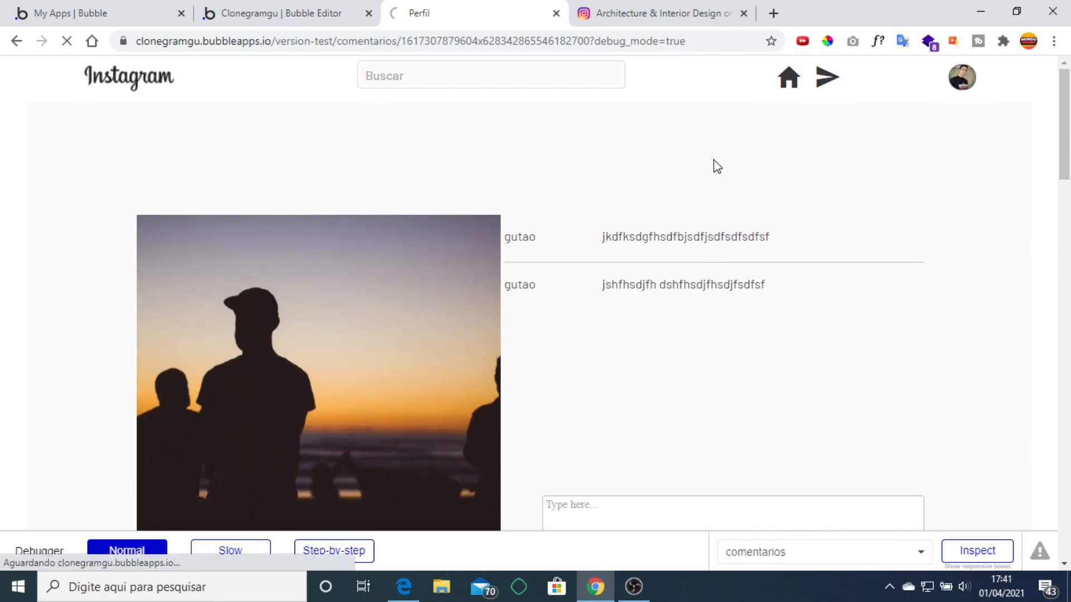
click(404, 586)
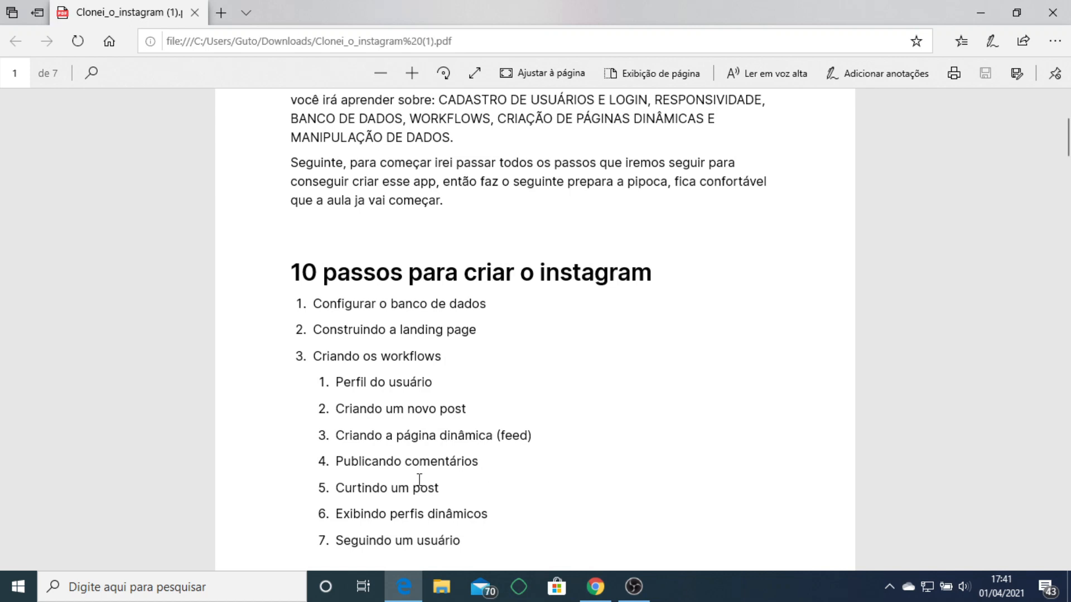
scroll(419, 481, down, 1)
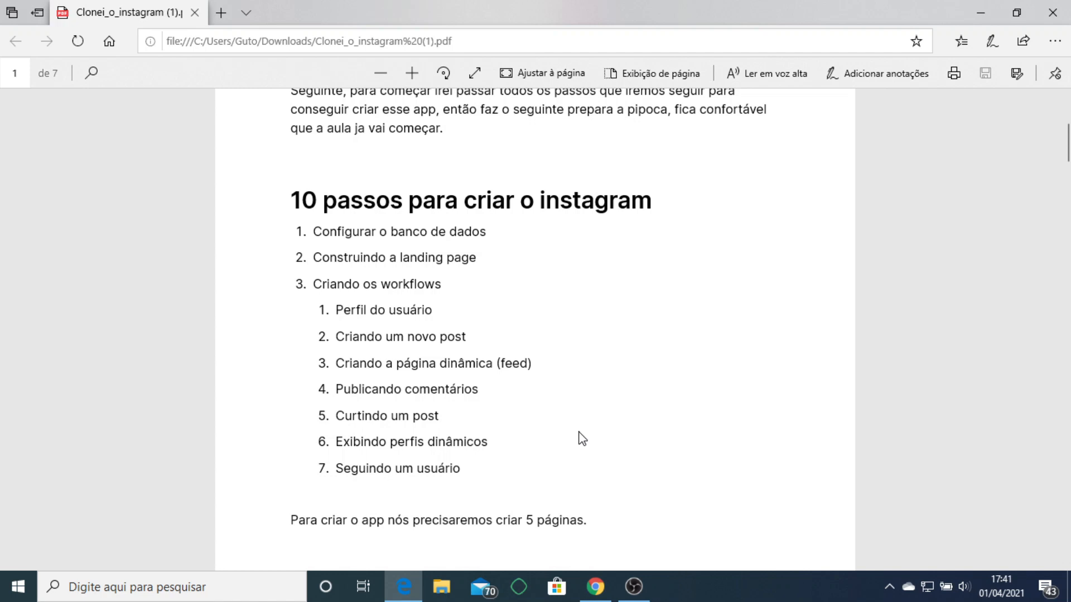
Scroll the live inicial feed to check the sunset post's comments, then return to the editor.
click(595, 585)
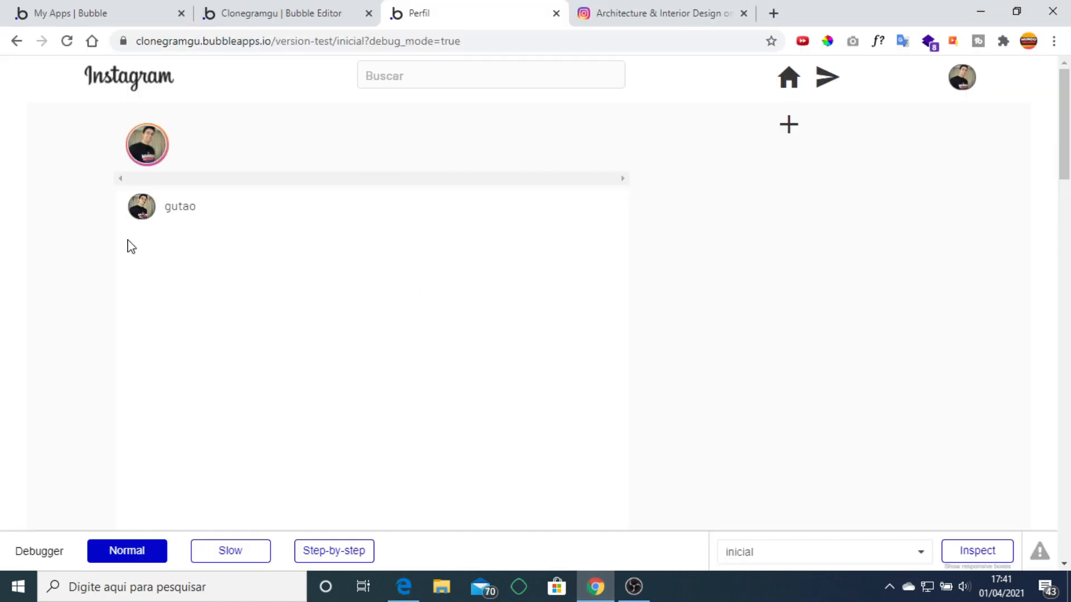
scroll(100, 265, down, 5)
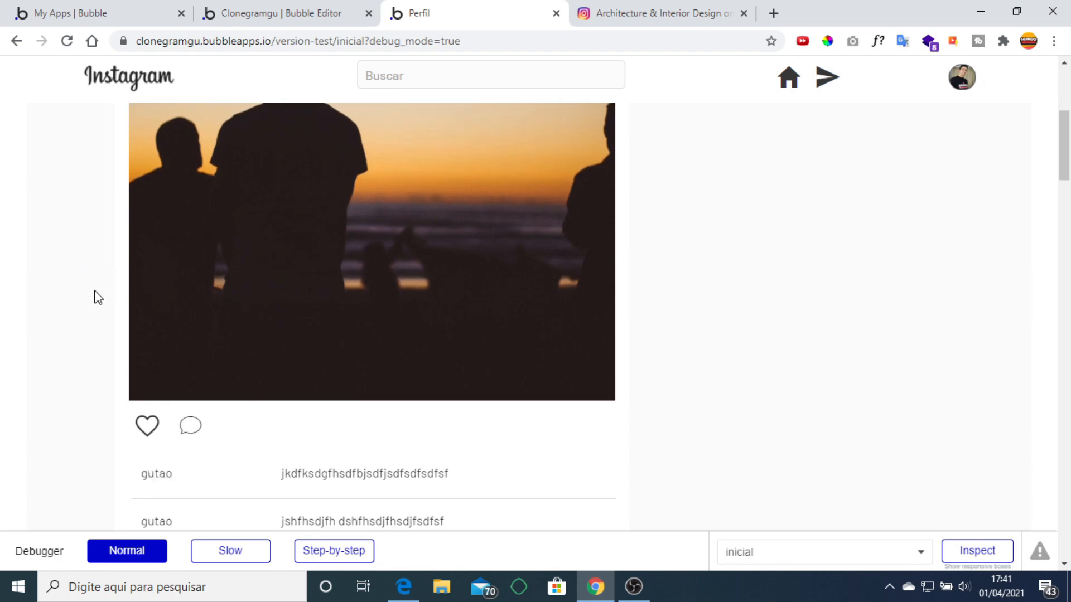
scroll(321, 430, down, 1)
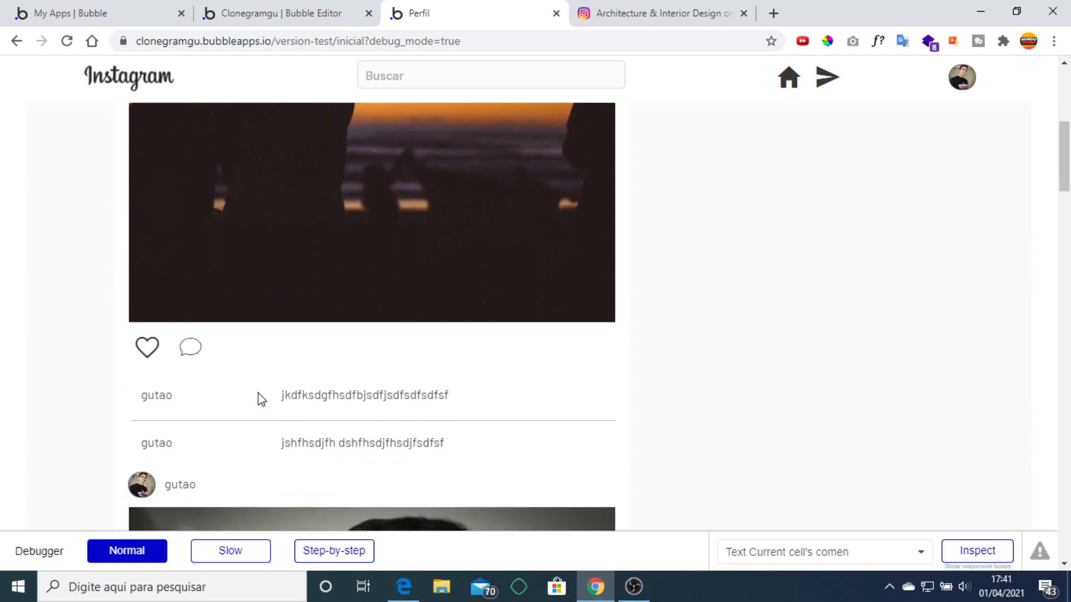
scroll(259, 399, down, 13)
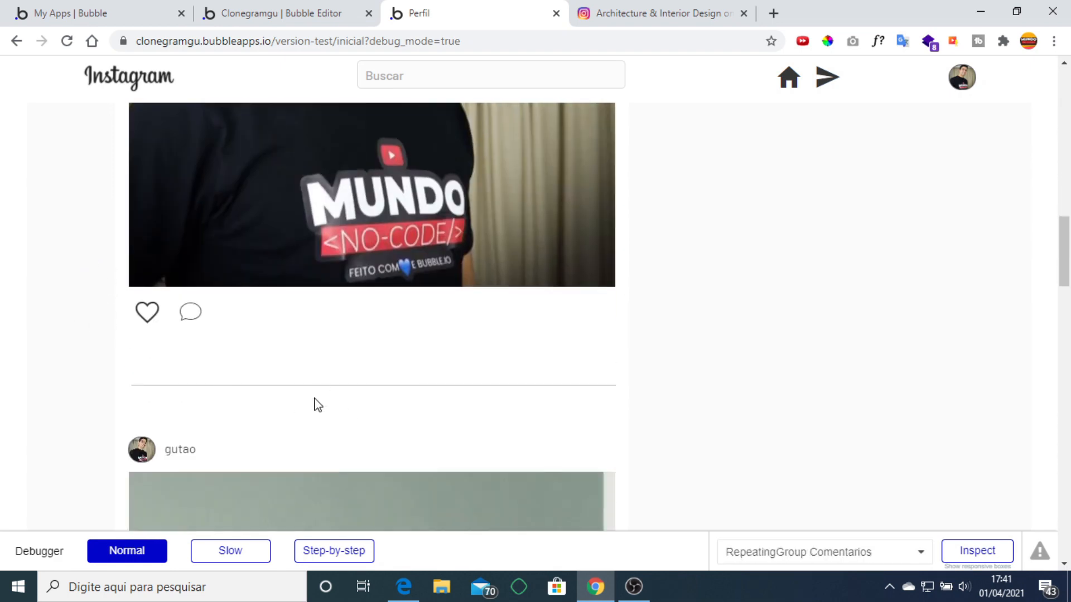
scroll(148, 406, down, 5)
scroll(148, 406, up, 10)
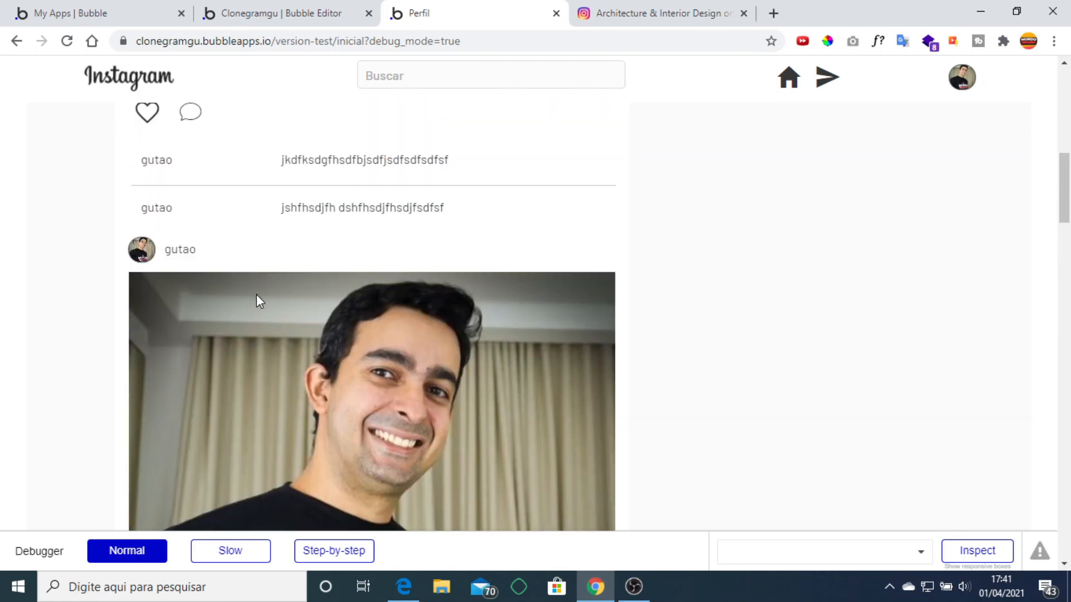
scroll(256, 295, up, 7)
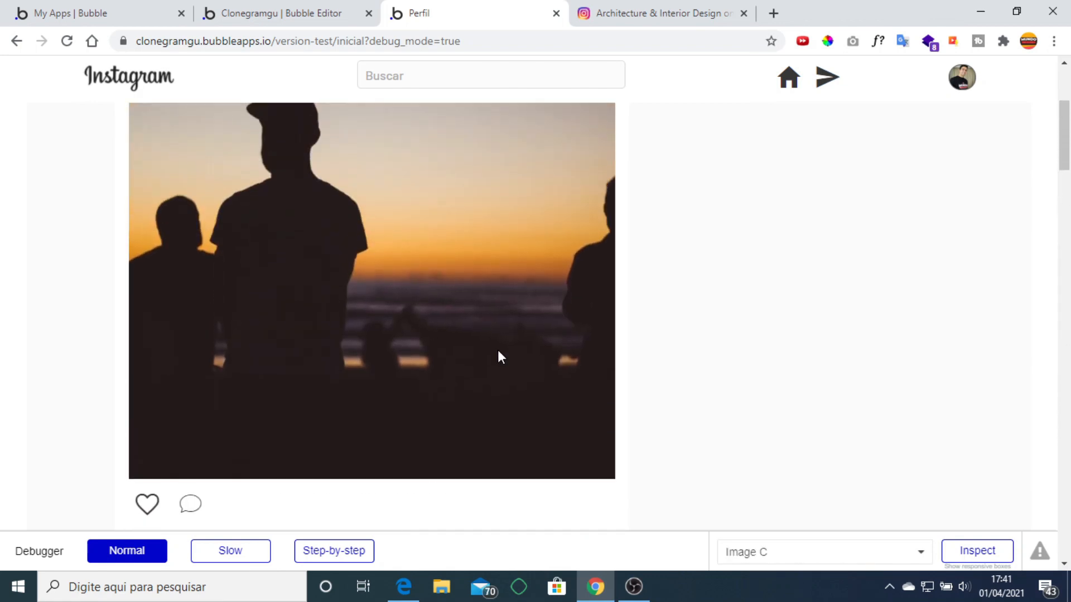
scroll(498, 352, up, 4)
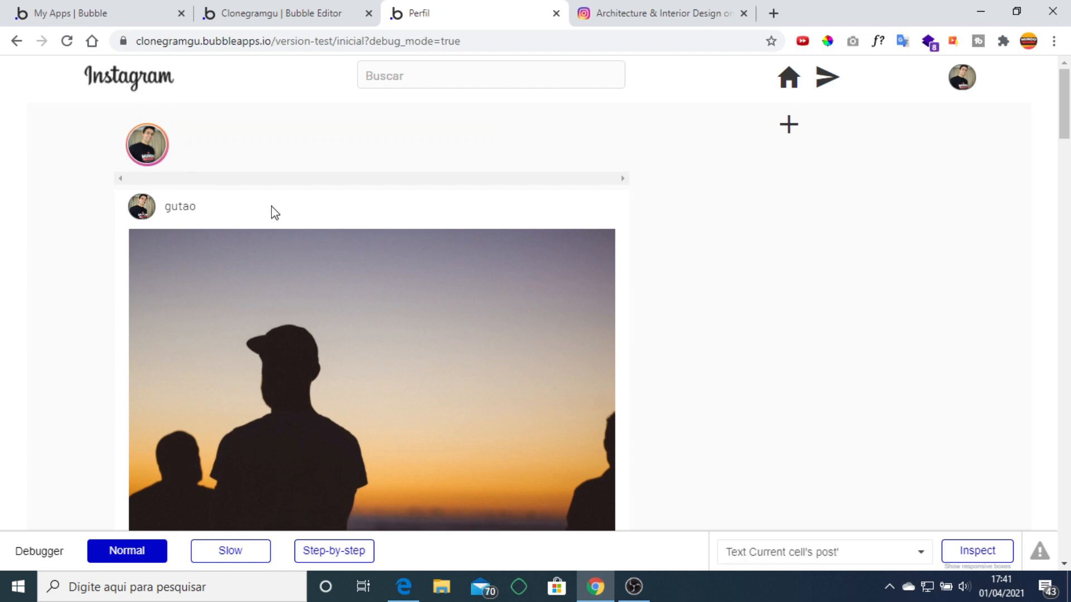
click(310, 14)
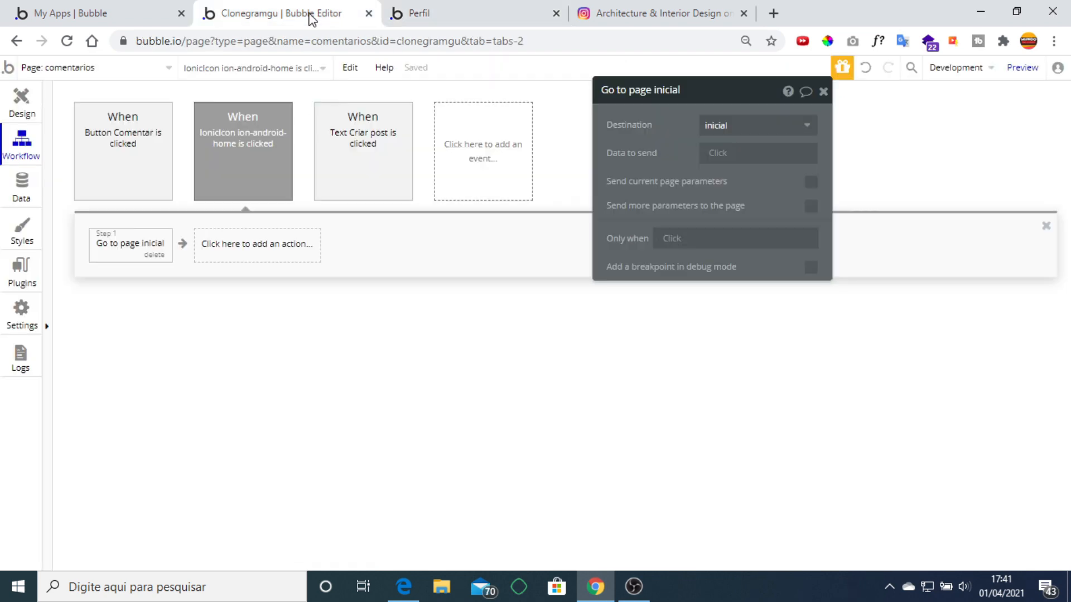
Switch to the inicial page design and open the Current cell's post's Creator's username text properties.
click(22, 103)
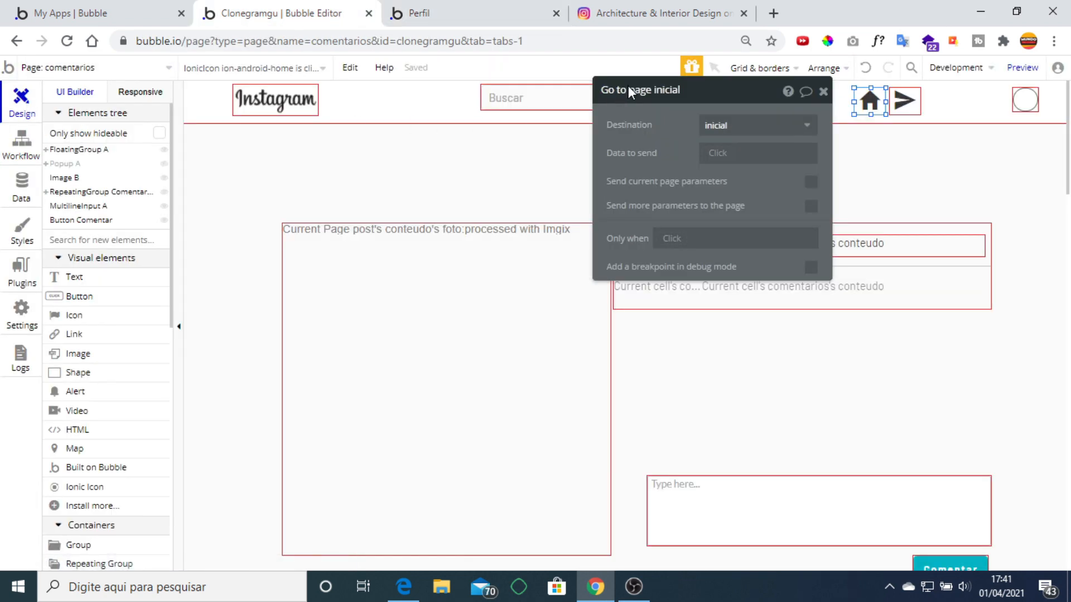
click(141, 69)
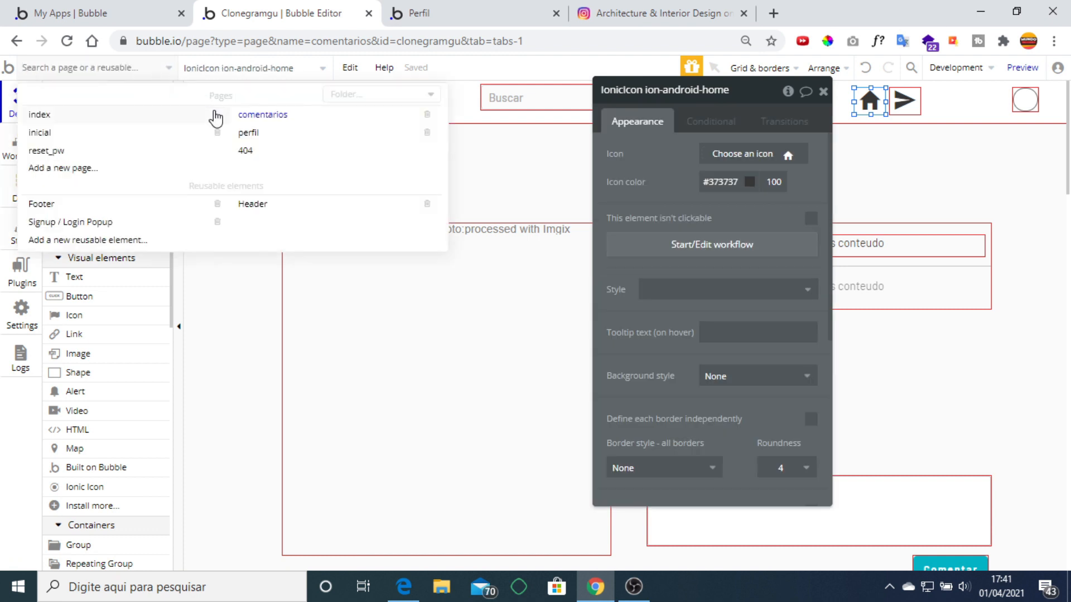
click(63, 134)
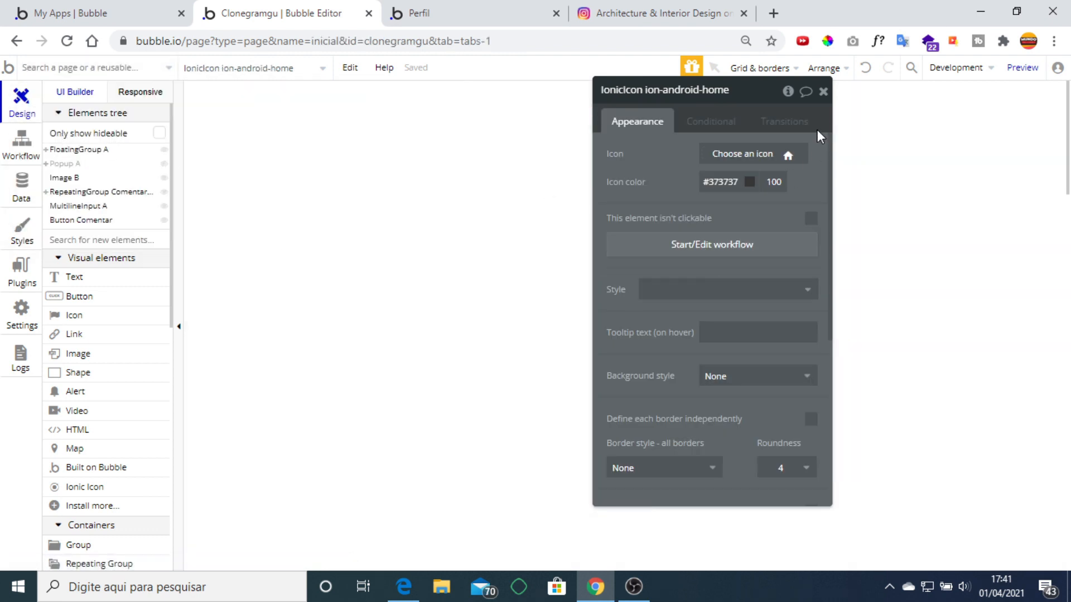
click(823, 92)
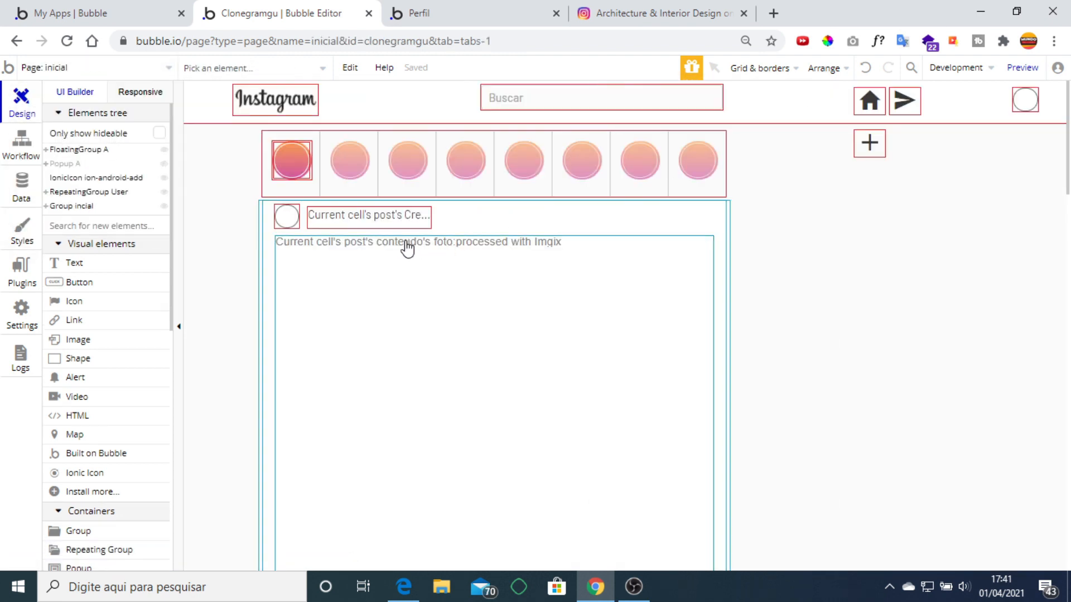
scroll(567, 248, down, 4)
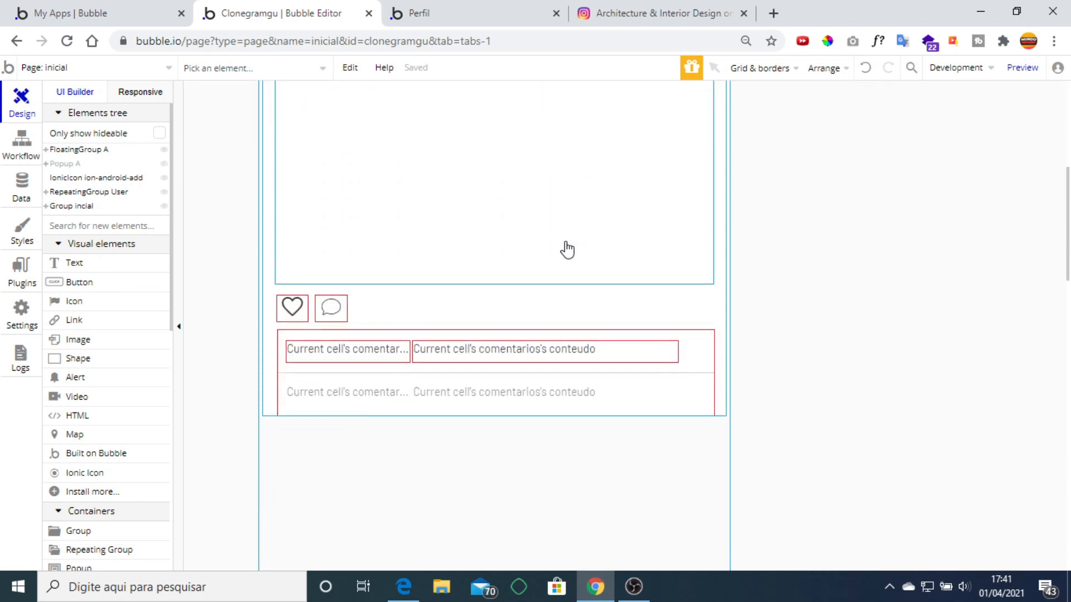
scroll(568, 248, up, 5)
click(337, 216)
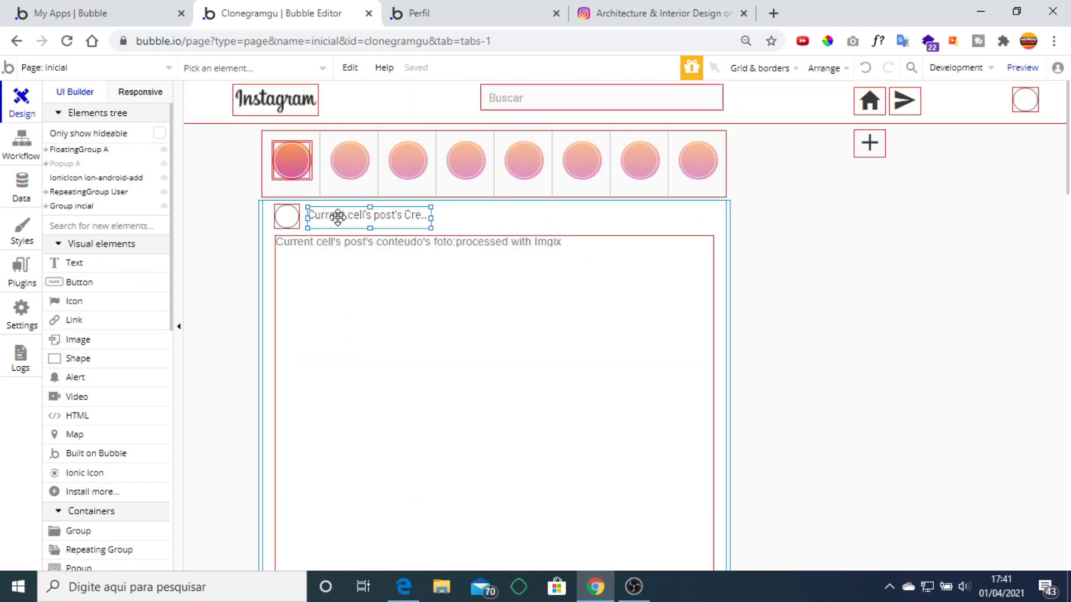
double_click(335, 216)
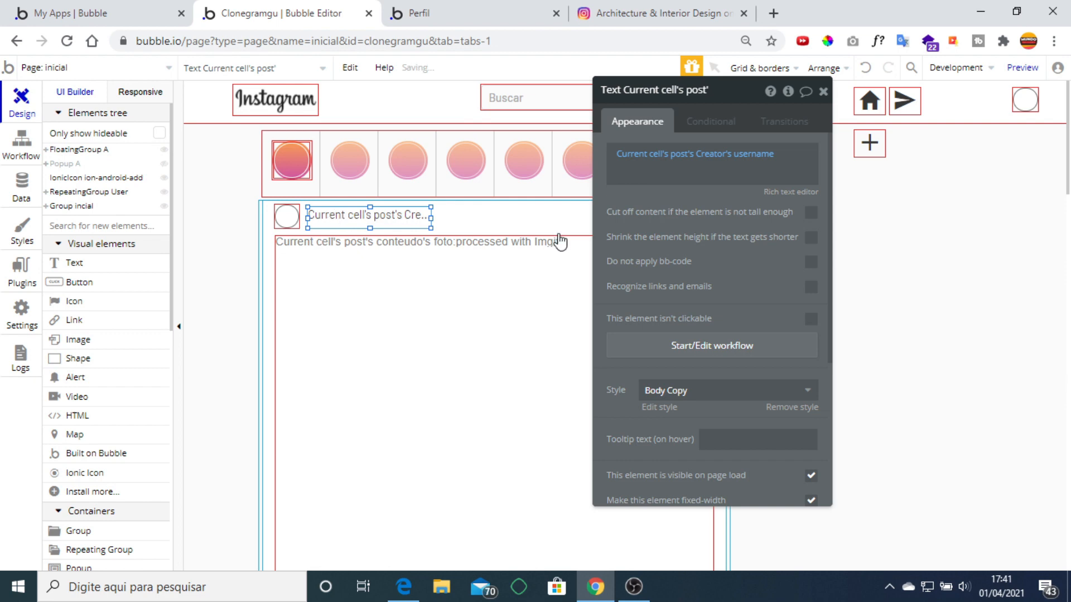
Add a username click workflow: Go to page perfil, sending Current cell's post's Creator.
click(704, 347)
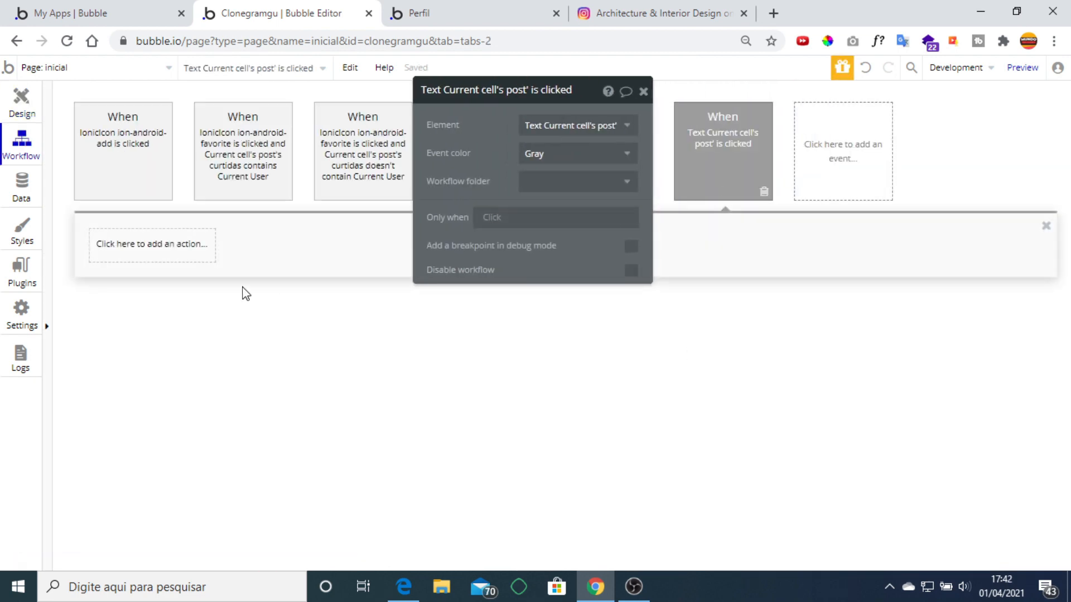
click(162, 258)
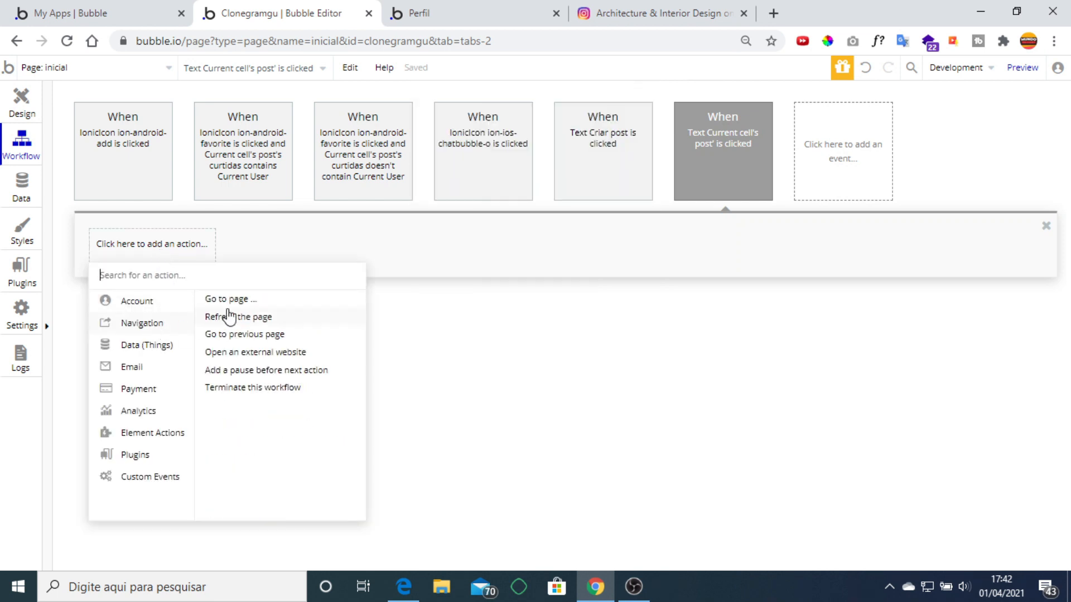
click(234, 299)
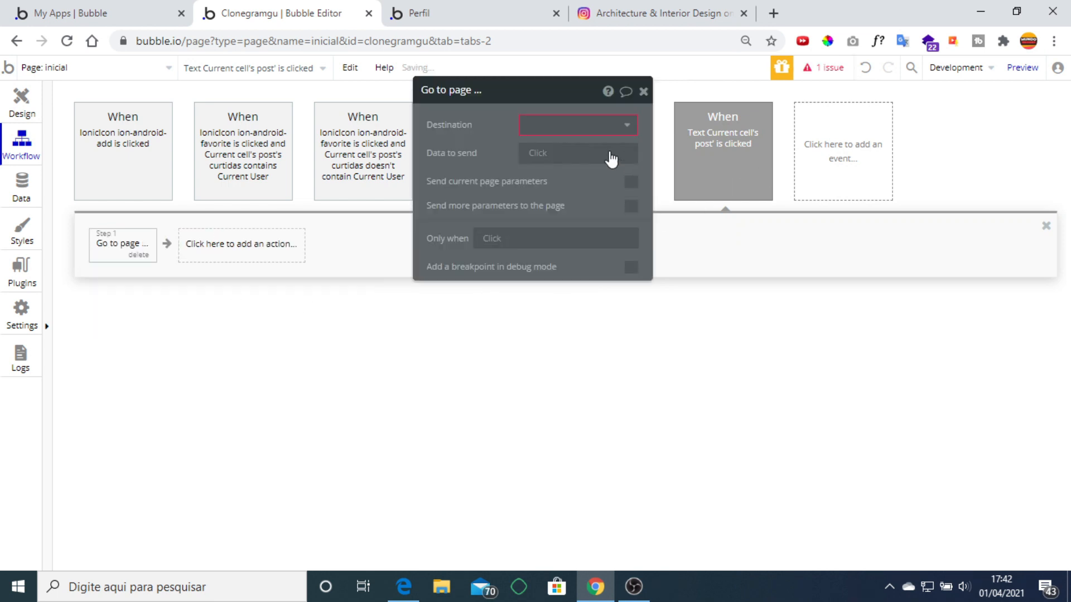
click(586, 124)
click(560, 210)
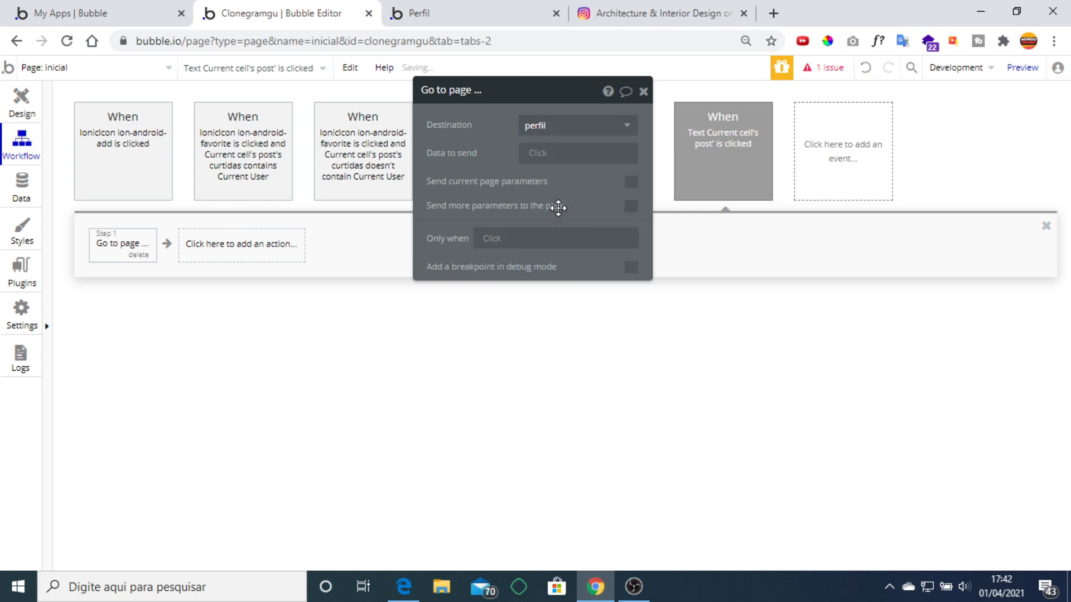
click(537, 153)
click(569, 173)
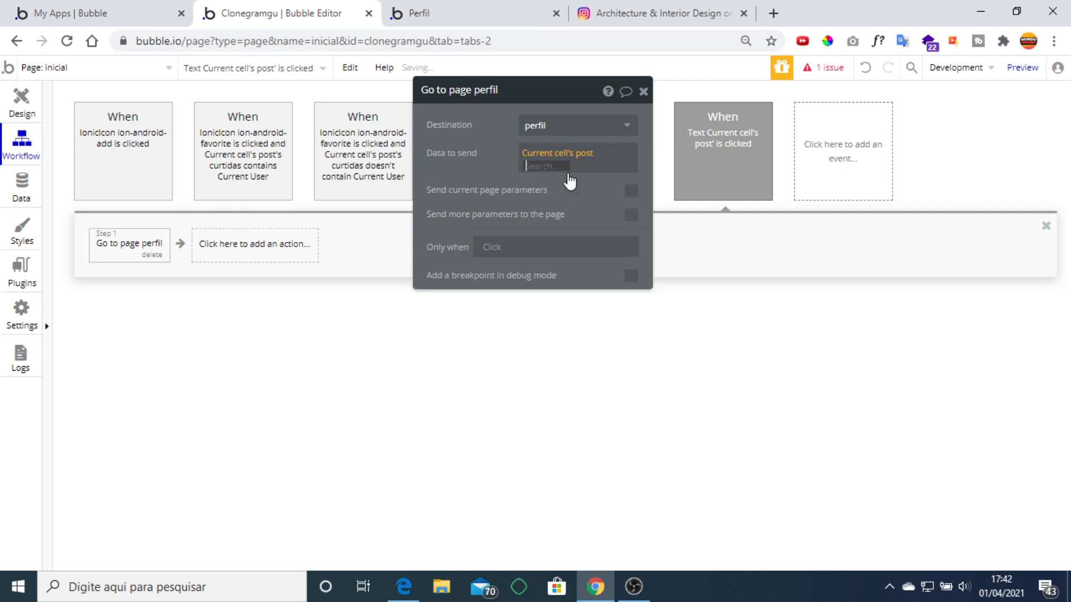
click(554, 226)
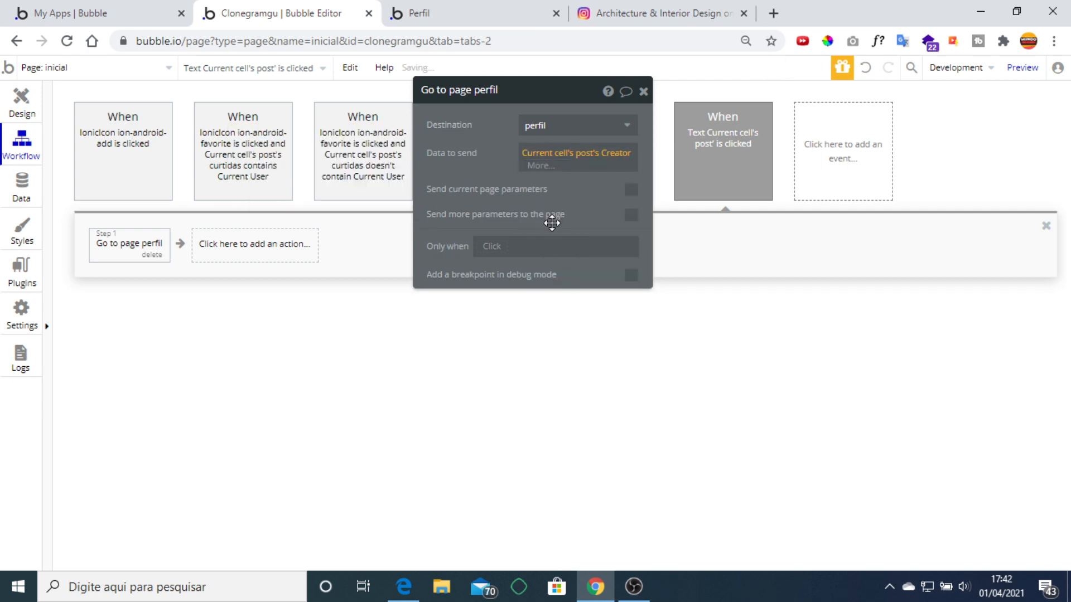
click(642, 91)
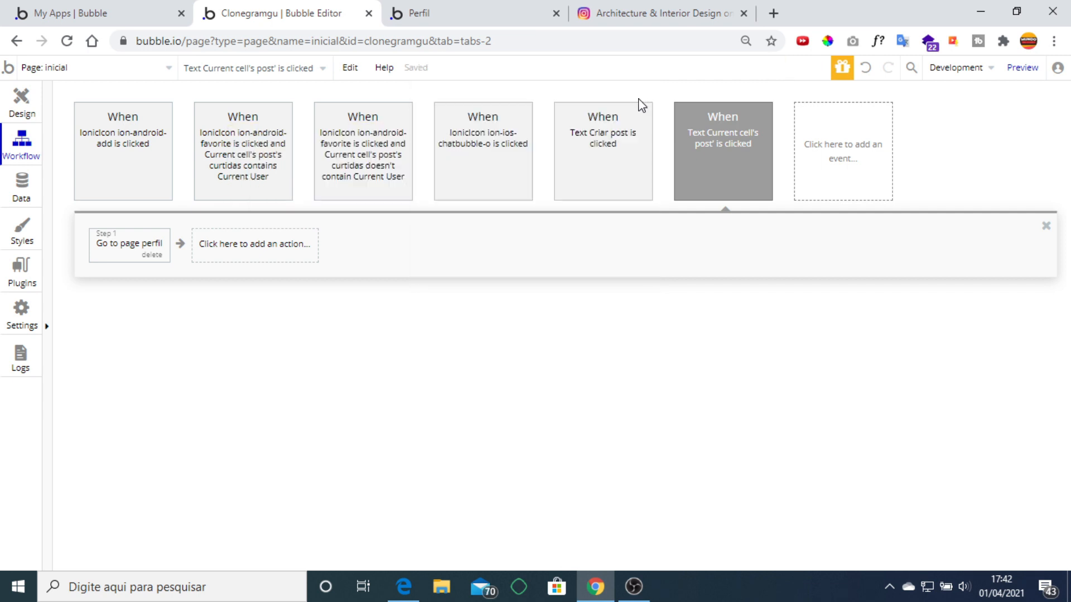
click(30, 111)
Open gutao's profile from a post's username, try Editar Perfil, then reopen it showing 3 posts.
click(446, 13)
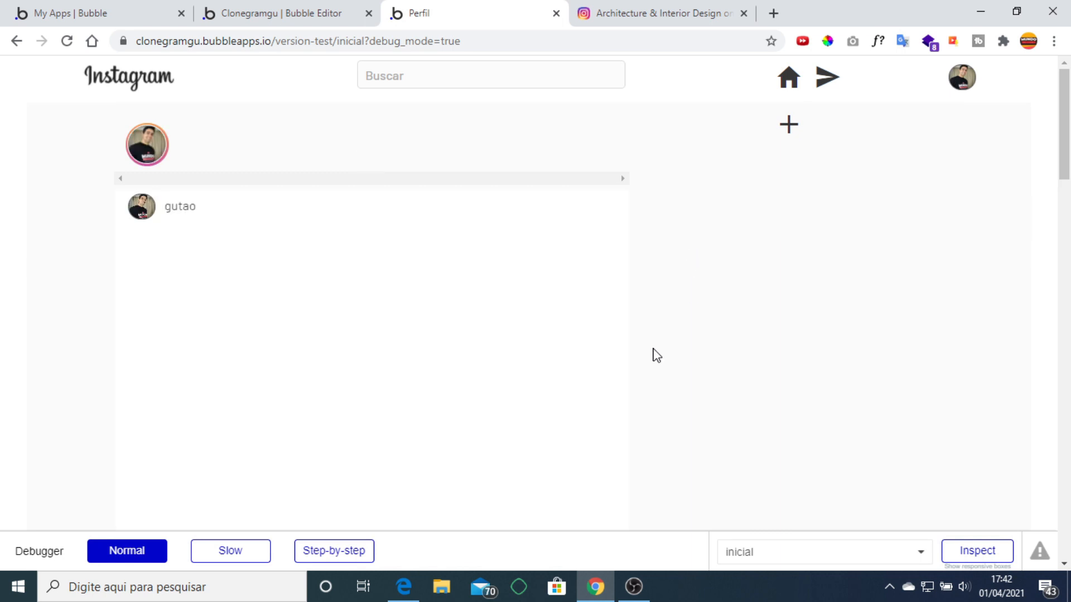
click(184, 213)
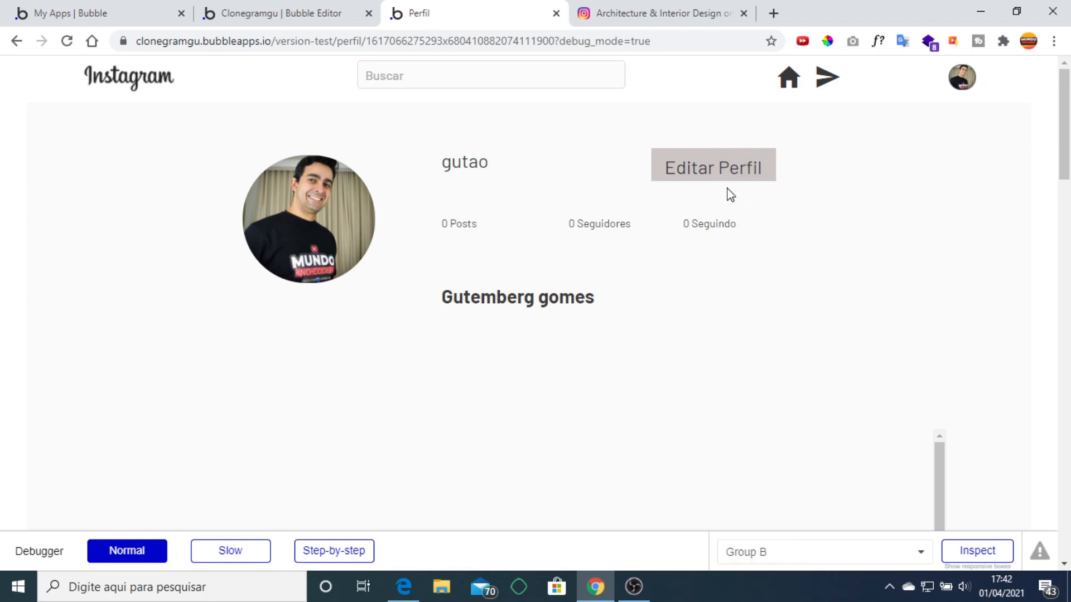
click(726, 172)
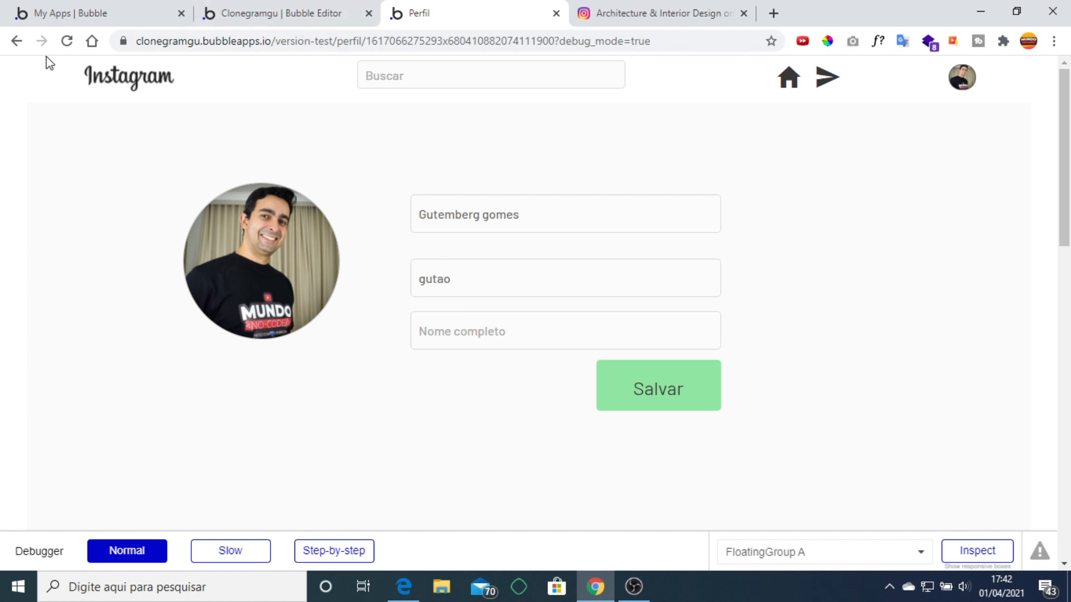
click(17, 41)
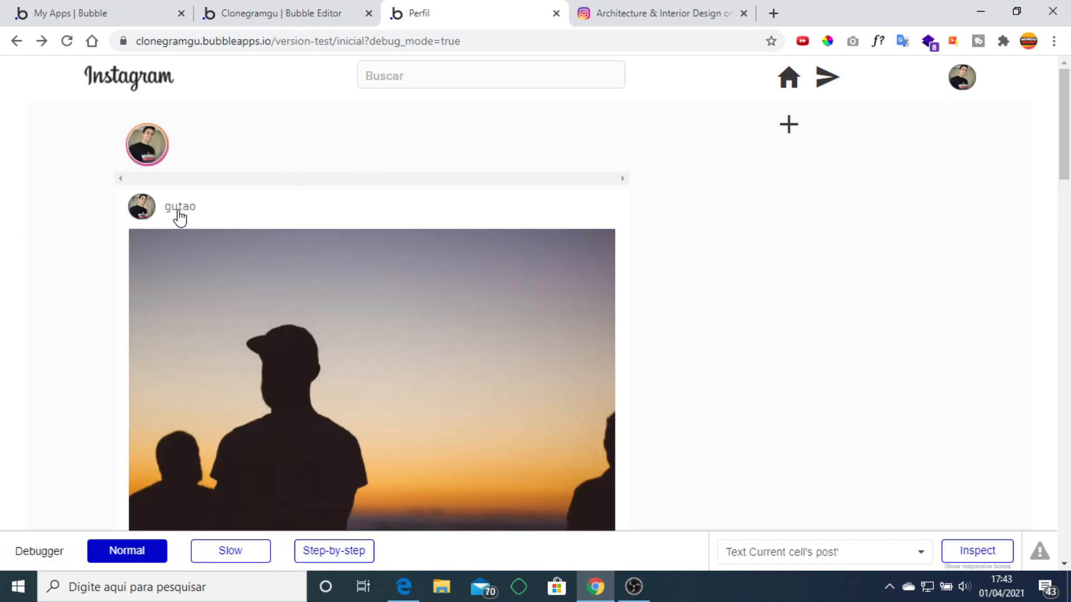
click(179, 217)
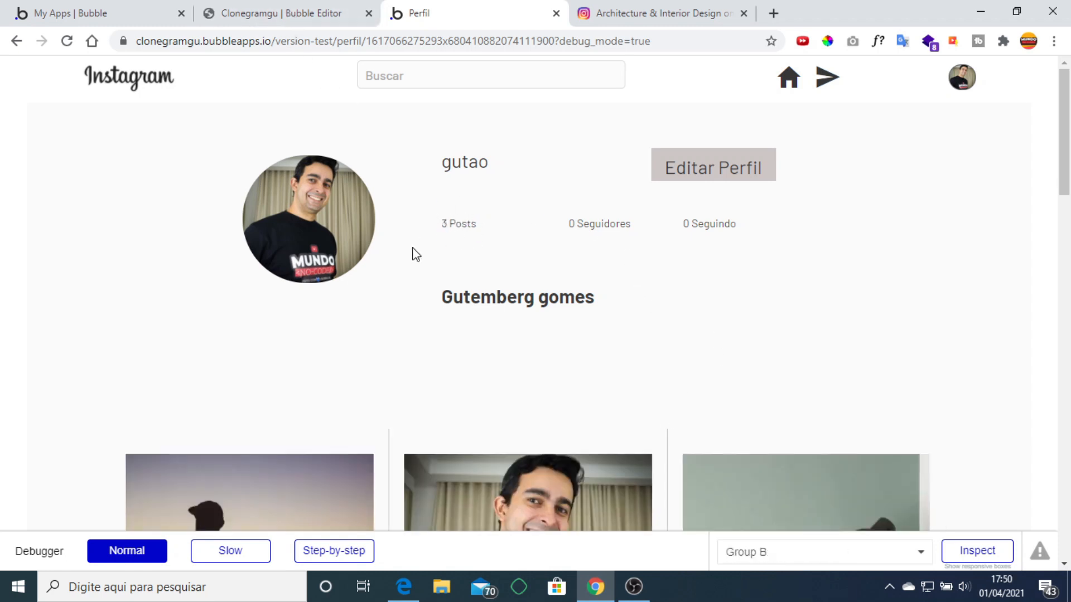
scroll(671, 256, down, 10)
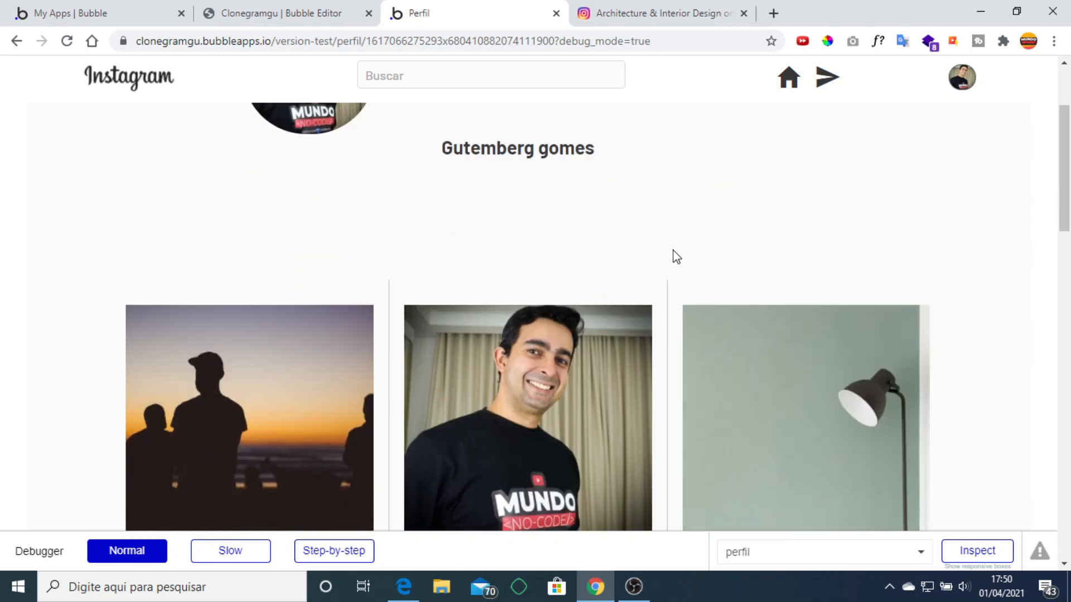
scroll(662, 217, up, 10)
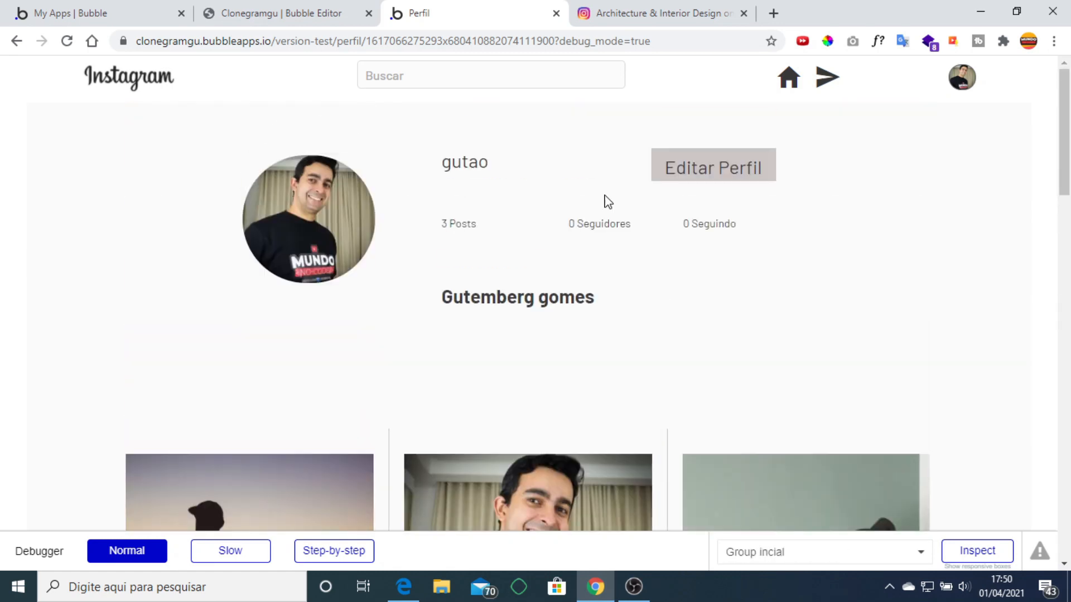
click(308, 21)
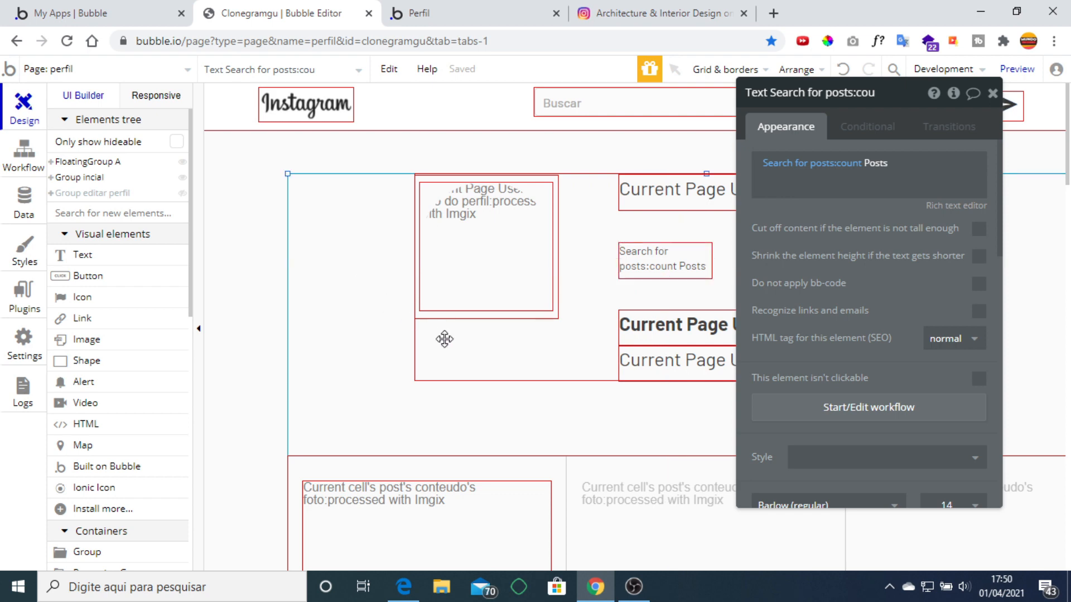
click(500, 347)
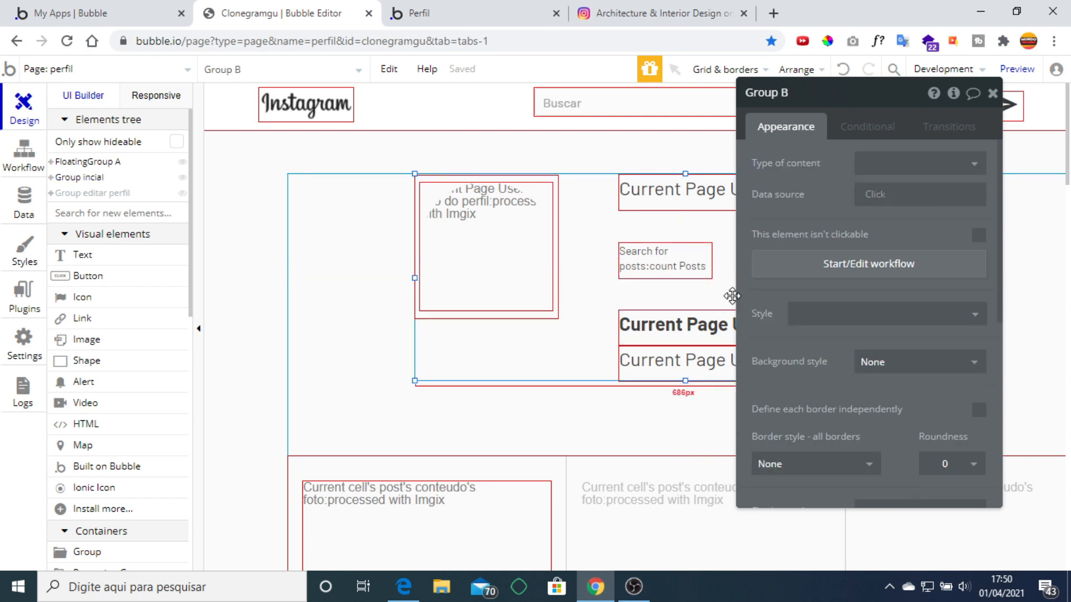
click(391, 276)
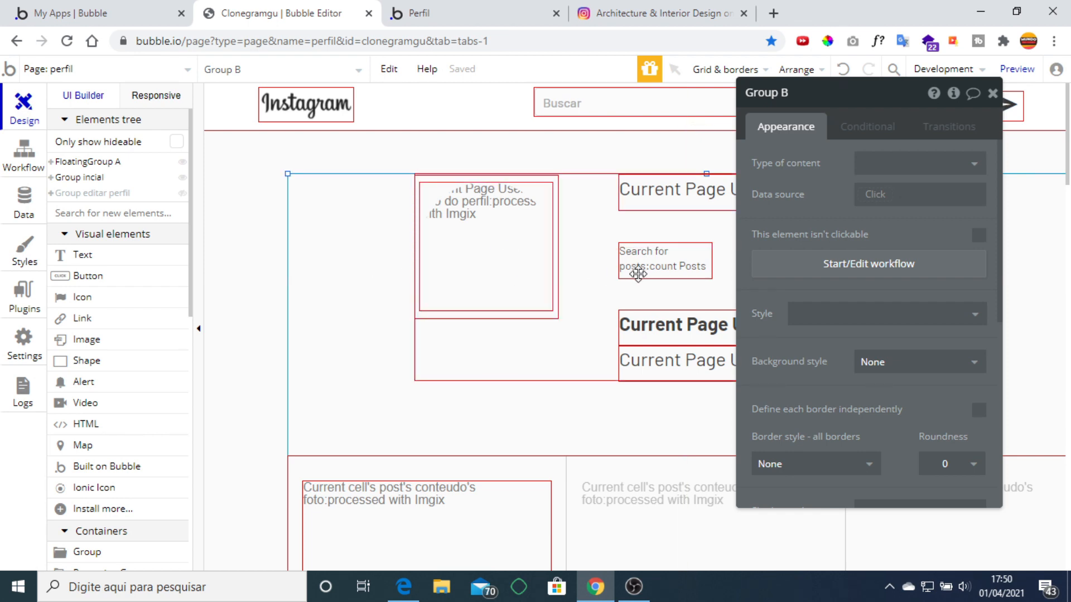
click(992, 93)
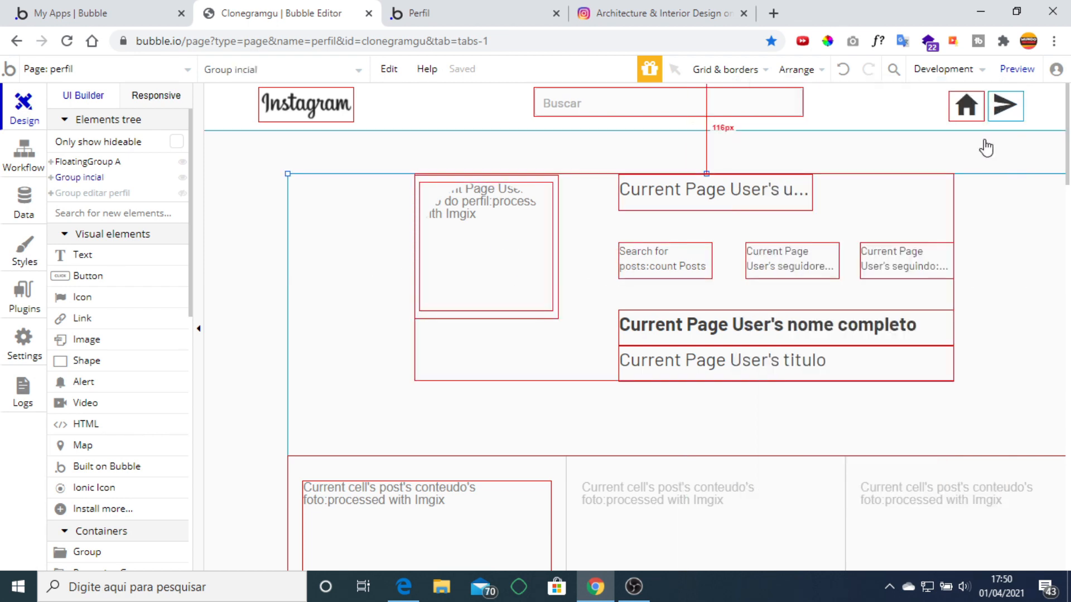
click(663, 268)
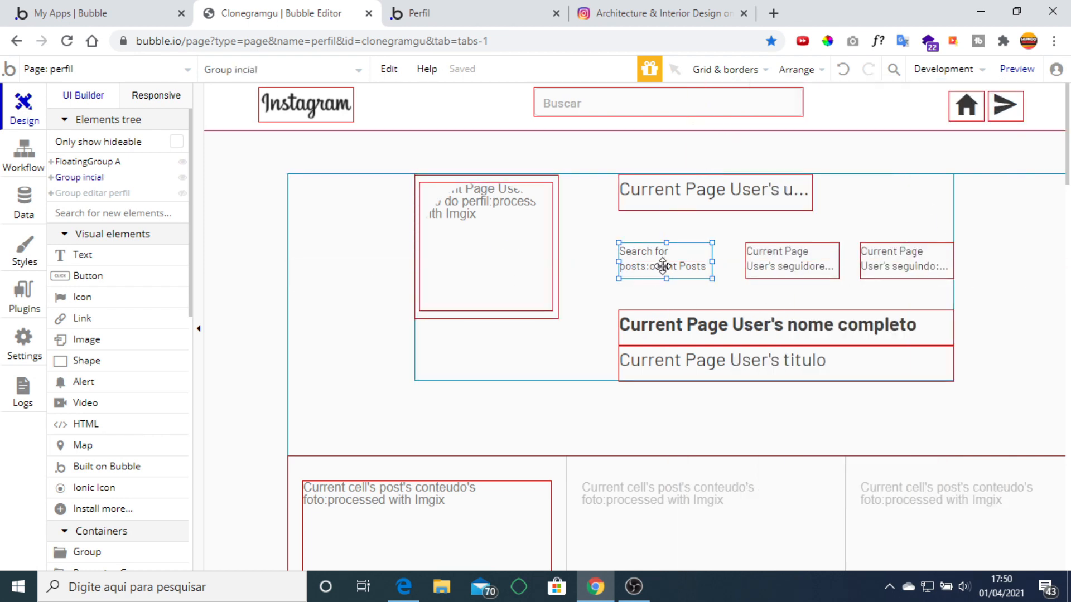
double_click(663, 266)
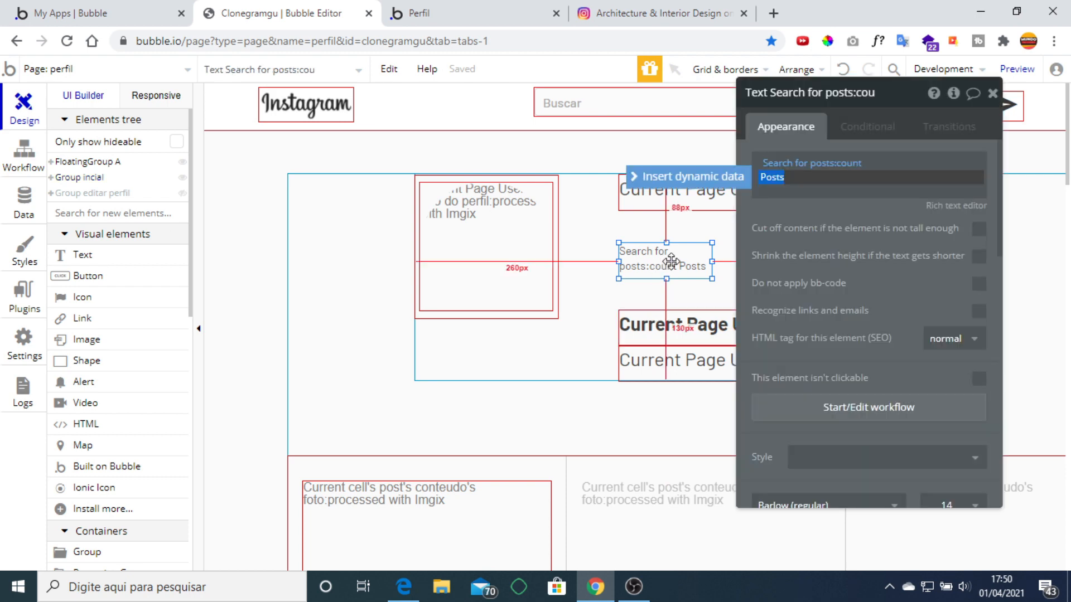
click(800, 165)
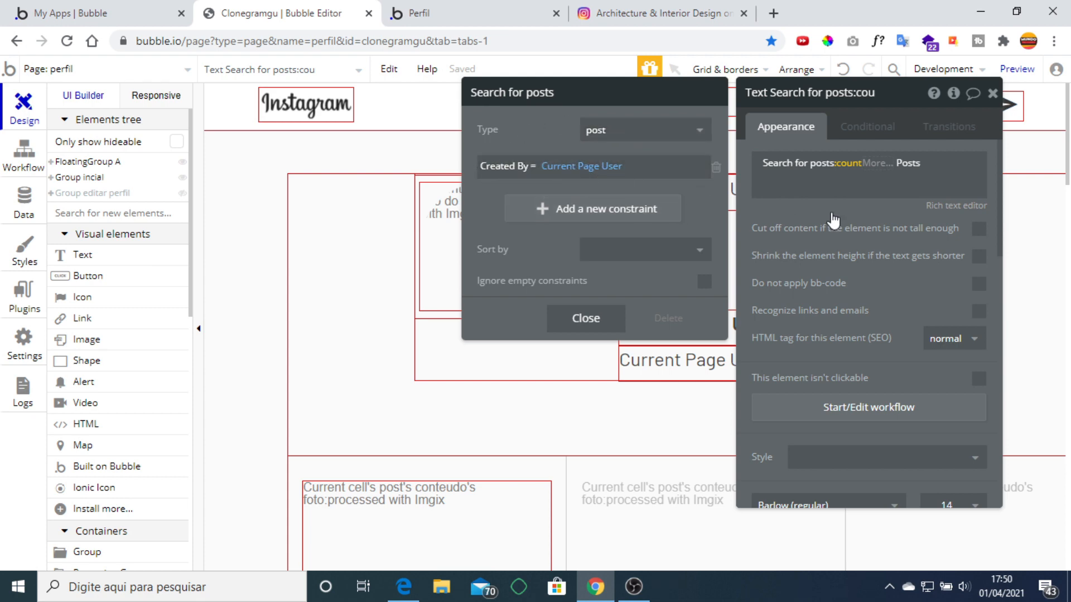
click(992, 94)
scroll(836, 267, down, 4)
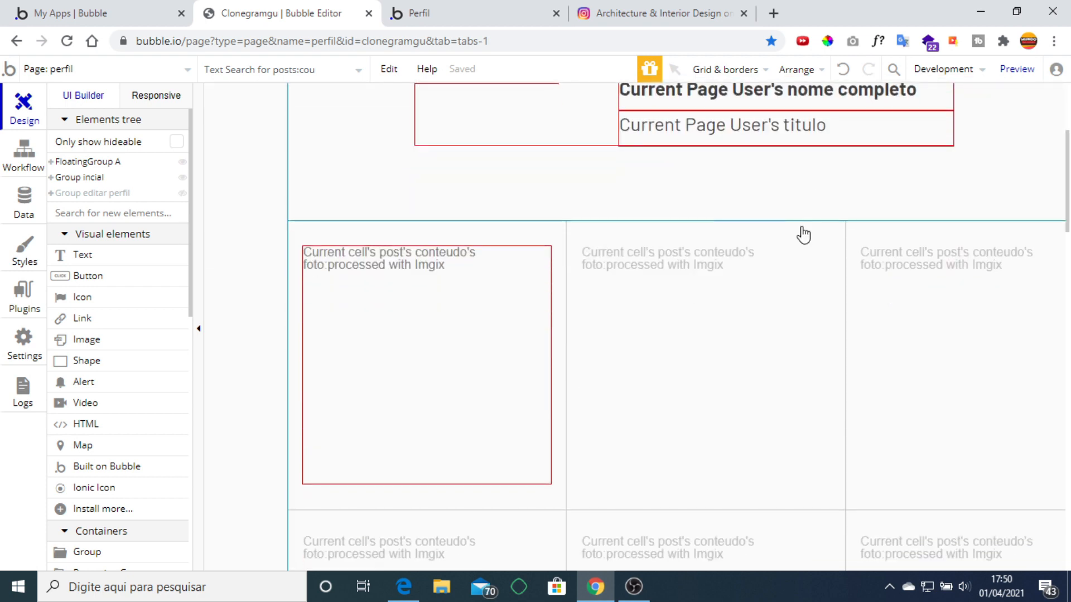
double_click(714, 305)
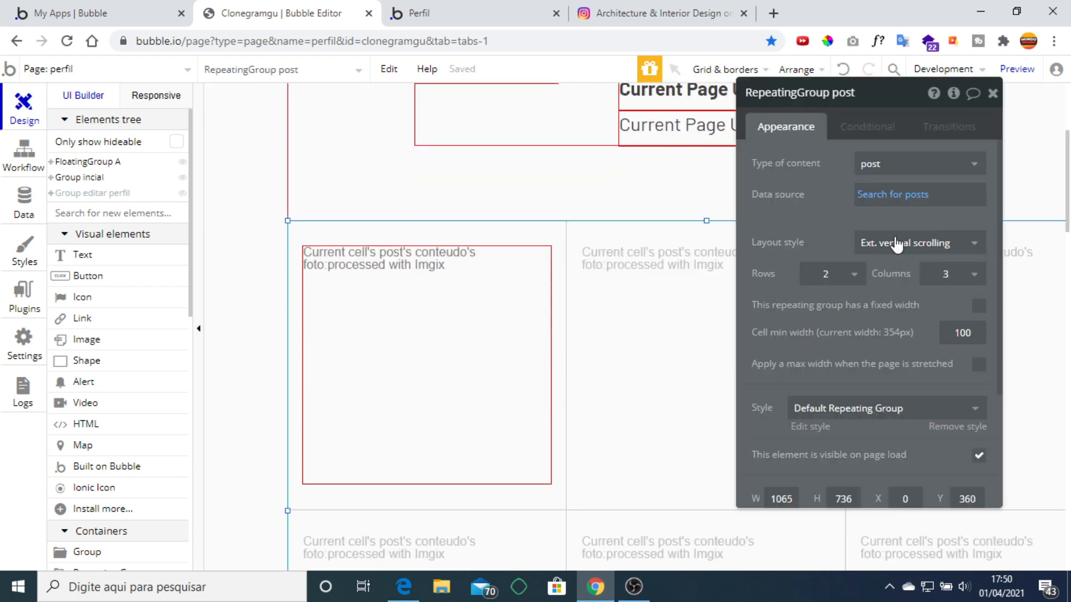
click(895, 194)
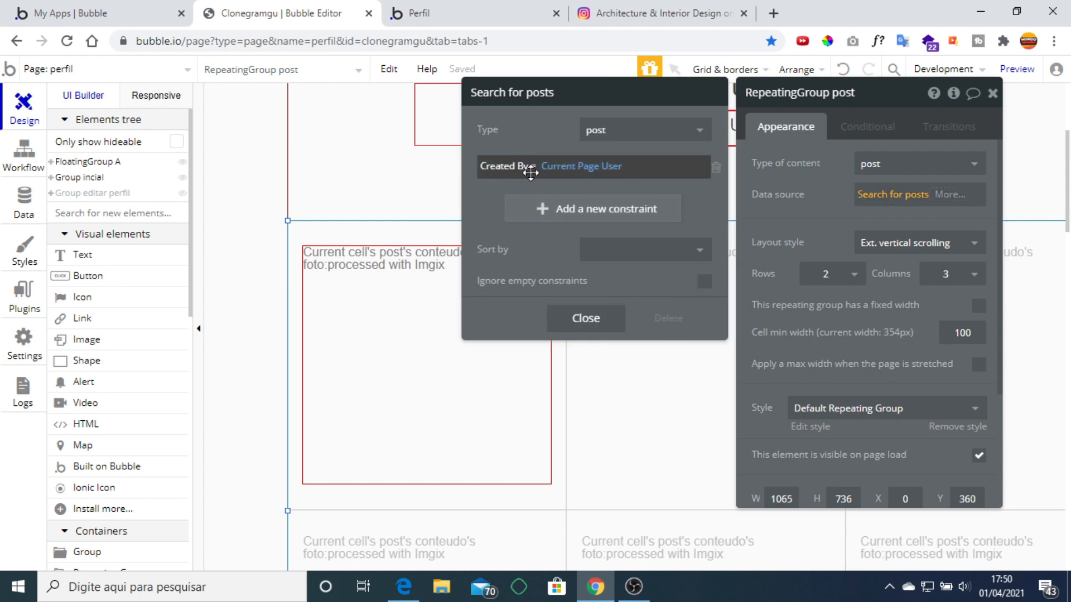
click(834, 201)
click(992, 93)
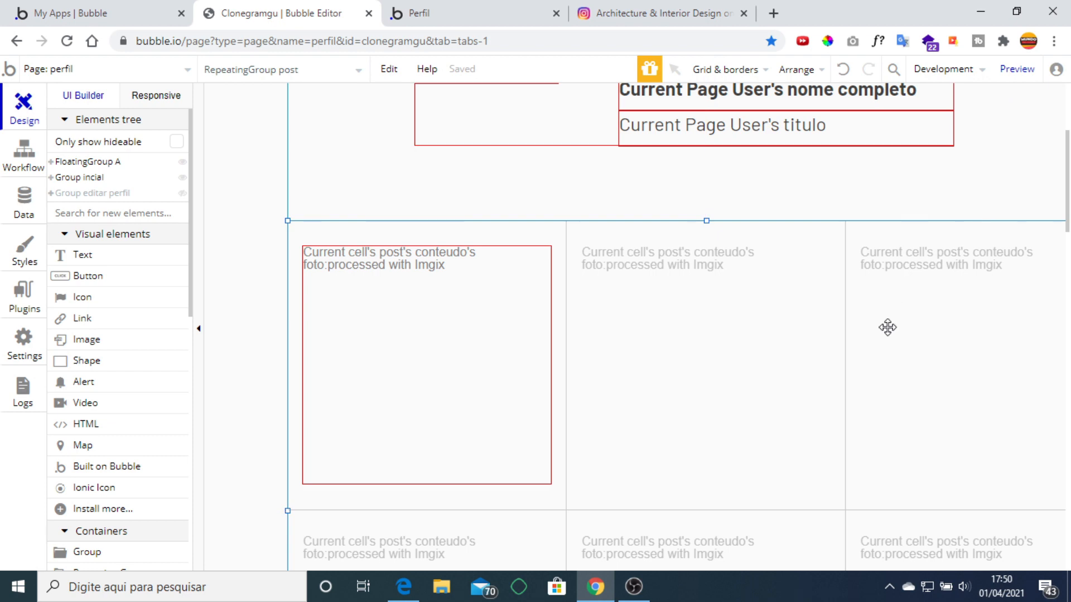
scroll(888, 327, up, 4)
click(764, 267)
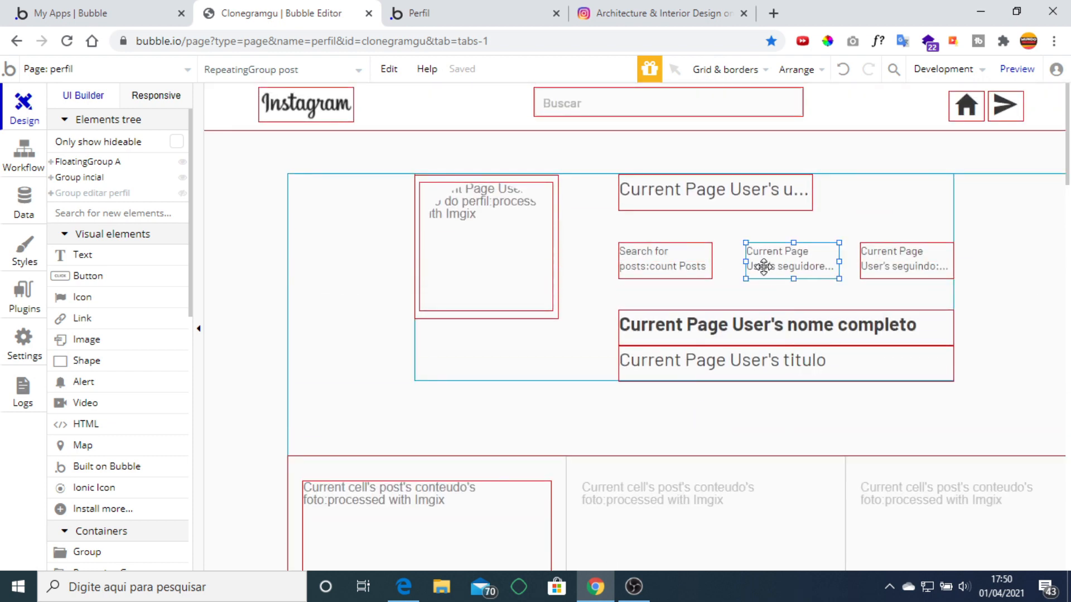
double_click(763, 267)
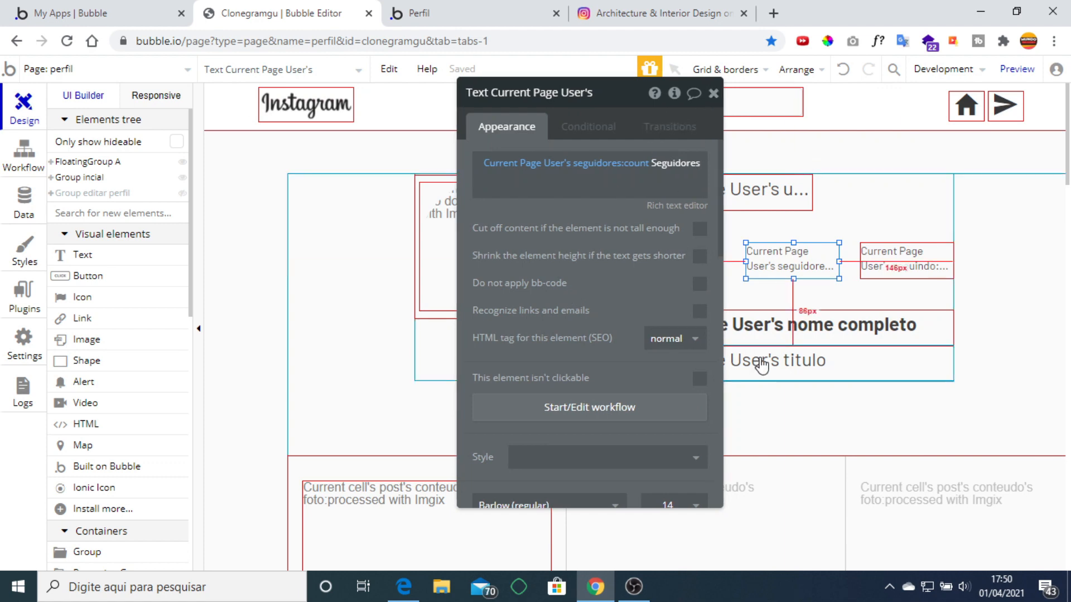
click(712, 93)
scroll(713, 141, down, 1)
scroll(844, 351, down, 5)
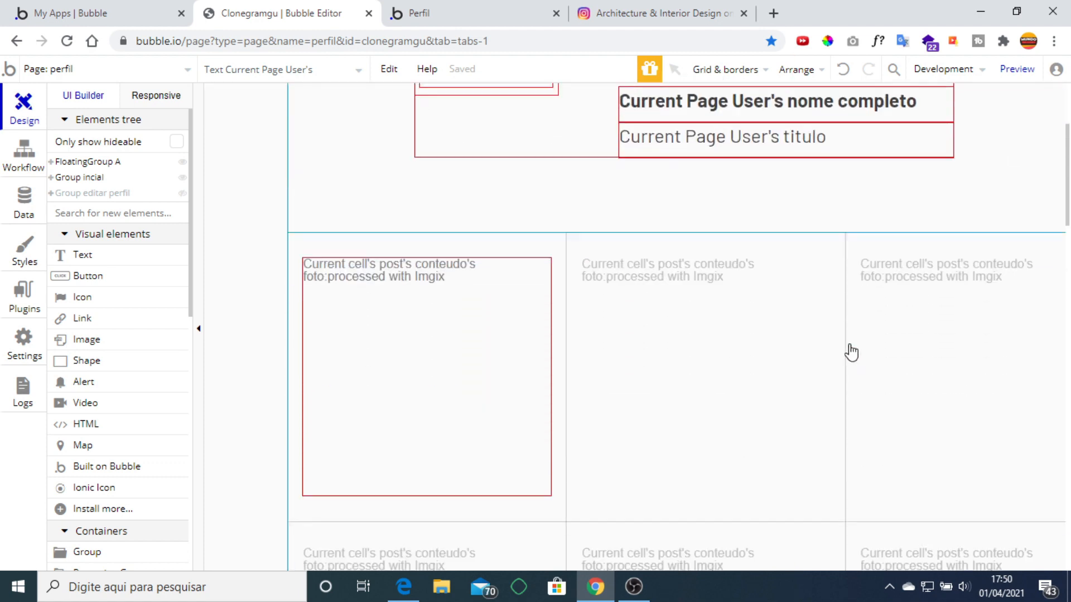
scroll(818, 384, up, 4)
scroll(818, 383, up, 2)
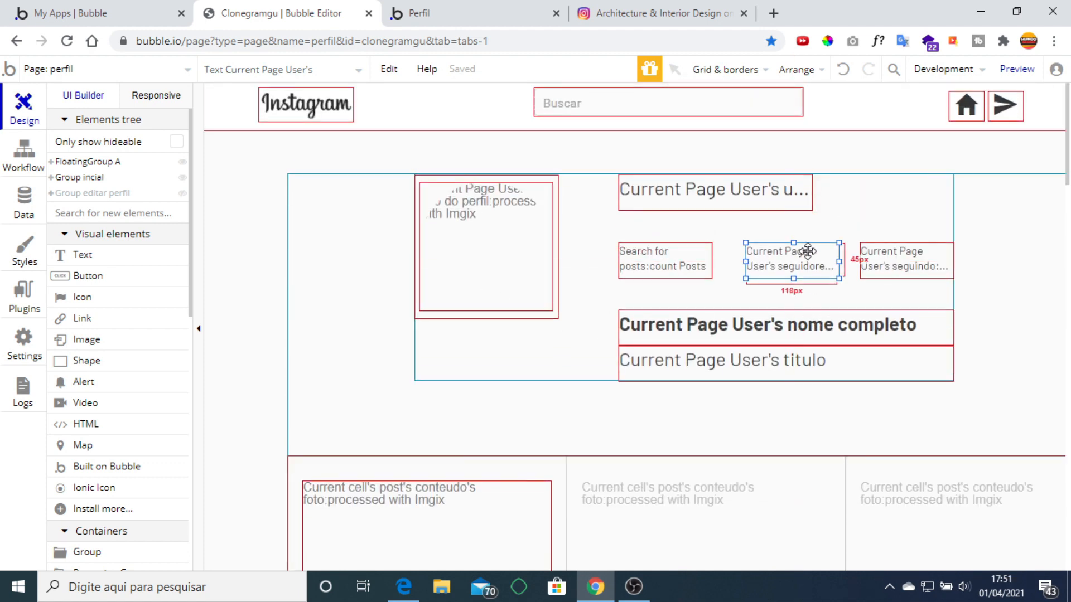
scroll(820, 394, down, 6)
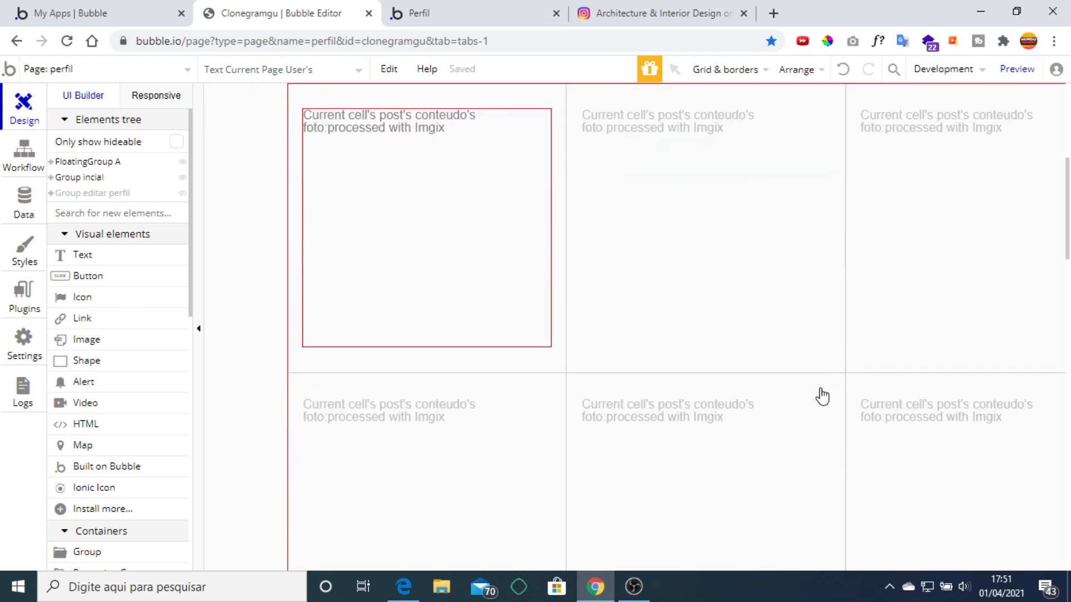
scroll(783, 353, up, 6)
click(490, 17)
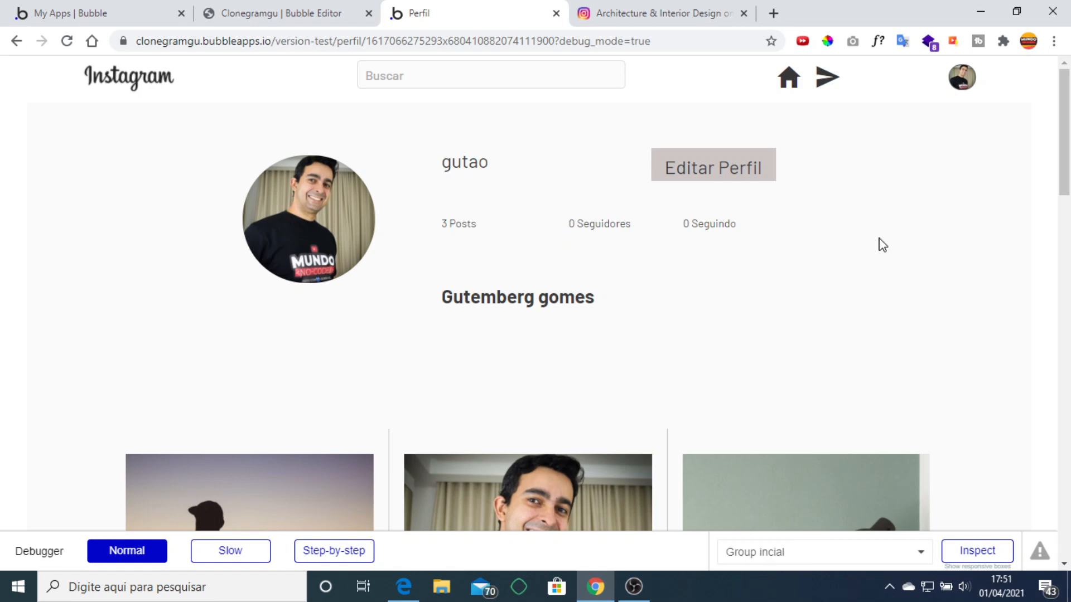
scroll(932, 282, down, 6)
scroll(932, 282, up, 6)
Give the perfil page's home icon a click workflow with Go to page inicial.
click(323, 14)
click(975, 115)
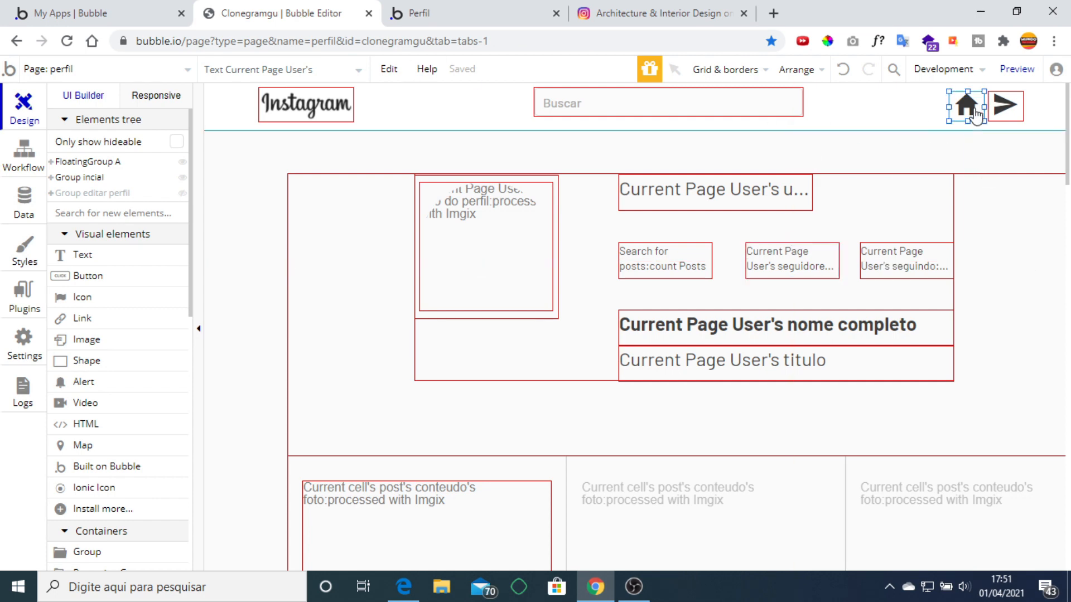
double_click(975, 115)
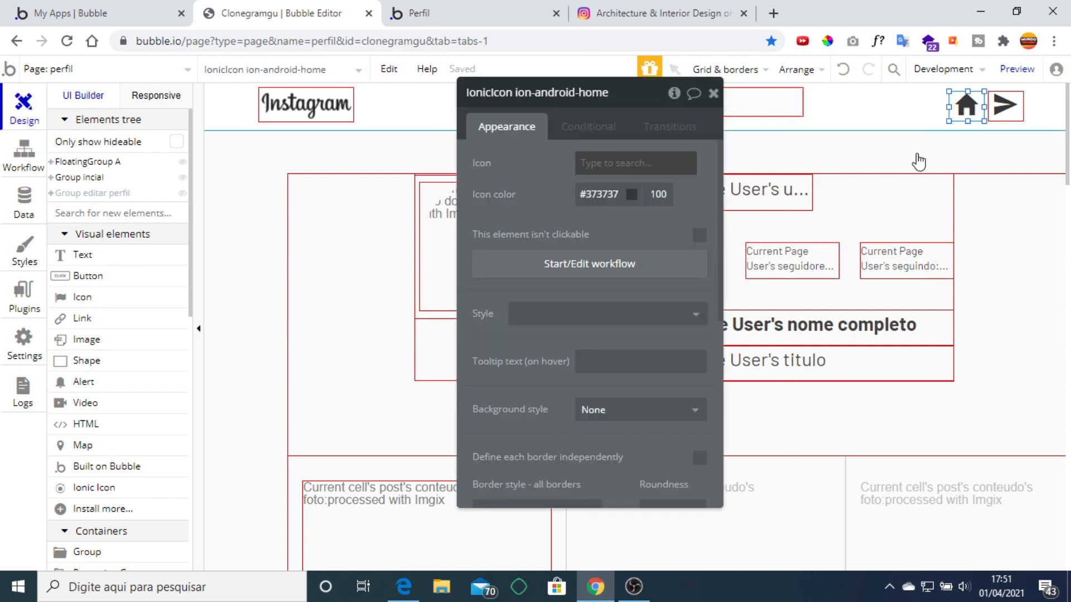
click(530, 263)
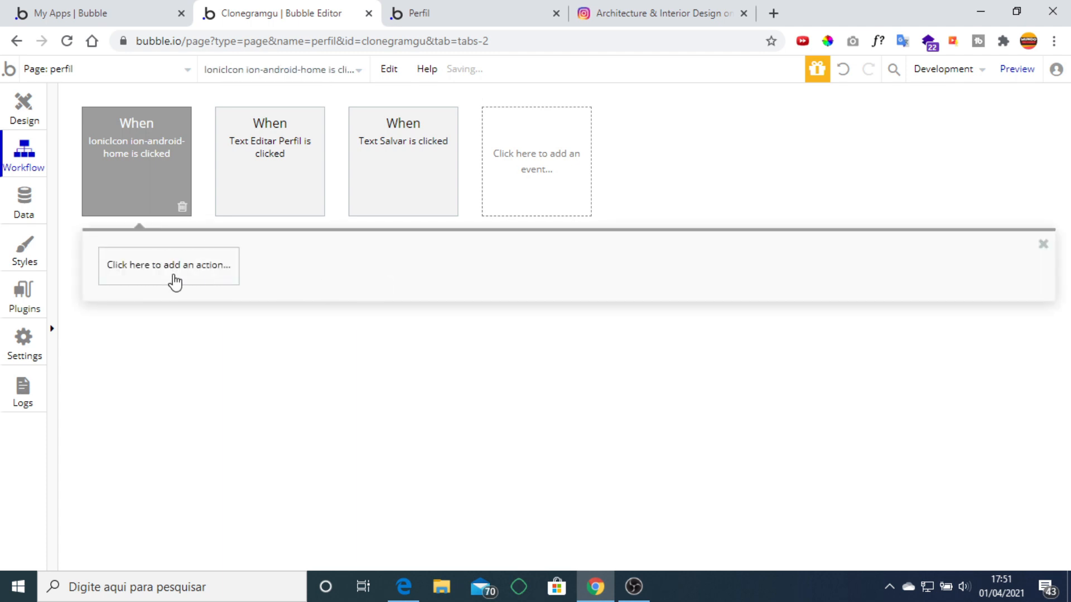
click(175, 281)
mouse_move(181, 488)
mouse_move(190, 353)
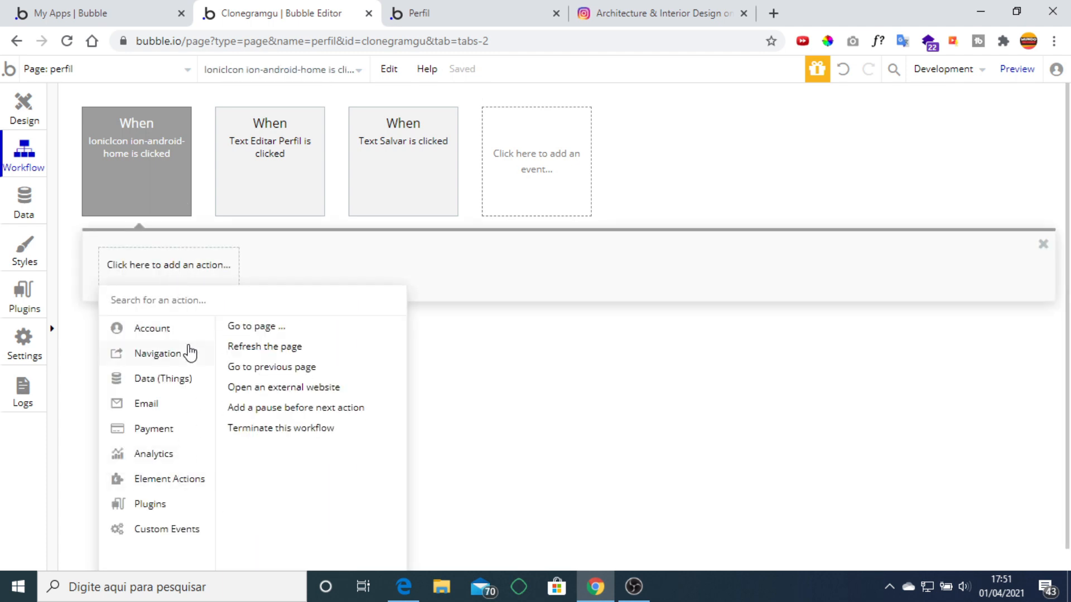
click(260, 329)
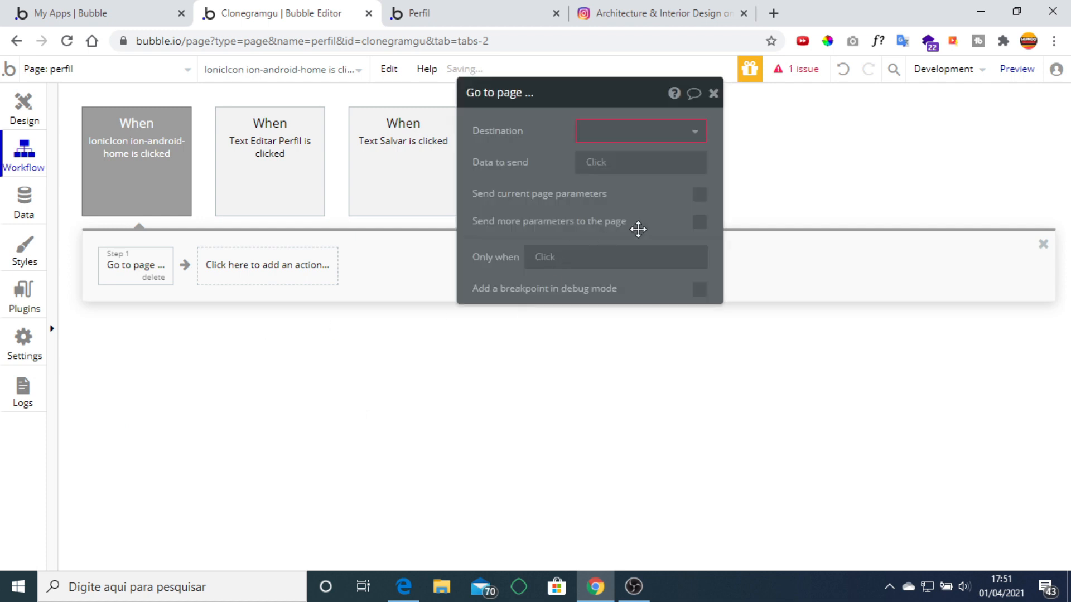
click(675, 143)
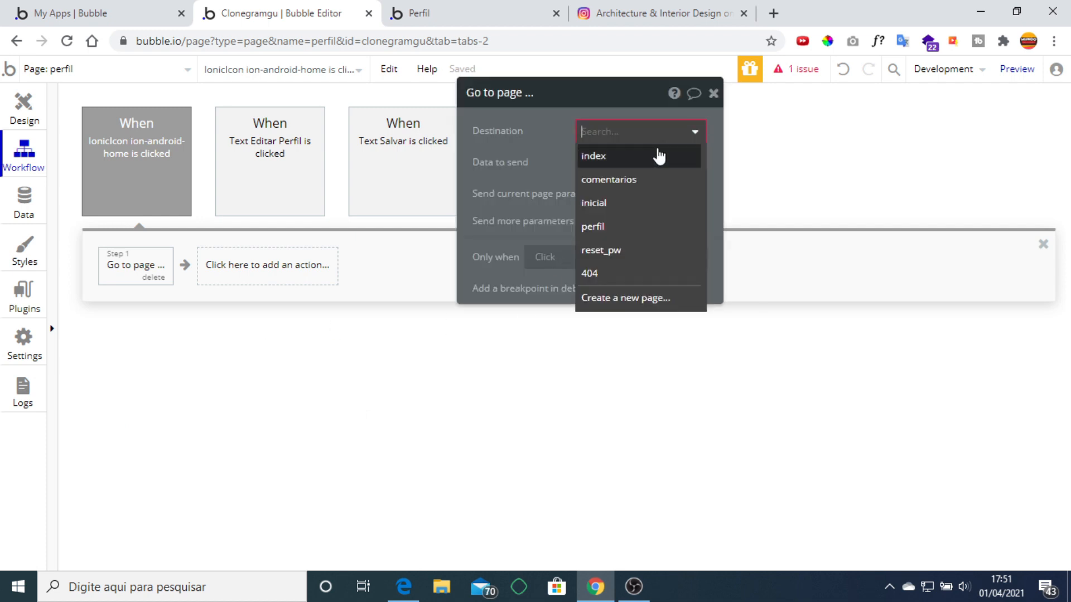
click(621, 204)
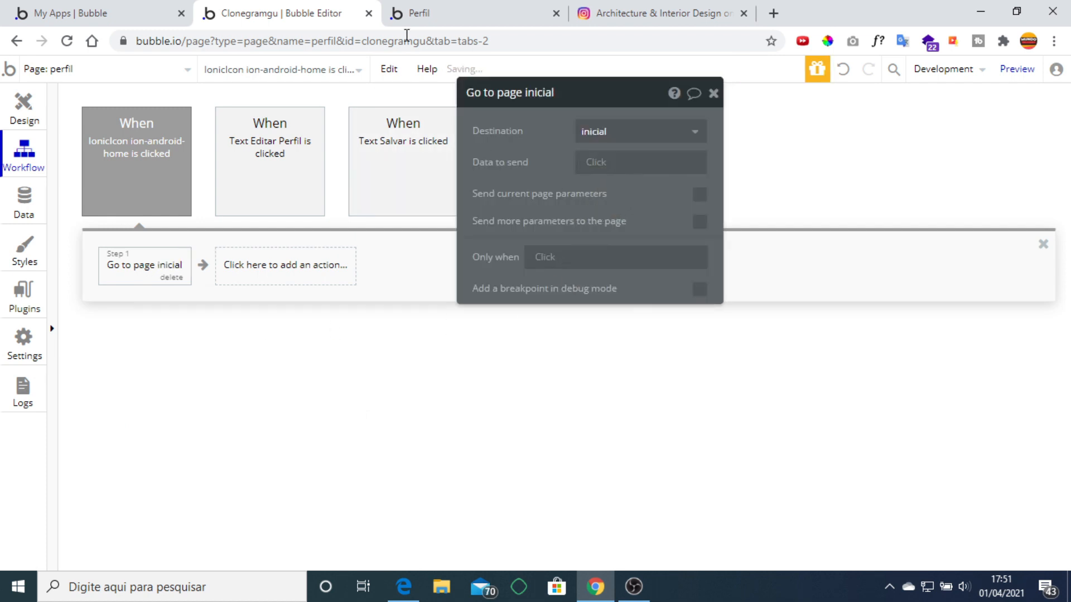
Reload the live profile page with F5 to test, then return to the editor.
click(418, 13)
key(F5)
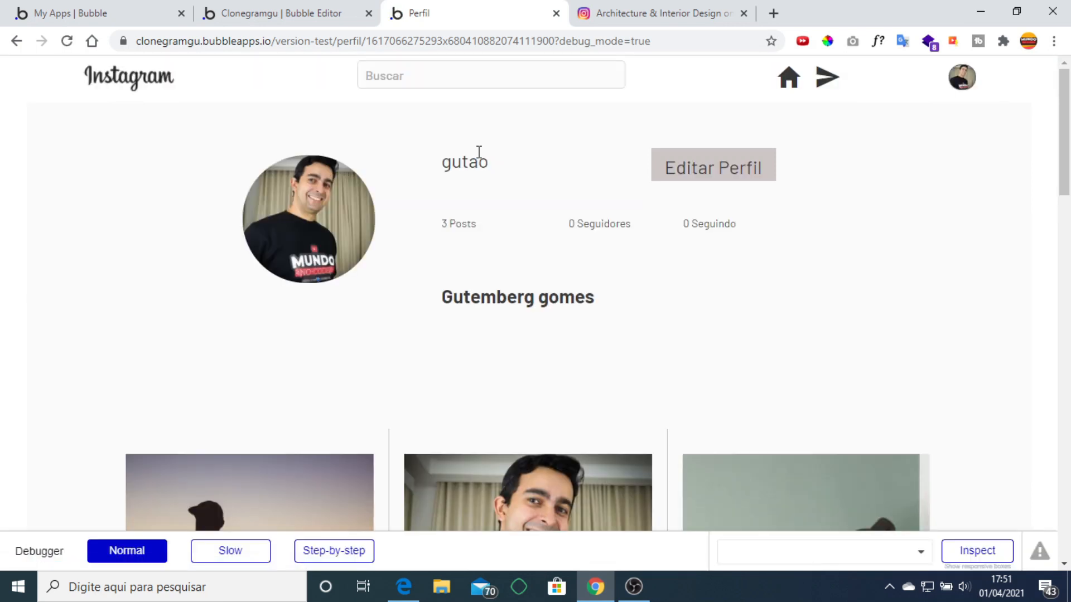
scroll(588, 227, down, 3)
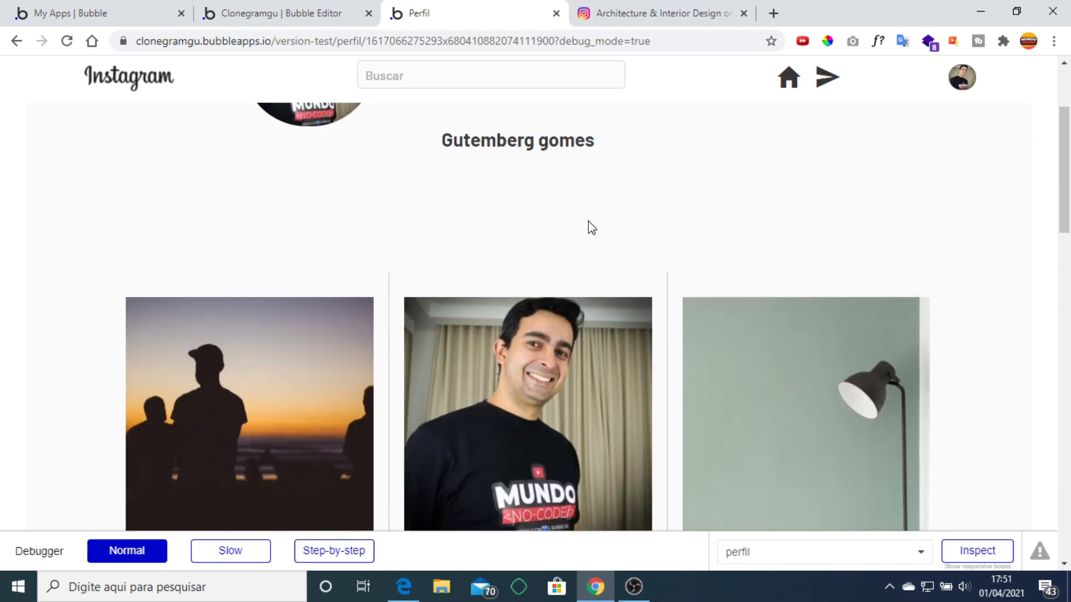
scroll(587, 227, up, 3)
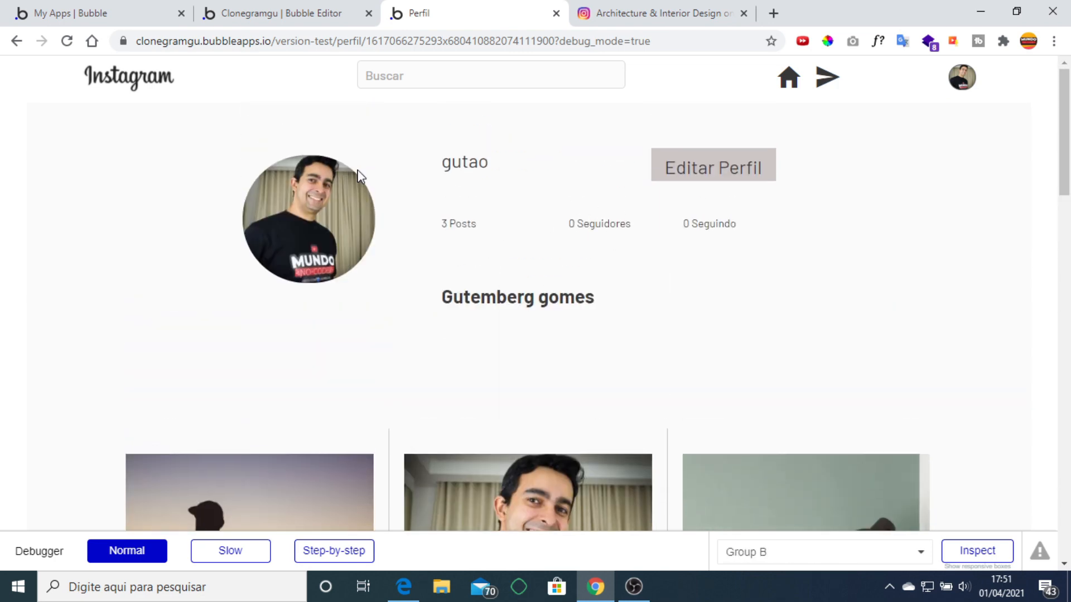
click(265, 16)
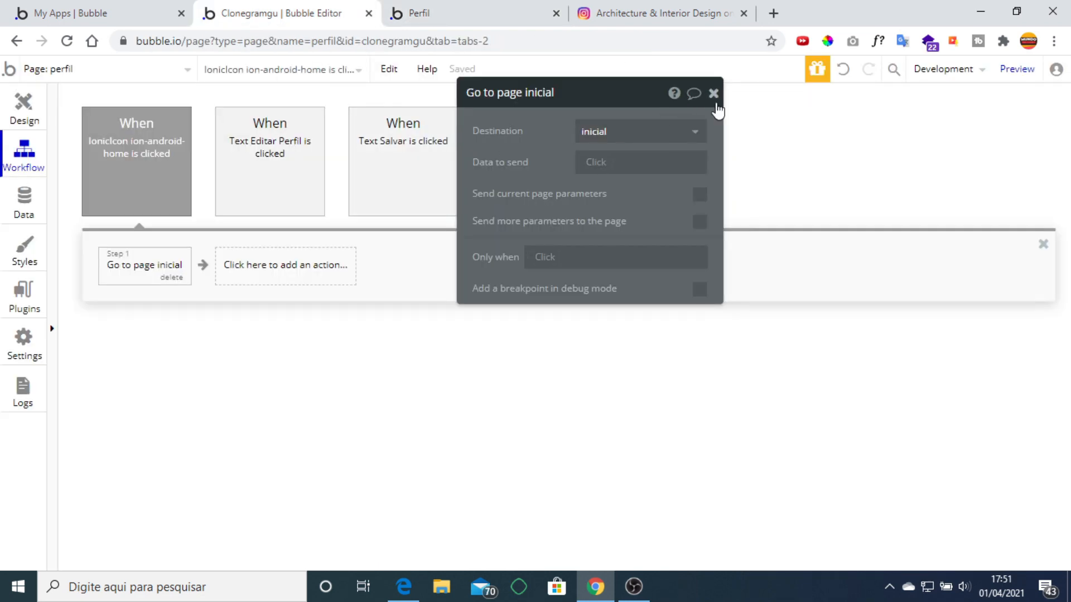
click(713, 93)
Select the green Salvar button inside Group editar perfil on the perfil page.
click(24, 106)
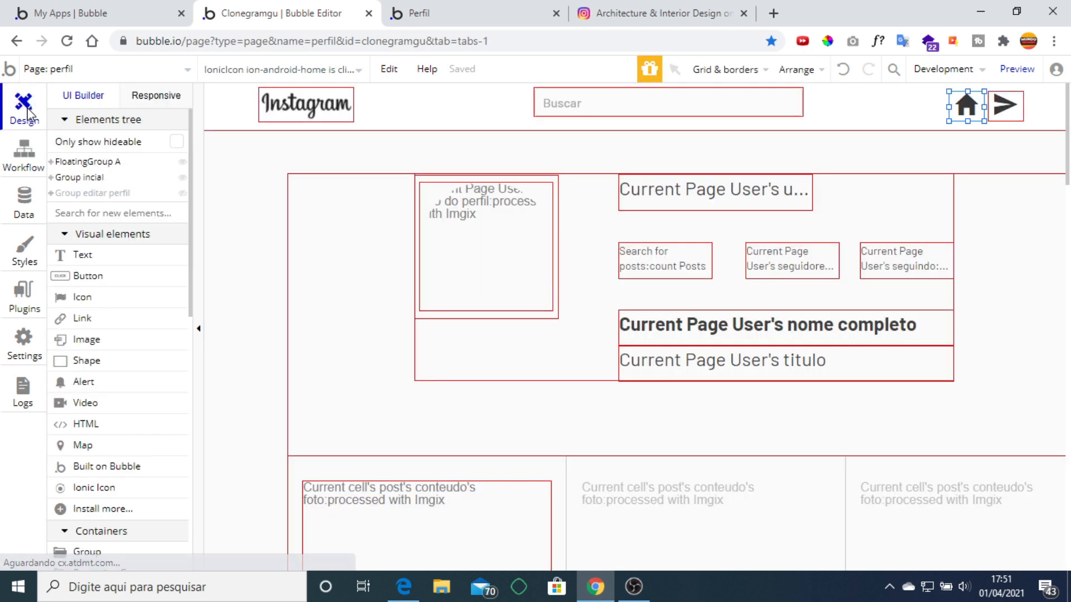
click(159, 69)
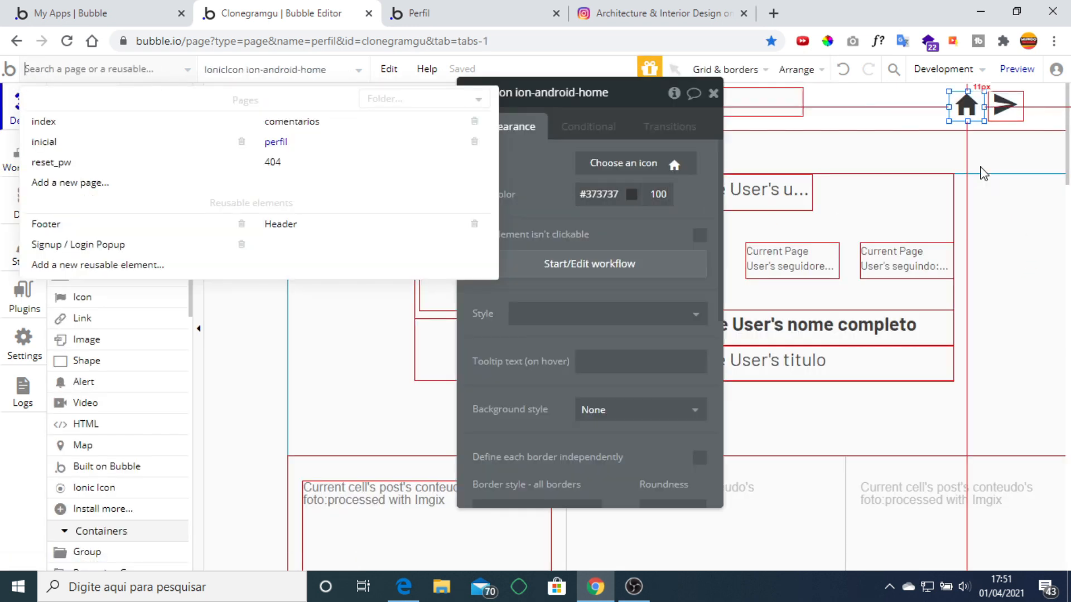
click(712, 93)
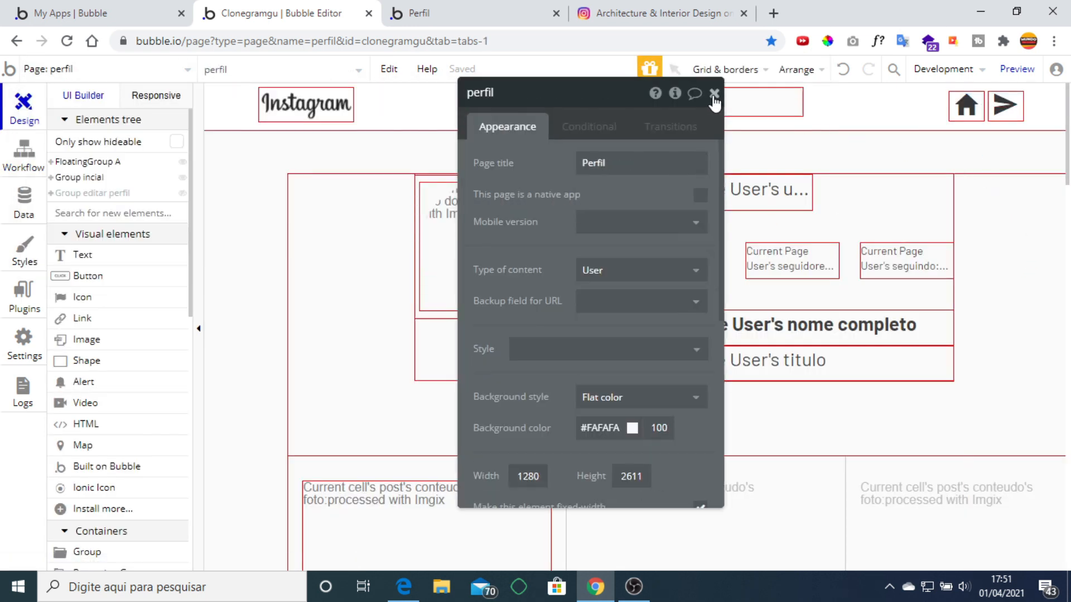
click(713, 93)
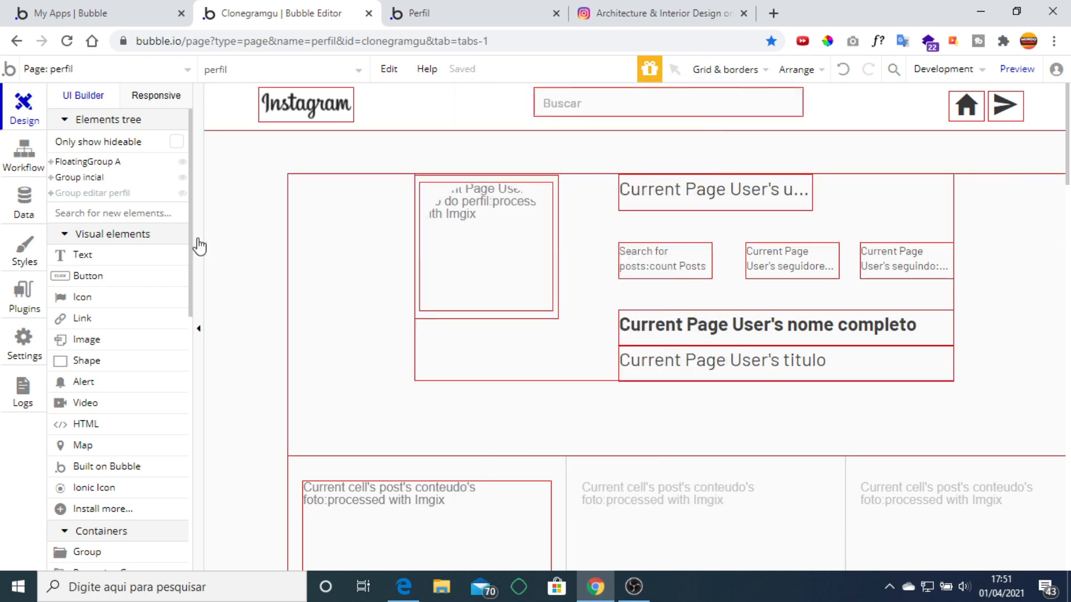
click(104, 195)
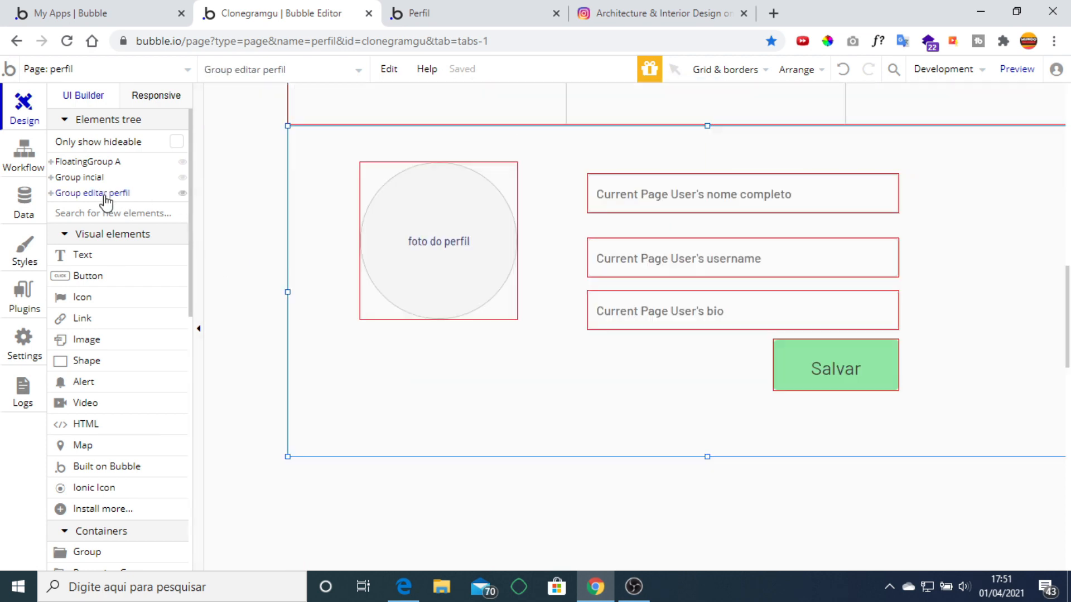
scroll(809, 357, up, 1)
click(804, 433)
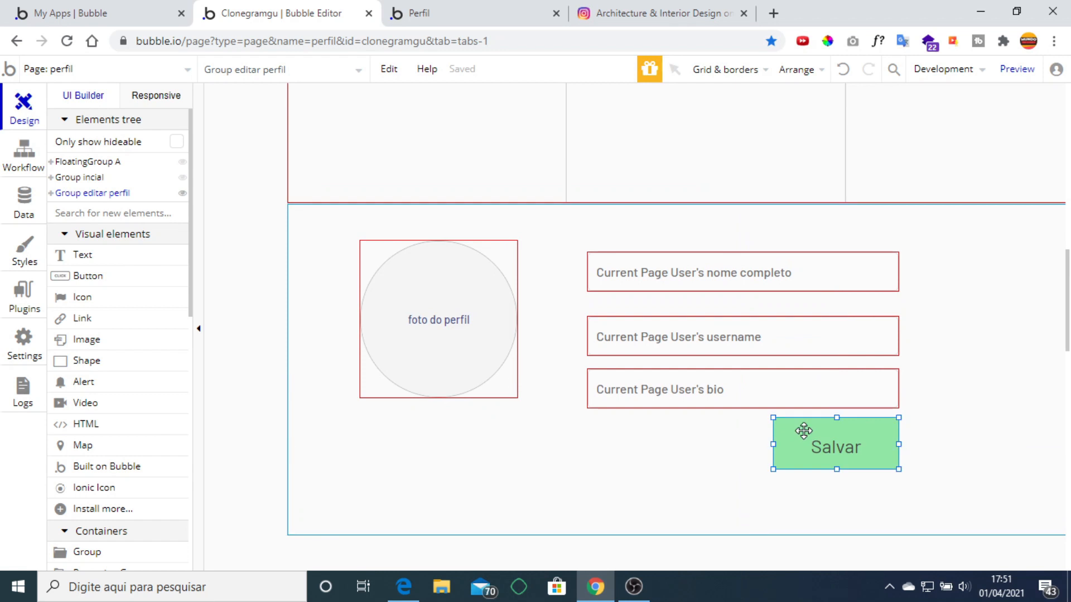
Paste a copy of Salvar into Group inicial, positioned right under the profile title.
scroll(834, 426, up, 8)
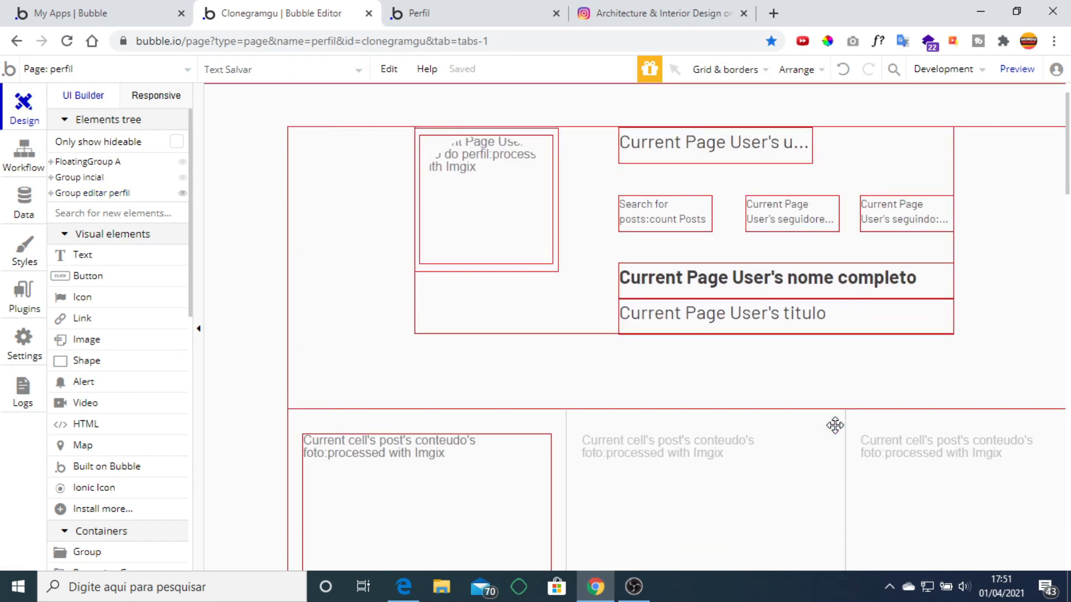
click(828, 370)
key(ctrl+v)
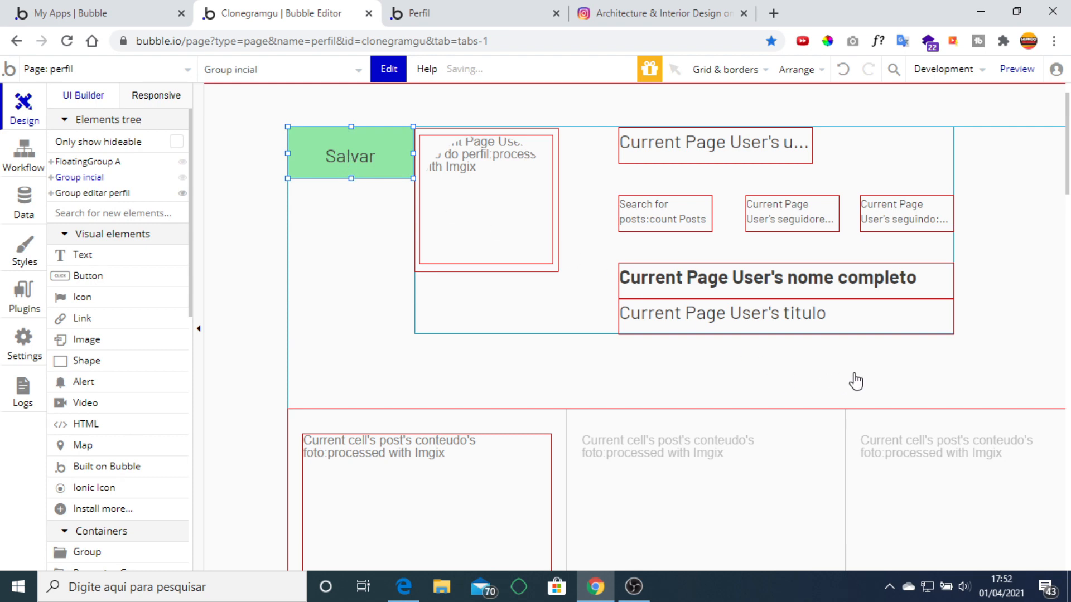
click(886, 372)
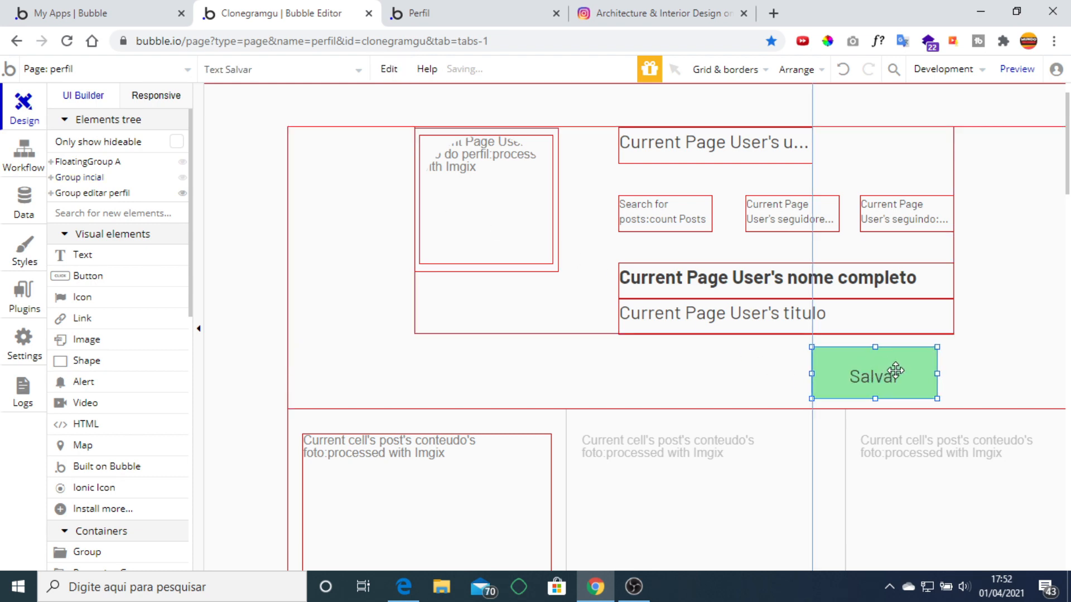
mouse_move(899, 364)
mouse_down()
mouse_move(905, 353)
mouse_move(891, 366)
mouse_up()
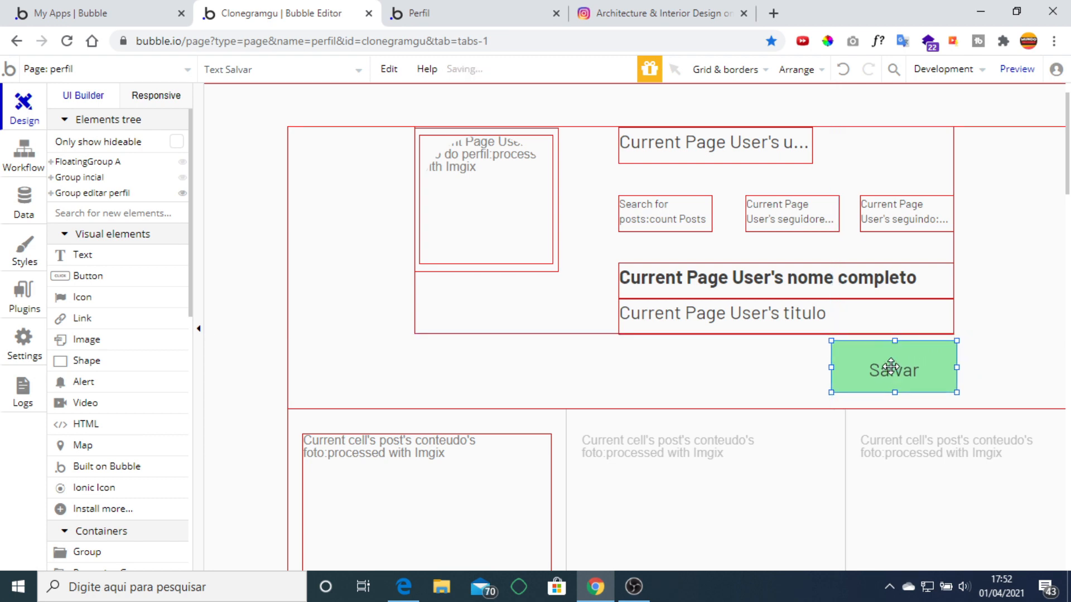
double_click(890, 366)
Relabel the copy 'Seguir' with a blue #3A4D8F background and white #FFFFFF text.
text(S)
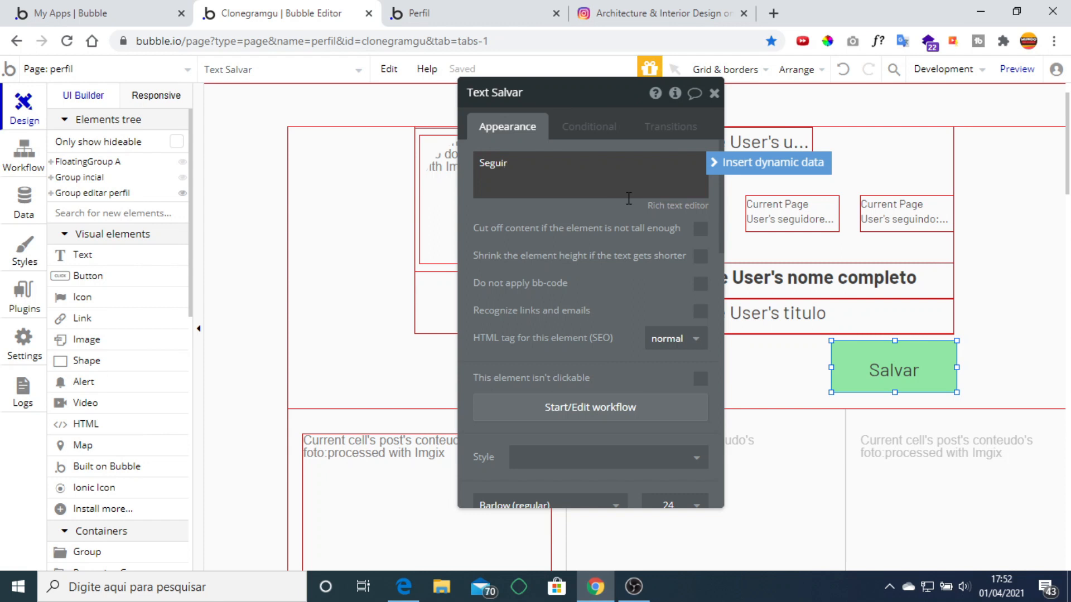
text(eguir)
scroll(662, 326, down, 8)
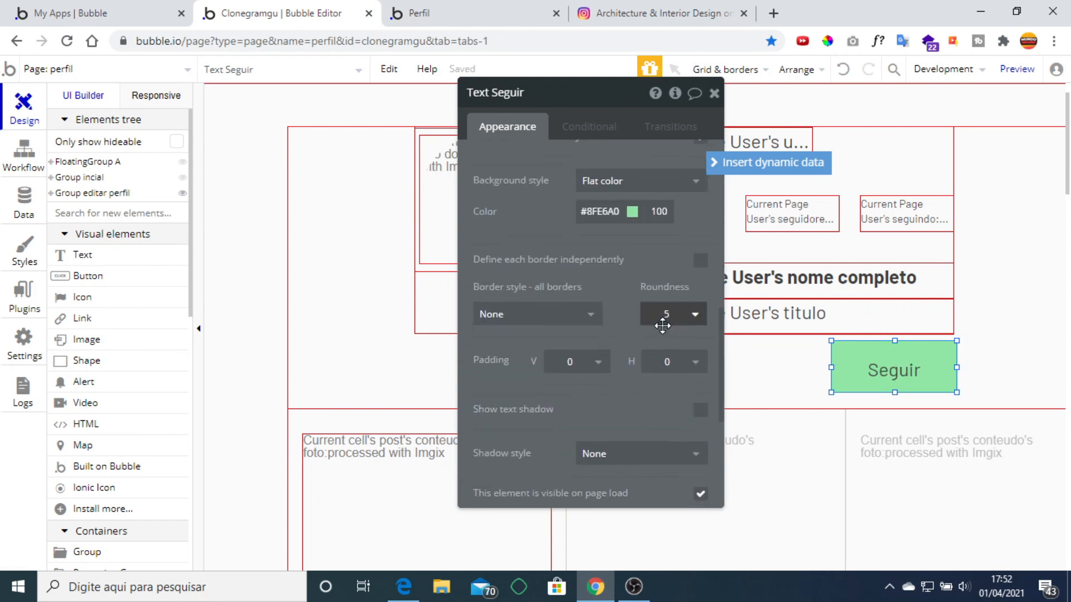
click(601, 211)
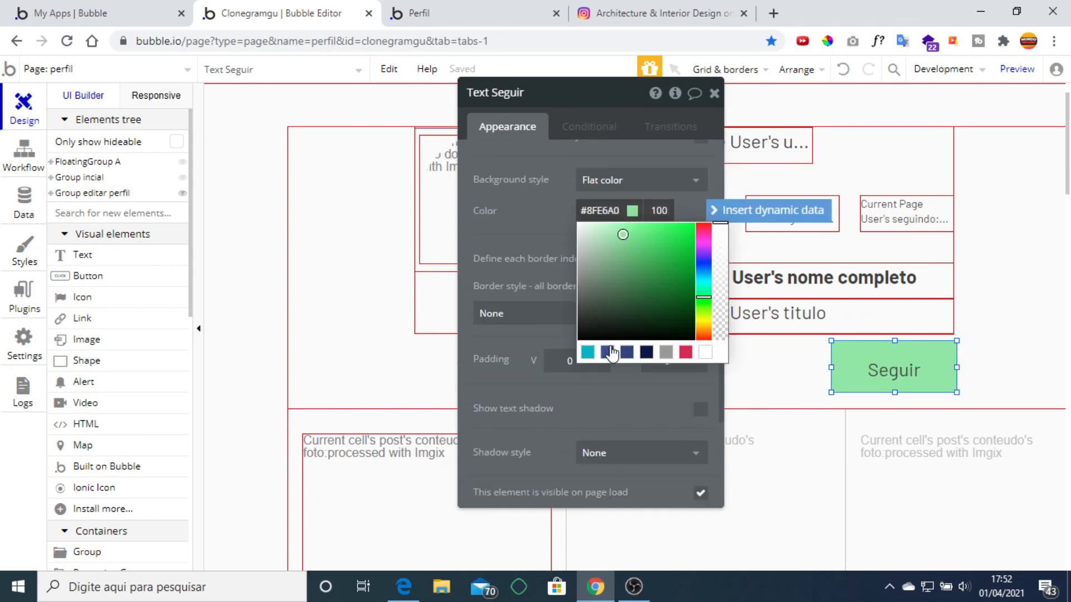
click(611, 351)
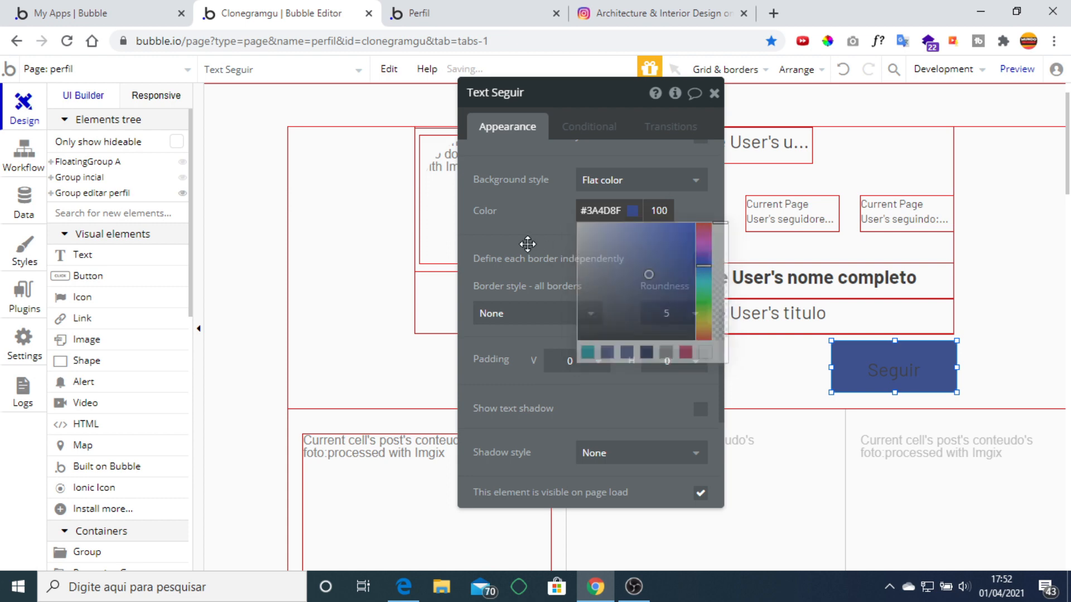
scroll(671, 259, up, 5)
click(675, 223)
mouse_move(674, 244)
mouse_down()
mouse_move(631, 229)
mouse_move(628, 240)
mouse_up()
click(521, 350)
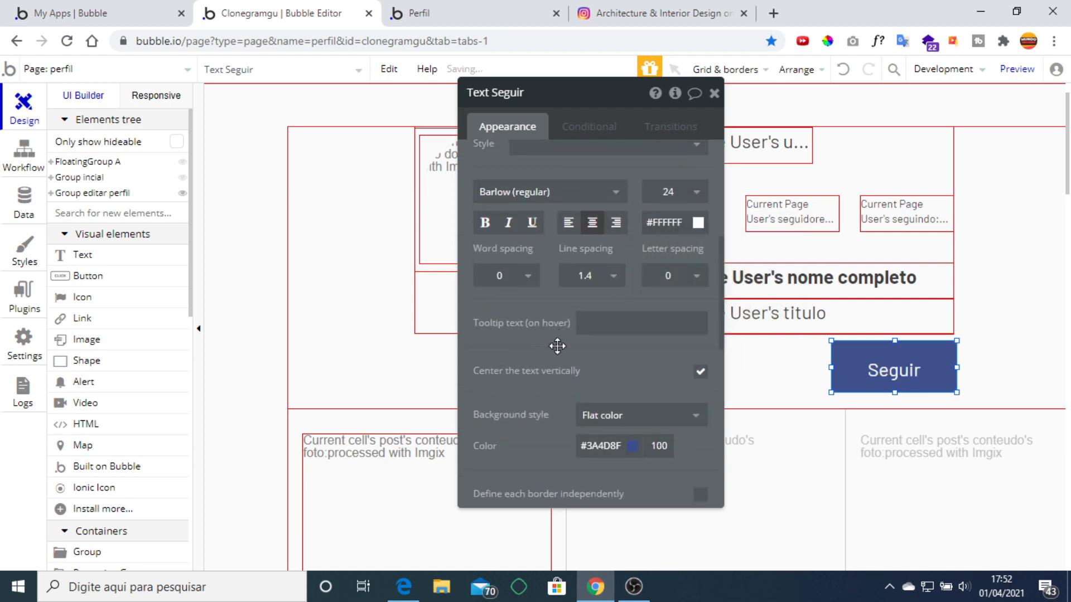
Keep line spacing at 1.3, make the button shorter, and start its click workflow.
click(597, 277)
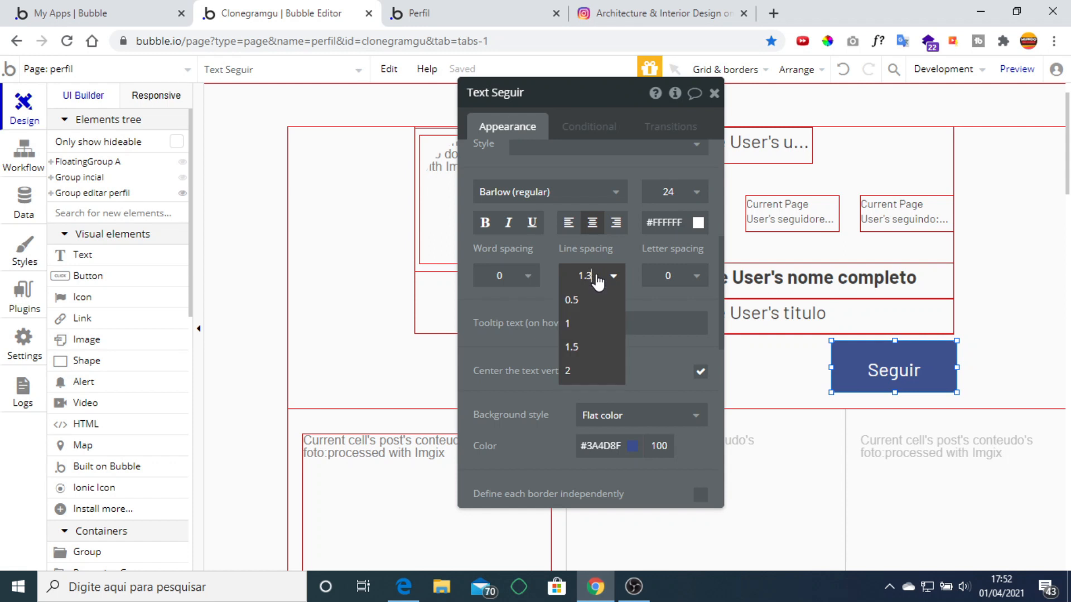
click(550, 280)
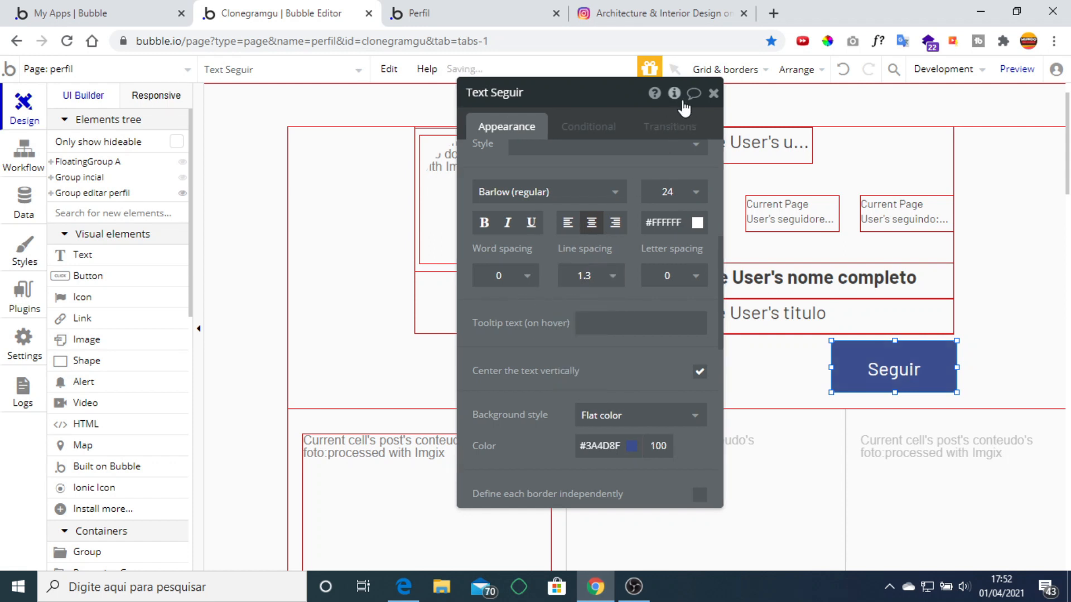
click(713, 94)
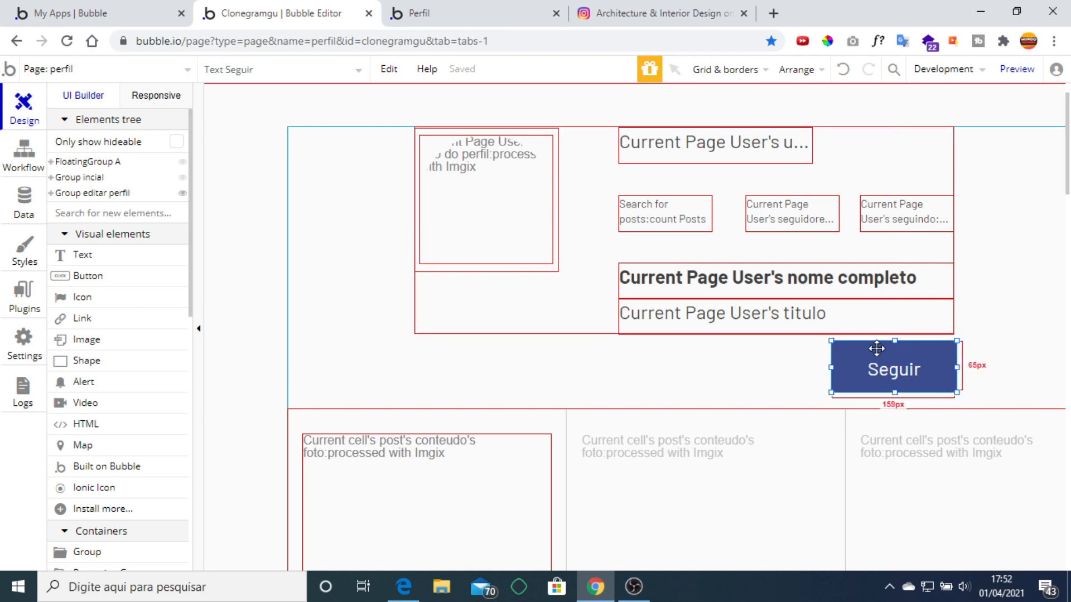
drag(894, 339, 896, 350)
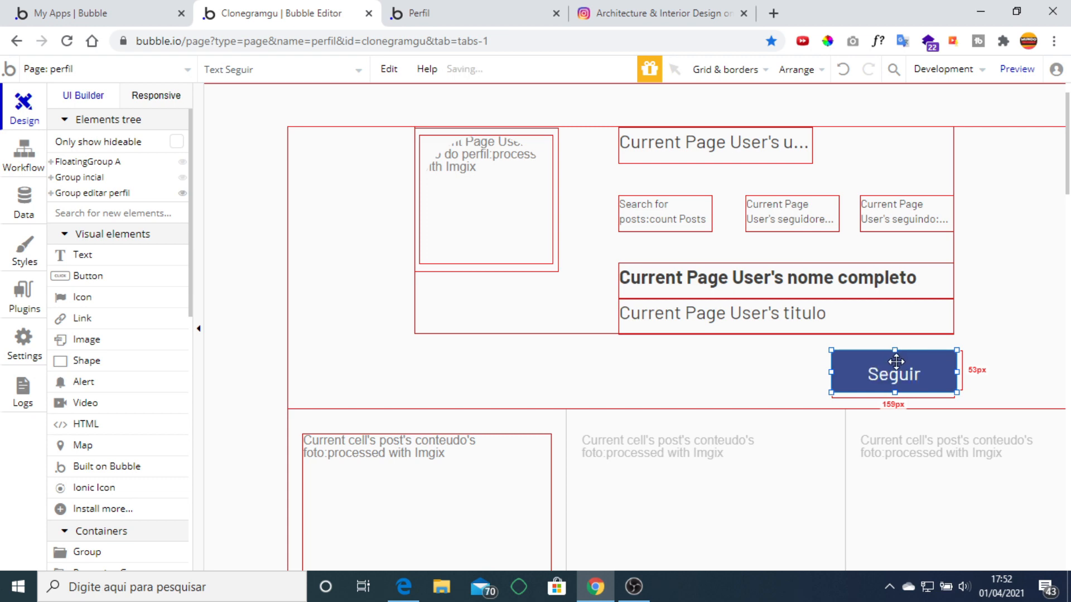
double_click(891, 368)
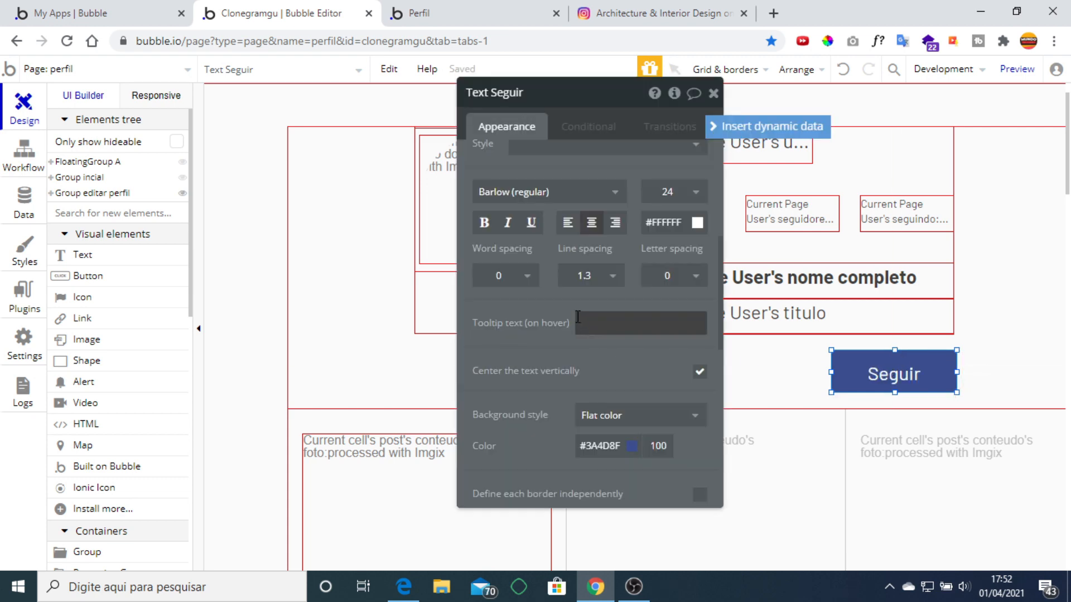
click(582, 411)
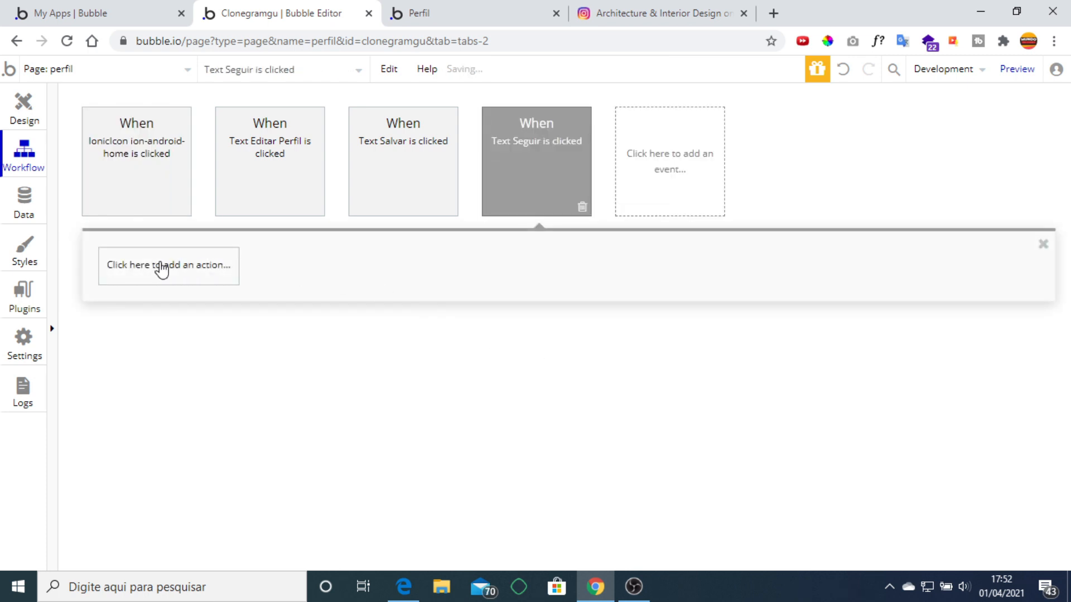
Add a Make changes to thing step adding Current Page User to Current User's seguindo list.
click(161, 268)
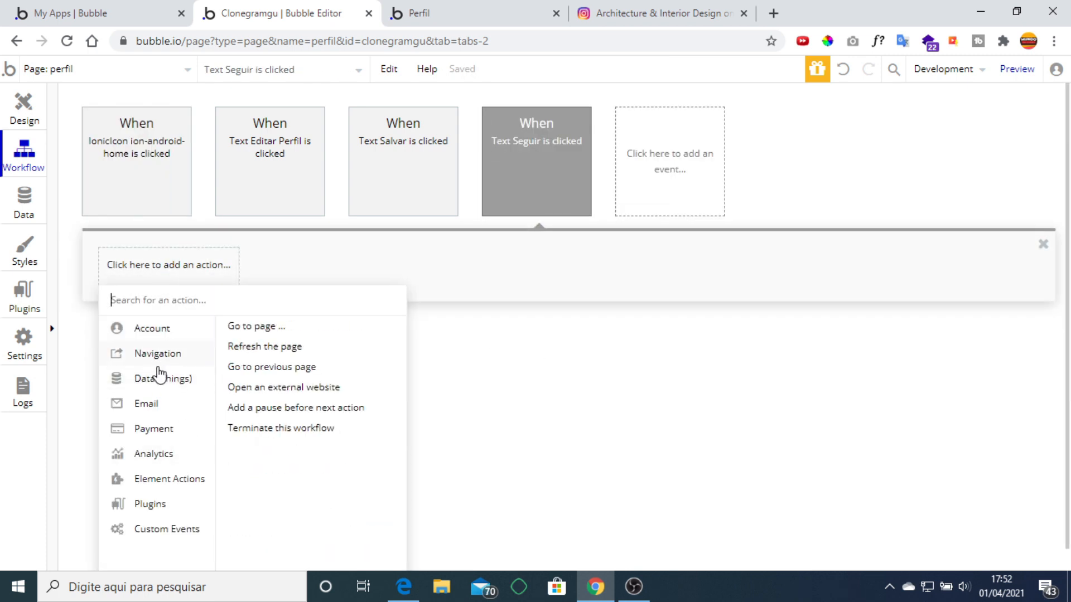
mouse_move(159, 380)
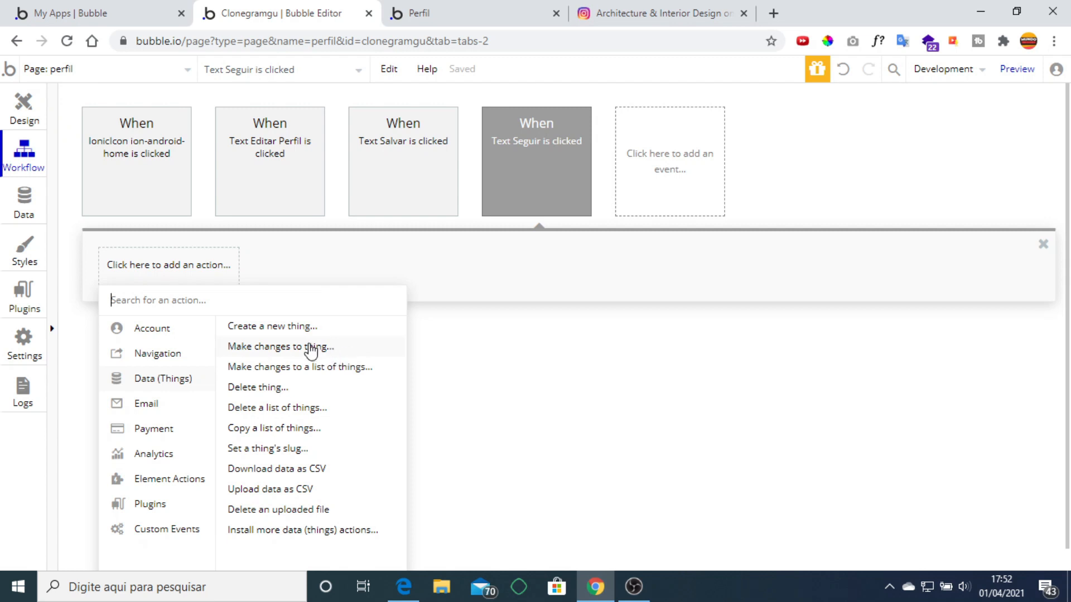
click(311, 347)
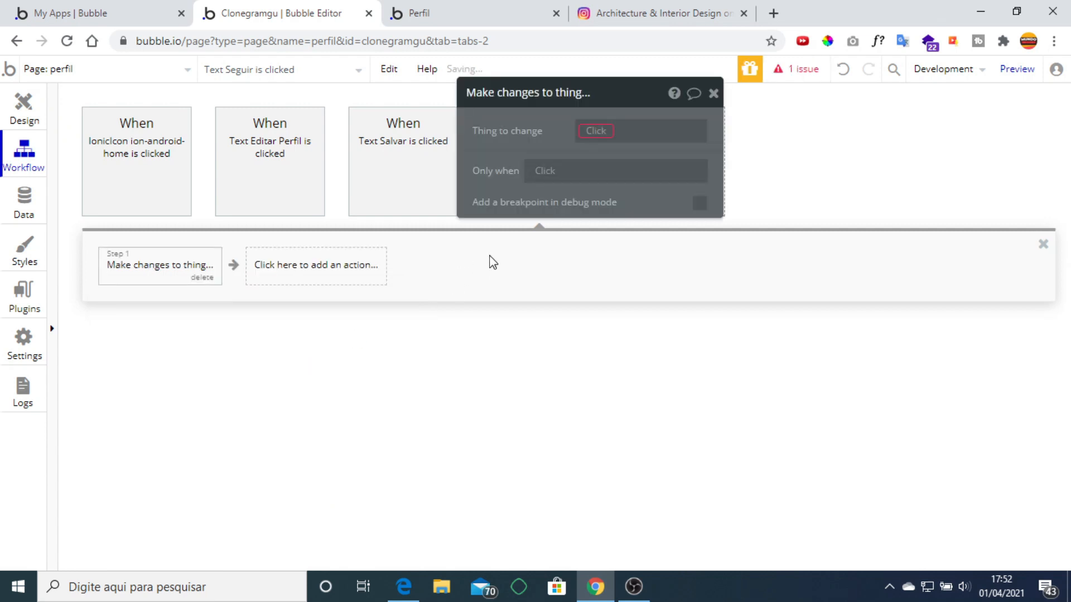
click(583, 140)
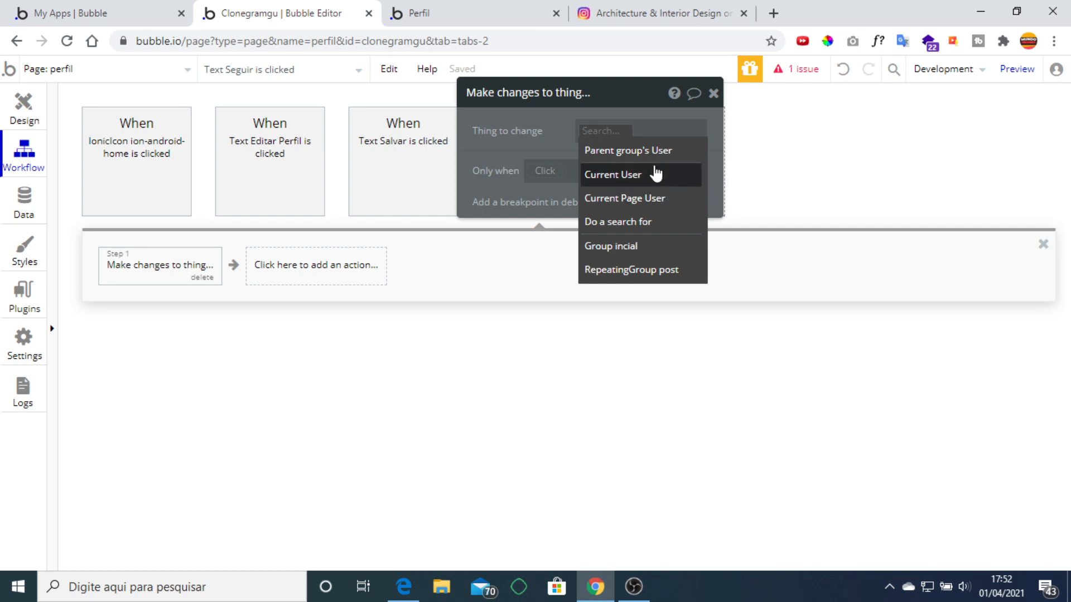
click(657, 180)
click(559, 182)
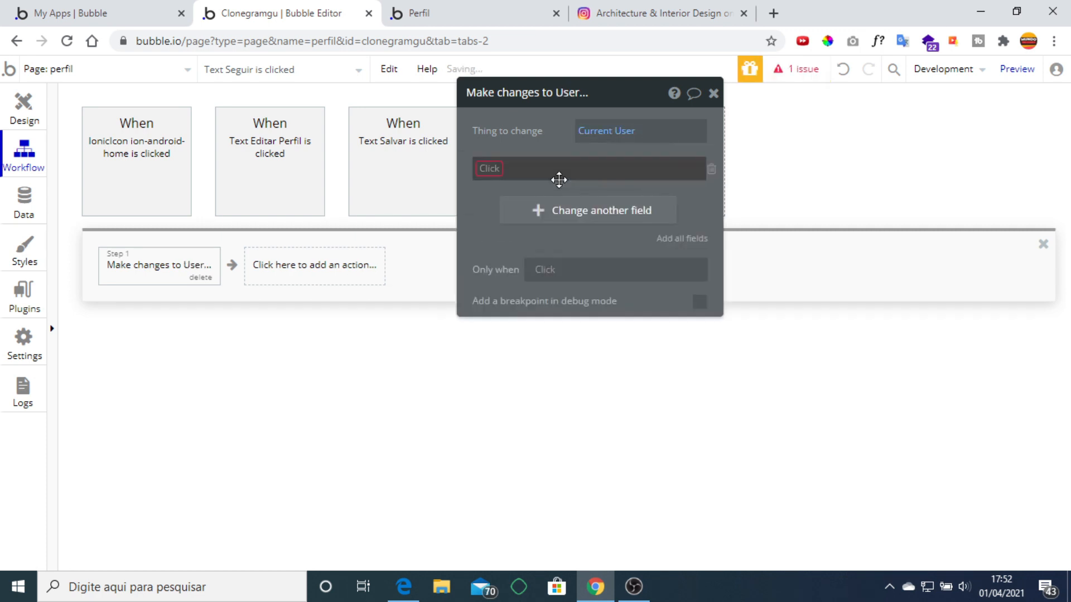
click(491, 179)
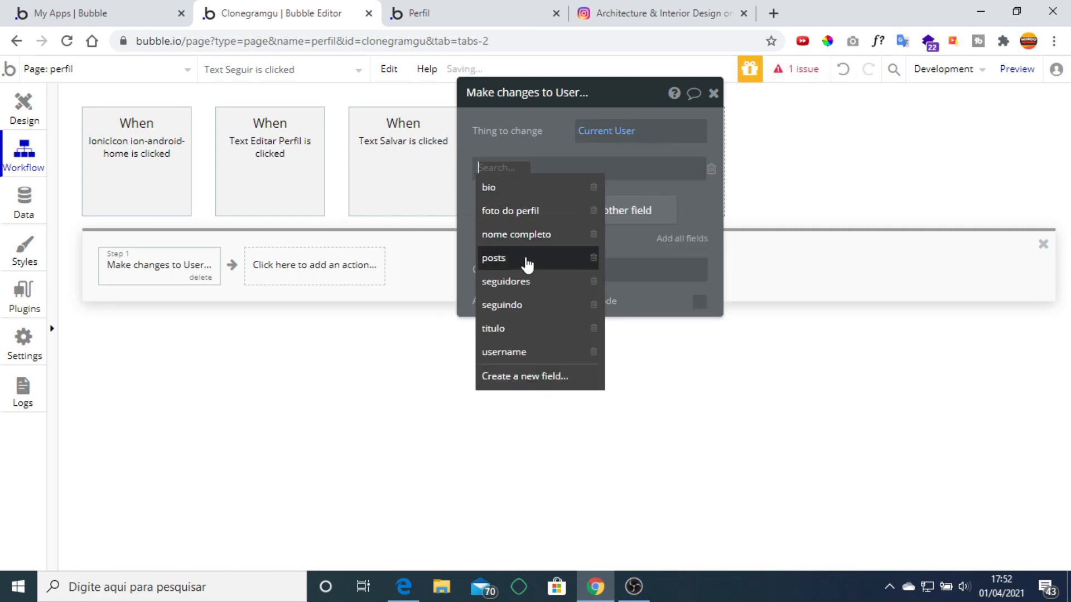
click(527, 308)
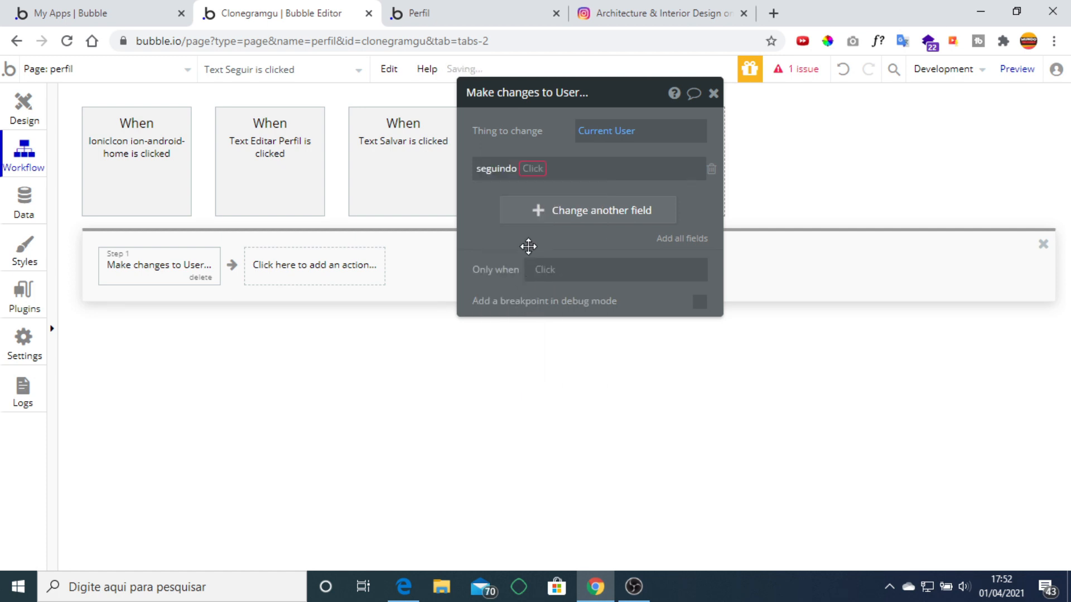
click(533, 169)
click(541, 190)
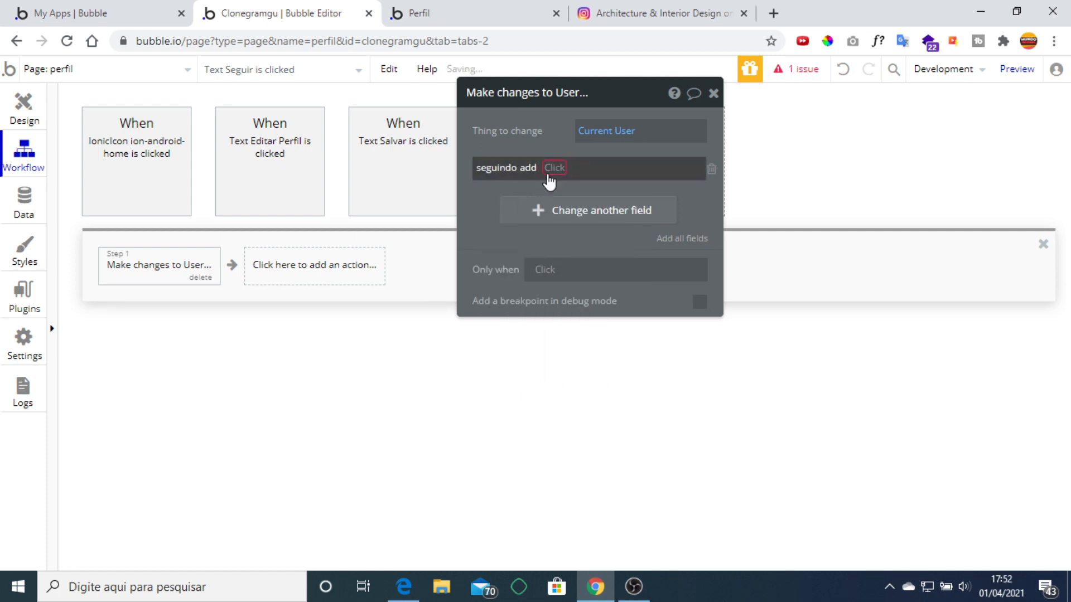
click(551, 176)
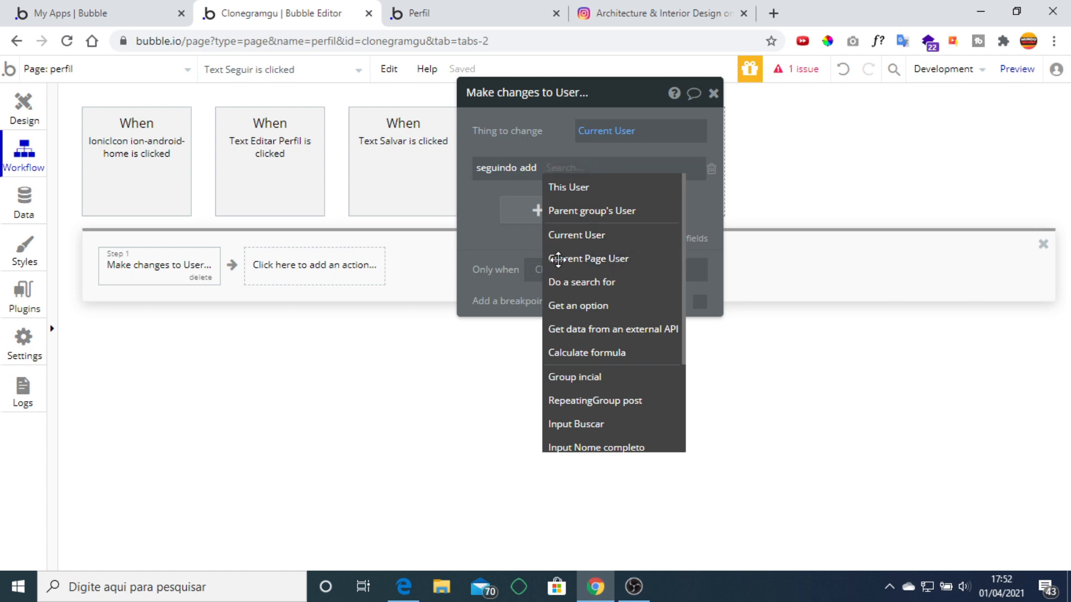
click(557, 256)
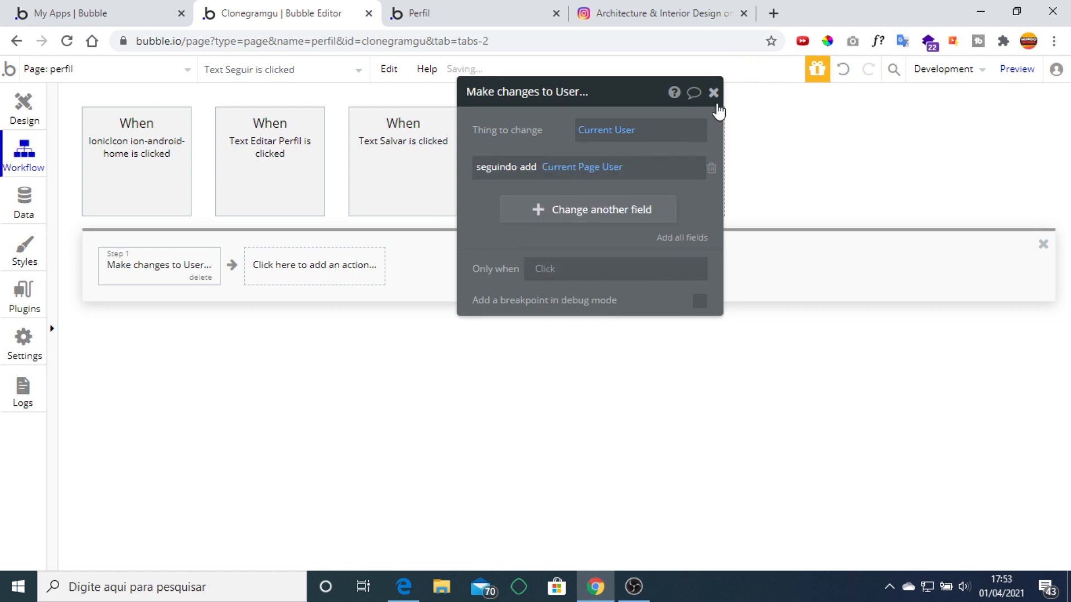
click(714, 93)
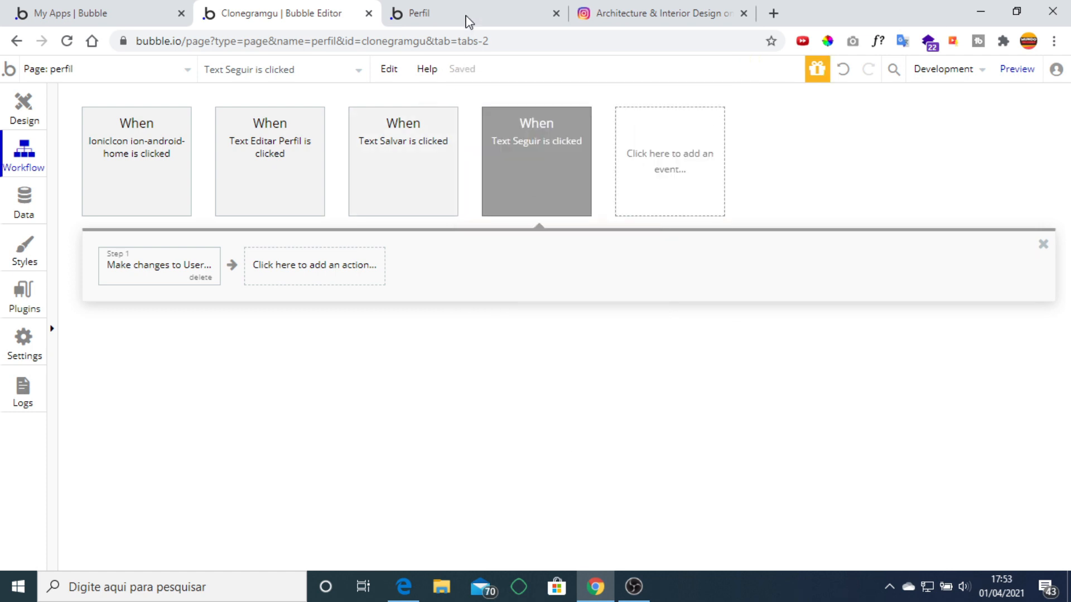
Reload the profile preview, then begin an Only-when condition on the Seguir click event.
click(468, 16)
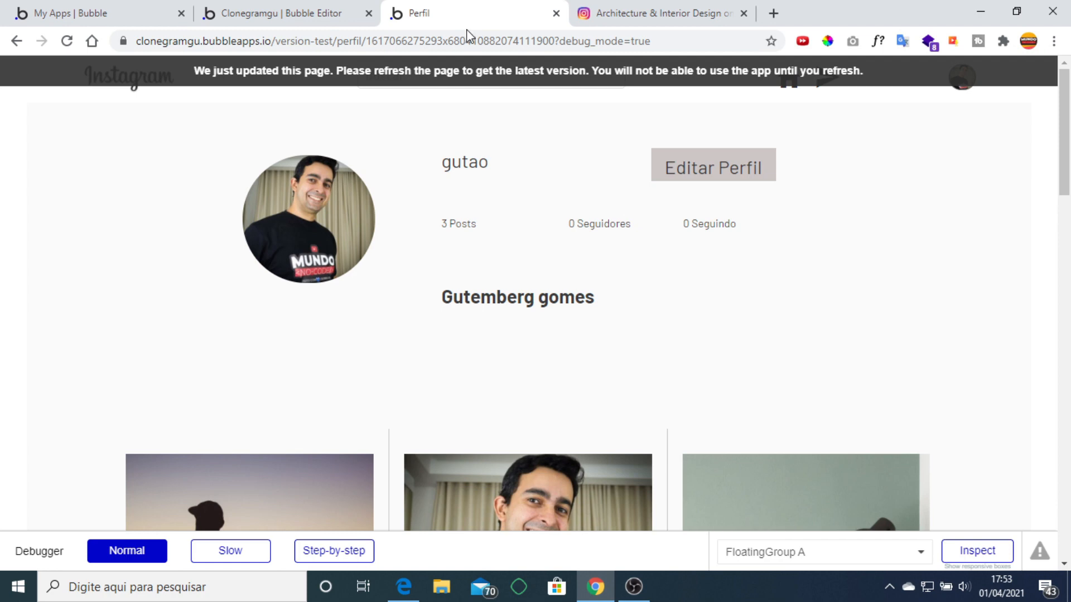
click(461, 82)
click(301, 9)
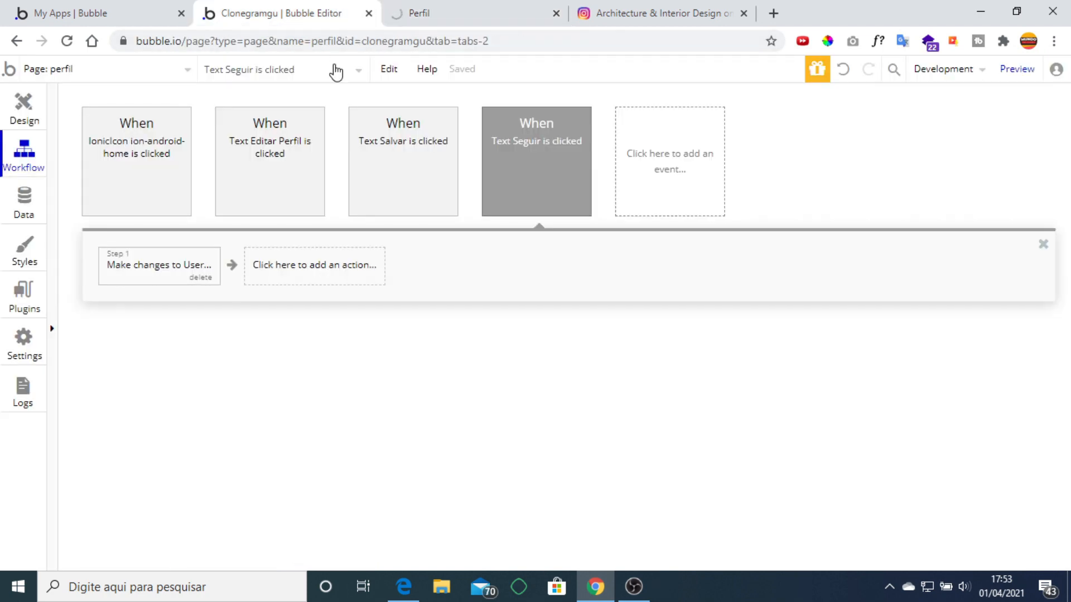
click(147, 266)
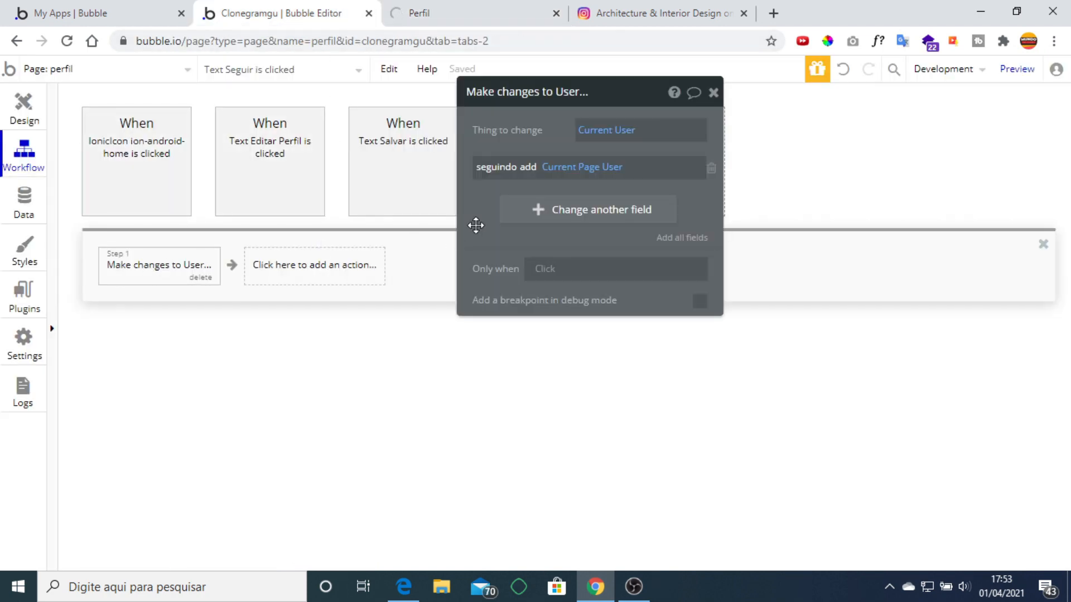
drag(486, 207, 620, 343)
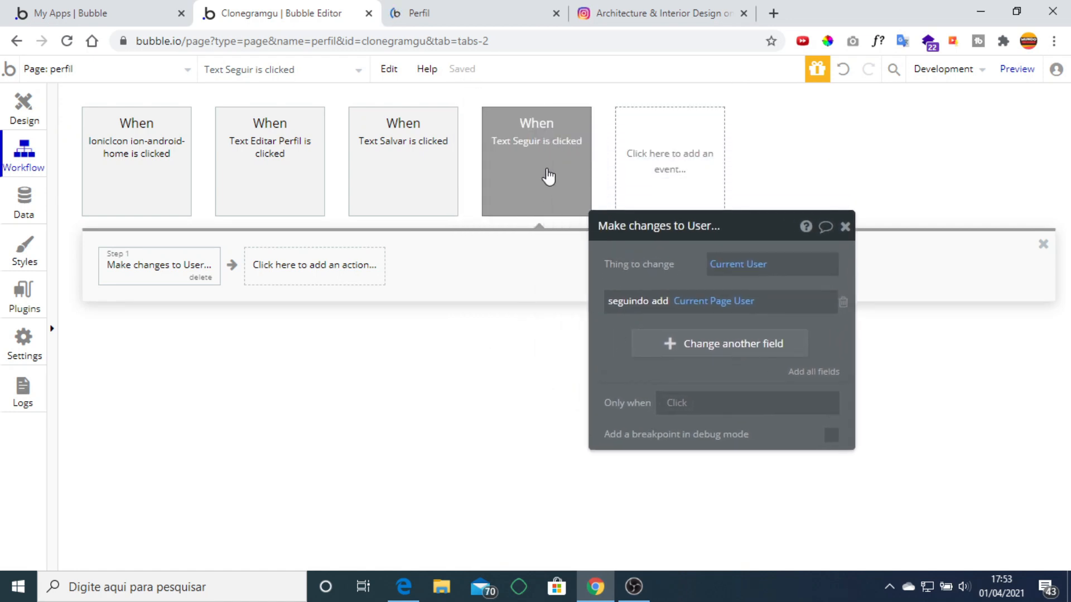
click(553, 169)
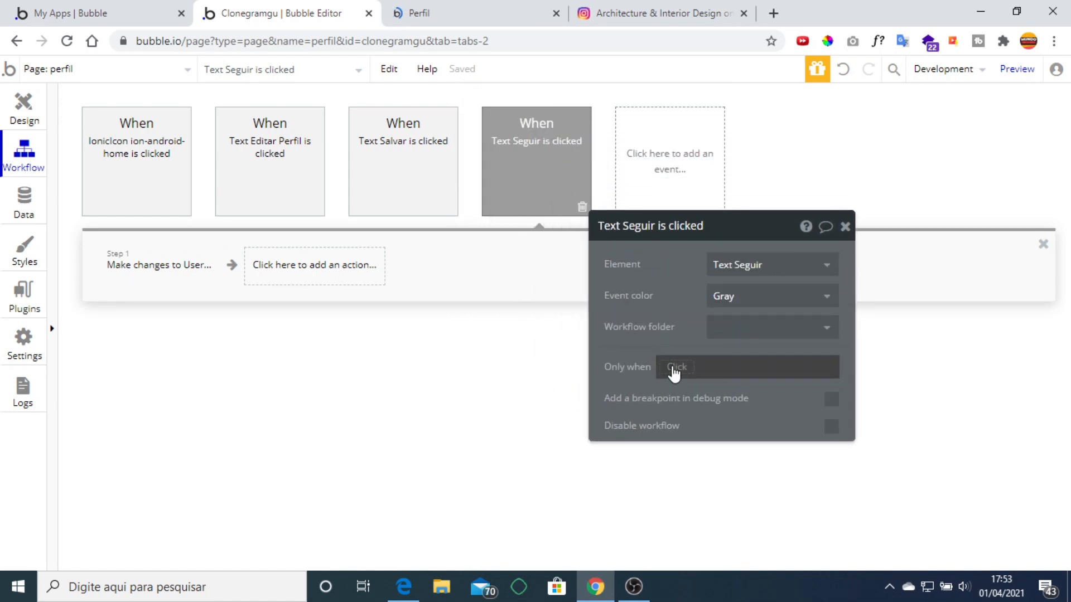
click(674, 368)
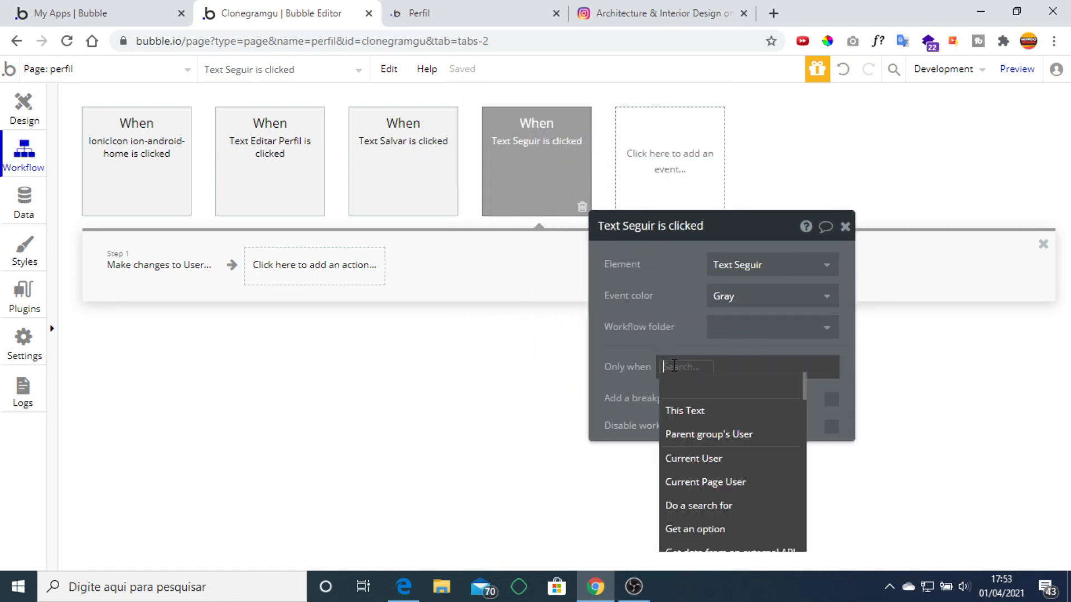
Run the Seguir event only when Current User's seguindo doesn't contain Current Page User.
click(748, 463)
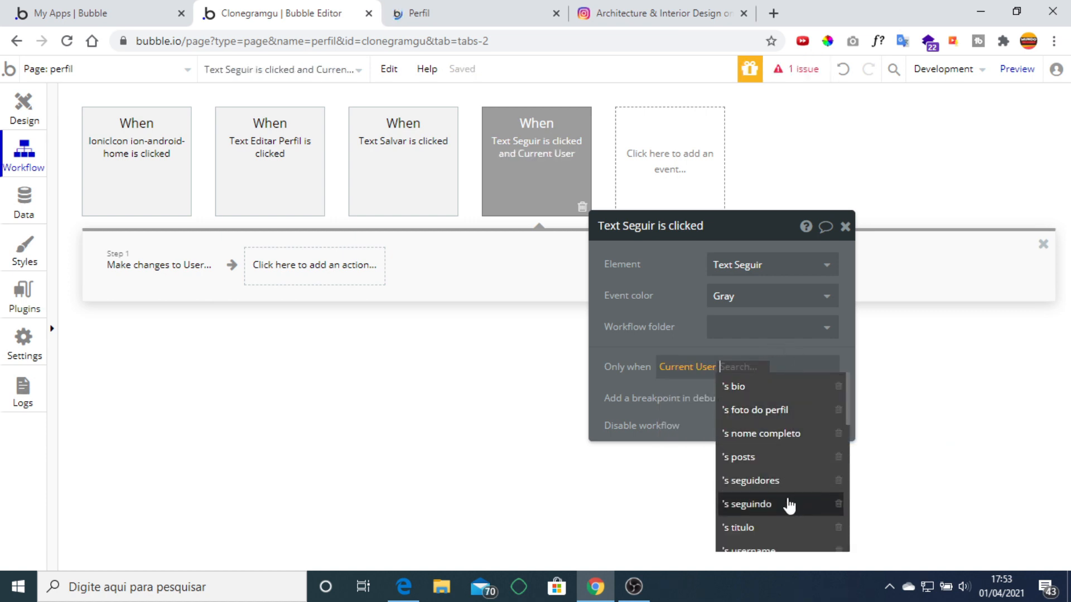
click(784, 503)
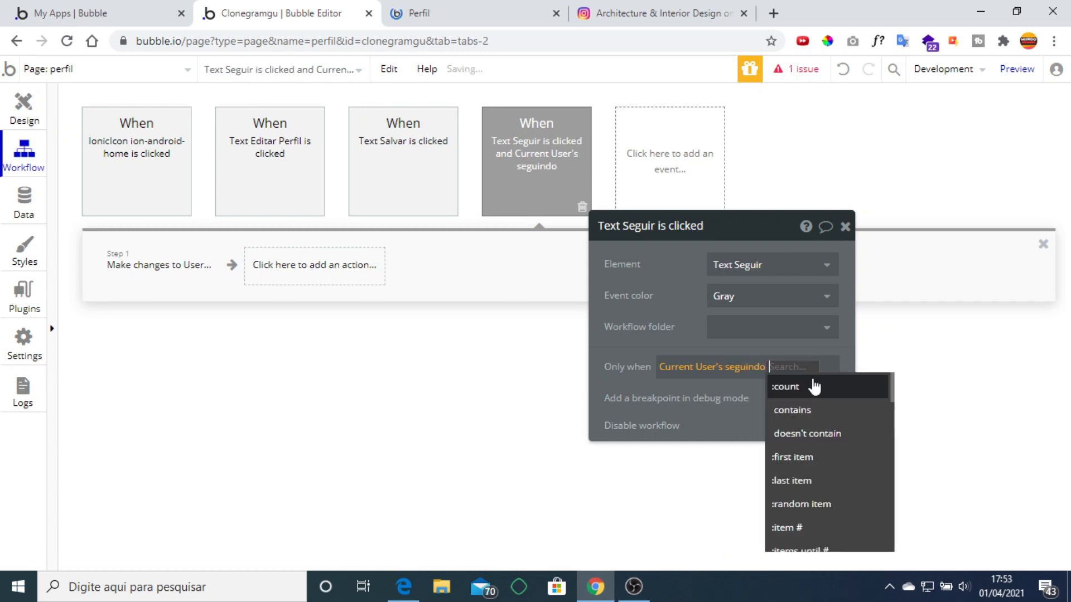
click(835, 441)
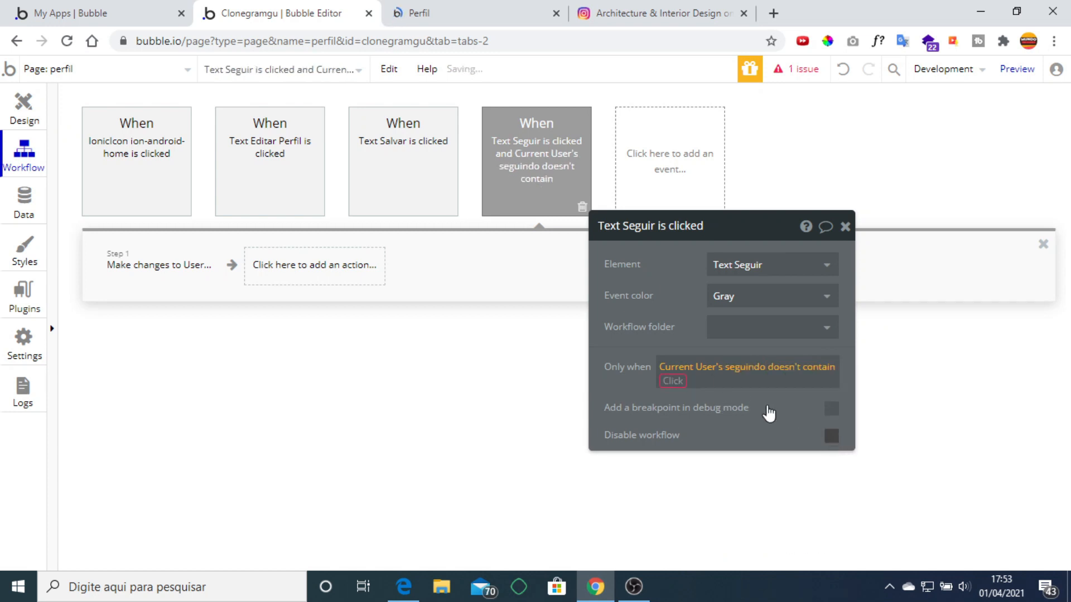
click(742, 473)
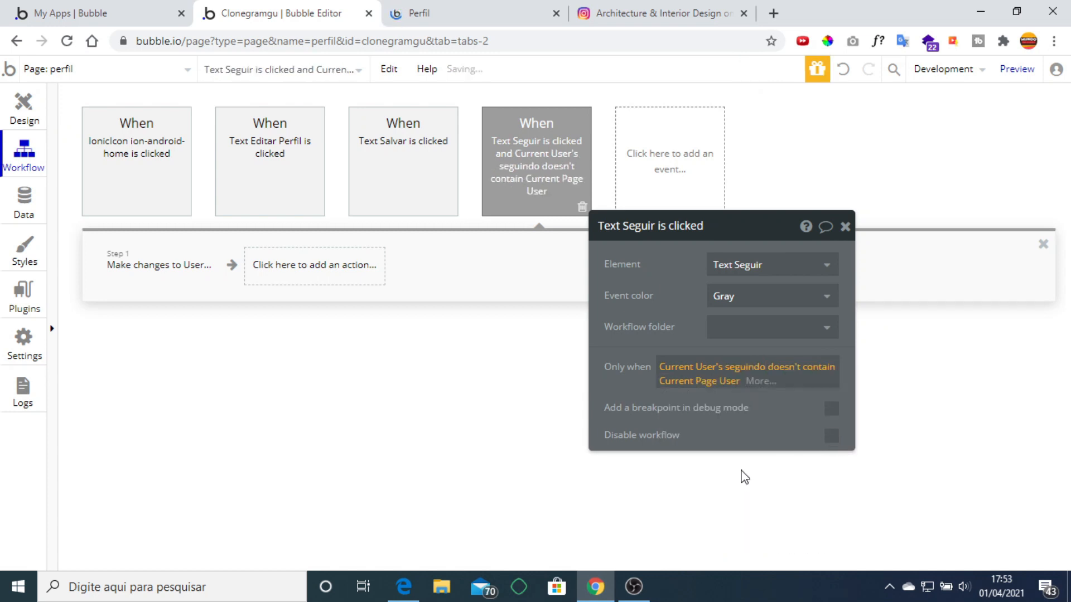
Paste a duplicate Seguir workflow whose condition is seguindo contains Current Page User.
right_click(545, 159)
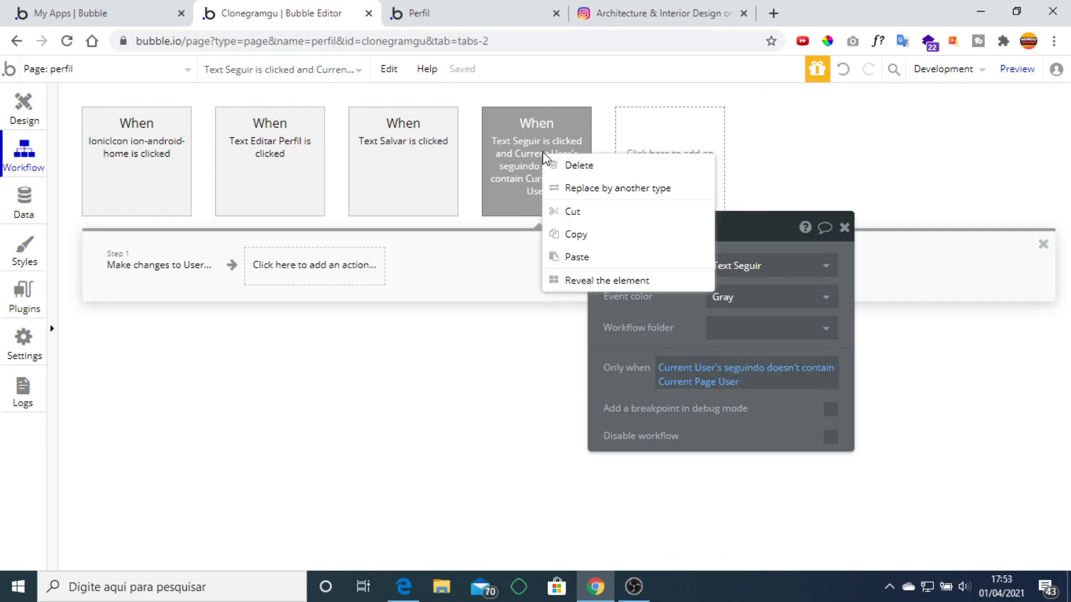
click(598, 234)
right_click(579, 170)
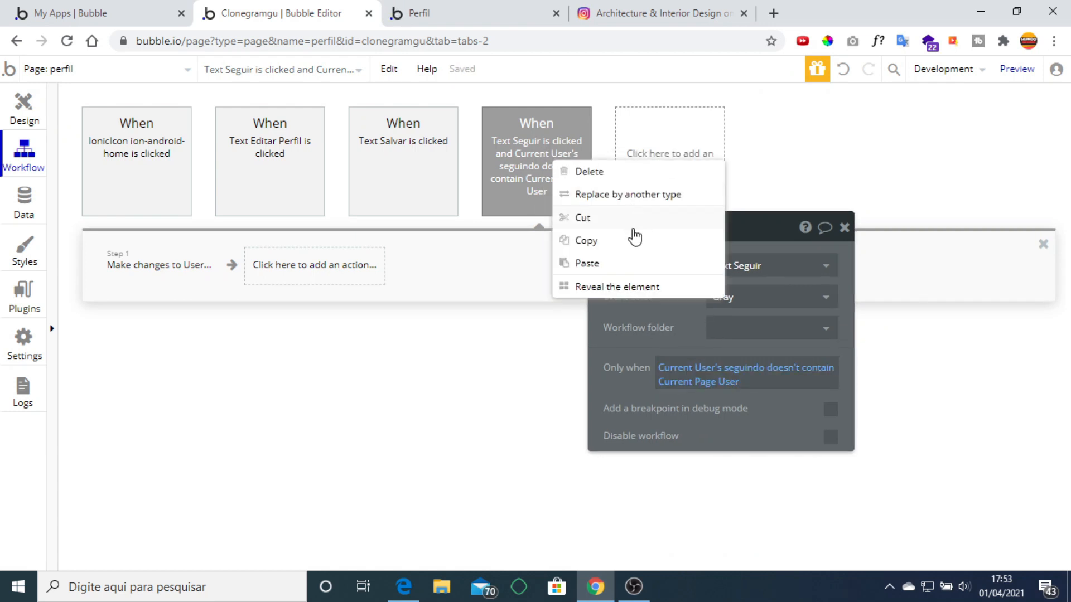
click(587, 263)
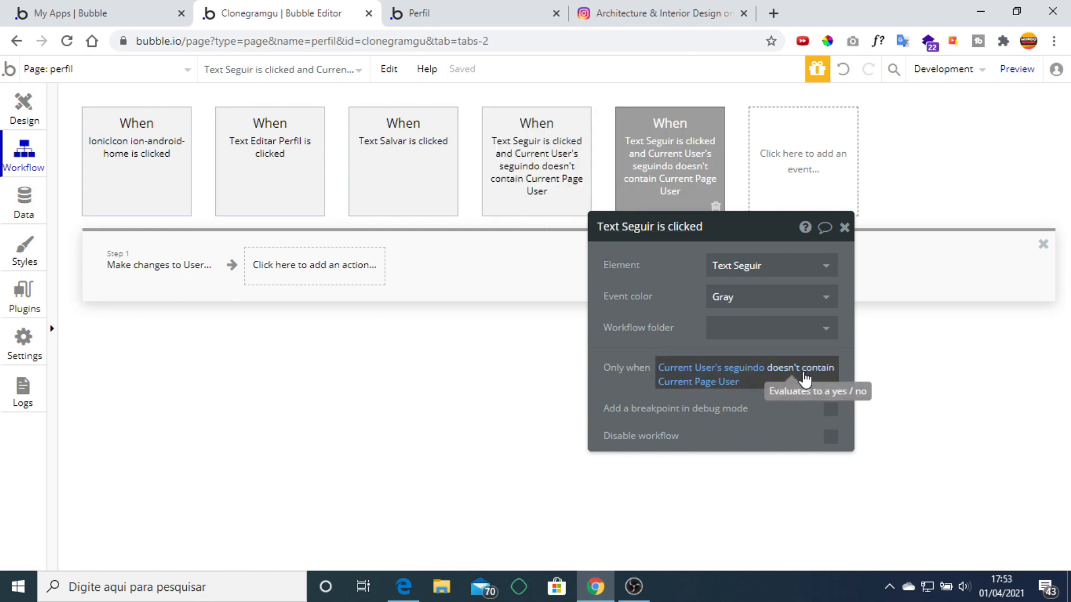
click(806, 369)
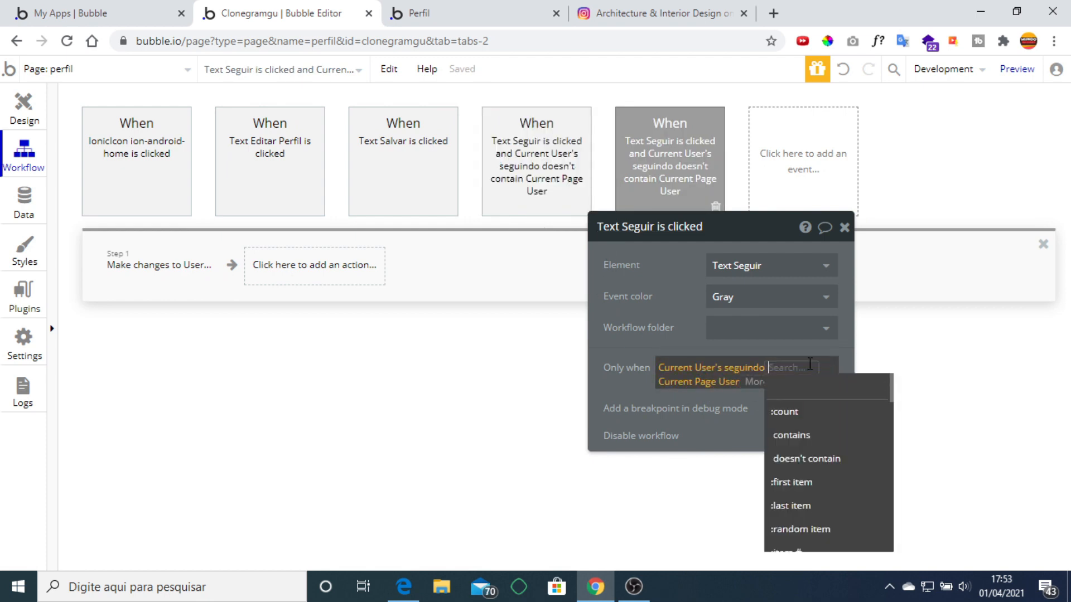
click(840, 435)
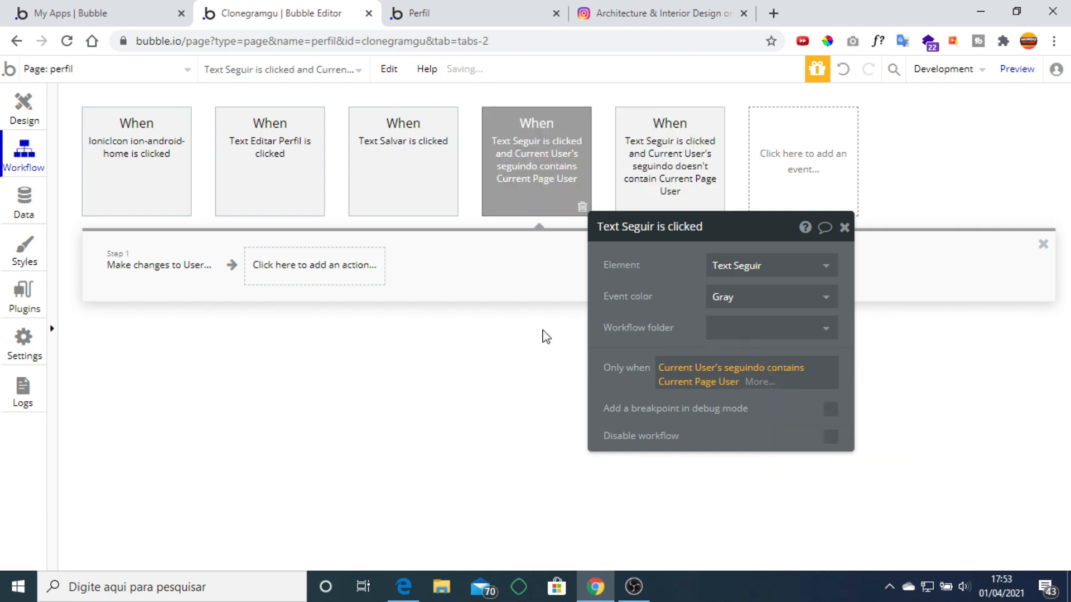
Change the duplicate's action to remove Current Page User from seguindo, then reload the preview.
click(154, 267)
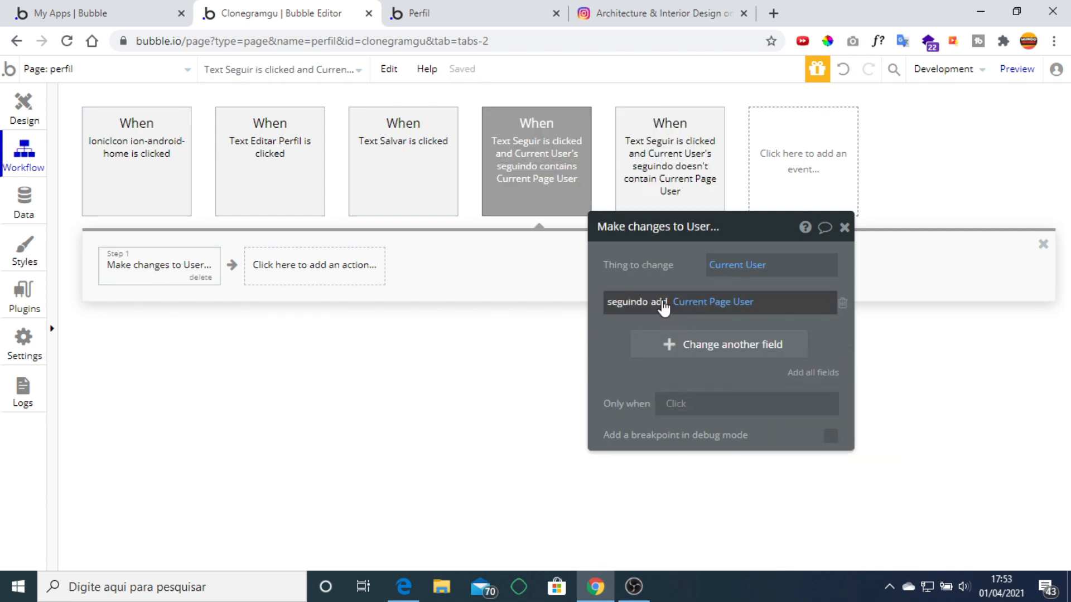
click(659, 302)
click(677, 345)
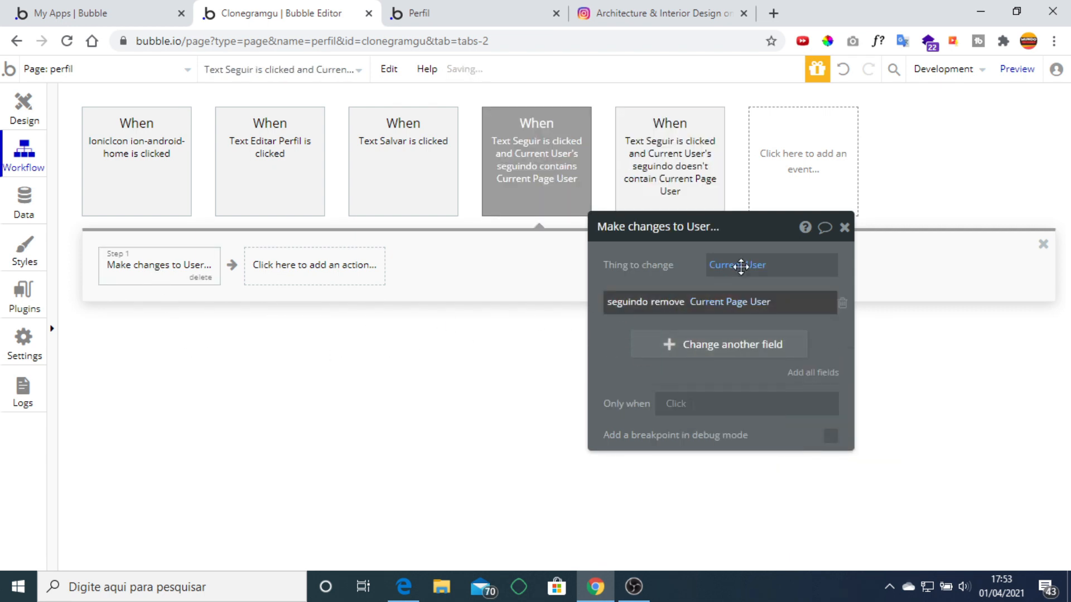
click(845, 228)
click(493, 22)
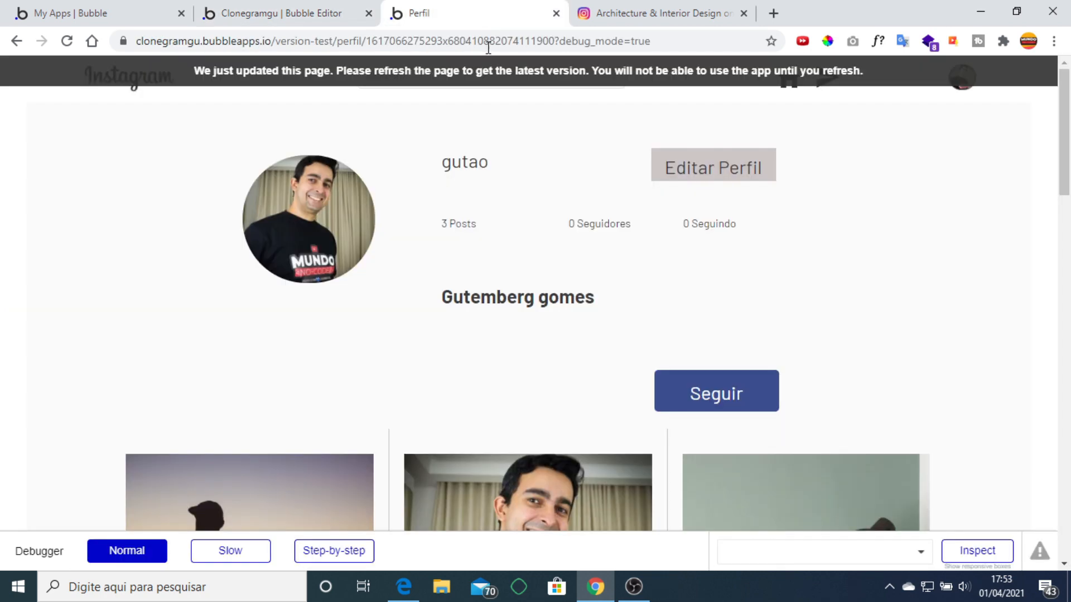
click(67, 41)
click(291, 8)
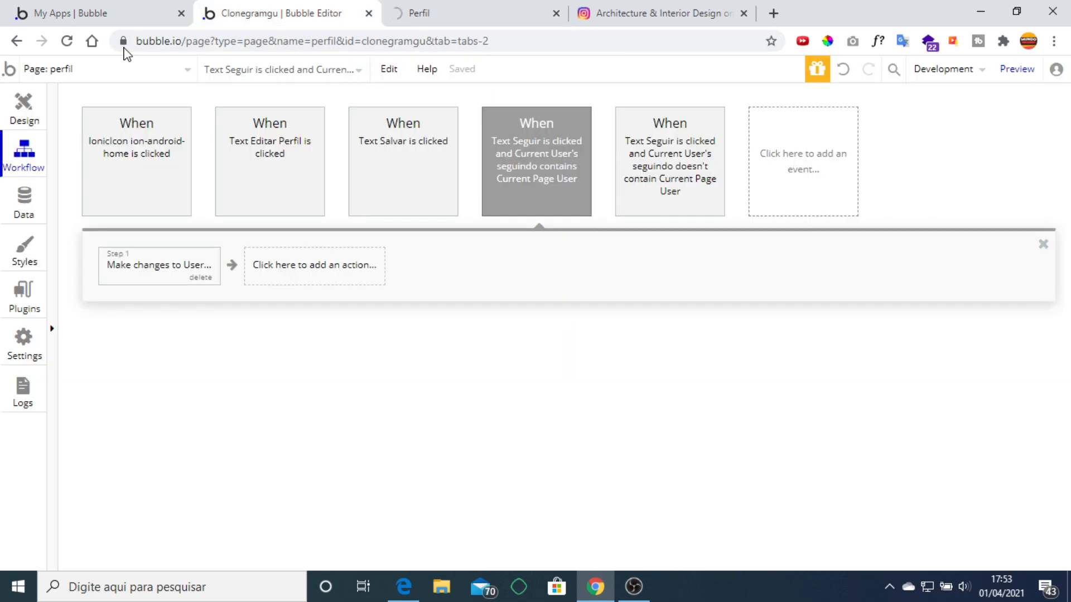
Add a condition to the Seguir text: Current User's seguindo contains Current Page User.
click(19, 104)
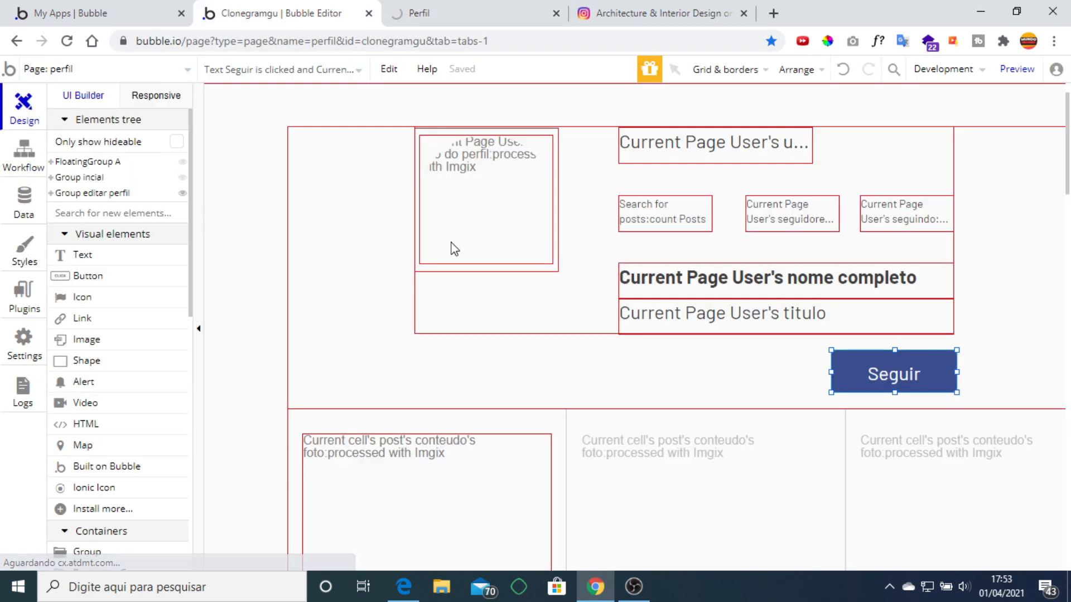
double_click(895, 386)
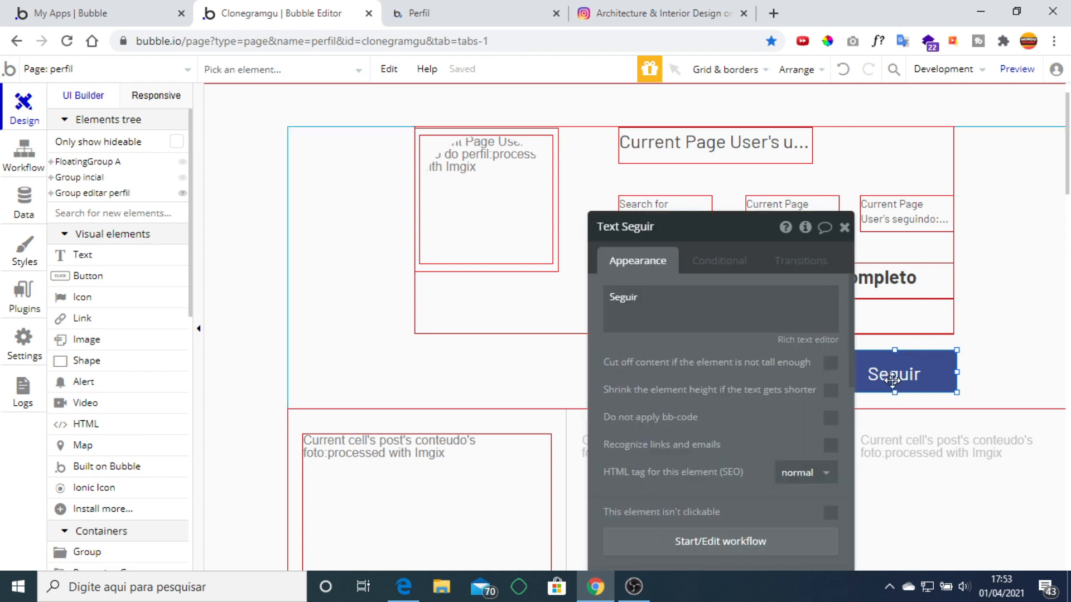
click(719, 261)
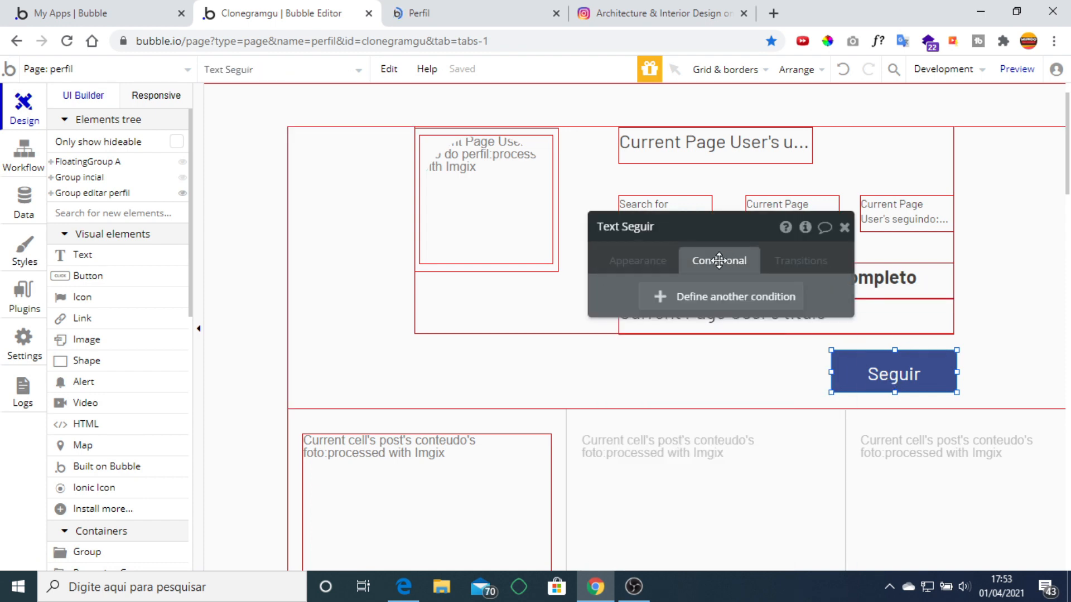
click(691, 298)
click(656, 307)
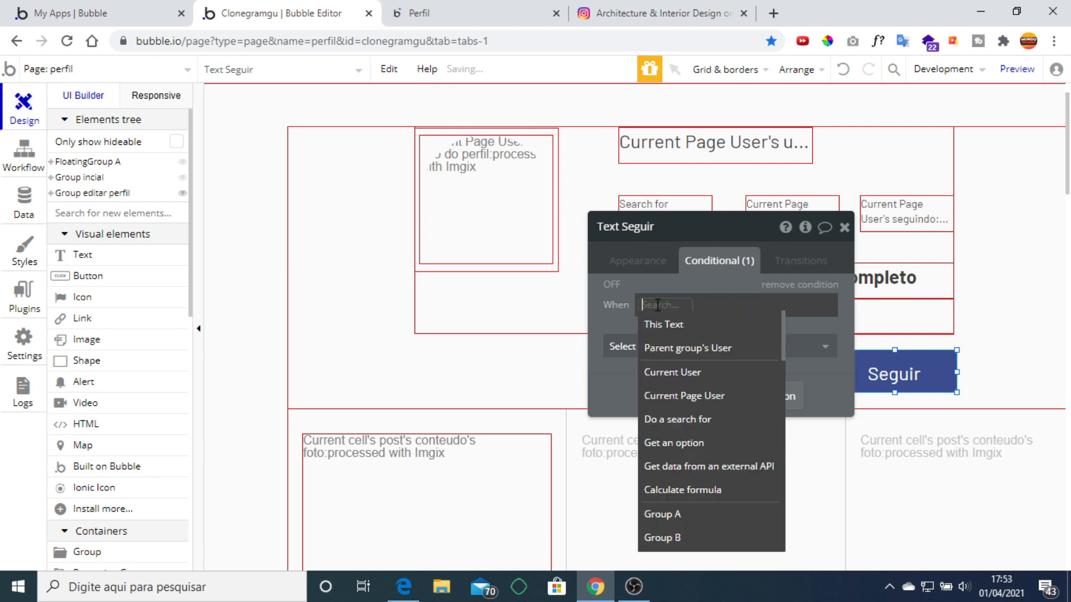
click(733, 377)
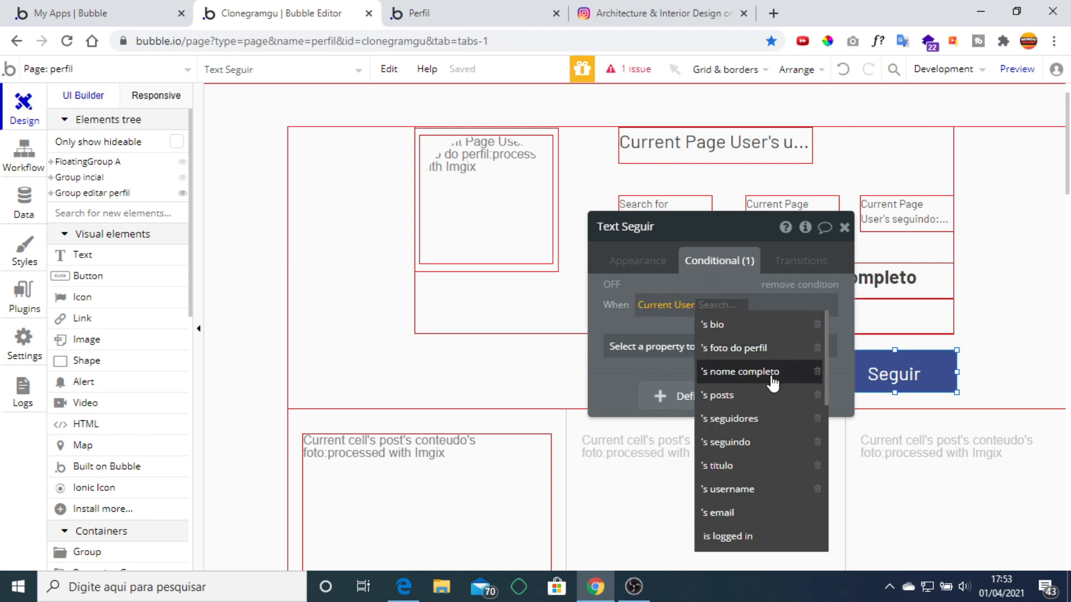
click(737, 443)
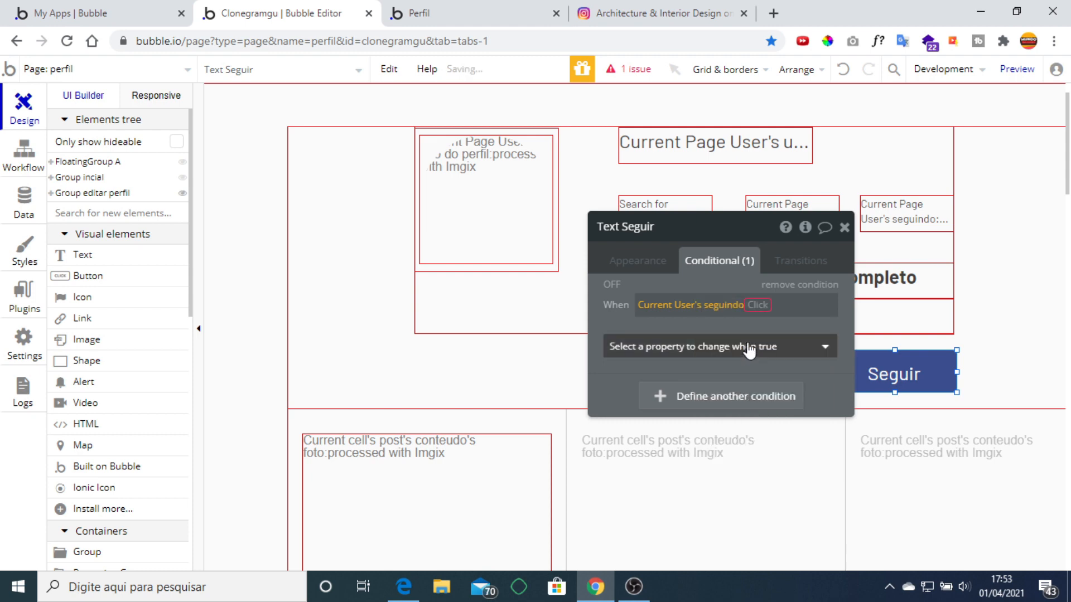
click(760, 309)
click(790, 353)
click(724, 411)
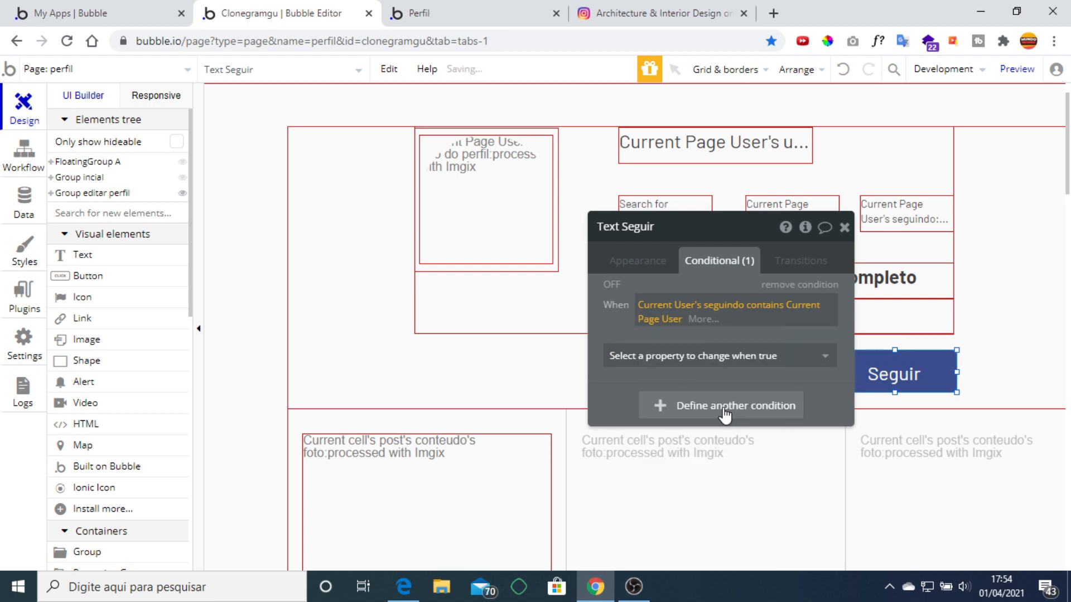
Have that condition change the Text to 'Seguindo', then view the profile preview.
click(721, 357)
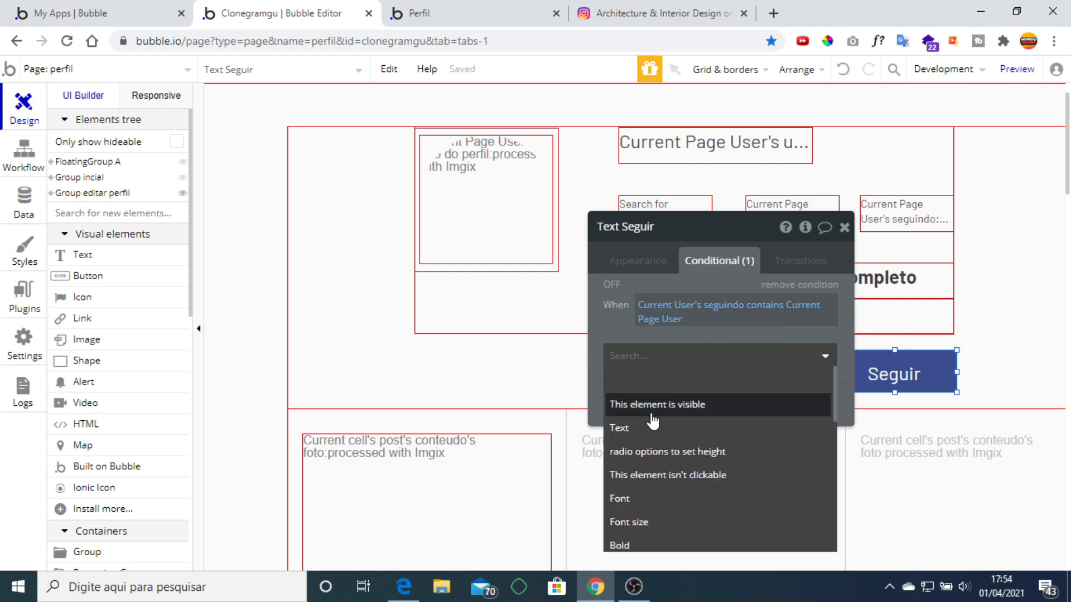
click(649, 429)
double_click(665, 368)
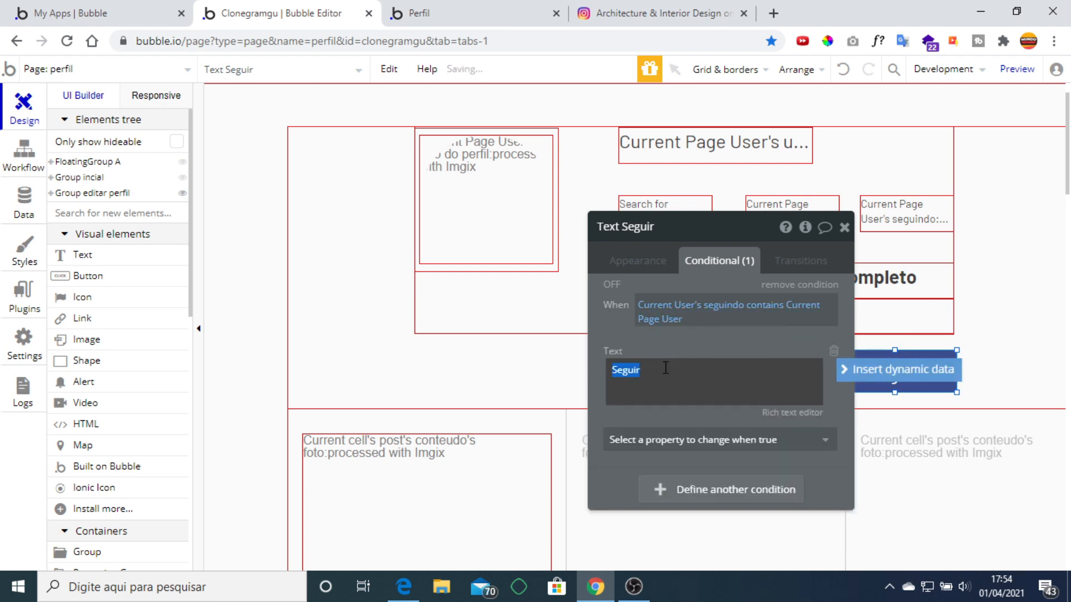
text(S)
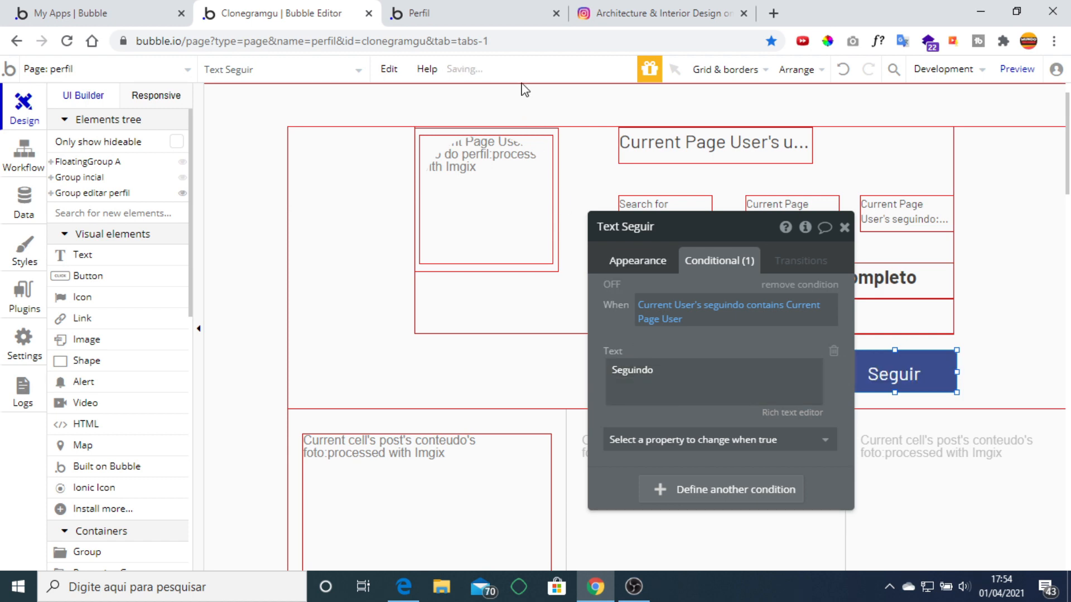
click(483, 12)
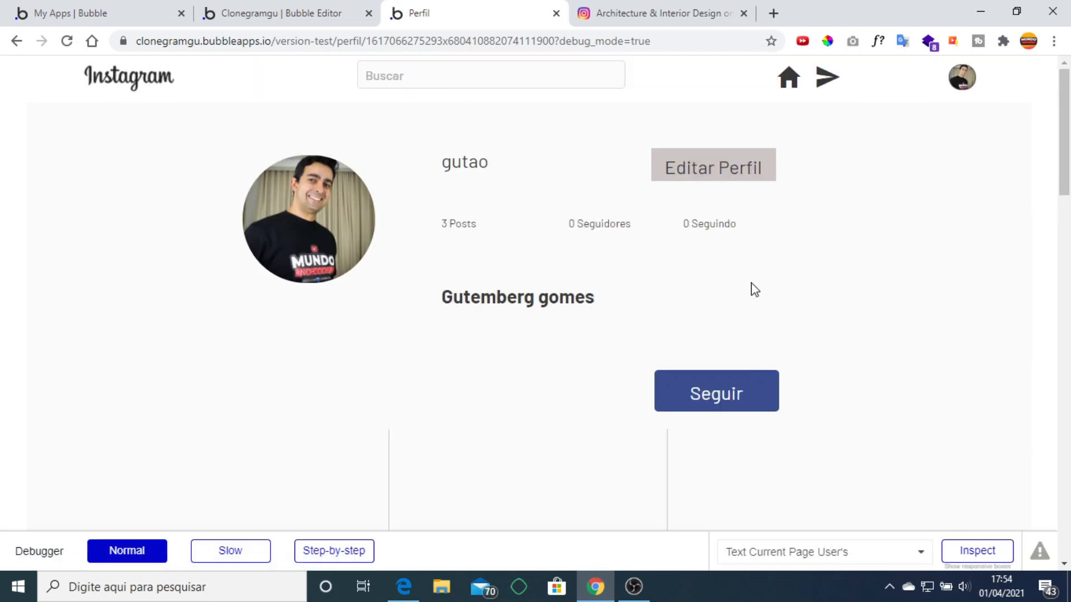
Follow the previewed profile, confirm it shows Seguindo, then close the Seguir text properties.
click(753, 375)
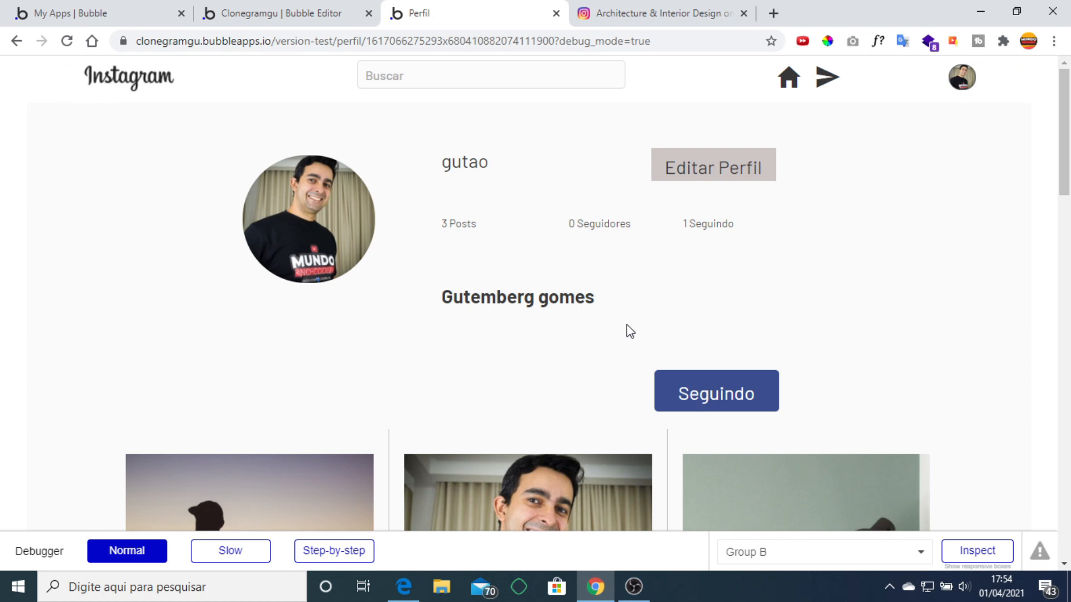
scroll(470, 287, down, 4)
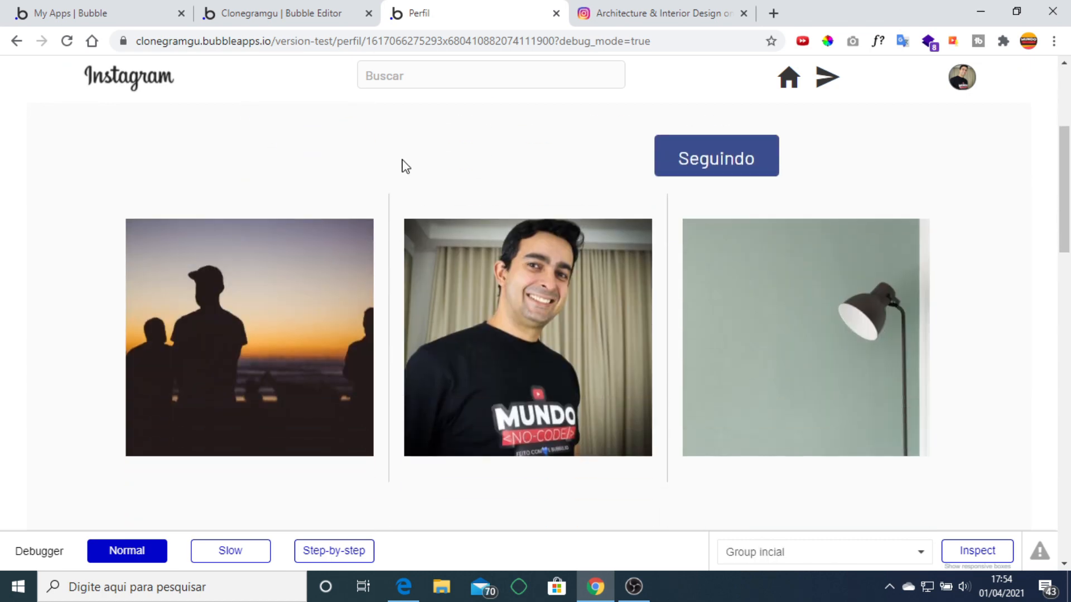
scroll(479, 190, up, 4)
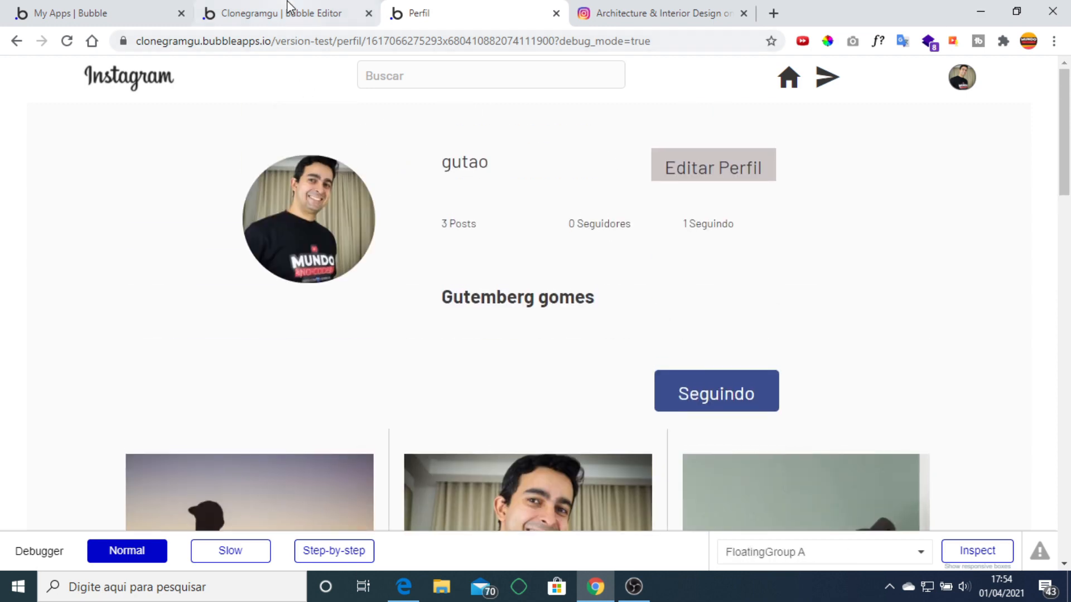
click(289, 7)
click(845, 227)
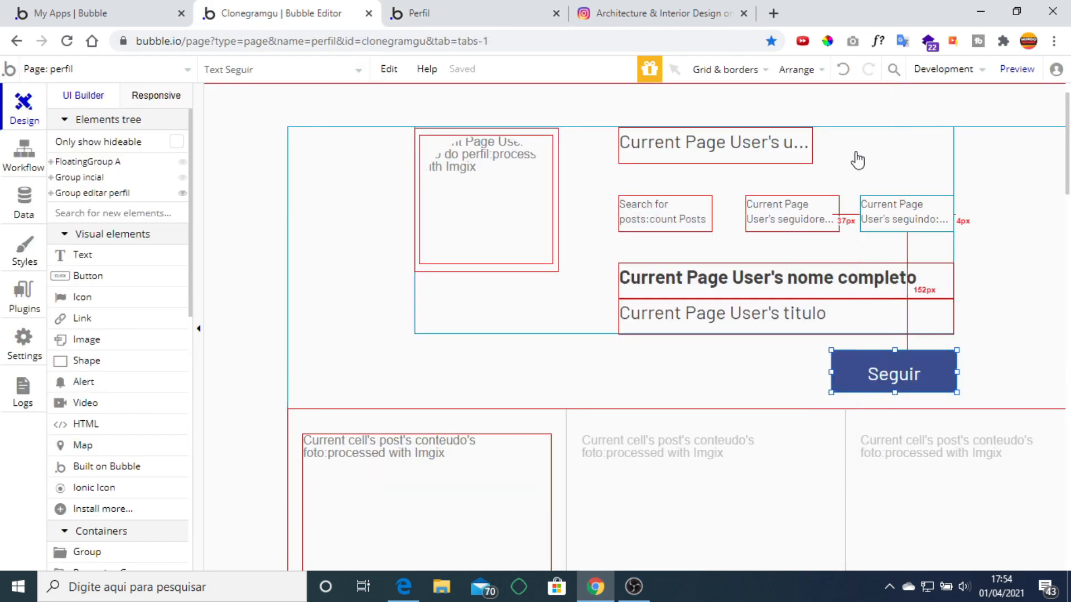
Add a second condition to the Seguir text, starting its expression from Current User.
double_click(887, 367)
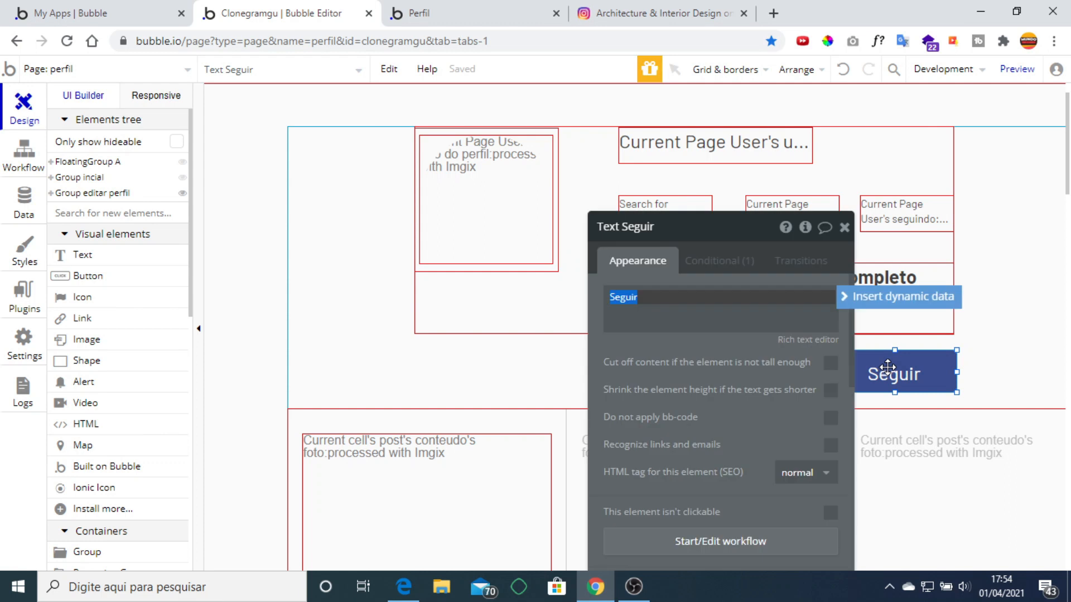
click(720, 261)
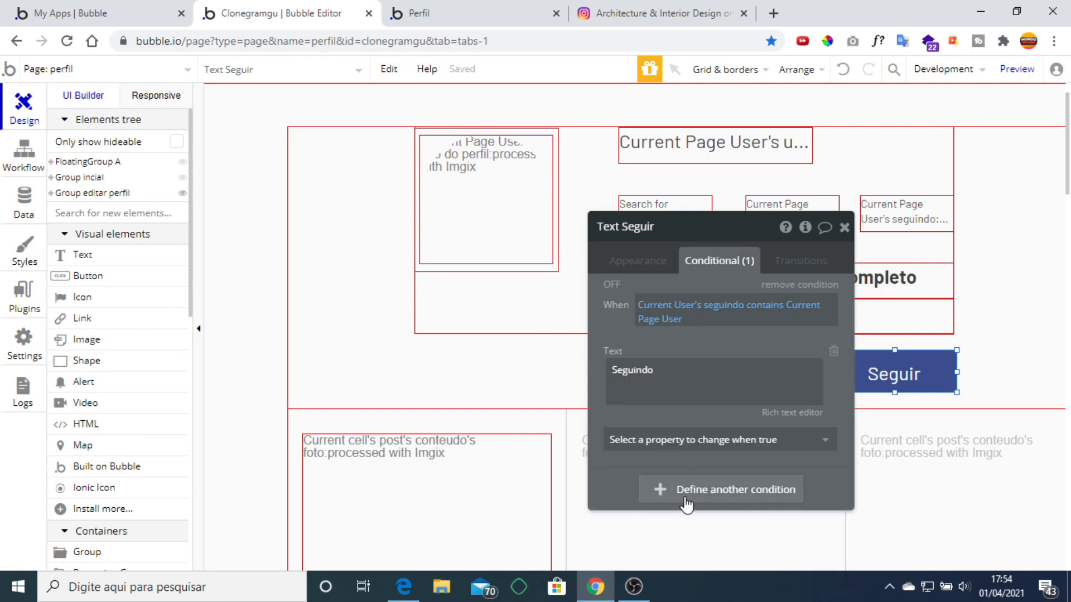
click(720, 489)
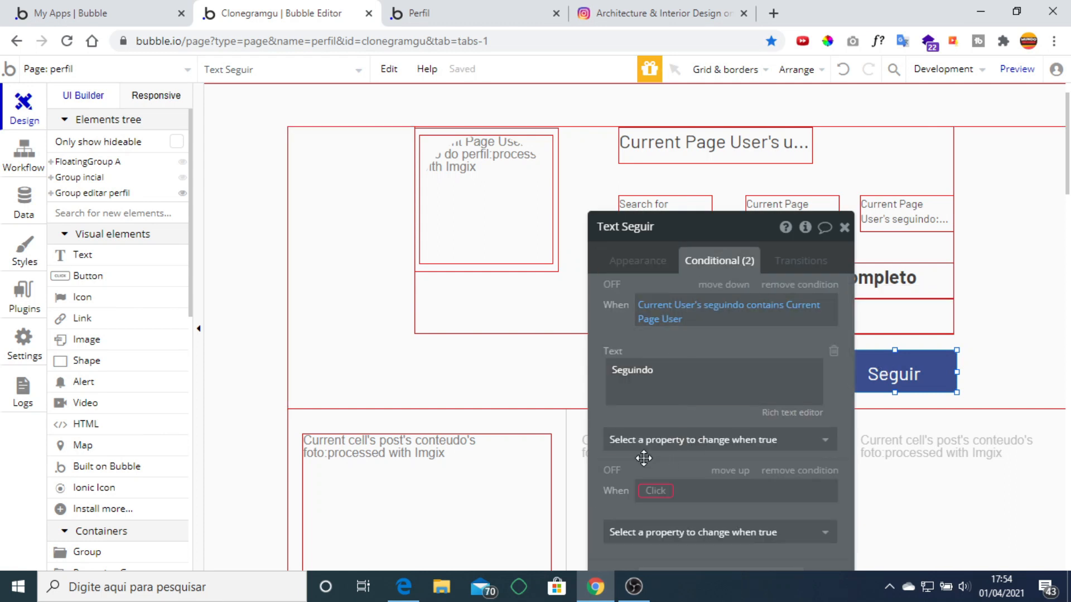
drag(644, 458, 646, 353)
click(655, 387)
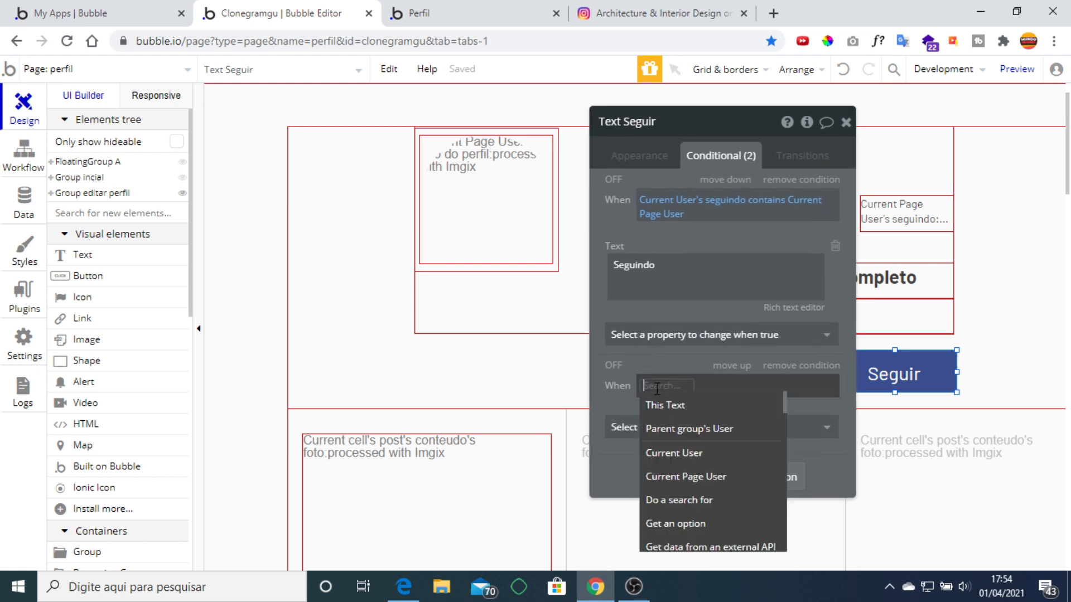
click(720, 458)
scroll(767, 449, down, 1)
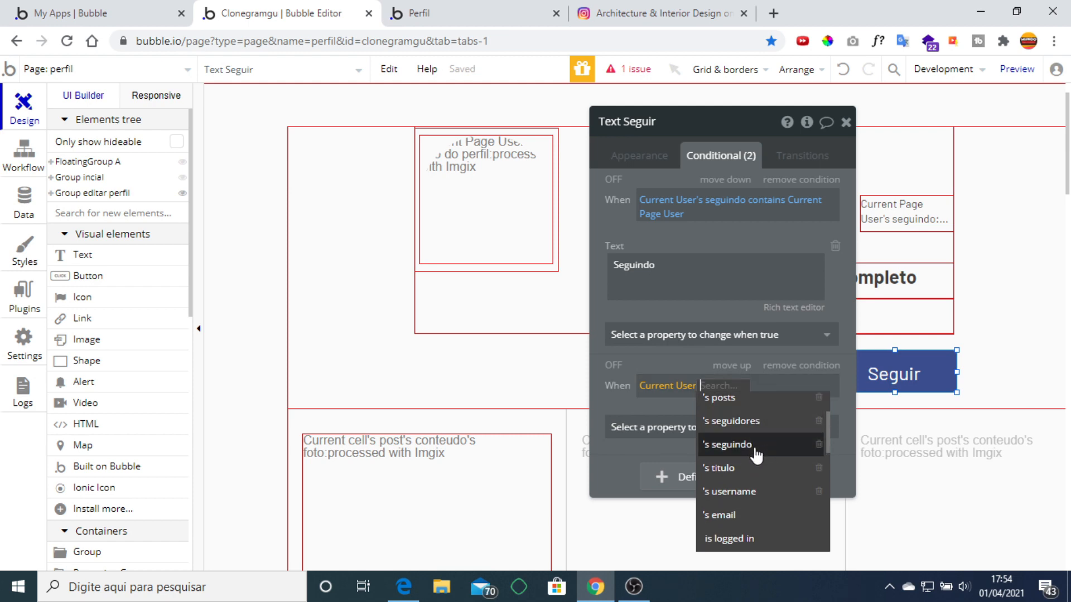
Restart the second condition's expression from Current Page User and browse its property list.
right_click(671, 394)
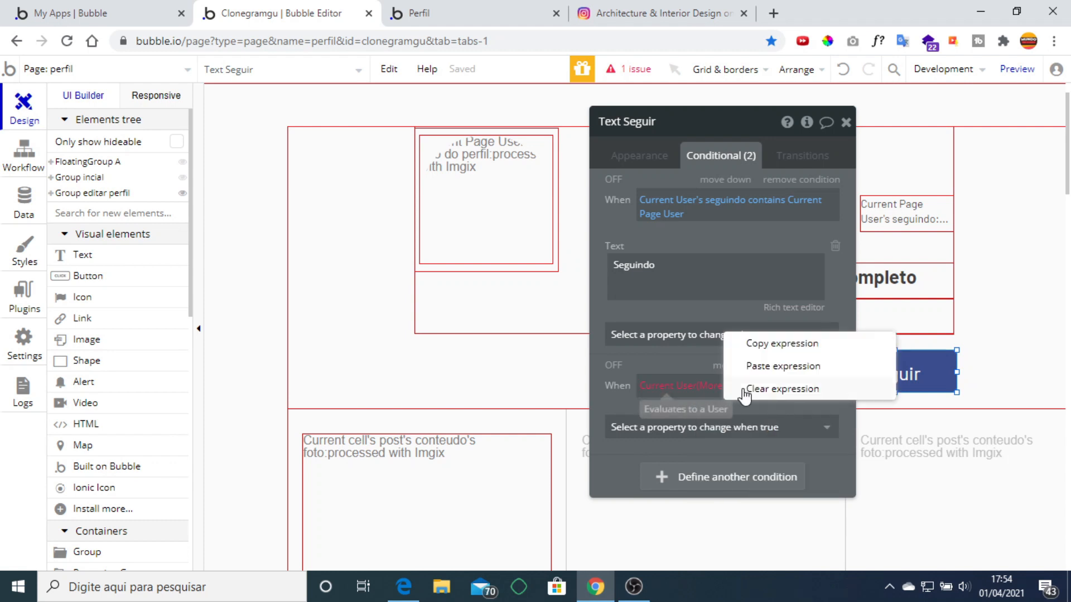
click(750, 386)
click(671, 386)
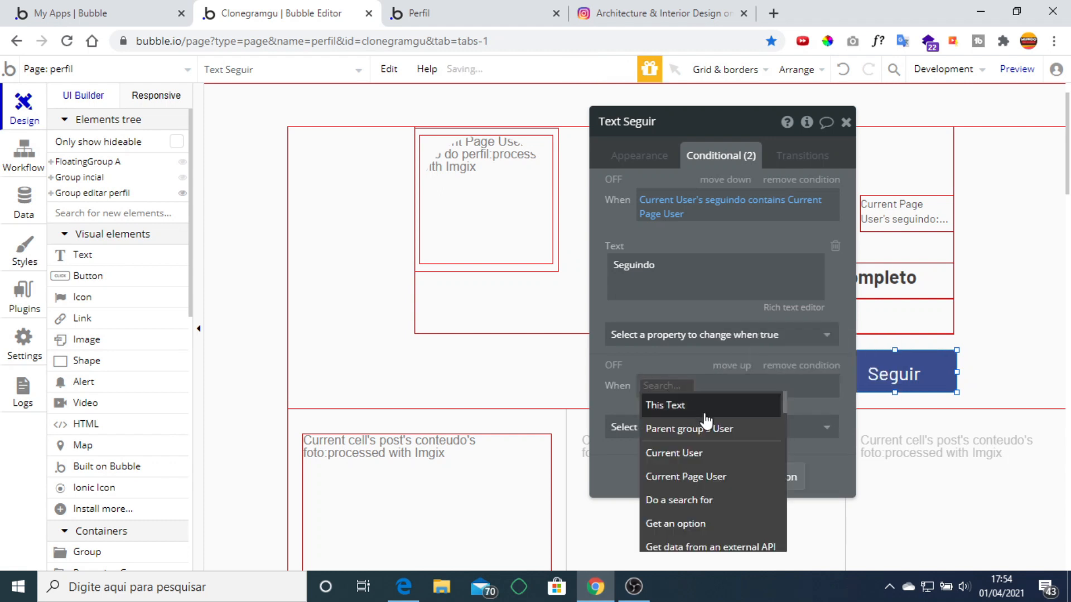
click(717, 478)
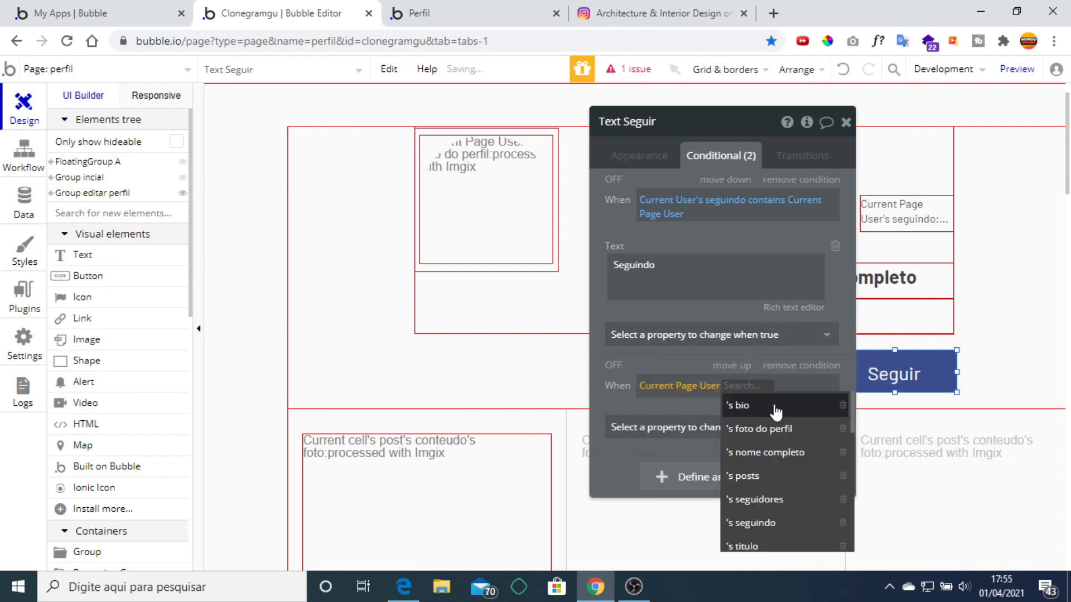
scroll(780, 418, down, 3)
scroll(791, 432, down, 3)
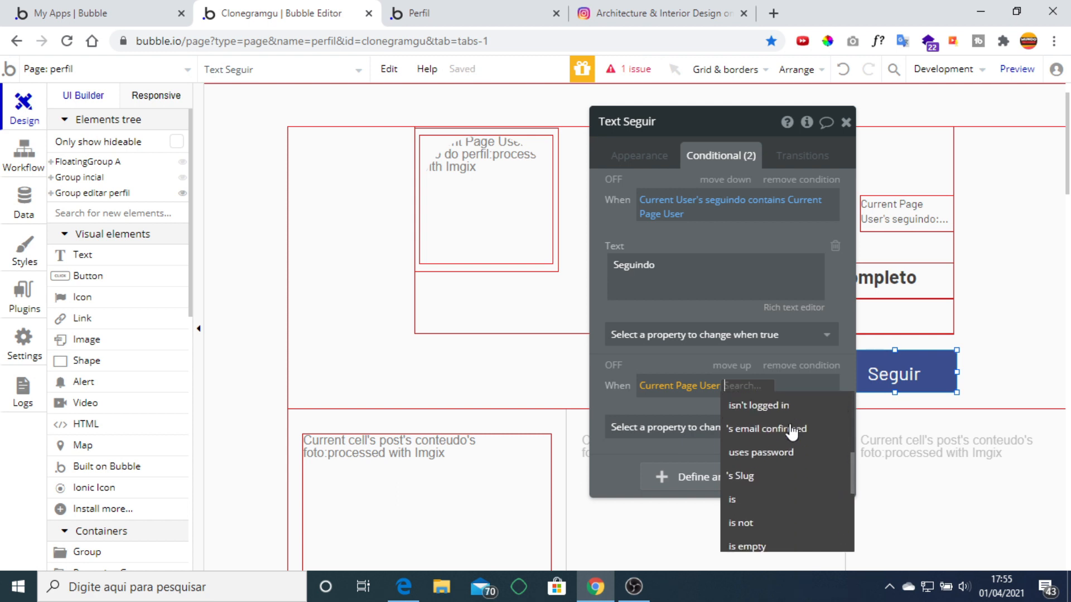
scroll(792, 433, up, 2)
scroll(807, 445, up, 2)
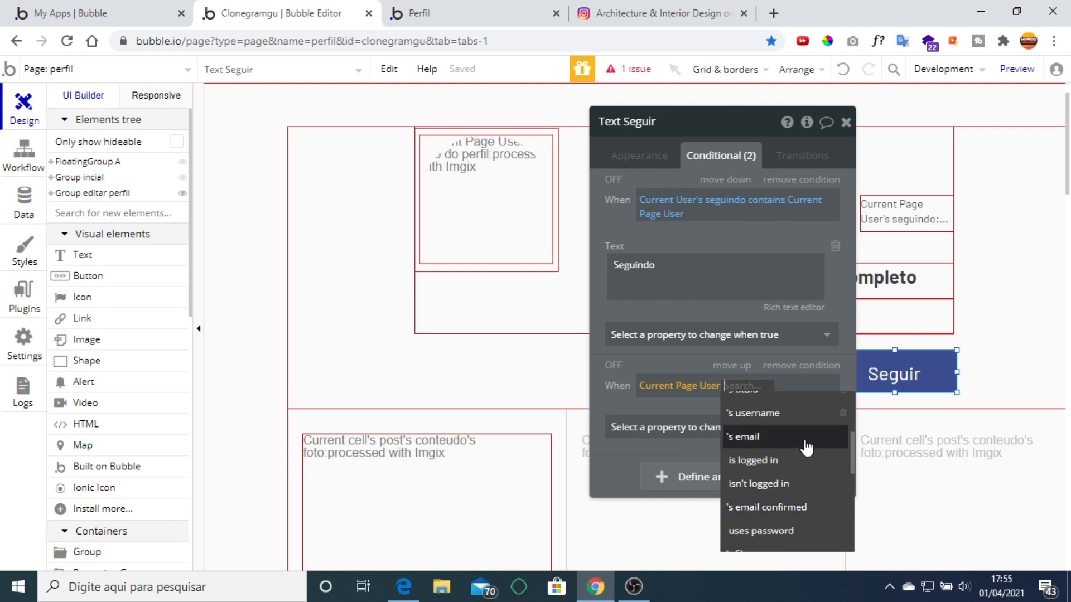
scroll(805, 448, up, 2)
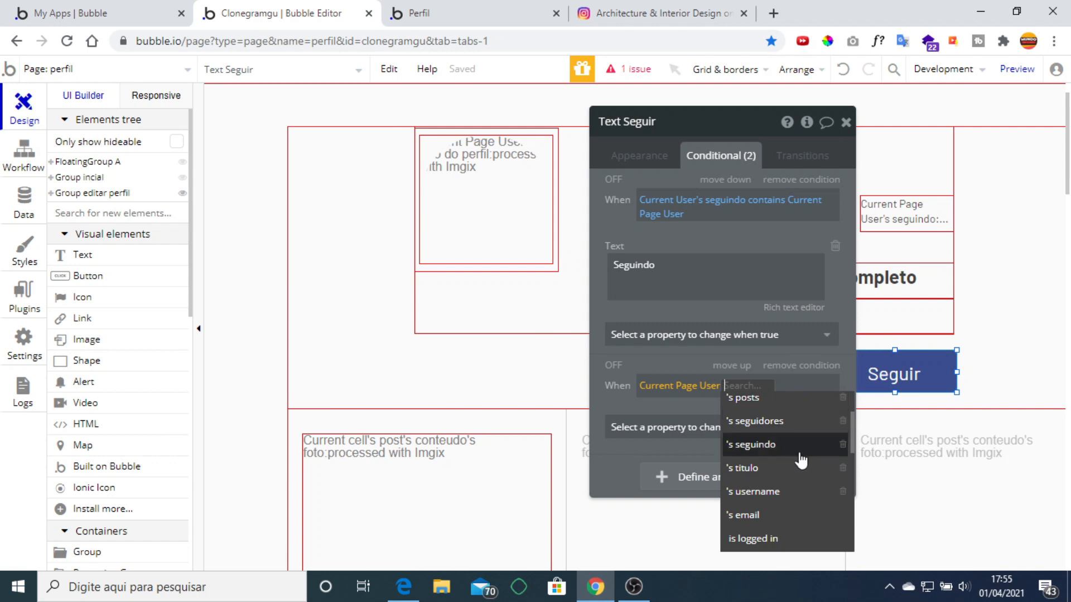
scroll(794, 441, down, 3)
scroll(799, 454, down, 5)
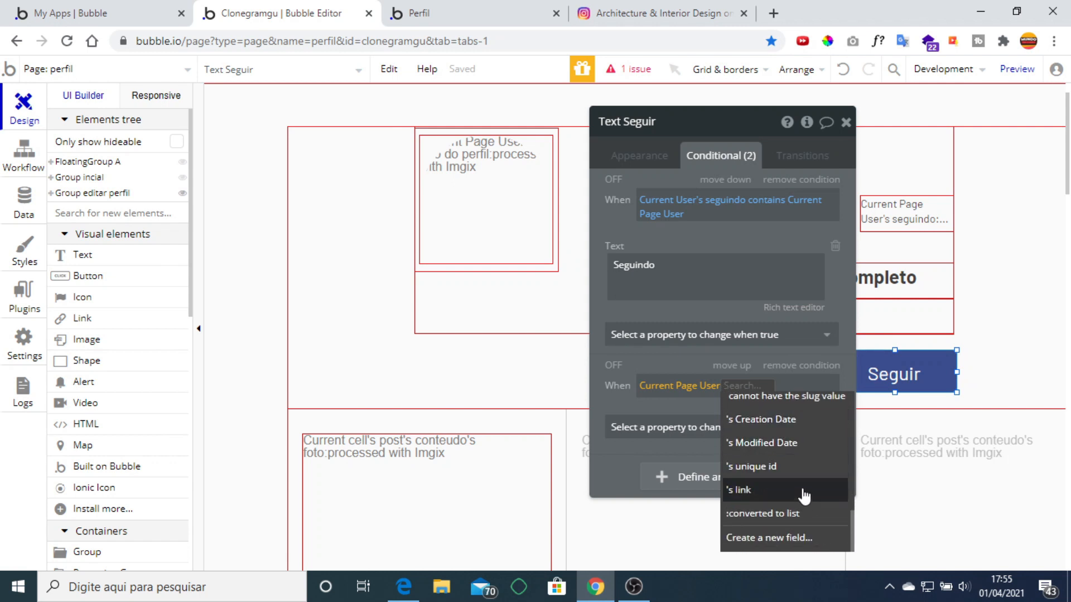
scroll(805, 493, up, 3)
scroll(805, 489, up, 5)
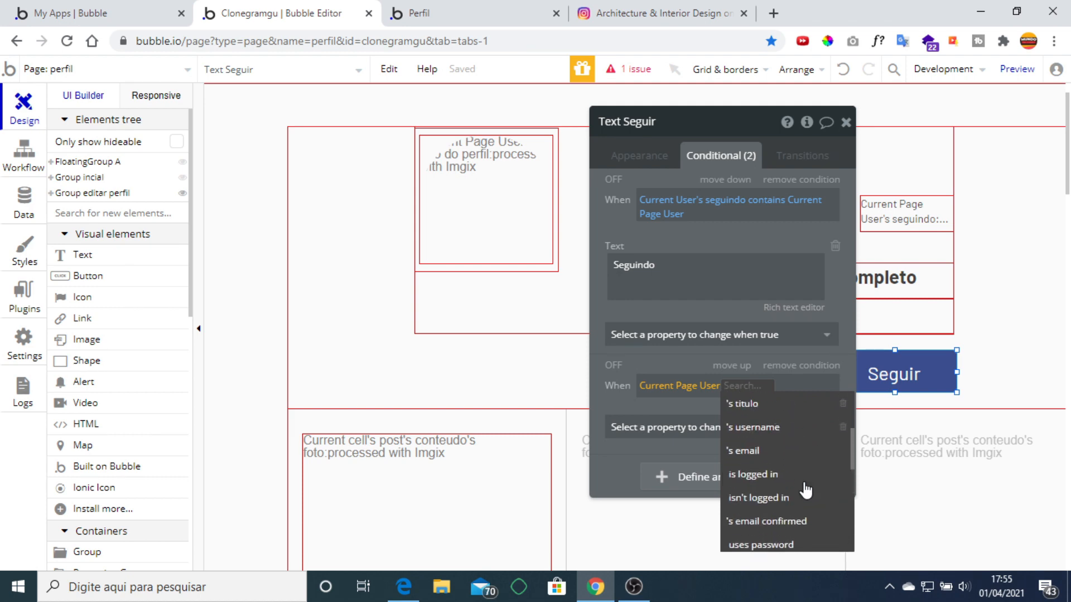
Delete the unfinished second condition and expand Group editar perfil in the Elements tree.
click(795, 368)
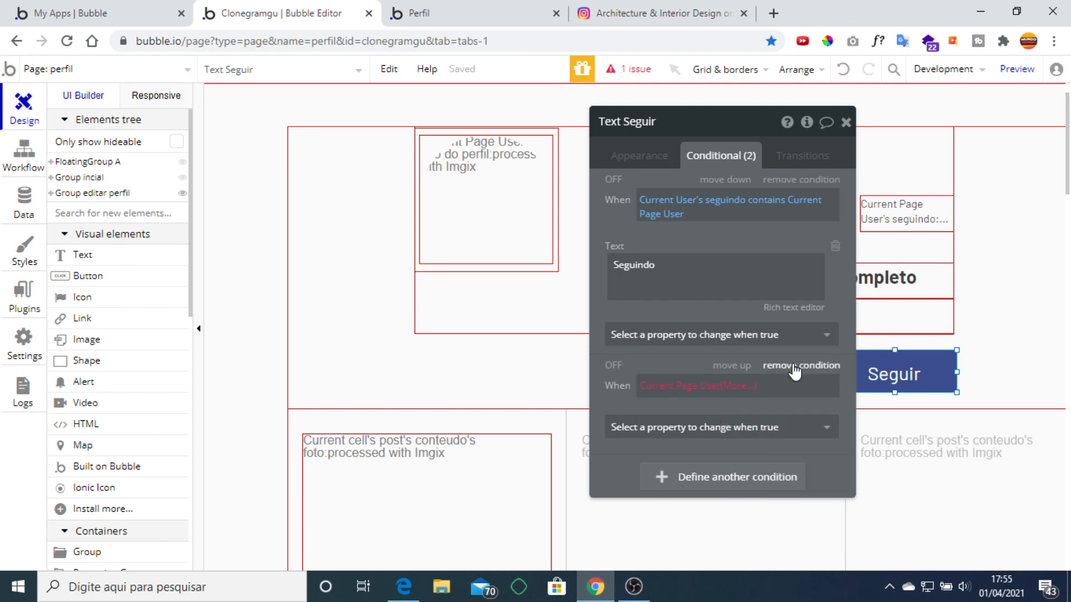
click(878, 168)
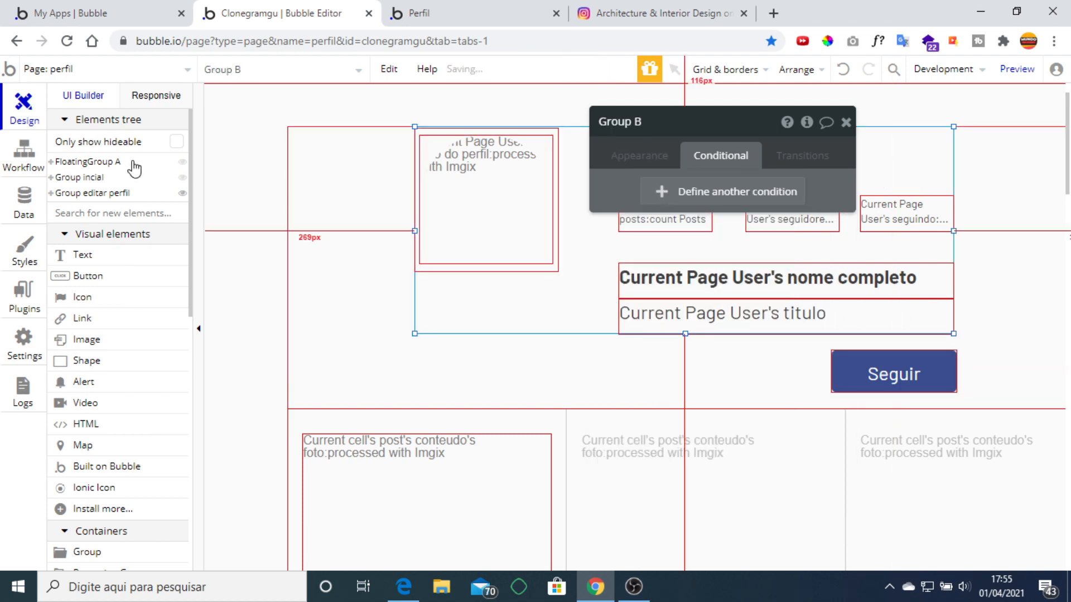
click(52, 193)
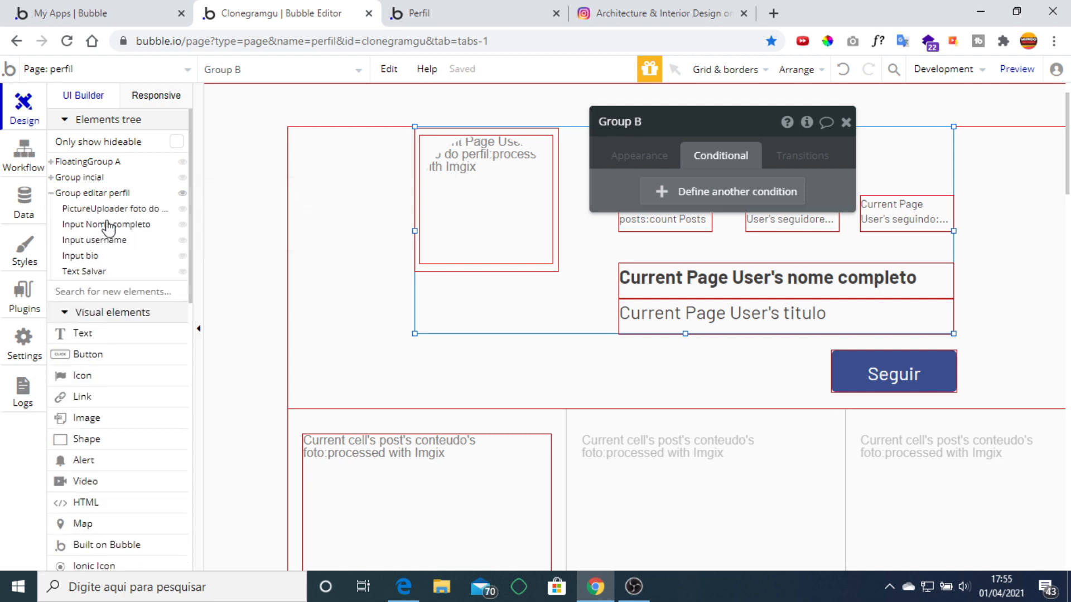
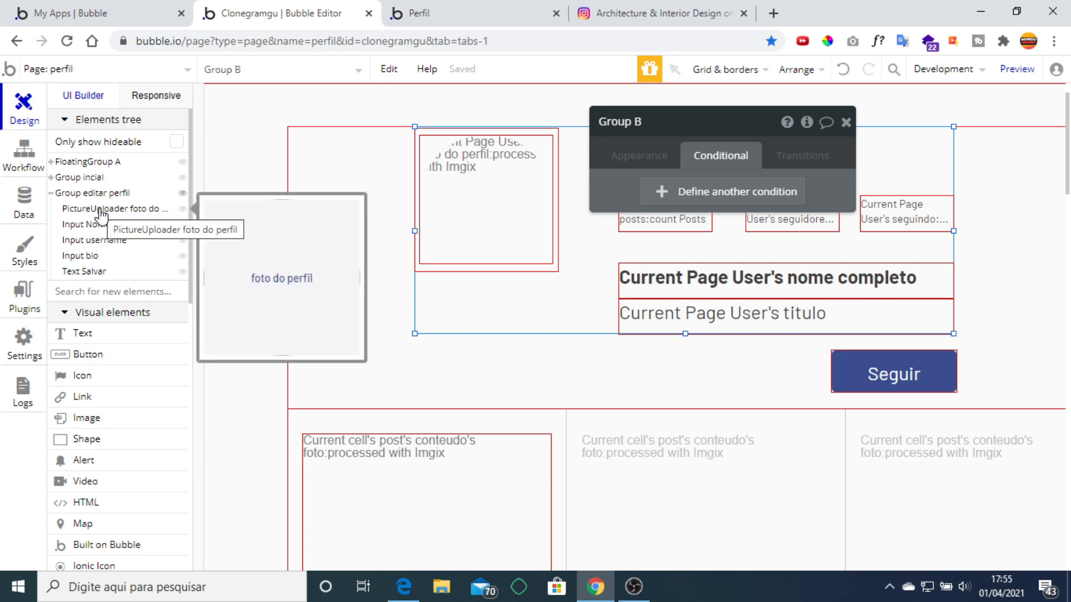
Expand Group incial and Group B, and select Text Editar Perfil to view its conditions.
click(76, 192)
click(78, 177)
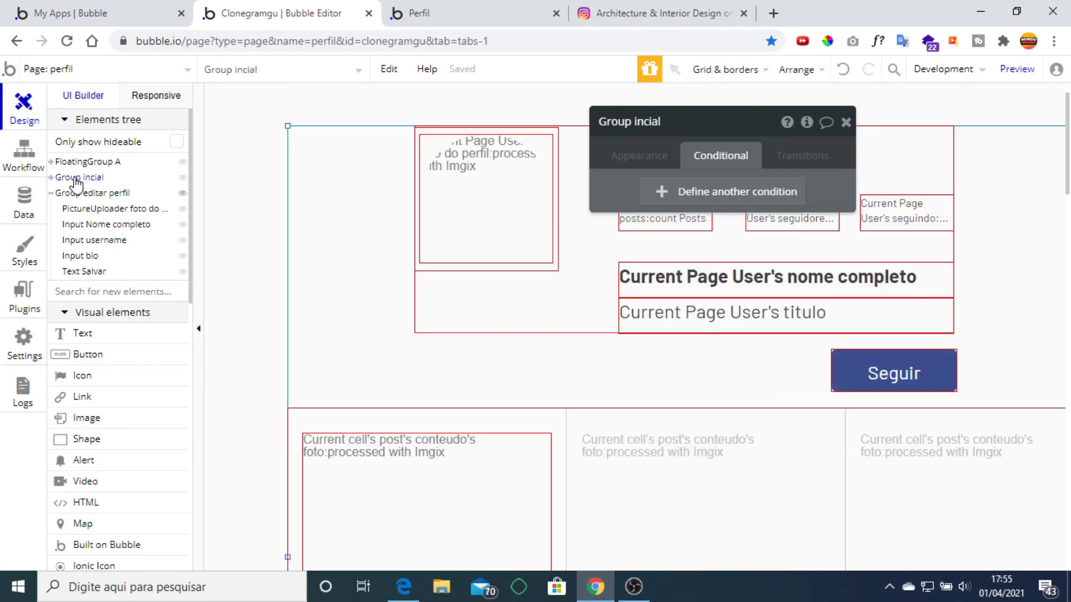
click(51, 178)
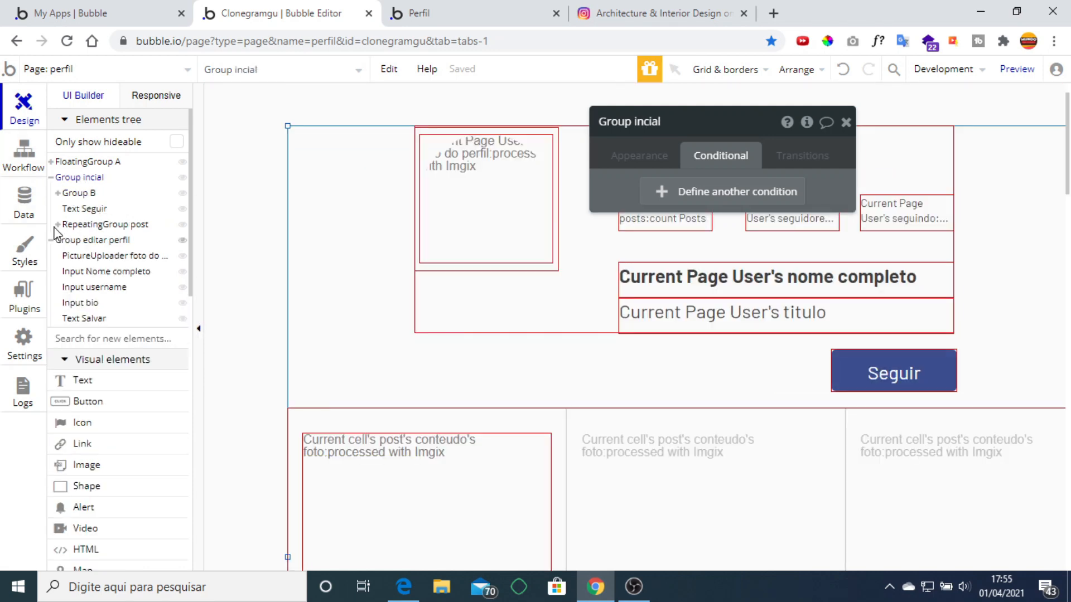
click(58, 193)
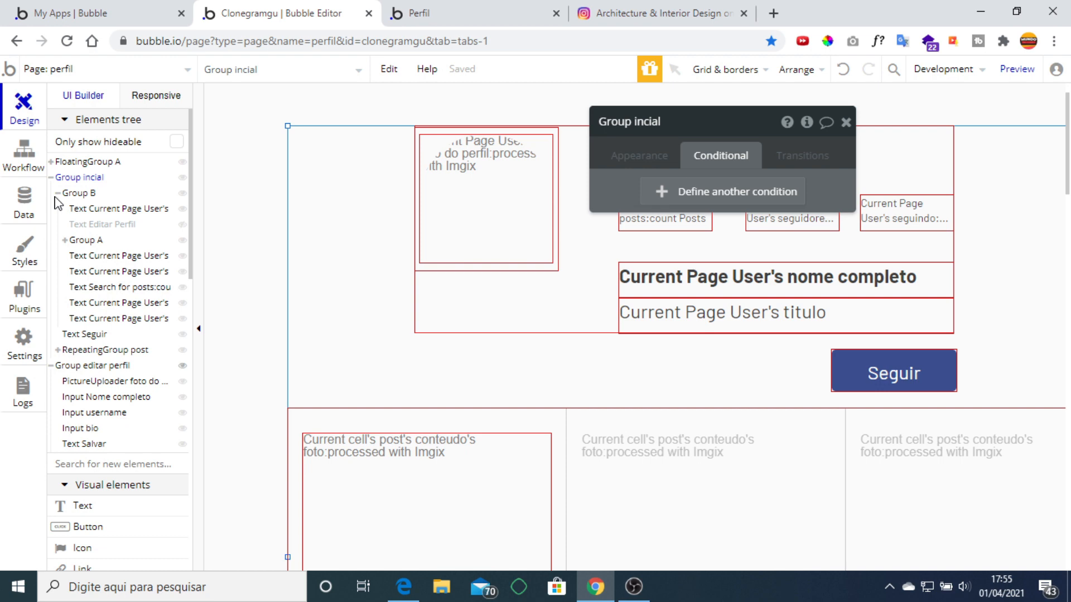
click(101, 224)
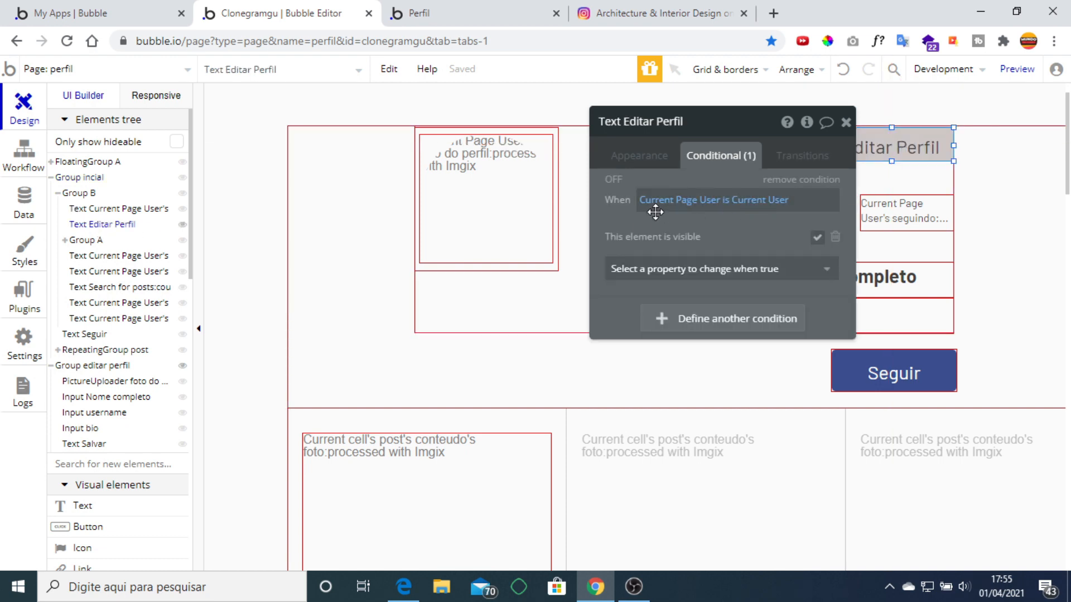
Copy Text Editar Perfil's own-profile condition onto Text Seguir and uncheck 'This element is visible'.
right_click(719, 202)
right_click(710, 230)
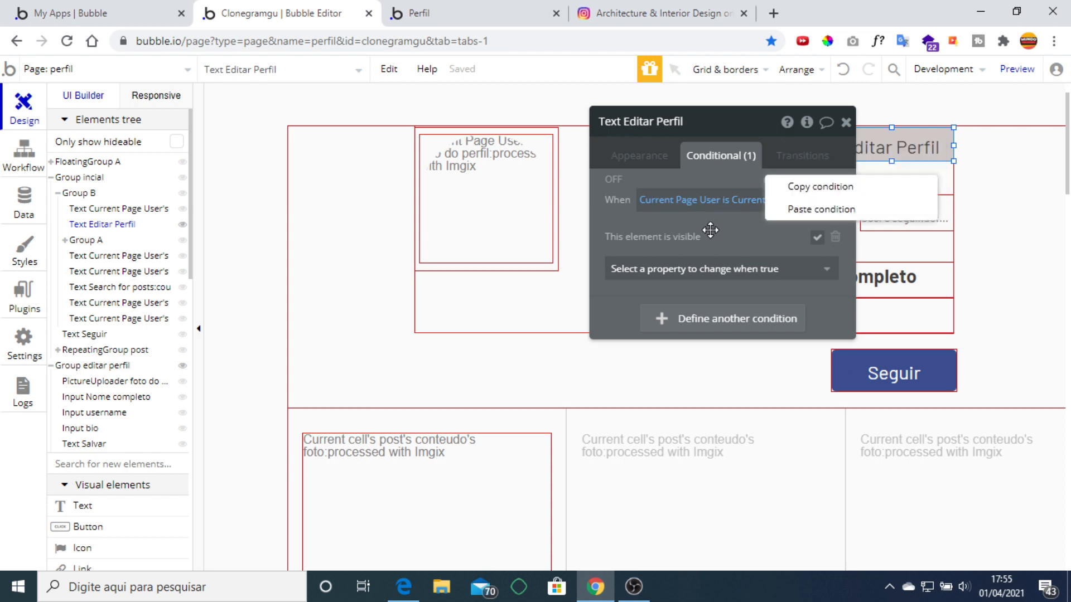
click(804, 199)
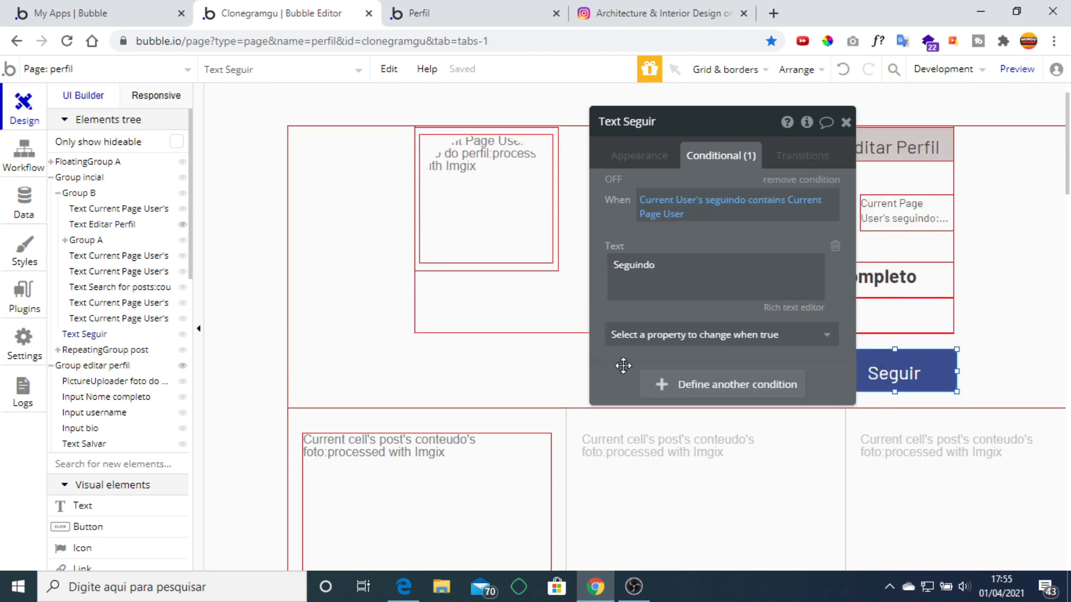
right_click(624, 383)
click(747, 347)
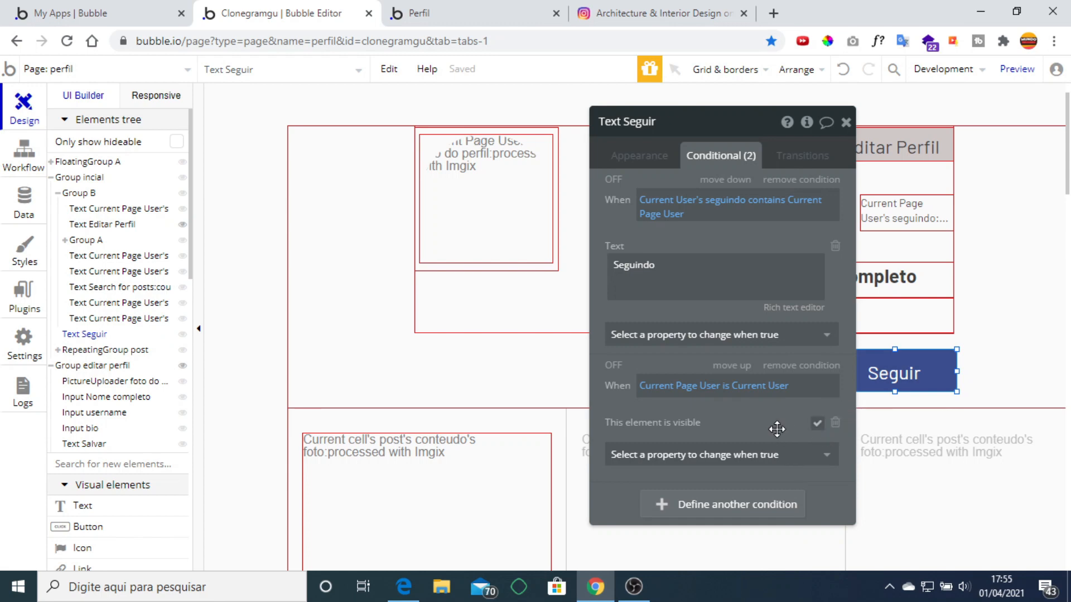
click(633, 586)
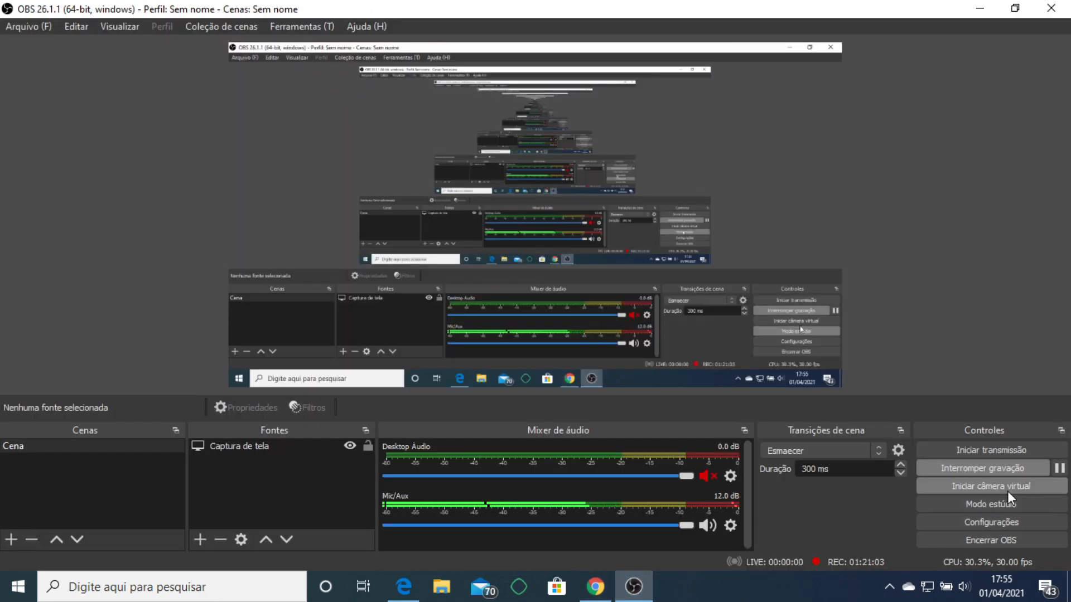
click(1059, 468)
click(633, 586)
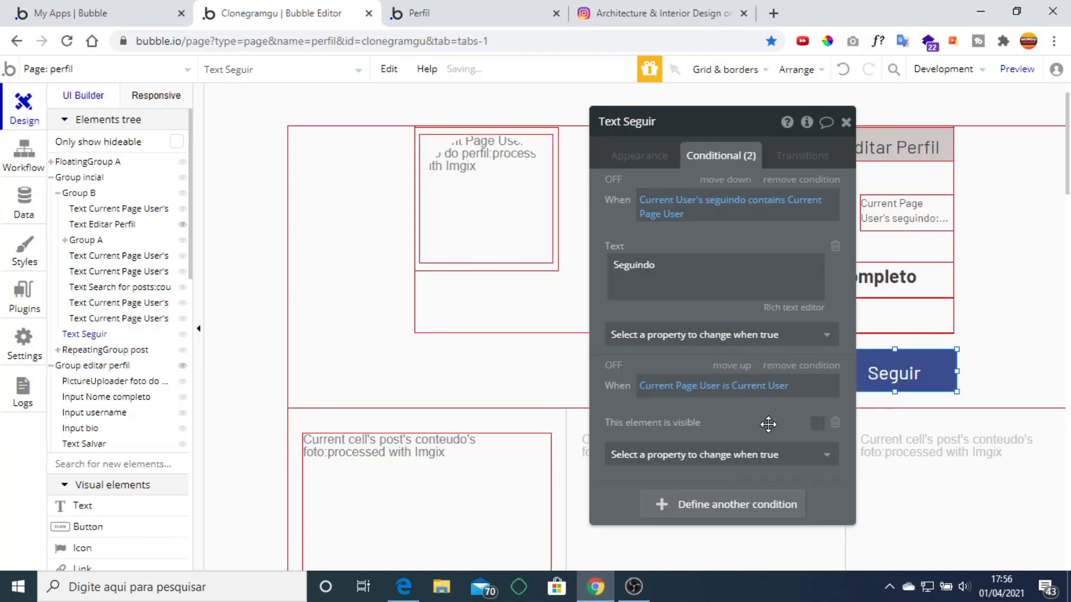
Refresh the Perfil tab with F5, confirming only Editar Perfil shows, then return to the editor.
click(458, 6)
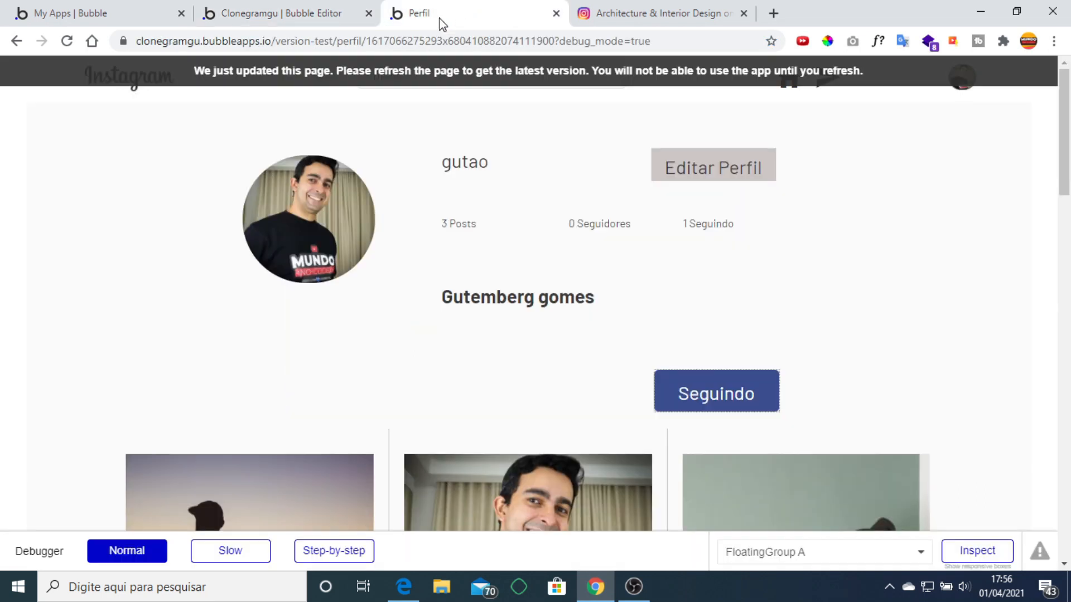
key(F5)
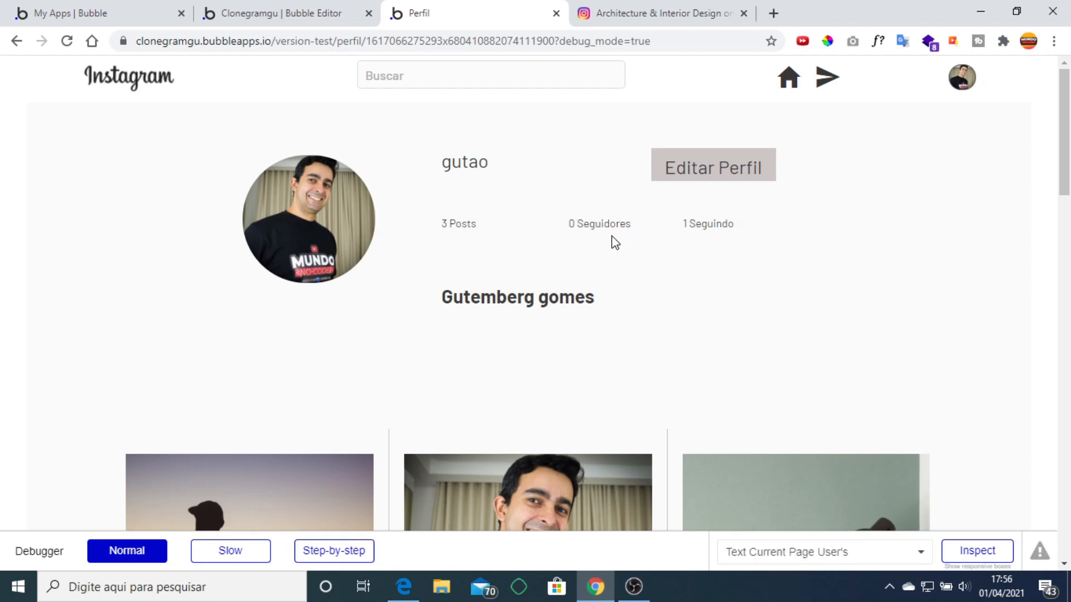
click(284, 10)
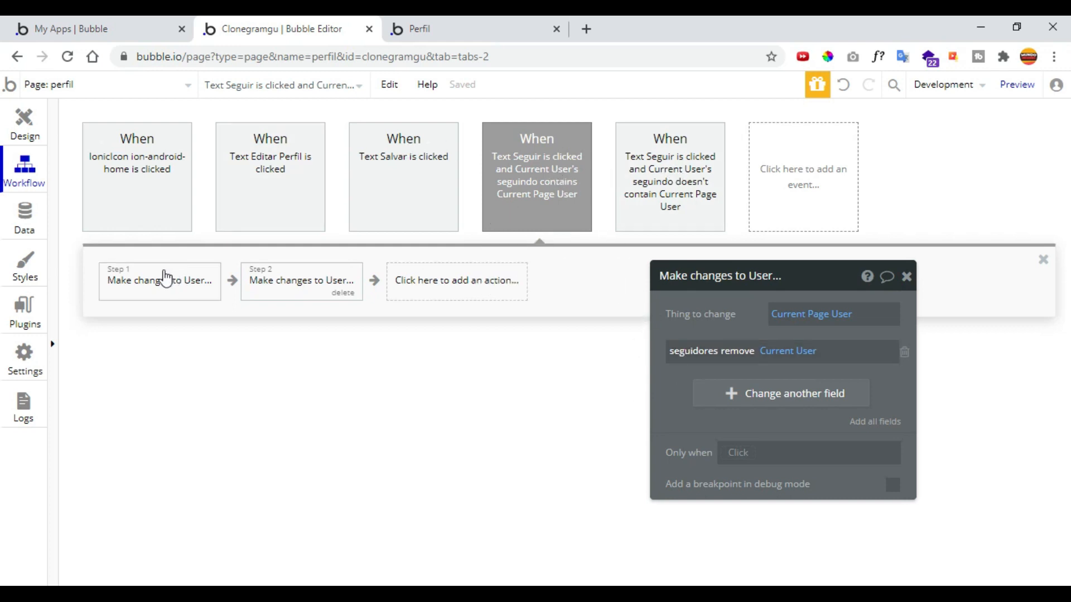
Inspect both actions of the unfollow workflow, then the follow workflow's event and two actions.
click(157, 281)
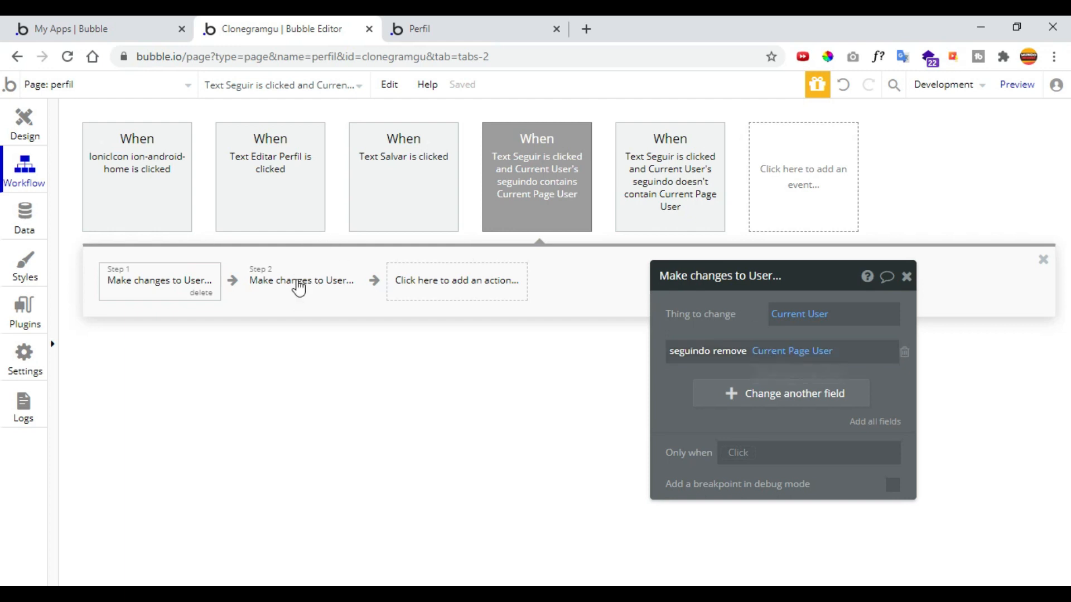
click(300, 283)
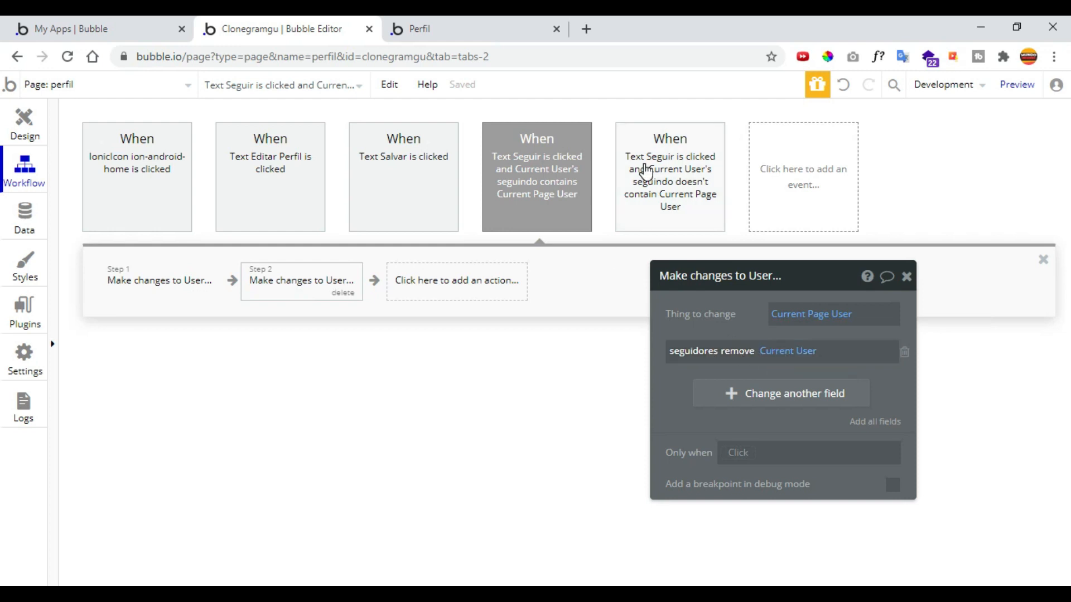
click(646, 173)
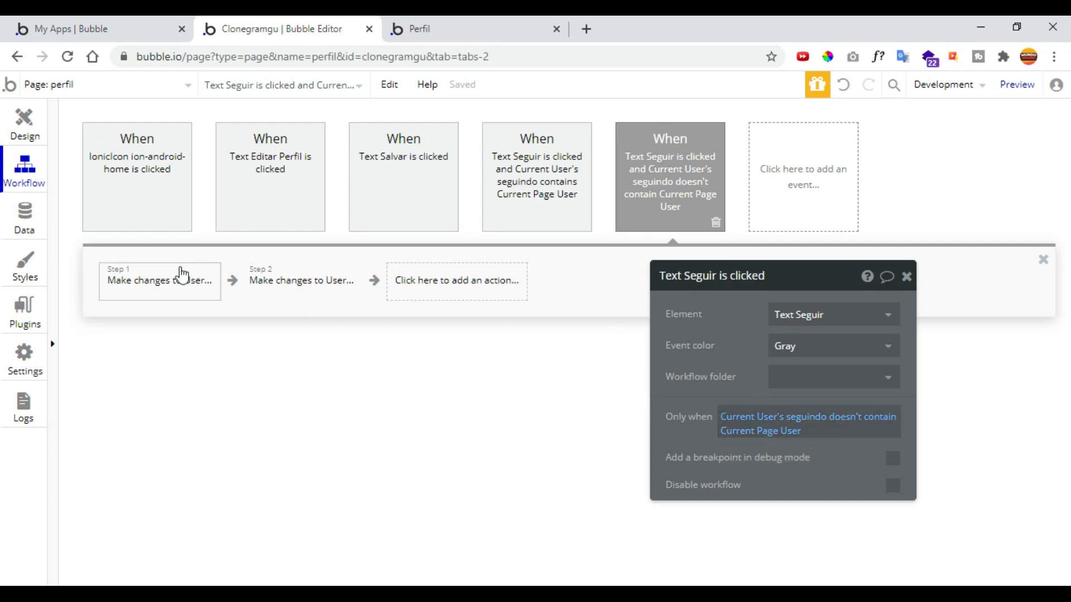
click(163, 282)
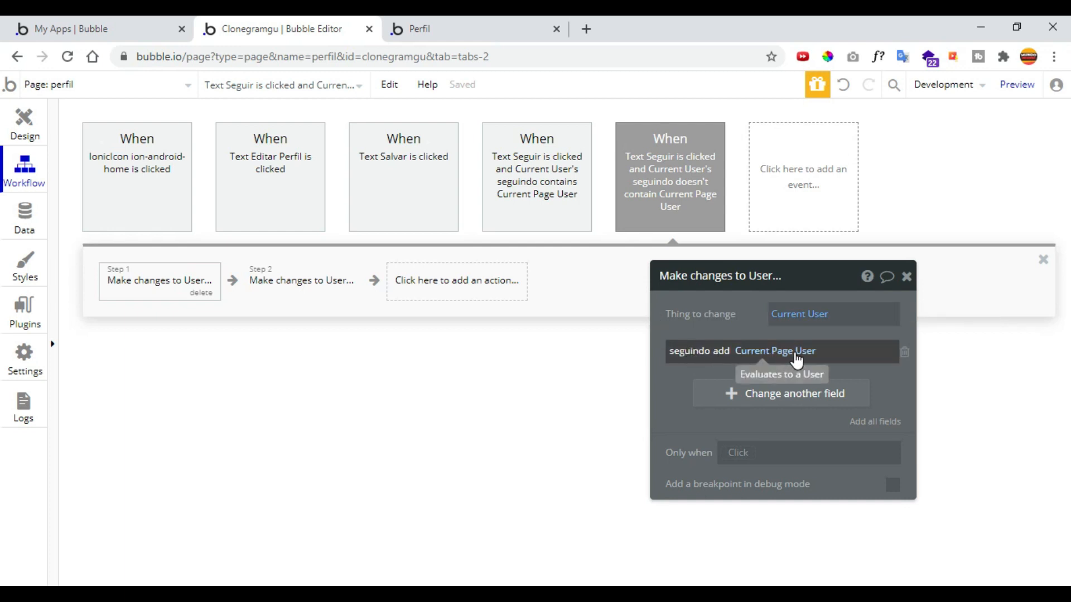
click(290, 279)
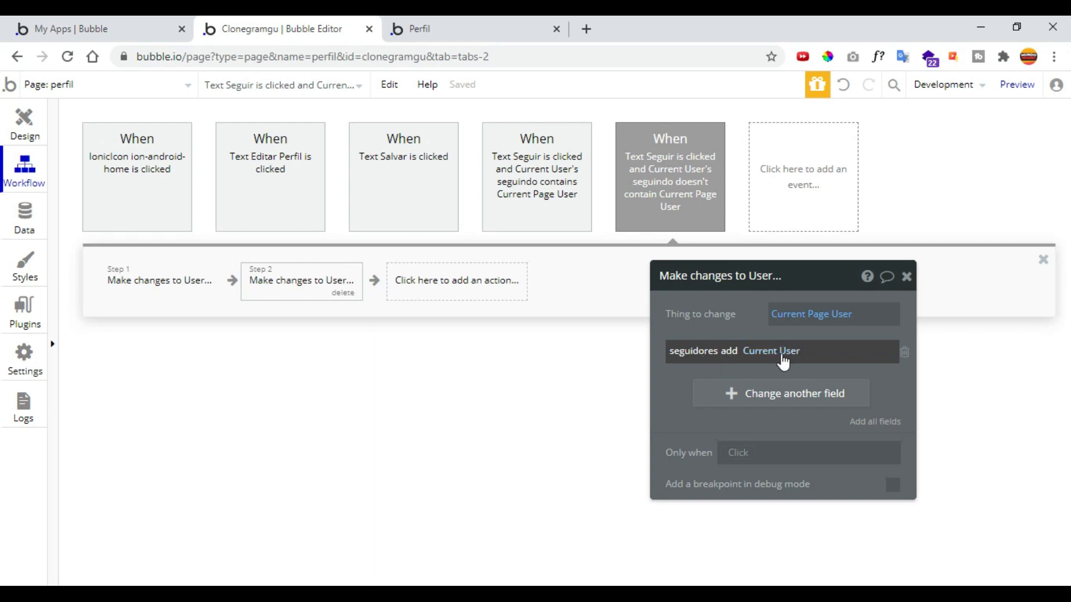
Recheck the unfollow workflow's event and two actions, then go to the Perfil preview tab.
click(559, 176)
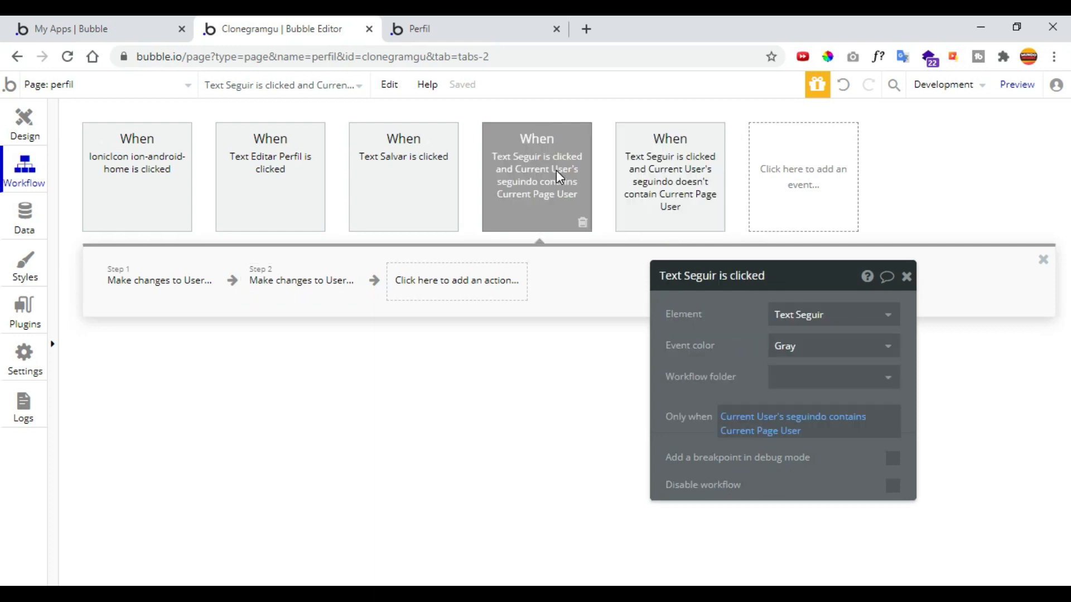
click(137, 285)
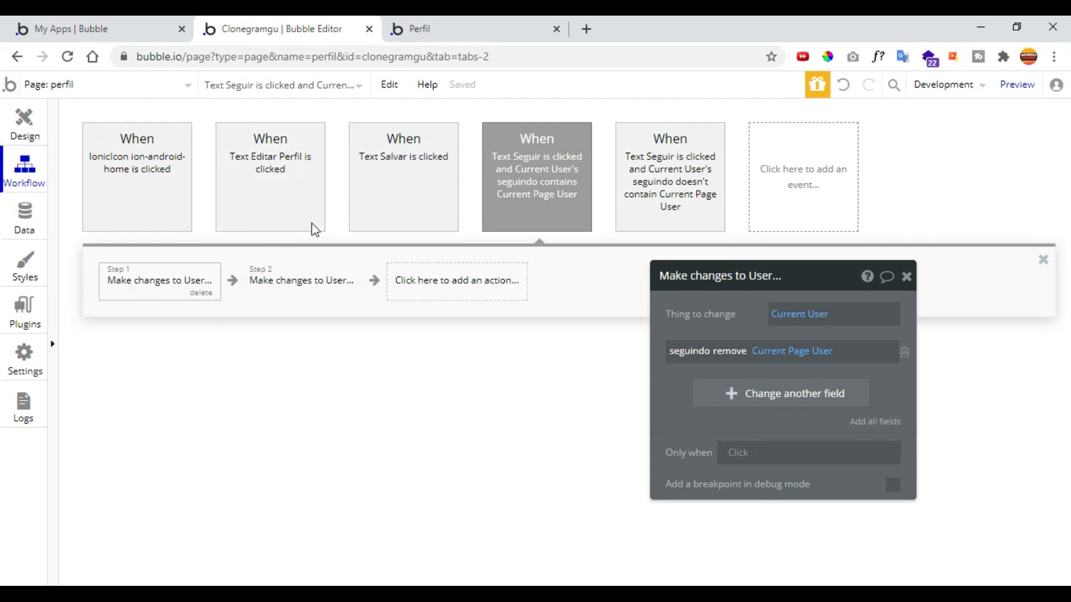
click(283, 286)
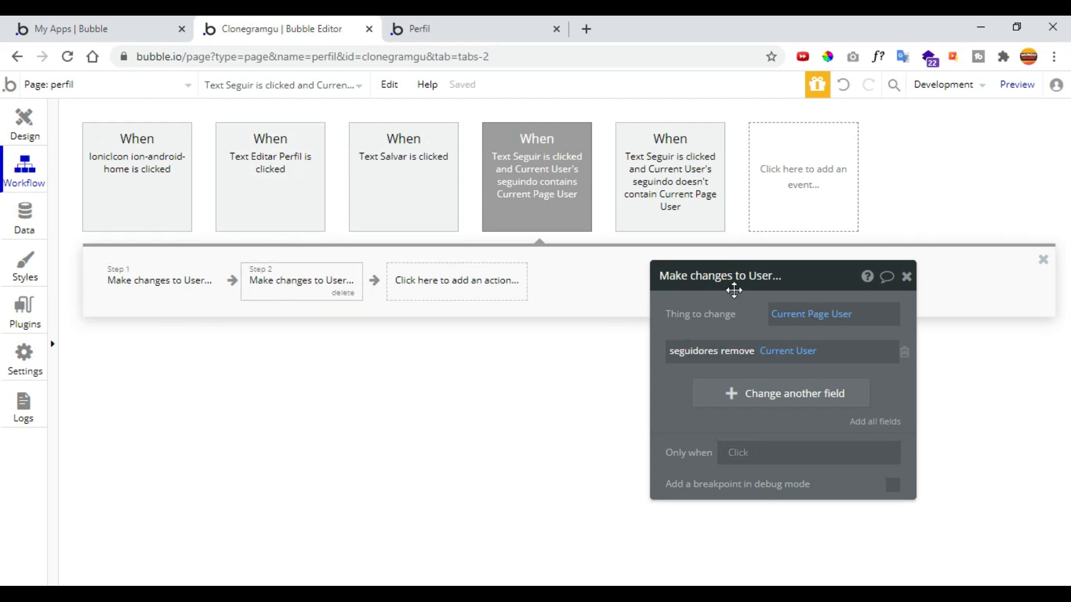
click(456, 30)
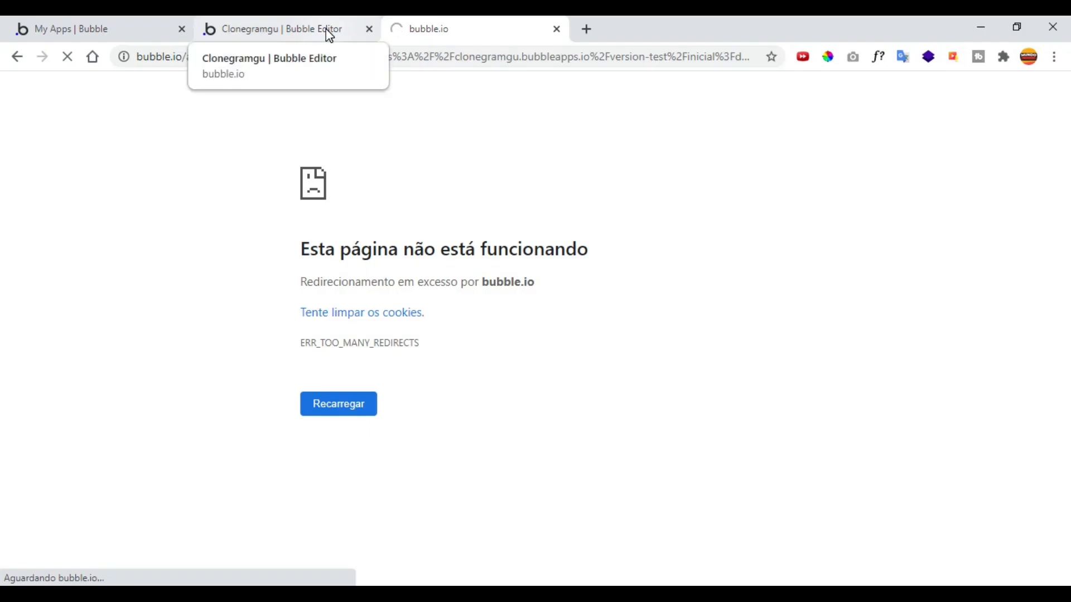
Toggle between the editor and Perfil tabs until the inicial feed page loads, then scroll it.
click(328, 34)
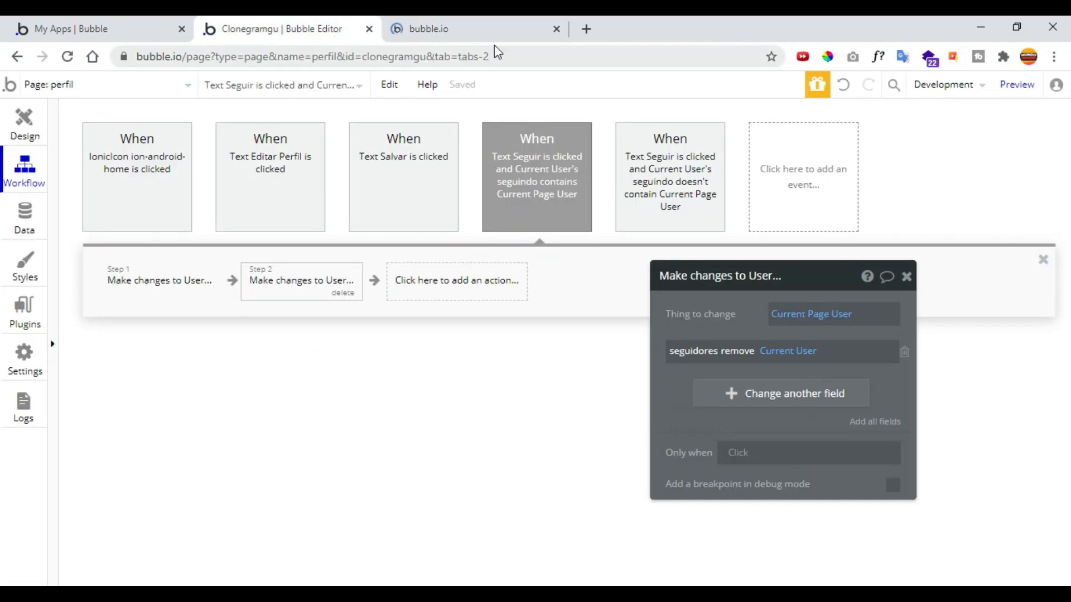
click(484, 24)
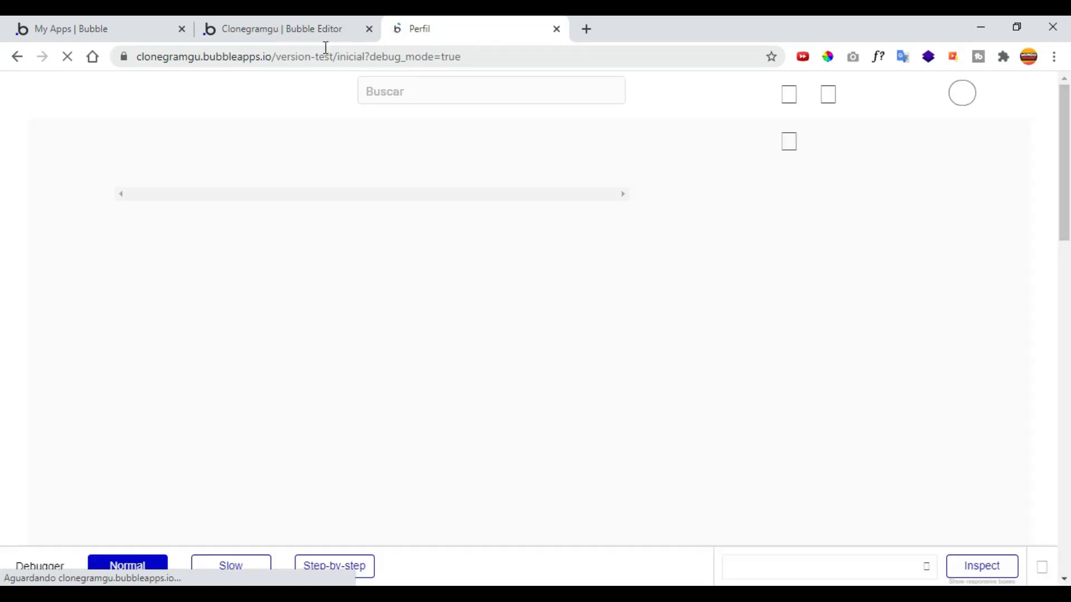
click(285, 30)
click(471, 31)
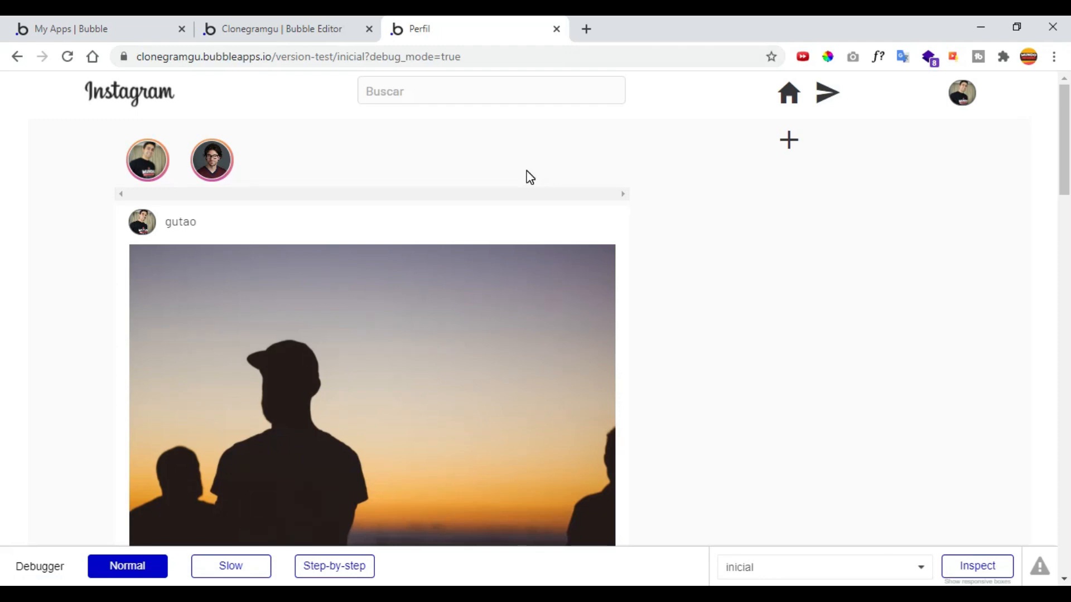
scroll(642, 265, down, 10)
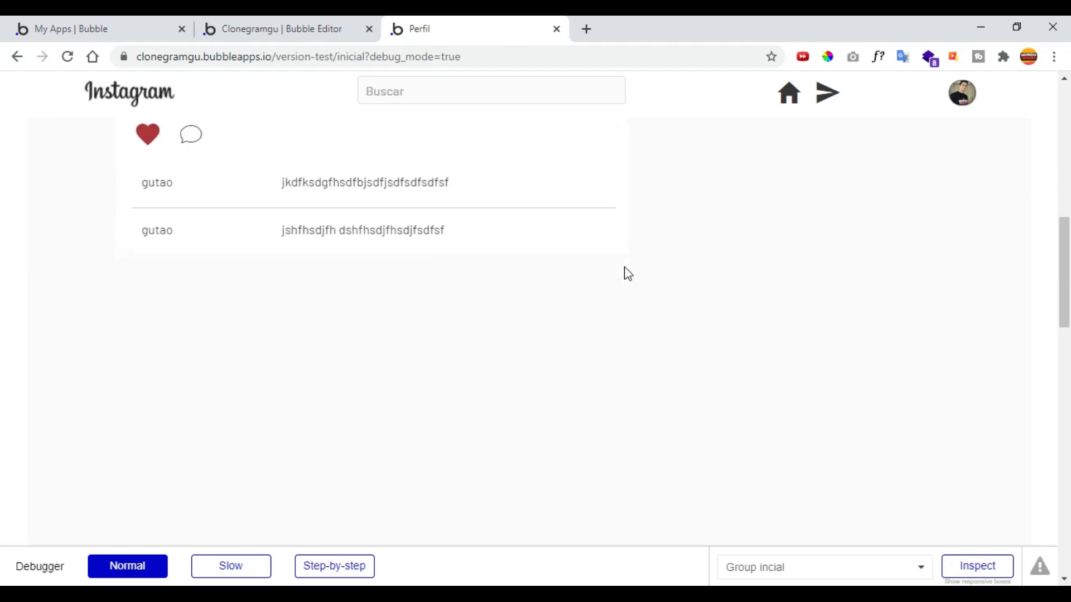